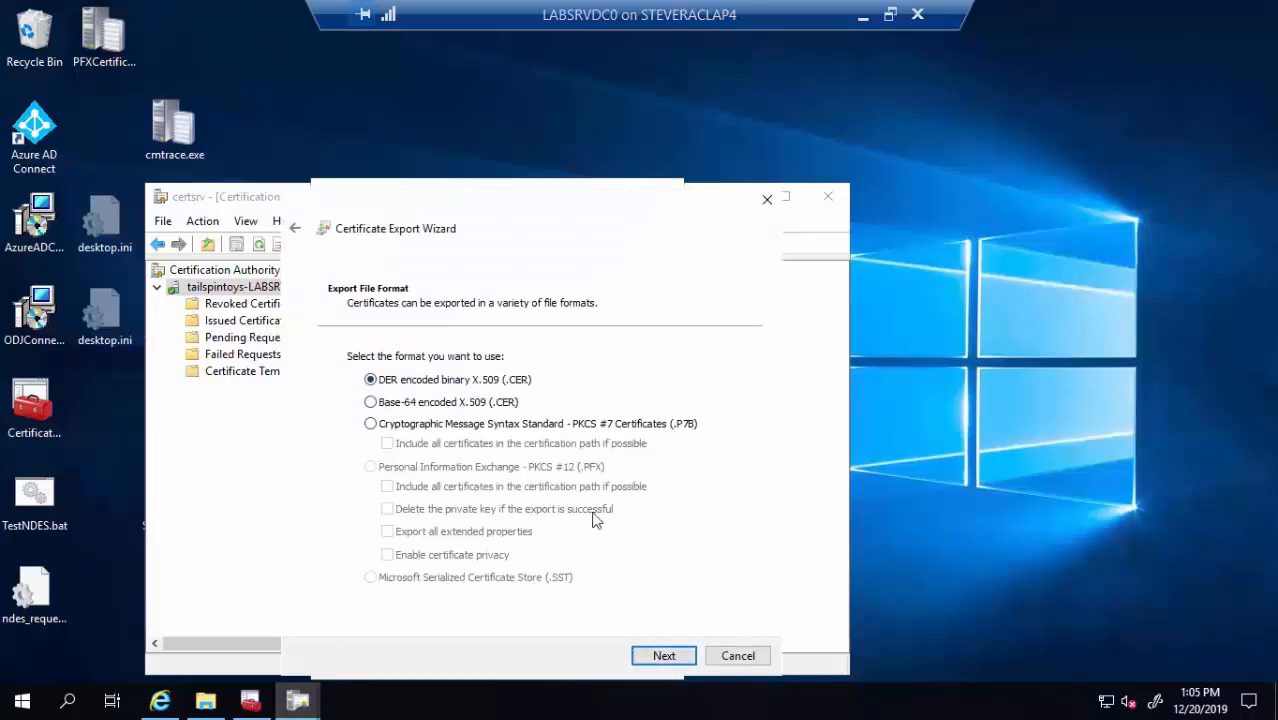
Export the CA certificate to c:\root.cer, overwriting the old file, and close the certificate and Properties dialogs
left_click(665, 656)
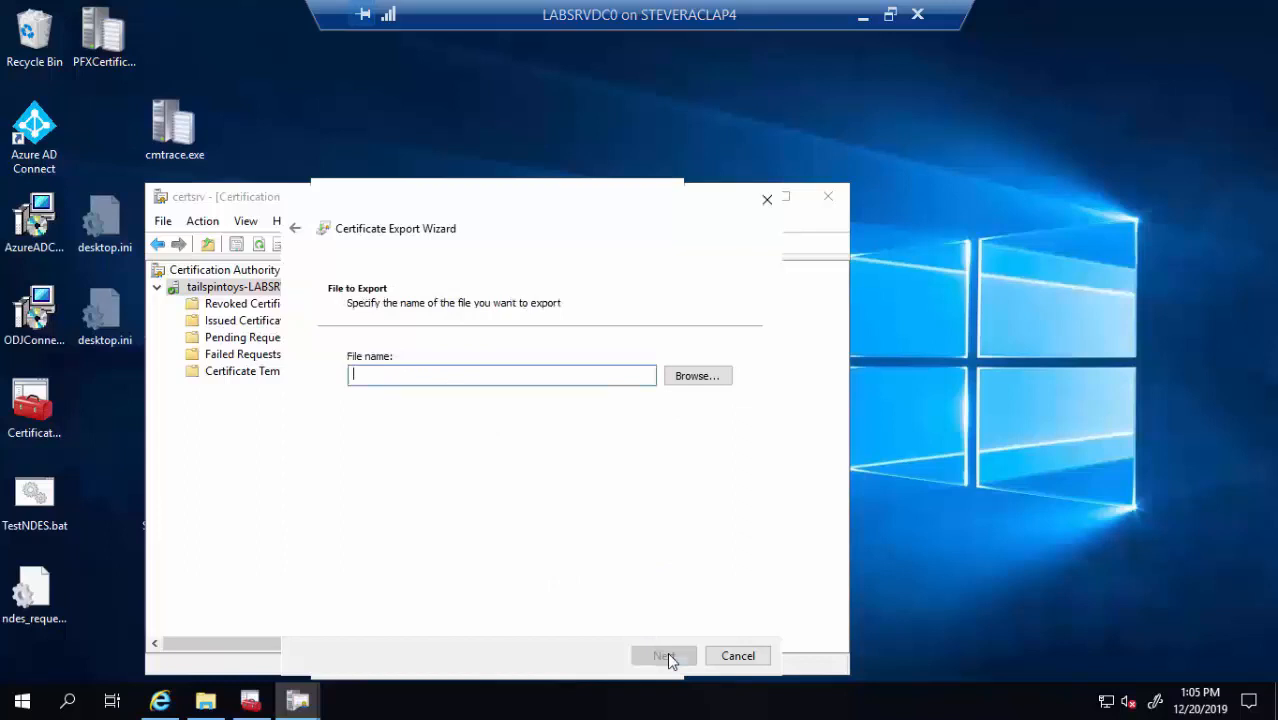
type("c:\\root.cer")
left_click(665, 656)
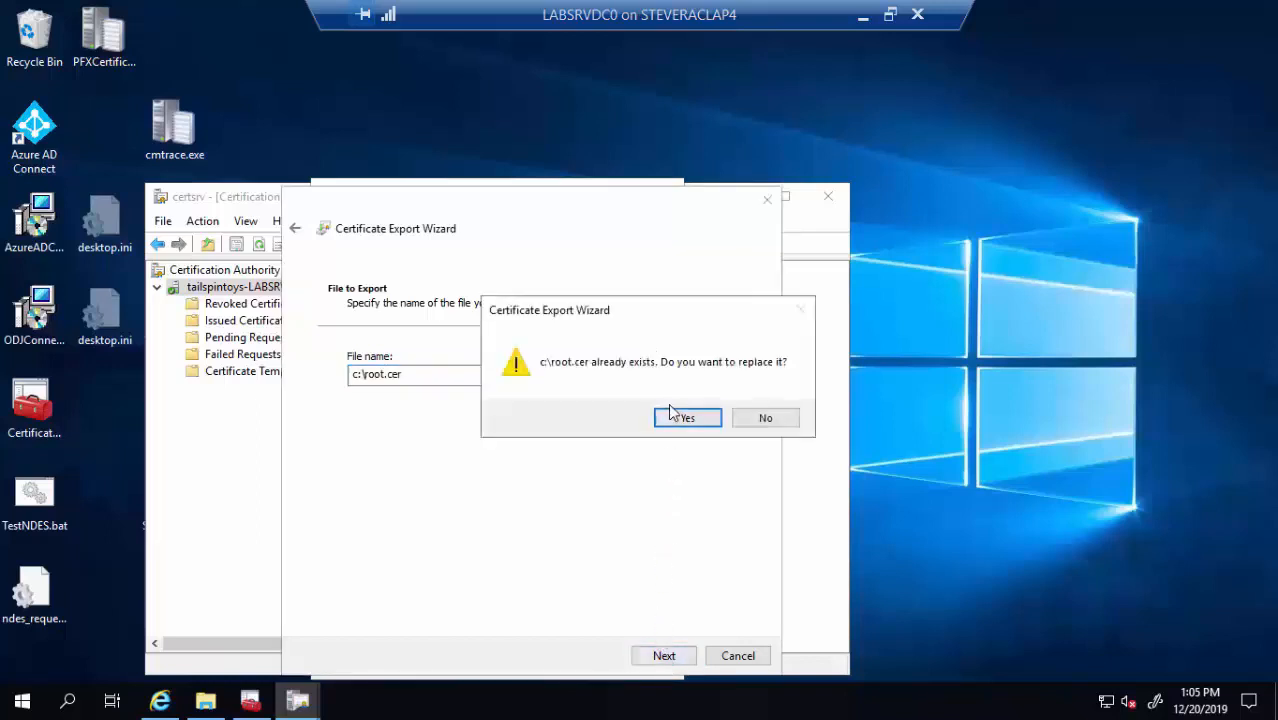
left_click(708, 424)
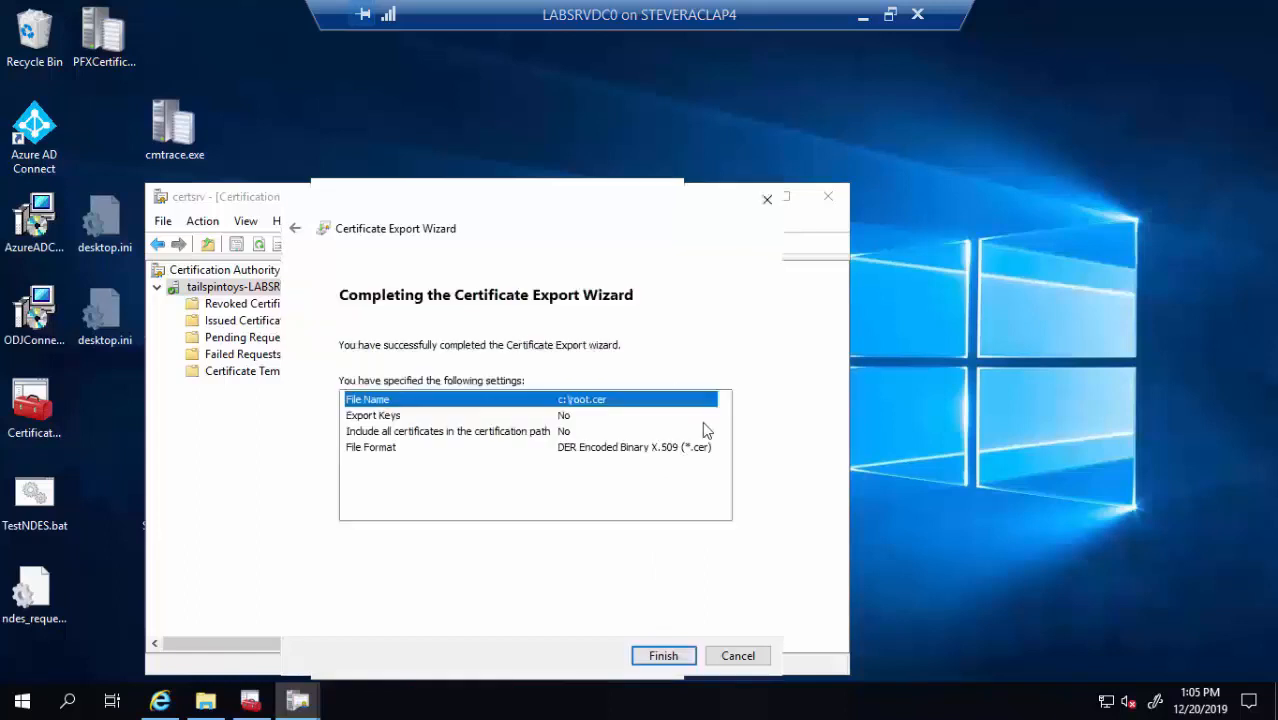
left_click(675, 657)
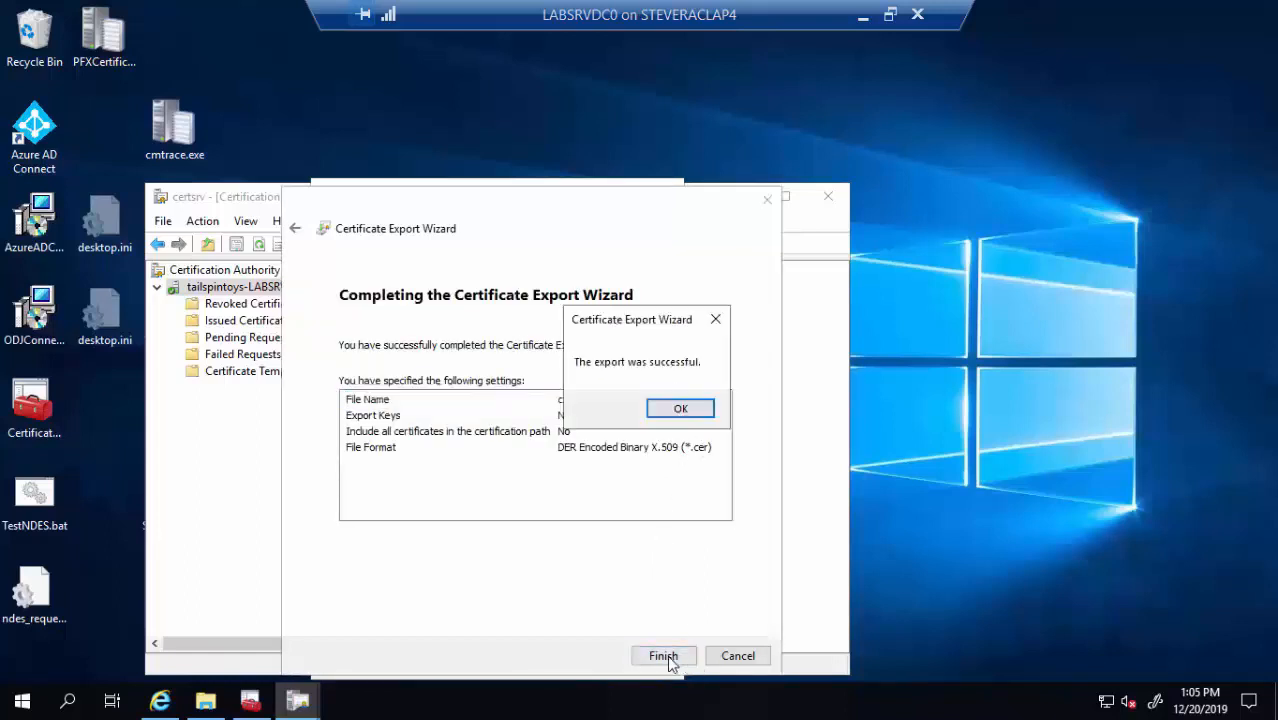
left_click(704, 410)
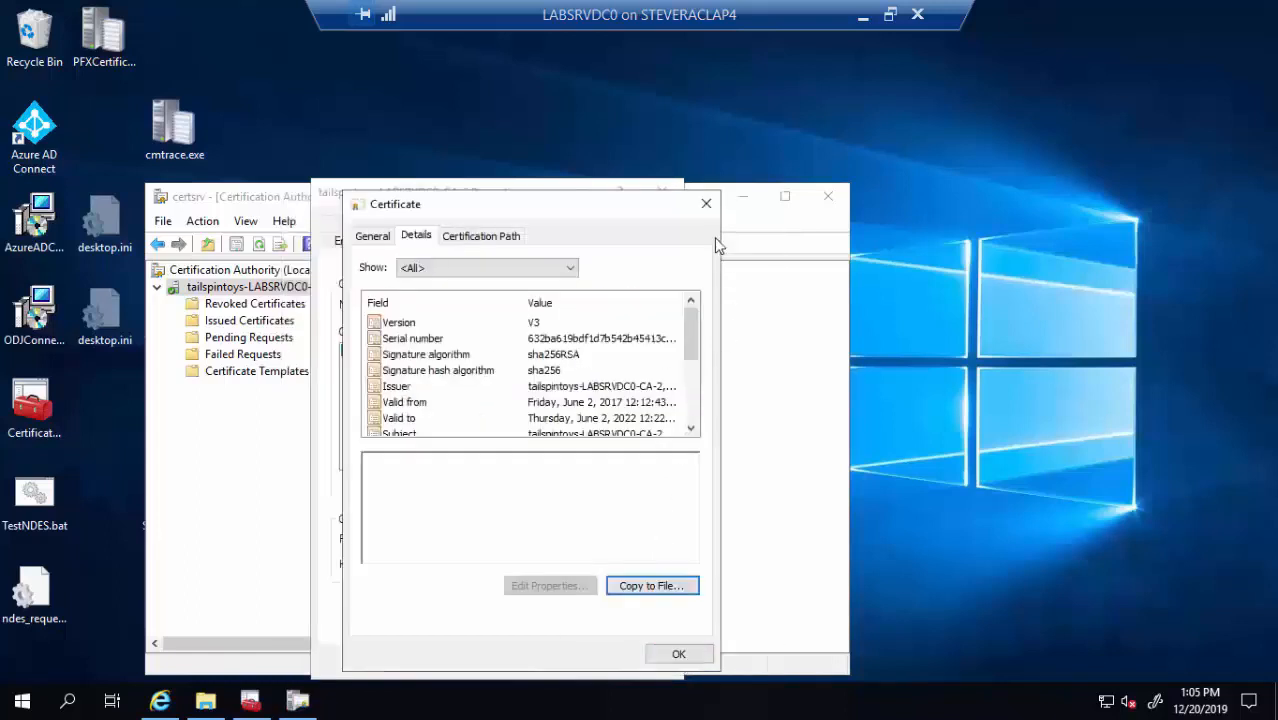
left_click(680, 655)
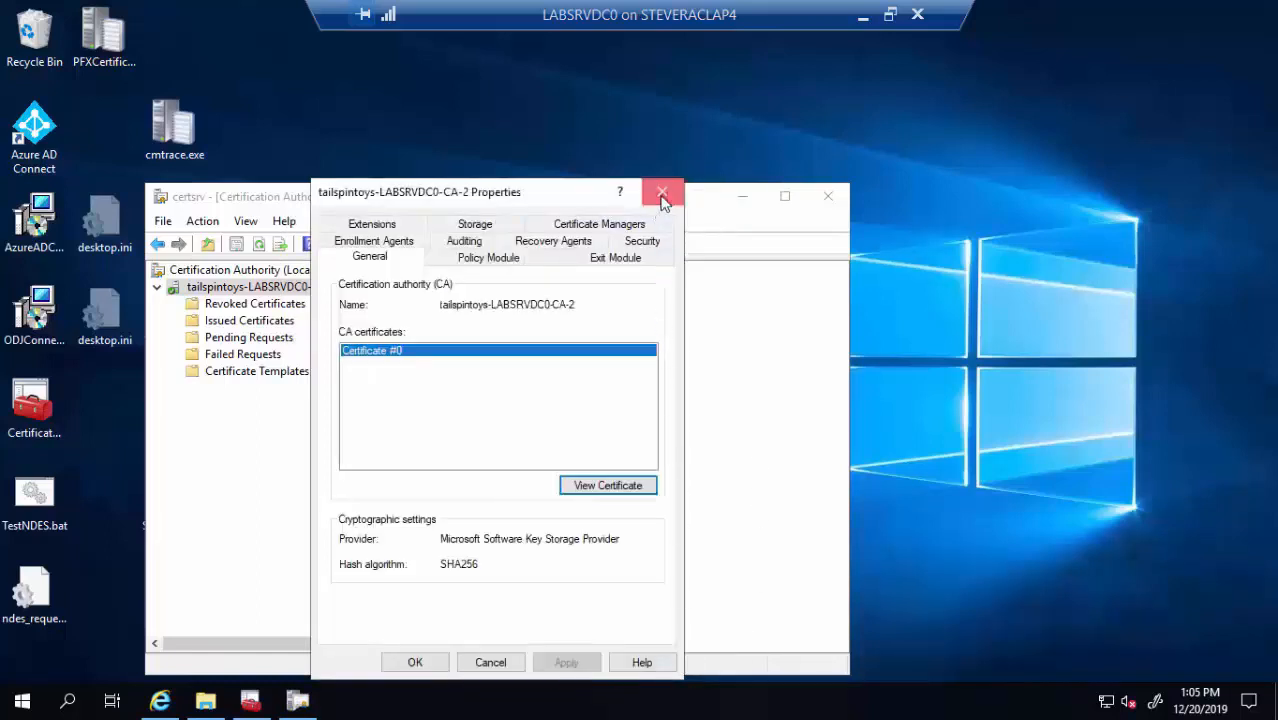
left_click(662, 191)
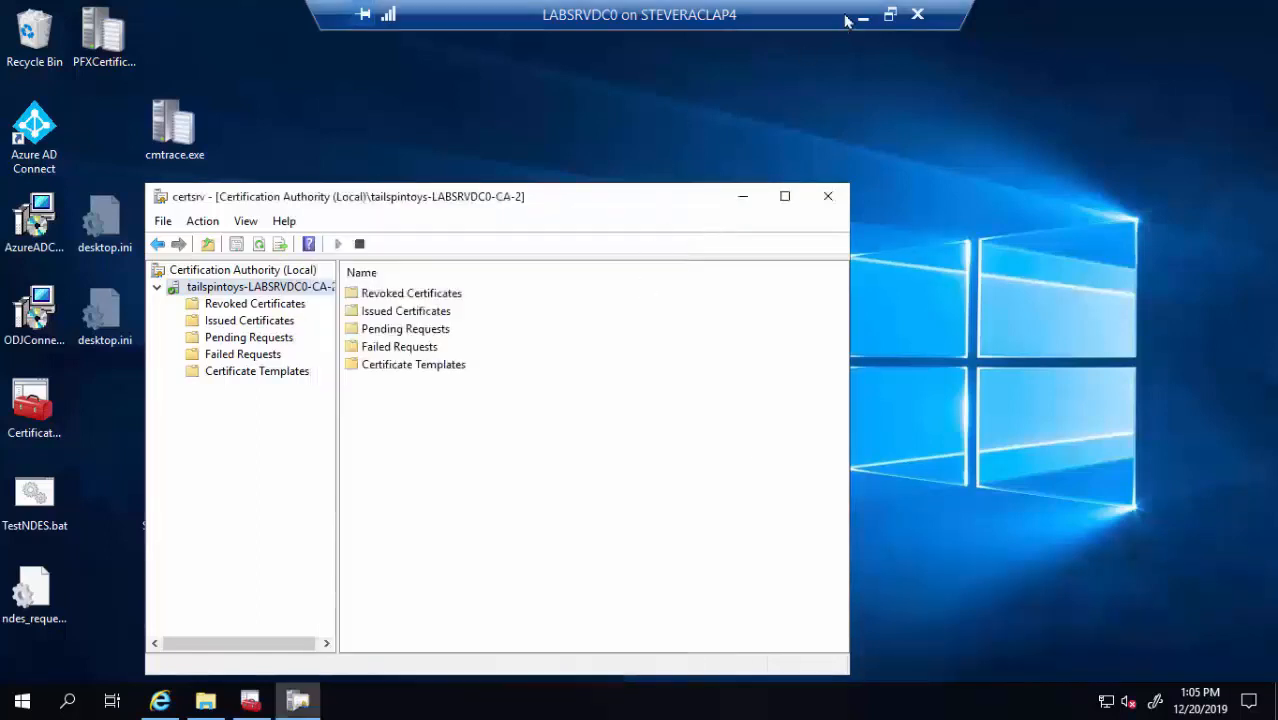
Window the remote session, view the Windows - Trusted Root profile under Configuration profiles, and return to the list
left_click(890, 14)
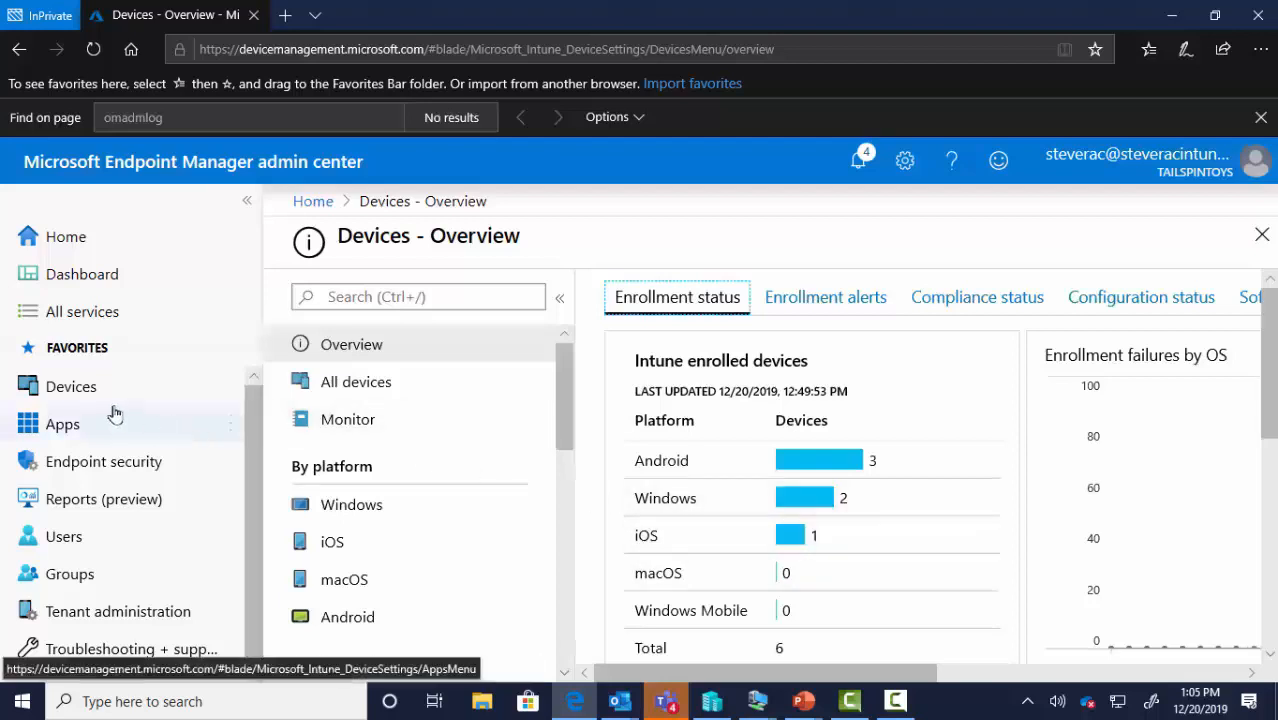
left_click(80, 391)
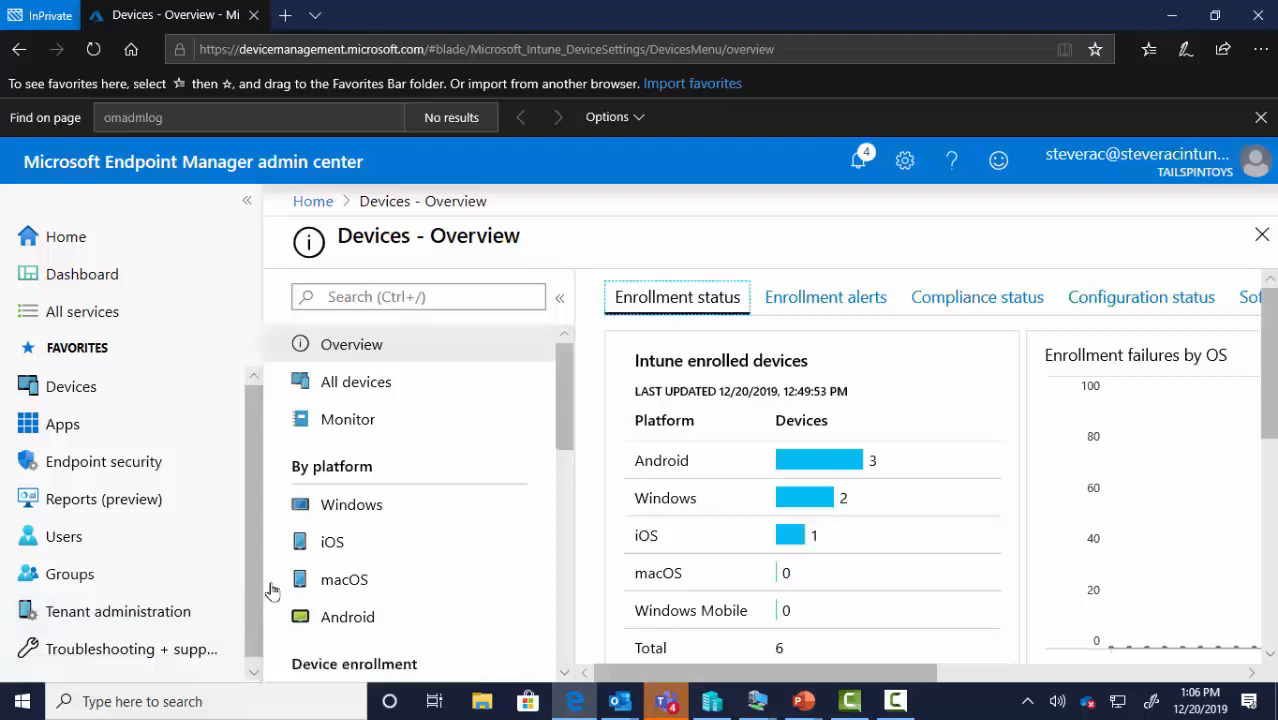
scroll(412, 450, "down", 3)
scroll(412, 452, "down", 1)
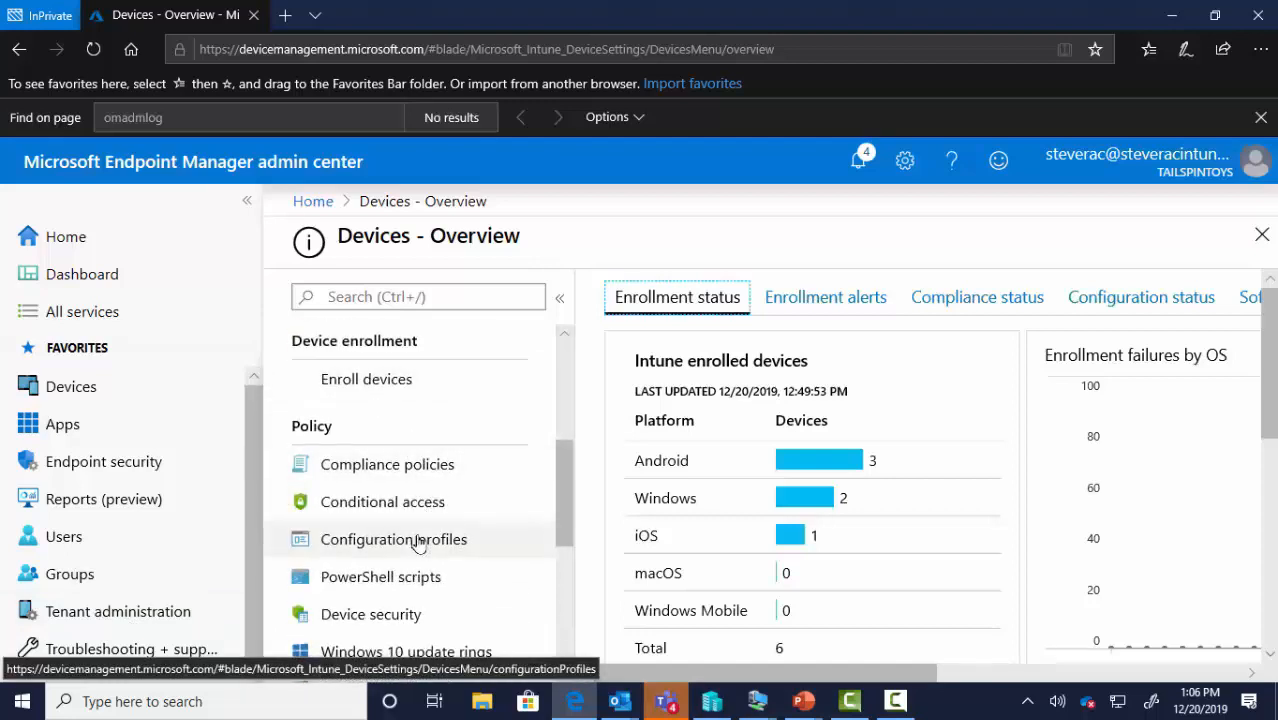
left_click(418, 541)
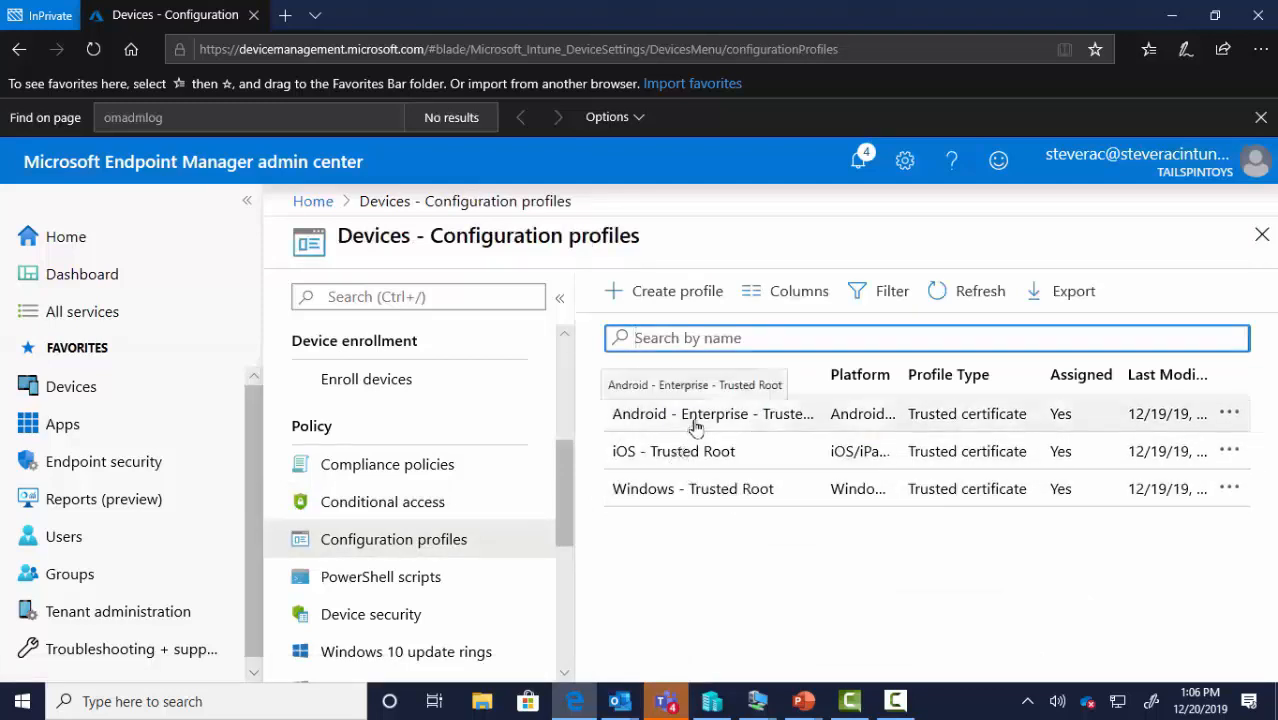
left_click(699, 489)
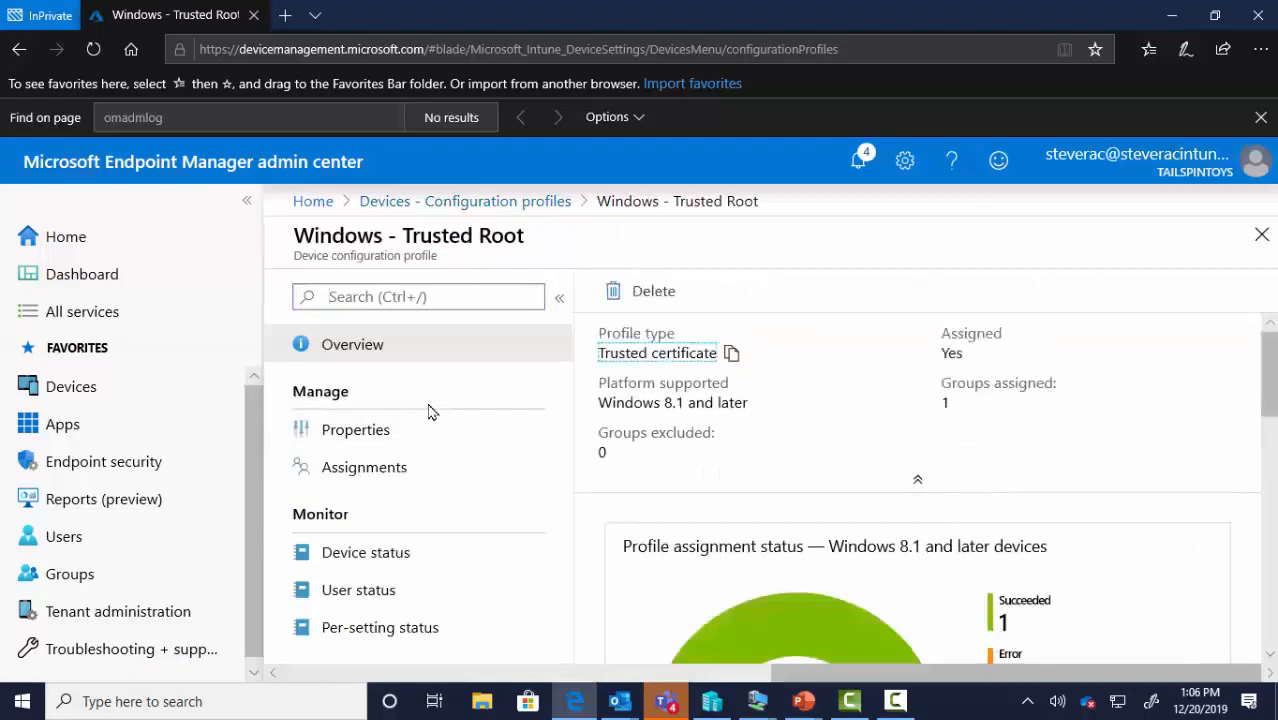
left_click(522, 203)
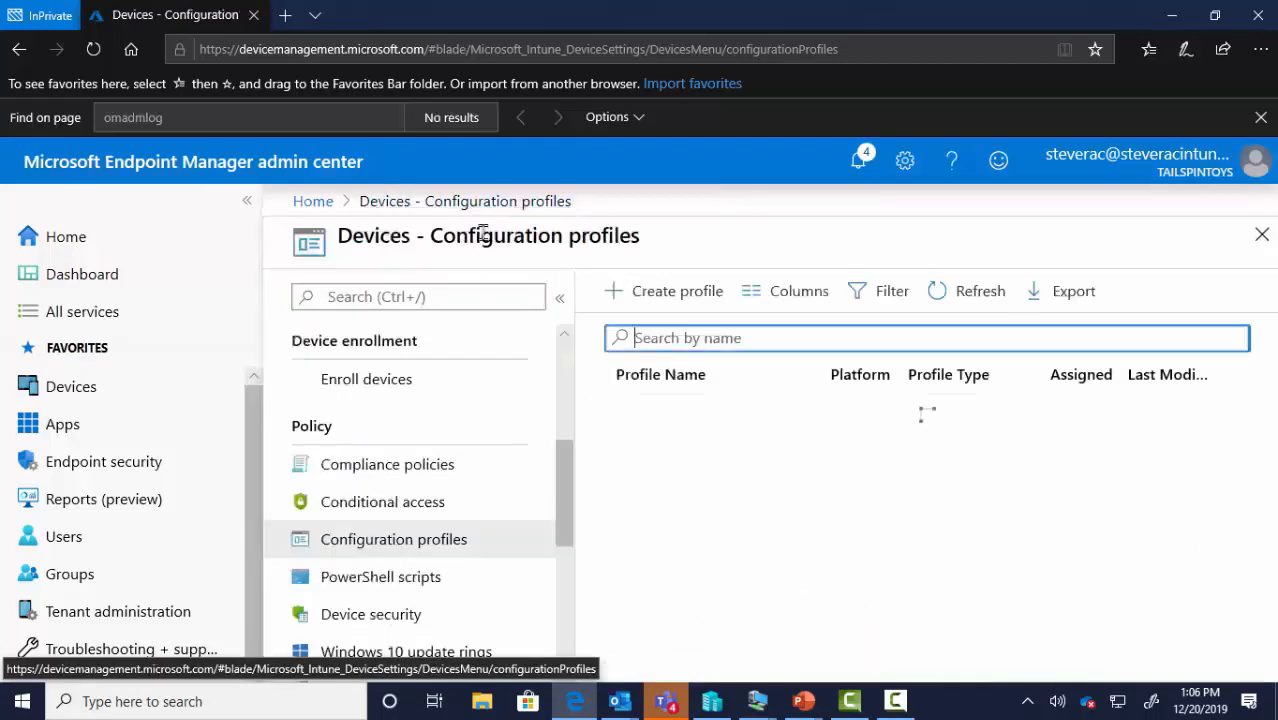
Start a new configuration profile named Blah
left_click(662, 298)
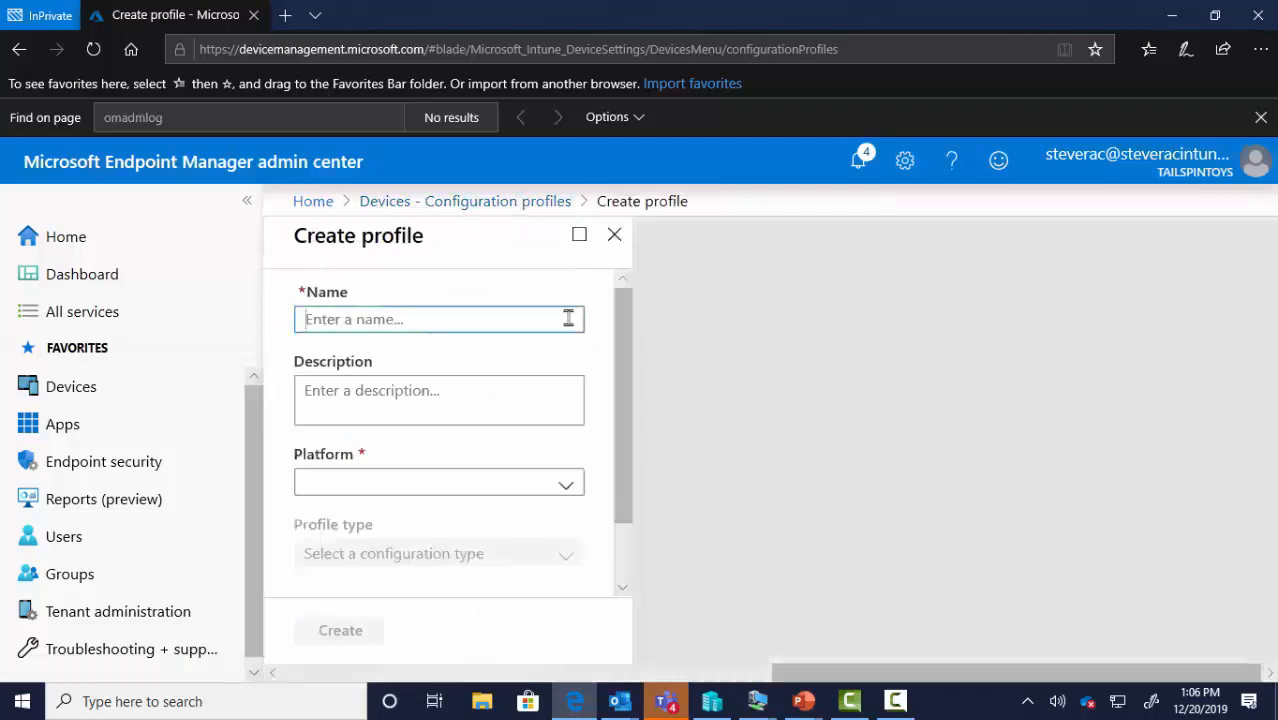
type("Balh")
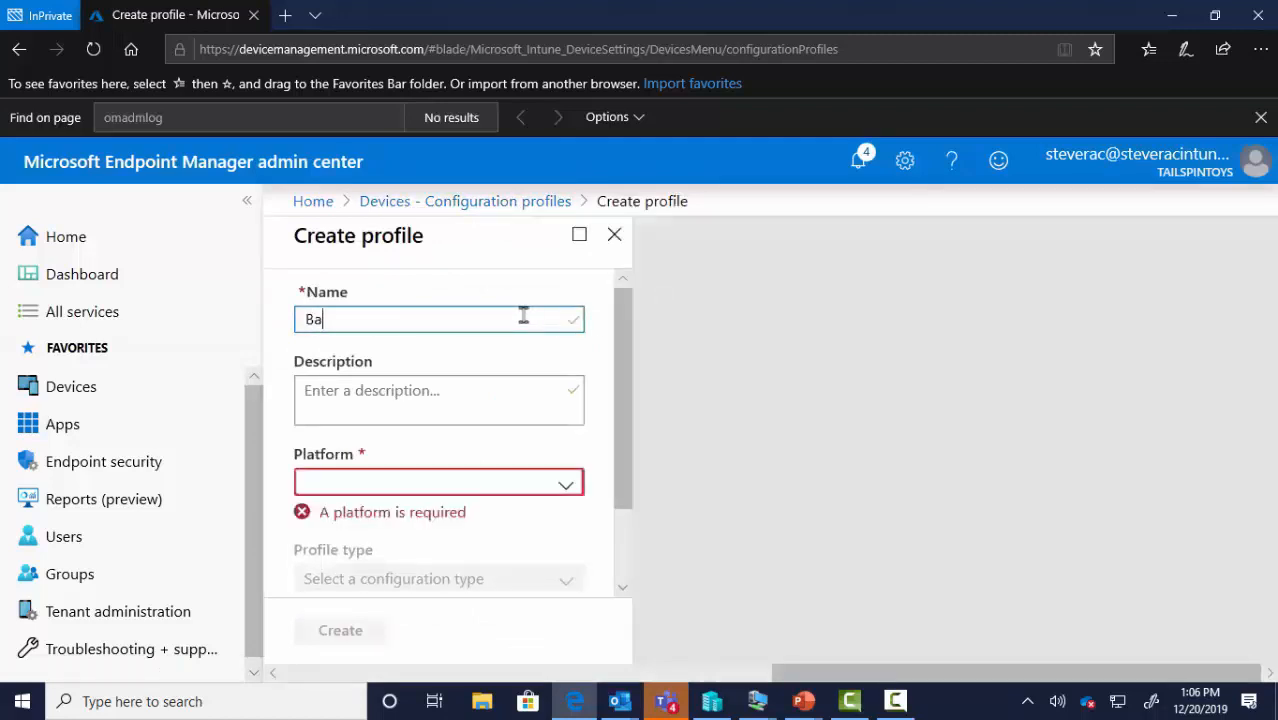
key("BackSpace")
key("BackSpace")
key("BackSpace")
type("lah")
Set the profile's platform to Windows 10 and later and its type to Trusted certificate
left_click(420, 482)
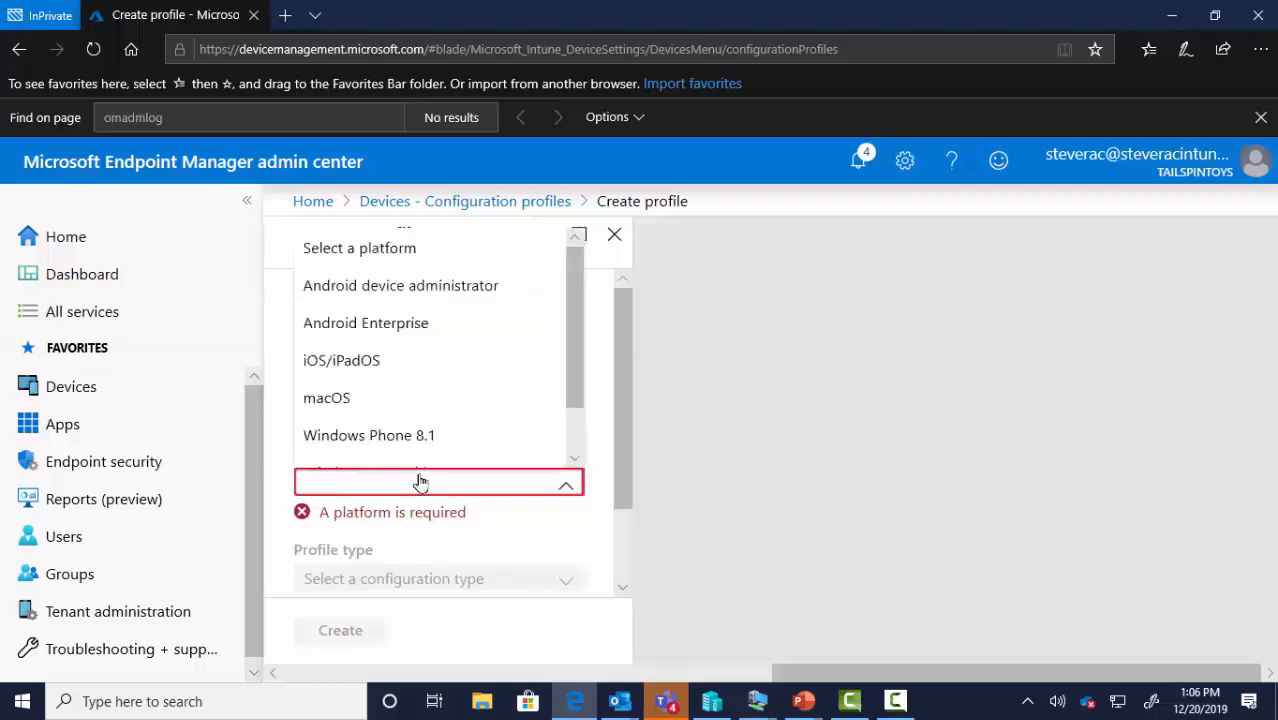
scroll(420, 451, "down", 2)
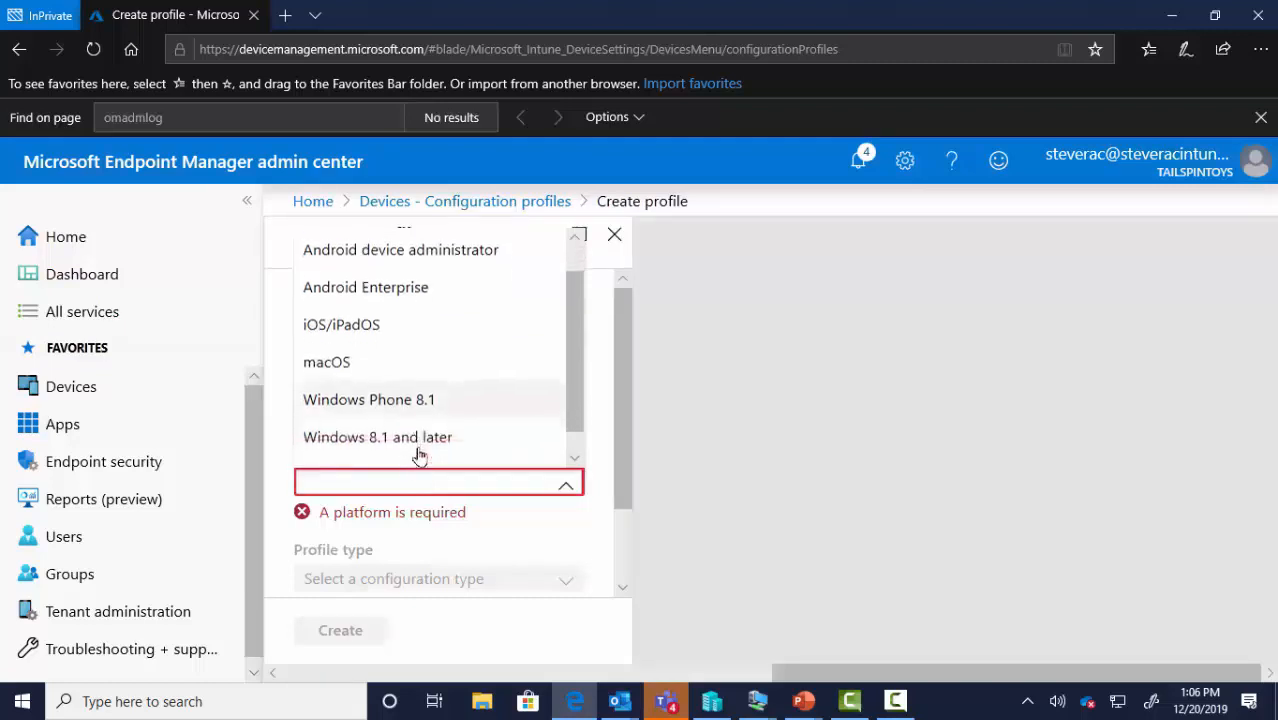
left_click(415, 452)
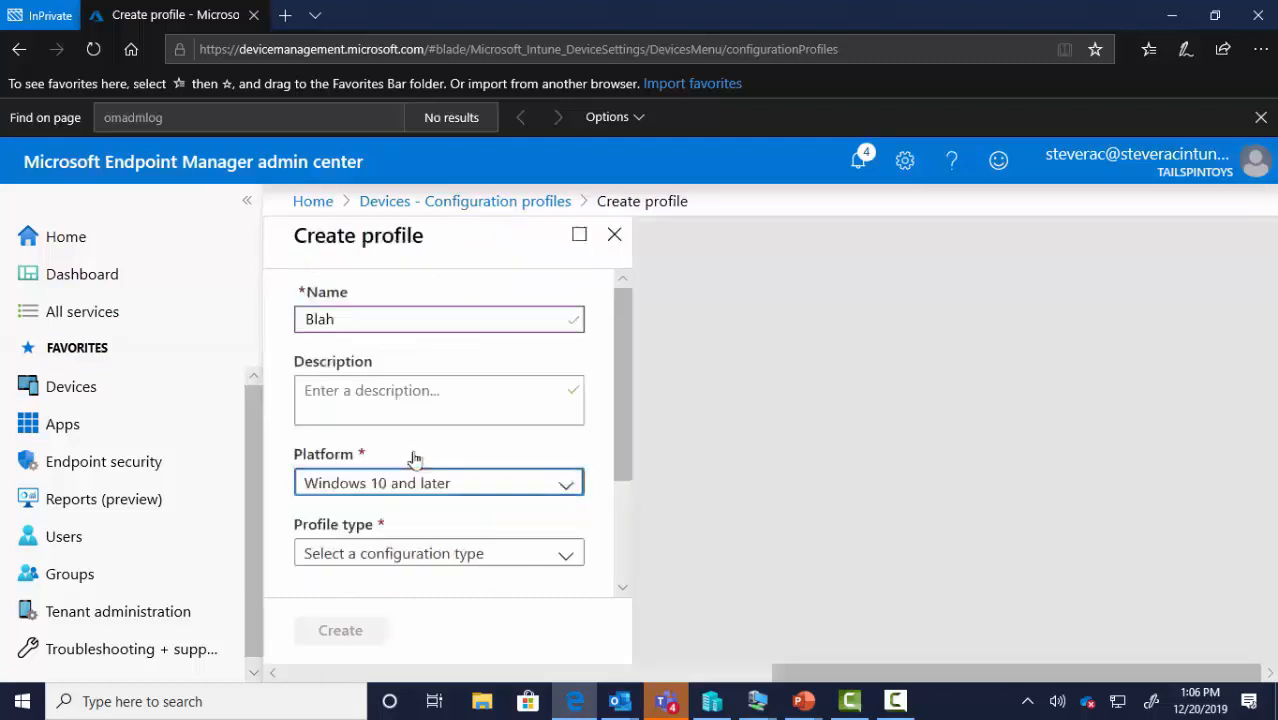
left_click(437, 553)
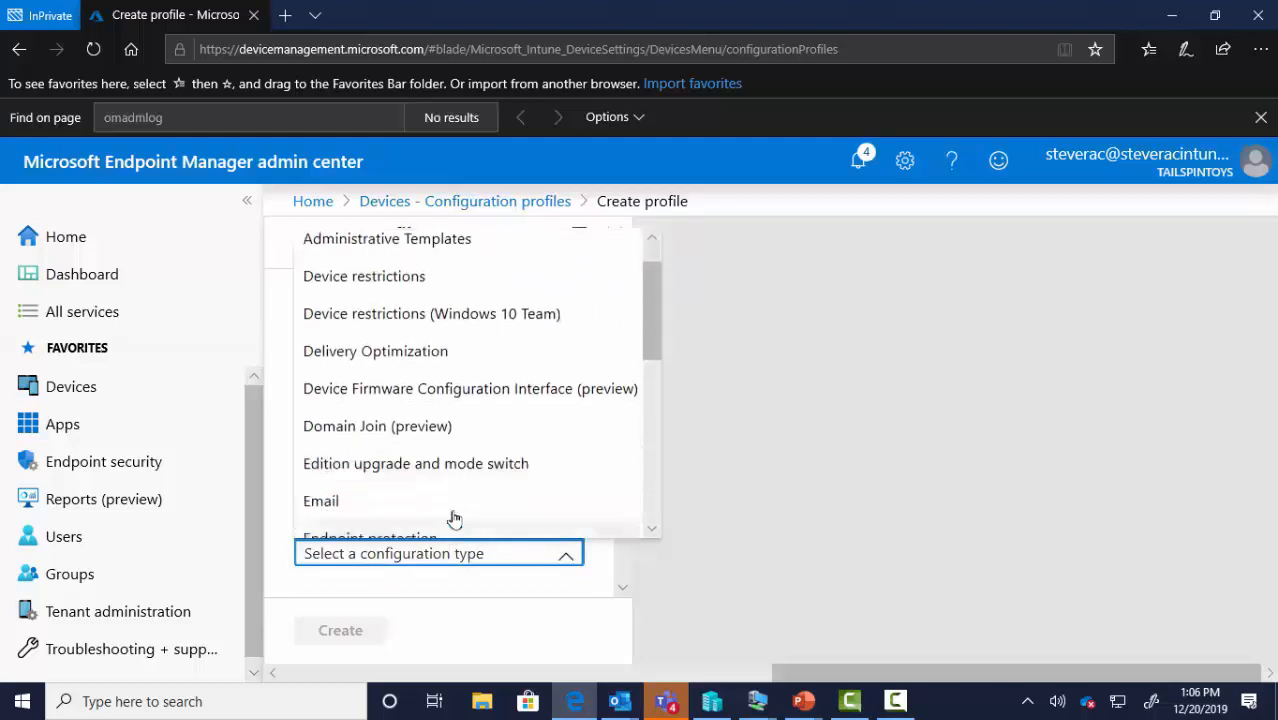
scroll(454, 519, "down", 3)
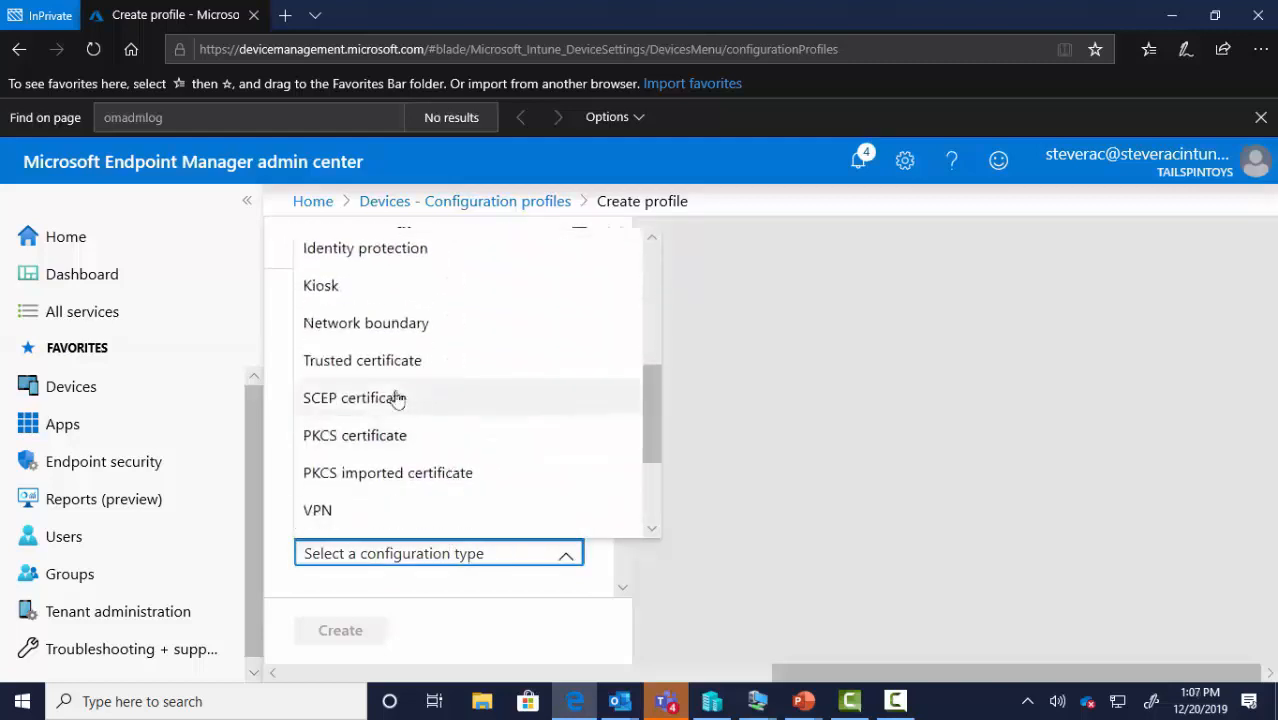
left_click(383, 371)
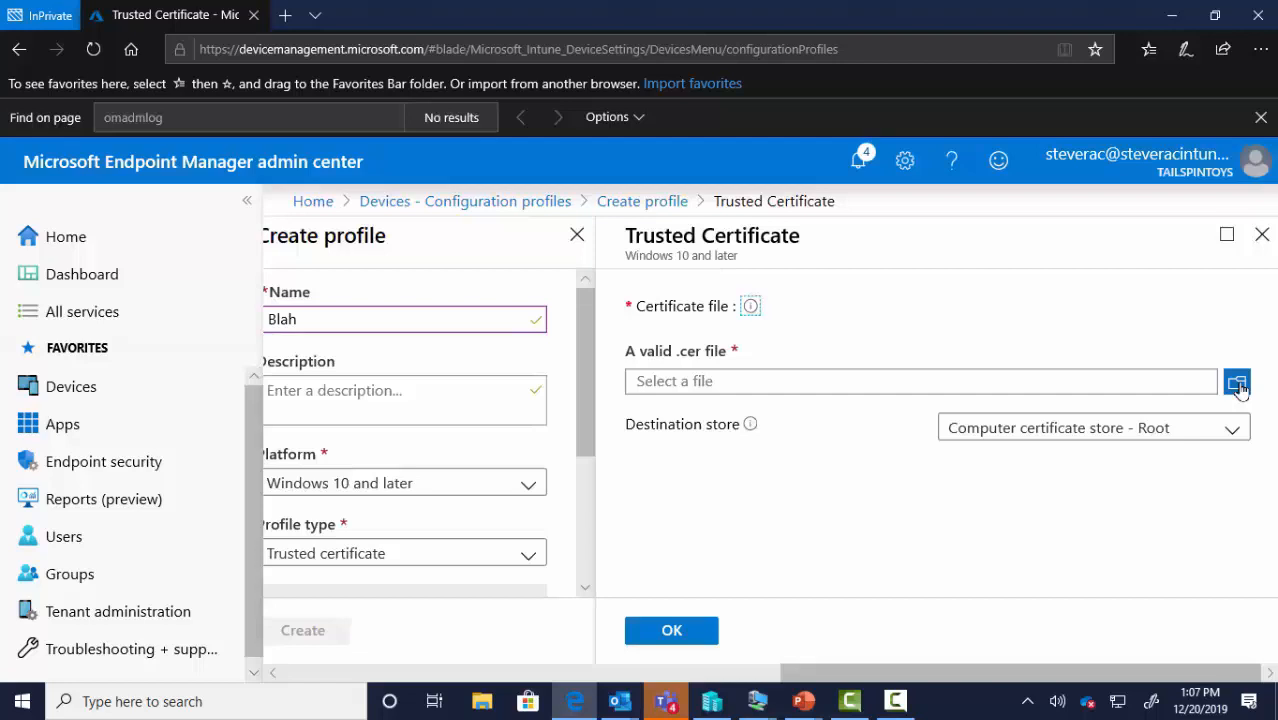
After viewing the Destination store options, retarget Blah to Android Enterprise as a Trusted certificate profile
left_click(1085, 437)
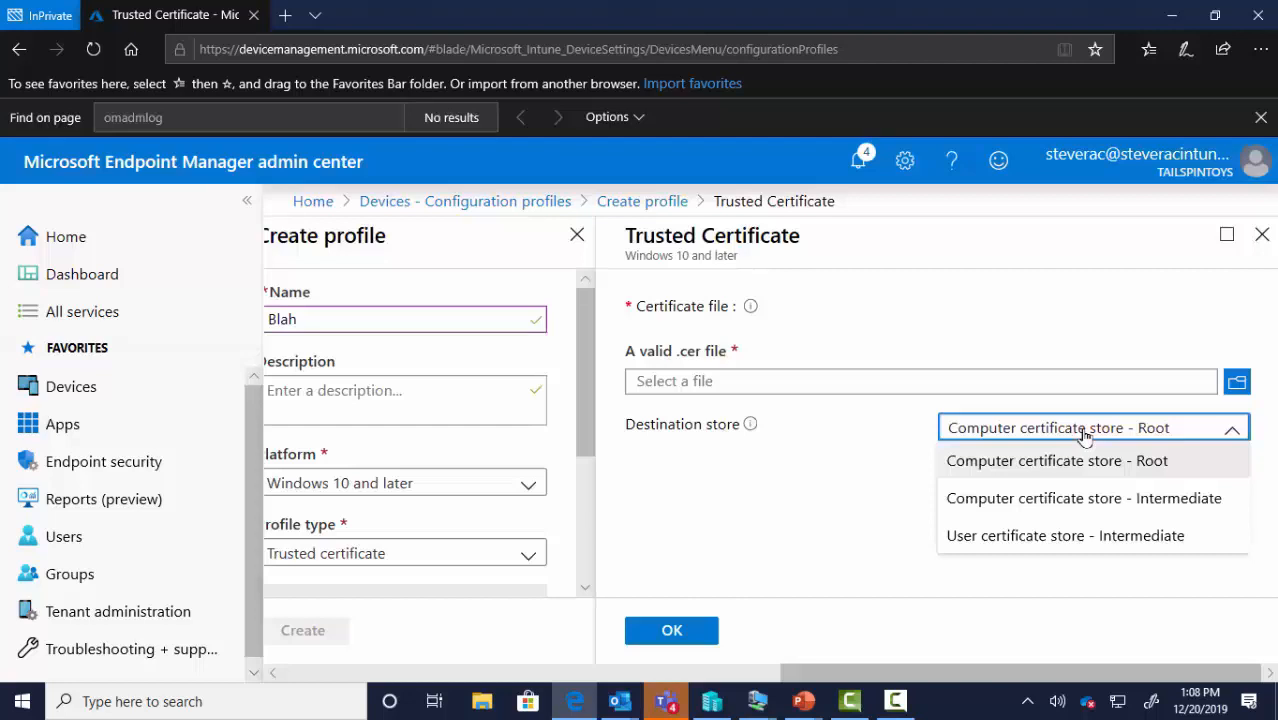
left_click(358, 484)
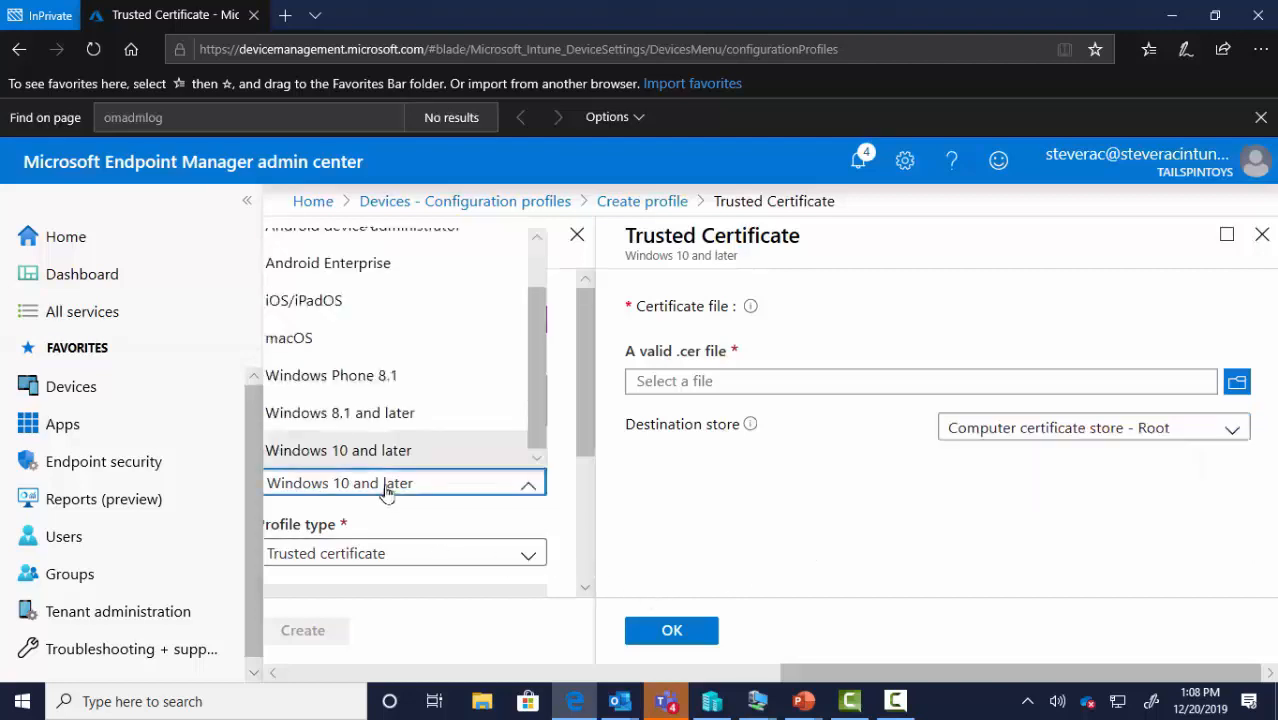
left_click(318, 268)
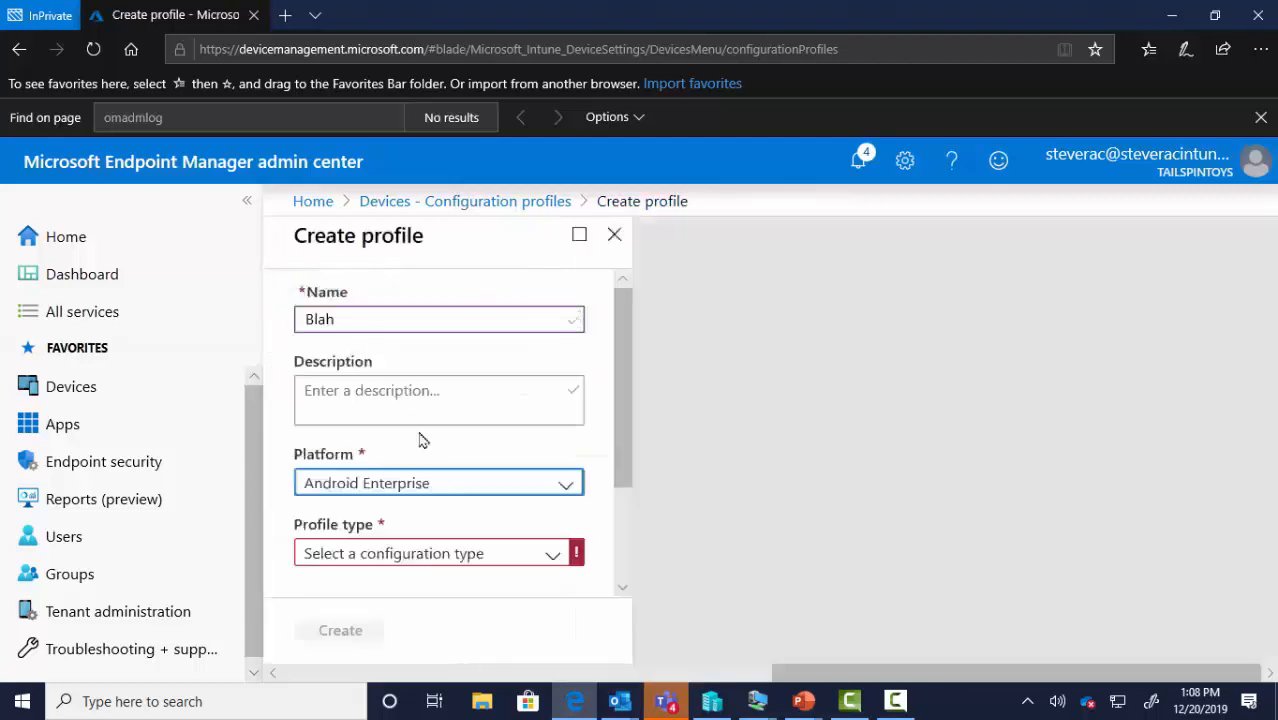
left_click(456, 556)
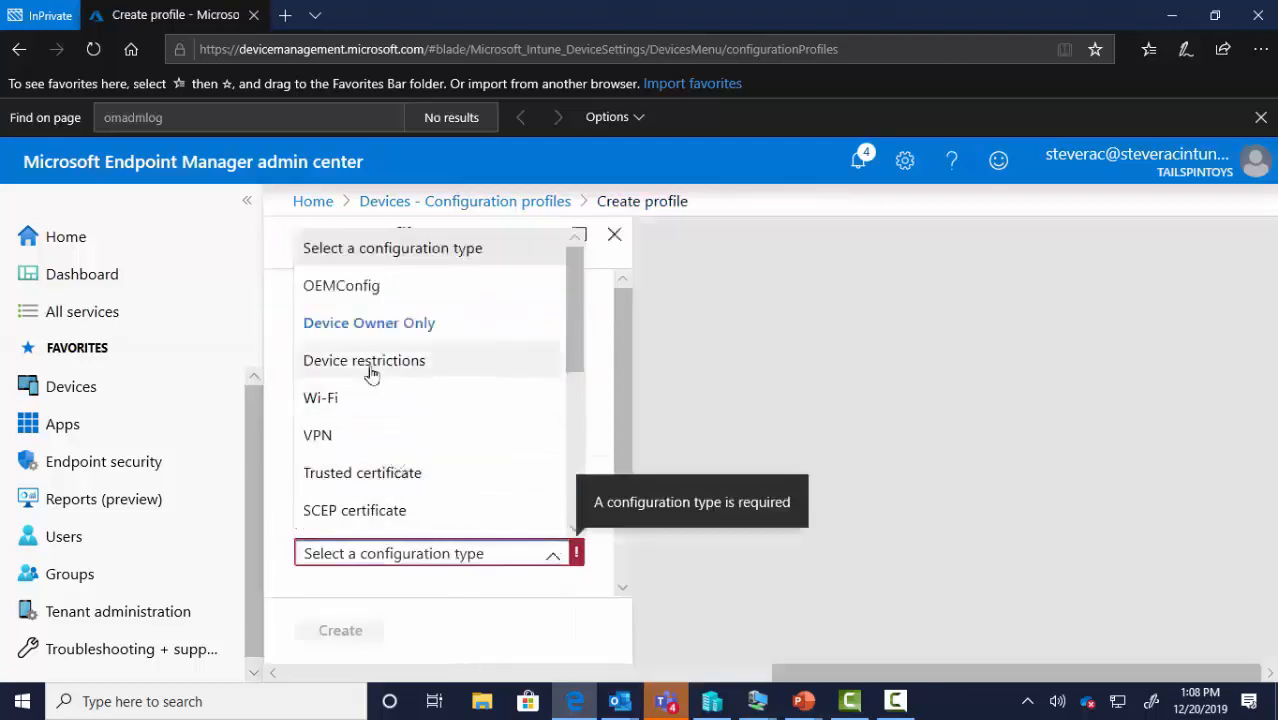
left_click(381, 474)
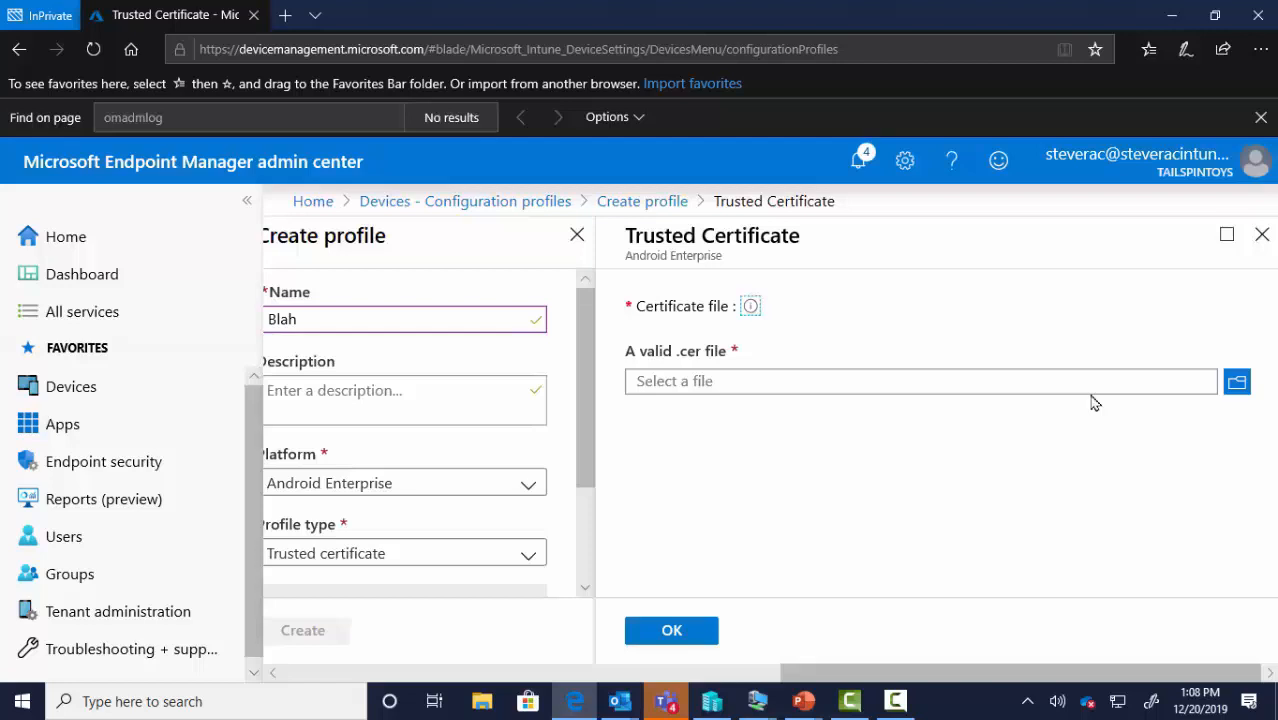
left_click_drag(1012, 668, 518, 512)
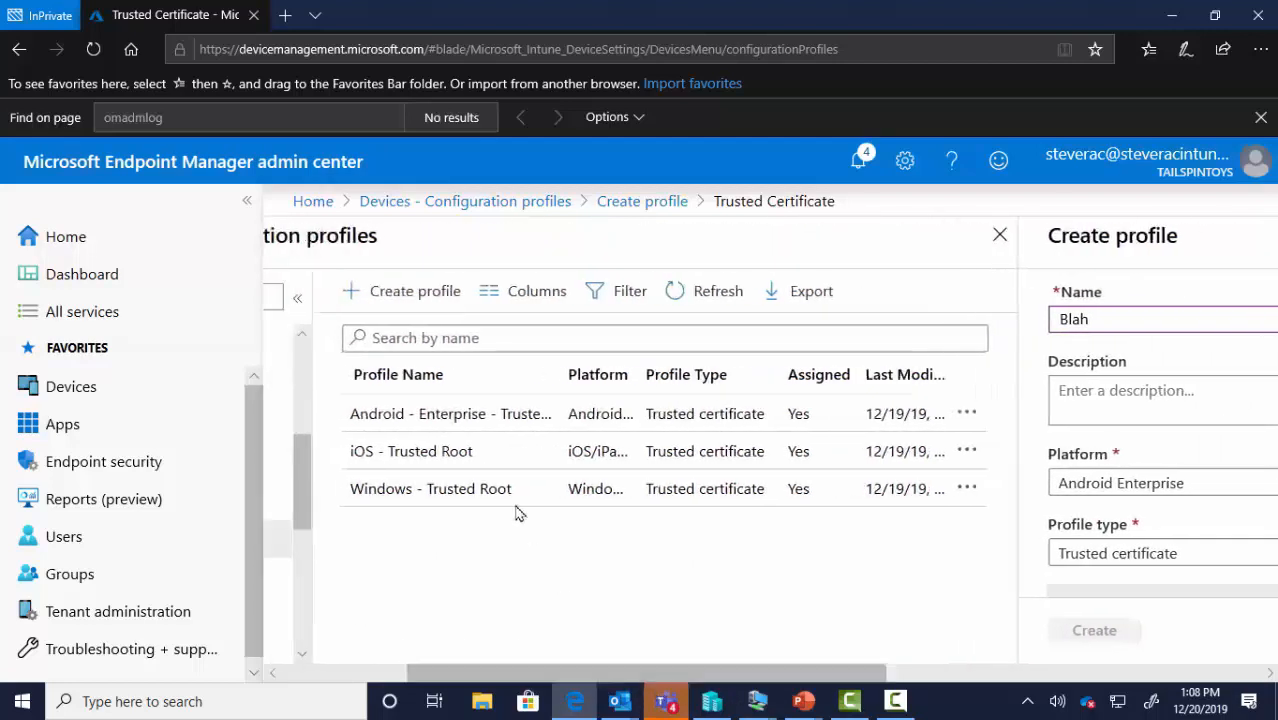
Discard the unsaved Blah profile and view the Windows - Trusted Root profile's certificate settings
left_click(455, 490)
left_click(558, 452)
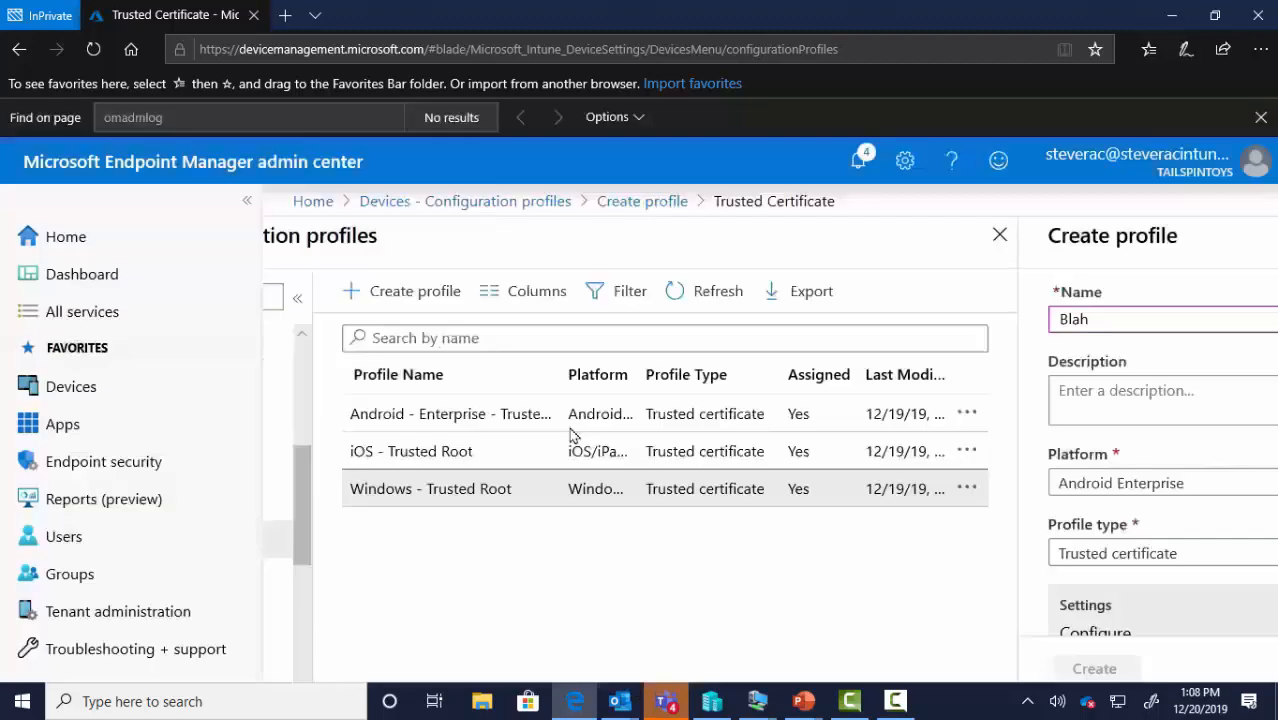
left_click(400, 430)
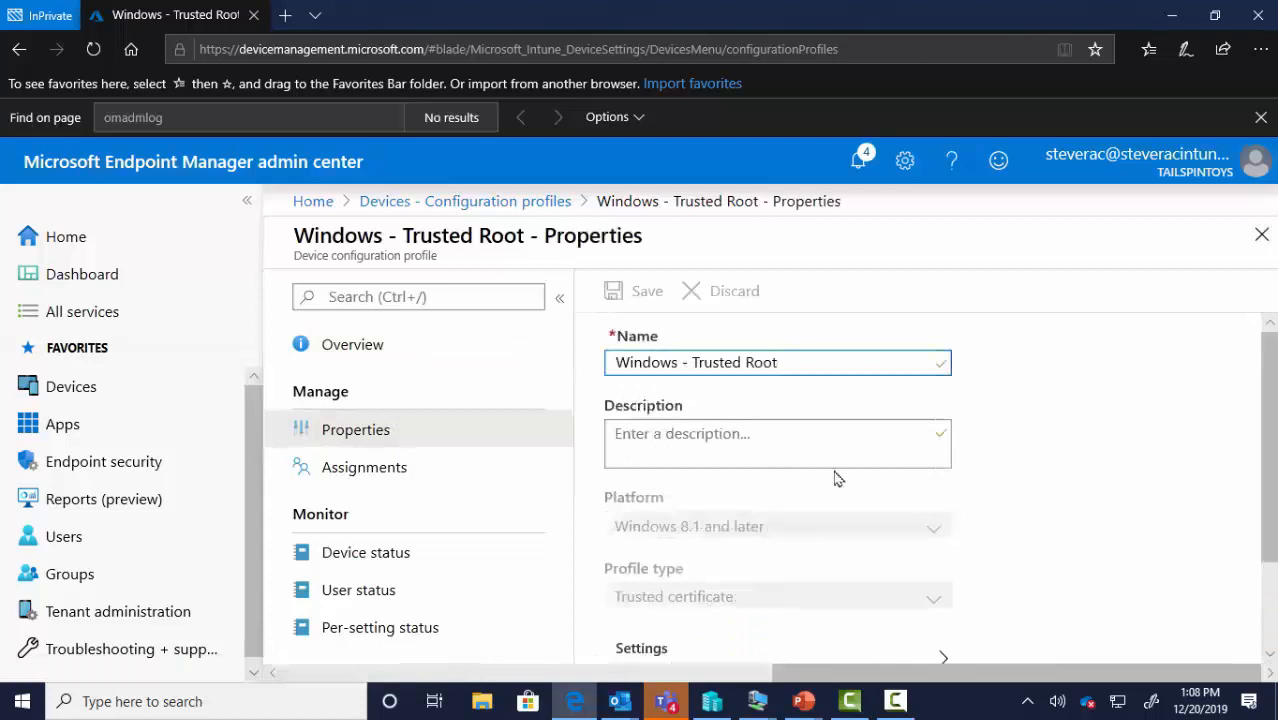
scroll(836, 476, "down", 2)
scroll(760, 540, "up", 1)
left_click(713, 604)
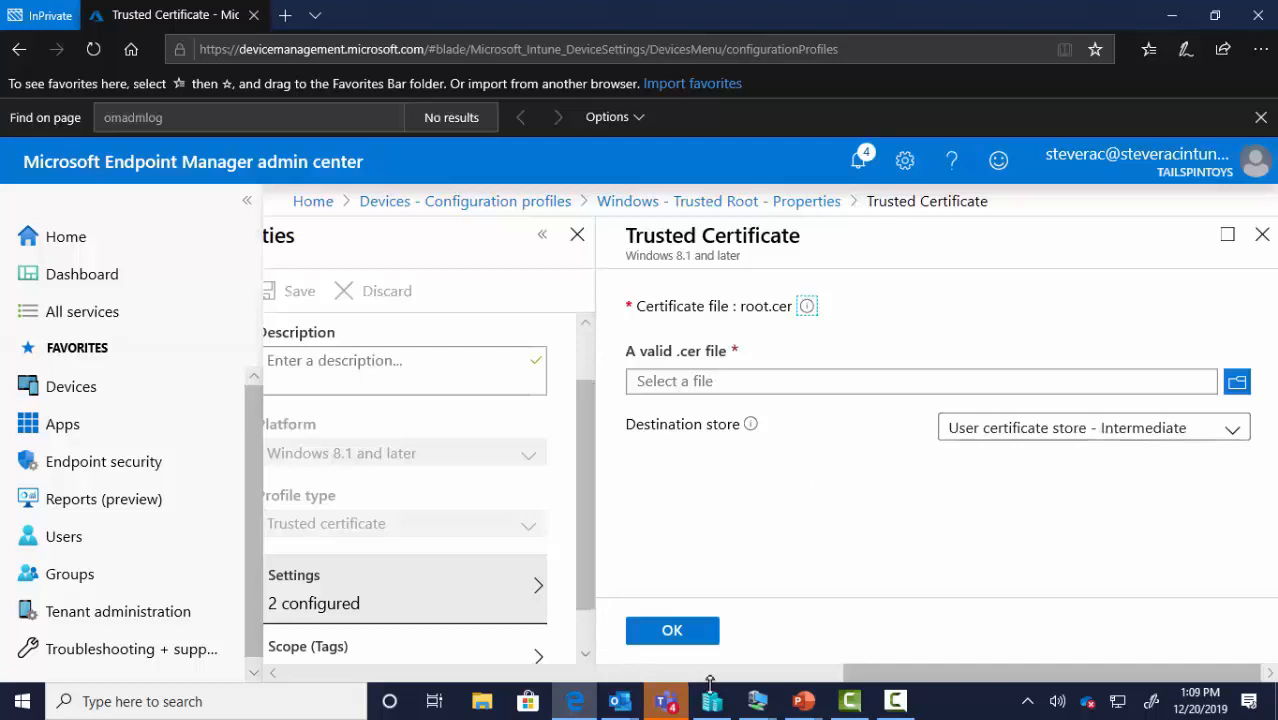
left_click_drag(870, 672, 438, 677)
Review the iOS - Trusted Root profile's certificate settings and its assignments
left_click(408, 451)
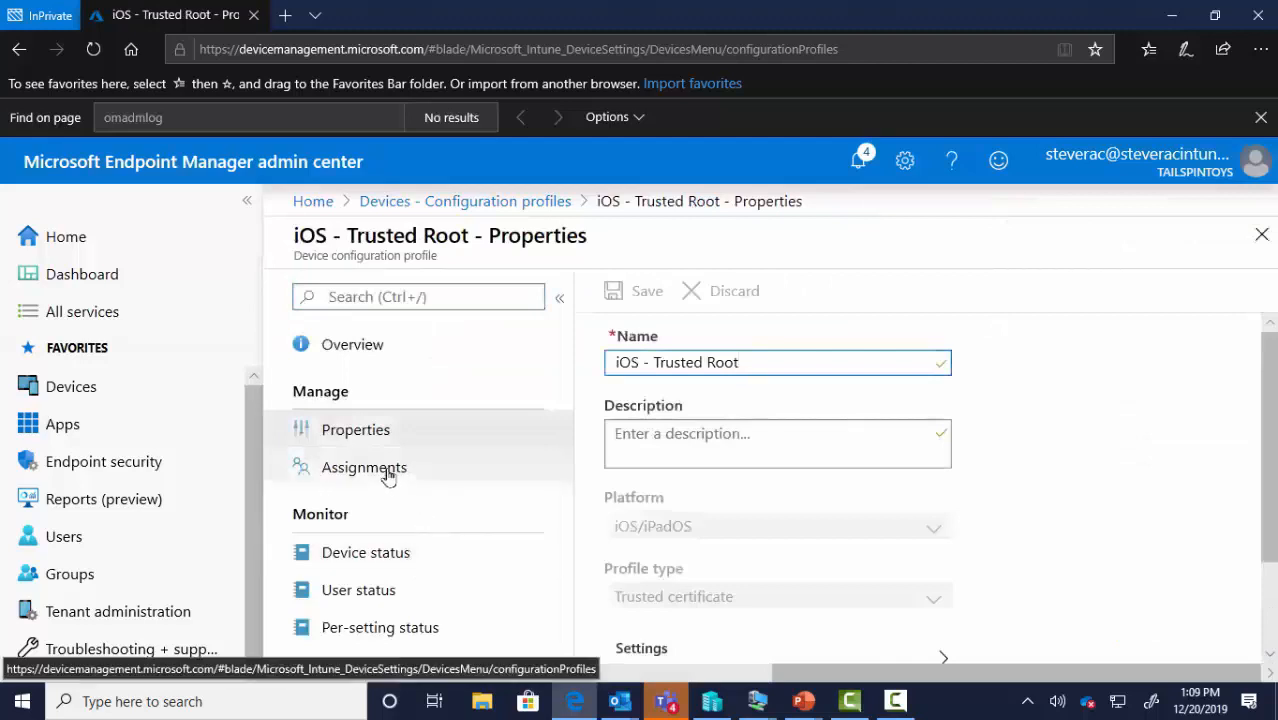
scroll(665, 520, "down", 2)
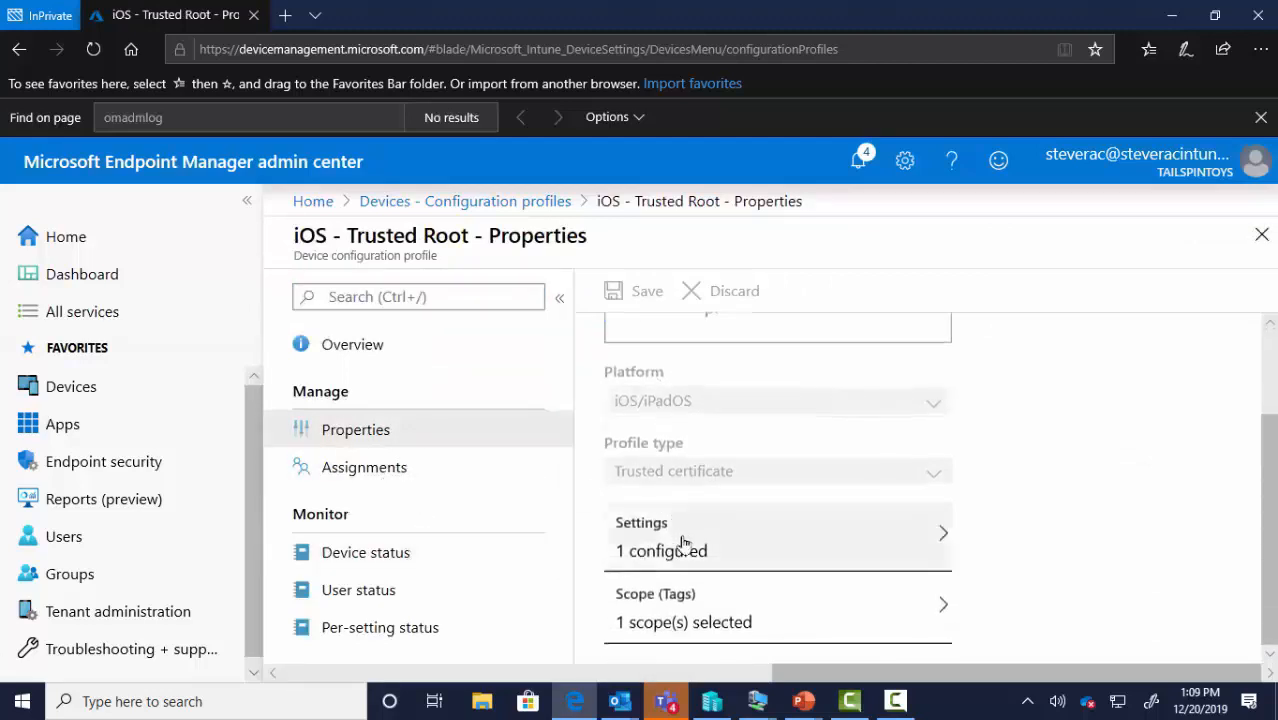
left_click(682, 543)
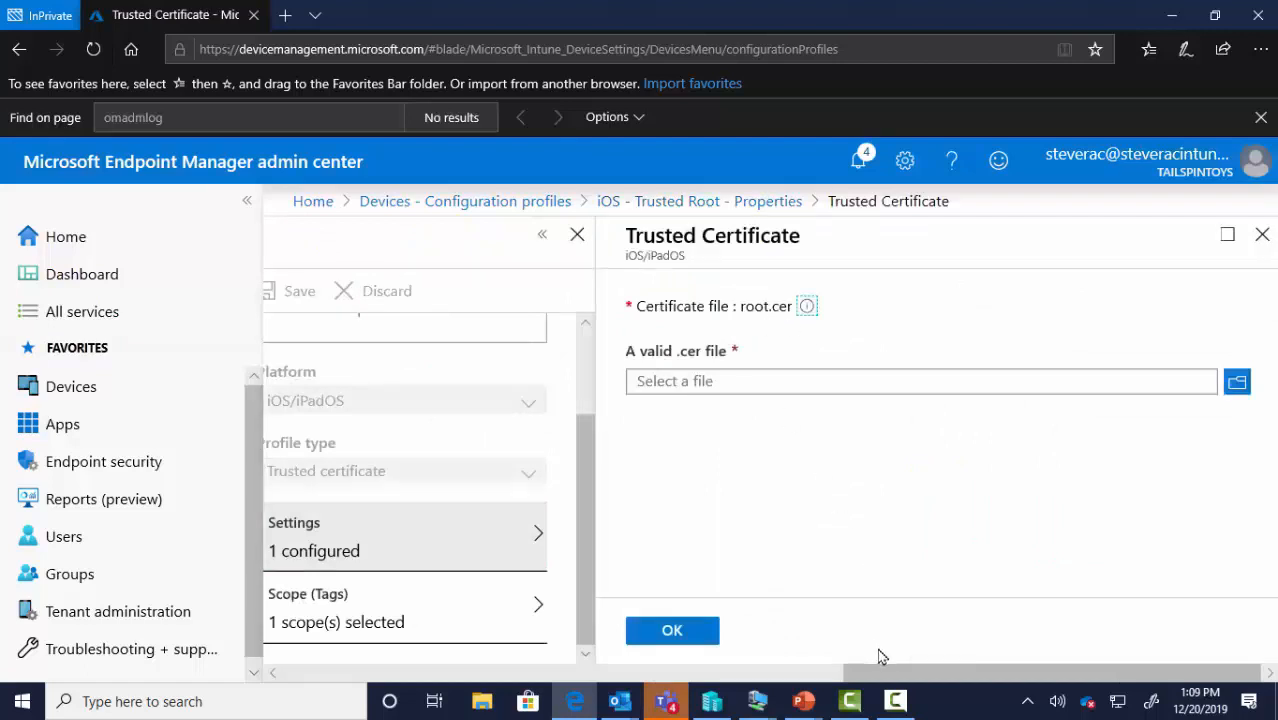
left_click_drag(884, 675, 605, 668)
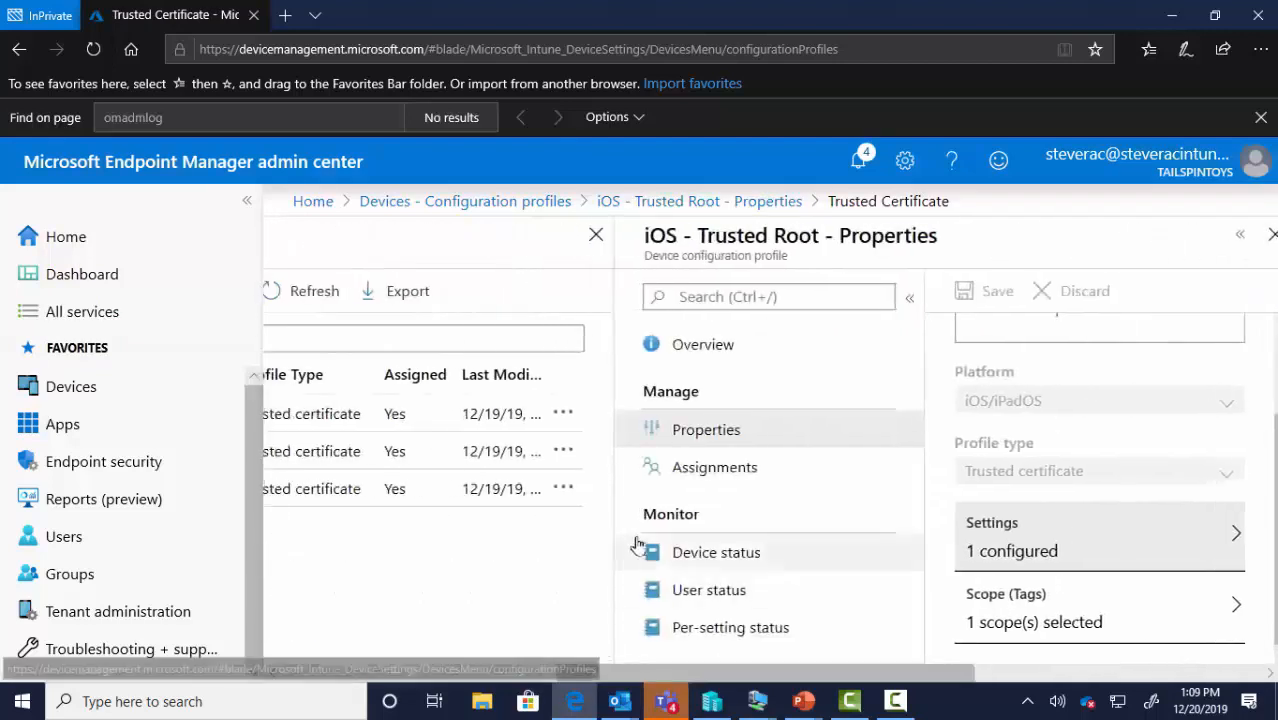
left_click(718, 469)
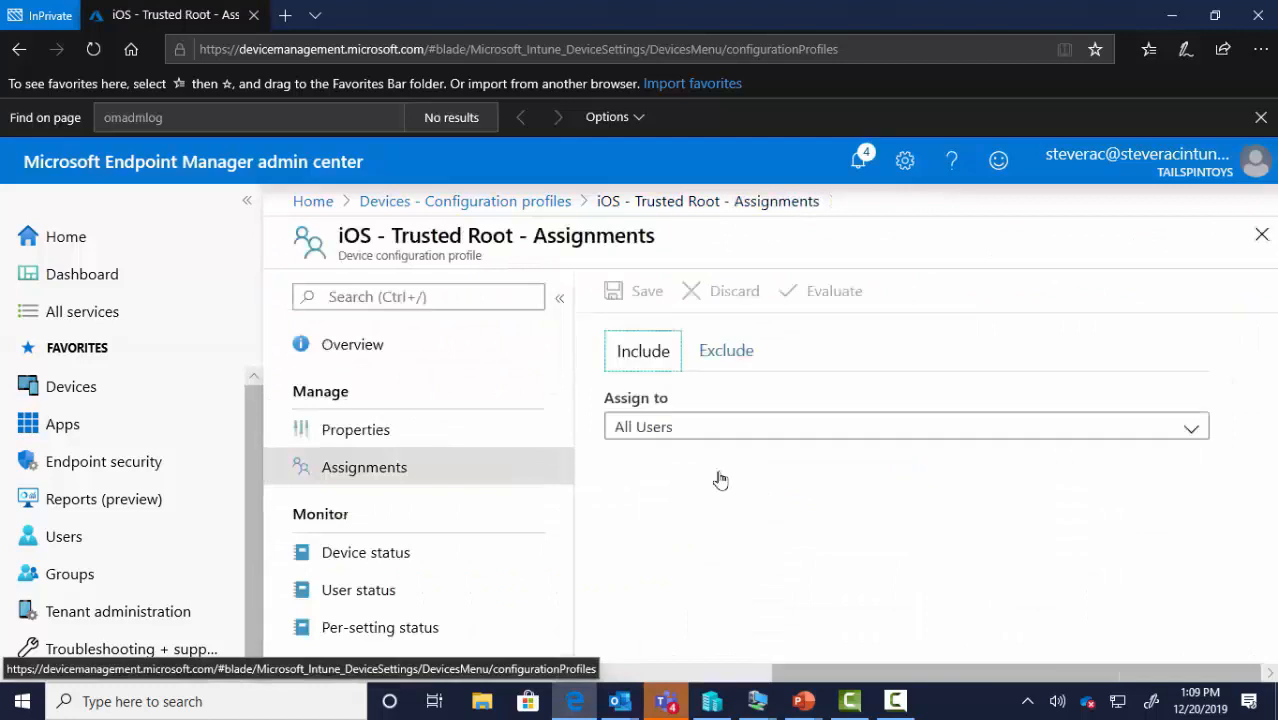
left_click_drag(848, 672, 590, 675)
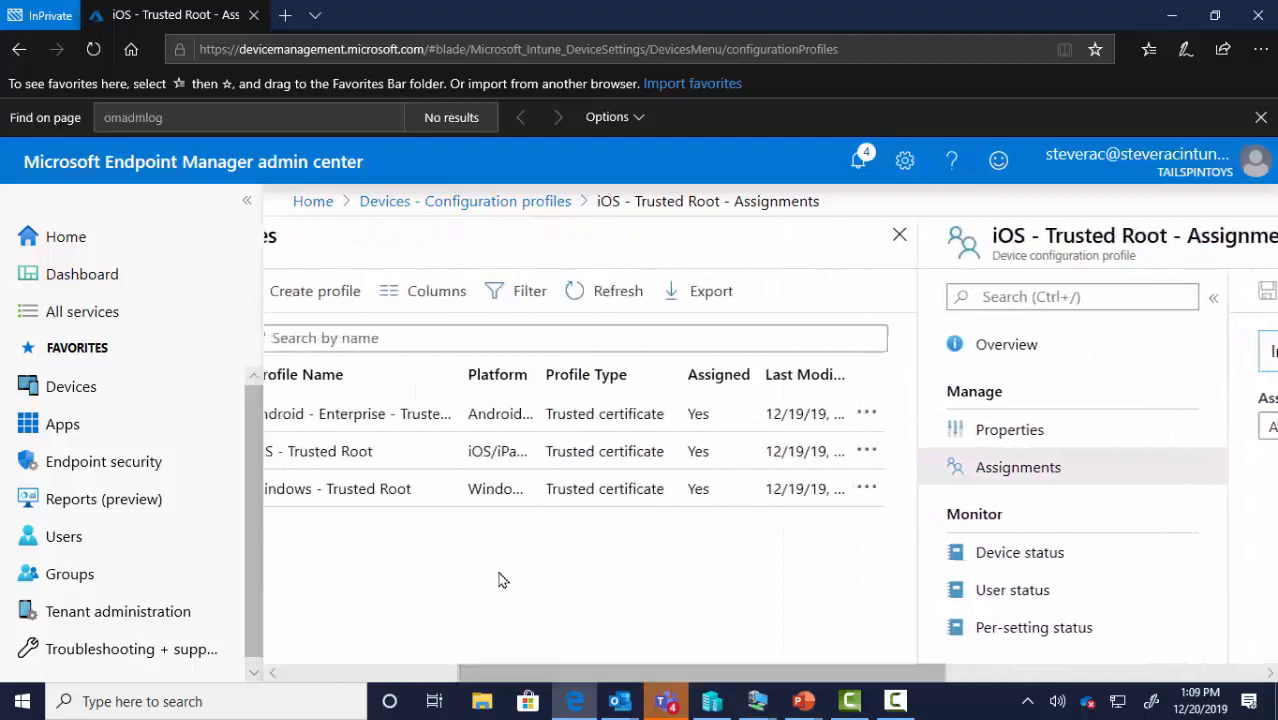
Change the Android - Enterprise - Trusted Root assignment to All Users and save it
left_click(408, 414)
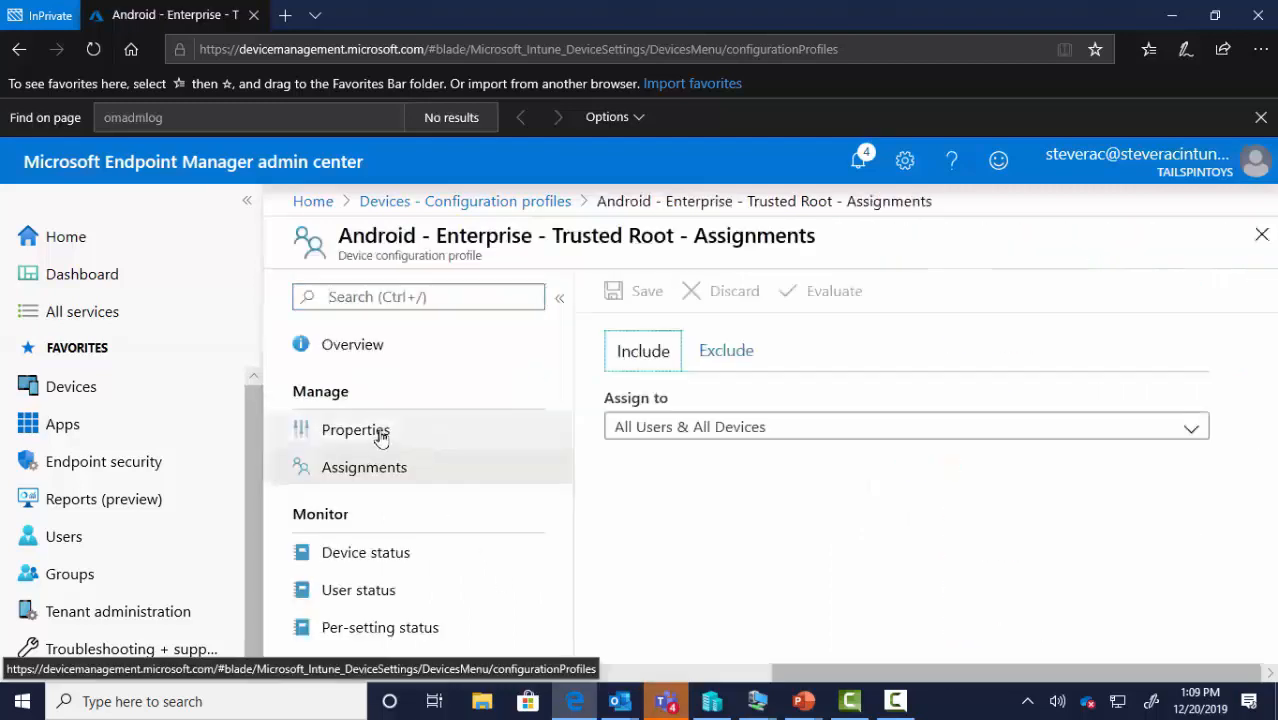
left_click(762, 428)
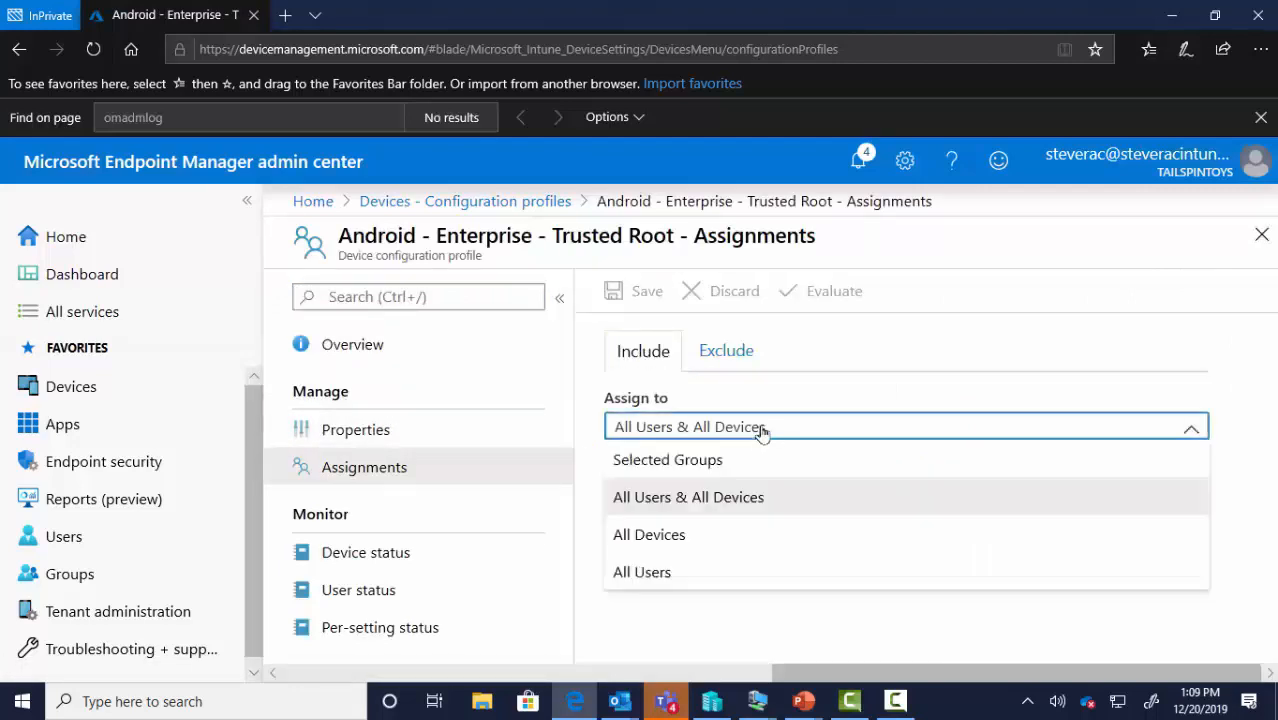
left_click(671, 575)
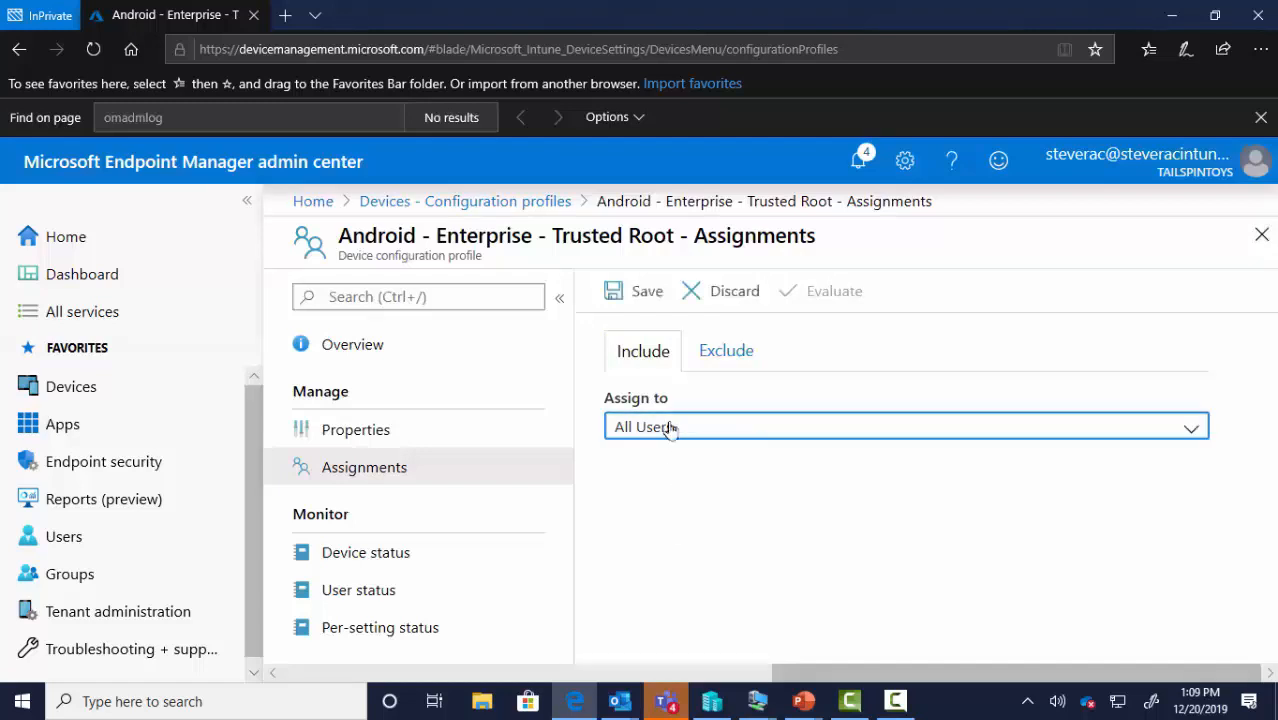
left_click(650, 296)
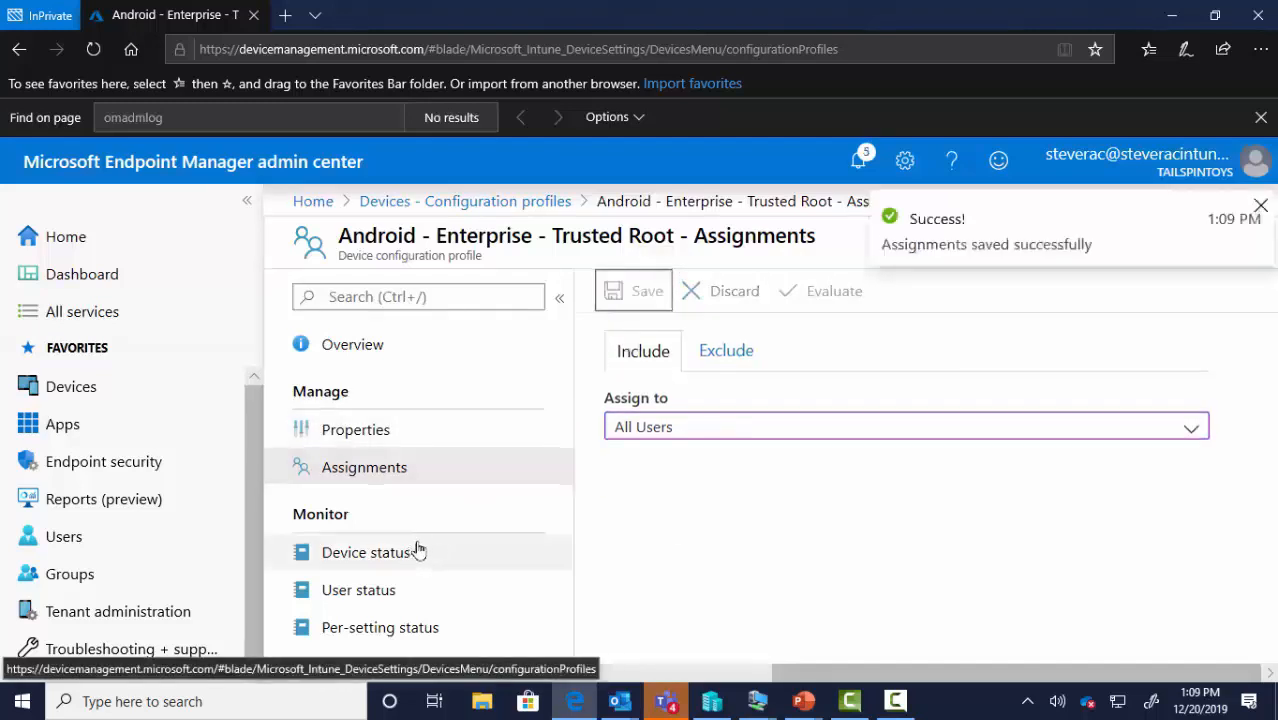
Check the Android profile's certificate settings under Properties and close them unchanged
left_click(358, 435)
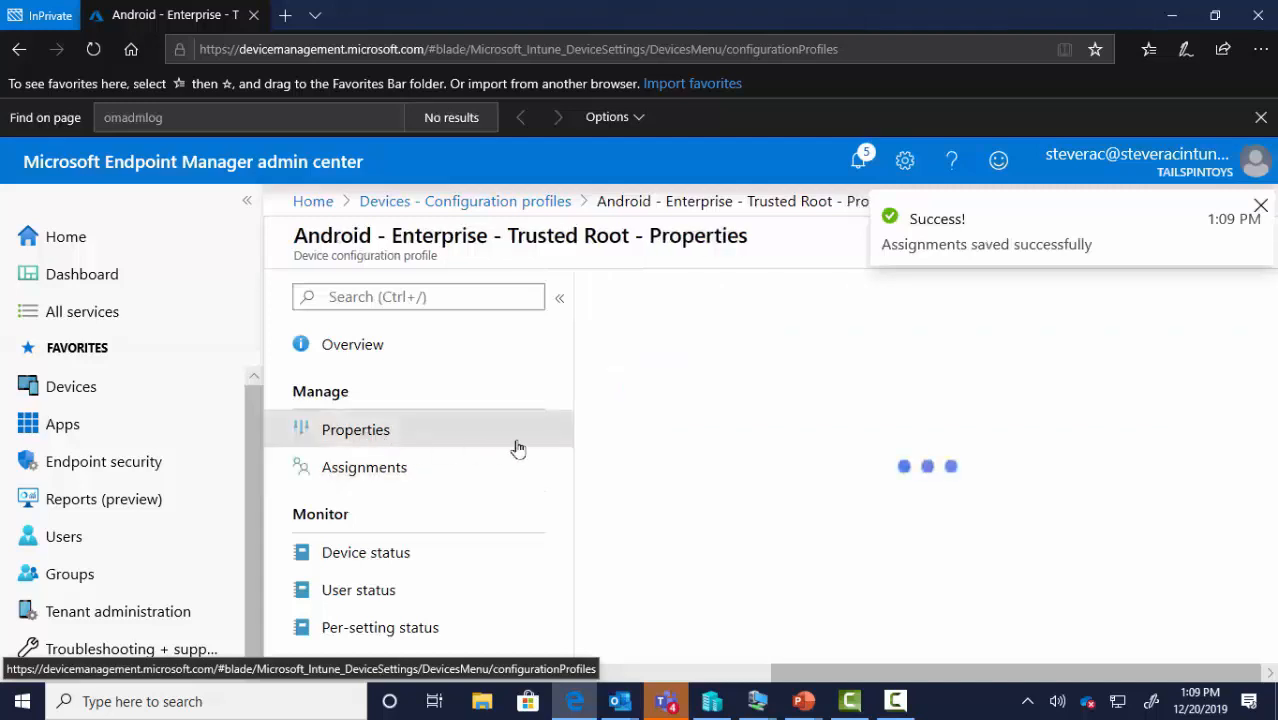
scroll(745, 568, "down", 2)
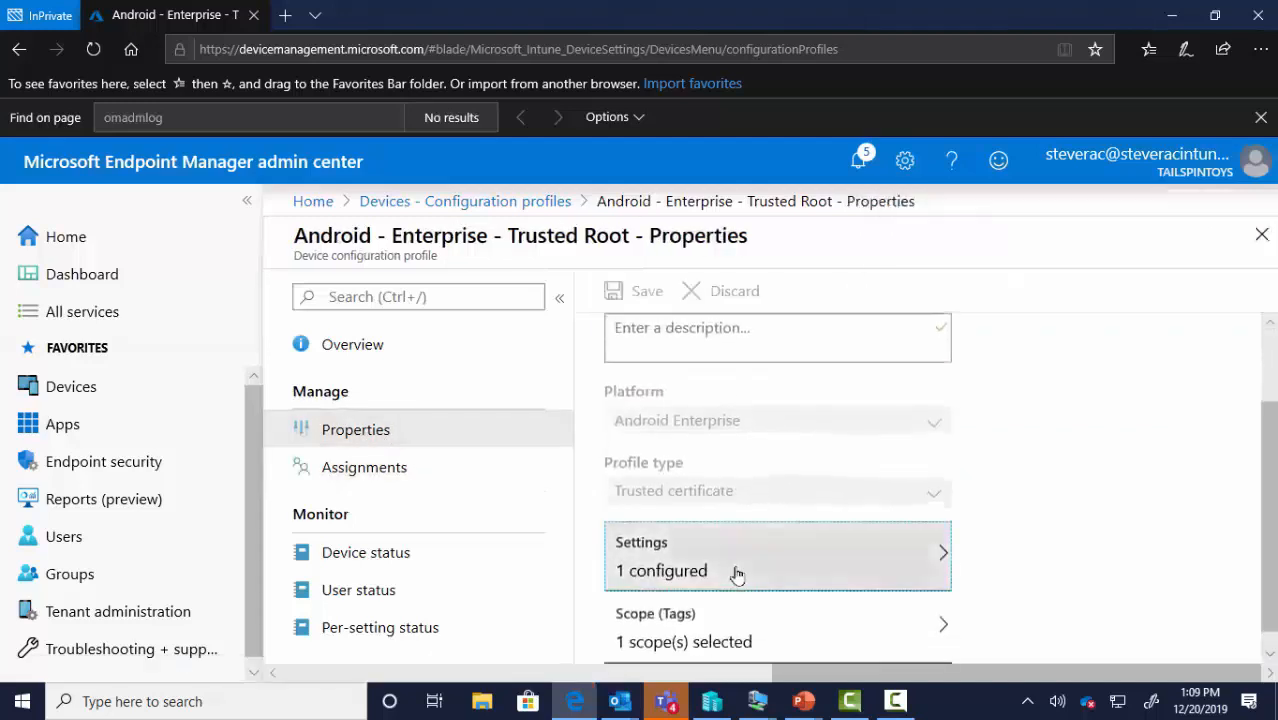
left_click(737, 575)
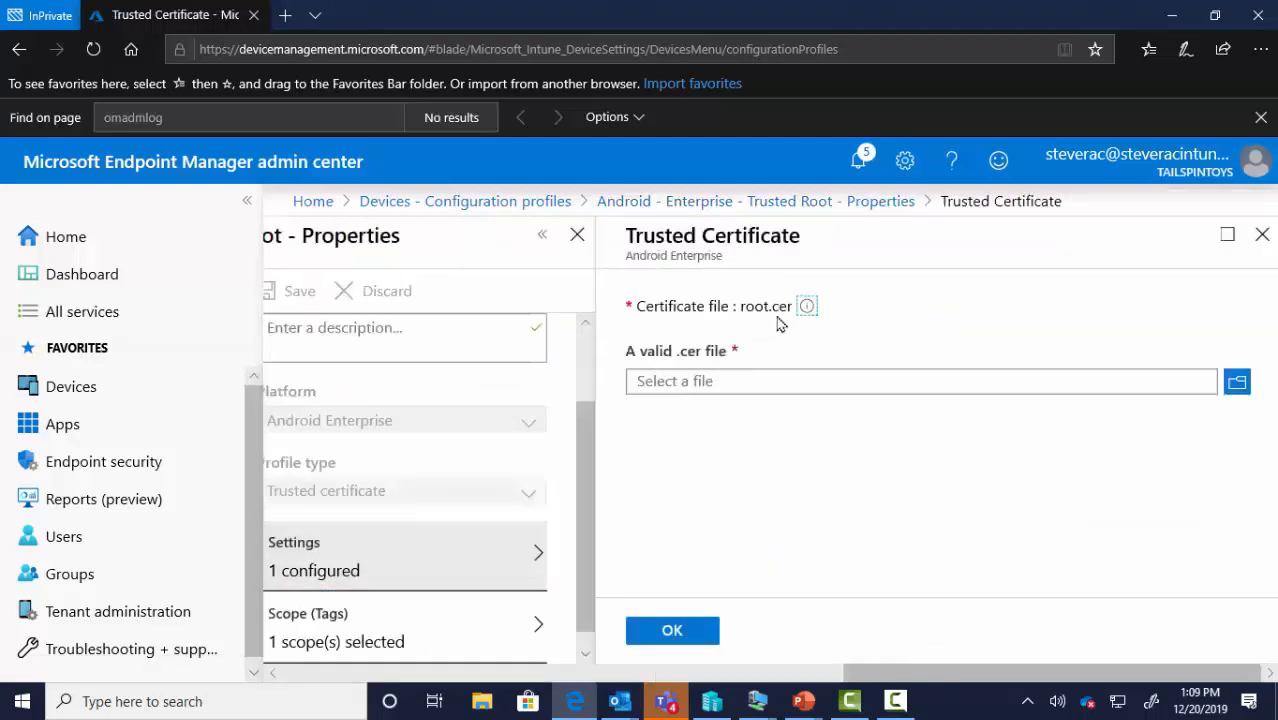
left_click(690, 631)
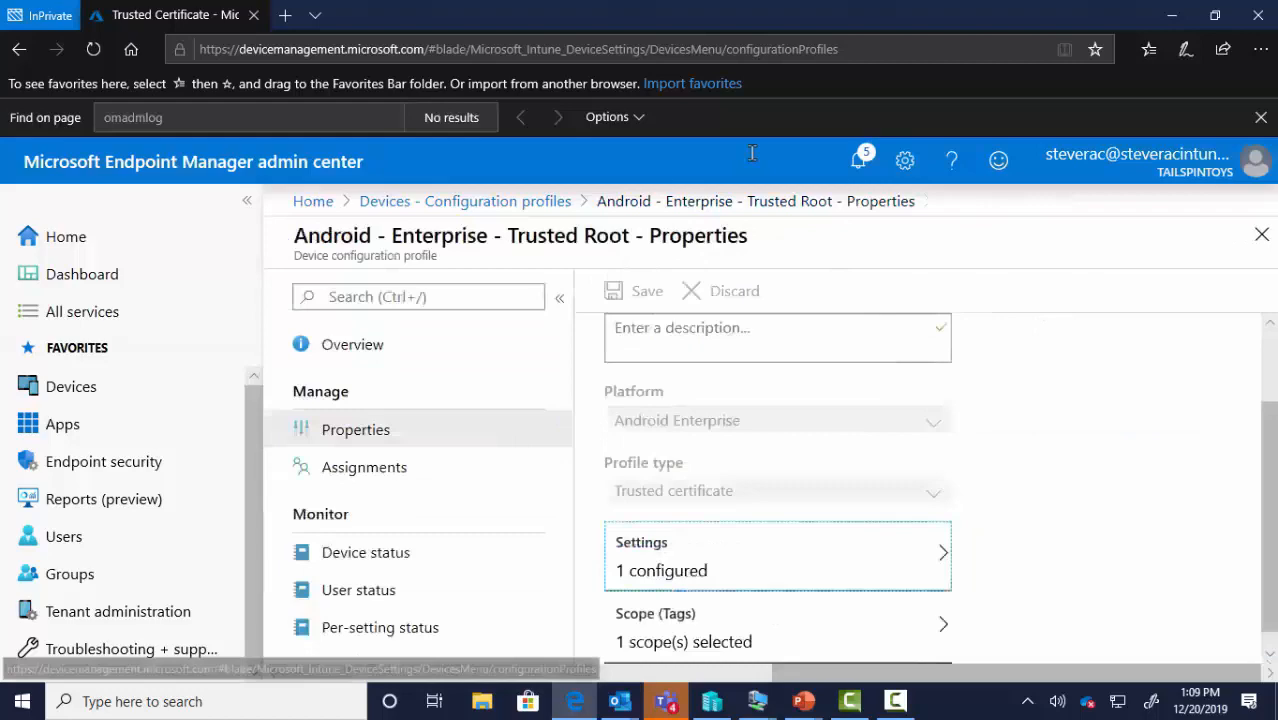
double_click(706, 25)
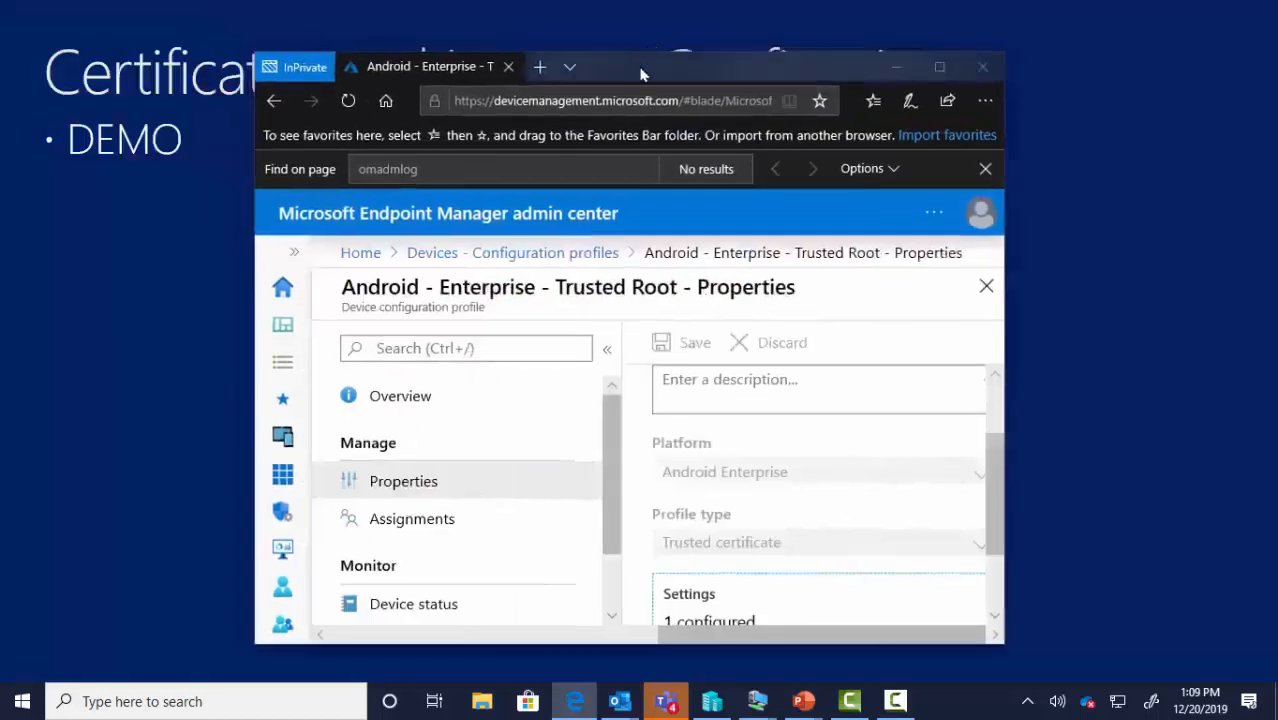
left_click_drag(643, 74, 1277, 236)
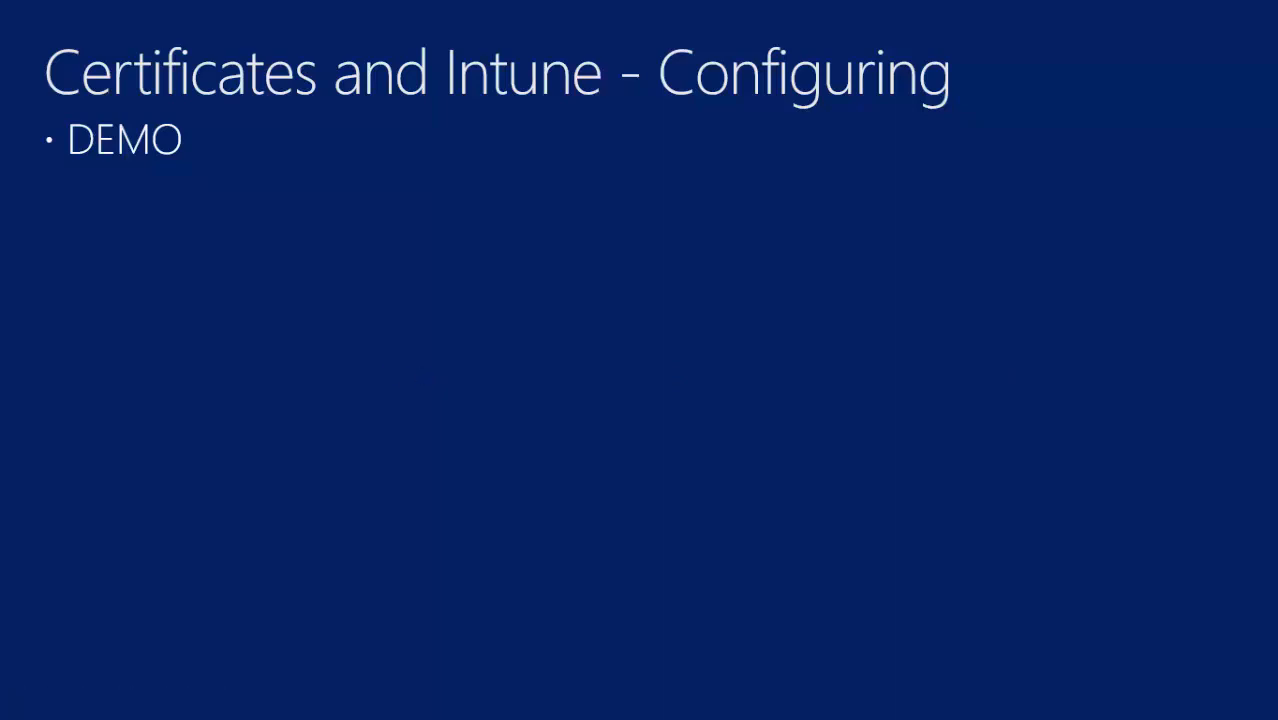
left_click(499, 477)
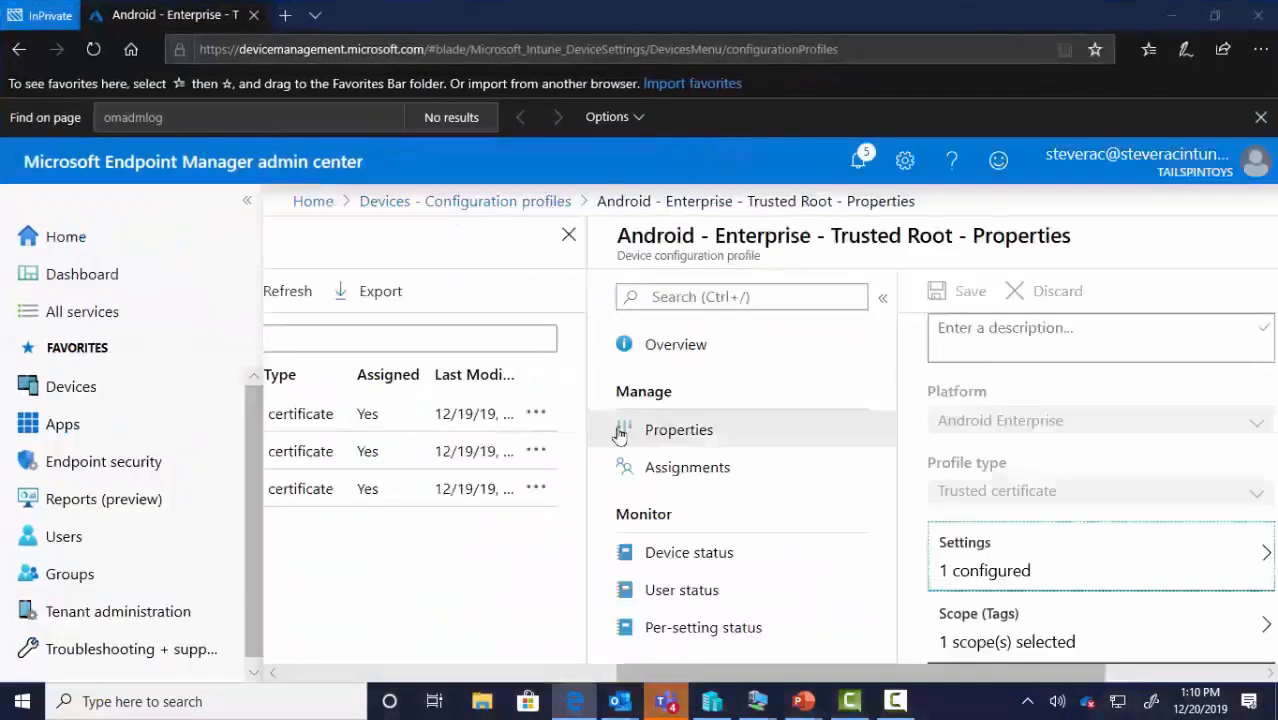
left_click_drag(756, 680, 507, 680)
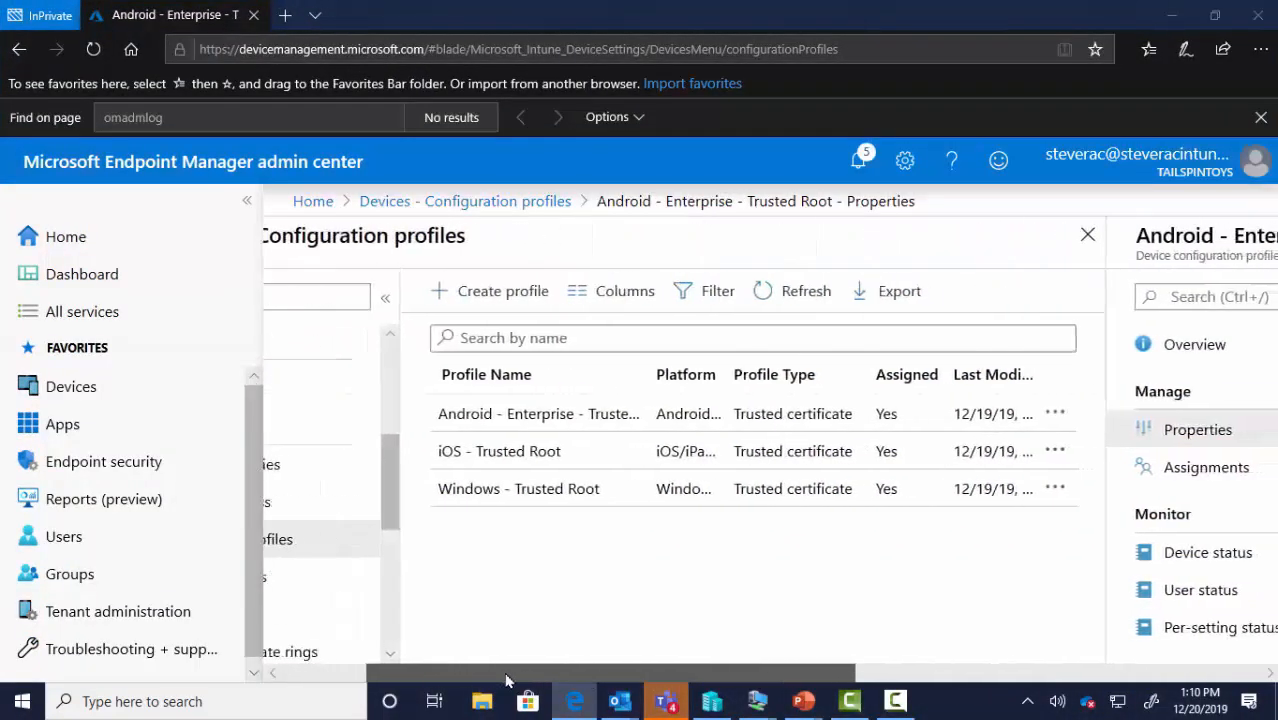
left_click(522, 489)
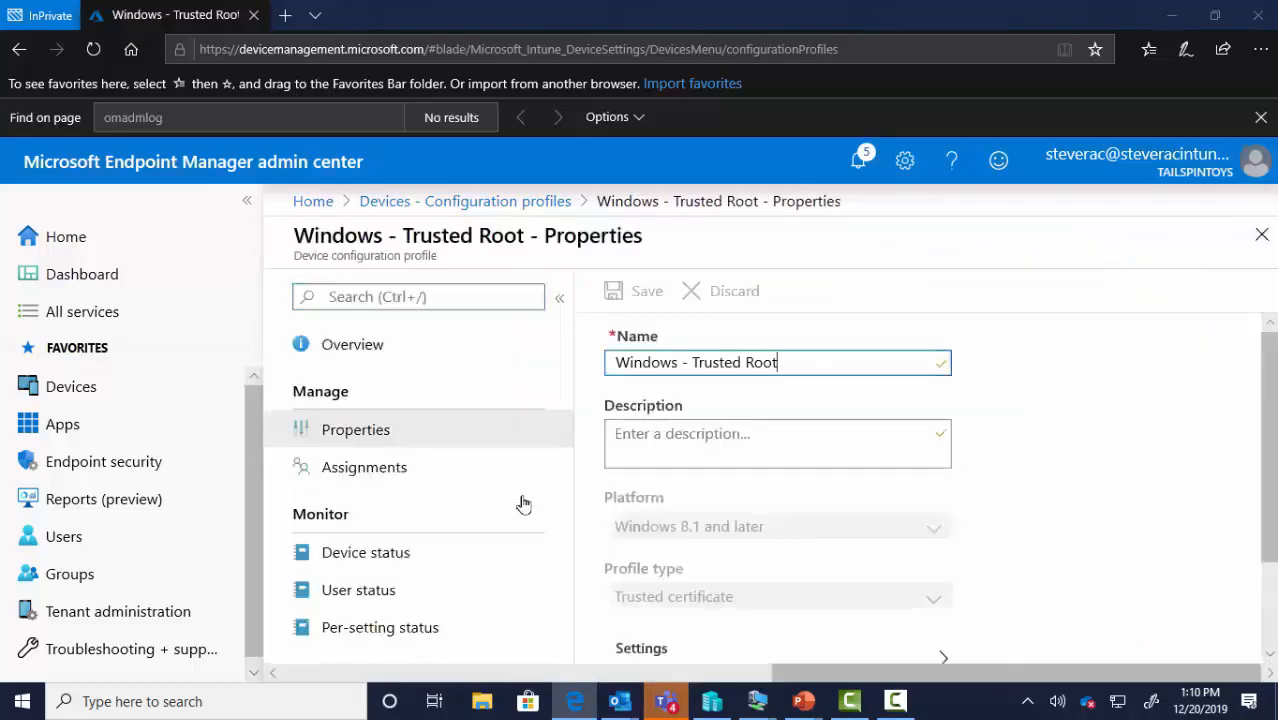
left_click(374, 558)
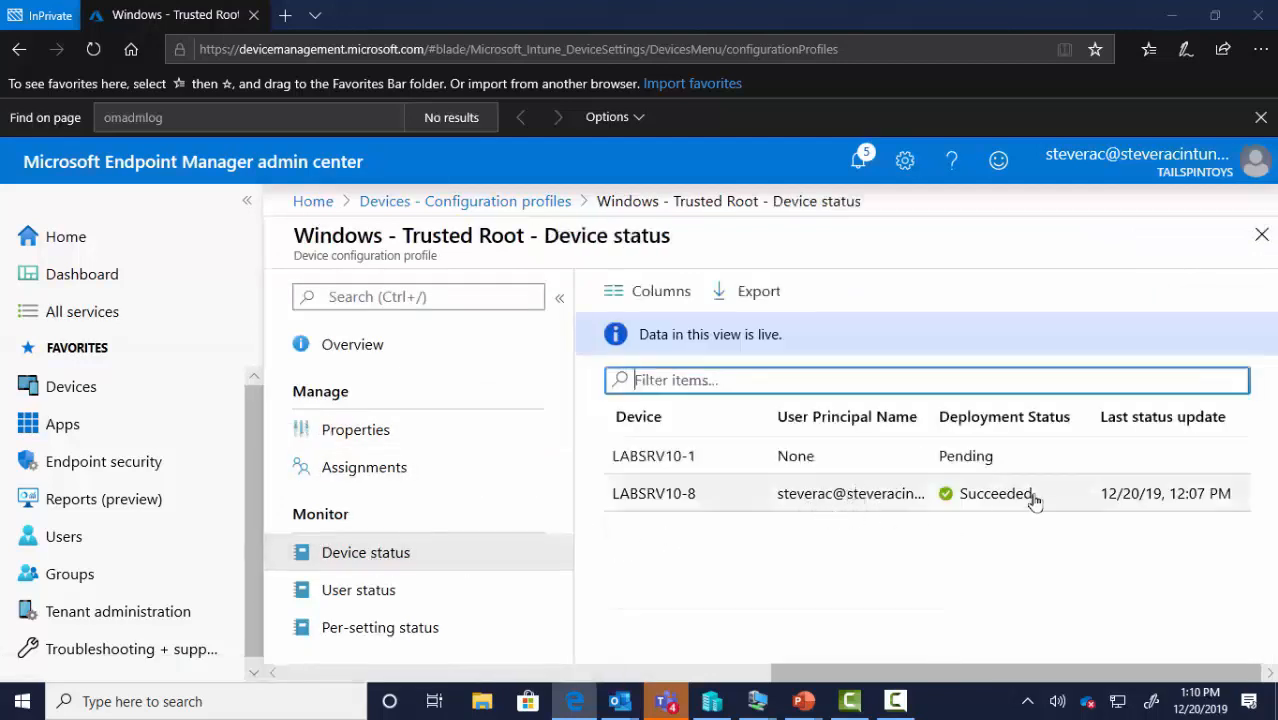
left_click(367, 598)
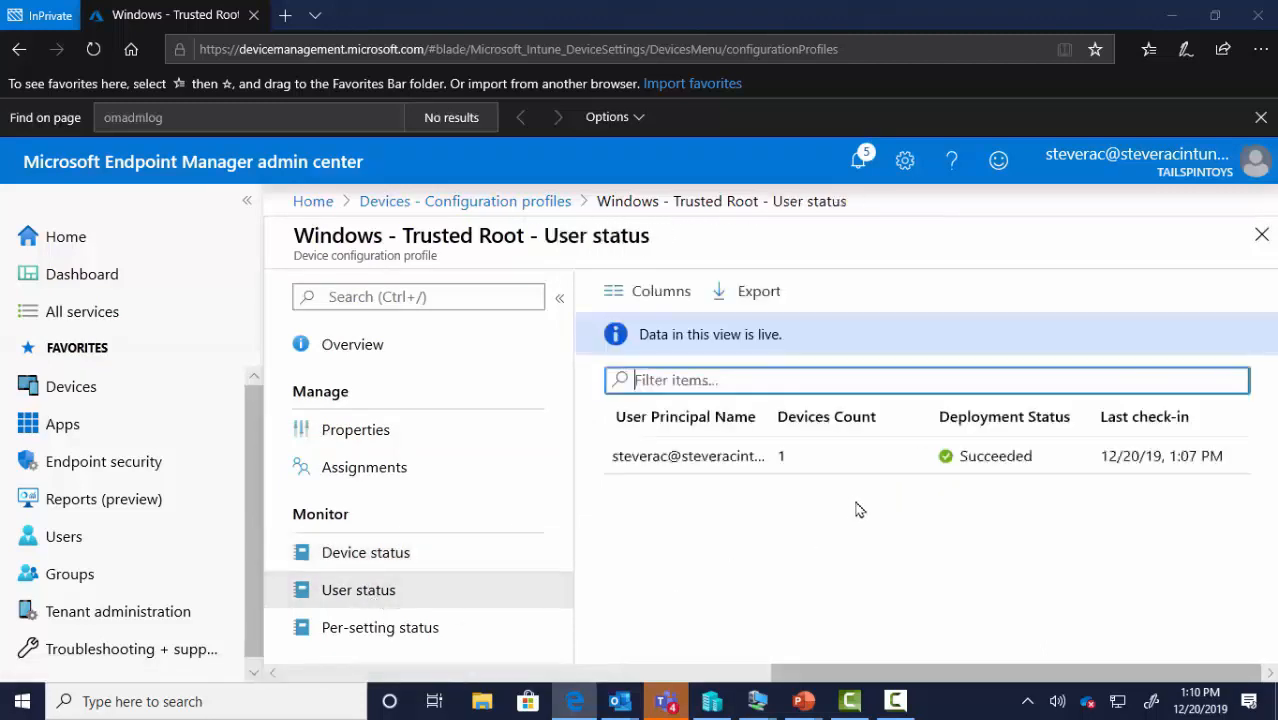
left_click(422, 625)
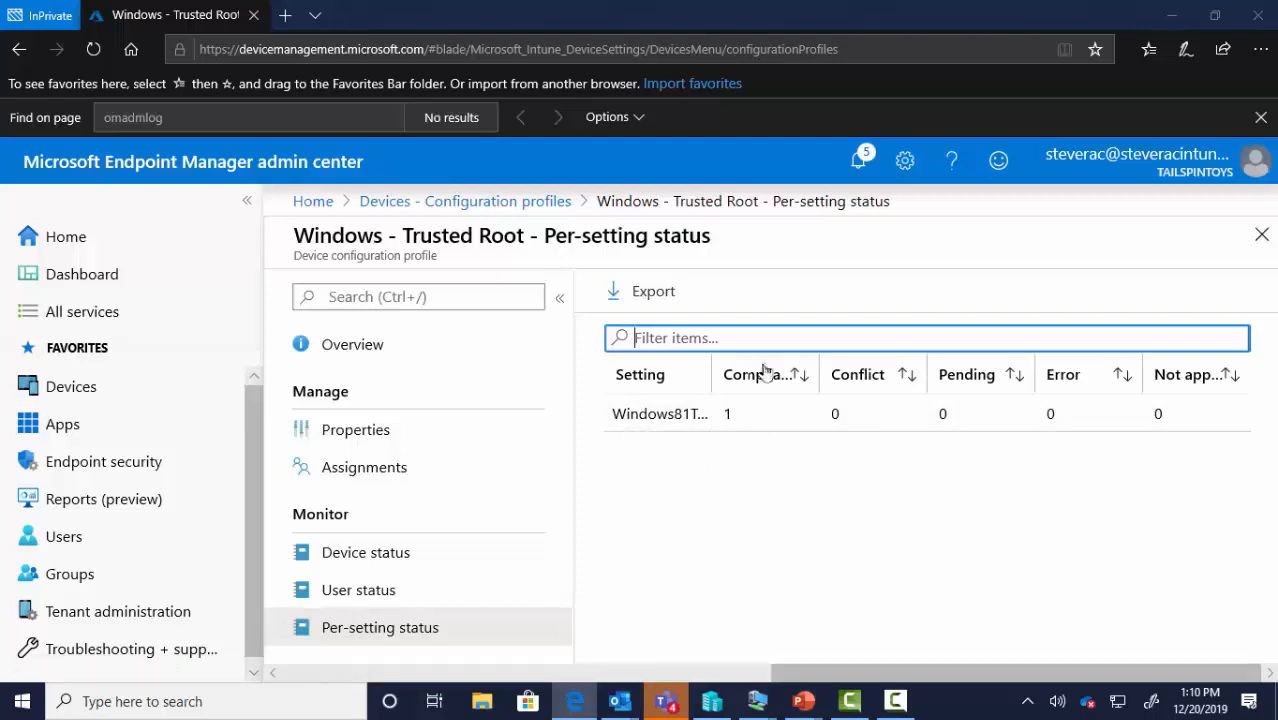
left_click_drag(766, 372, 776, 374)
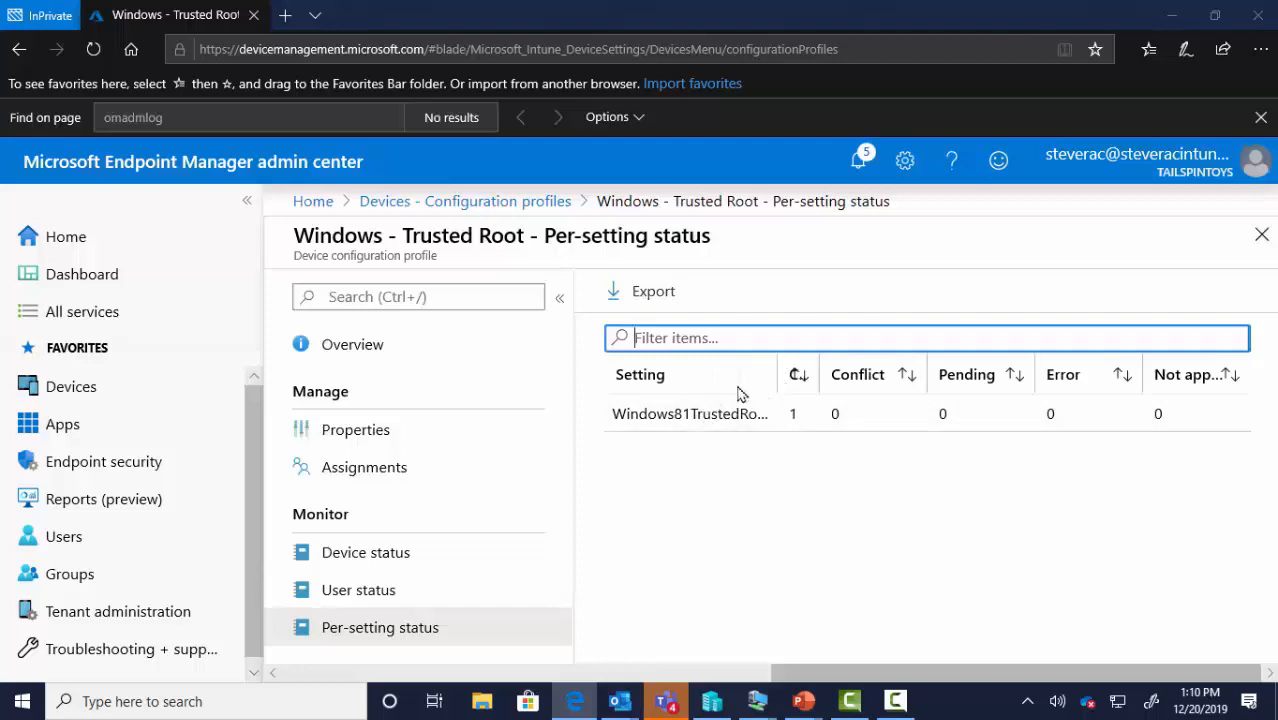
left_click_drag(777, 375, 738, 389)
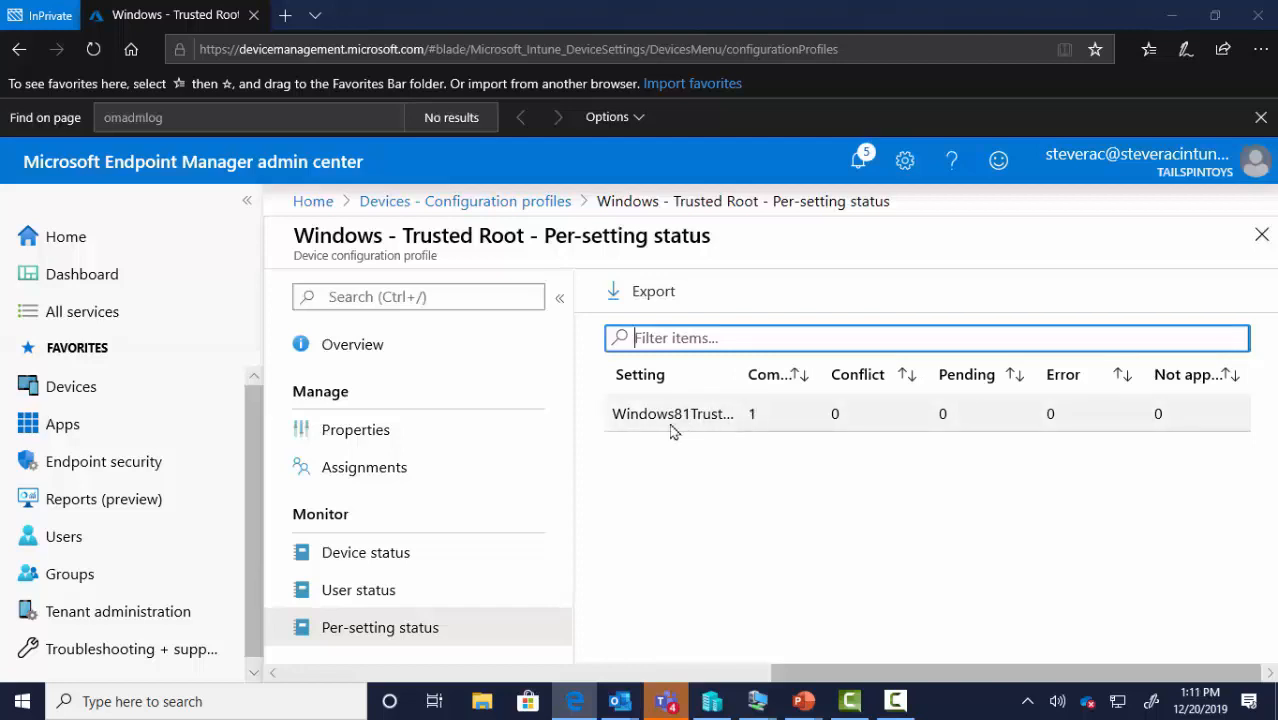
left_click(357, 440)
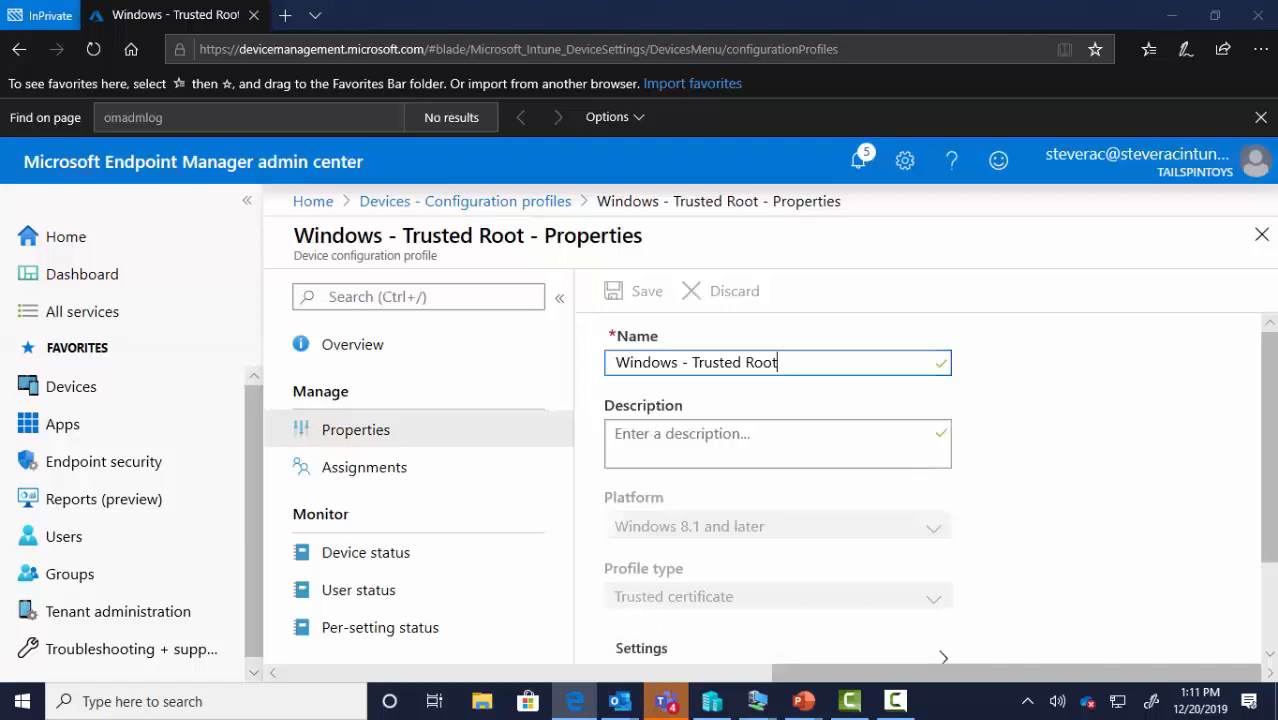
key("alt+Tab")
Maximise the LABSRV10-8 remote session and sign in with the account password
left_click_drag(1277, 208, 491, 142)
double_click(491, 142)
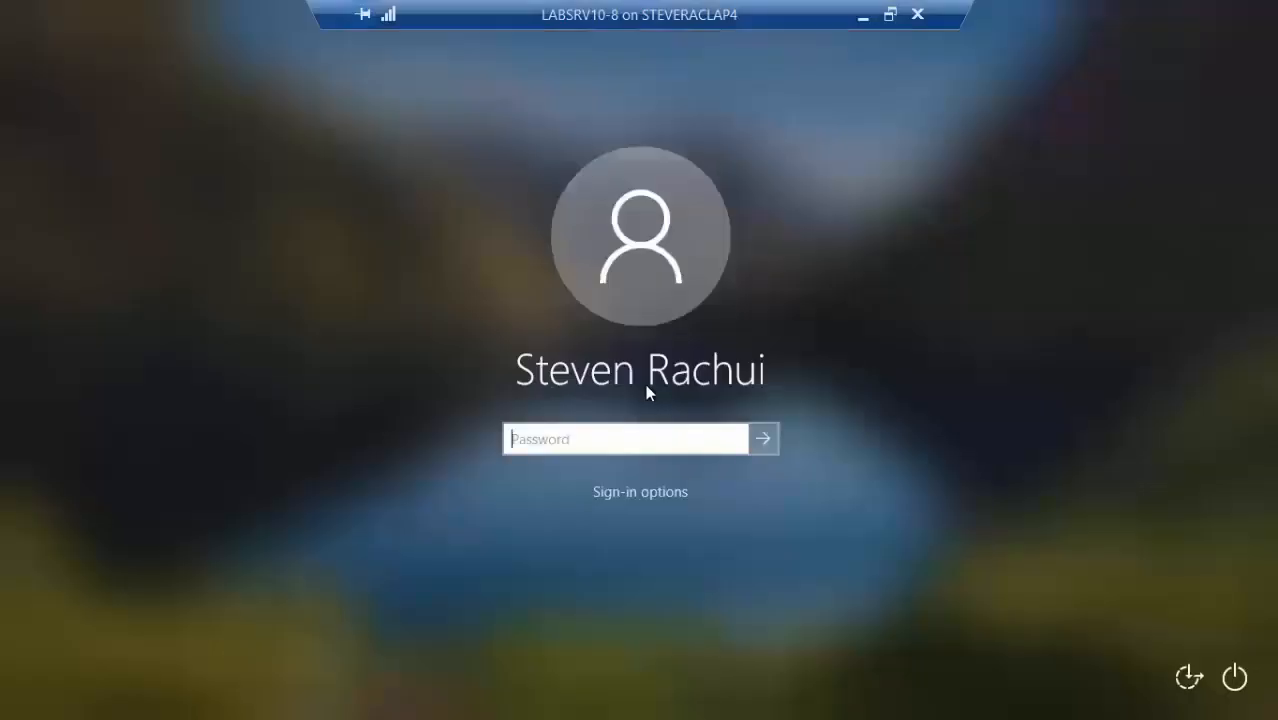
type("••••••••••")
key("Return")
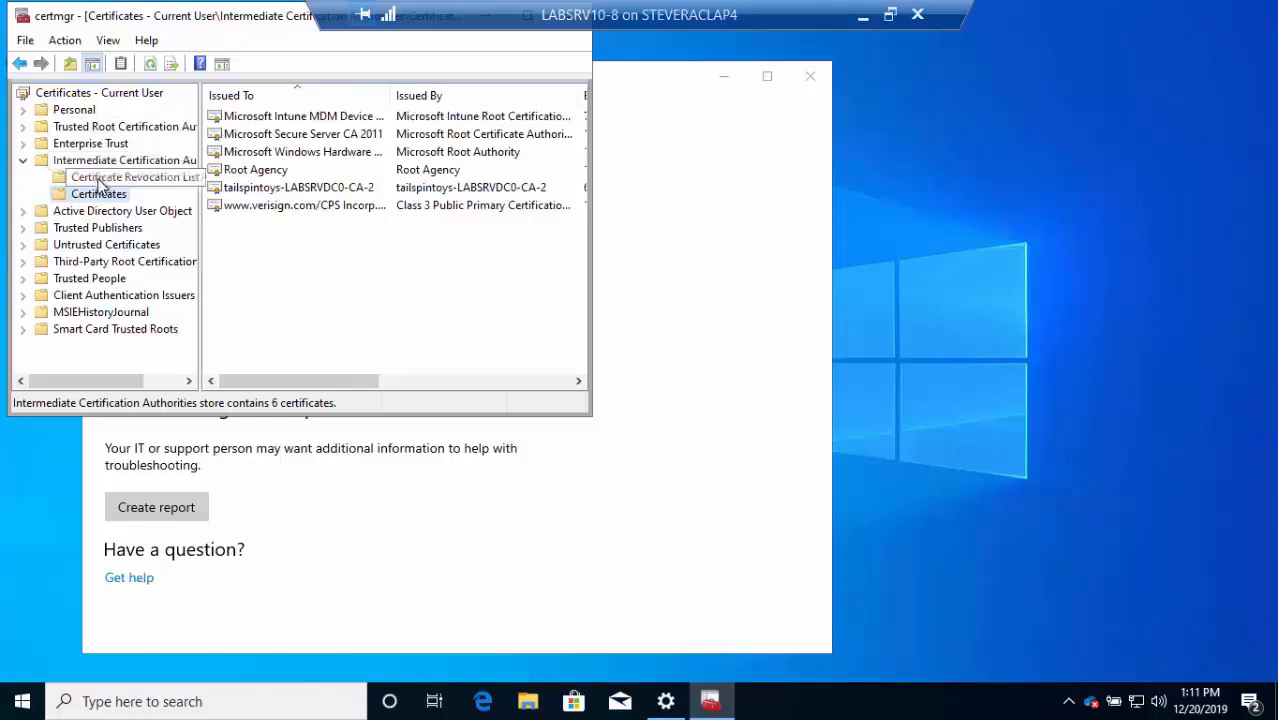
Verify the tailspintoys-LABSRVDC0-CA-2 certificate, then close certmgr and Settings and minimise the session
left_click(319, 190)
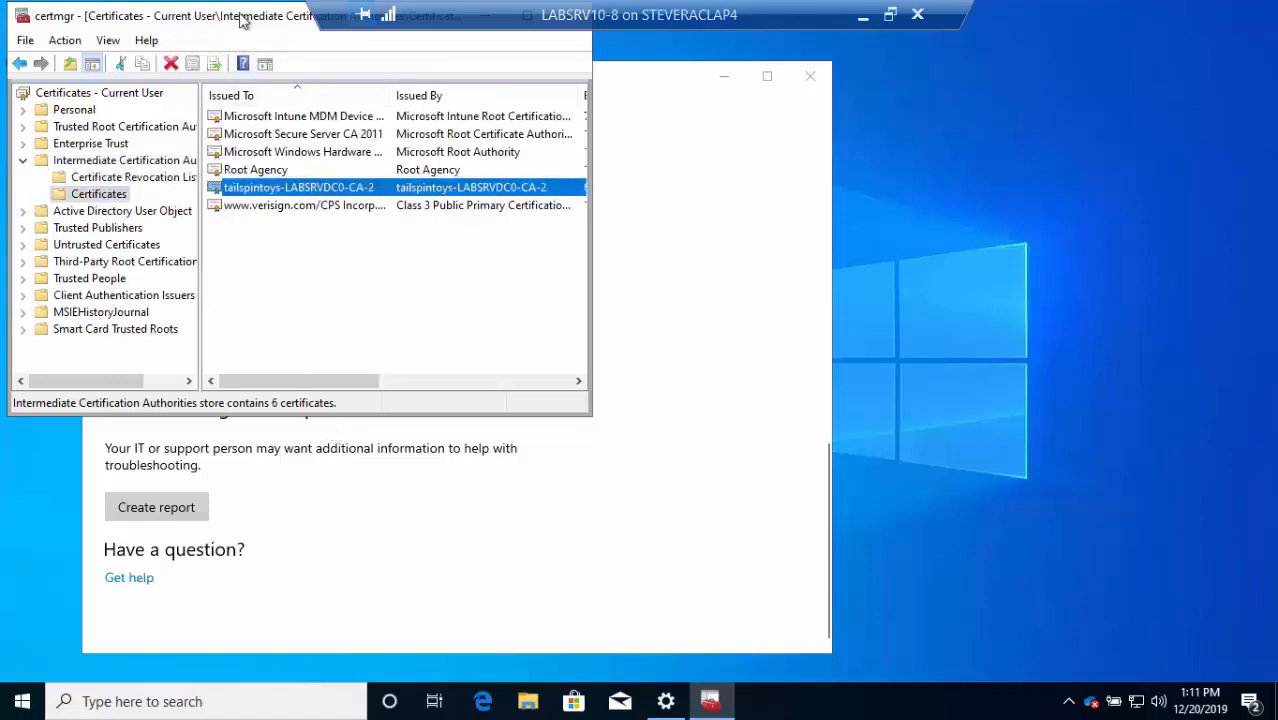
left_click_drag(240, 22, 329, 130)
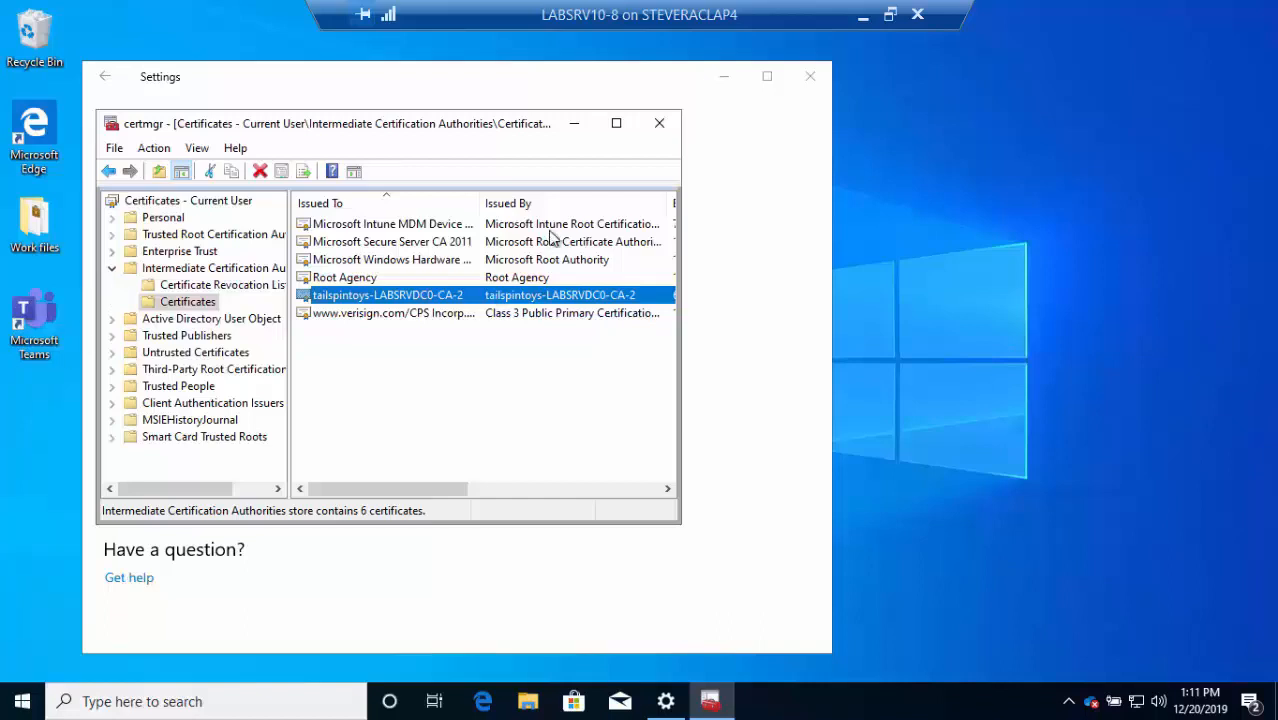
left_click(659, 123)
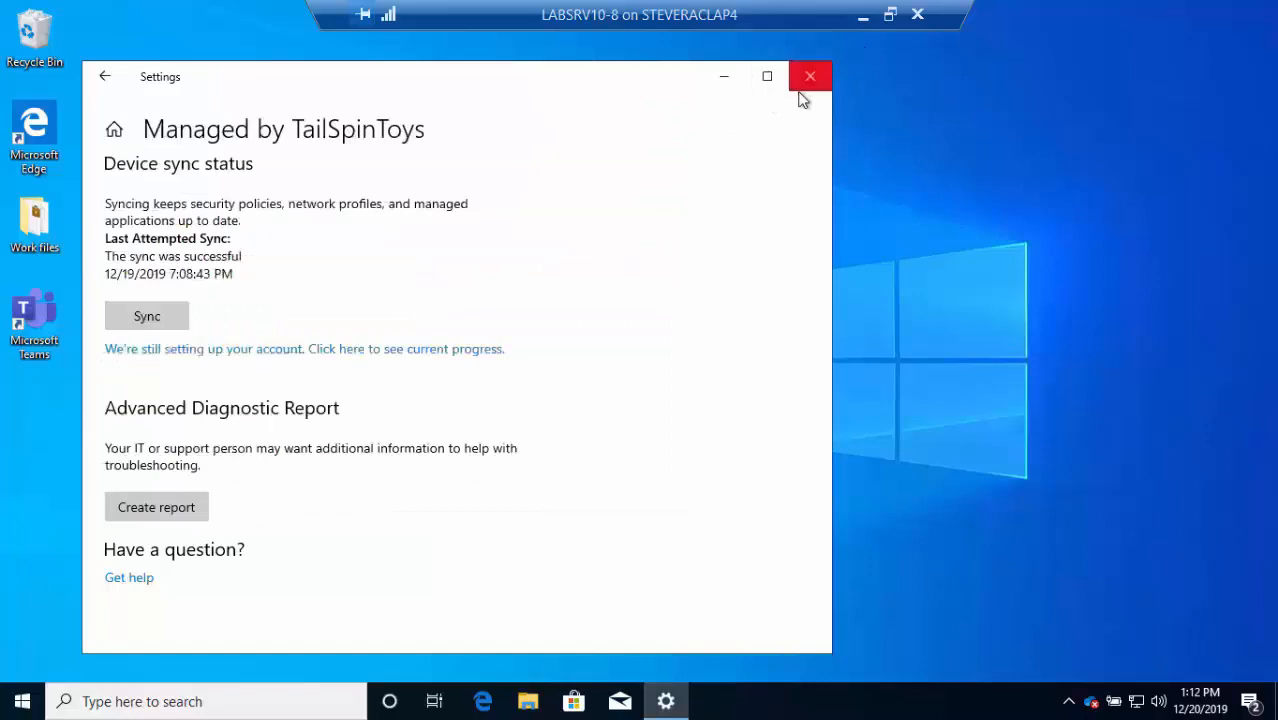
left_click(808, 80)
left_click(865, 15)
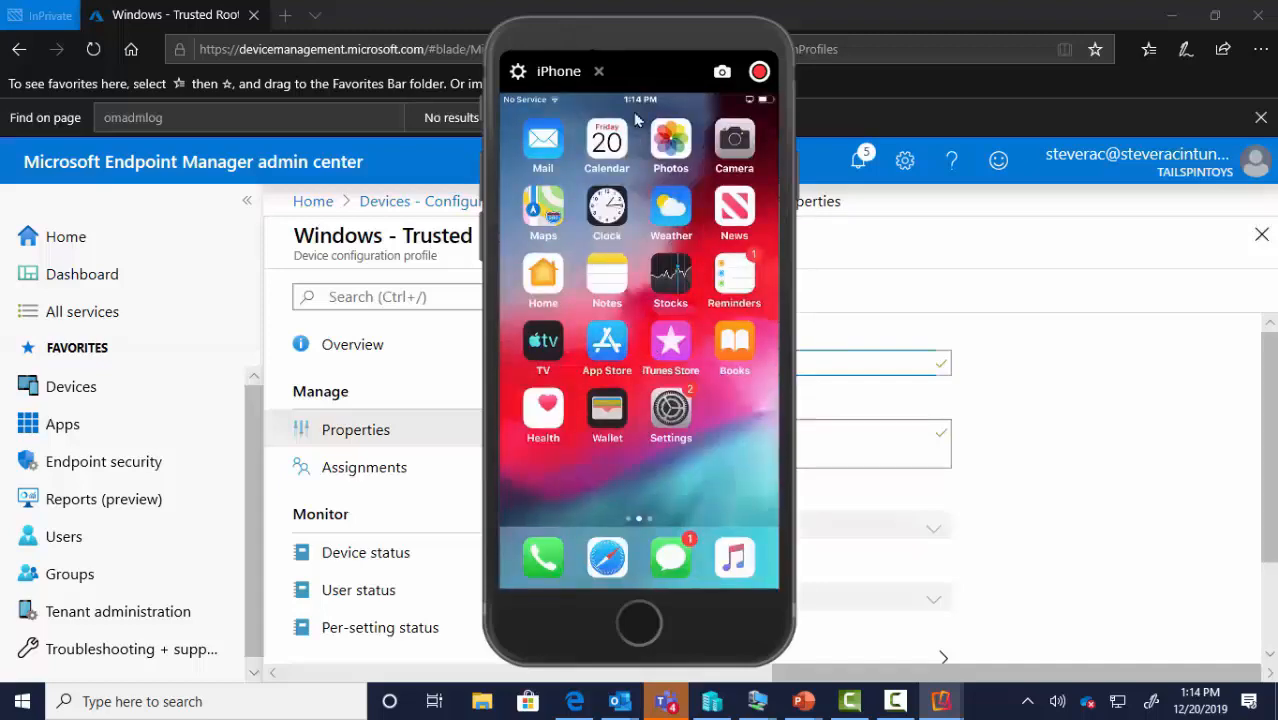
left_click_drag(571, 37, 0, 44)
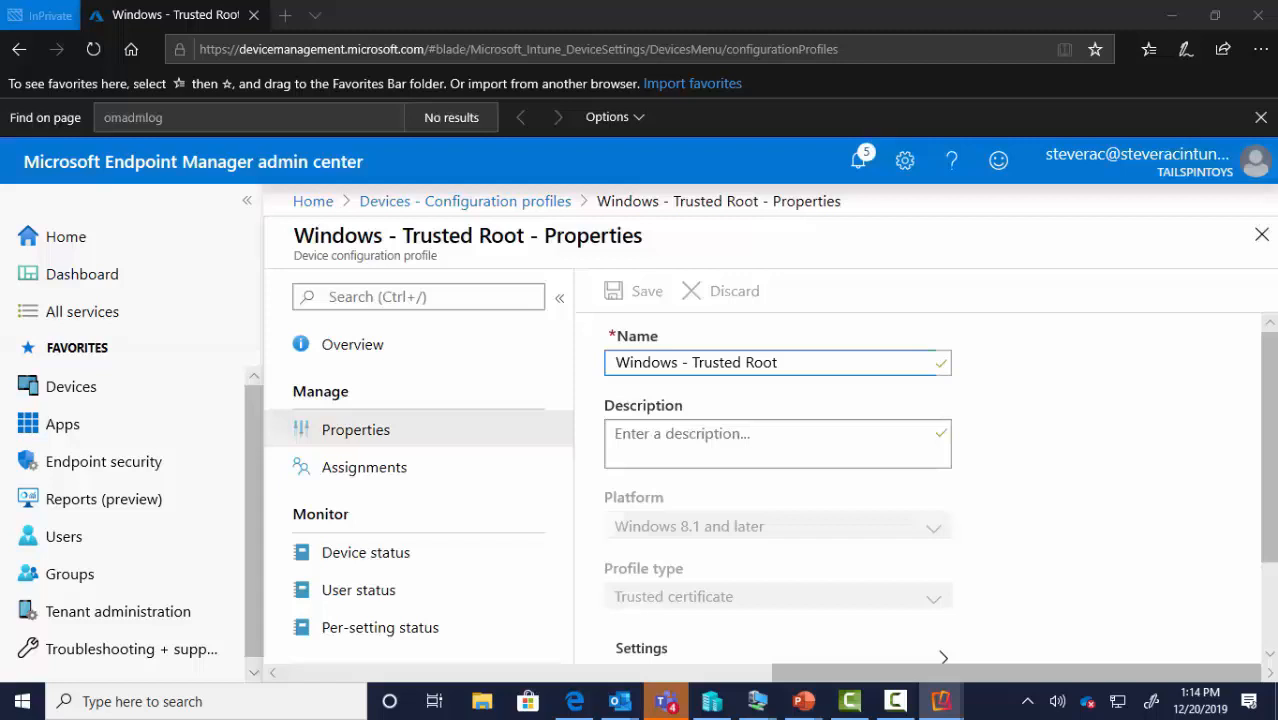
Open iOS - Trusted Root, check its device, user and per-setting status (1 compliant), then go back
left_click(472, 204)
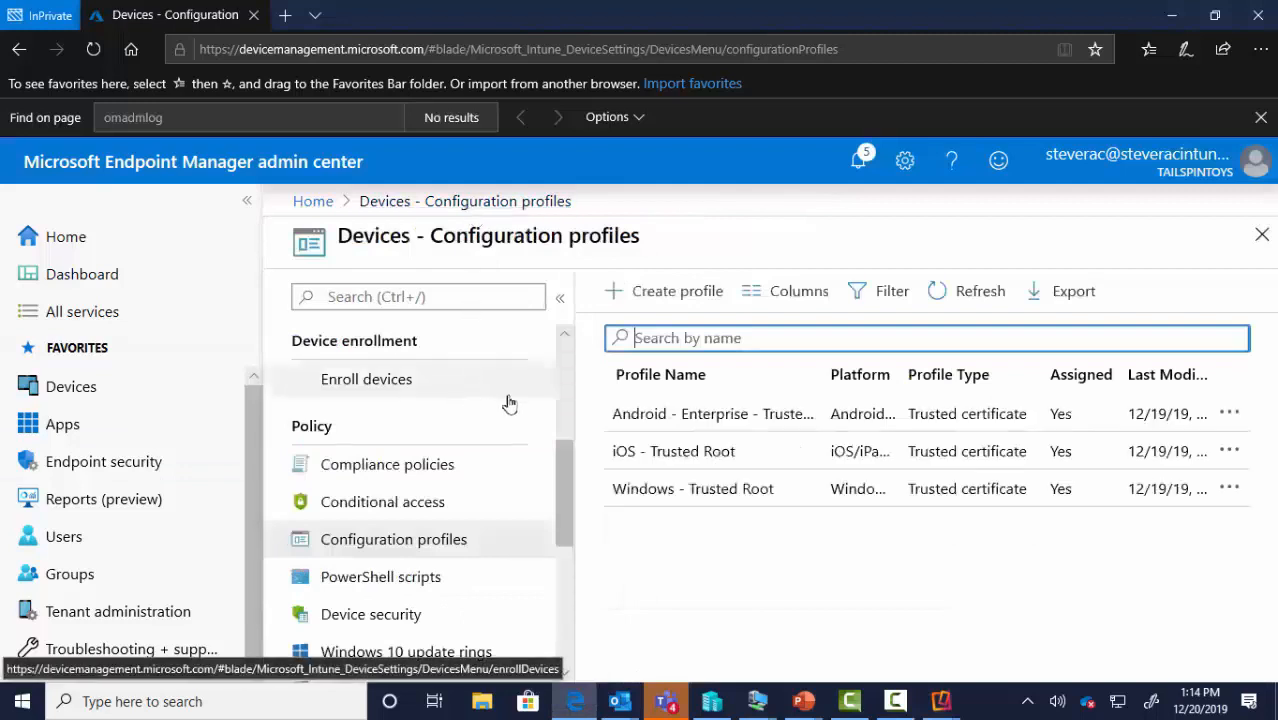
left_click(657, 453)
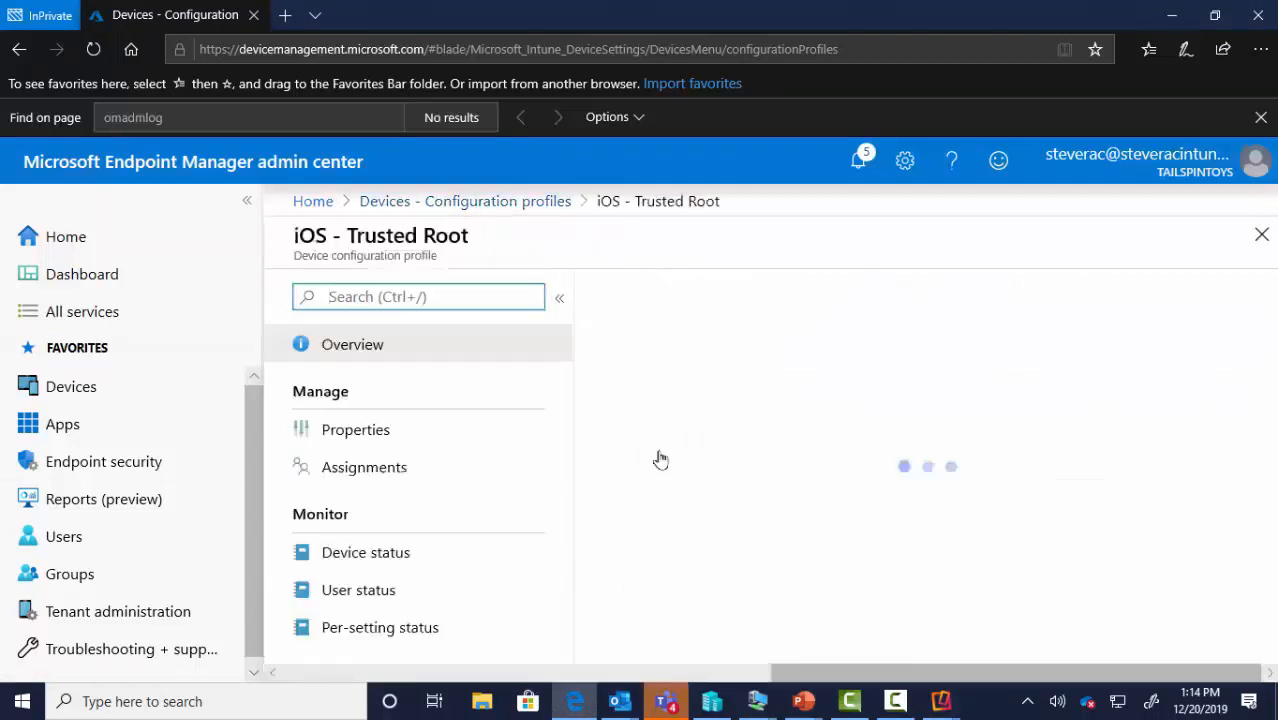
left_click(397, 553)
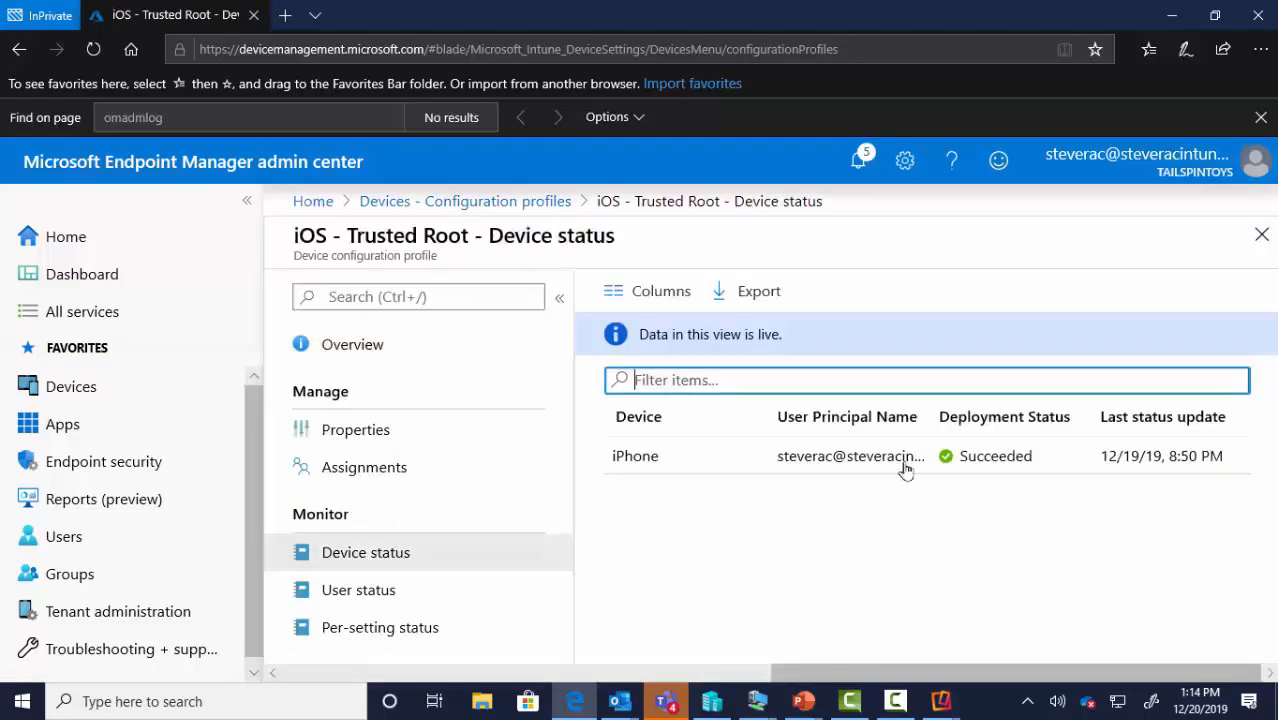
left_click(362, 598)
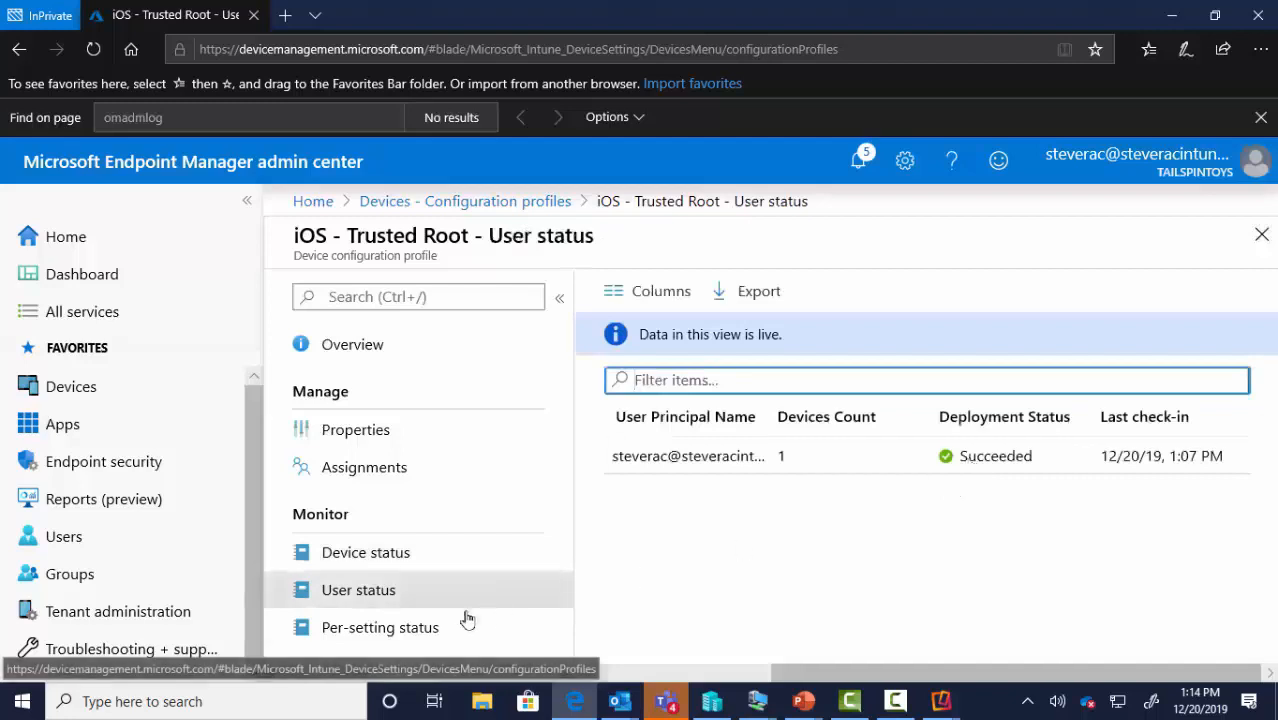
left_click(411, 629)
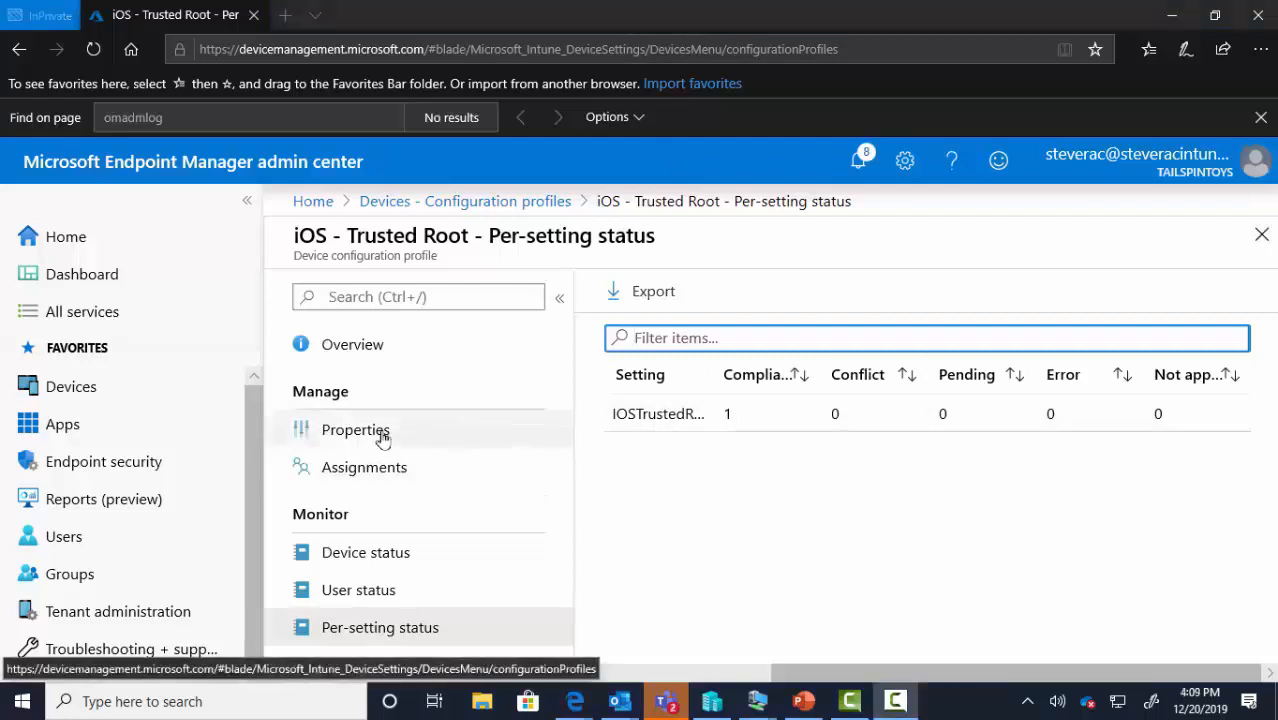
left_click(499, 208)
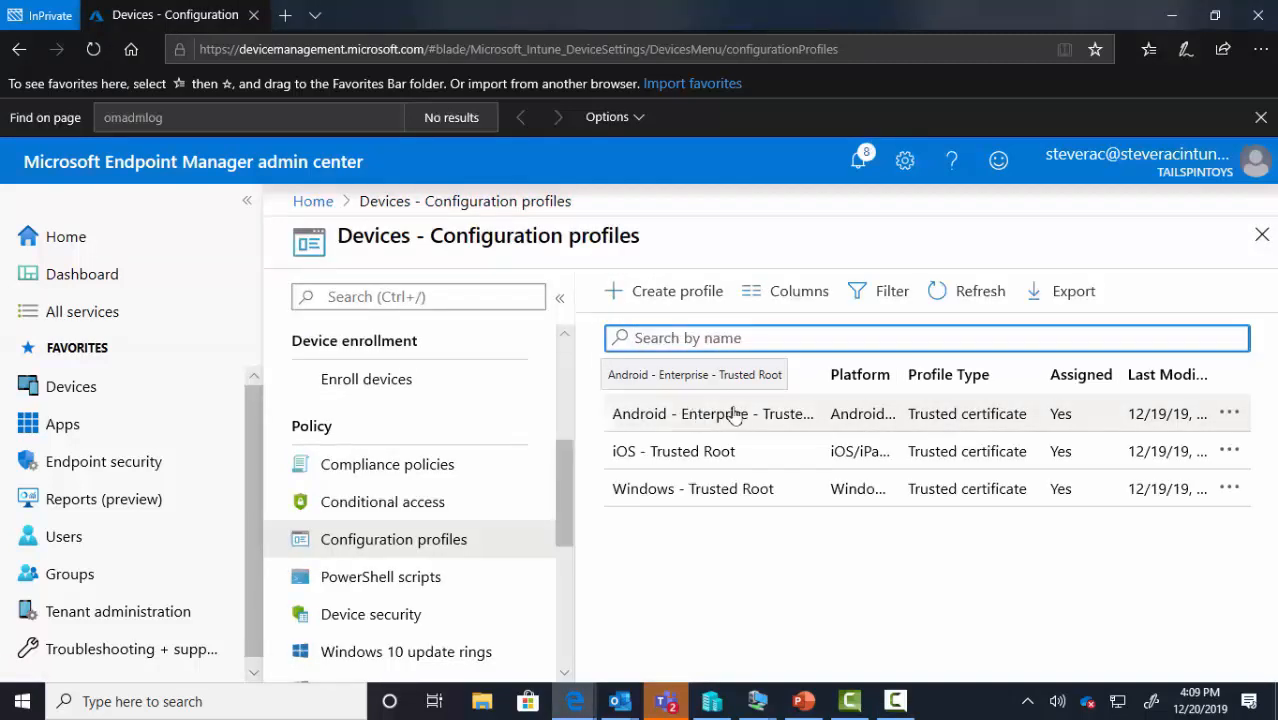
Delete the Android Enterprise Trusted Root profile
left_click(1231, 415)
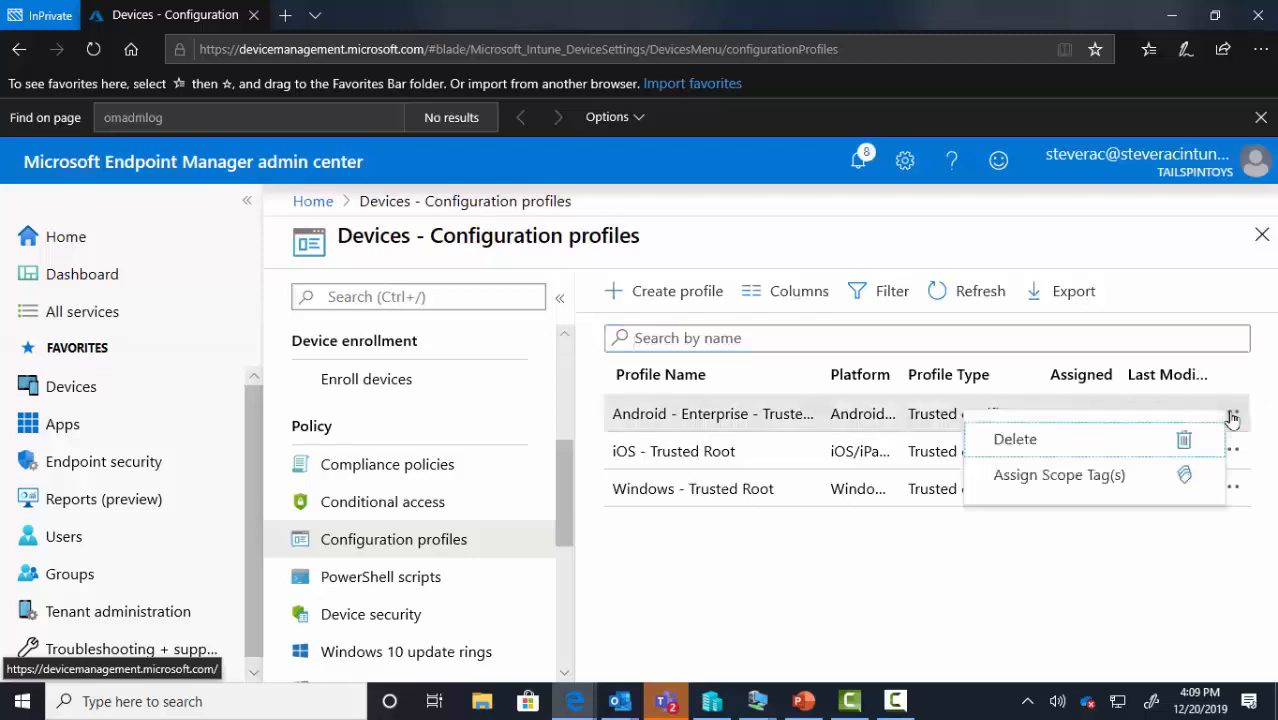
left_click(1009, 450)
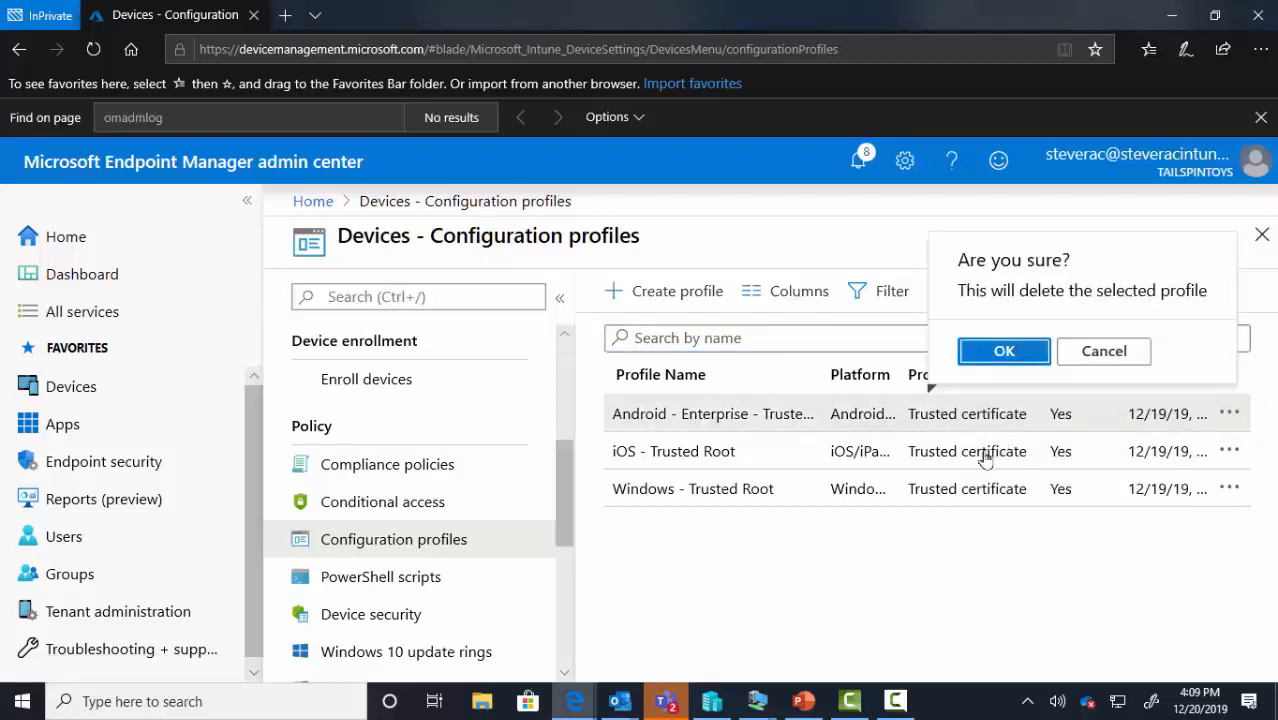
left_click(999, 355)
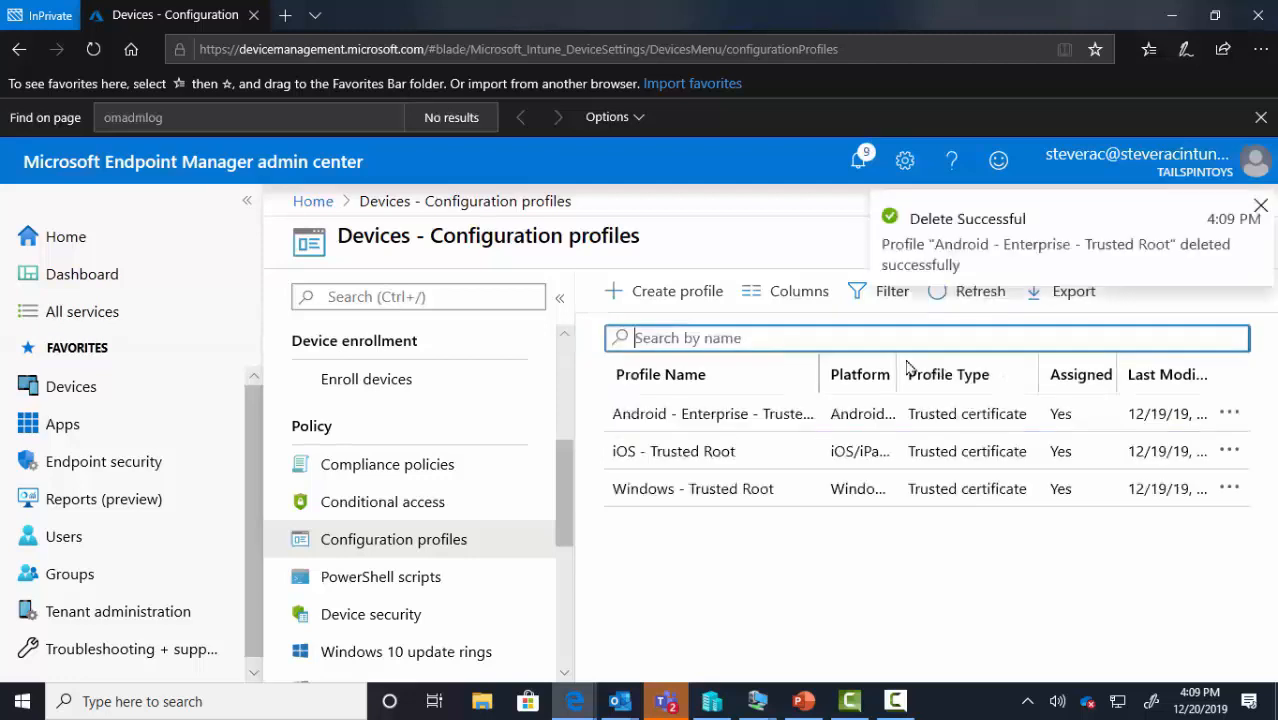
Create profile 'Android - Device Admin - Trusted Cert' for Android device administrator, type Trusted certificate
left_click(686, 296)
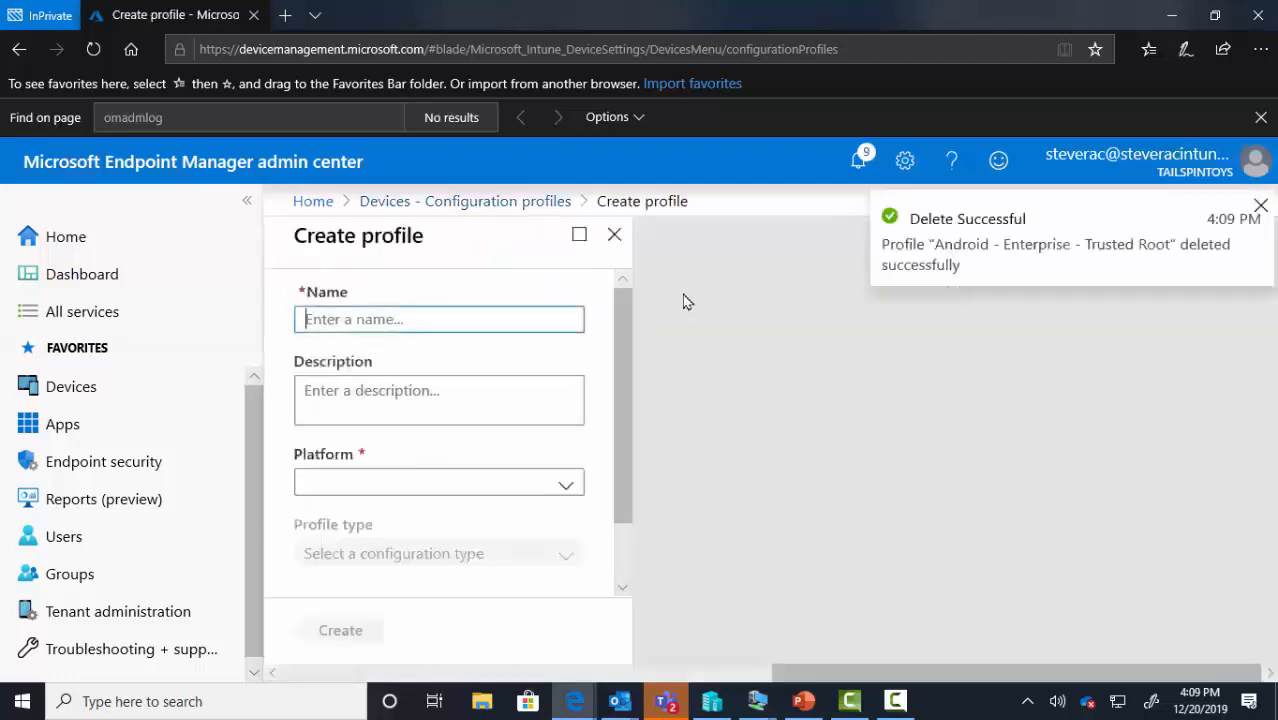
type("Andr")
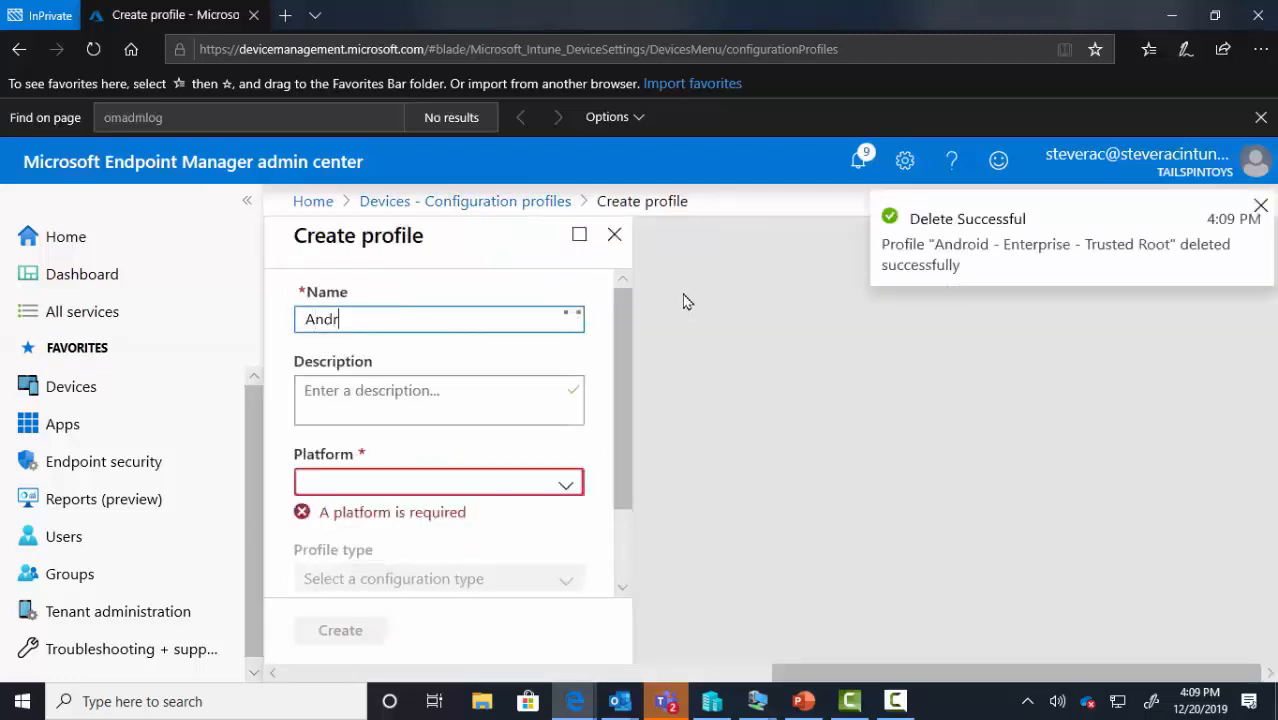
type("oid - Dev")
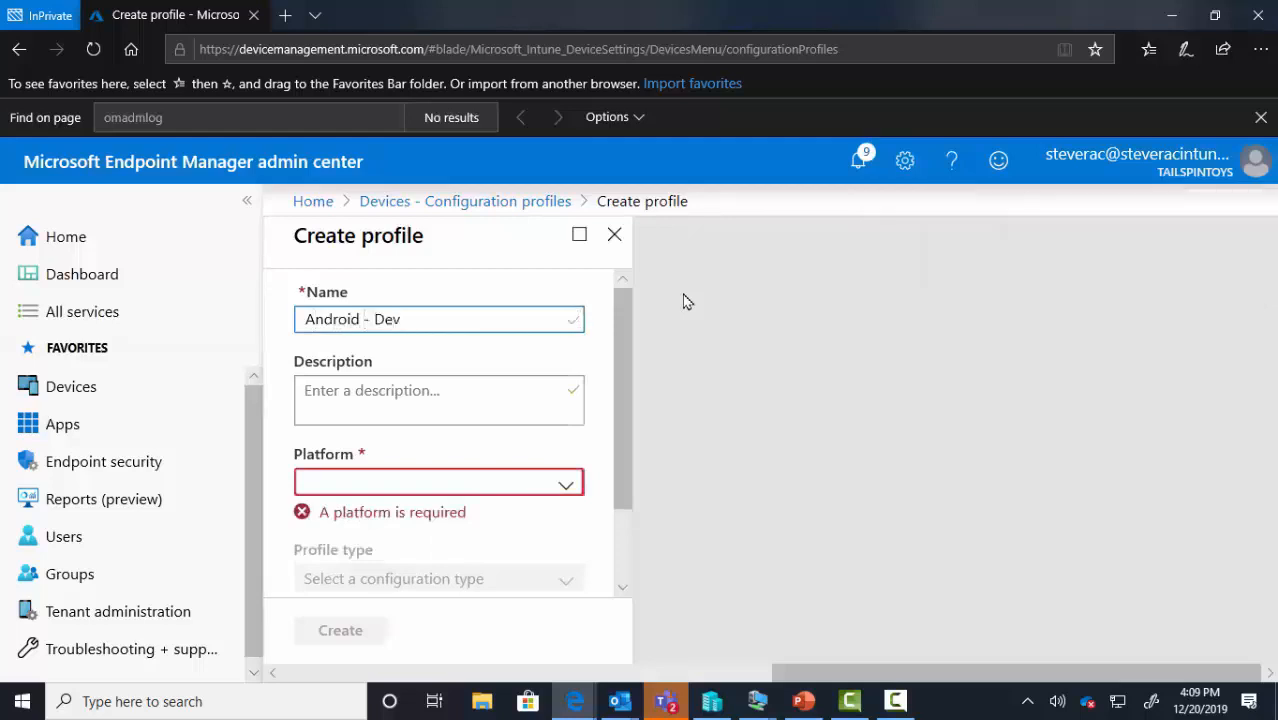
type("ice Admin - Truste")
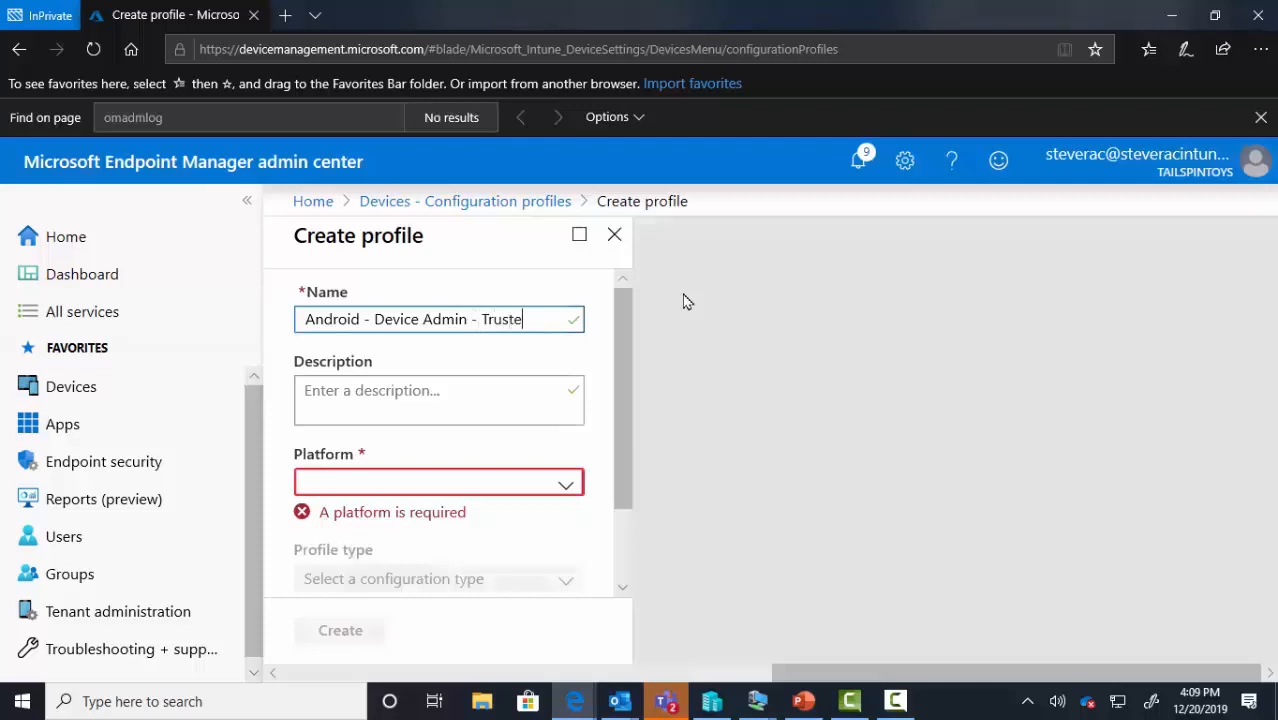
type("d Cert")
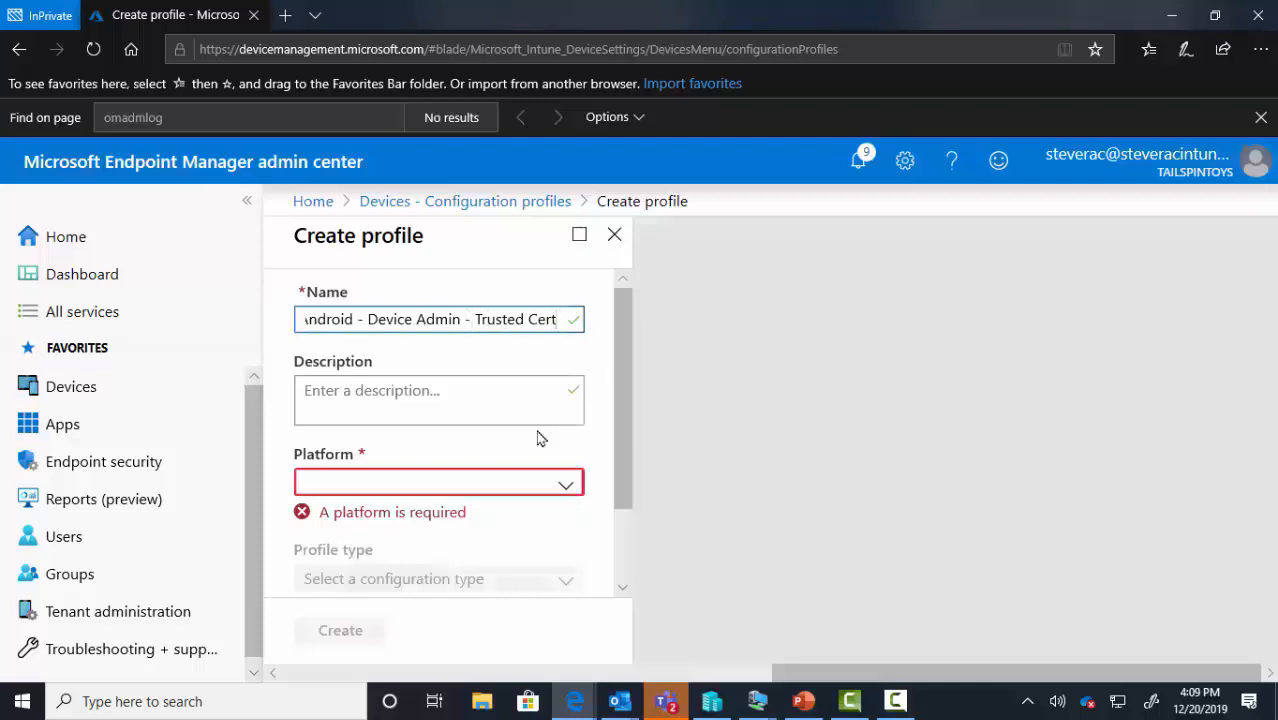
left_click(462, 485)
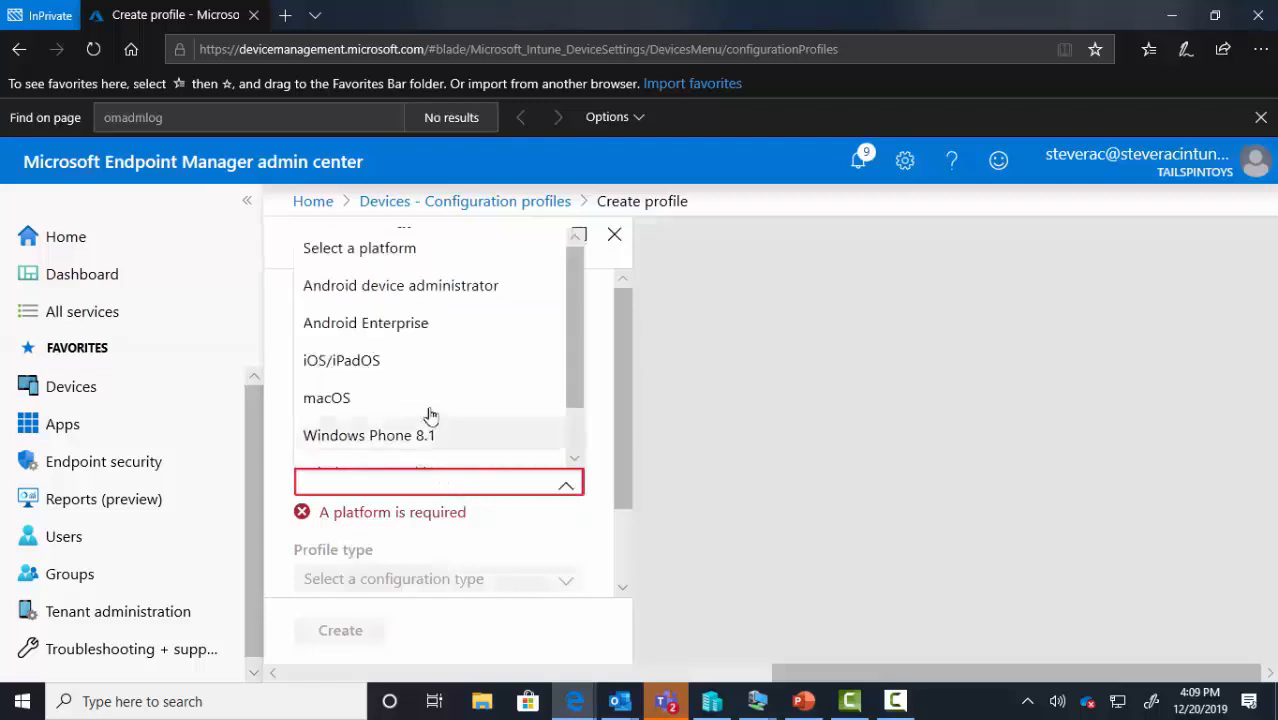
left_click(426, 292)
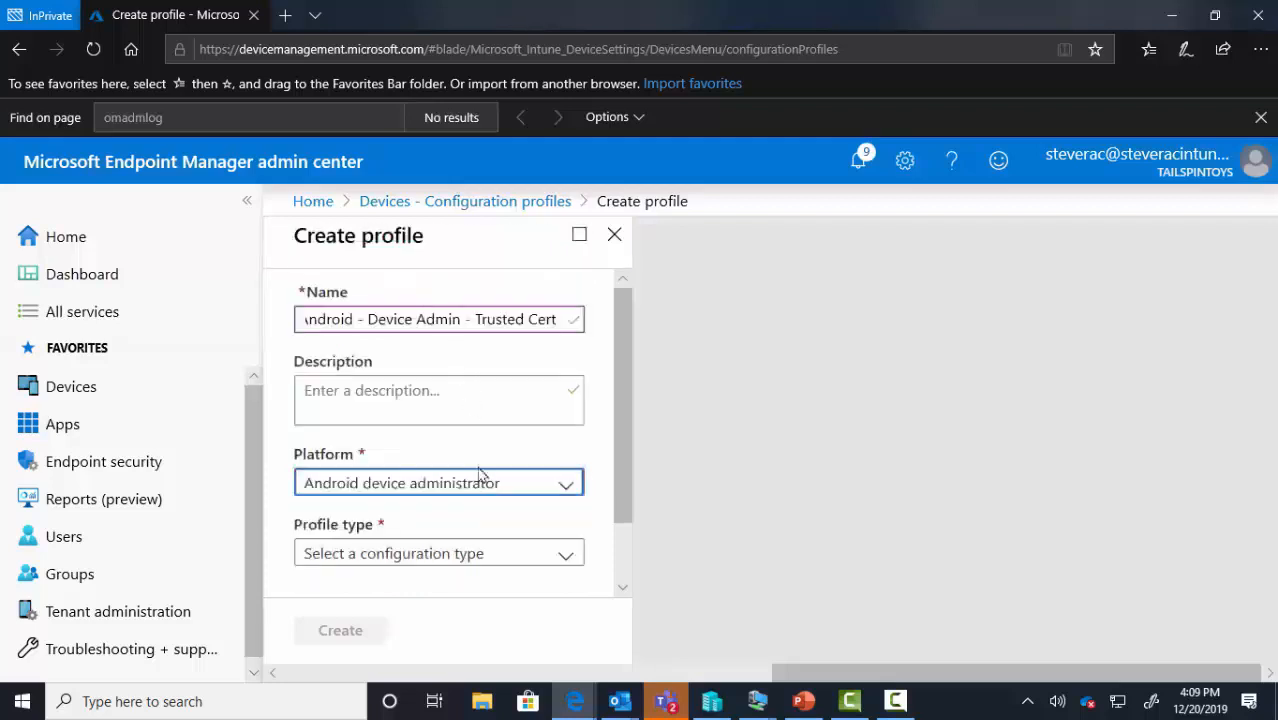
left_click(458, 558)
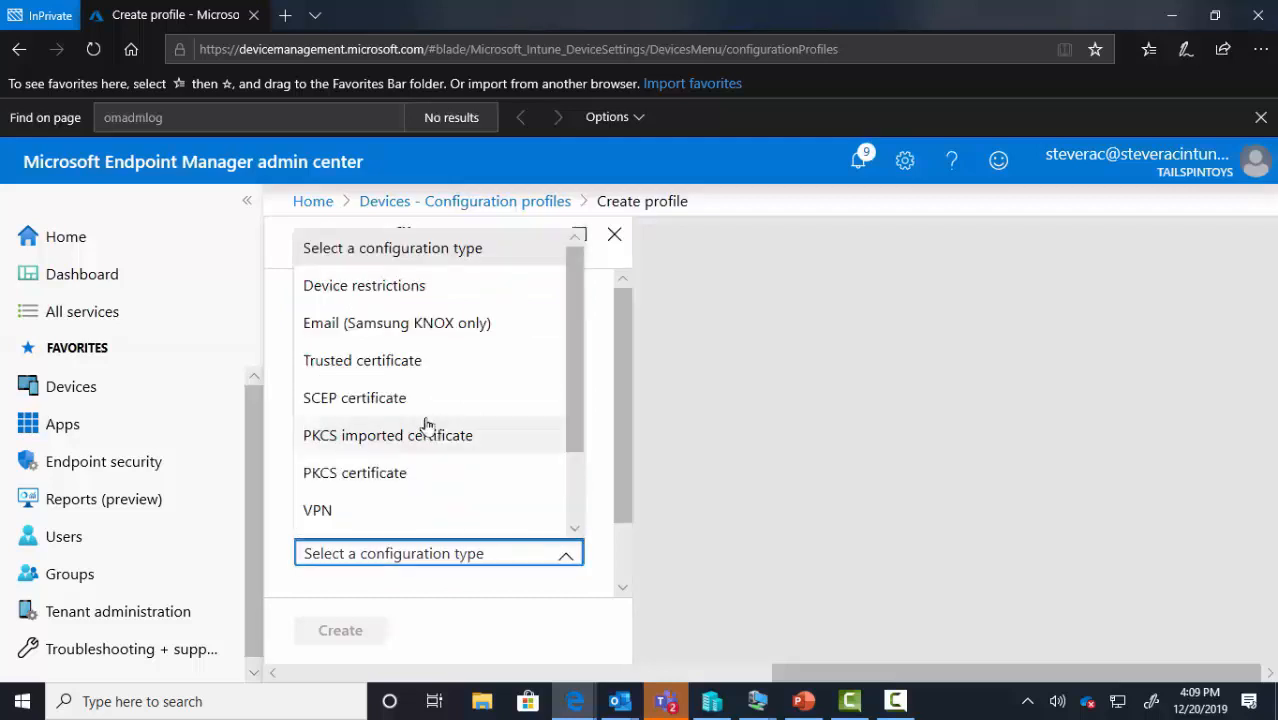
left_click(375, 372)
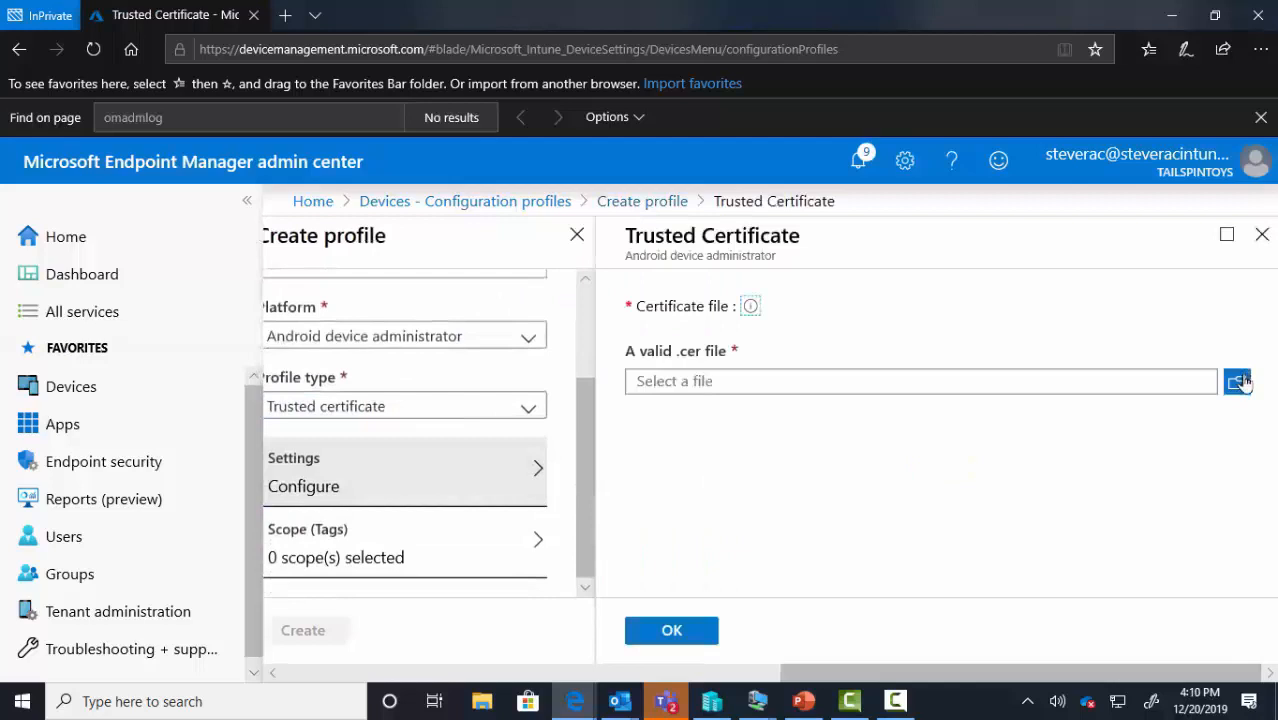
Upload root.cer as the trusted certificate and create the Android device administrator profile
left_click(1243, 382)
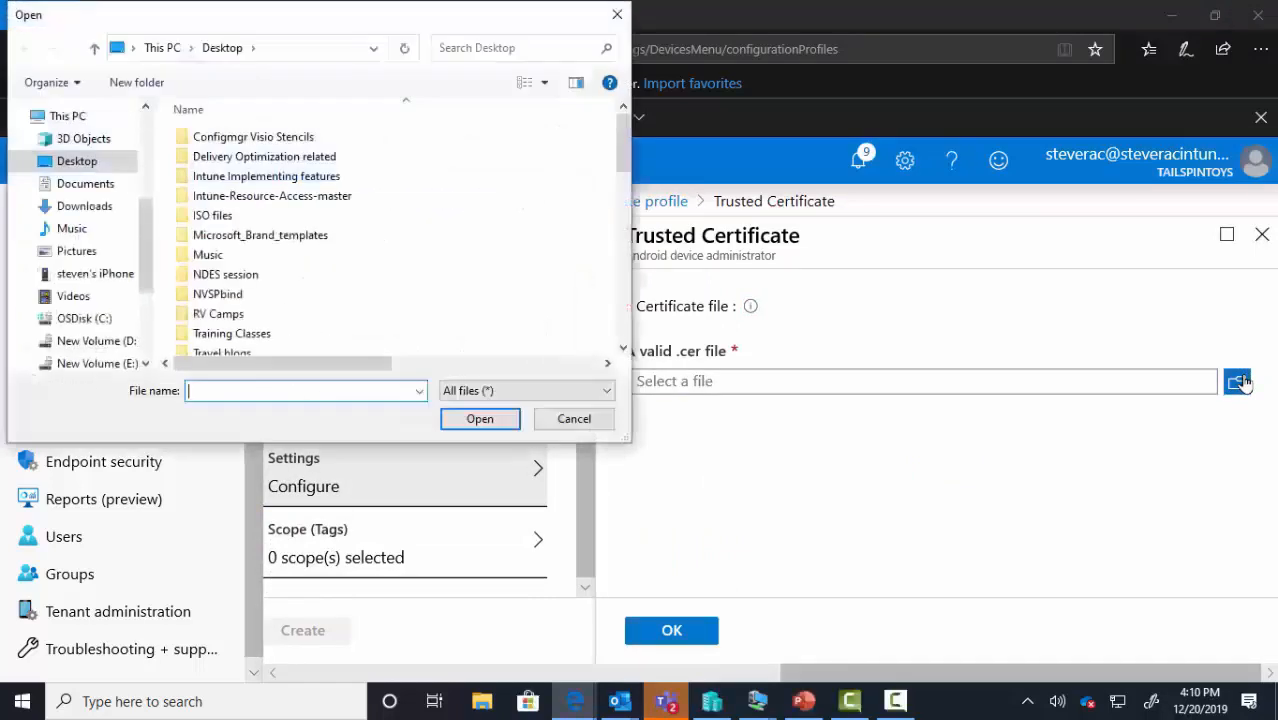
left_click(520, 47)
type("root.")
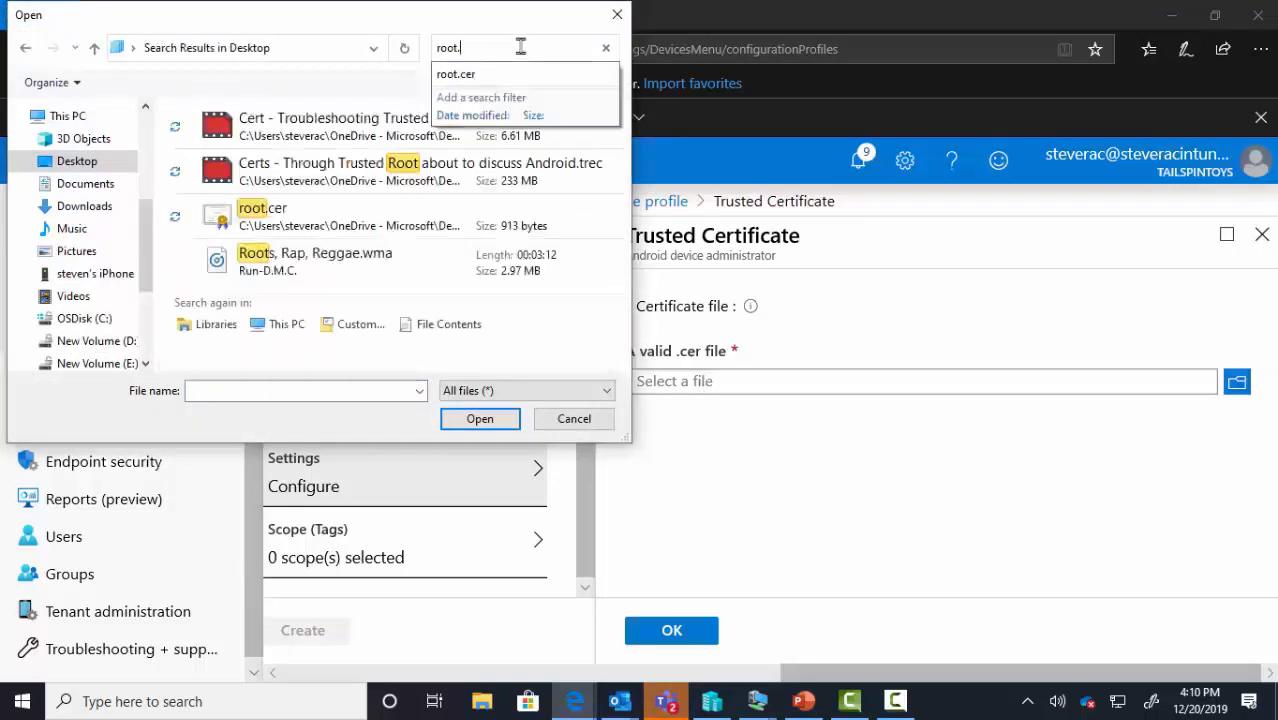
double_click(400, 215)
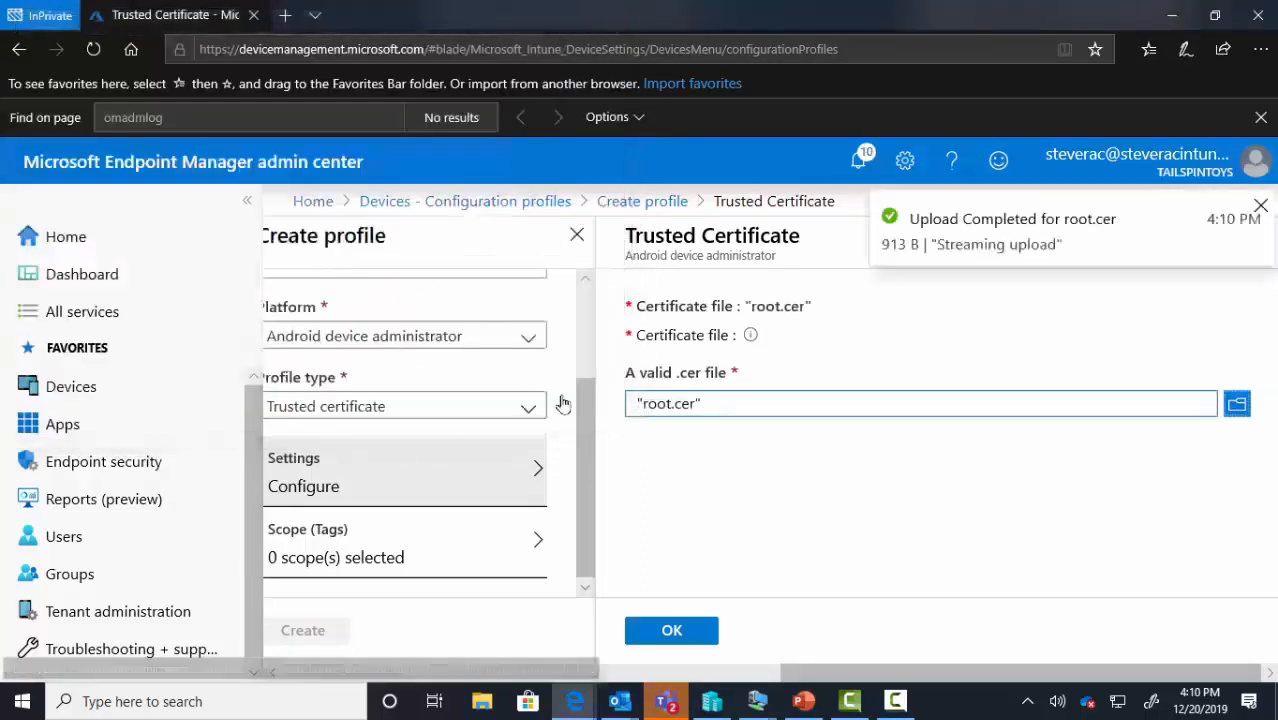
left_click(681, 629)
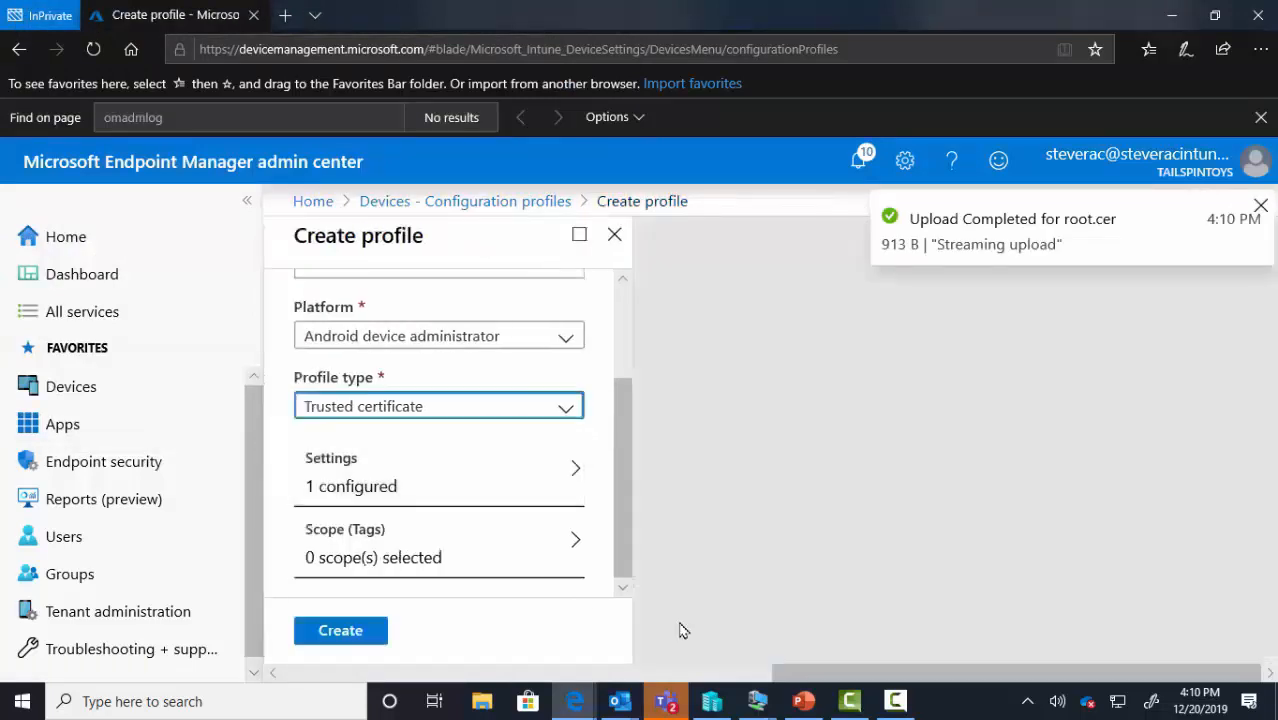
left_click(361, 632)
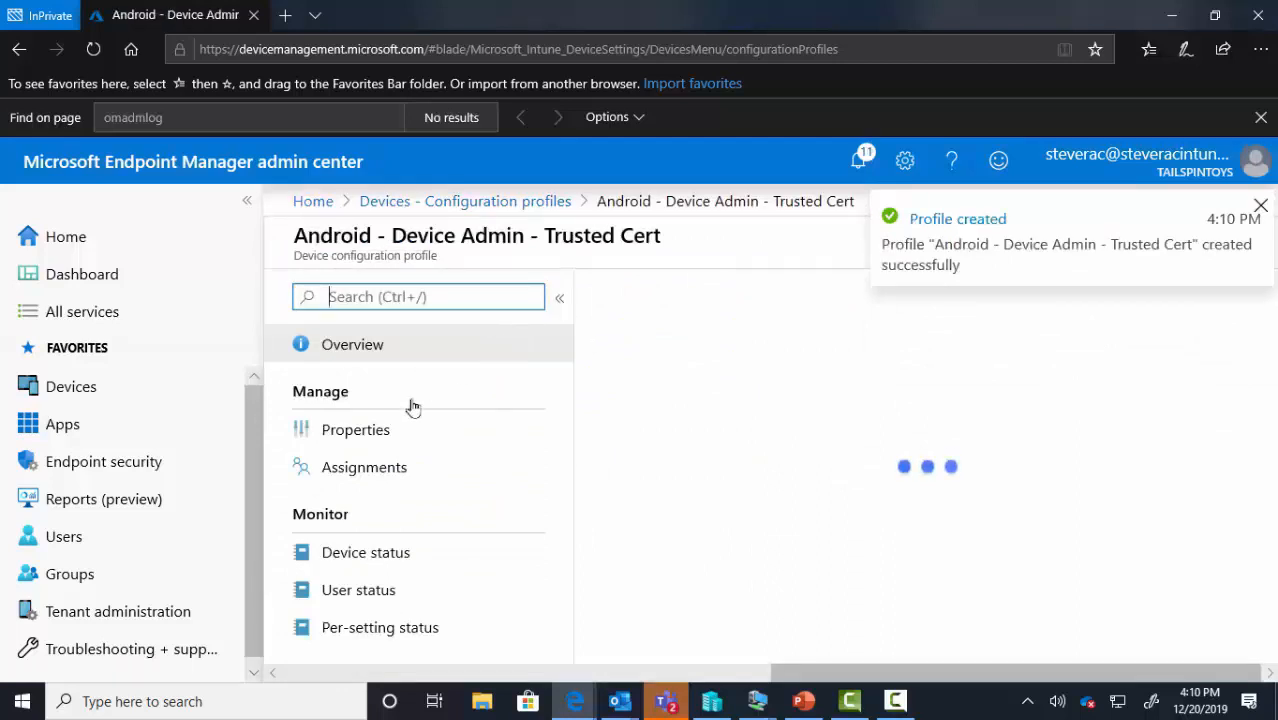
Assign the new trusted certificate profile to All Users and save
left_click(376, 467)
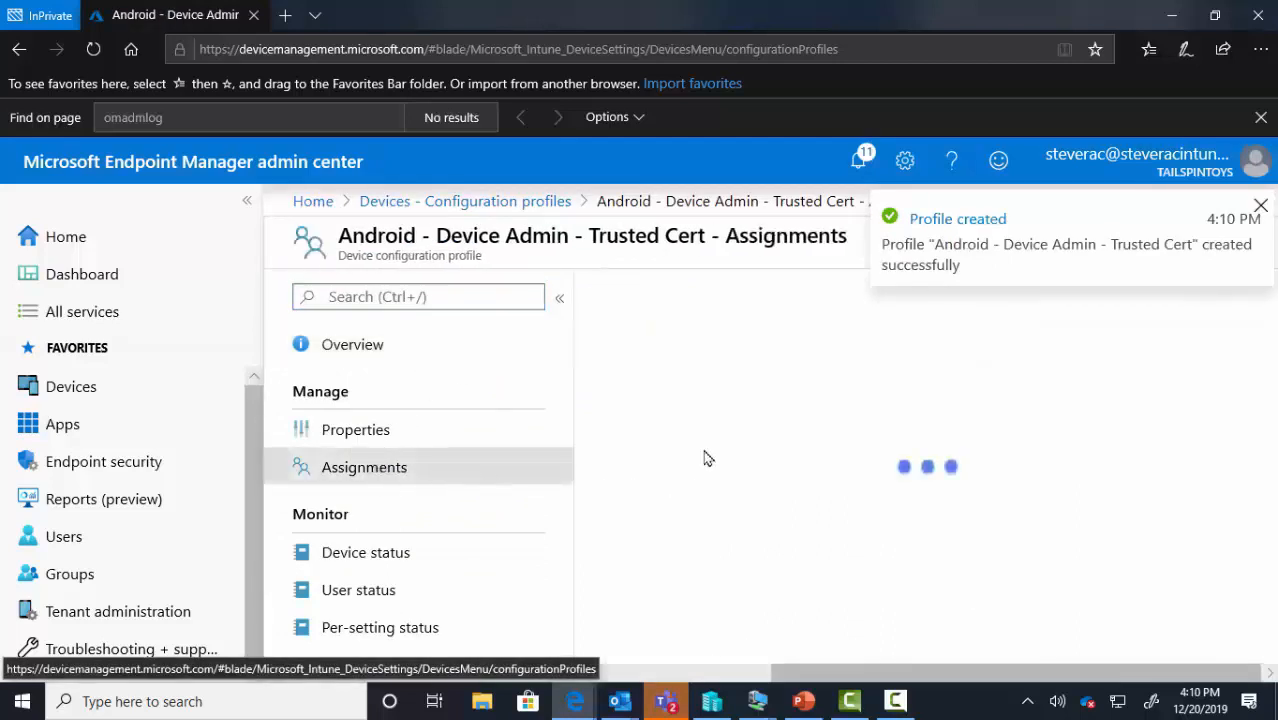
left_click(738, 434)
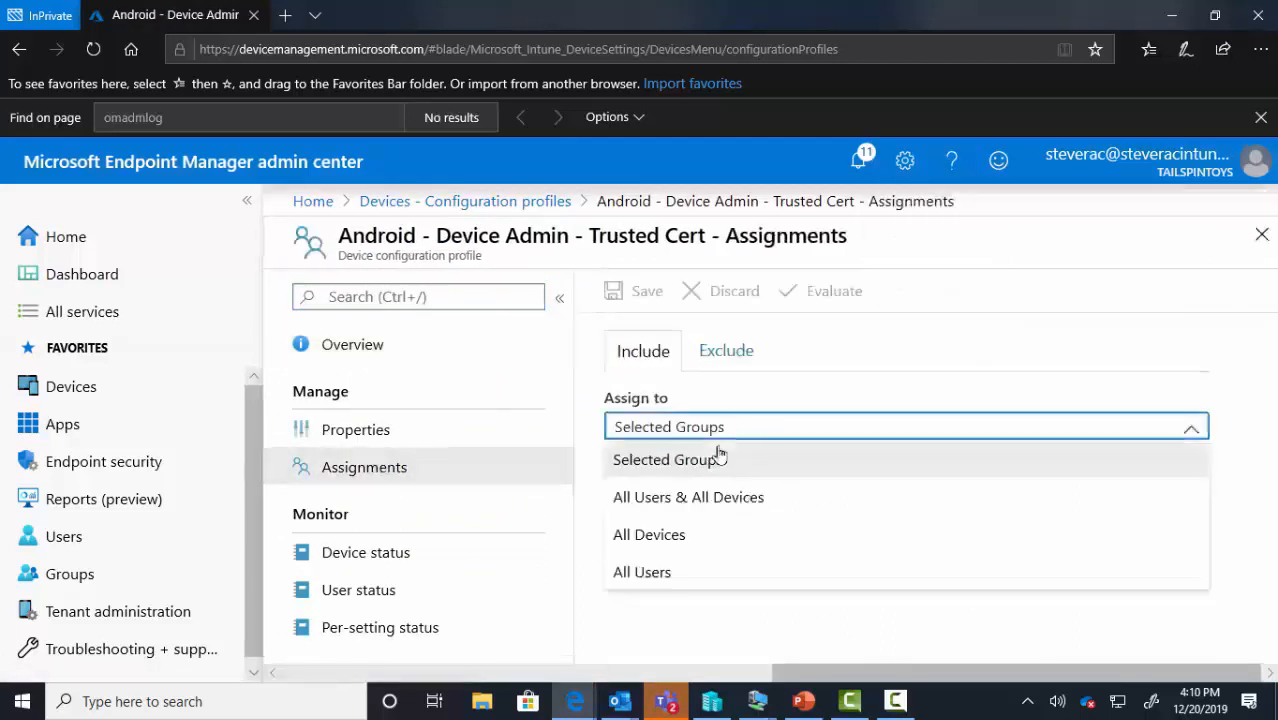
left_click(674, 571)
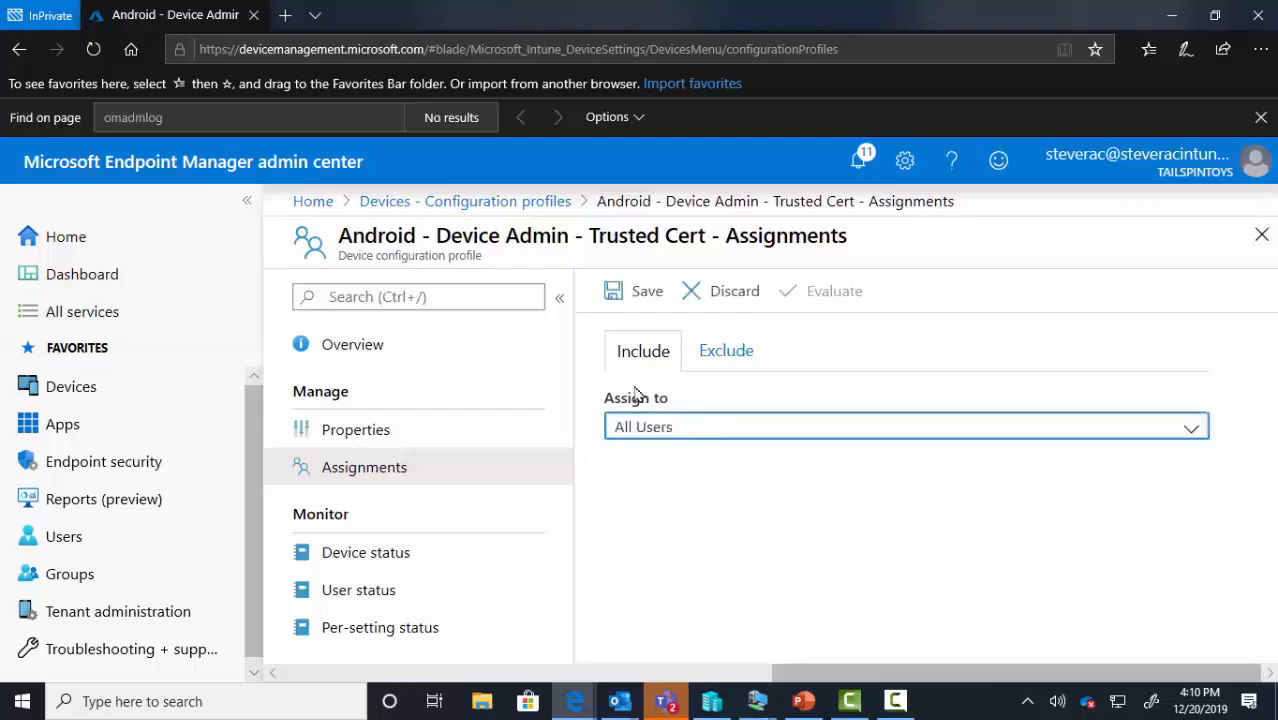
left_click(645, 289)
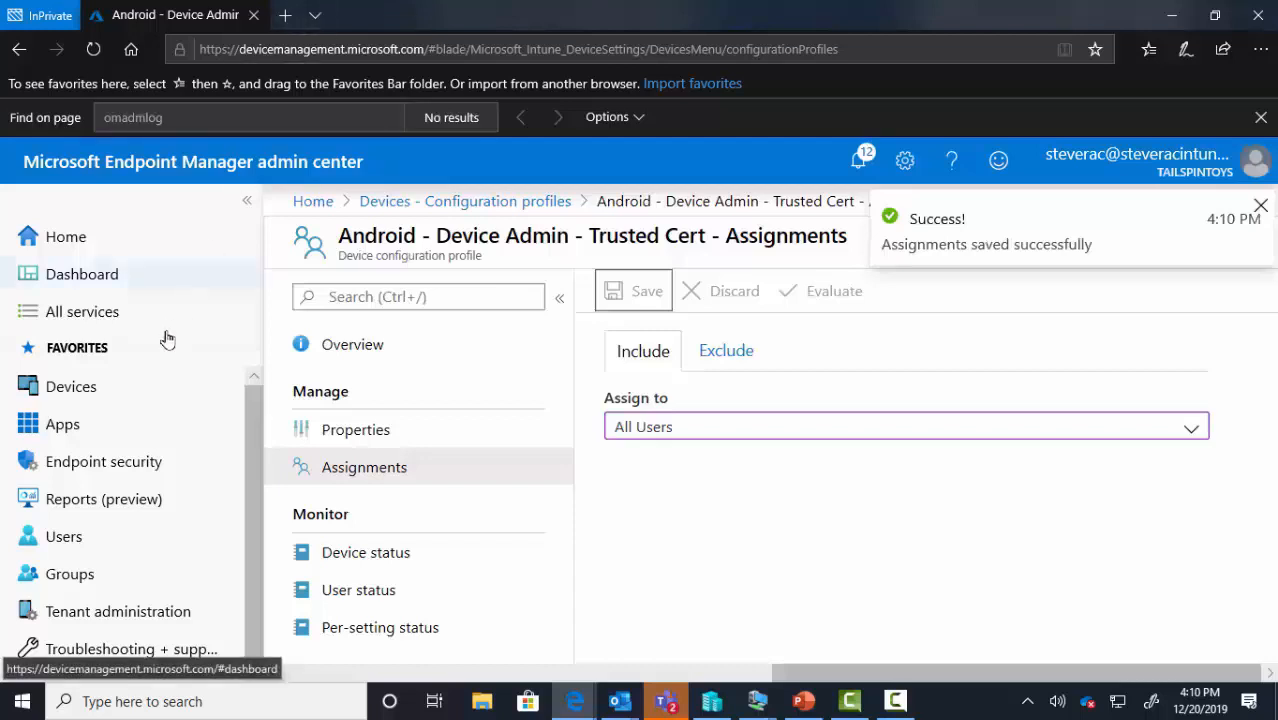
left_click(143, 388)
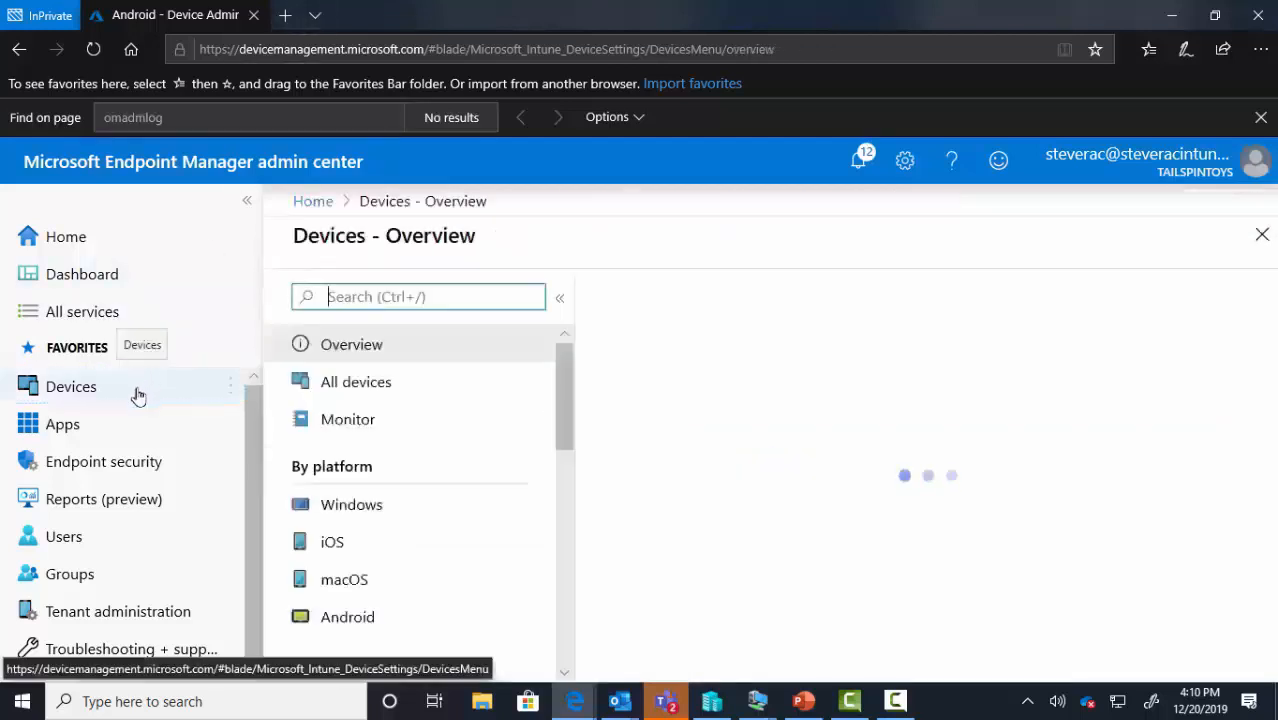
Send a sync to the Lenovo Android tablet from All devices and confirm it
left_click(356, 390)
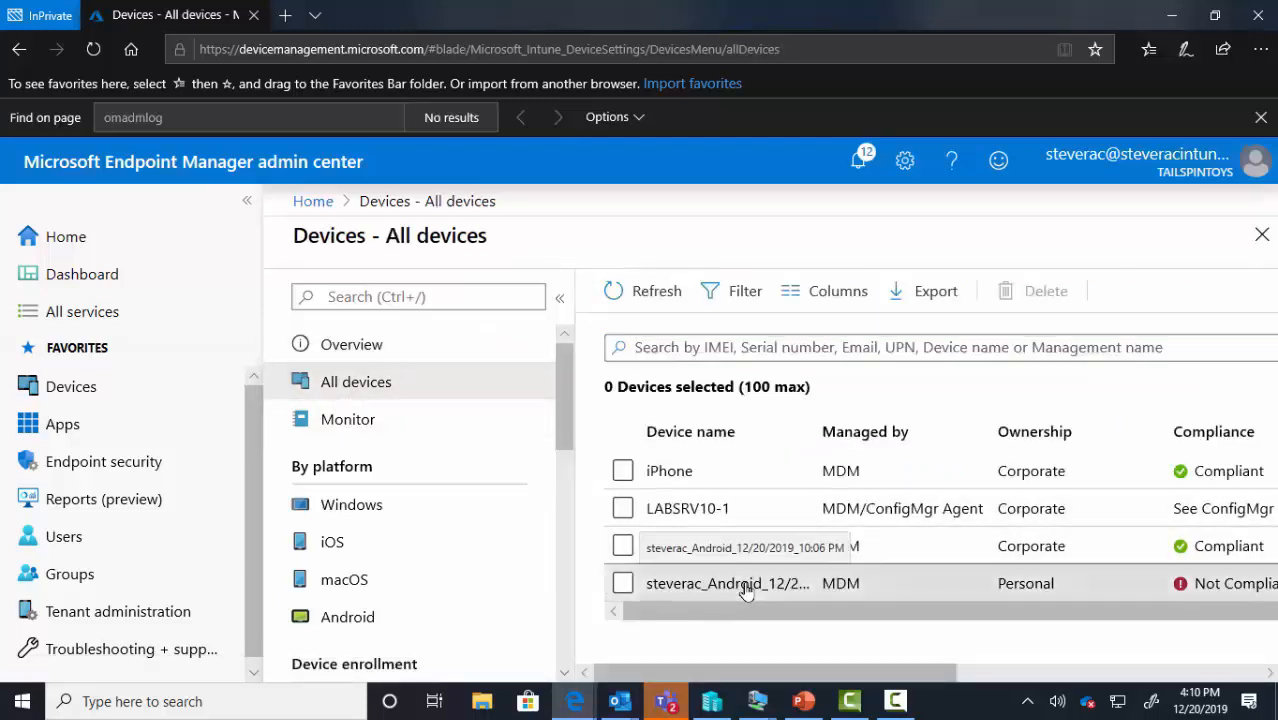
left_click(746, 588)
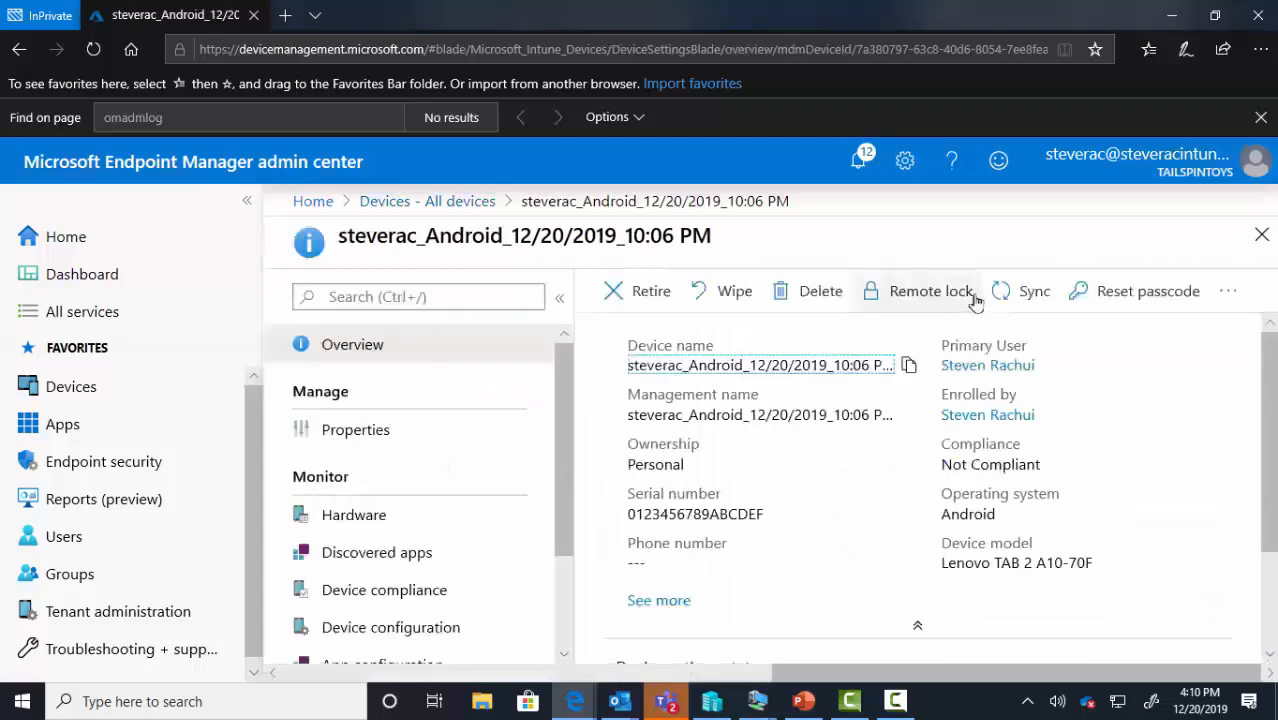
left_click(1020, 297)
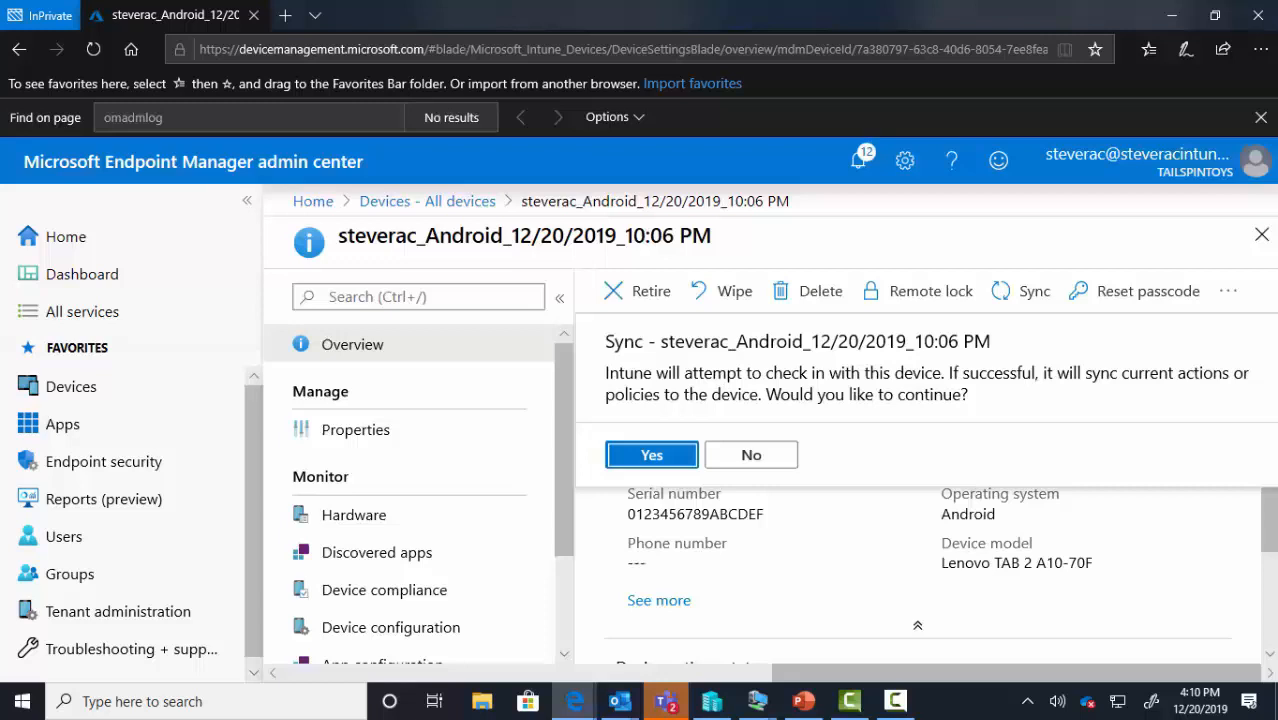
key("Return")
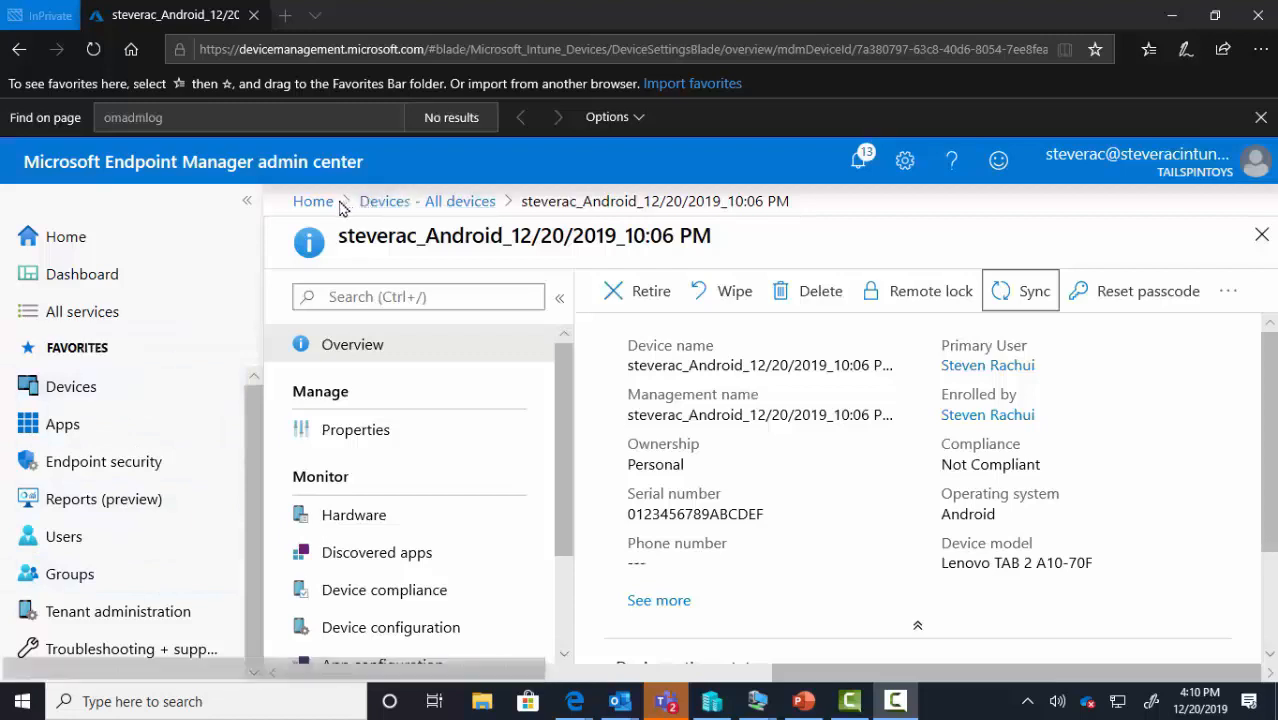
left_click(90, 398)
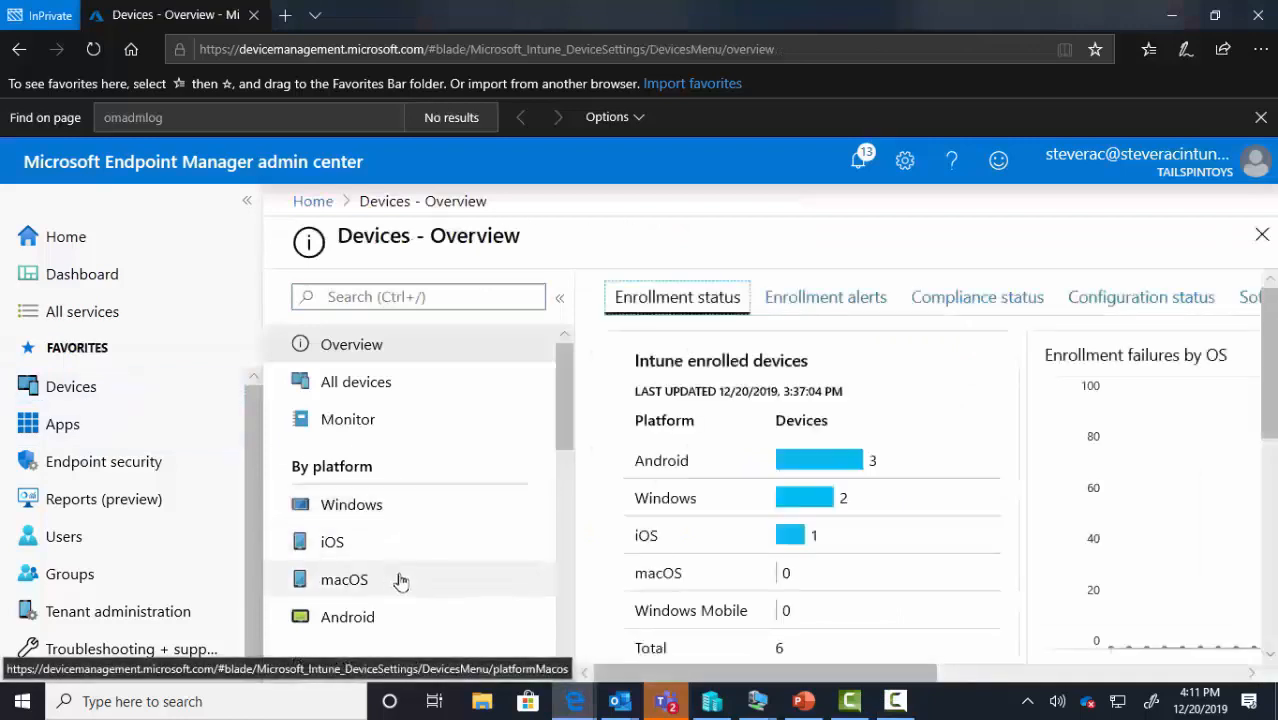
Check the Android trusted certificate profile in Configuration profiles, then bring the Cast Device window into view
scroll(400, 581, "down", 3)
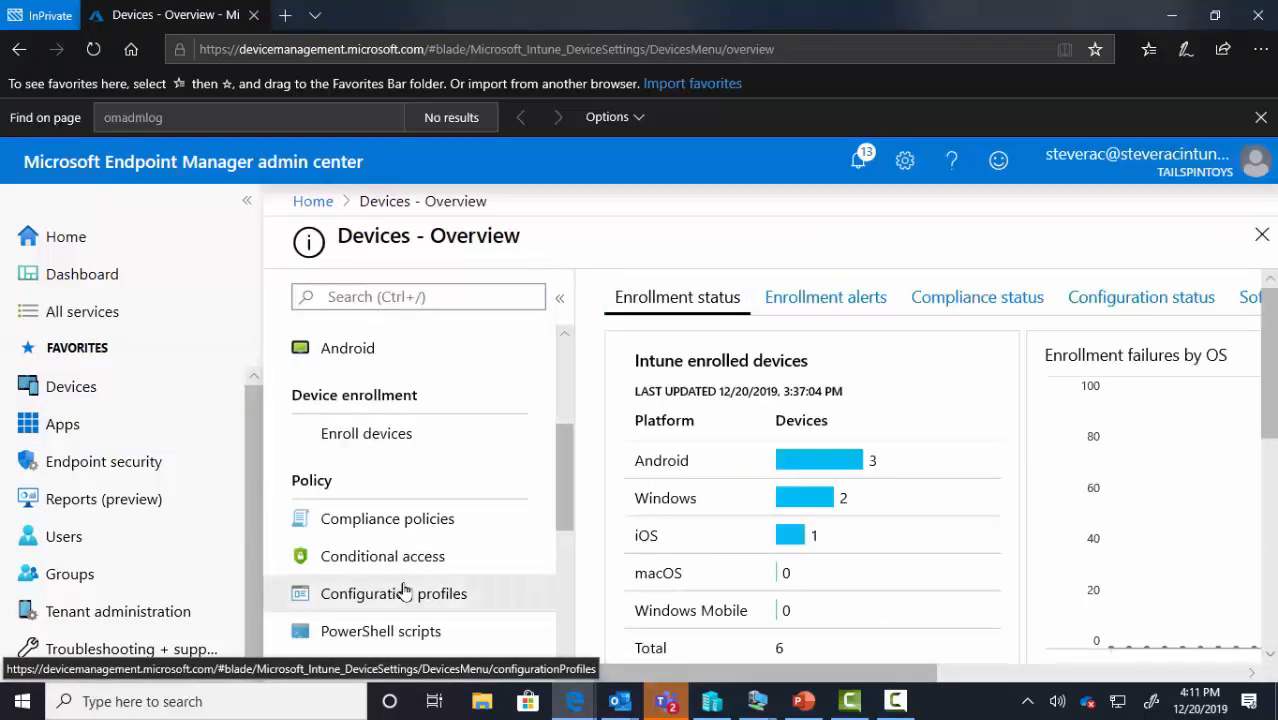
left_click(404, 591)
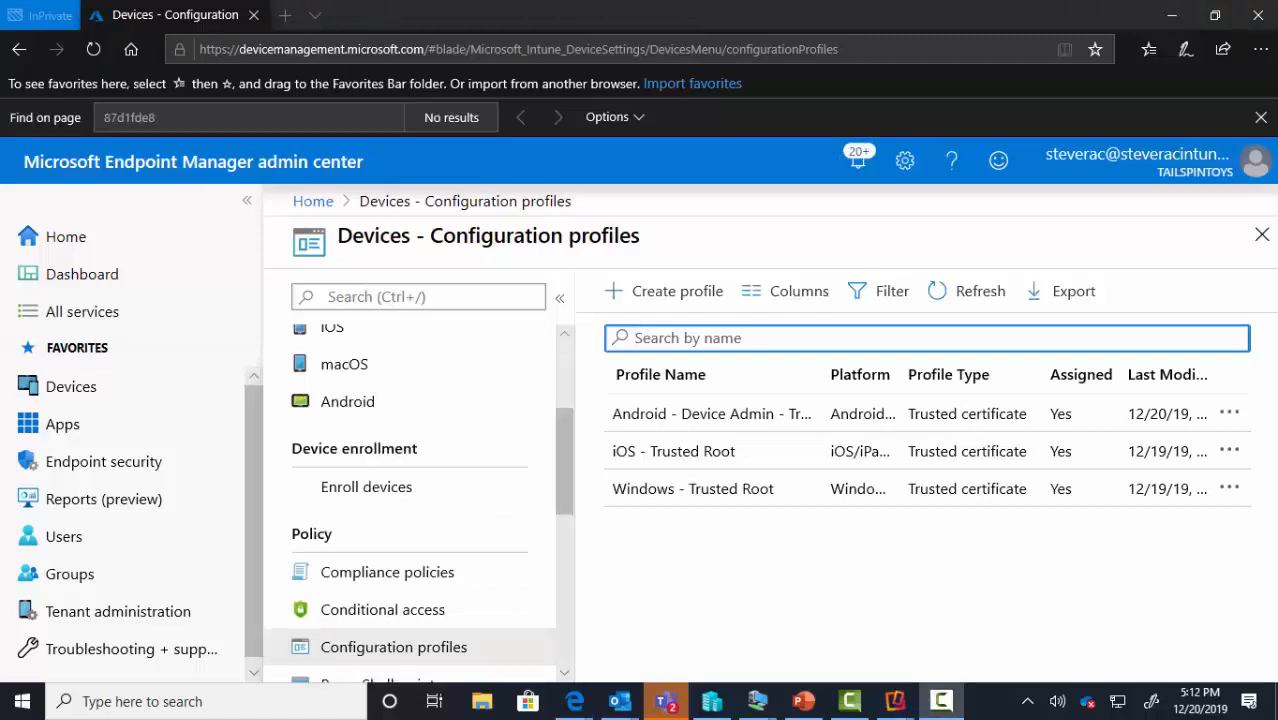
left_click_drag(1277, 140, 72, 108)
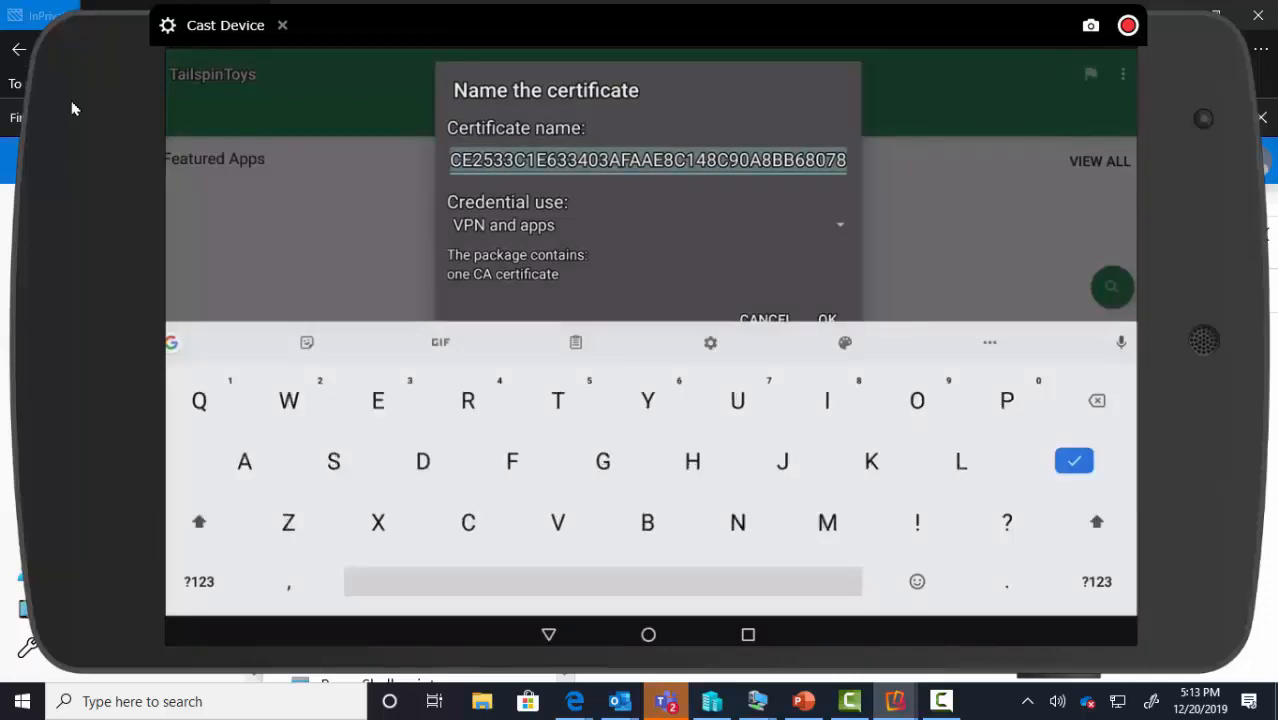
Name the certificate 'Tailspintoys Trusted Root Cert' for VPN and apps and install it
type("Ta")
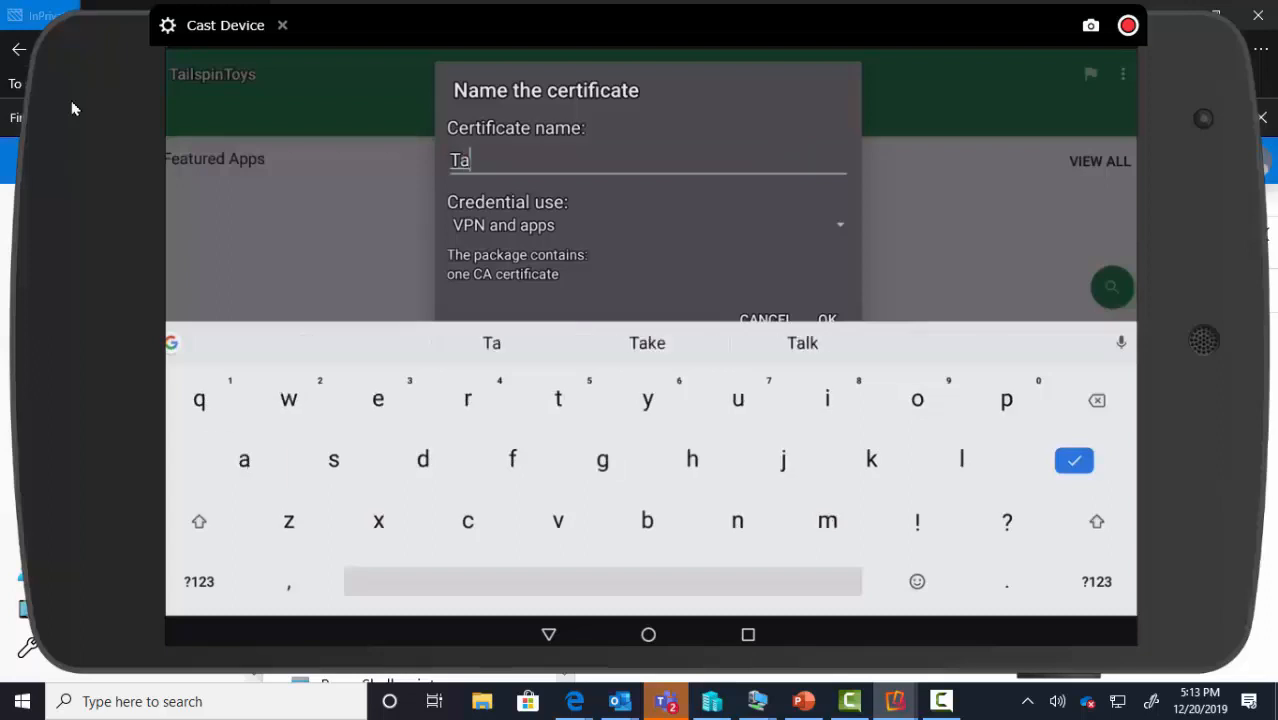
type("ils")
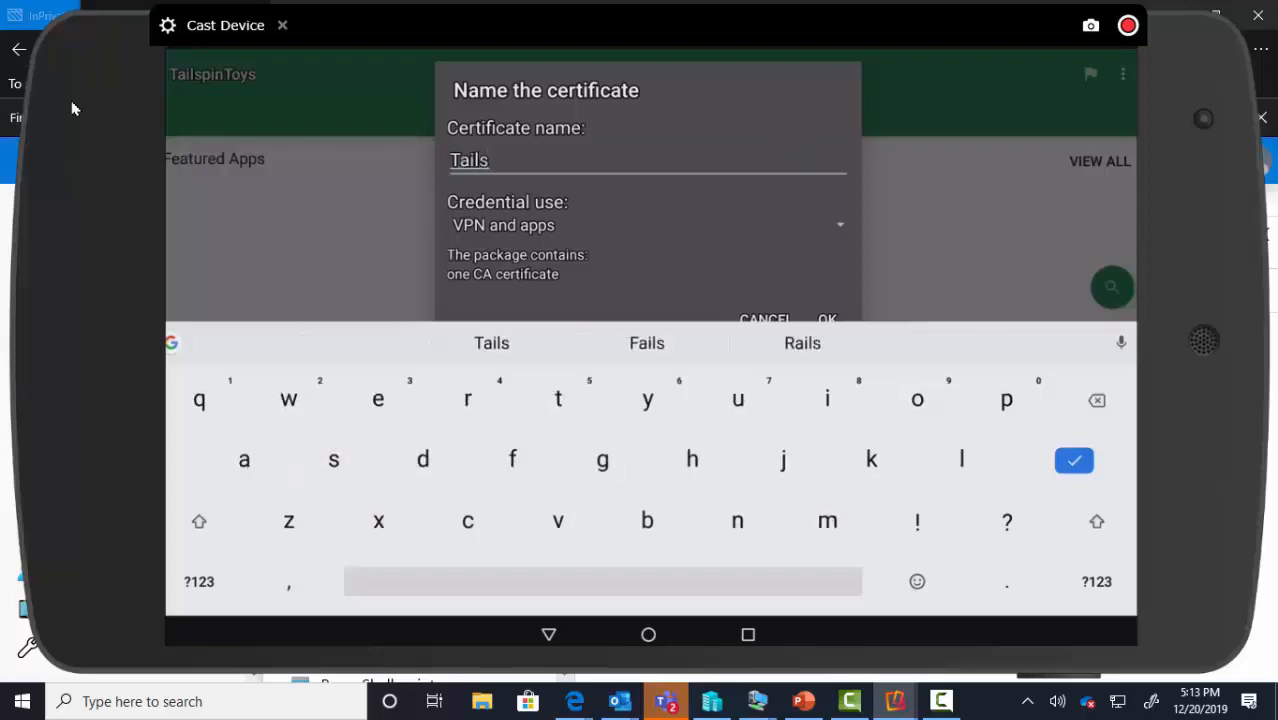
type("pin")
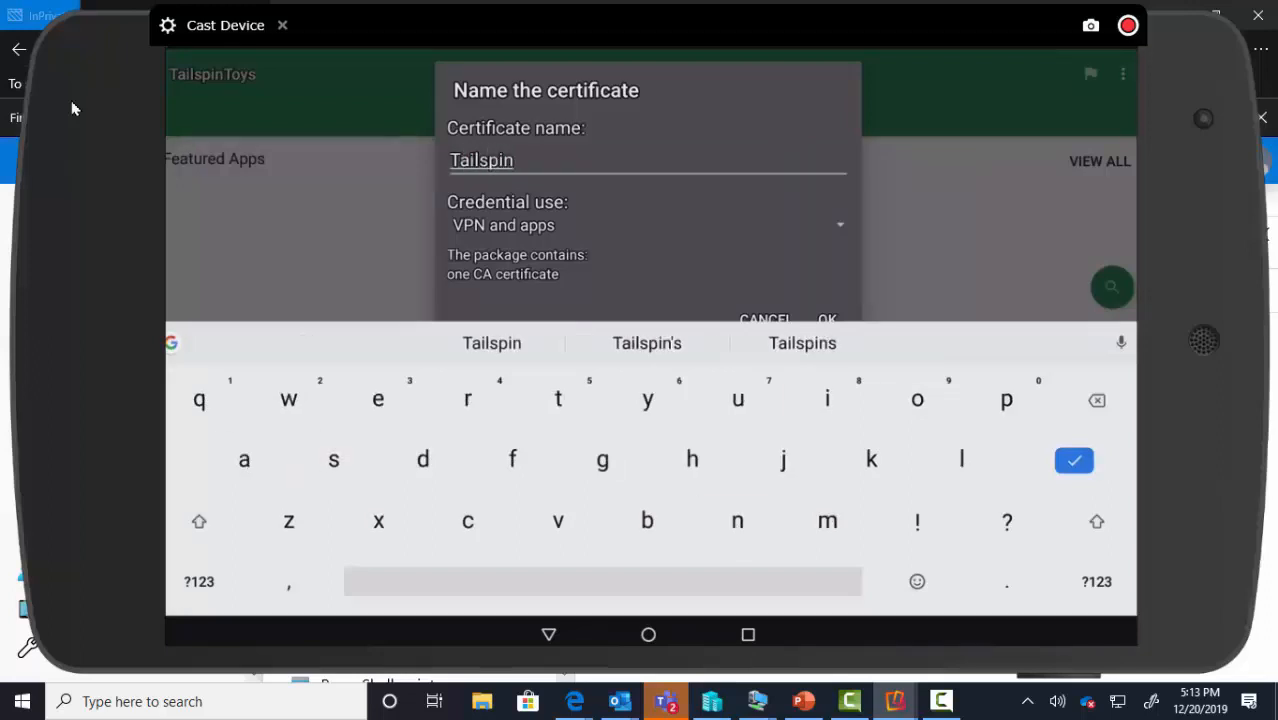
type("to")
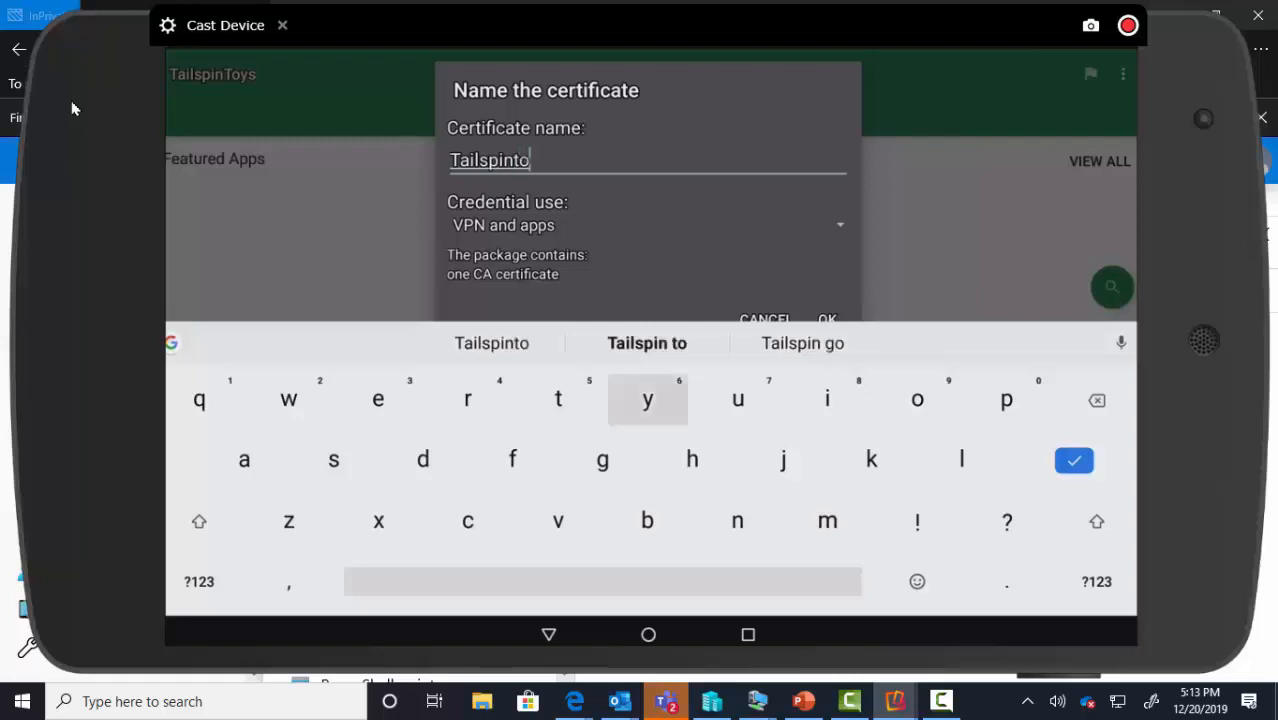
type("ys ")
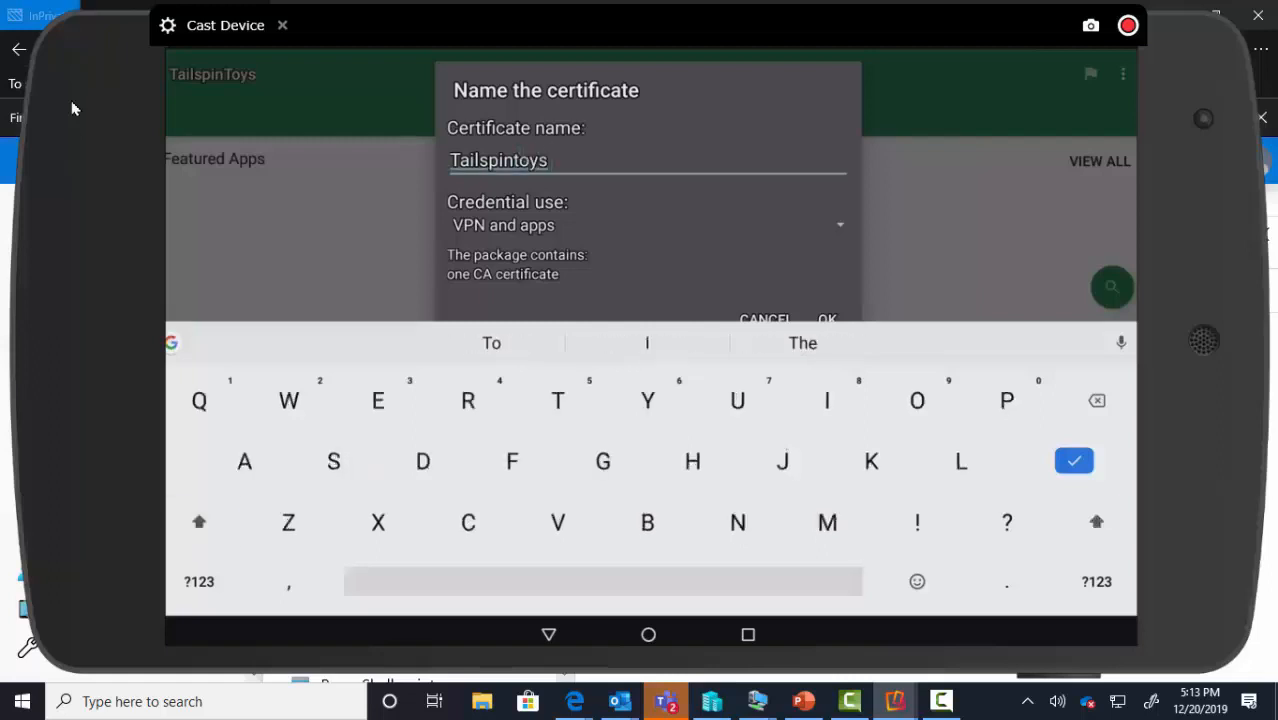
type("Tru")
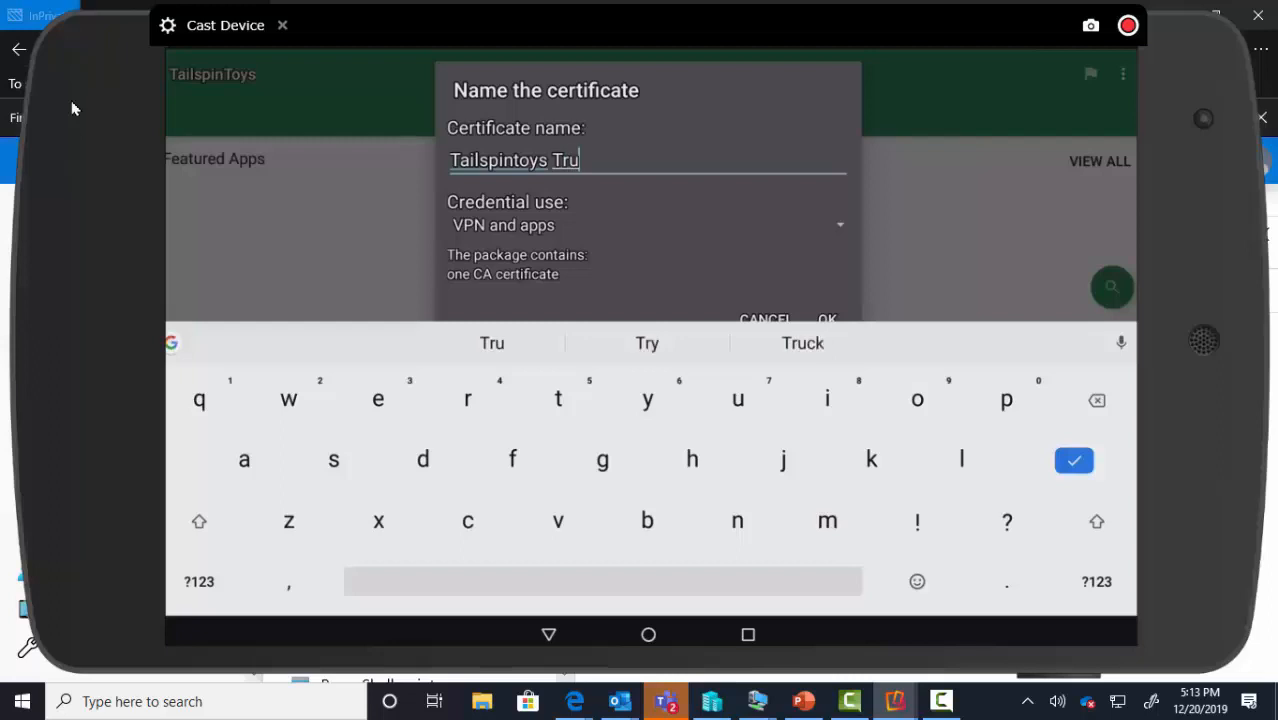
type("sted")
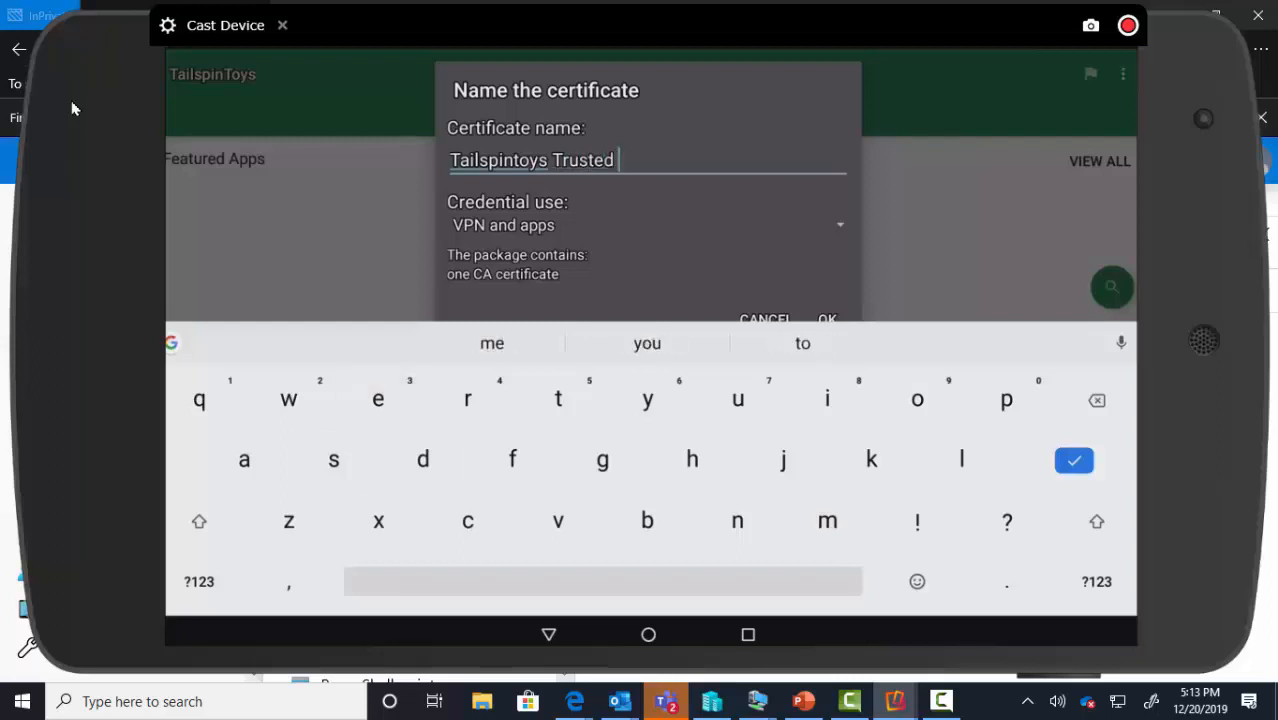
key("shift")
type("Roo")
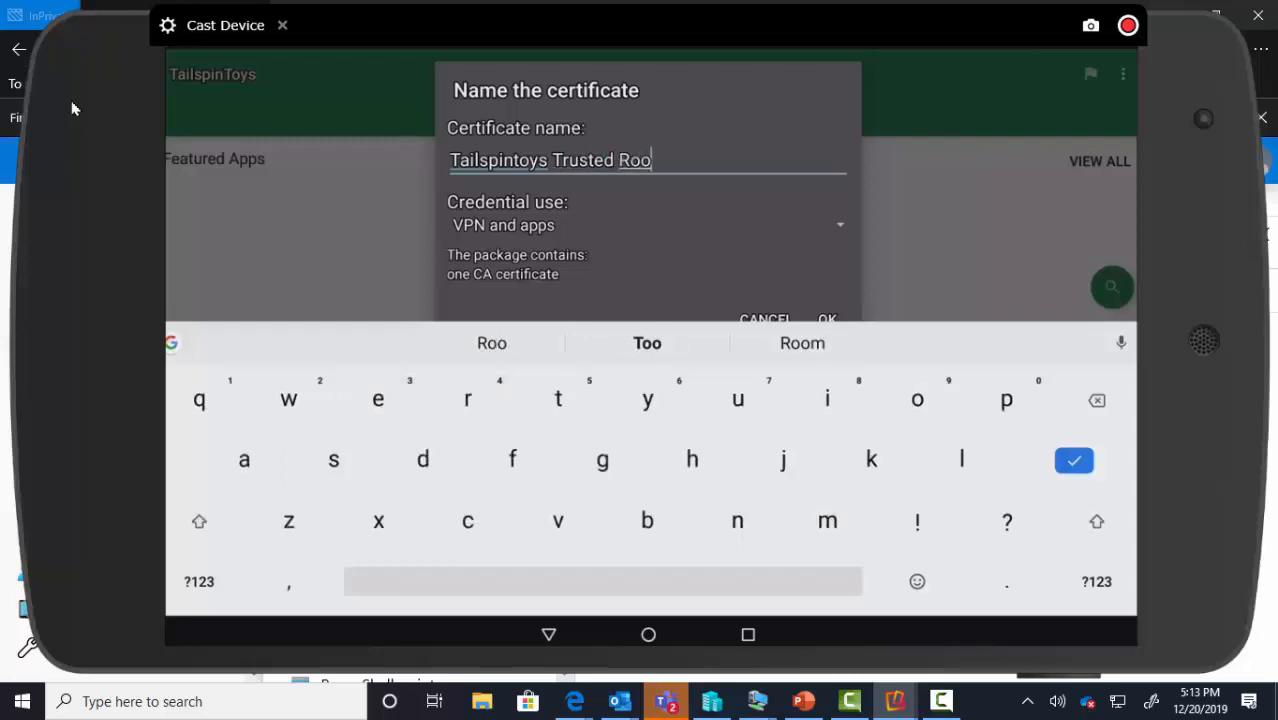
type("t ")
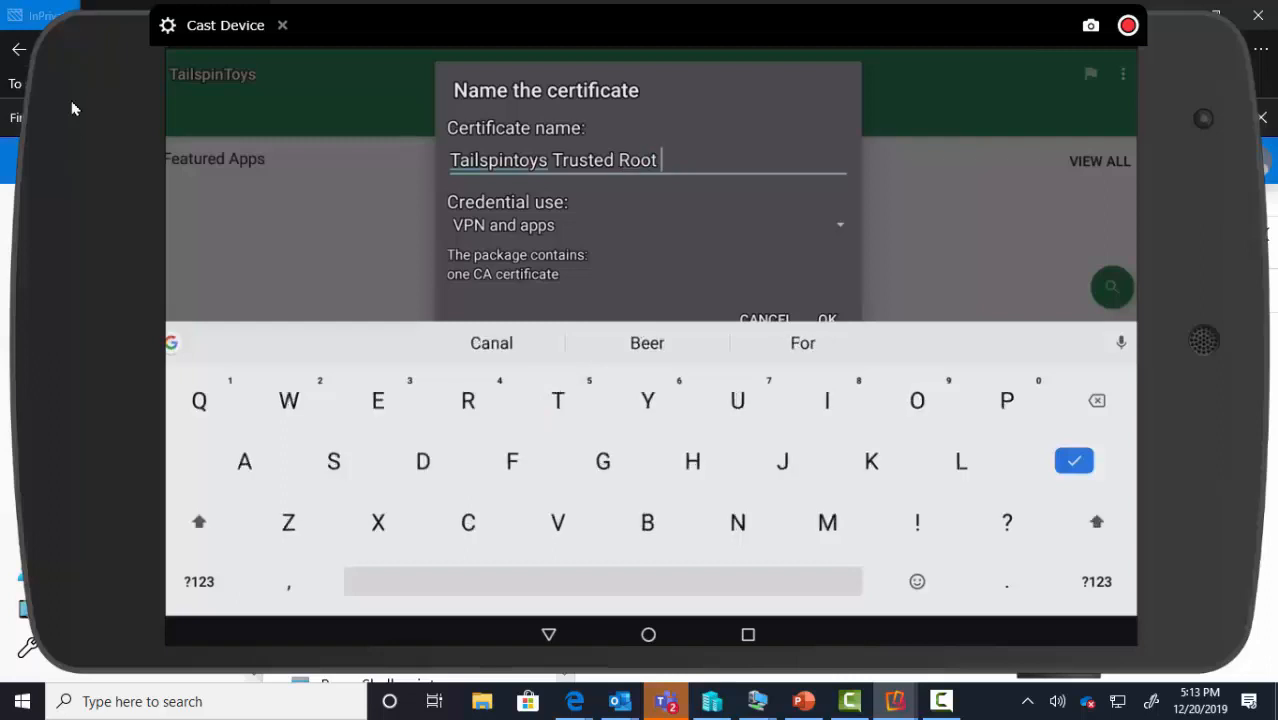
type("Cert")
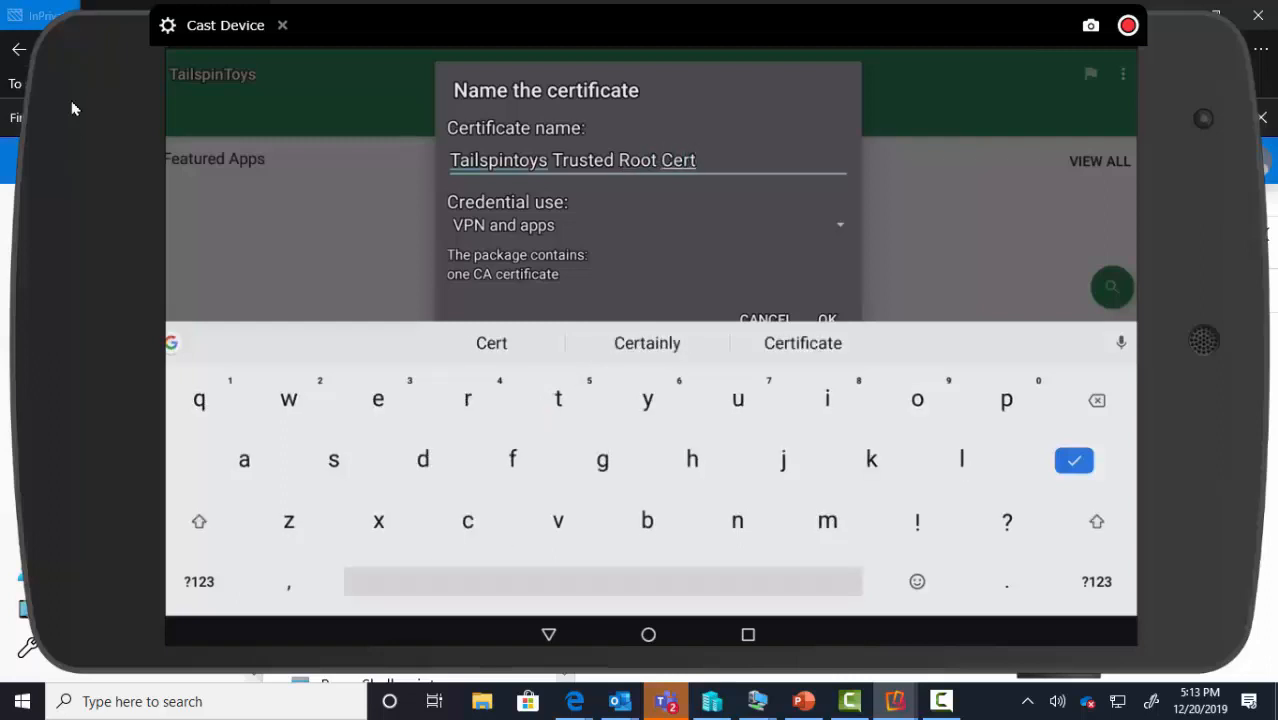
key("Return")
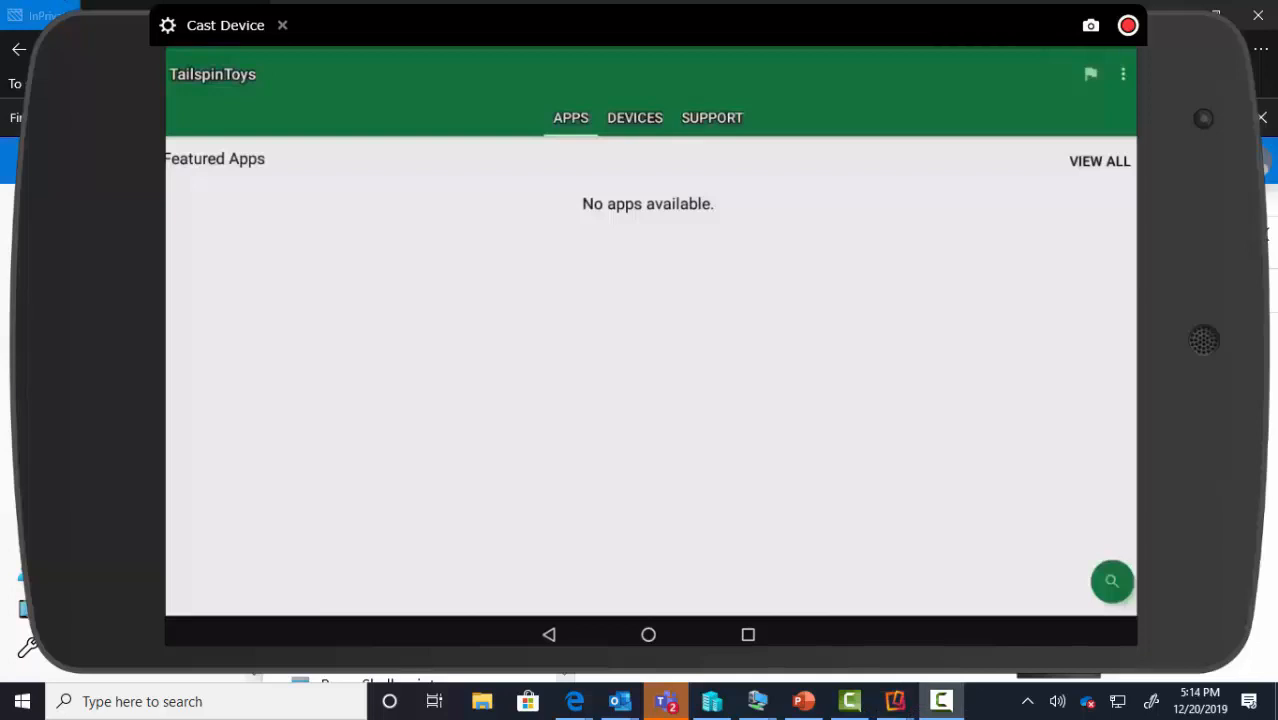
Go from the tablet's home screen to Settings > Security > Trusted credentials
left_click(648, 634)
left_click(440, 572)
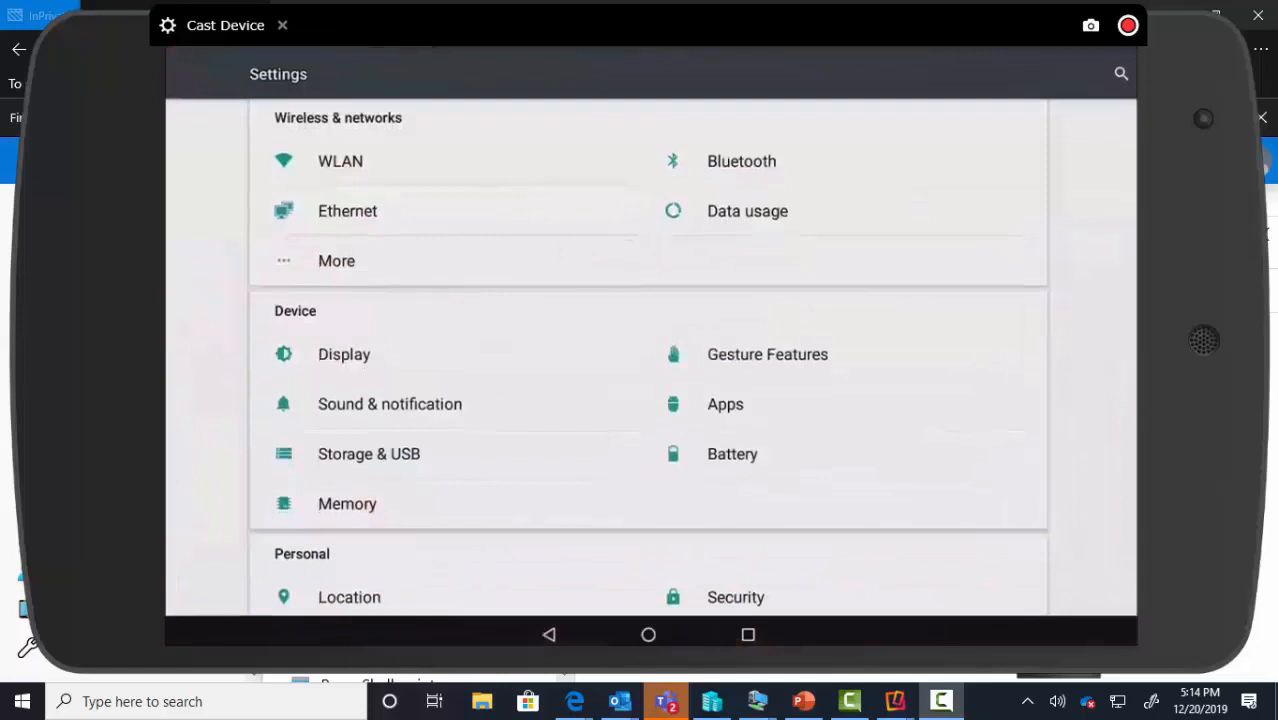
scroll(648, 357, "down", 3)
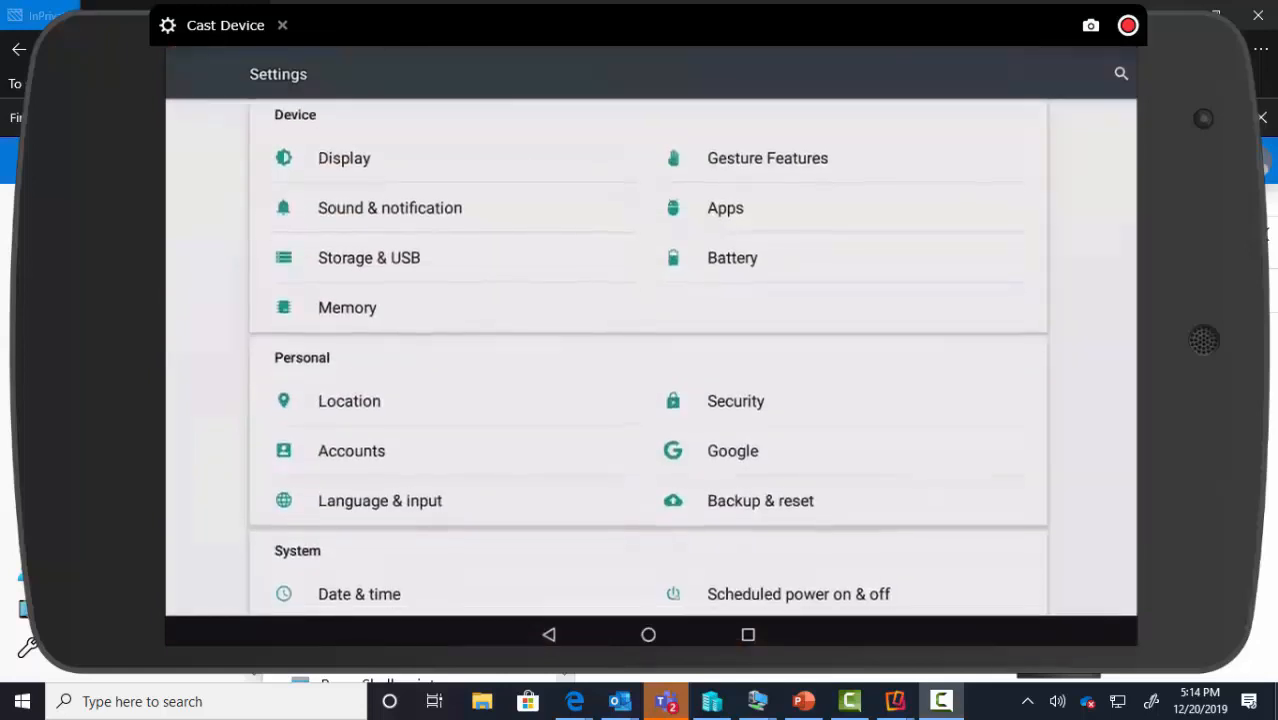
left_click(735, 401)
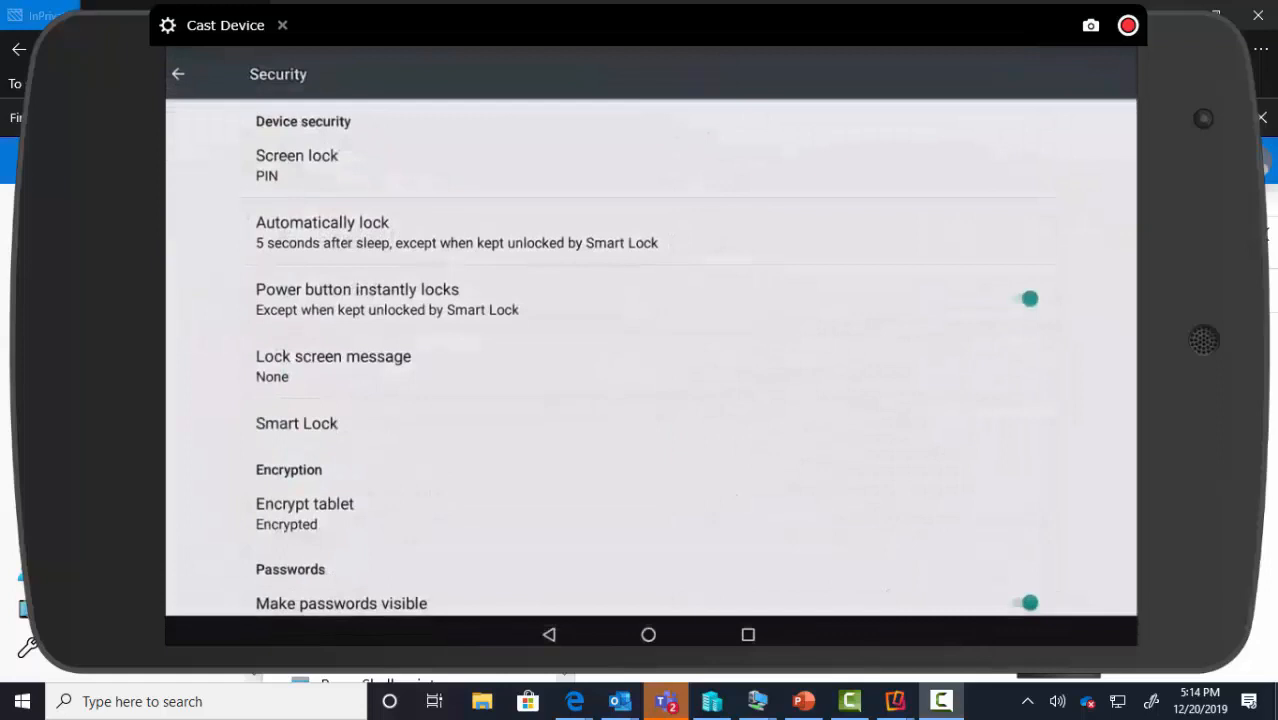
scroll(648, 357, "down", 3)
scroll(648, 357, "down", 3)
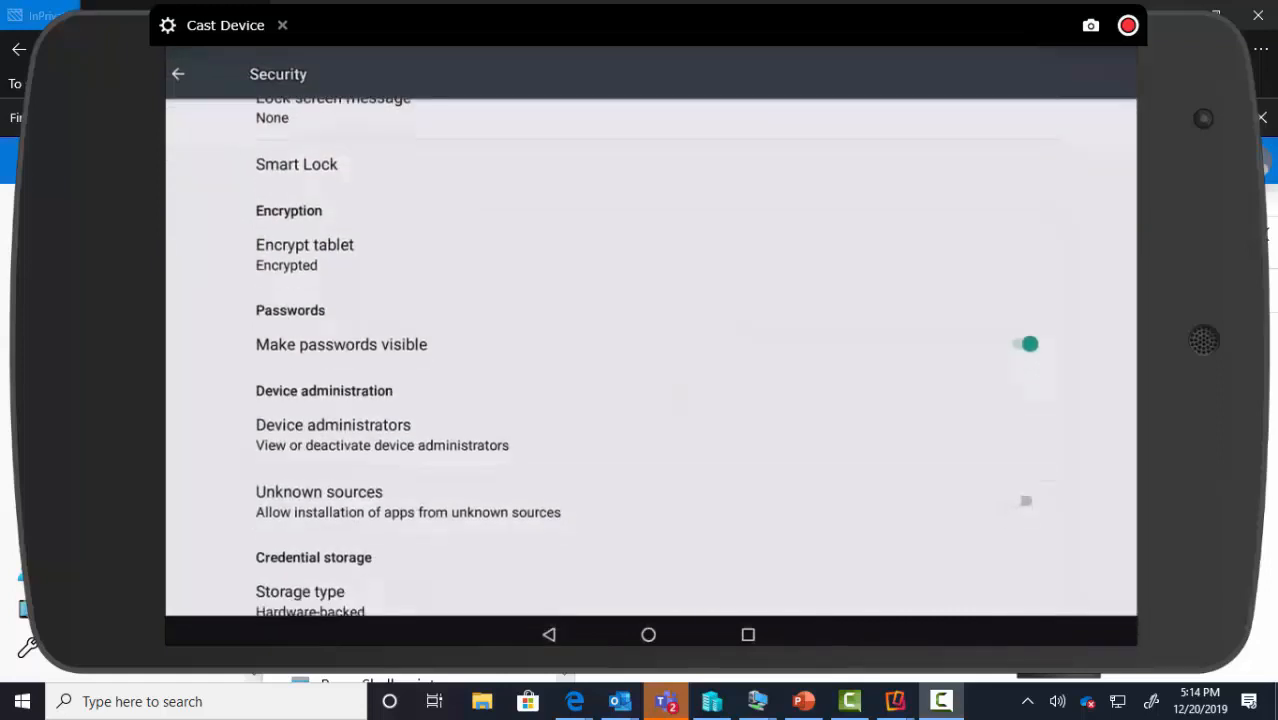
scroll(648, 357, "down", 2)
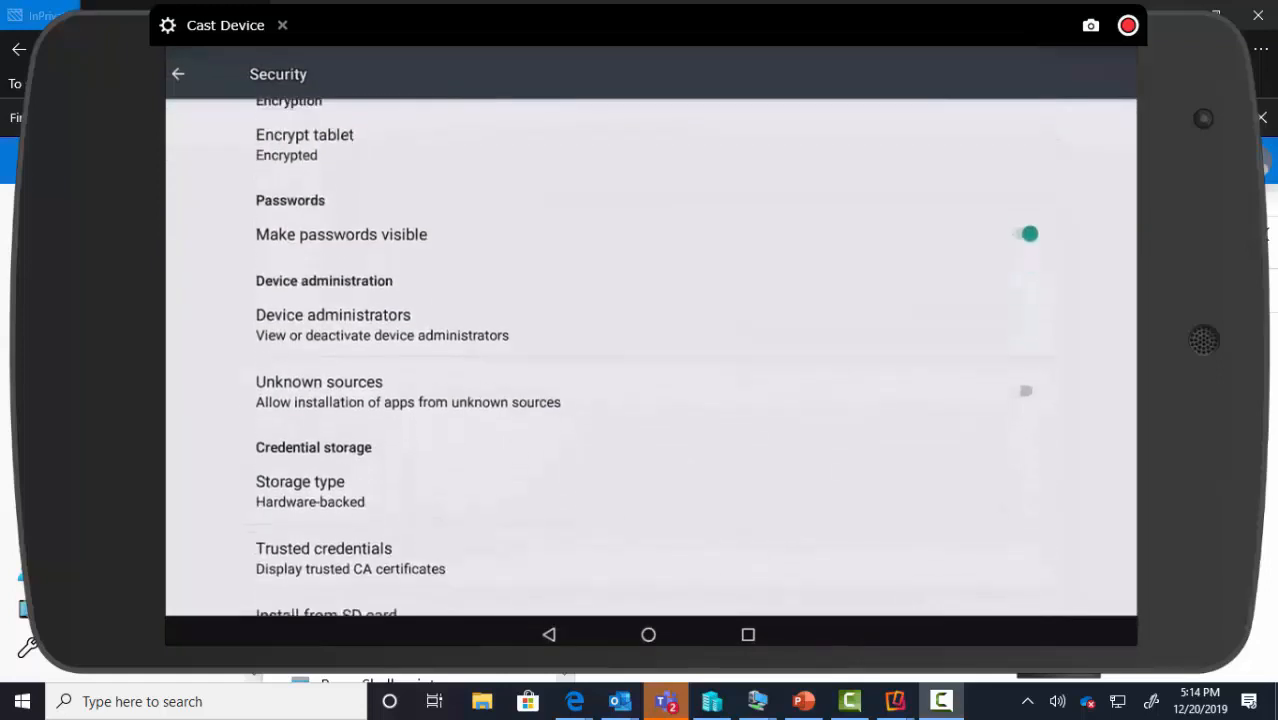
left_click(458, 522)
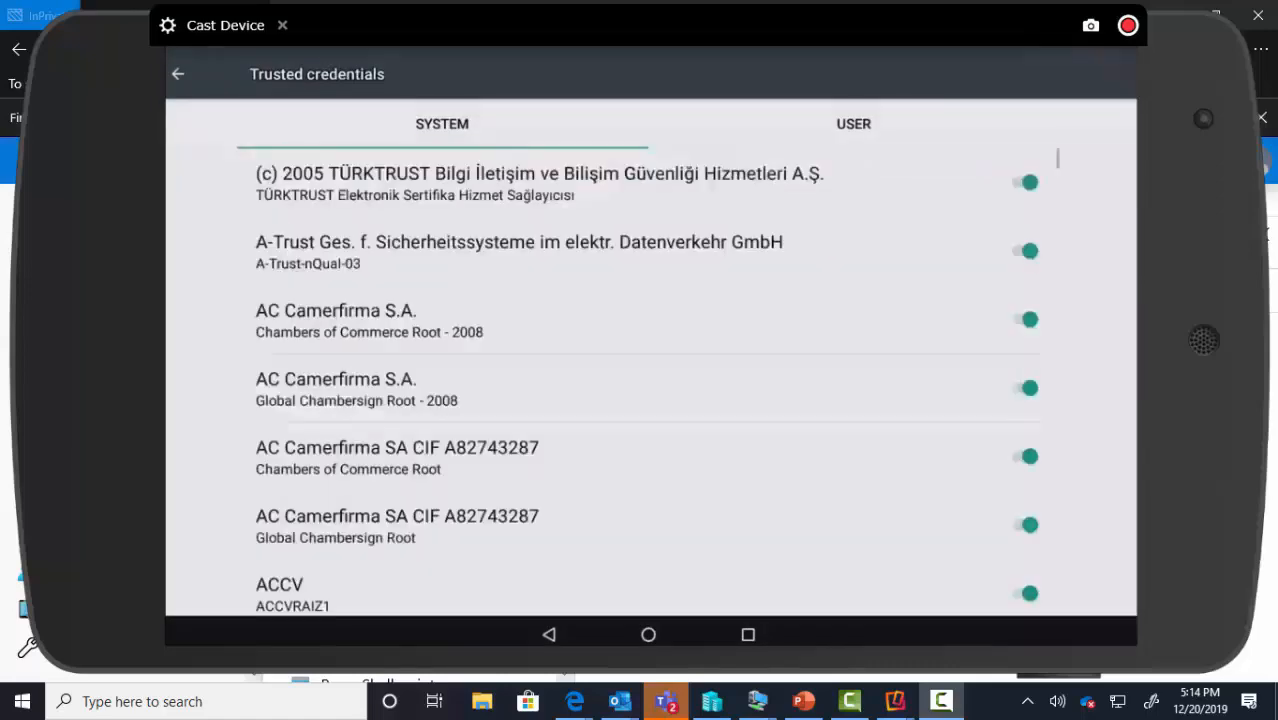
Scroll through the SYSTEM tab's list of built-in CA certificates
scroll(648, 380, "down", 20)
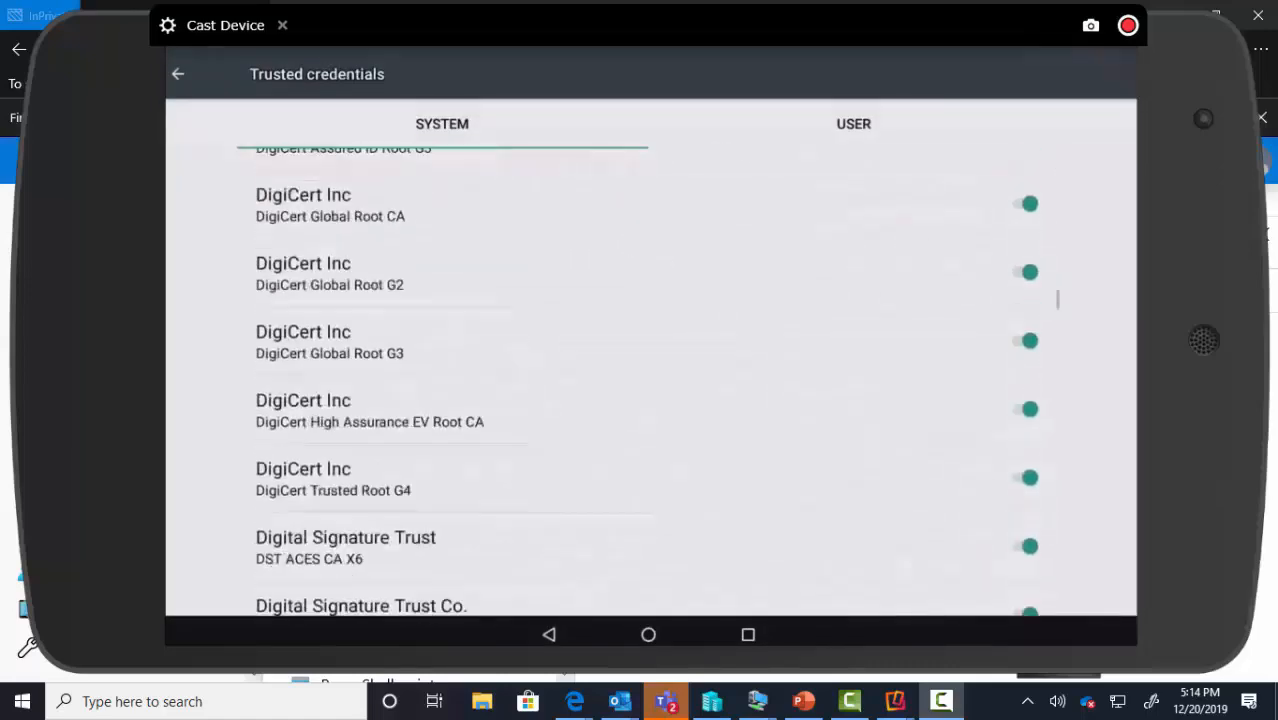
scroll(648, 380, "down", 5)
scroll(648, 380, "down", 8)
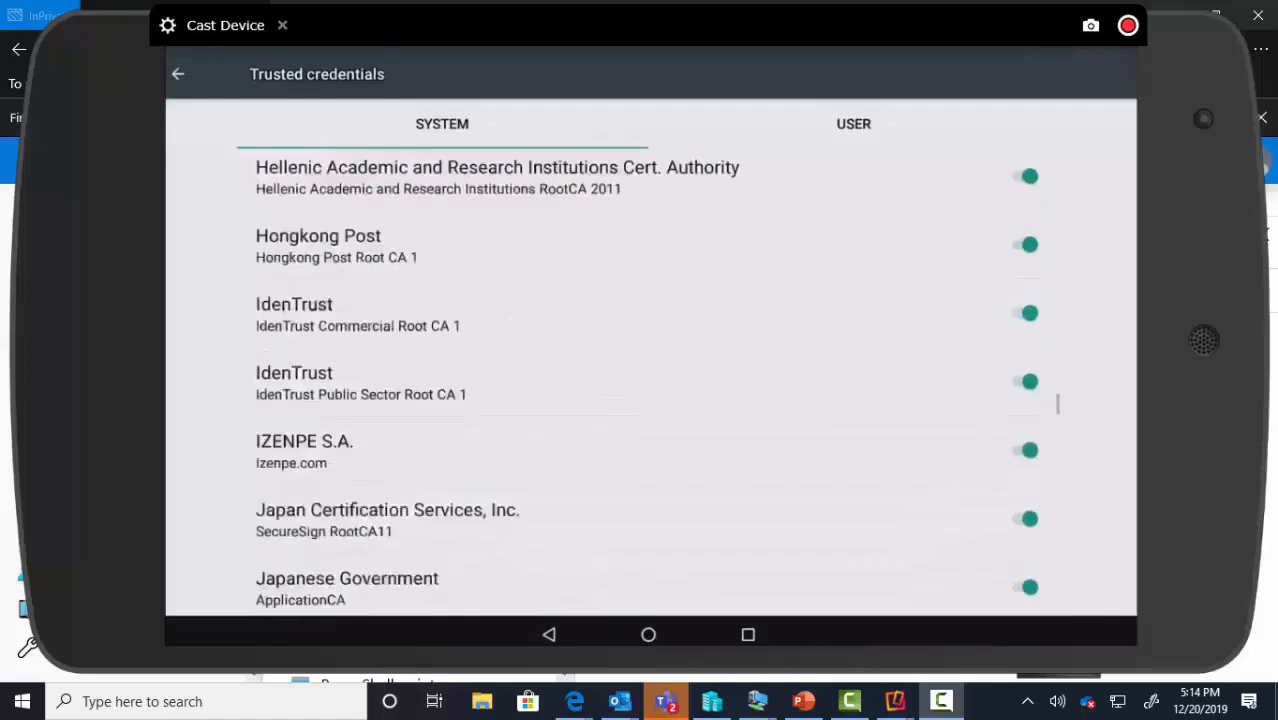
scroll(648, 380, "down", 10)
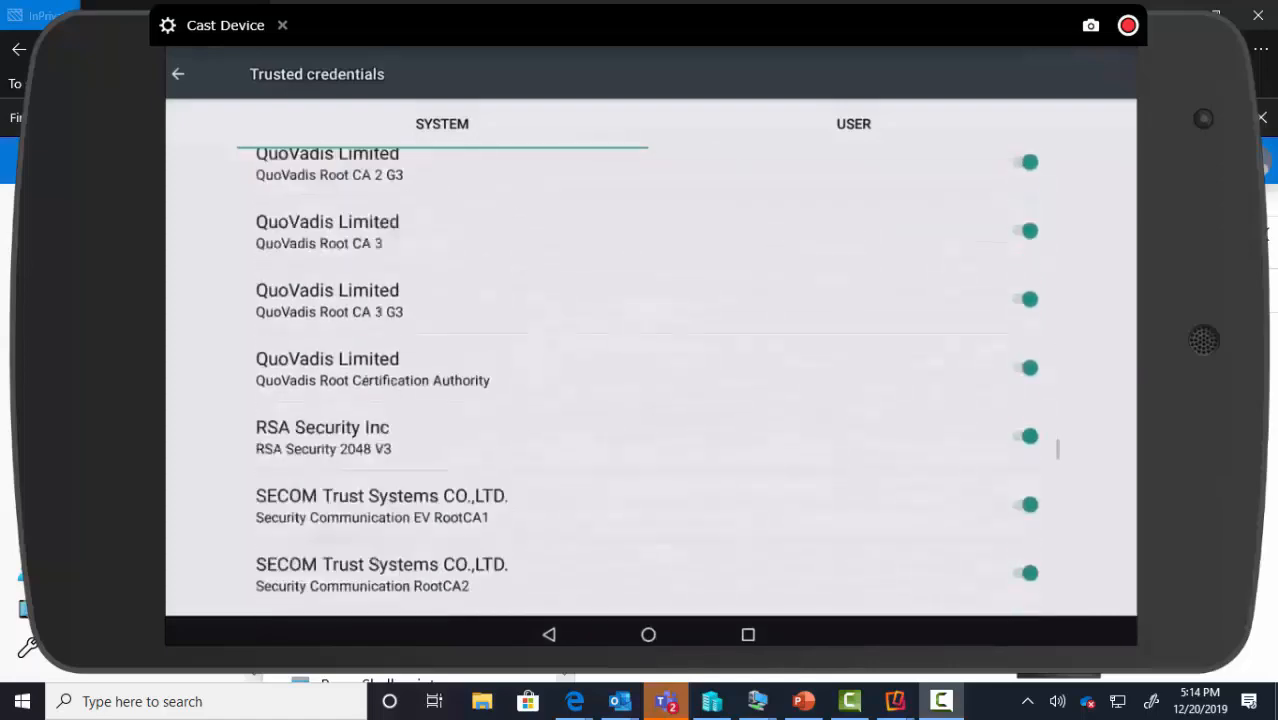
scroll(648, 380, "down", 10)
scroll(648, 380, "down", 3)
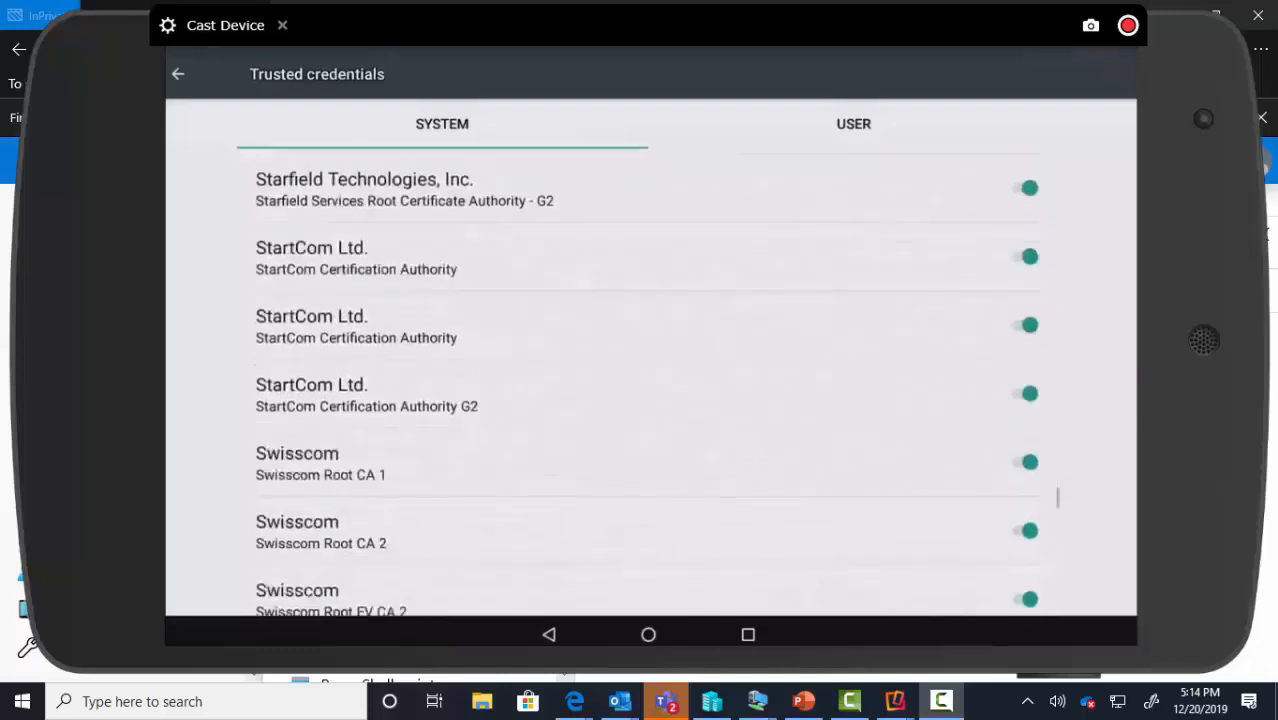
scroll(648, 380, "down", 4)
scroll(648, 380, "down", 4)
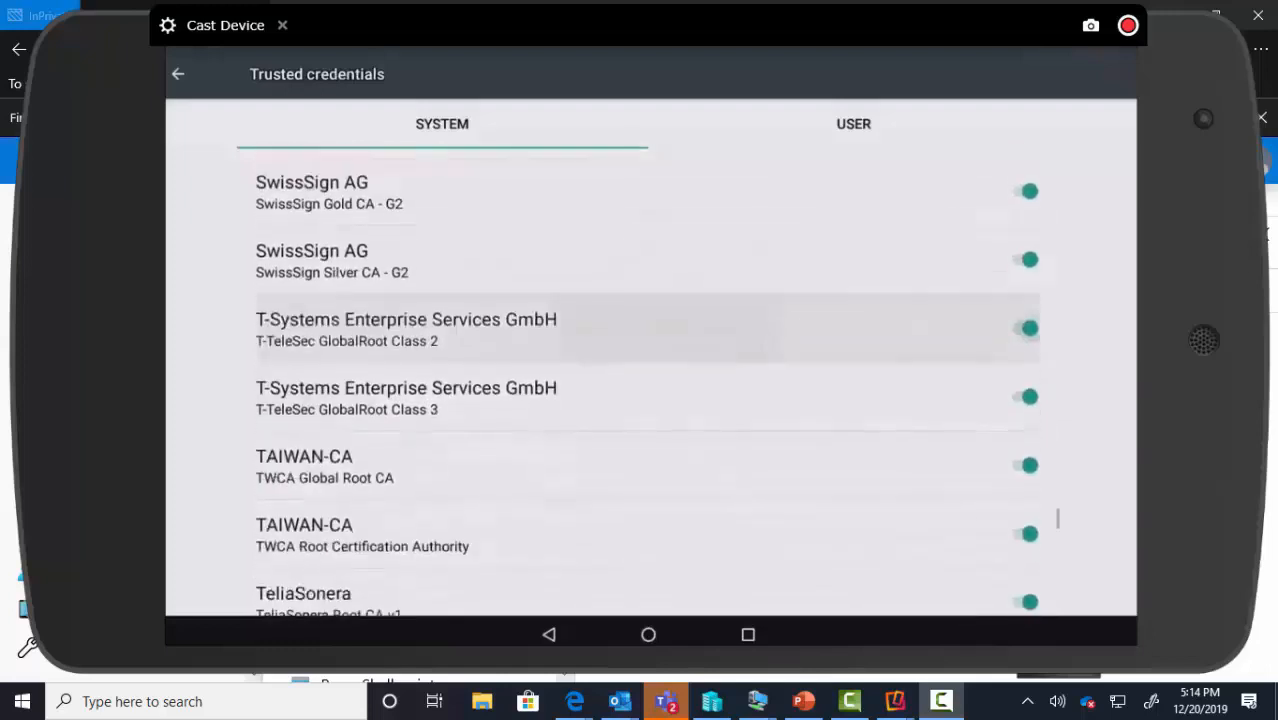
scroll(648, 380, "down", 1)
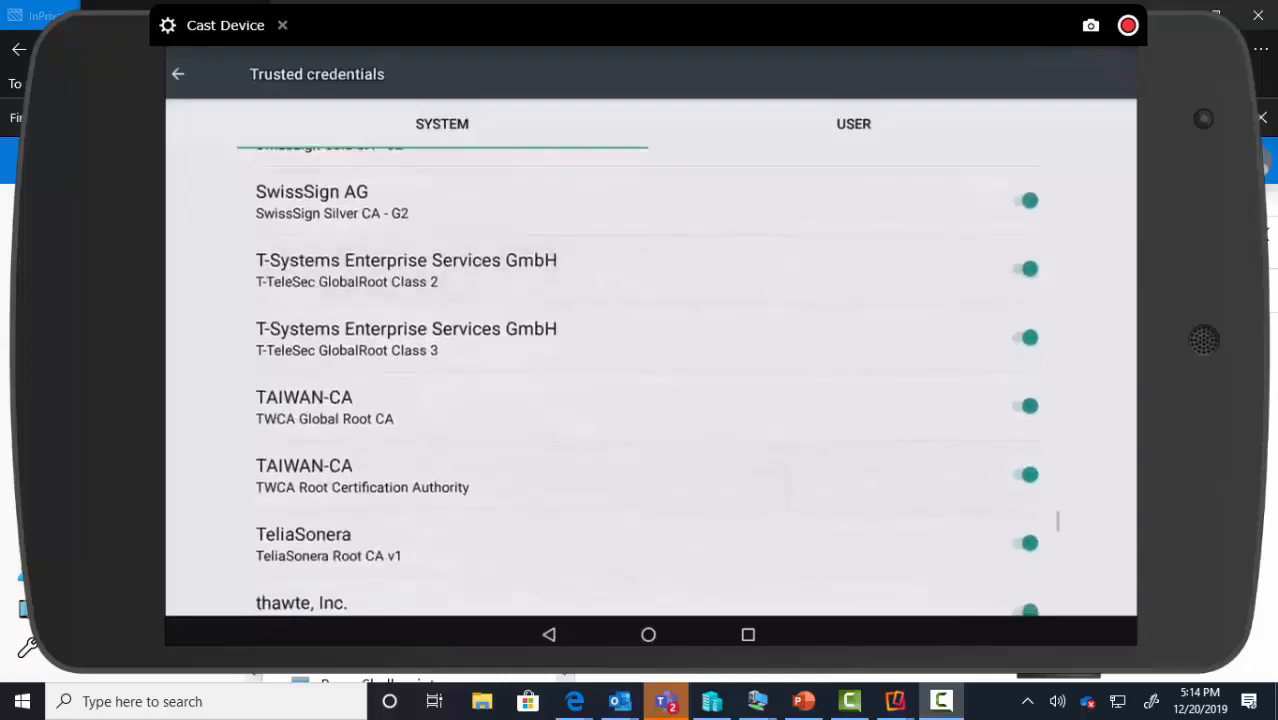
scroll(648, 380, "down", 2)
scroll(648, 380, "up", 2)
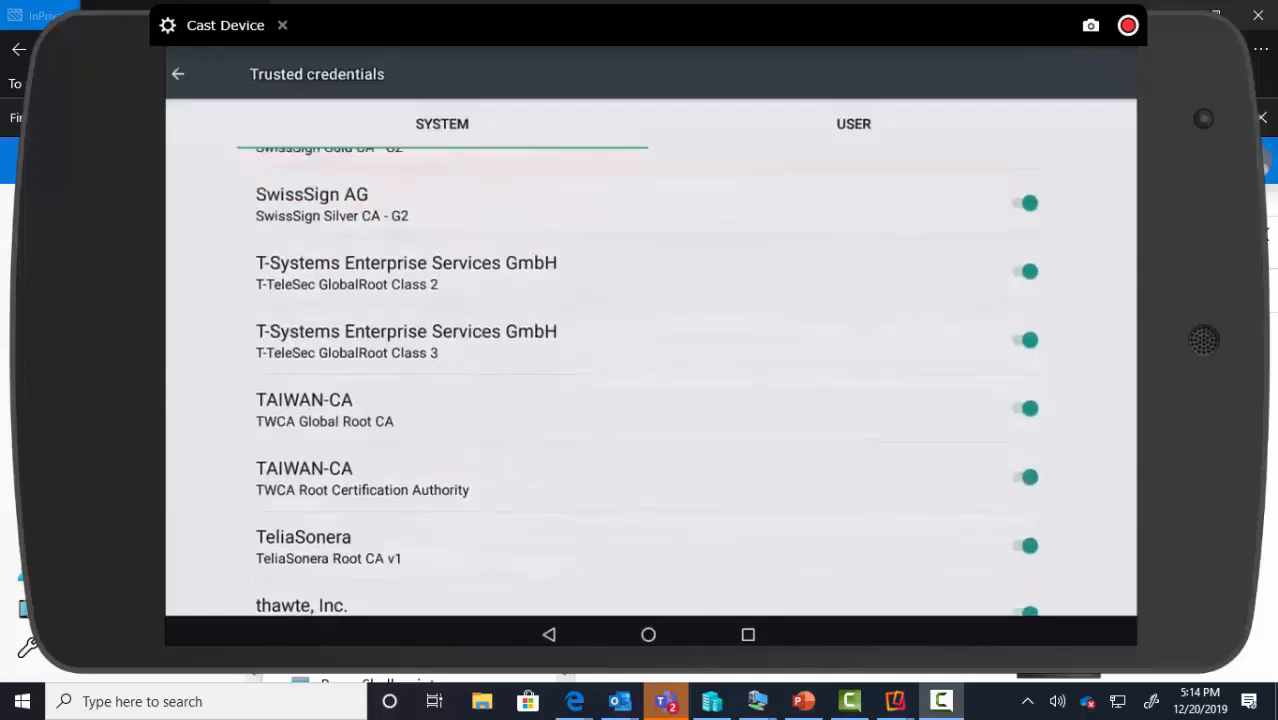
scroll(648, 380, "up", 15)
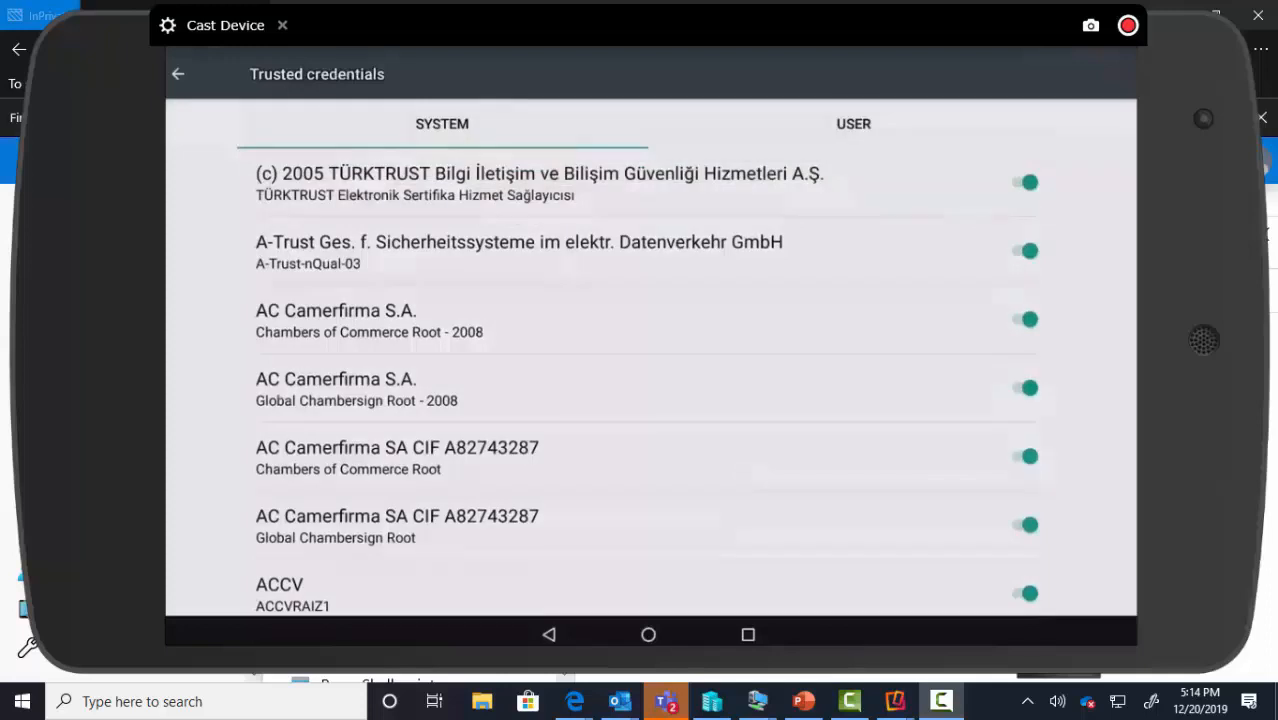
Check tailspintoys-LABSRVDC0-CA-2 details on the USER tab, then move the Cast Device window aside
left_click(853, 124)
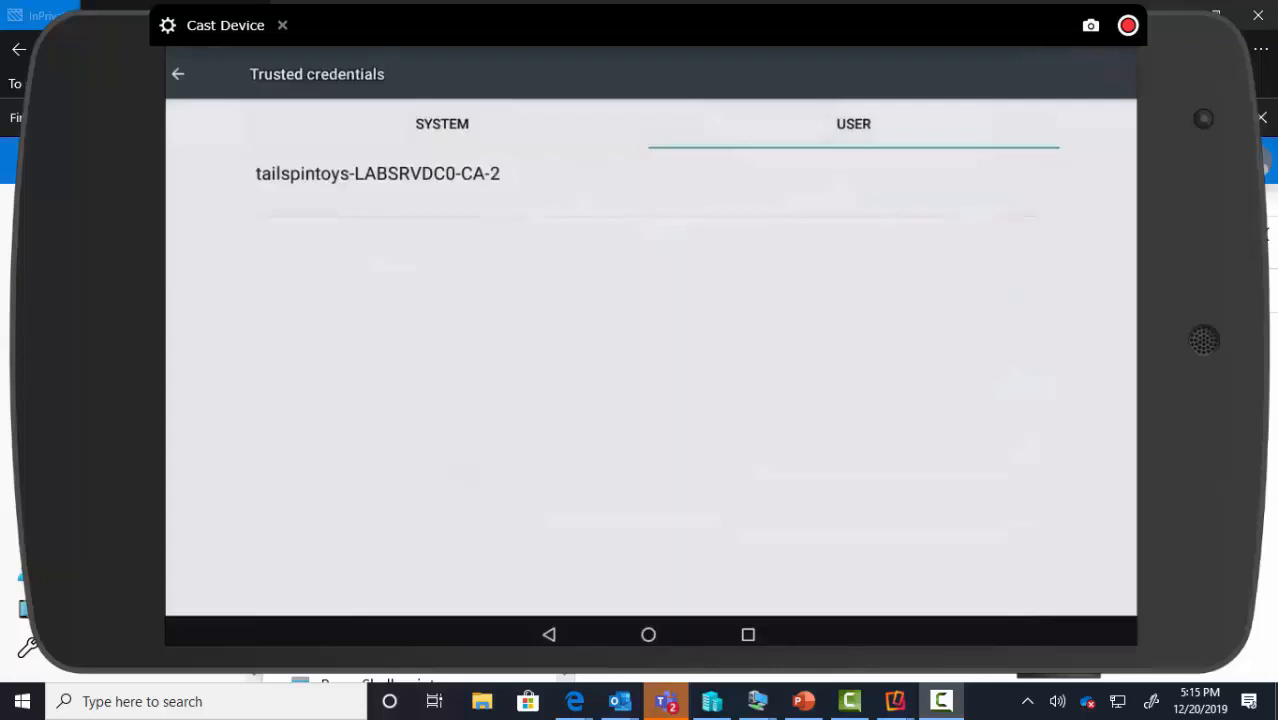
left_click(497, 183)
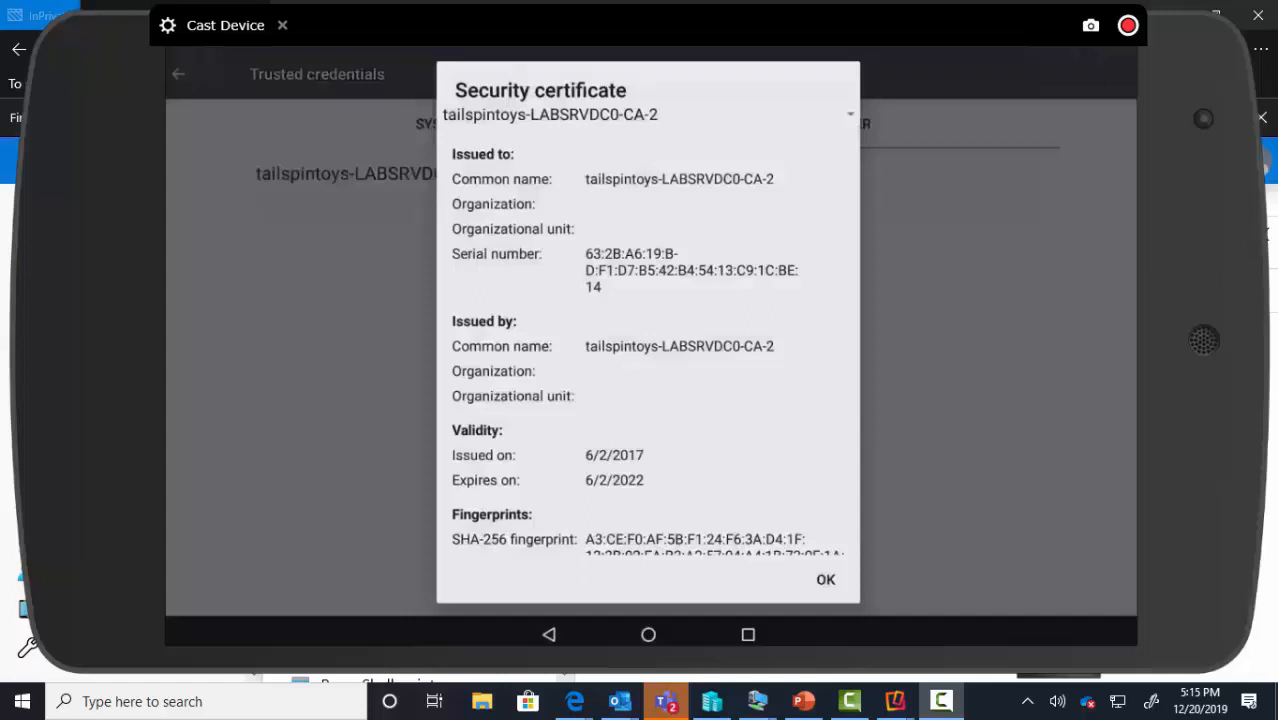
scroll(818, 531, "down", 3)
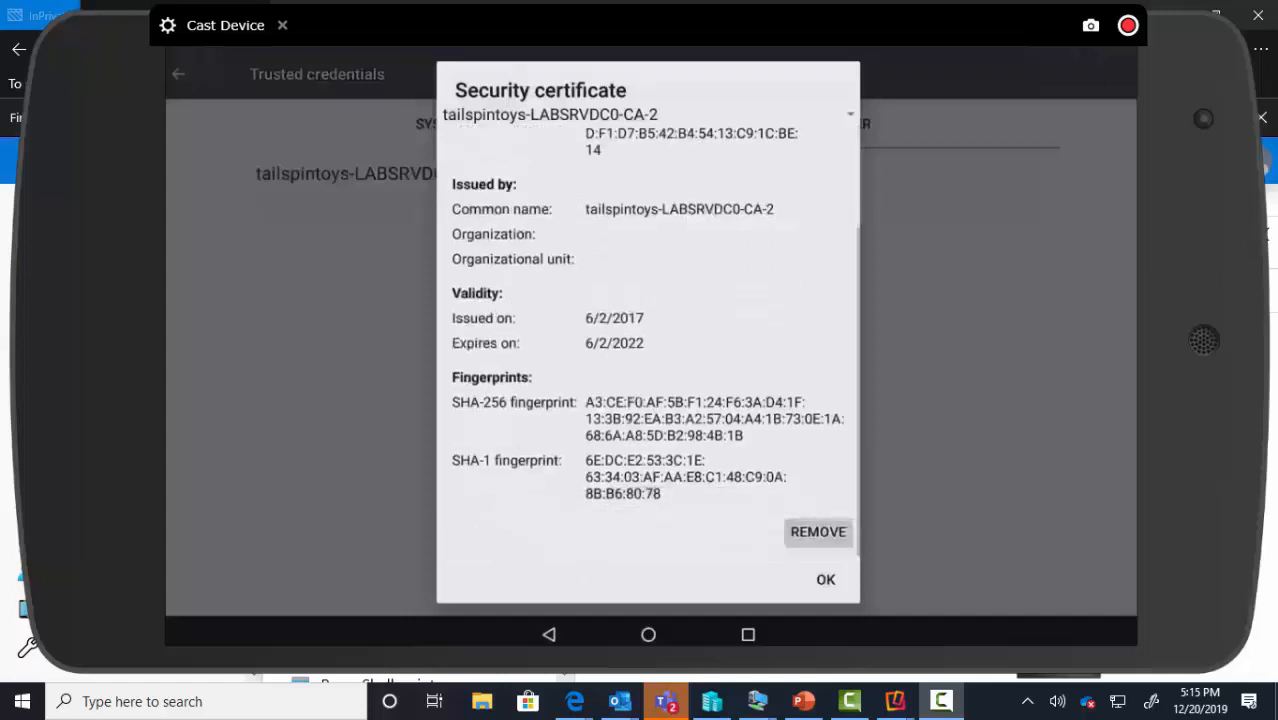
key("Escape")
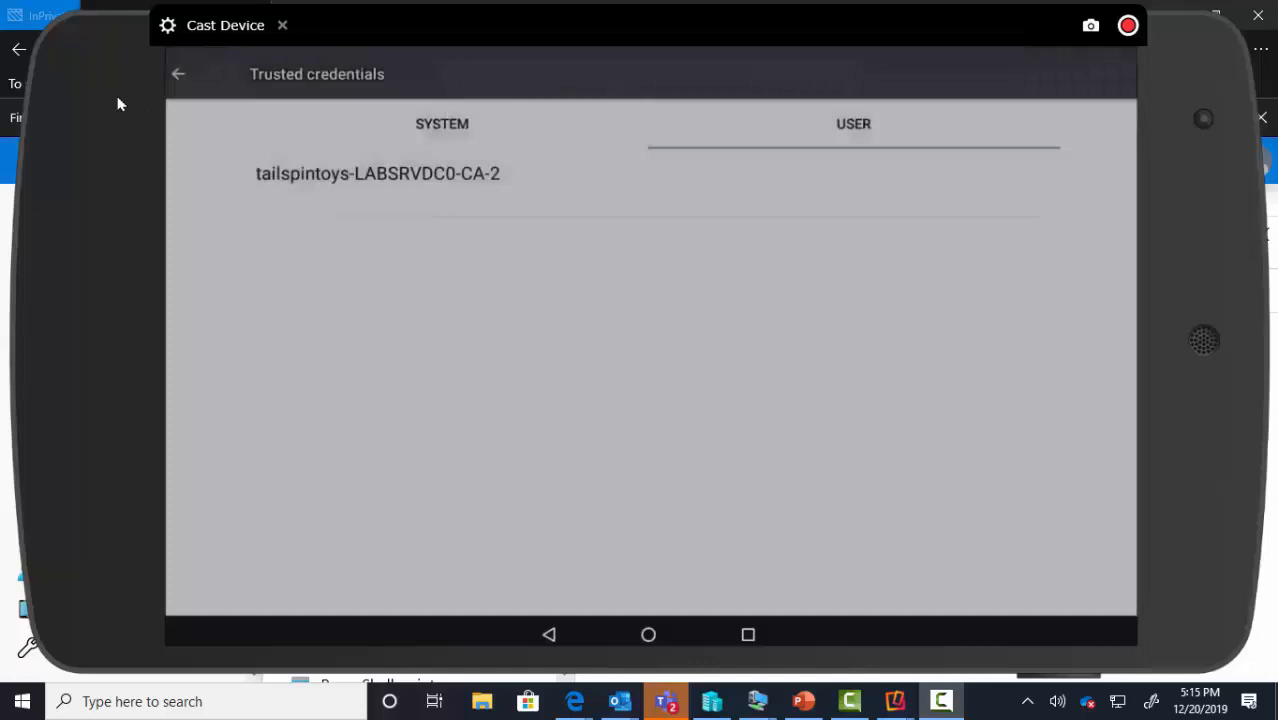
left_click_drag(196, 83, 1277, 58)
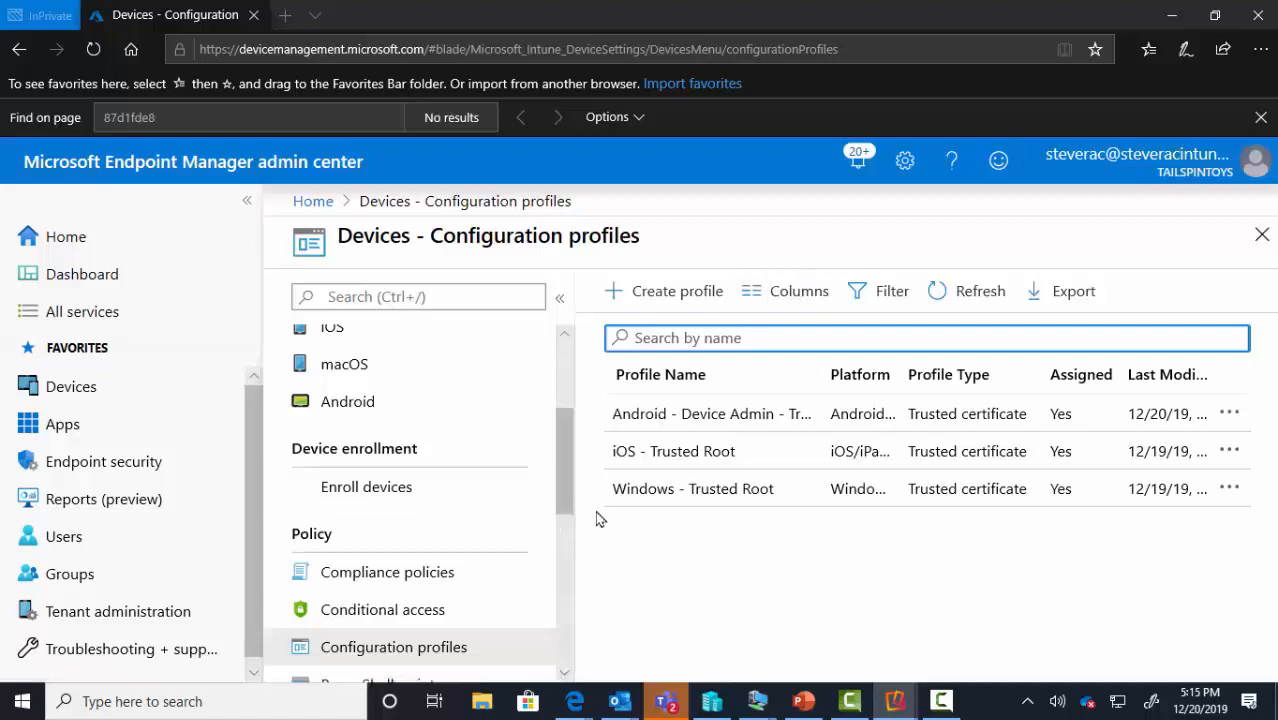
Open Android - Device Admin - Trusted Root and view its Device, User and Per-setting status
left_click(692, 420)
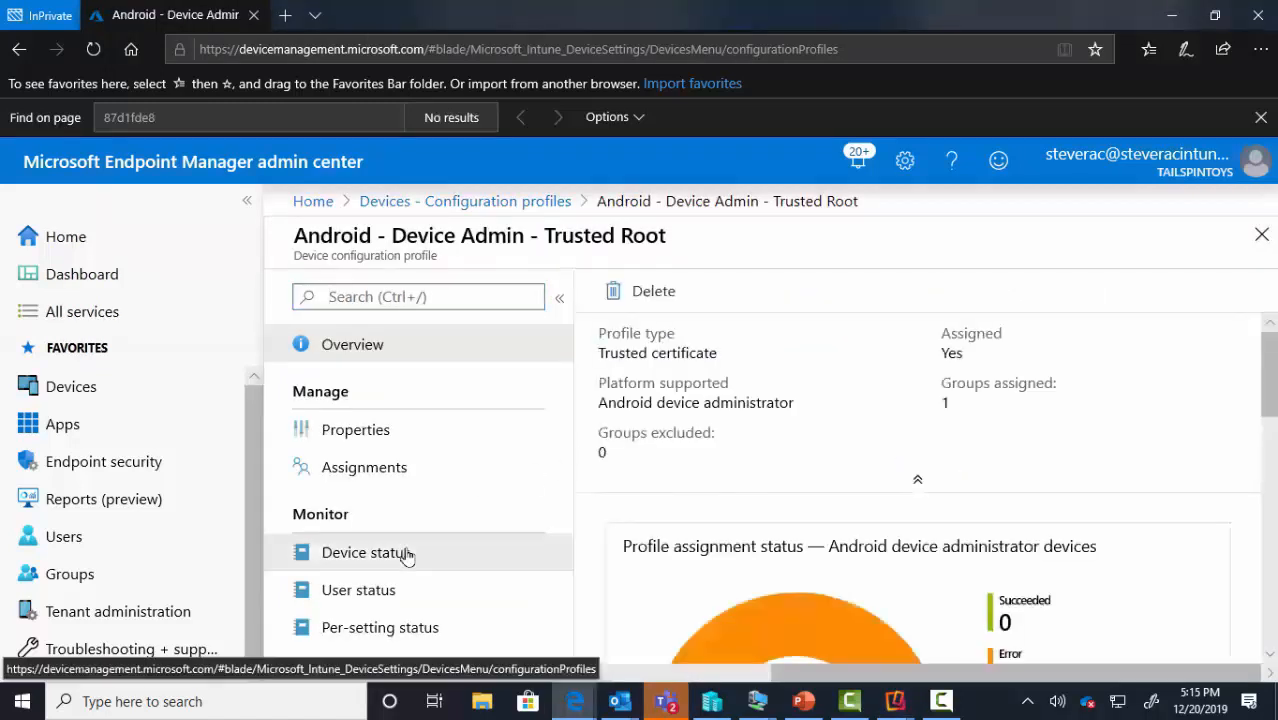
left_click(408, 553)
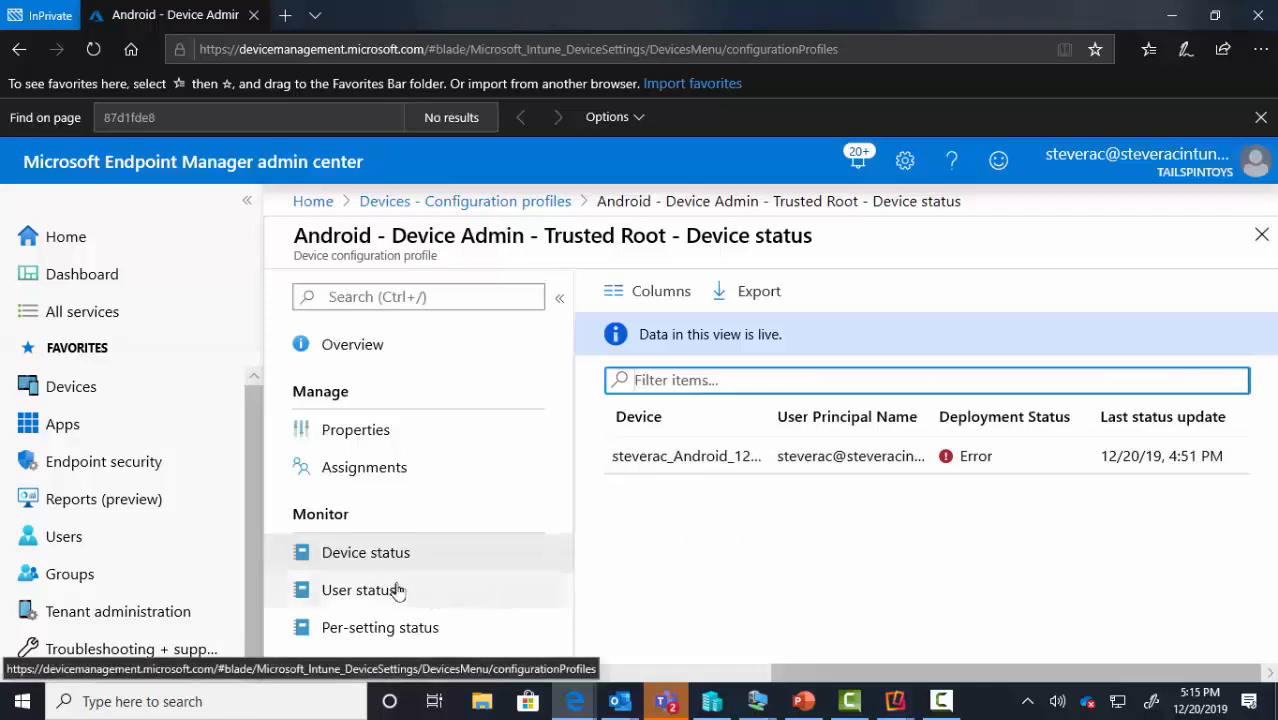
left_click(397, 590)
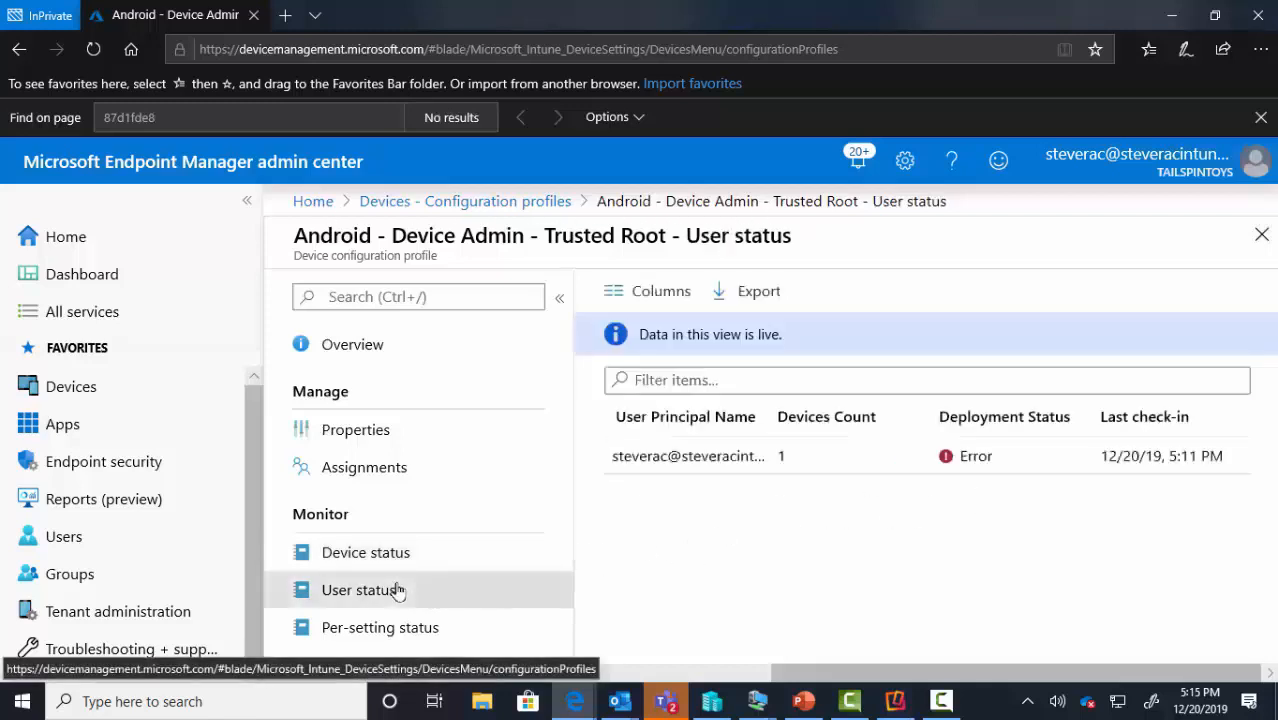
left_click(395, 624)
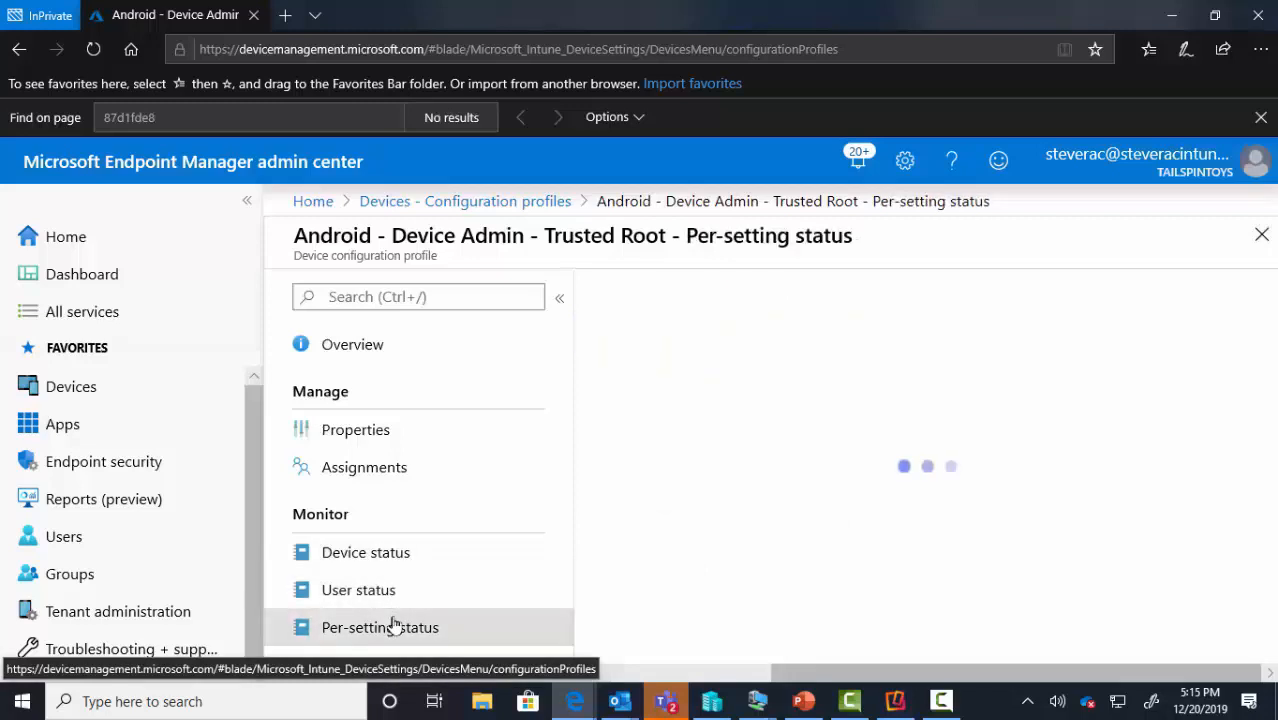
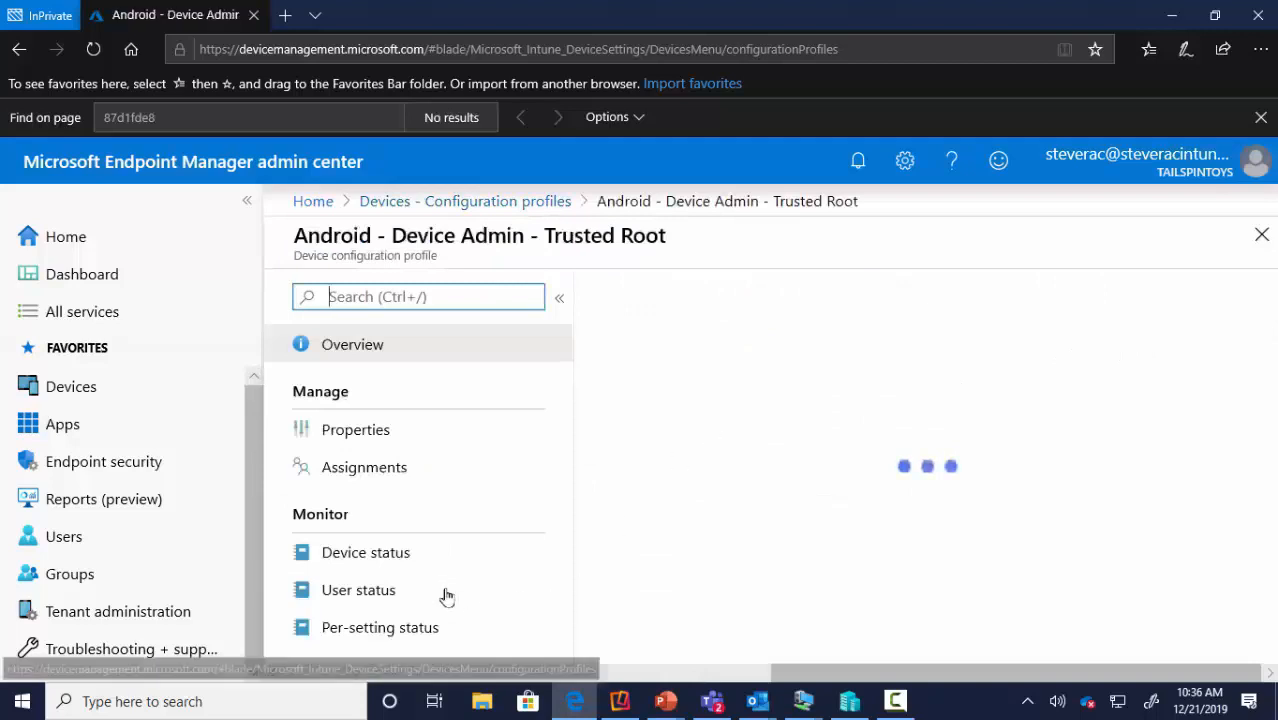
Confirm the Trusted Root profile's device, user and per-setting status succeeded, then go to the Dashboard
scroll(944, 610, "down", 2)
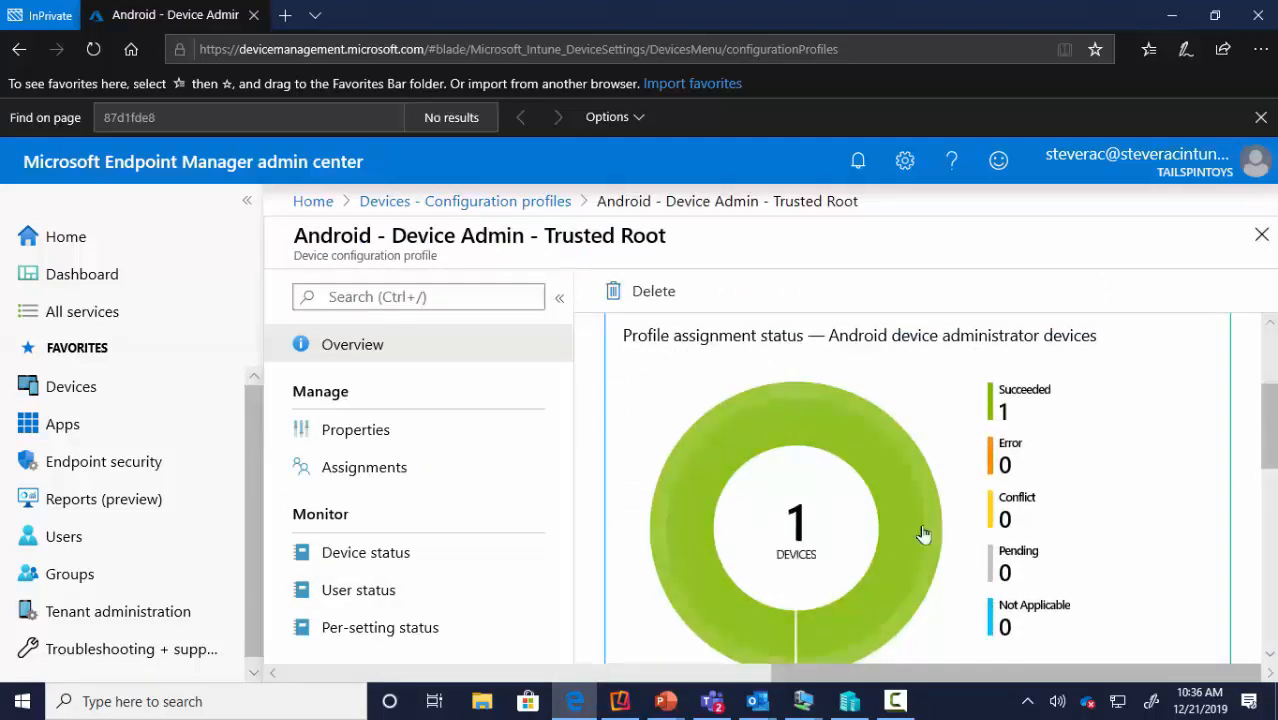
left_click(370, 552)
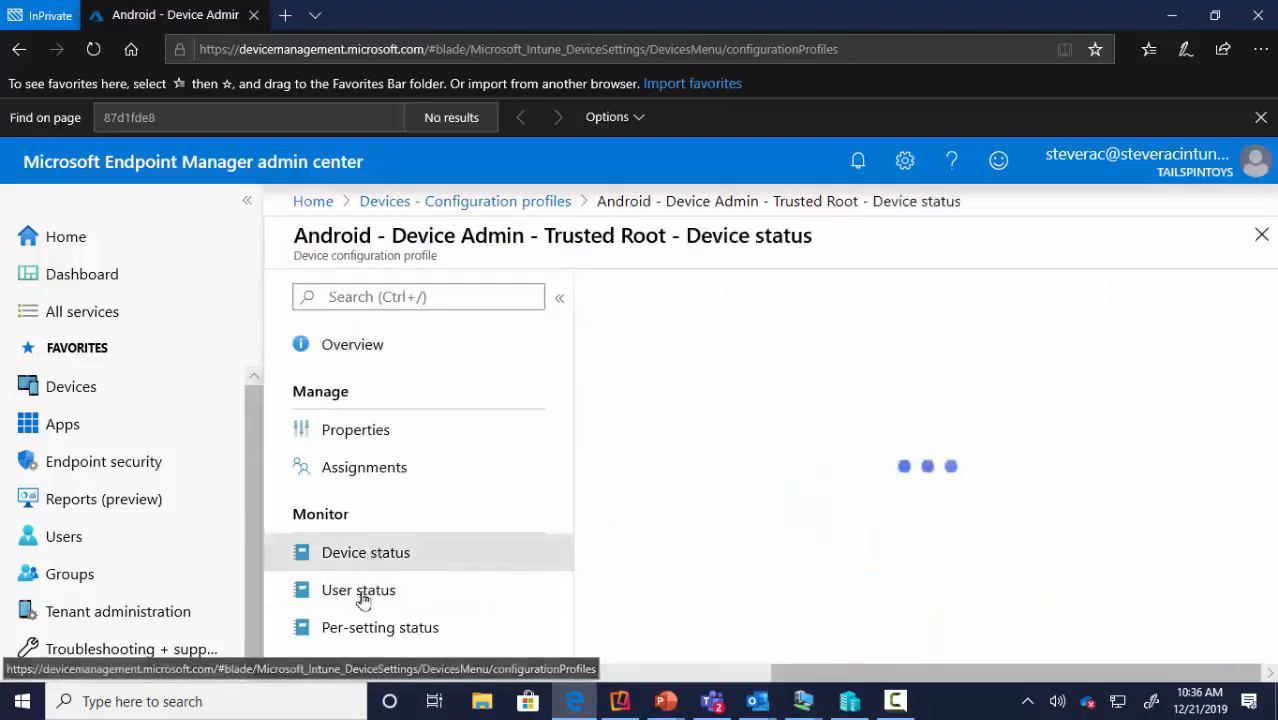
left_click(361, 594)
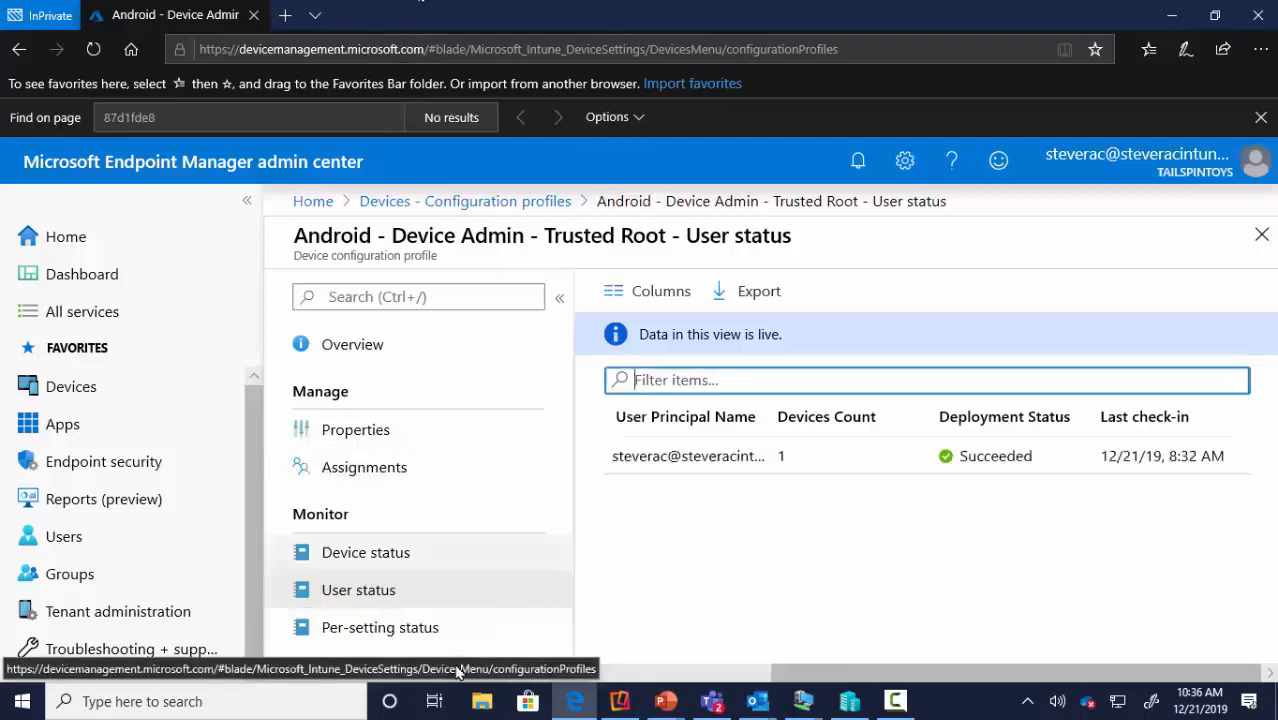
left_click(392, 630)
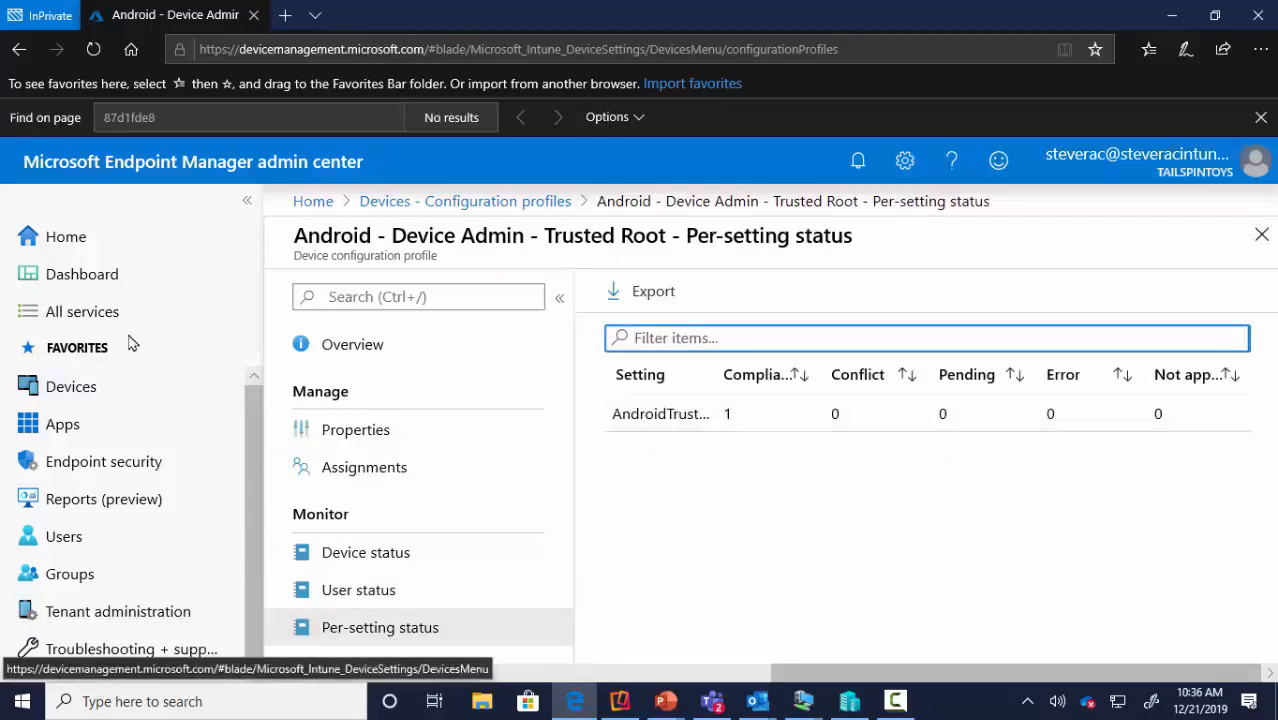
left_click(90, 283)
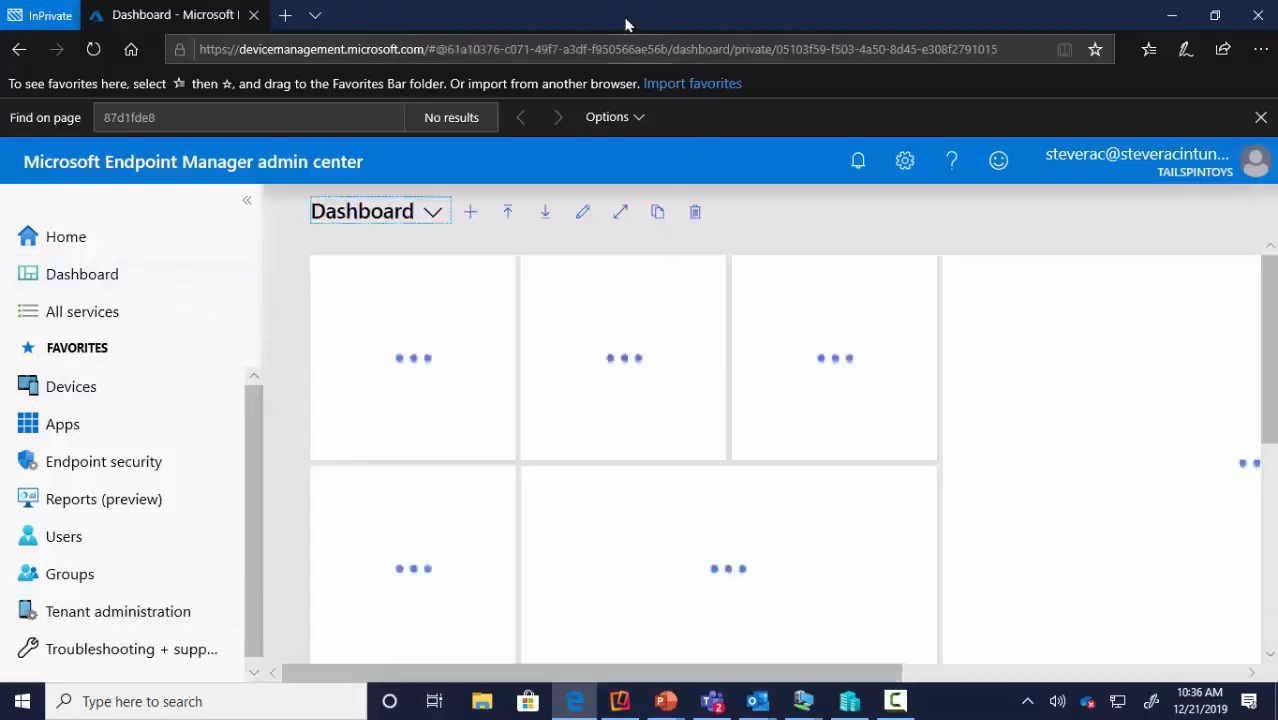
Minimize the browser and show the LABSRVDC0 virtual machine's desktop full screen
left_click(1172, 15)
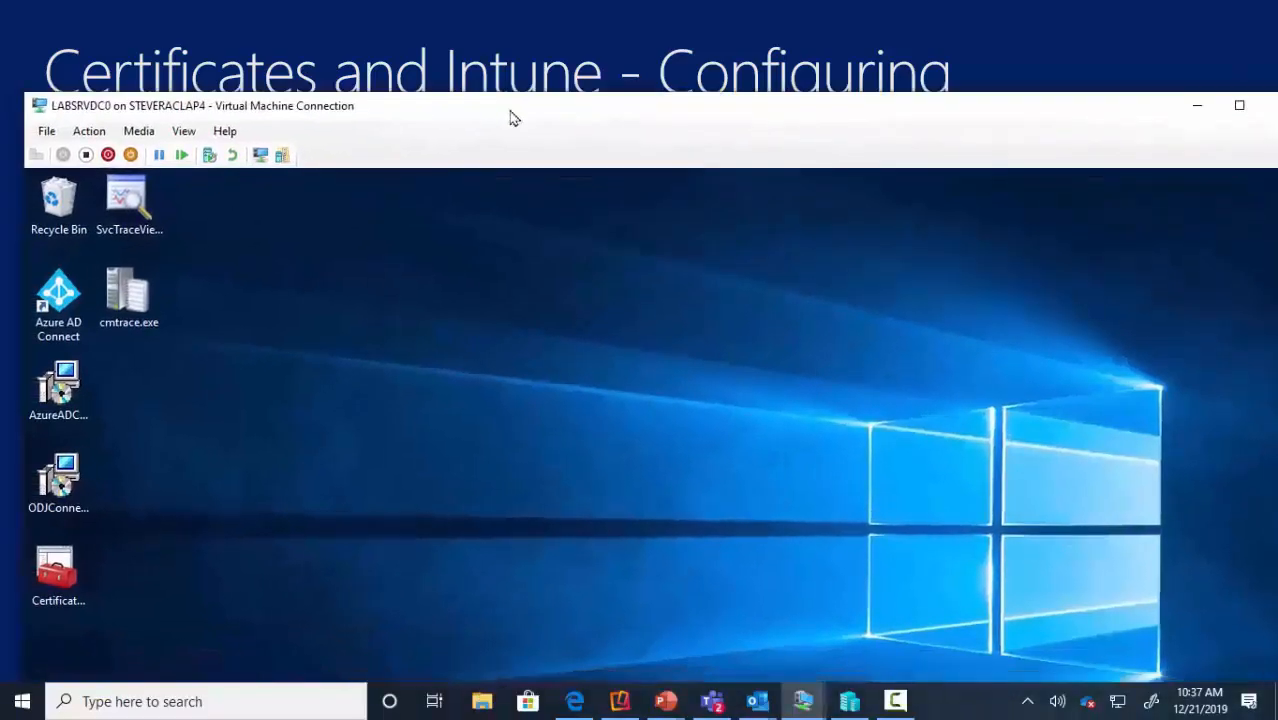
double_click(510, 118)
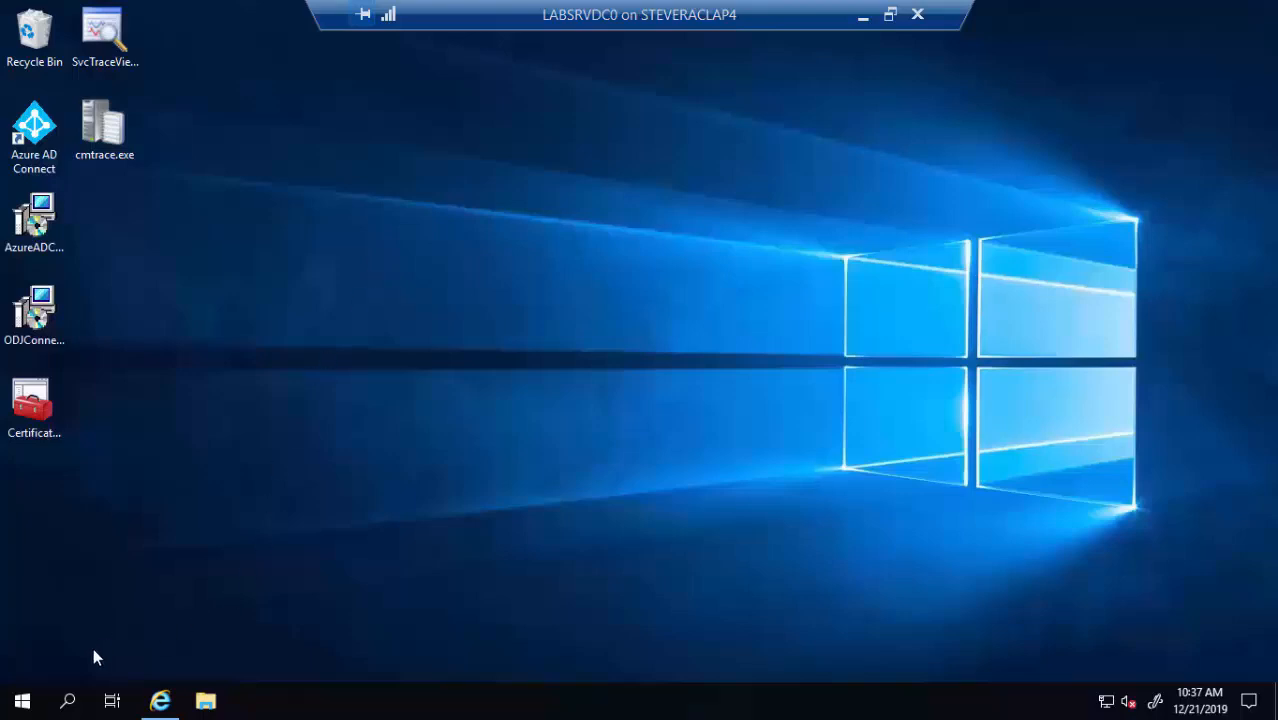
Launch the Certification Authority console from Windows Administrative Tools
left_click(30, 695)
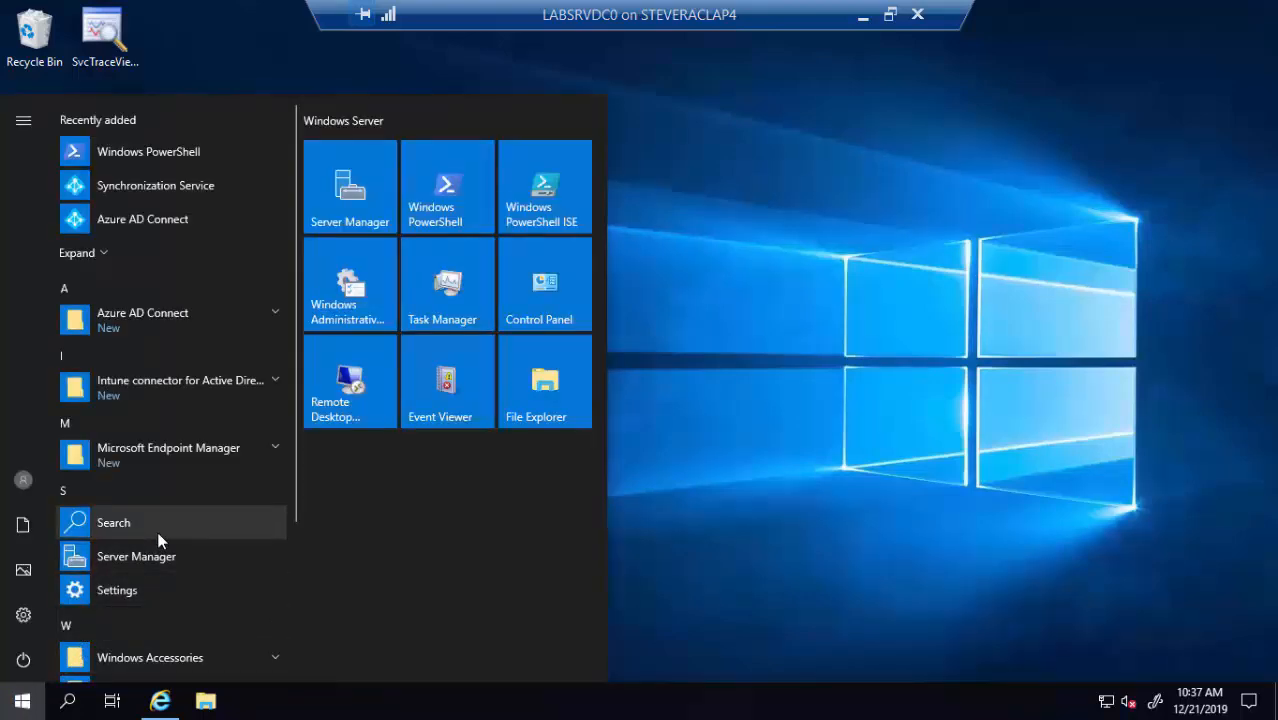
scroll(157, 531, "down", 3)
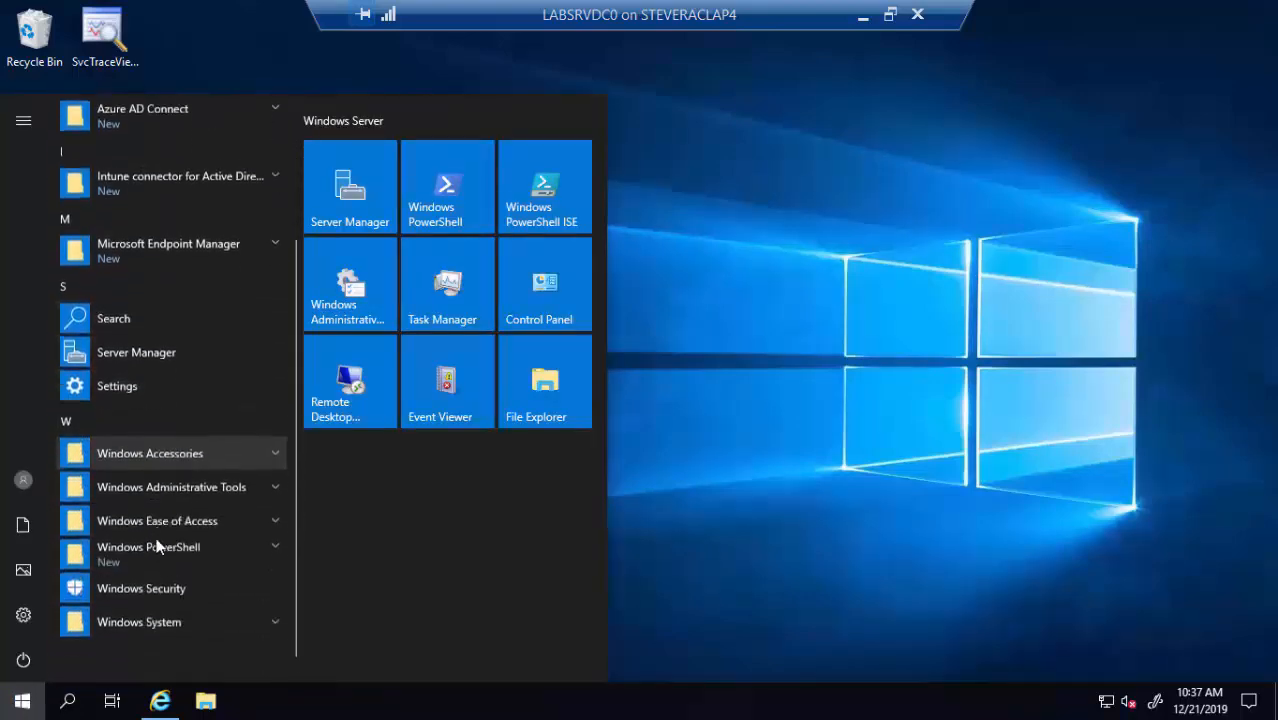
left_click(275, 488)
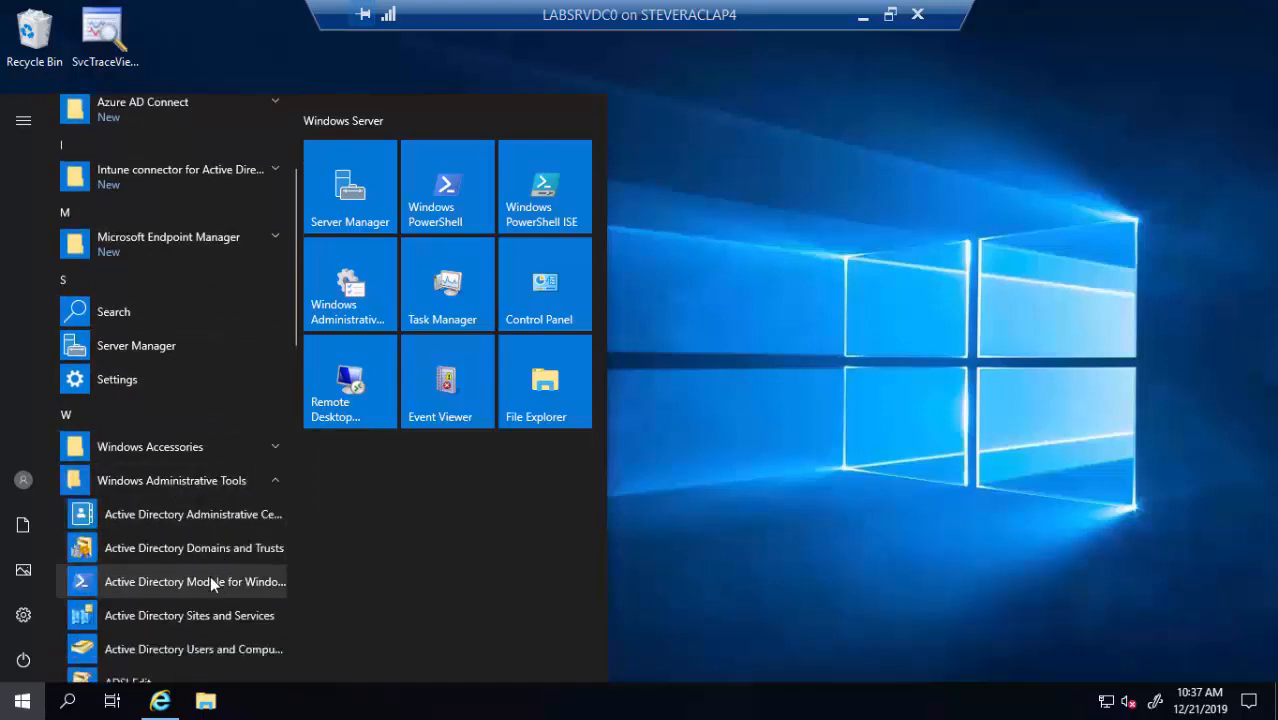
scroll(210, 576, "down", 3)
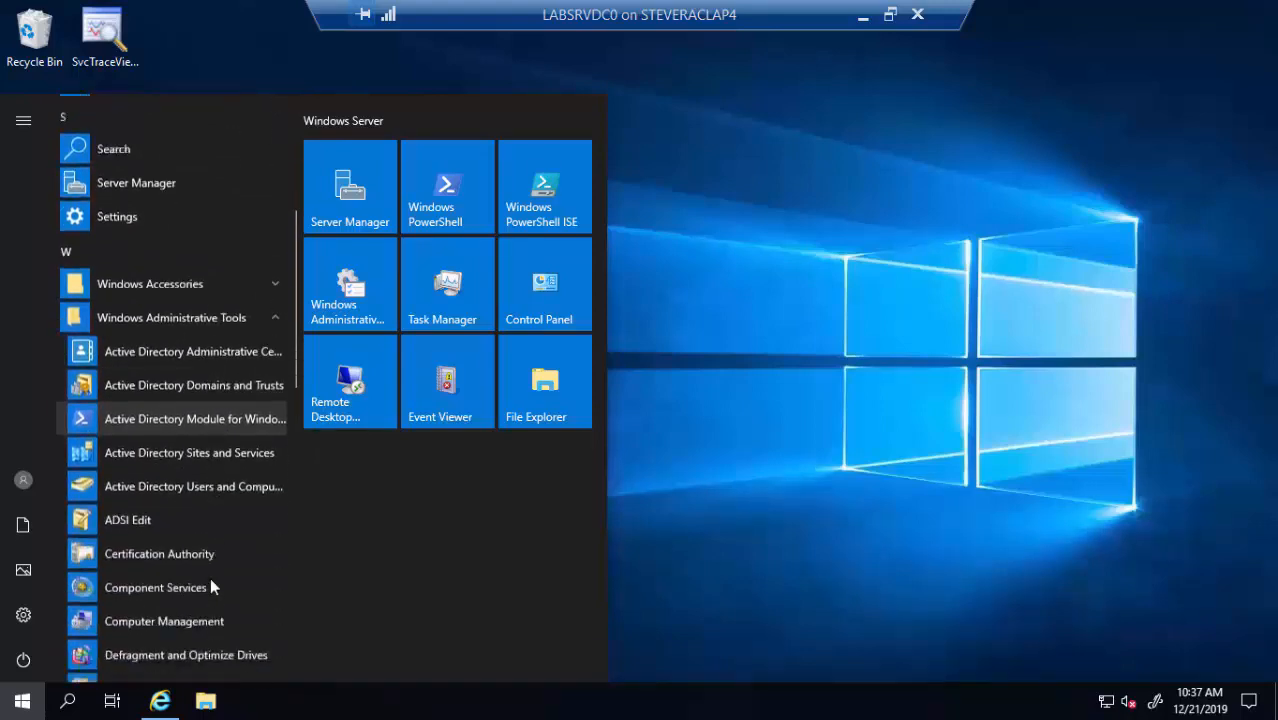
left_click(173, 541)
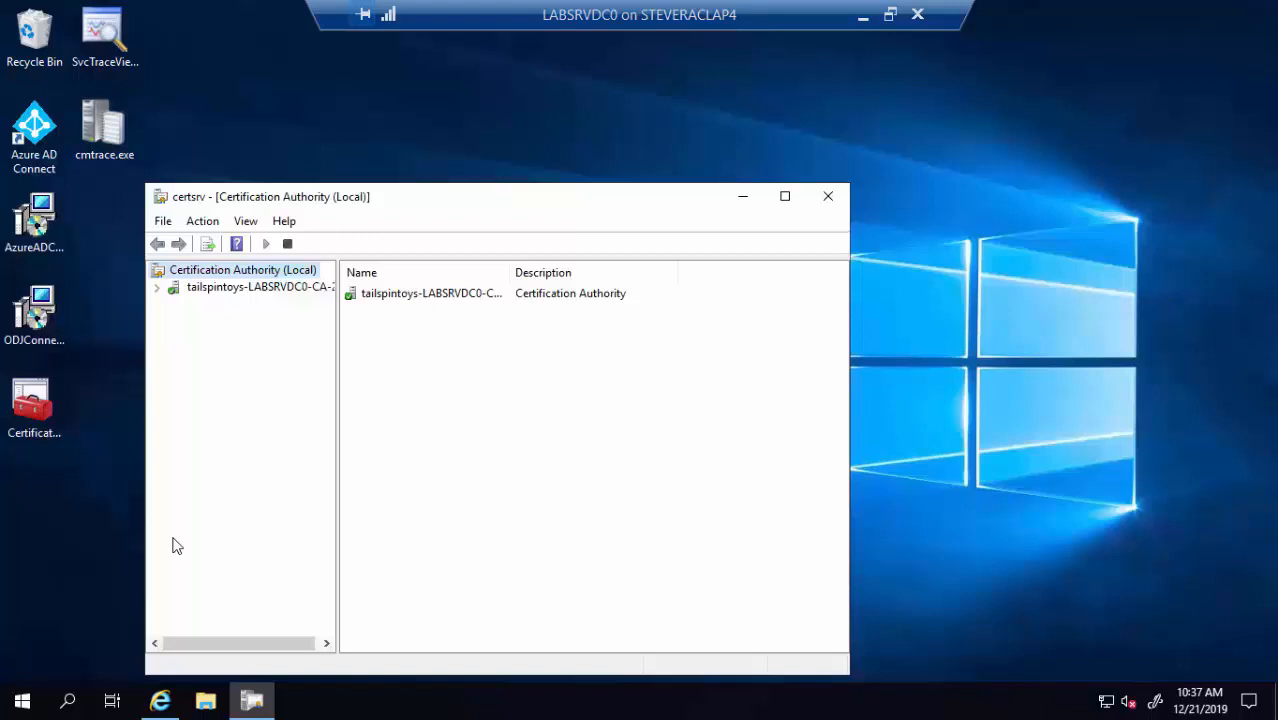
Delete PFX Demo Template from the tailspintoys CA's Certificate Templates and confirm
left_click(157, 289)
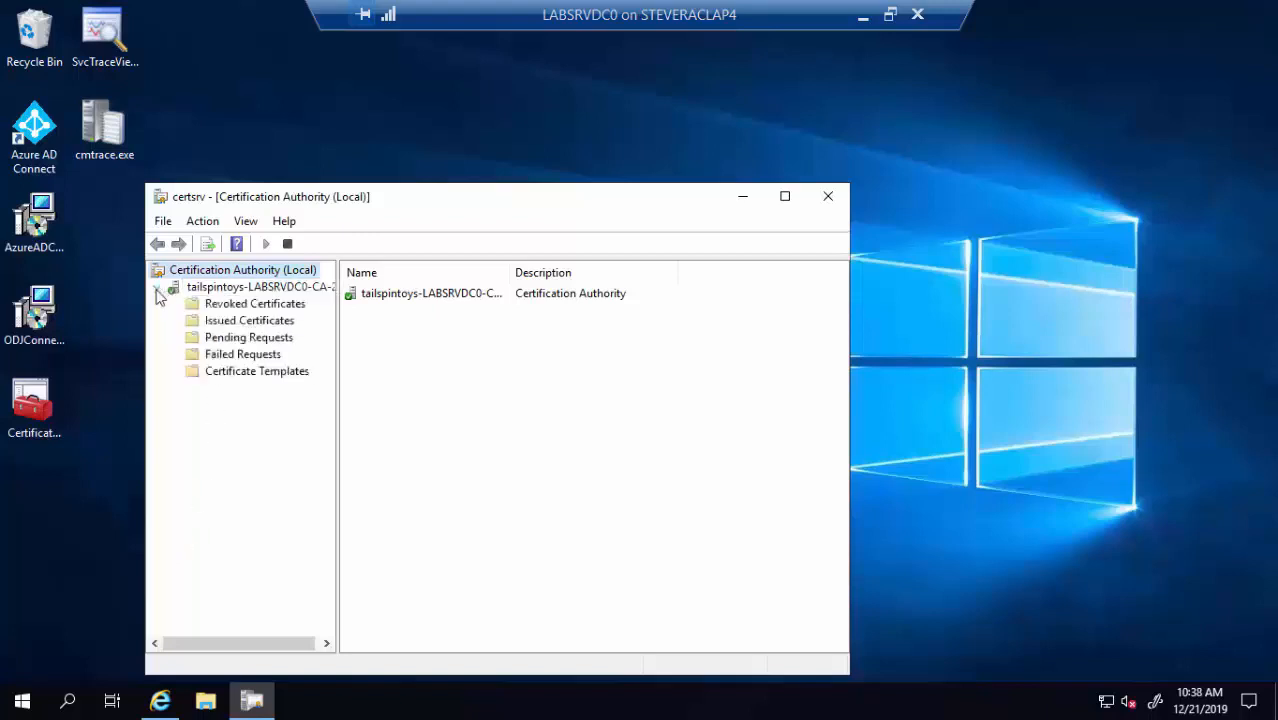
left_click(246, 382)
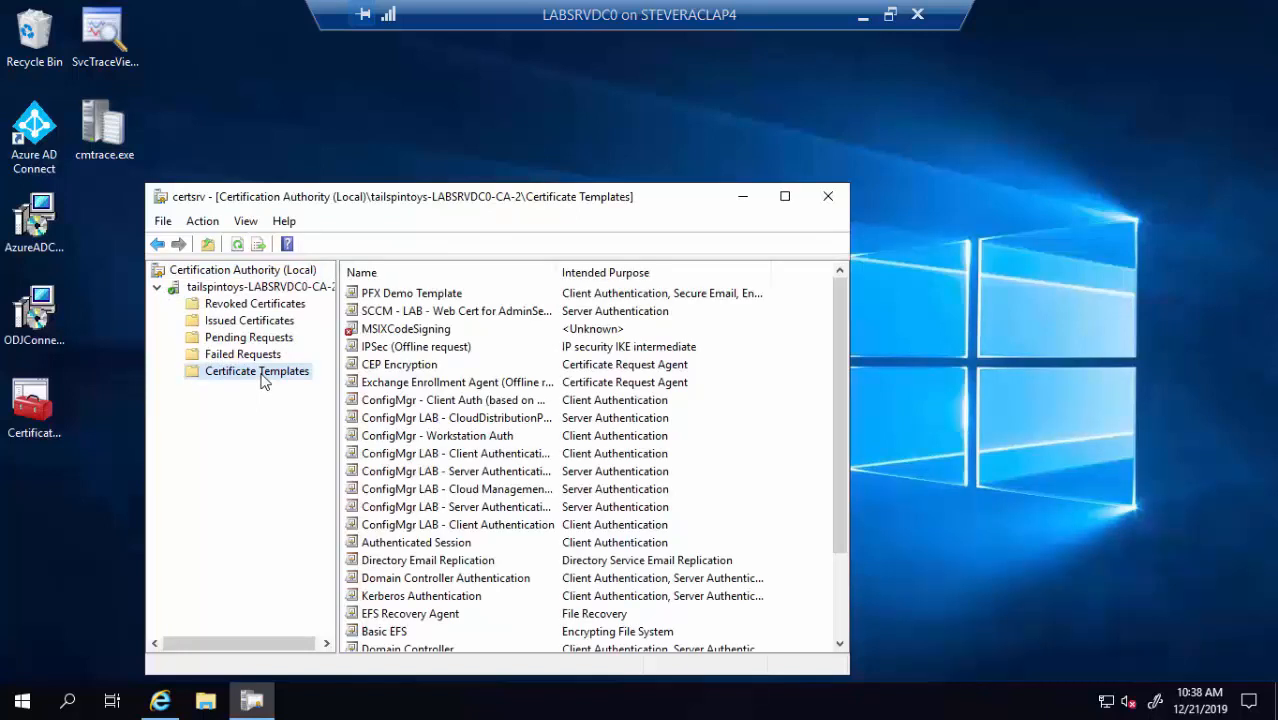
left_click(398, 303)
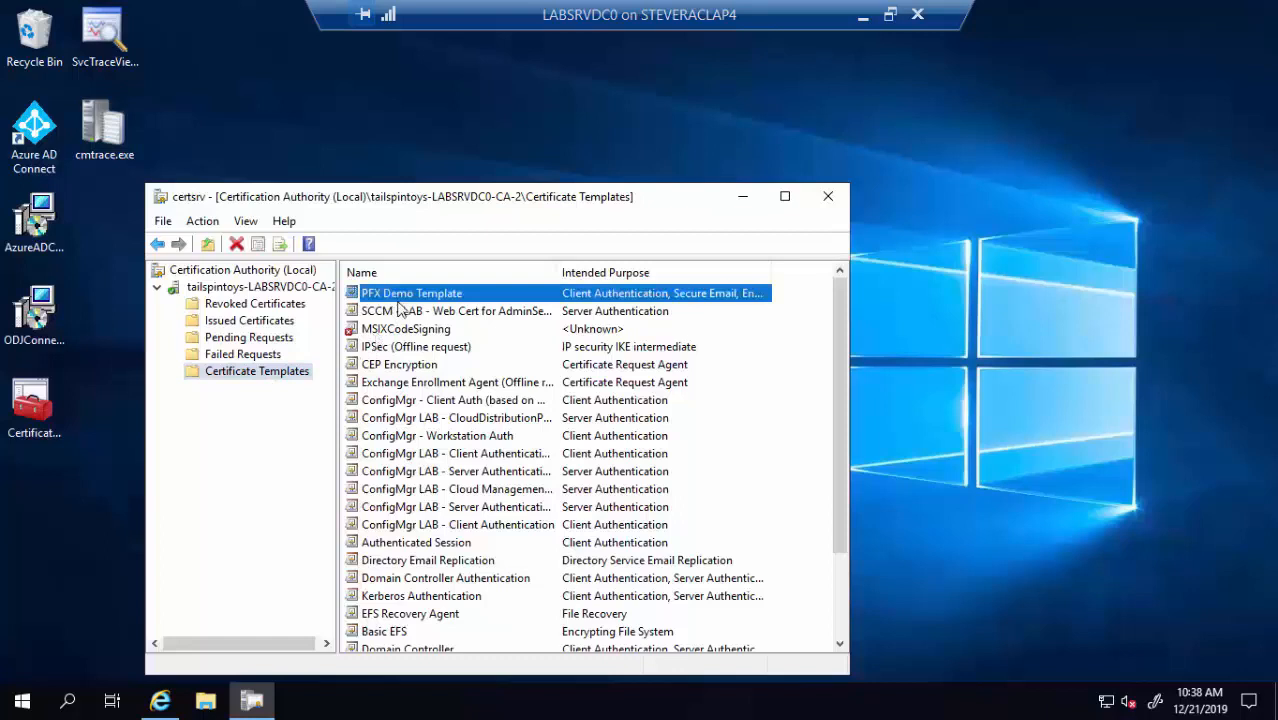
right_click(398, 303)
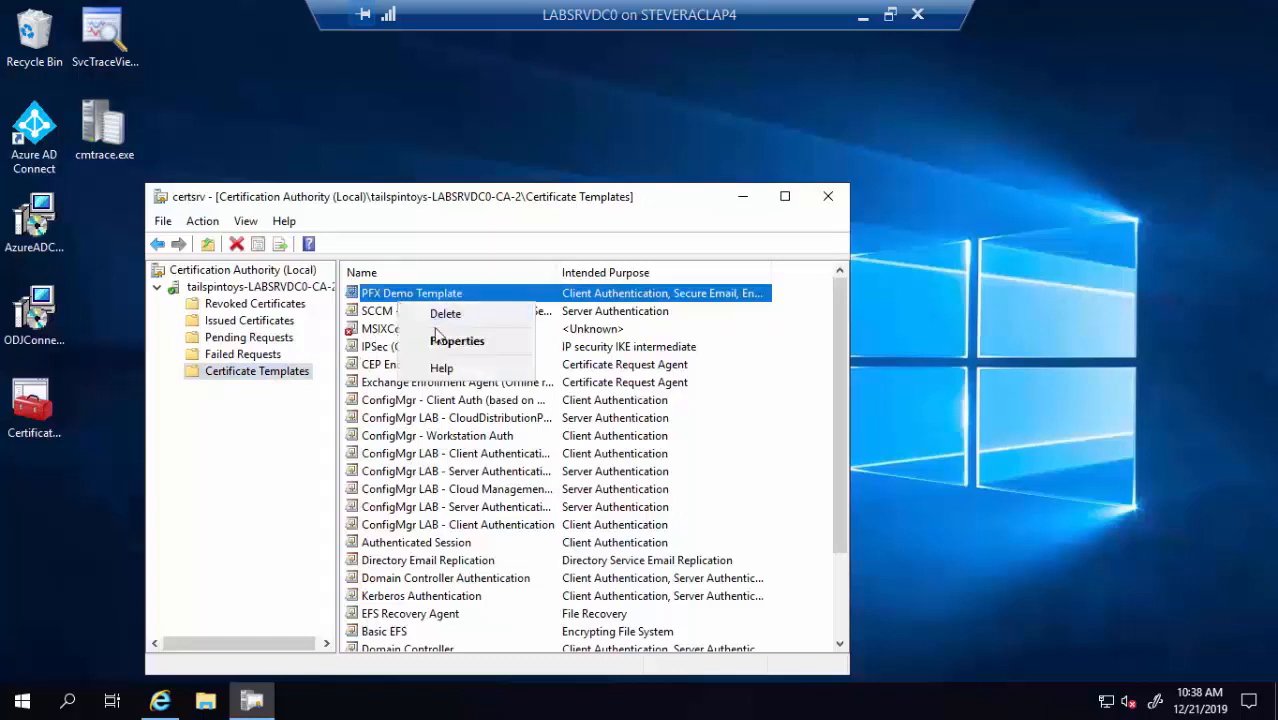
left_click(440, 318)
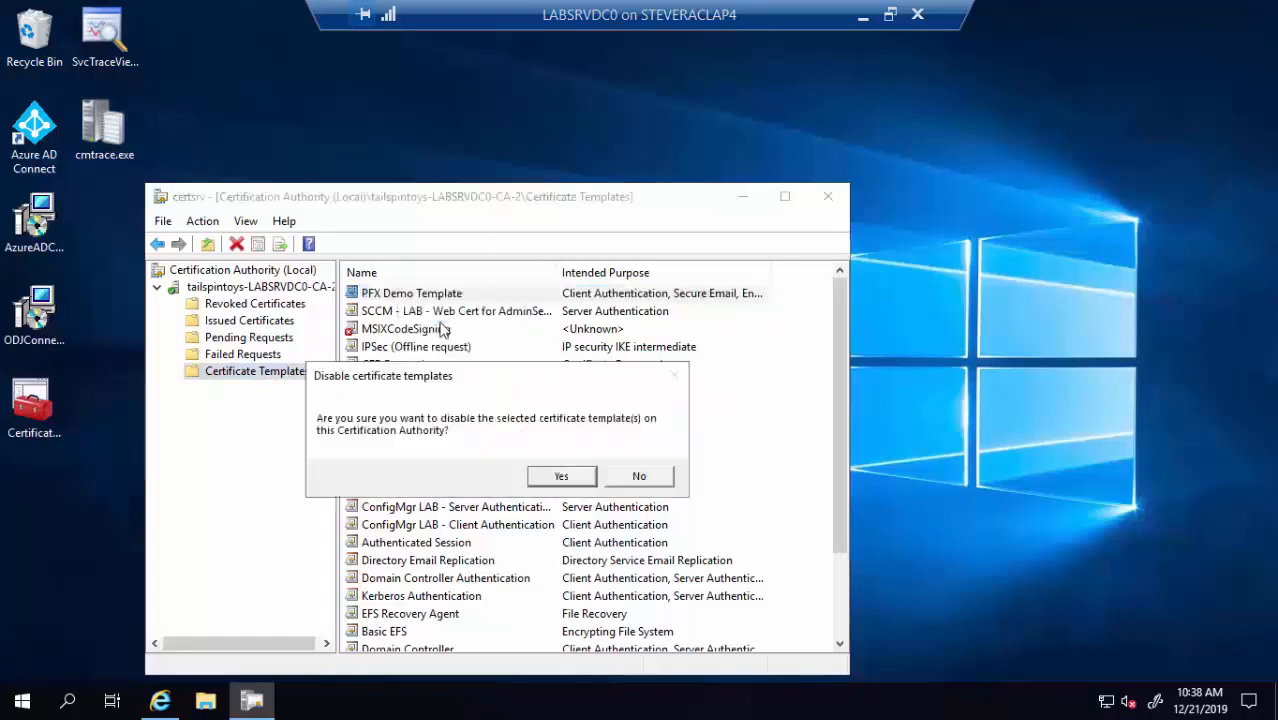
left_click(553, 478)
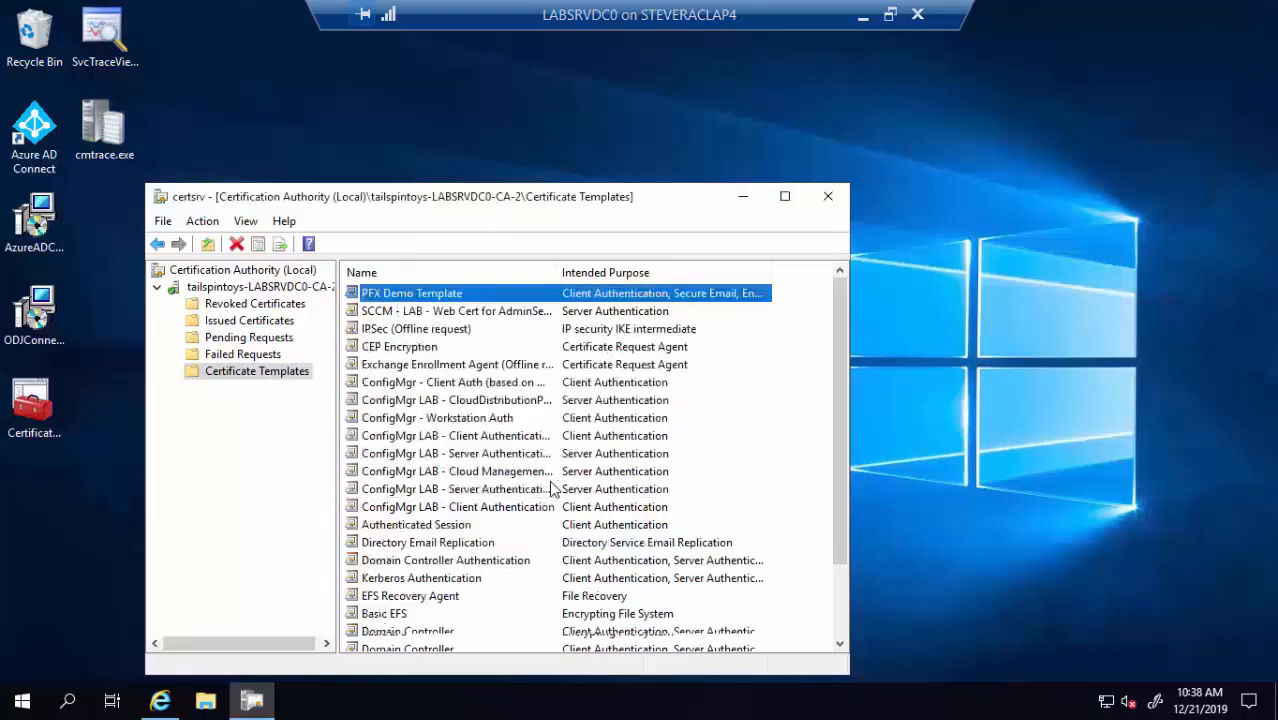
Open the Certificate Templates Console and permanently delete PFX Demo Template, leaving 42 templates
right_click(281, 377)
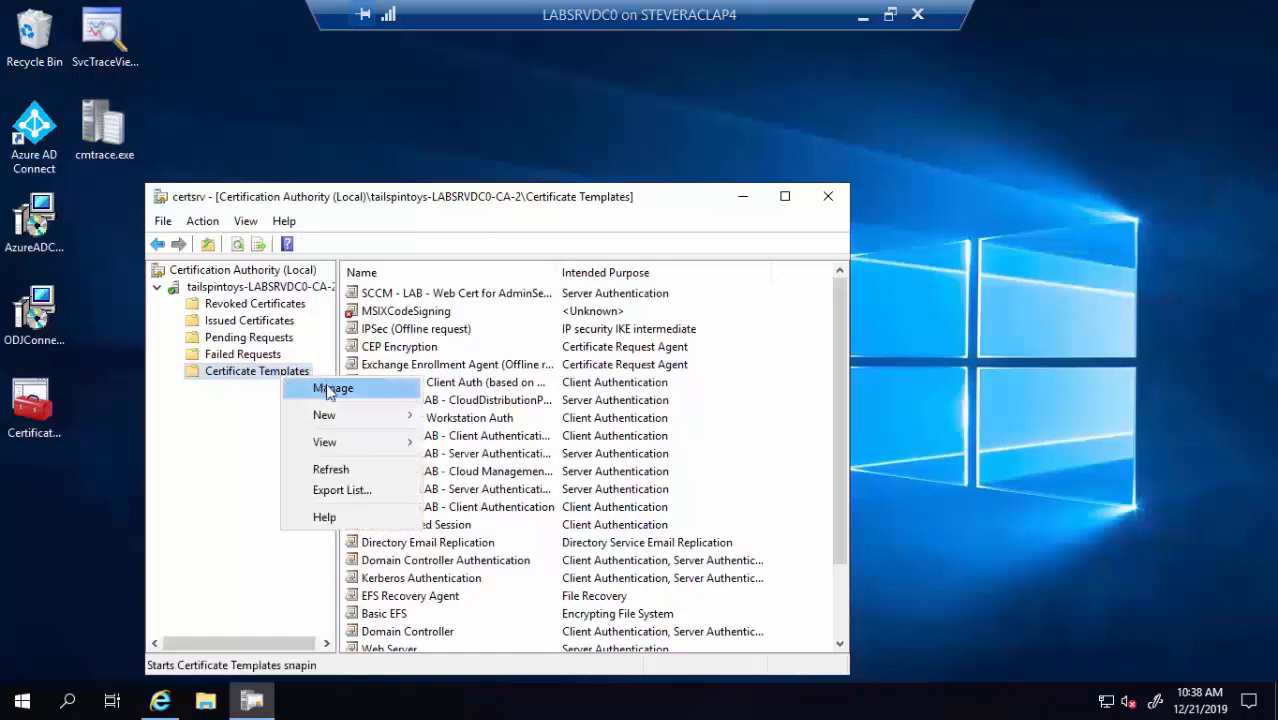
left_click(329, 390)
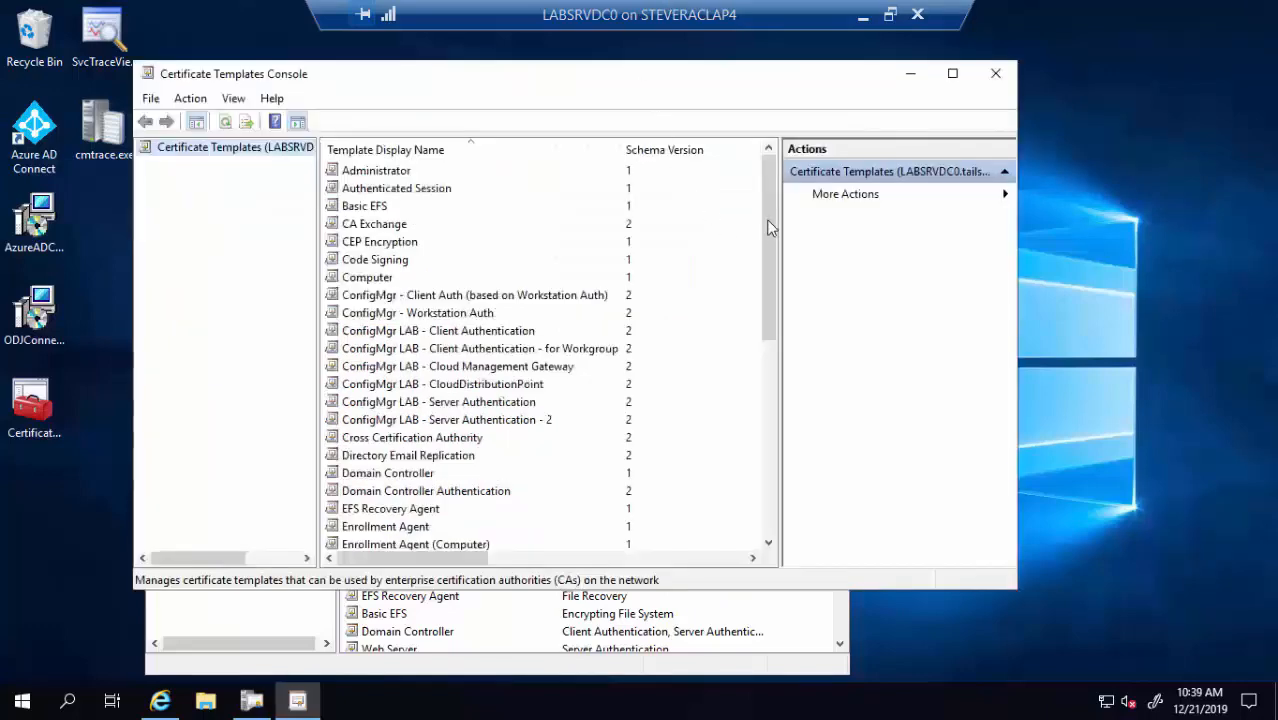
left_click_drag(768, 274, 766, 354)
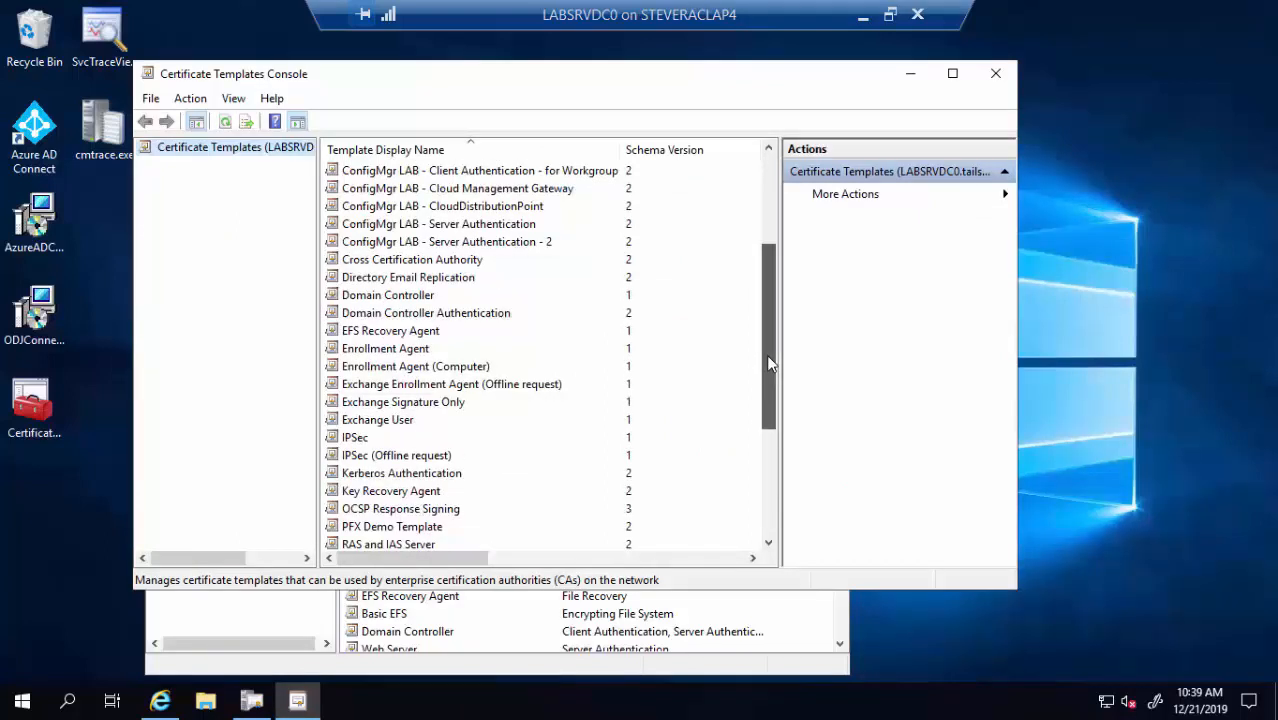
left_click(421, 530)
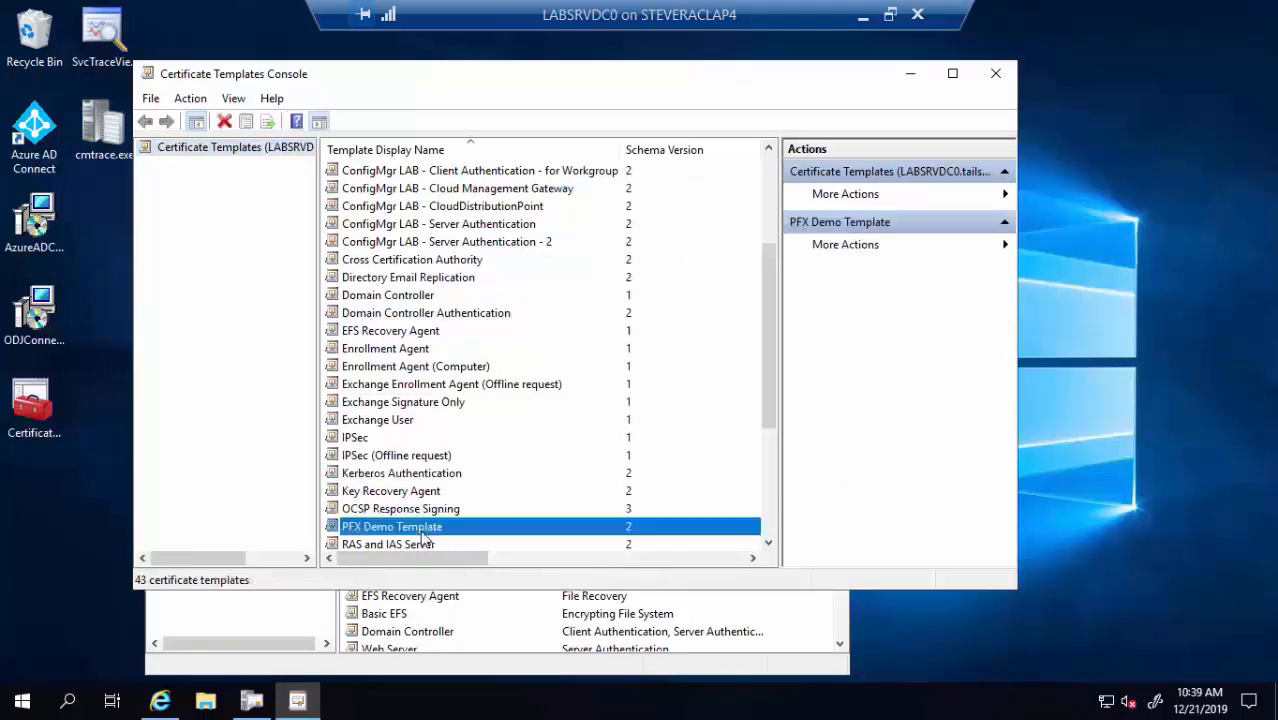
key("Delete")
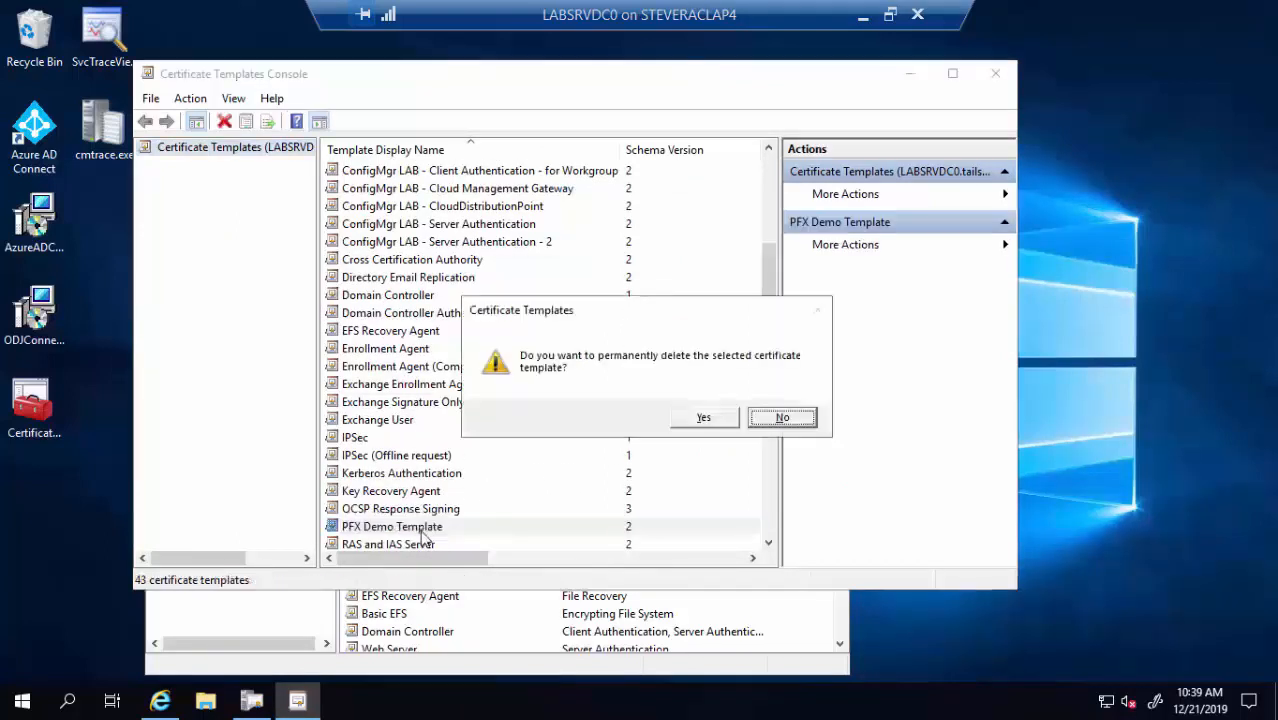
left_click(703, 419)
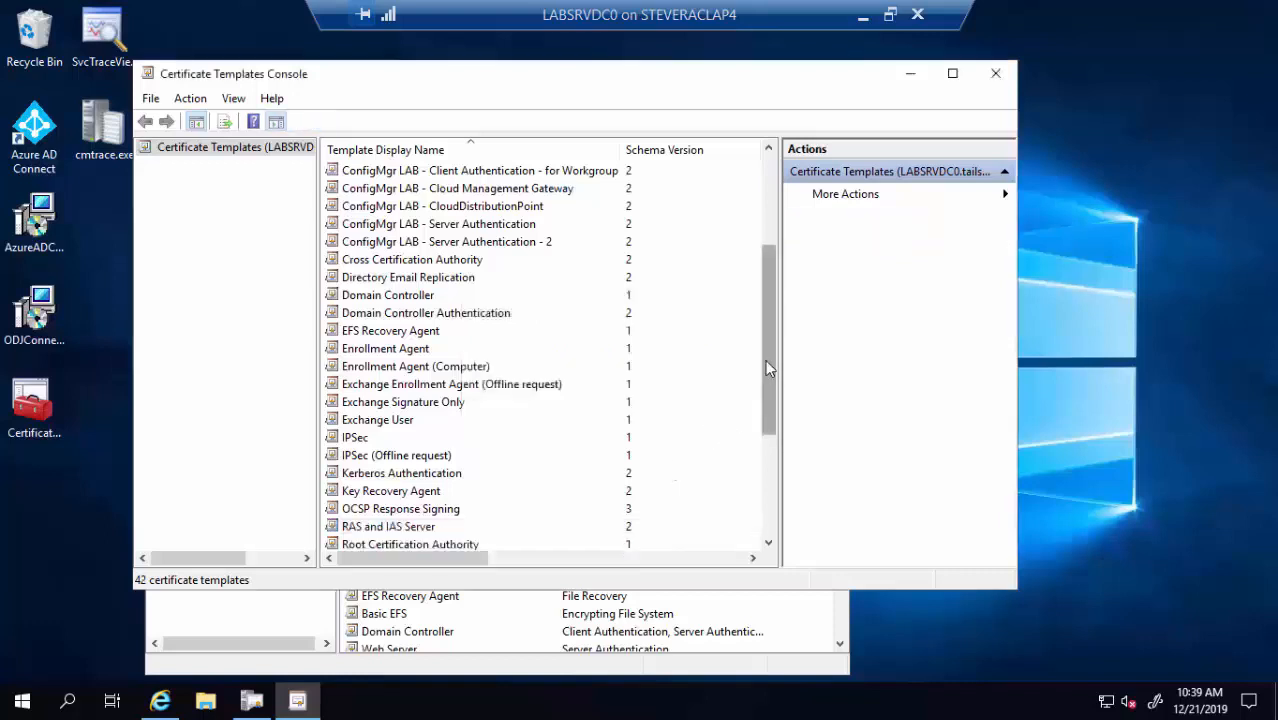
left_click_drag(765, 359, 765, 478)
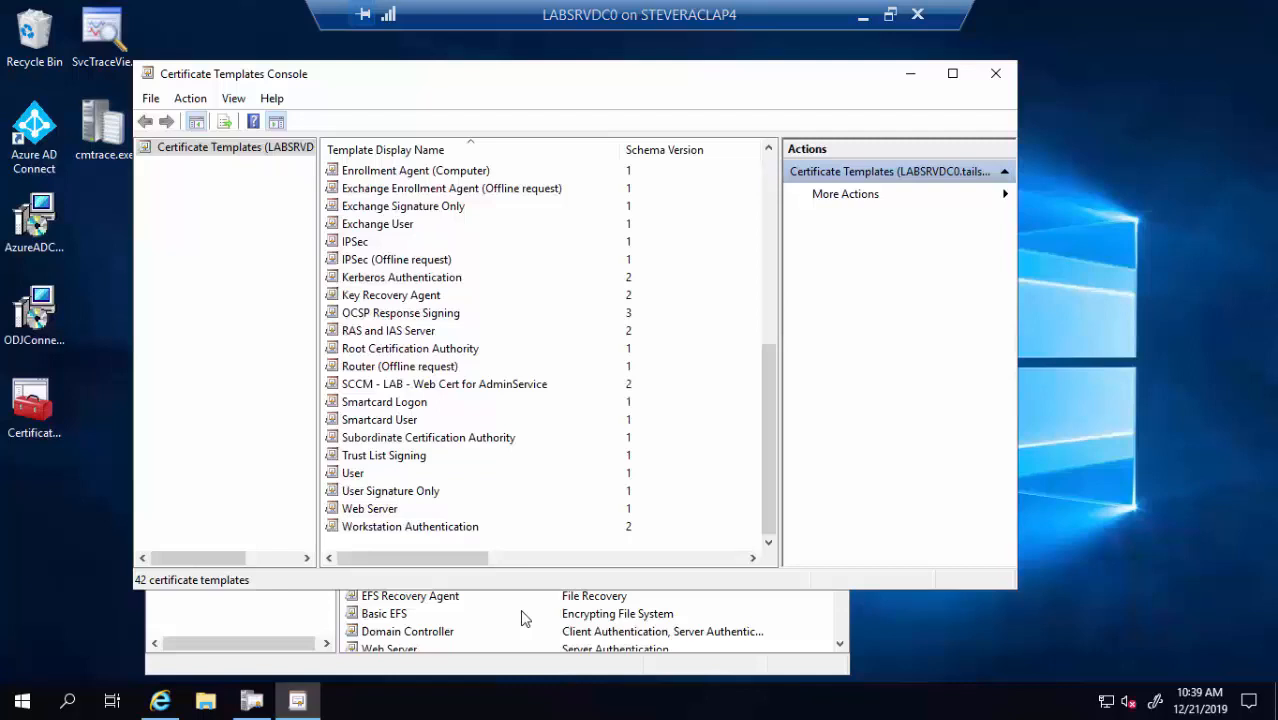
Duplicate the User template as 'PFX Demo Cert Template' with template name PFXDemoCertTemplate
right_click(366, 476)
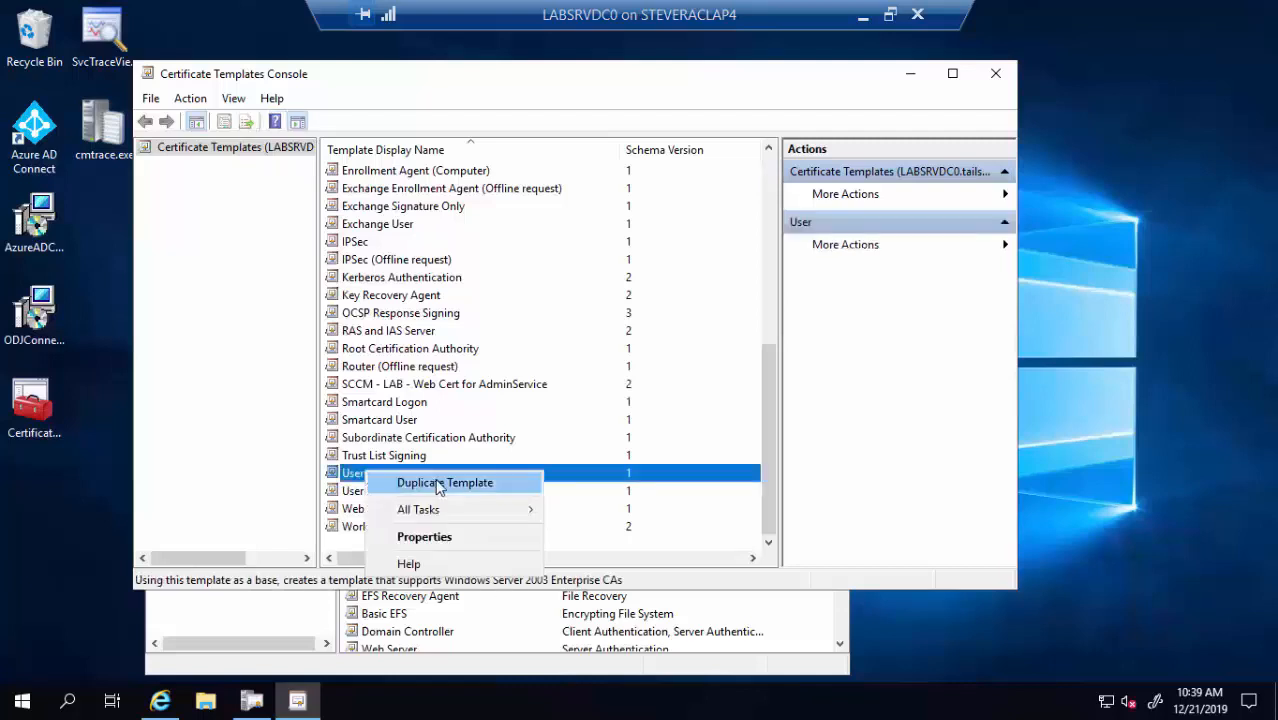
left_click(438, 485)
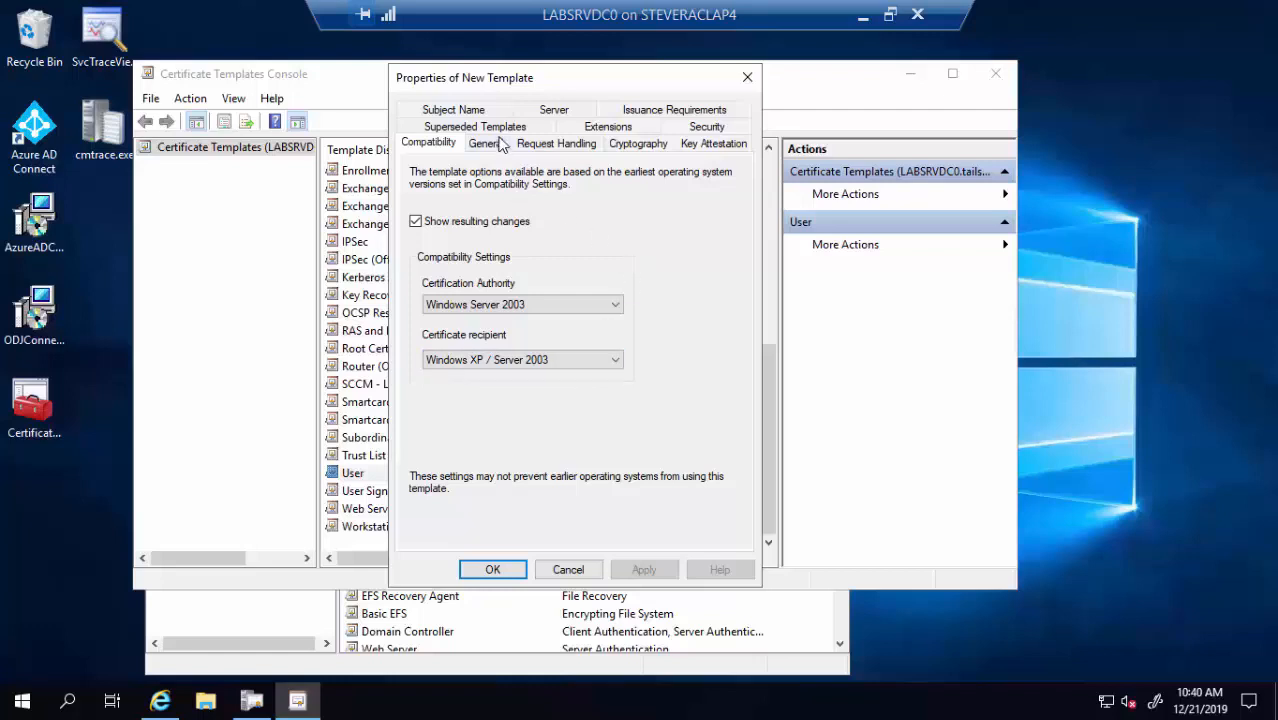
left_click(500, 145)
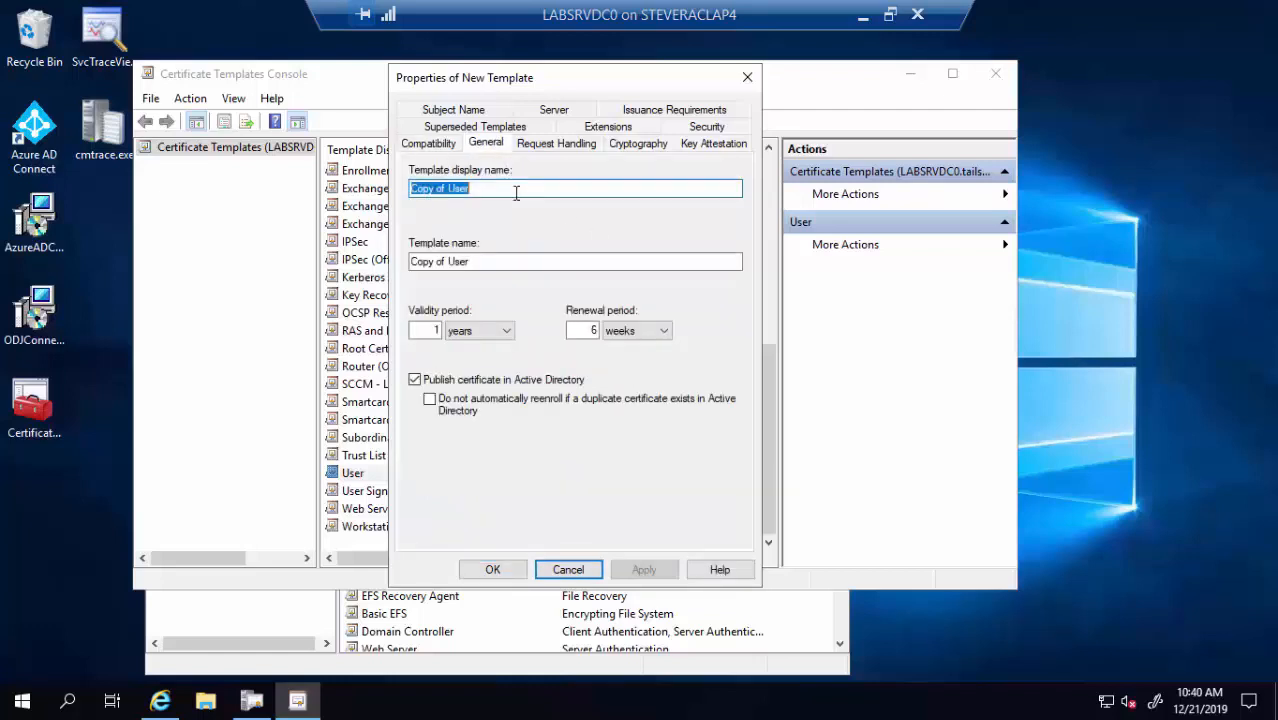
type("PFX Demo ")
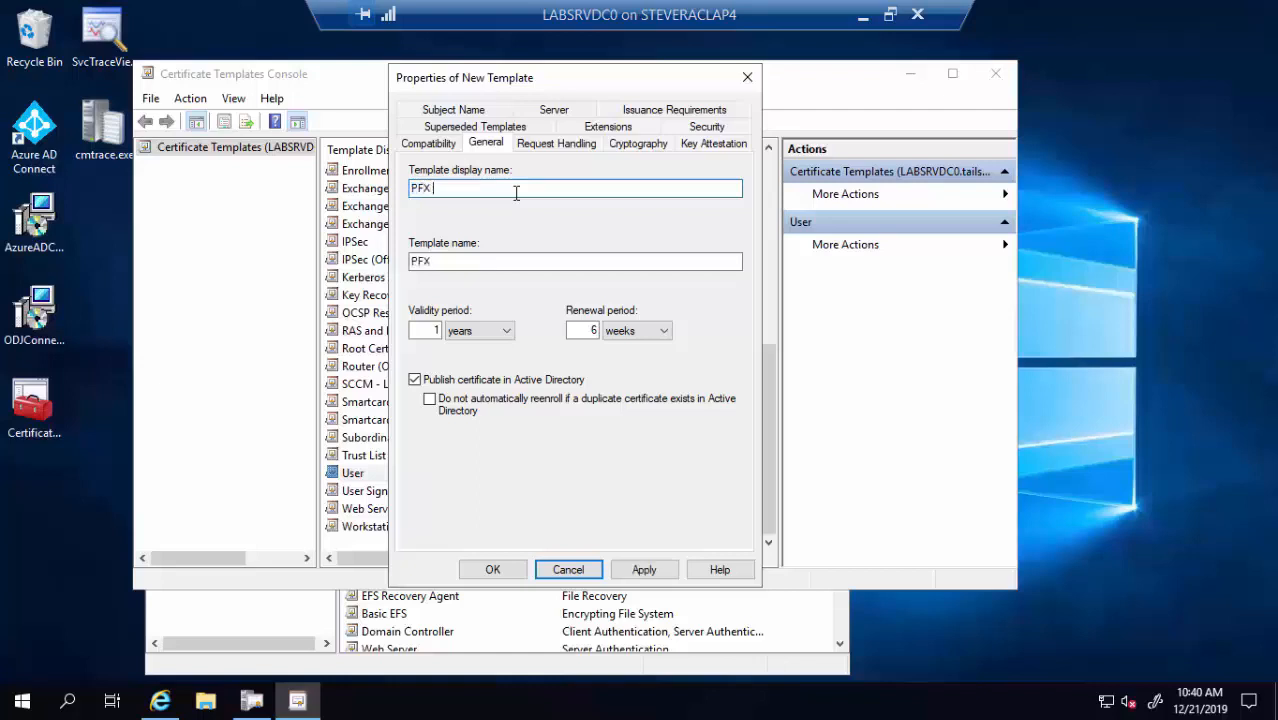
type("Cert Template")
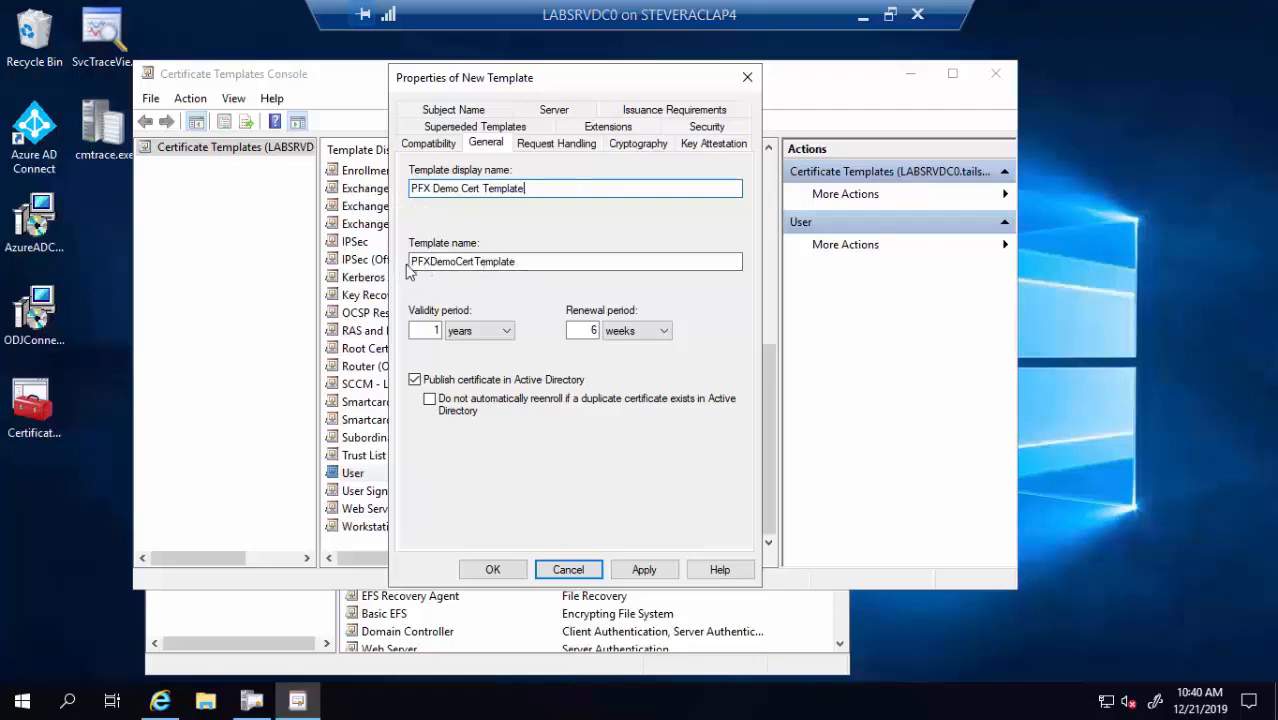
left_click(533, 264)
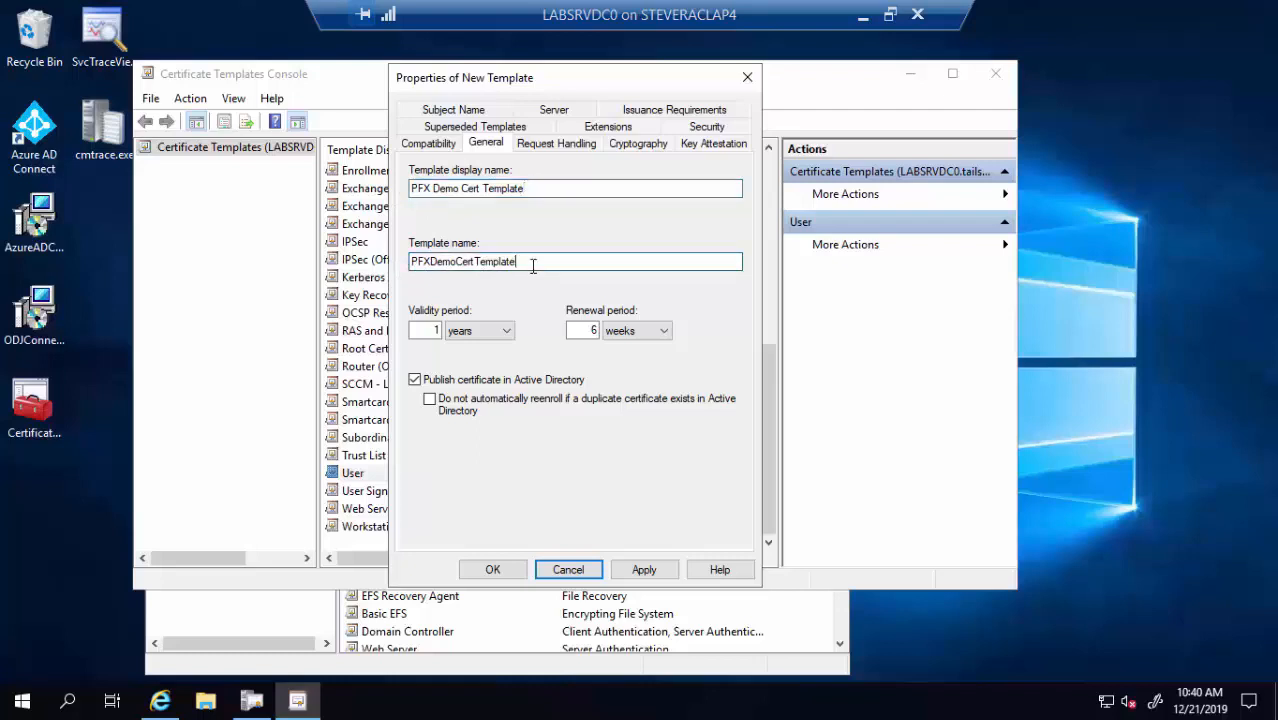
key("BackSpace")
type("e")
Review the template's Request Handling options and Cryptography minimum key size
left_click(521, 146)
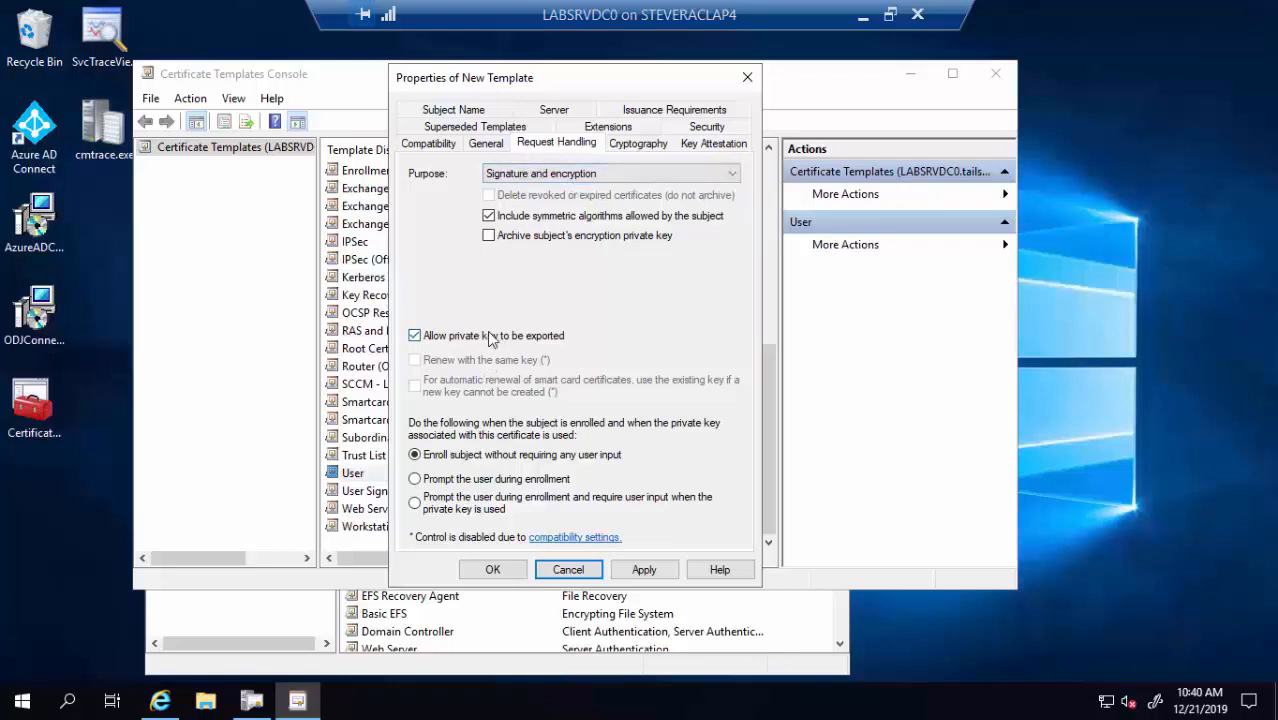
left_click(641, 149)
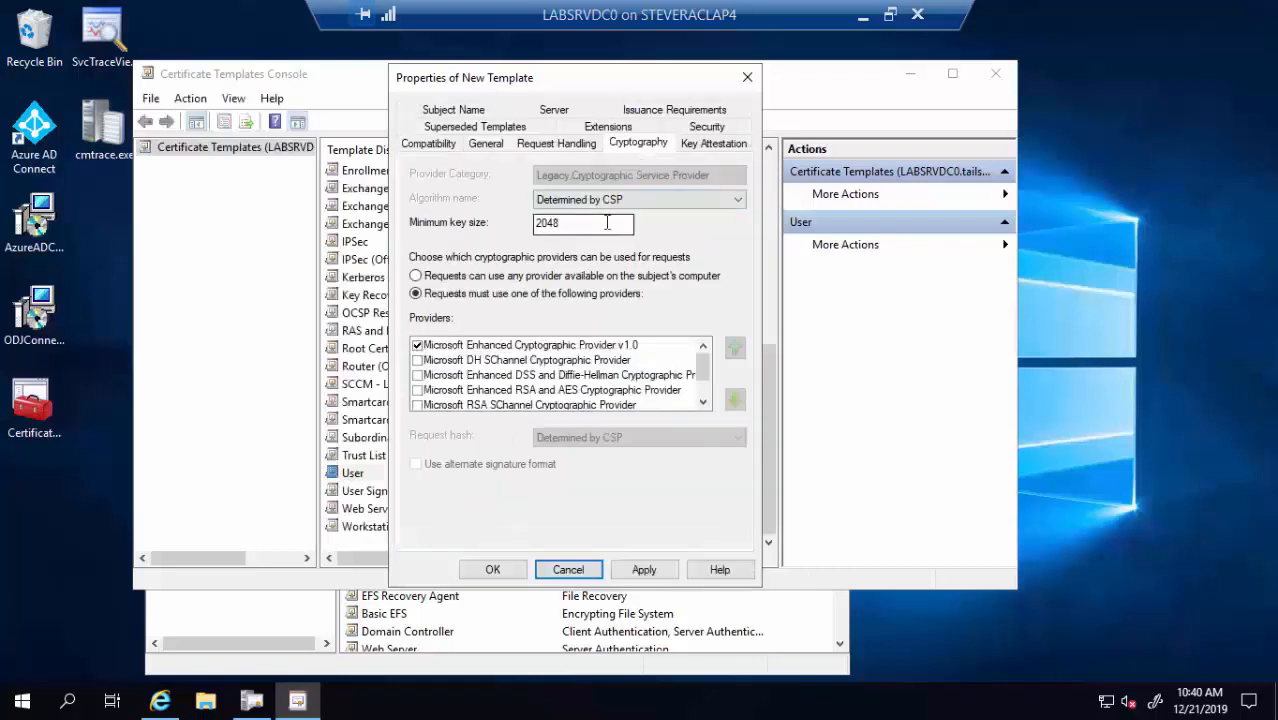
left_click_drag(588, 224, 506, 224)
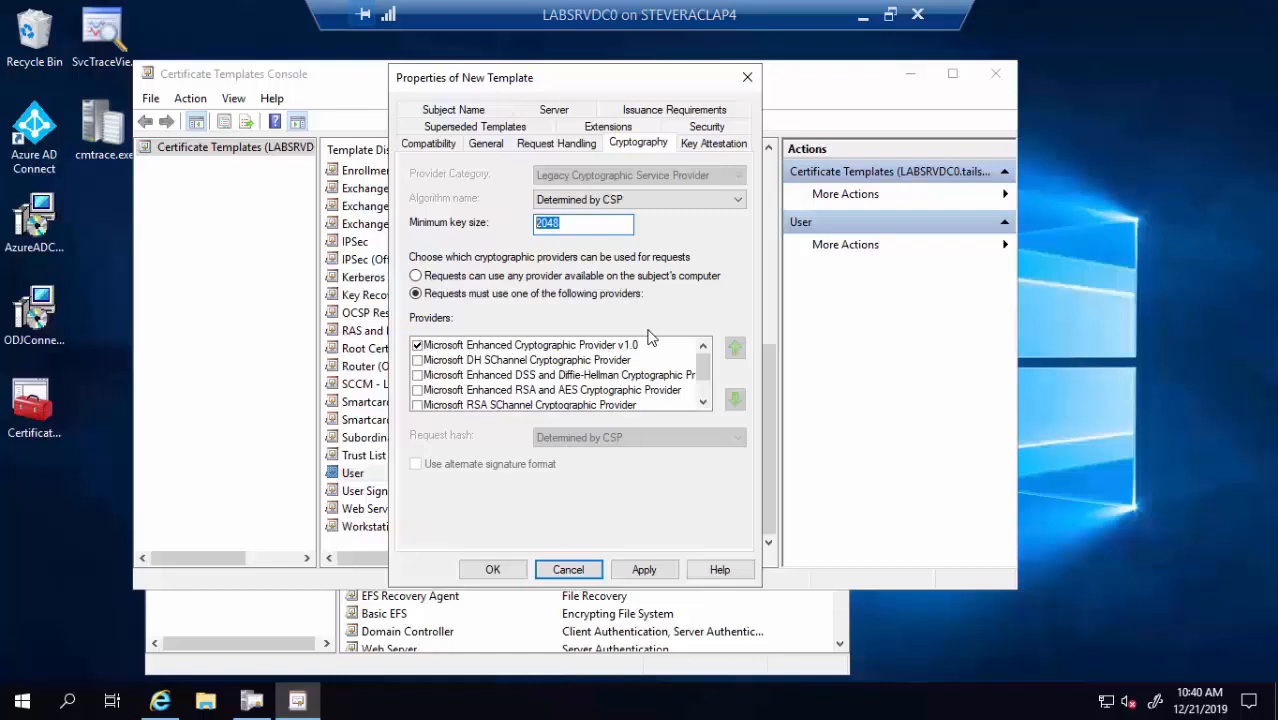
Set the subject name to 'Supply in the request' and accept the security warning
left_click(476, 111)
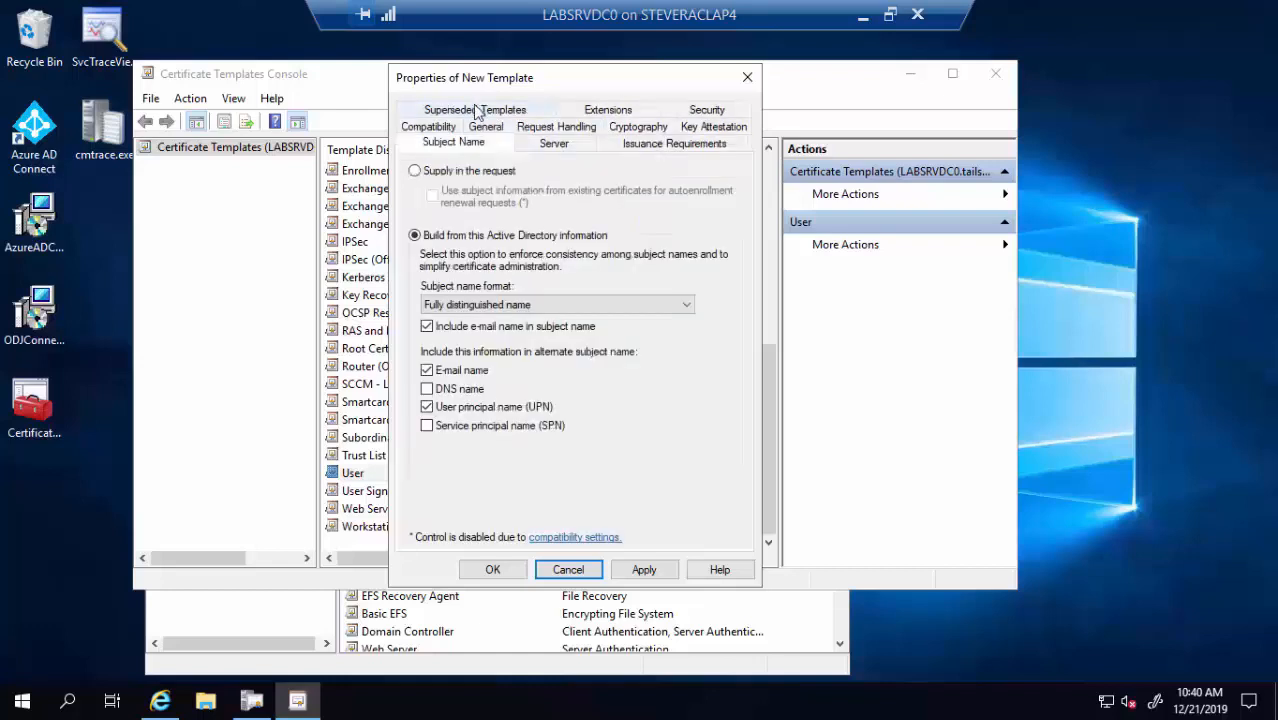
left_click(487, 171)
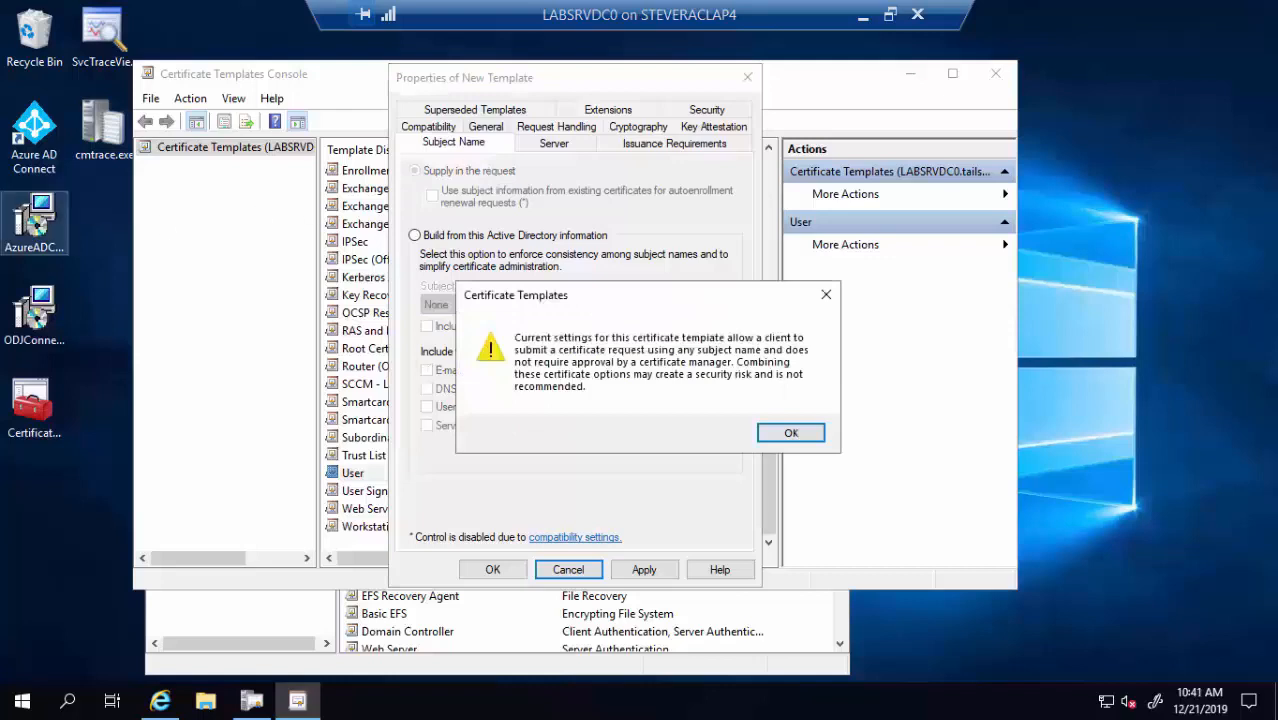
left_click(788, 434)
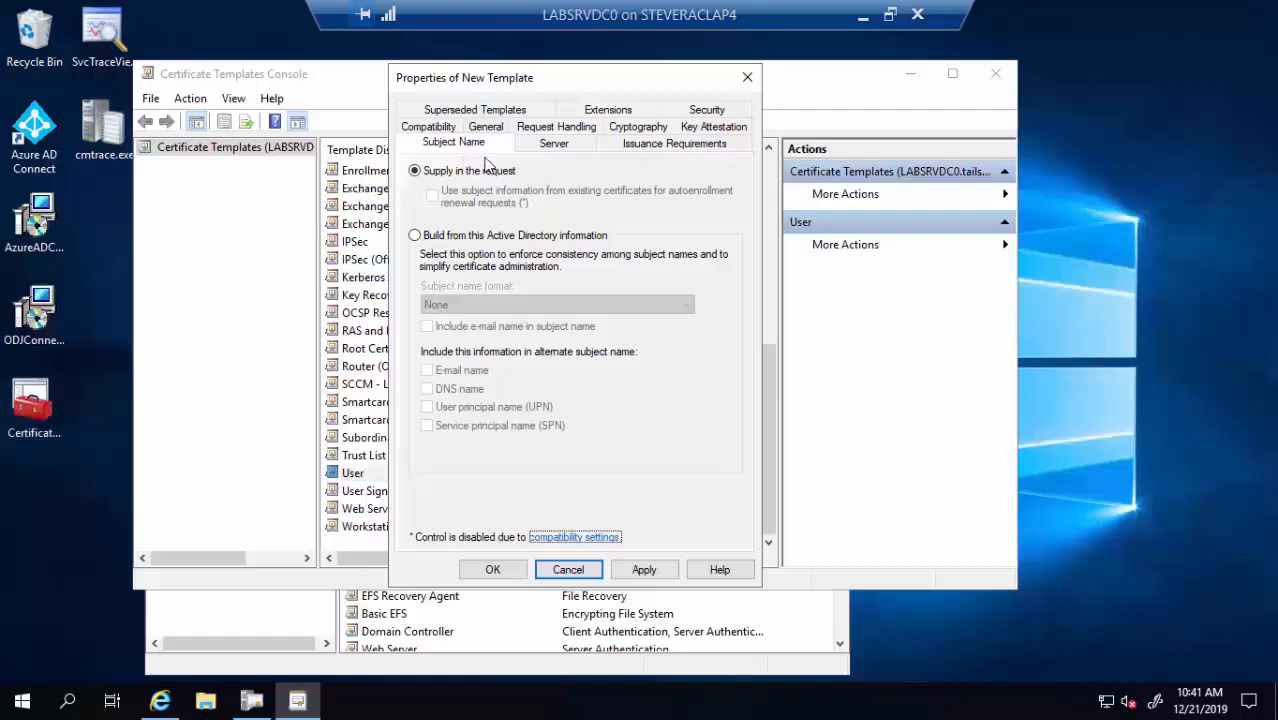
Inspect the Key Usage extension without changes, then view the template's Security permissions
left_click(603, 110)
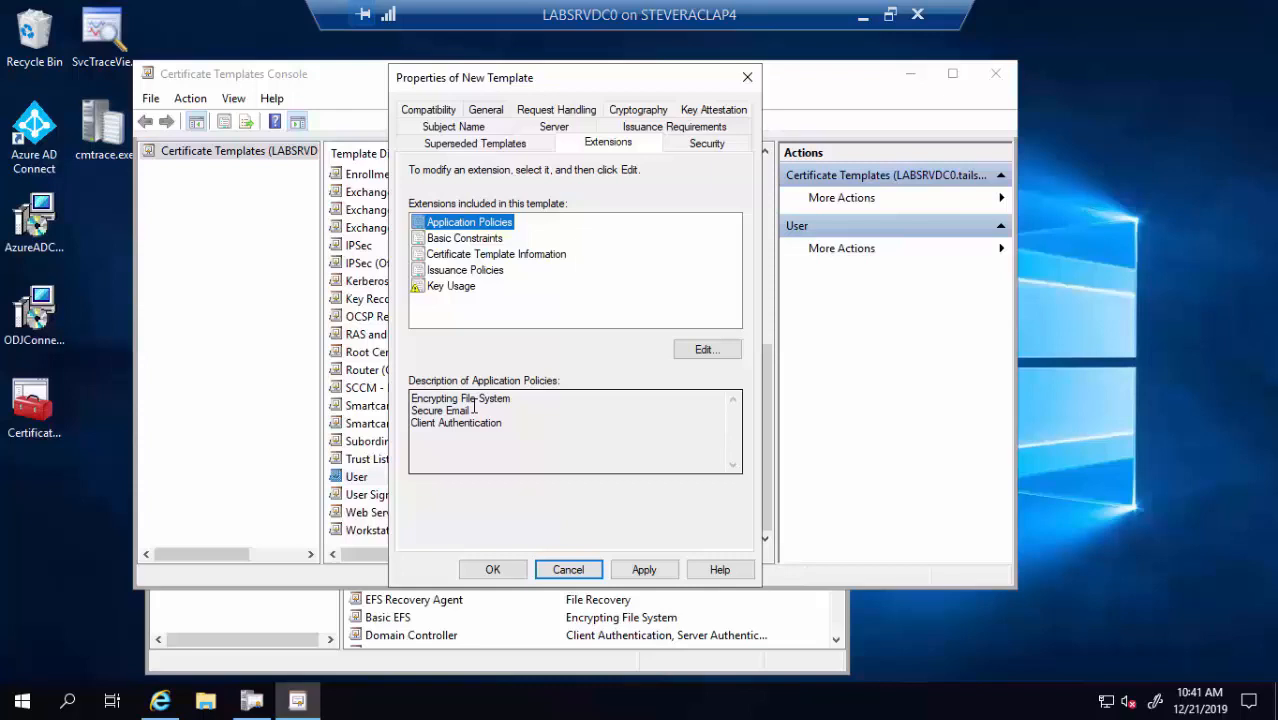
left_click(442, 290)
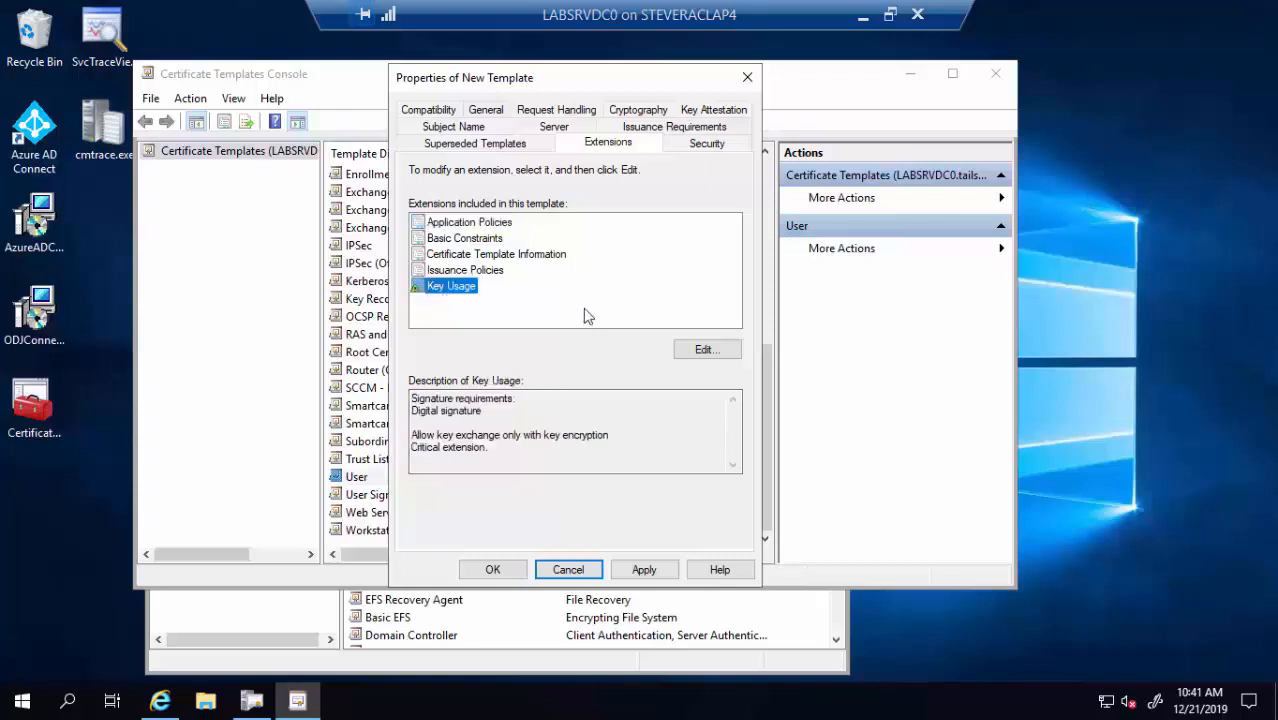
left_click(697, 350)
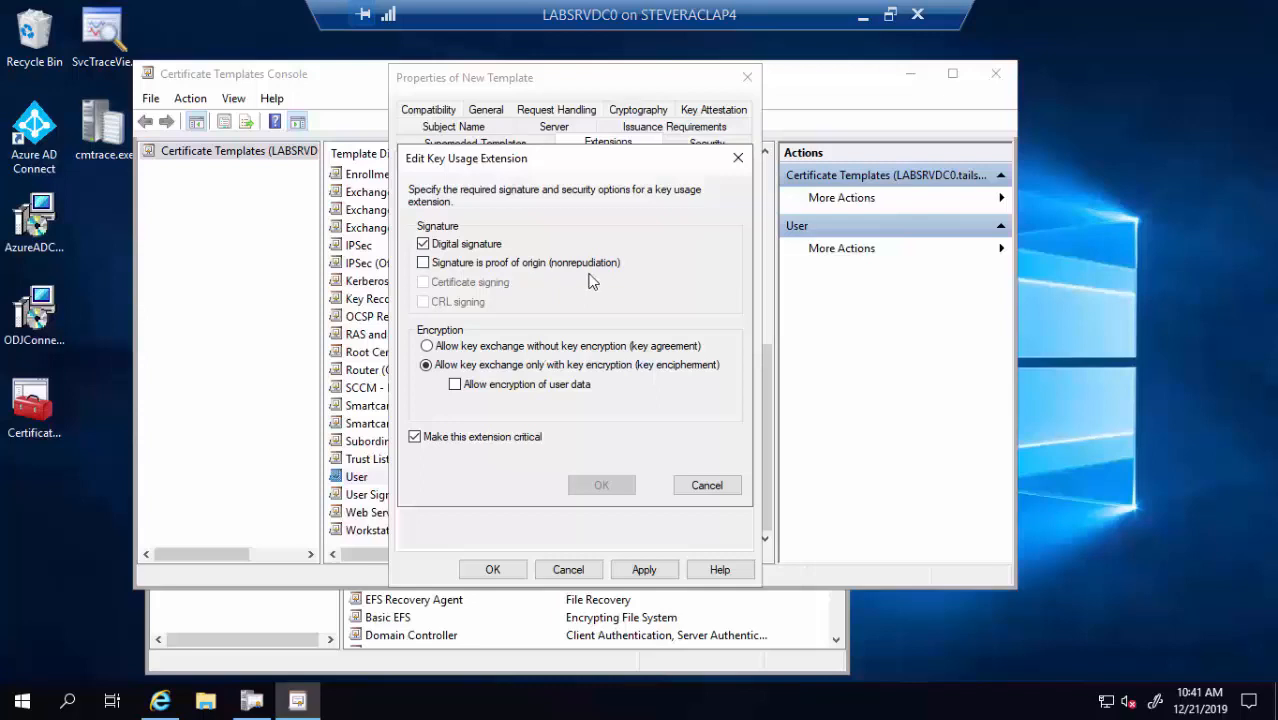
left_click(706, 484)
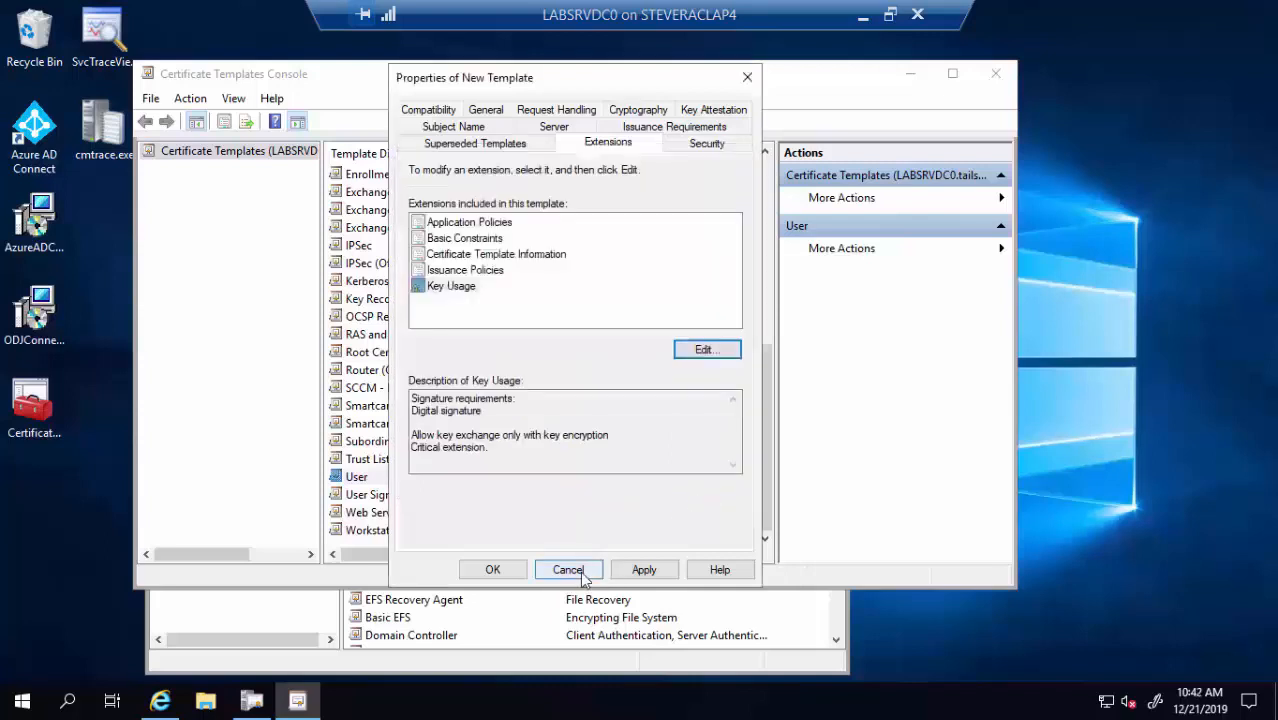
left_click(704, 145)
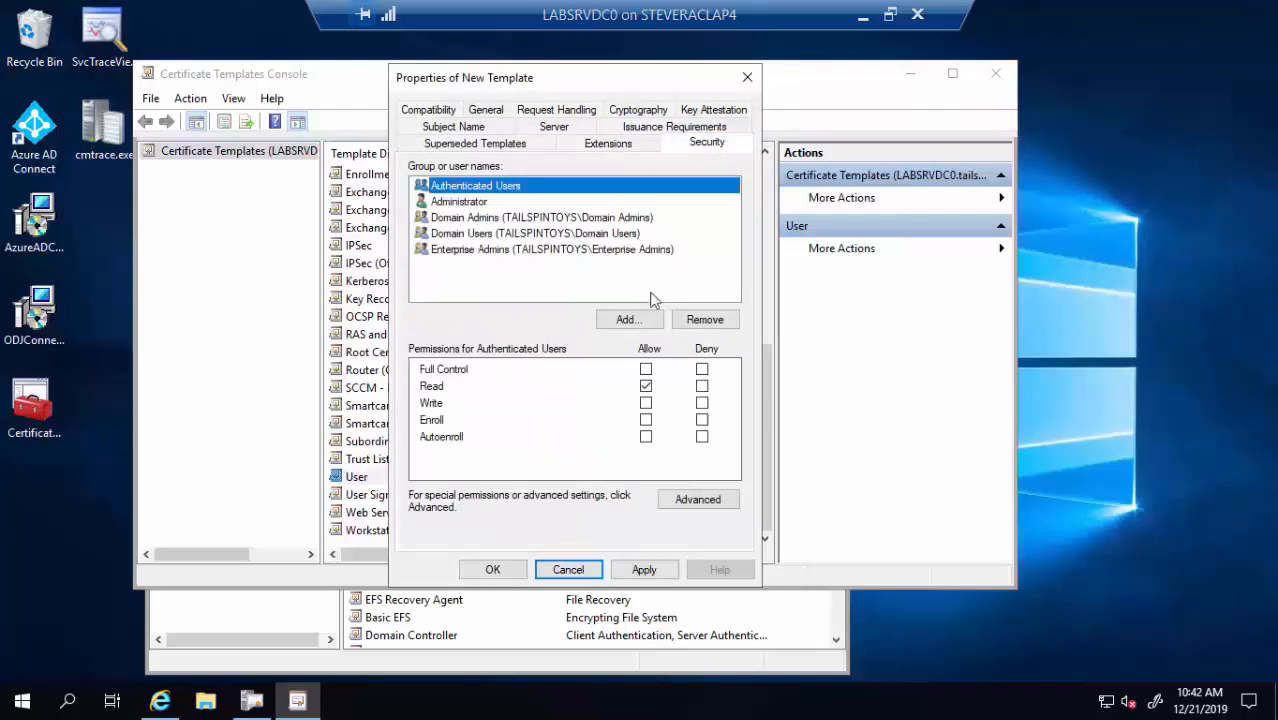
Add SYSTEM to the template's permissions with Full Control allowed
left_click(638, 322)
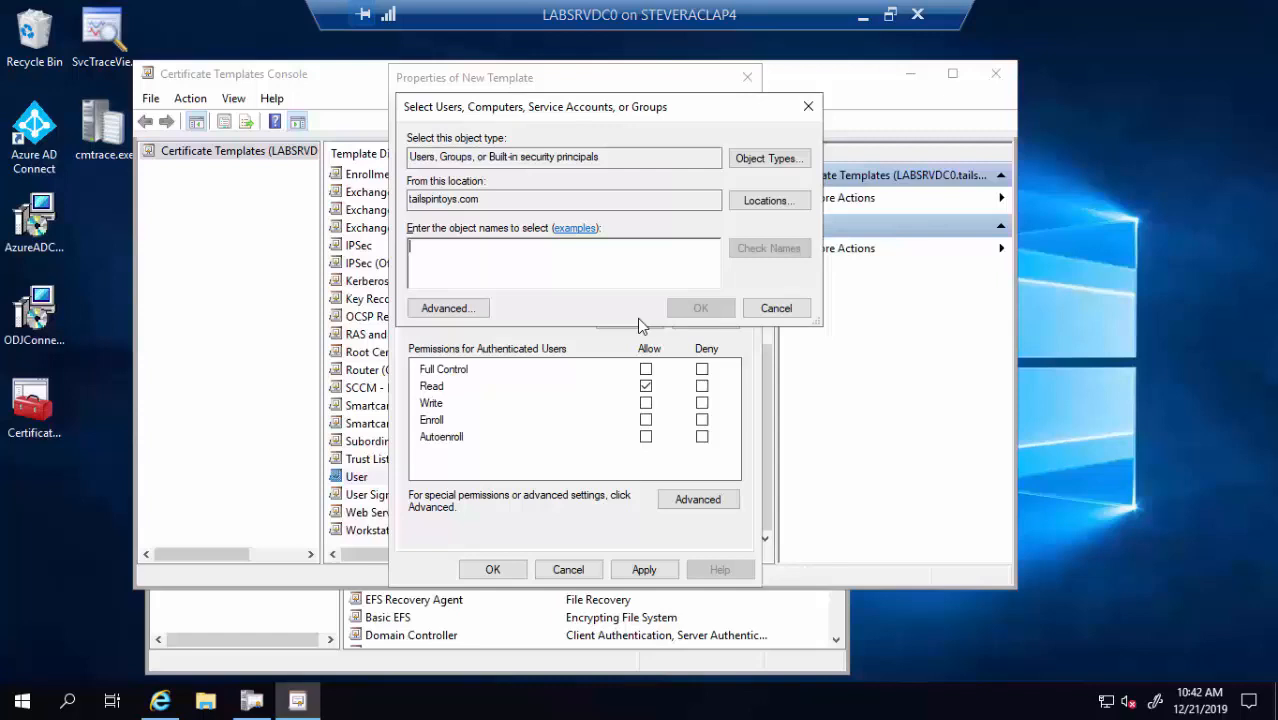
type("system")
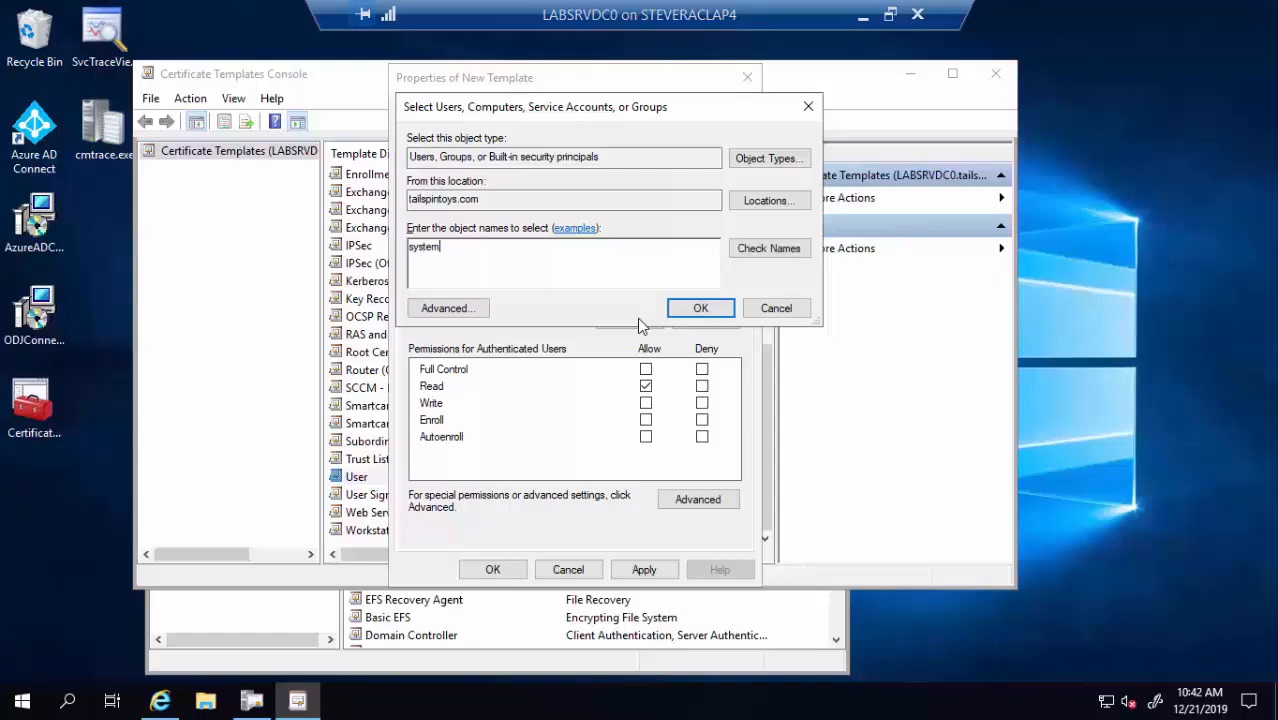
left_click(737, 255)
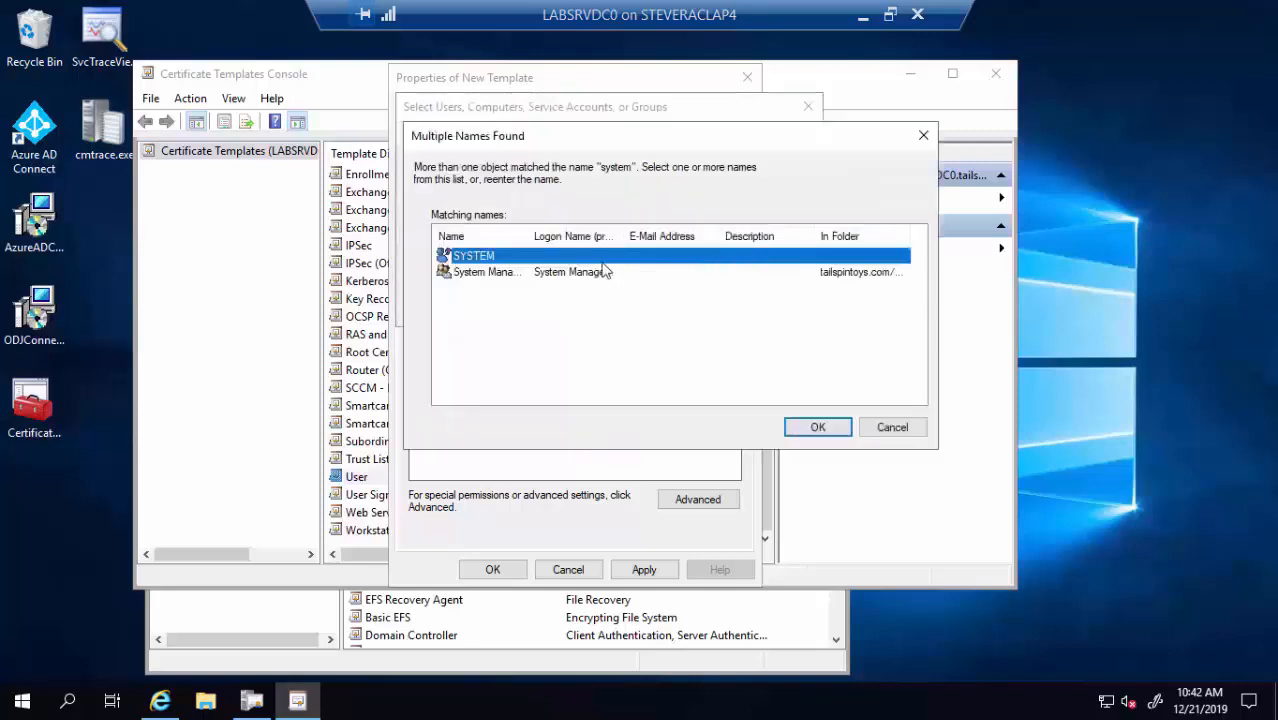
left_click(830, 433)
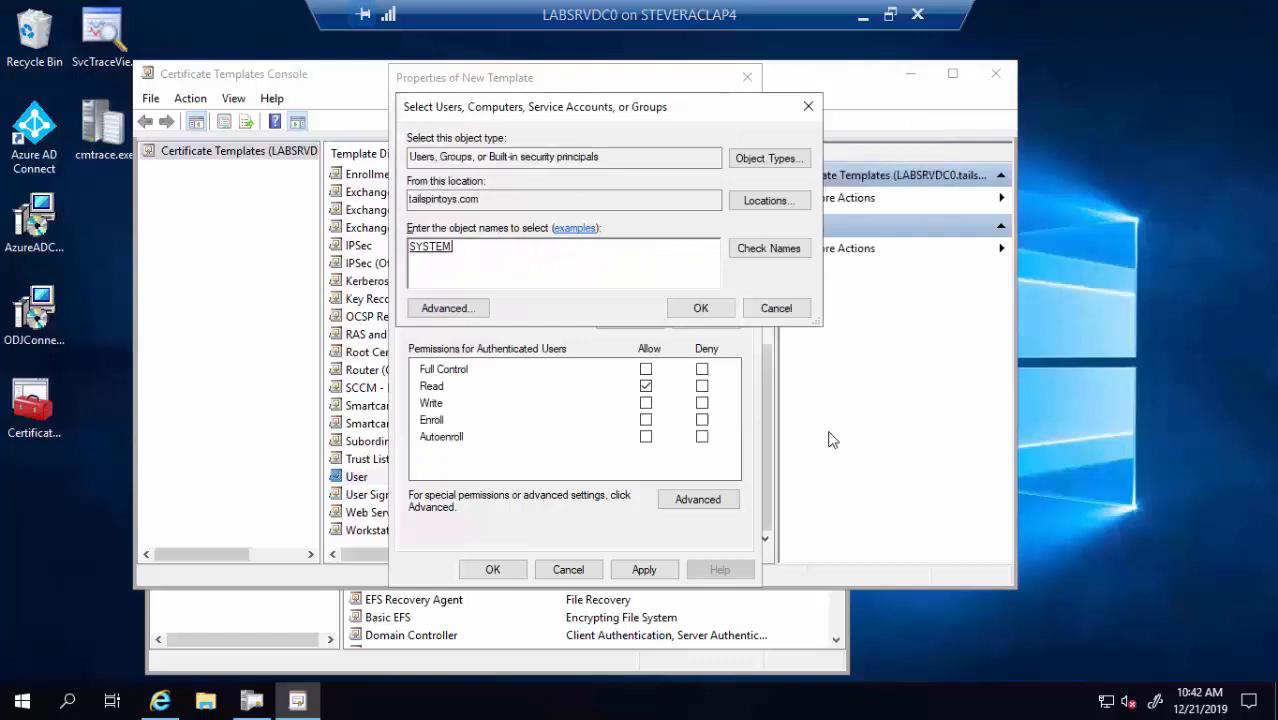
left_click(701, 308)
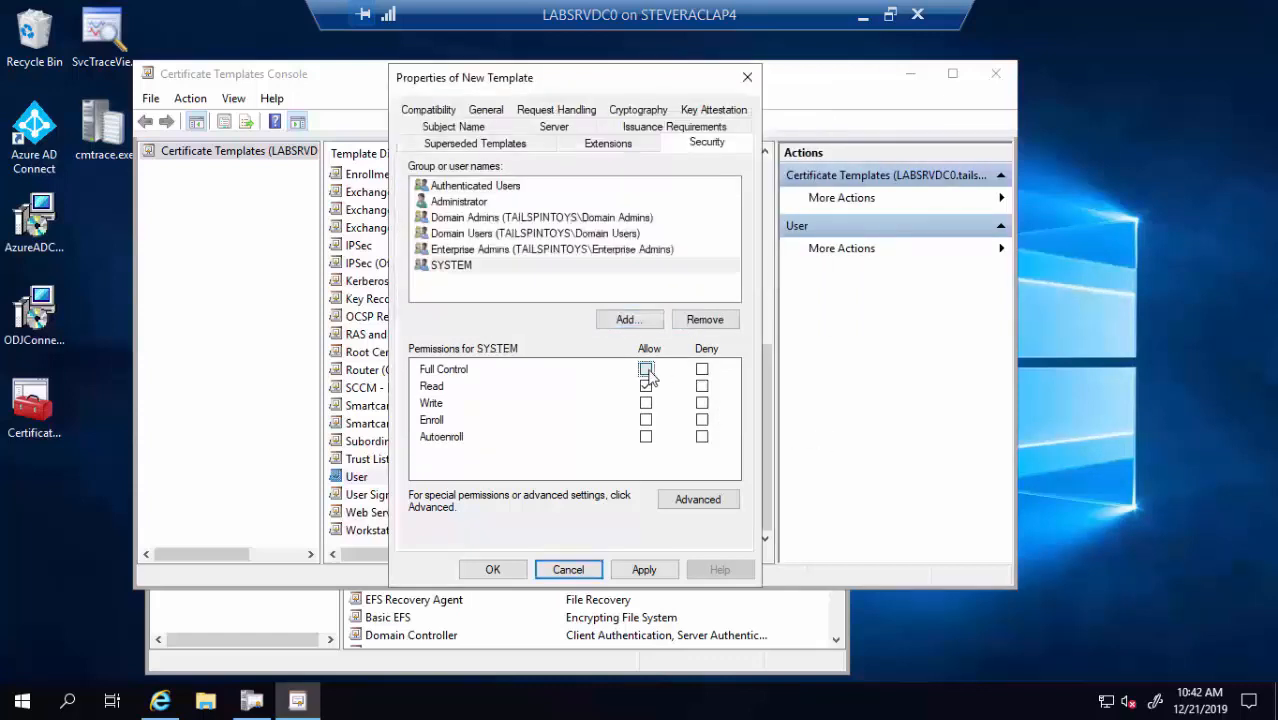
left_click(647, 370)
left_click(628, 321)
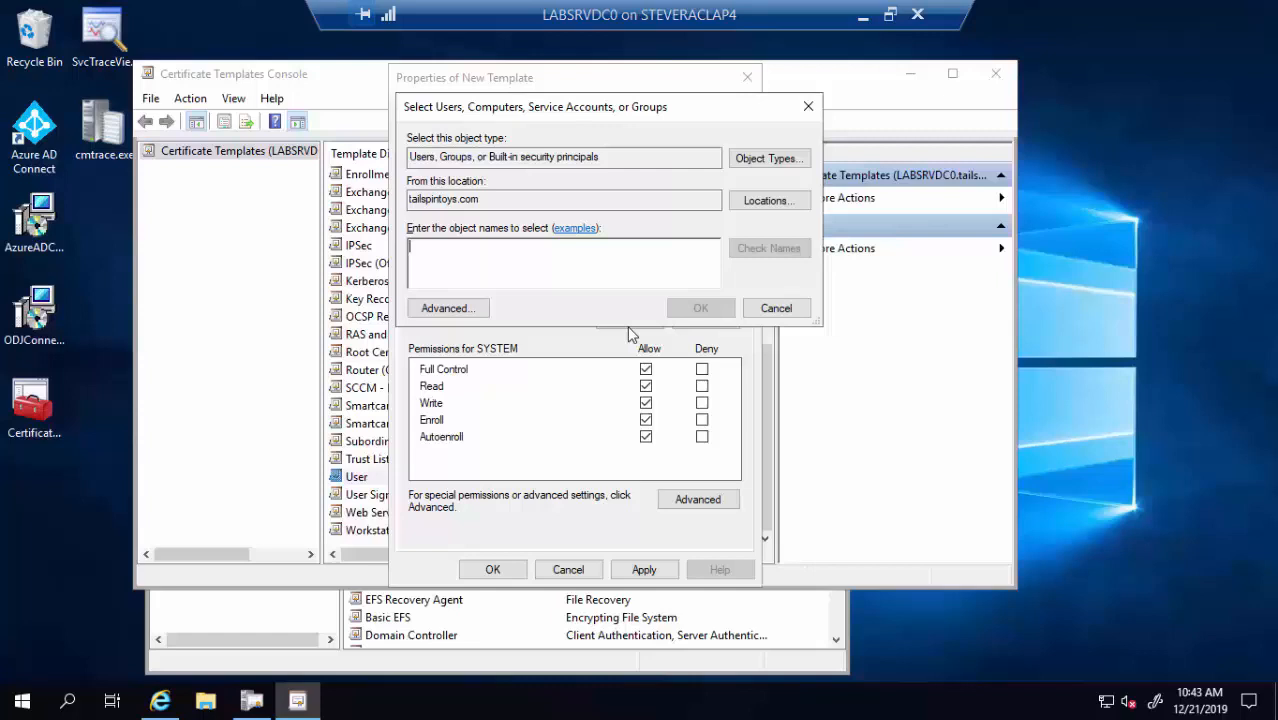
Grant the LABSRVDC0 computer Enroll permission and save PFX Demo Cert Template
left_click(761, 162)
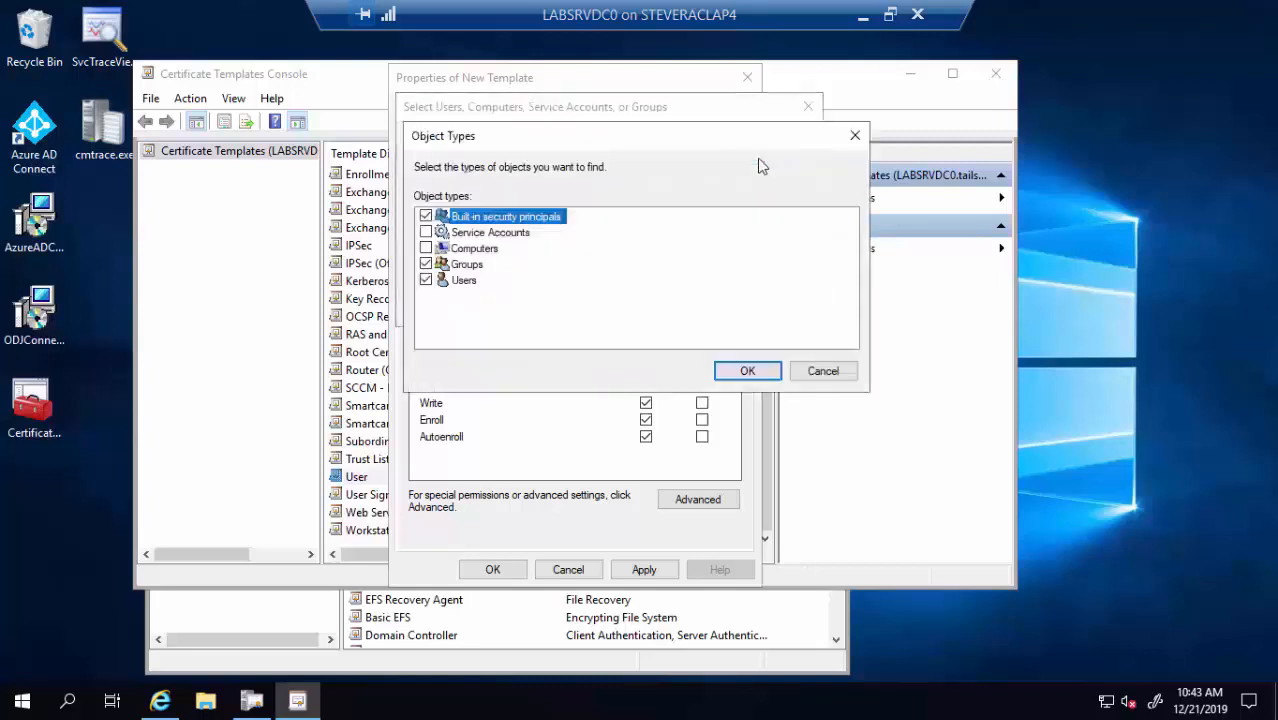
left_click(426, 248)
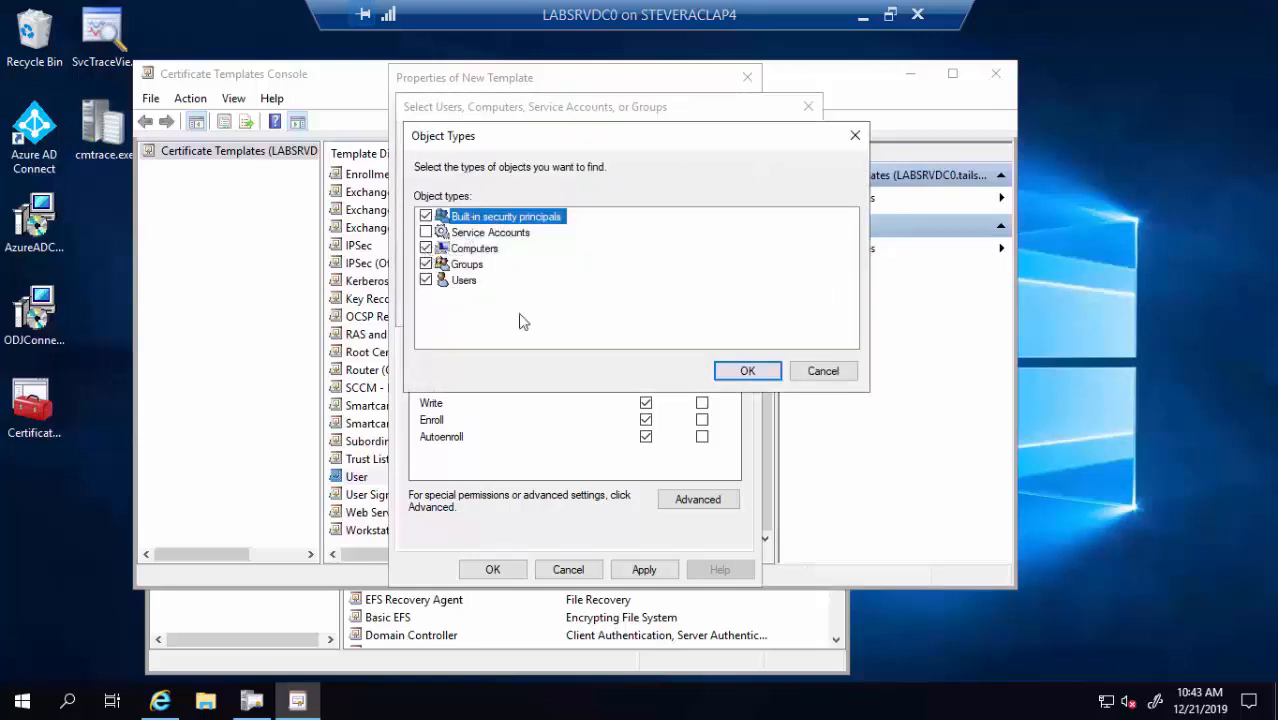
left_click(745, 371)
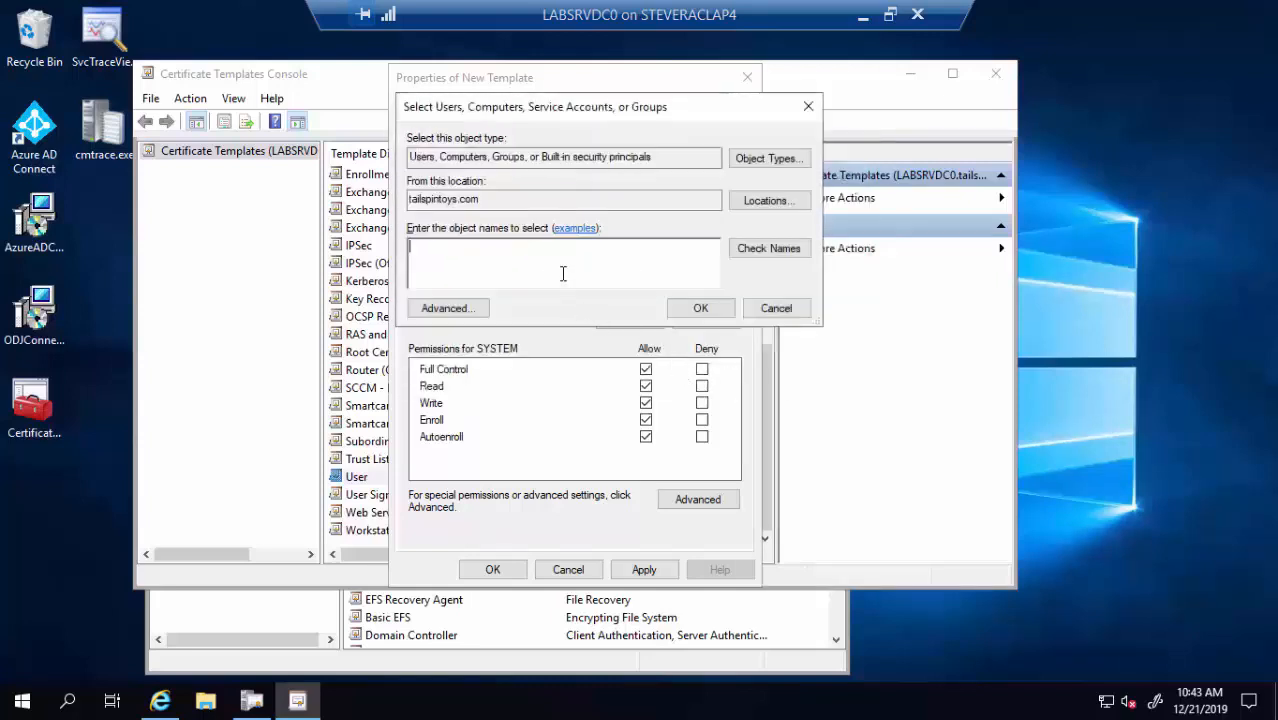
type("labsrvdc0")
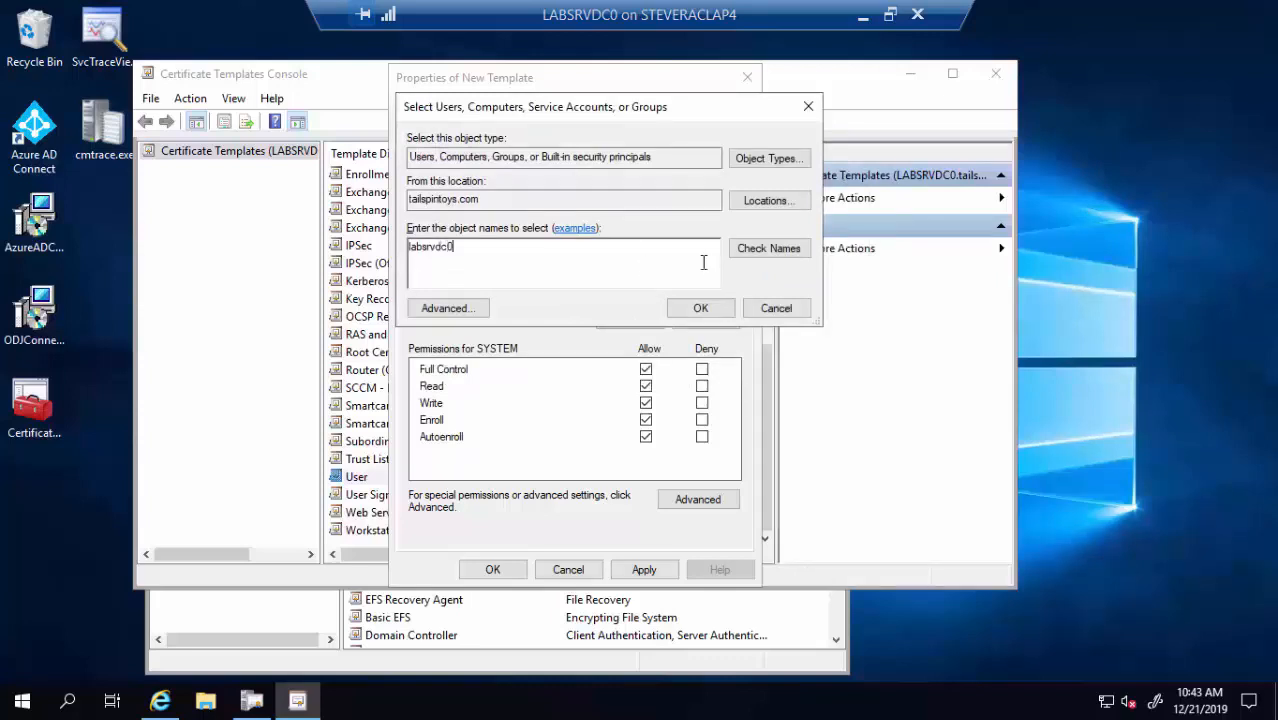
left_click(745, 252)
left_click(717, 308)
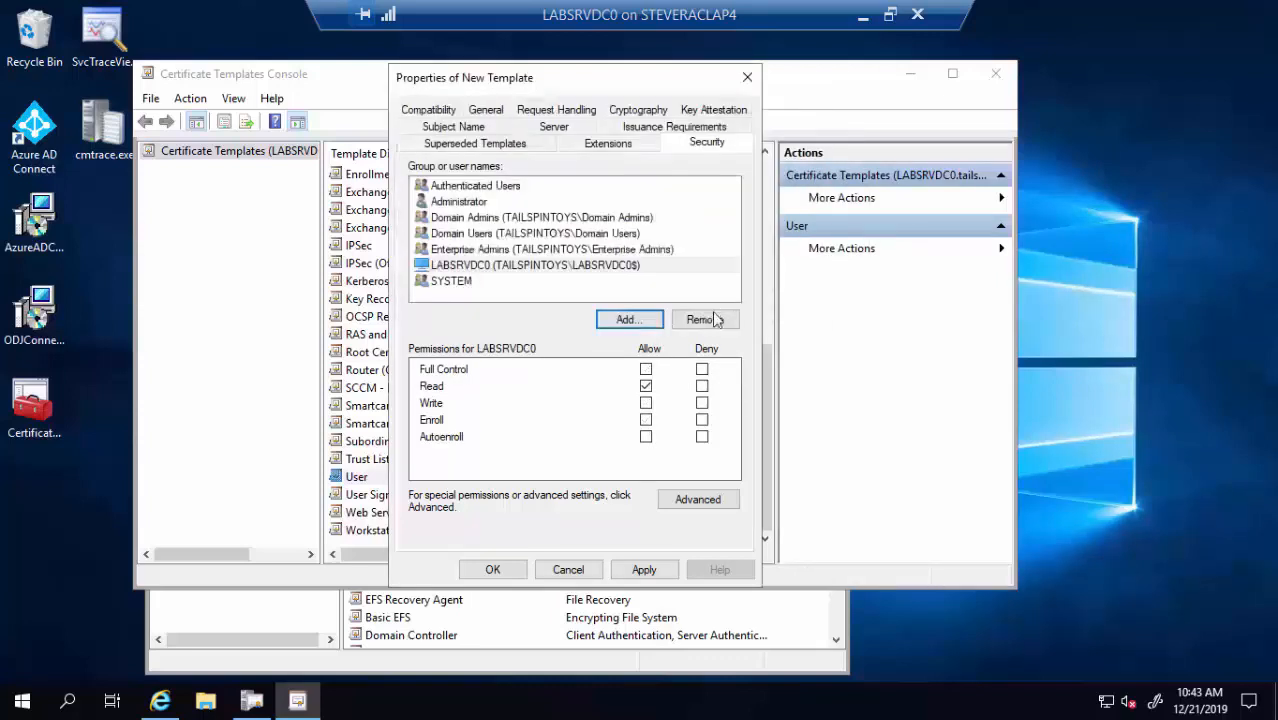
left_click(646, 421)
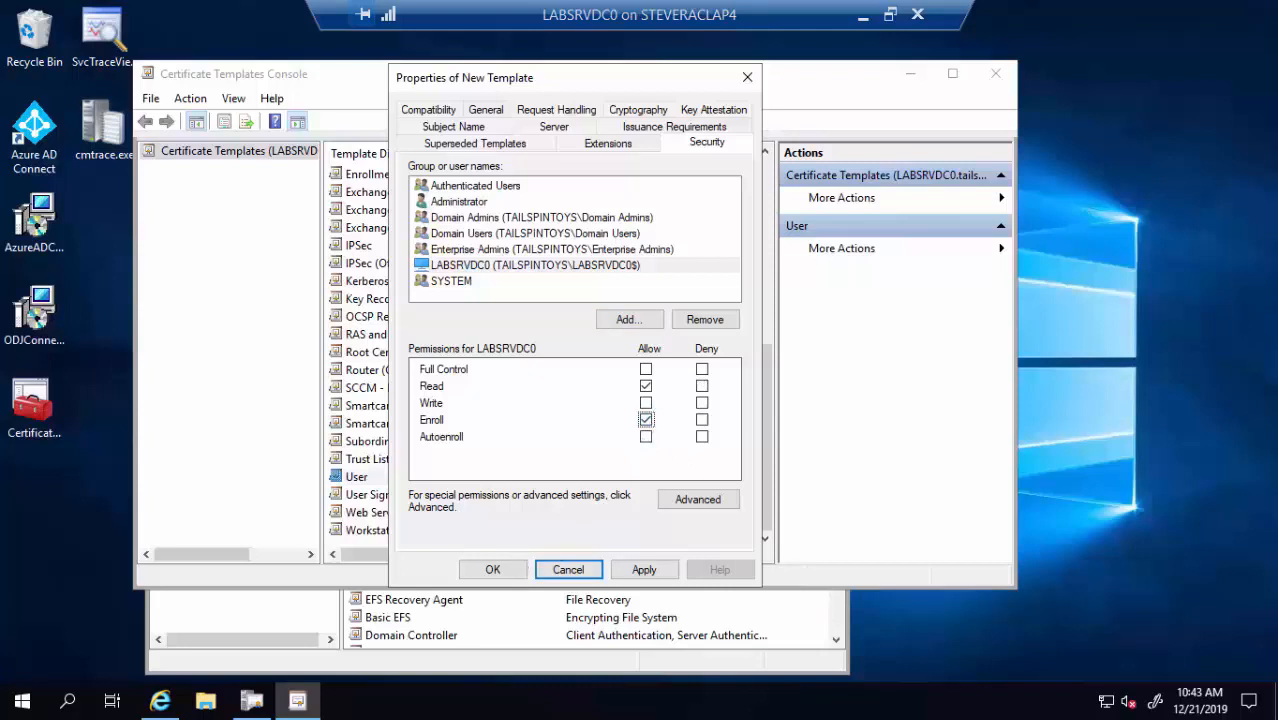
left_click(491, 571)
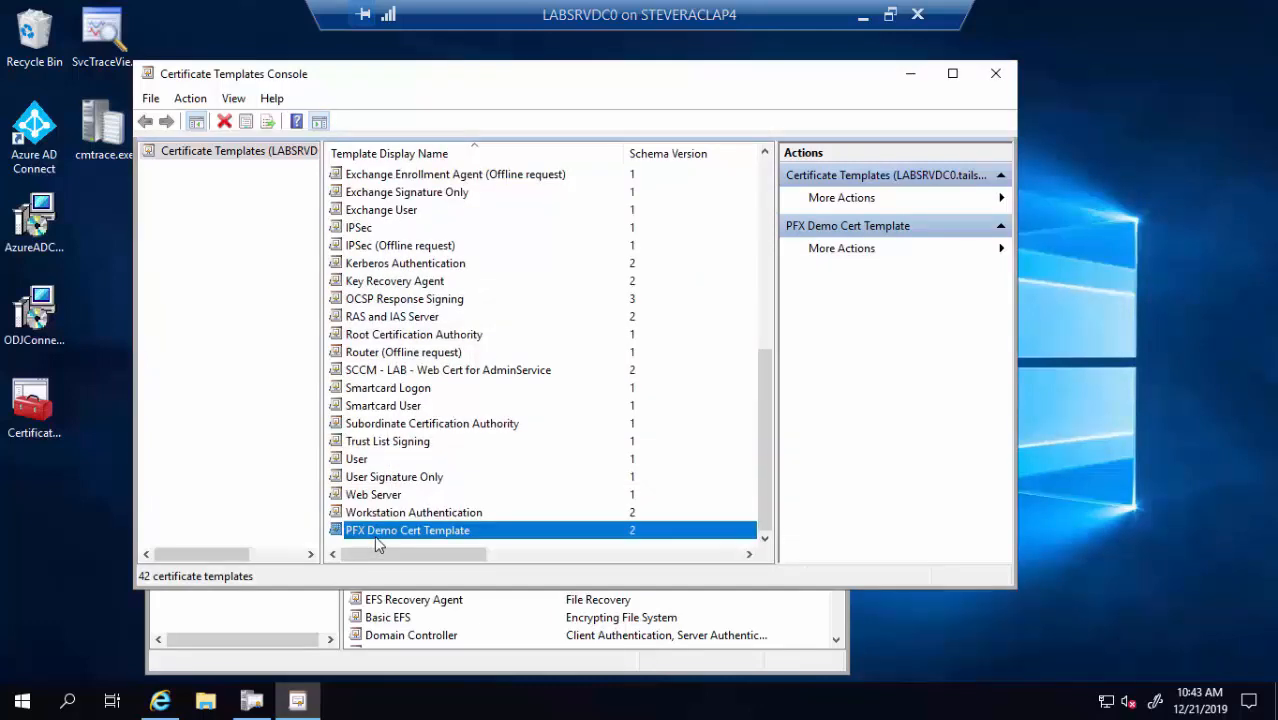
Enable PFX Demo Cert Template as a new certificate template to issue on the CA
left_click(910, 74)
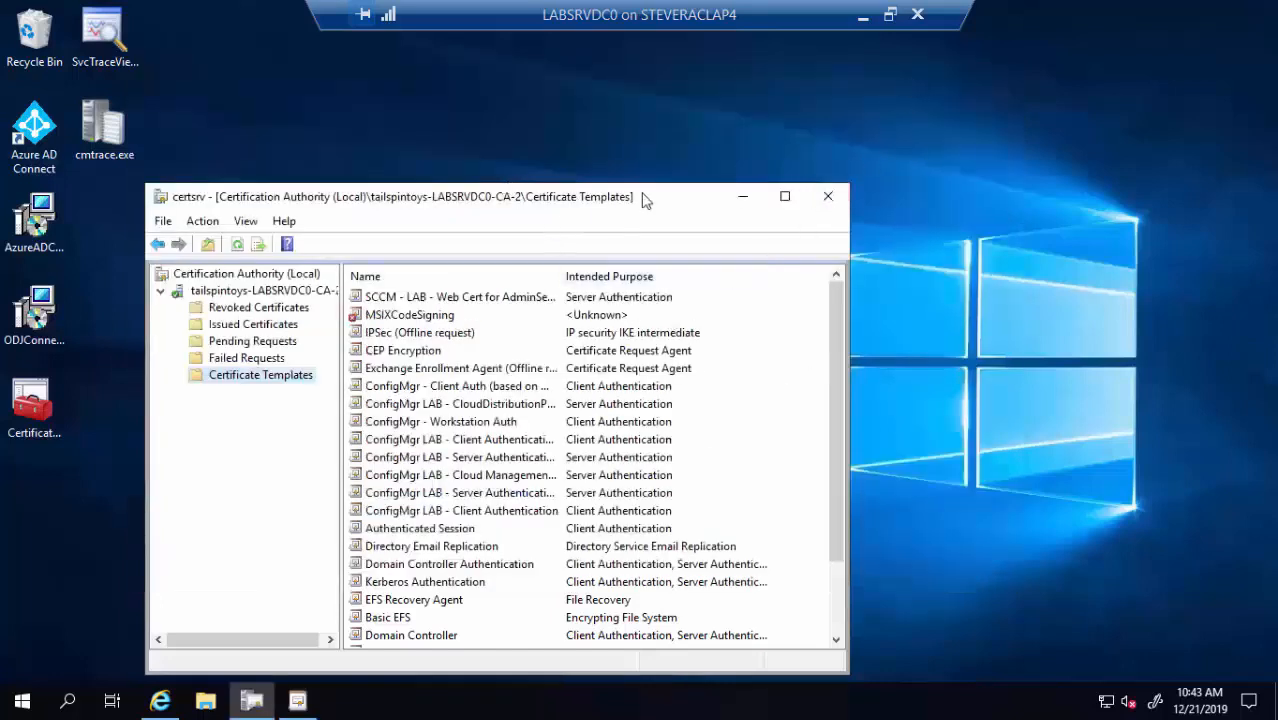
left_click_drag(663, 198, 706, 83)
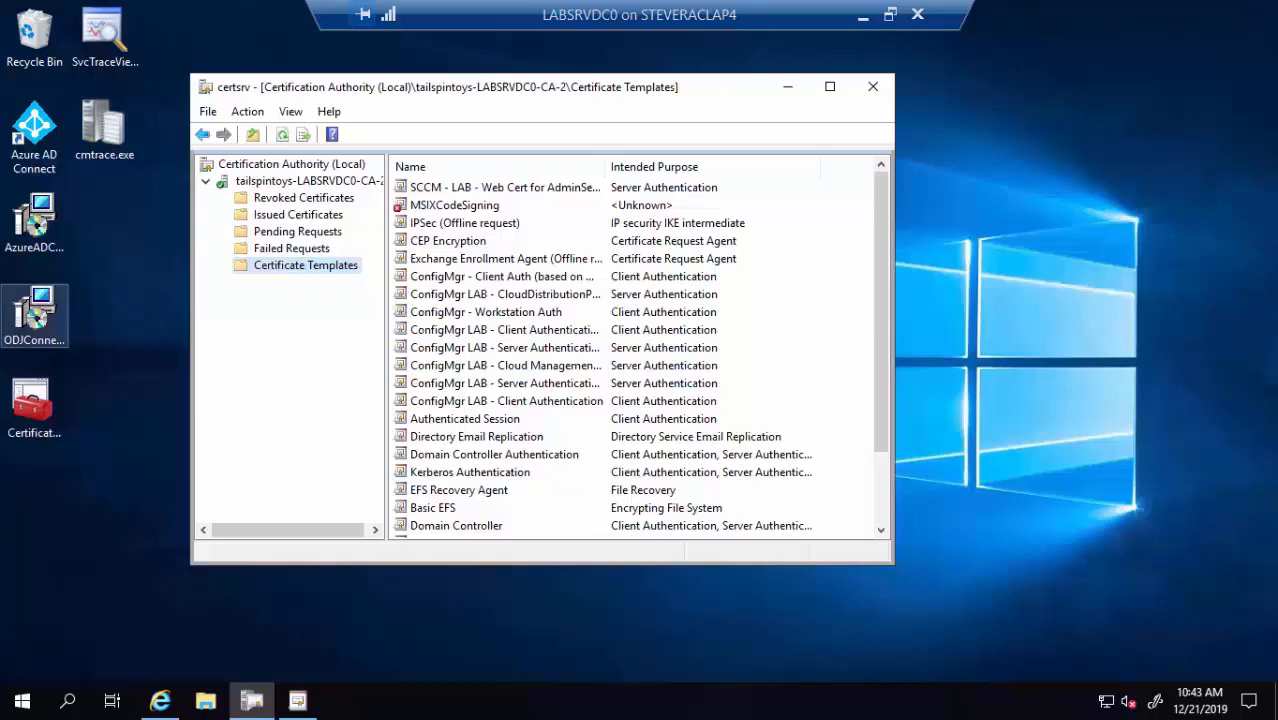
right_click(322, 273)
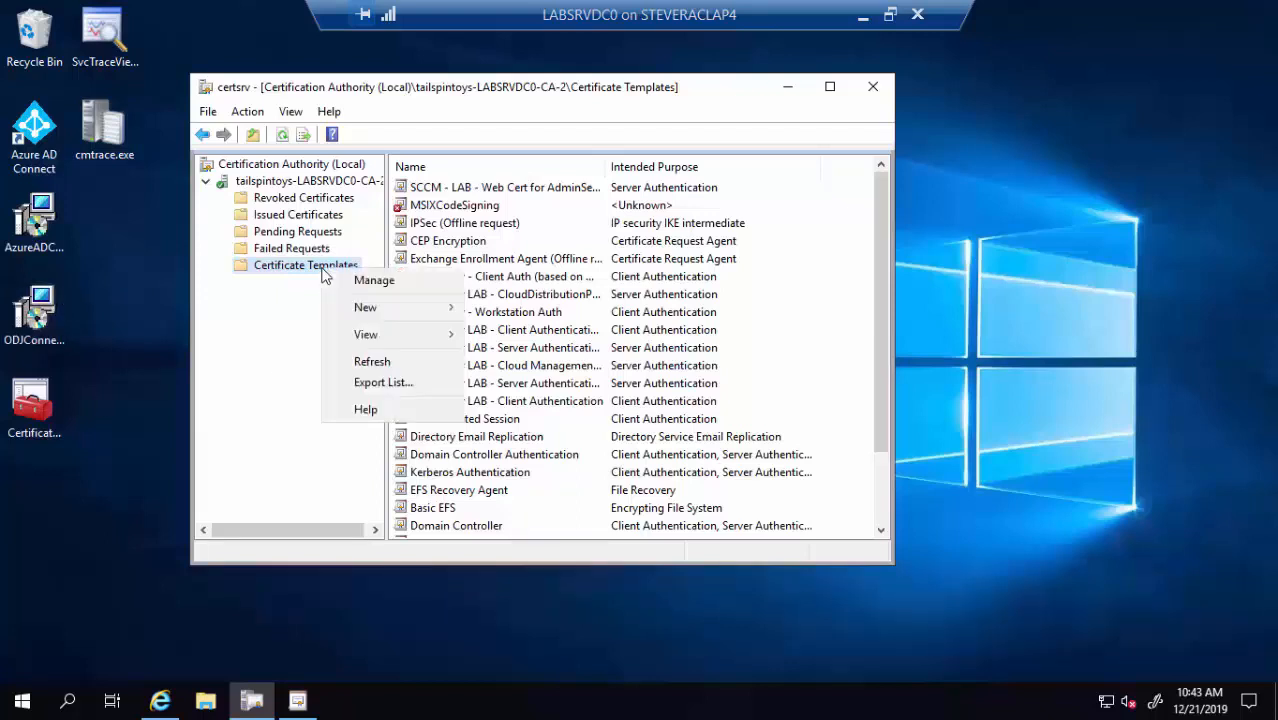
mouse_move(416, 312)
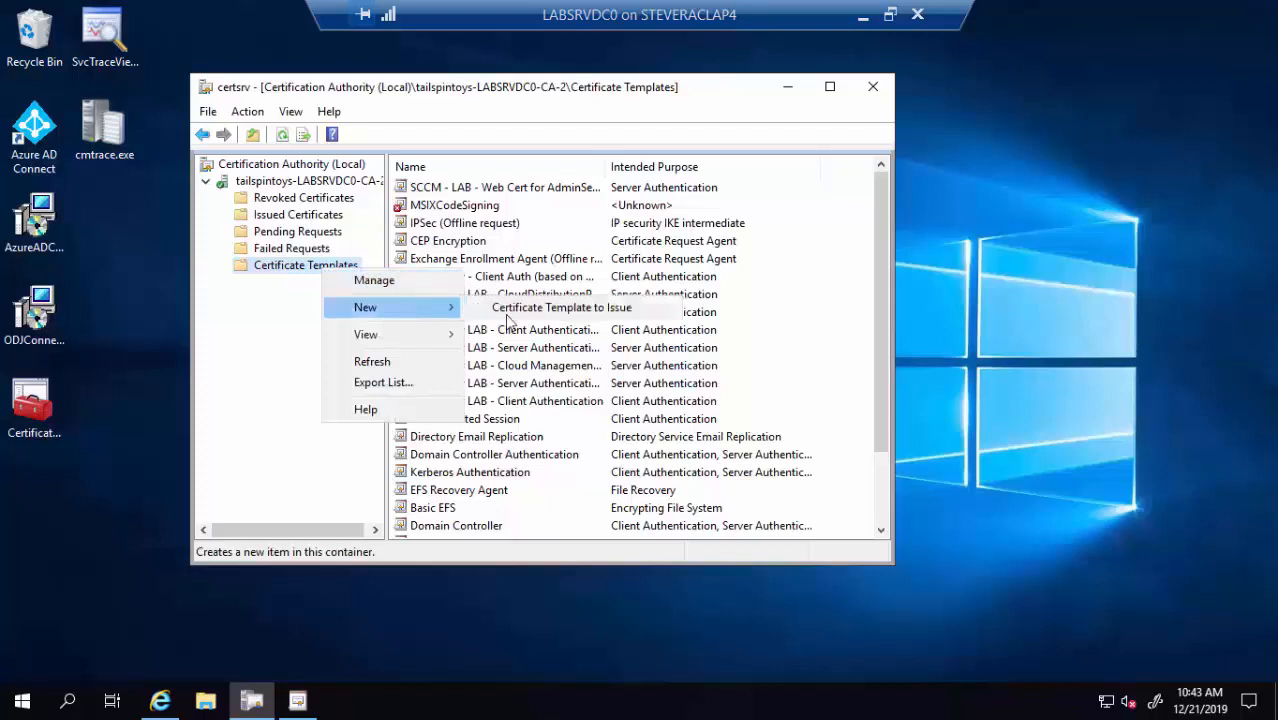
left_click(528, 320)
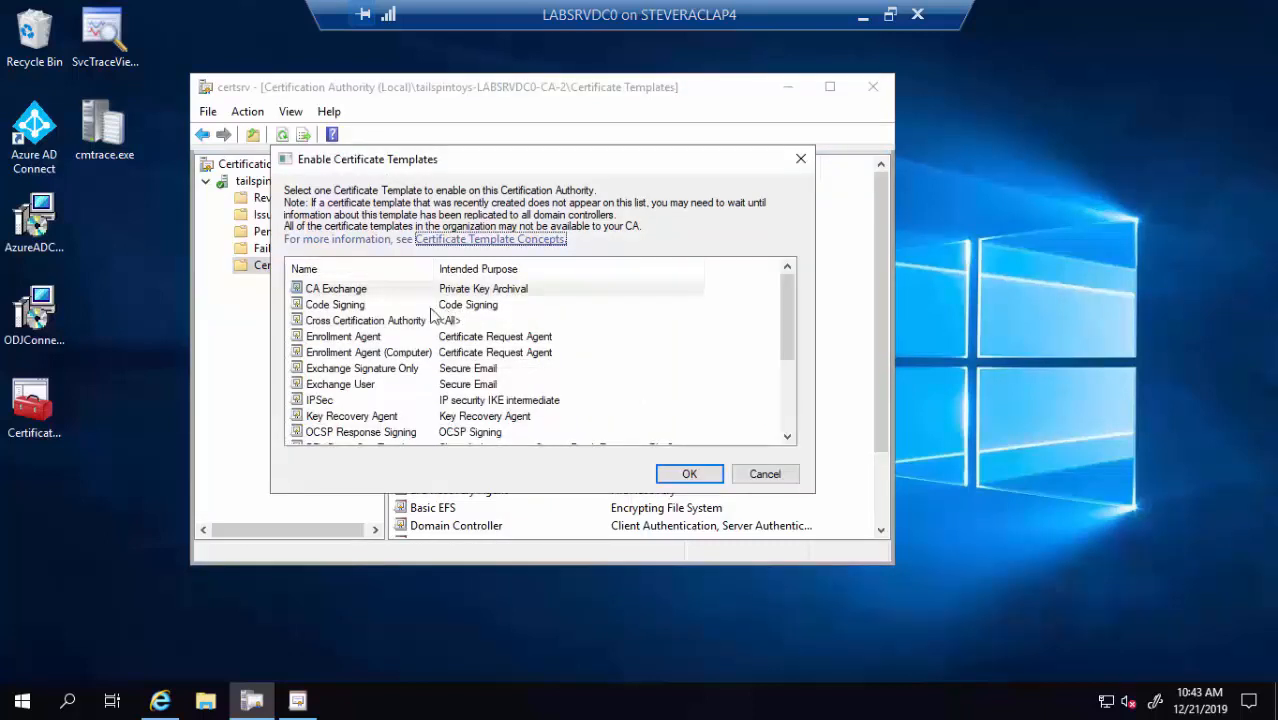
scroll(440, 320, "down", 3)
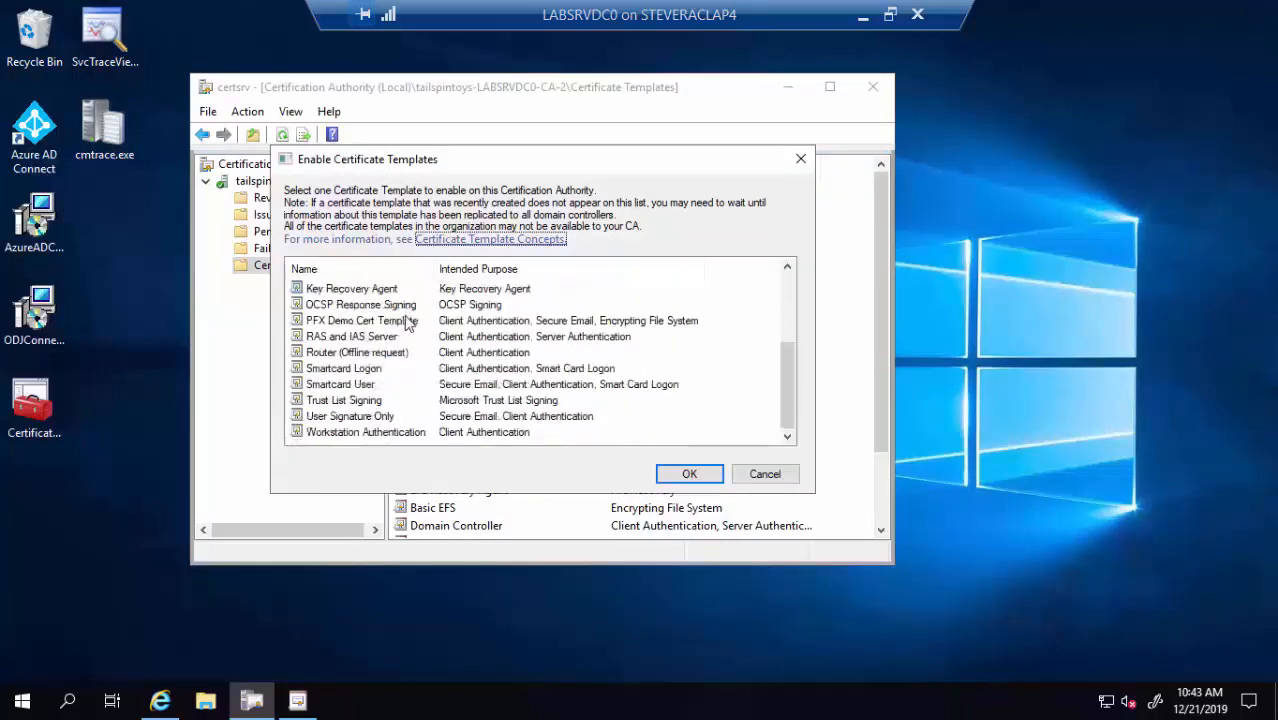
left_click(342, 322)
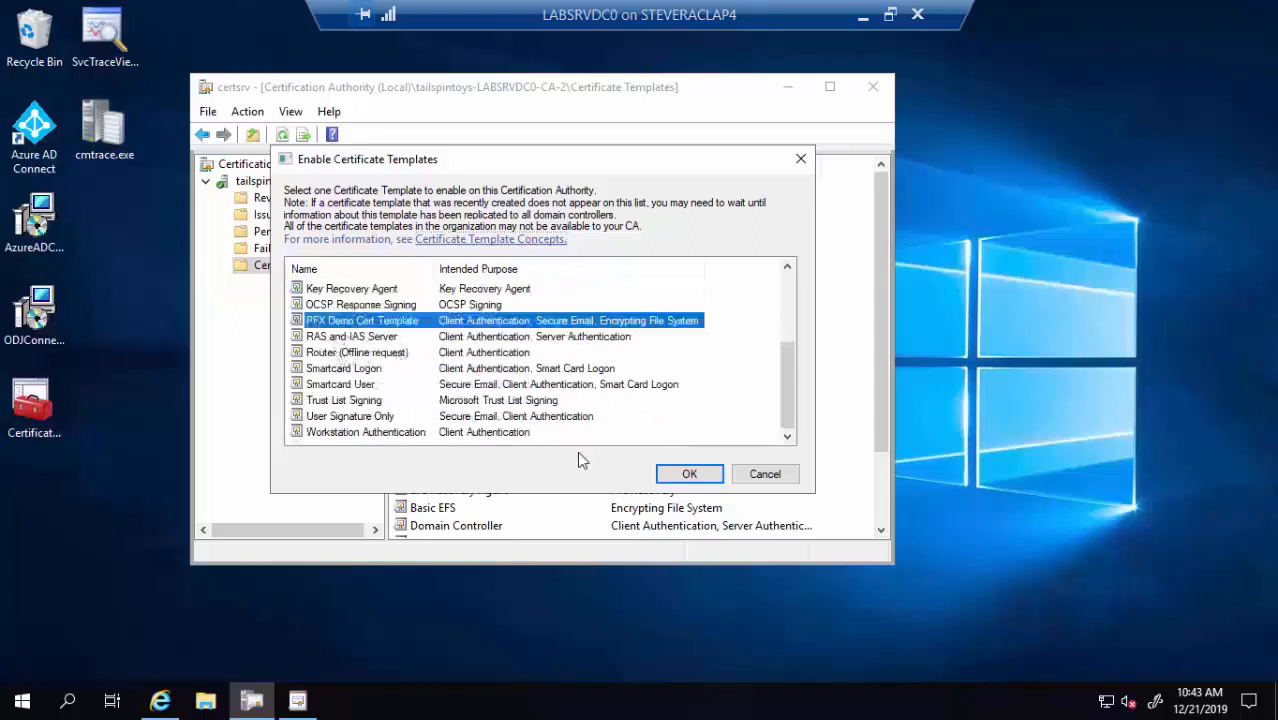
left_click(682, 476)
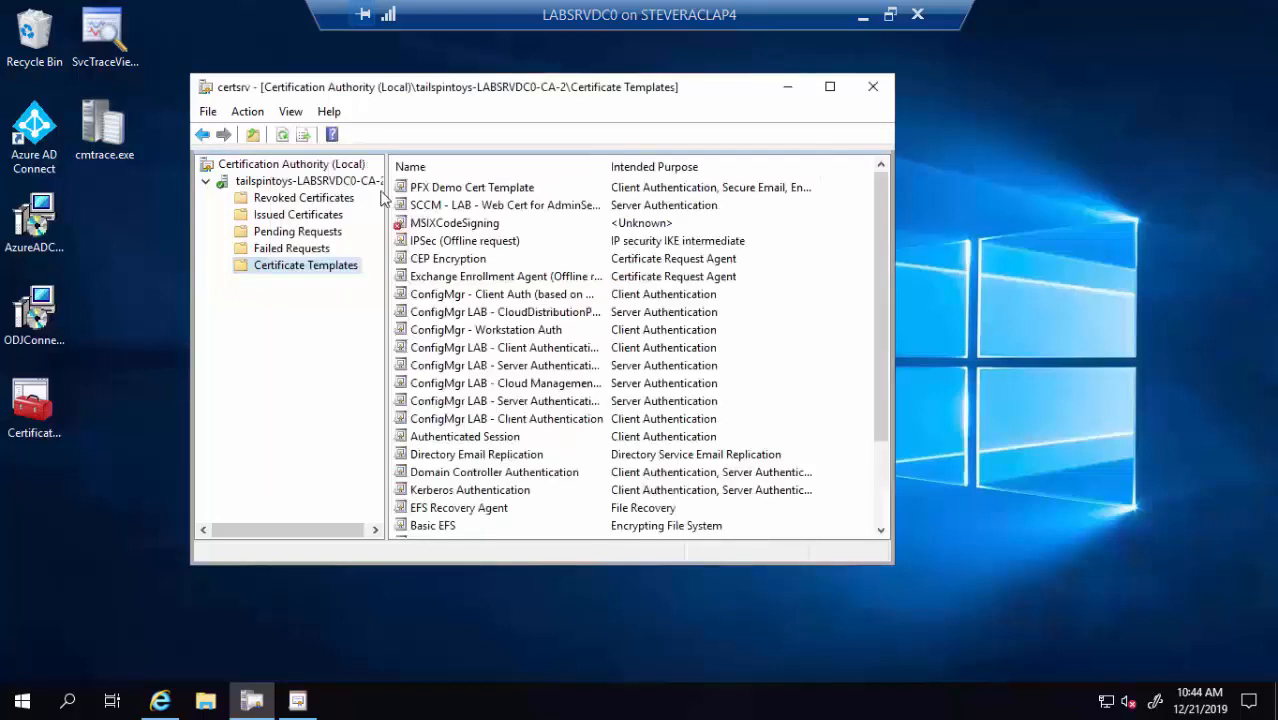
left_click(452, 190)
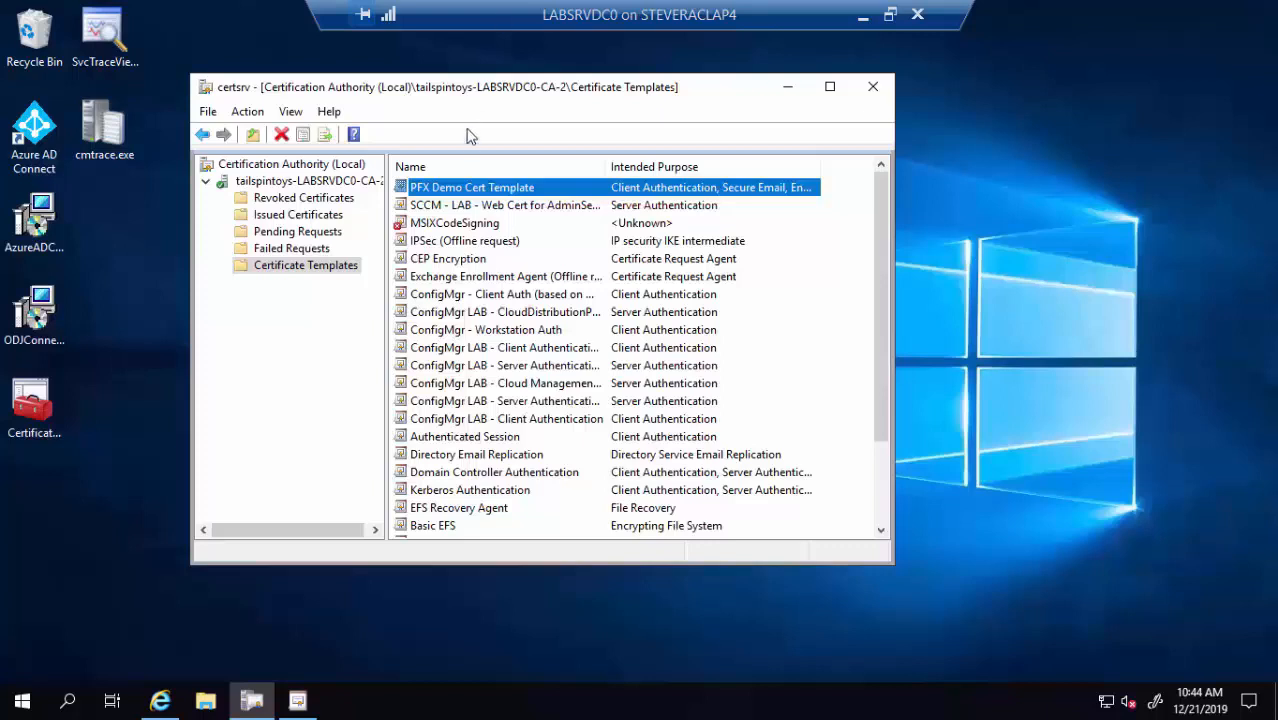
Open the CA's Properties and view its Security permissions, where Authenticated Users only request certificates
left_click(335, 182)
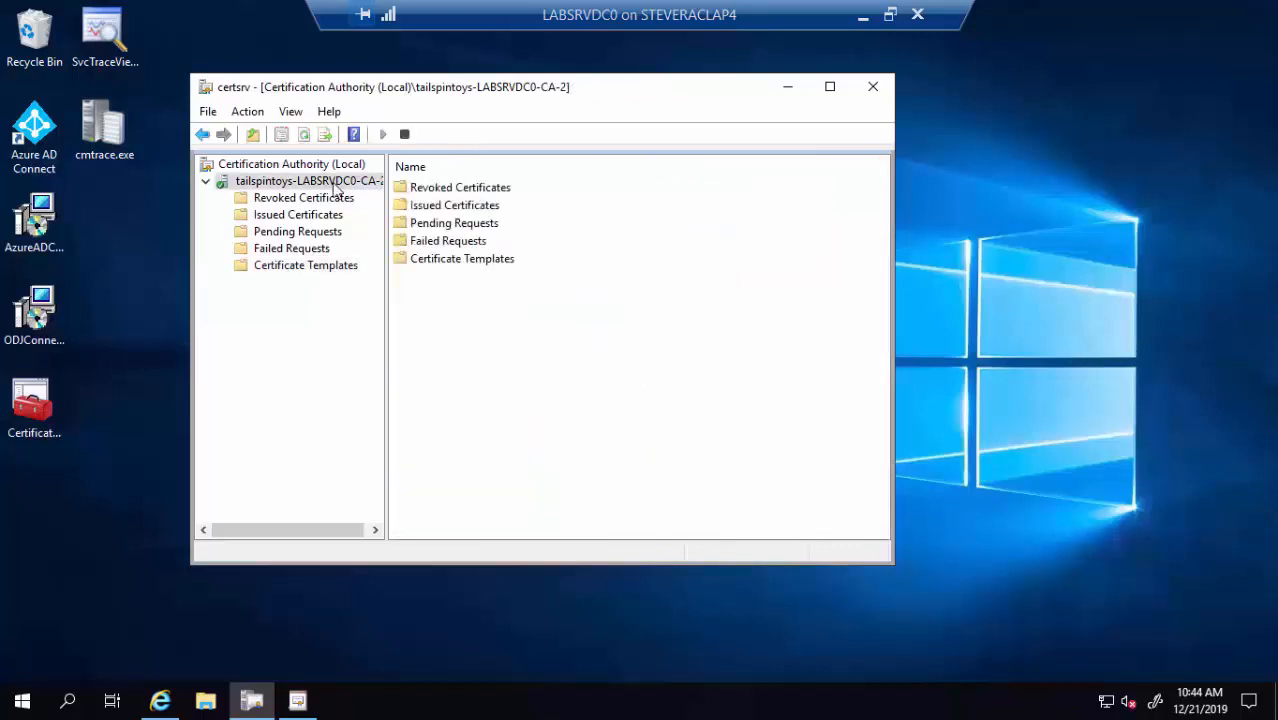
right_click(335, 182)
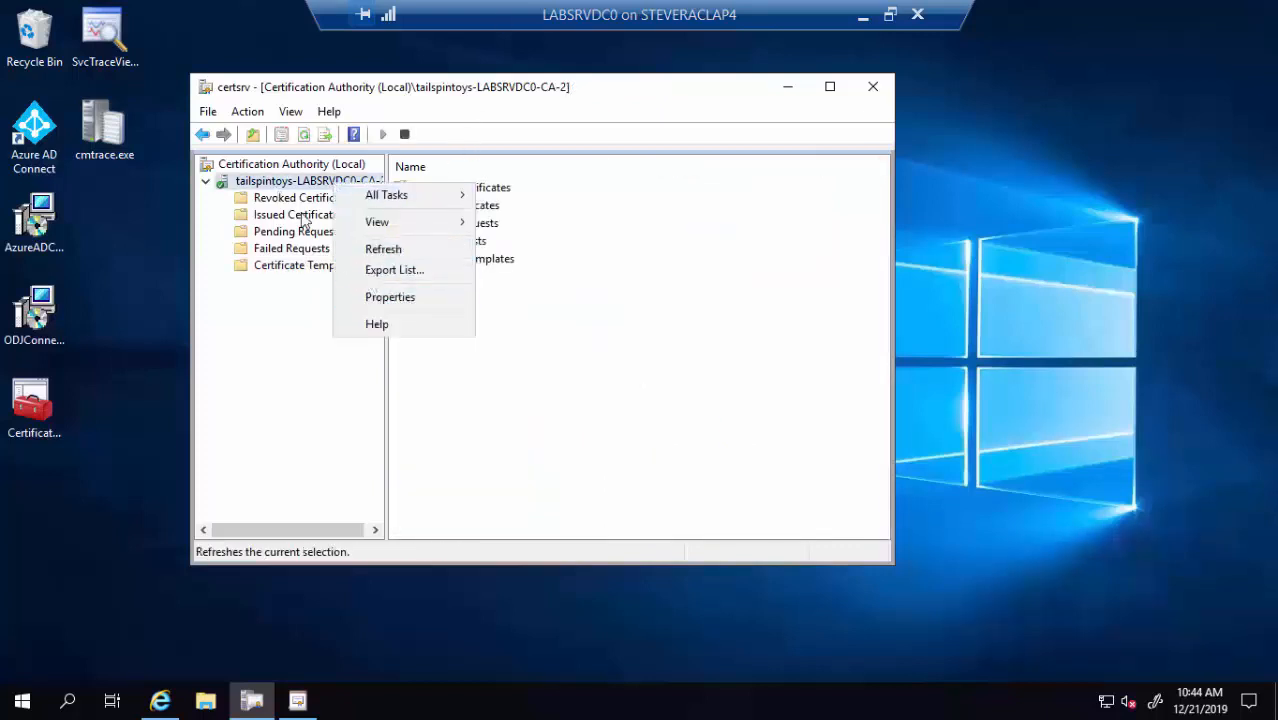
left_click(389, 297)
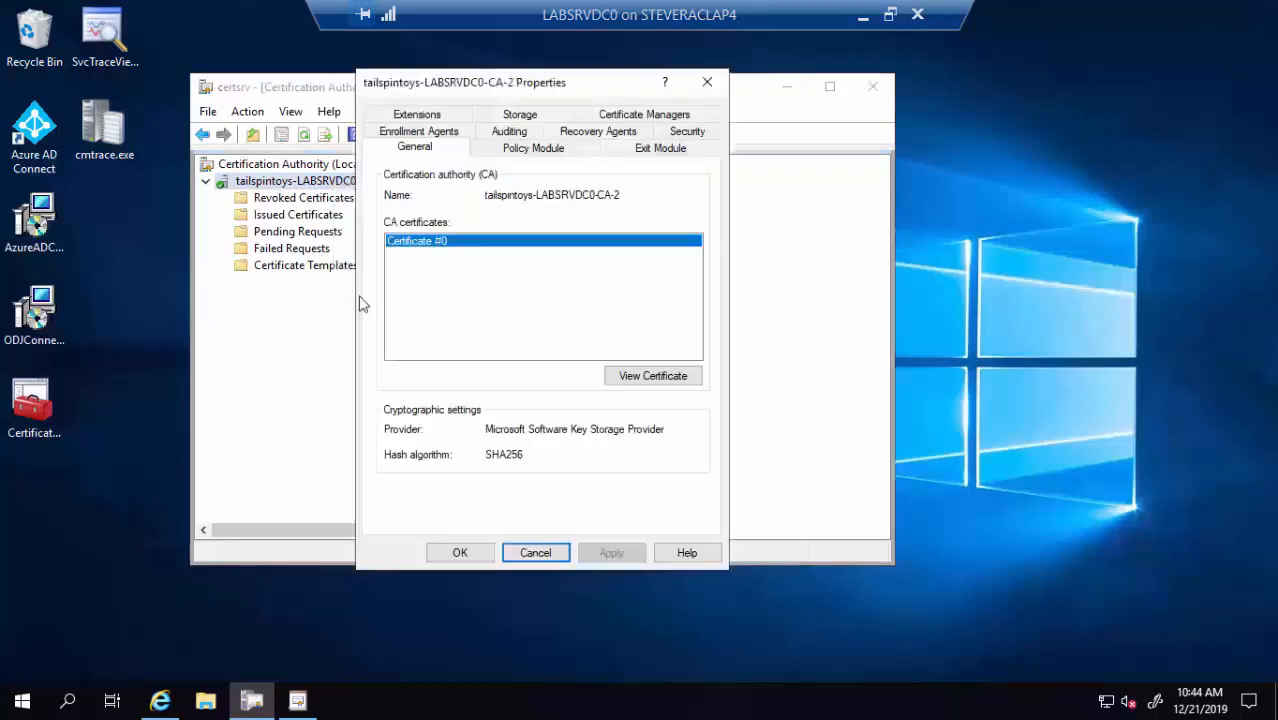
left_click(697, 133)
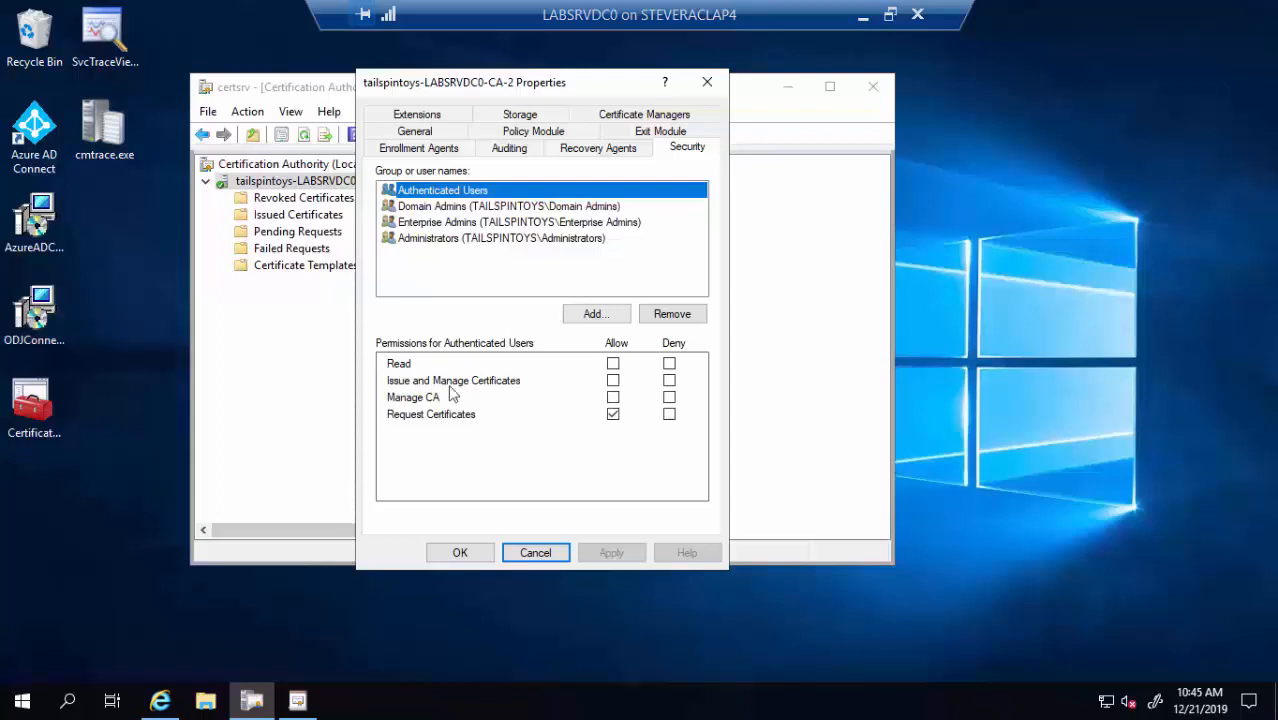
Add the LABSRVDC0 computer account to the CA's security with Issue and Manage Certificates allowed
left_click(617, 316)
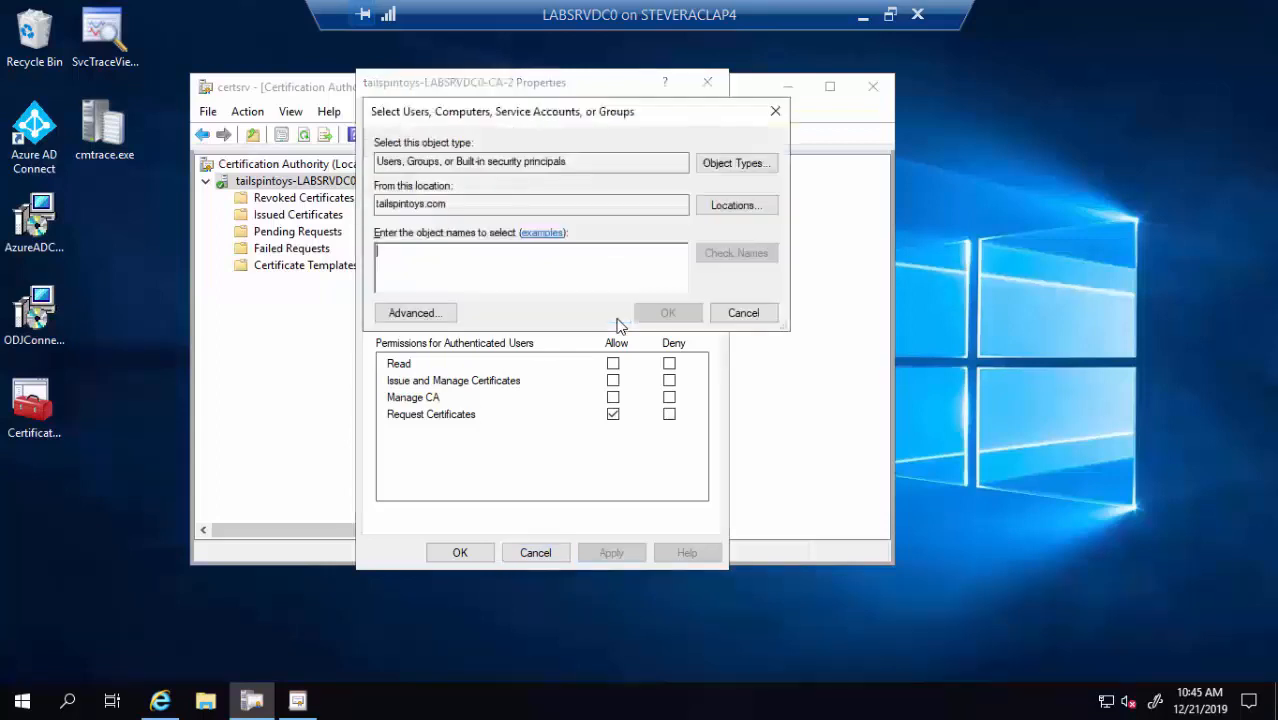
left_click(765, 165)
left_click(392, 253)
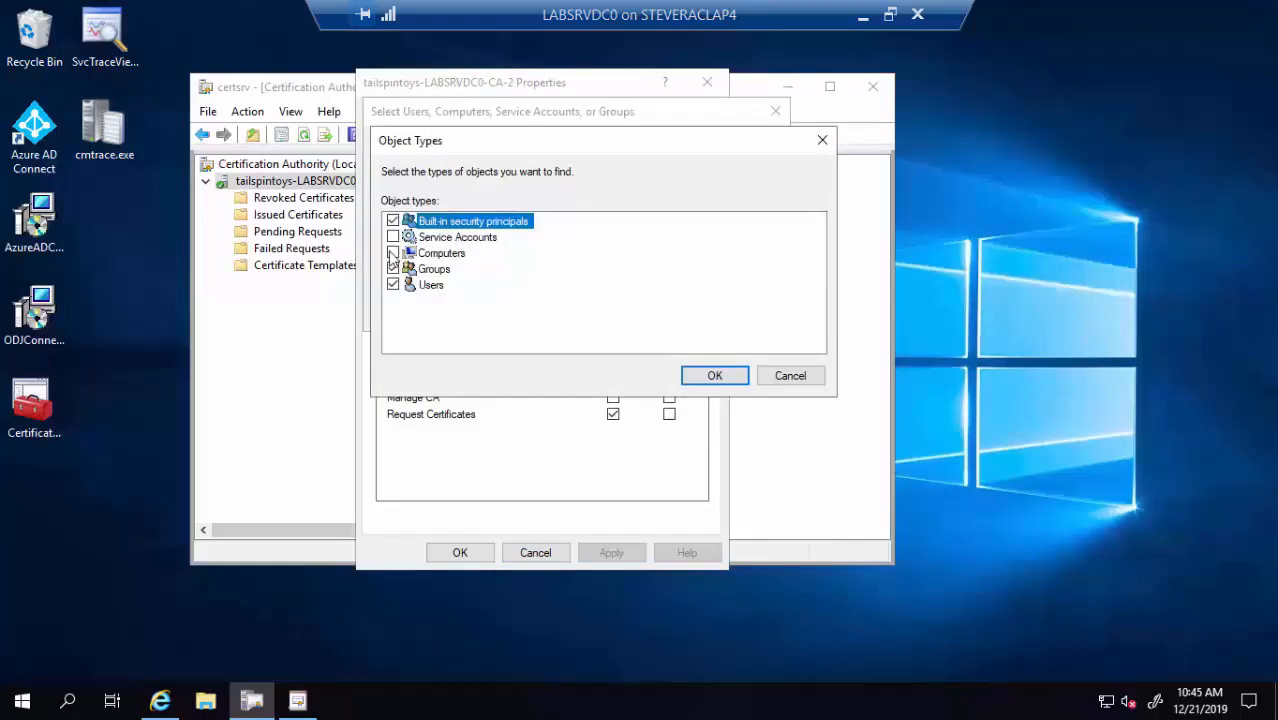
left_click(690, 381)
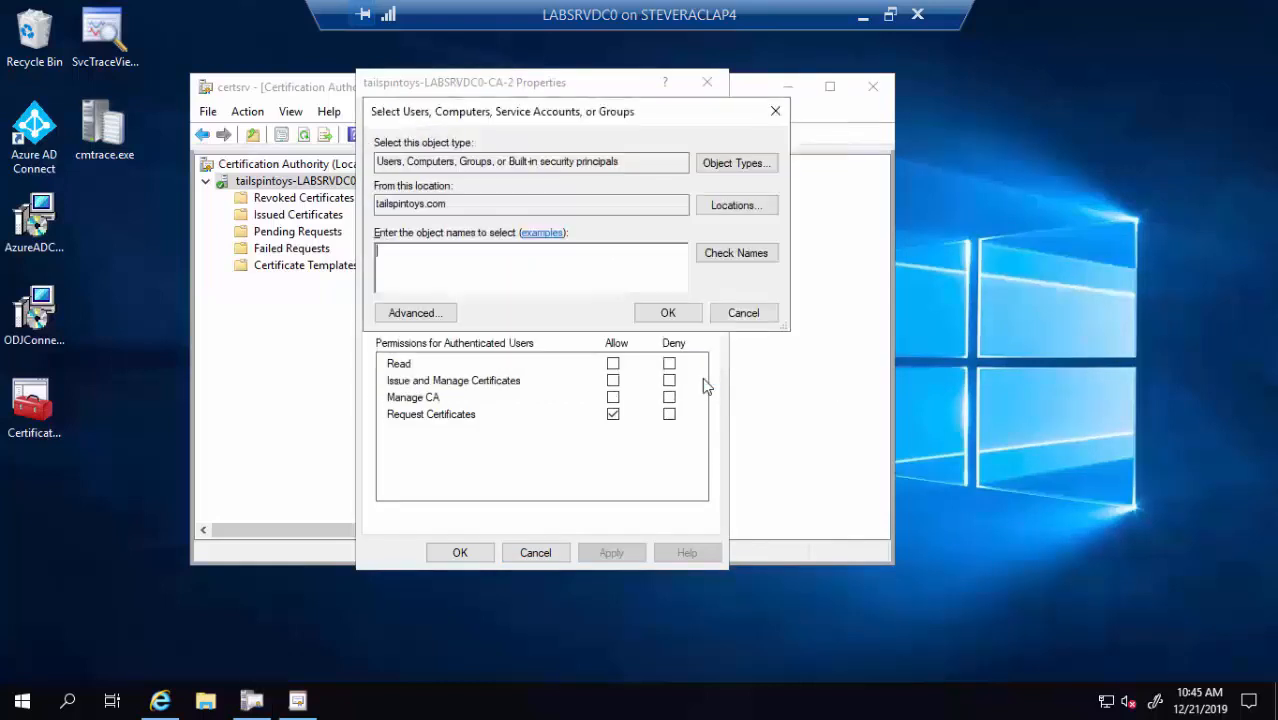
type("labsrvdc0")
left_click(760, 262)
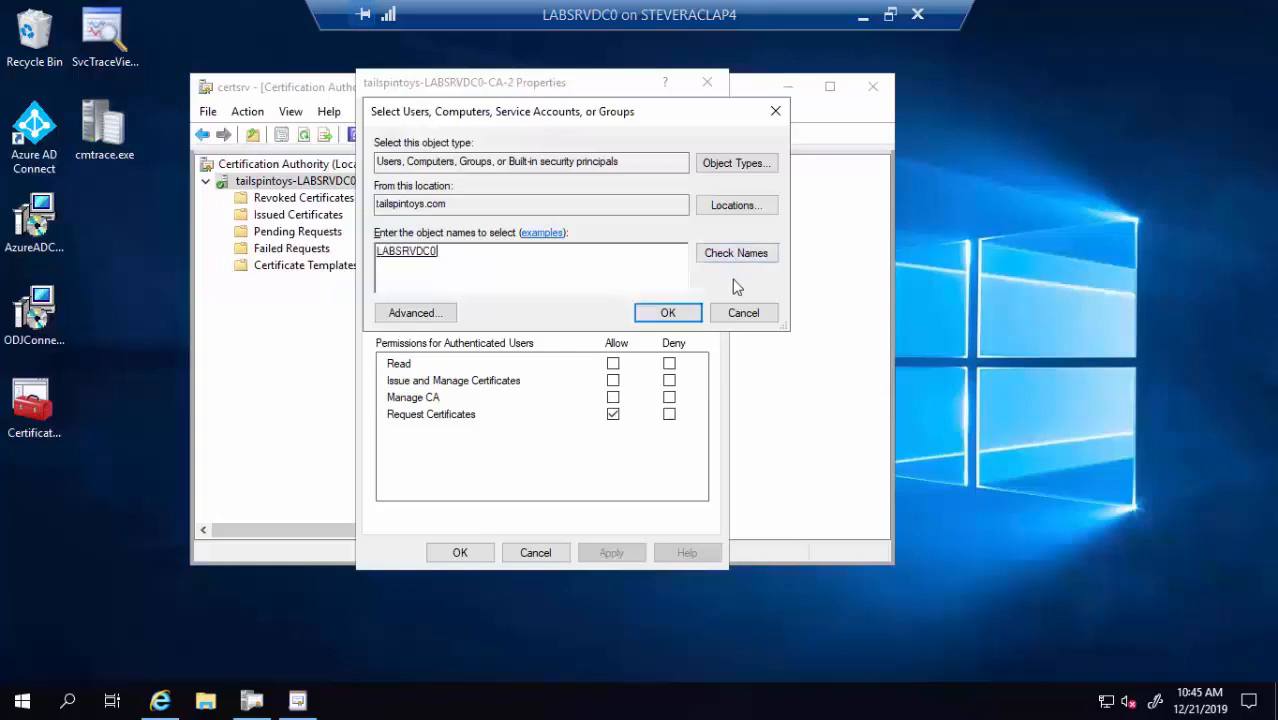
left_click(670, 316)
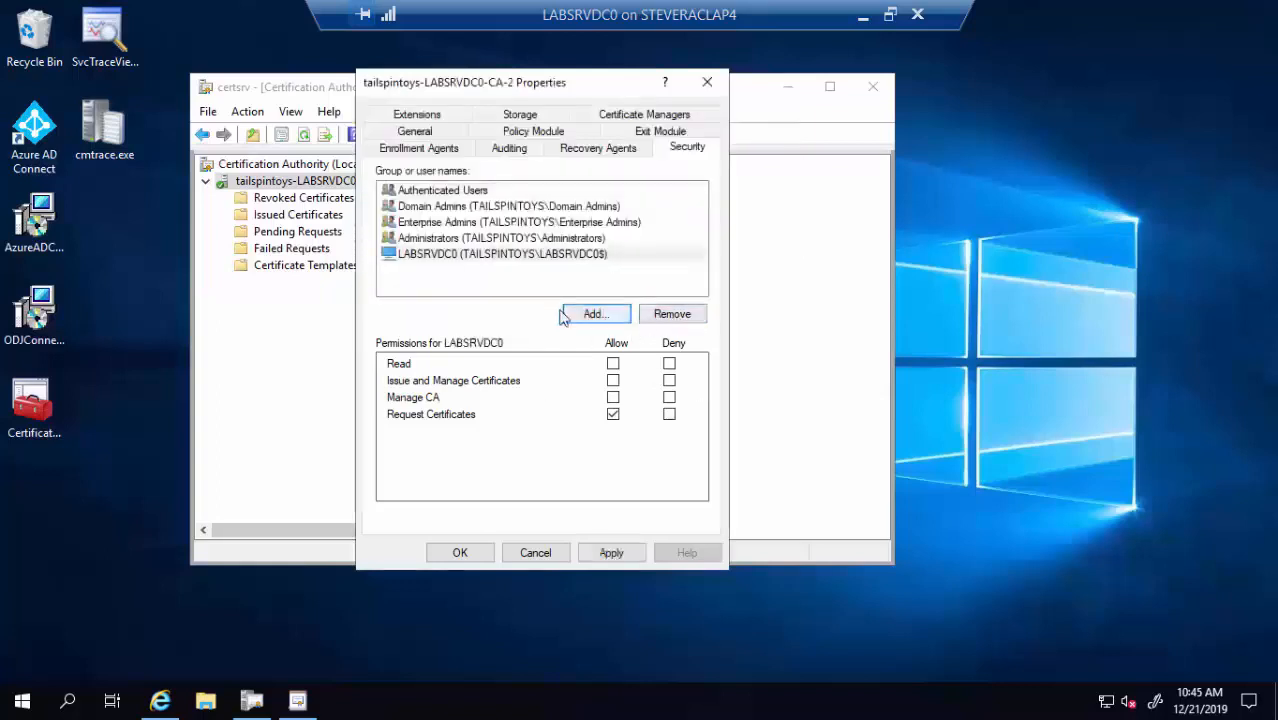
left_click(612, 380)
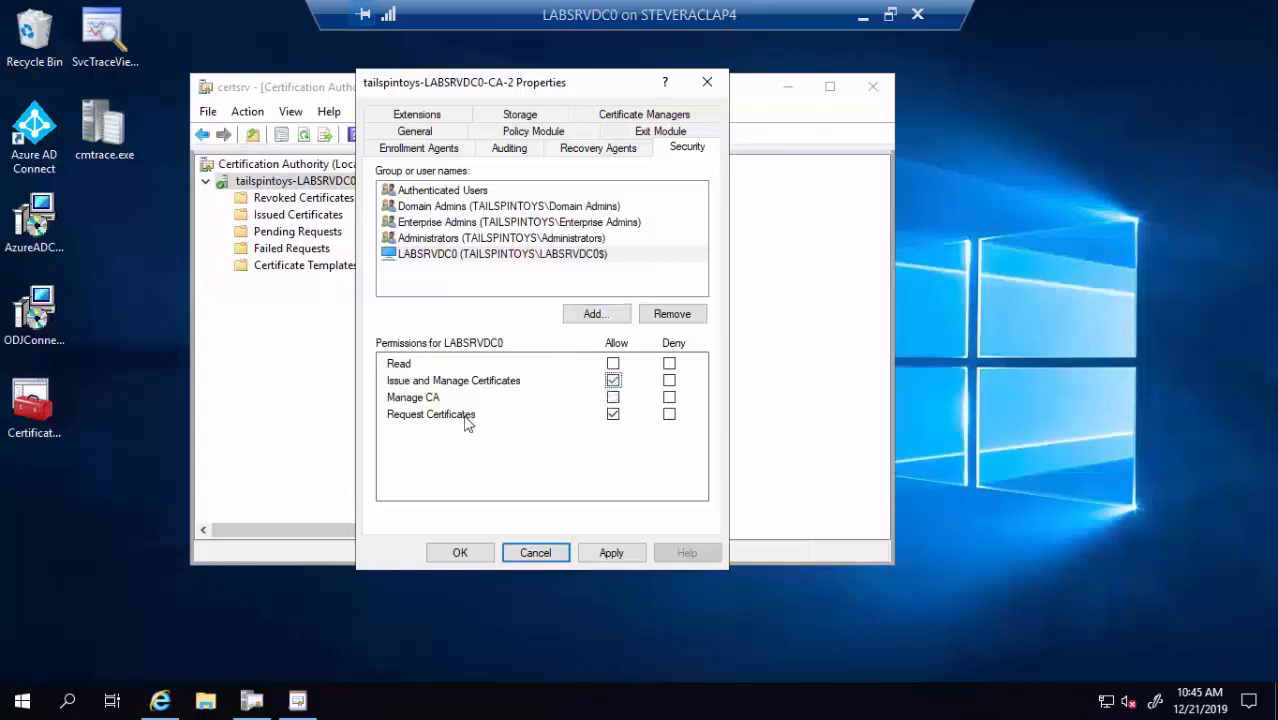
Add the SYSTEM account with Issue and Manage Certificates allowed and apply the changes
left_click(596, 314)
type("system")
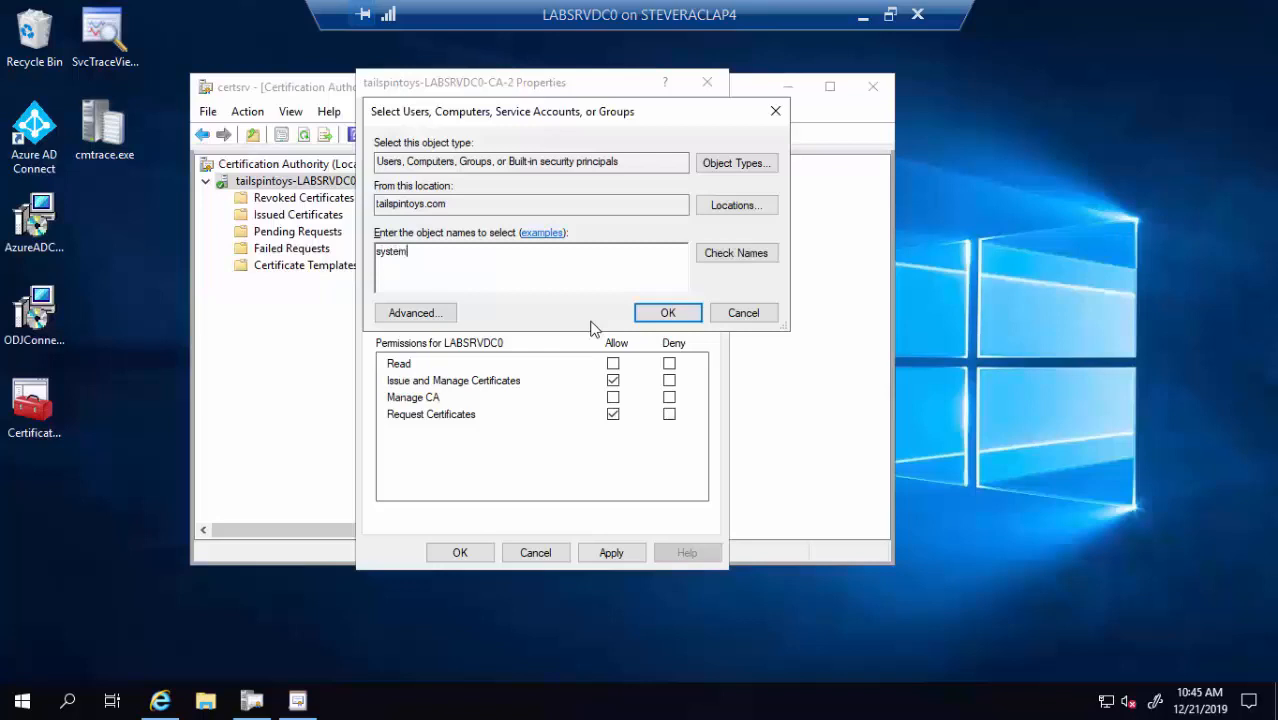
left_click(734, 257)
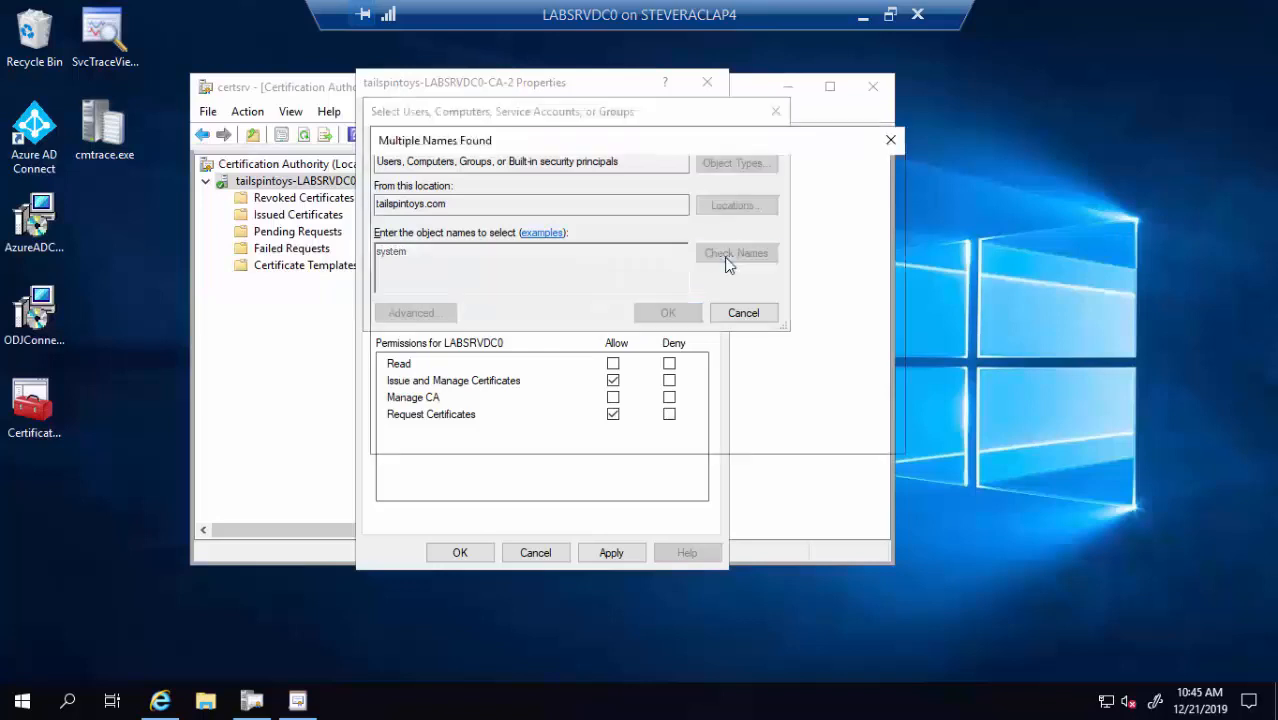
left_click(788, 431)
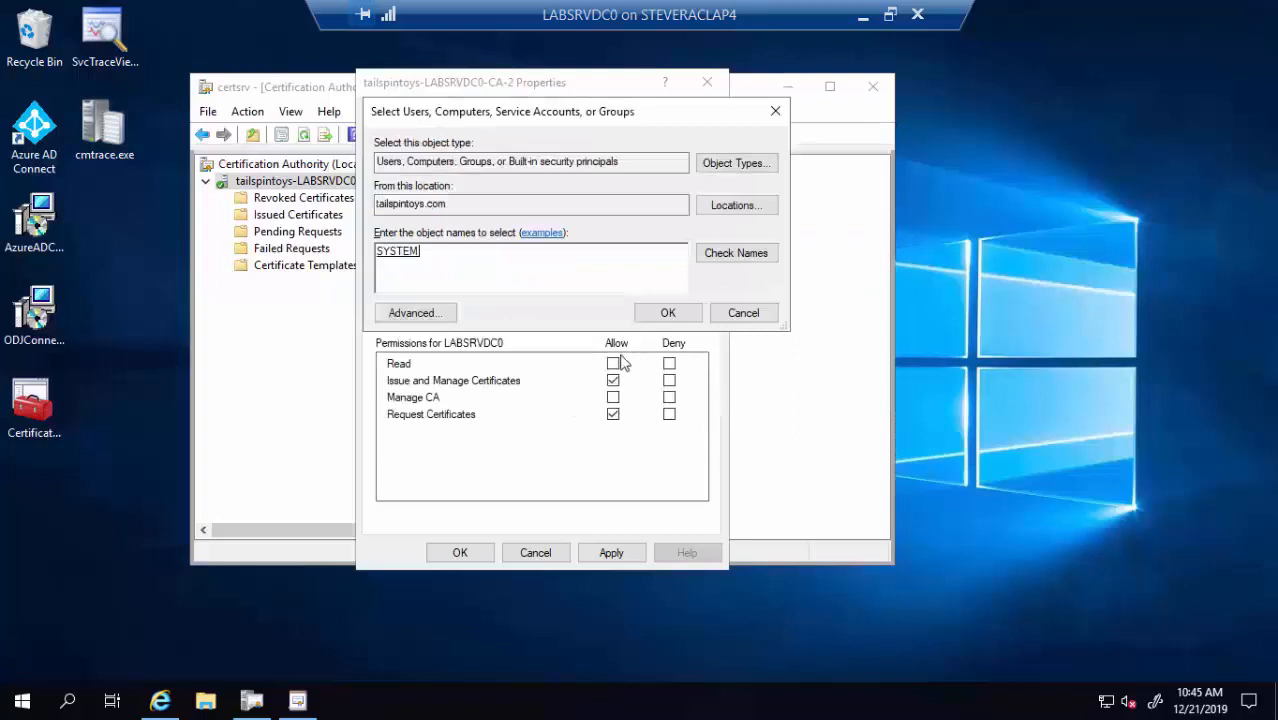
left_click(667, 313)
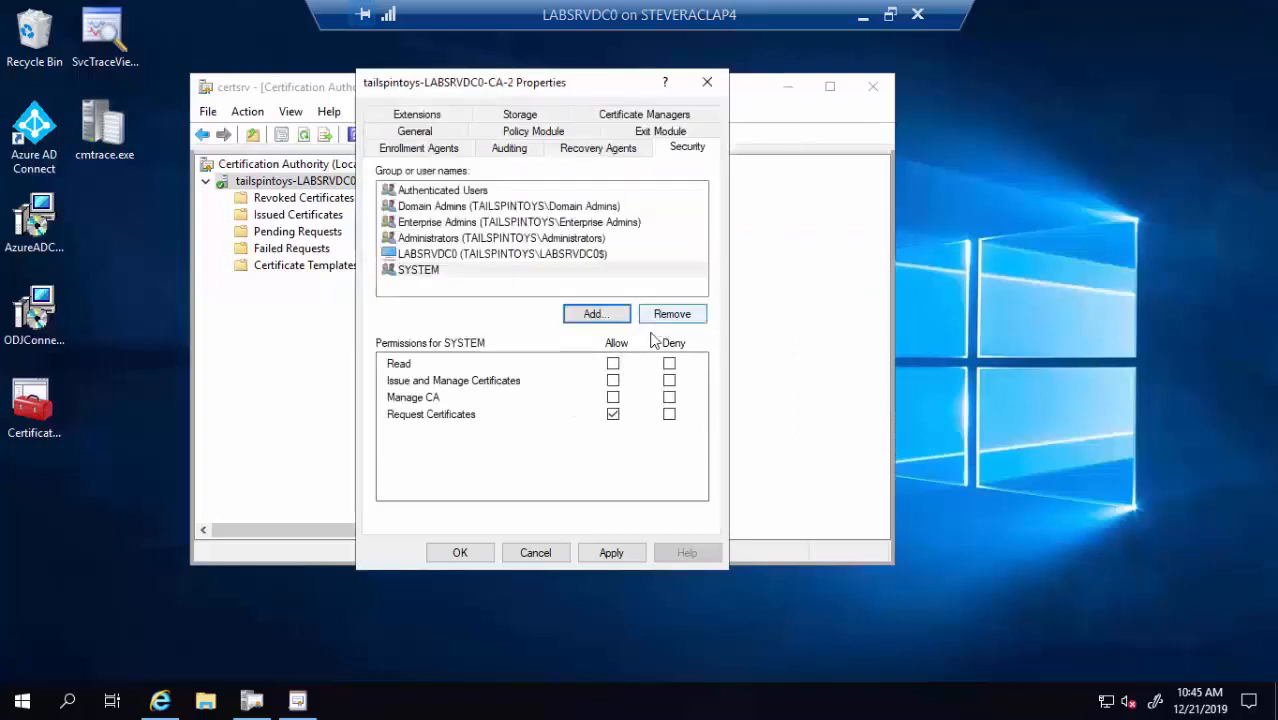
left_click(613, 381)
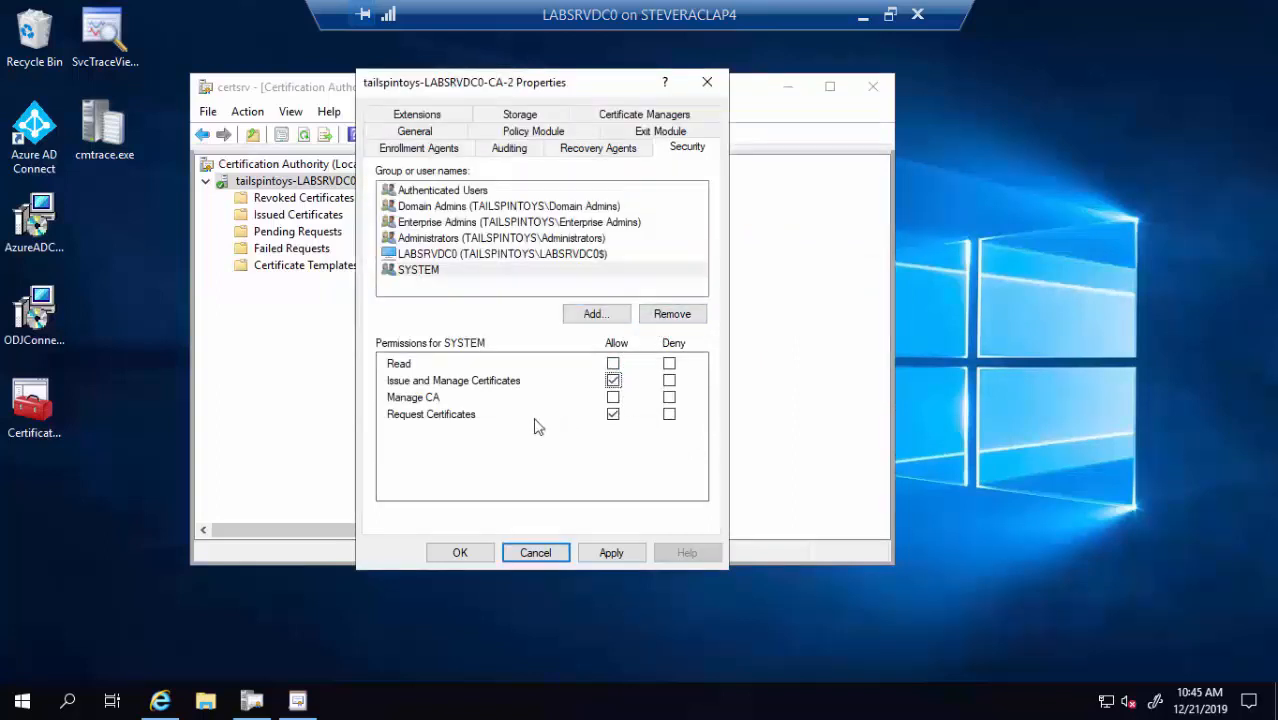
left_click(460, 552)
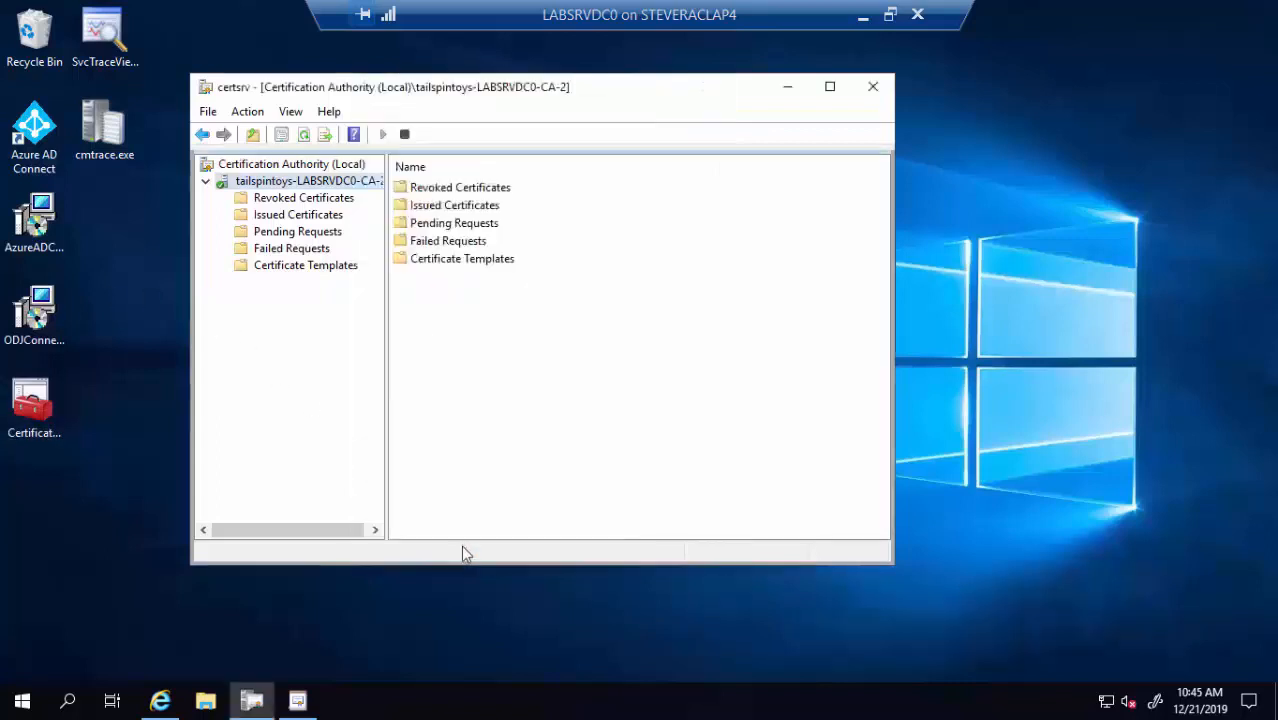
Minimize the CA console and go to Tenant administration > Connectors and tokens > Certificate connectors
left_click(787, 88)
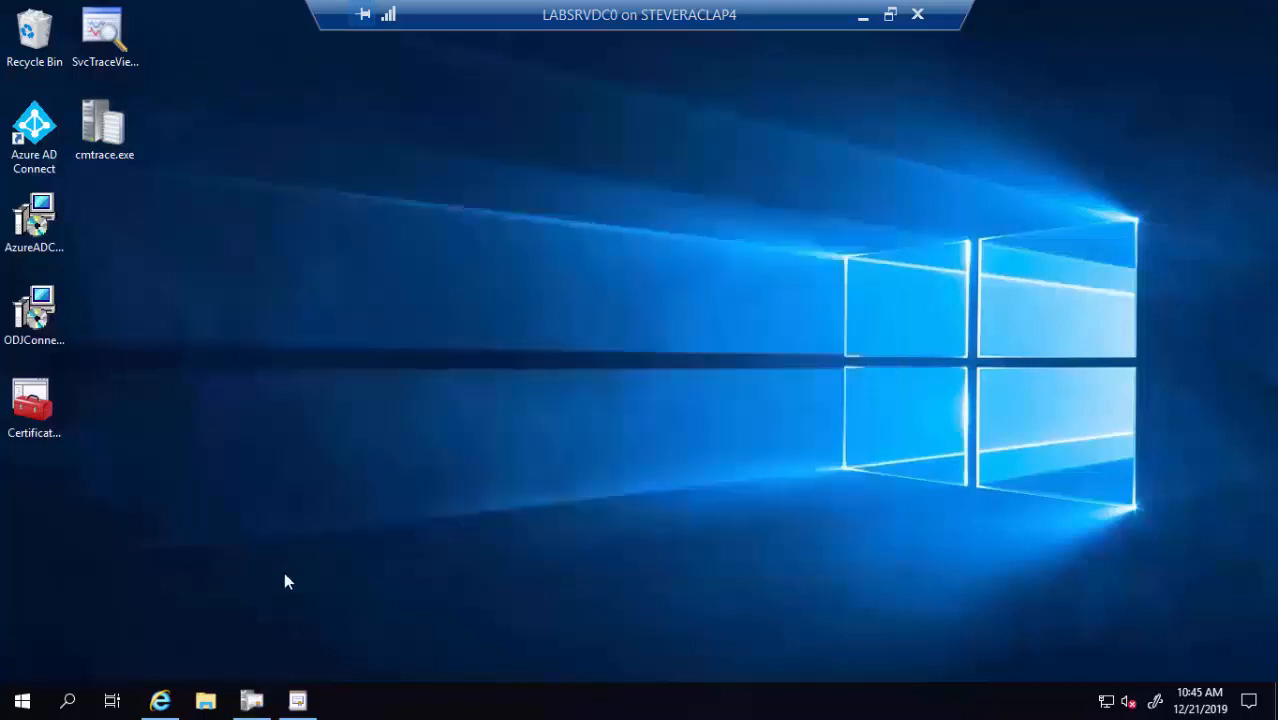
left_click(160, 700)
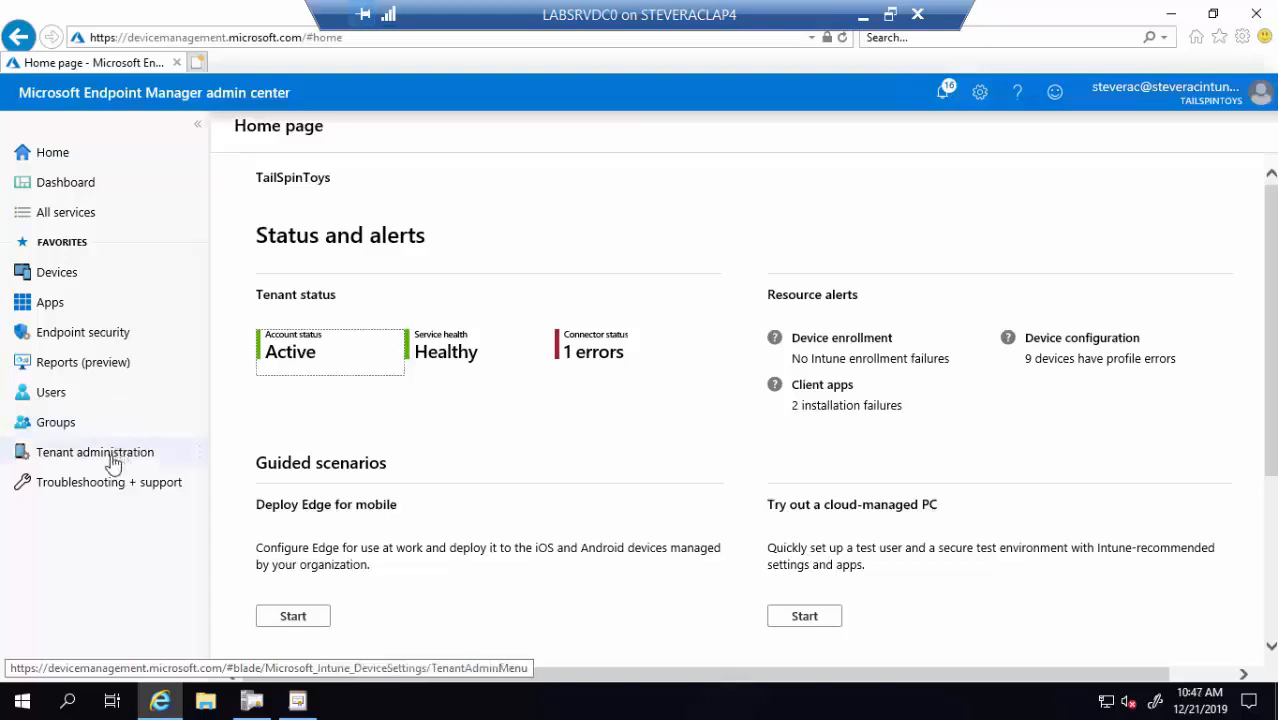
left_click(113, 463)
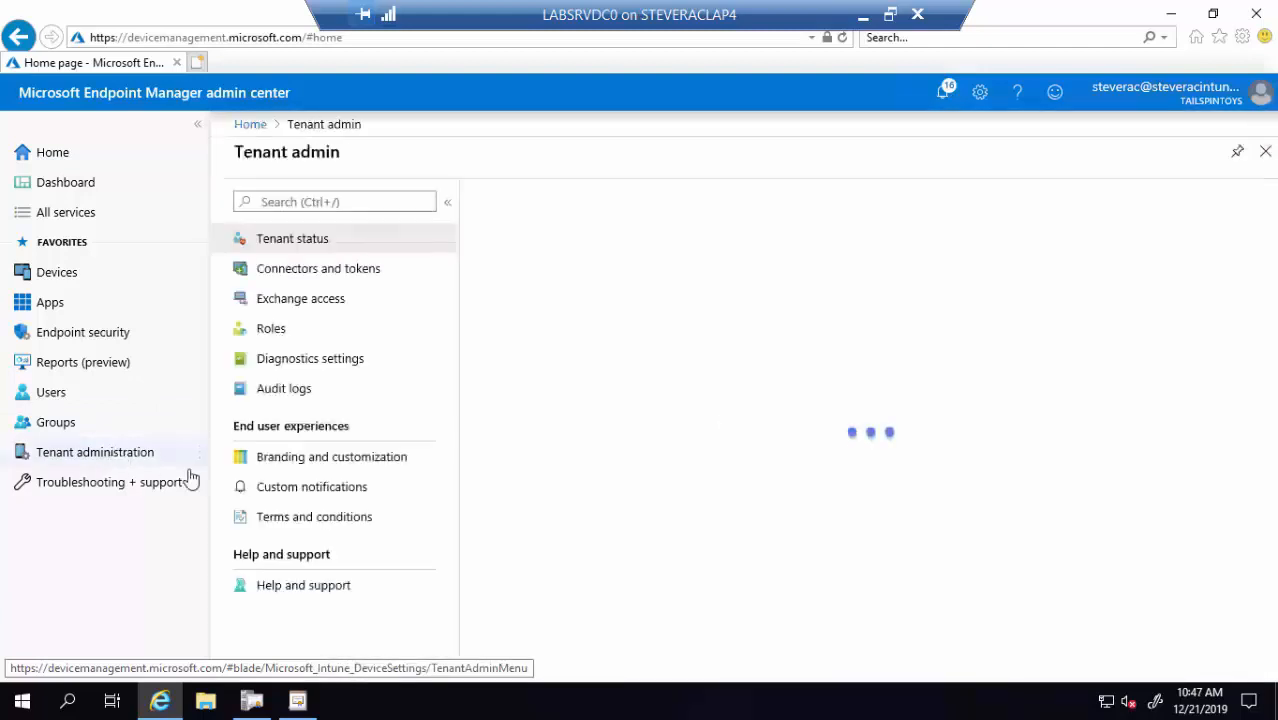
left_click(315, 279)
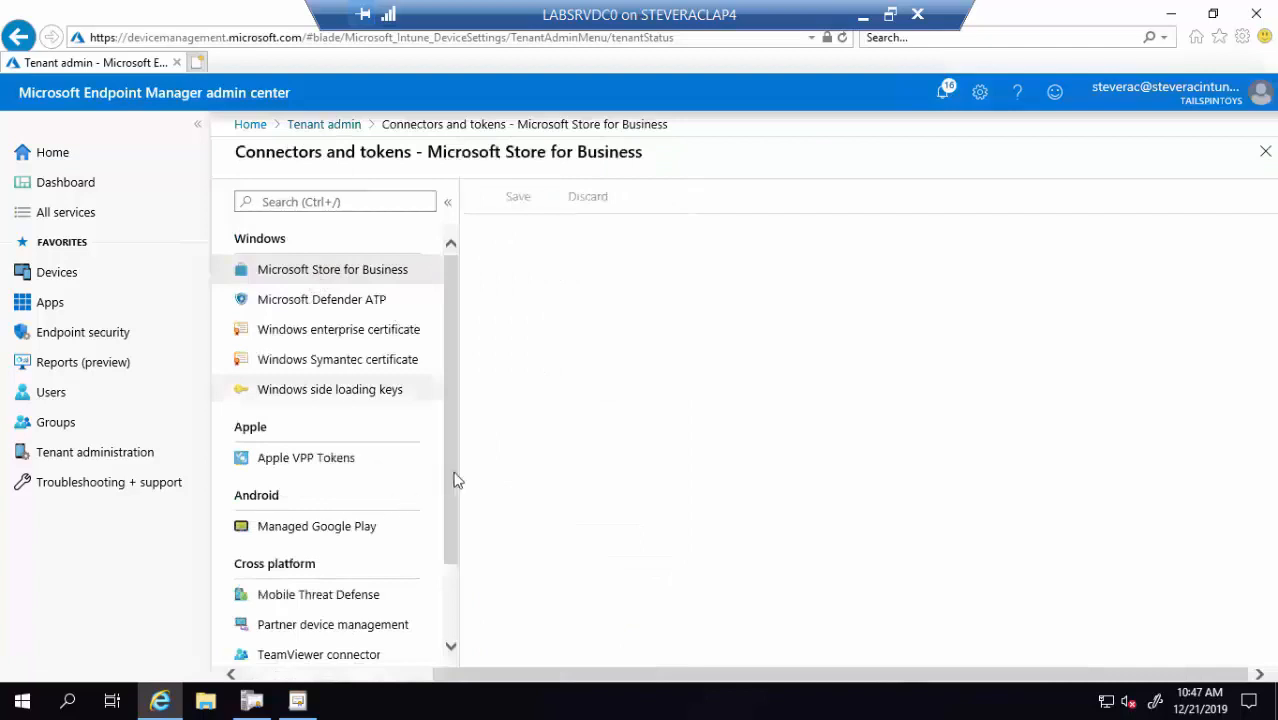
scroll(450, 610, "down", 1)
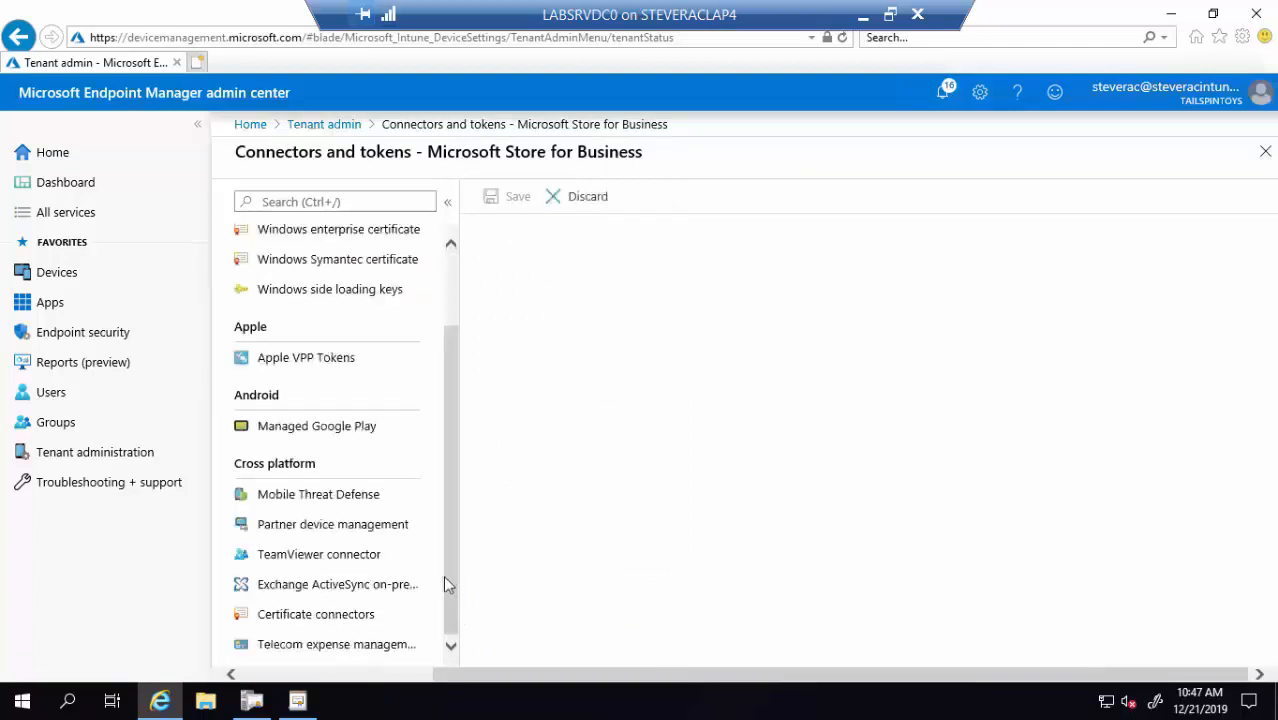
left_click(346, 620)
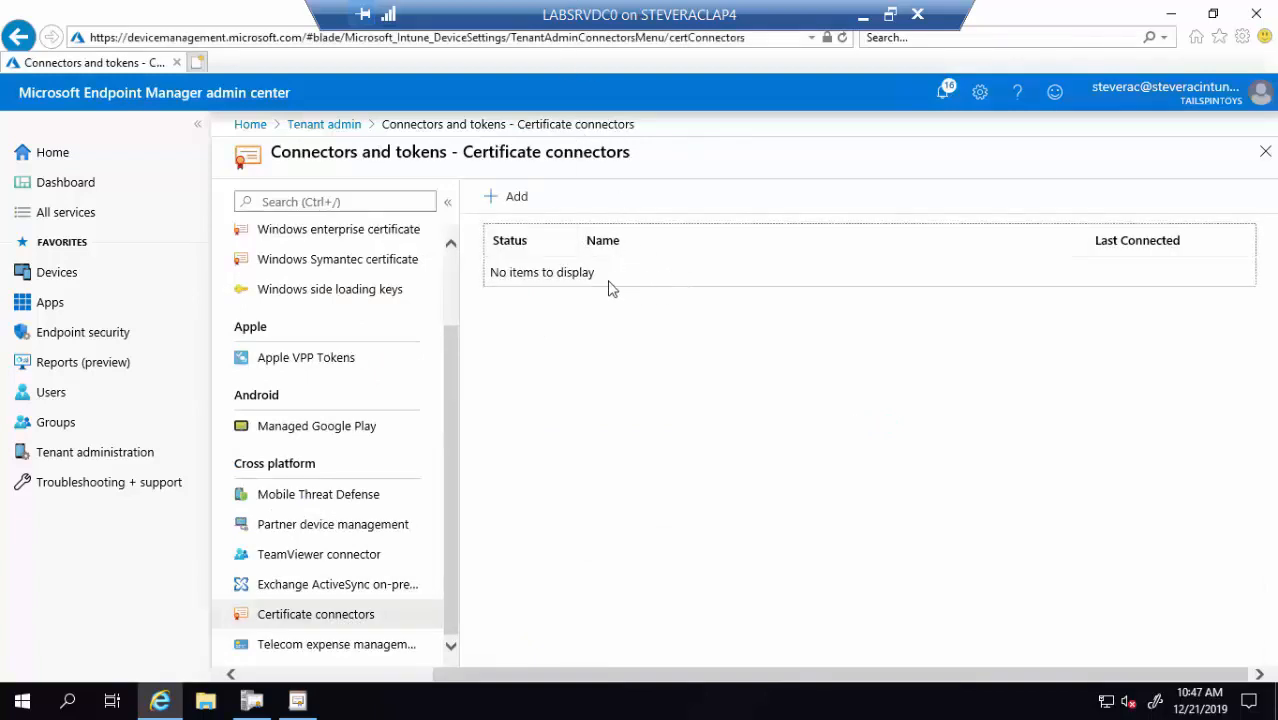
Save the PKCS #12 connector installer NDESConnectorSetup.exe to the Desktop and minimize the browser
left_click(511, 198)
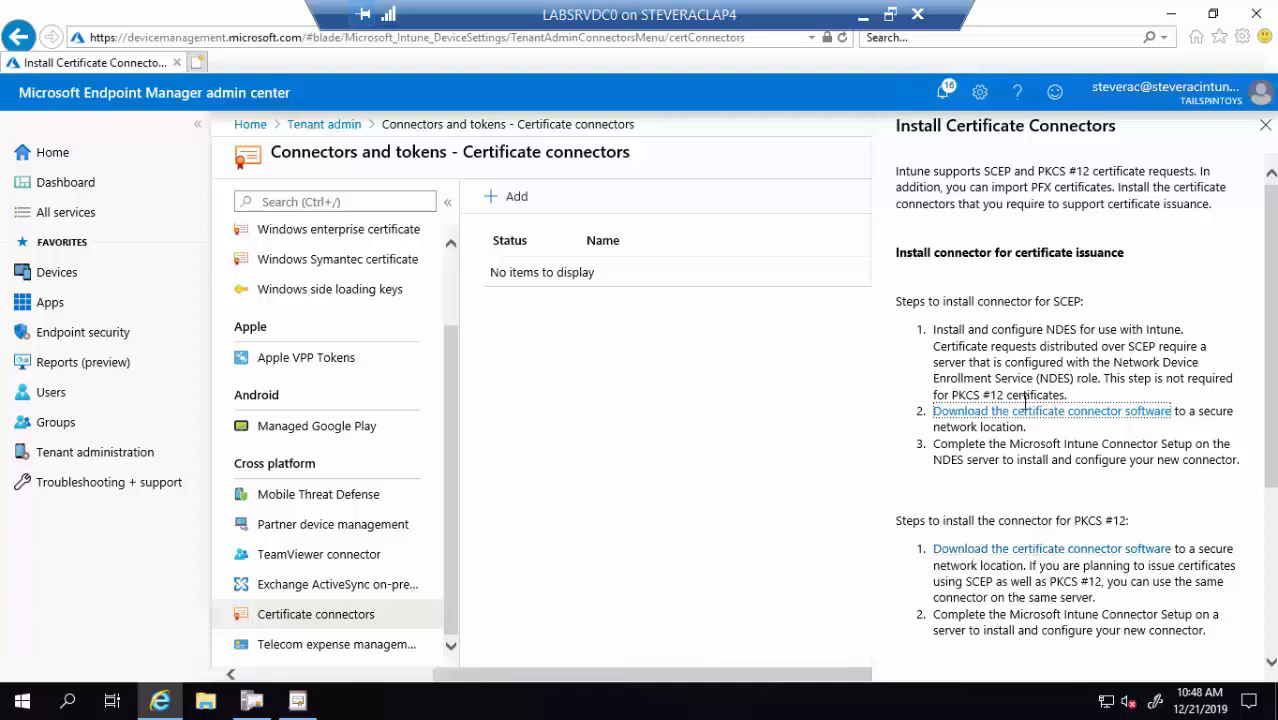
left_click(1005, 552)
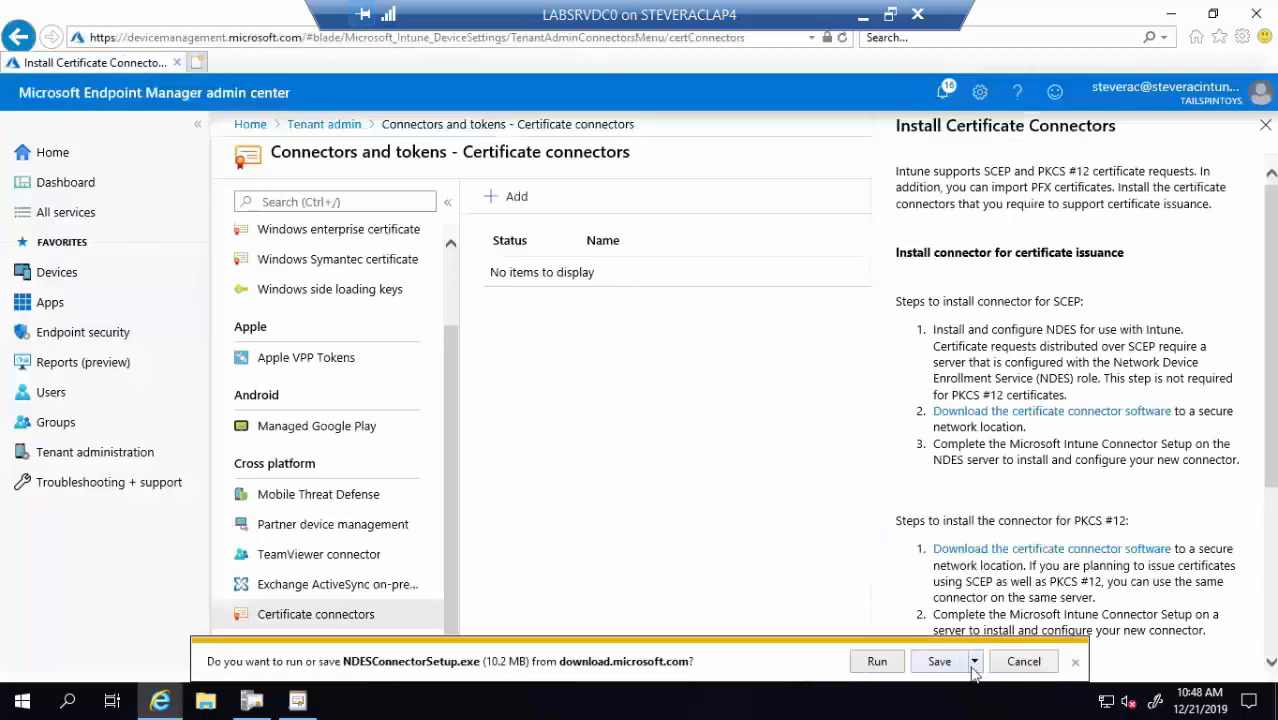
left_click(974, 663)
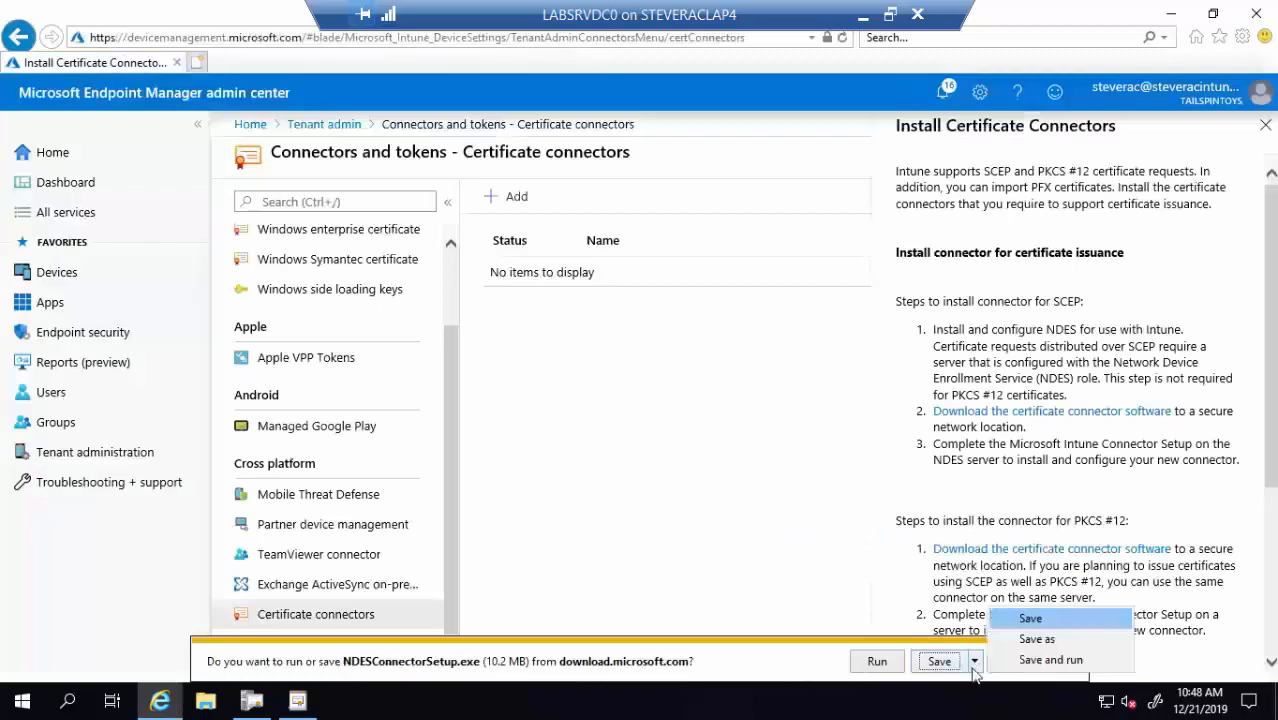
left_click(1036, 639)
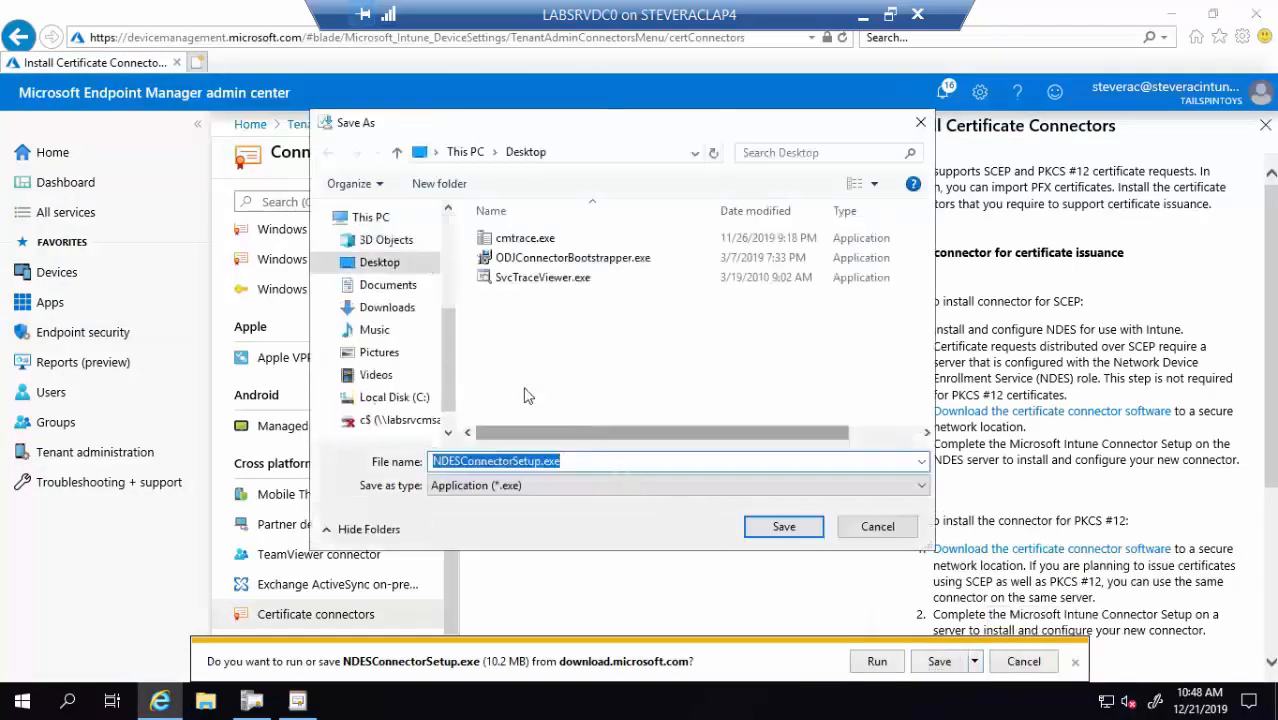
left_click(783, 527)
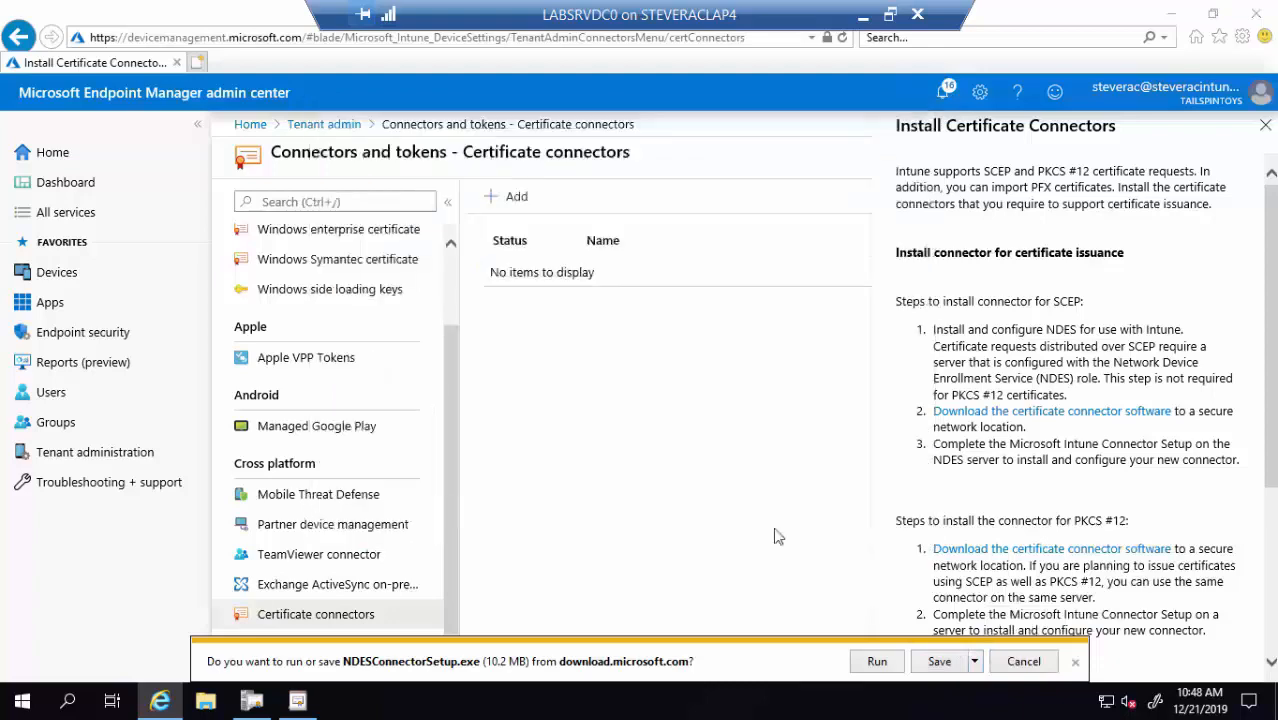
left_click(1171, 13)
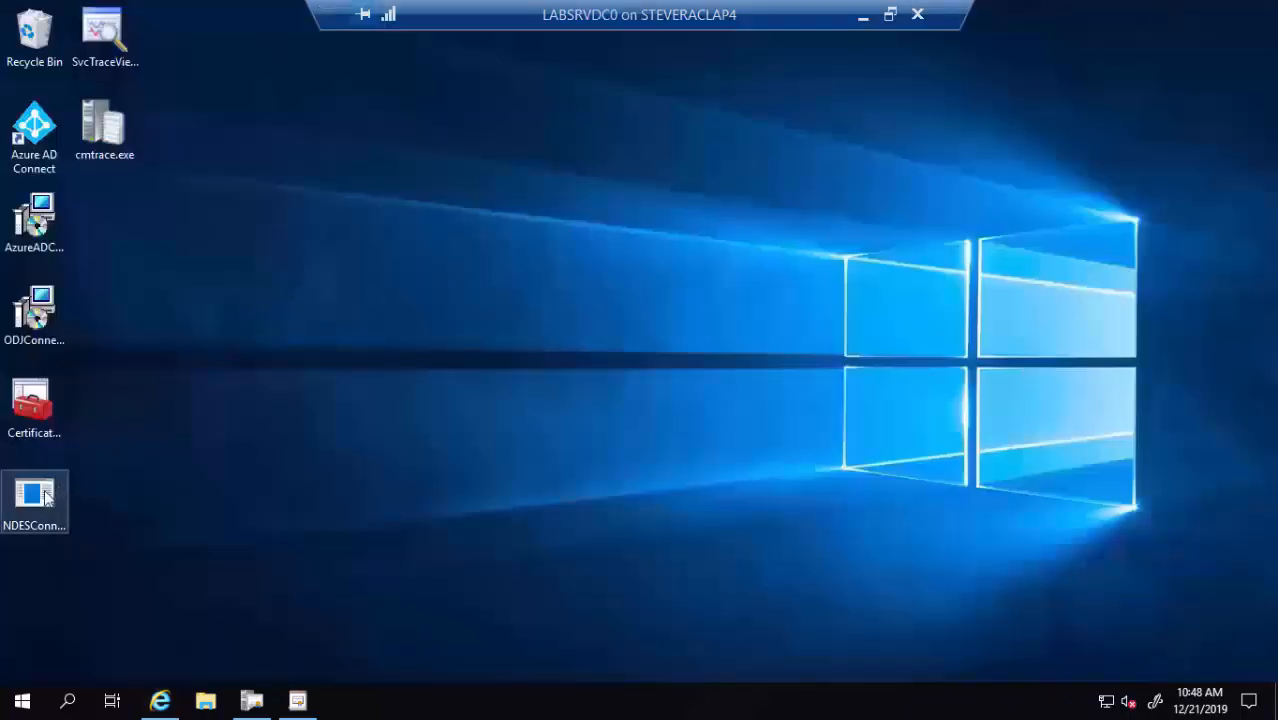
Run NDESConnectorSetup.exe as administrator and remove the existing Microsoft Intune Connector
left_click_drag(34, 495, 526, 320)
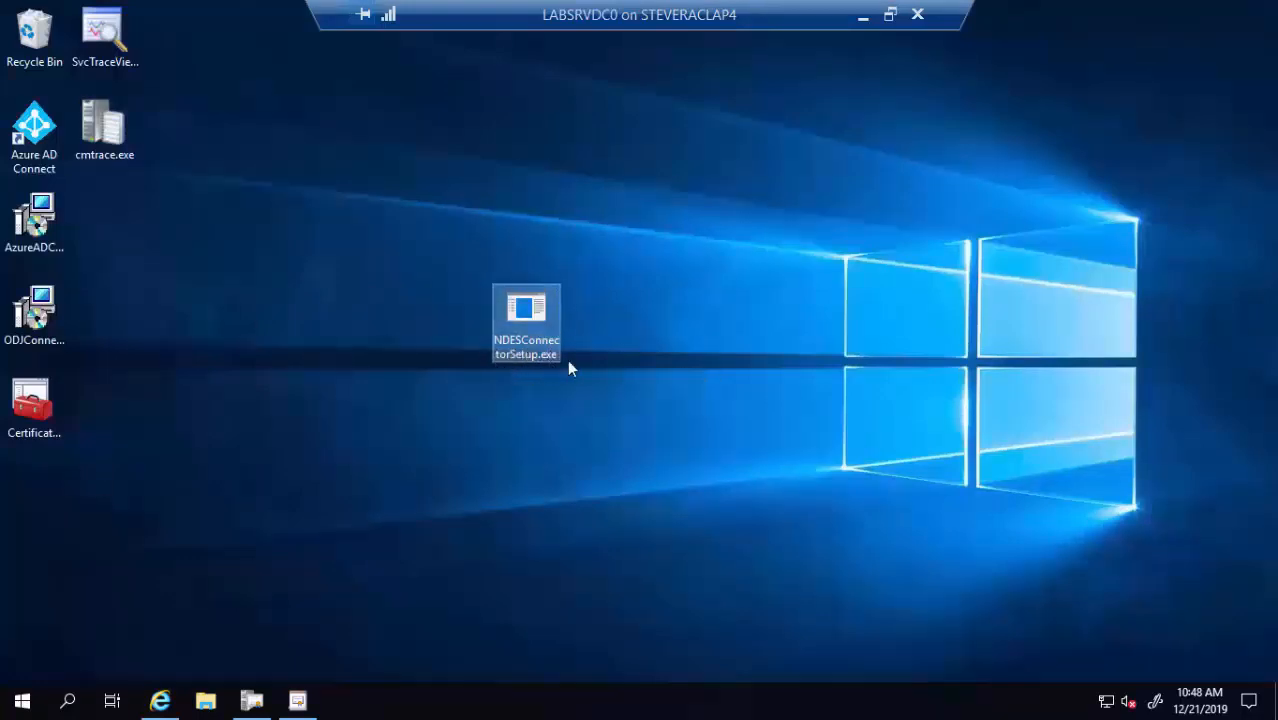
double_click(528, 312)
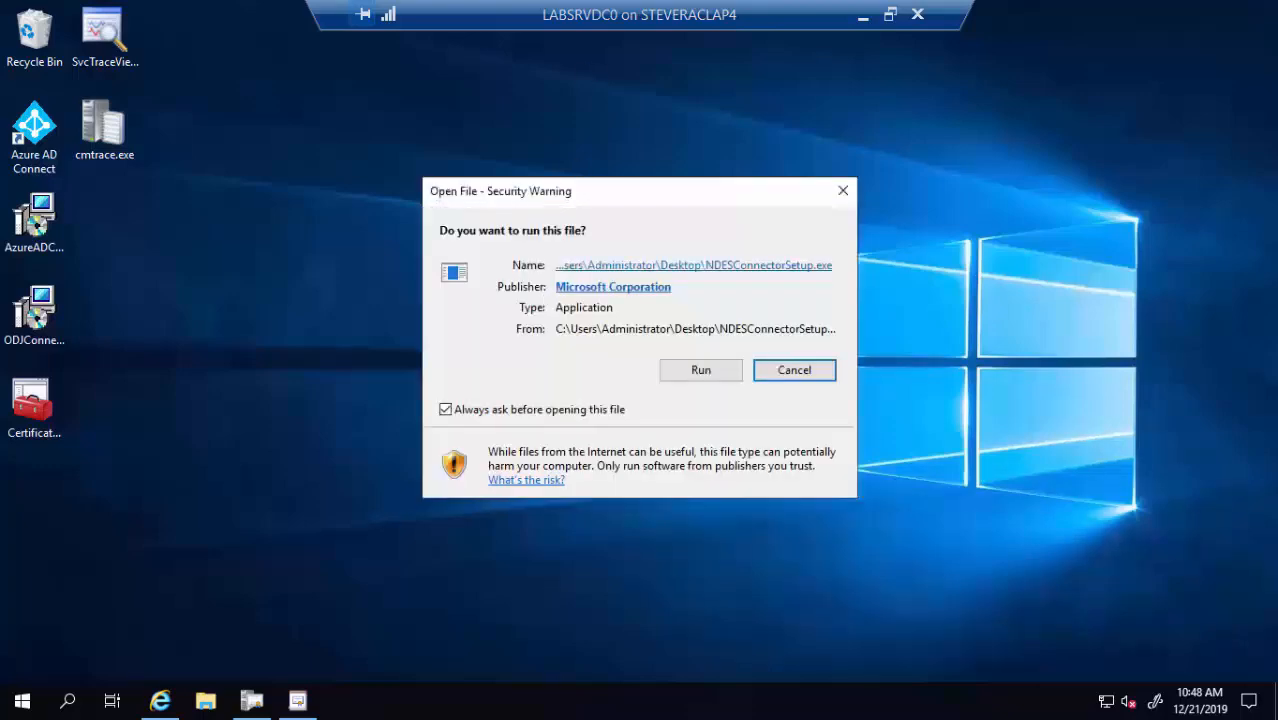
left_click(794, 370)
right_click(516, 324)
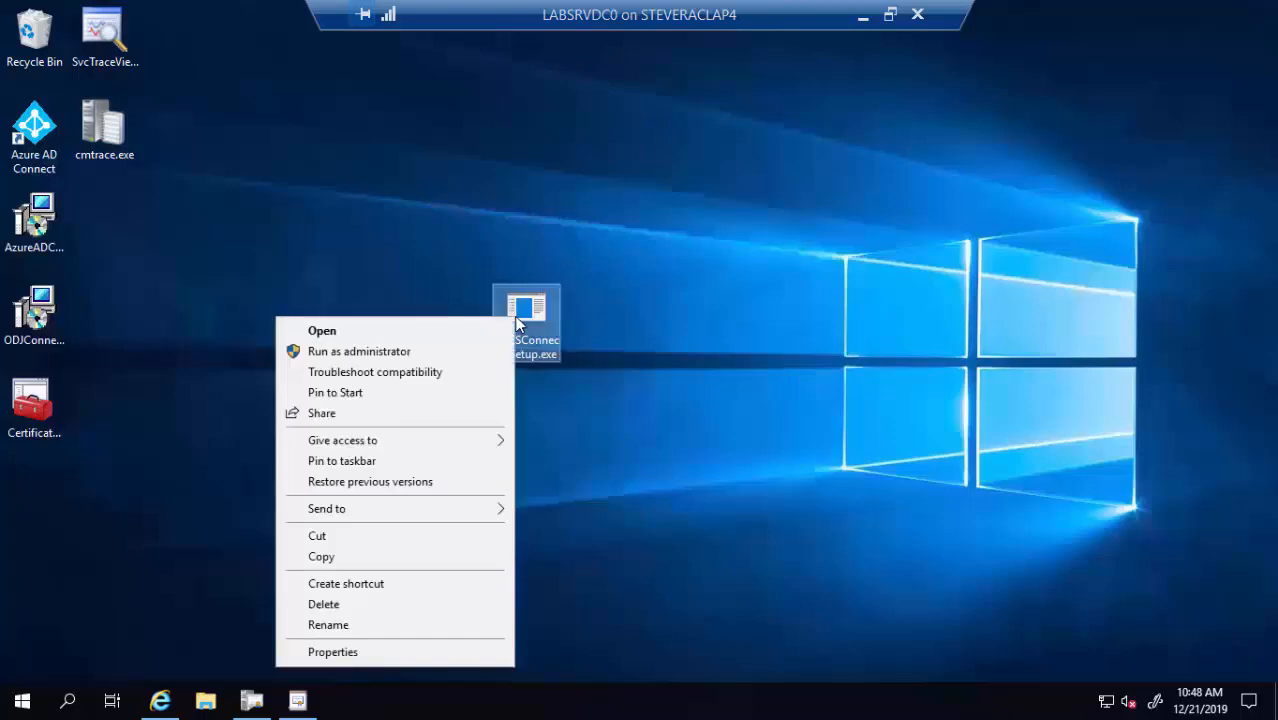
left_click(426, 352)
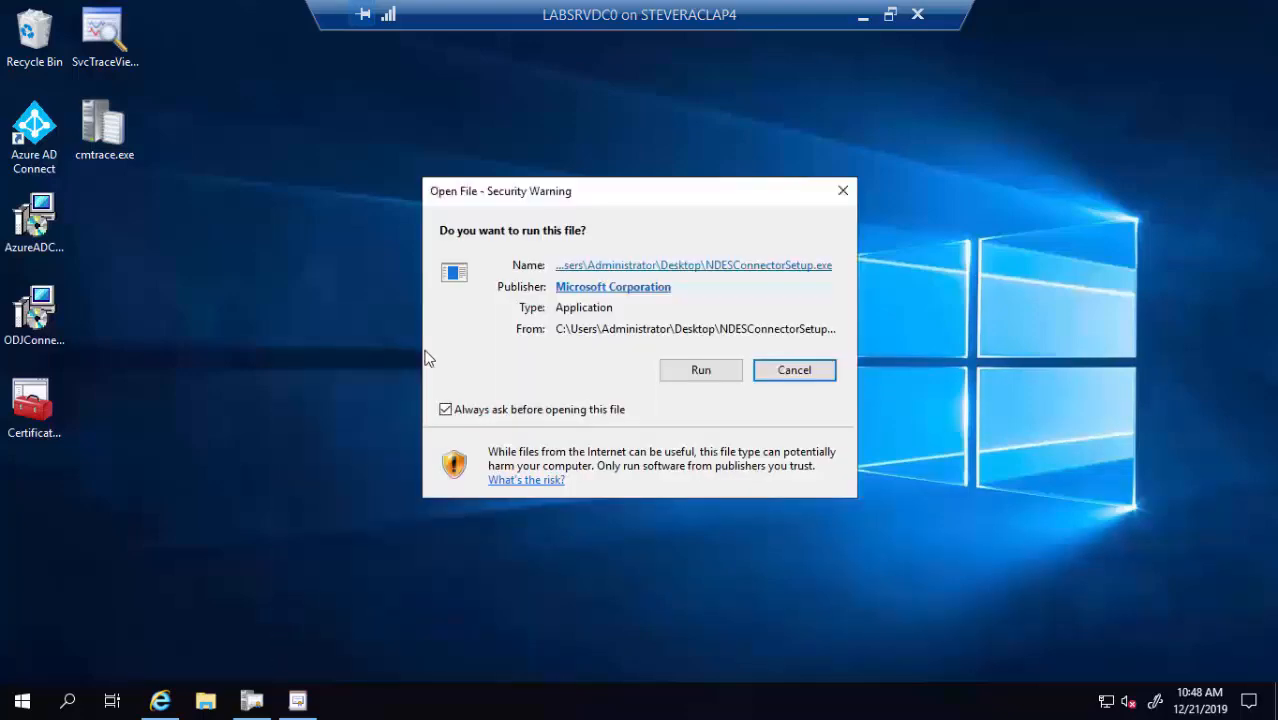
left_click(699, 370)
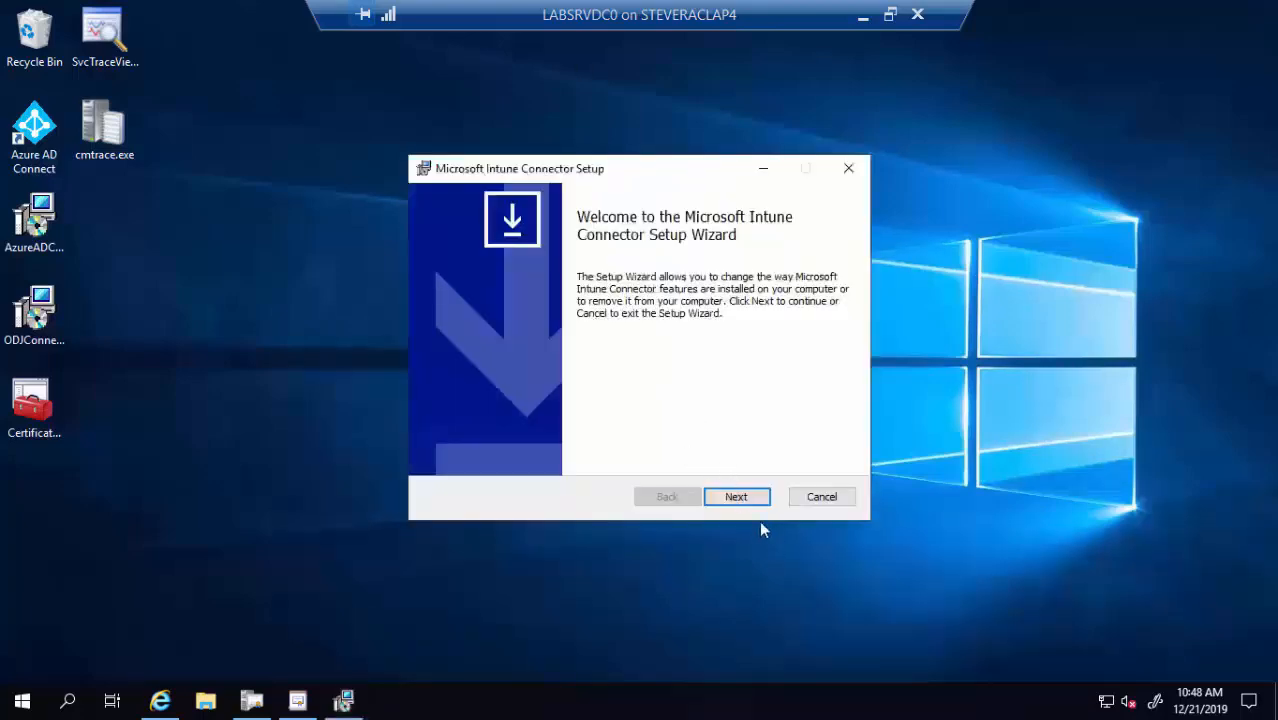
left_click(742, 499)
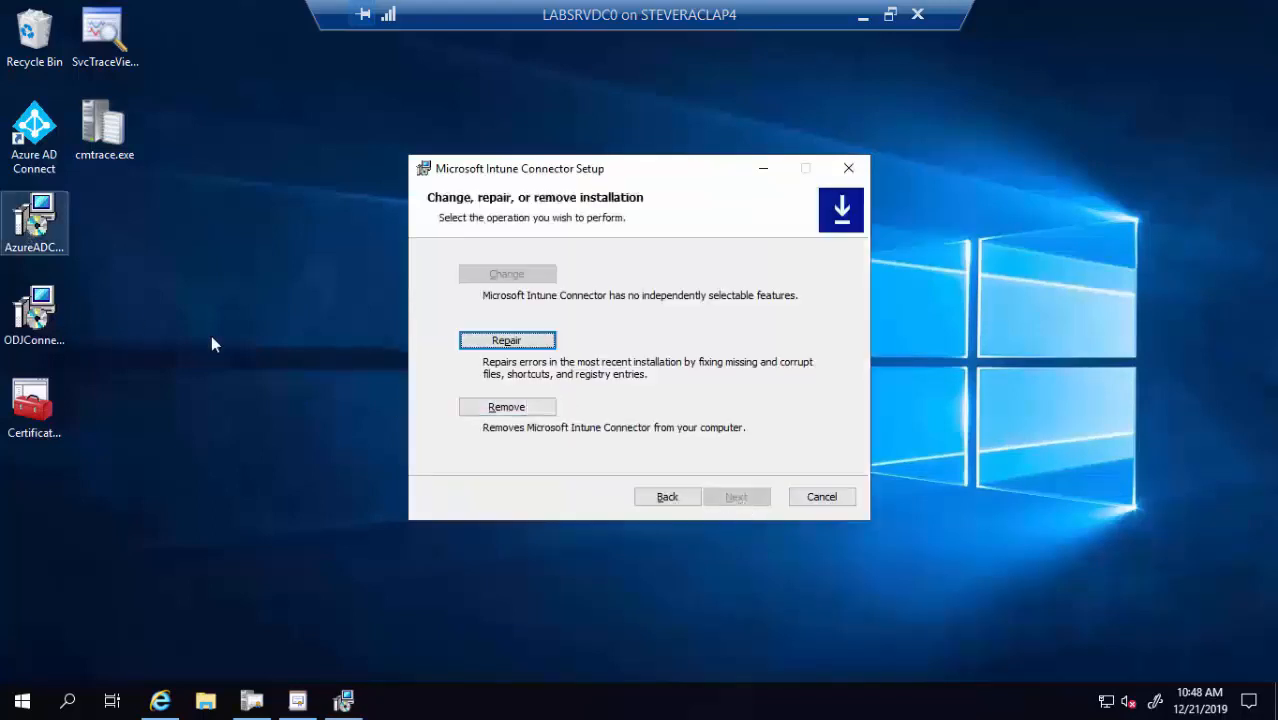
left_click(531, 405)
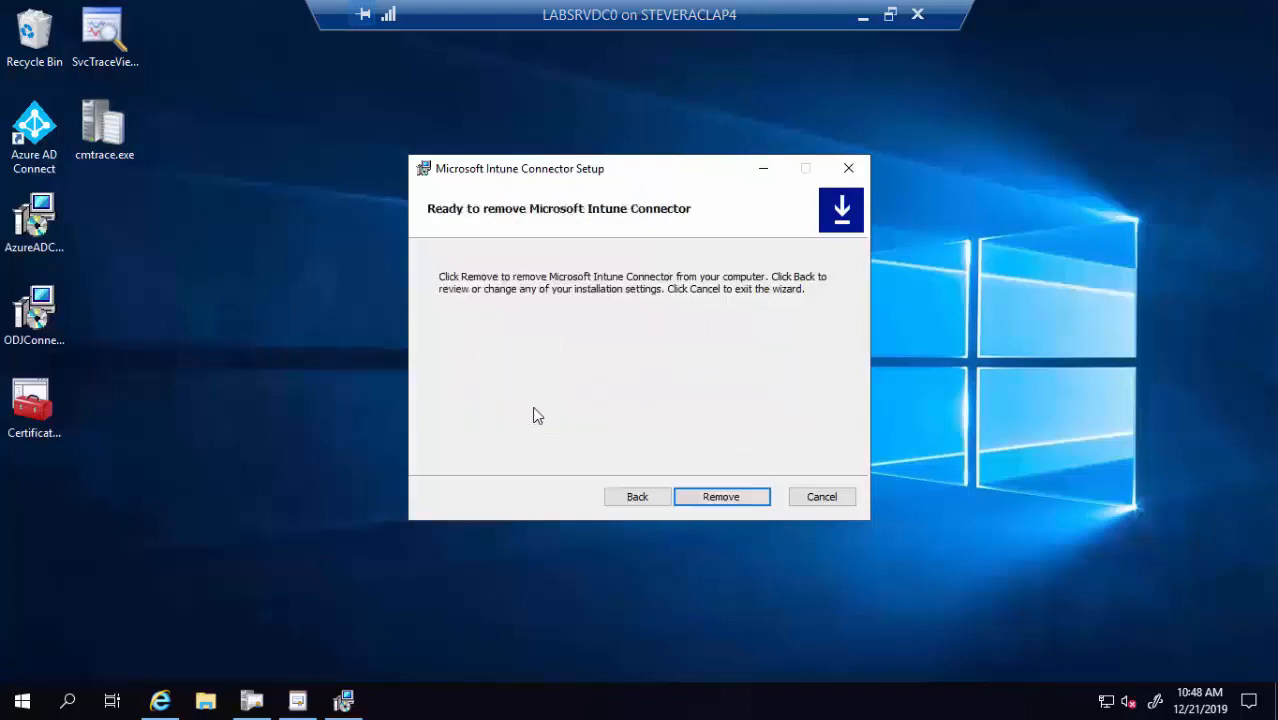
left_click(701, 498)
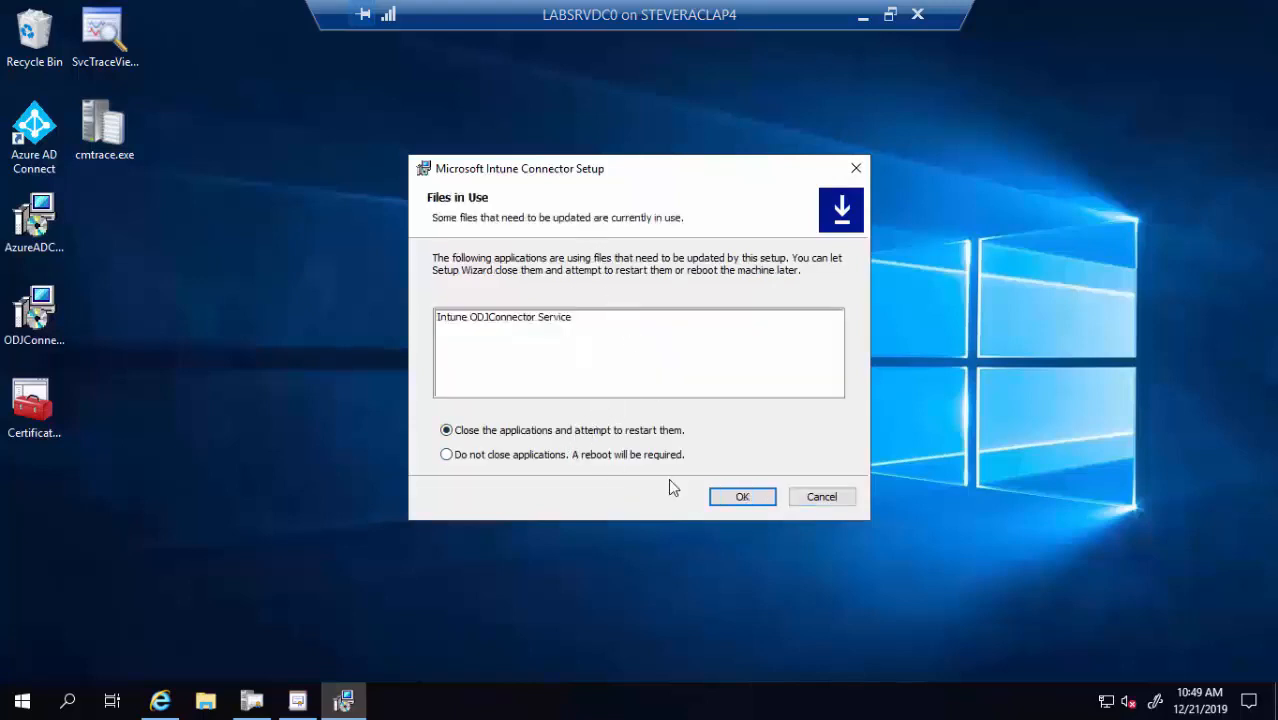
left_click(742, 505)
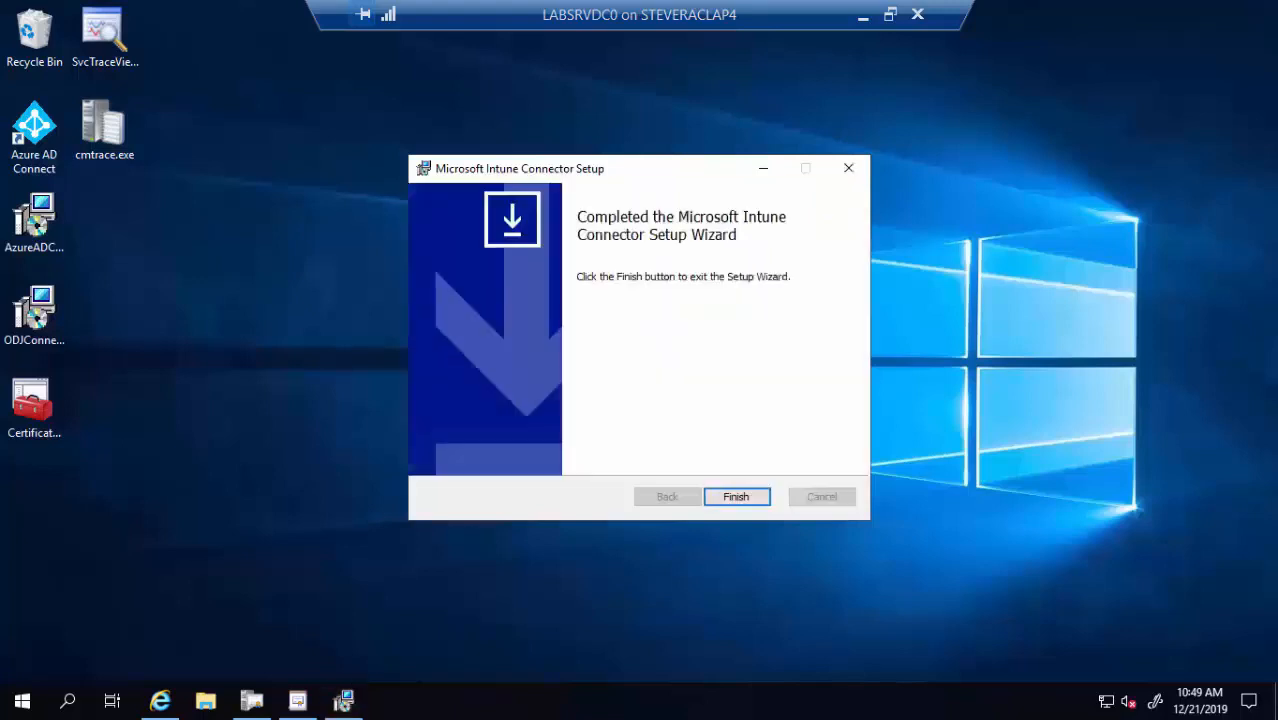
left_click(736, 495)
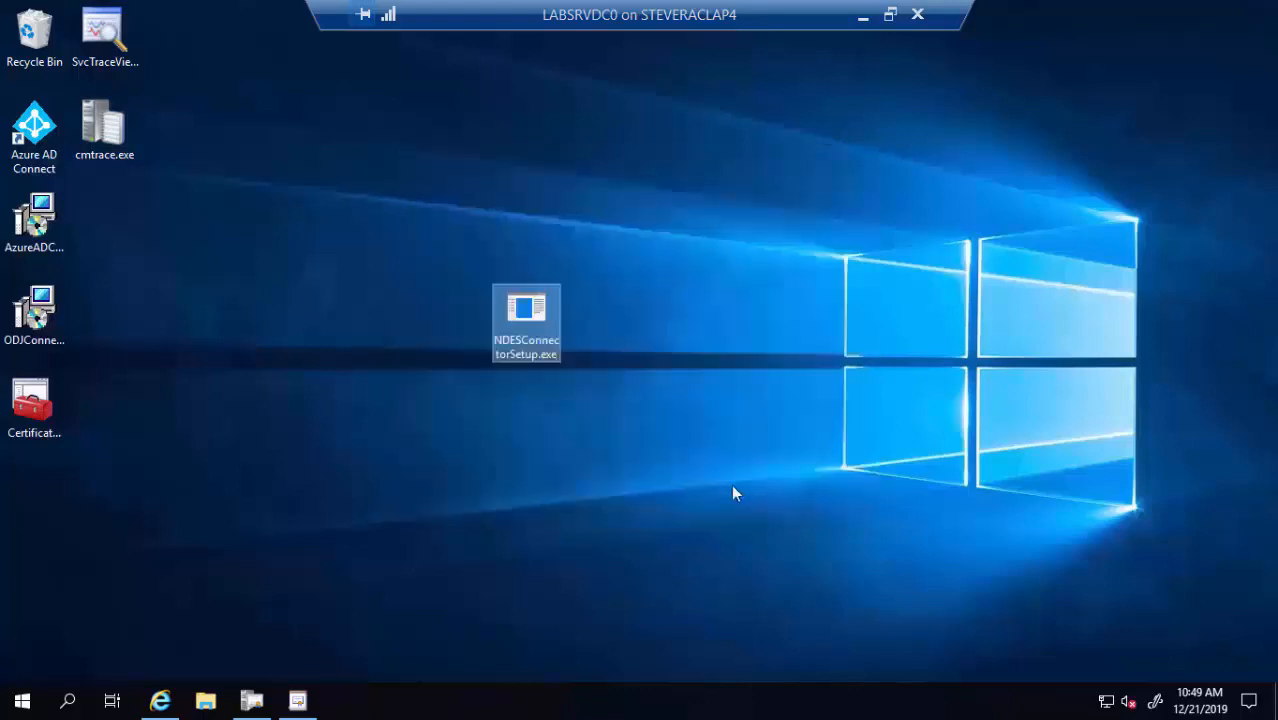
Relaunch NDESConnectorSetup.exe as administrator and accept the license agreement
right_click(533, 314)
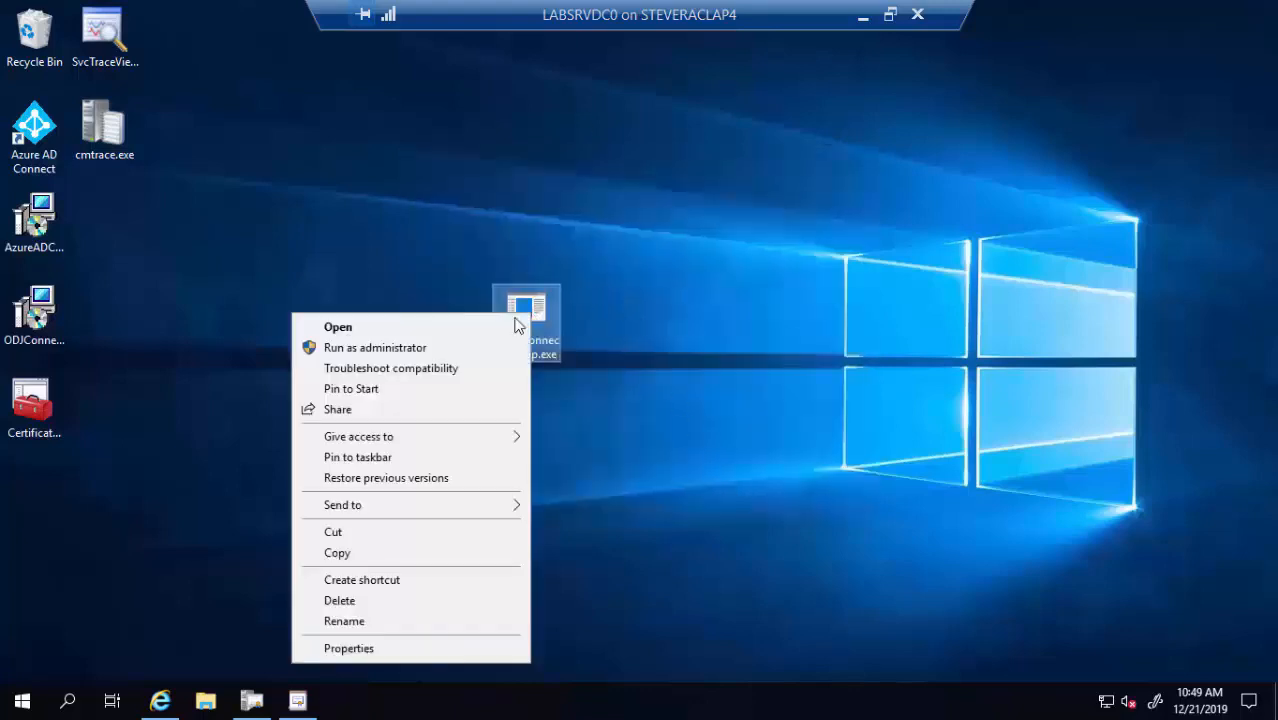
left_click(428, 350)
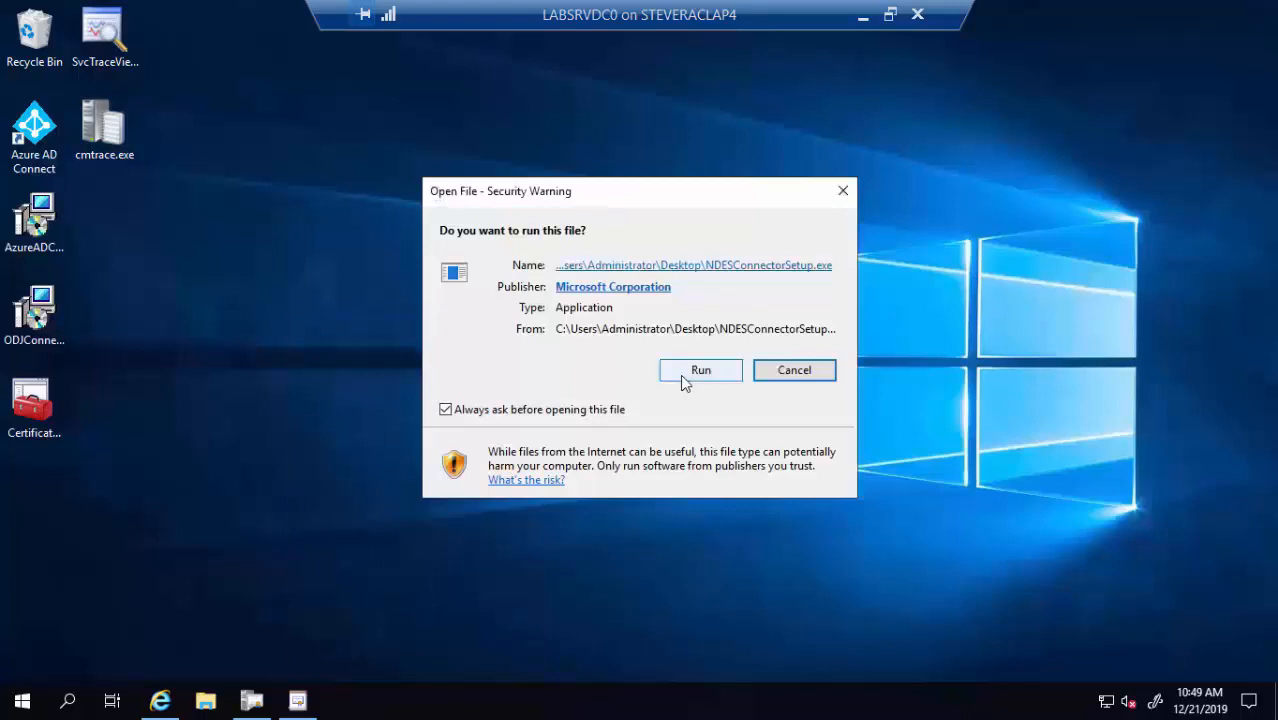
left_click(688, 379)
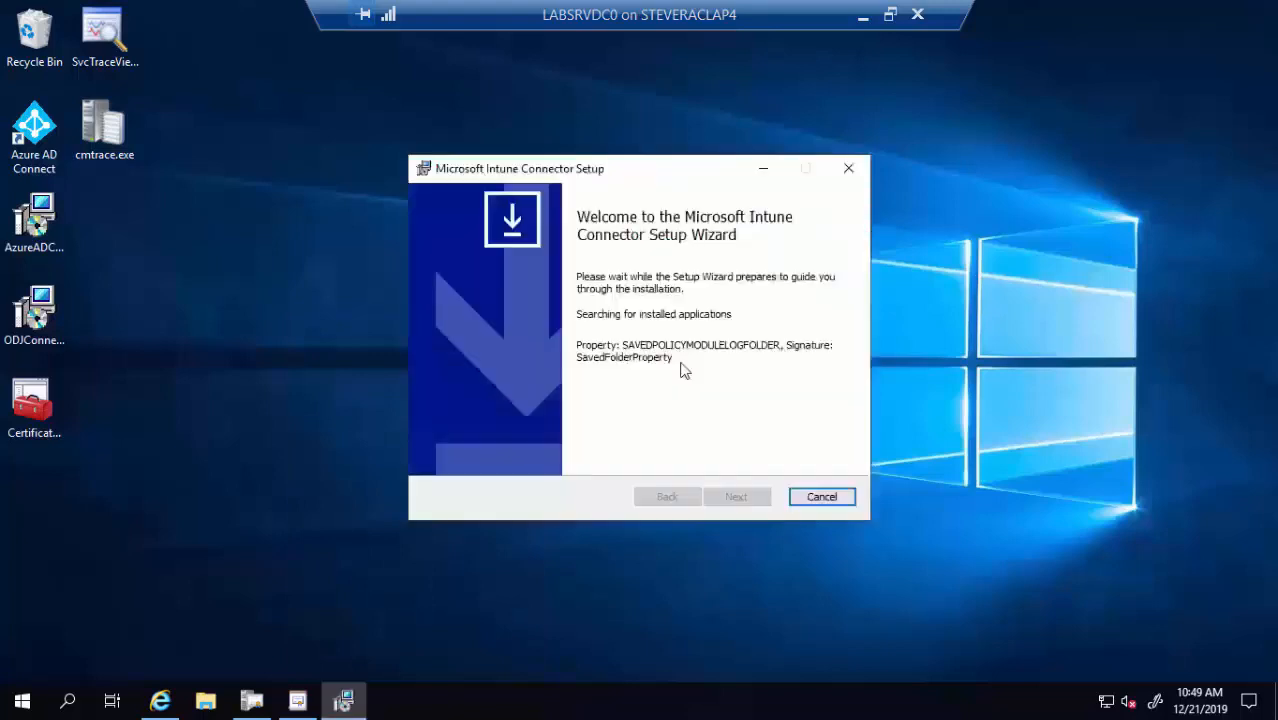
left_click(734, 495)
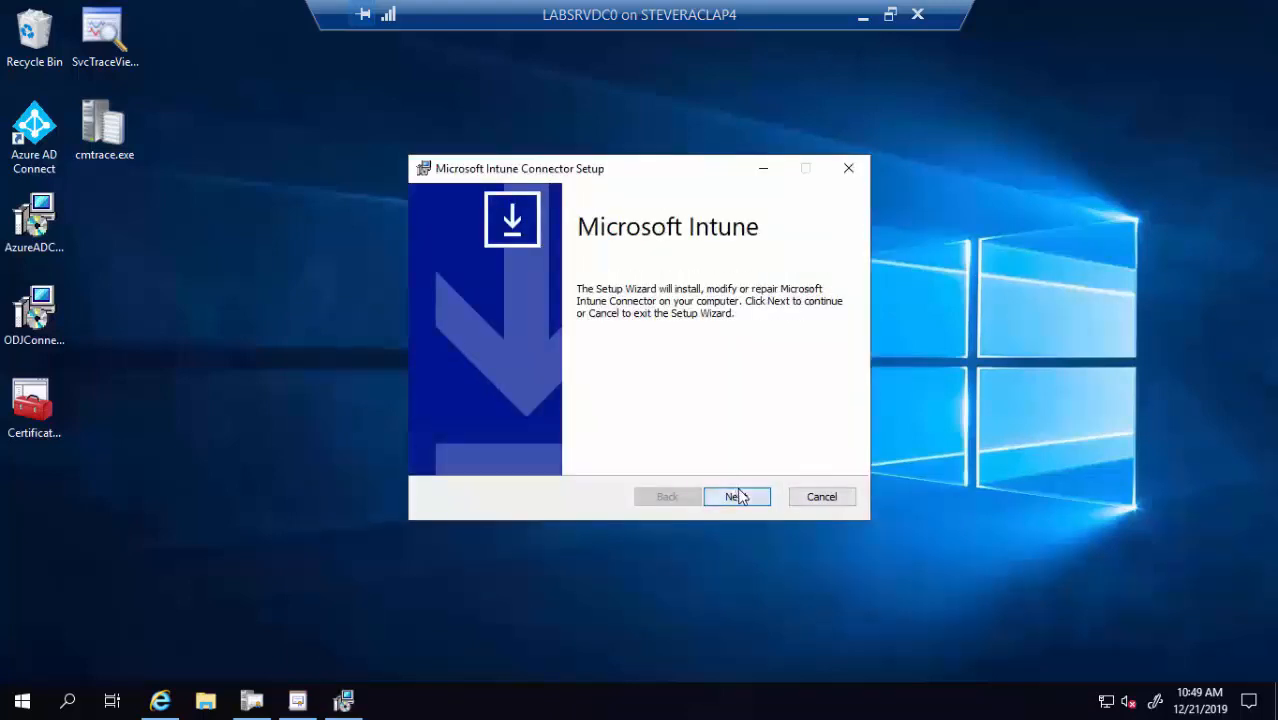
left_click(590, 454)
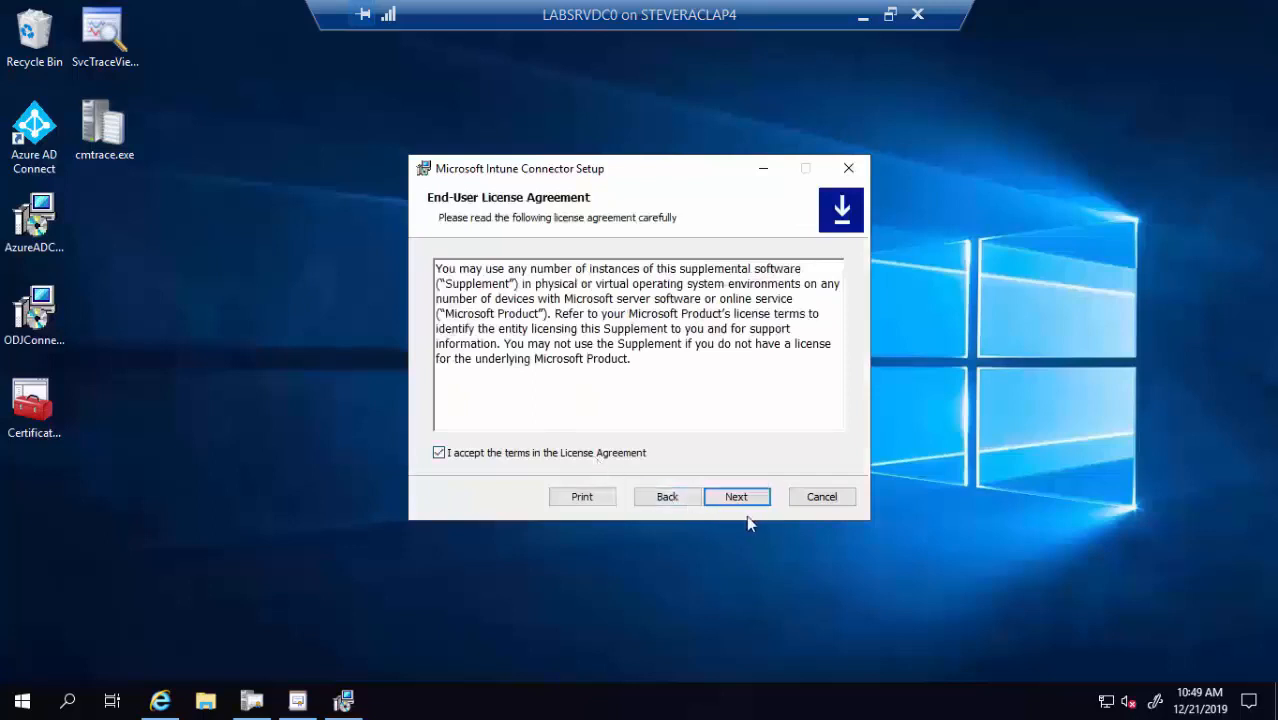
Reach the Destination Folder step, inspect the default install path, and bring up File Explorer
left_click(740, 500)
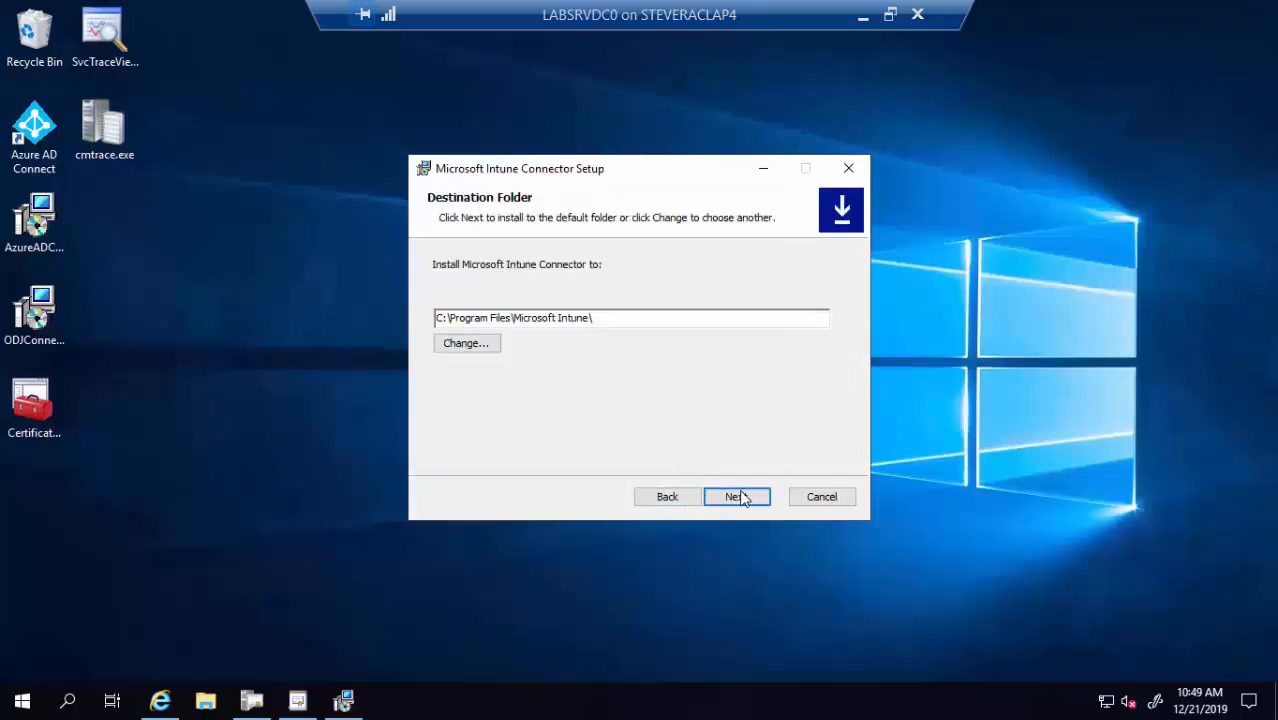
left_click(747, 502)
left_click(686, 501)
left_click_drag(605, 320, 435, 320)
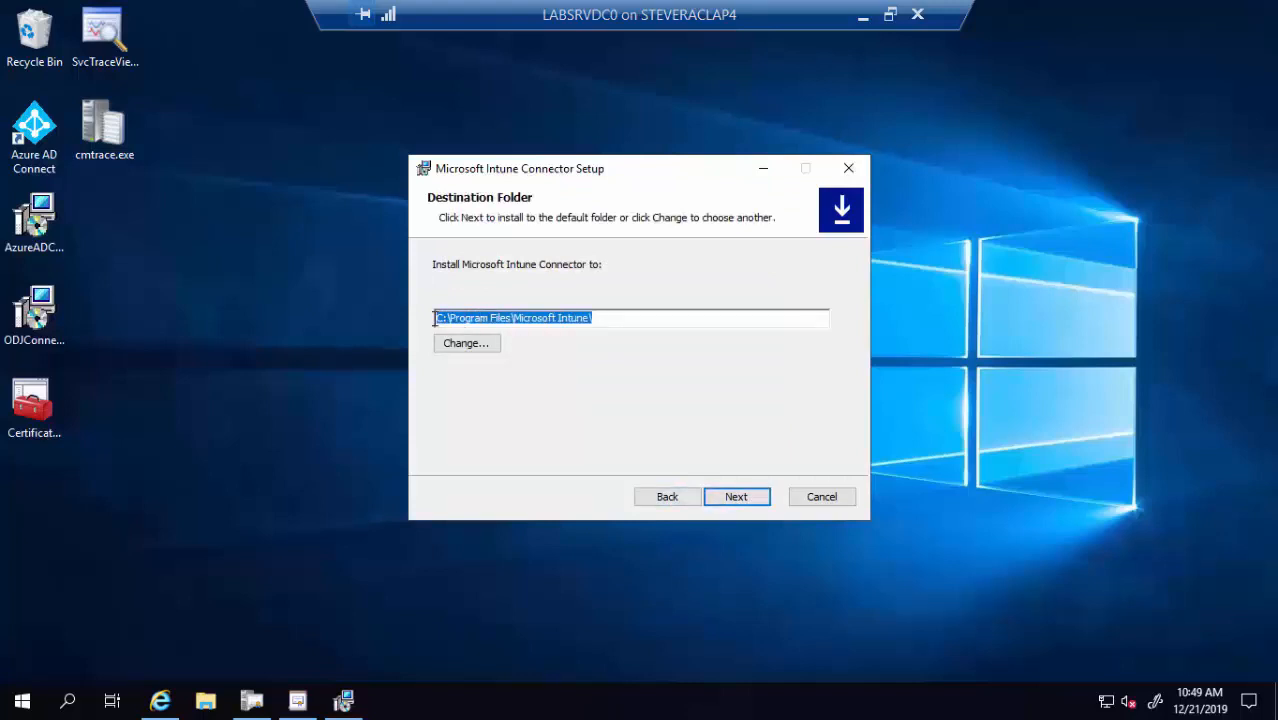
left_click(619, 317)
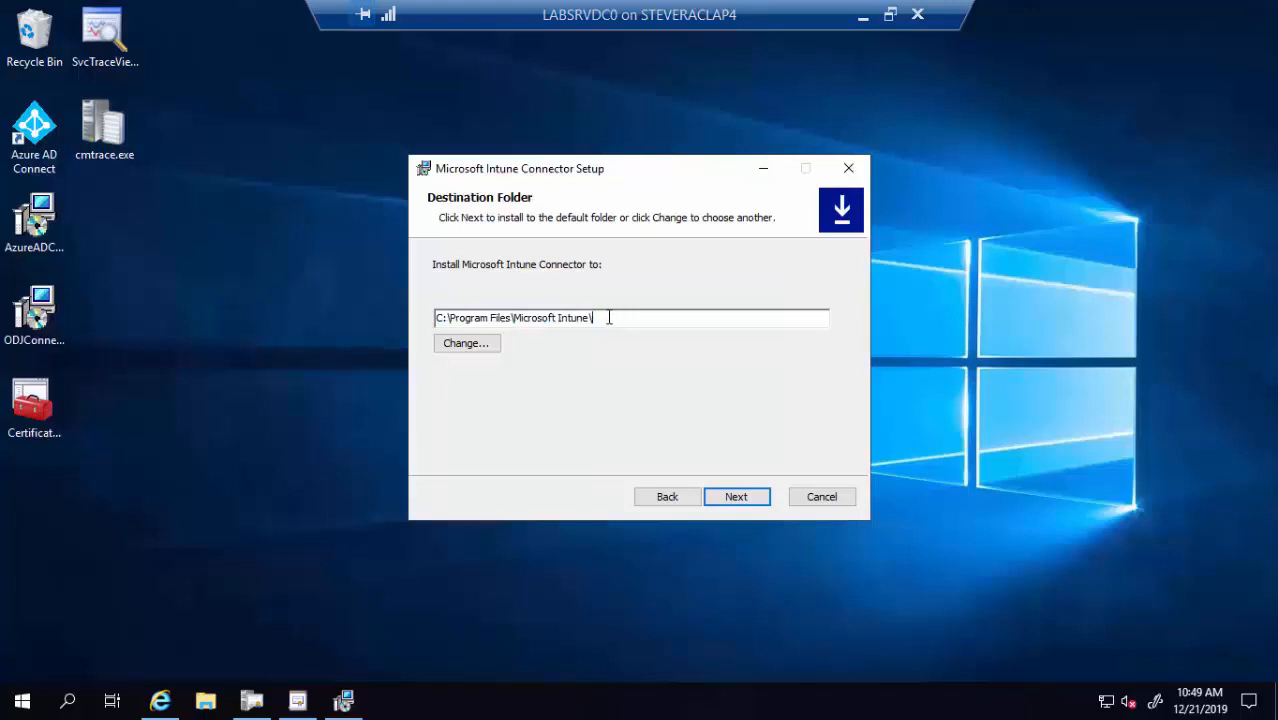
left_click(213, 701)
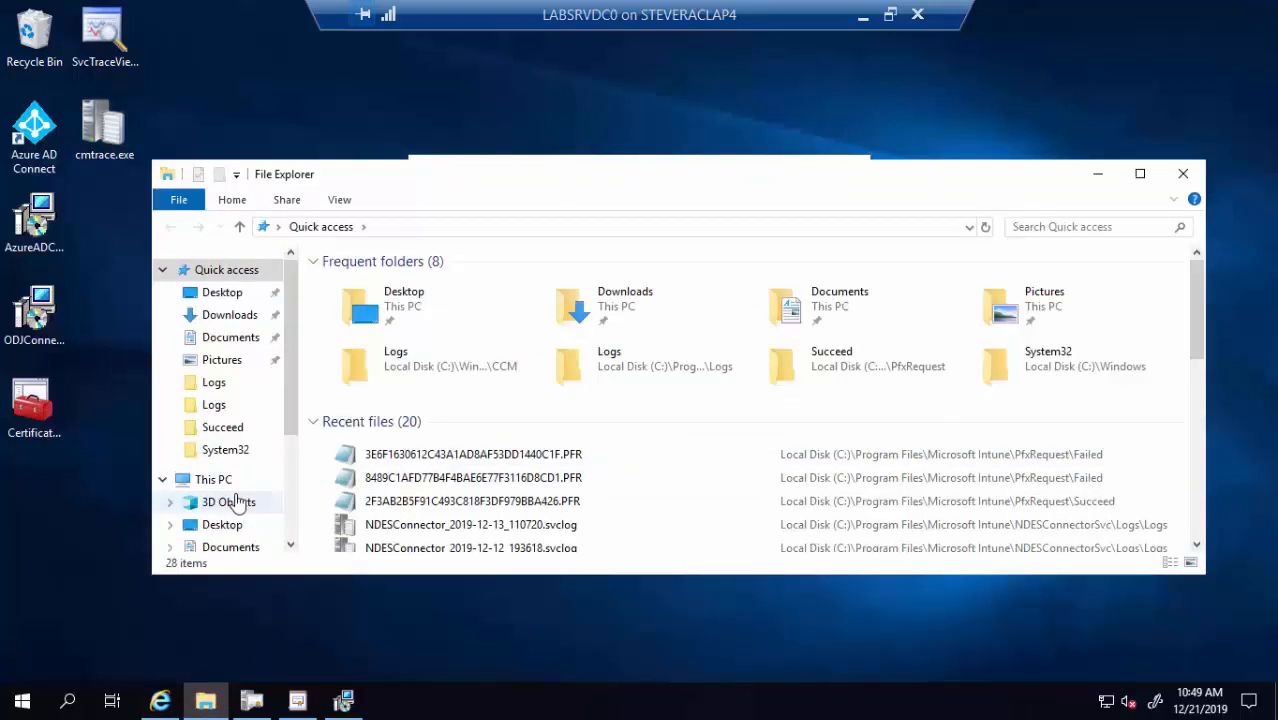
Browse File Explorer to C:\Program Files and move it aside to reveal the setup wizard
scroll(294, 482, "down", 1)
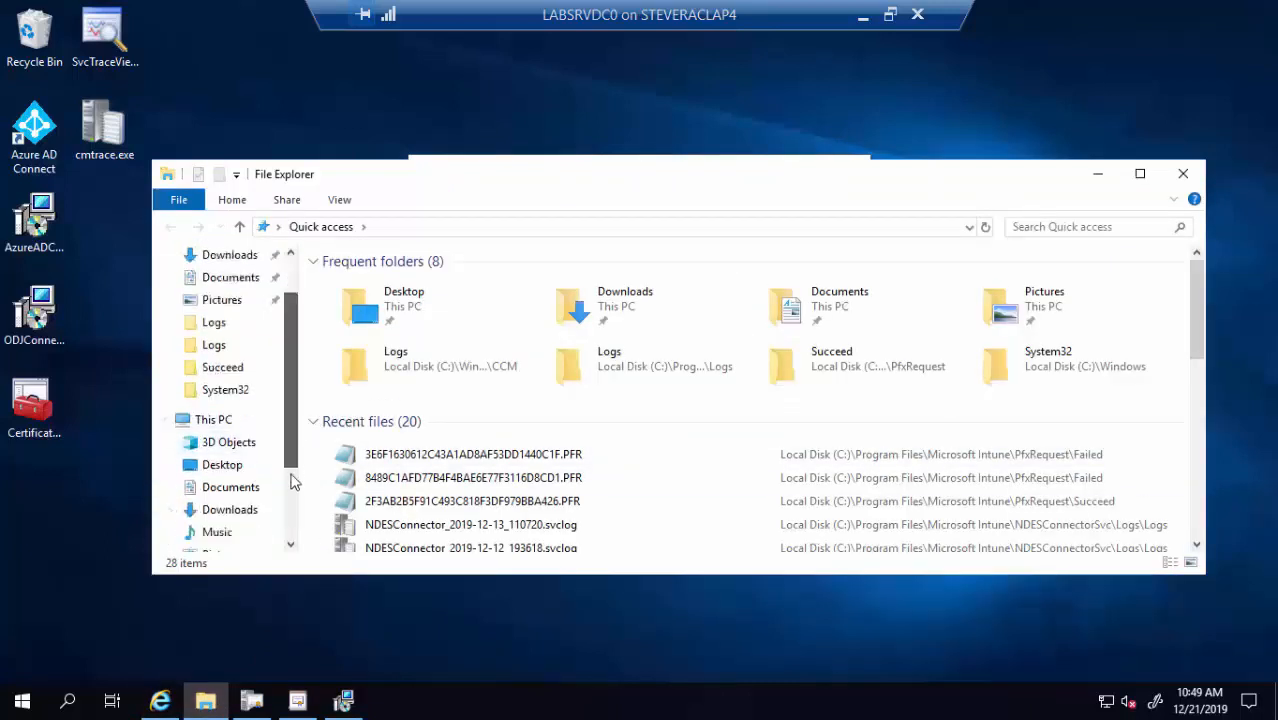
scroll(294, 482, "down", 3)
left_click(234, 487)
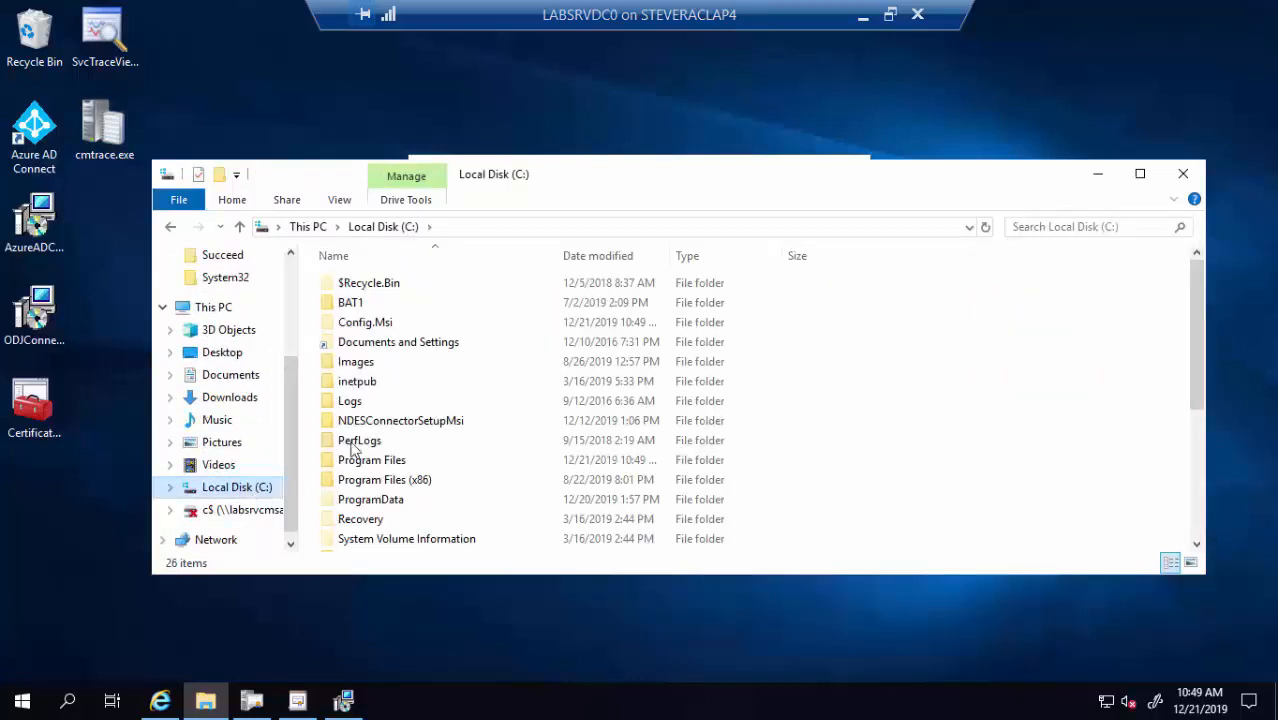
double_click(388, 463)
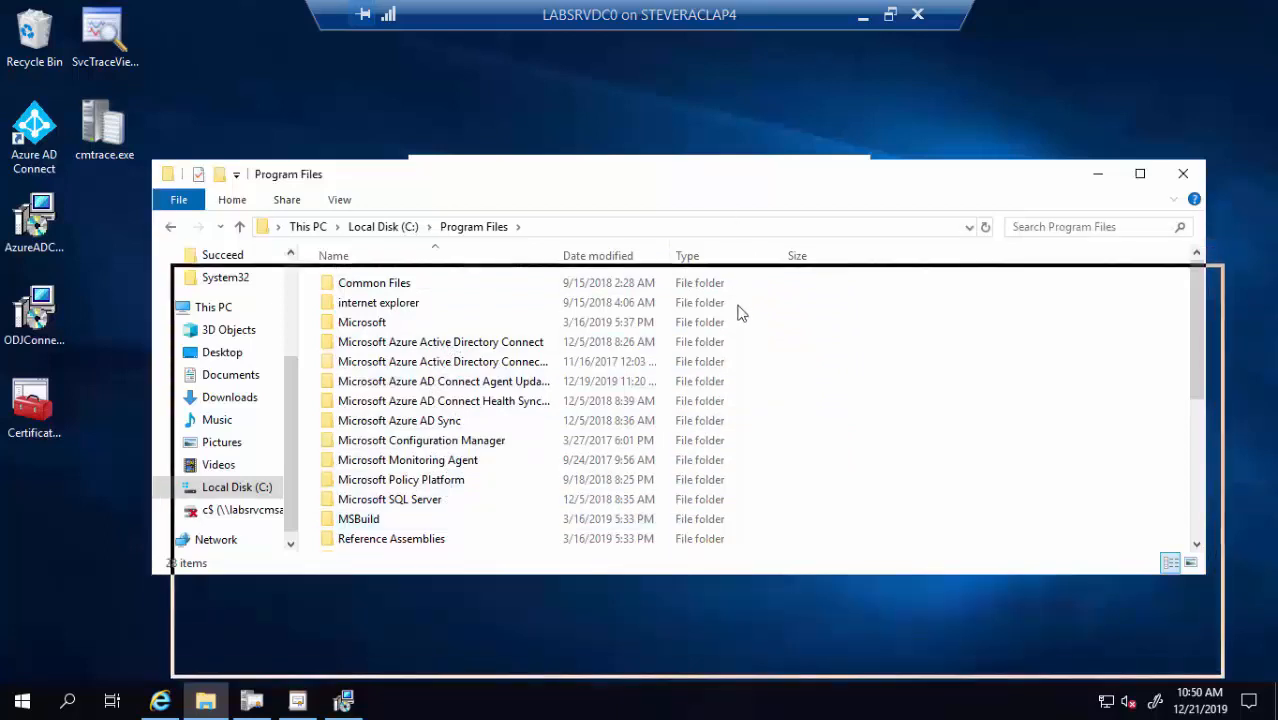
left_click_drag(741, 313, 738, 425)
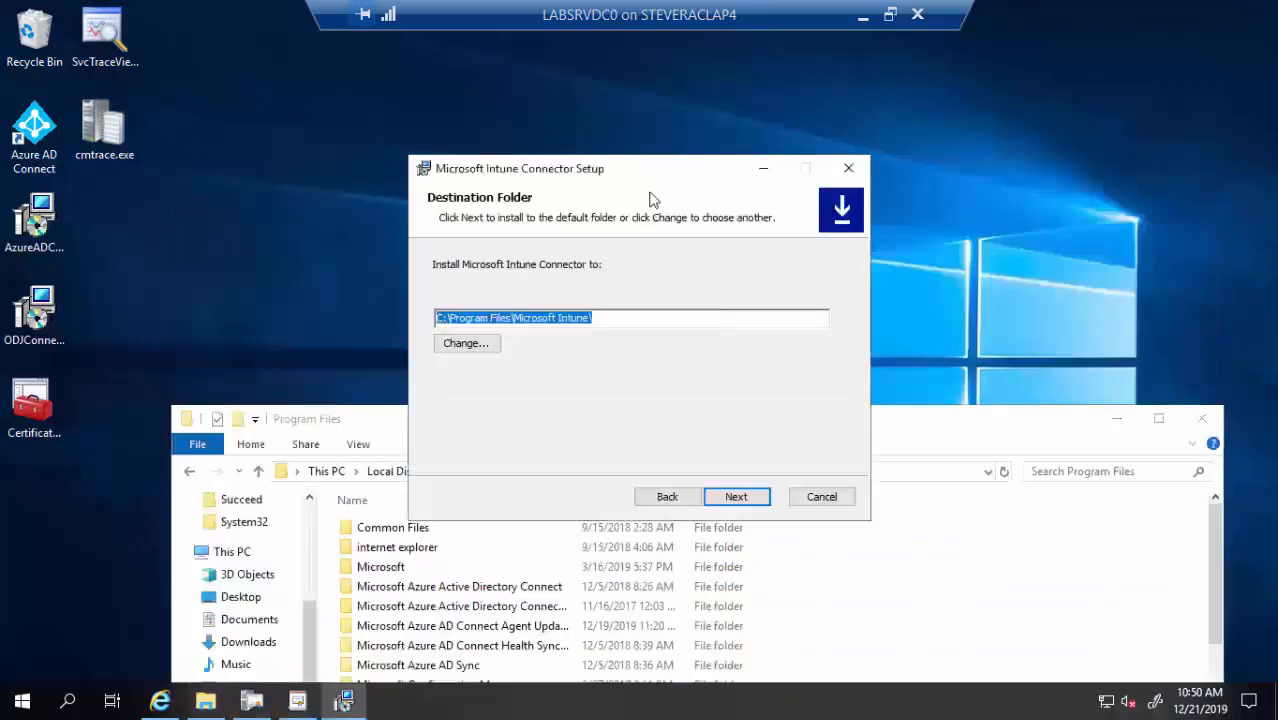
Choose PFX Distribution for certificate distribution and install the Intune Connector
left_click(736, 496)
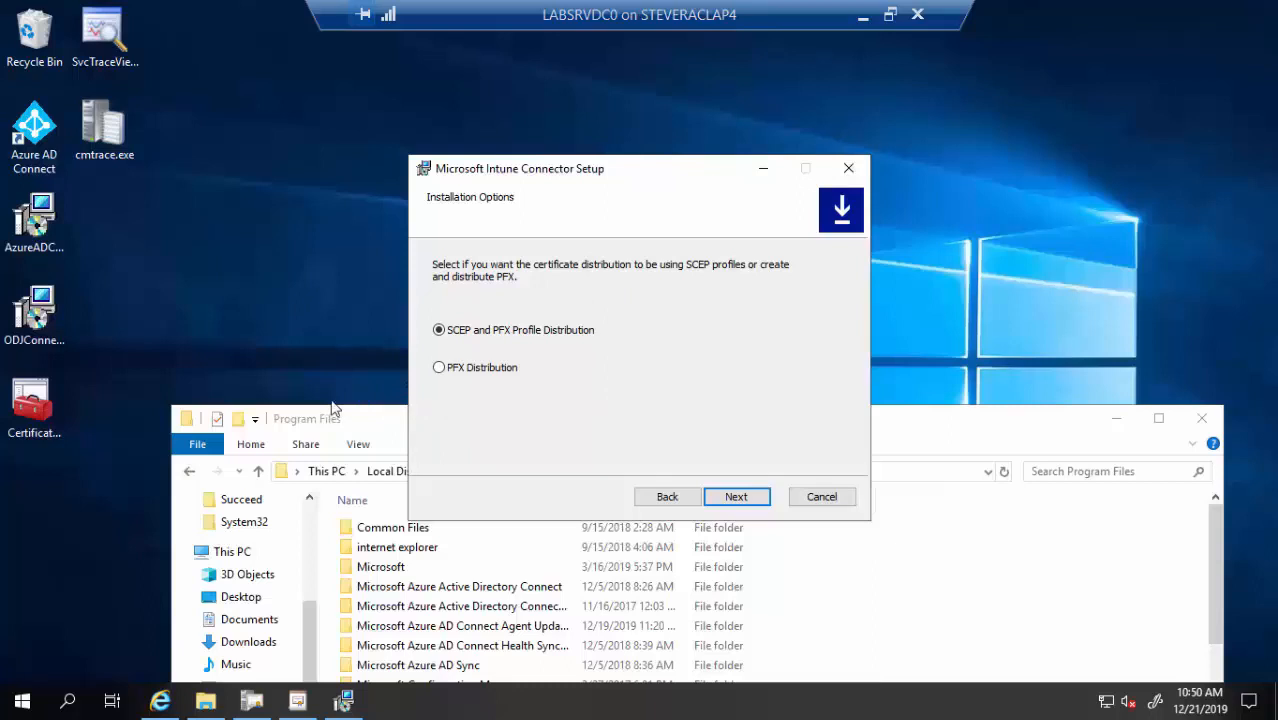
left_click(501, 373)
left_click(725, 502)
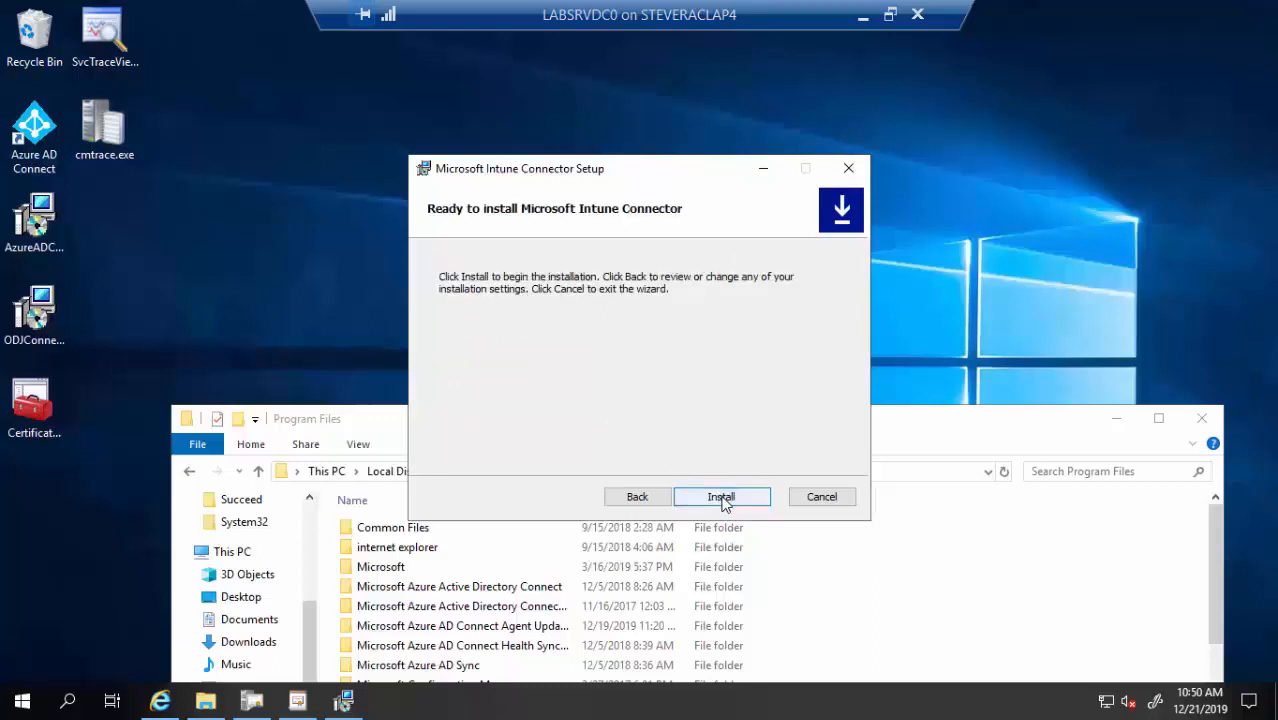
left_click(721, 497)
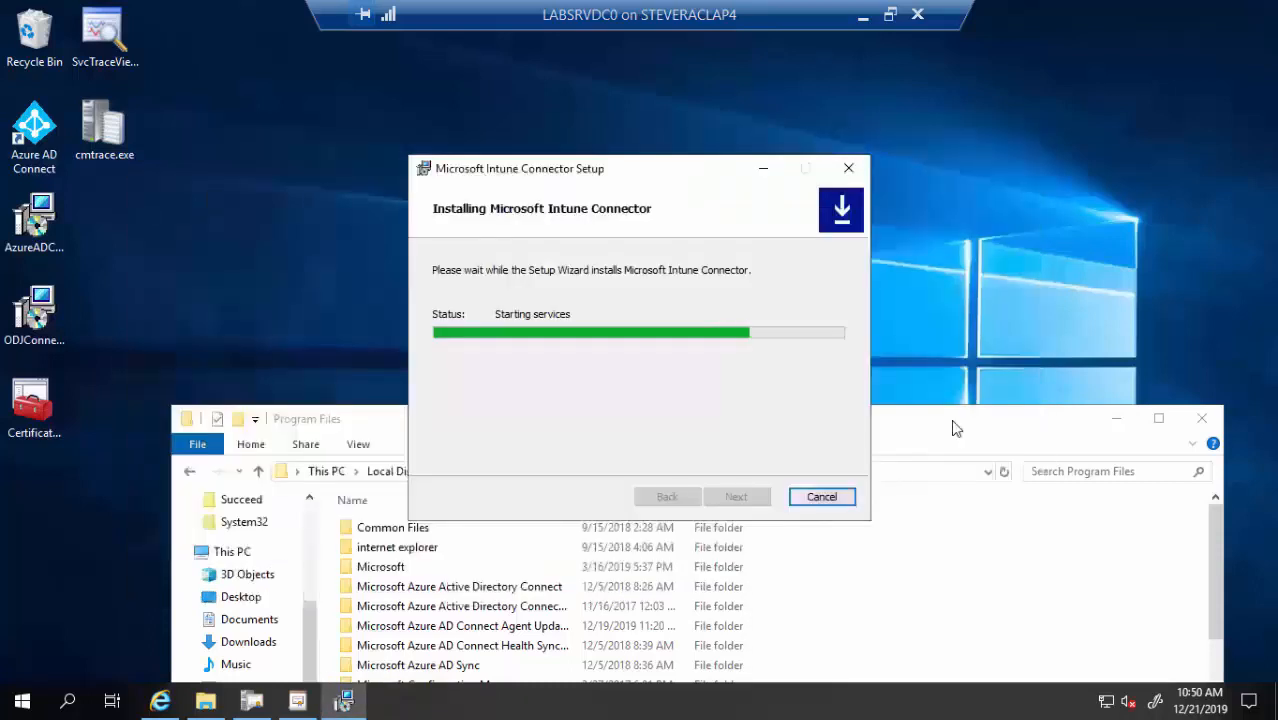
left_click_drag(953, 428, 945, 290)
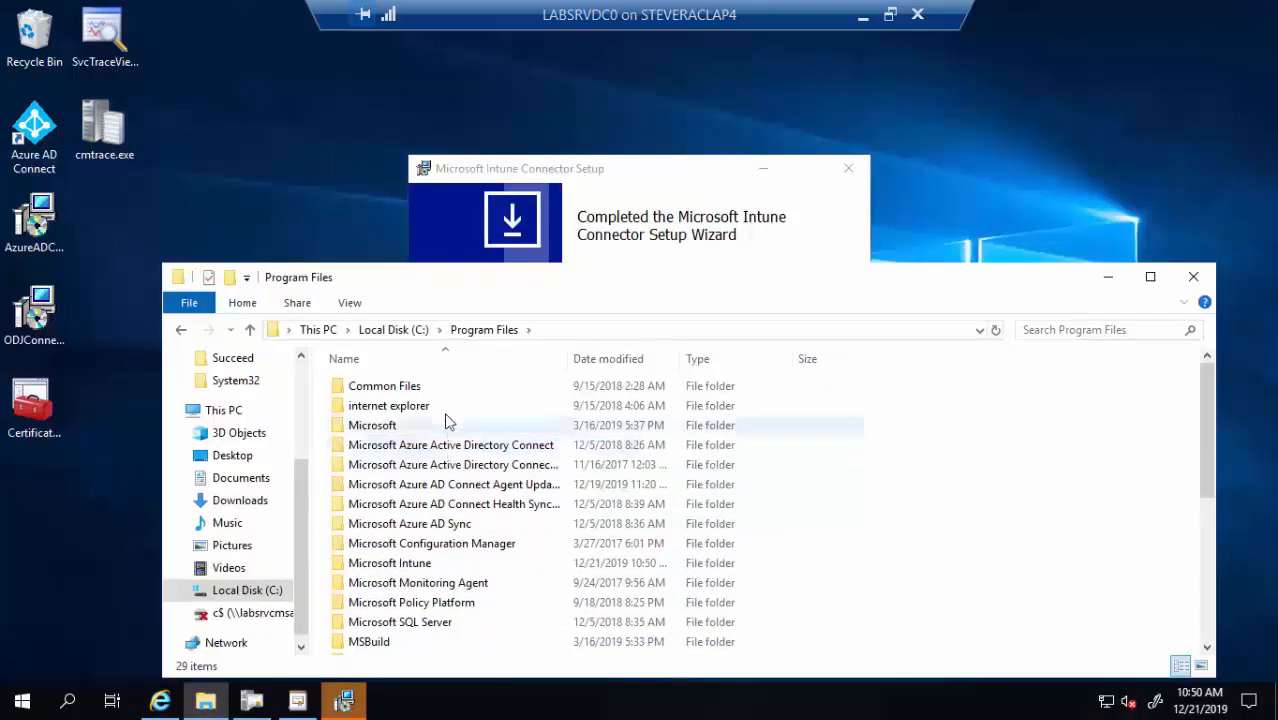
Sort Program Files by name and open the Microsoft Intune folder
scroll(490, 485, "down", 5)
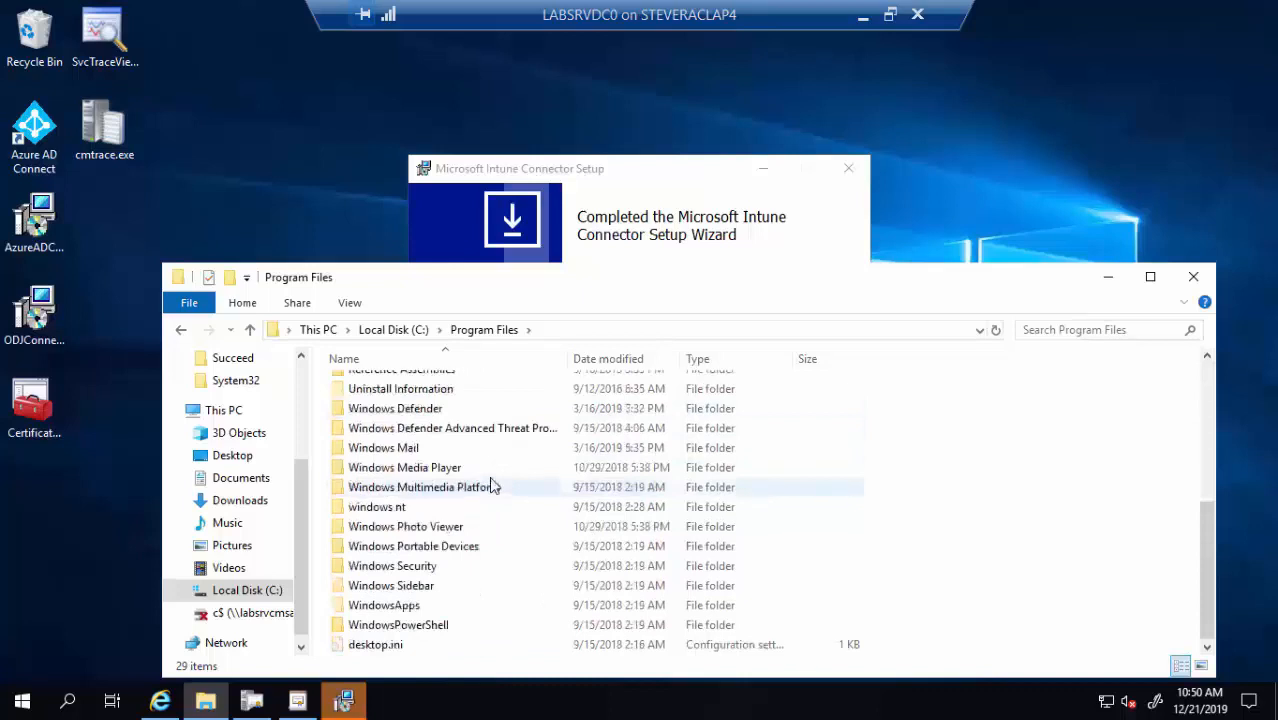
scroll(489, 463, "up", 5)
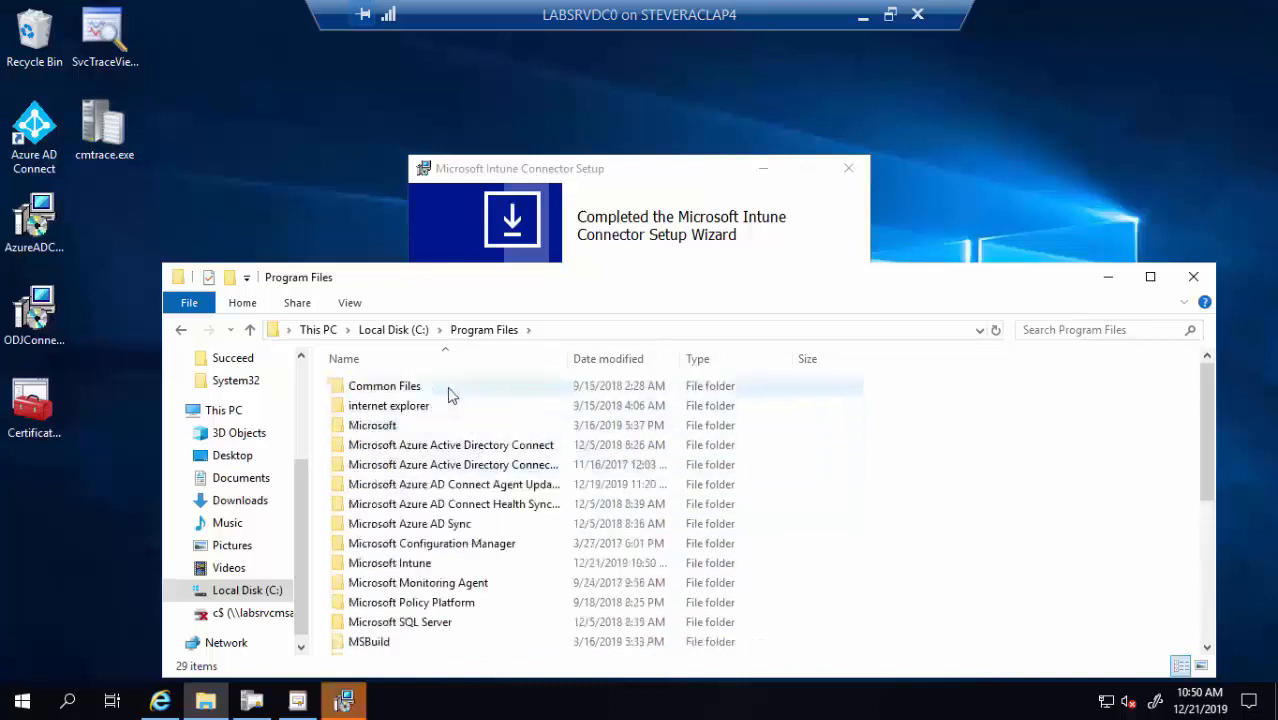
left_click(446, 362)
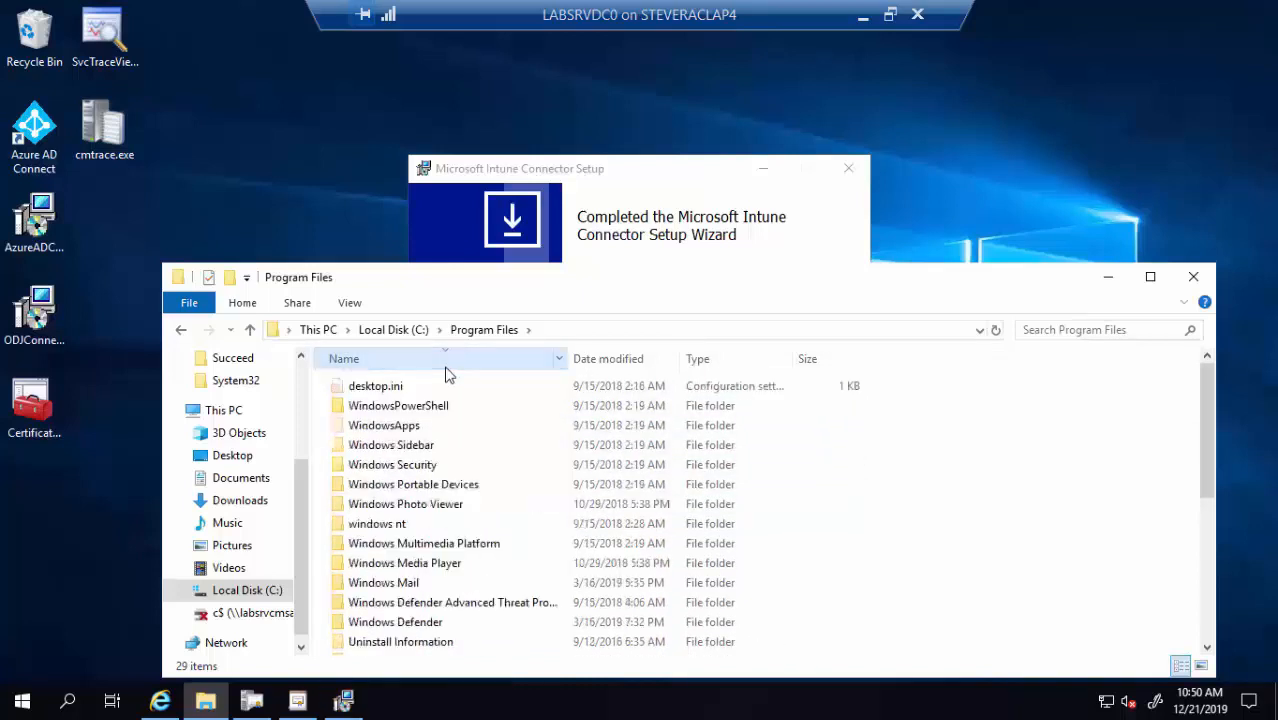
left_click(409, 367)
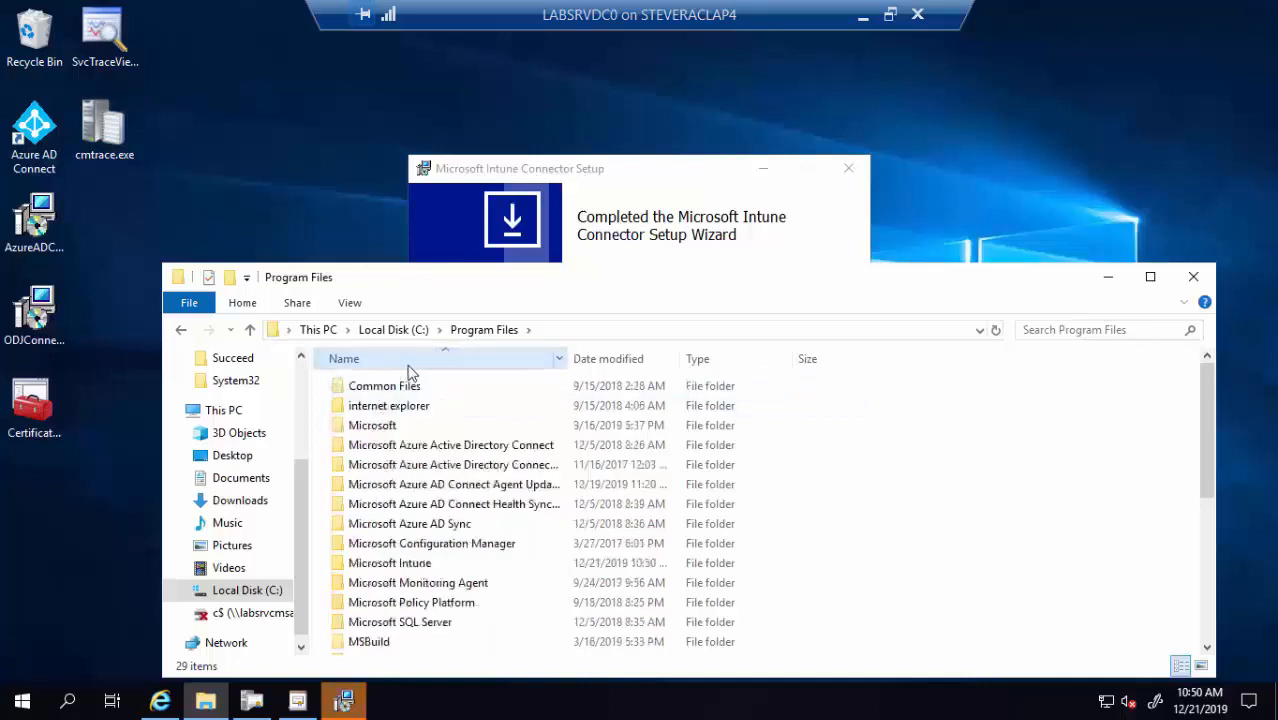
left_click(425, 567)
double_click(425, 567)
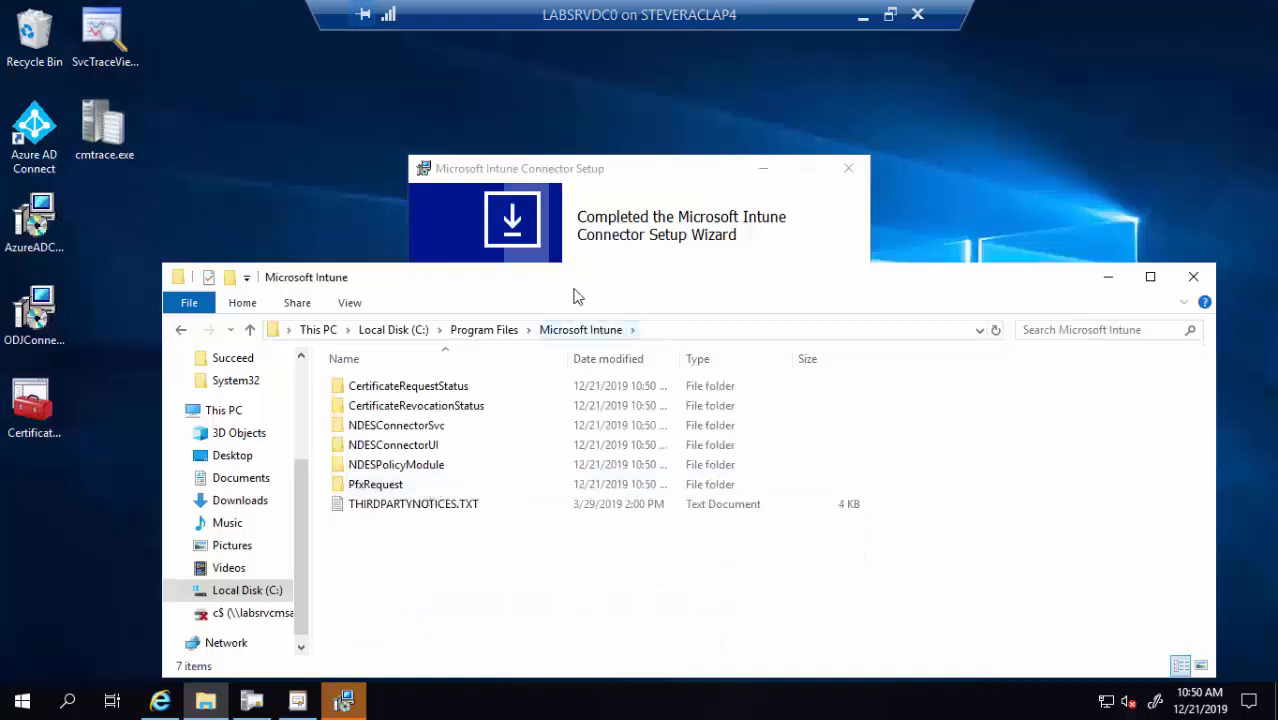
Finish the connector setup with Launch Intune Connector ticked
left_click(608, 174)
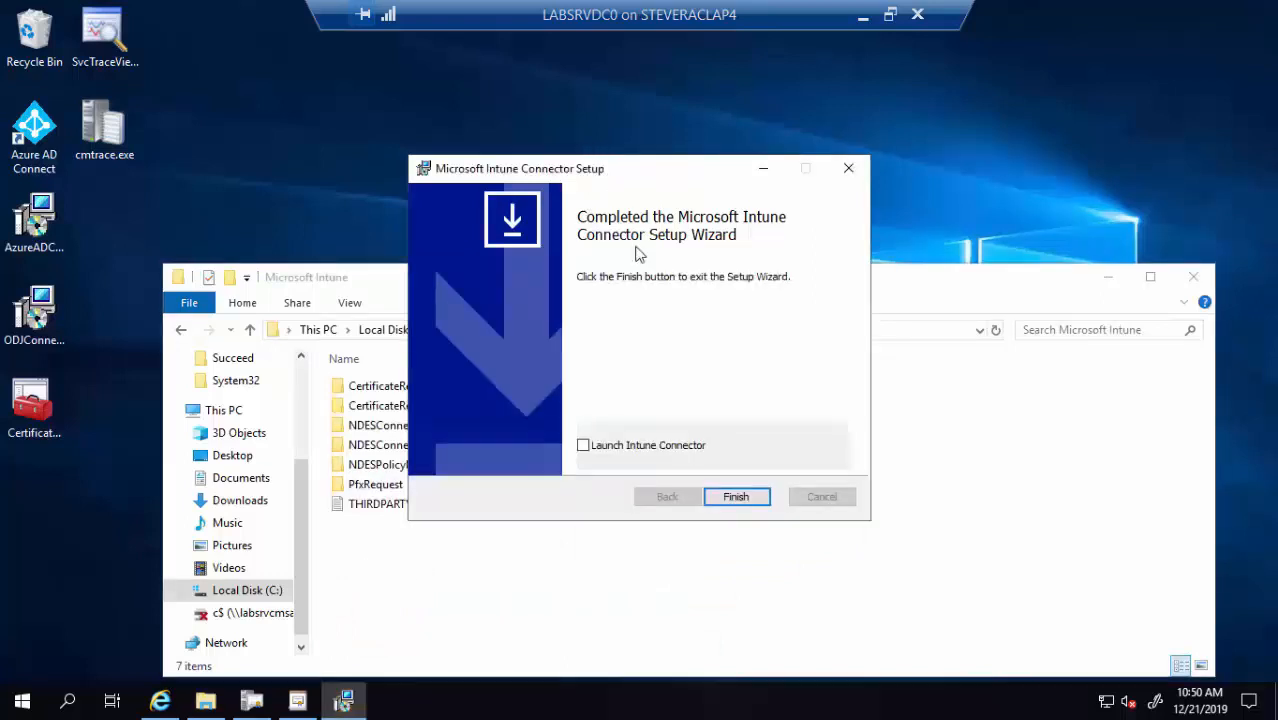
left_click(628, 447)
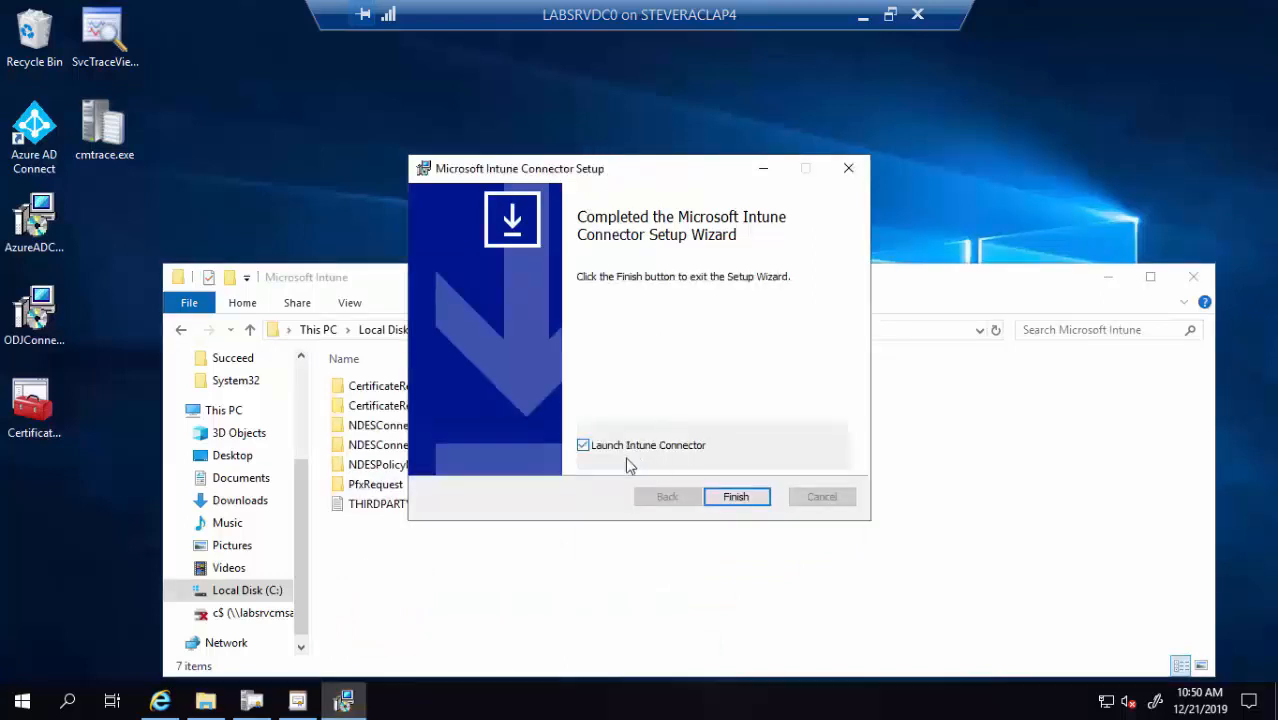
left_click(735, 497)
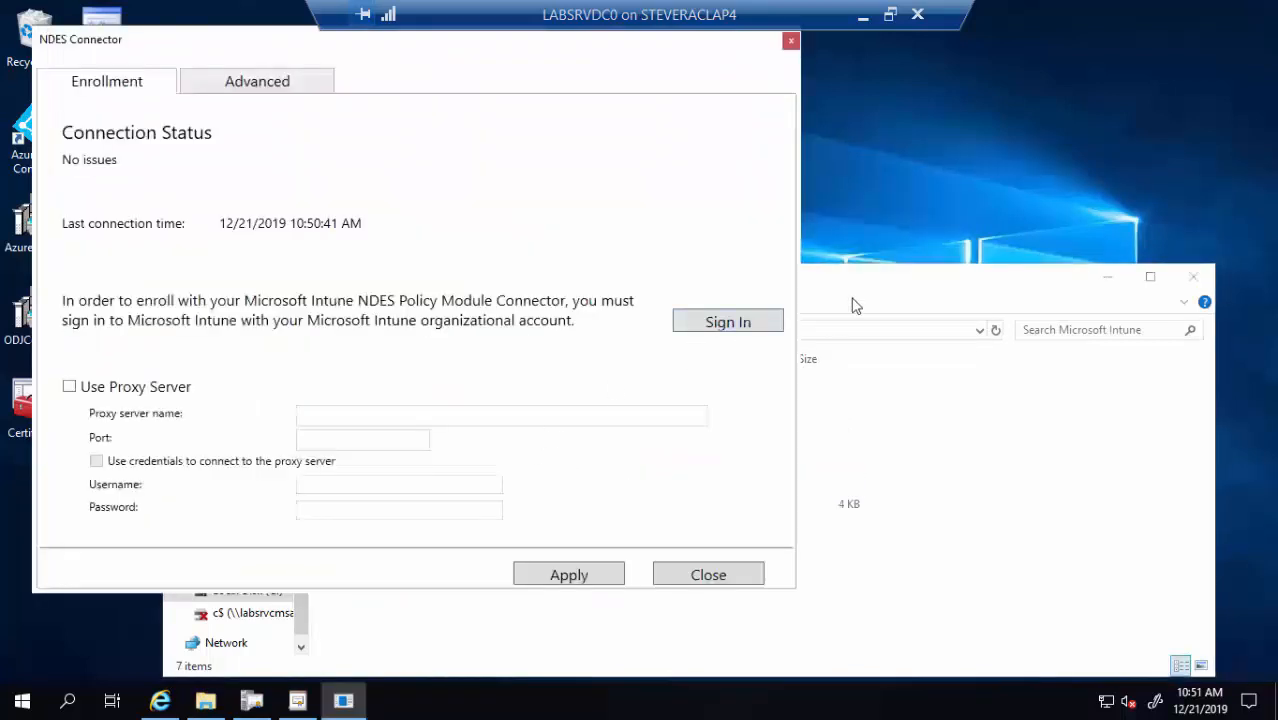
Open the NDESConnectorUI folder, locate NDESConnectorUI.exe, and close File Explorer
left_click(881, 274)
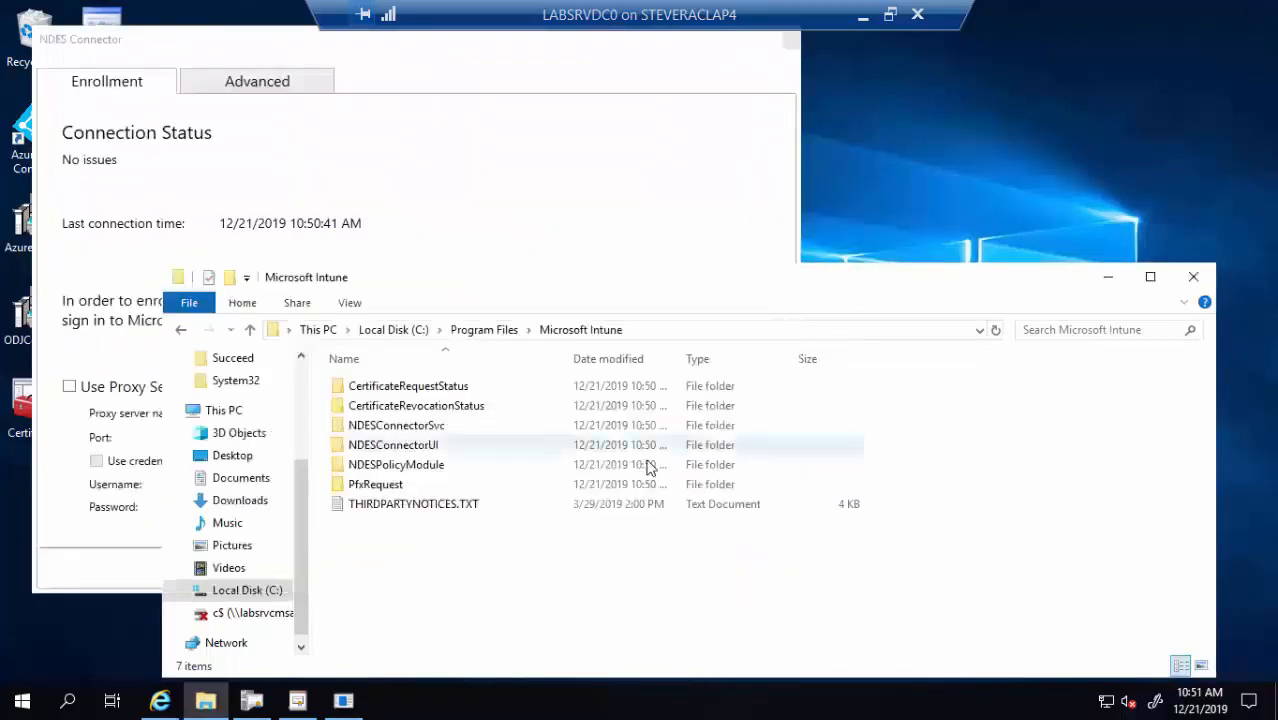
double_click(424, 451)
scroll(438, 478, "down", 4)
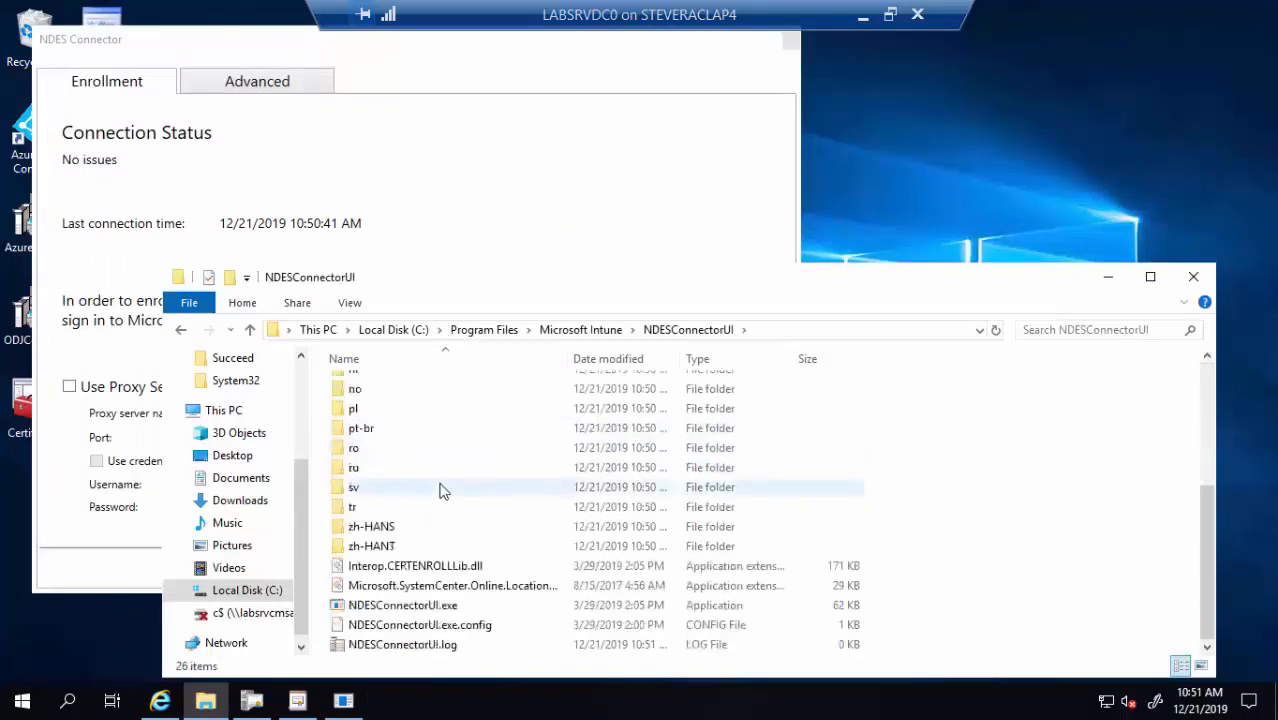
left_click(441, 610)
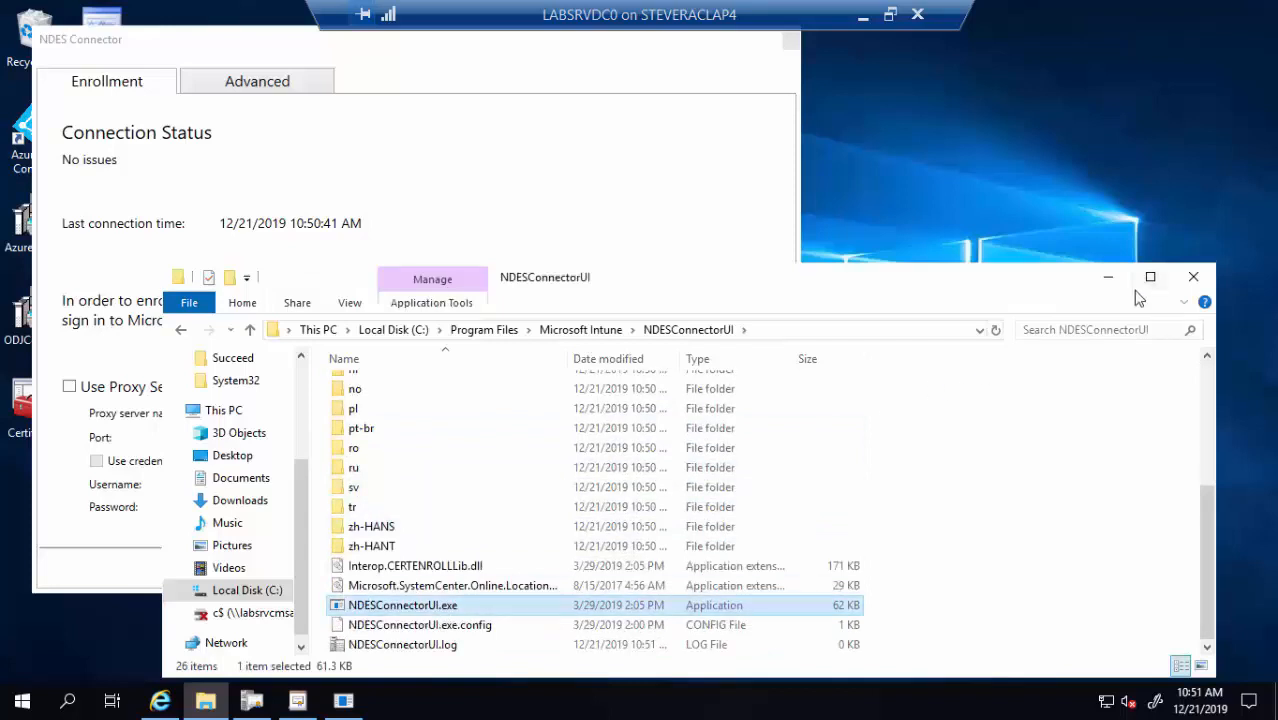
left_click(1193, 276)
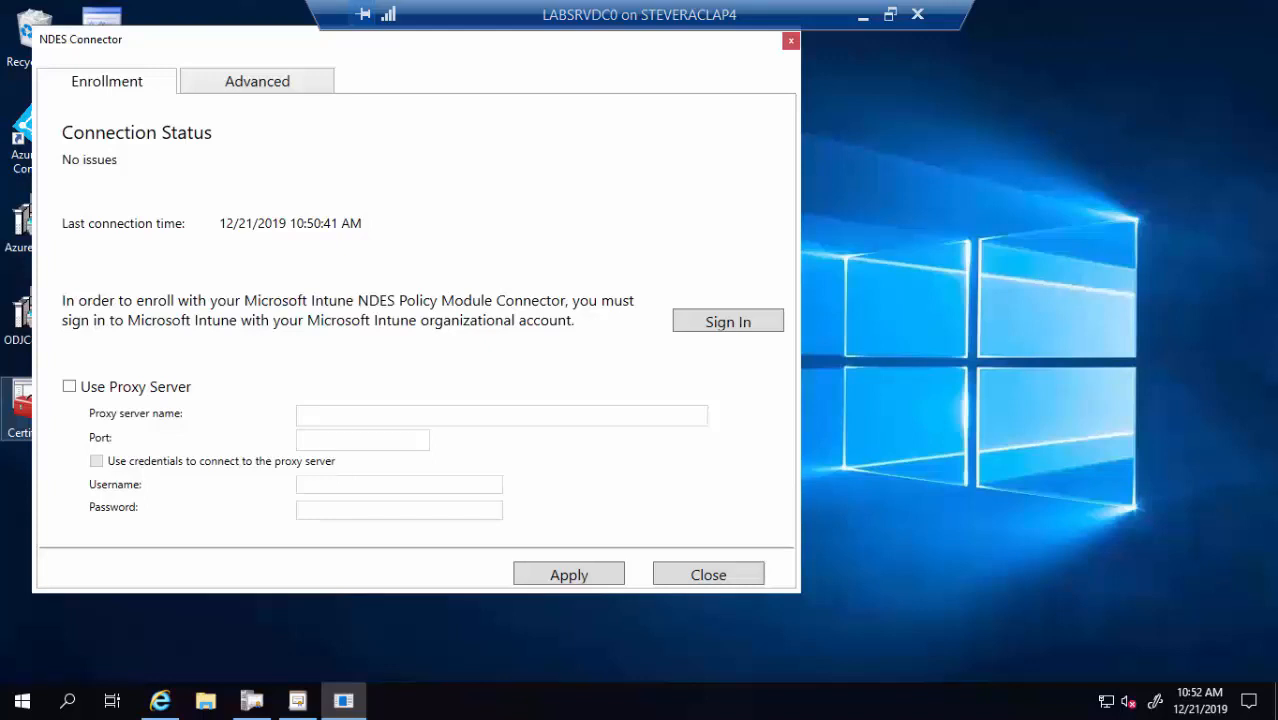
Sign the NDES Connector in to Microsoft Intune and dismiss the Successfully enrolled confirmation
left_click(731, 334)
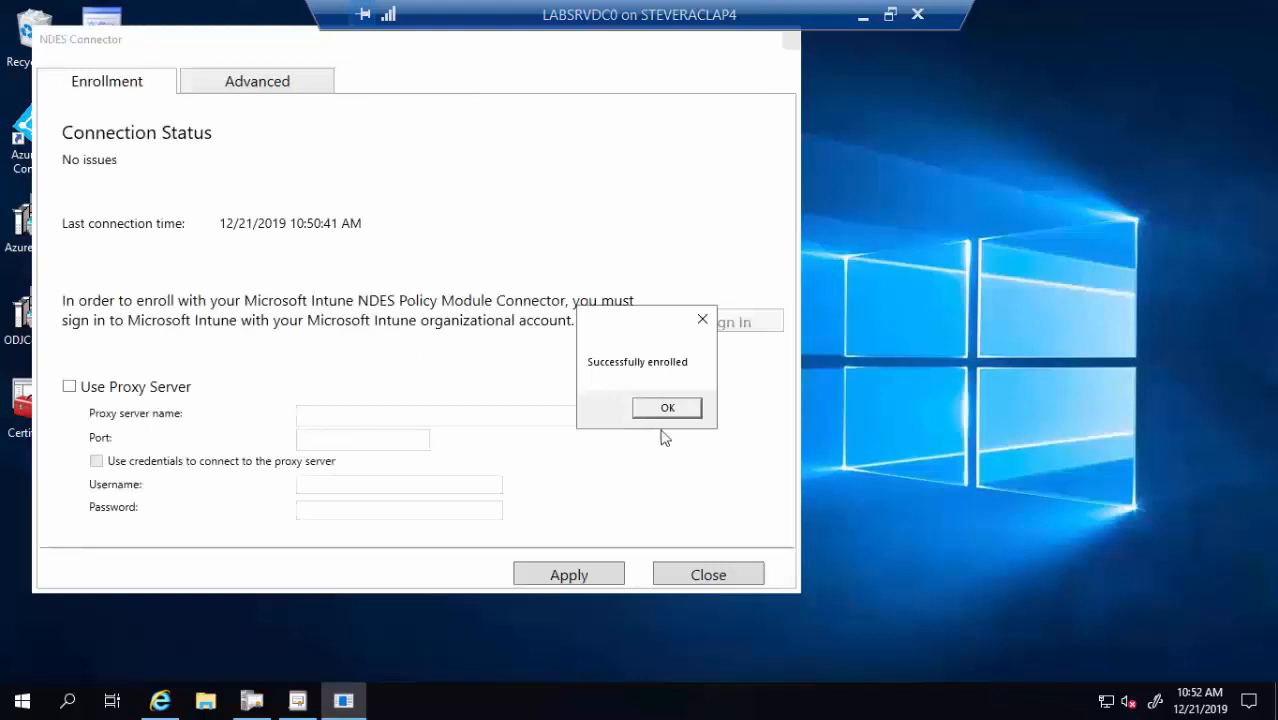
left_click(700, 321)
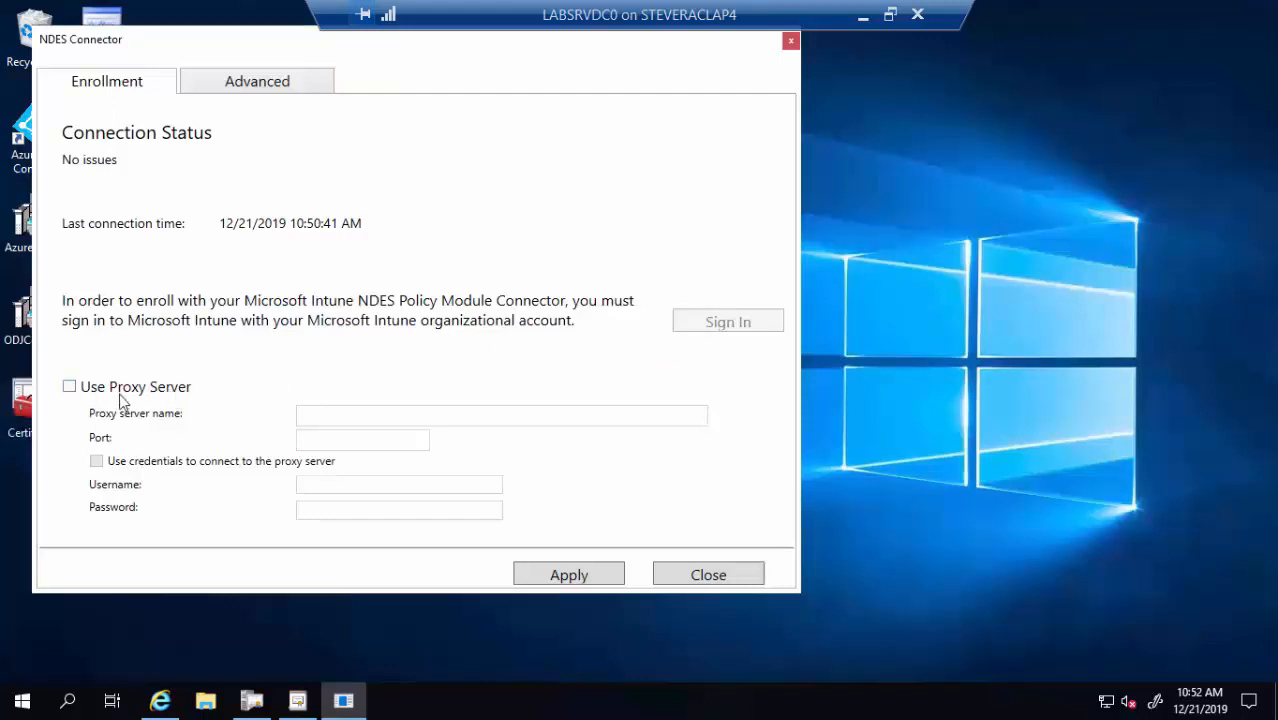
Confirm the CA account uses the computer's SYSTEM account on the Advanced tab, then close NDES Connector
left_click(265, 100)
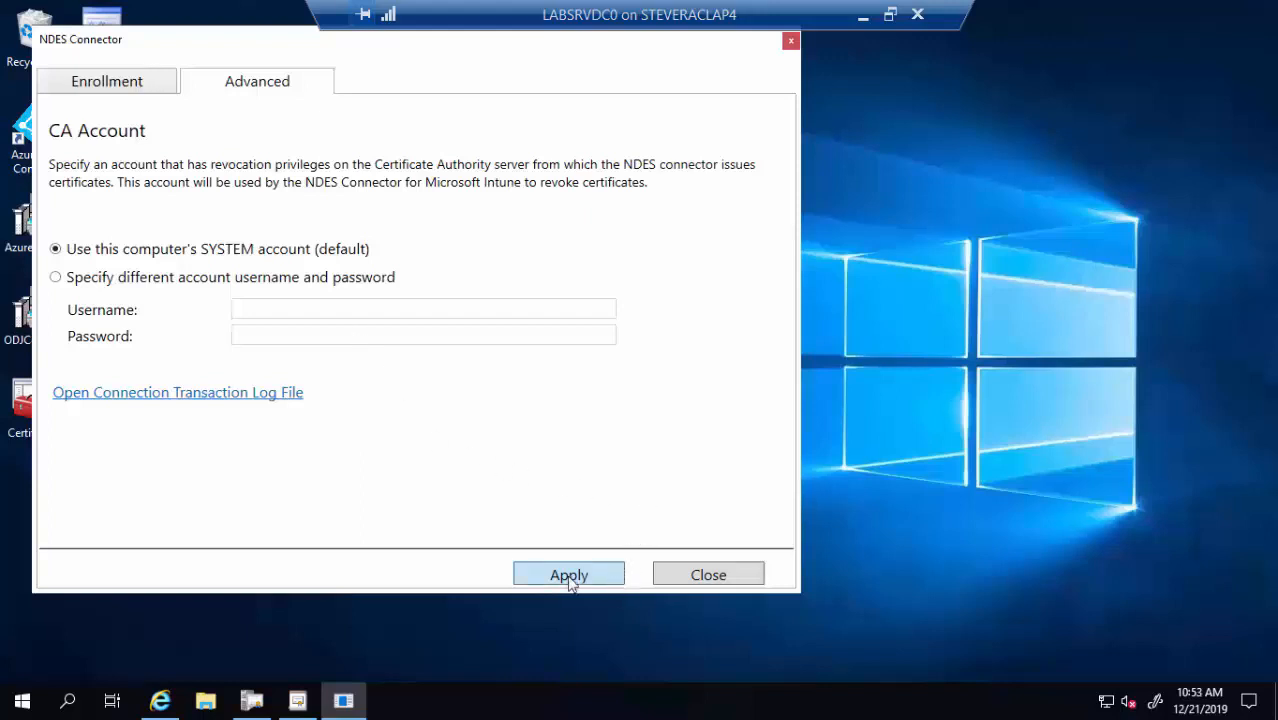
left_click(724, 582)
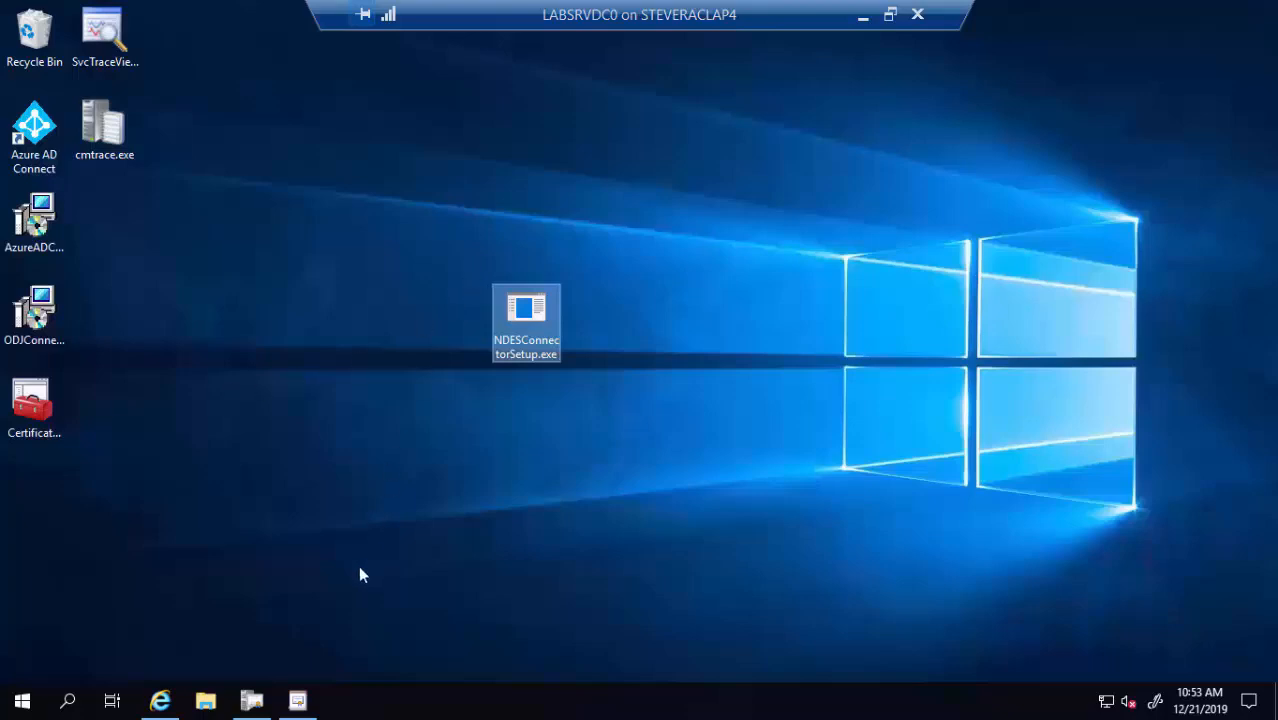
Launch services.msc as administrator from Windows search
left_click(68, 704)
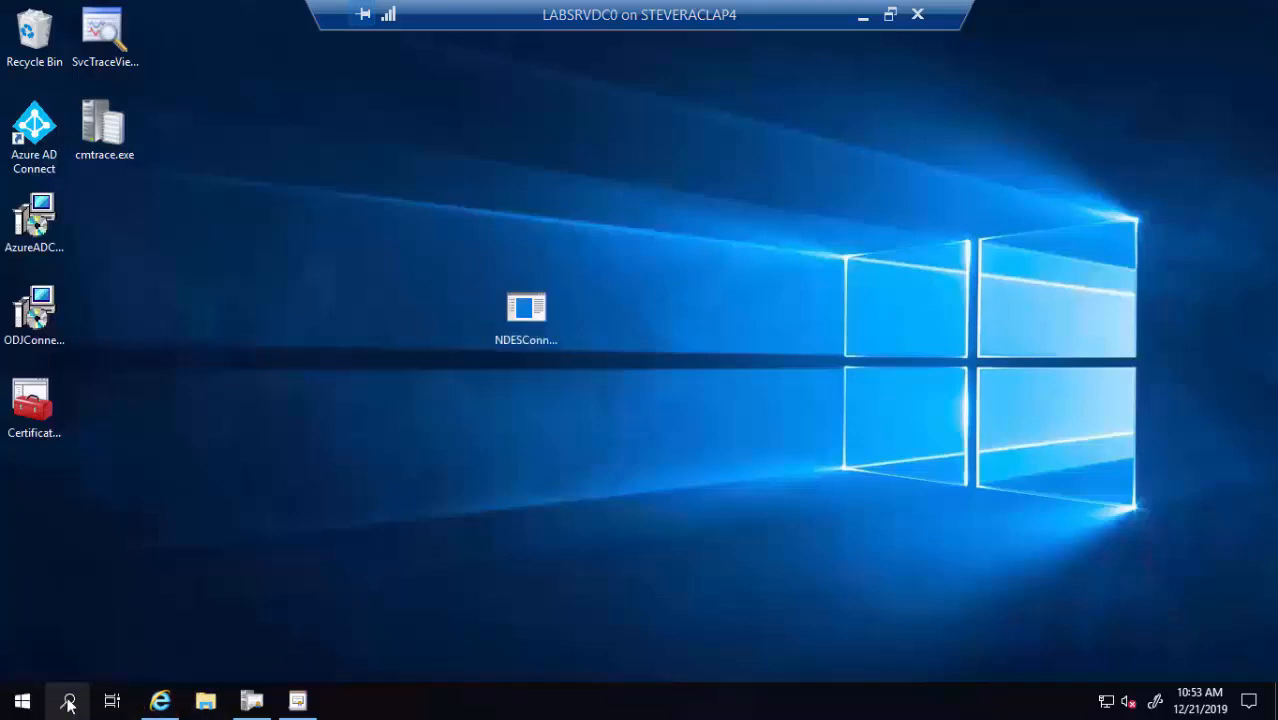
type("serv")
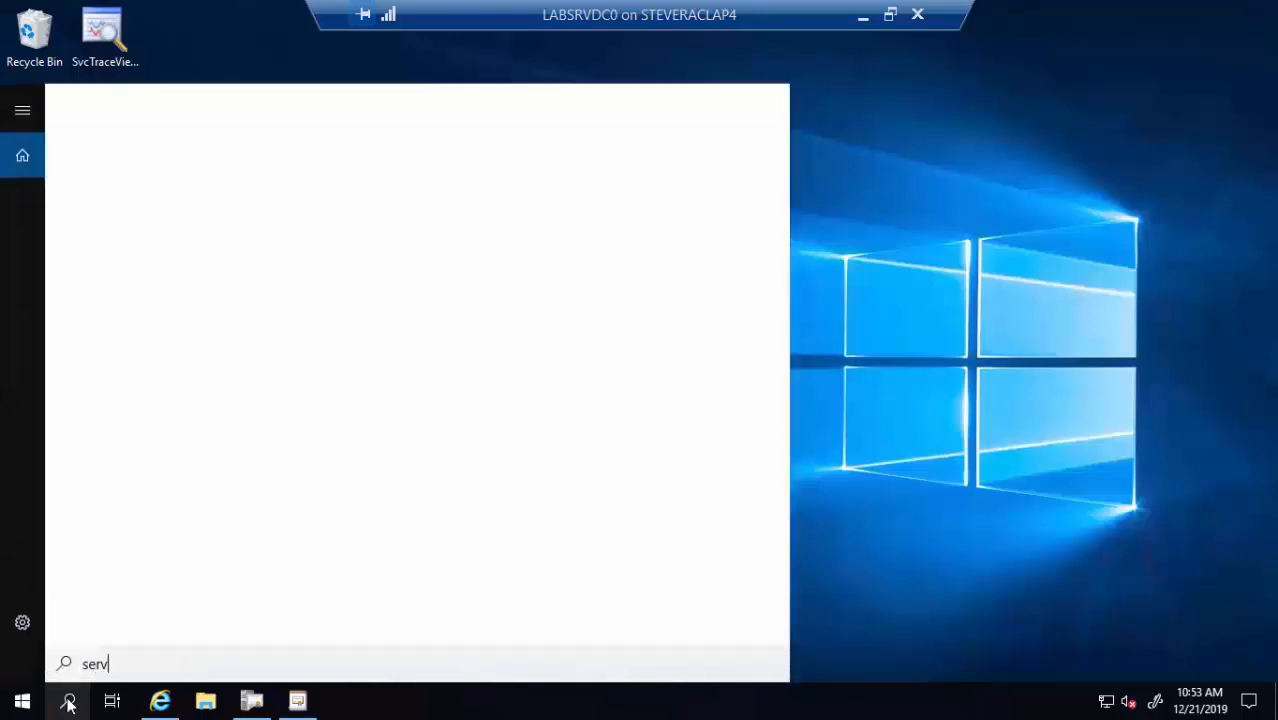
type("ices")
key("BackSpace")
key("BackSpace")
key("BackSpace")
key("BackSpace")
key("BackSpace")
key("BackSpace")
key("BackSpace")
key("BackSpace")
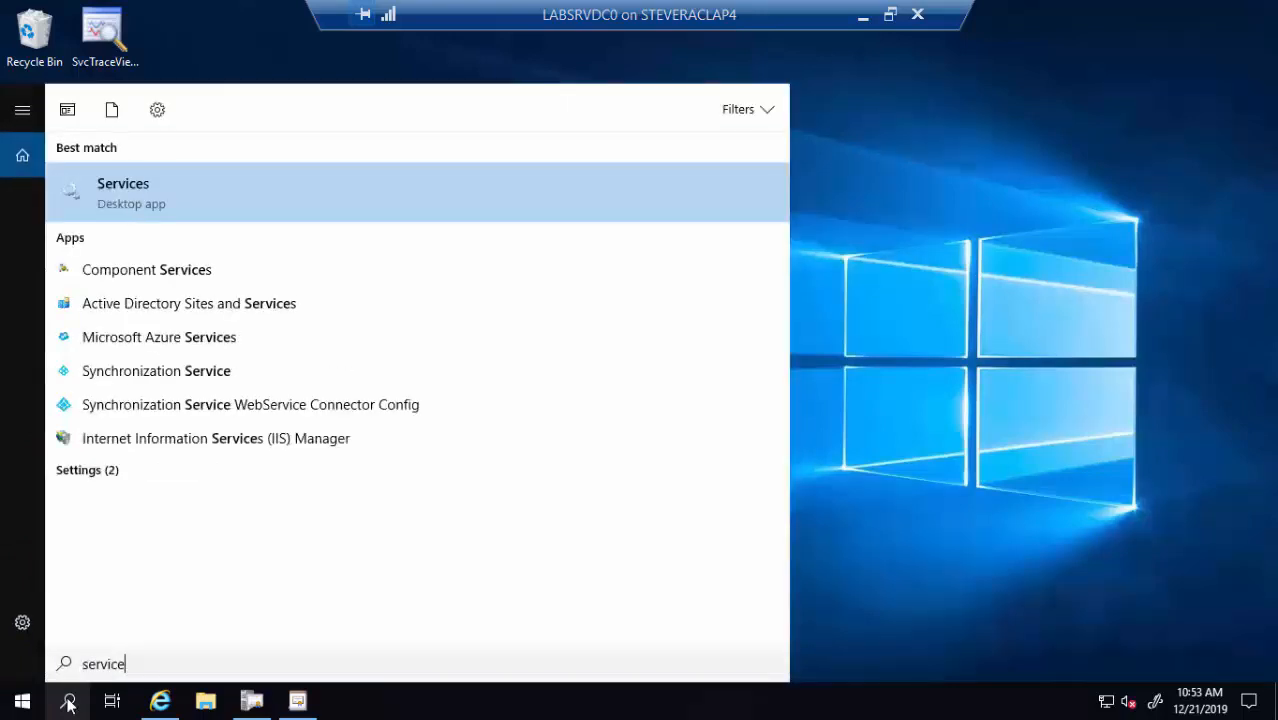
type("cmd")
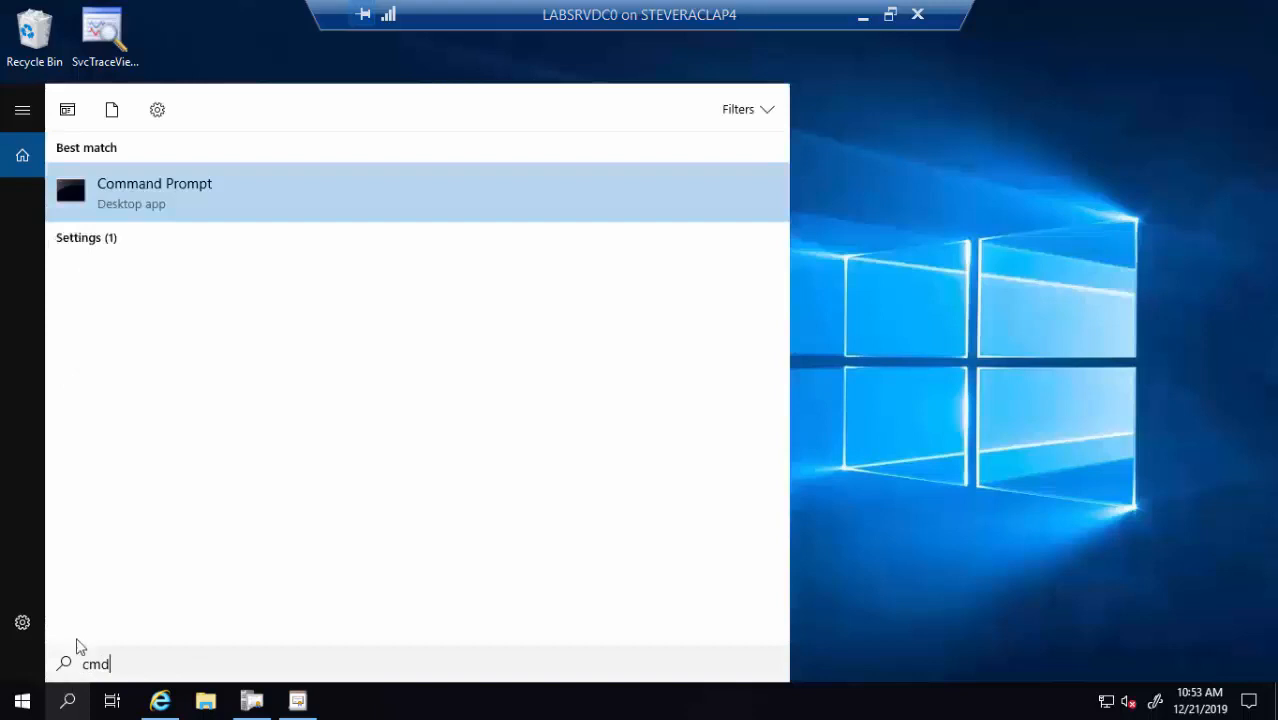
right_click(217, 197)
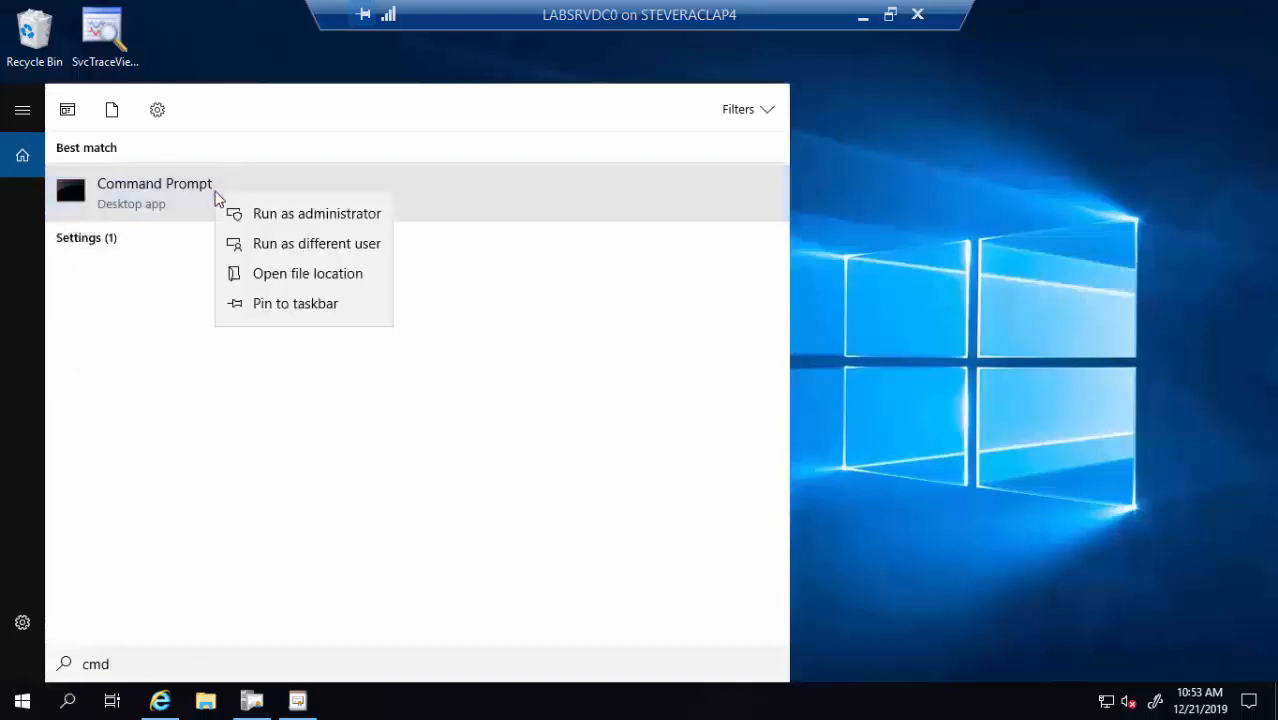
left_click(68, 705)
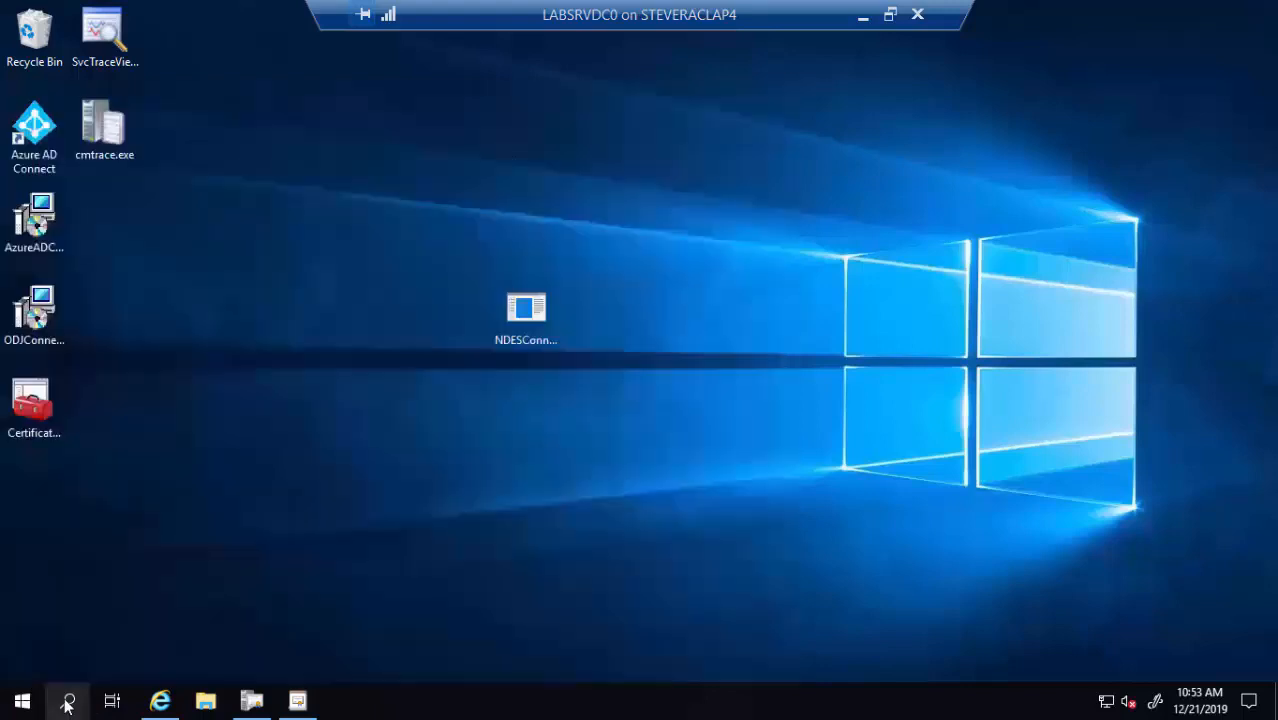
left_click(68, 705)
type("service")
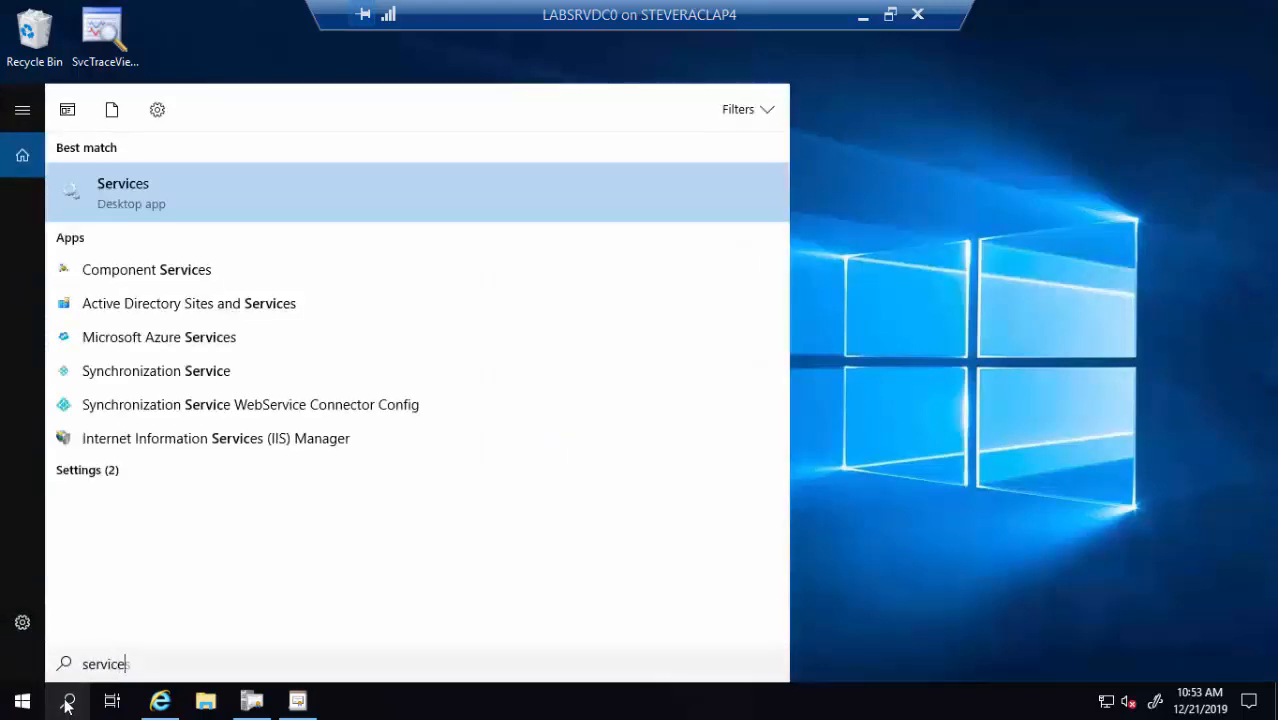
type("s.msc")
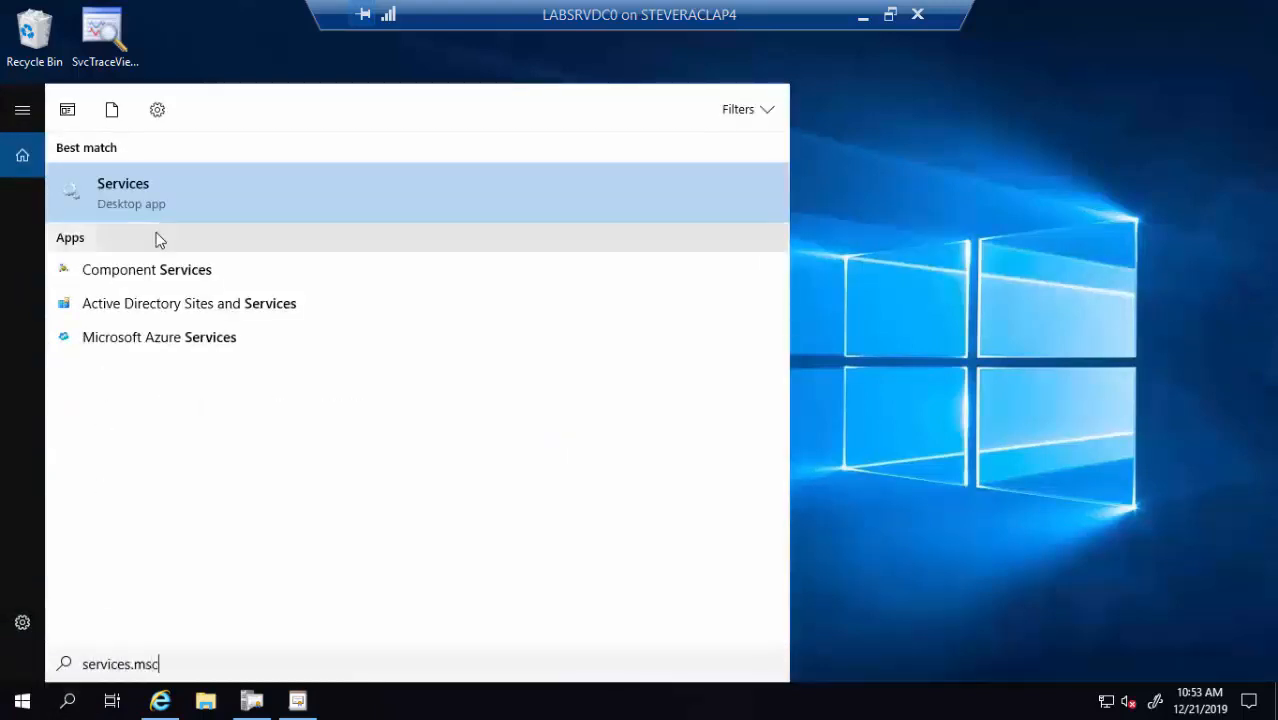
right_click(174, 207)
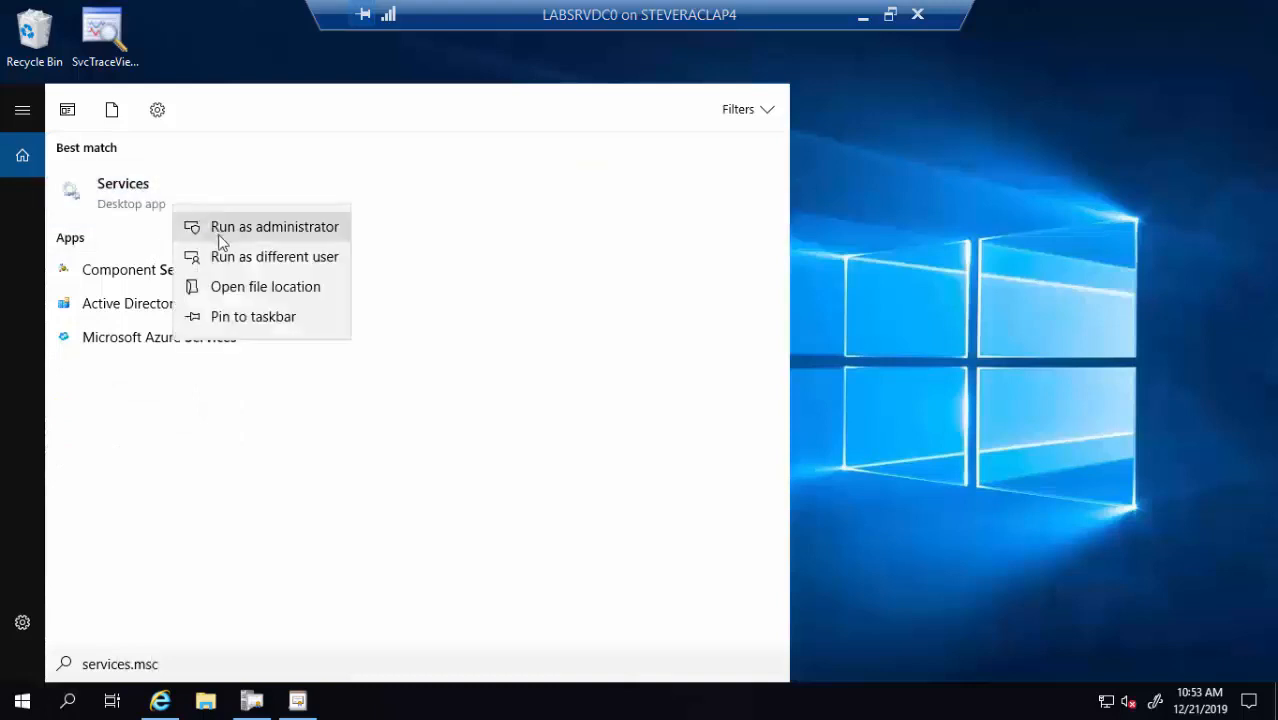
left_click(221, 235)
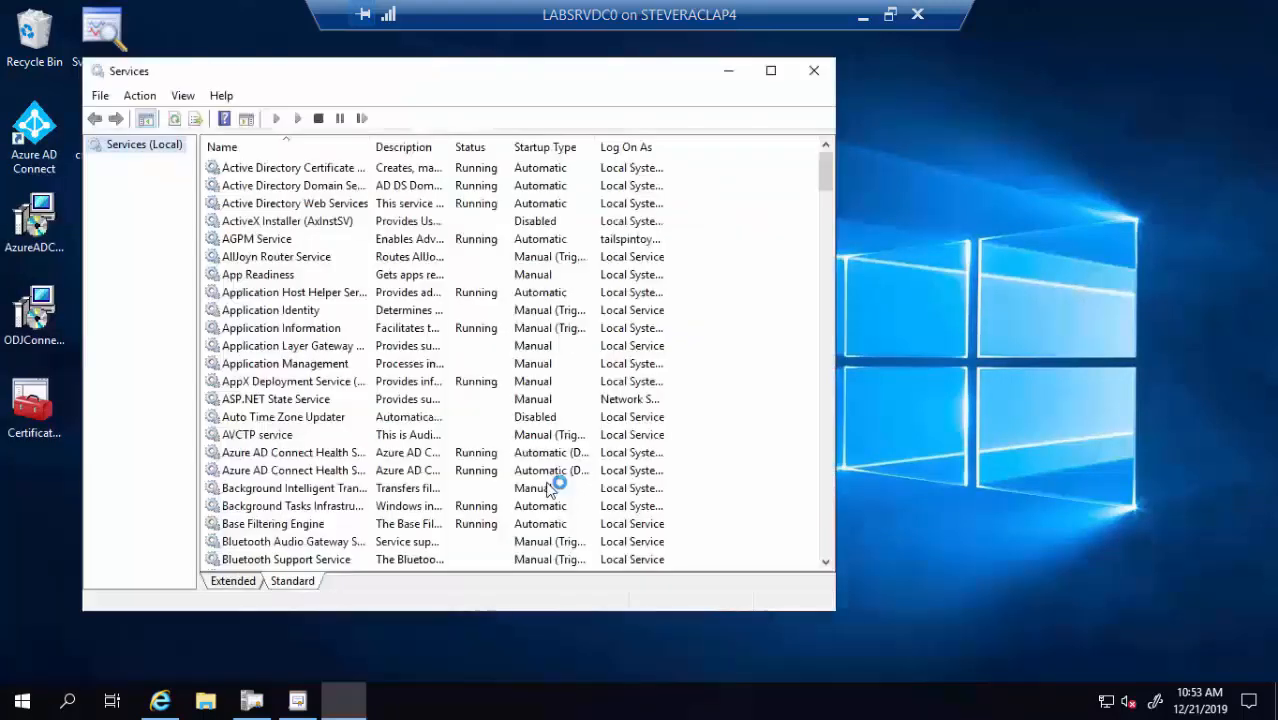
Restart the Intune Connector Service, then close Services
left_click(280, 402)
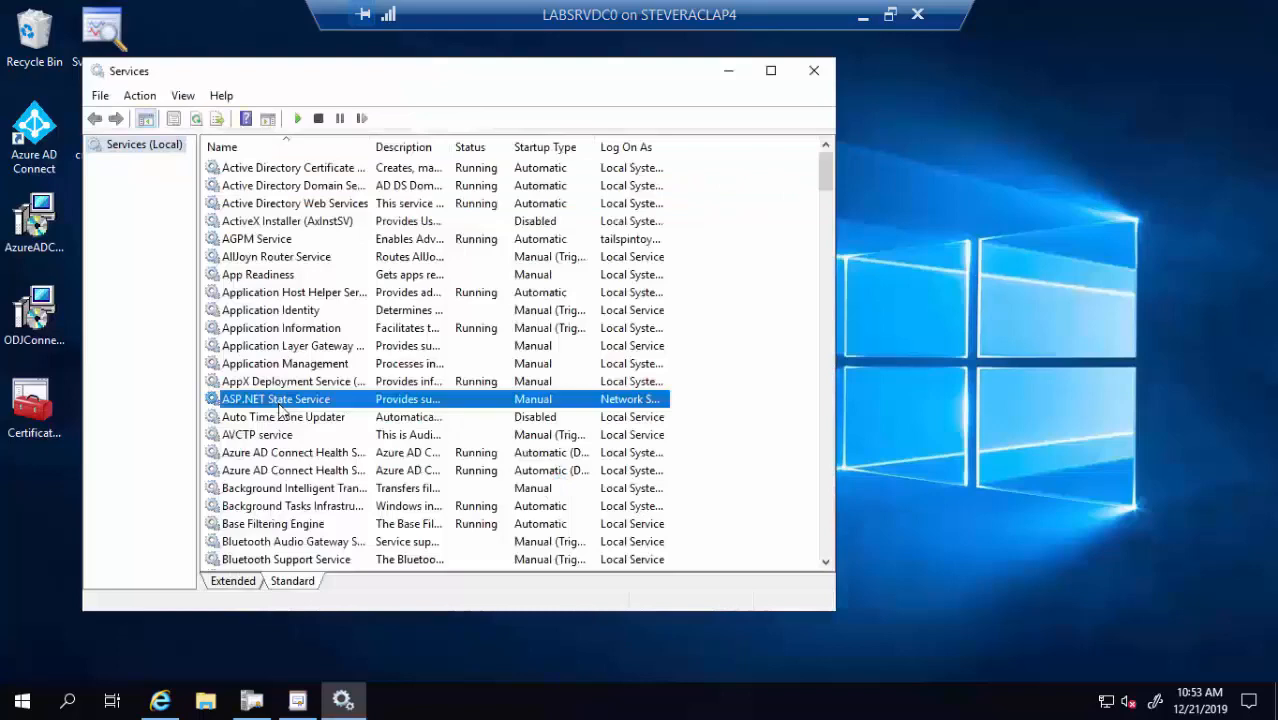
type("intu")
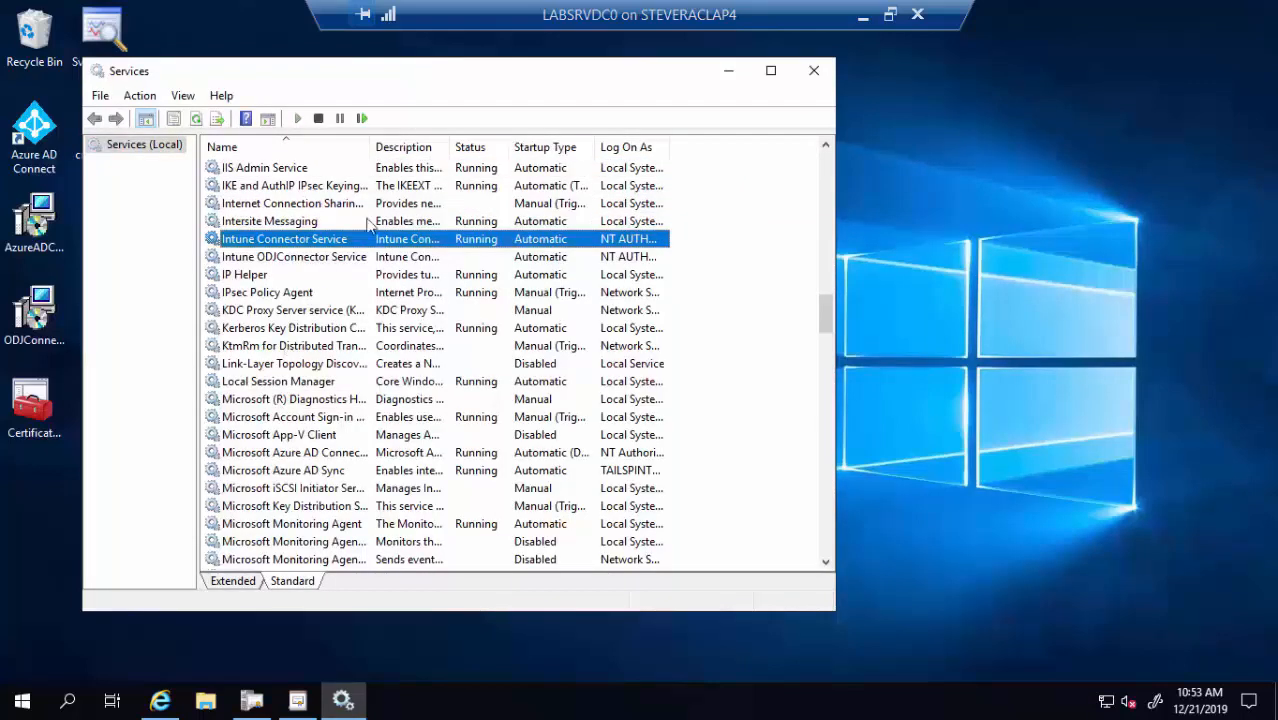
right_click(352, 245)
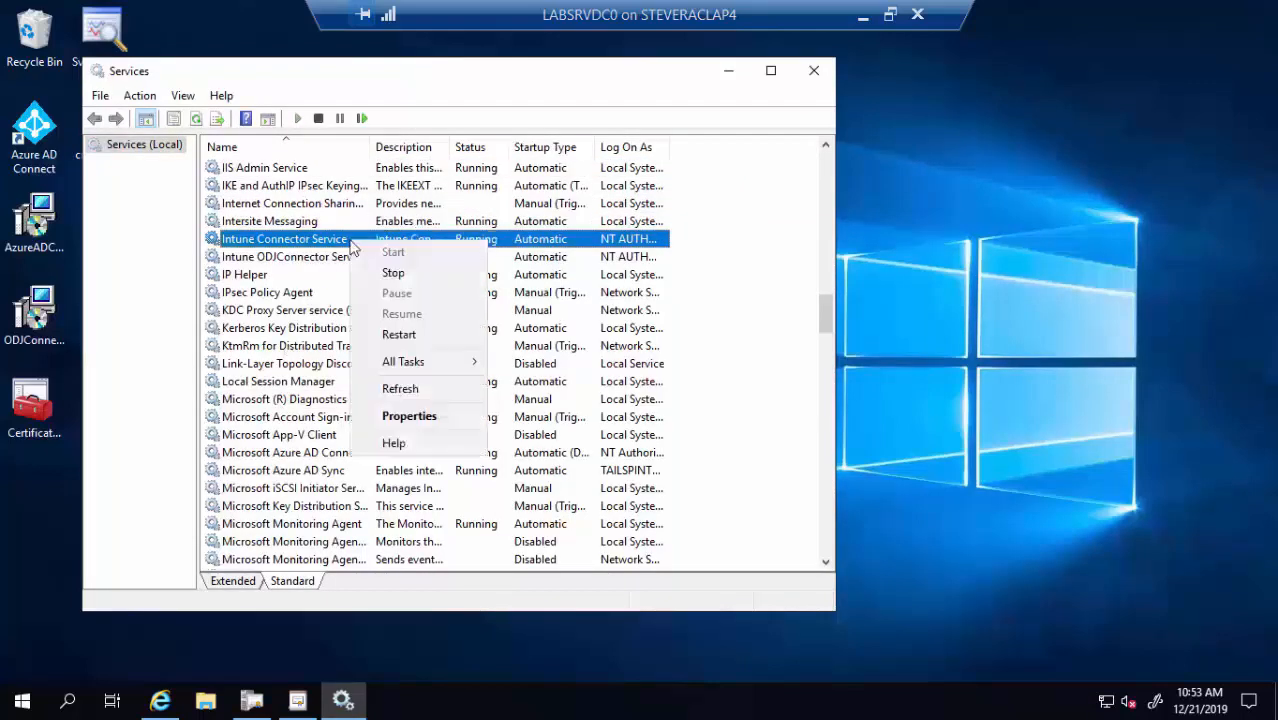
left_click(406, 340)
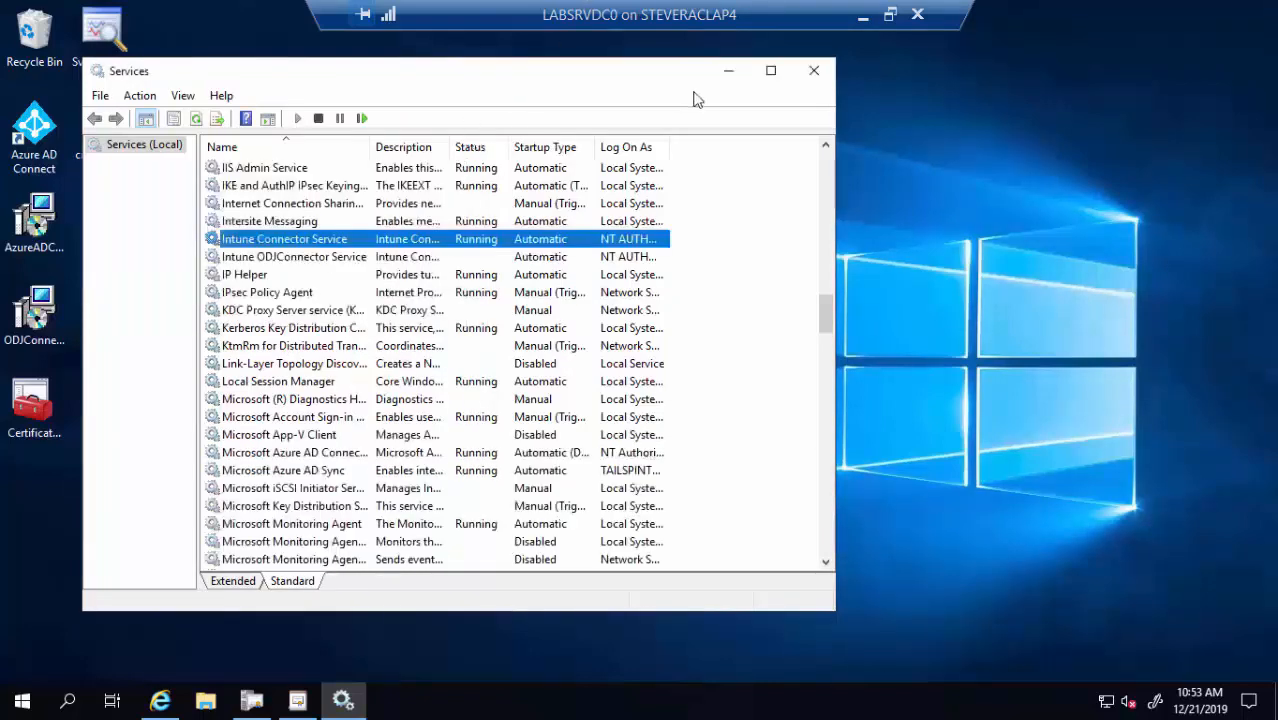
left_click(814, 74)
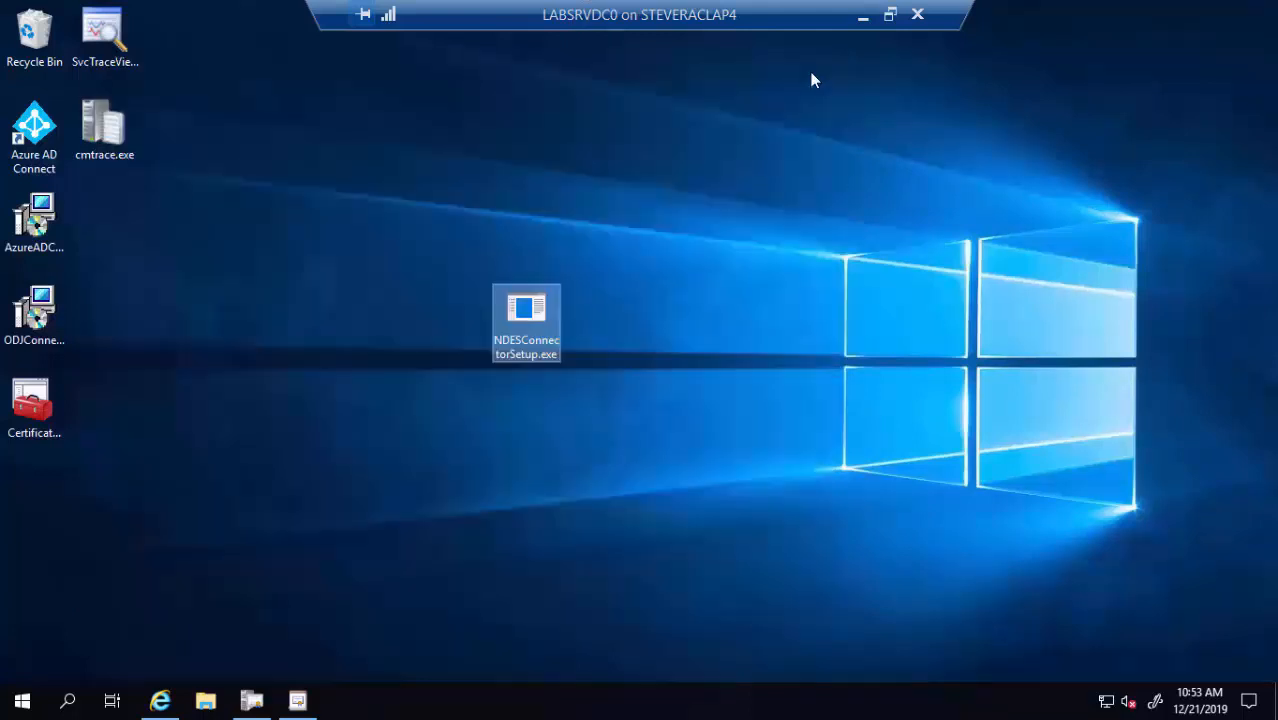
Verify the certificate connector shows Active under Tenant admin, then advance to the next slide
left_click(159, 698)
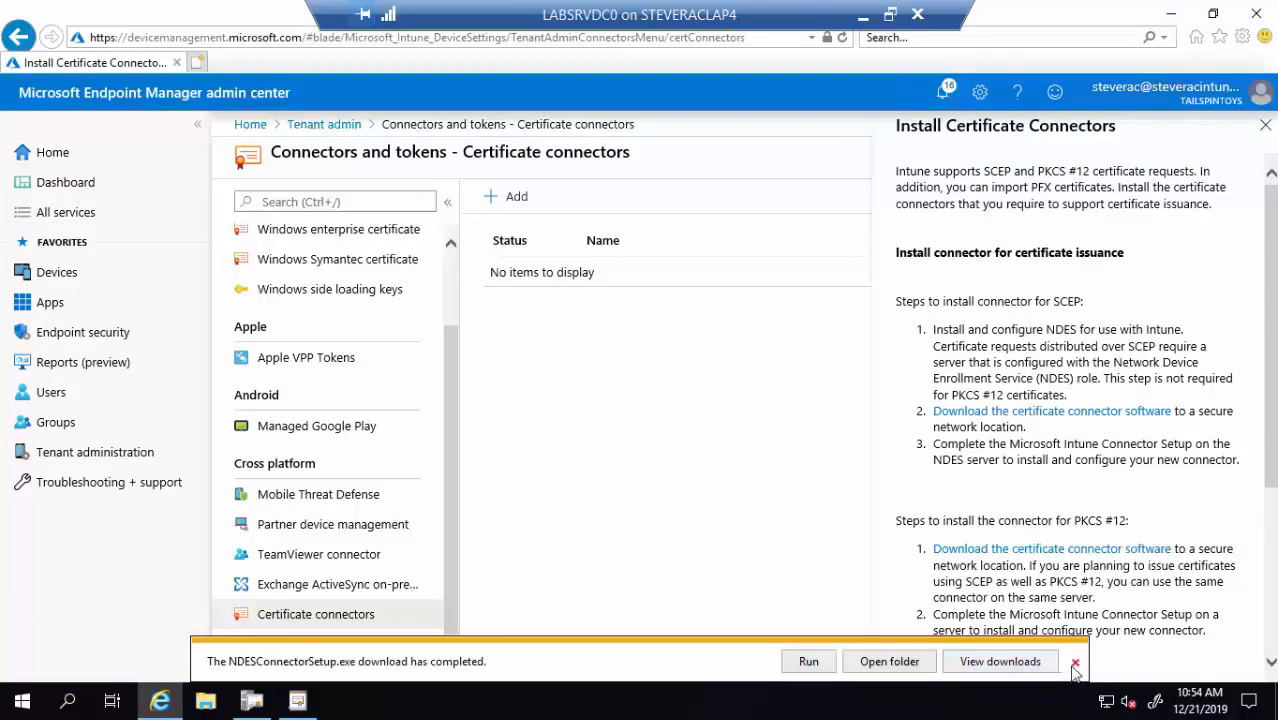
left_click(1075, 665)
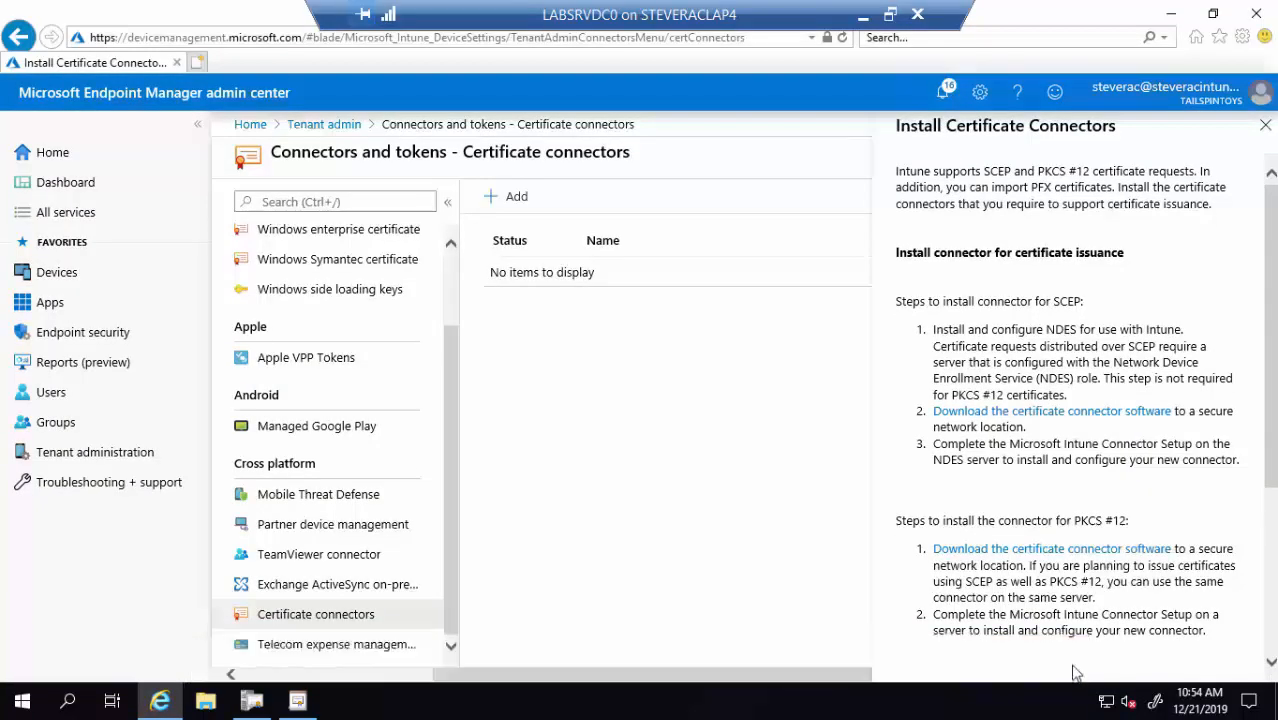
left_click(316, 594)
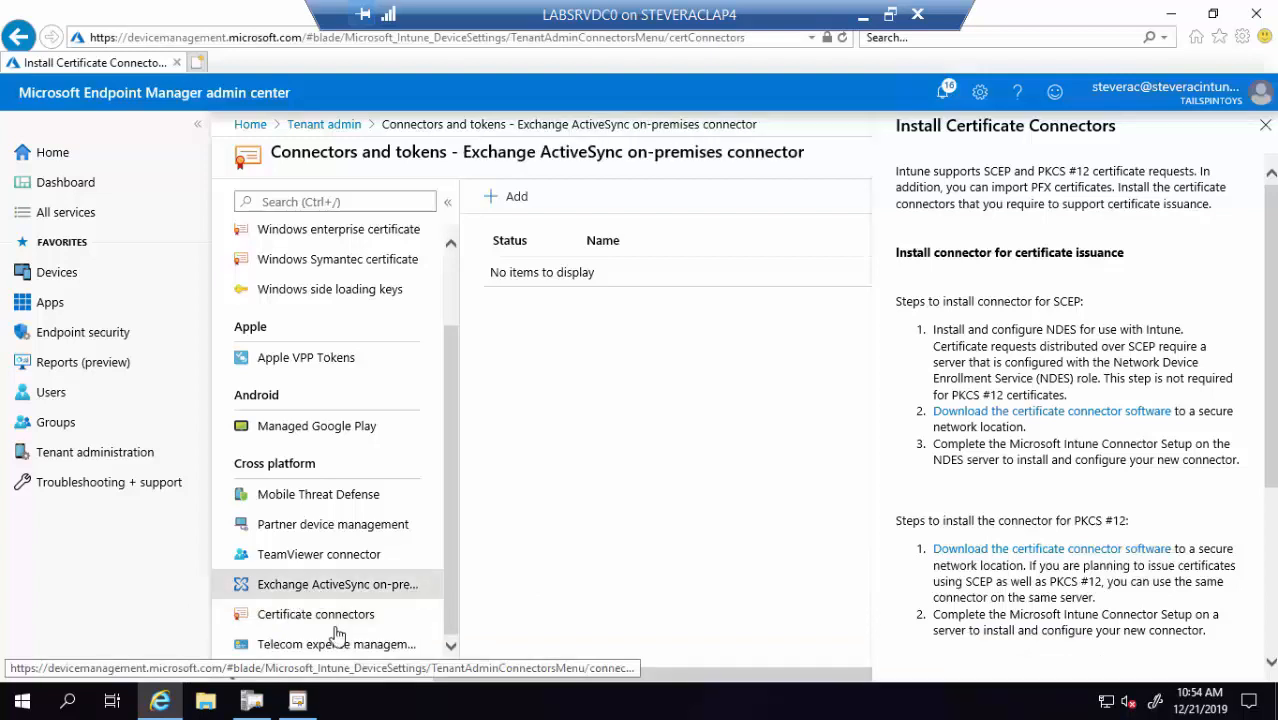
left_click(345, 618)
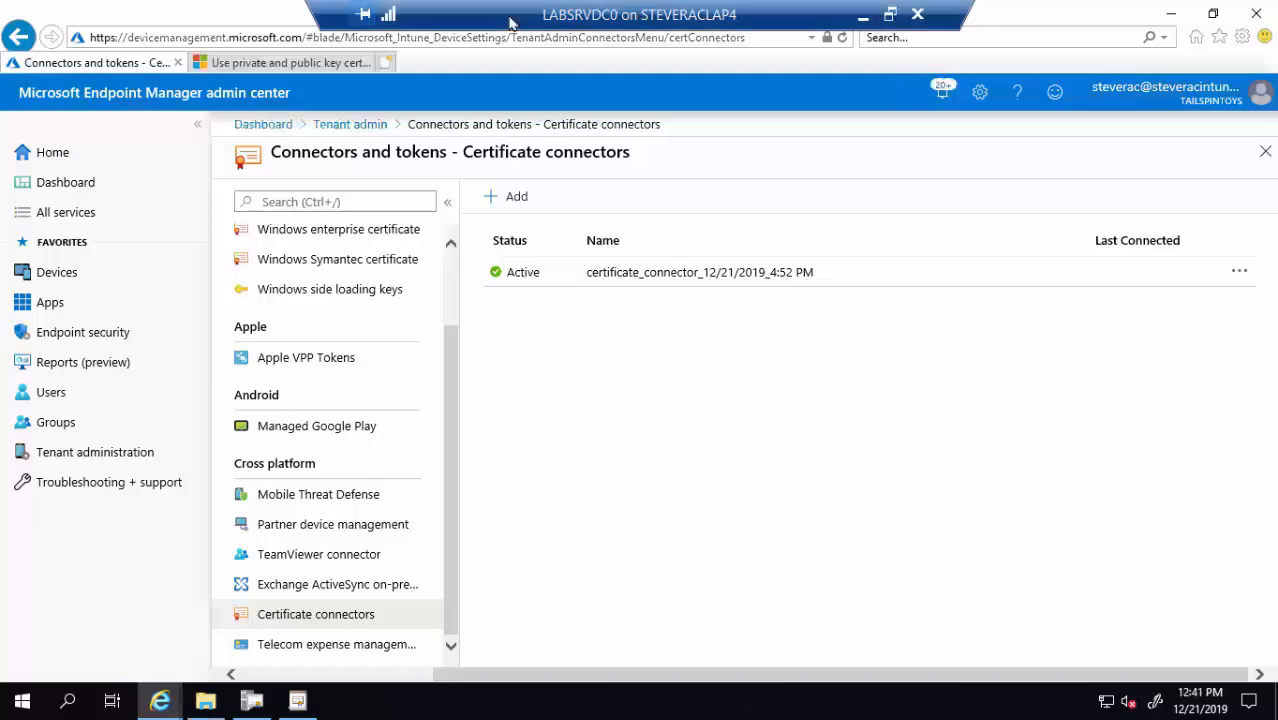
double_click(511, 23)
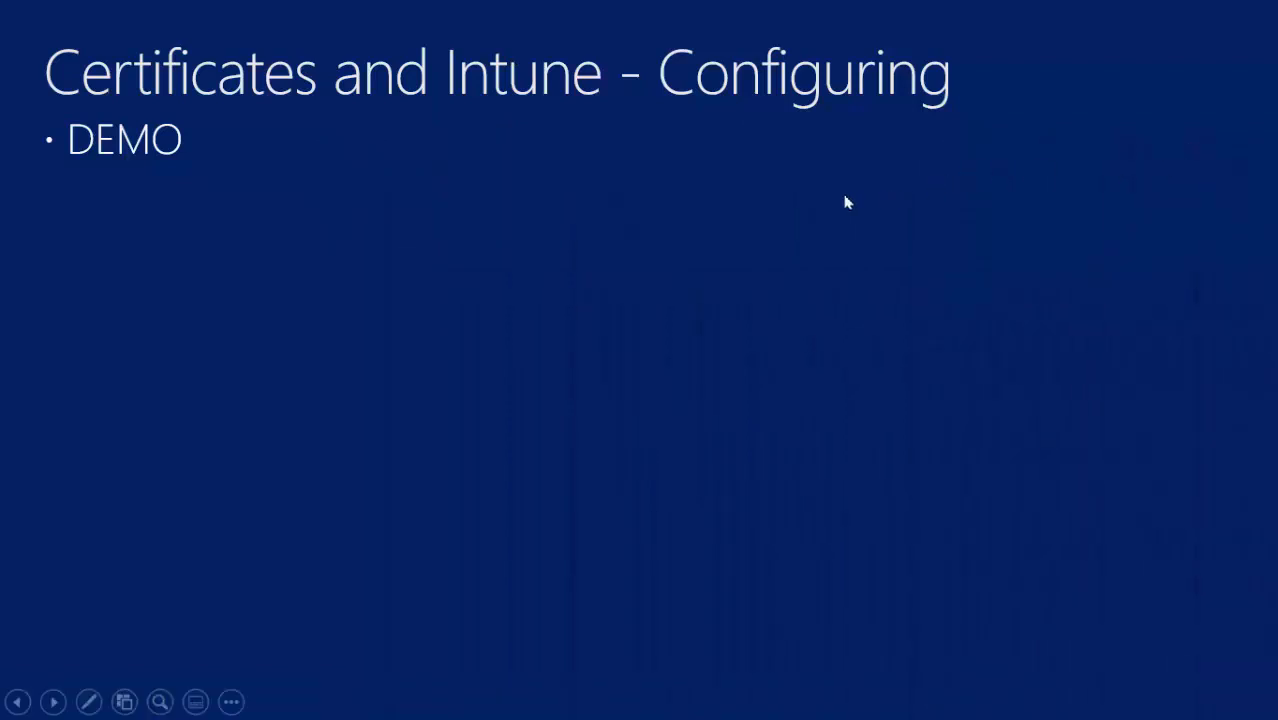
left_click(1012, 197)
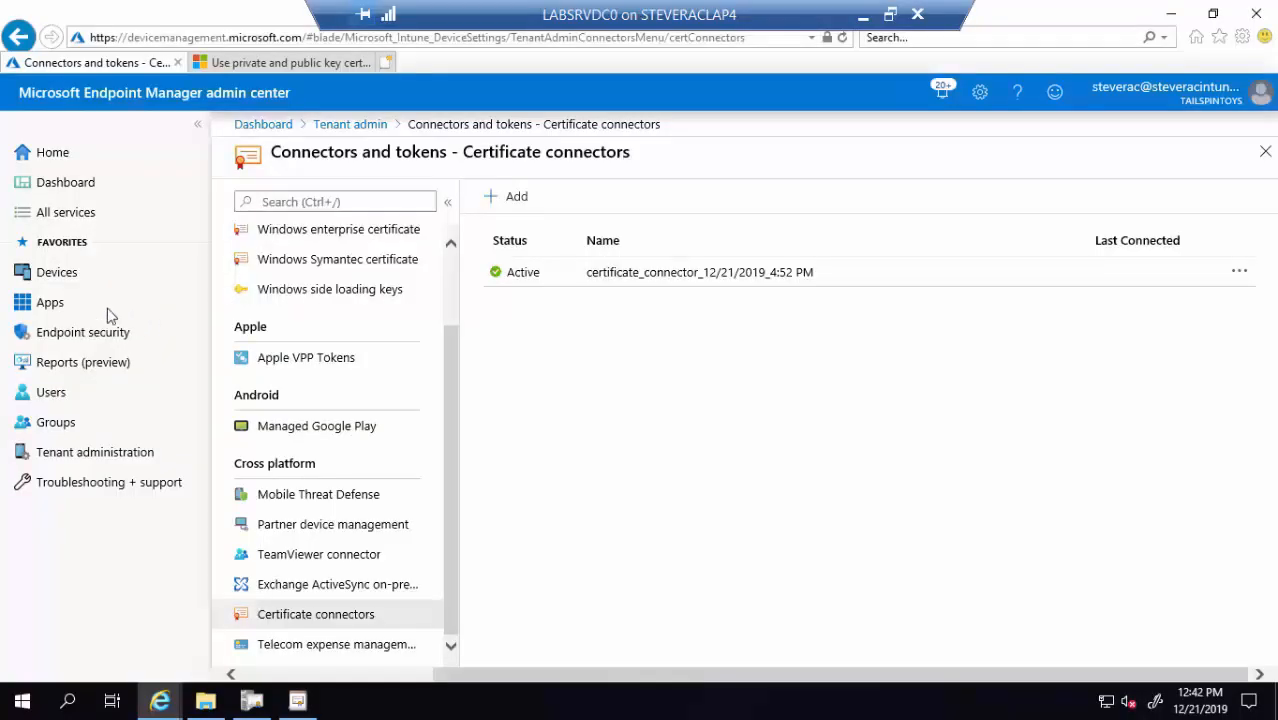
Go to Devices > Configuration profiles and open the iOS - PKCS 2 profile
left_click(66, 280)
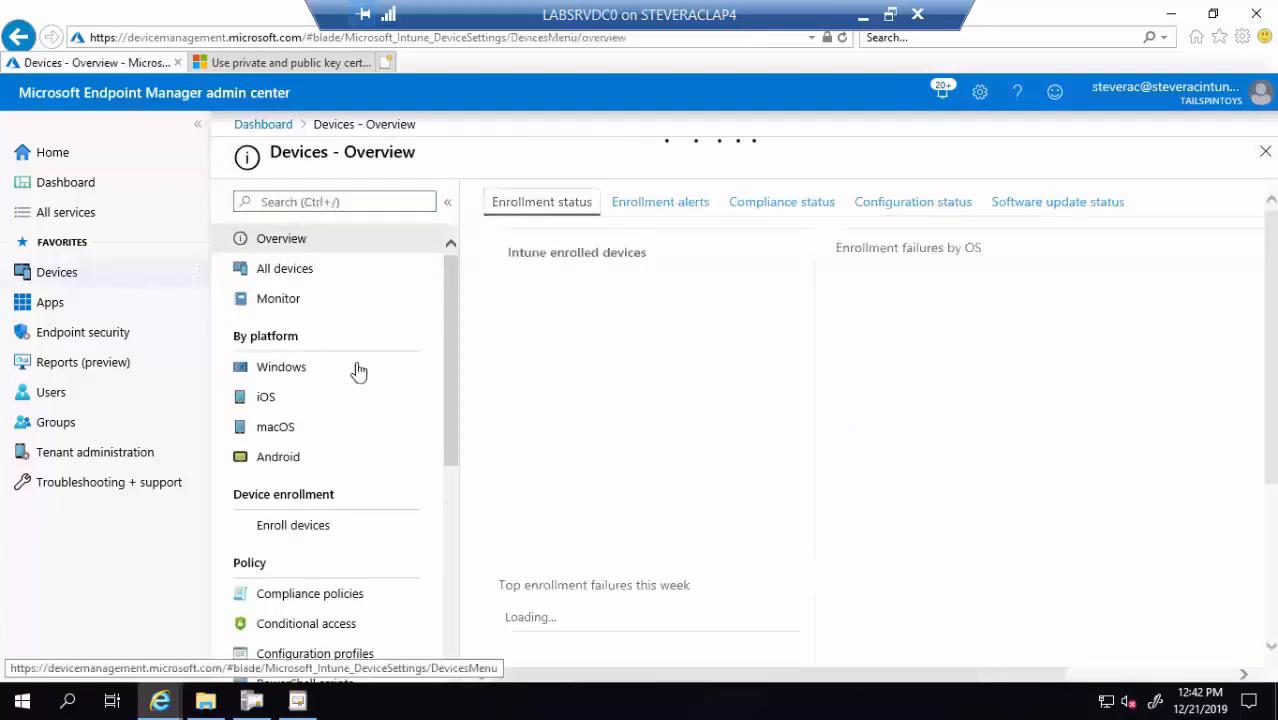
left_click_drag(447, 400, 447, 498)
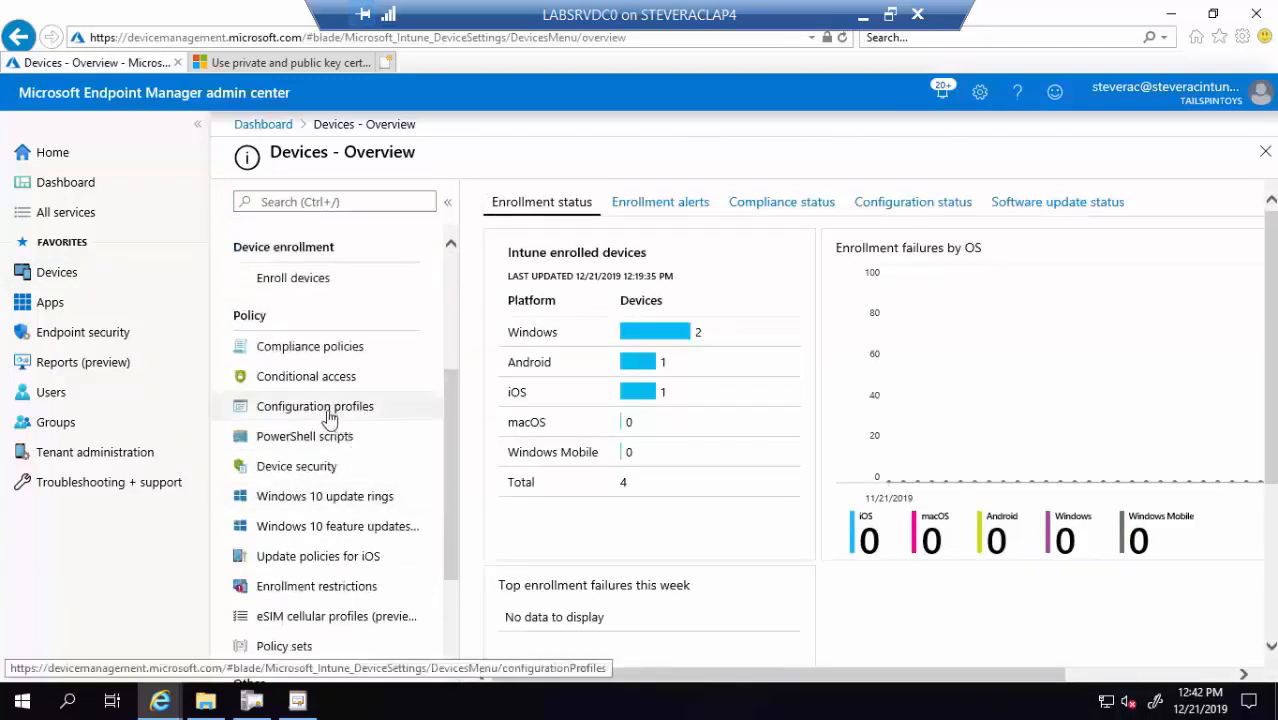
left_click(330, 416)
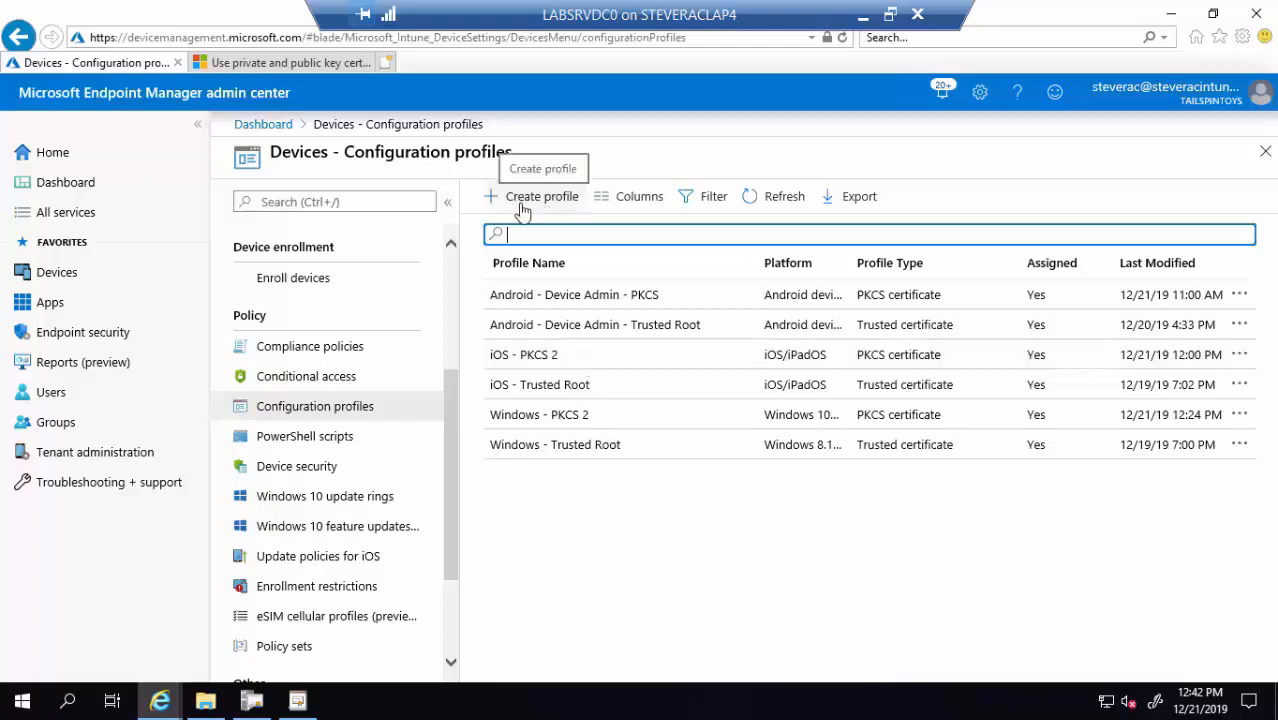
left_click(573, 366)
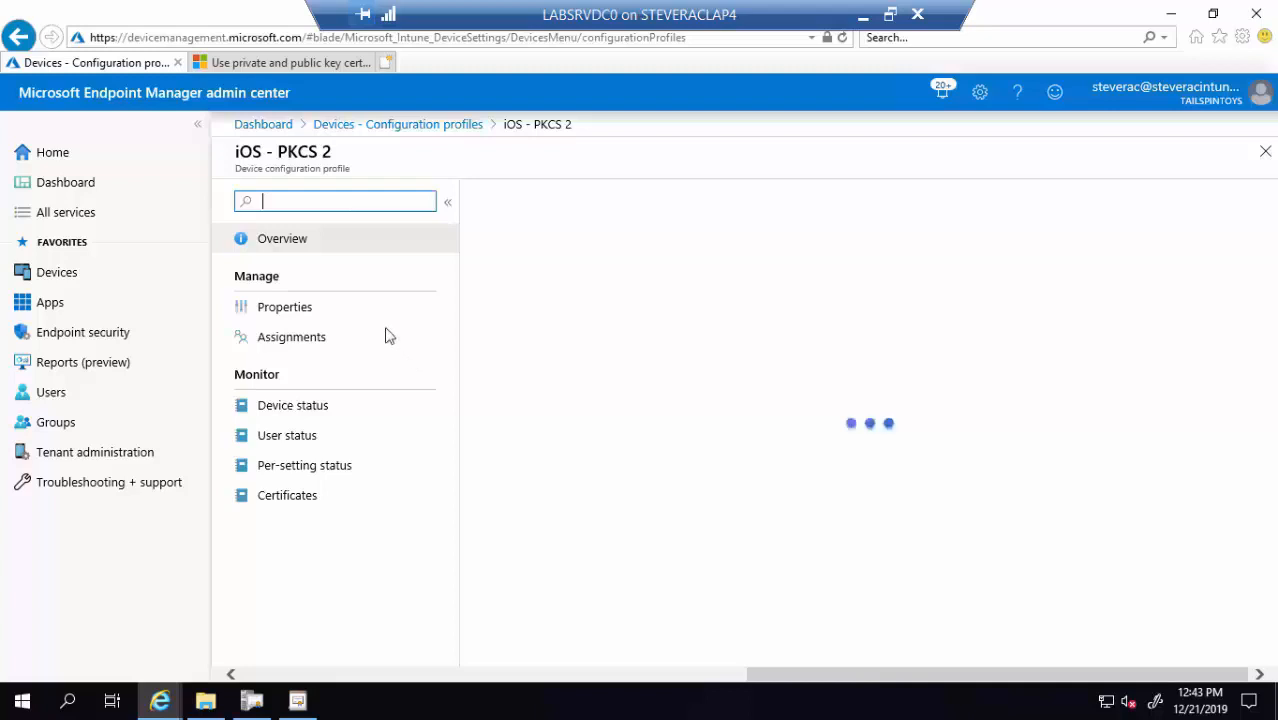
View the iOS - PKCS 2 PKCS certificate settings, which use template PFXDemoCertTemplate
left_click(309, 313)
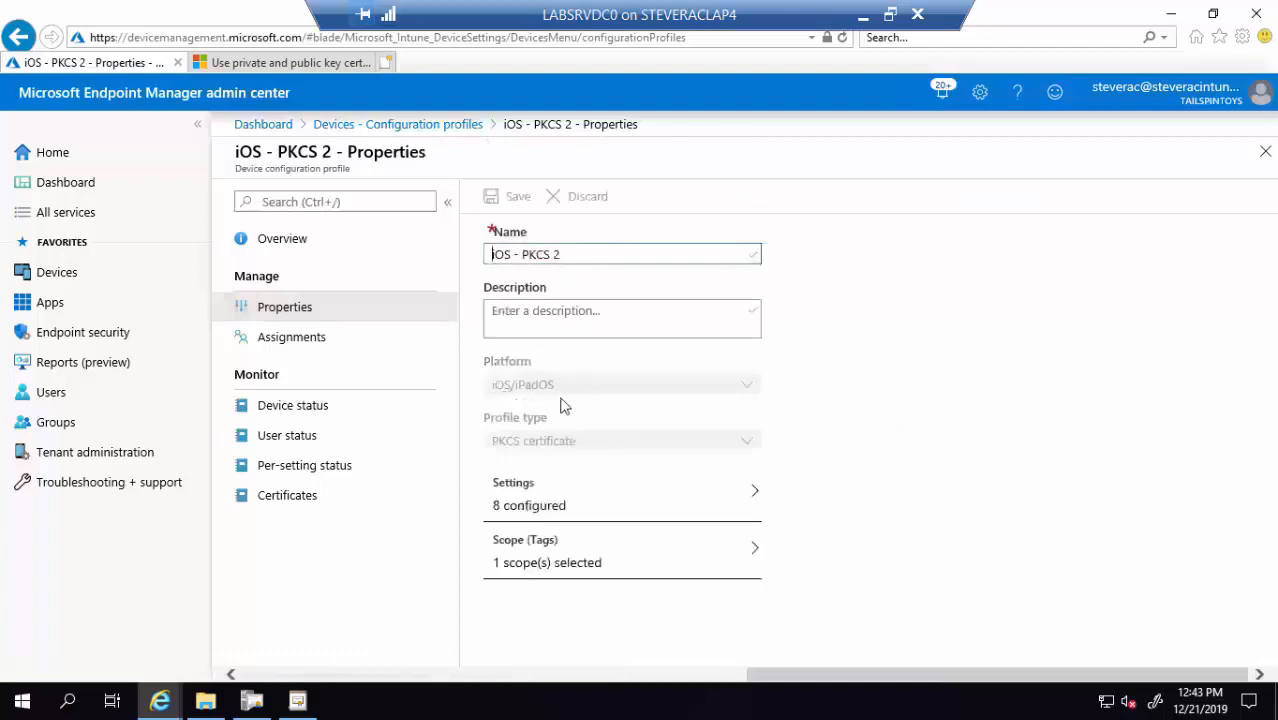
left_click(570, 505)
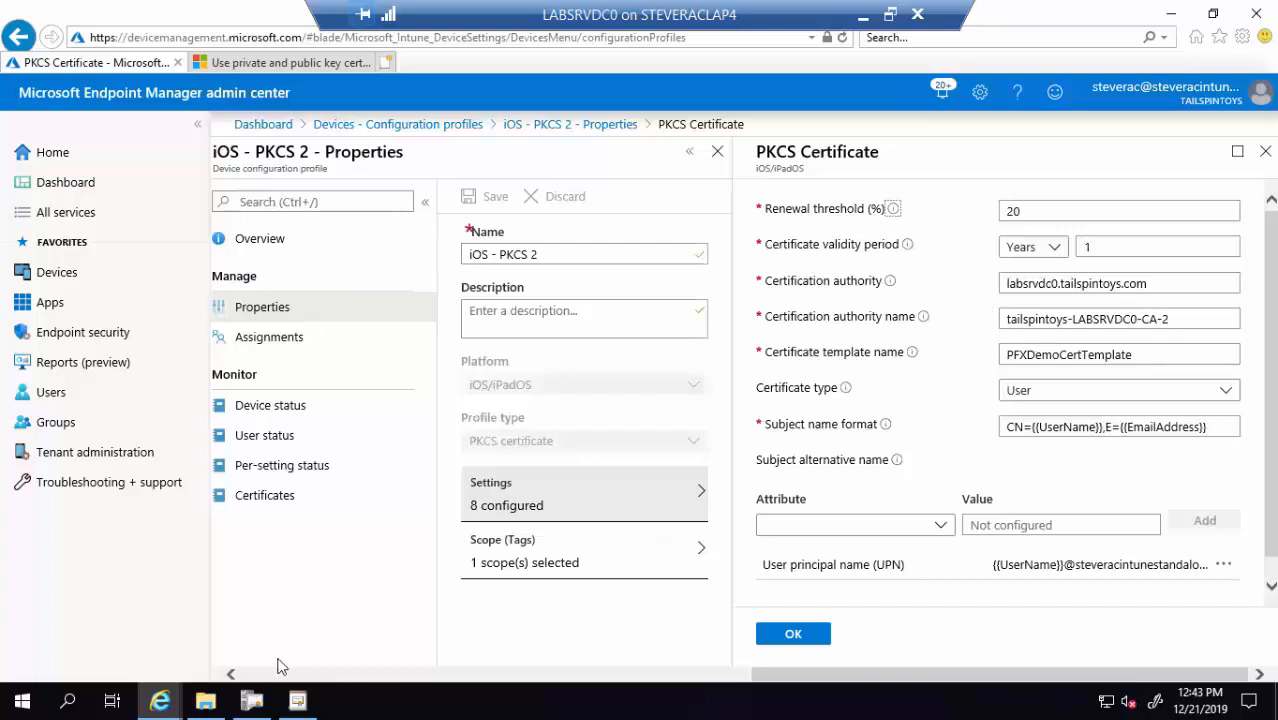
right_click(159, 707)
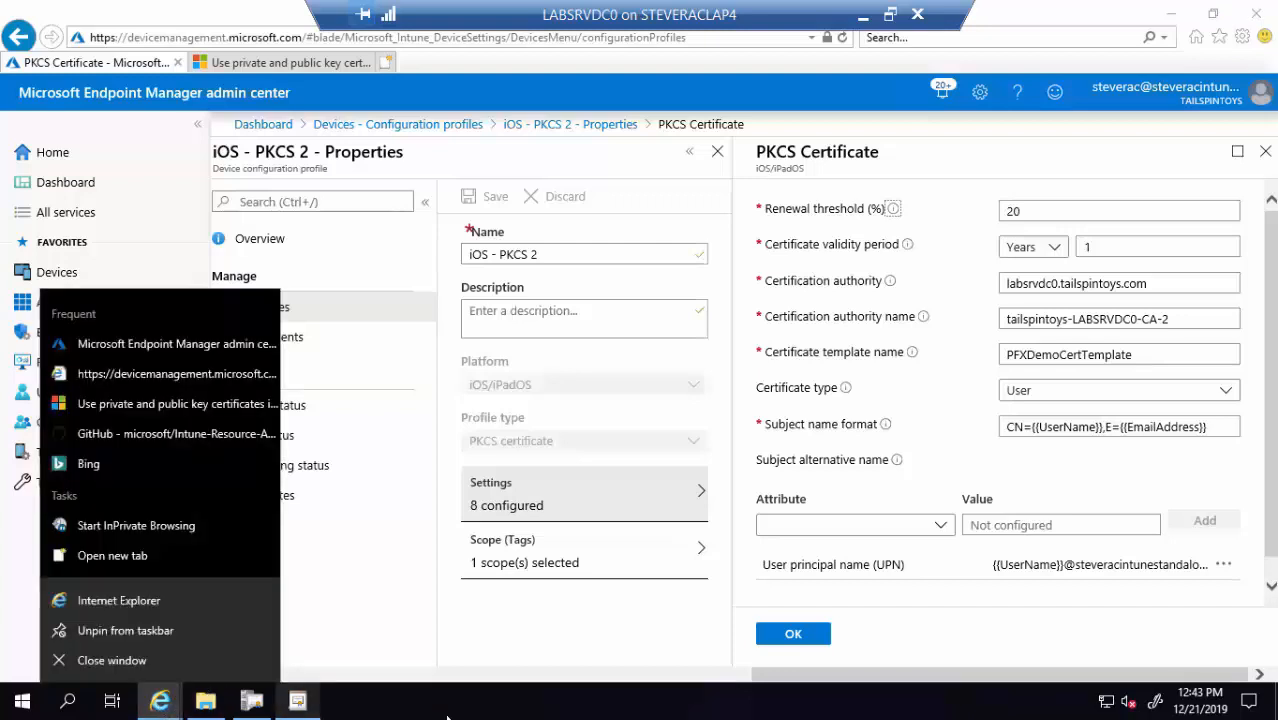
Bring up the certification authority console briefly, then minimize it
left_click(447, 712)
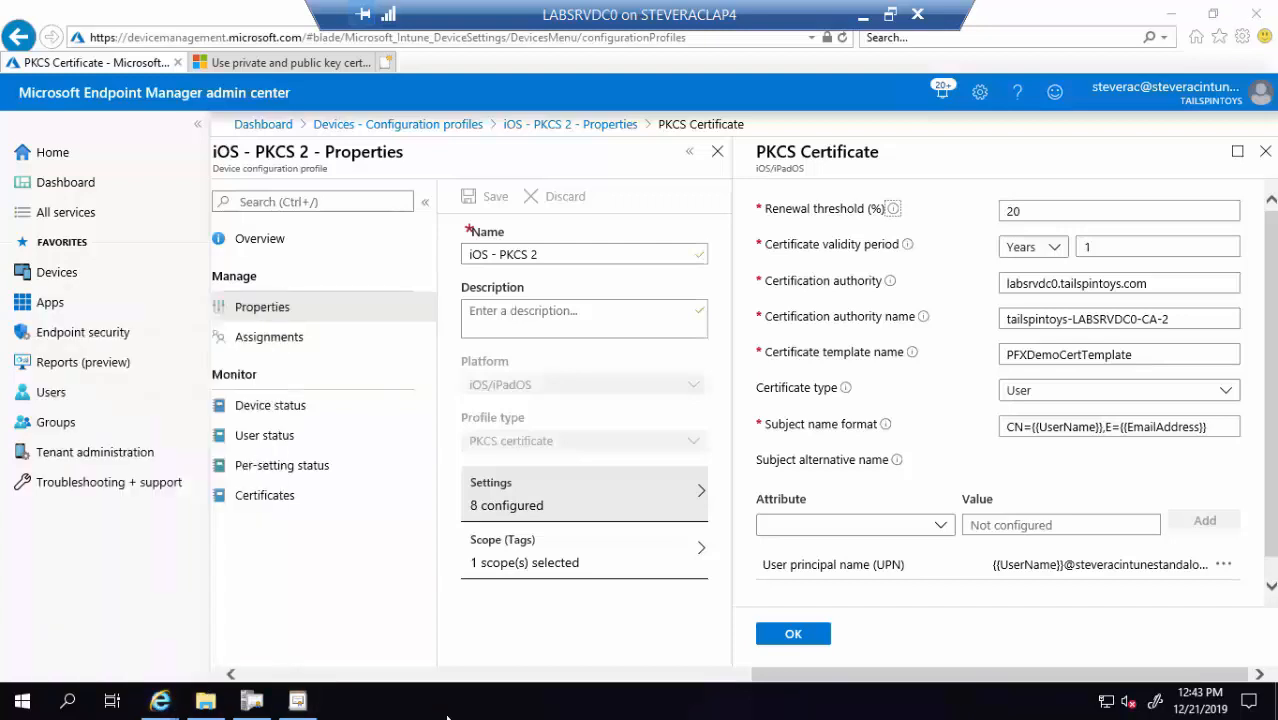
left_click(252, 703)
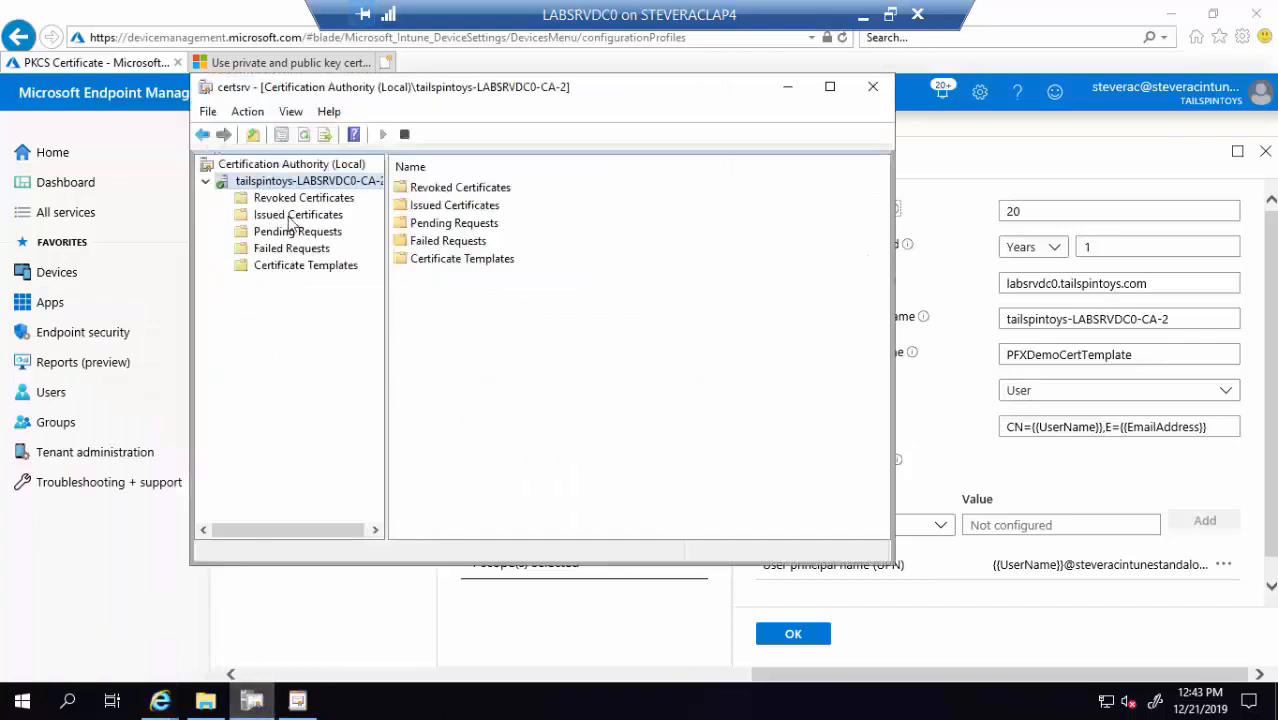
left_click(787, 88)
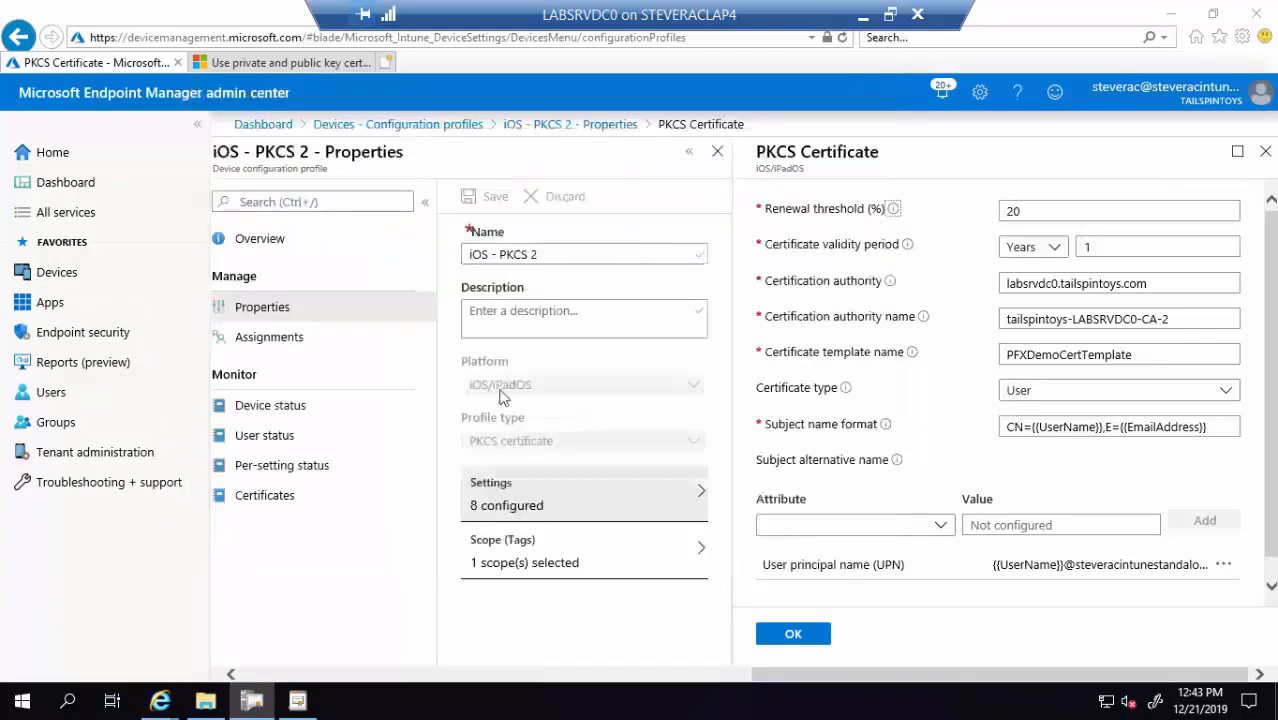
right_click(72, 705)
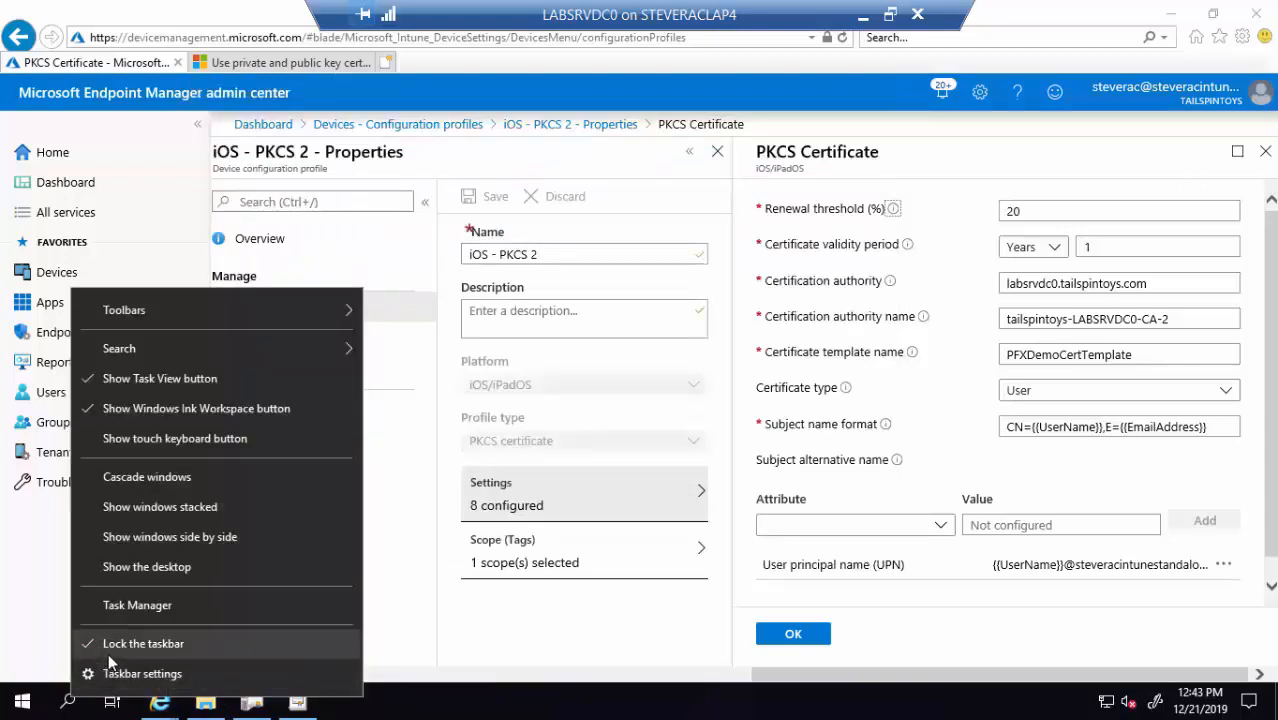
left_click(66, 704)
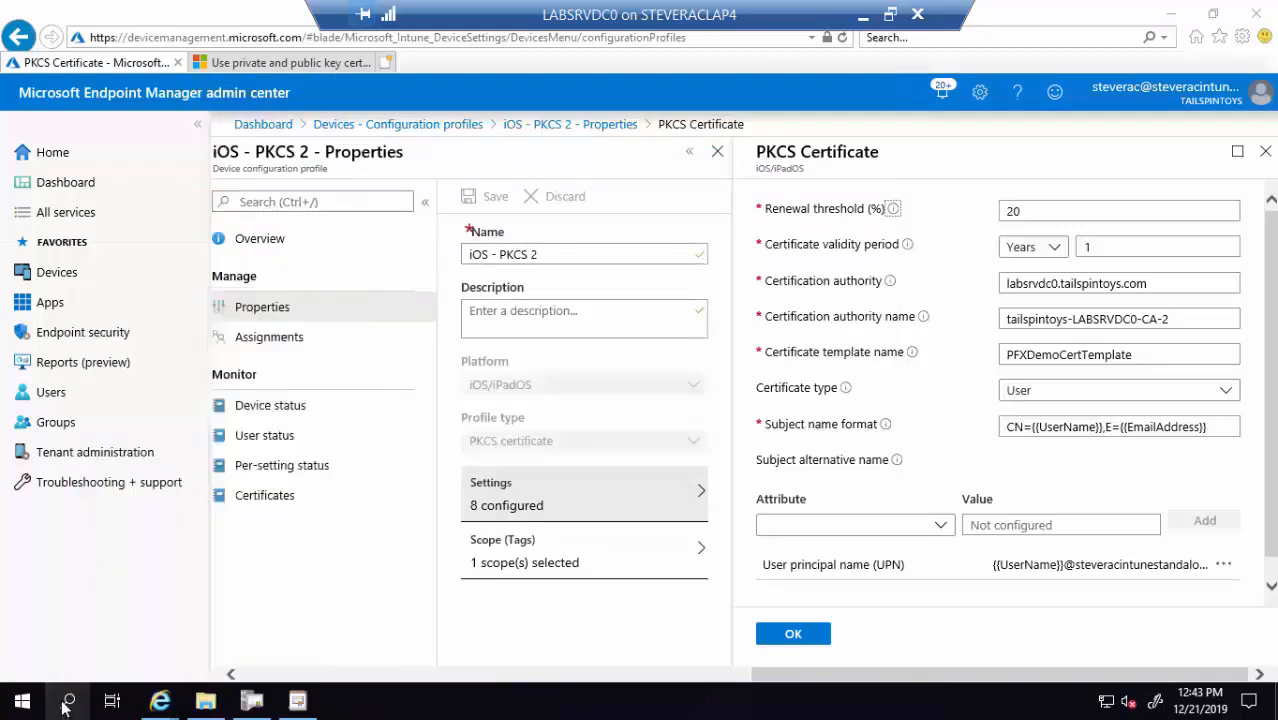
Run certutil -ping in an administrator Command Prompt to confirm tailspintoys-LABSRVDC0-CA-2 responds, then close it
left_click(67, 704)
type("cmd")
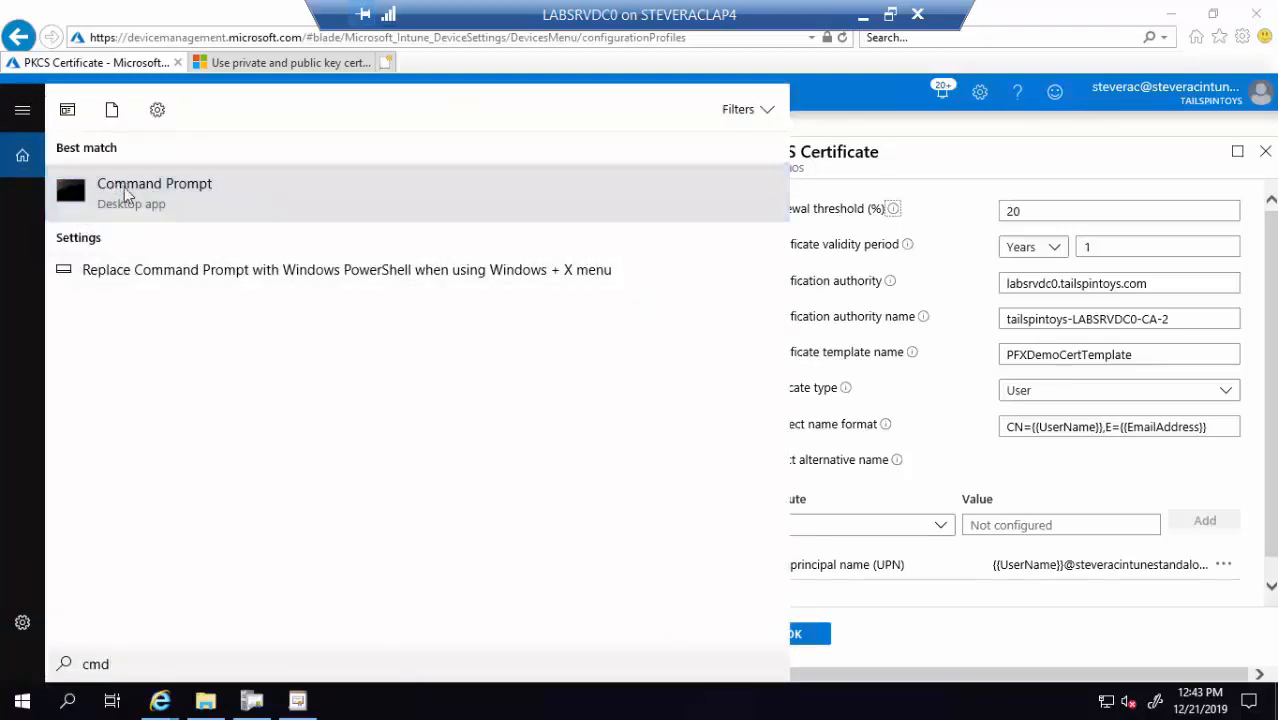
right_click(126, 192)
left_click(168, 210)
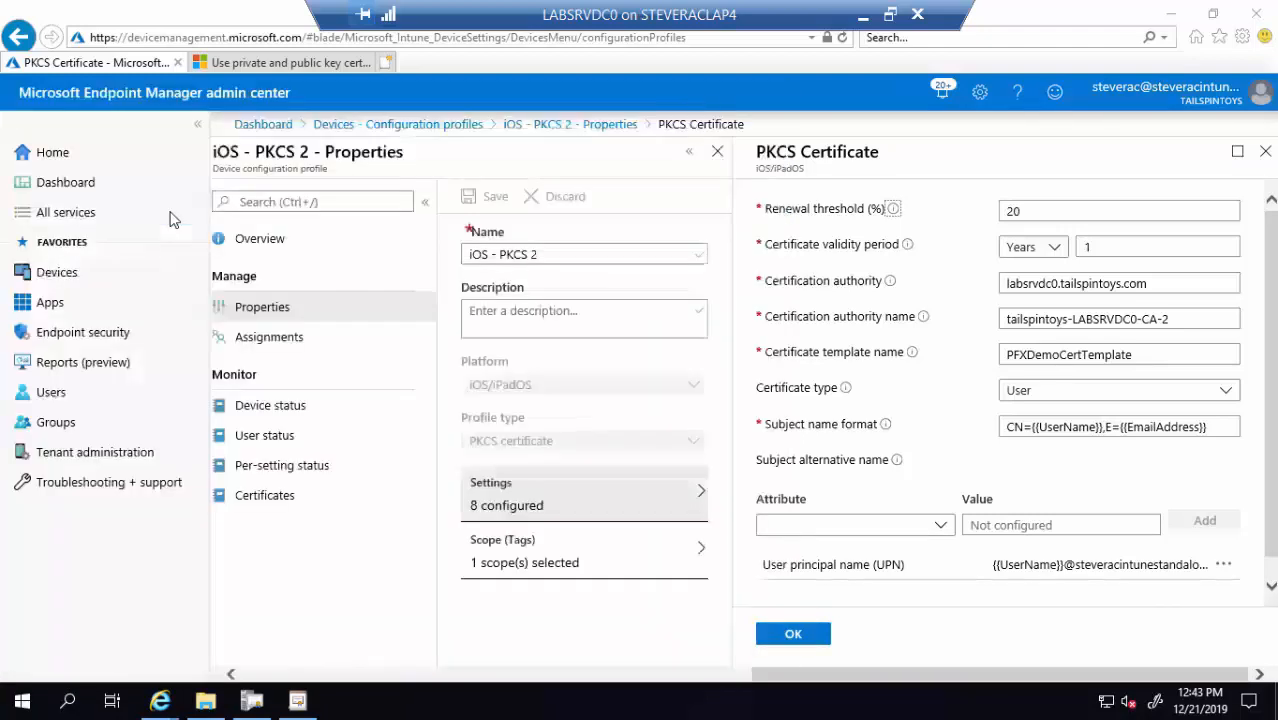
type("certut")
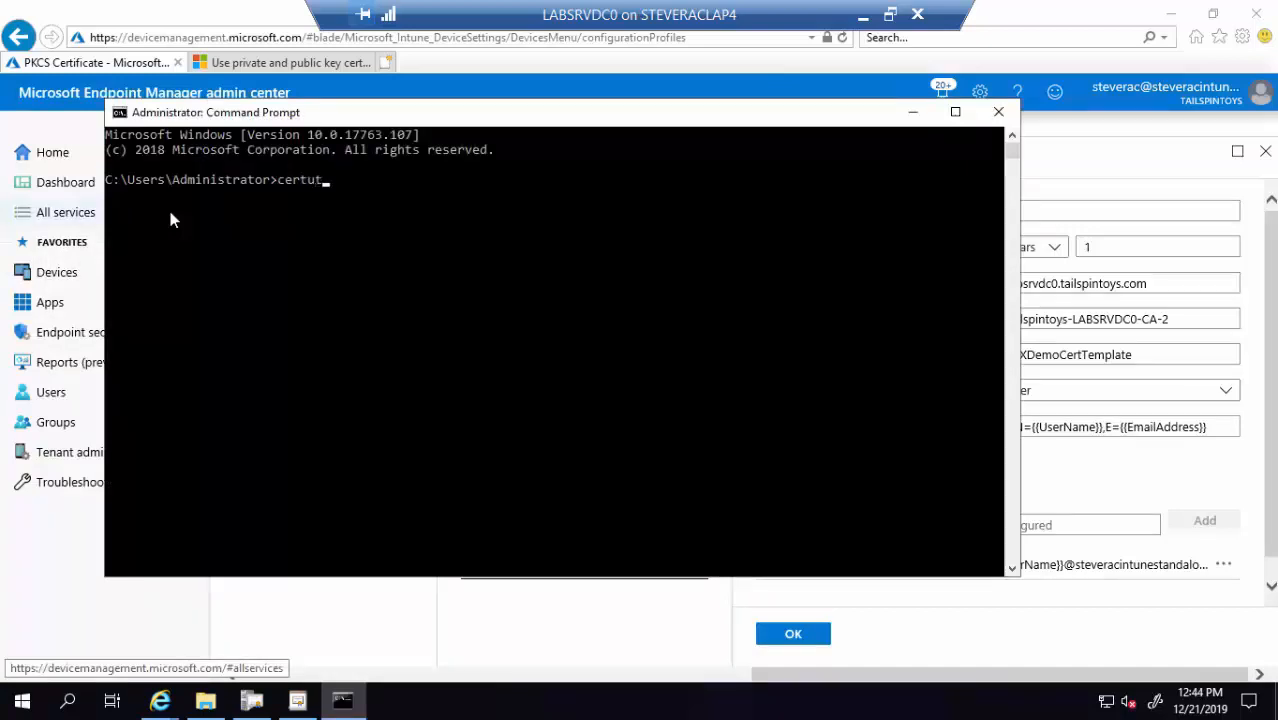
type("il -ping")
key("Return")
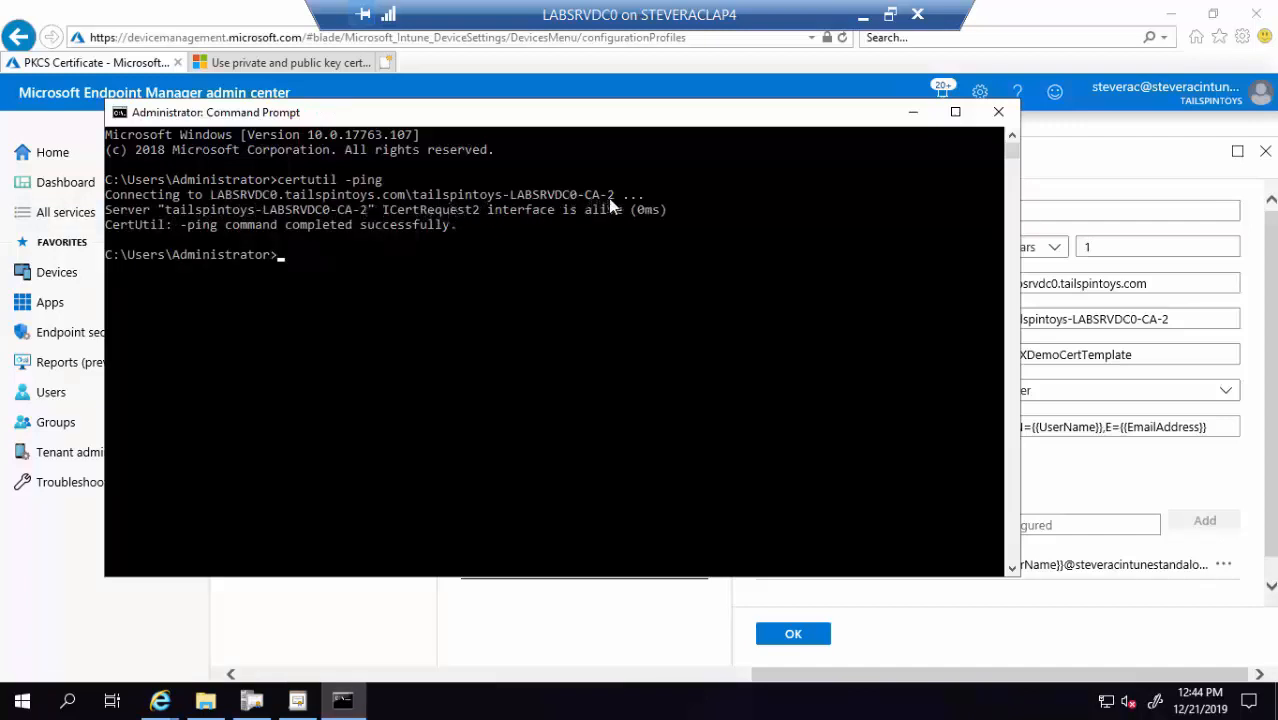
left_click(998, 111)
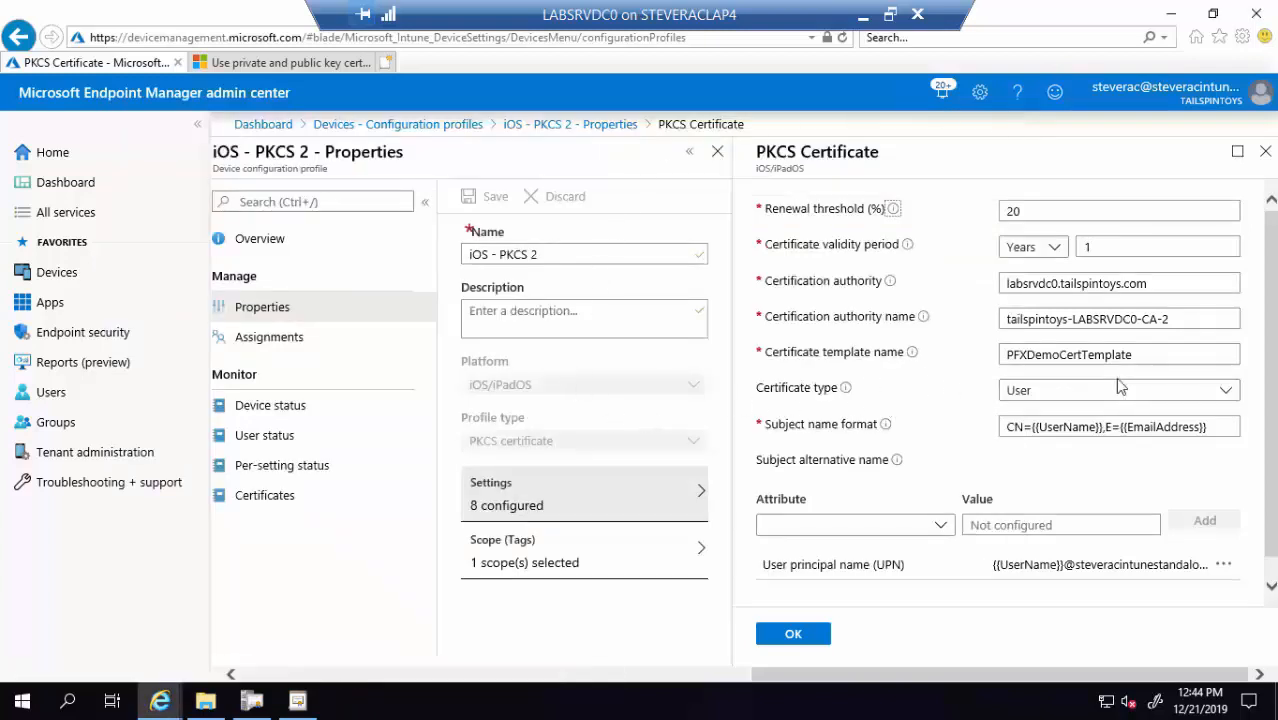
Review PFX Demo Cert Template's validity and renewal periods, cancel unchanged, and minimize the console
left_click(298, 703)
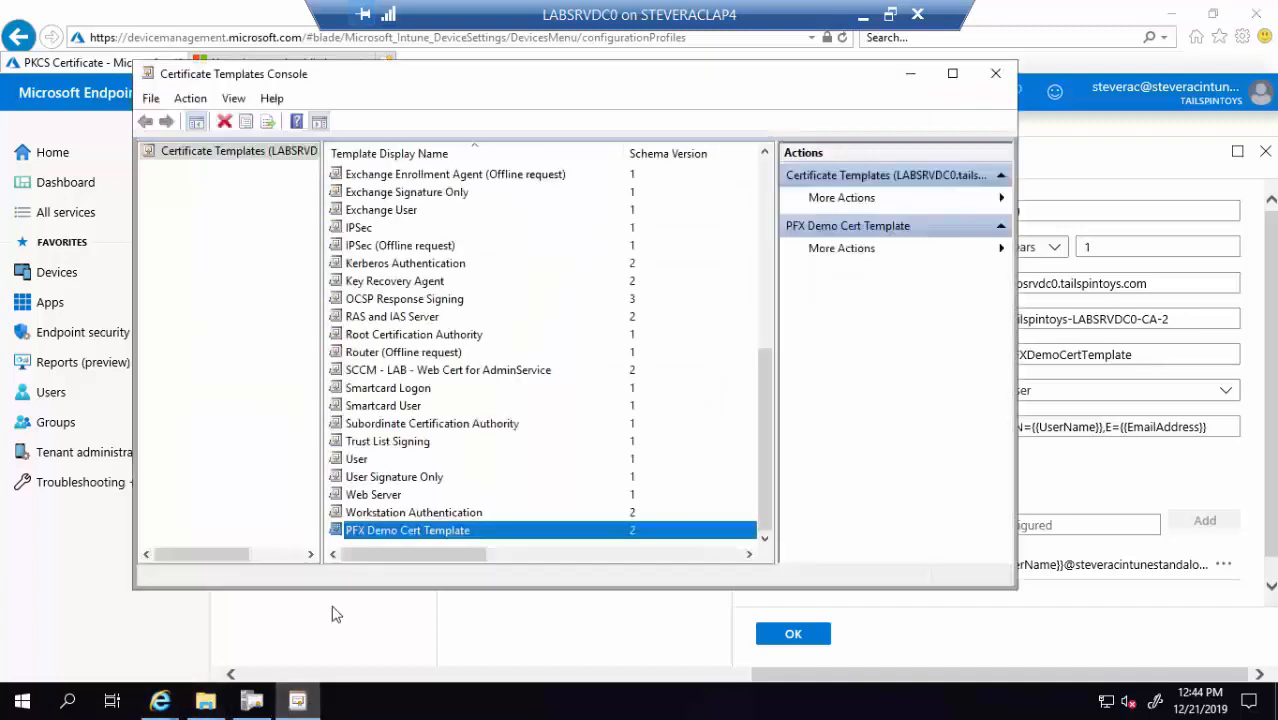
right_click(381, 535)
left_click(432, 502)
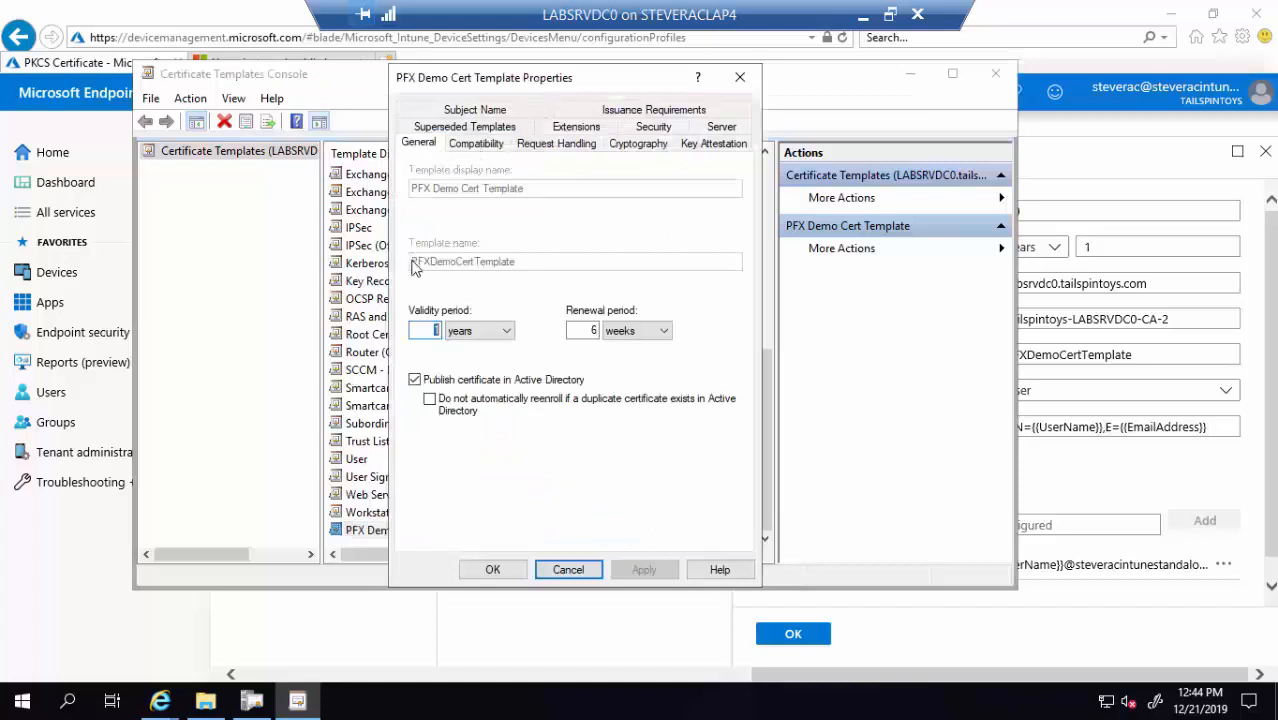
left_click(568, 570)
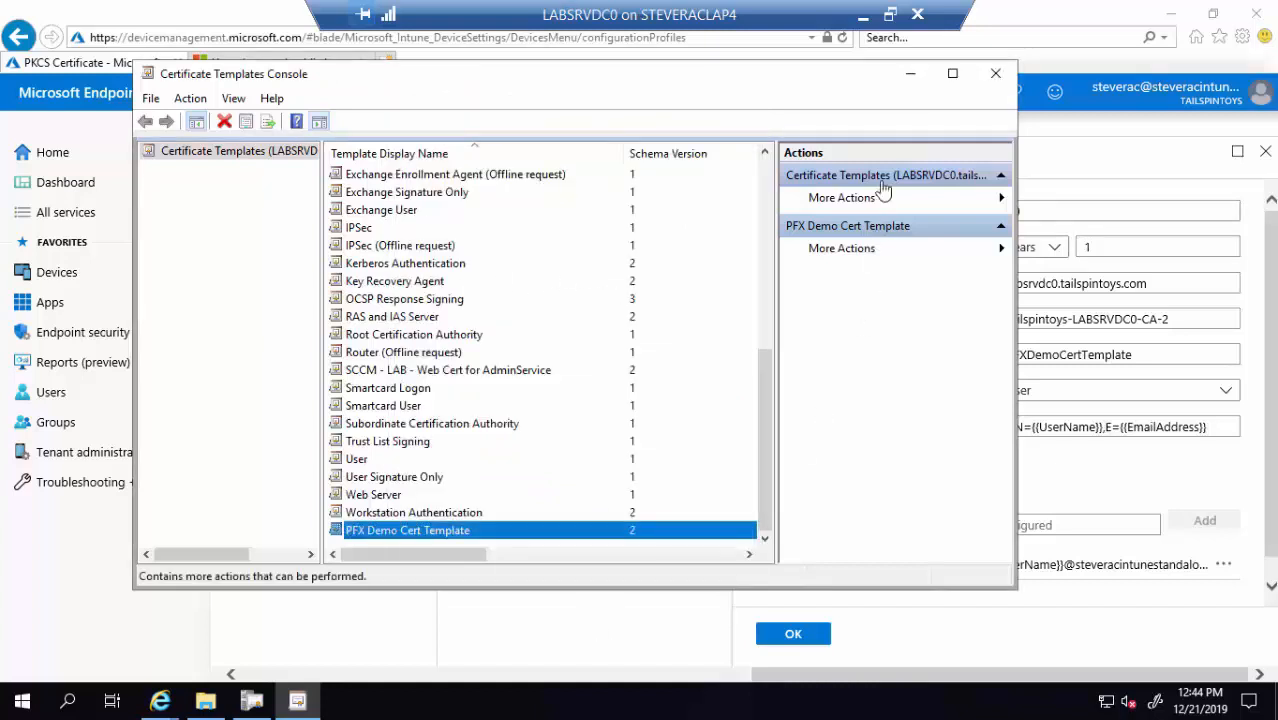
left_click(909, 74)
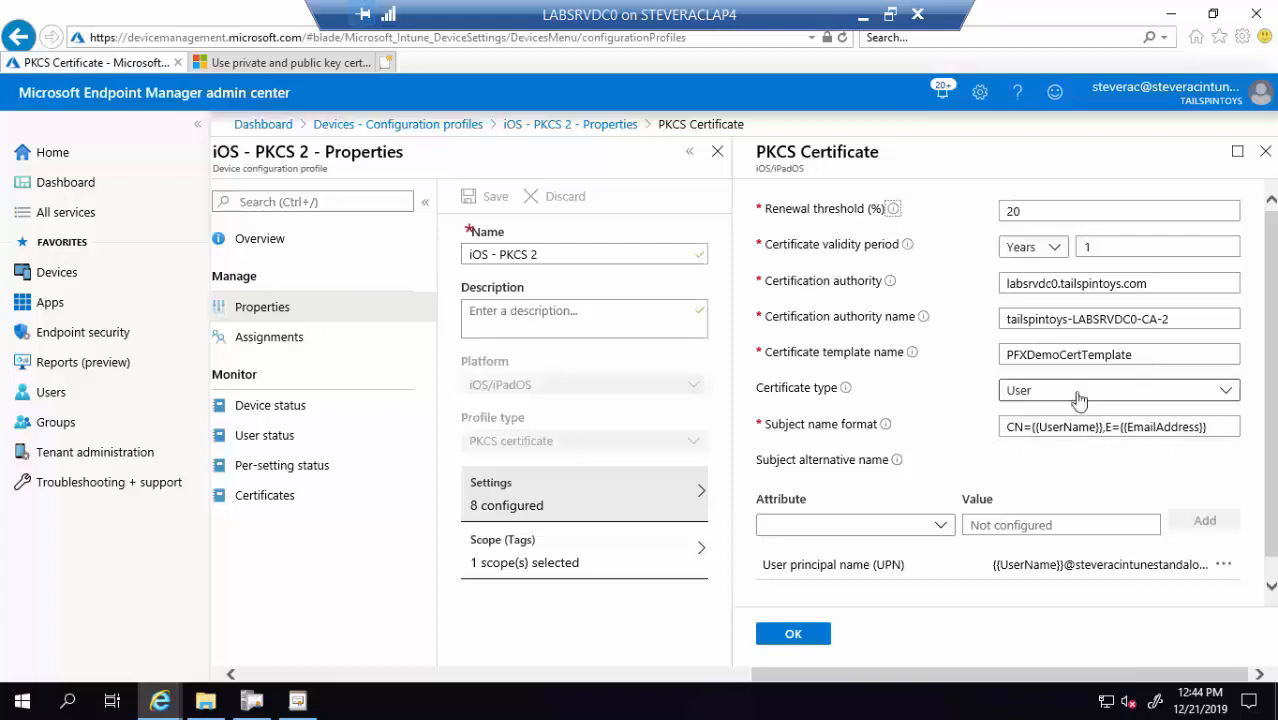
Review the iOS - PKCS 2 certificate type and All Users assignment, then return to Configuration profiles
left_click(1079, 399)
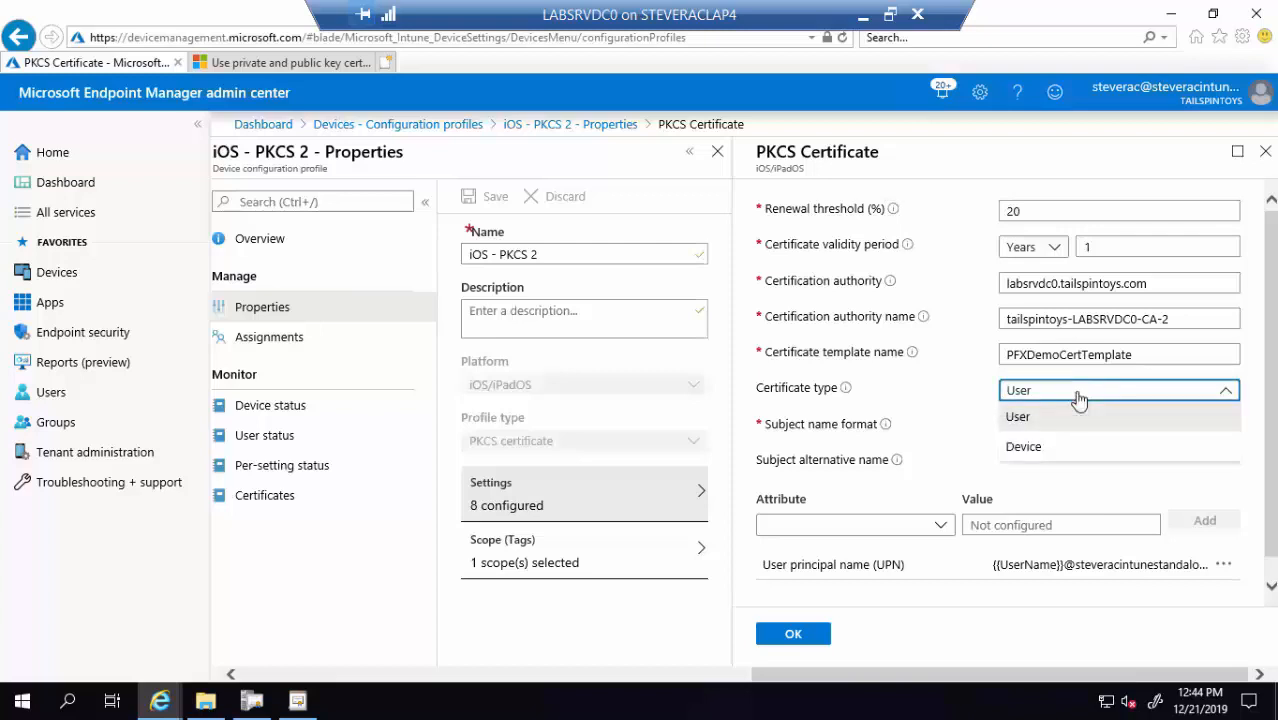
left_click(1053, 494)
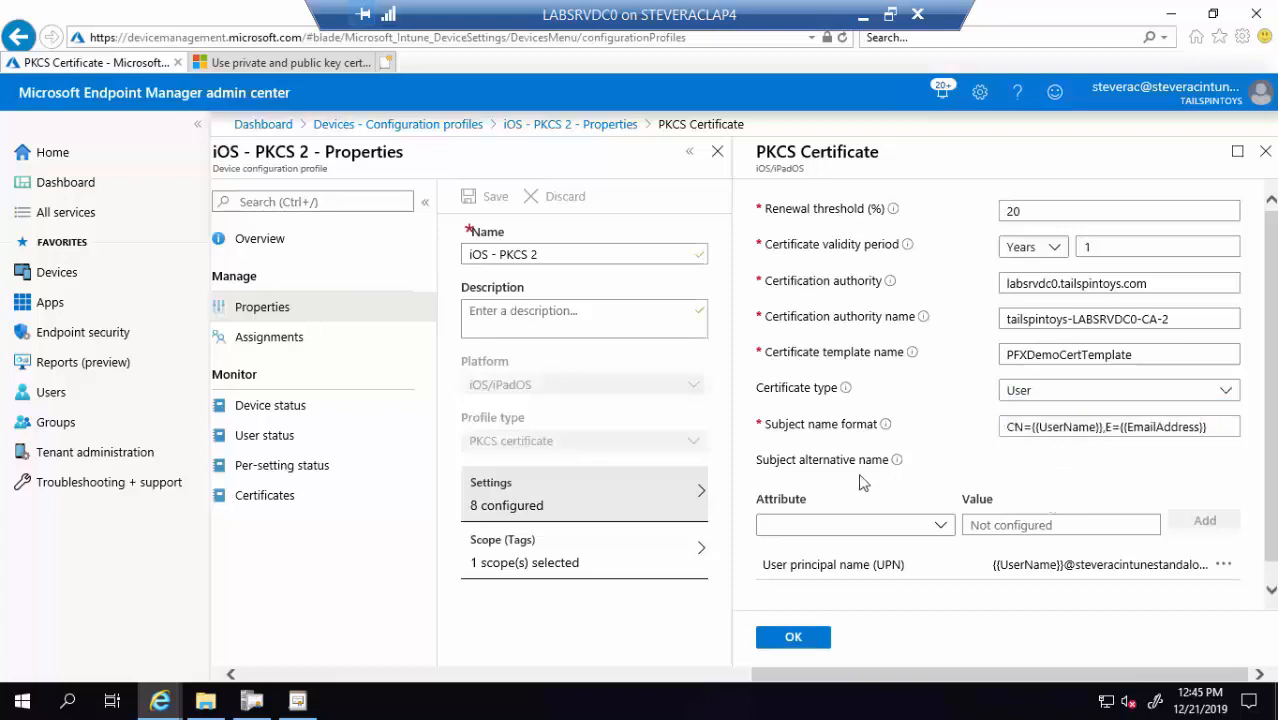
scroll(900, 465, "down", 1)
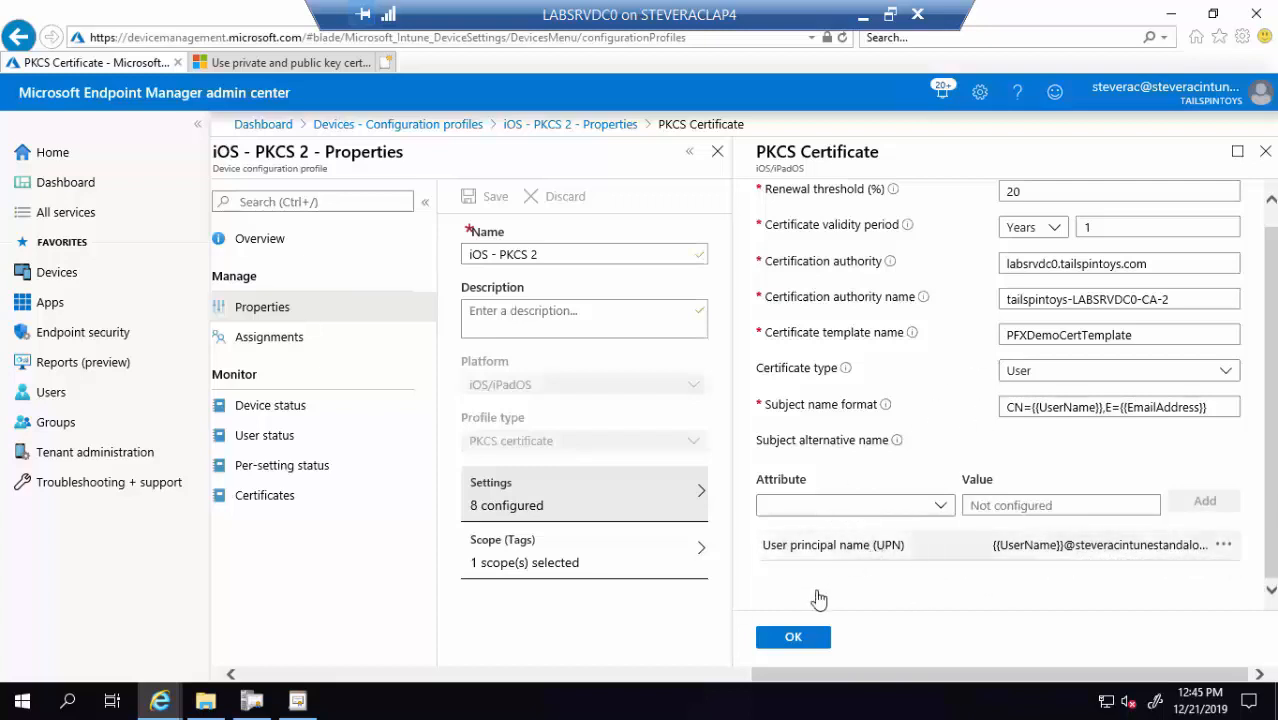
left_click(288, 337)
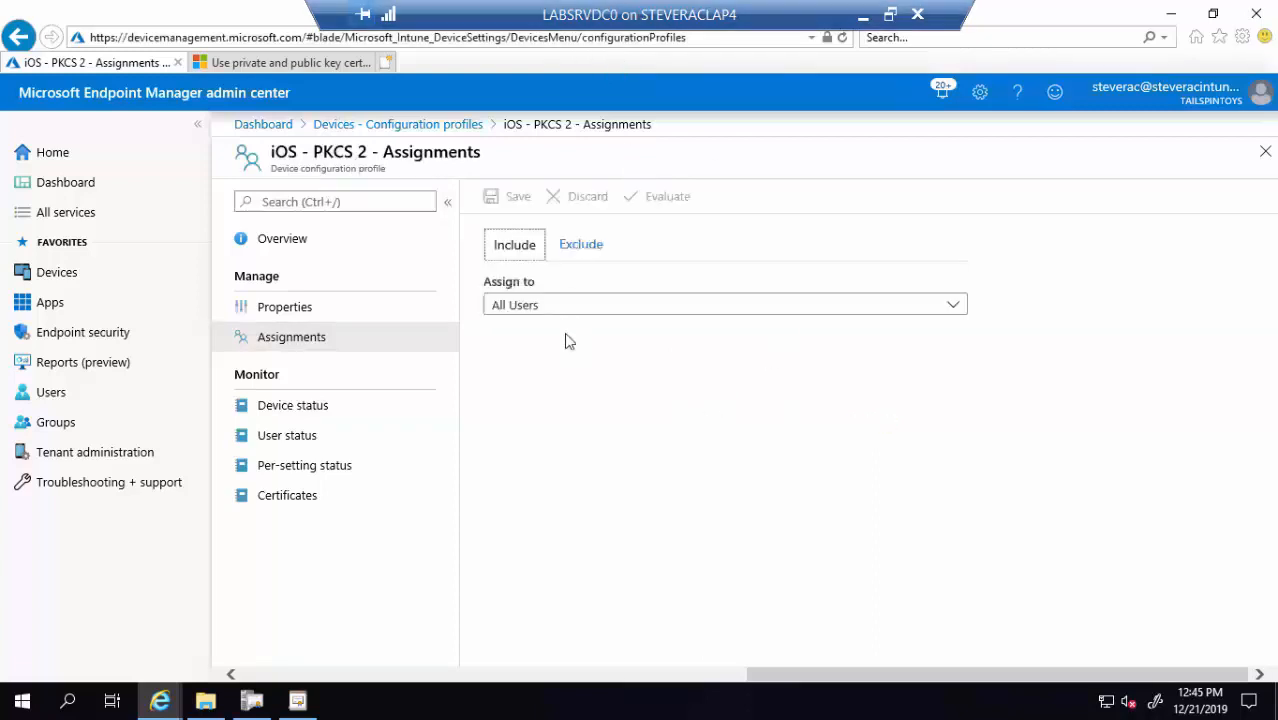
left_click(405, 126)
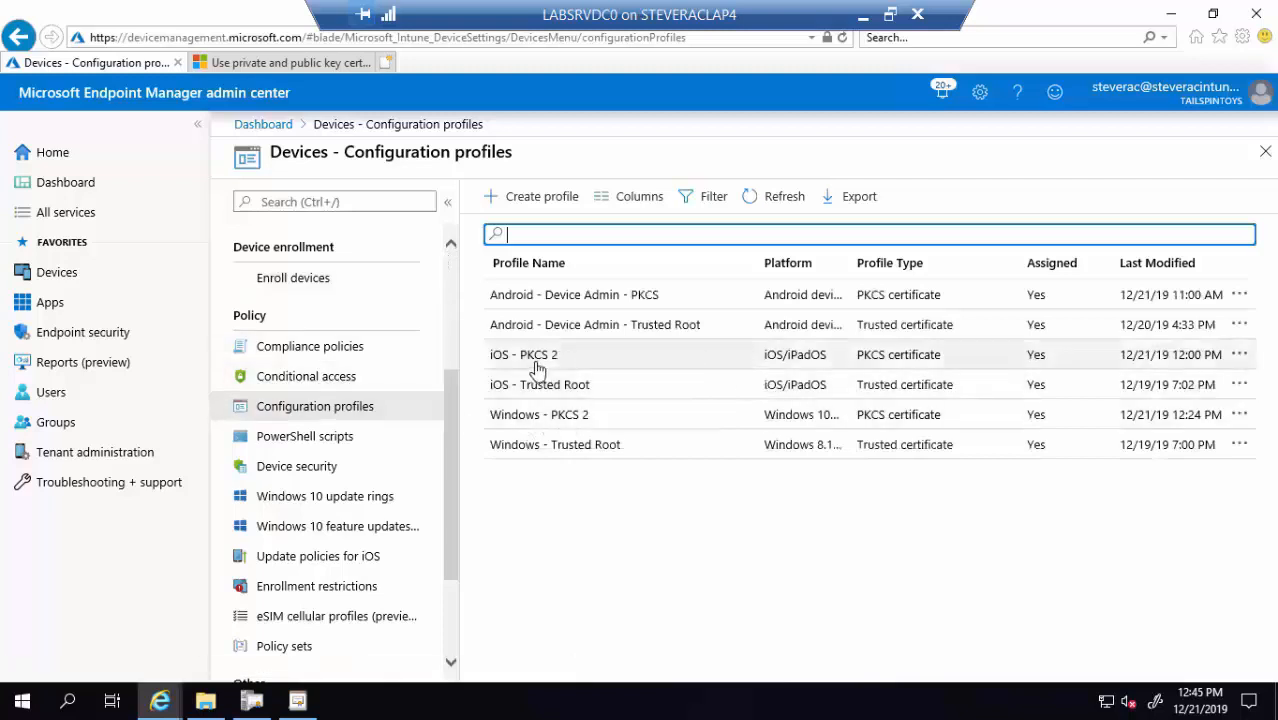
Review Android - Device Admin - PKCS settings, its linked trusted root, and All Users assignment
left_click(590, 303)
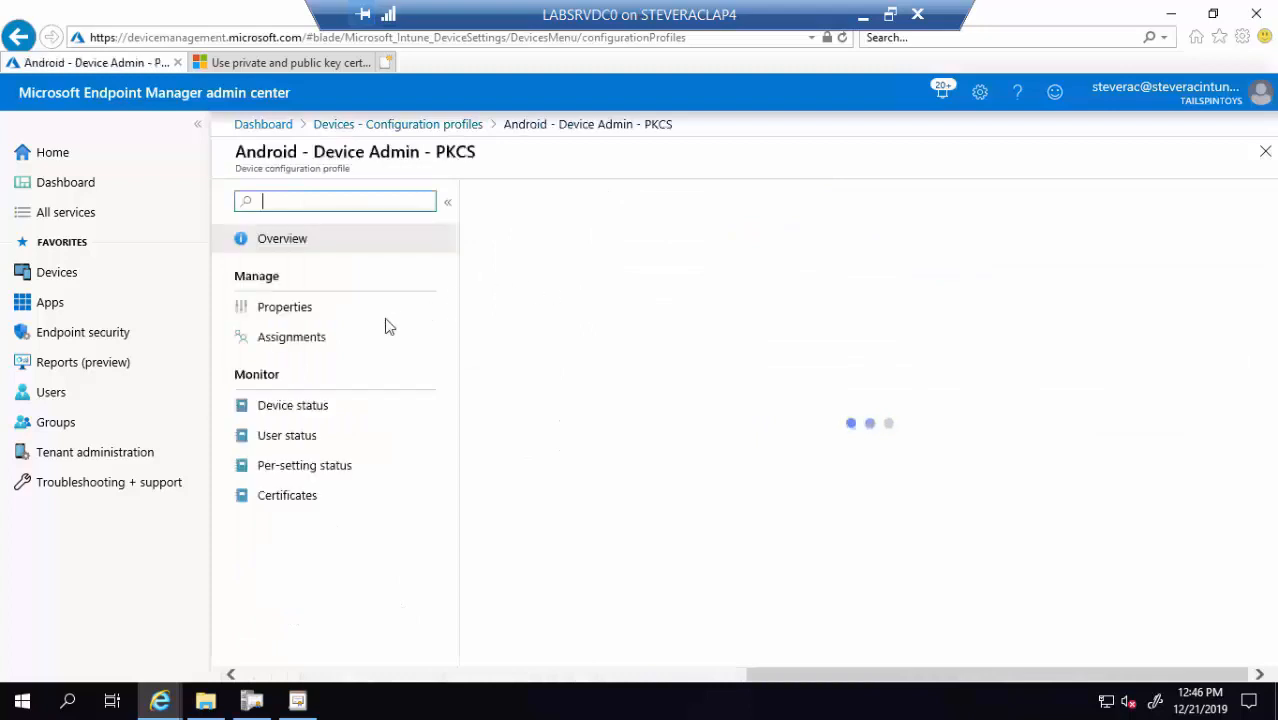
left_click(292, 311)
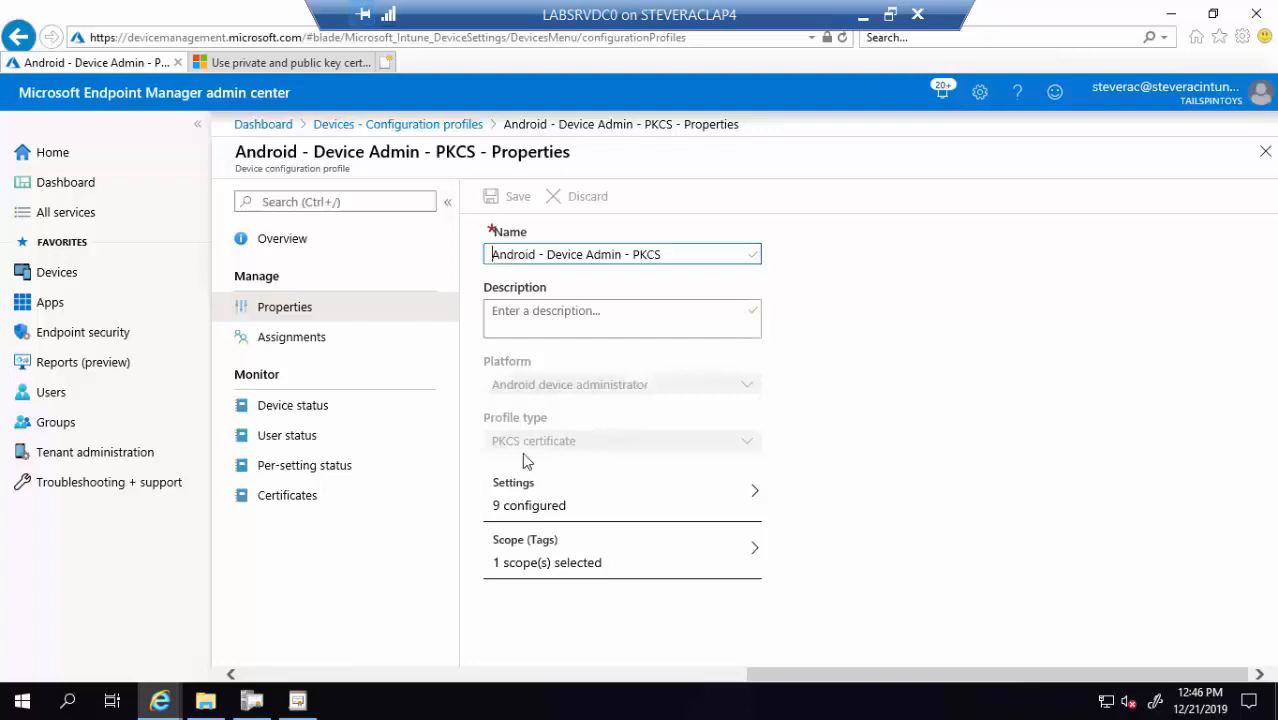
left_click(543, 510)
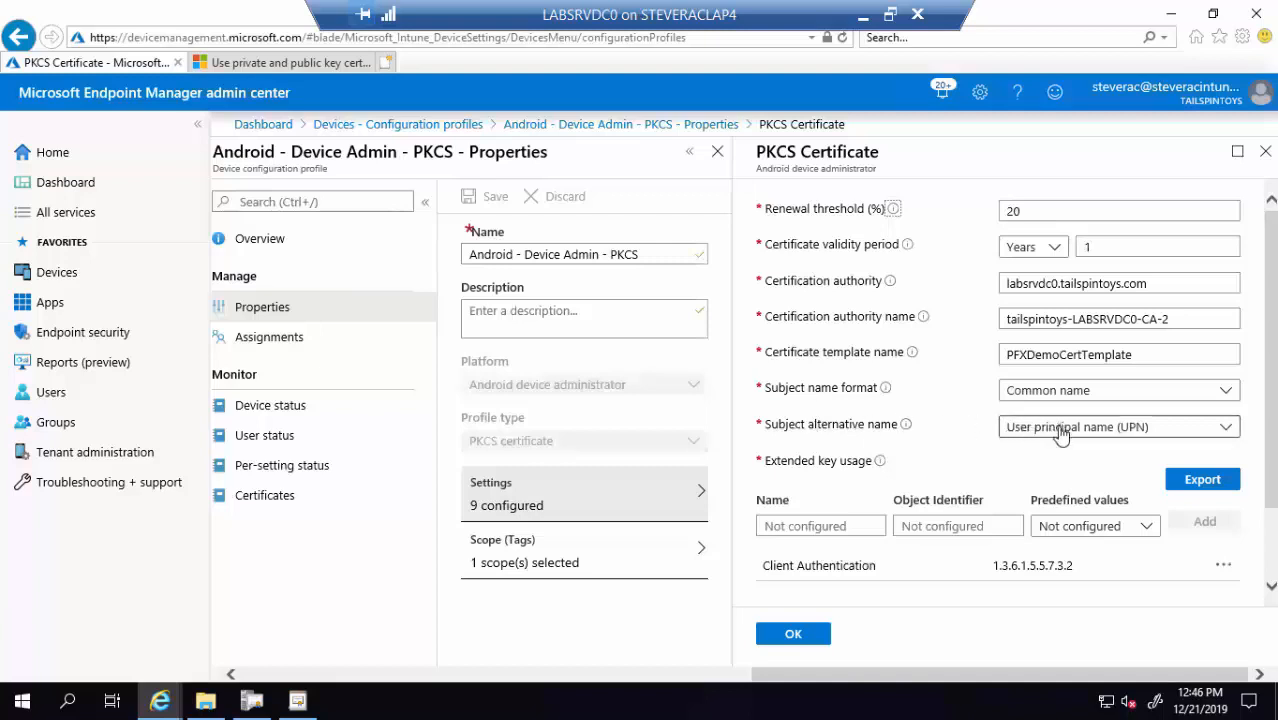
scroll(848, 380, "down", 2)
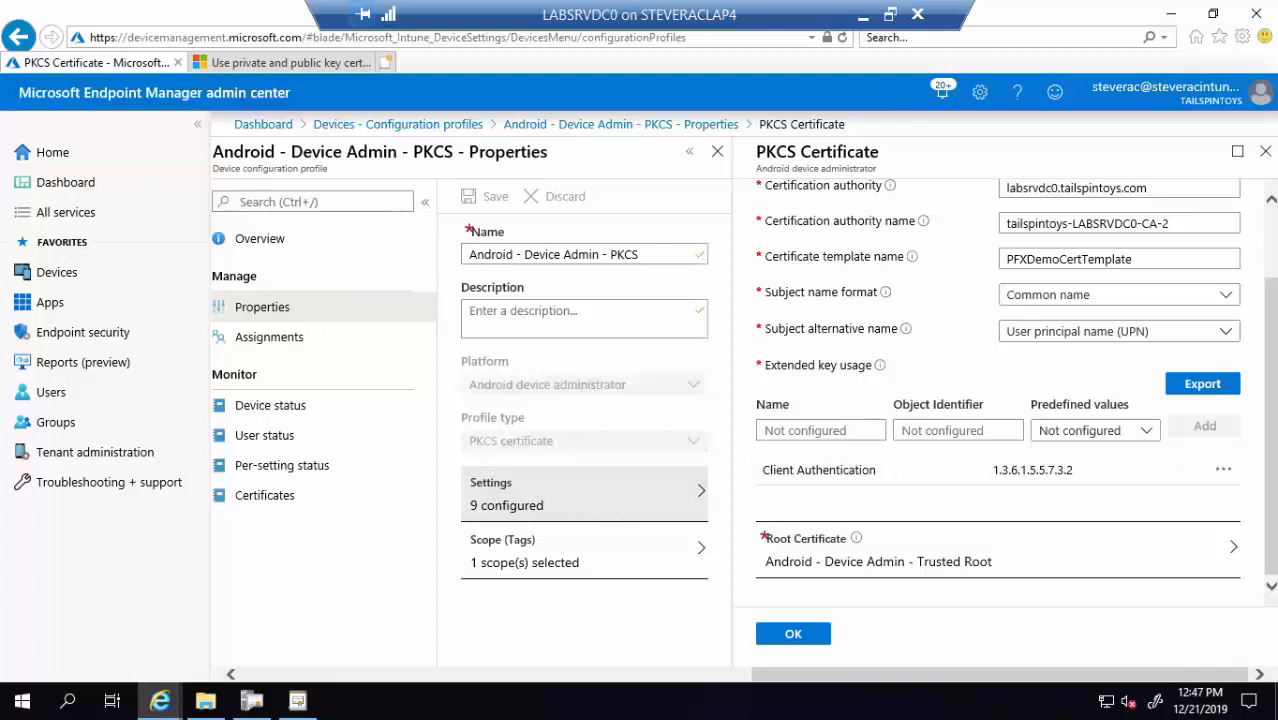
left_click(965, 565)
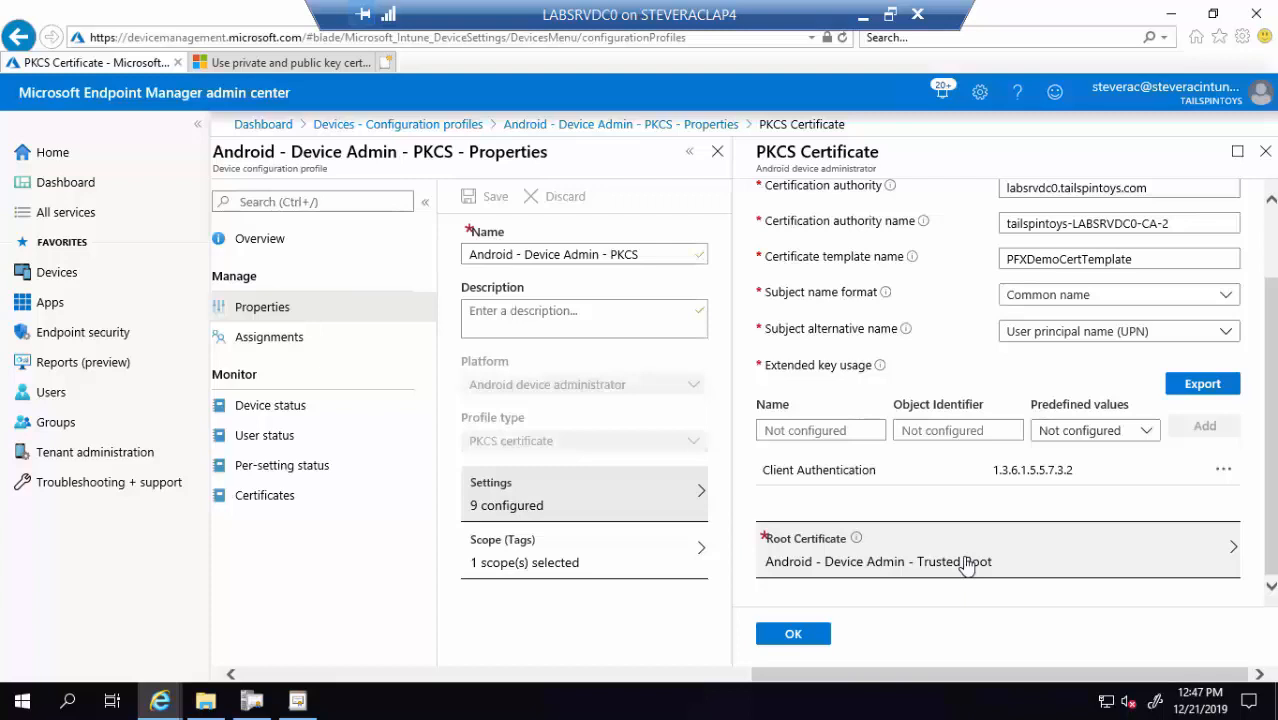
left_click(256, 344)
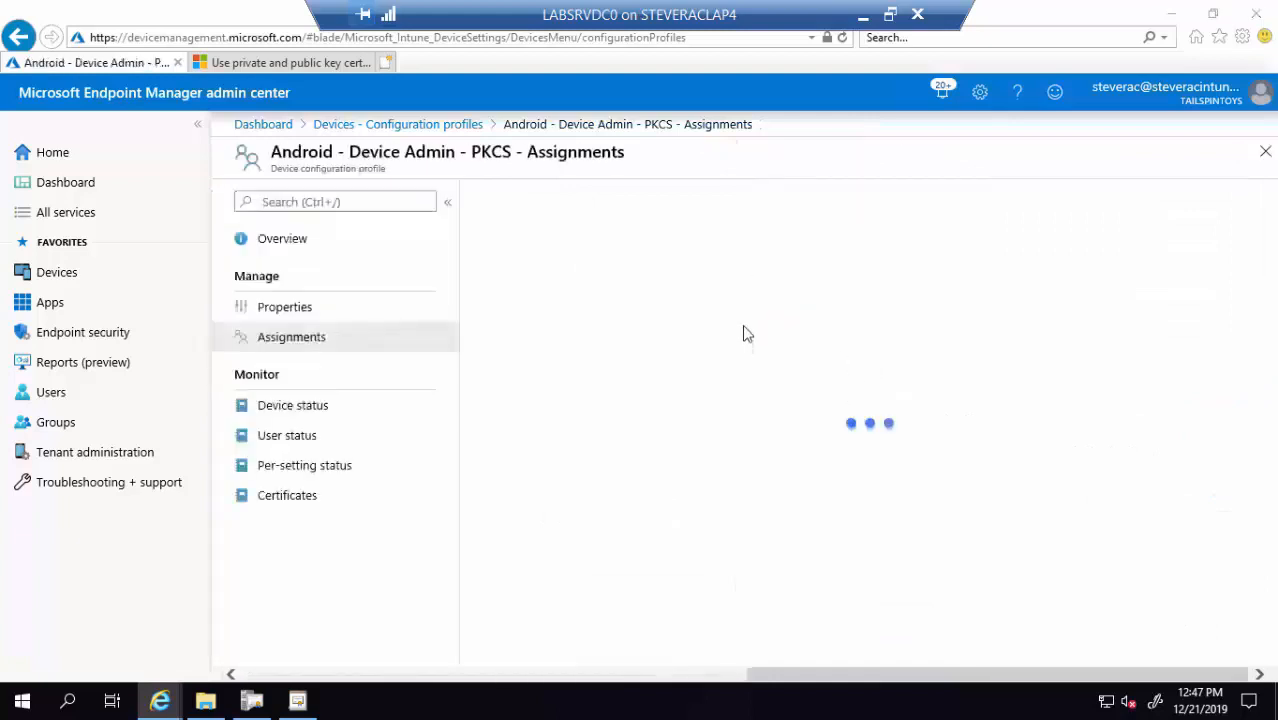
left_click(432, 127)
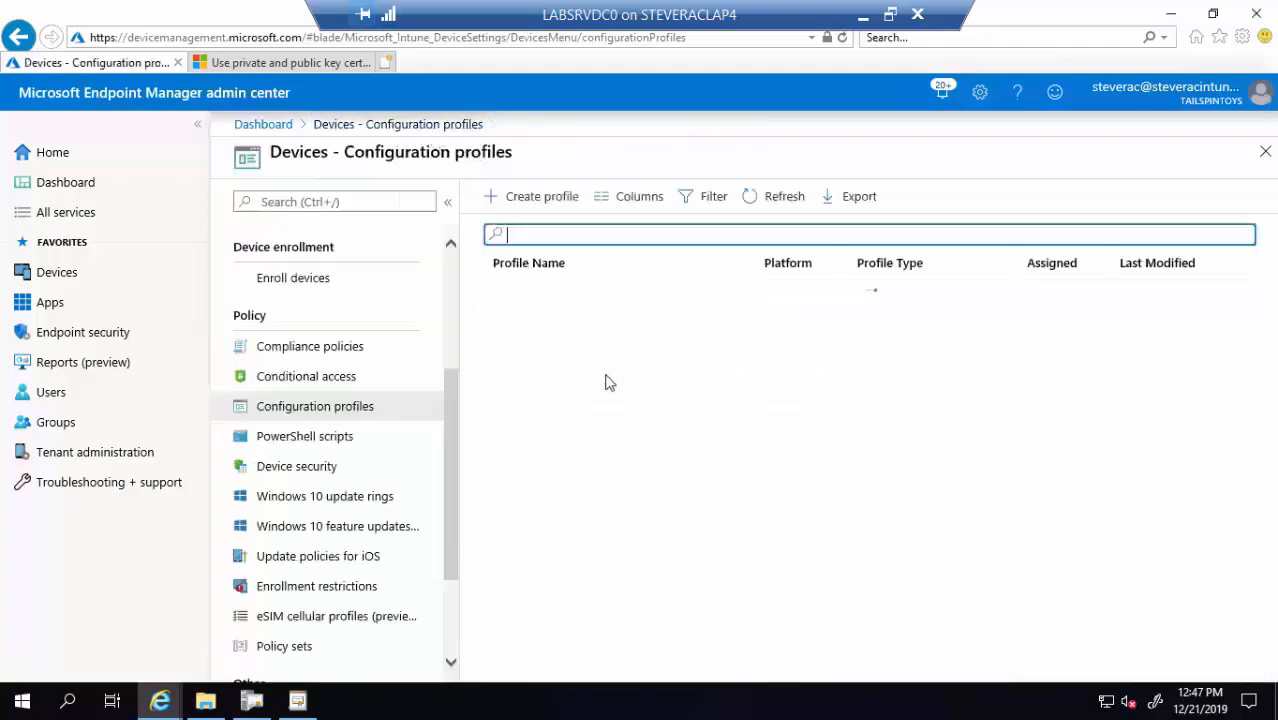
Open the PKCS certificate settings in the Windows - PKCS 2 profile's properties
left_click(566, 424)
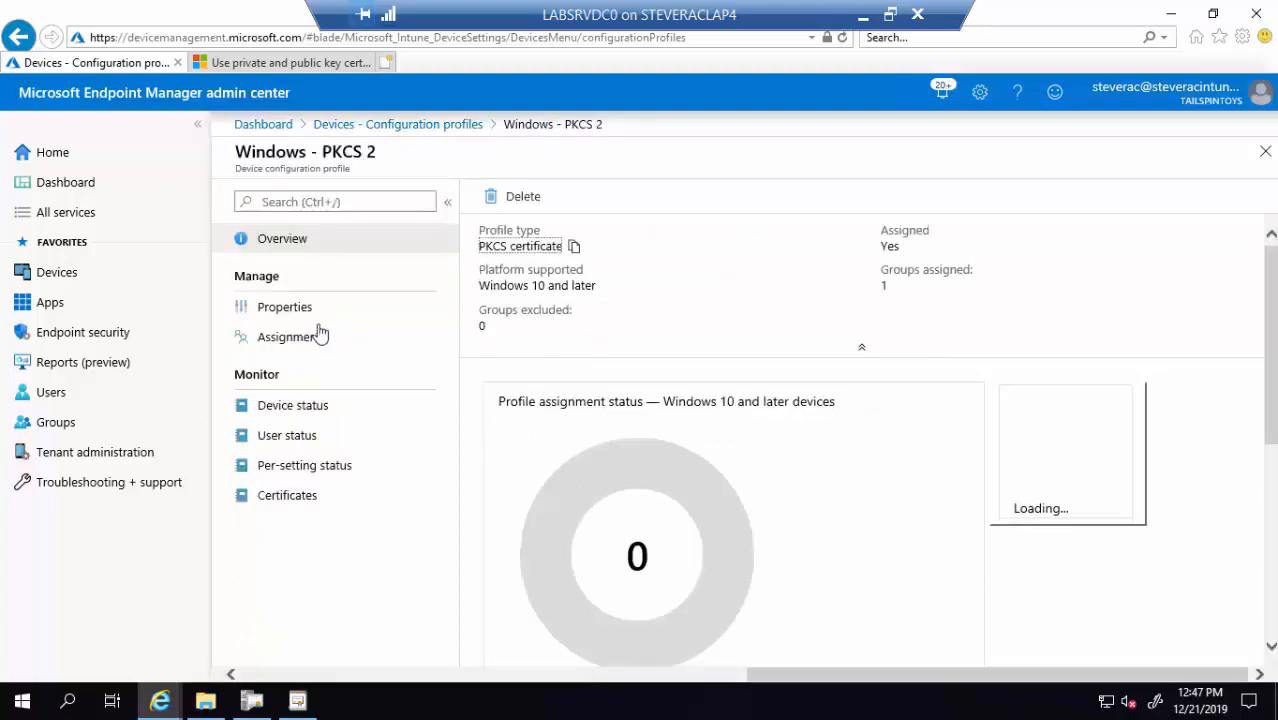
left_click(316, 320)
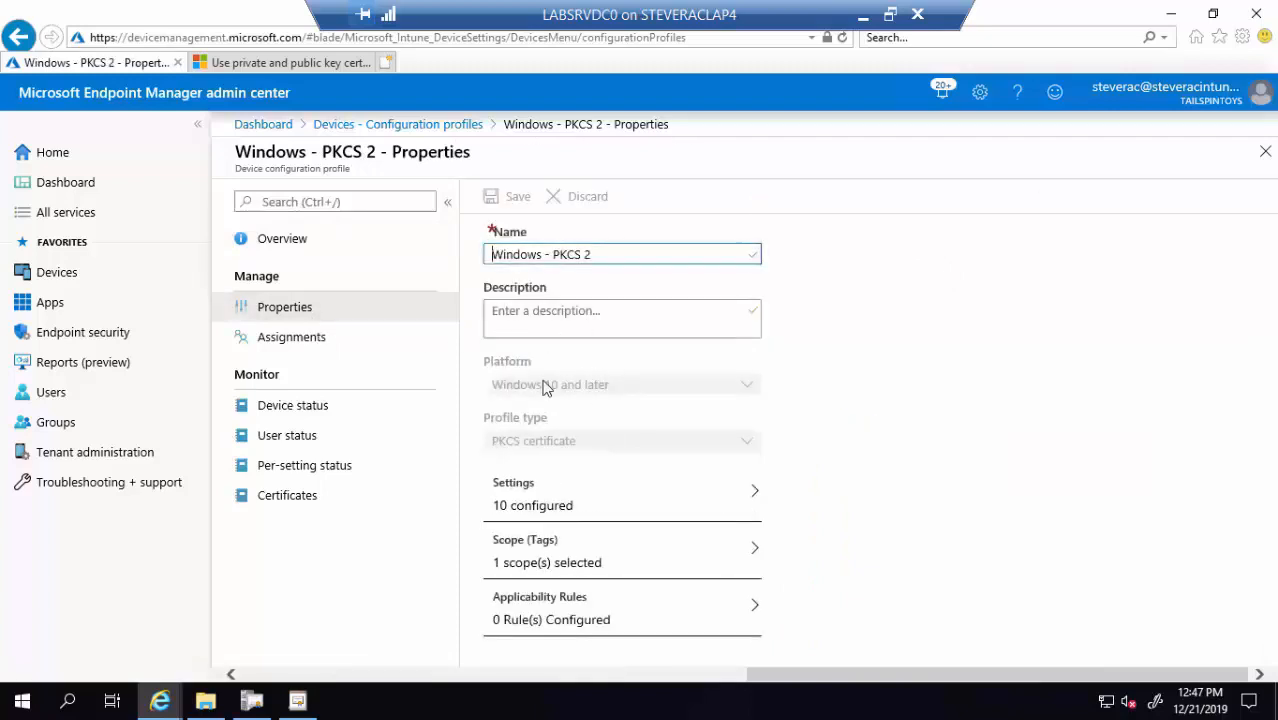
left_click(550, 512)
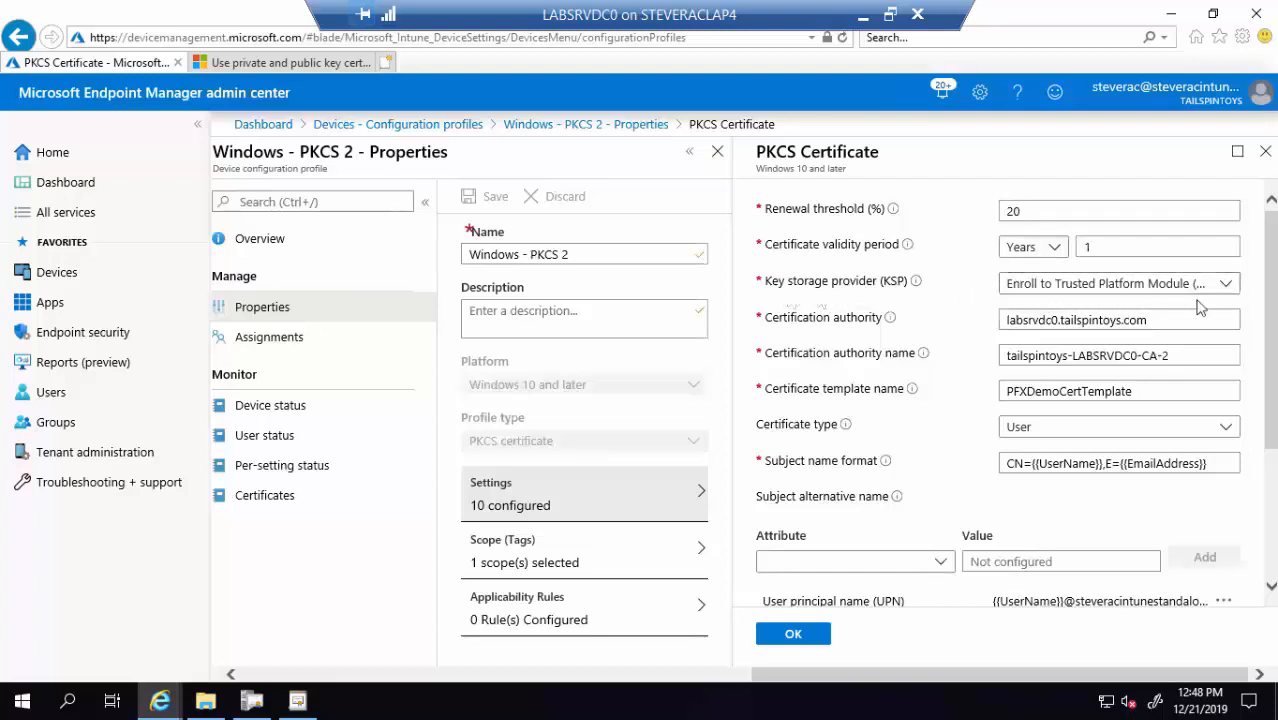
Keep the key storage provider at TPM if present, otherwise software KSP, then view assignments
left_click(1226, 285)
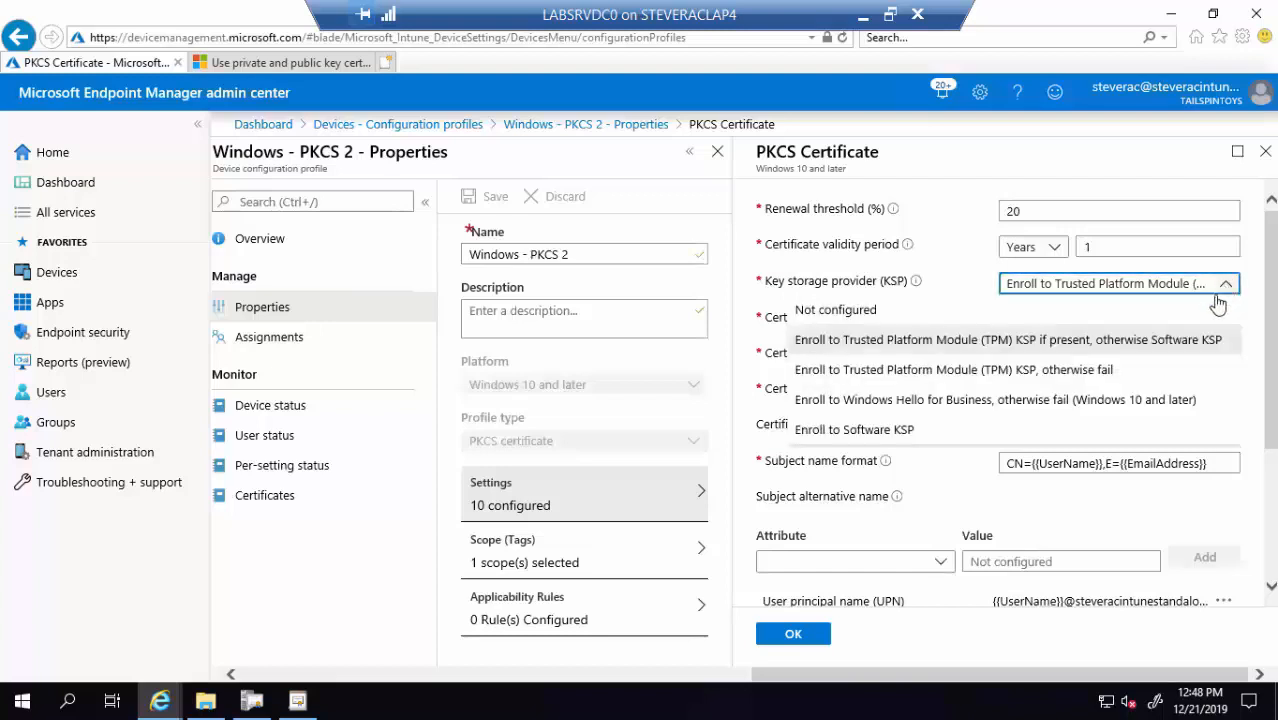
left_click(1050, 352)
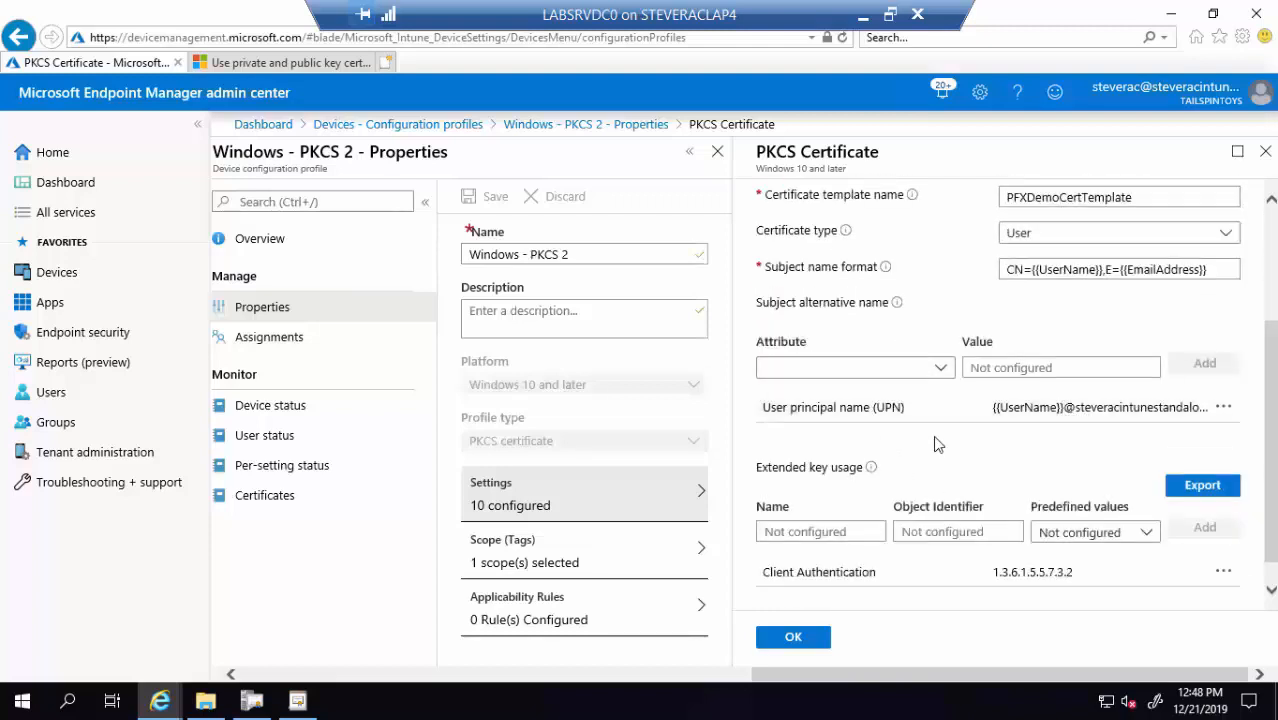
scroll(933, 449, "down", 1)
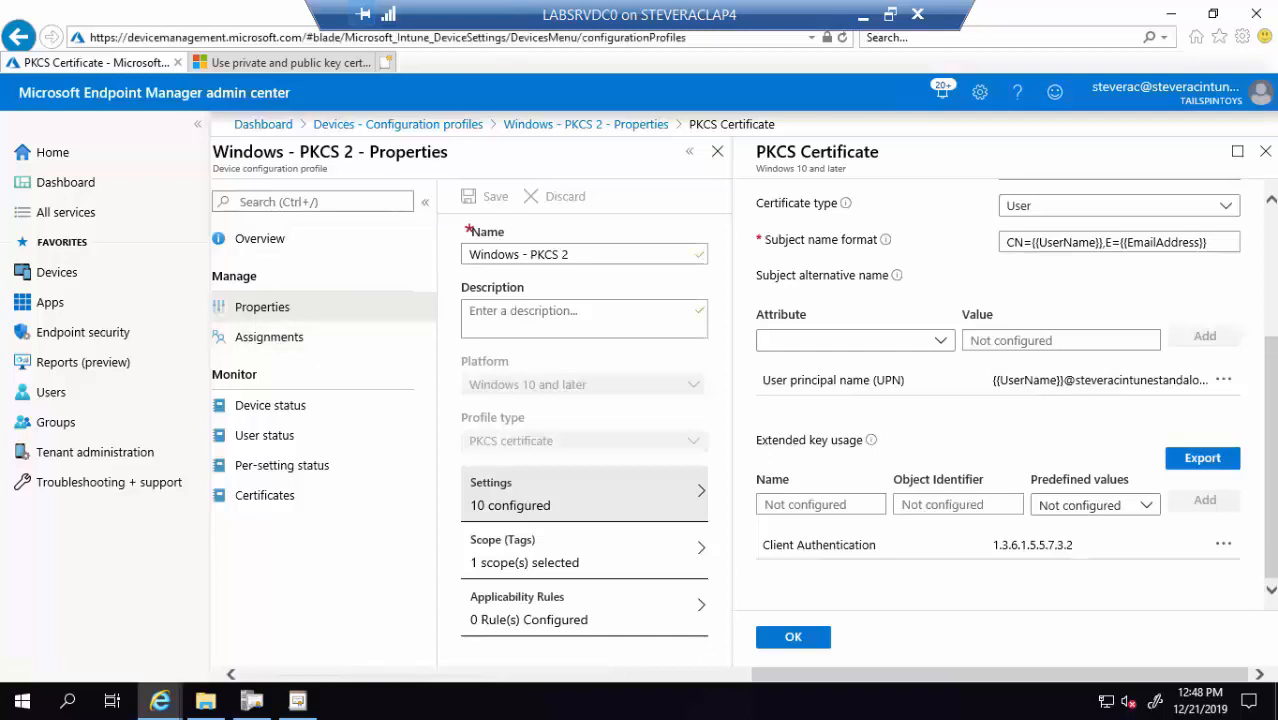
left_click(277, 344)
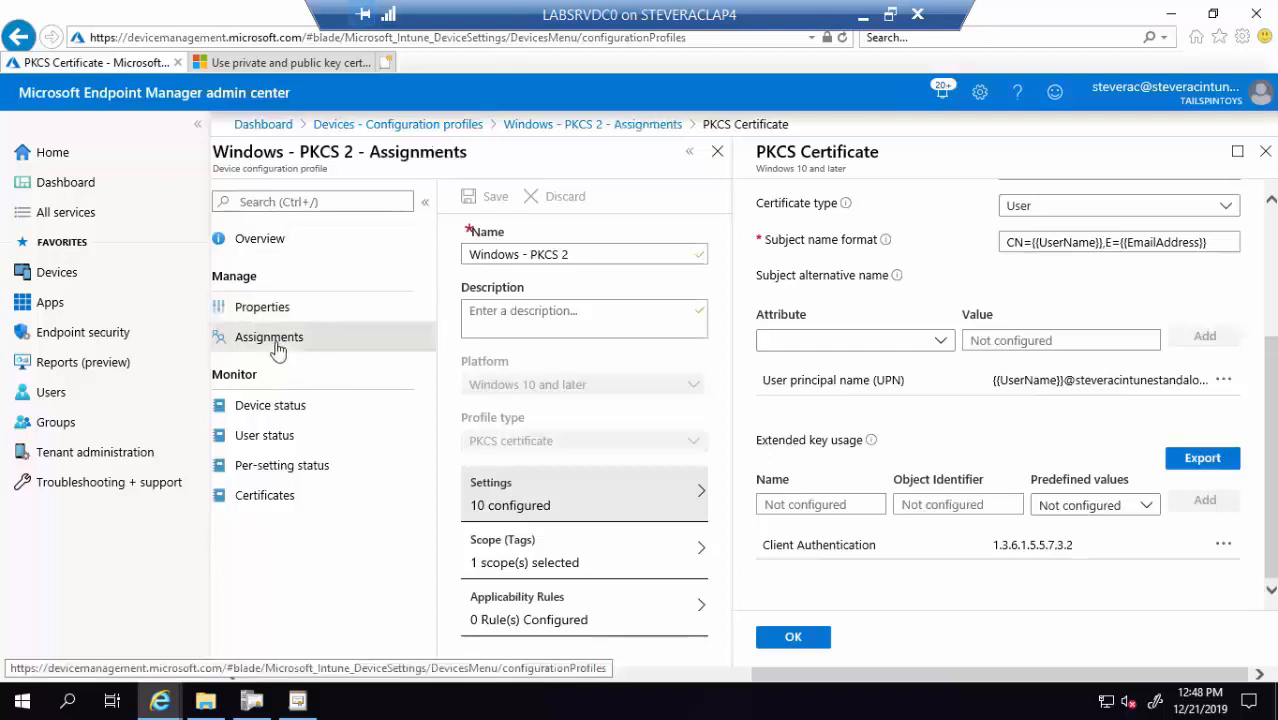
Show the full Windows - PKCS 2 assignments, then open the iOS - PKCS 2 profile overview
left_click(277, 345)
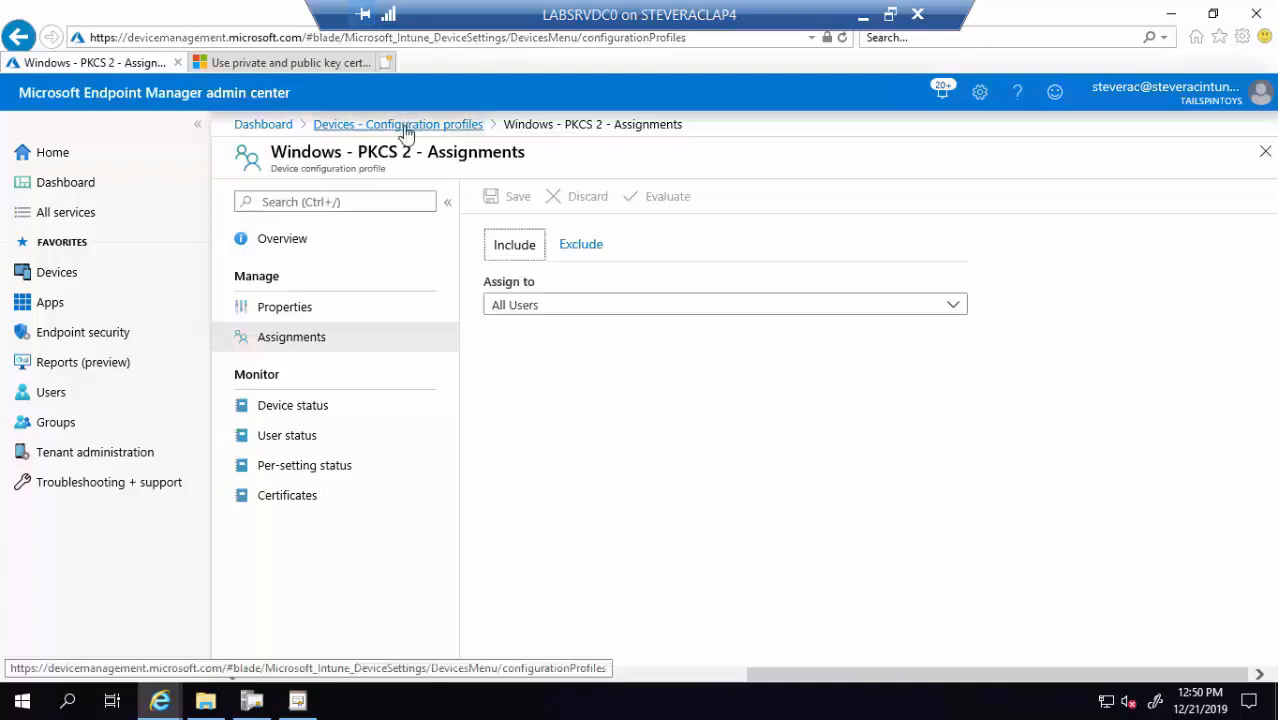
left_click(392, 126)
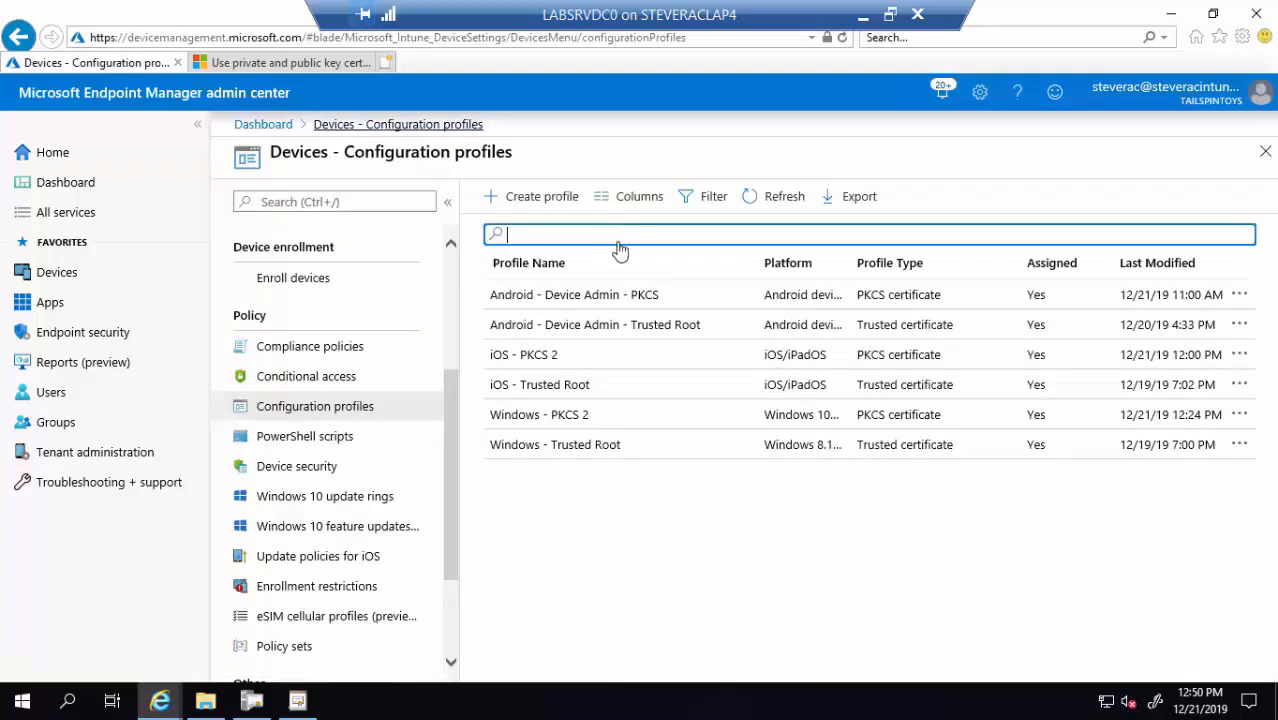
left_click(548, 360)
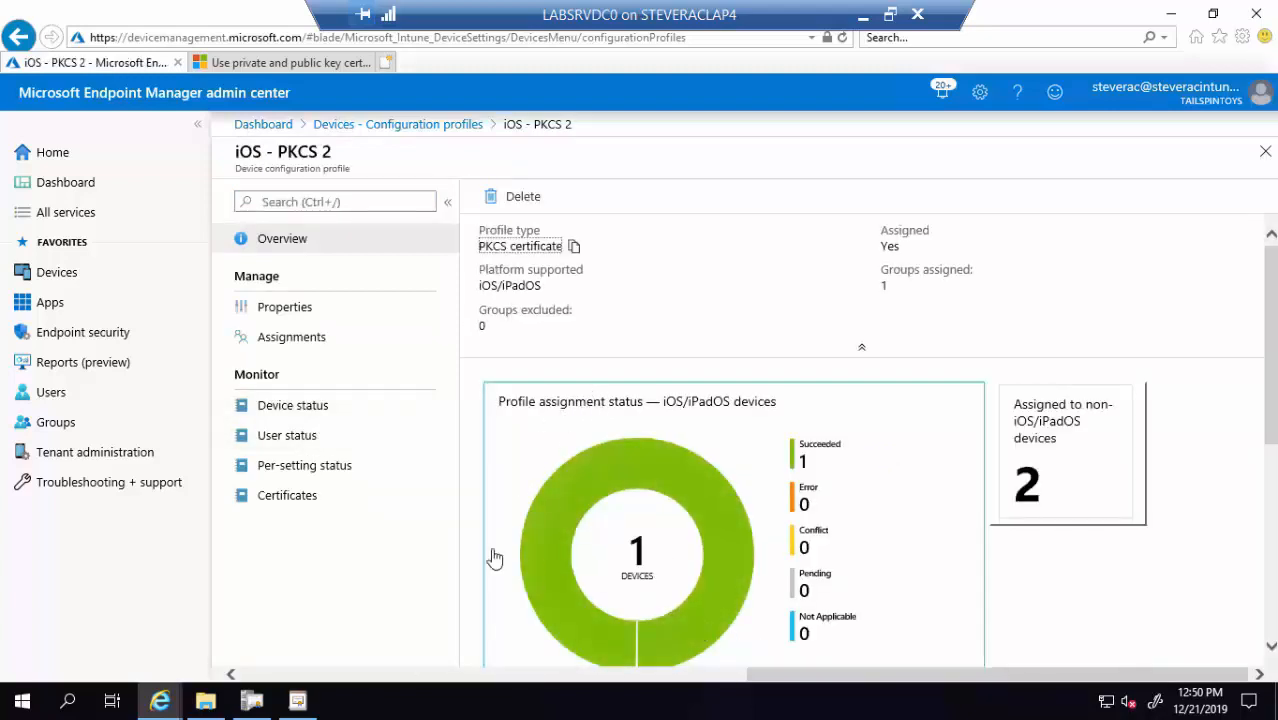
Check iOS - PKCS 2 device, user, per-setting status and issued certificates, with the iPhone mirror alongside
left_click(303, 412)
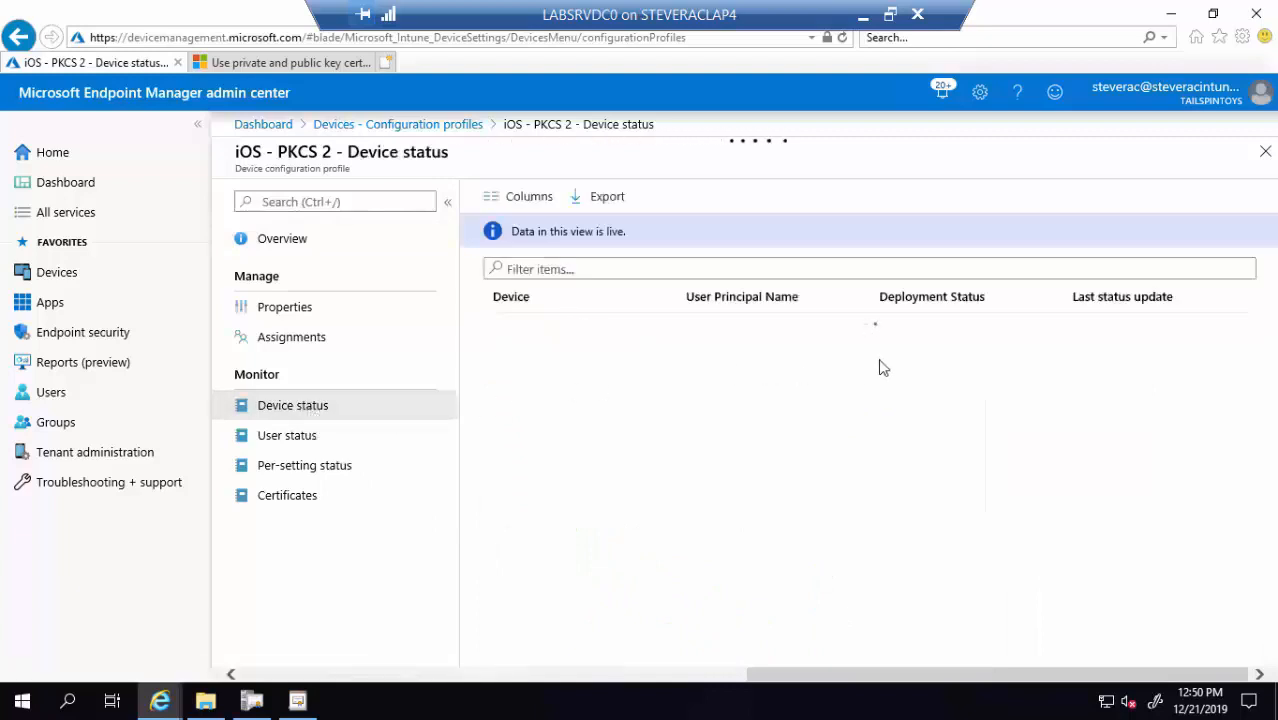
left_click(323, 443)
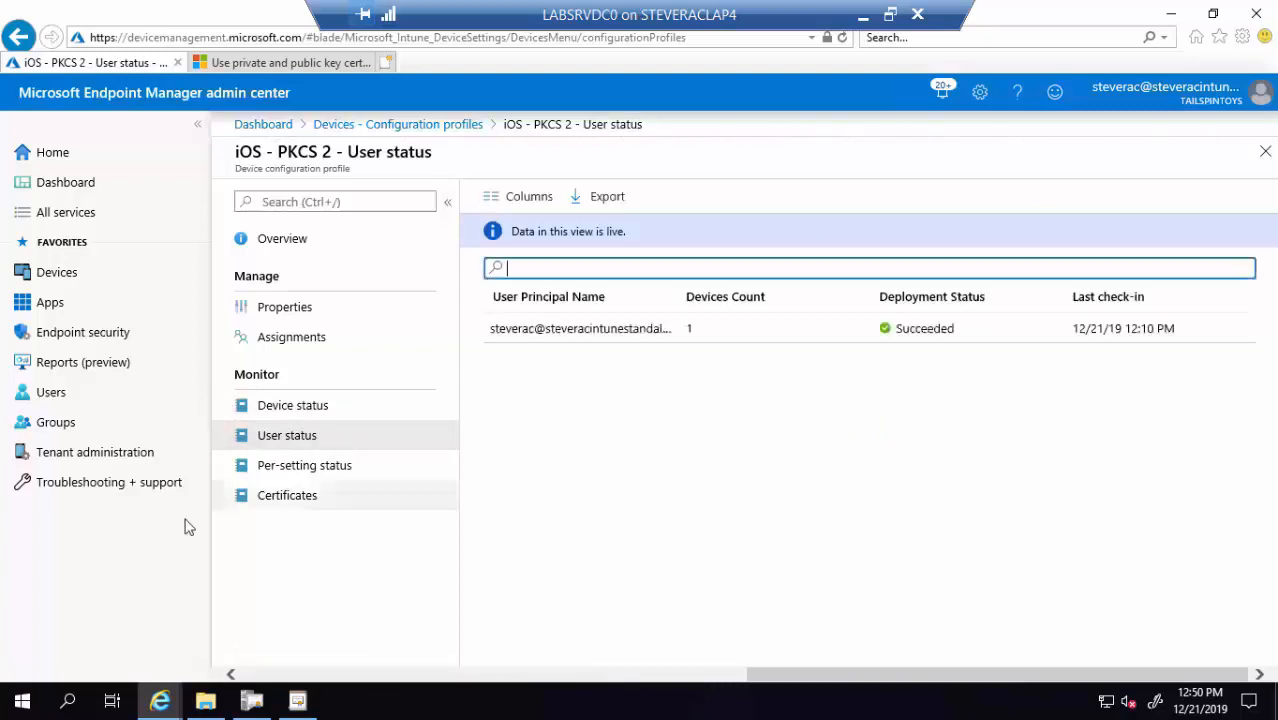
left_click(292, 470)
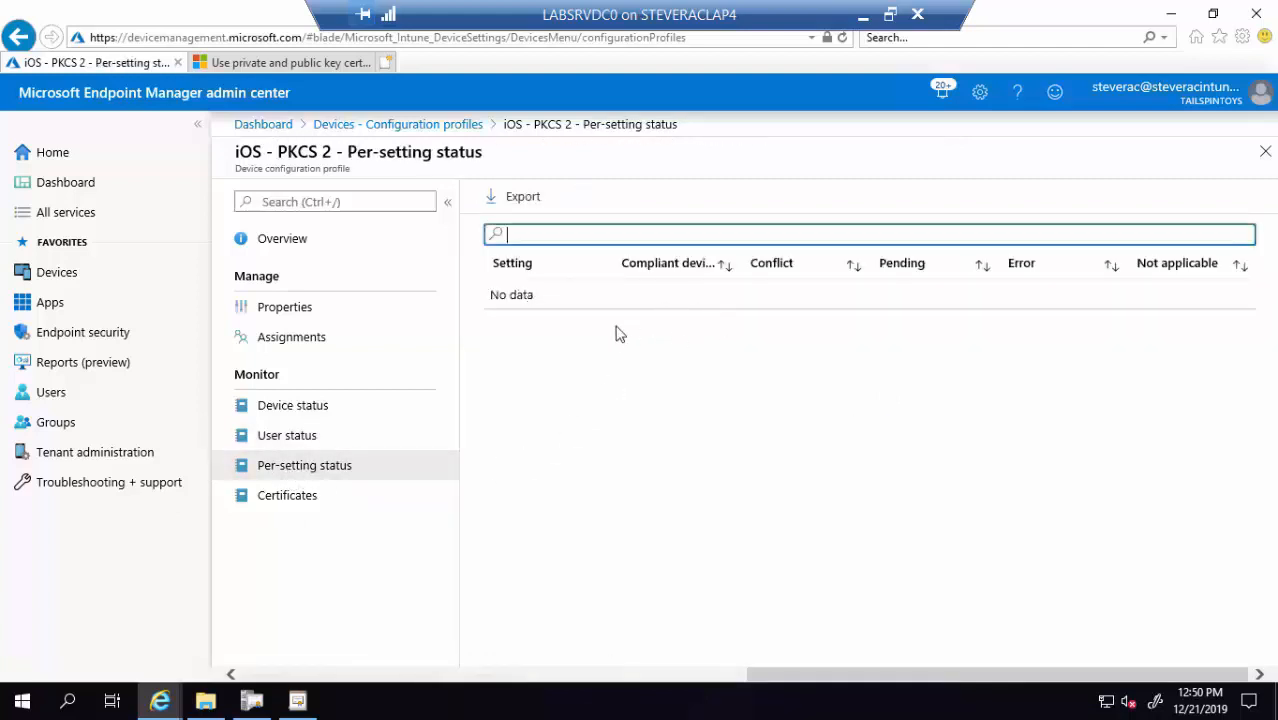
left_click(290, 497)
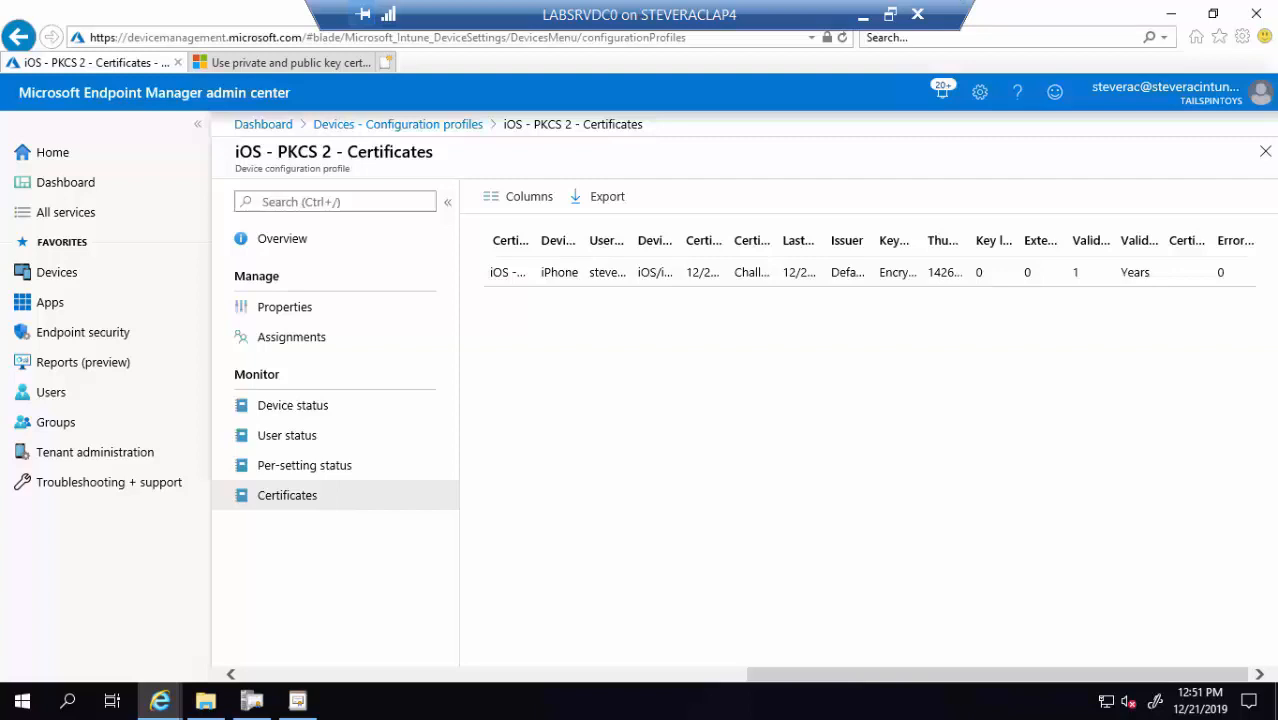
left_click_drag(1277, 57, 639, 23)
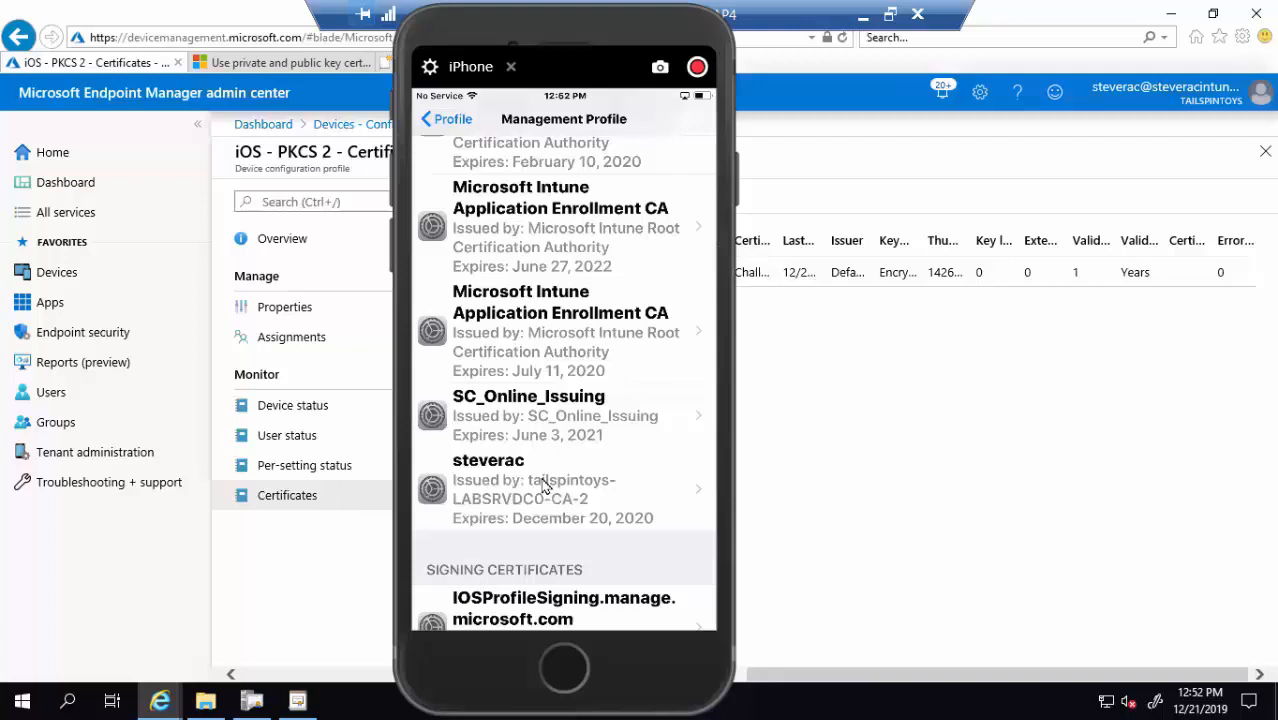
Show the iPhone user certificate's fingerprints and open the server's Succeed request folder
left_click(658, 508)
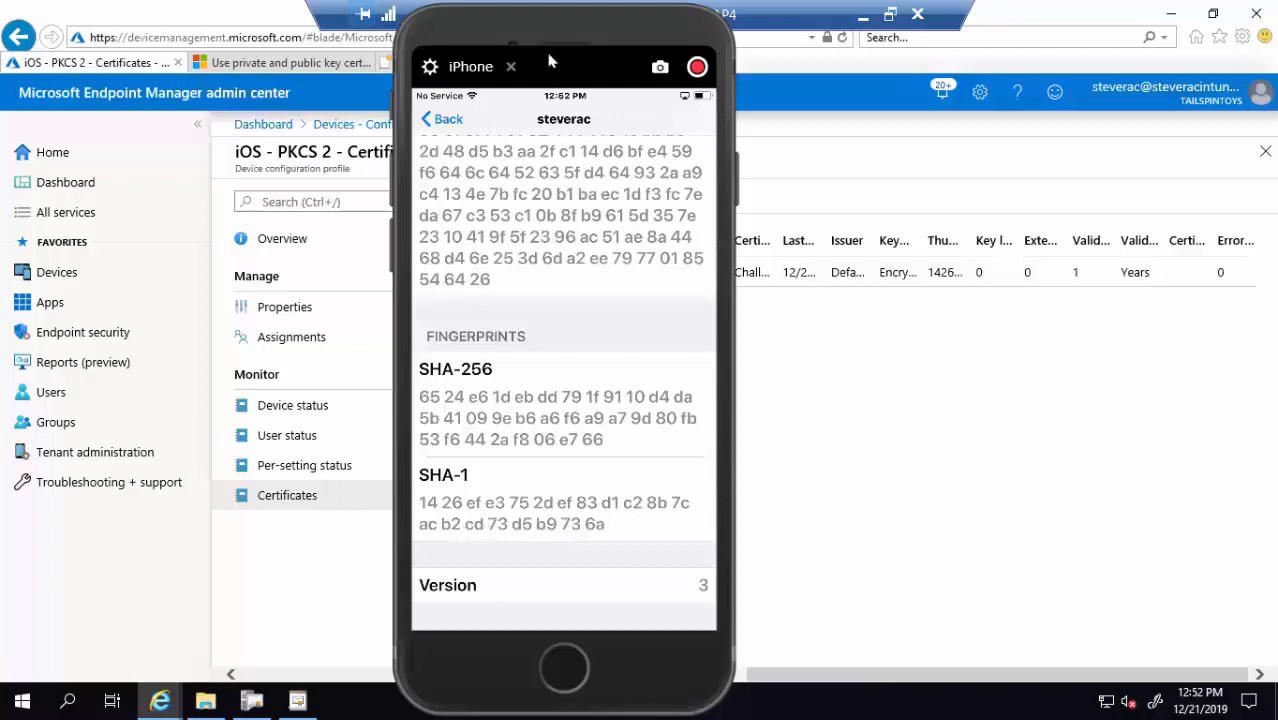
left_click_drag(493, 30, 928, 17)
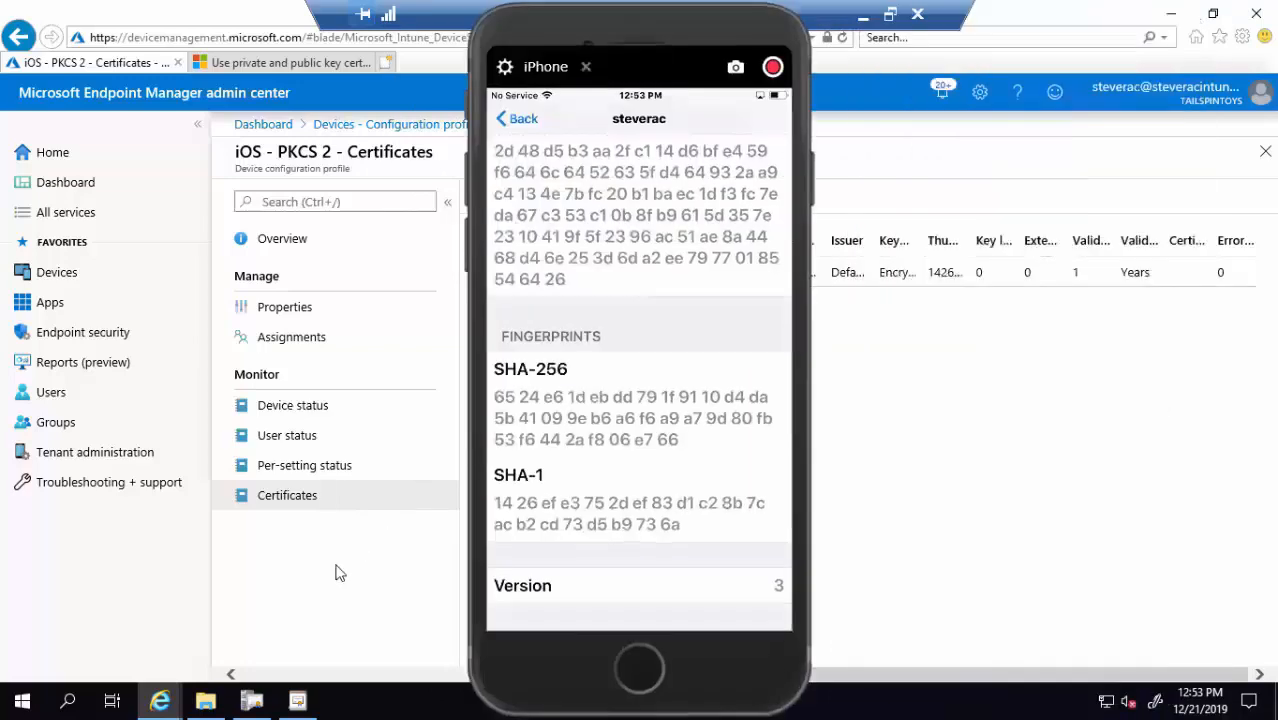
left_click_drag(552, 40, 873, 30)
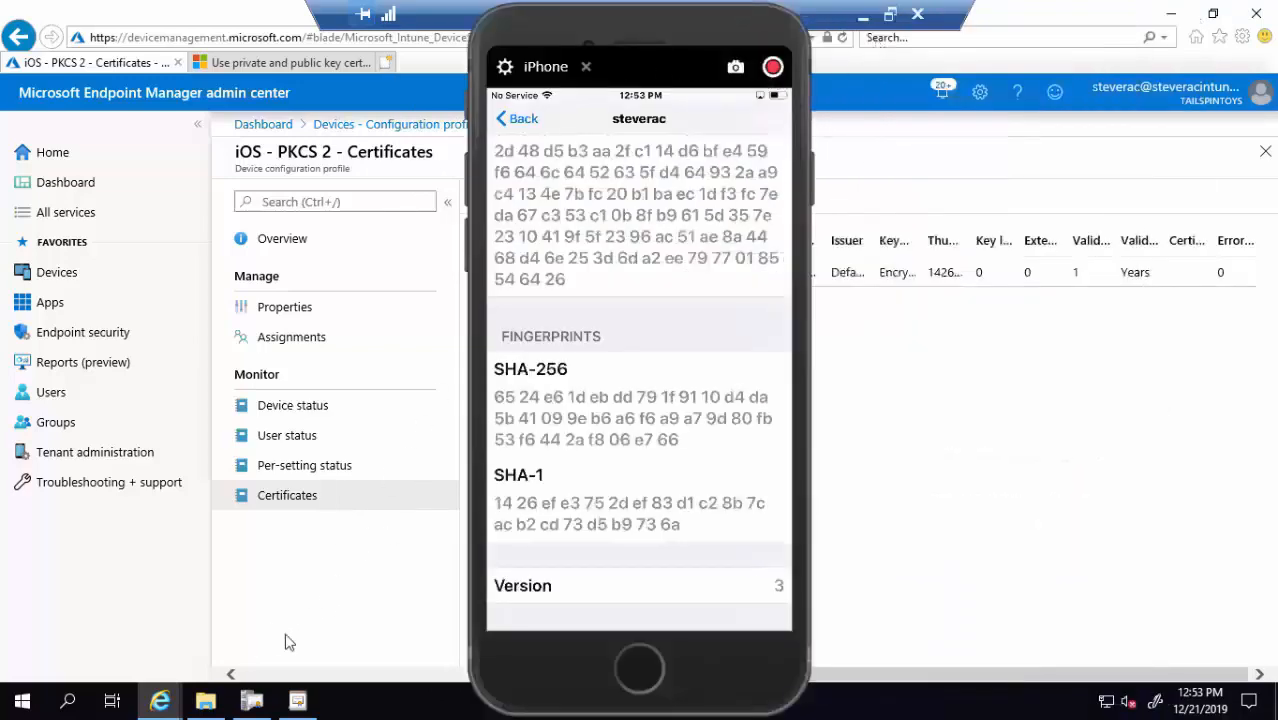
left_click(208, 703)
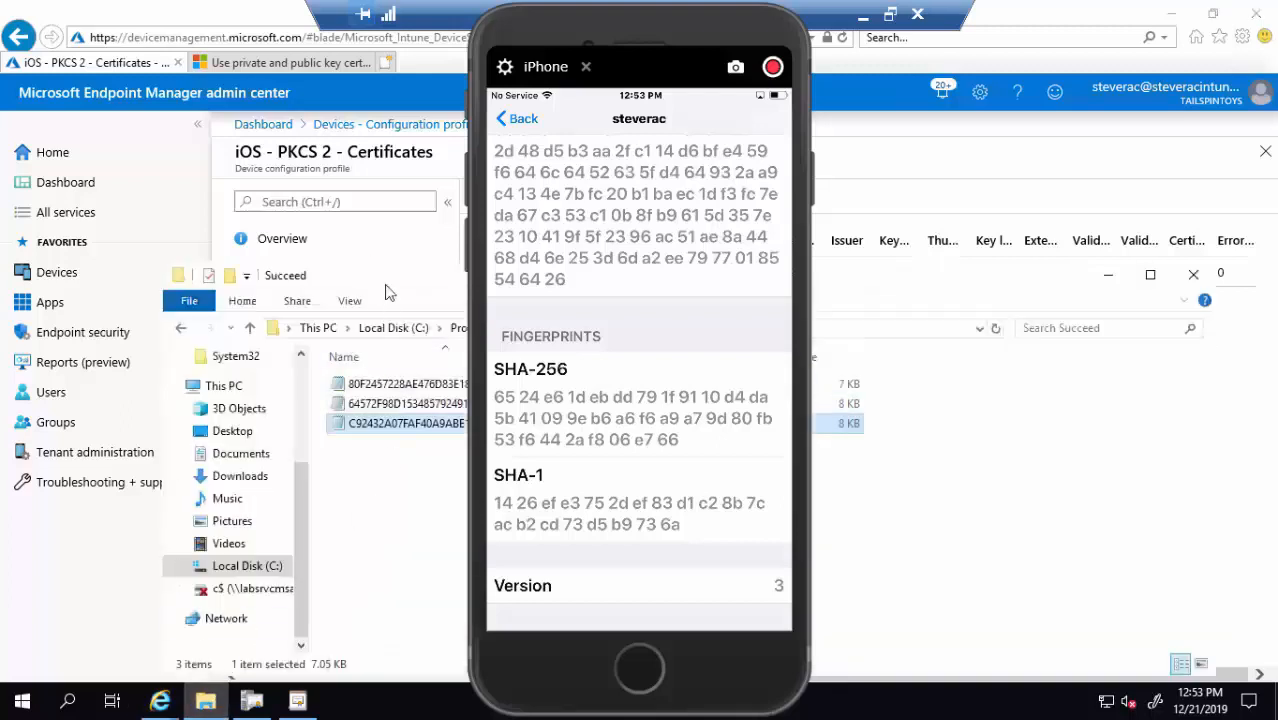
Arrange the windows and open the newest request file C92432A07FAF40A9ABE15AF9EF0D032B.PFR in Notepad
left_click_drag(390, 276, 279, 199)
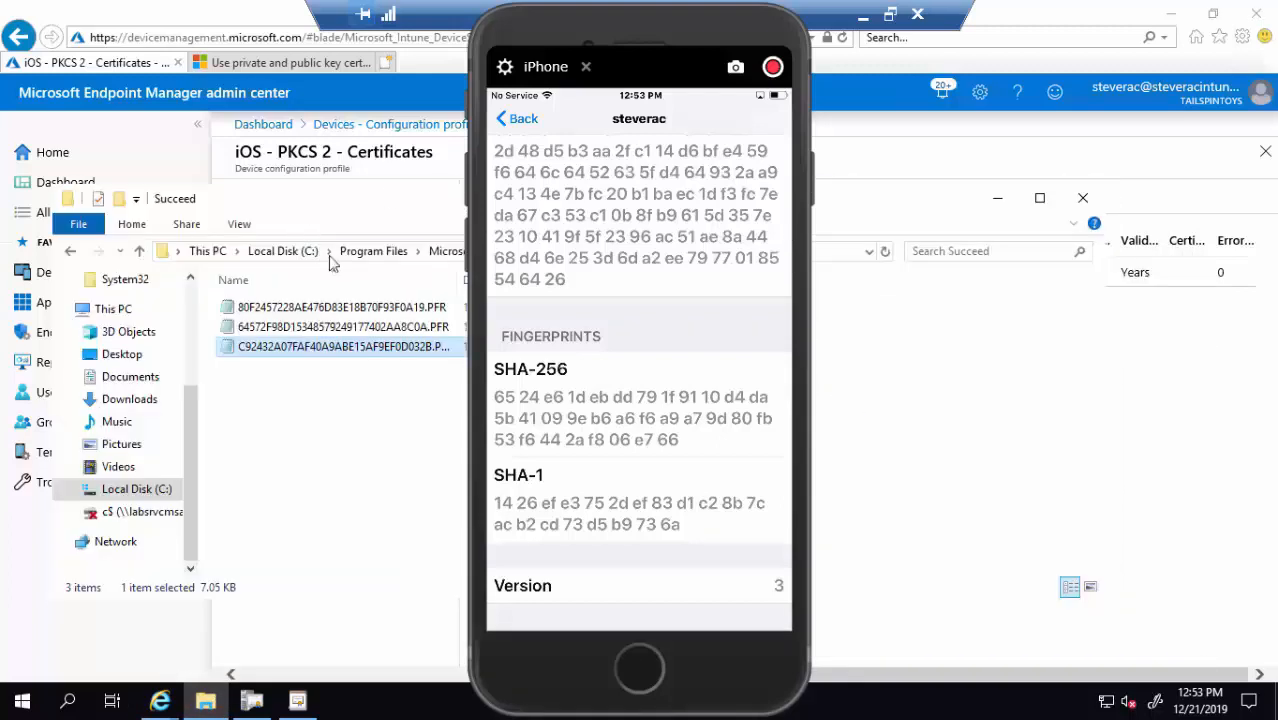
left_click_drag(516, 37, 893, 53)
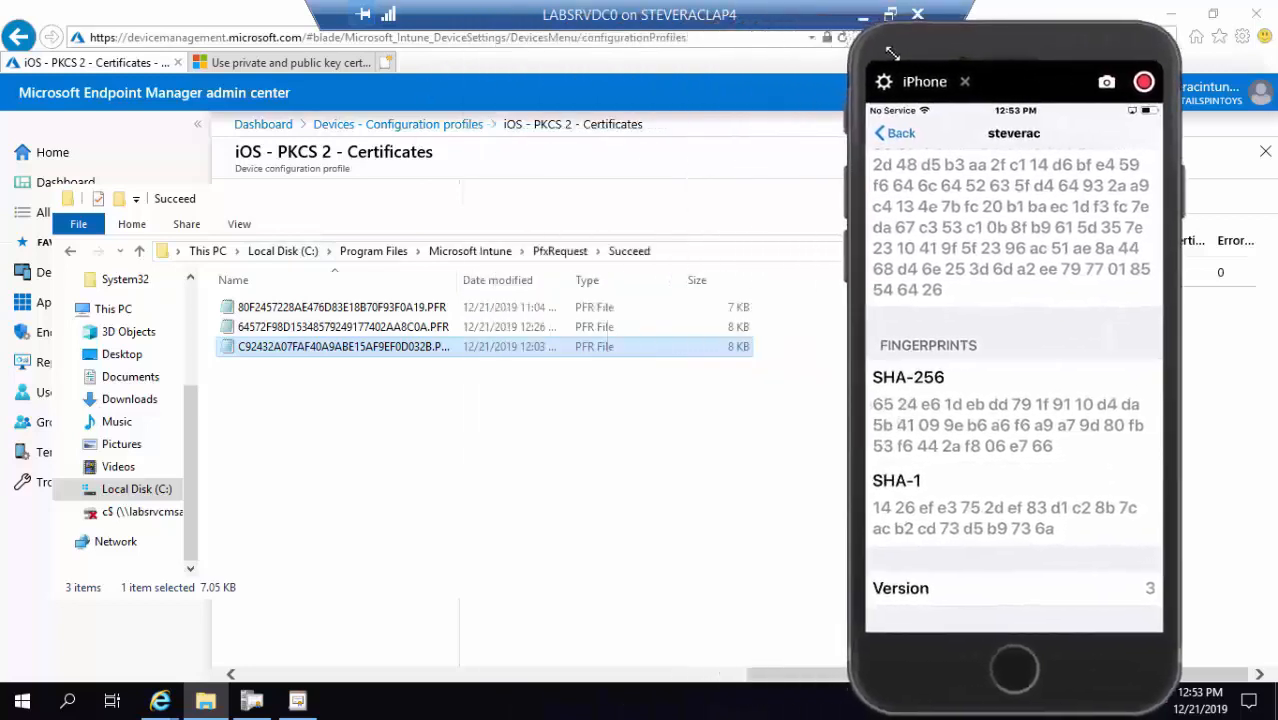
double_click(380, 357)
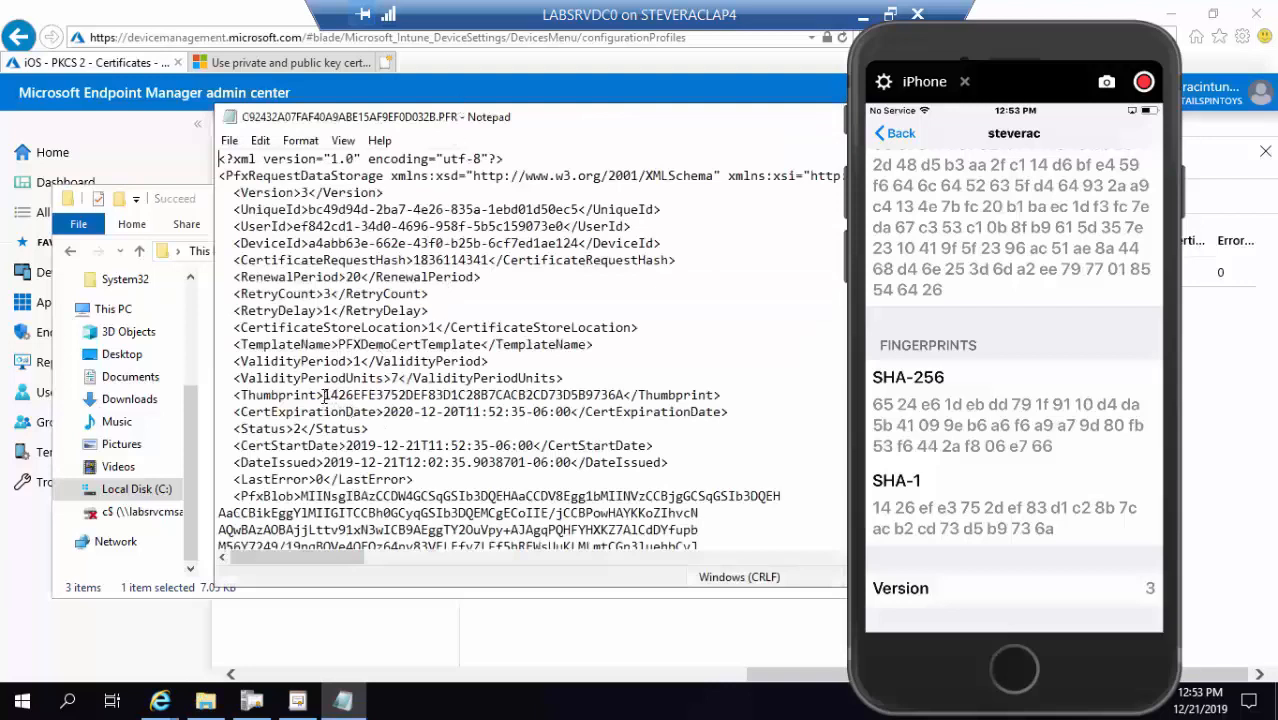
Highlight the request's Thumbprint to match it against the iPhone's SHA-1 fingerprint, then move windows aside
left_click_drag(324, 395, 628, 395)
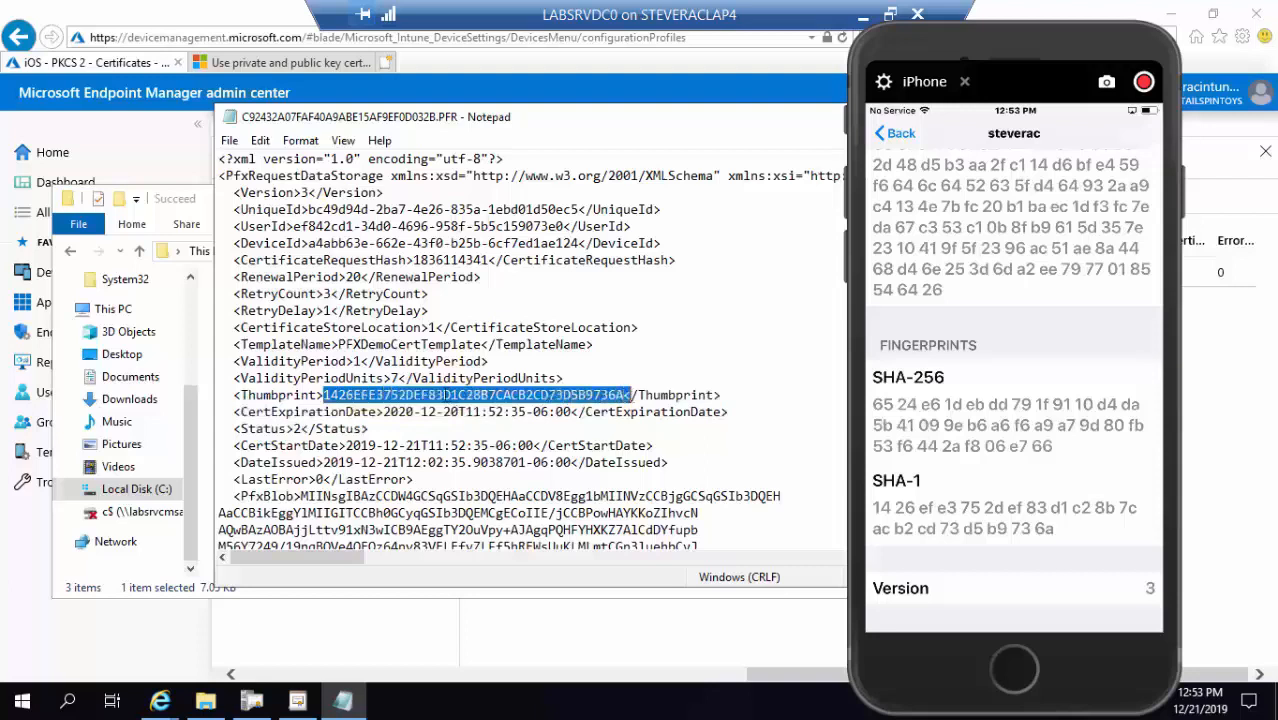
left_click(444, 395)
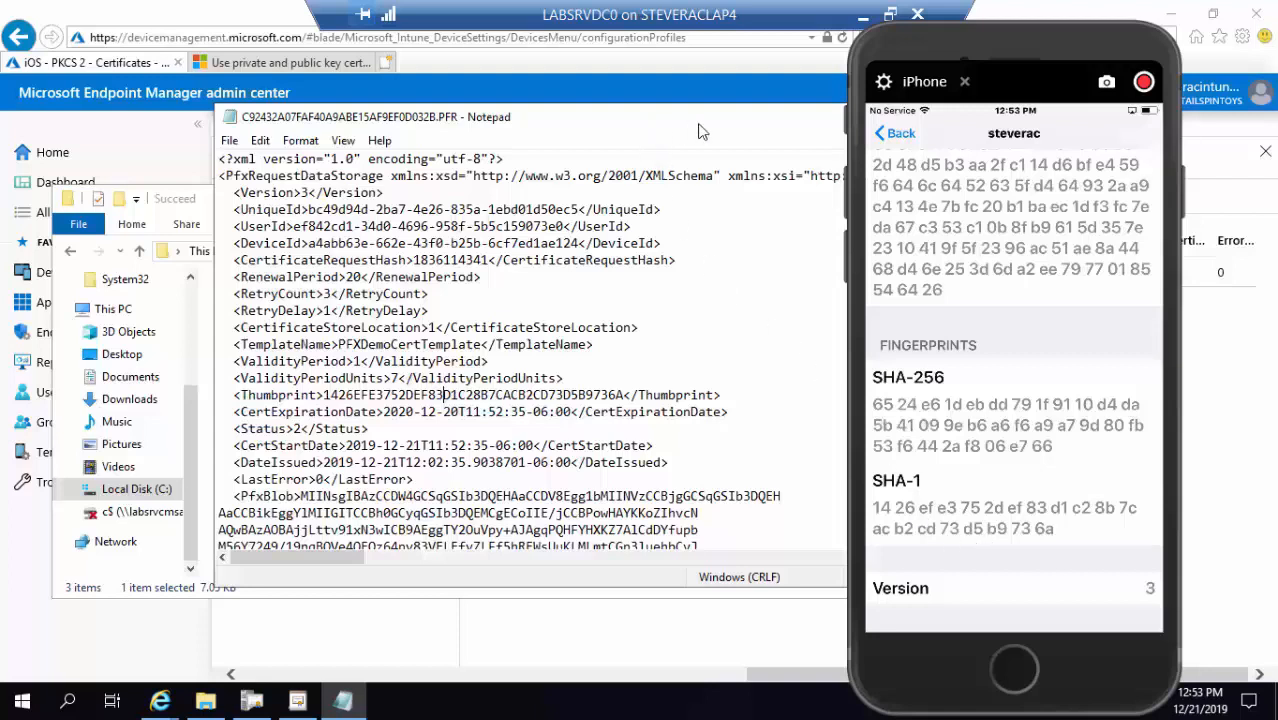
left_click_drag(640, 122, 428, 167)
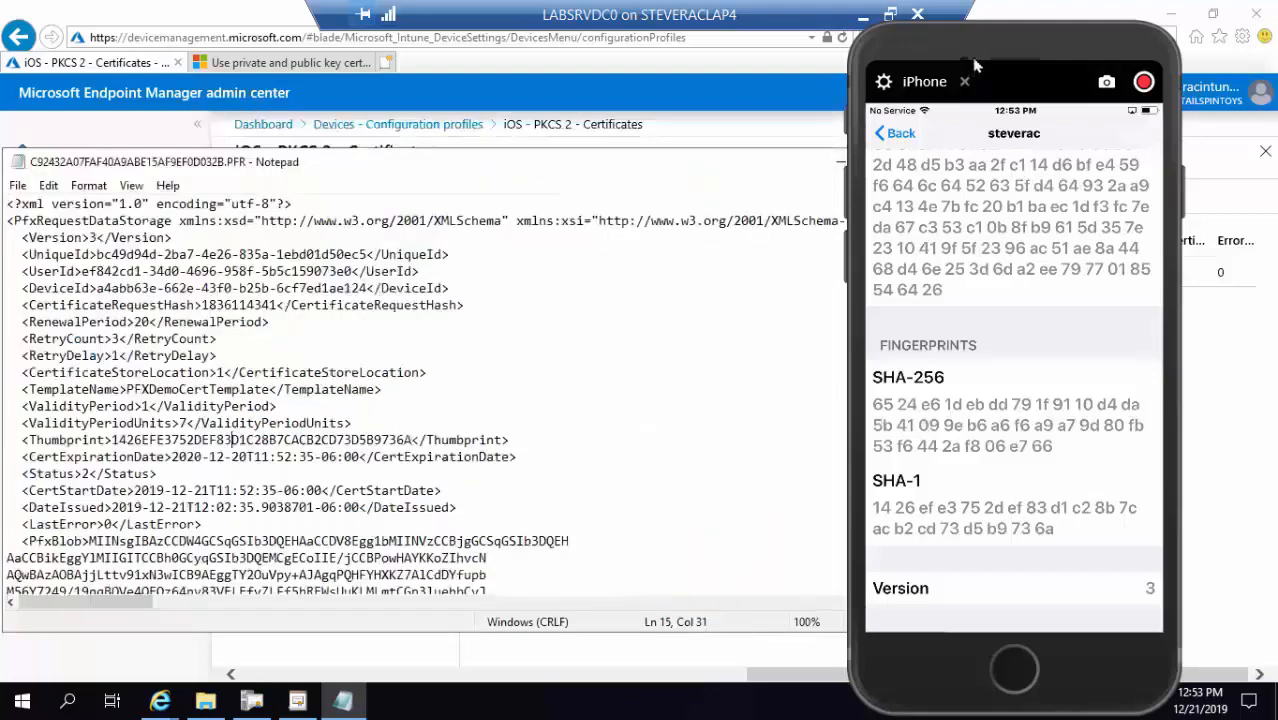
left_click_drag(950, 53, 1277, 44)
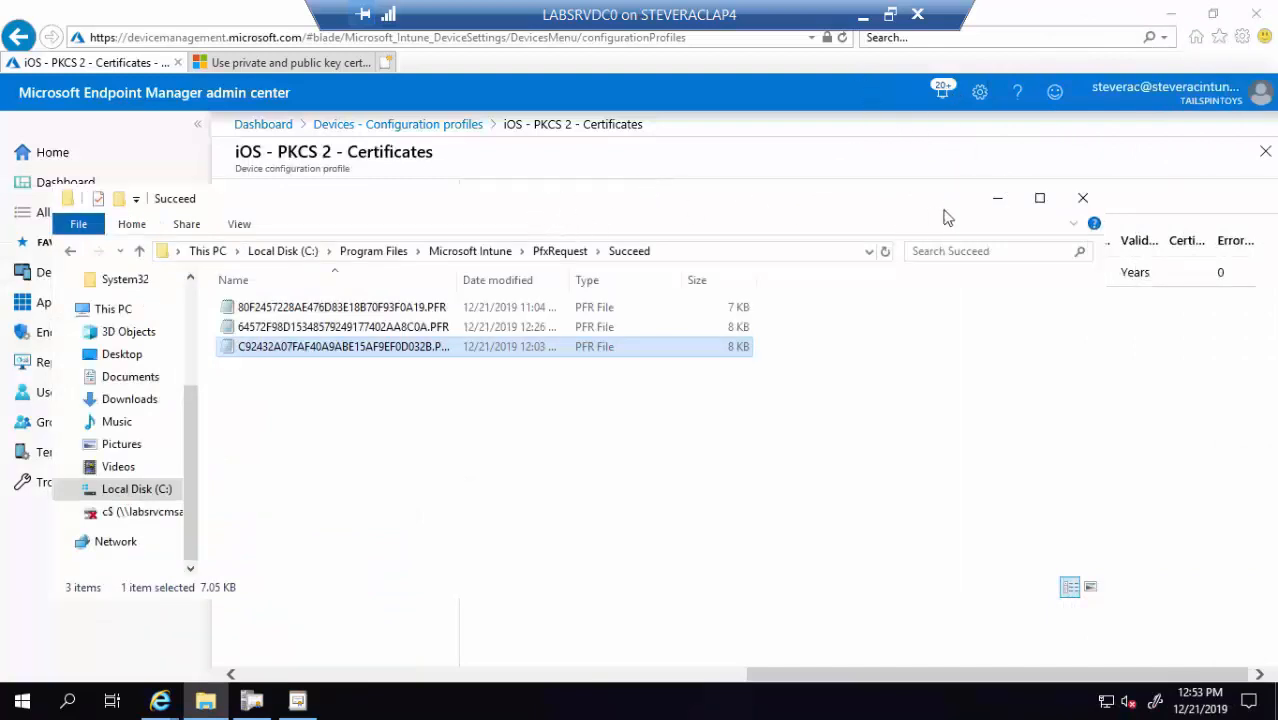
Put the Succeed folder away and open the Android - Device Admin - PKCS profile
left_click(997, 198)
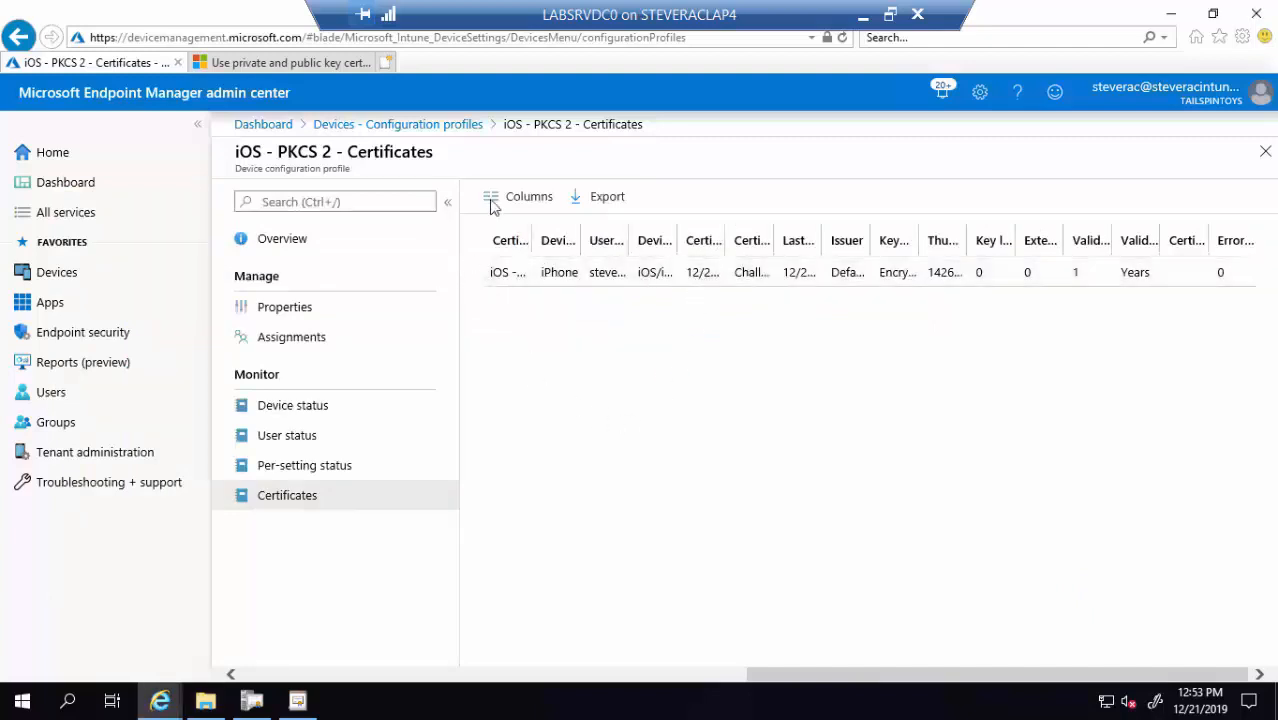
left_click(397, 126)
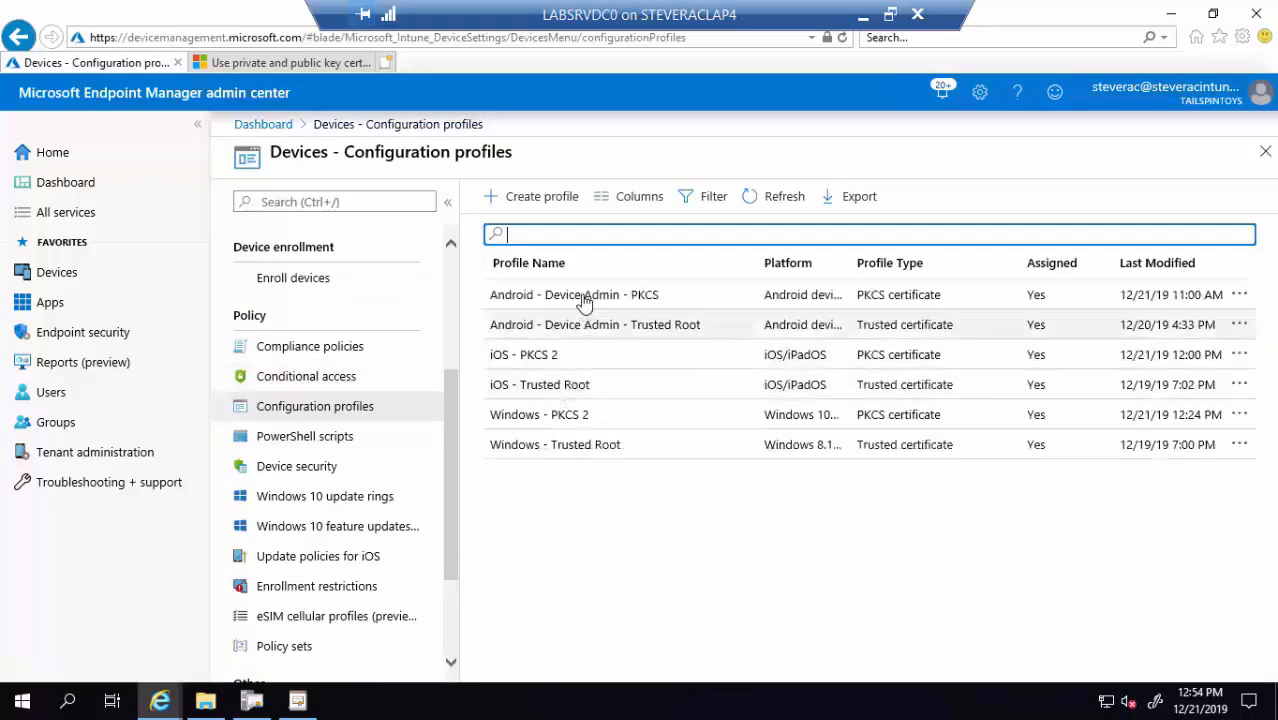
left_click(585, 303)
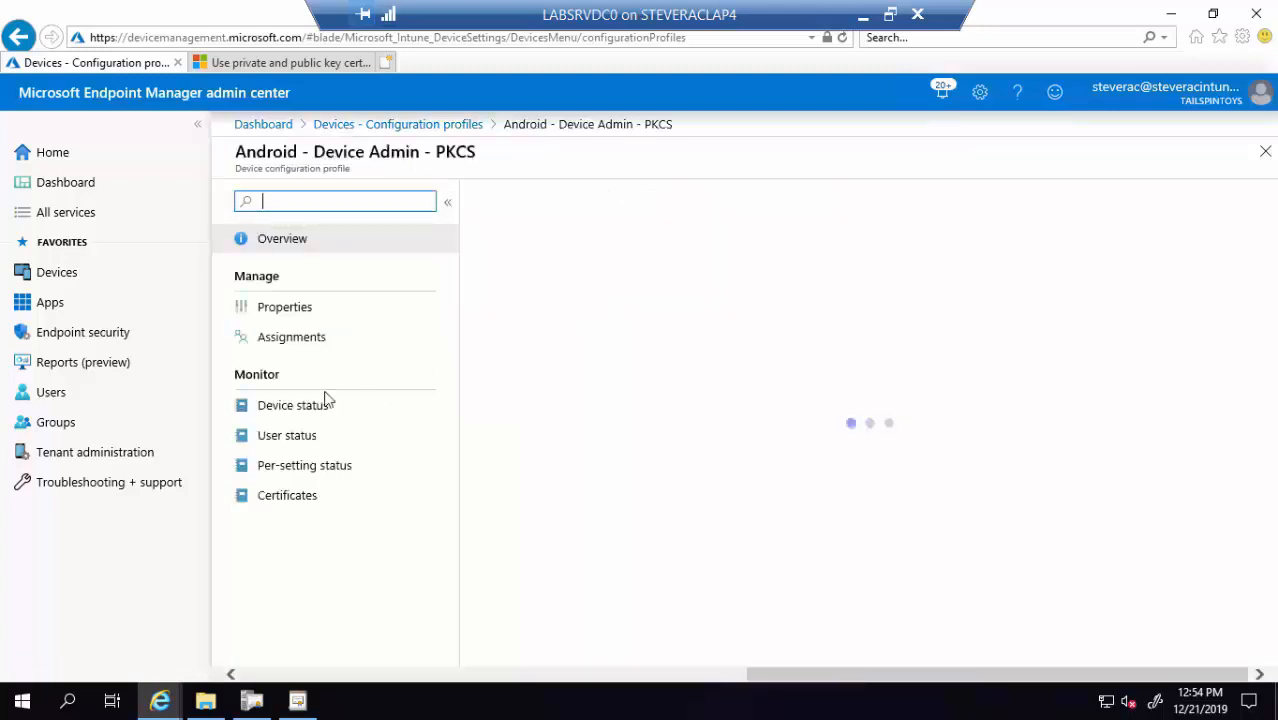
Check its device, user and per-setting status and issued certificates, then show the tablet's screen
left_click(313, 410)
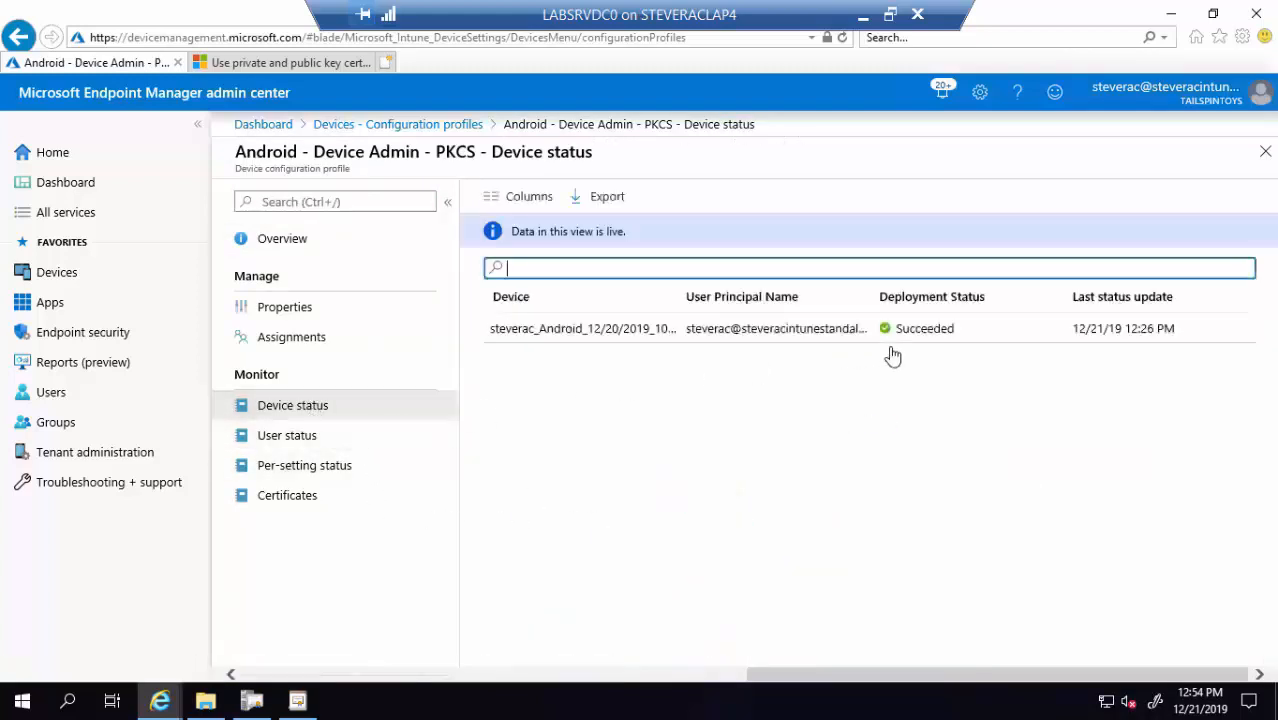
left_click(281, 437)
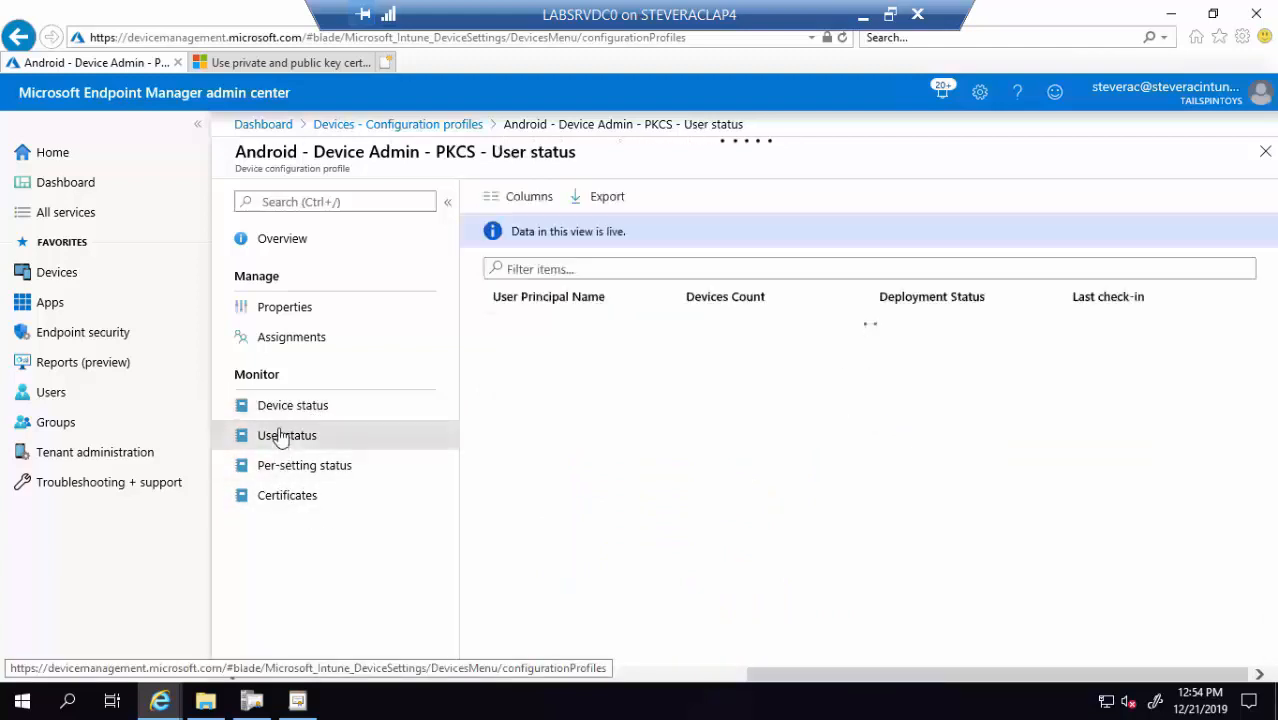
left_click(299, 473)
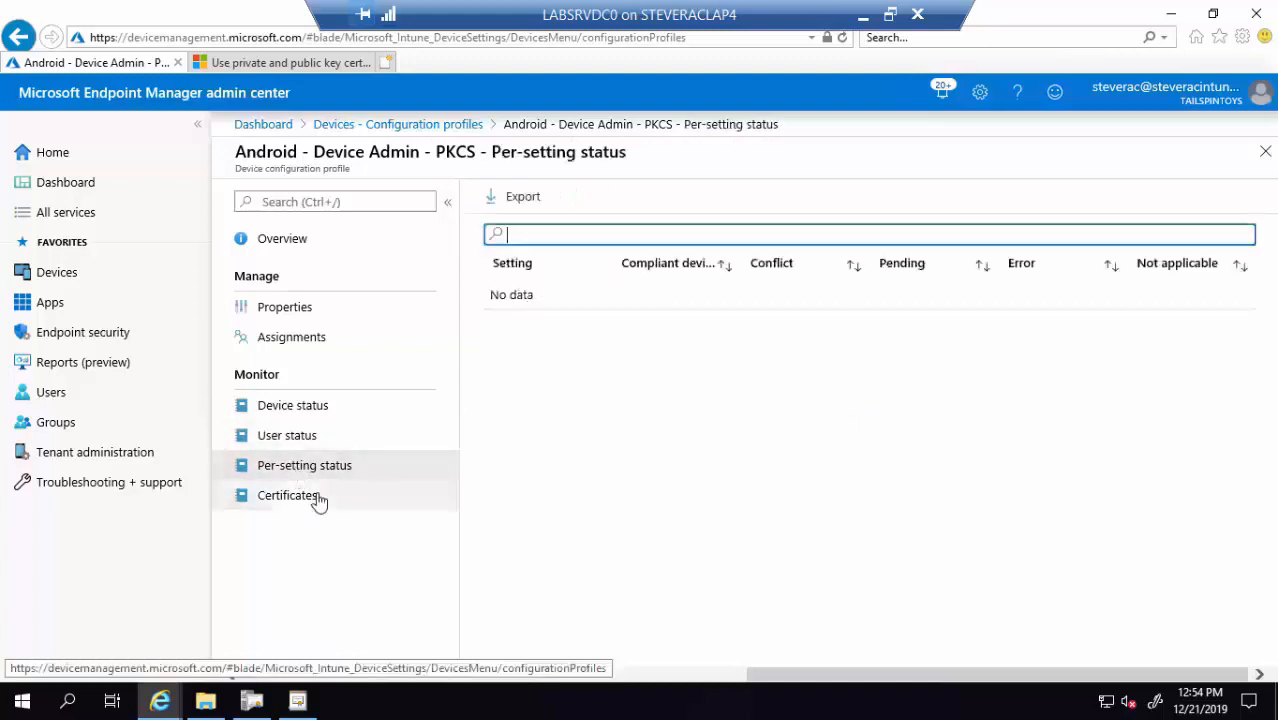
left_click(316, 497)
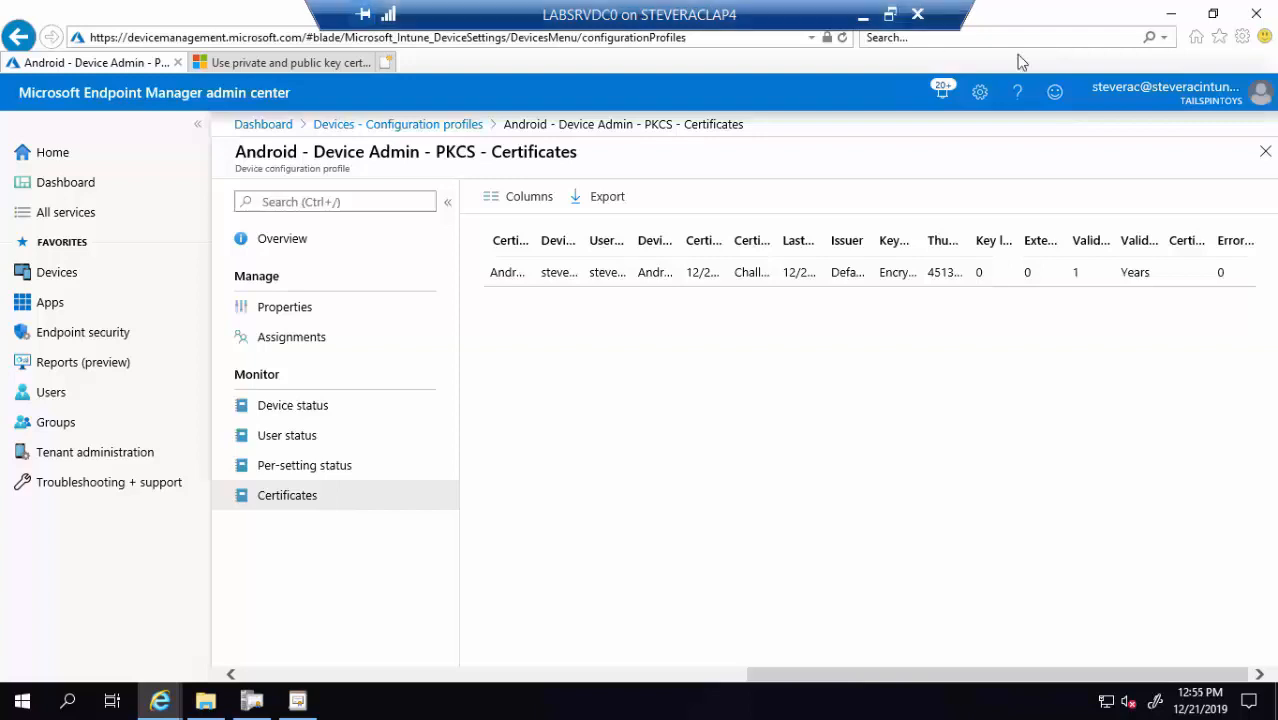
left_click_drag(1276, 110, 117, 46)
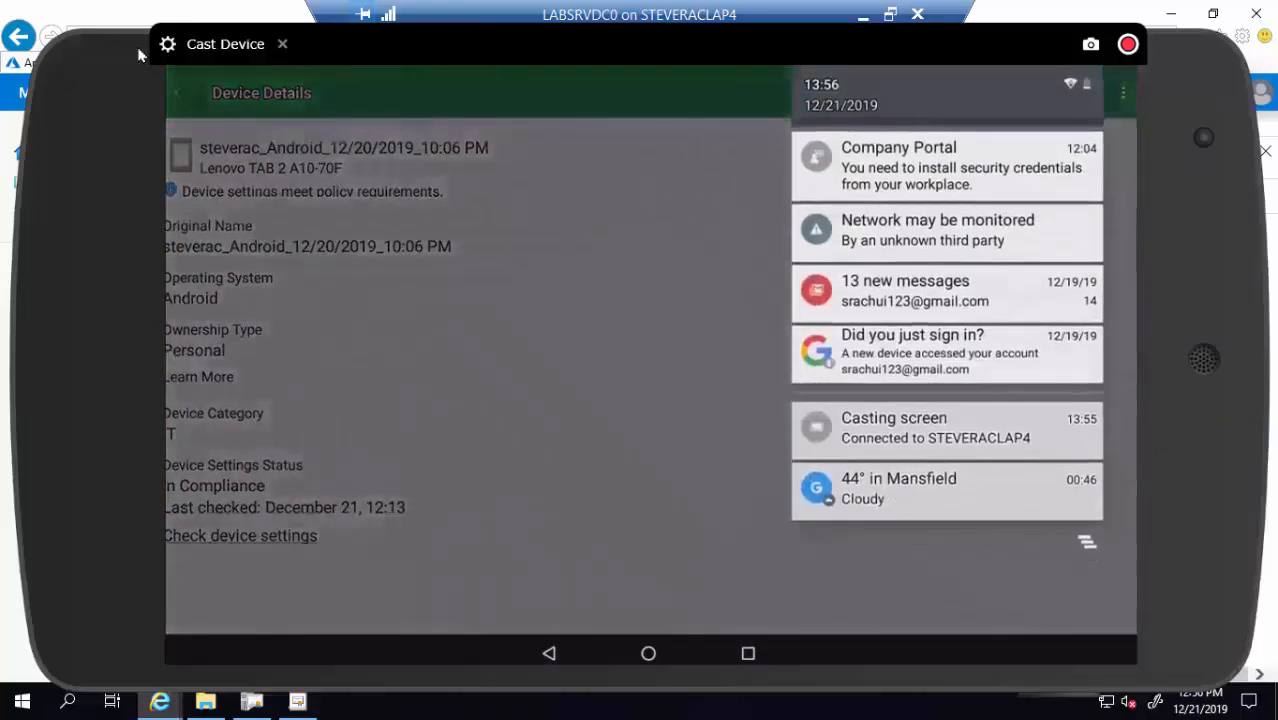
Install the workplace credentials from the Company Portal notification, naming the certificate 'PKCS cert'
left_click(1004, 181)
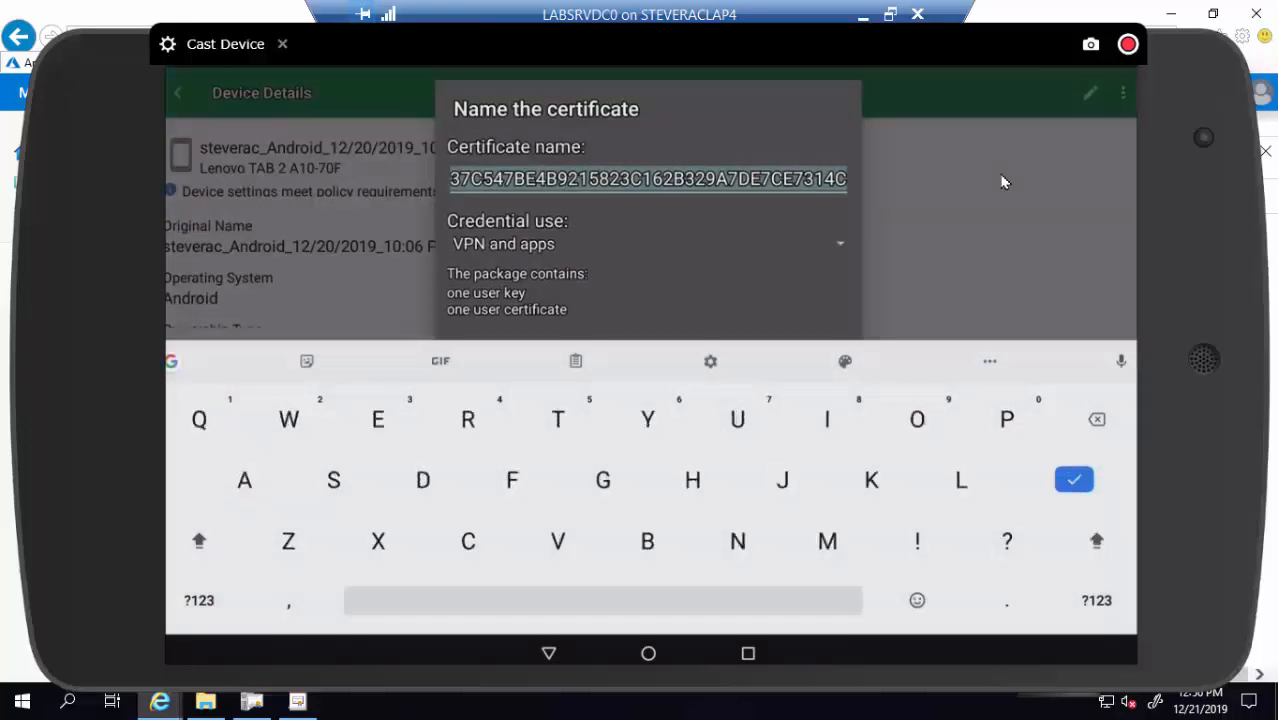
type("PKCS")
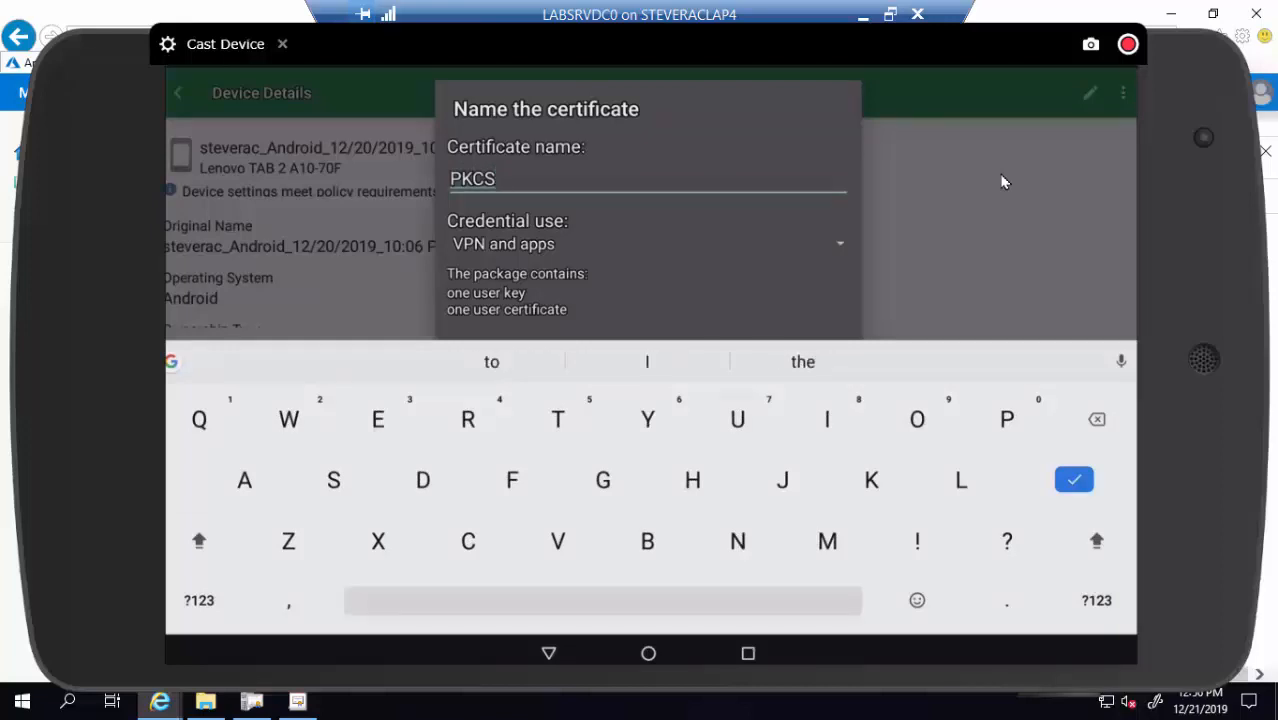
type(" cert")
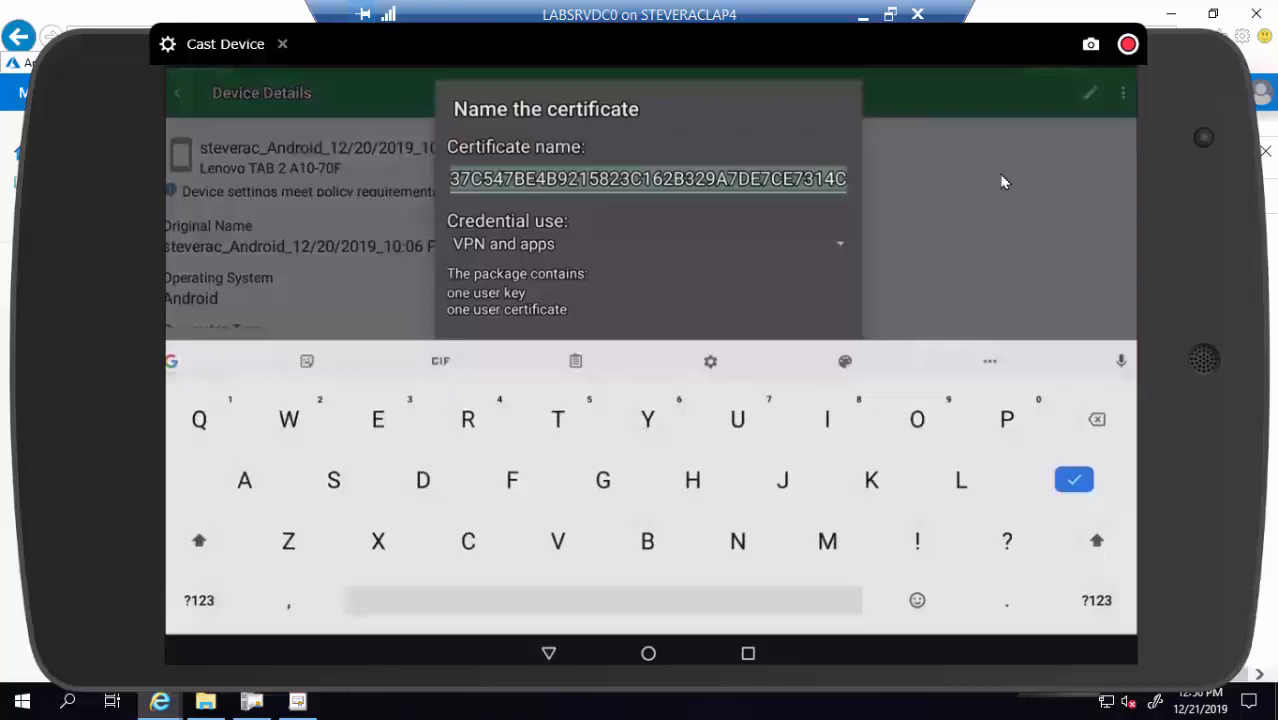
type("PK")
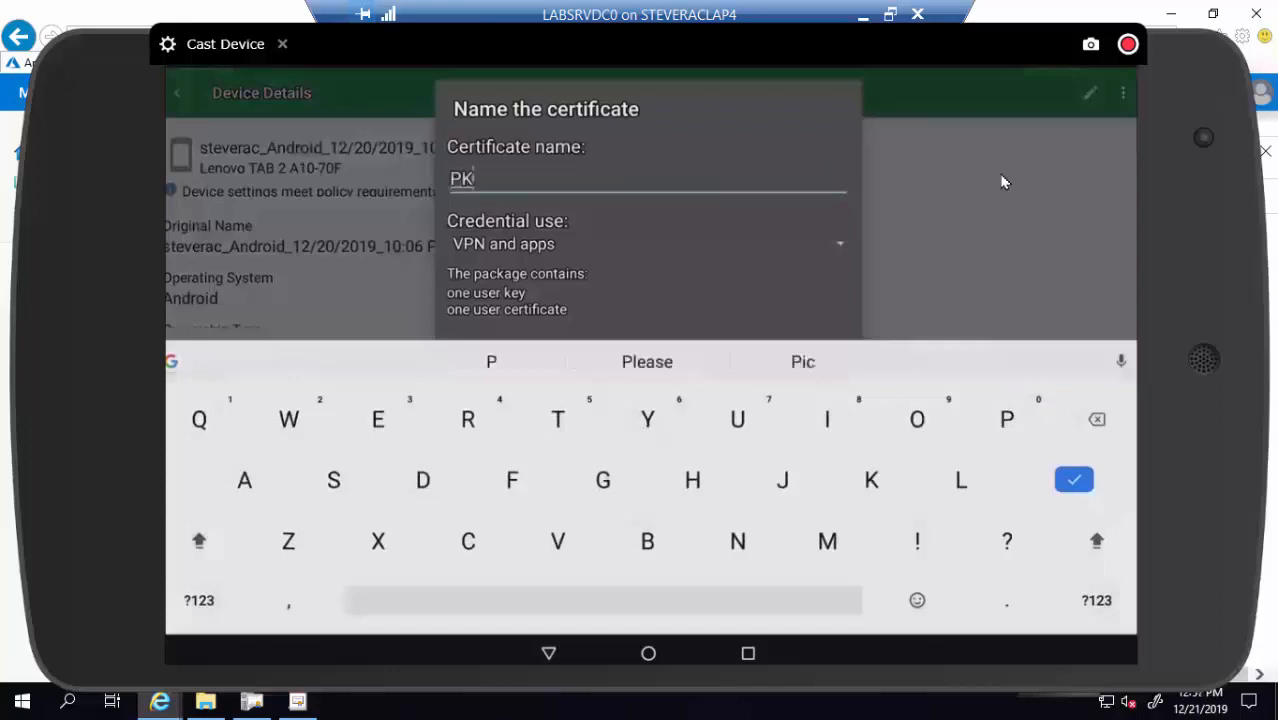
type("CS")
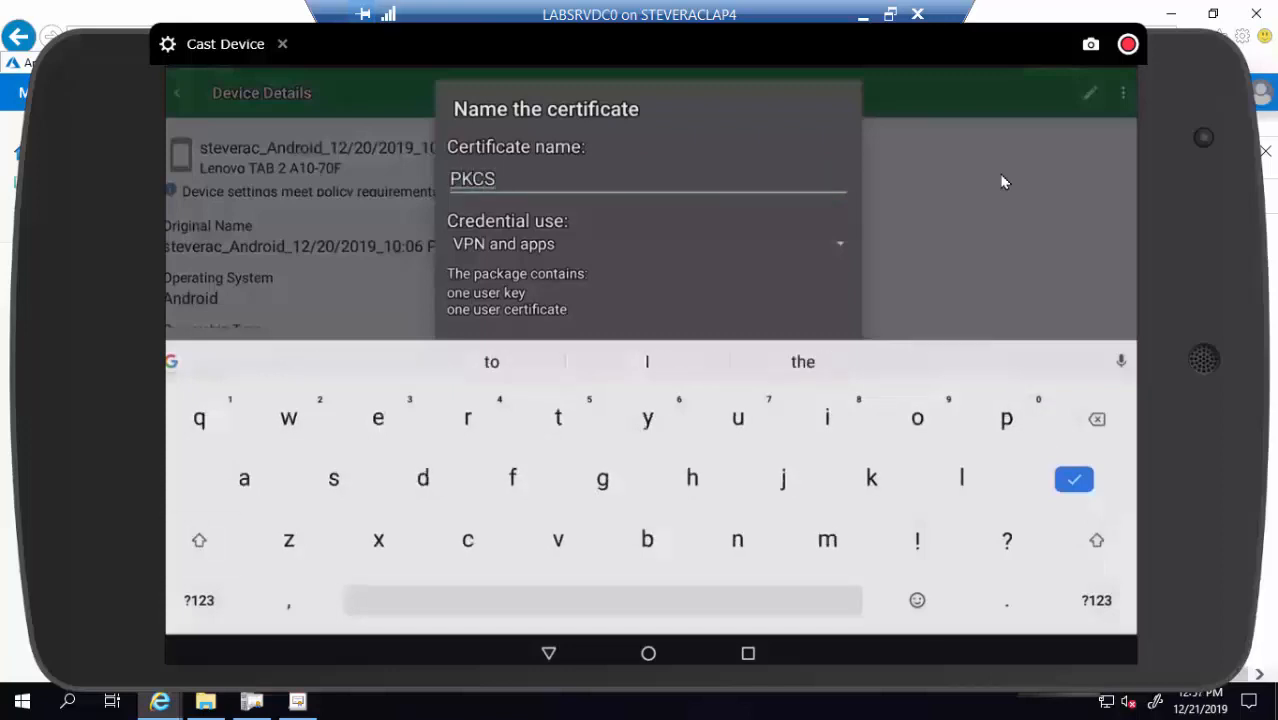
type(" cert")
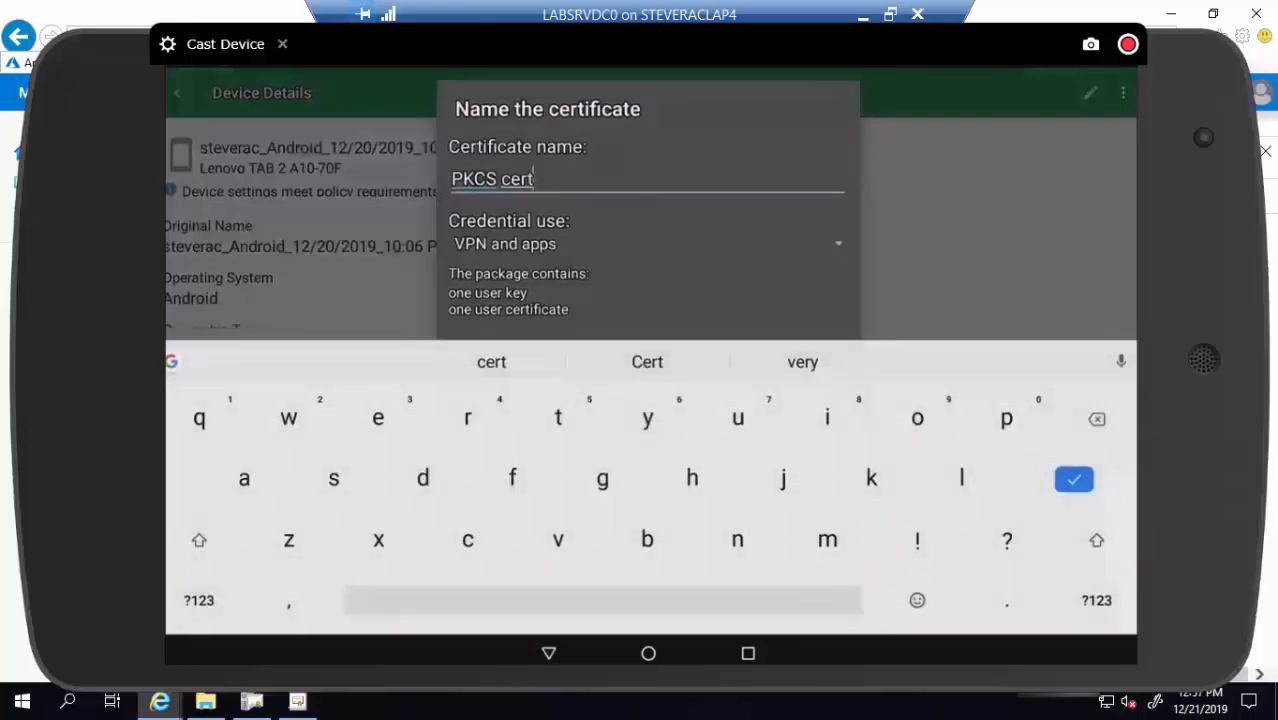
key("Return")
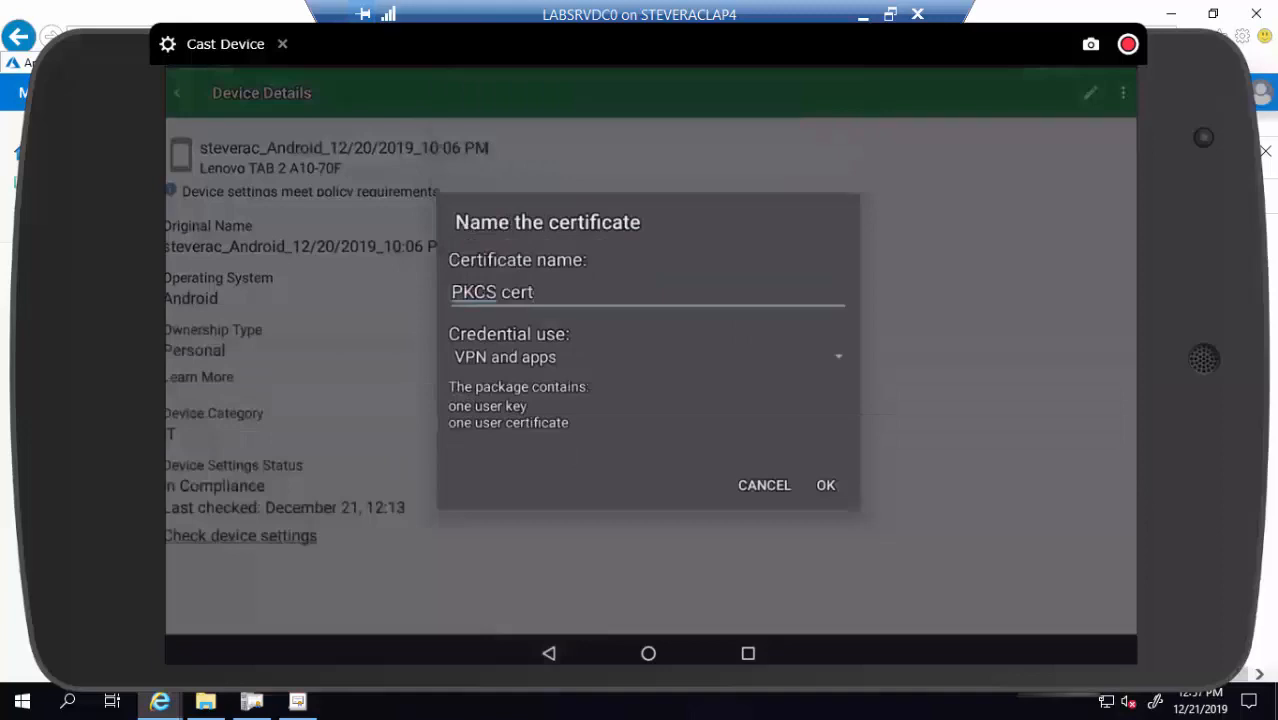
key("Return")
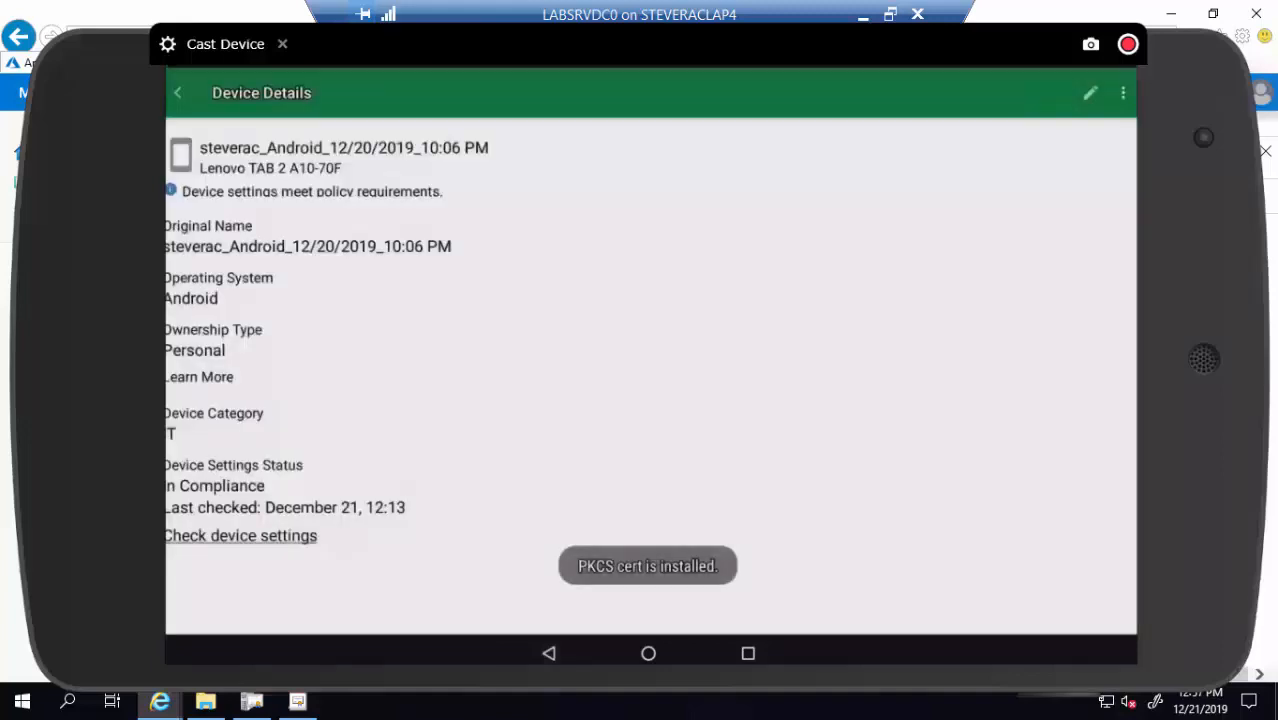
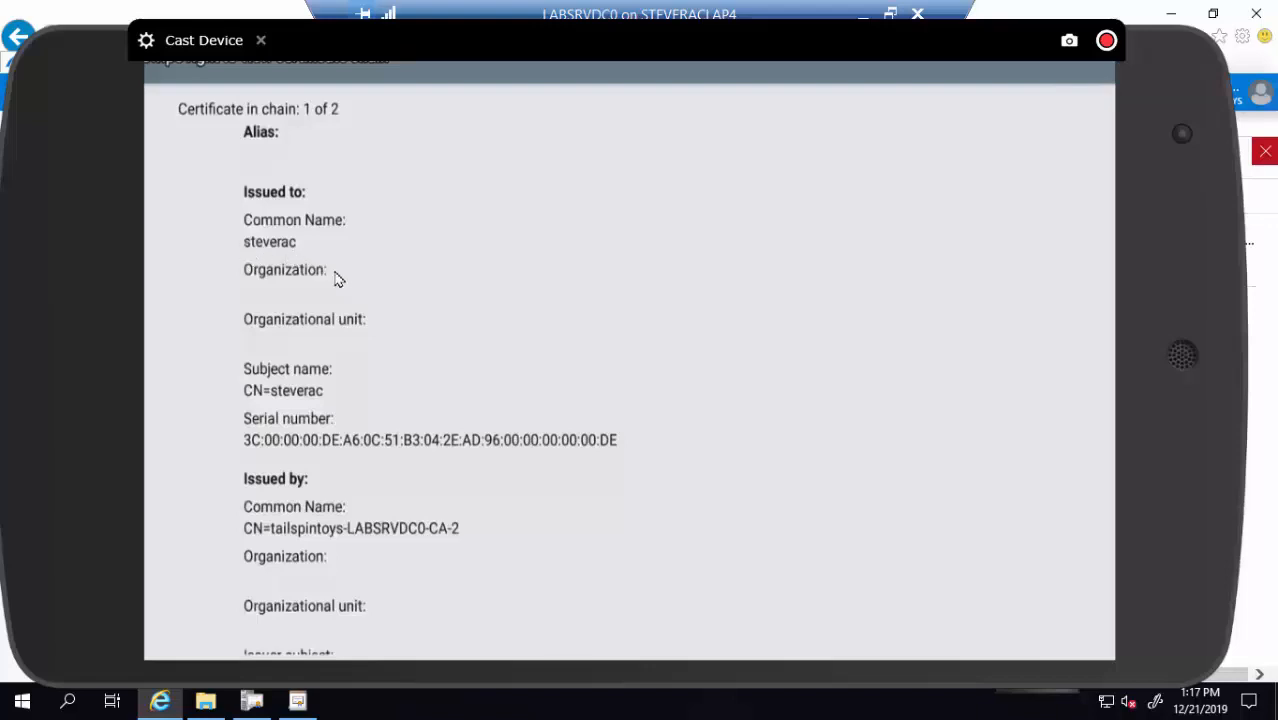
Scroll through the user certificate's subject, issuer, 2048-bit RSA key and Dec 20 2020 validity, then swipe to chain 2 of 2
scroll(338, 280, "down", 6)
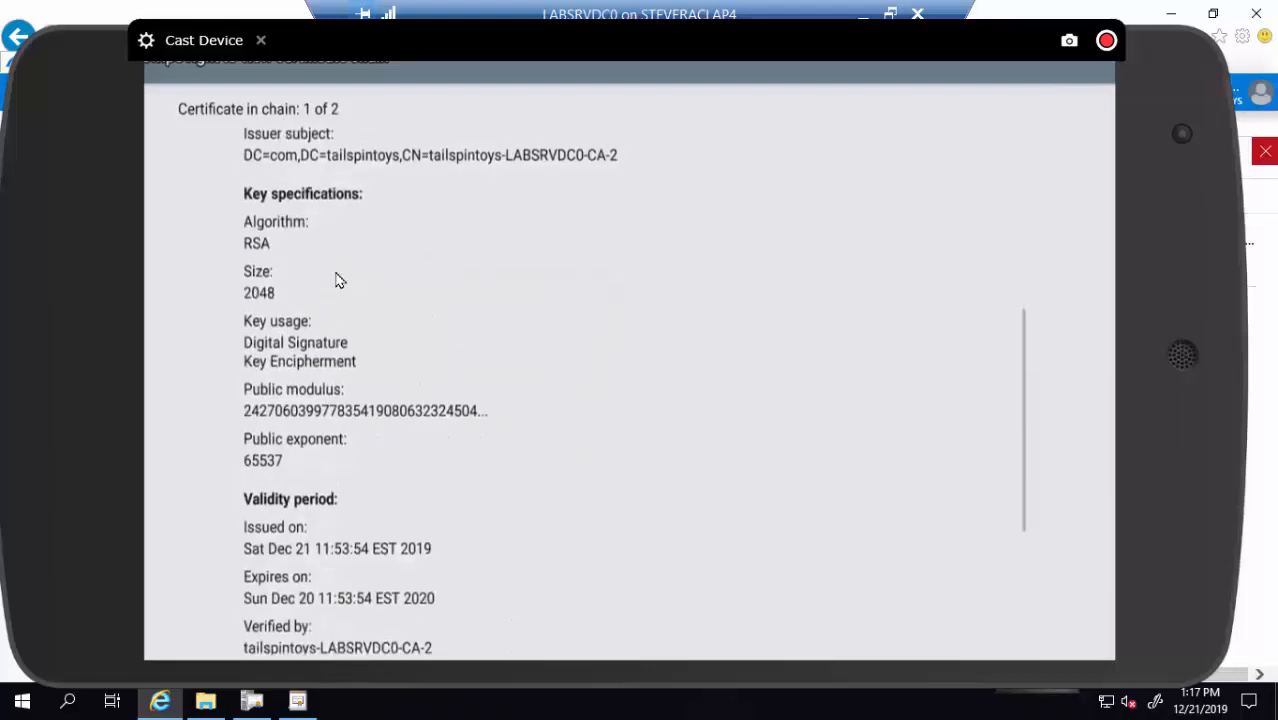
scroll(338, 280, "up", 6)
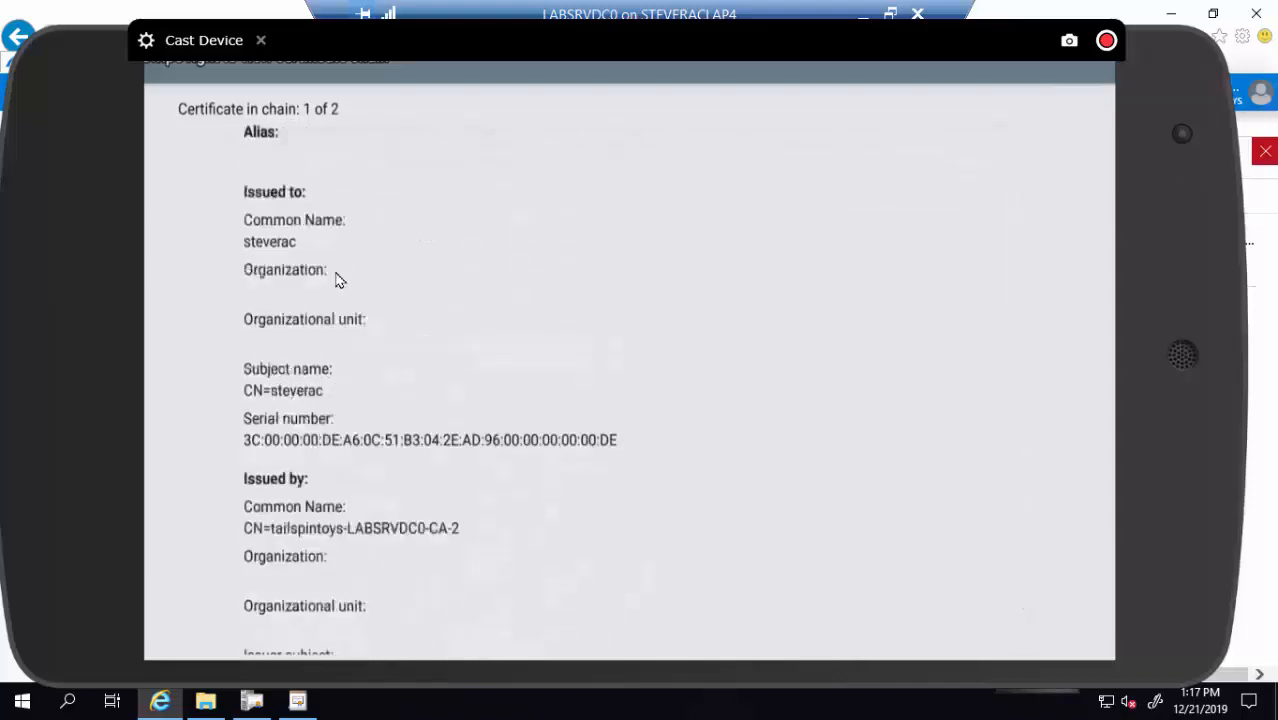
scroll(338, 280, "right", 5)
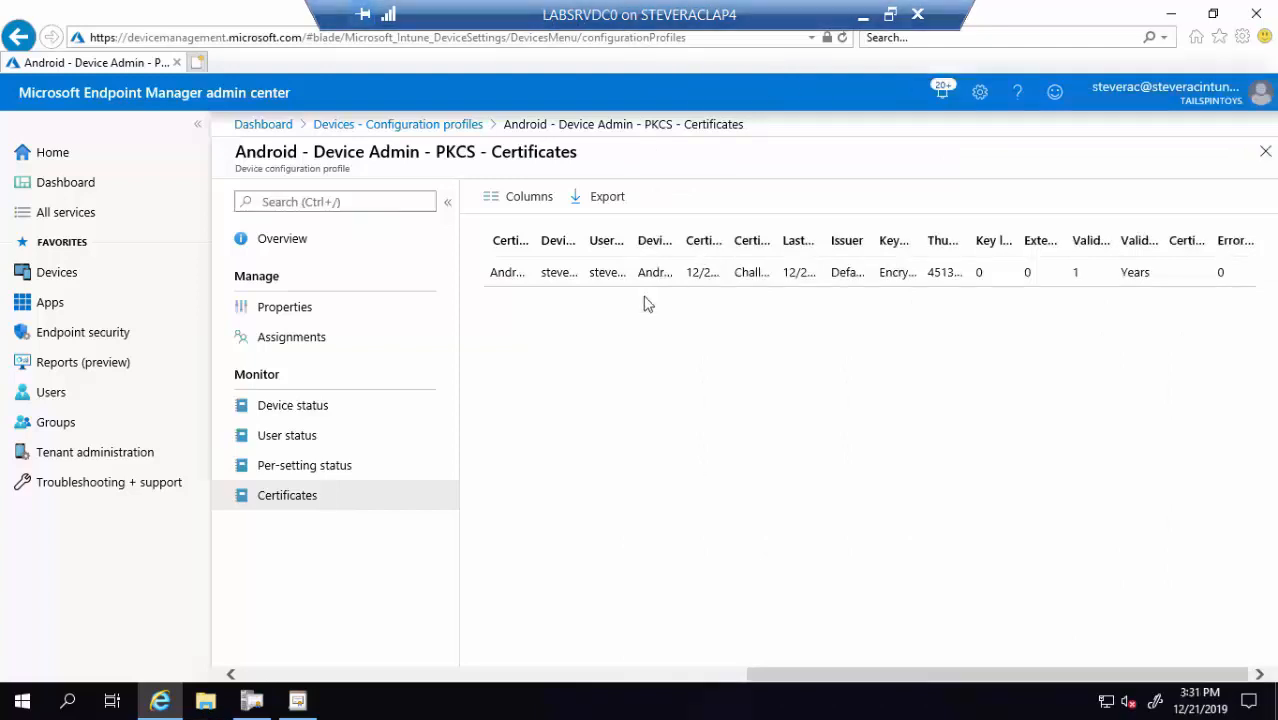
Open the Windows - PKCS 2 profile and review its device, user, per-setting status and issued certificates
left_click(422, 126)
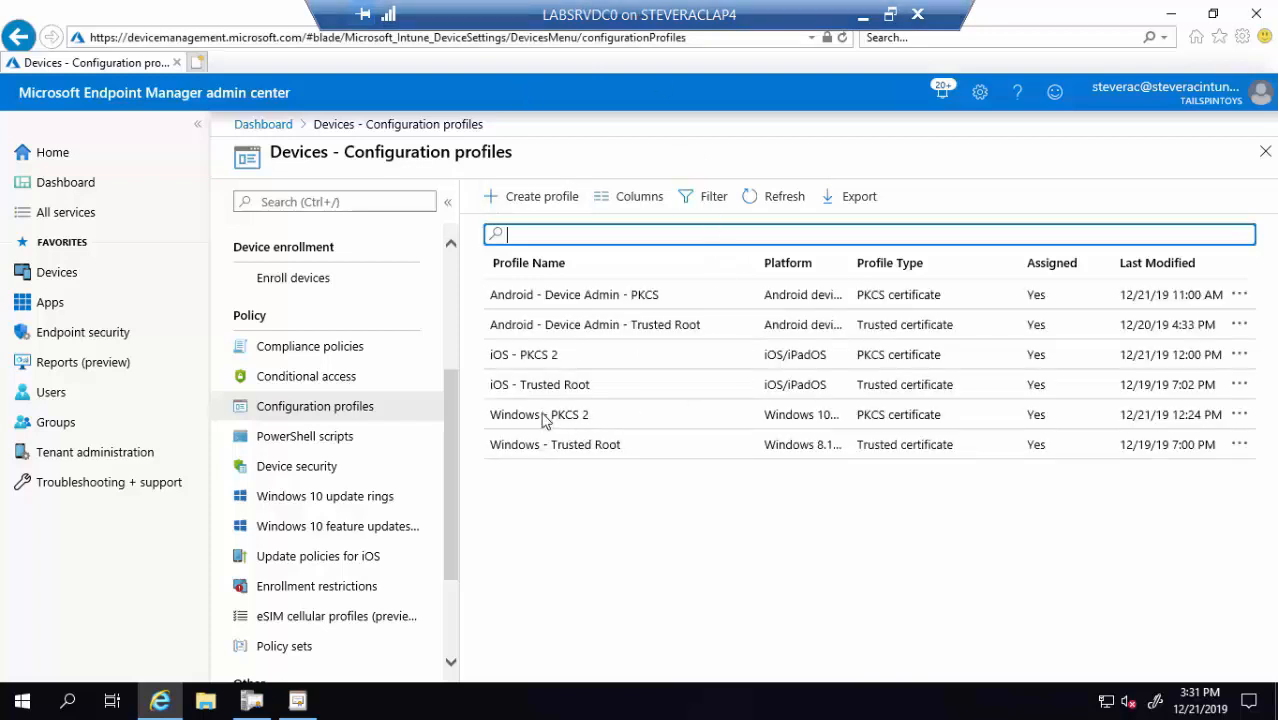
left_click(543, 418)
left_click(543, 418)
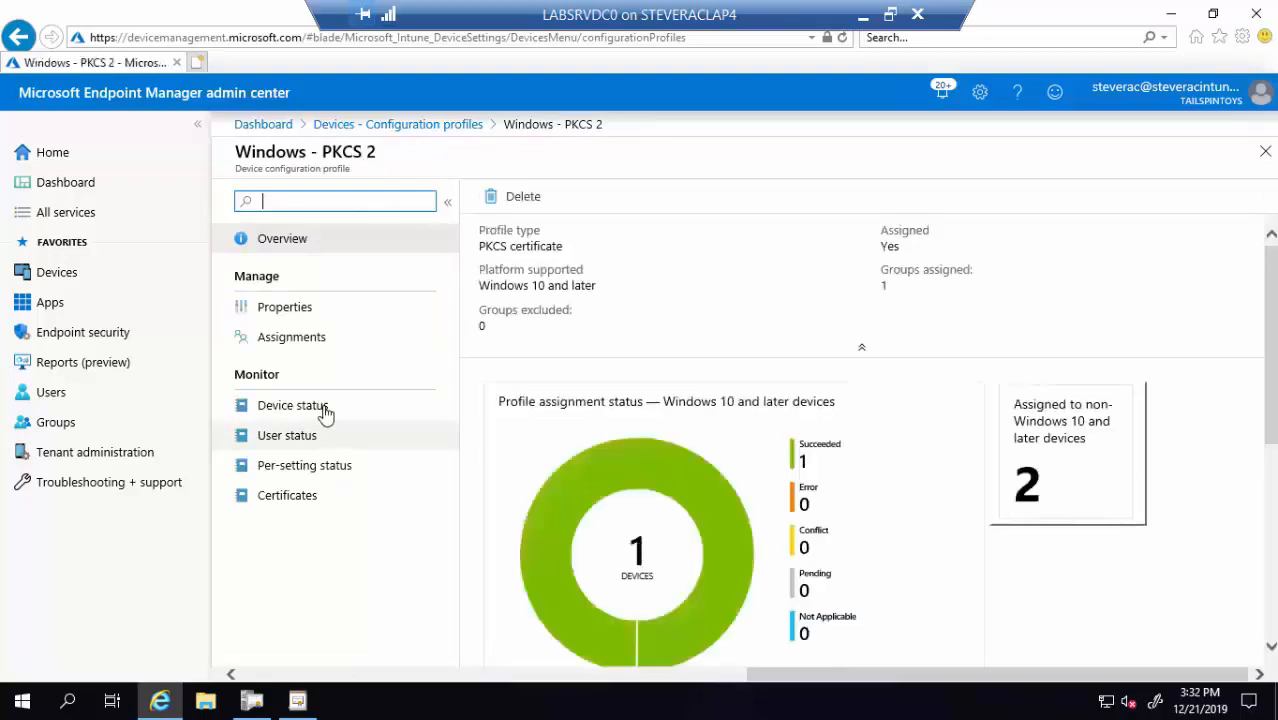
left_click(325, 410)
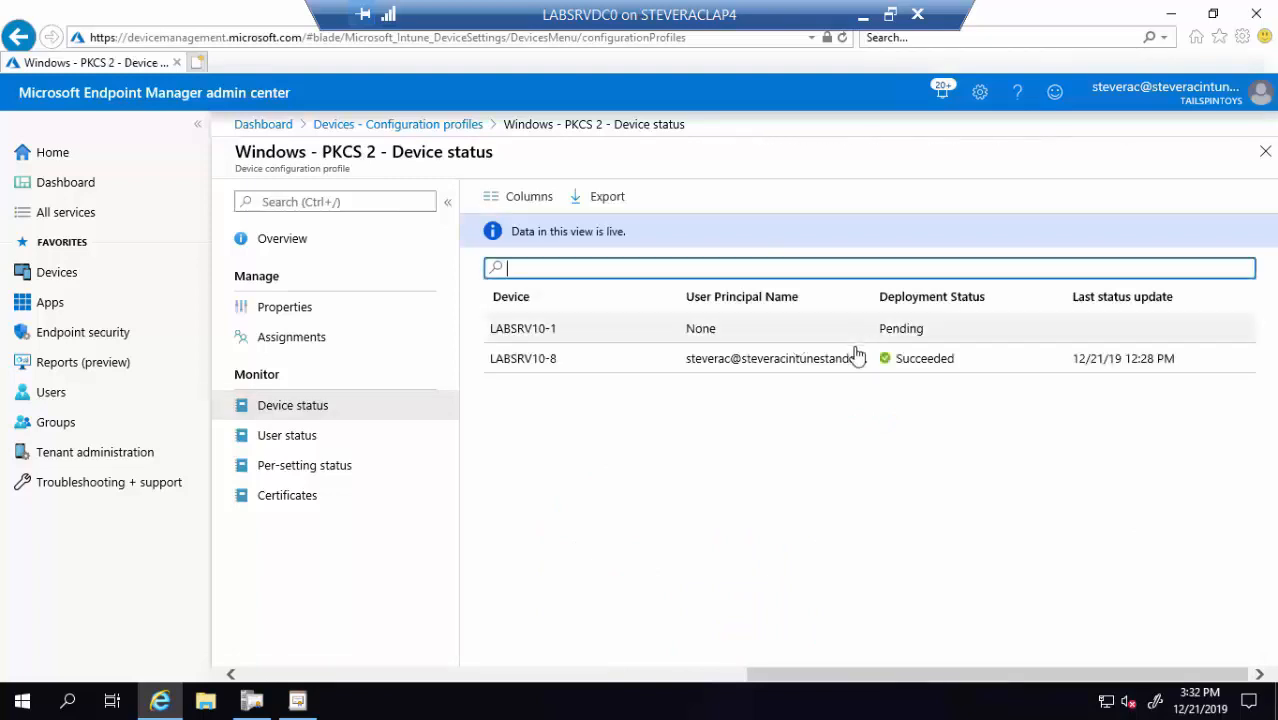
left_click(273, 444)
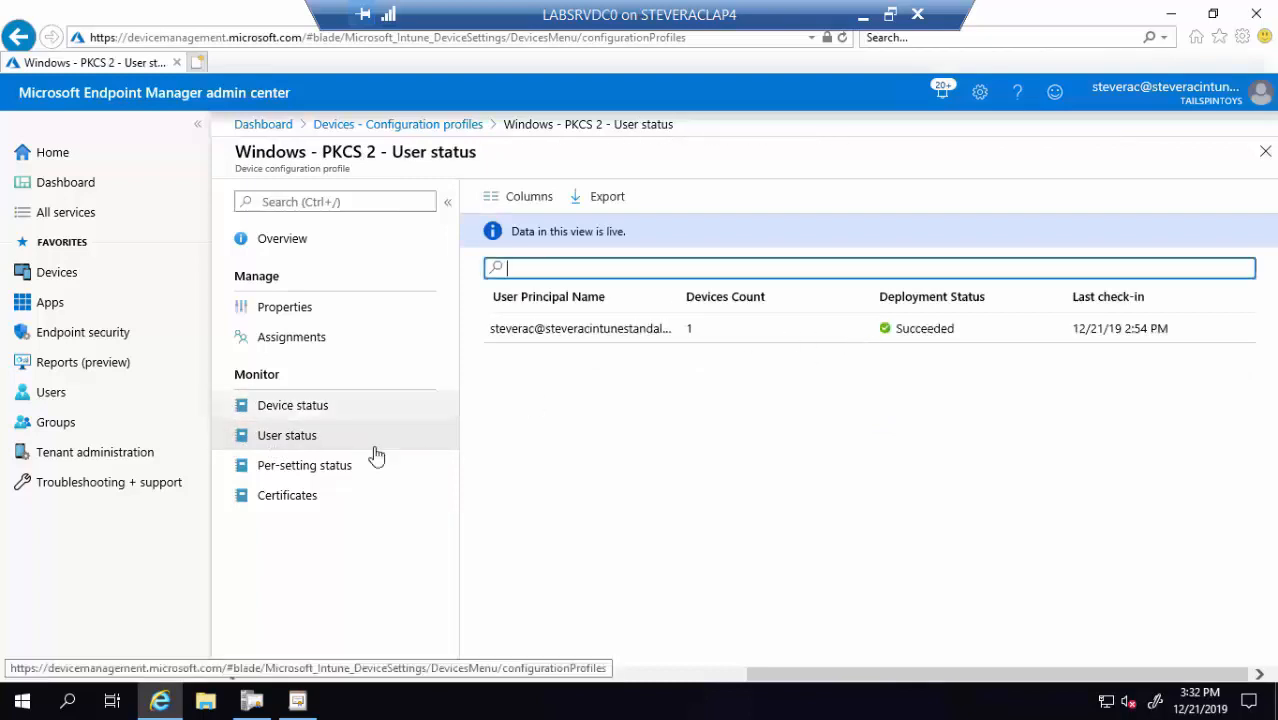
left_click(331, 475)
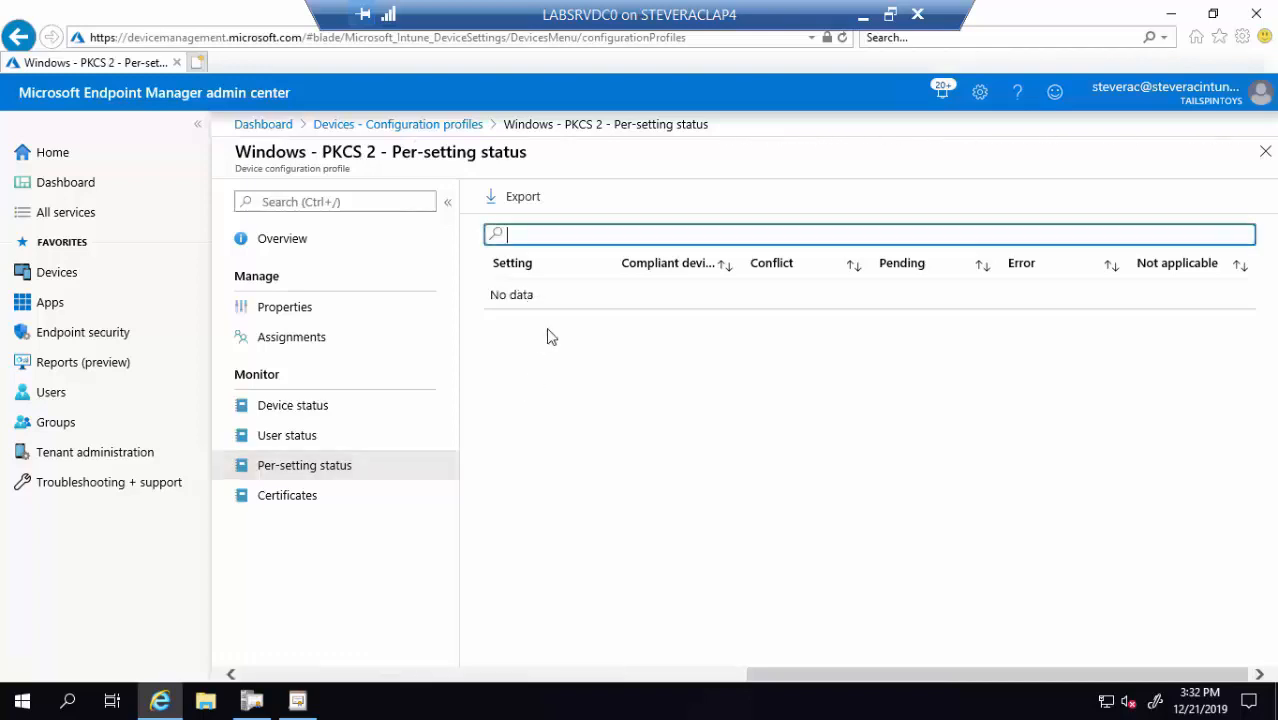
left_click(326, 497)
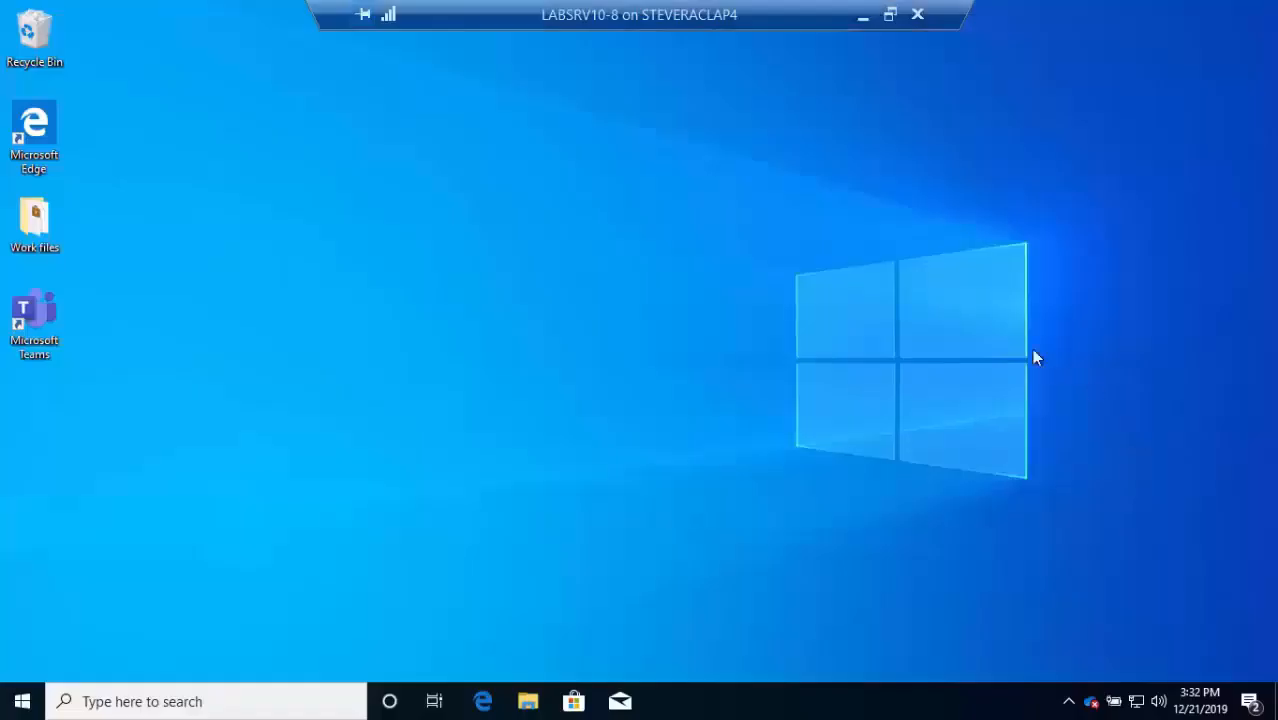
Launch certmgr.msc and select the Personal certificate issued by tailspintoys-LABSRVDC0-CA-2
left_click(224, 706)
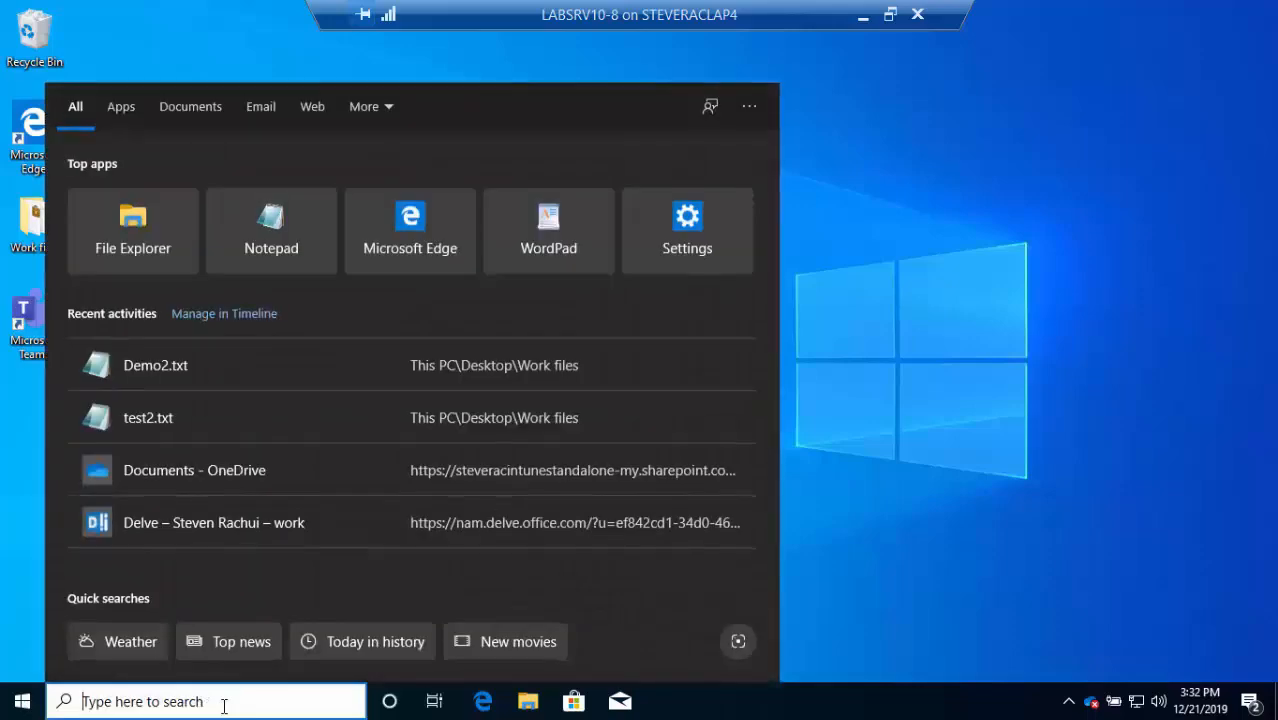
type("certmgr")
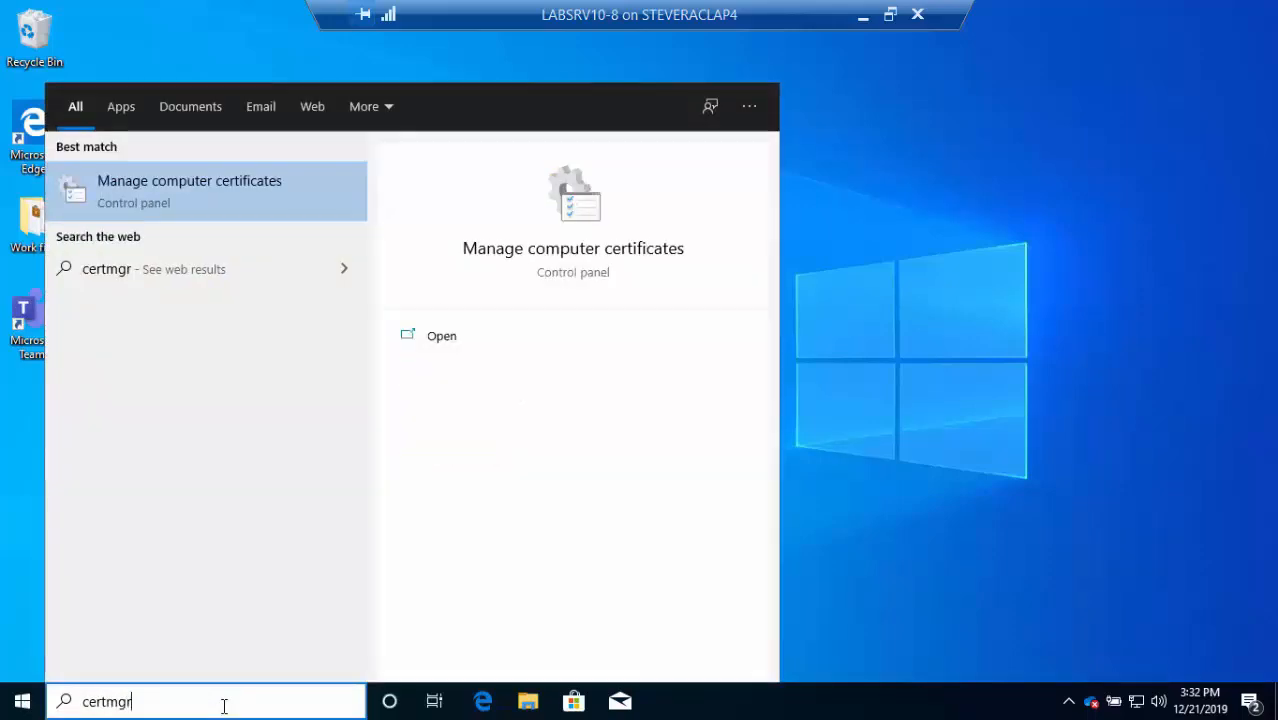
type(".msc")
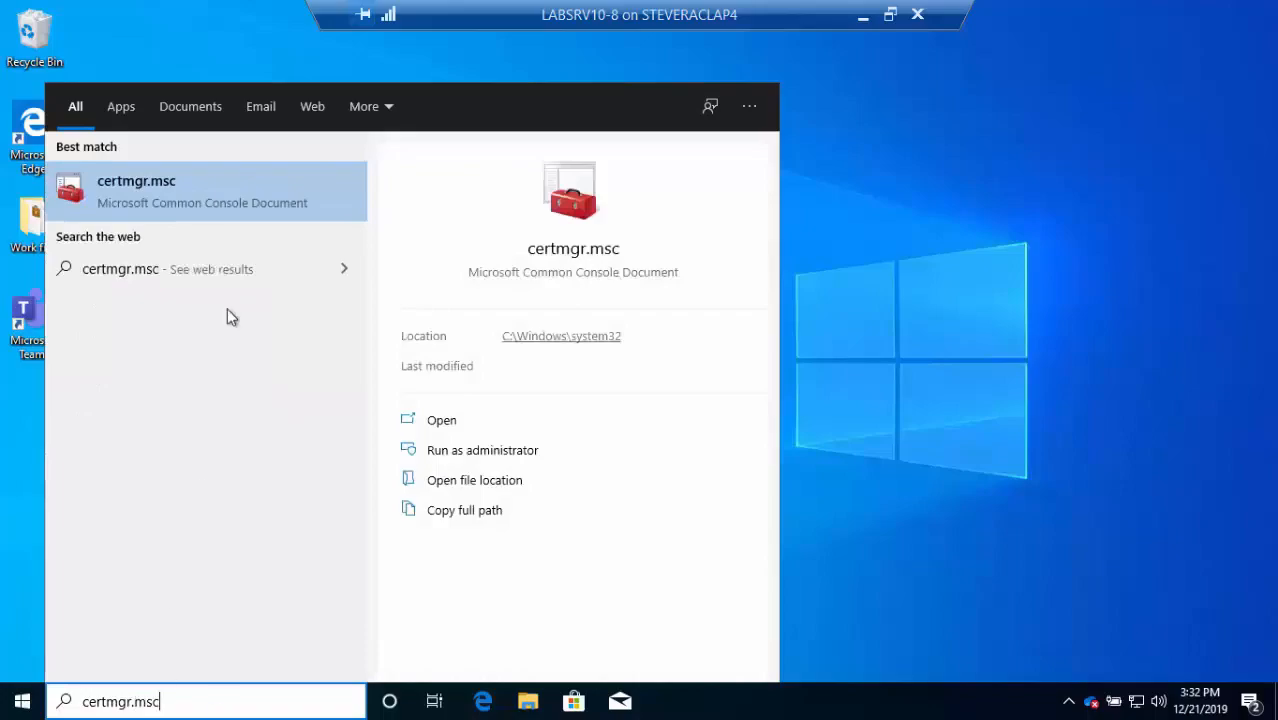
left_click(222, 190)
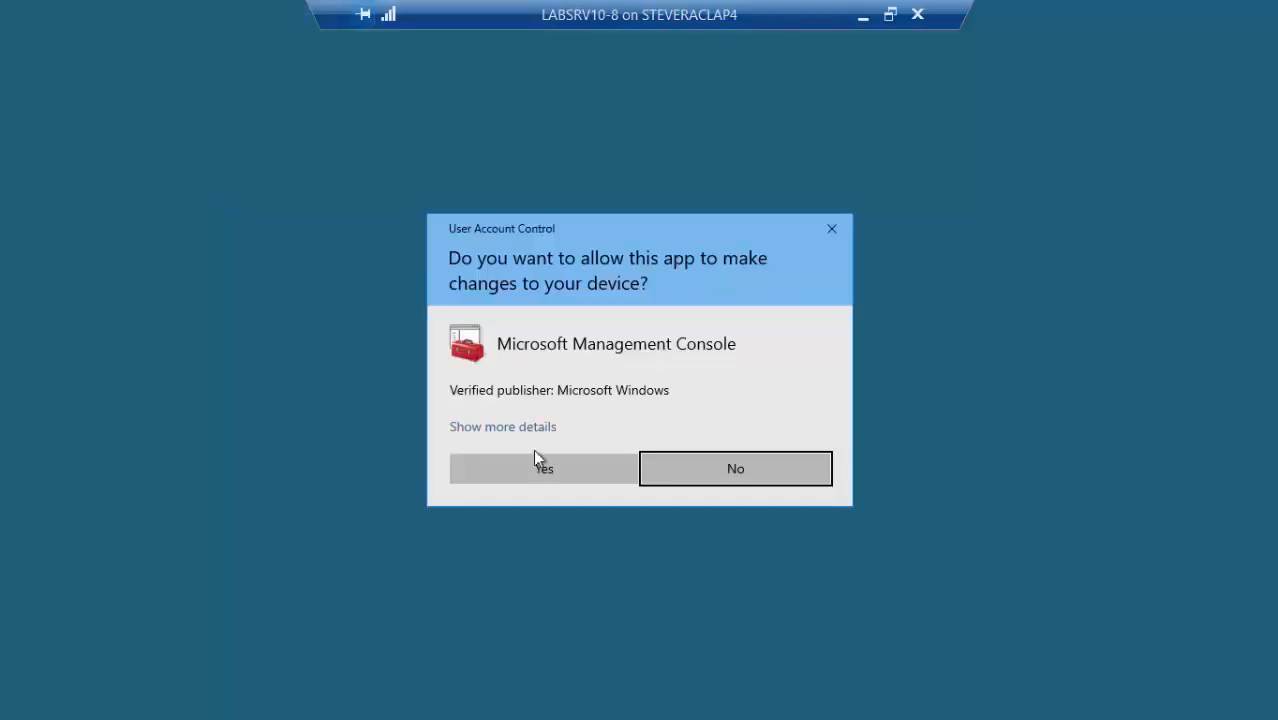
left_click(540, 462)
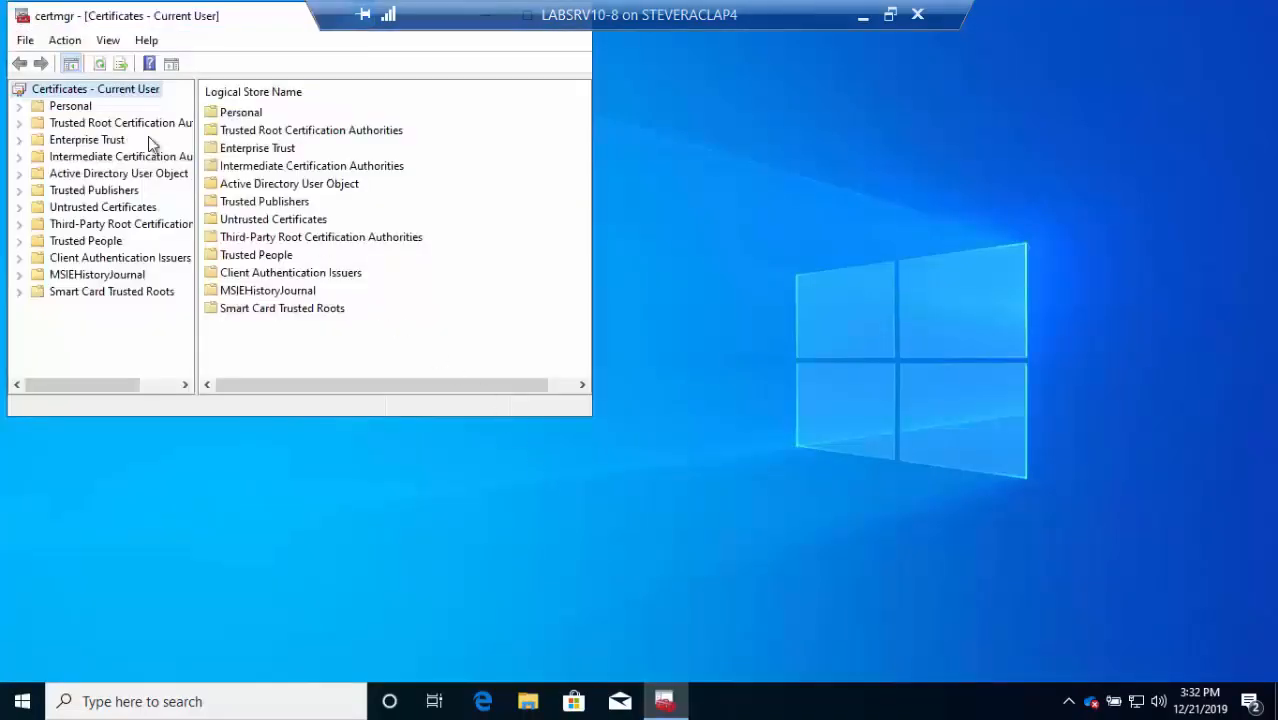
left_click(20, 106)
left_click(88, 124)
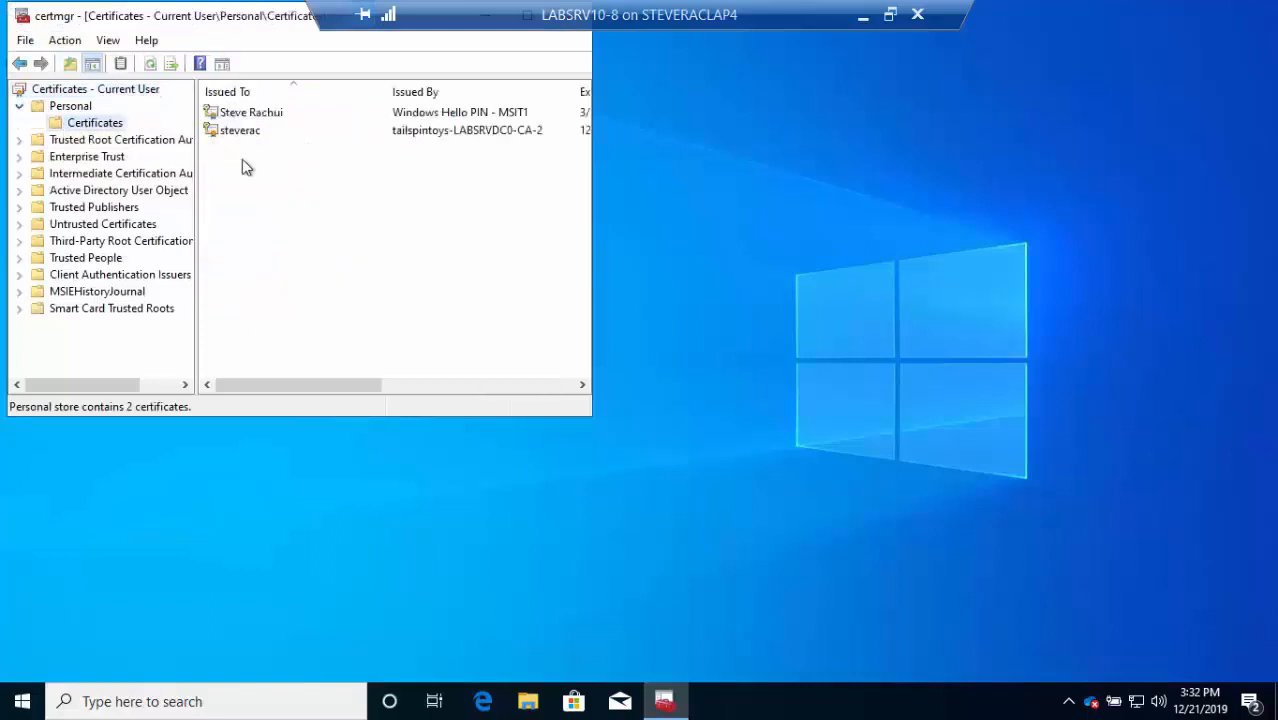
left_click(267, 132)
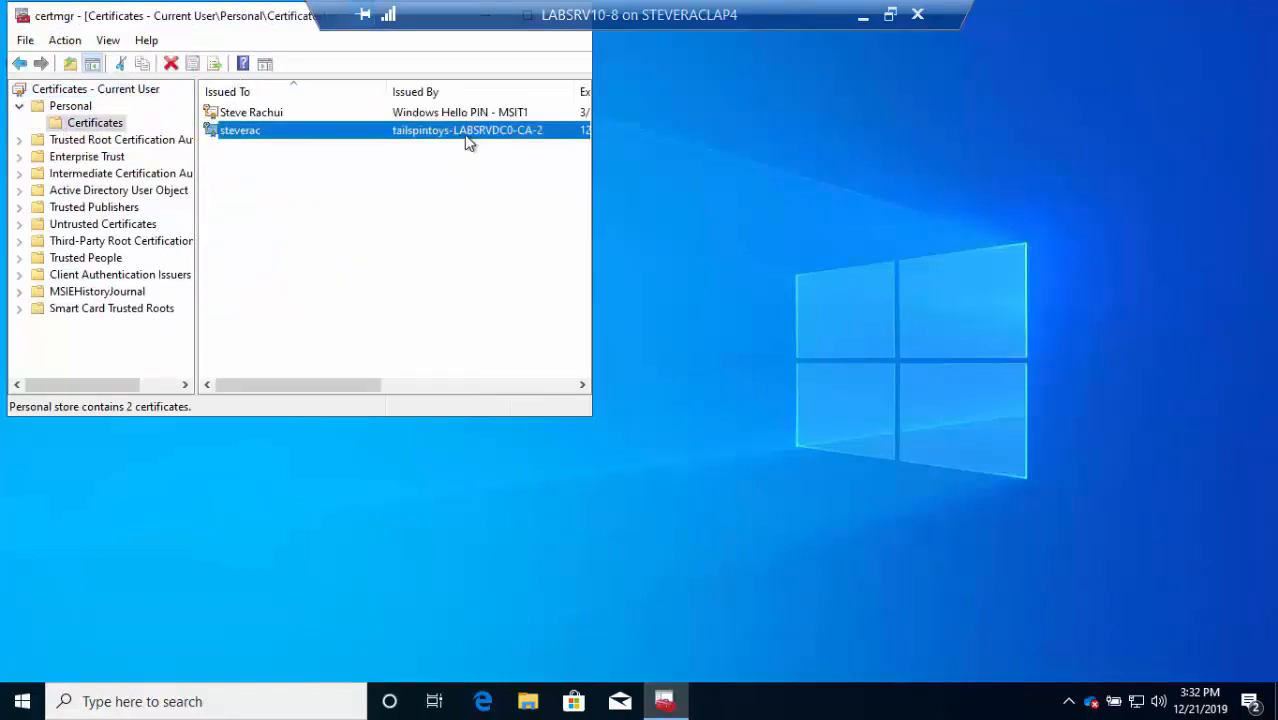
View the certificate's Enhanced Key Usage and Certificate Template Information details
right_click(265, 137)
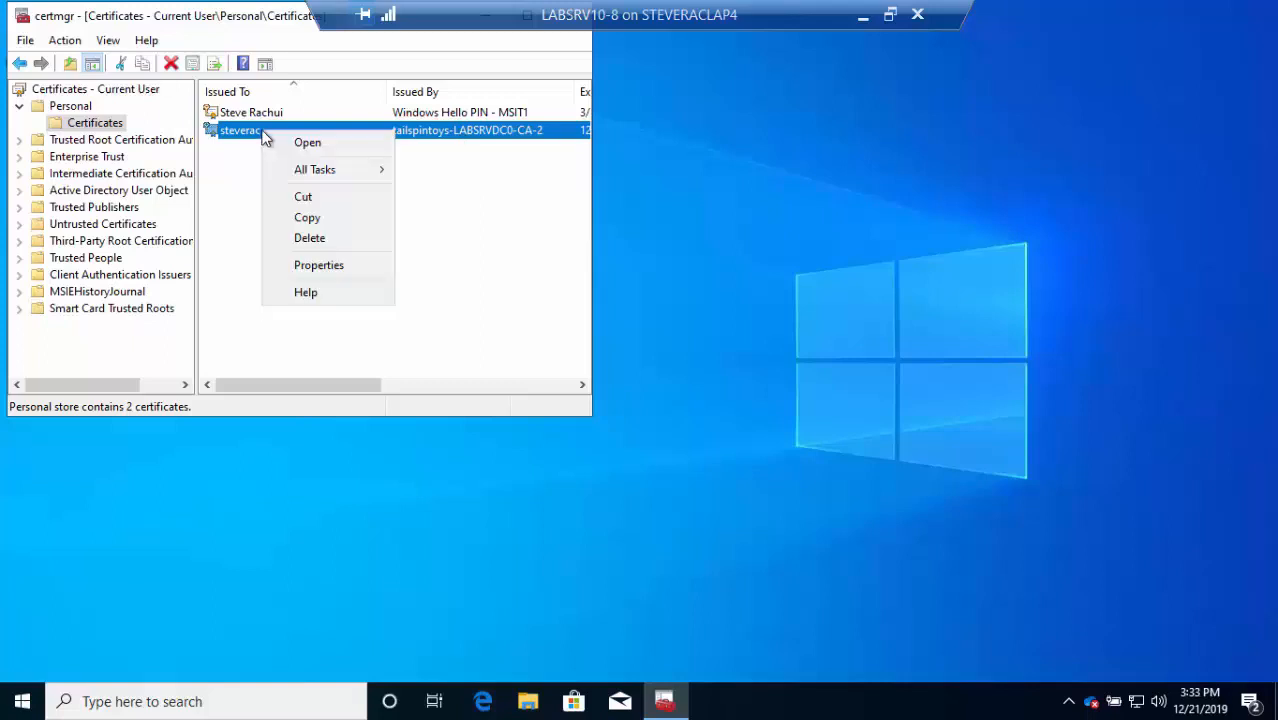
left_click(296, 265)
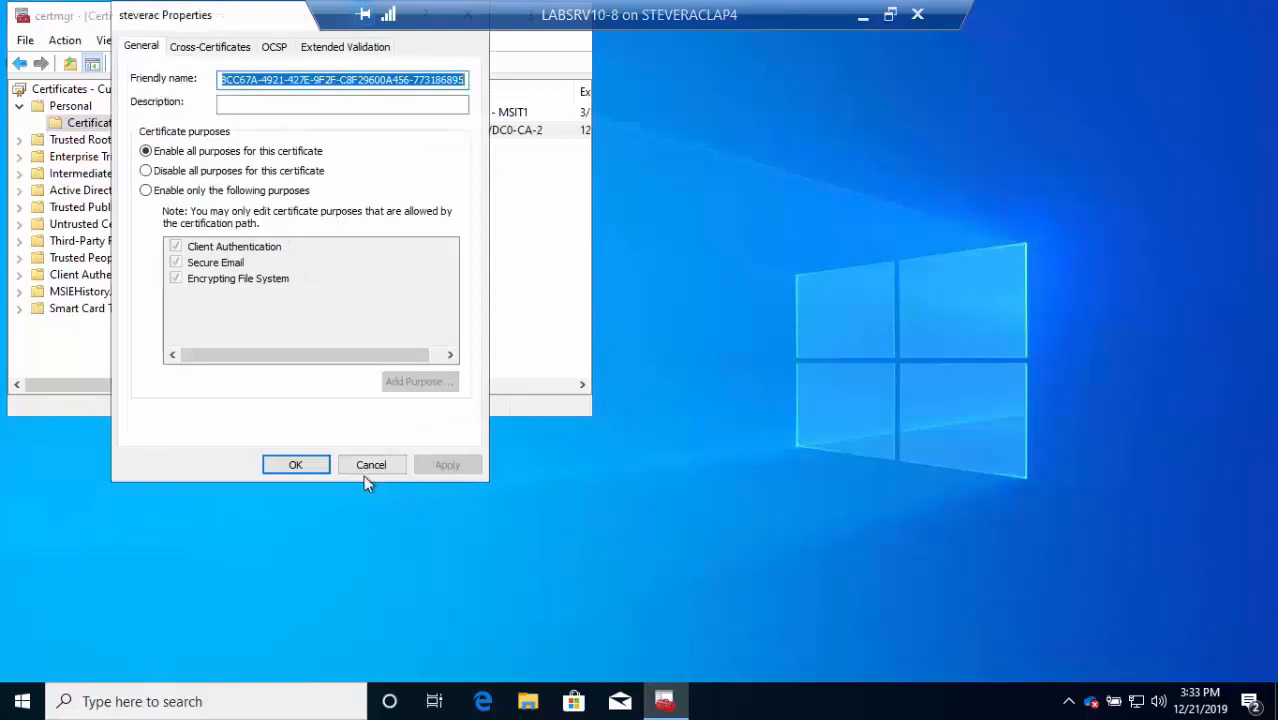
left_click(366, 467)
double_click(284, 131)
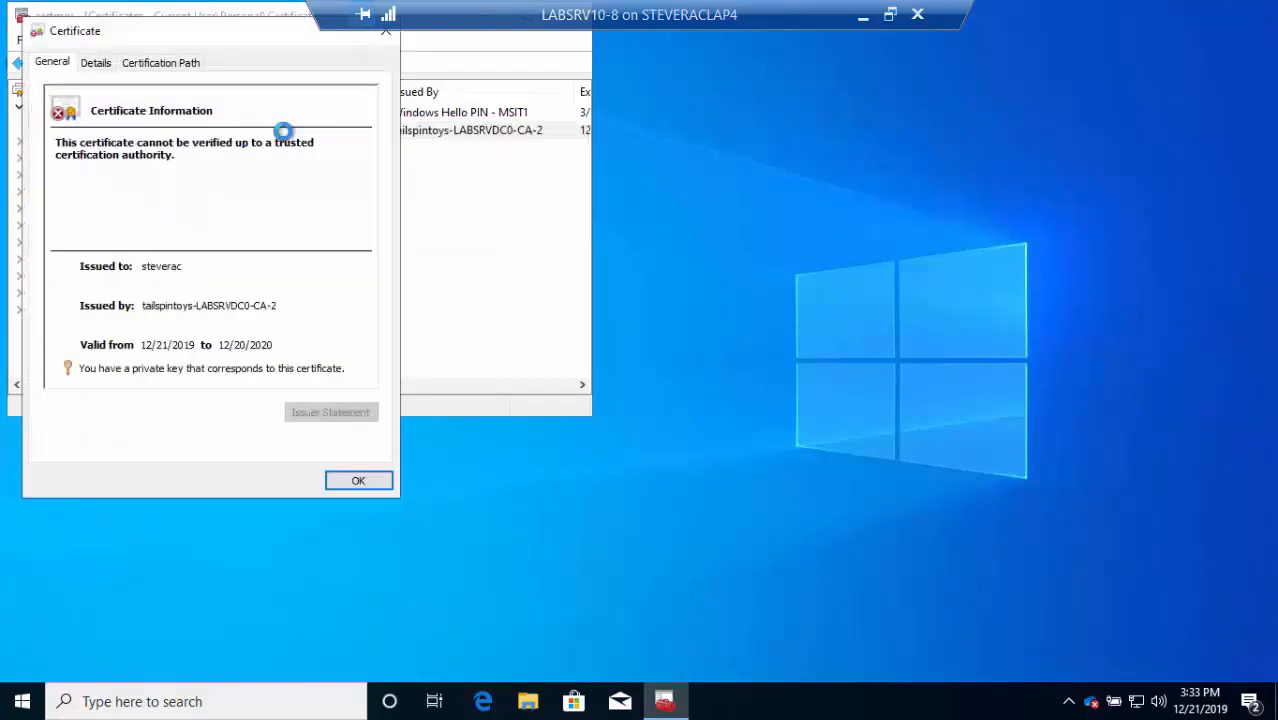
left_click(98, 66)
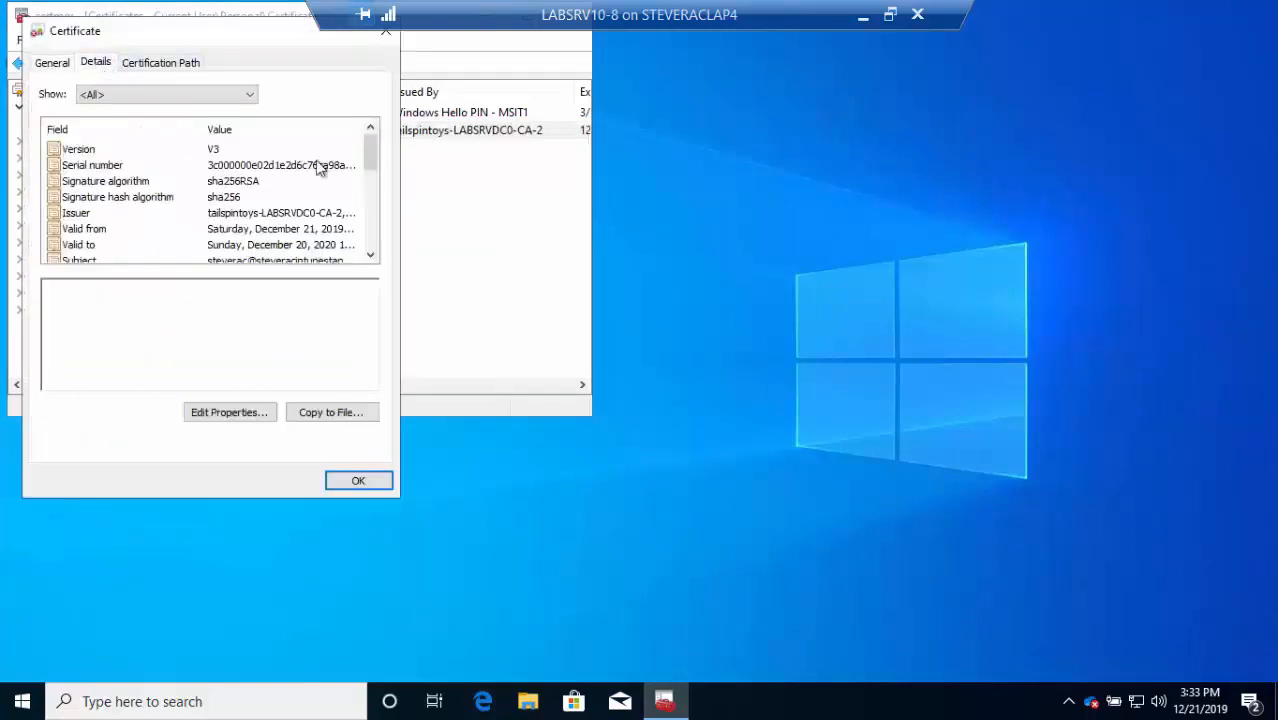
left_click_drag(370, 152, 372, 193)
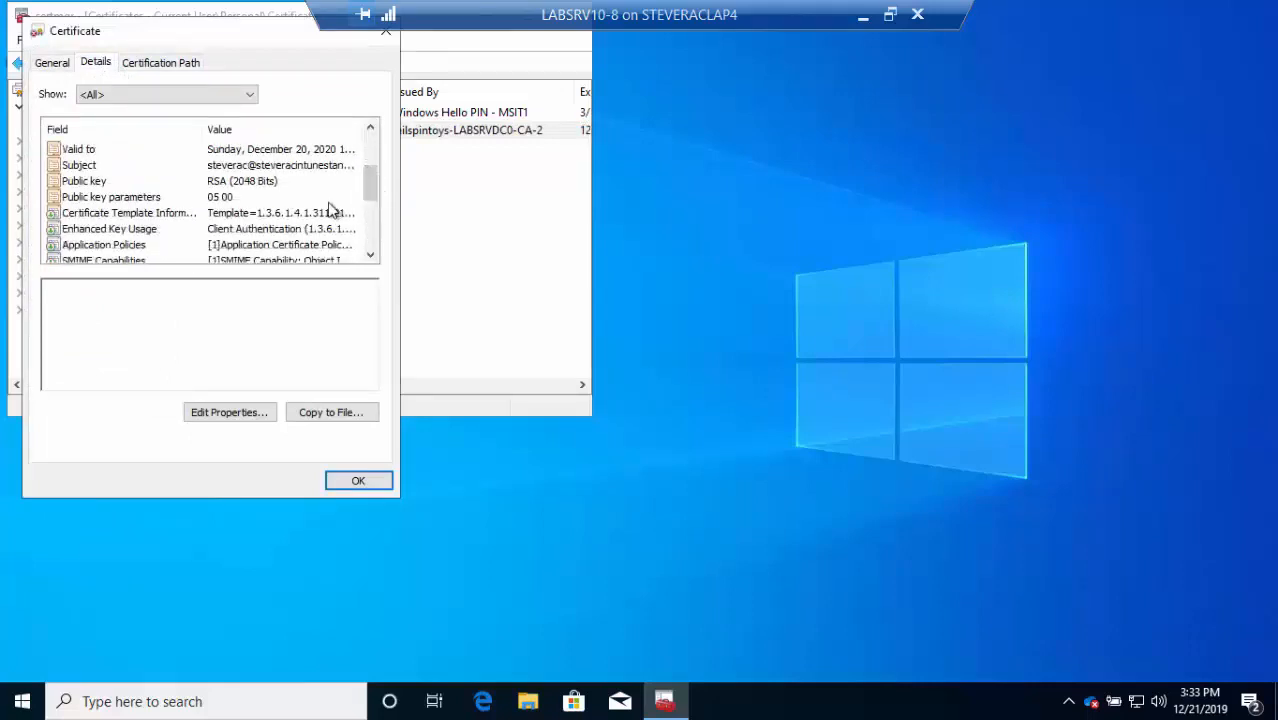
left_click(275, 230)
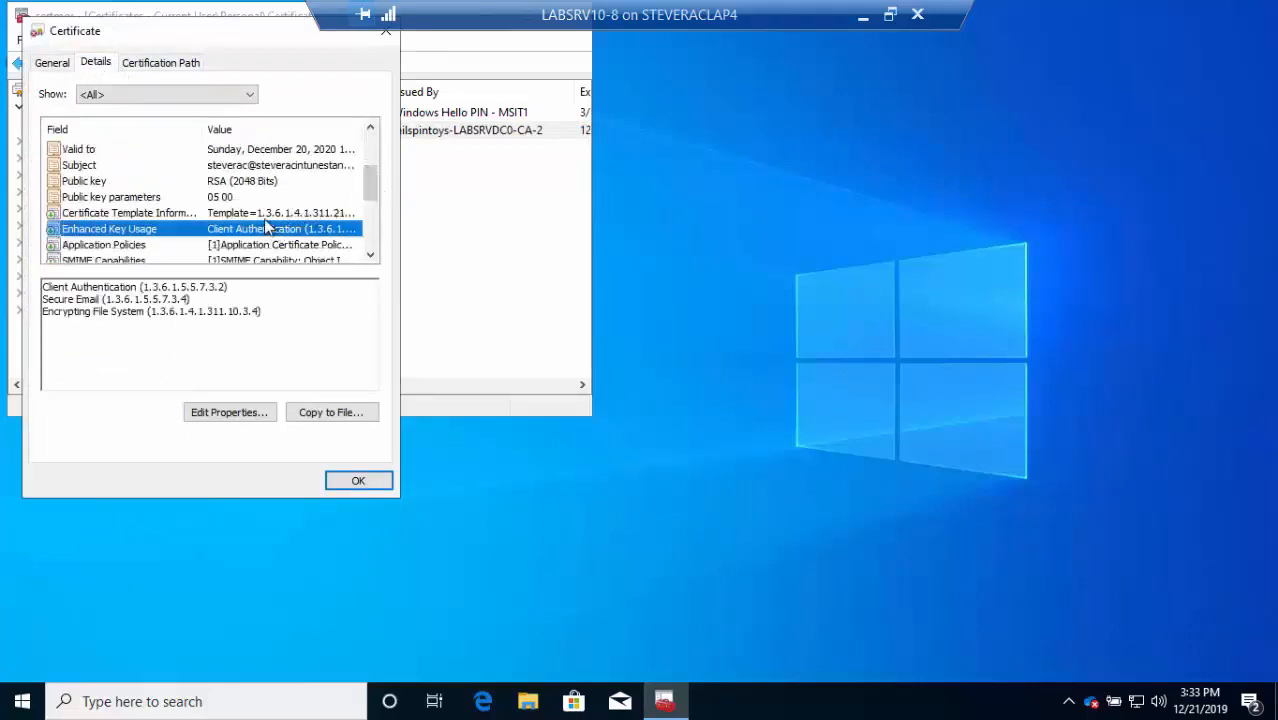
left_click(264, 214)
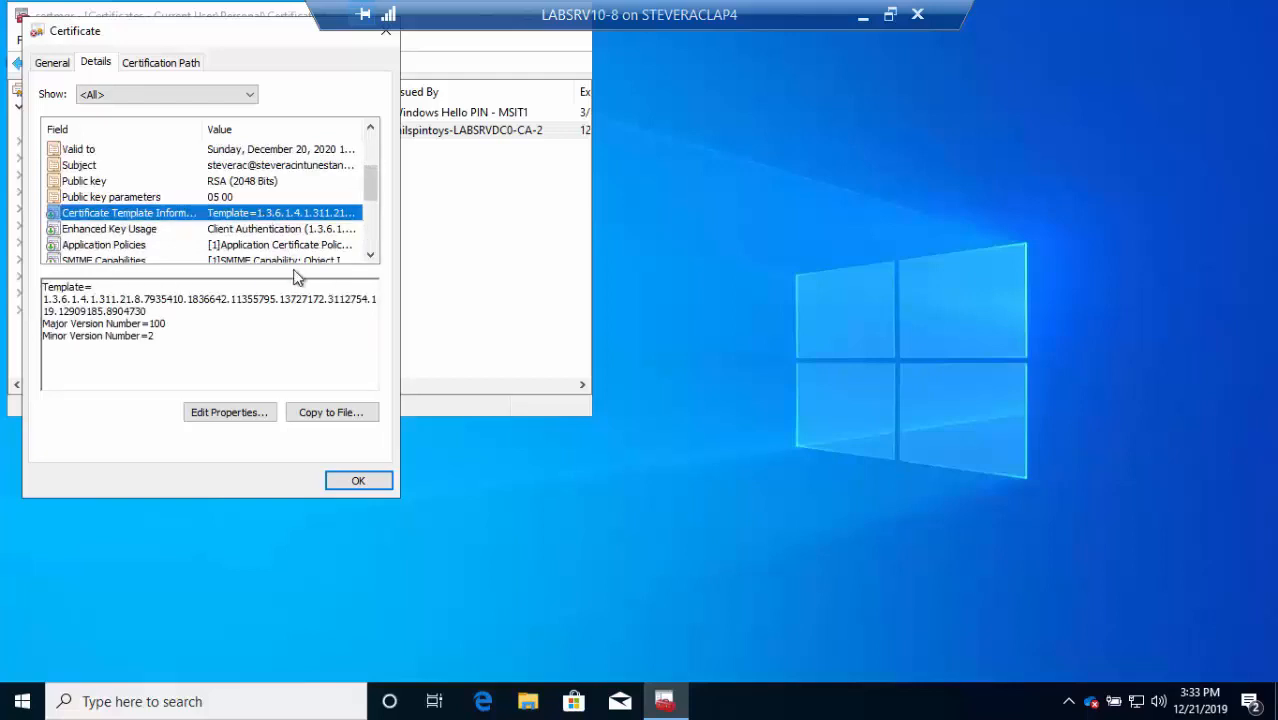
left_click(350, 482)
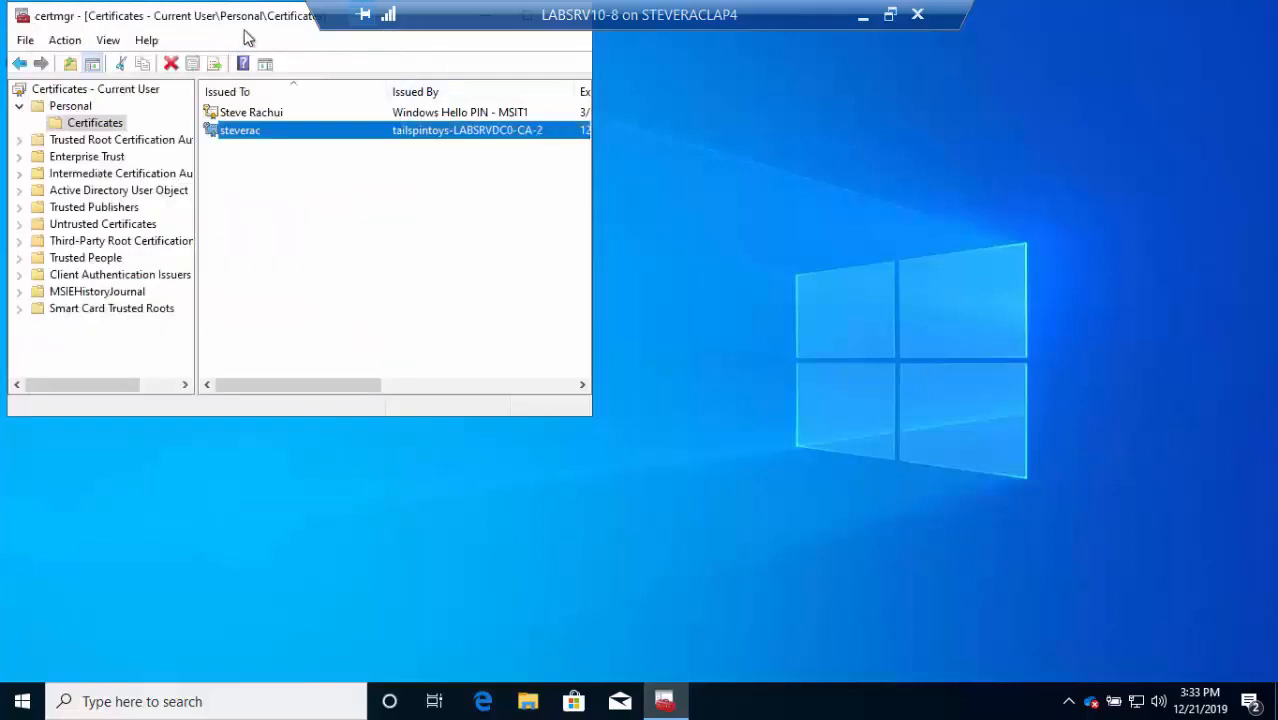
Close Certificate Manager and put the remote sessions away to show the slides
left_click_drag(245, 22, 408, 187)
left_click(732, 188)
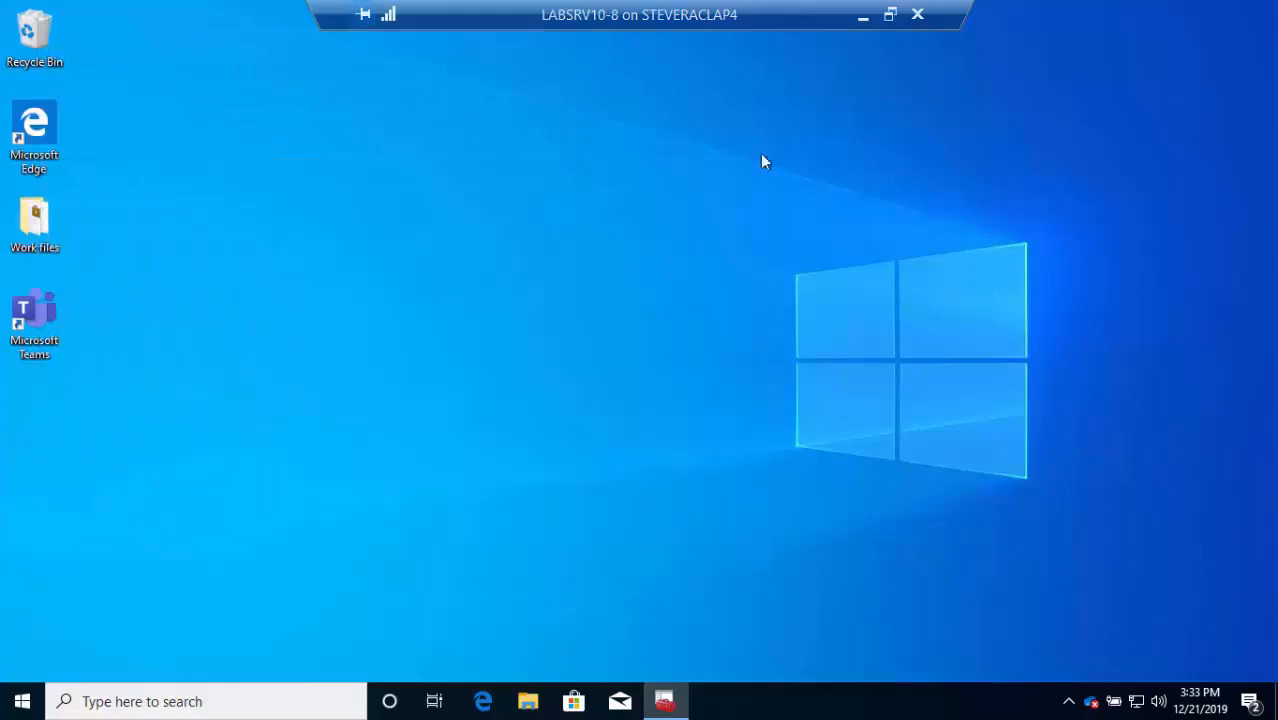
left_click(863, 16)
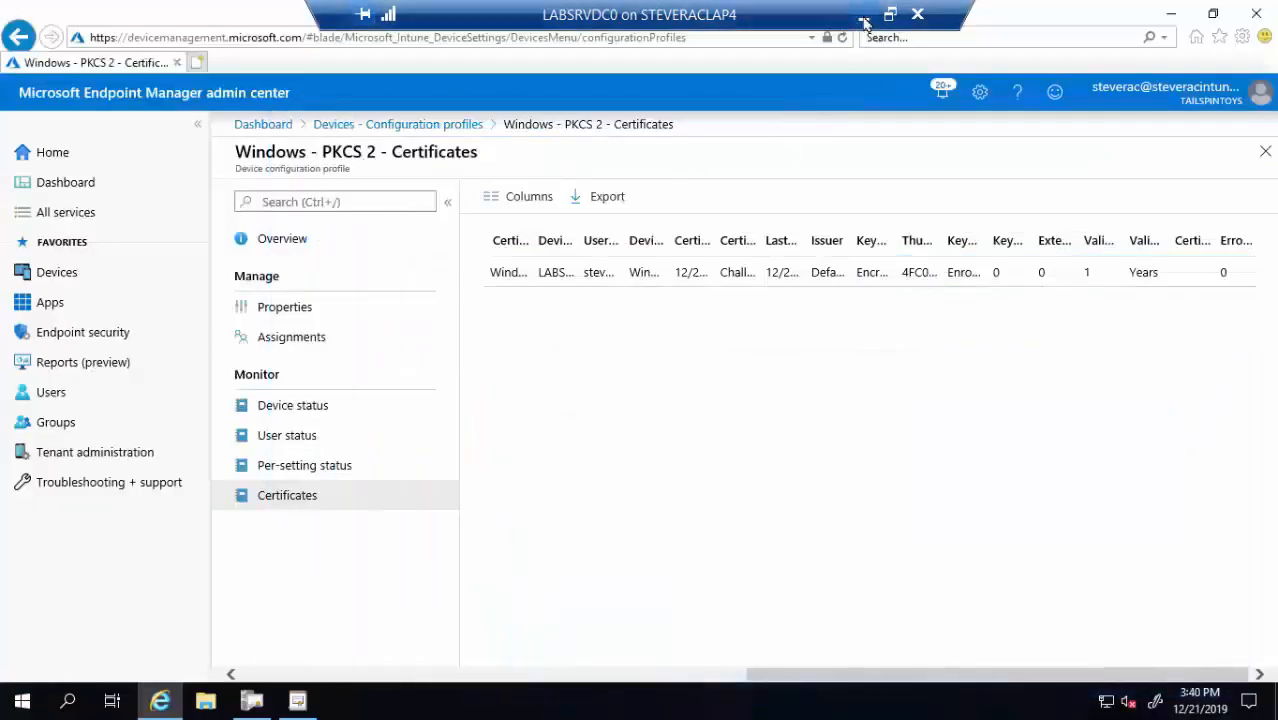
left_click(863, 22)
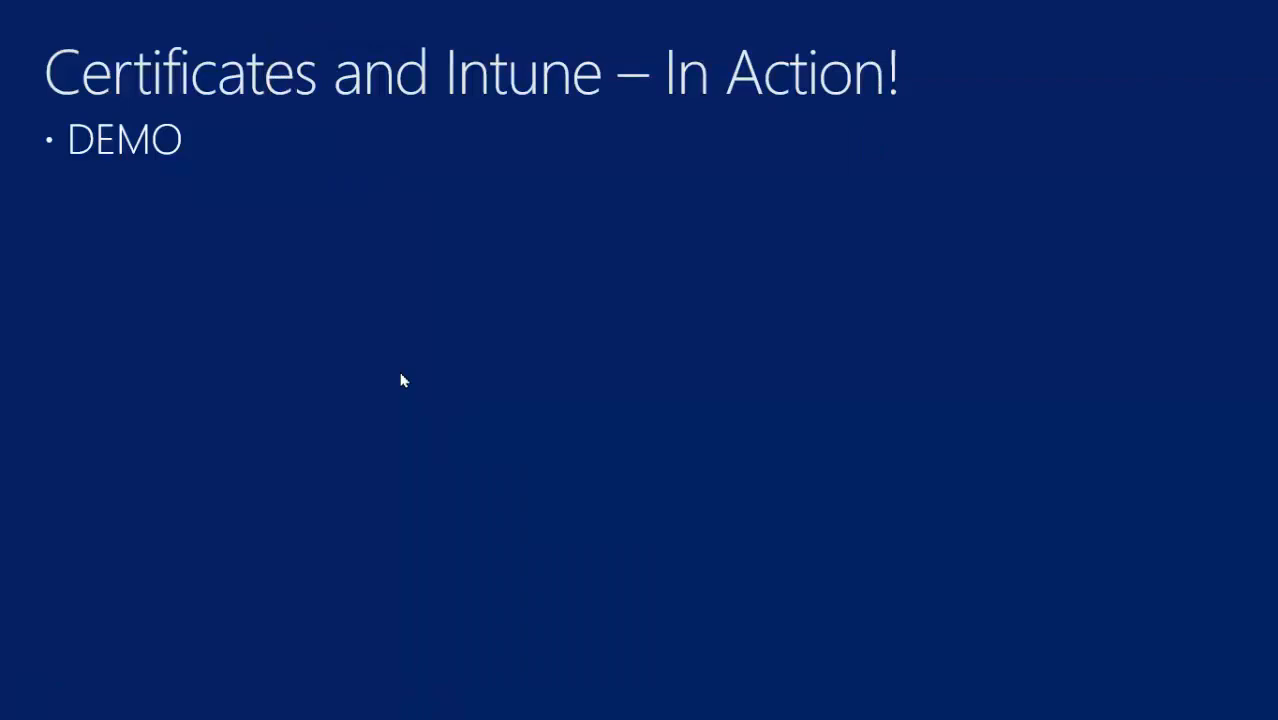
Advance the slideshow to the 'Certificates and Intune – Troubleshooting' slide
left_click(441, 356)
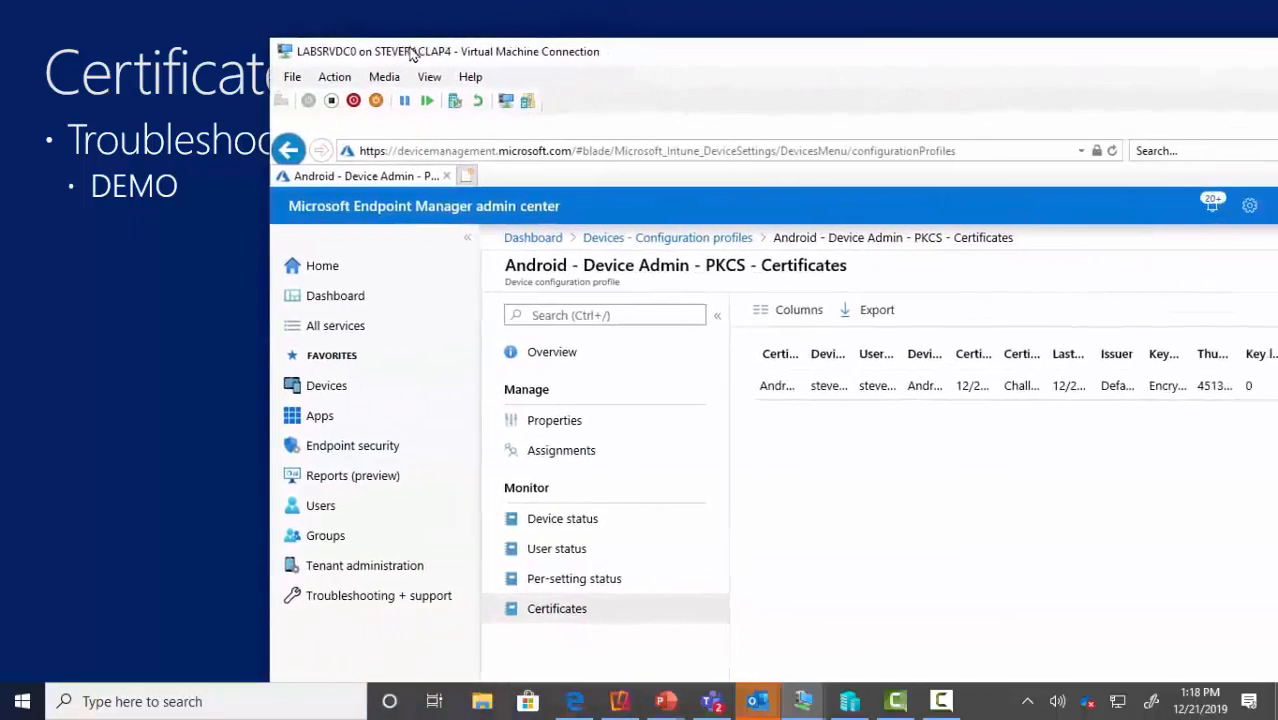
Switch the lab server session to full screen with the Android PKCS certificate report showing
double_click(401, 55)
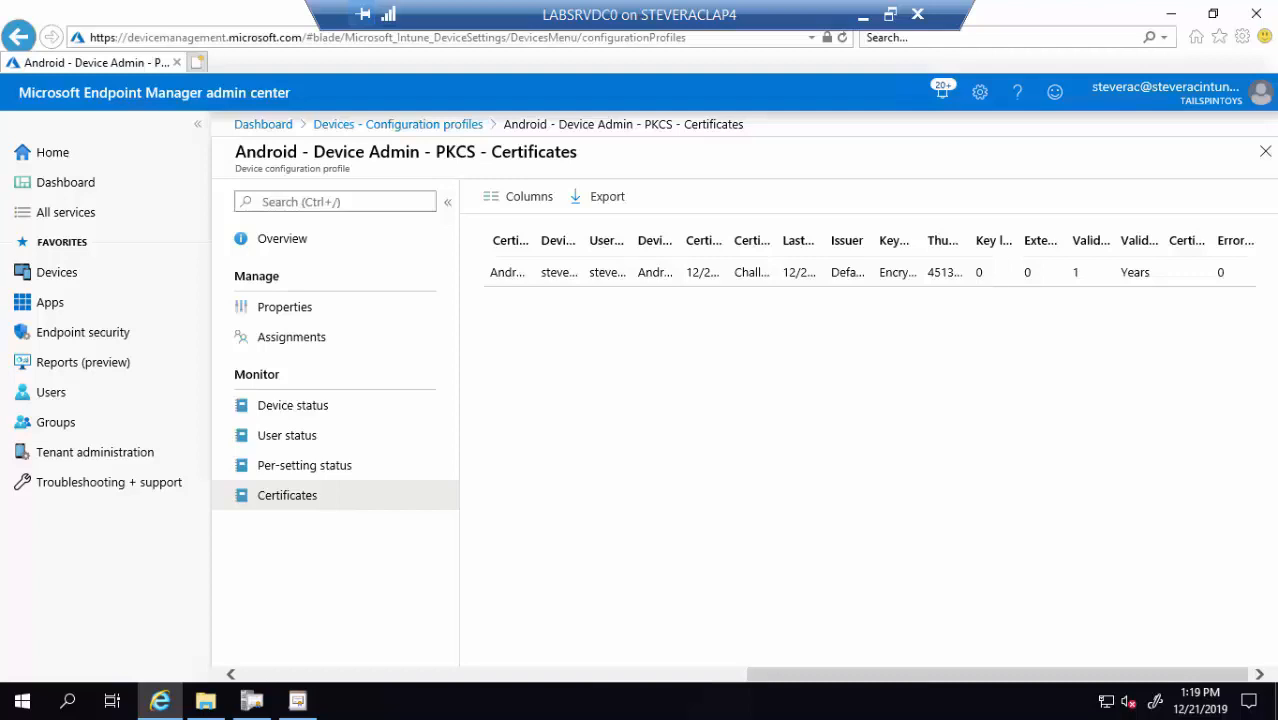
Browse from Microsoft Intune into NDESConnectorSvc > Logs > Logs to list the two svclog files
left_click(1170, 19)
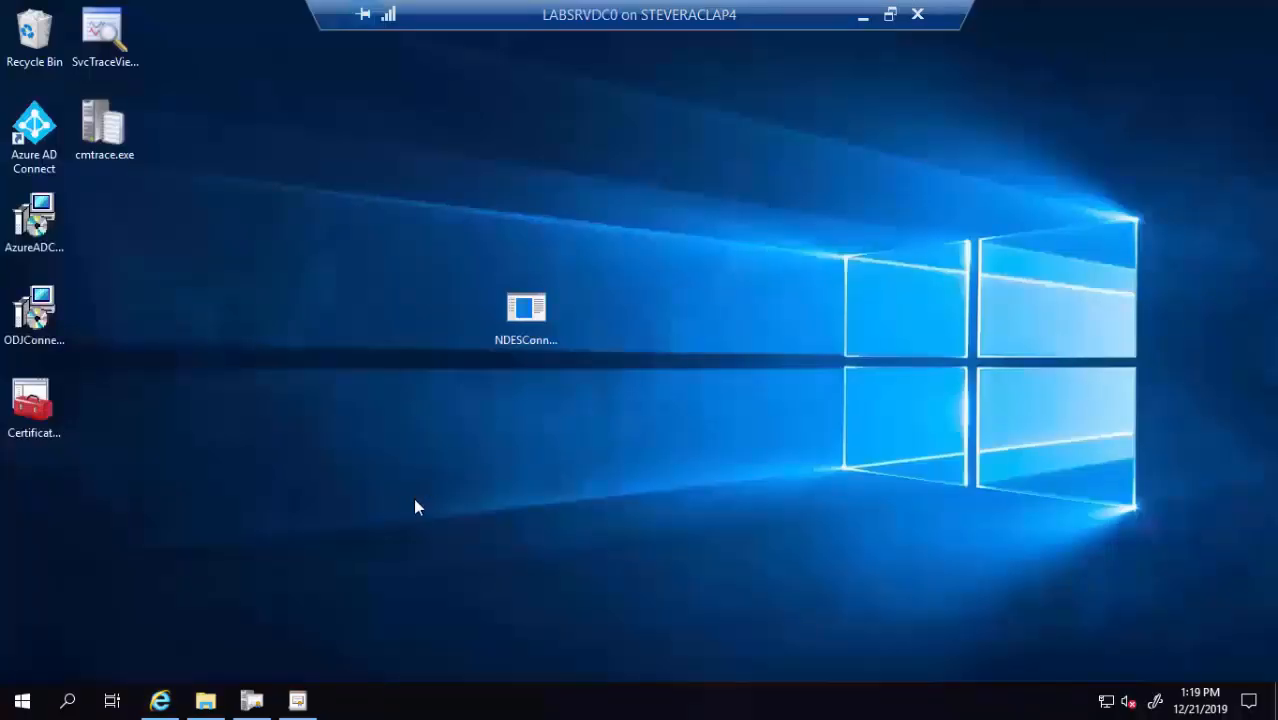
left_click(205, 700)
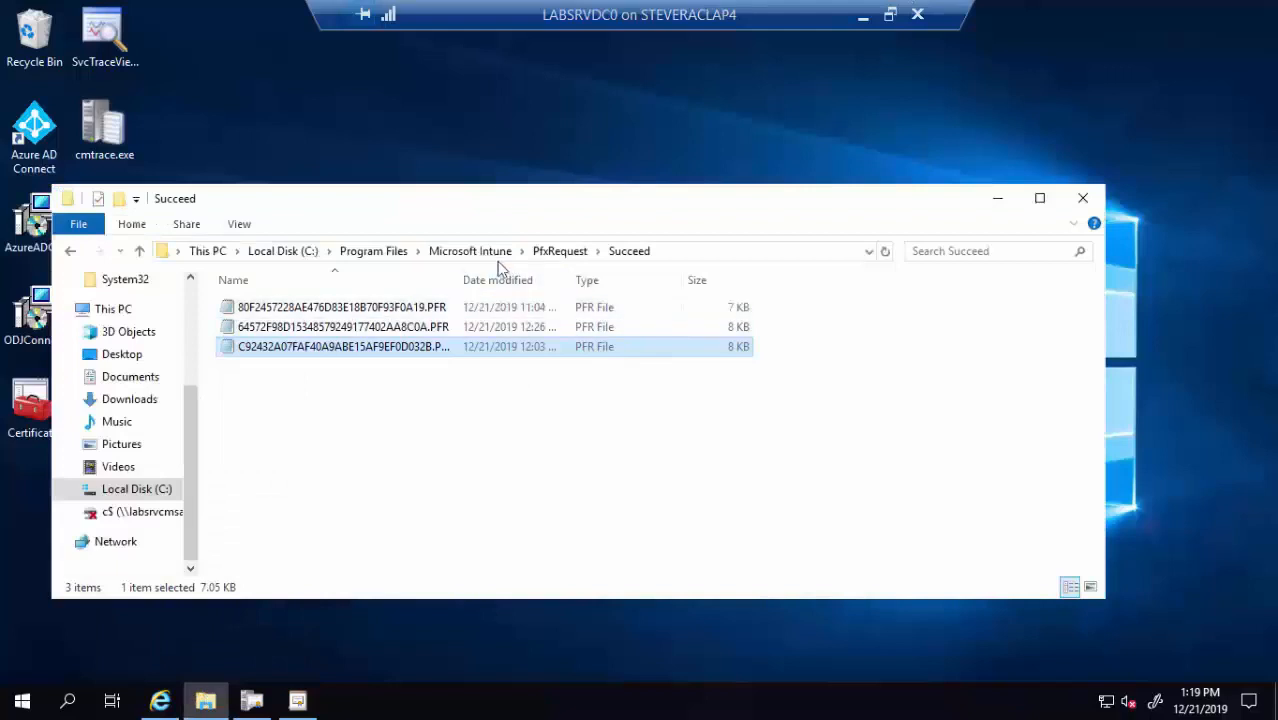
left_click(470, 251)
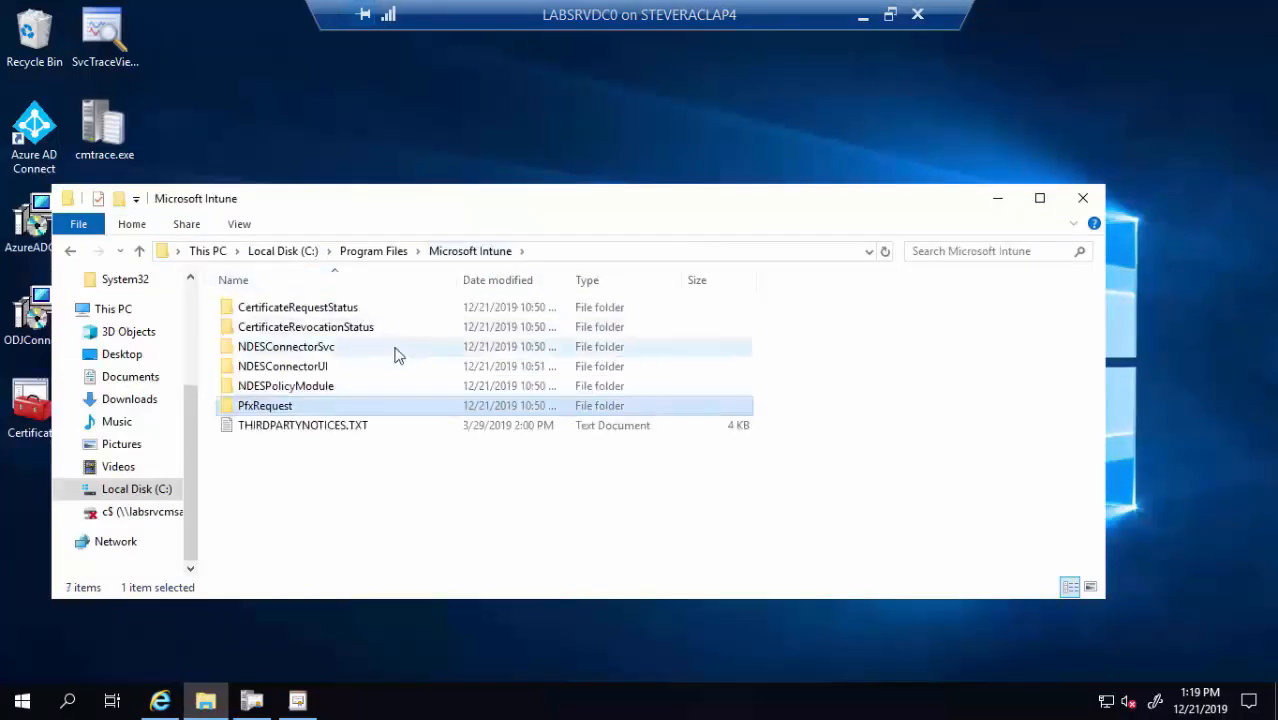
left_click(303, 356)
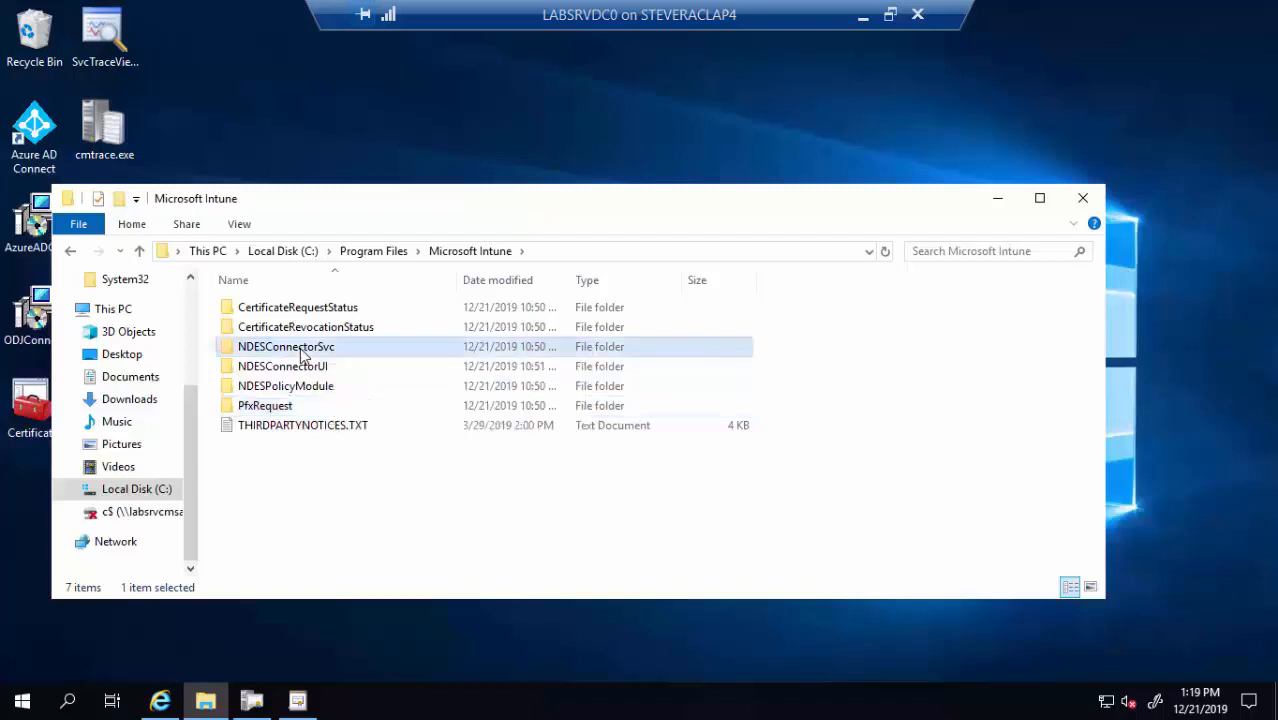
double_click(303, 356)
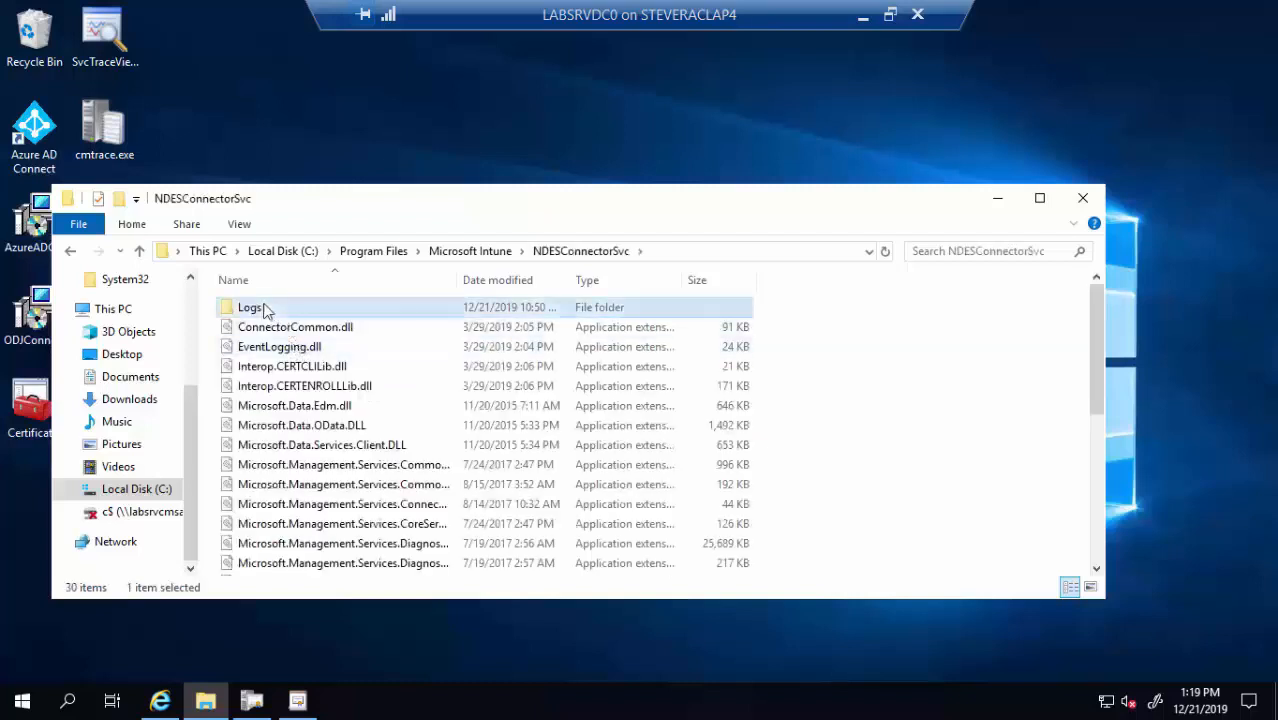
double_click(262, 307)
double_click(265, 308)
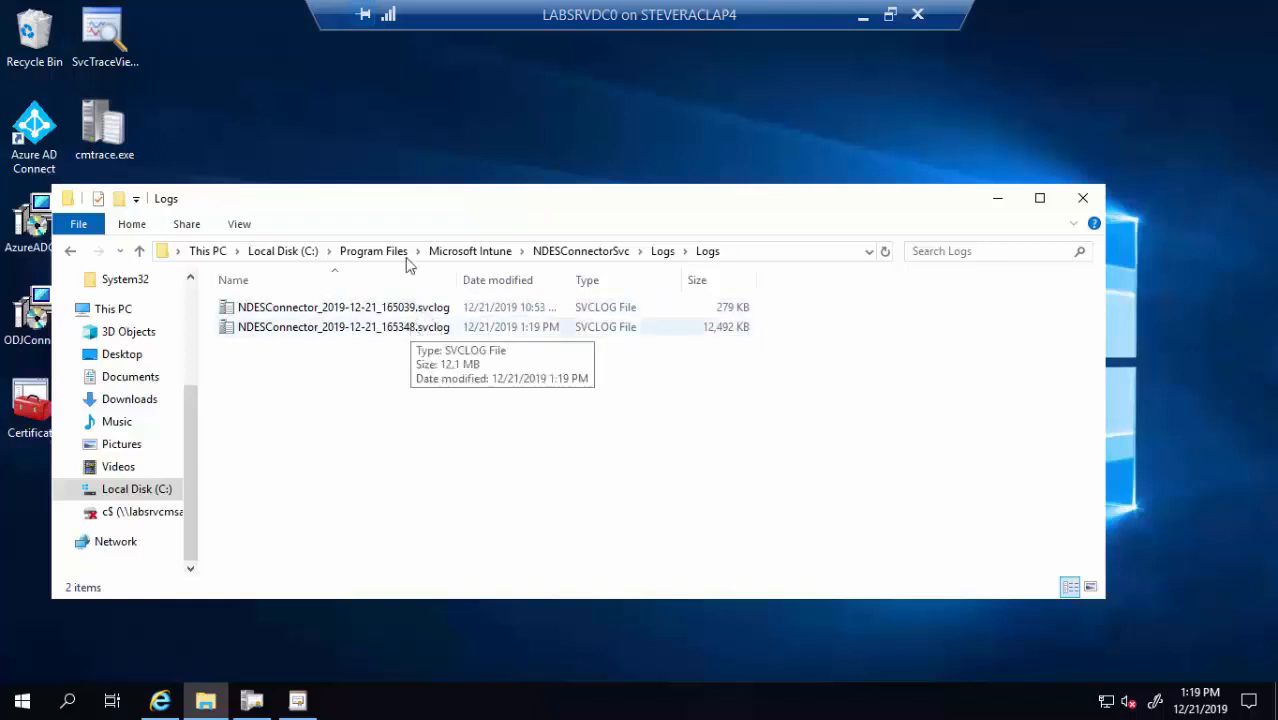
left_click_drag(509, 207, 723, 184)
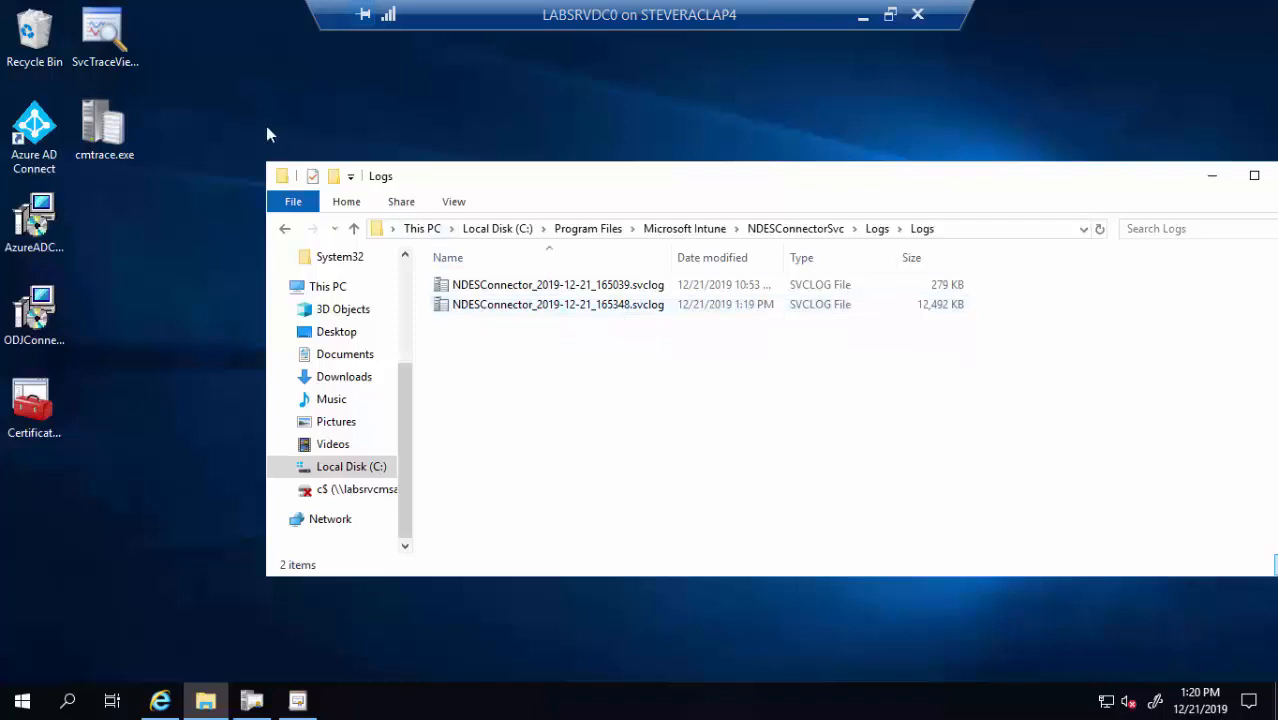
Open Service Trace Viewer and load an NDES connector svclog file into it
left_click(101, 55)
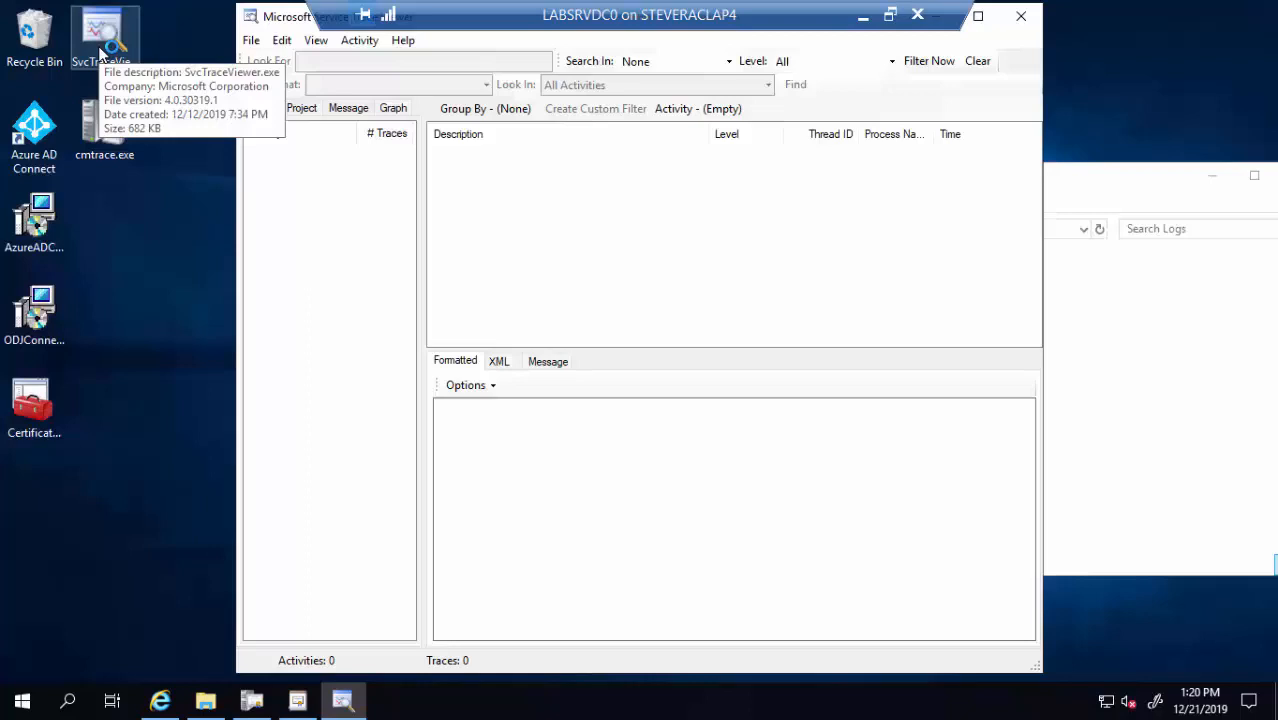
left_click(1091, 189)
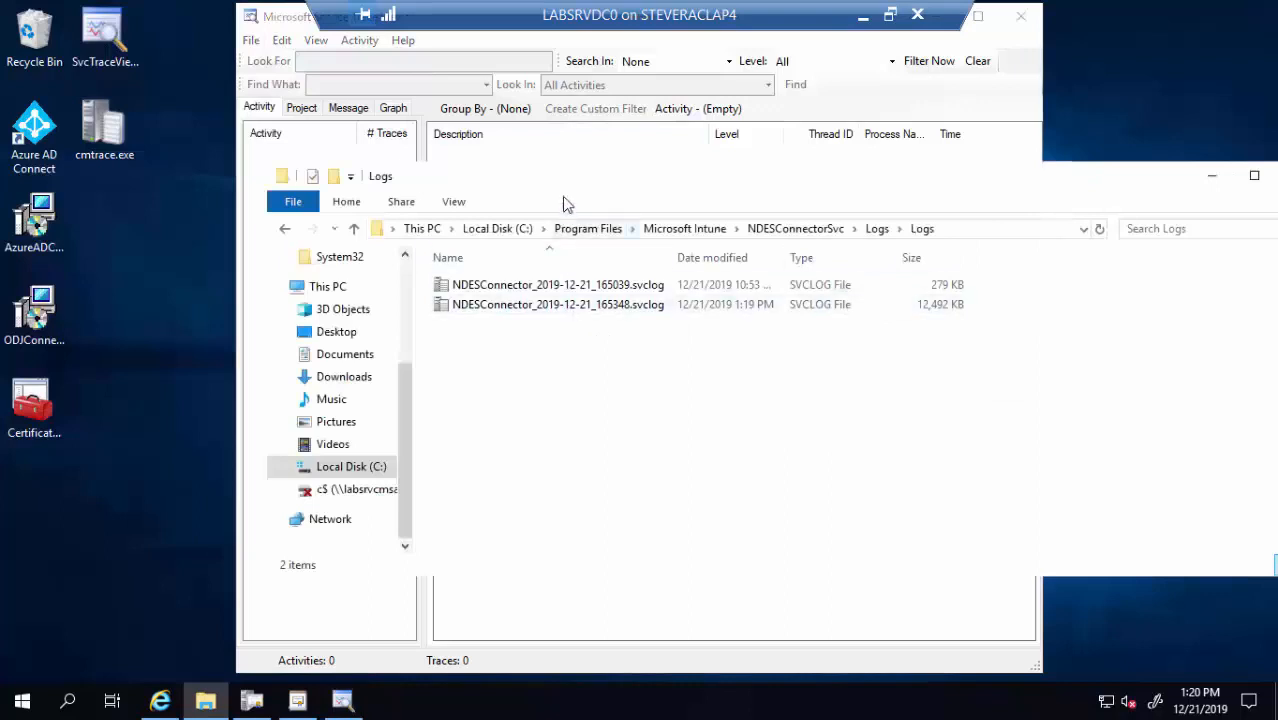
left_click_drag(563, 193, 590, 284)
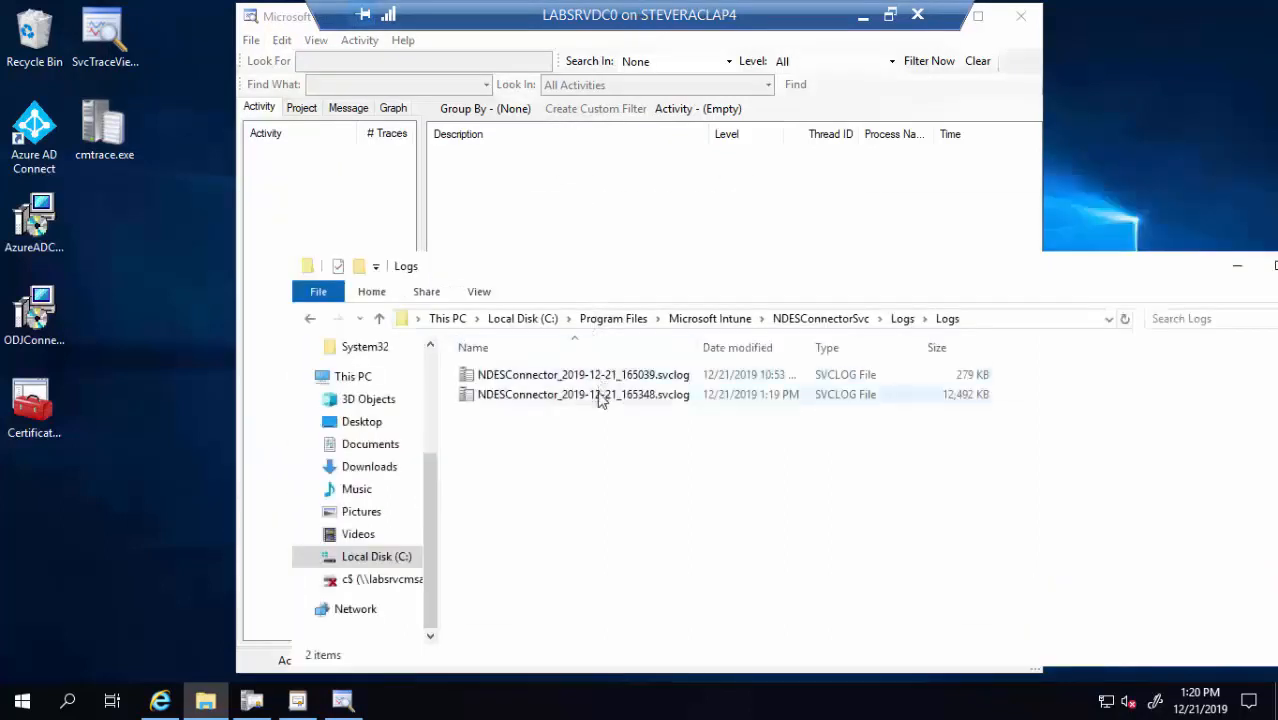
mouse_move(600, 398)
left_mouse_down()
mouse_move(405, 210)
mouse_move(361, 190)
left_mouse_up()
left_click(566, 378)
mouse_move(566, 380)
left_mouse_down()
mouse_move(340, 246)
mouse_move(322, 197)
mouse_move(320, 216)
left_mouse_up()
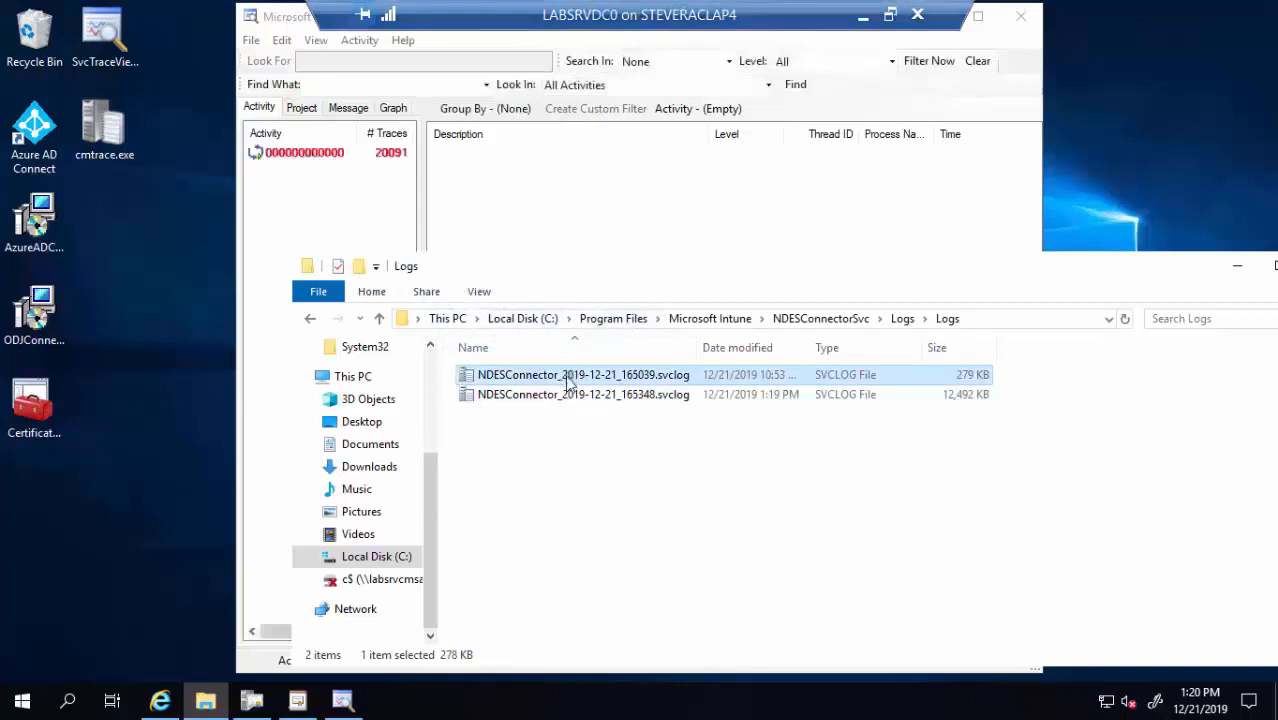
mouse_move(562, 372)
left_mouse_down()
mouse_move(328, 221)
mouse_move(355, 246)
left_mouse_up()
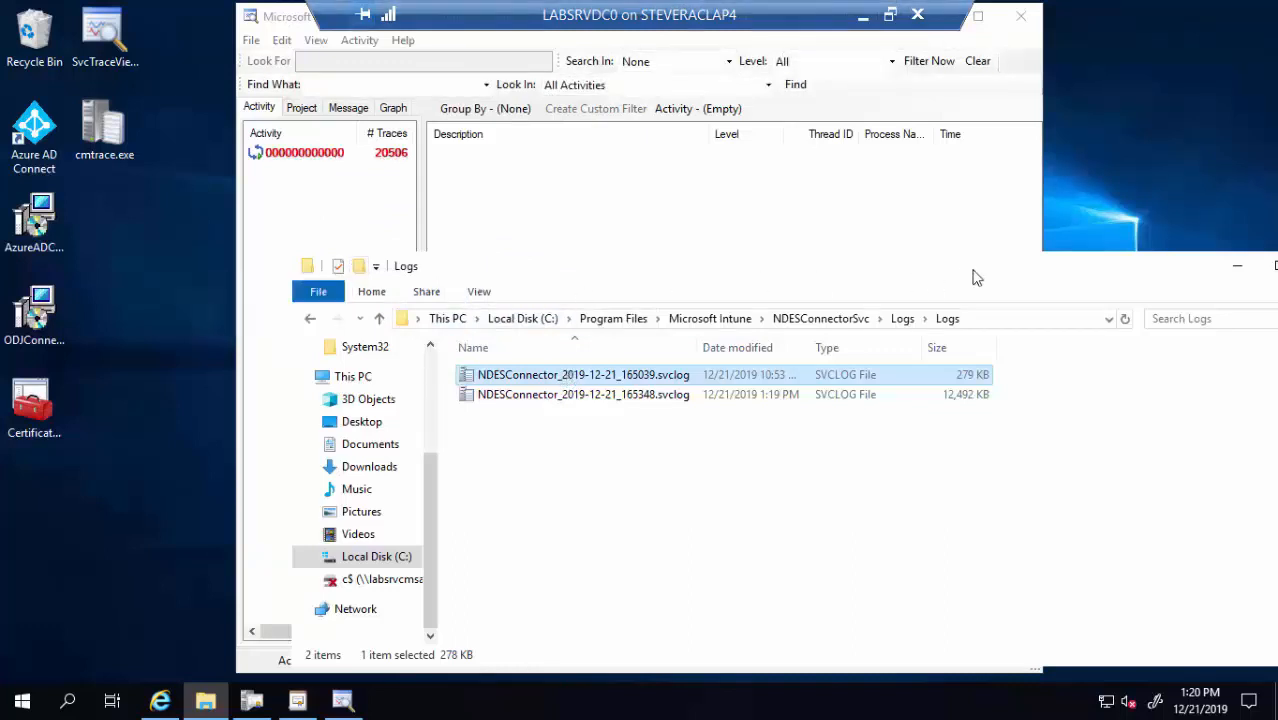
left_click(1236, 265)
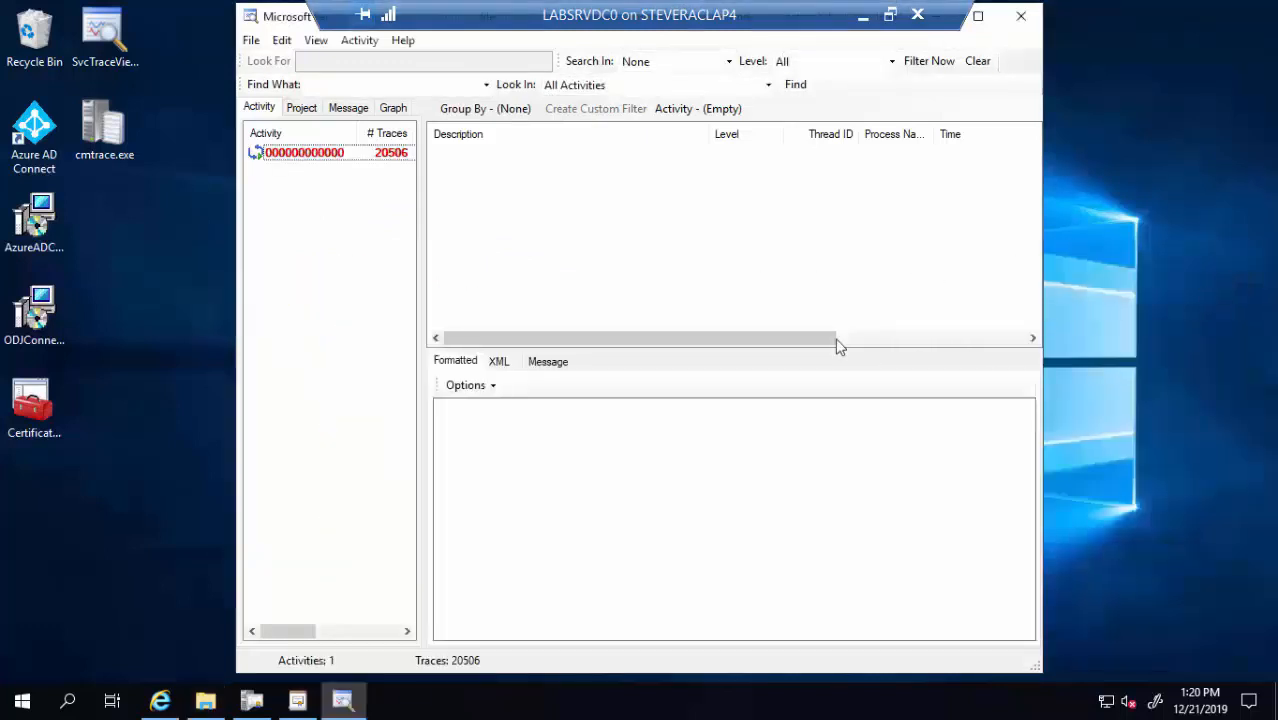
Browse the activity's 20506 traces, then close and relaunch the viewer empty
left_click(353, 153)
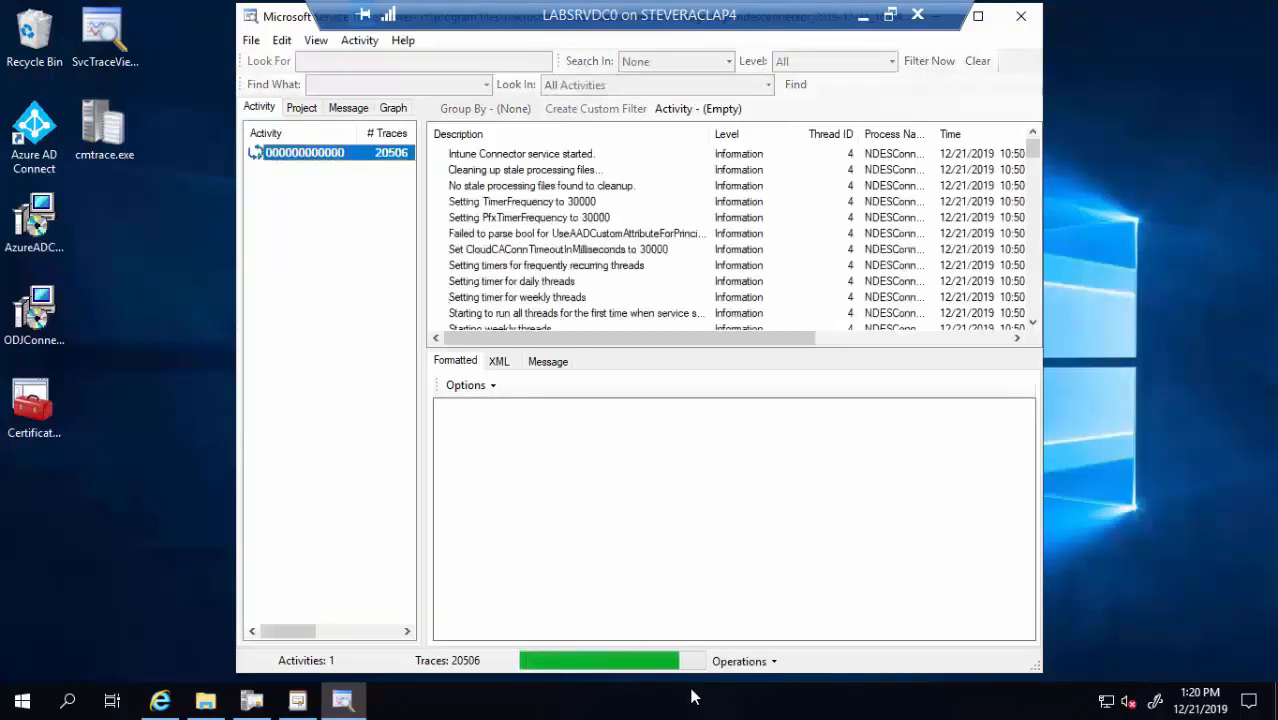
left_click(330, 155)
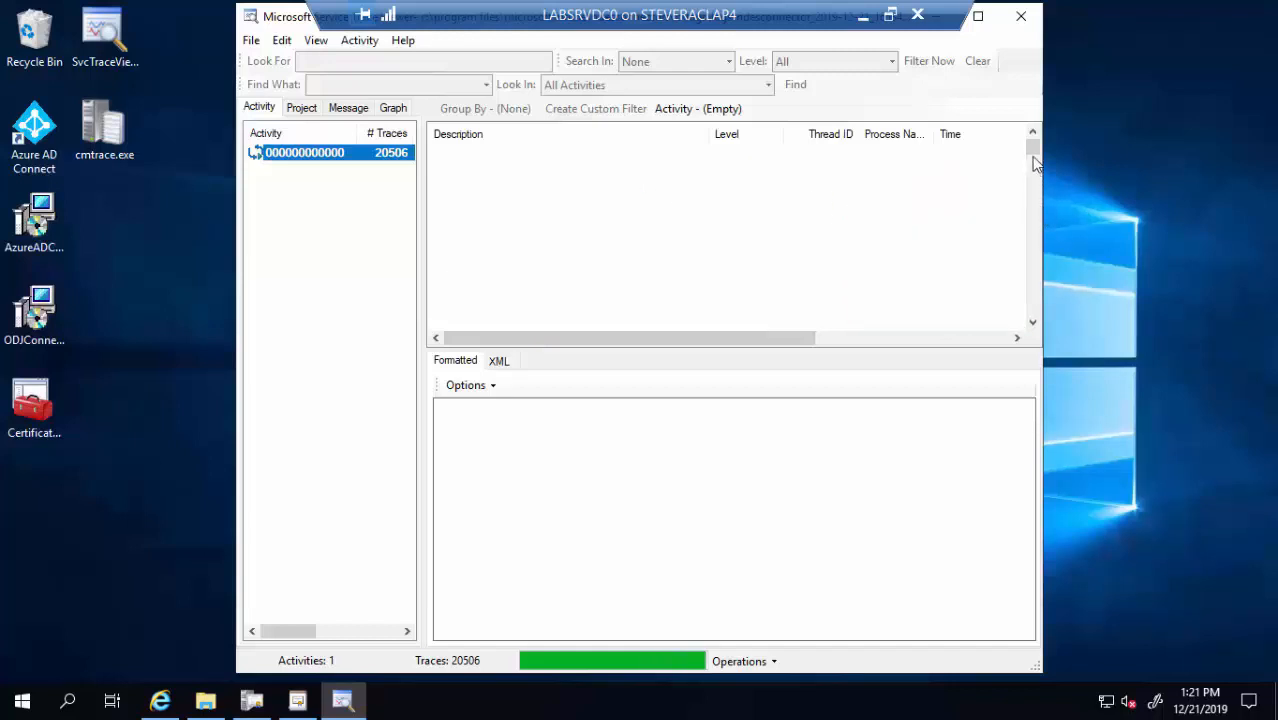
mouse_move(1036, 152)
left_mouse_down()
mouse_move(1034, 252)
mouse_move(1033, 142)
mouse_move(1040, 335)
left_mouse_up()
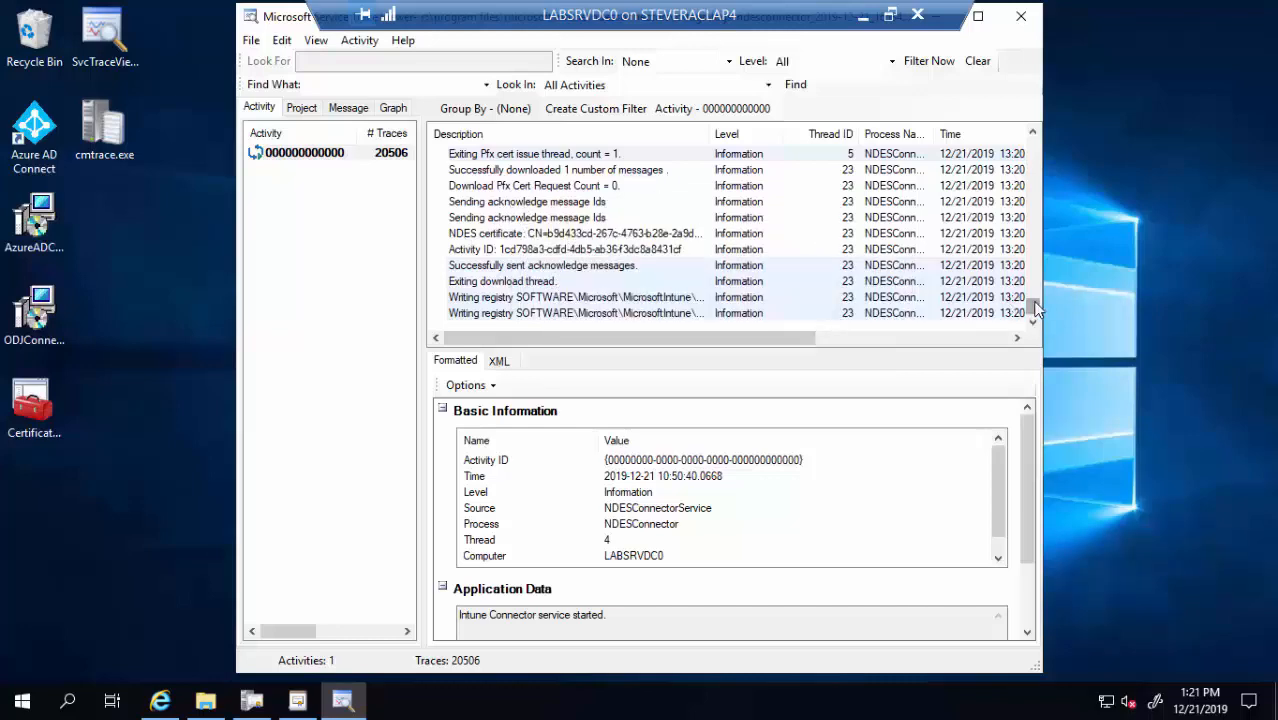
left_click_drag(1036, 310, 1027, 208)
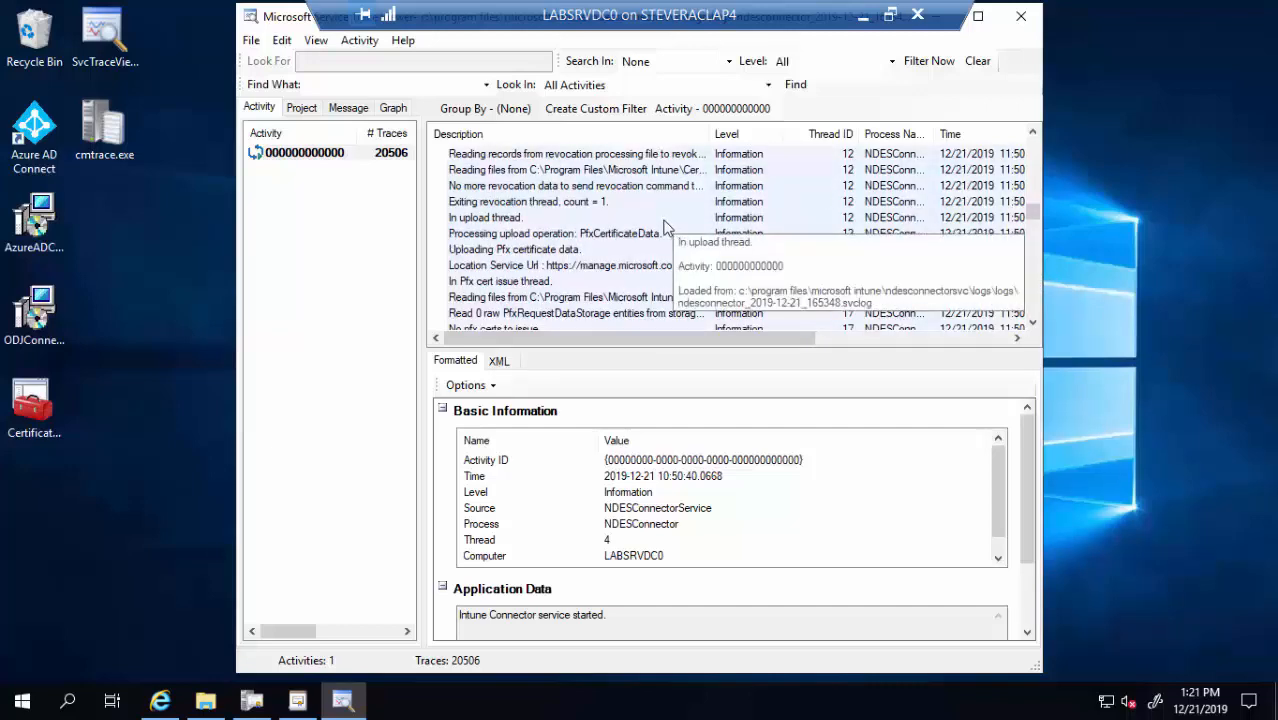
right_click(325, 158)
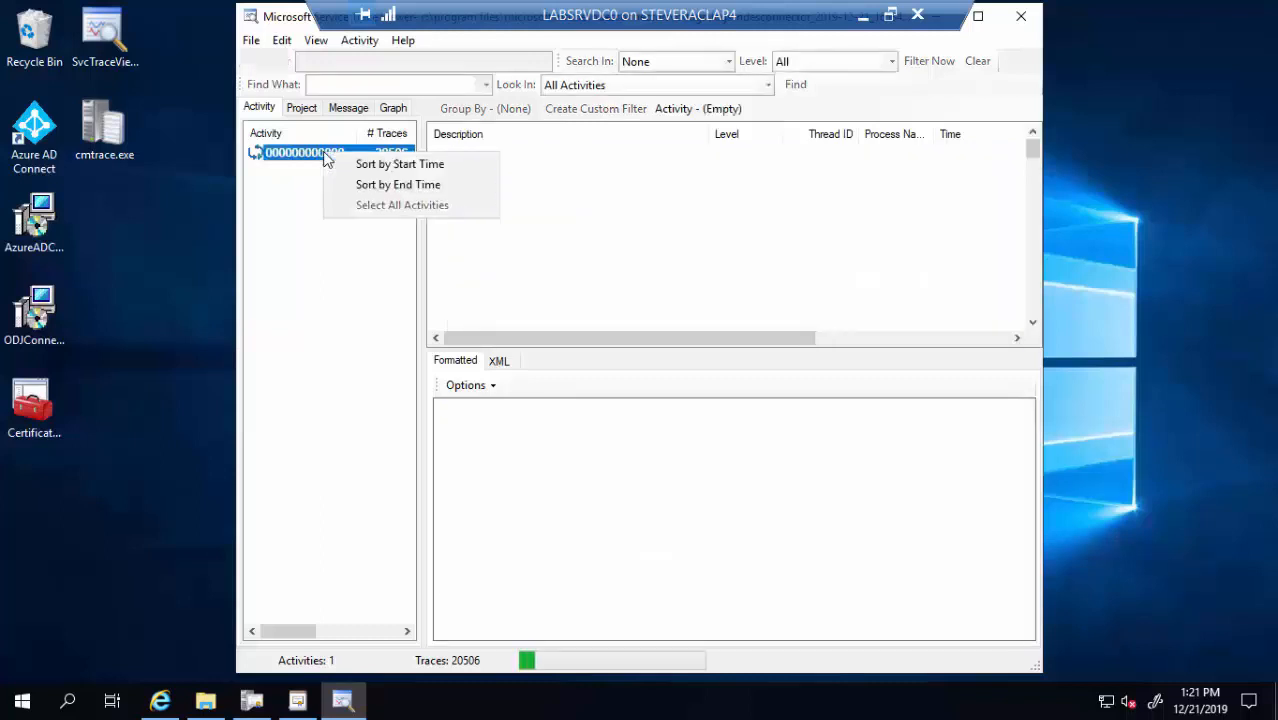
left_click(303, 157)
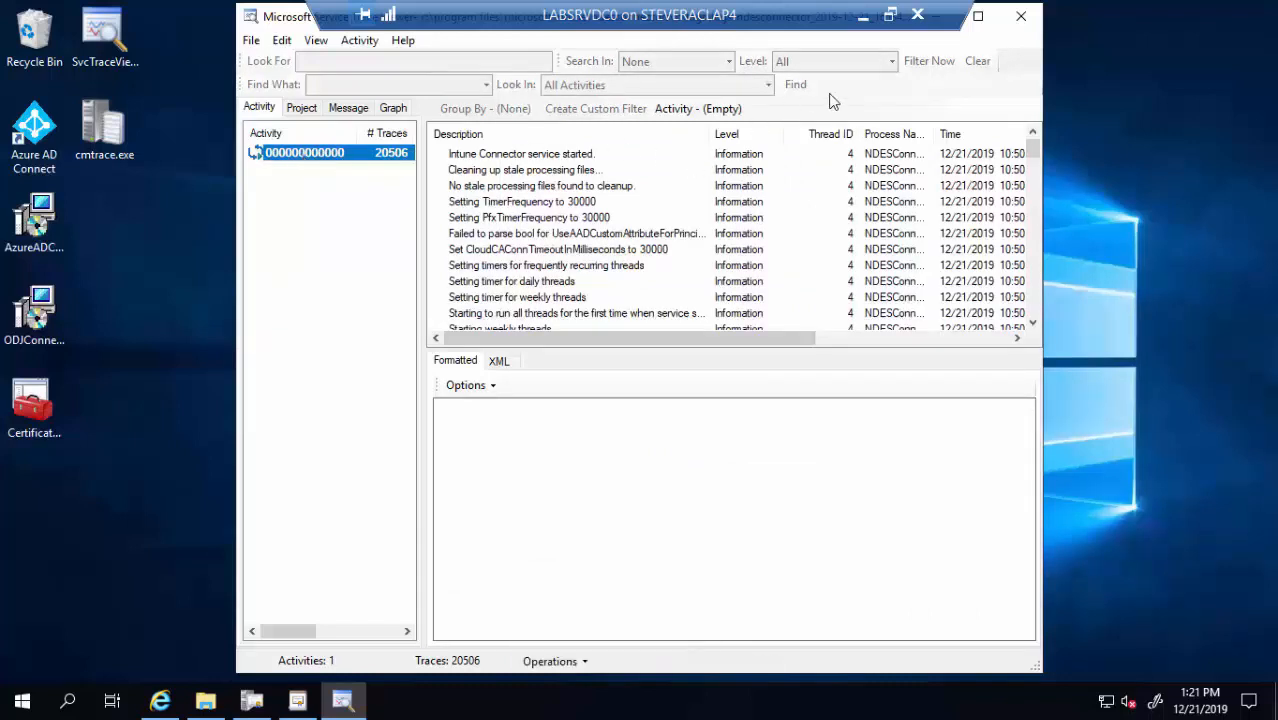
left_click(1022, 18)
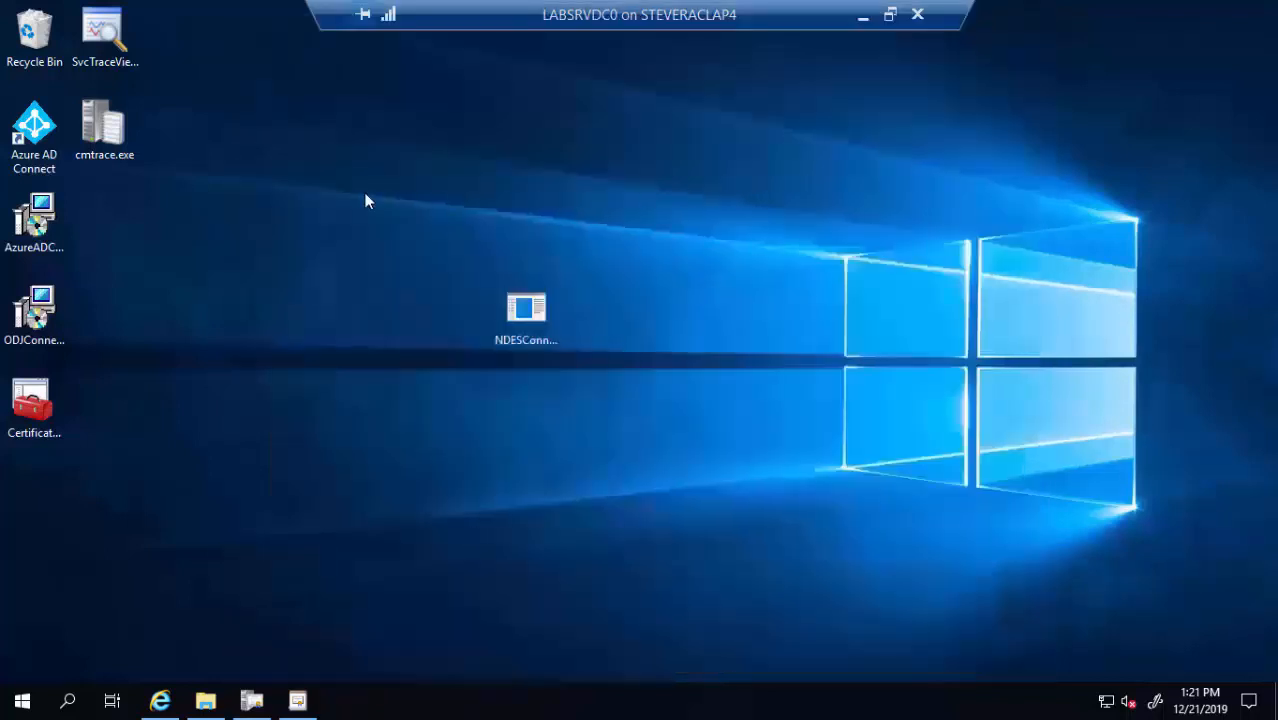
left_click(114, 40)
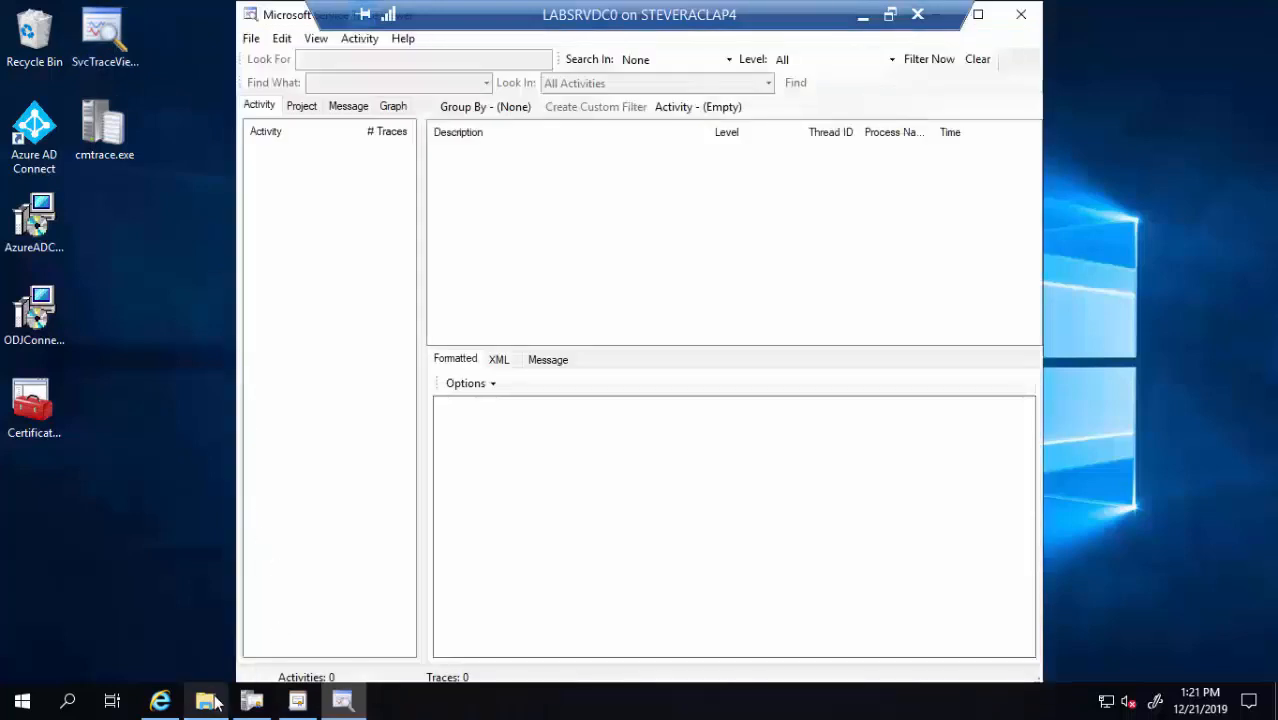
Load the 279 KB svclog and inspect its 'NDES Connector certificate could not be found' and registry-write traces
left_click(208, 702)
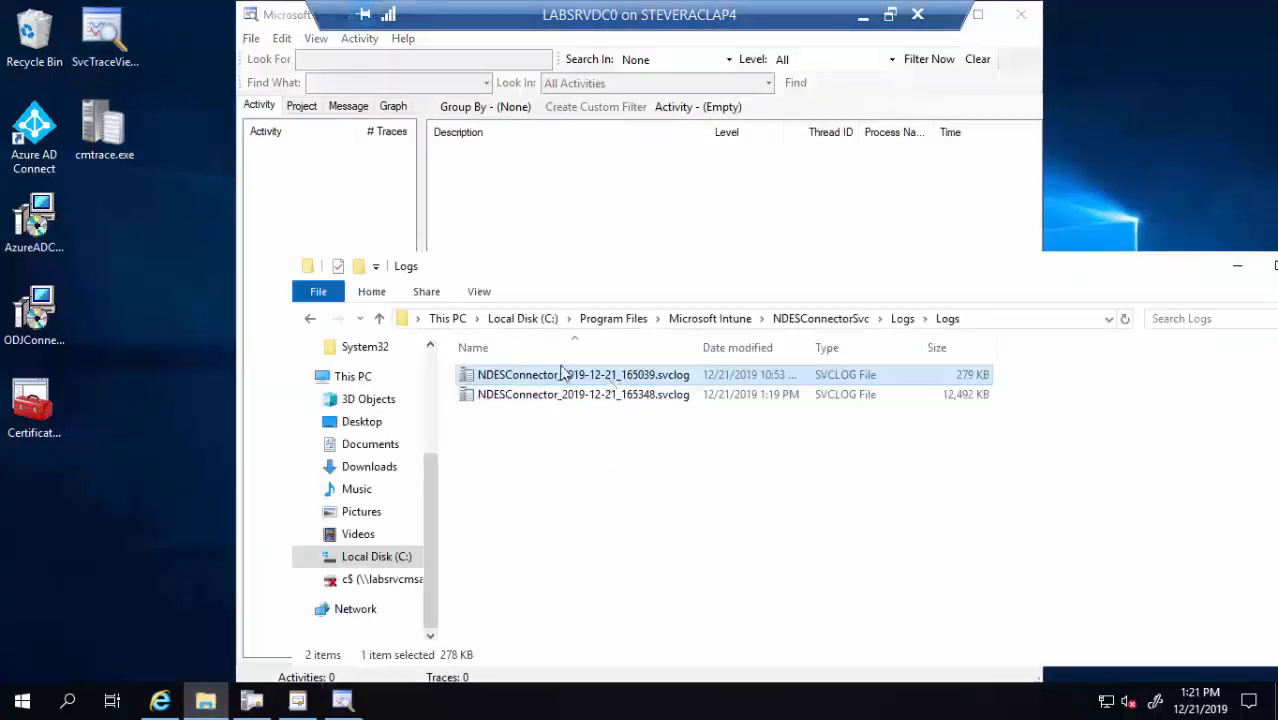
mouse_move(579, 372)
left_mouse_down()
mouse_move(338, 237)
mouse_move(318, 203)
left_mouse_up()
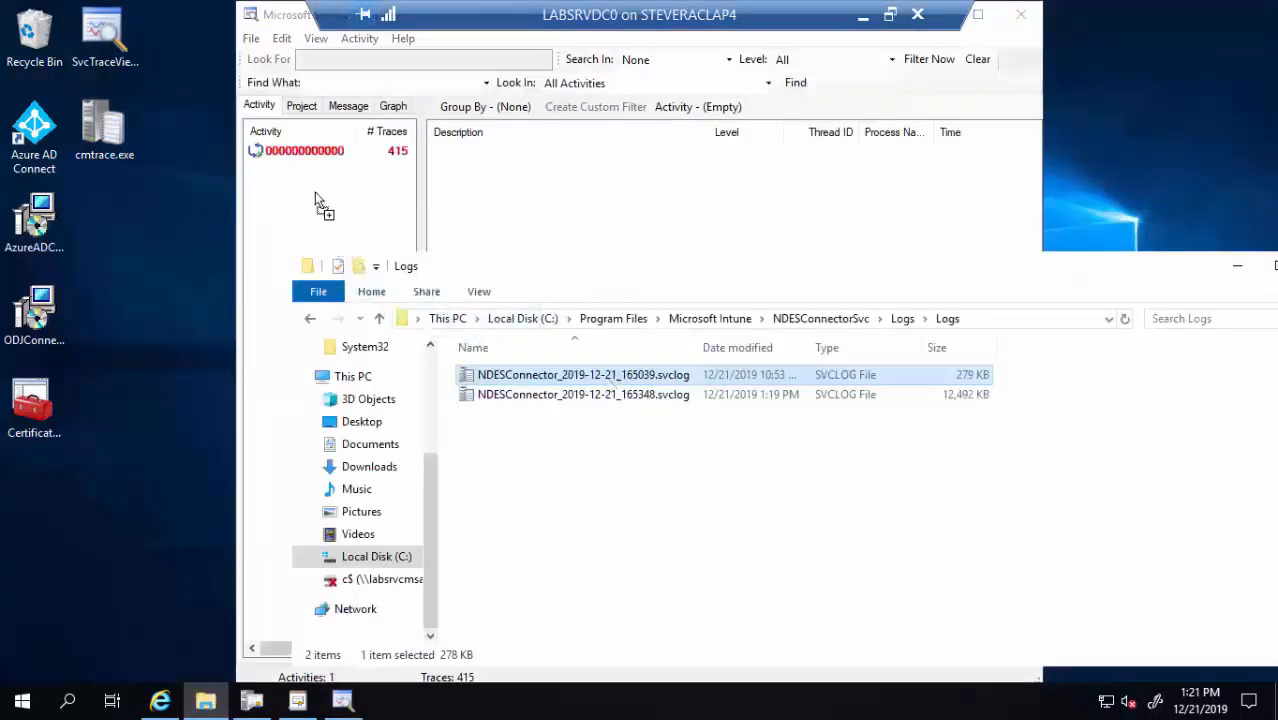
left_click(372, 153)
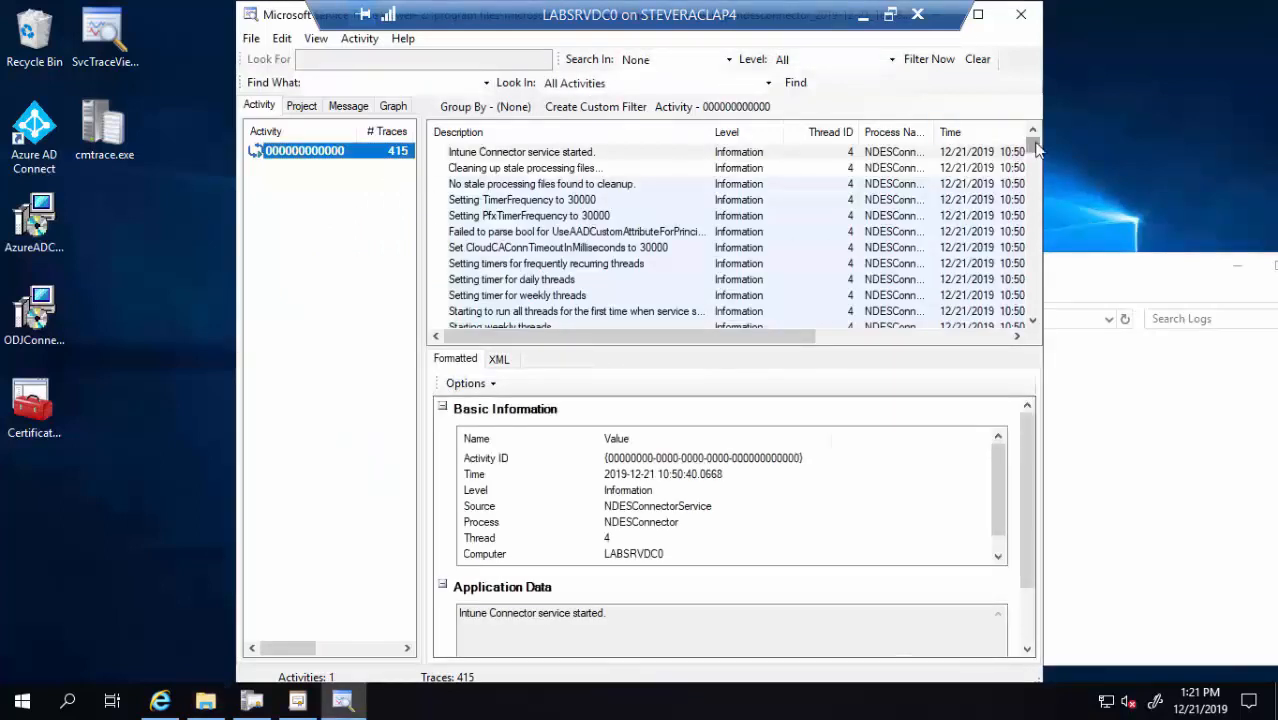
scroll(1034, 148, "down", 5)
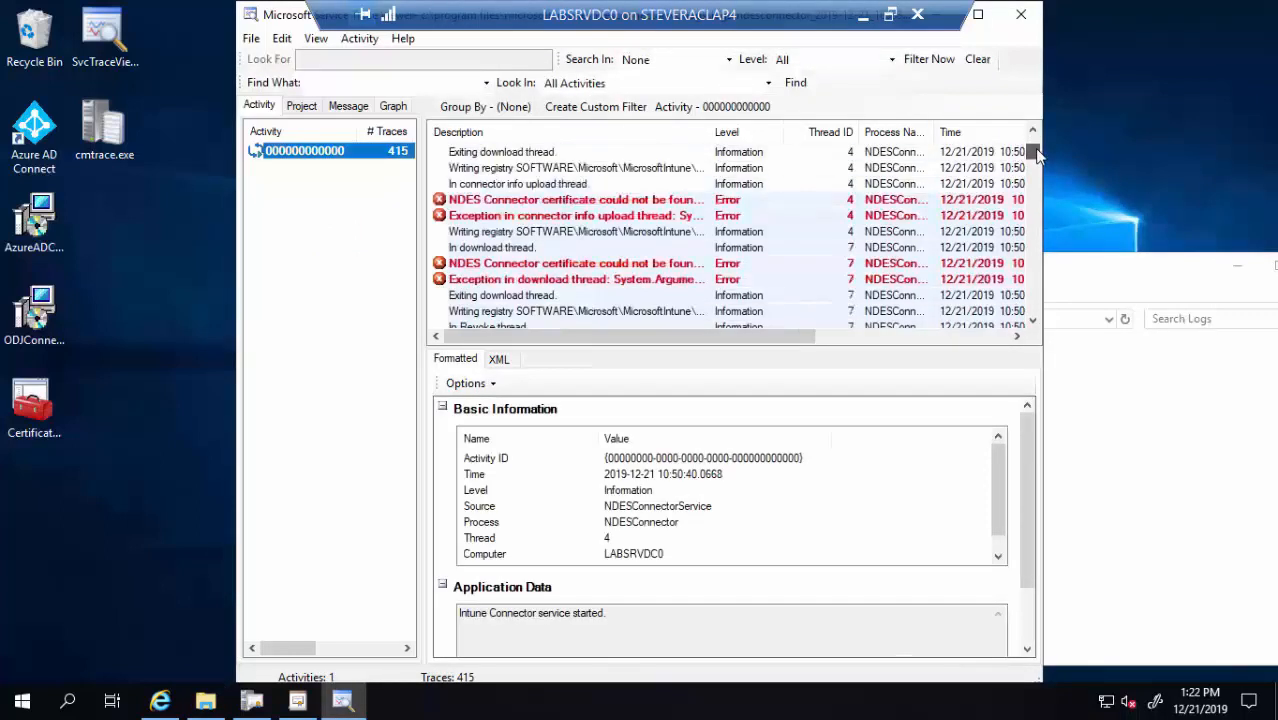
left_click(496, 202)
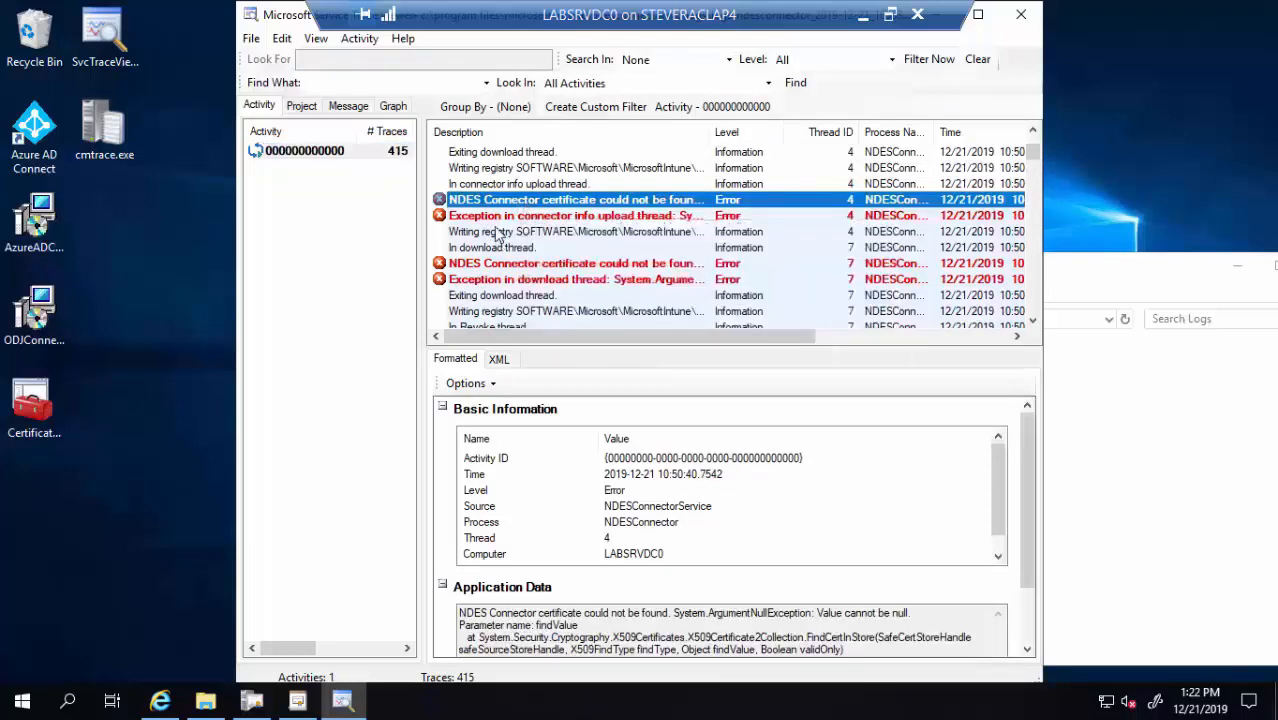
left_click(495, 232)
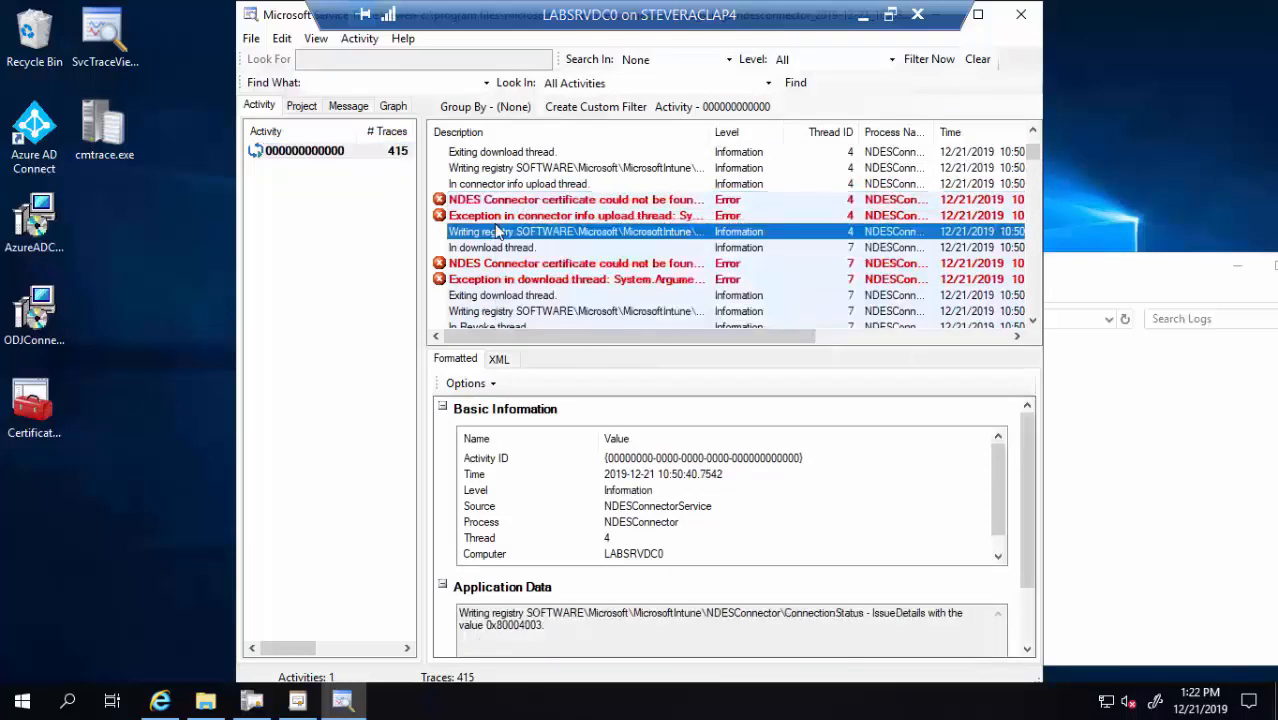
left_click(1018, 20)
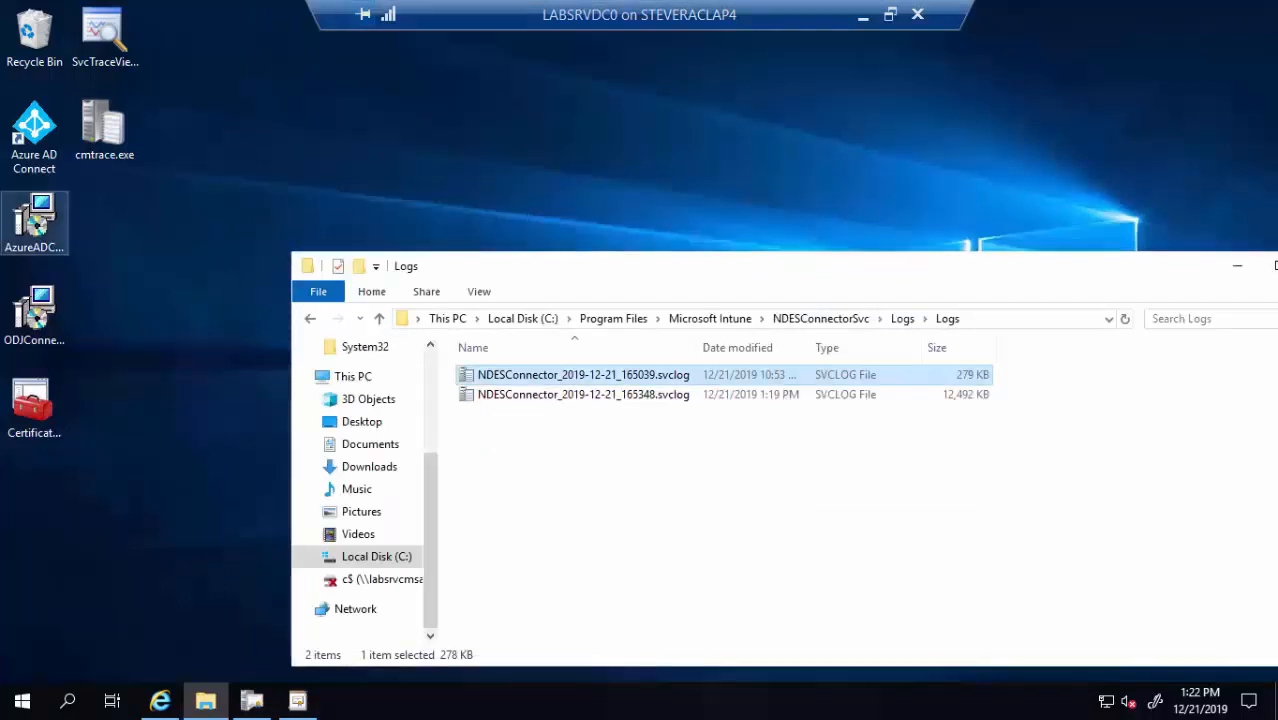
Open the first failed PFR file from Microsoft Intune > PfxRequest > Failed in Notepad
left_click(736, 319)
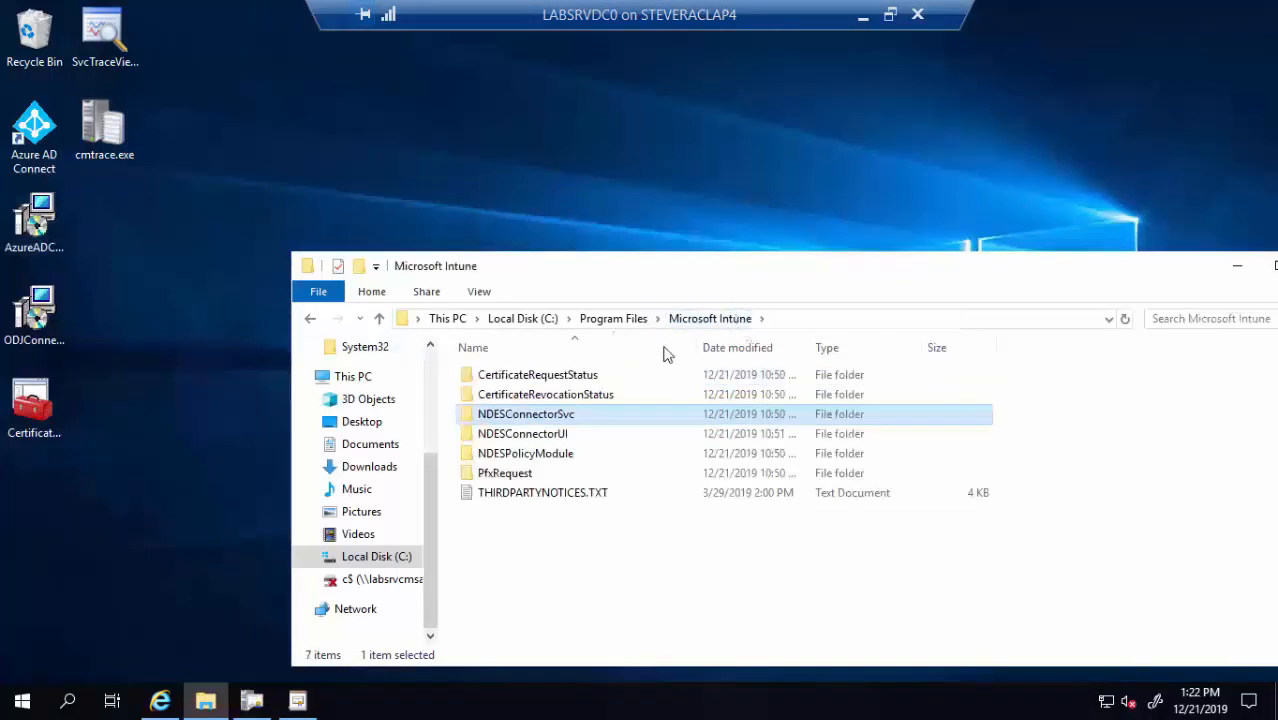
double_click(508, 479)
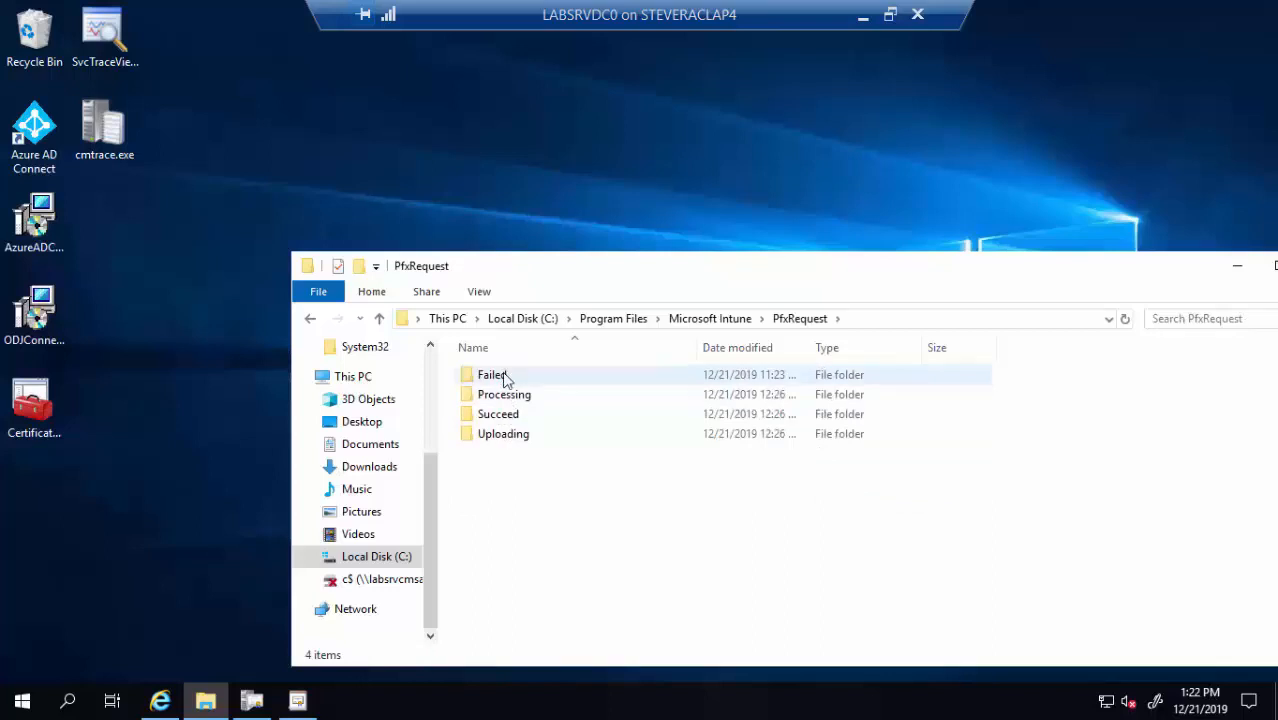
double_click(505, 377)
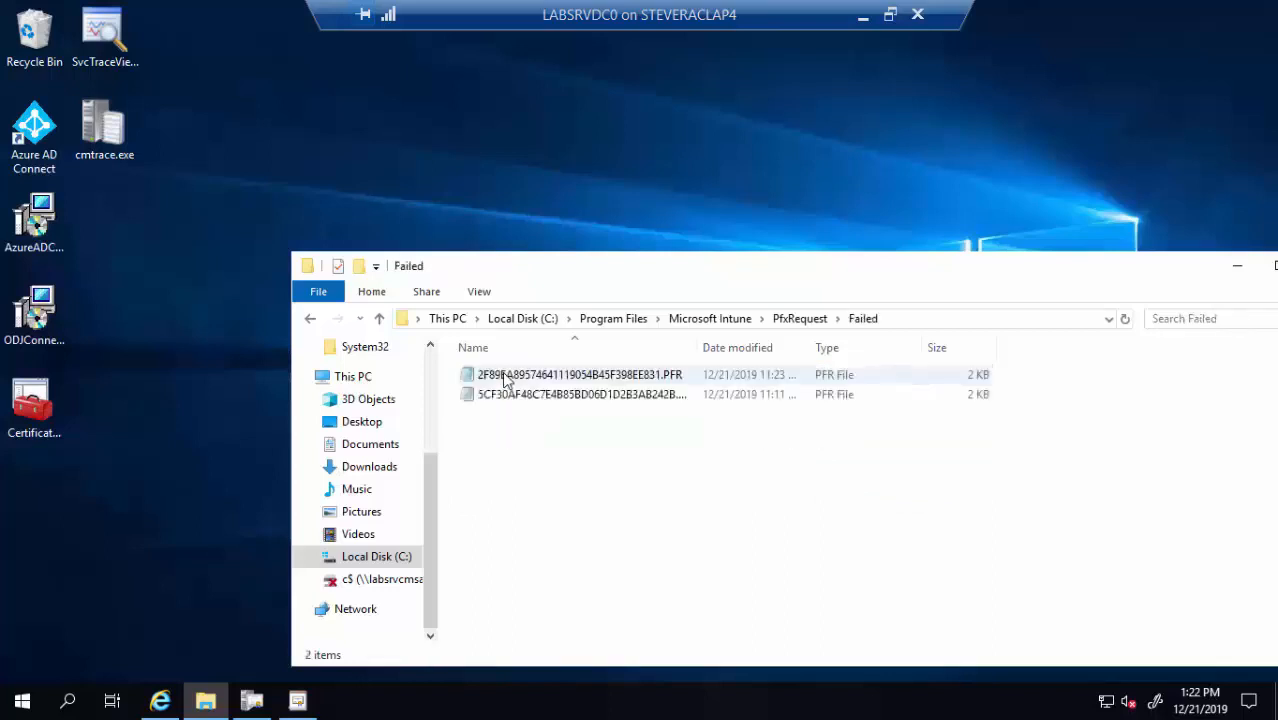
double_click(554, 381)
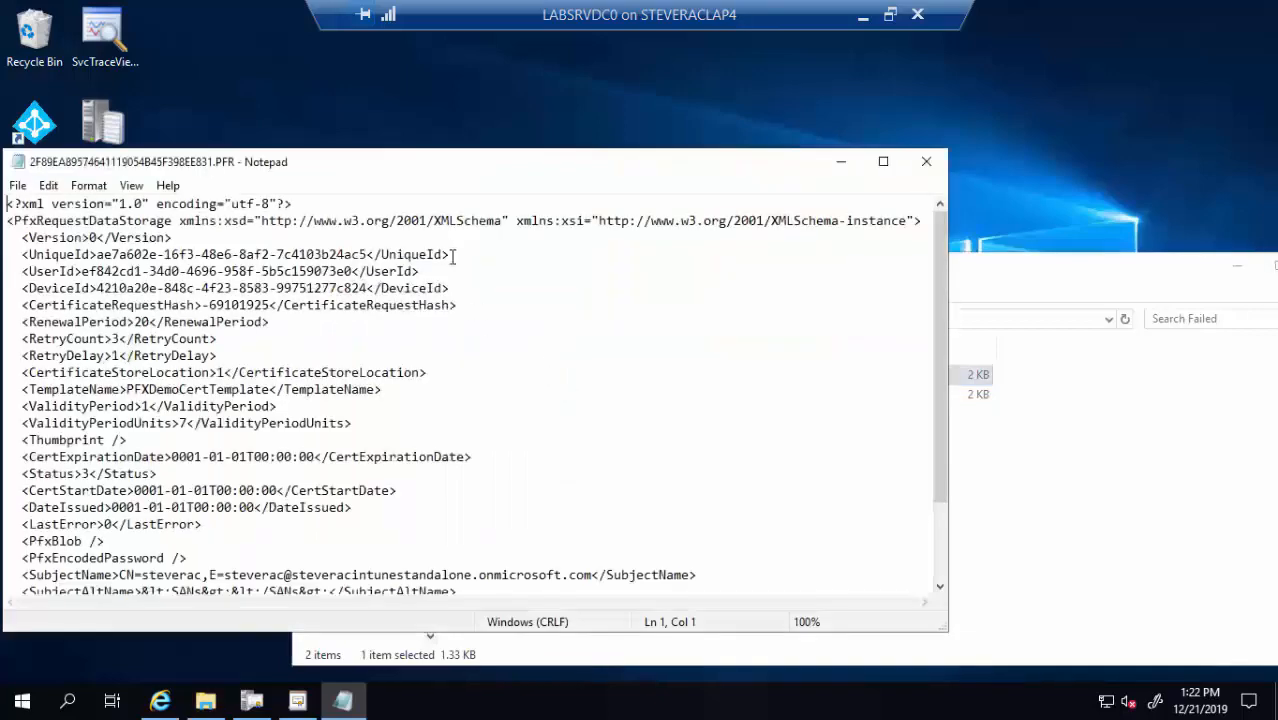
left_click_drag(632, 124, 656, 125)
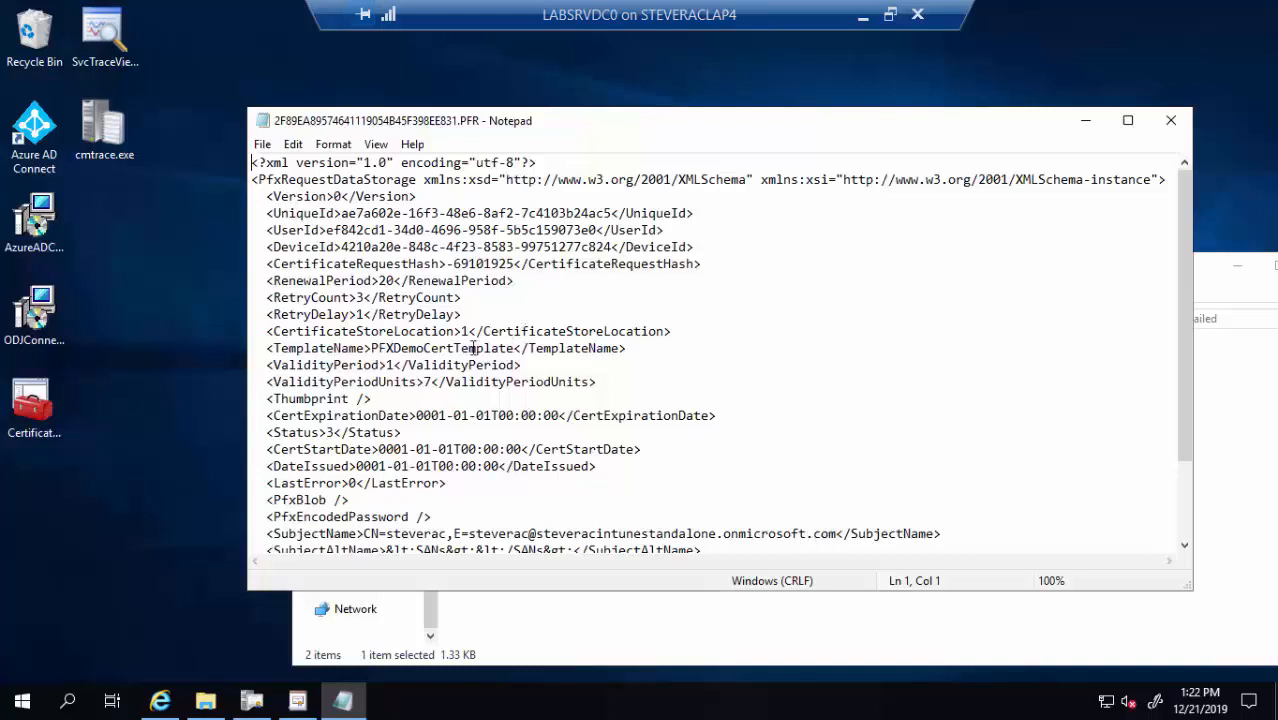
Highlight template PFXDemoCertTemplate, LastError 0, Status 3 and IssueAttempt 10, then close Notepad
left_click_drag(543, 349, 350, 352)
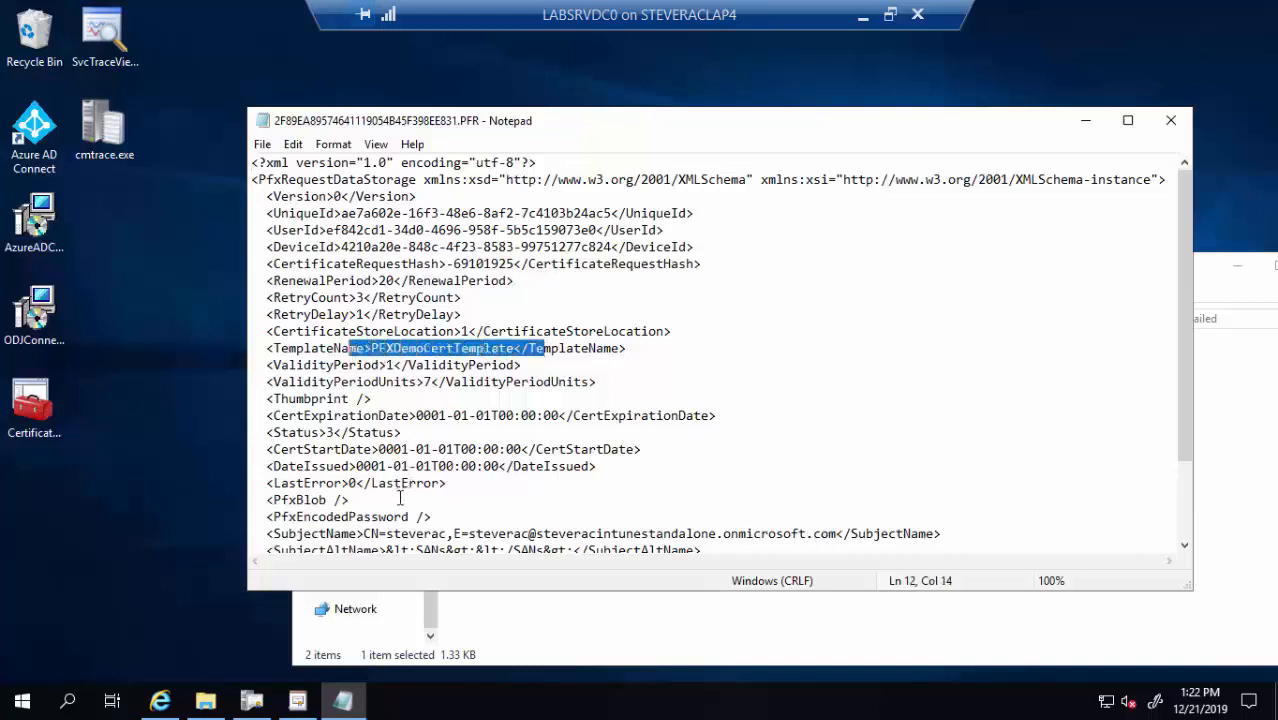
left_click_drag(408, 484, 314, 485)
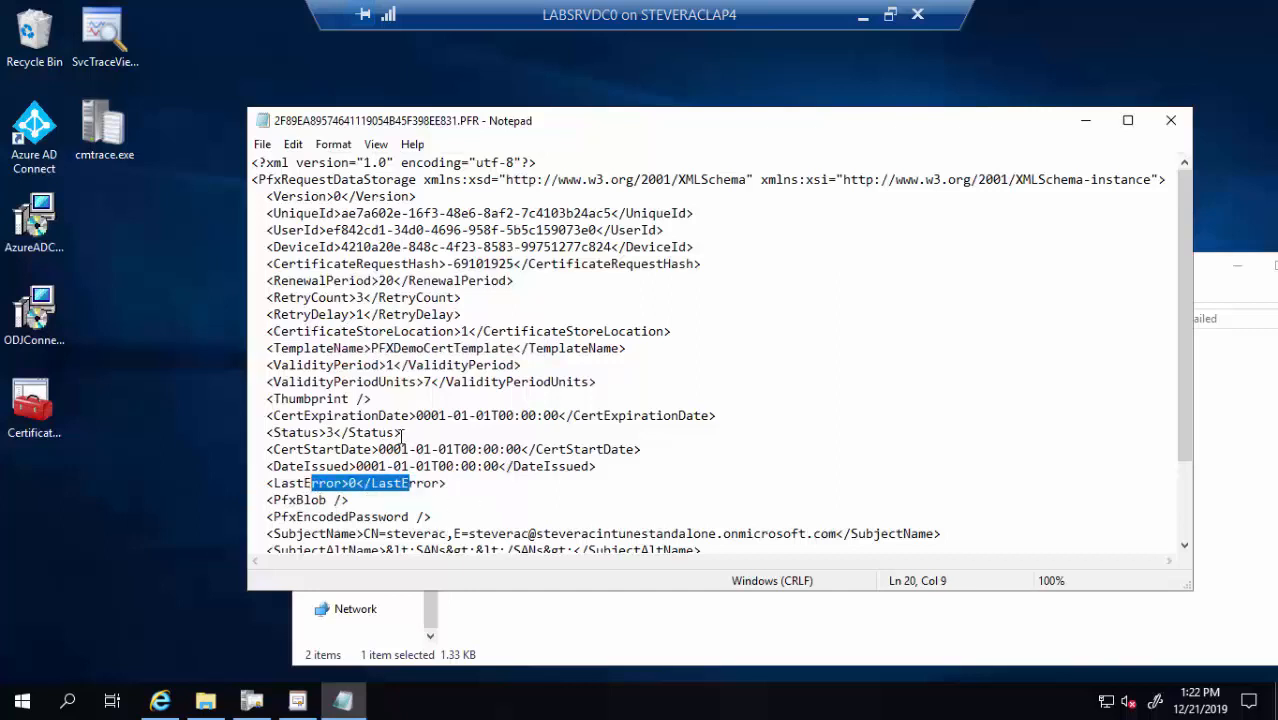
left_click_drag(401, 433, 260, 434)
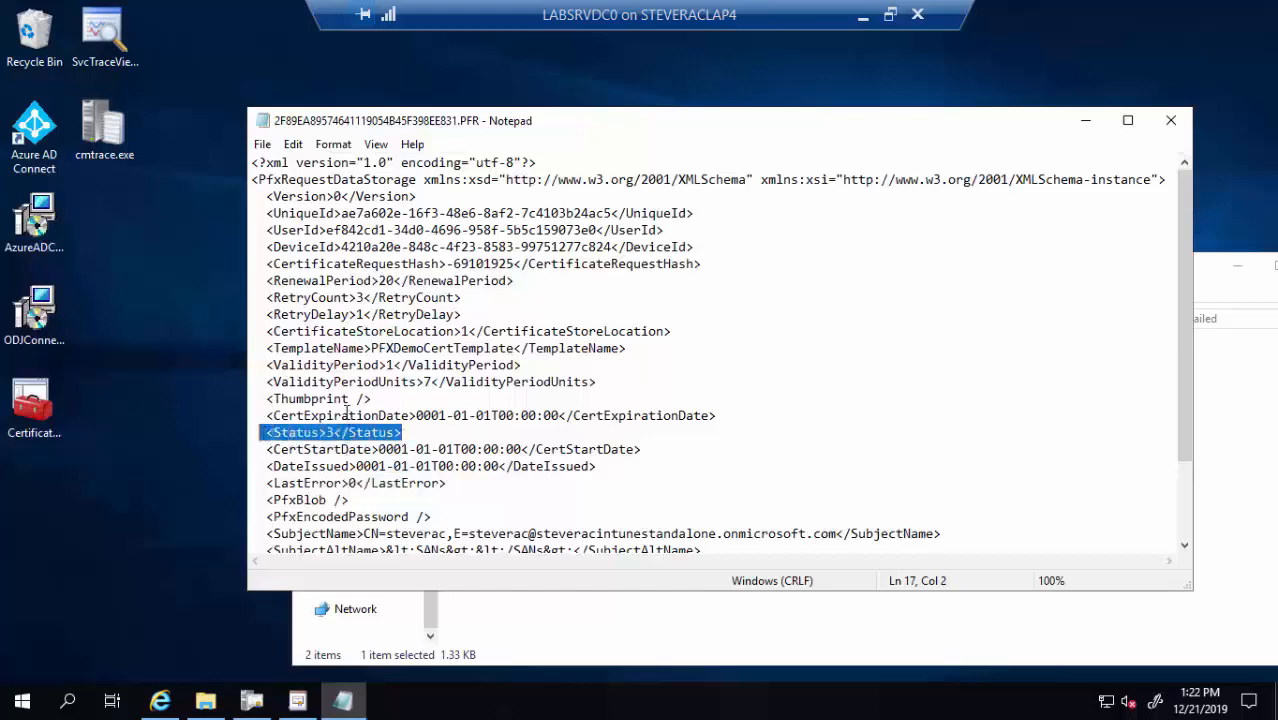
left_click_drag(346, 413, 725, 405)
scroll(747, 370, "down", 2)
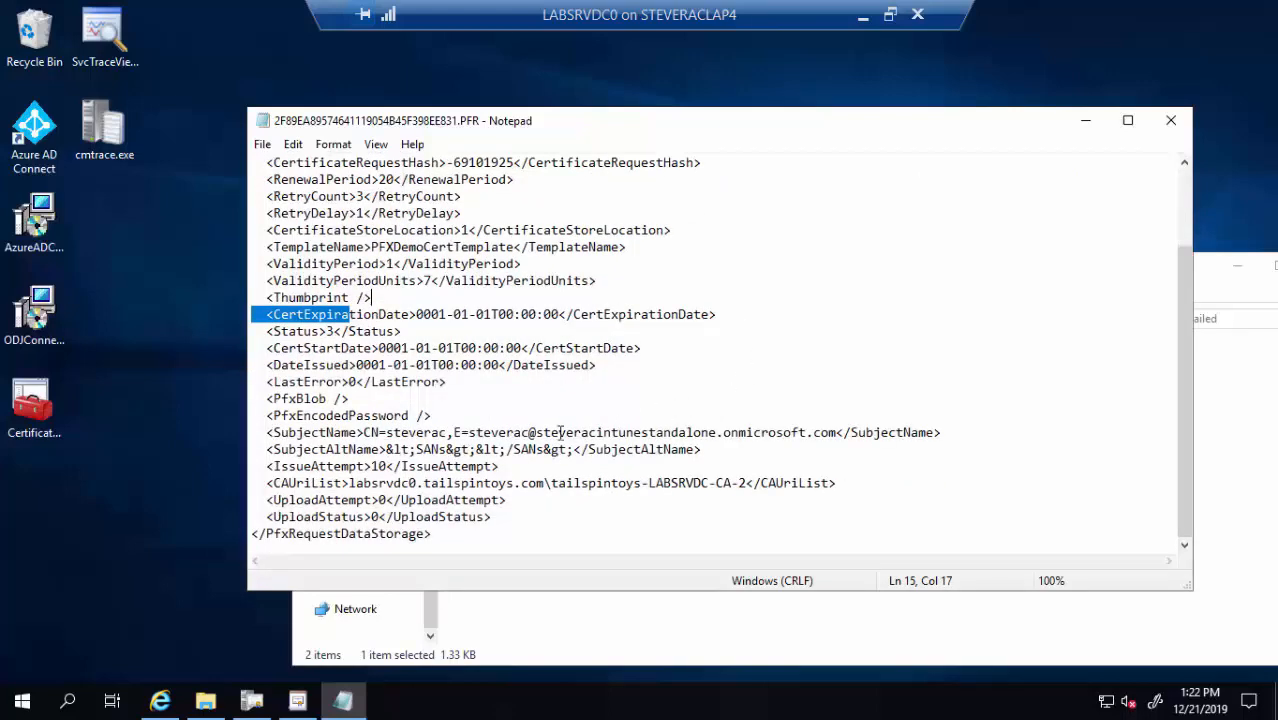
left_click_drag(510, 467, 268, 463)
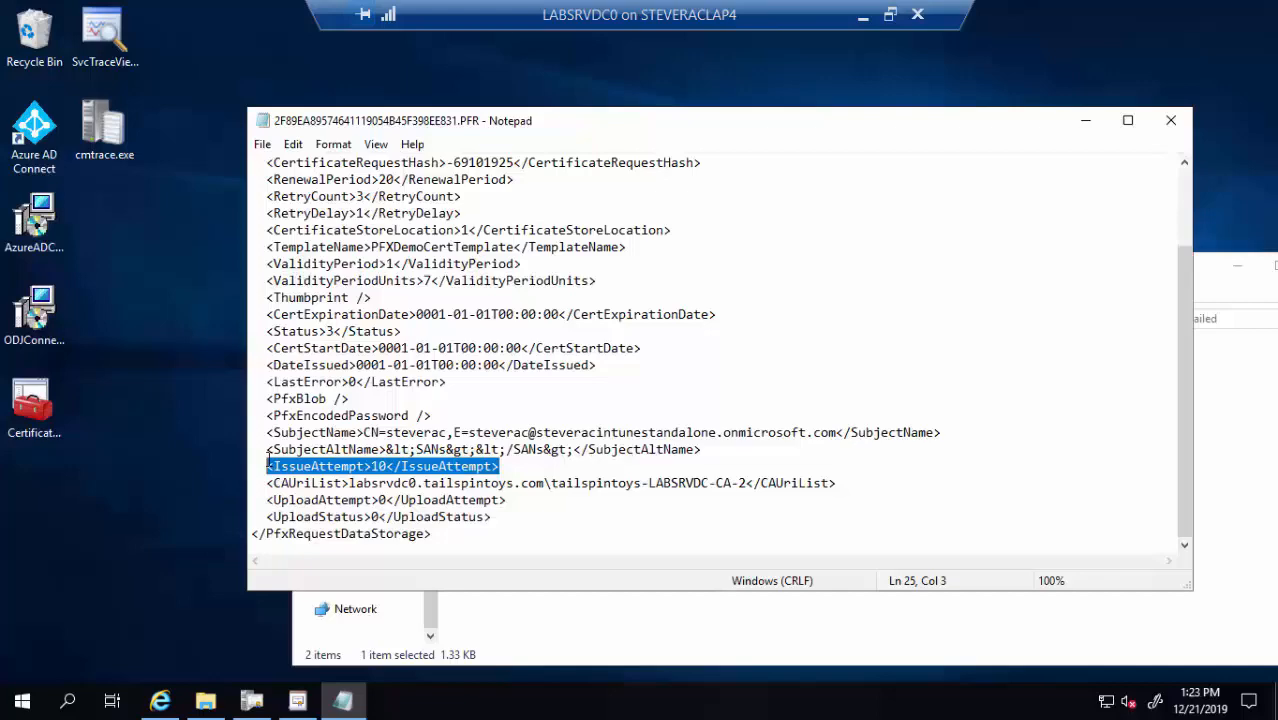
scroll(488, 412, "up", 2)
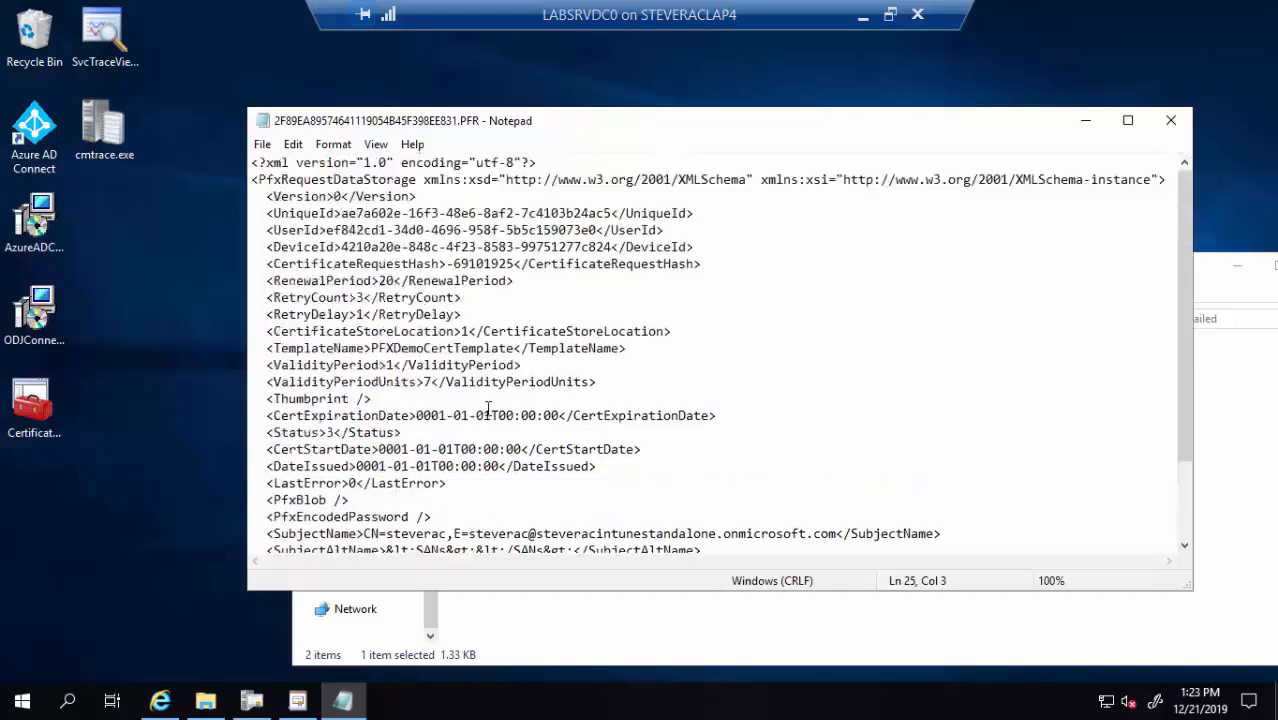
left_click(1171, 120)
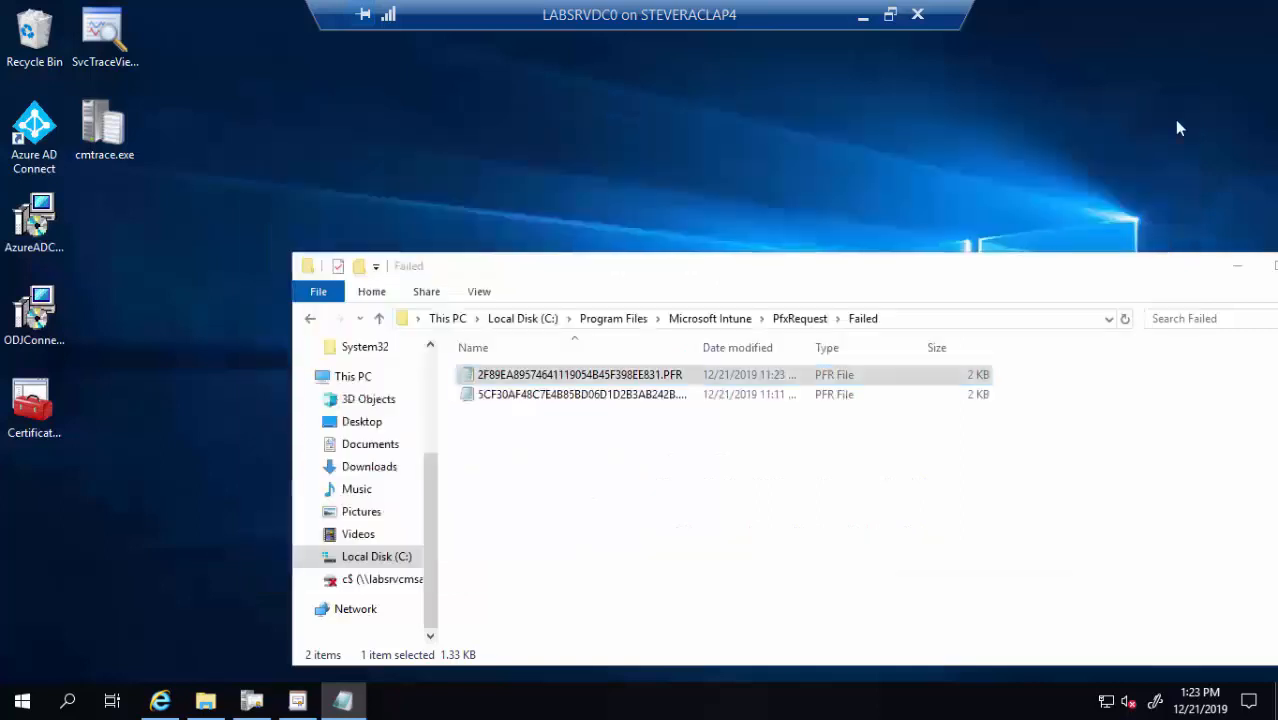
Check the Processing and Uploading folders, then open a succeeded PFR file from Succeed
left_click(795, 320)
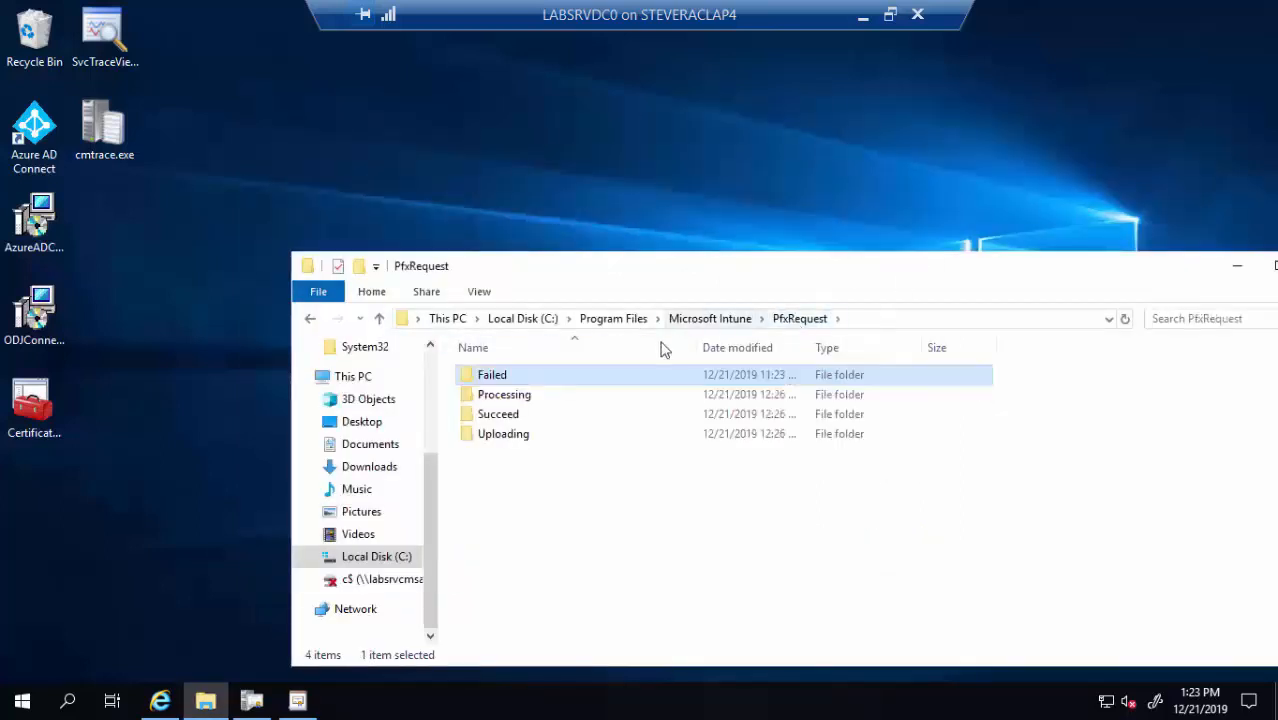
double_click(517, 400)
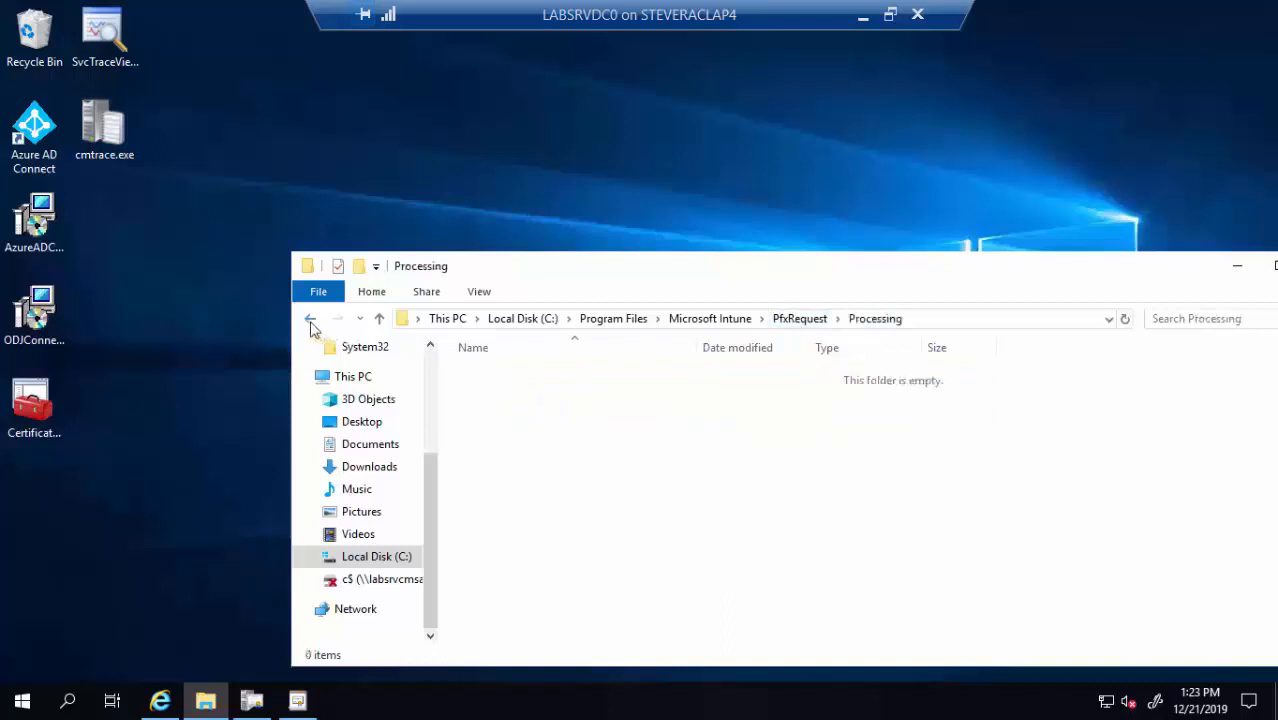
left_click(310, 320)
double_click(500, 438)
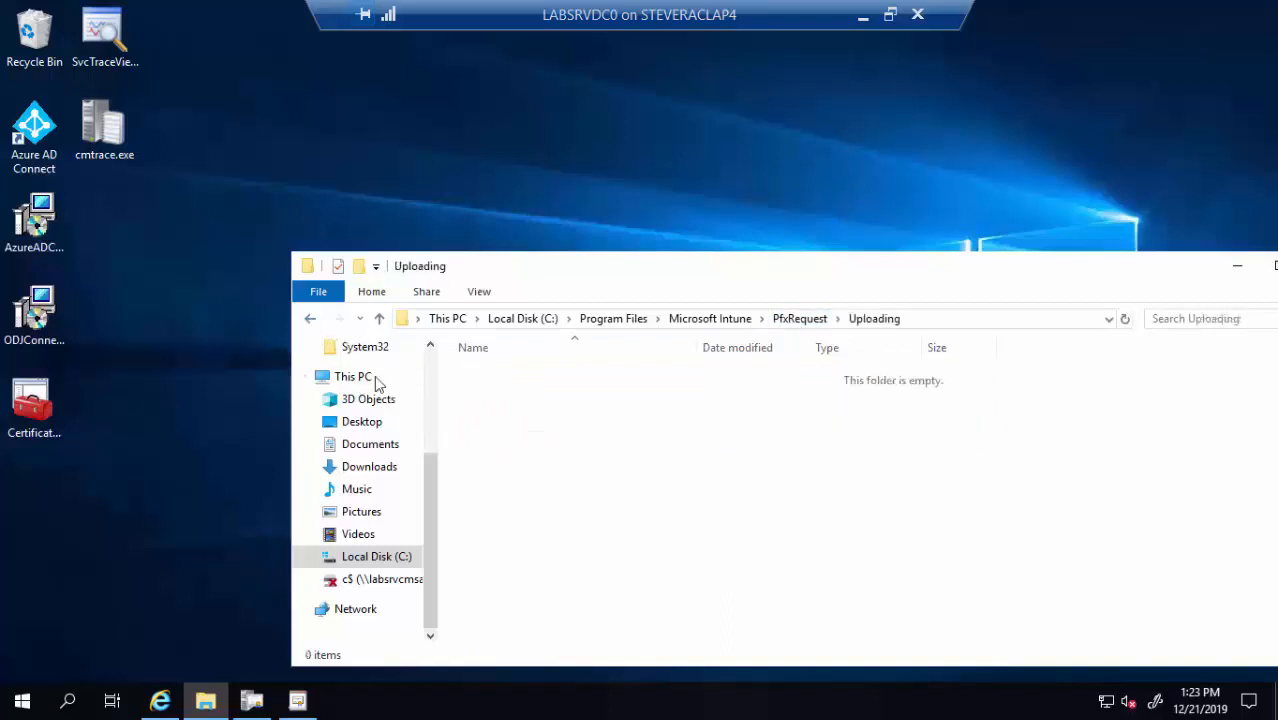
left_click(312, 320)
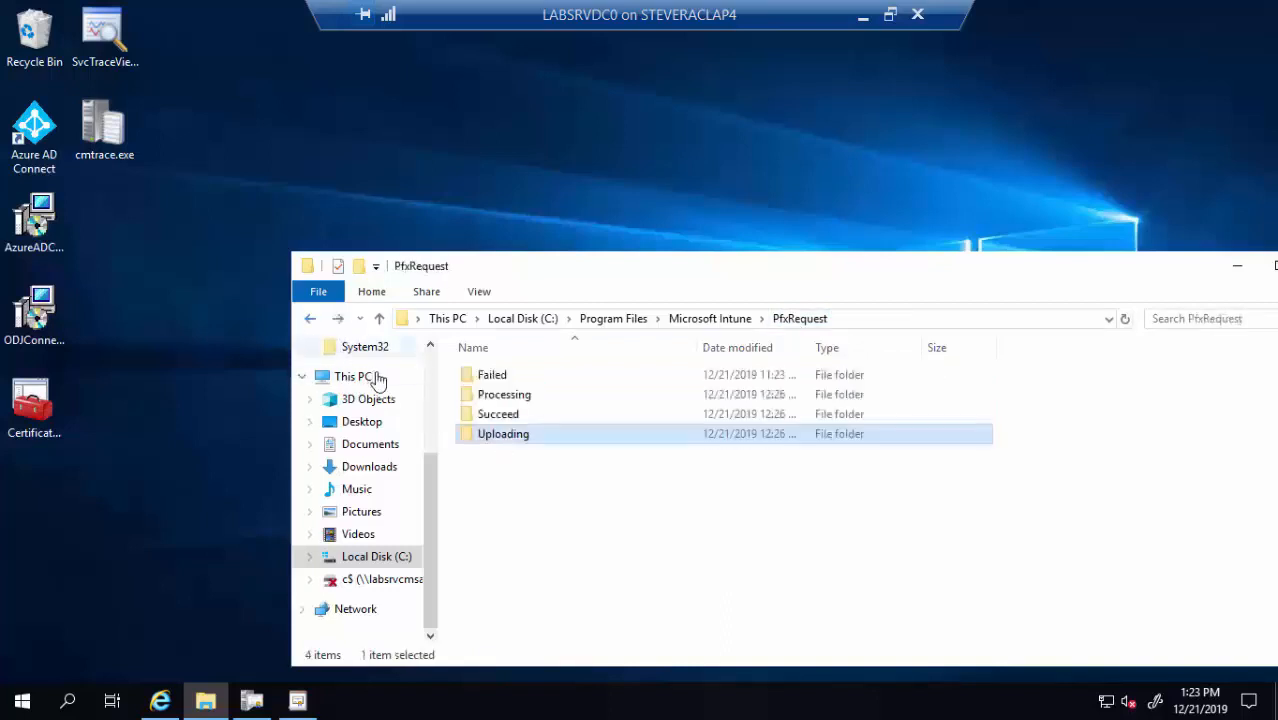
double_click(503, 416)
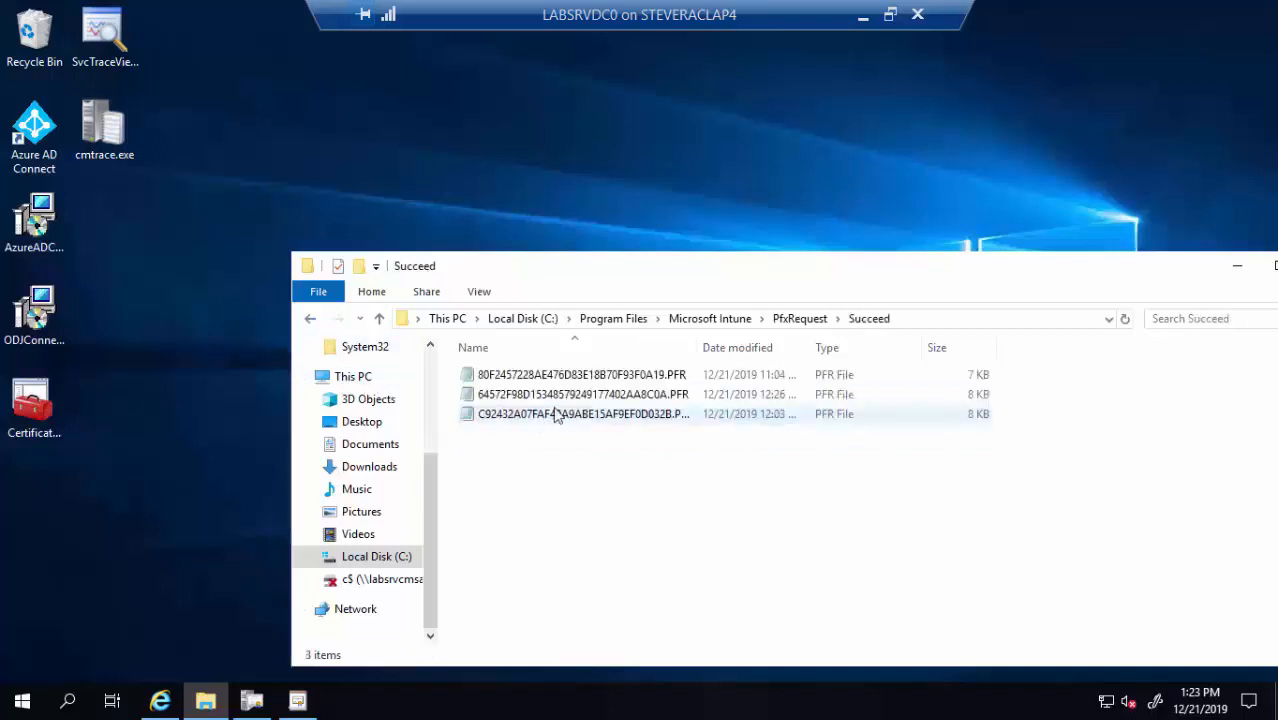
double_click(620, 395)
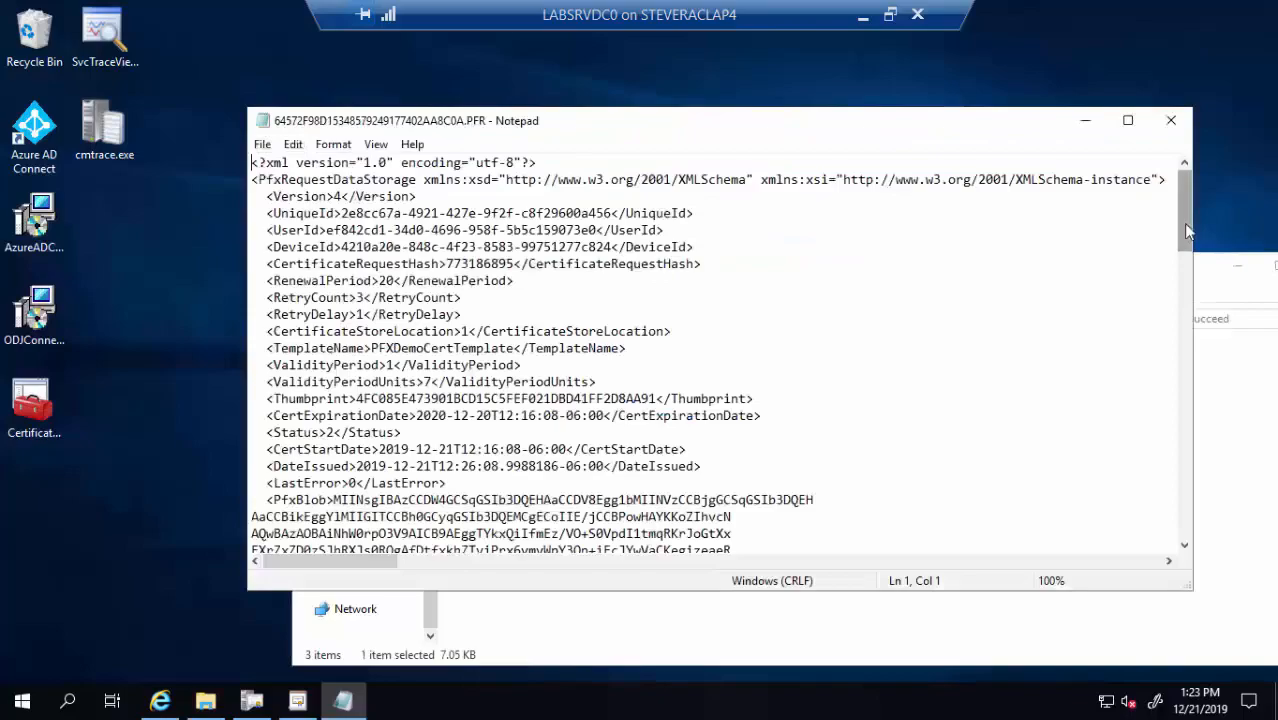
Highlight the certificate serial number and thumbprint, then close Notepad and the folder window
left_click_drag(1187, 231, 1184, 534)
left_click_drag(531, 521, 249, 497)
left_click_drag(401, 449, 543, 455)
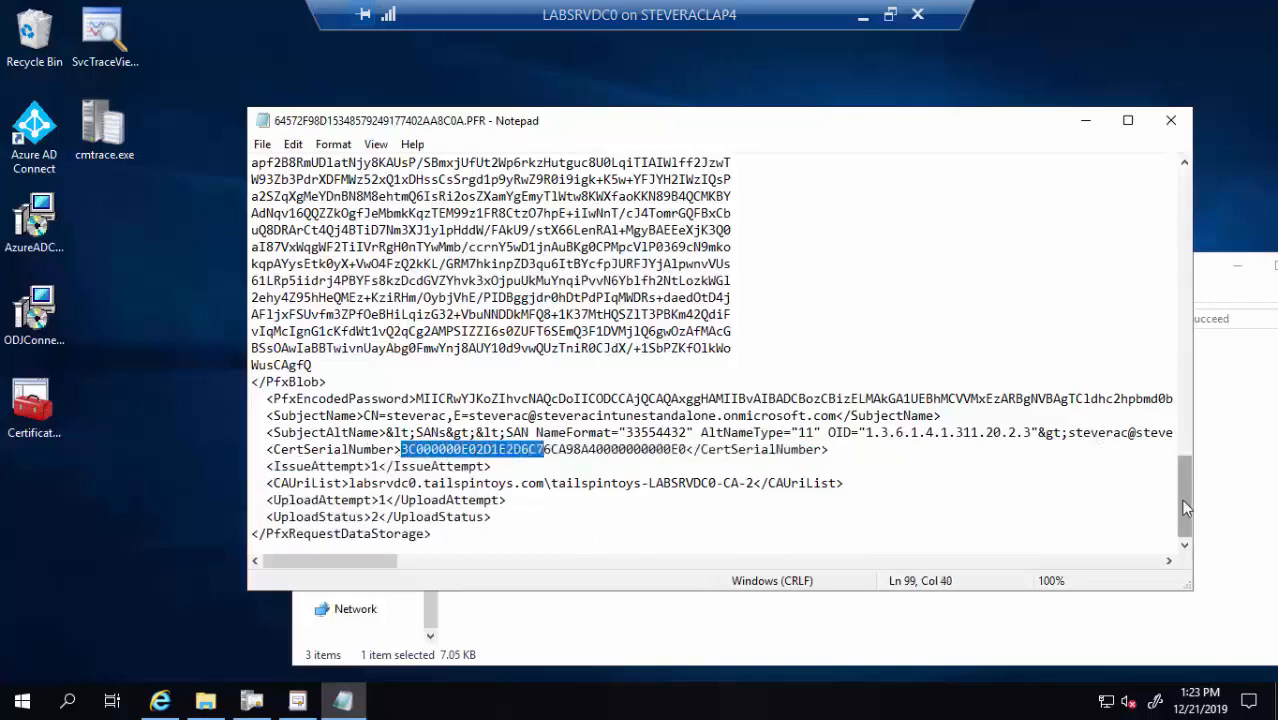
left_click_drag(1184, 508, 1053, 200)
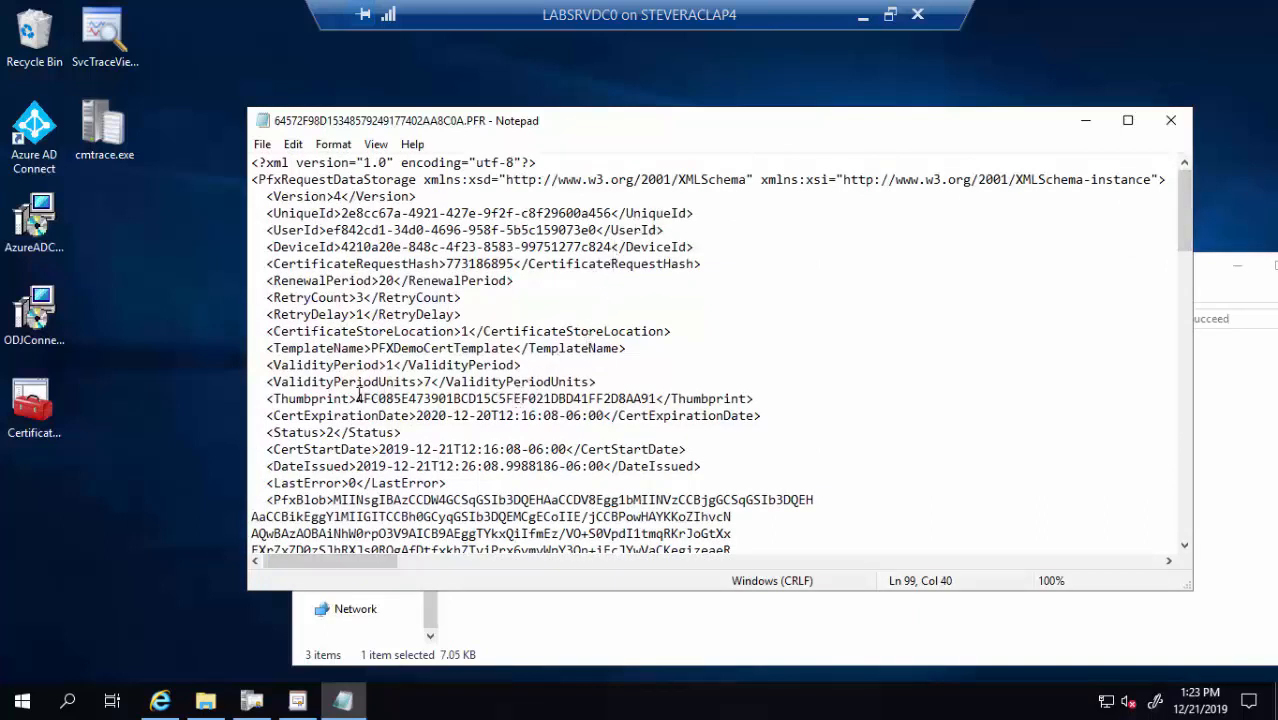
left_click_drag(358, 396, 604, 421)
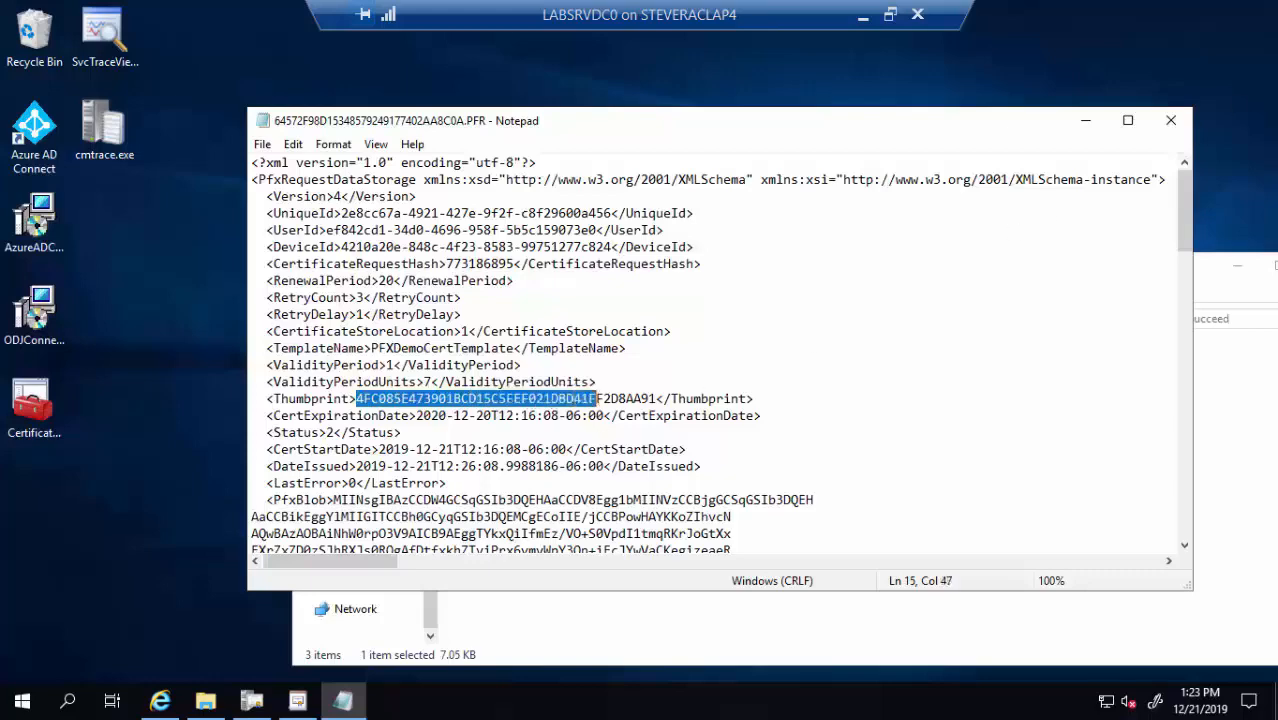
left_click(1171, 120)
left_click_drag(1110, 280, 944, 234)
left_click(1104, 229)
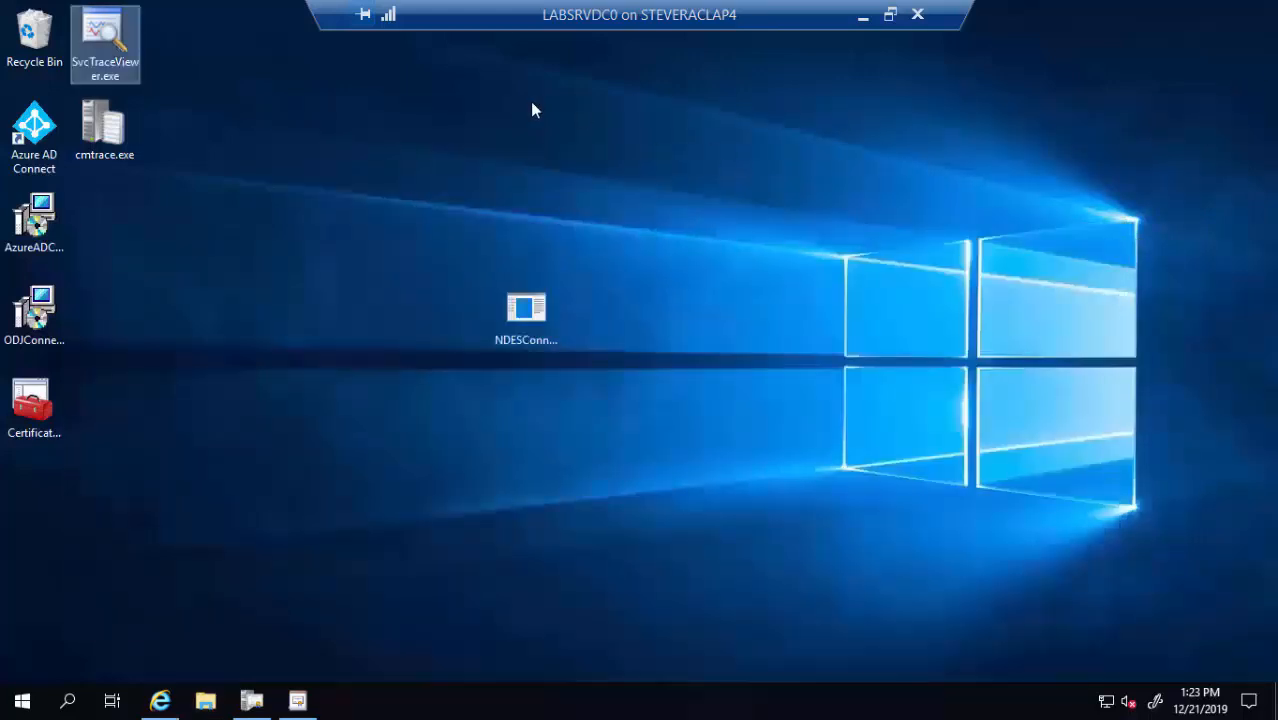
Minimize the remote desktop session and advance the slideshow to the 'Certificates and Intune – Tips and Tricks' slide
left_click(860, 18)
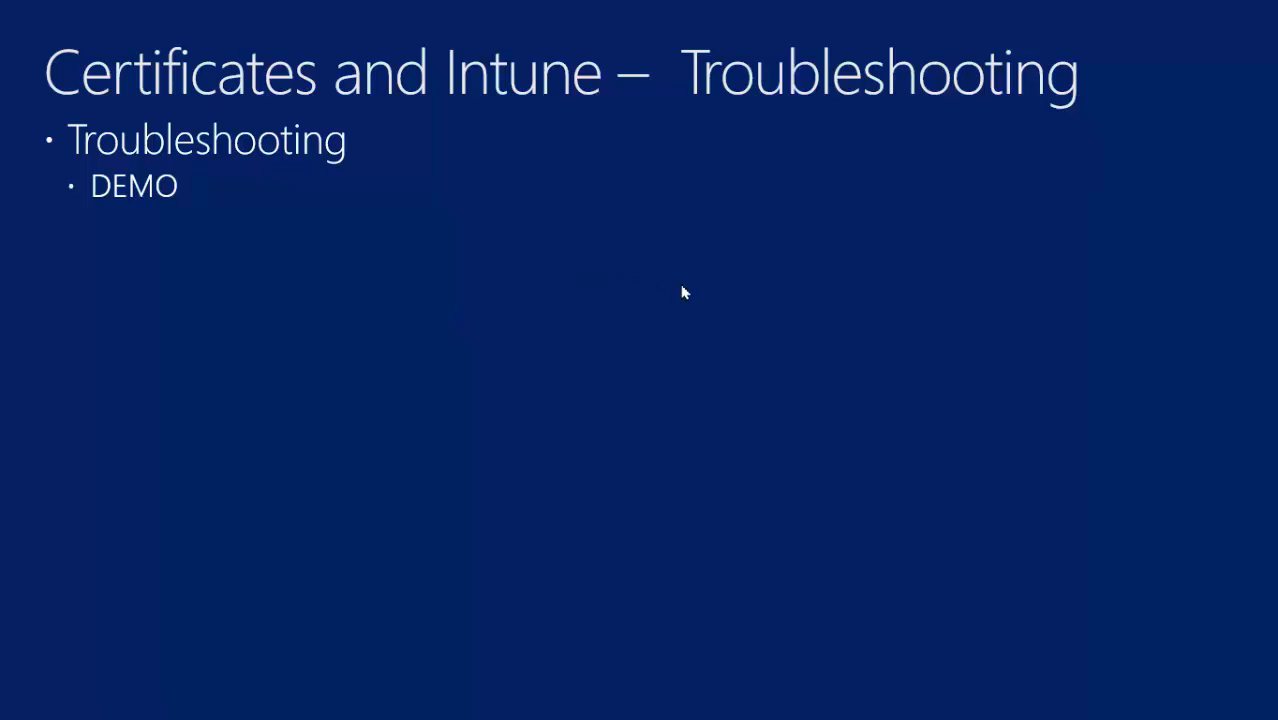
key("Right")
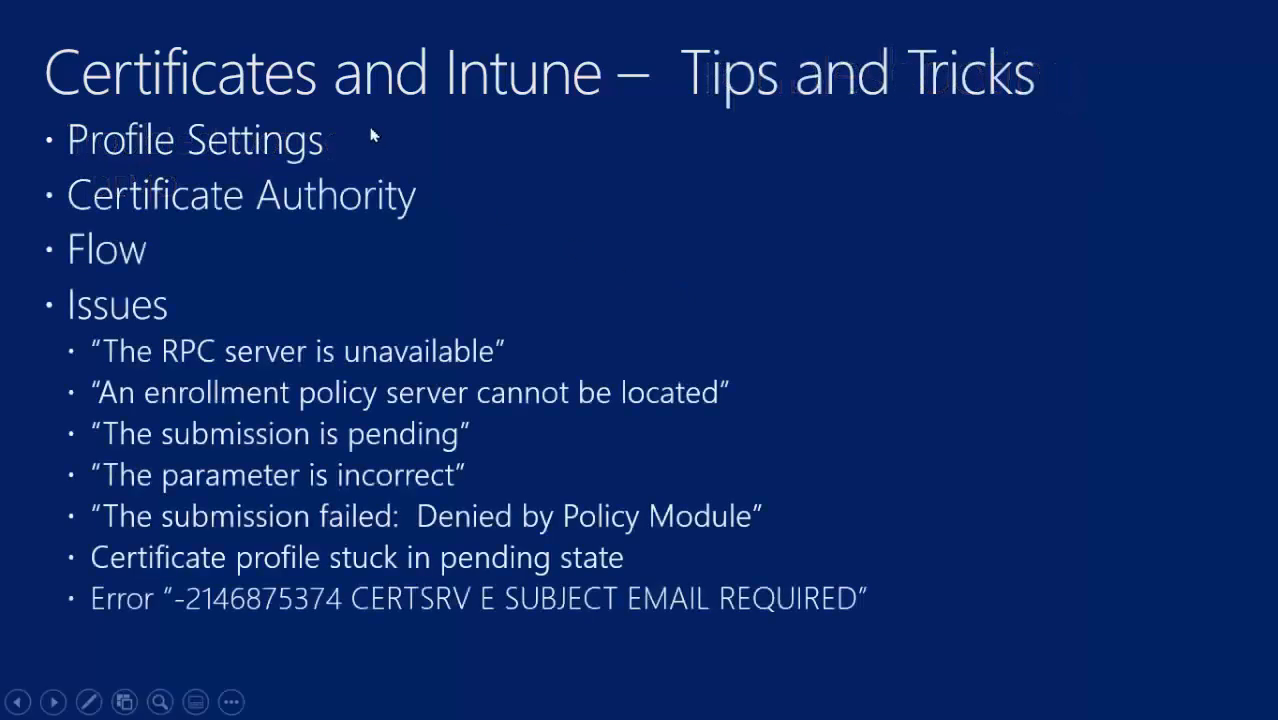
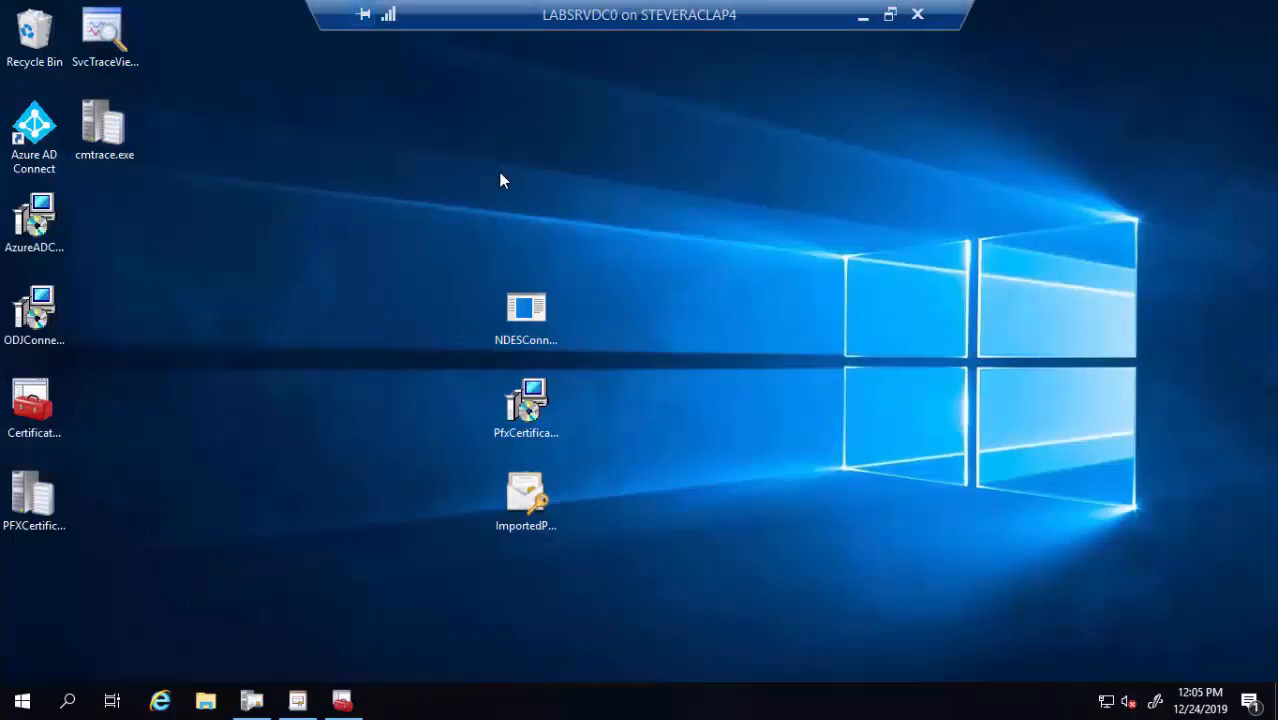
Find and select the NDESSvcAcct account in the Users container, then minimize the console
left_click(354, 705)
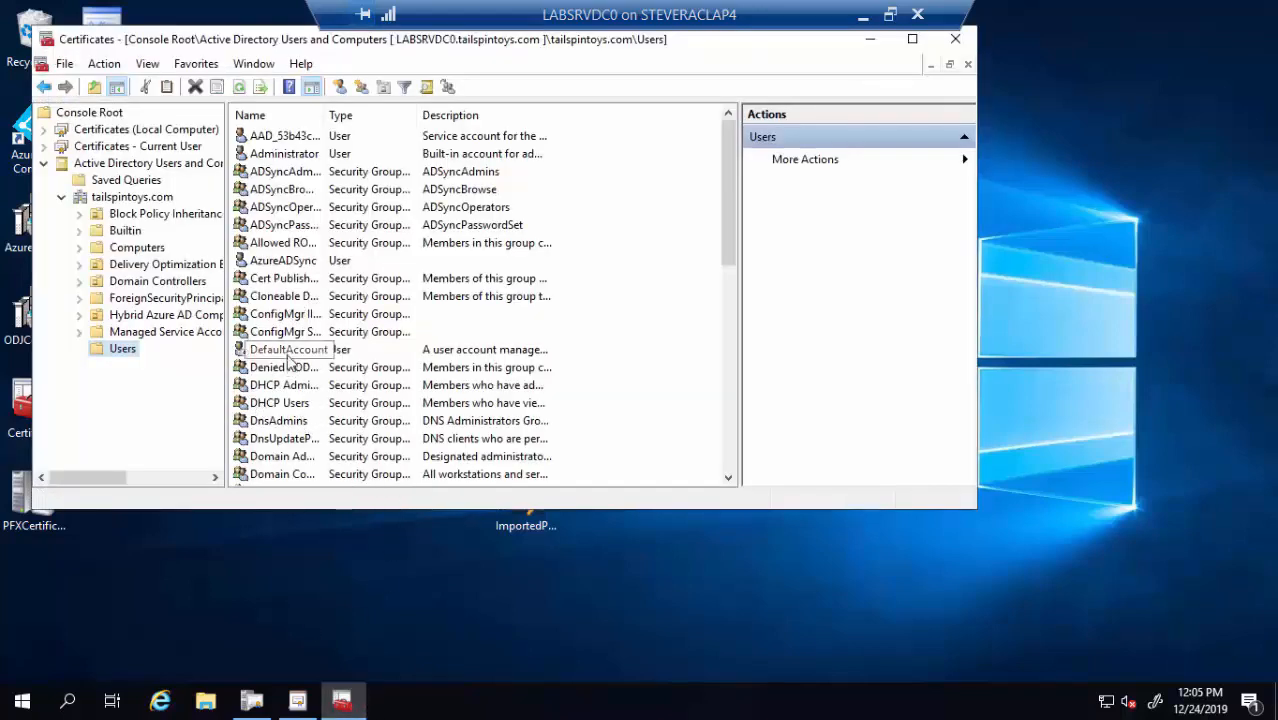
left_click(288, 355)
scroll(290, 360, "down", 5)
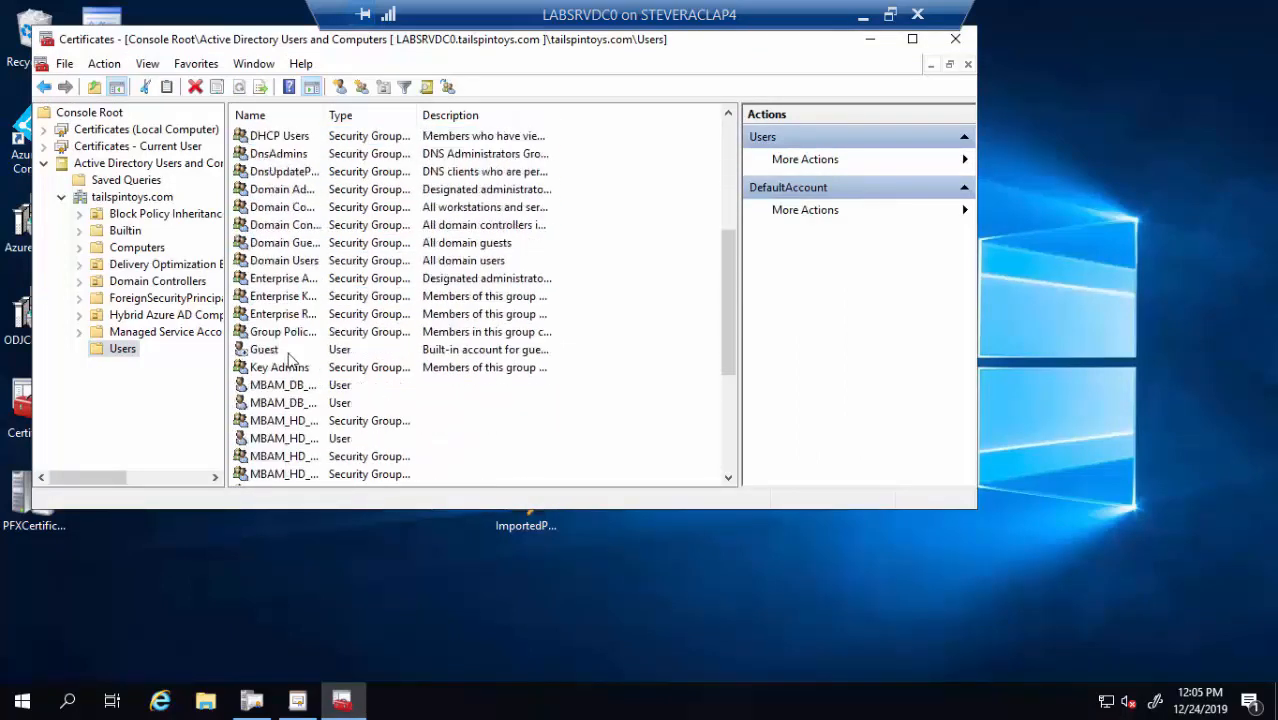
scroll(288, 362, "down", 4)
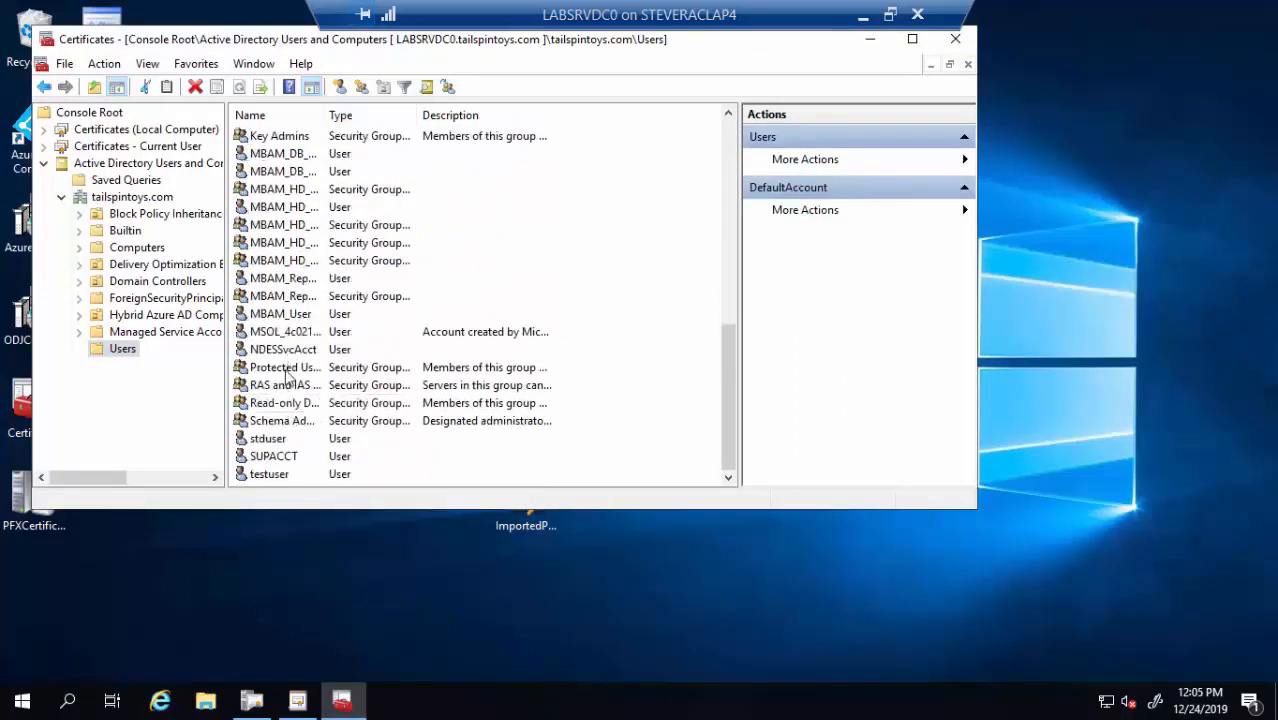
left_click(281, 356)
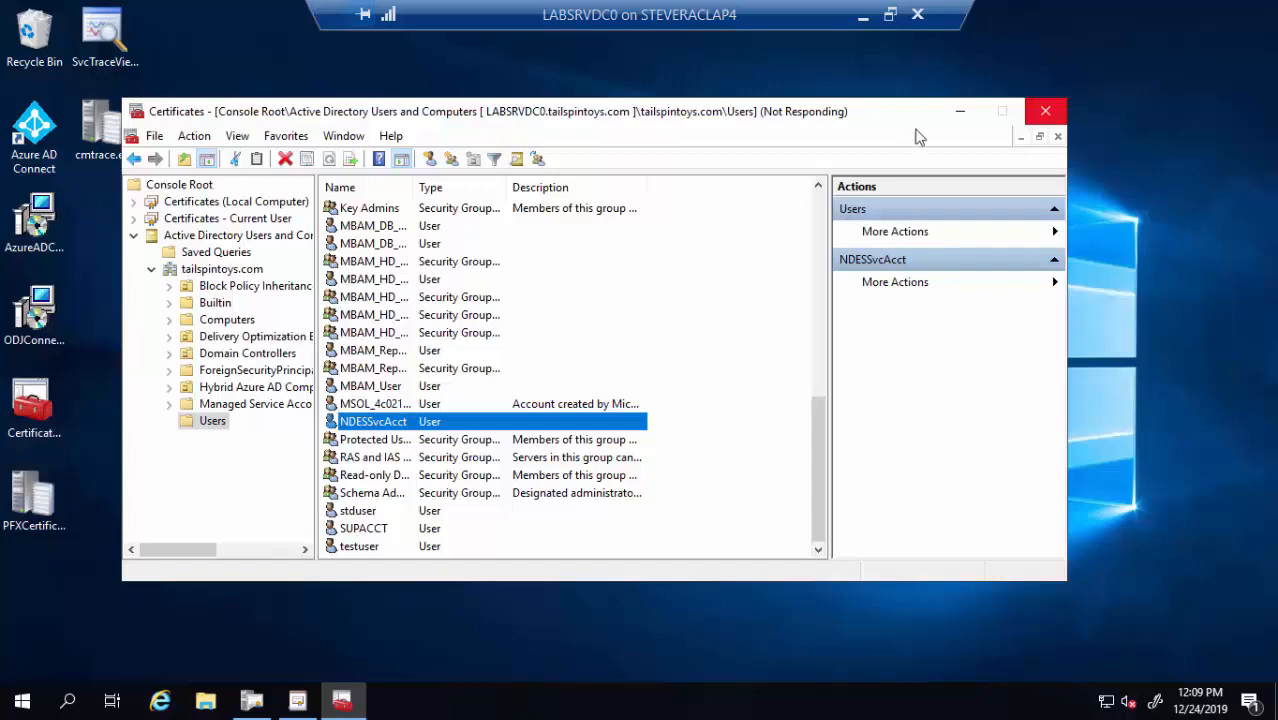
left_click(959, 112)
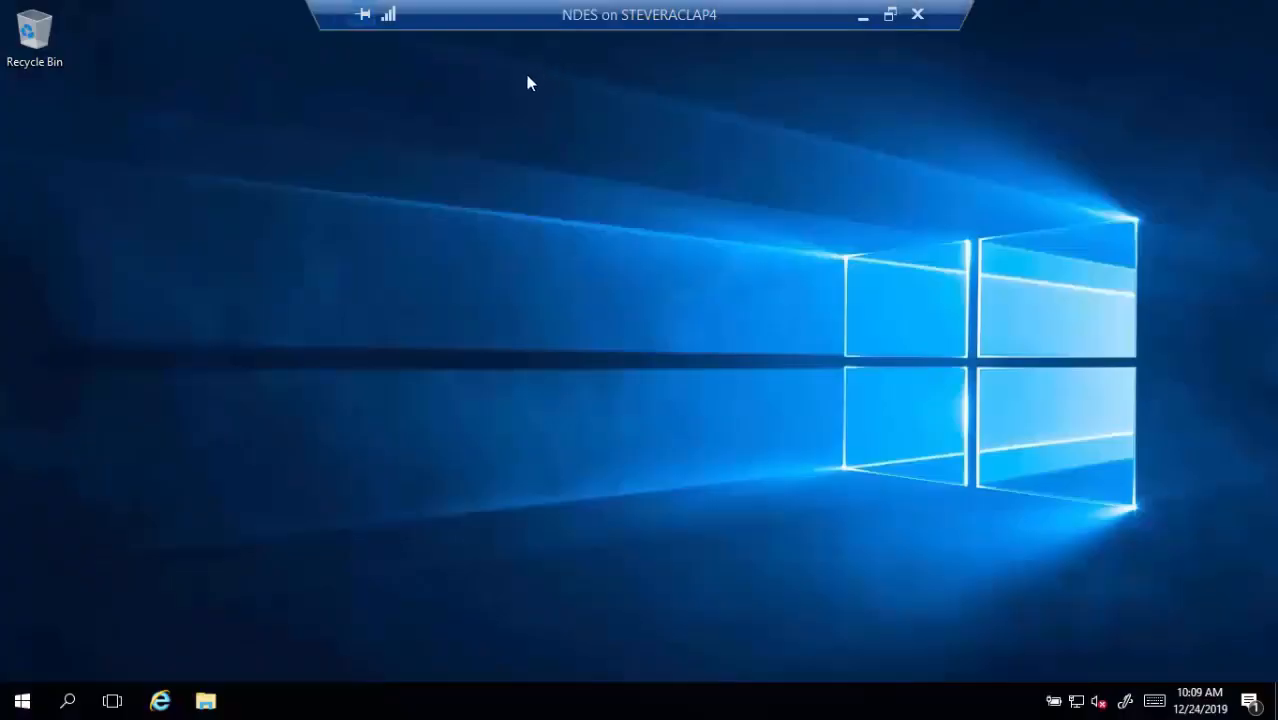
Launch Computer Management from Windows Administrative Tools and show Local Users and Groups > Groups
left_click(36, 692)
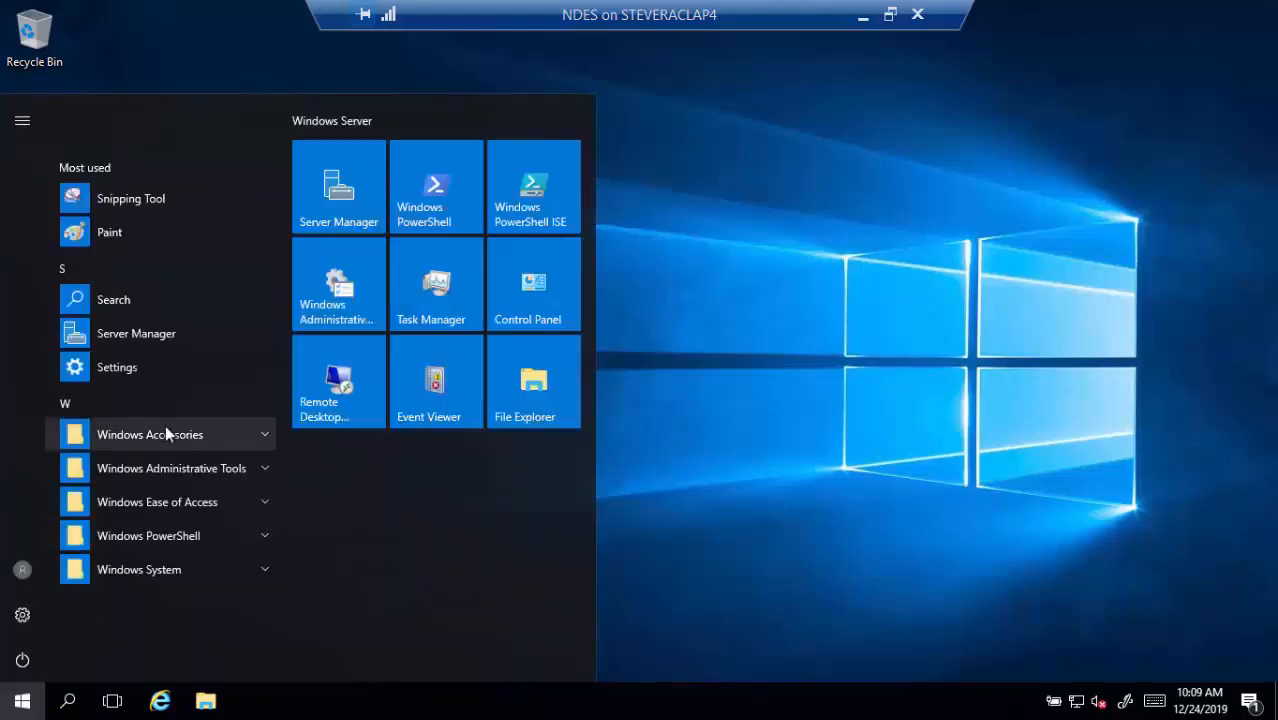
left_click(264, 469)
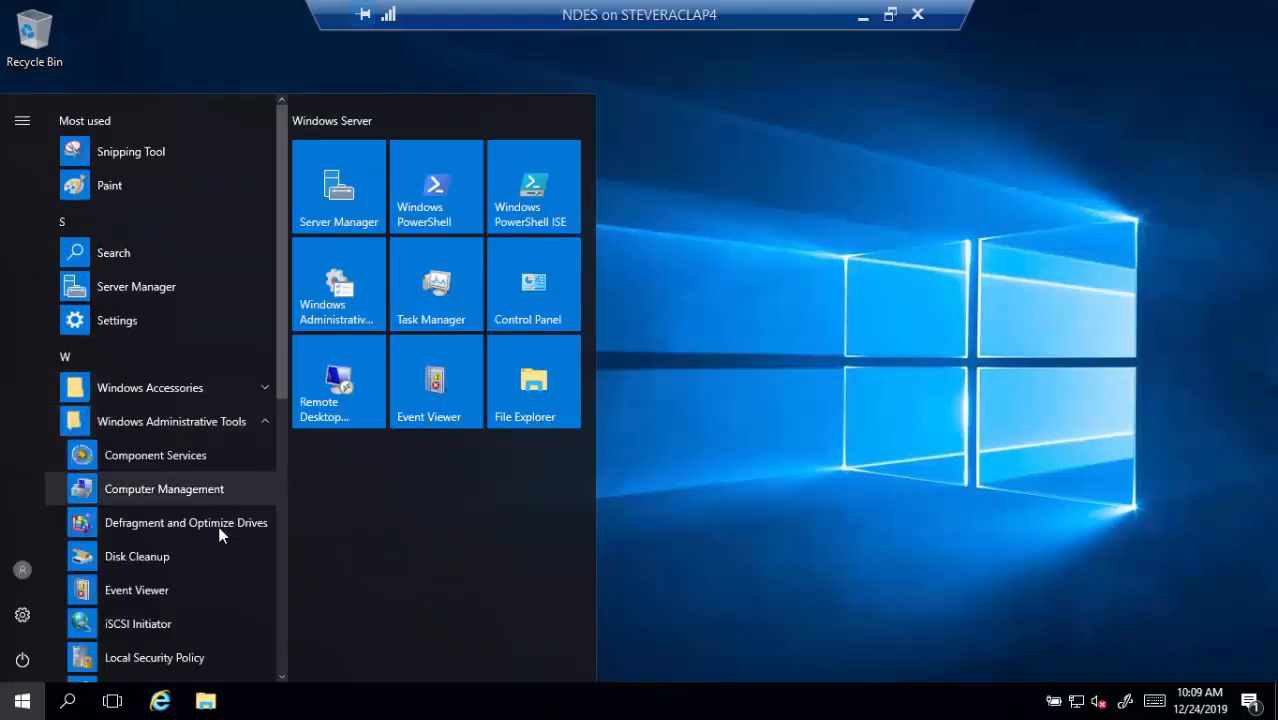
left_click(196, 501)
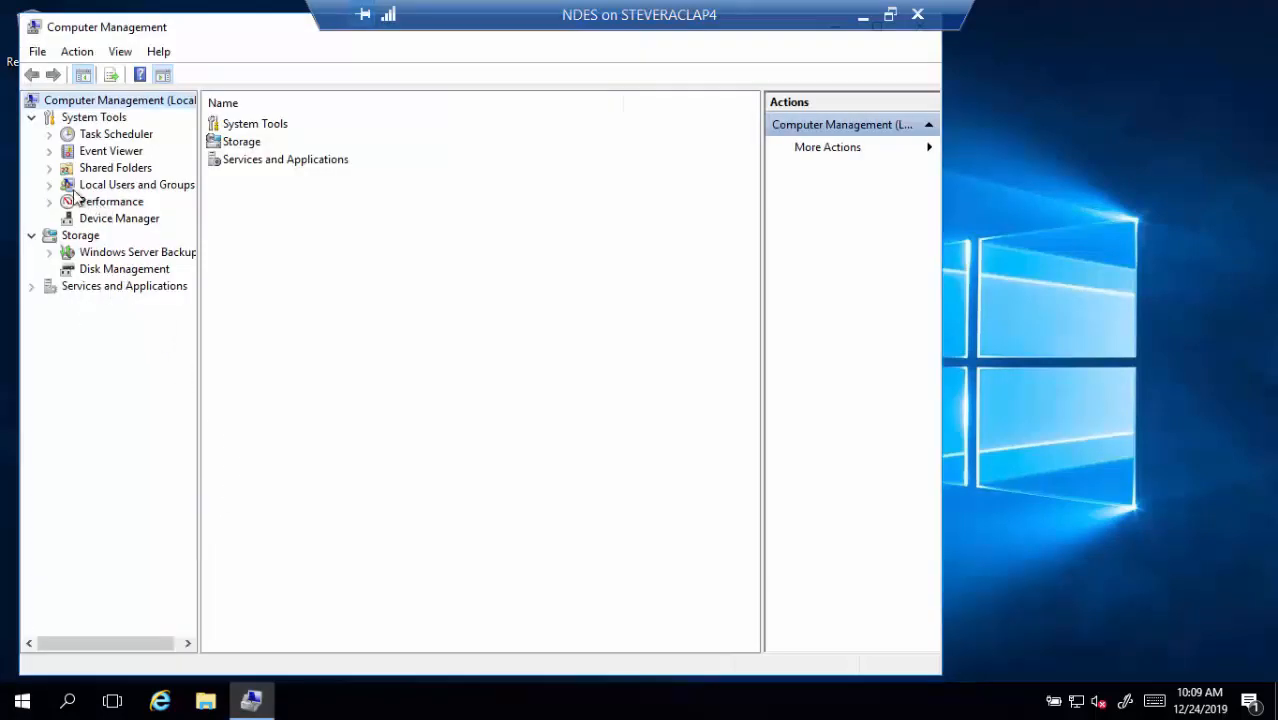
left_click(49, 185)
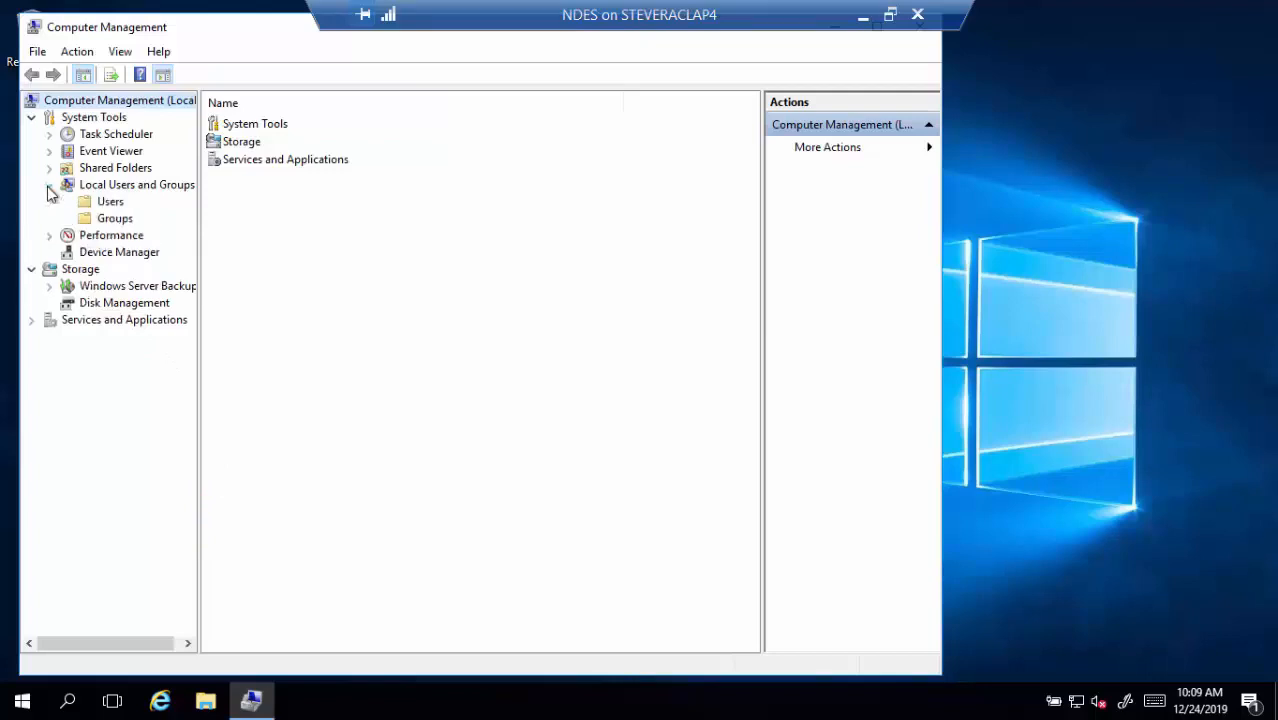
left_click(110, 220)
Add NDESSvcAcct (resolved from 'ndes') to the IIS_IUSRS group, then minimize Computer Management
double_click(258, 286)
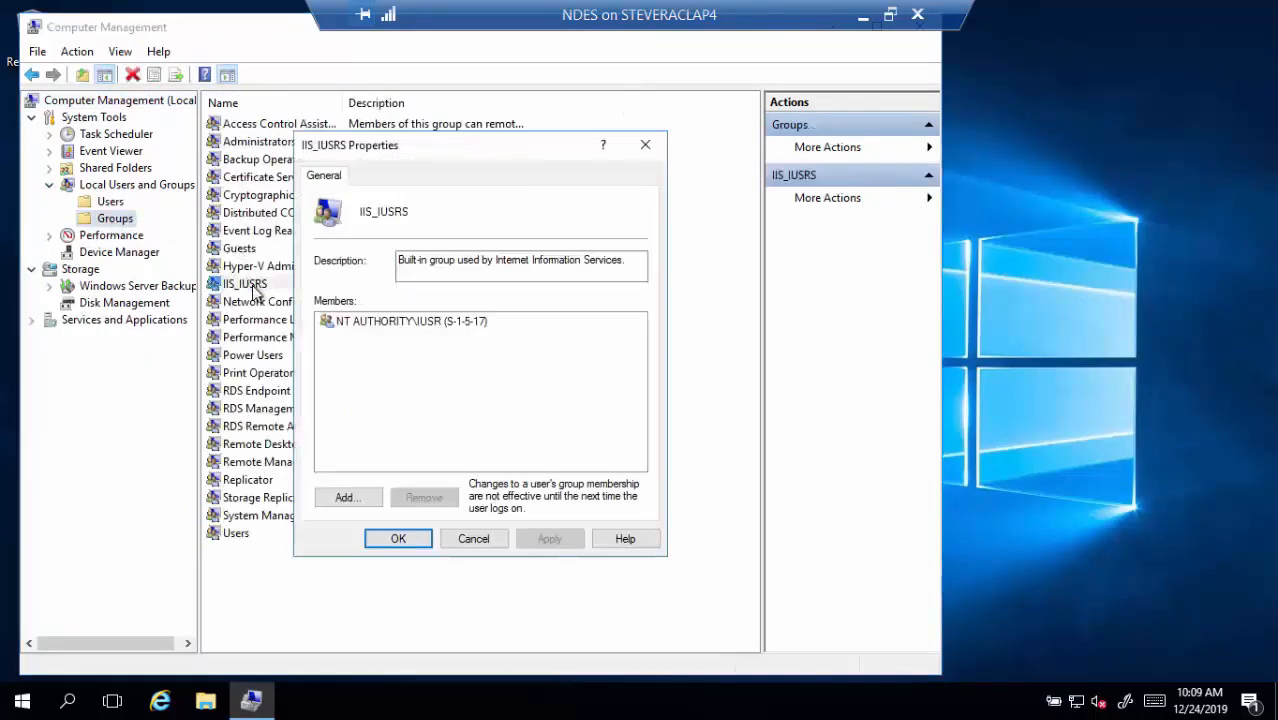
left_click(352, 503)
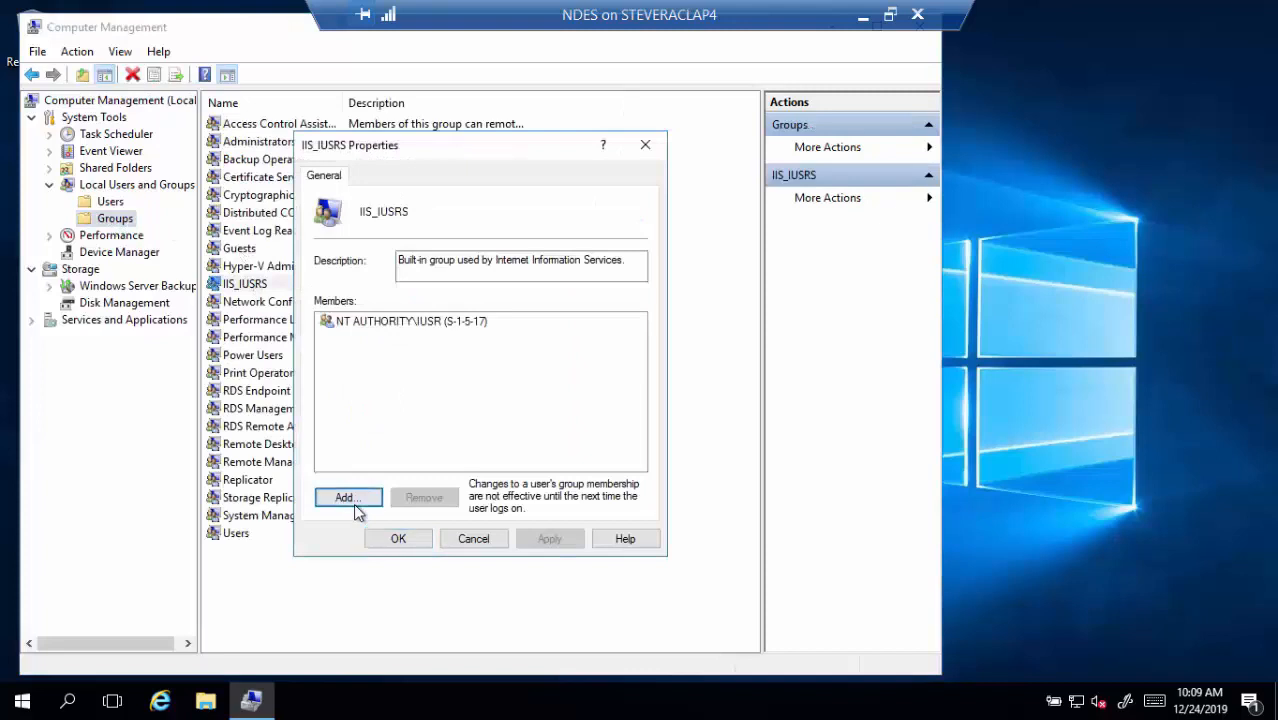
type("ndes")
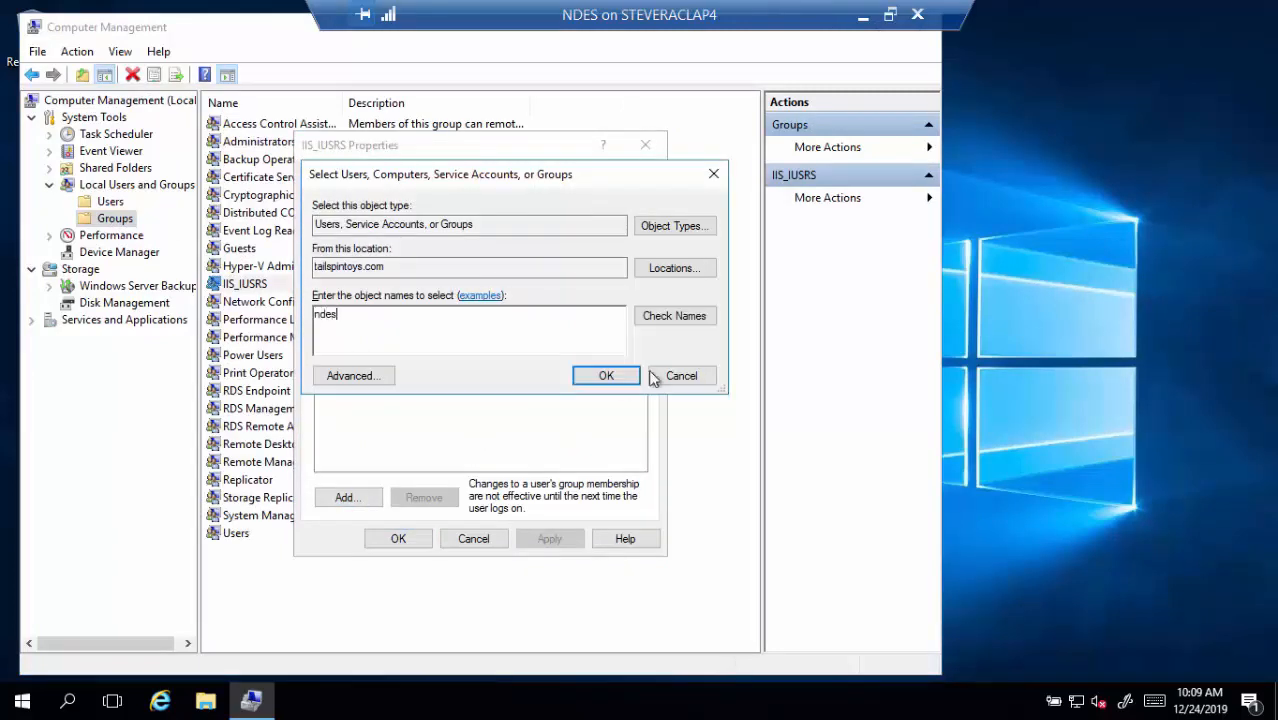
left_click(686, 318)
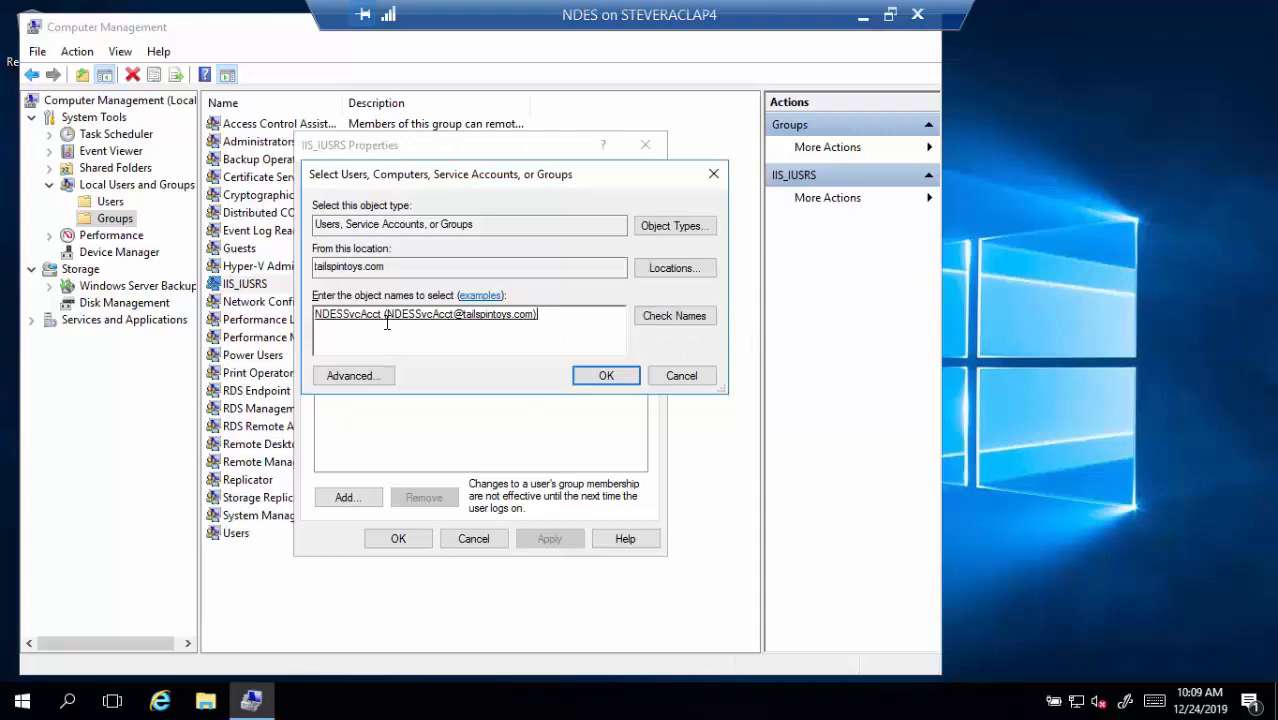
left_click(606, 375)
left_click(420, 541)
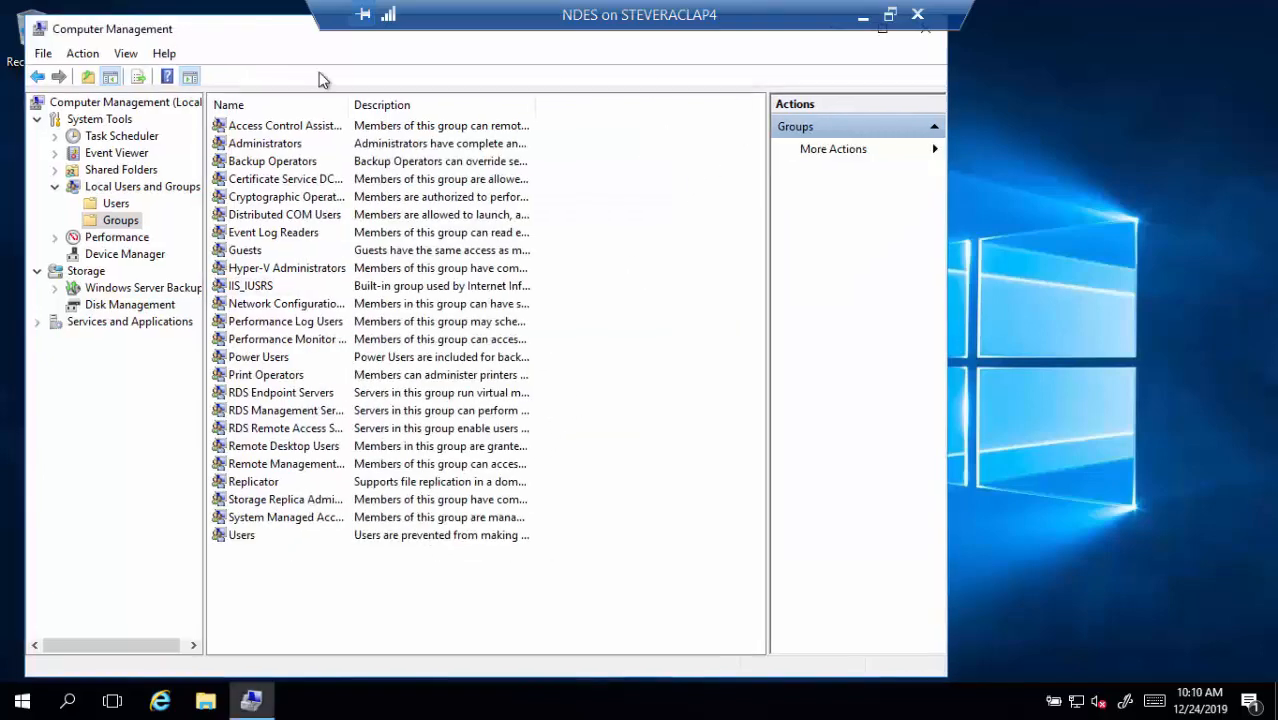
left_click_drag(340, 38, 467, 98)
left_click(963, 87)
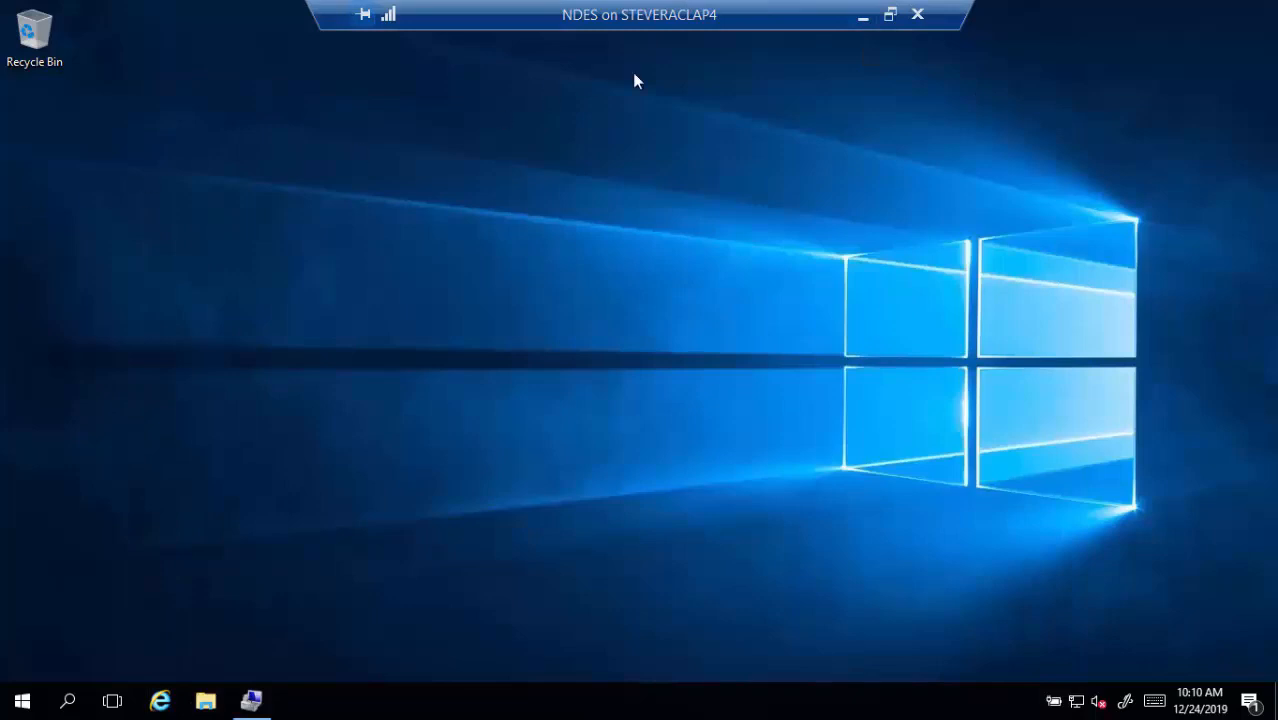
Leave full screen to show the 'Certificates and Intune – Configuring' slide, then return to LABSRVDC0
double_click(788, 26)
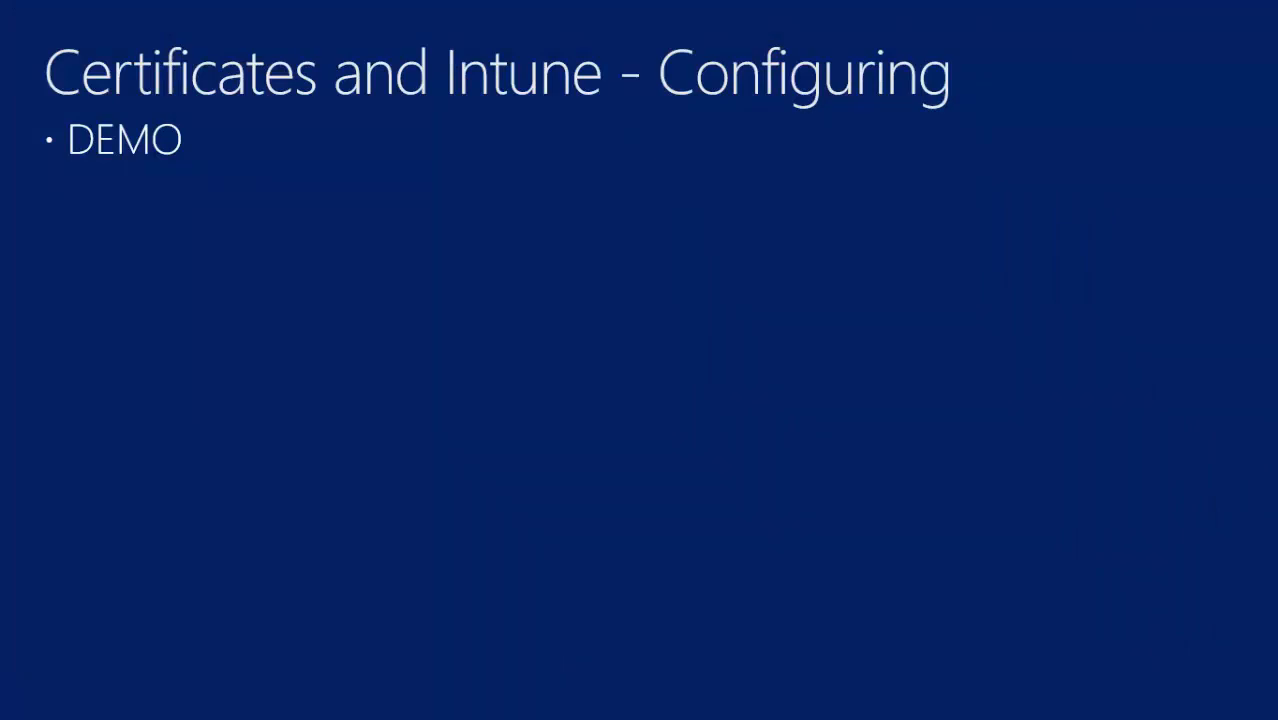
key("alt+Tab")
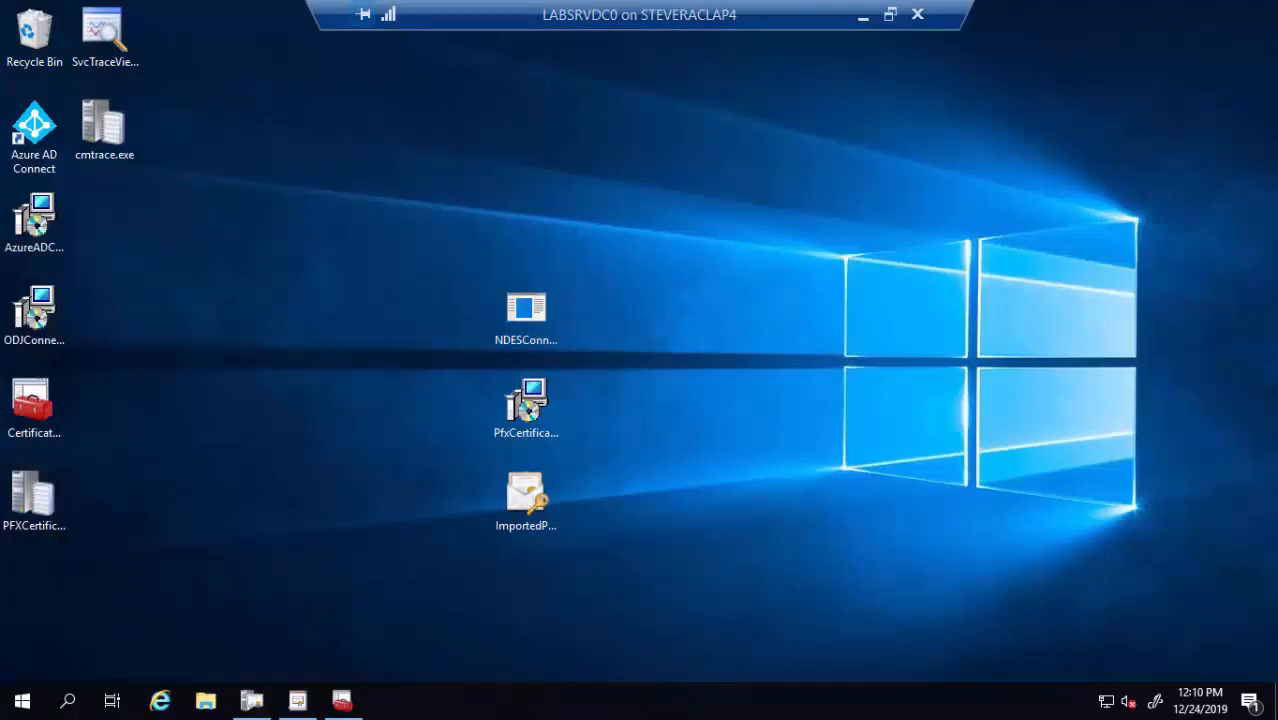
mouse_move(300, 705)
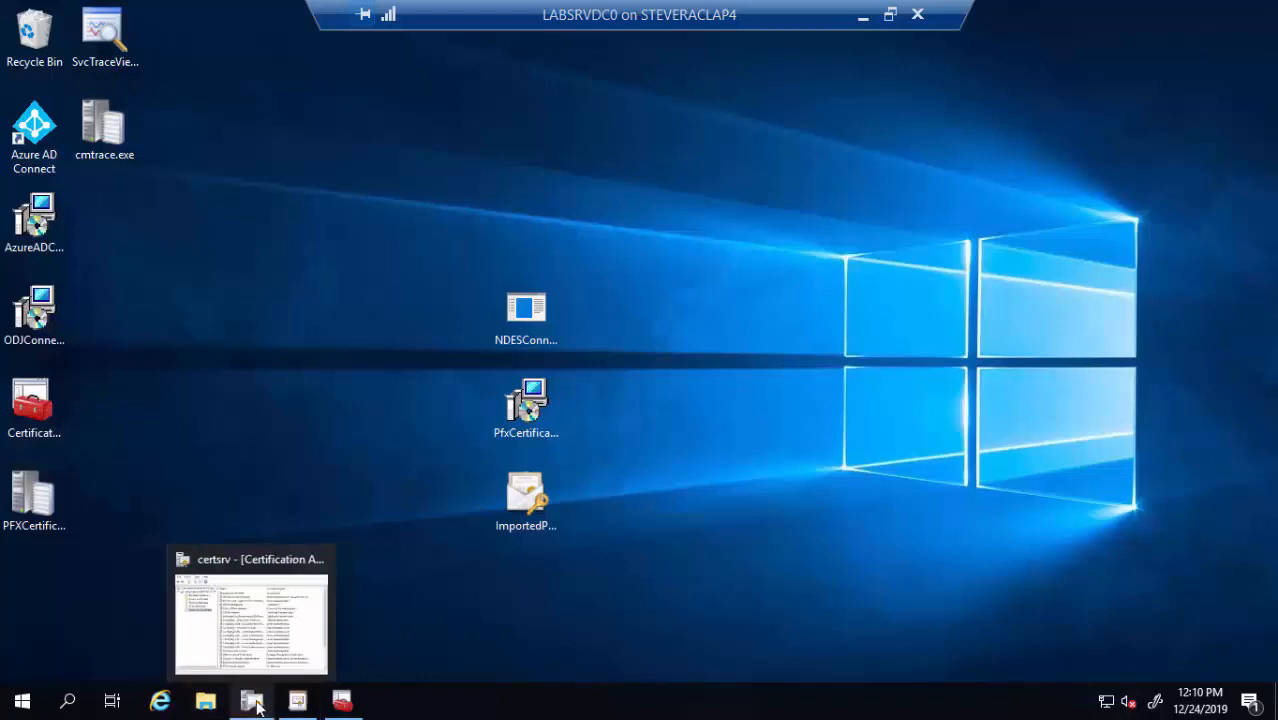
From the Certification Authority console, manage Certificate Templates and duplicate the User template
left_click(253, 704)
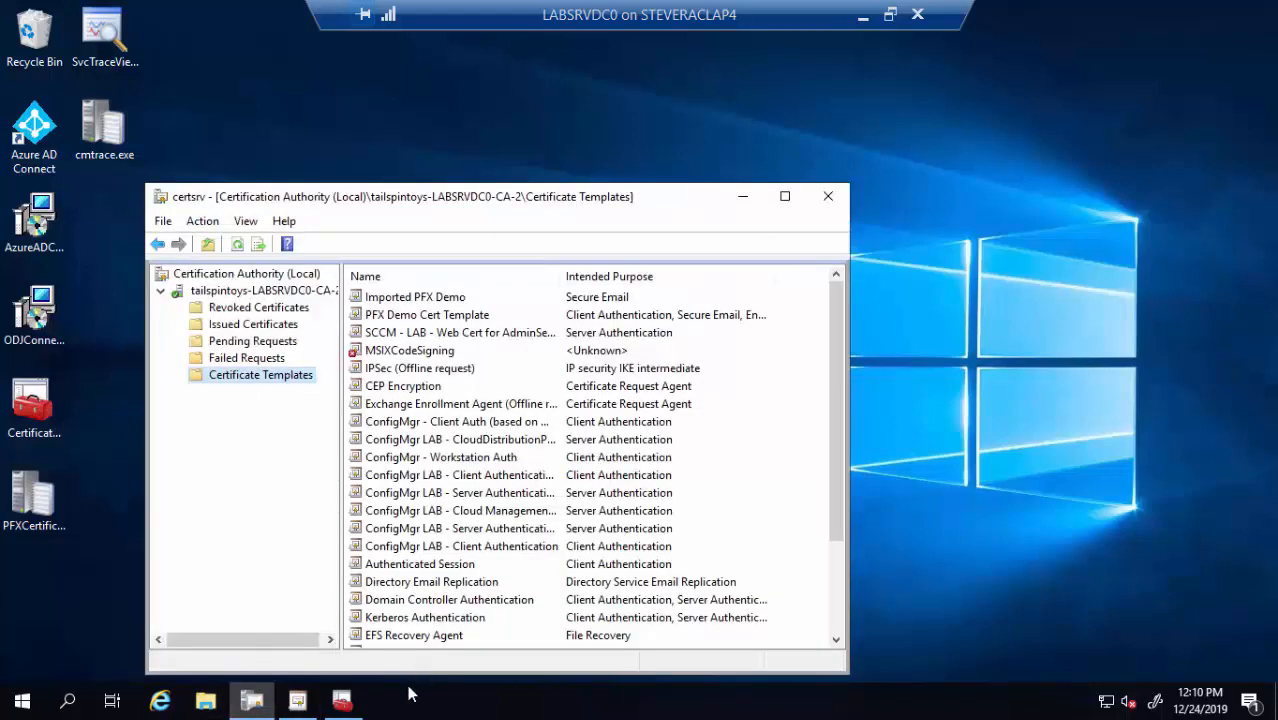
right_click(279, 388)
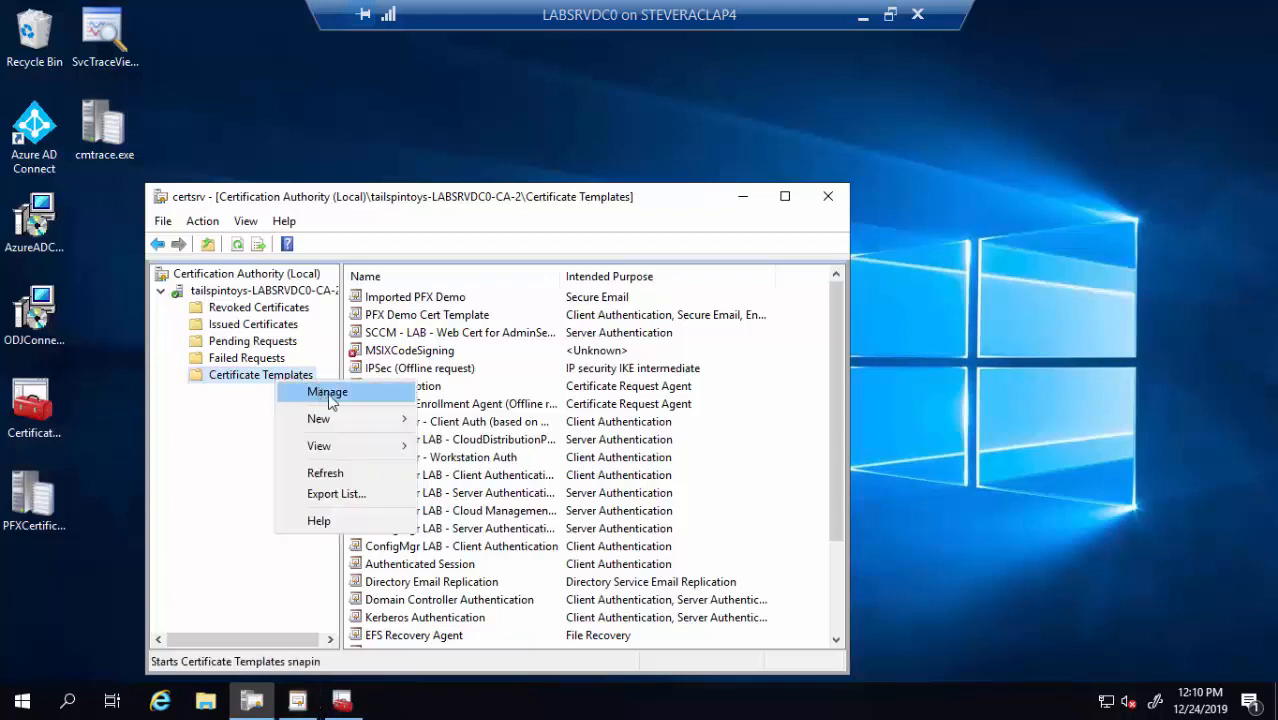
left_click(330, 393)
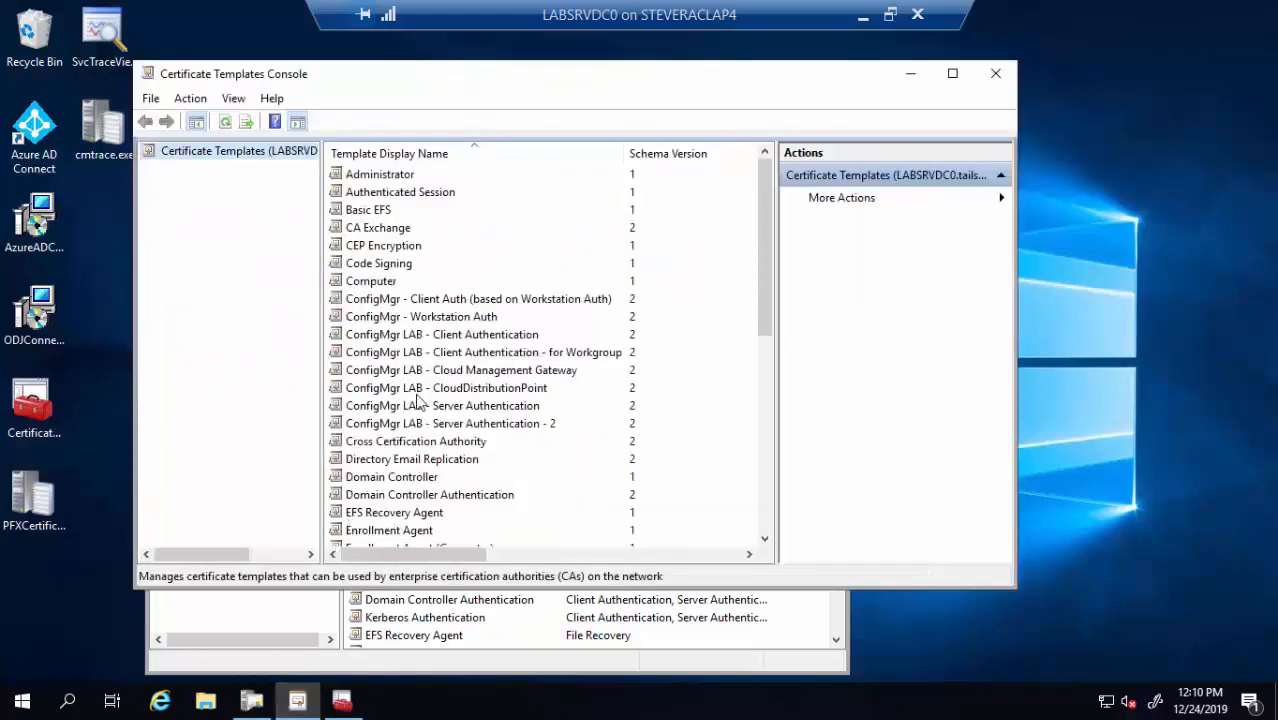
scroll(432, 366, "down", 4)
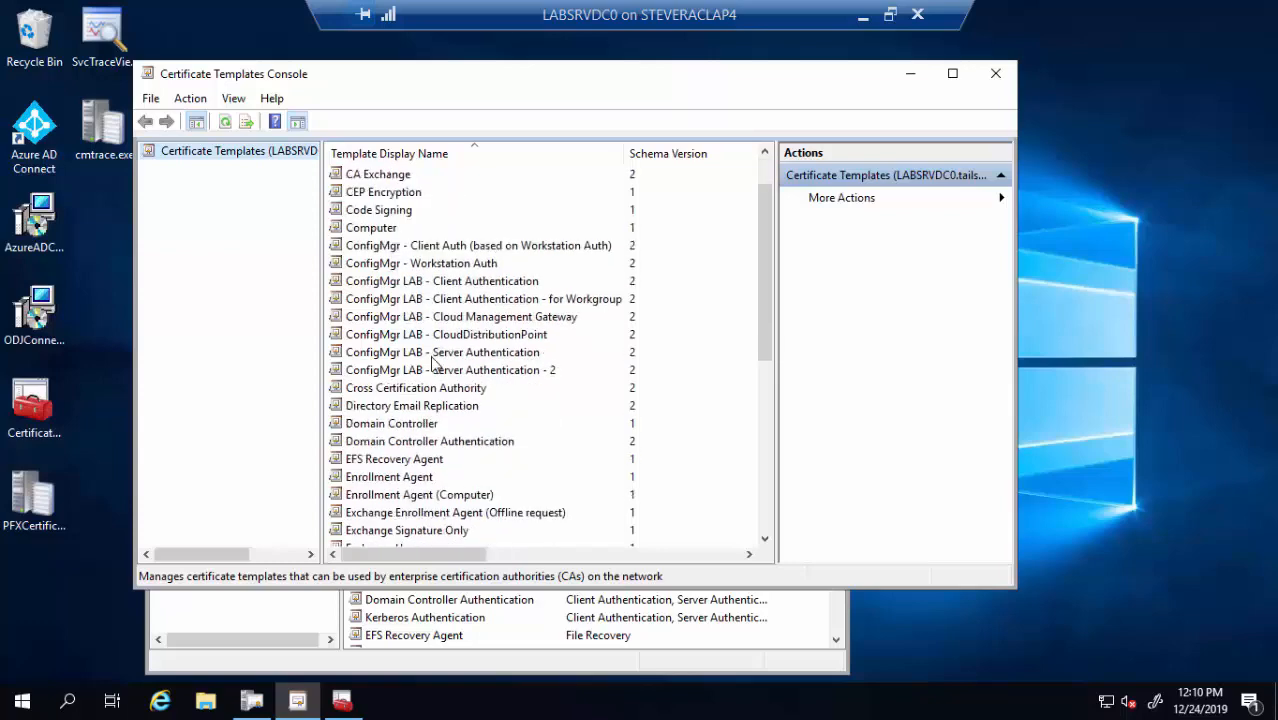
scroll(432, 366, "down", 4)
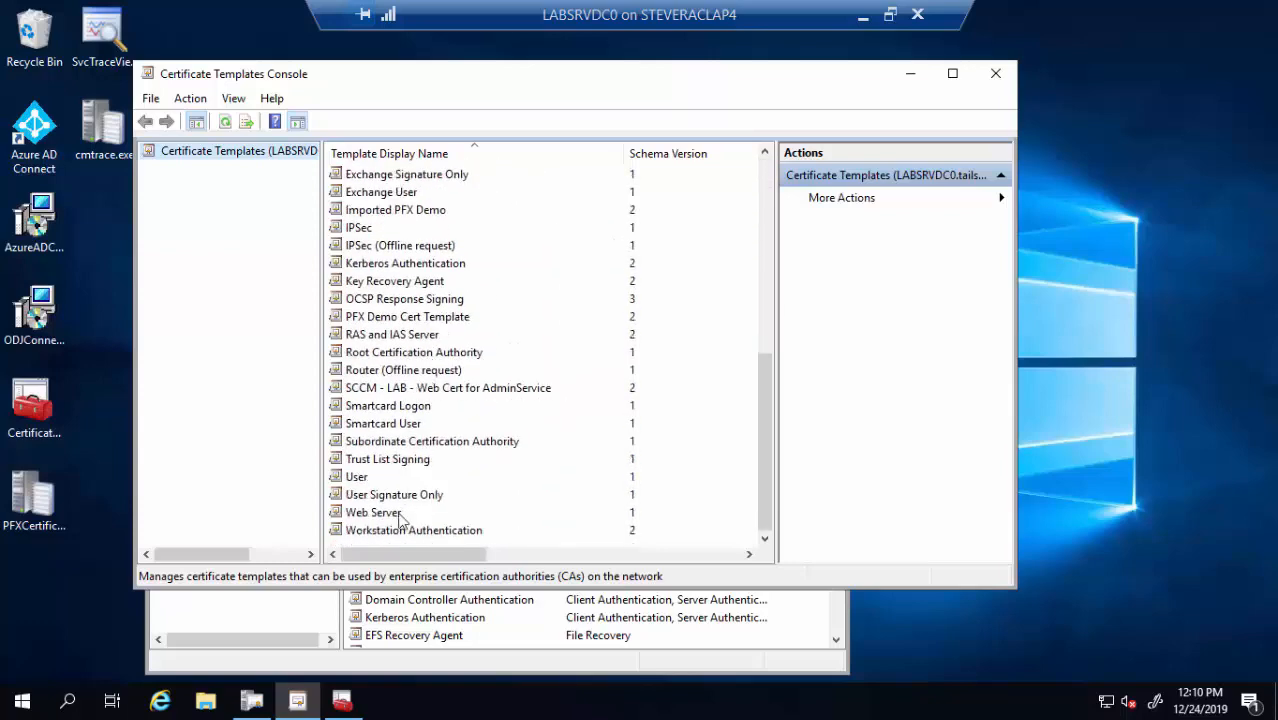
left_click(364, 481)
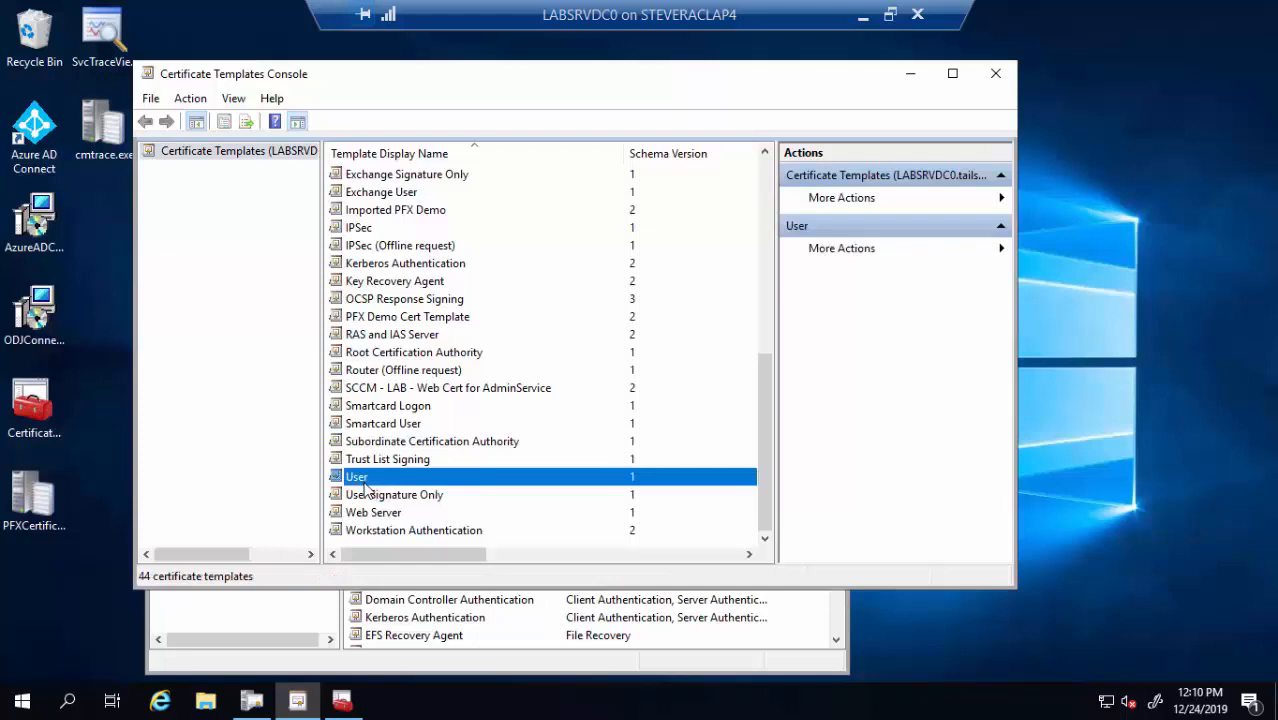
right_click(364, 488)
left_click(412, 494)
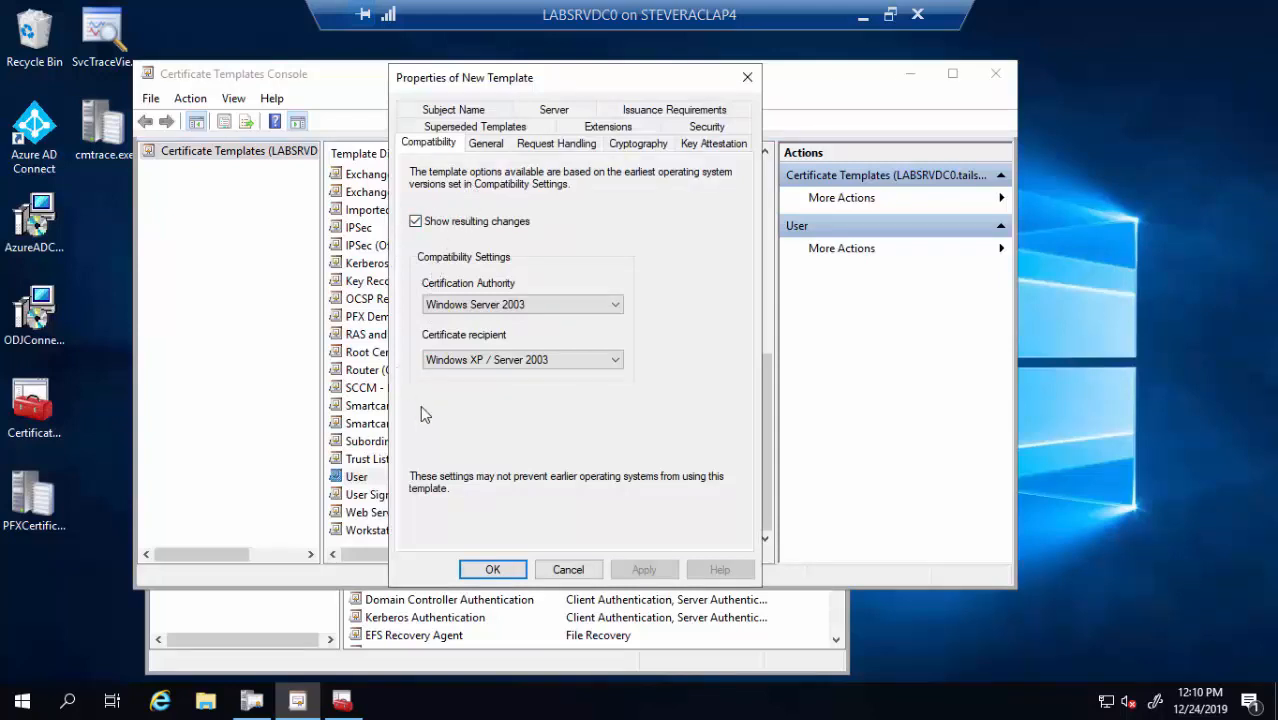
Name the duplicate 'NDES Encryption' and set its request handling purpose to Encryption
left_click(488, 144)
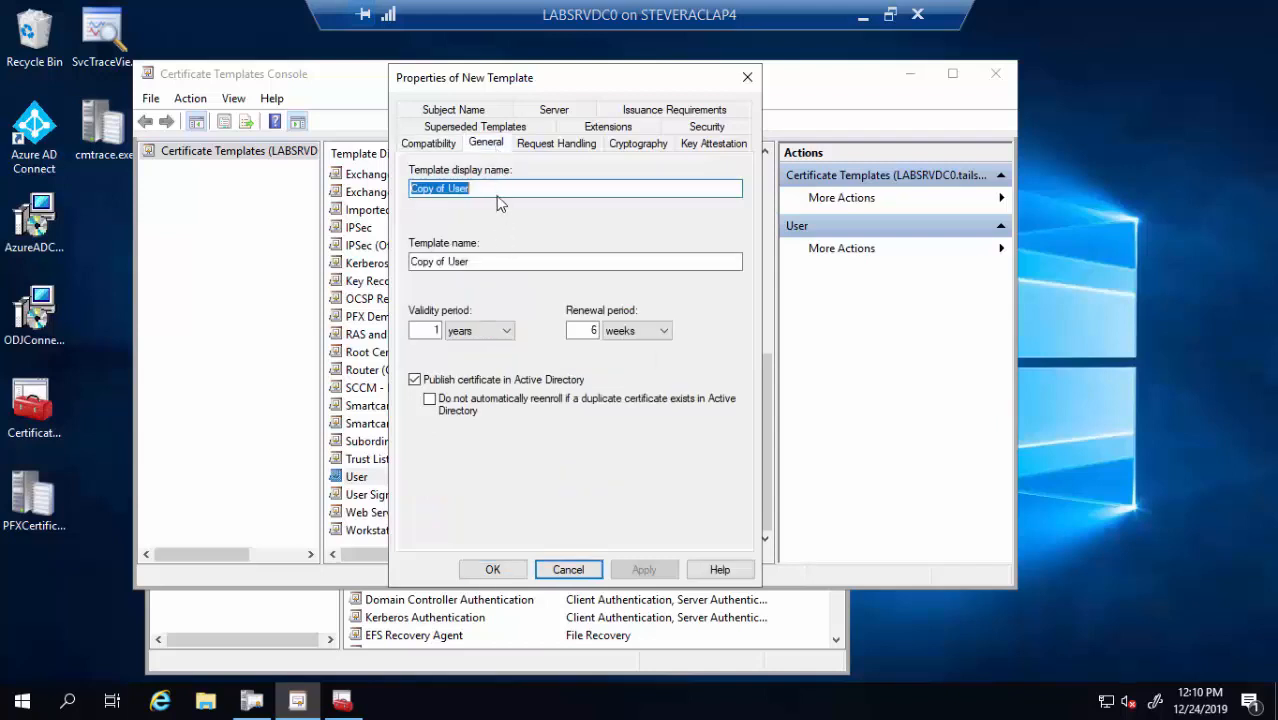
type("NDES E")
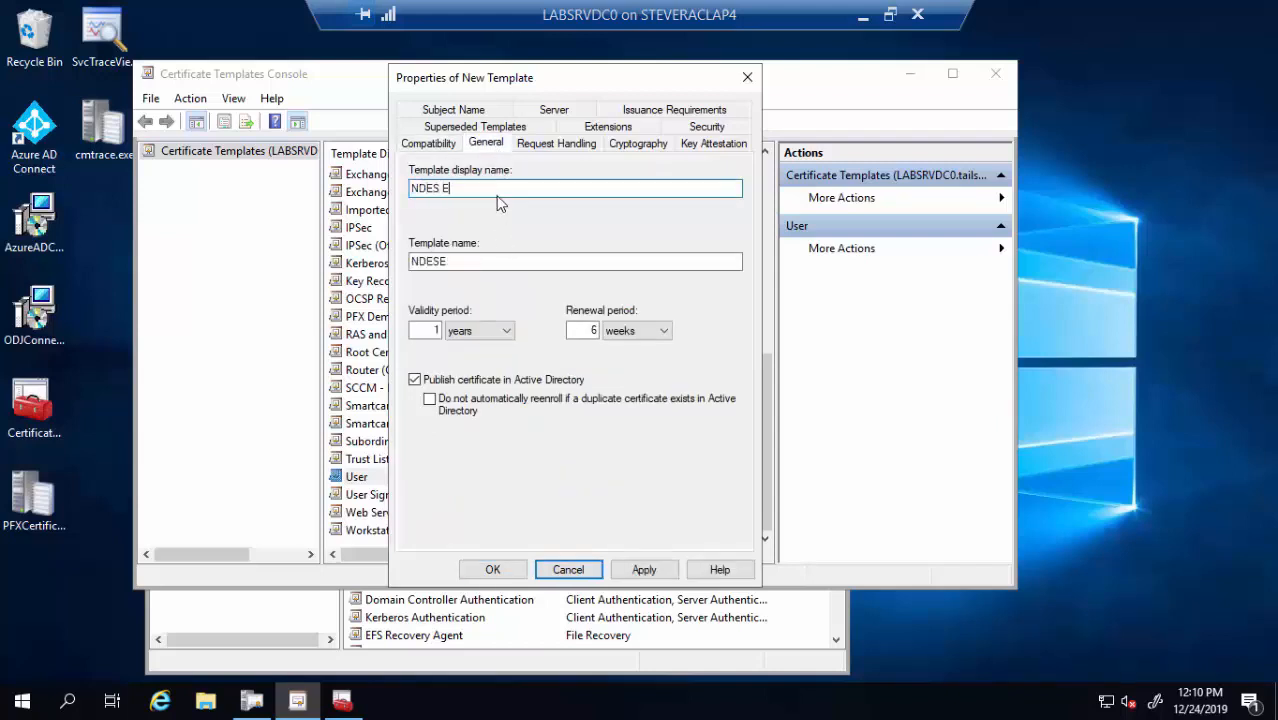
type("ncryption")
left_click(583, 148)
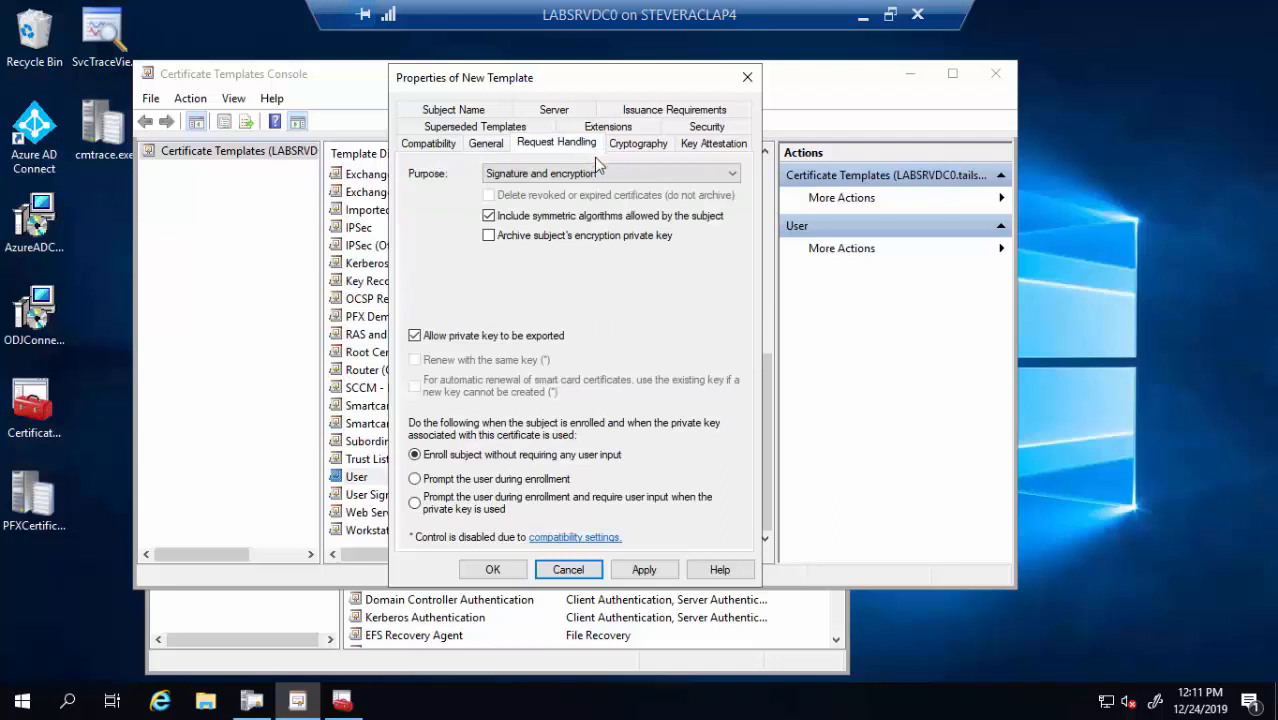
left_click(591, 175)
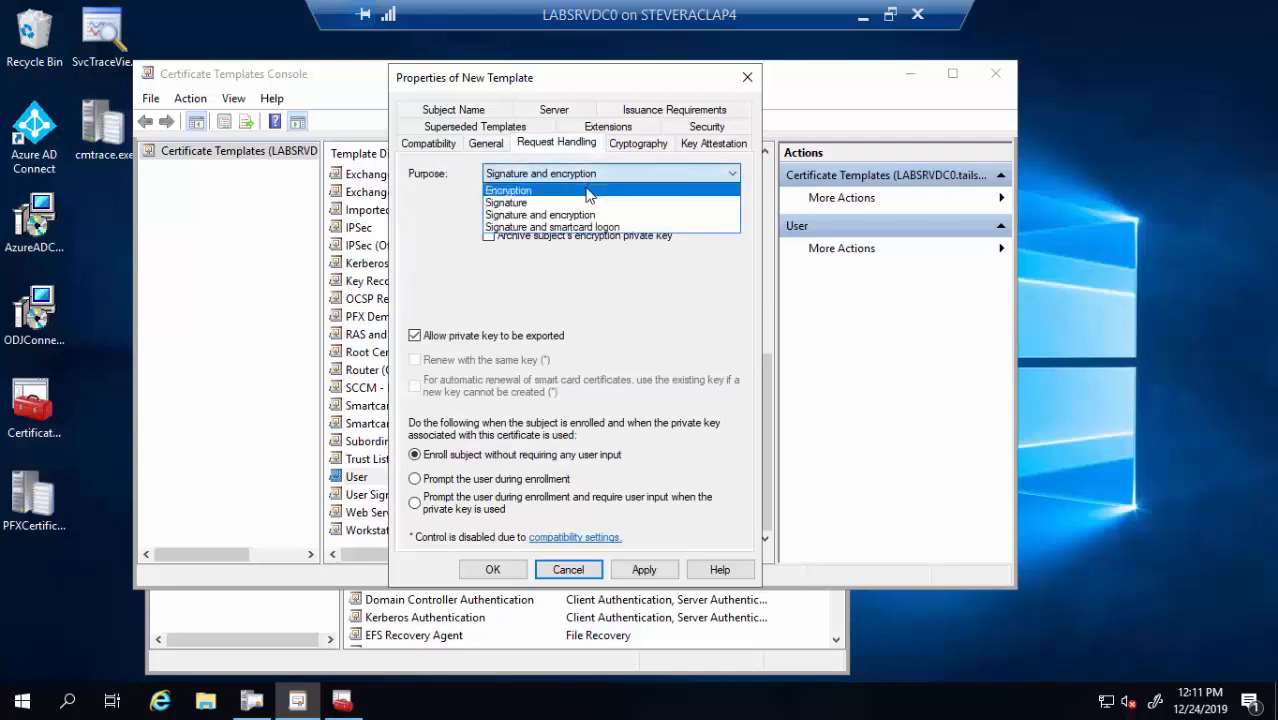
left_click(591, 190)
left_click(700, 441)
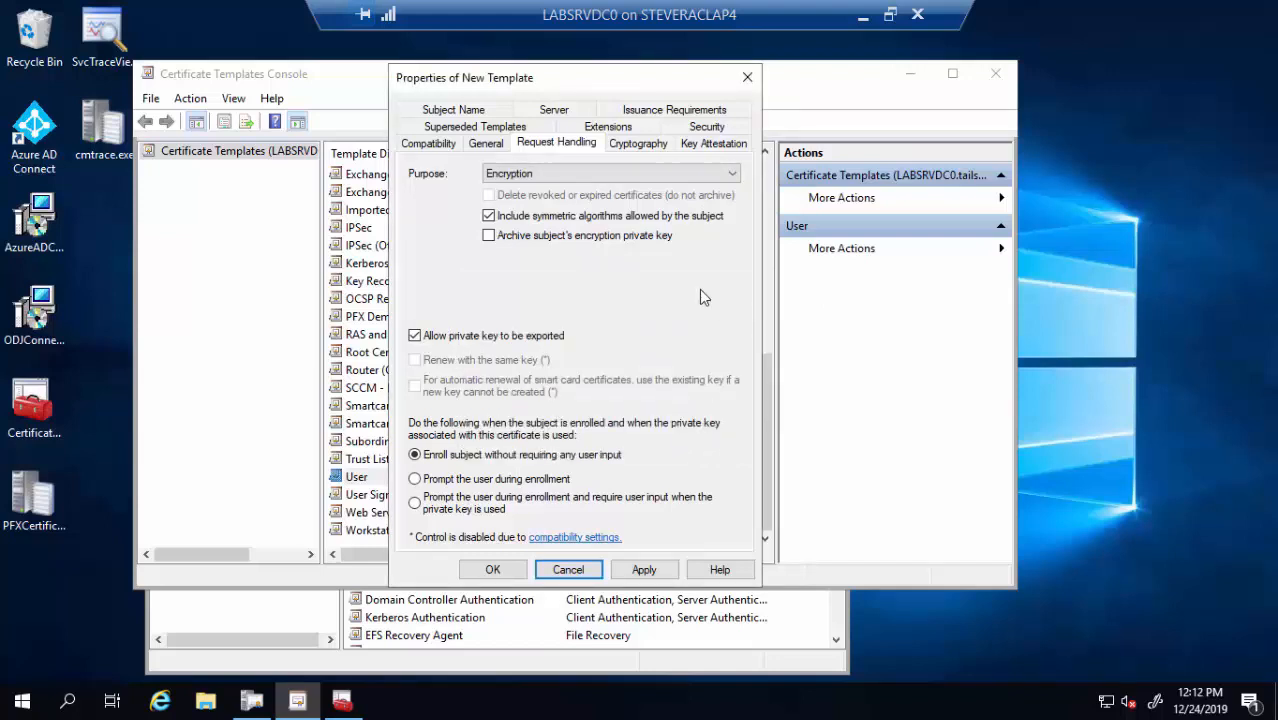
Set the subject name to 'Supply in the request', accept the warning, then view Security permissions
left_click(472, 112)
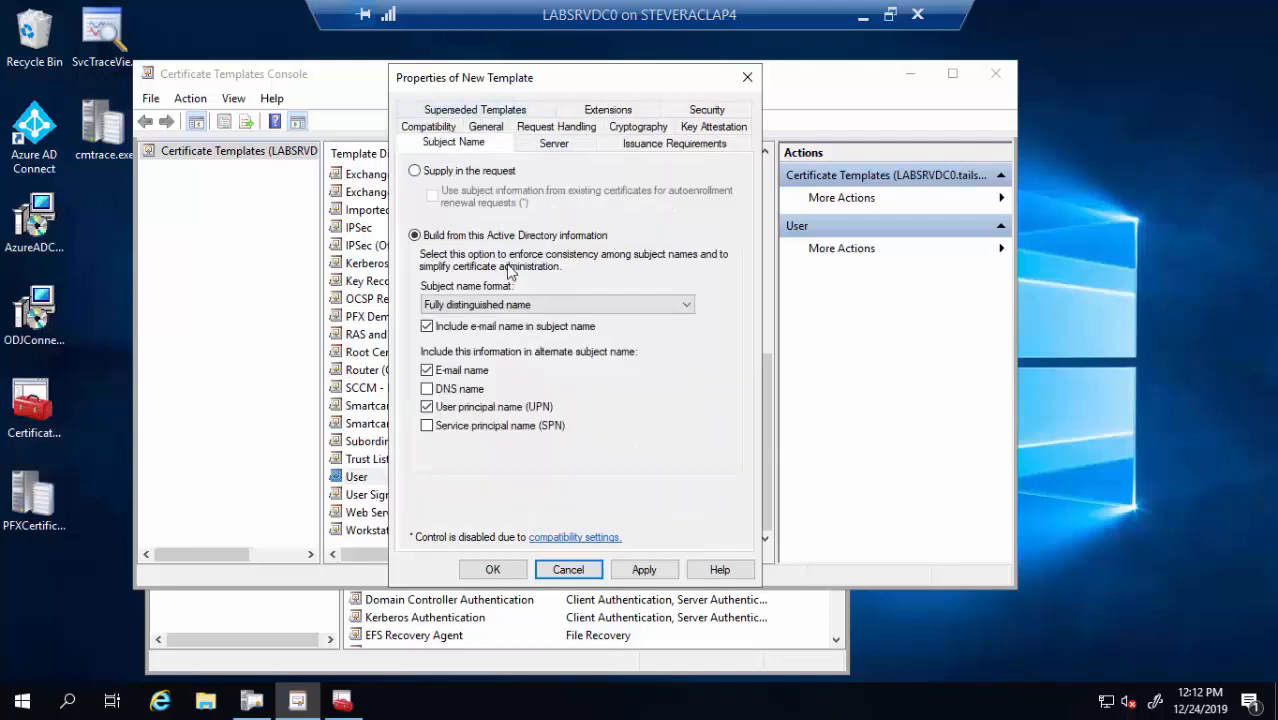
left_click(483, 175)
left_click(788, 433)
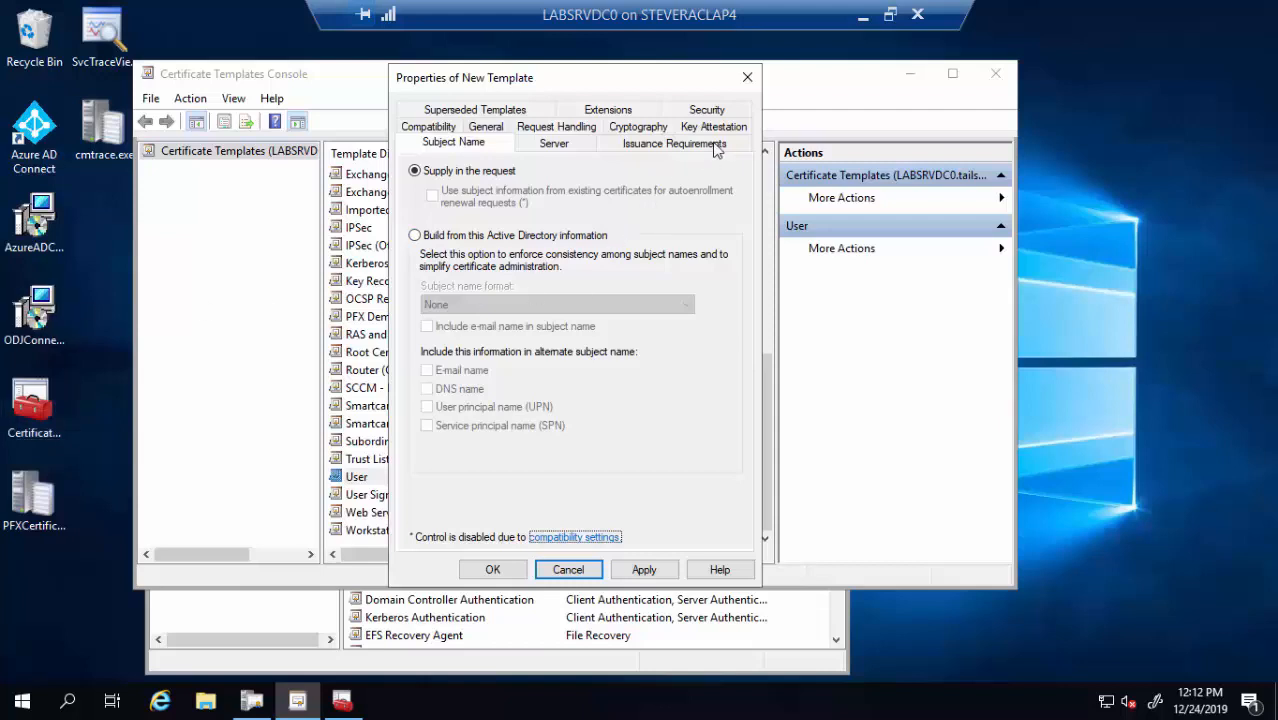
left_click(710, 111)
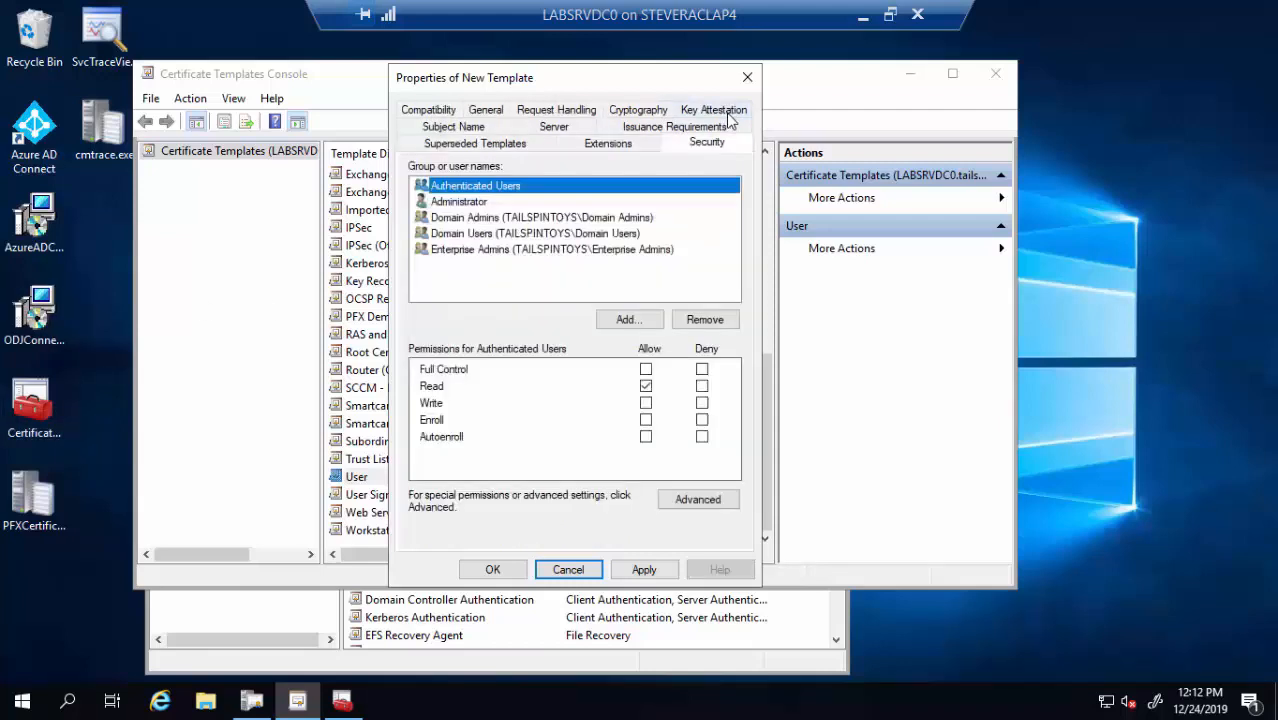
Add the NDES service account to the template permissions with Enroll allowed, and apply
left_click(628, 319)
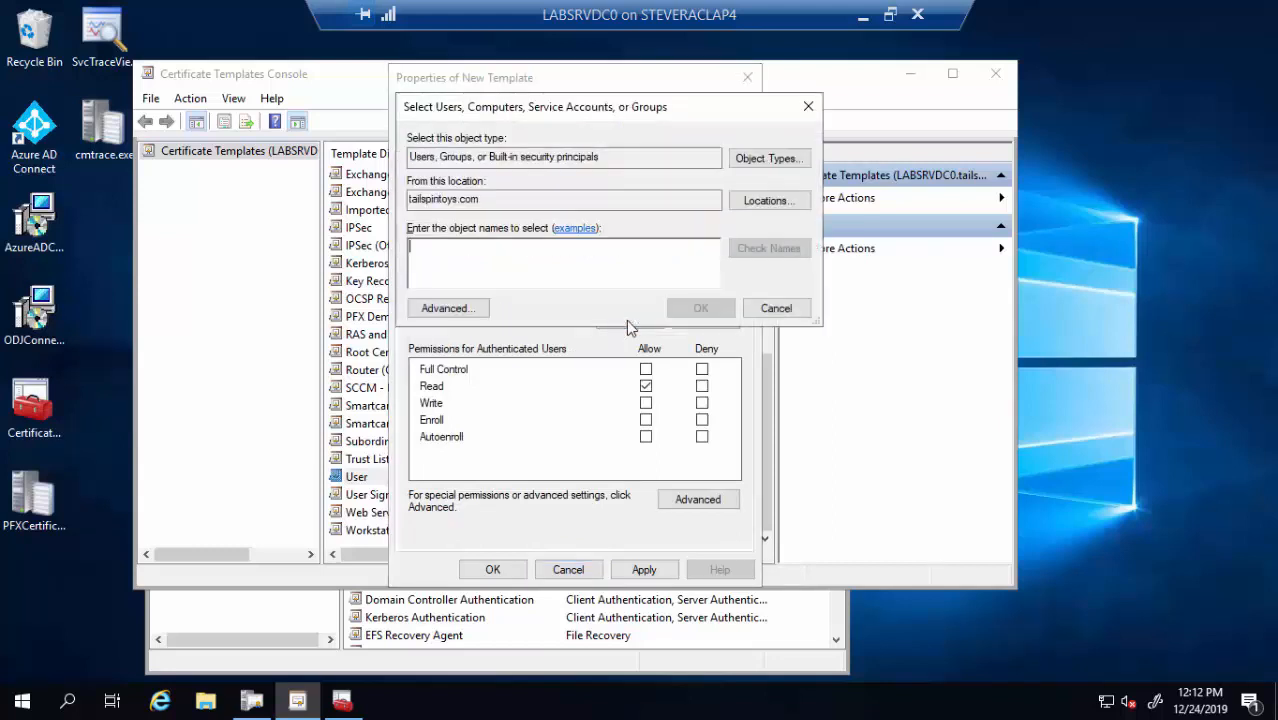
type("ndes")
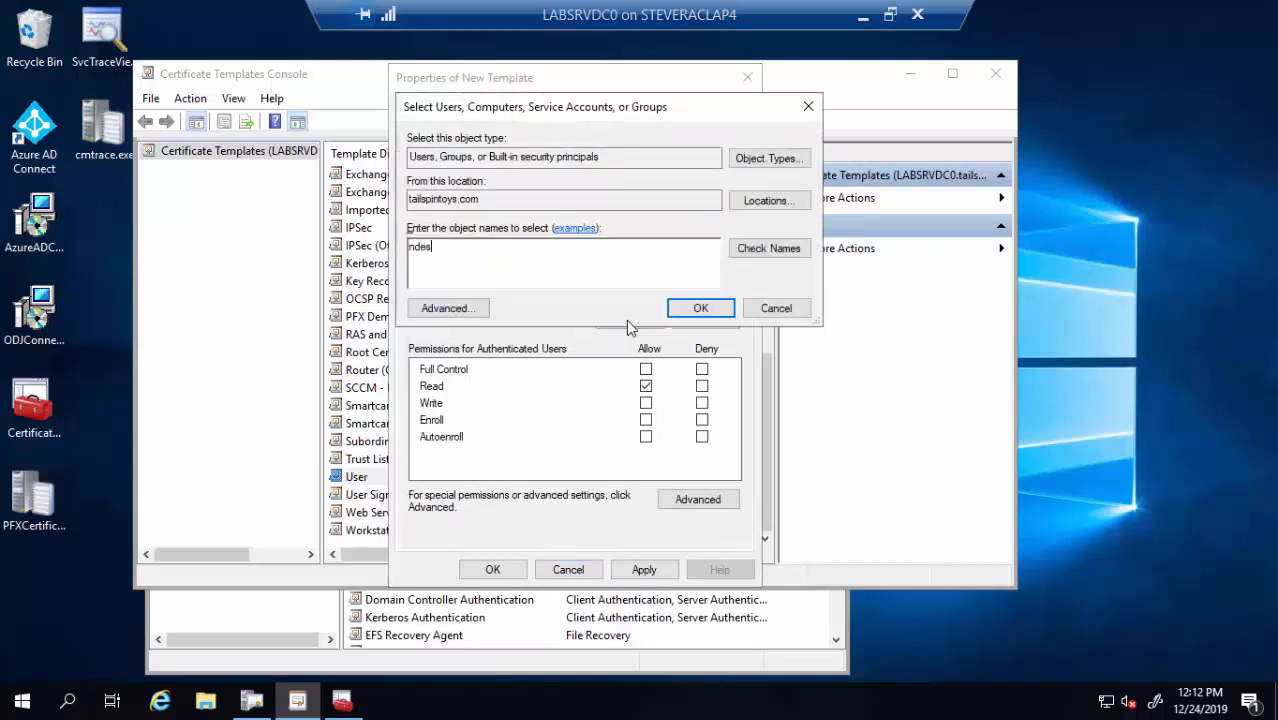
left_click(793, 250)
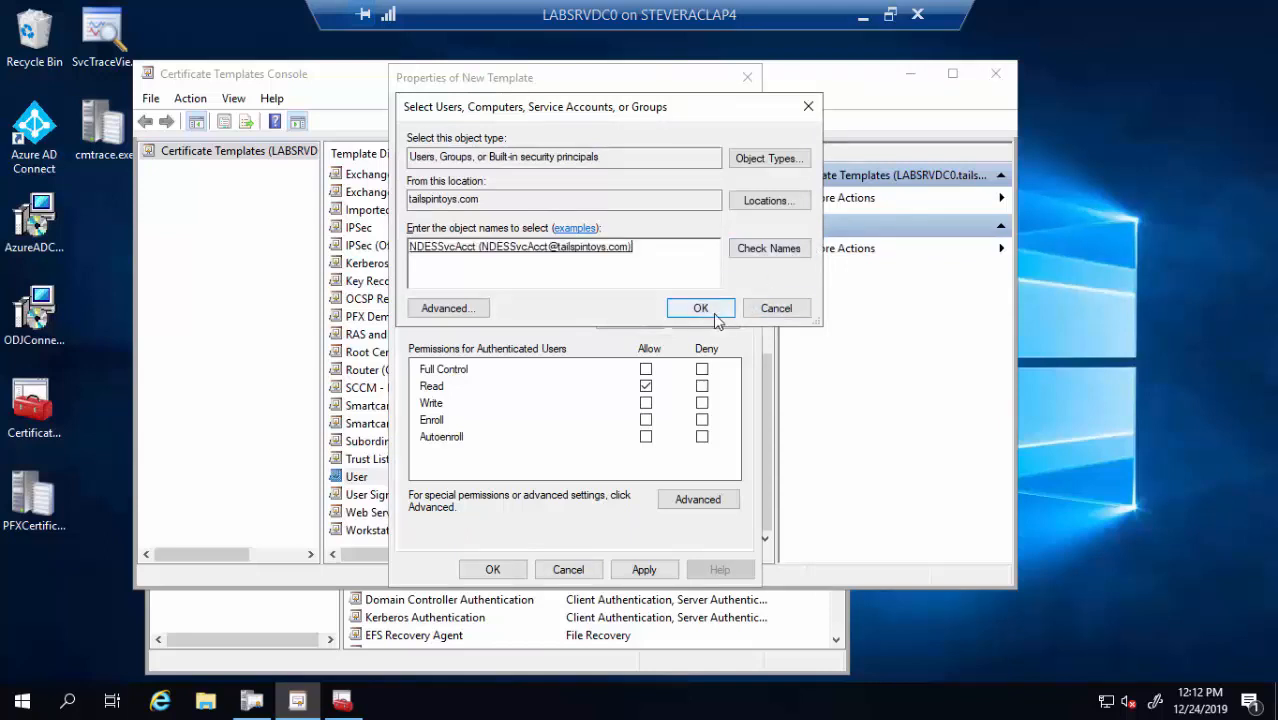
left_click(701, 309)
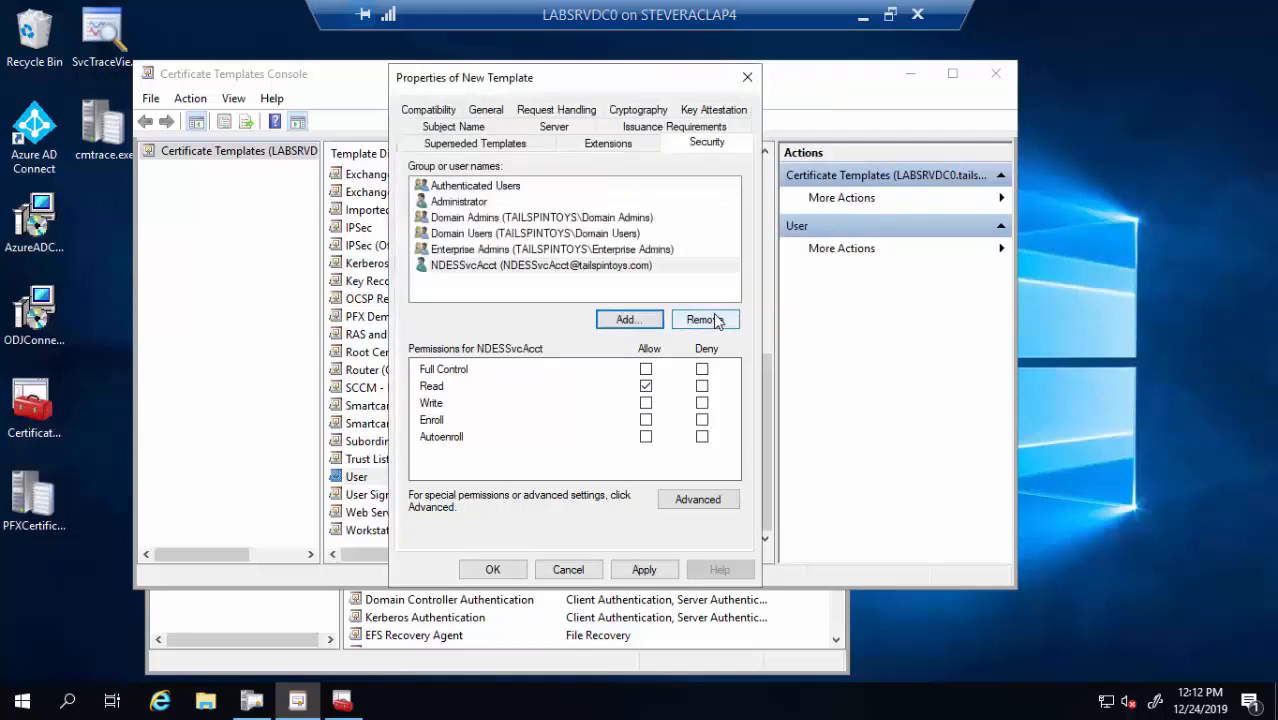
left_click(646, 421)
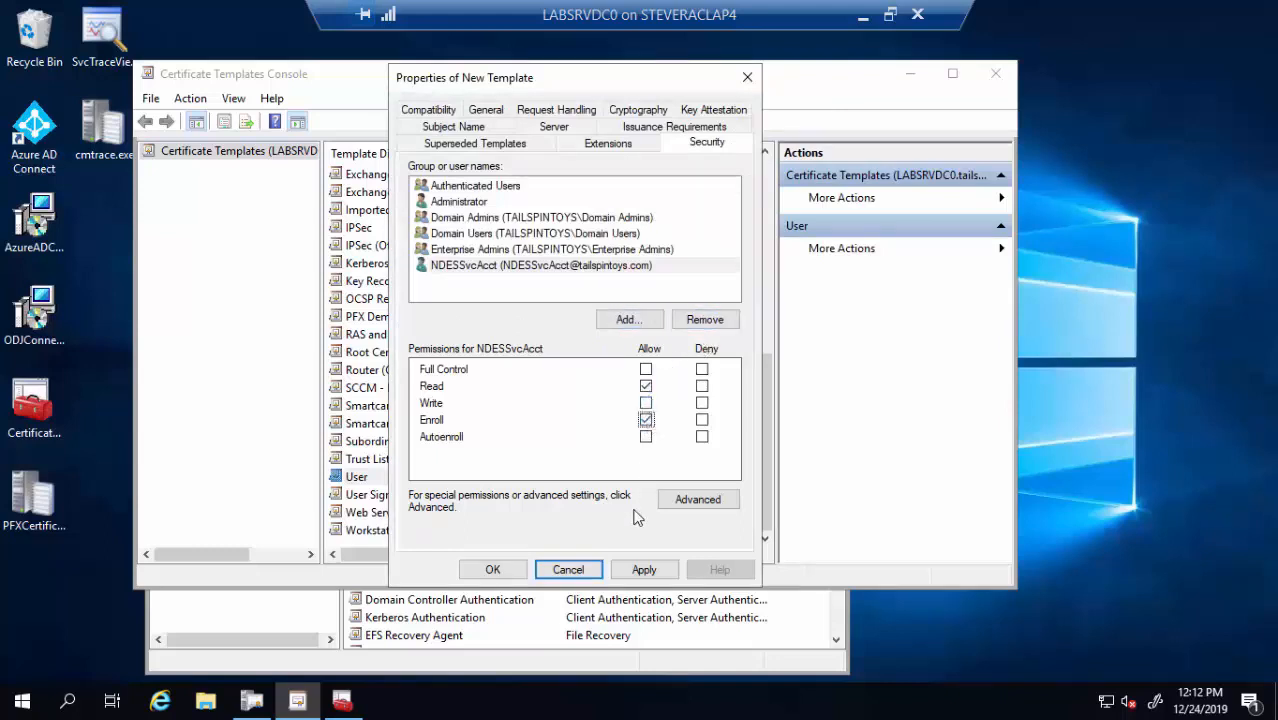
left_click(632, 570)
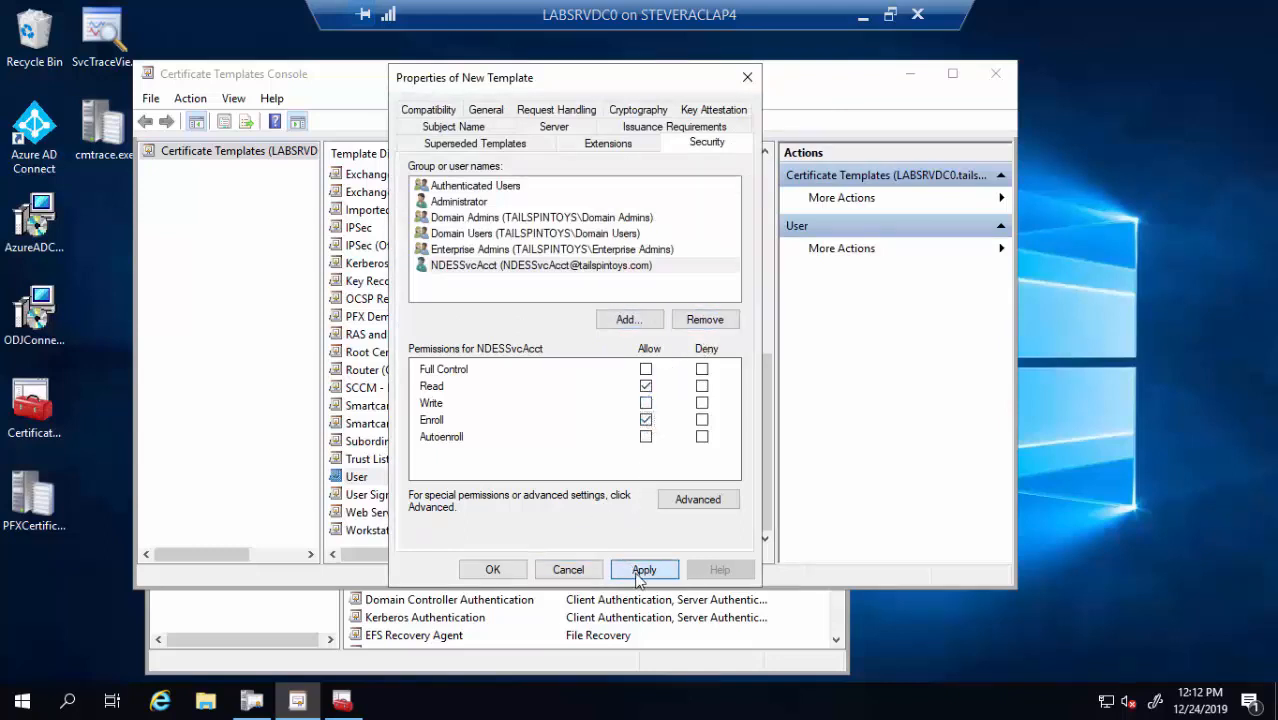
Add Domain Users to the template permissions with Read allowed
left_click(644, 320)
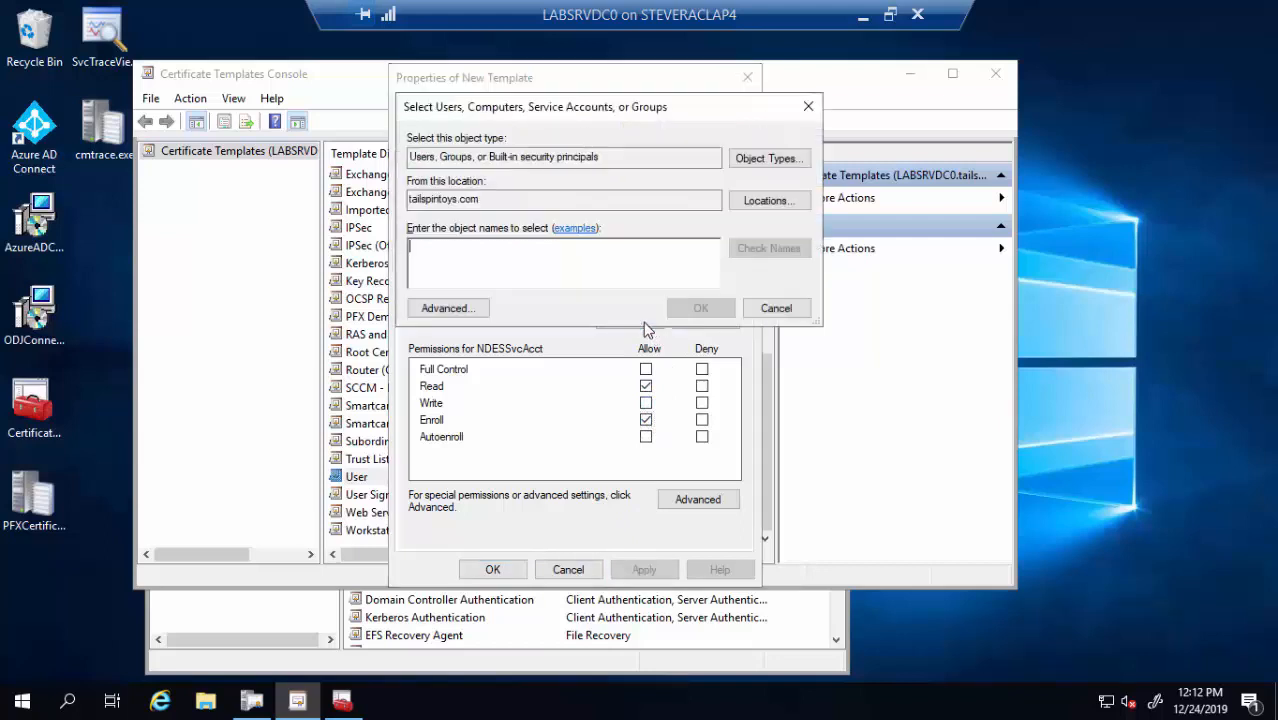
type("doma")
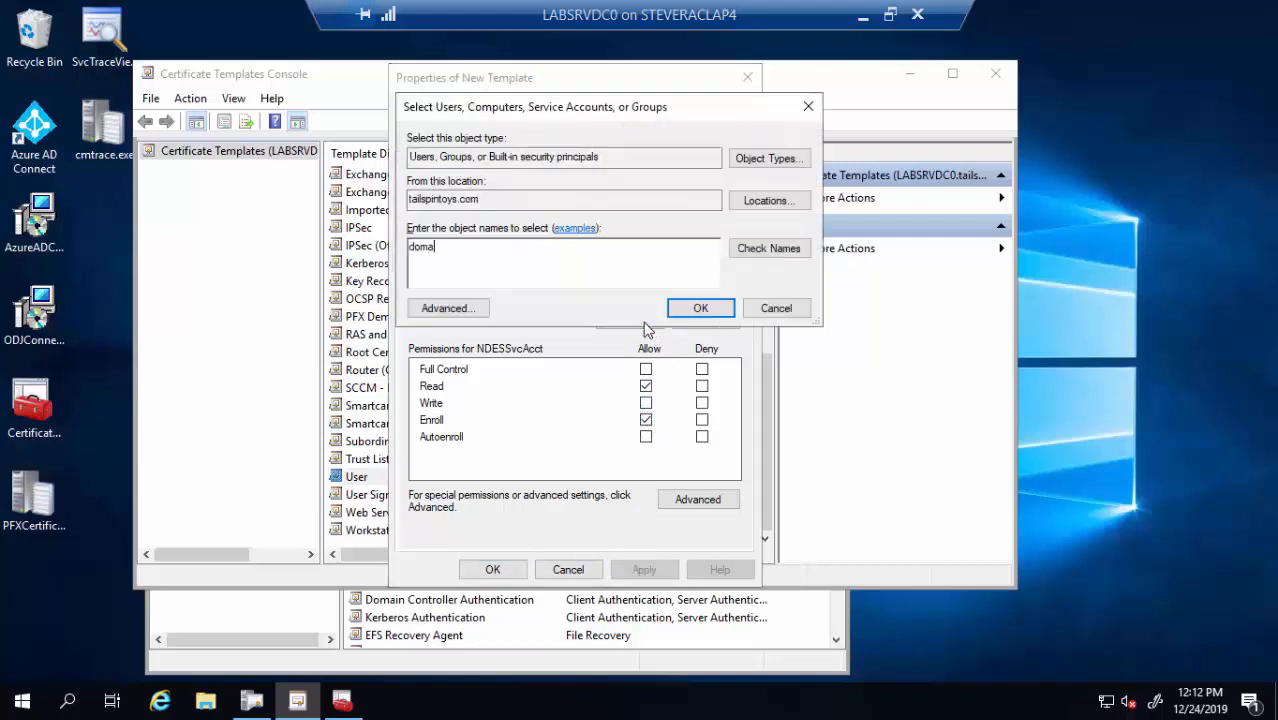
type("in users")
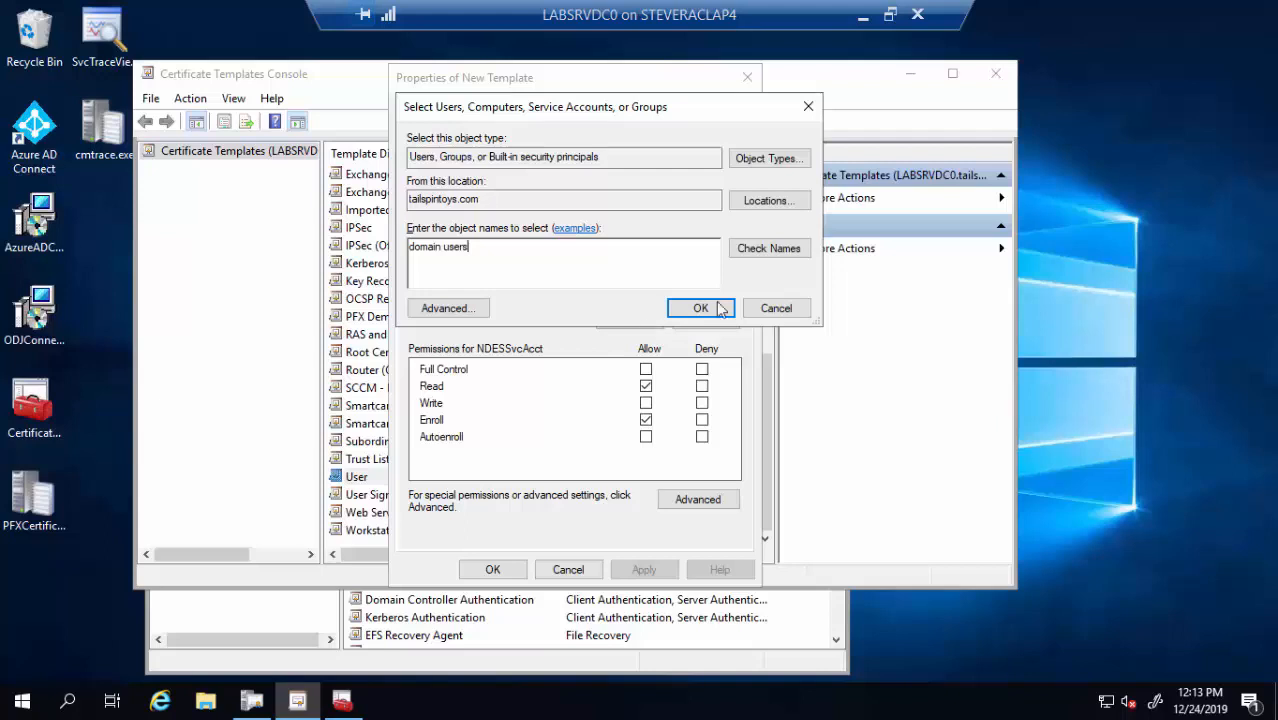
left_click(764, 257)
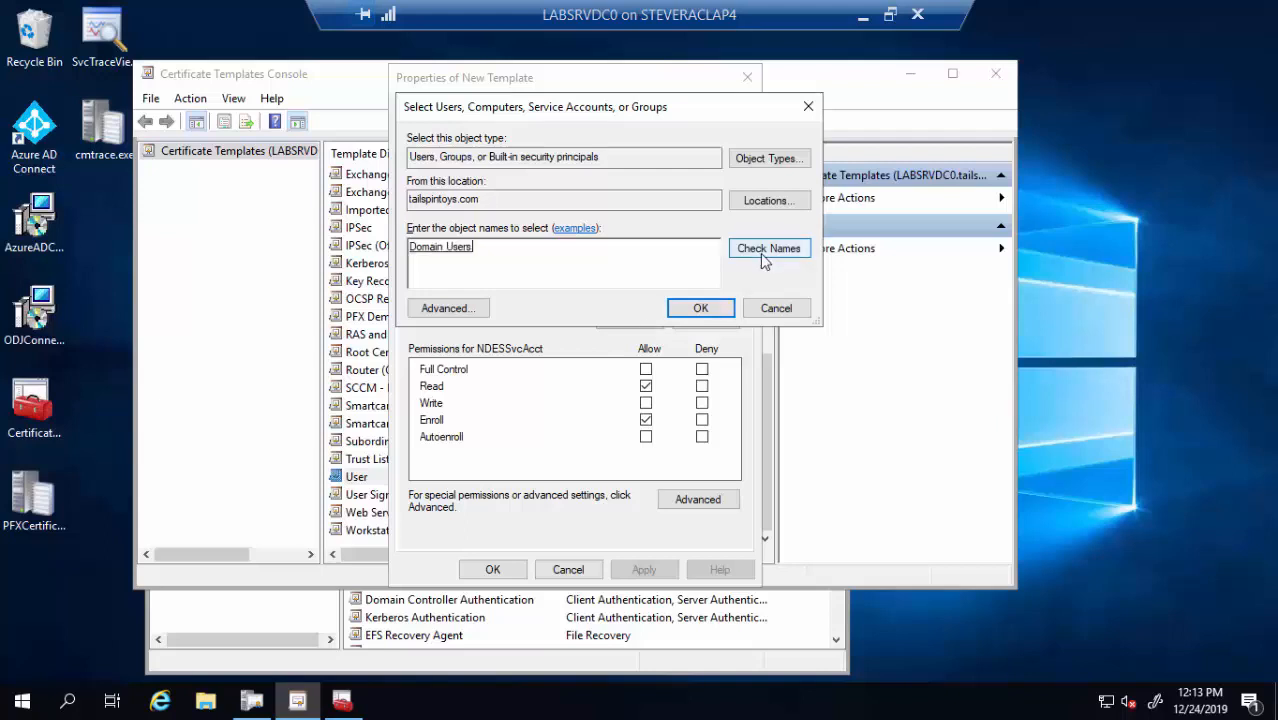
left_click(701, 309)
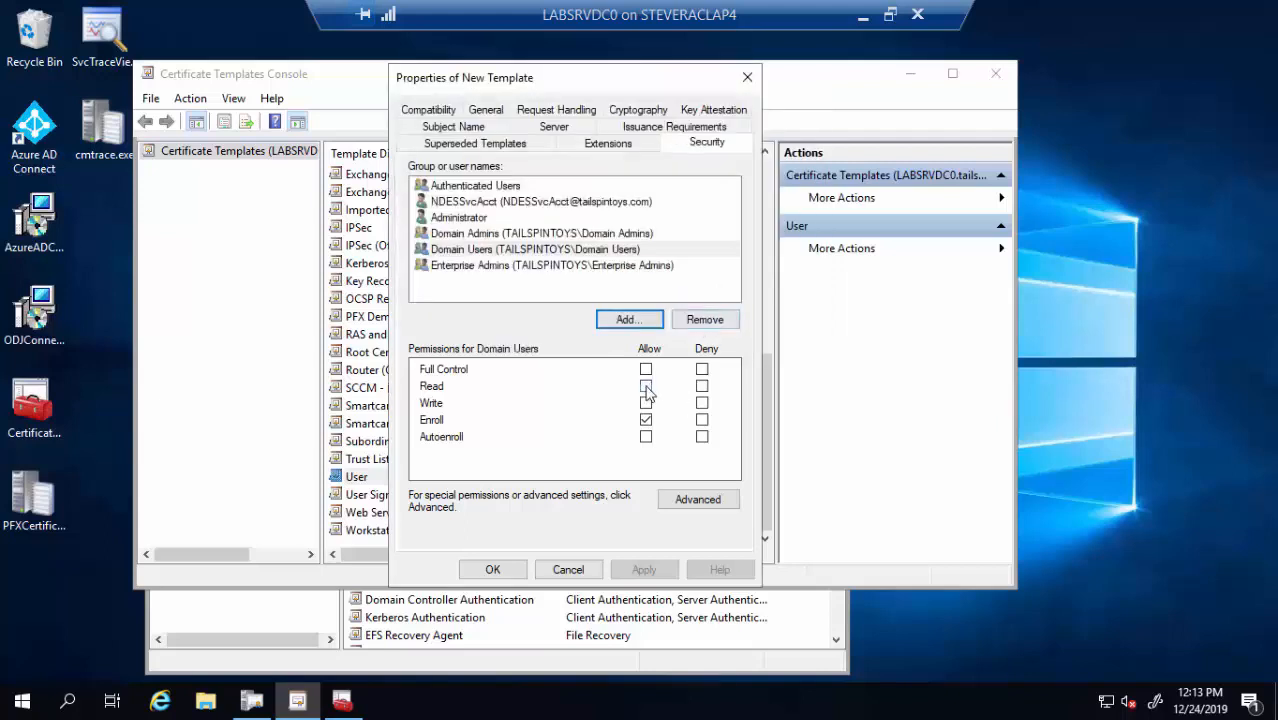
left_click(646, 387)
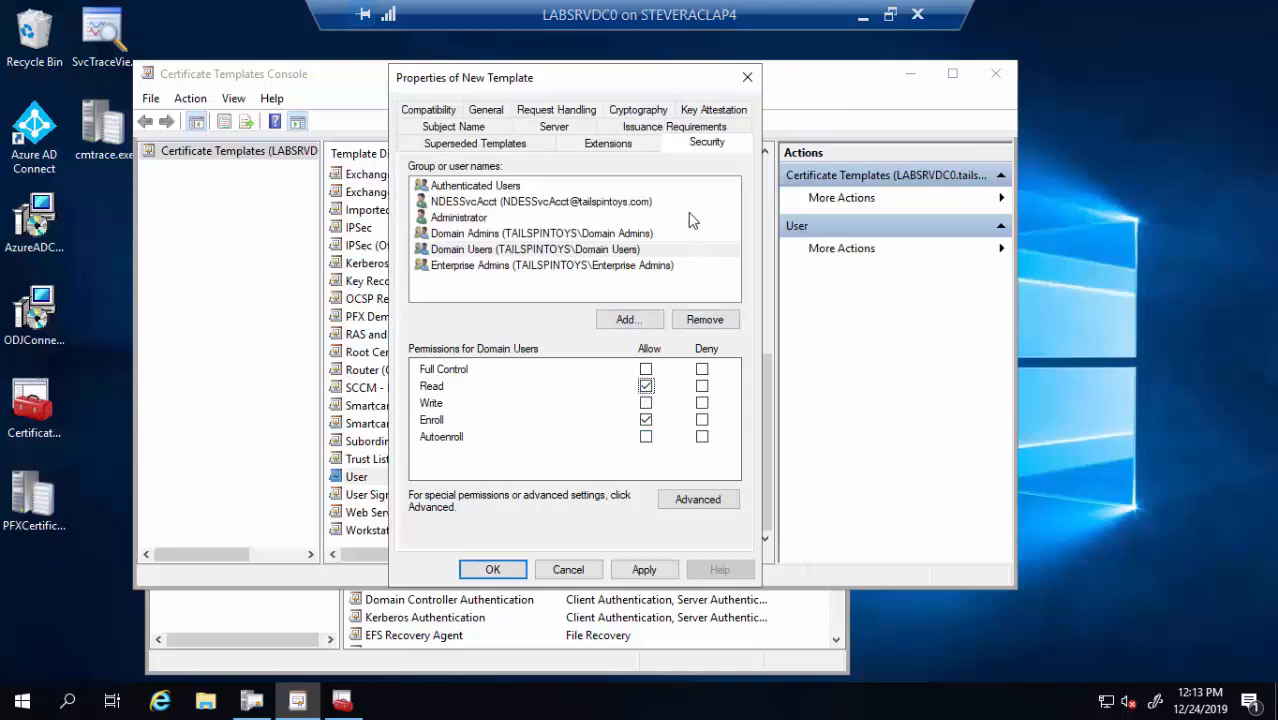
Review the Client Authentication application policy under Extensions, then save the NDES Encryption template
left_click(602, 148)
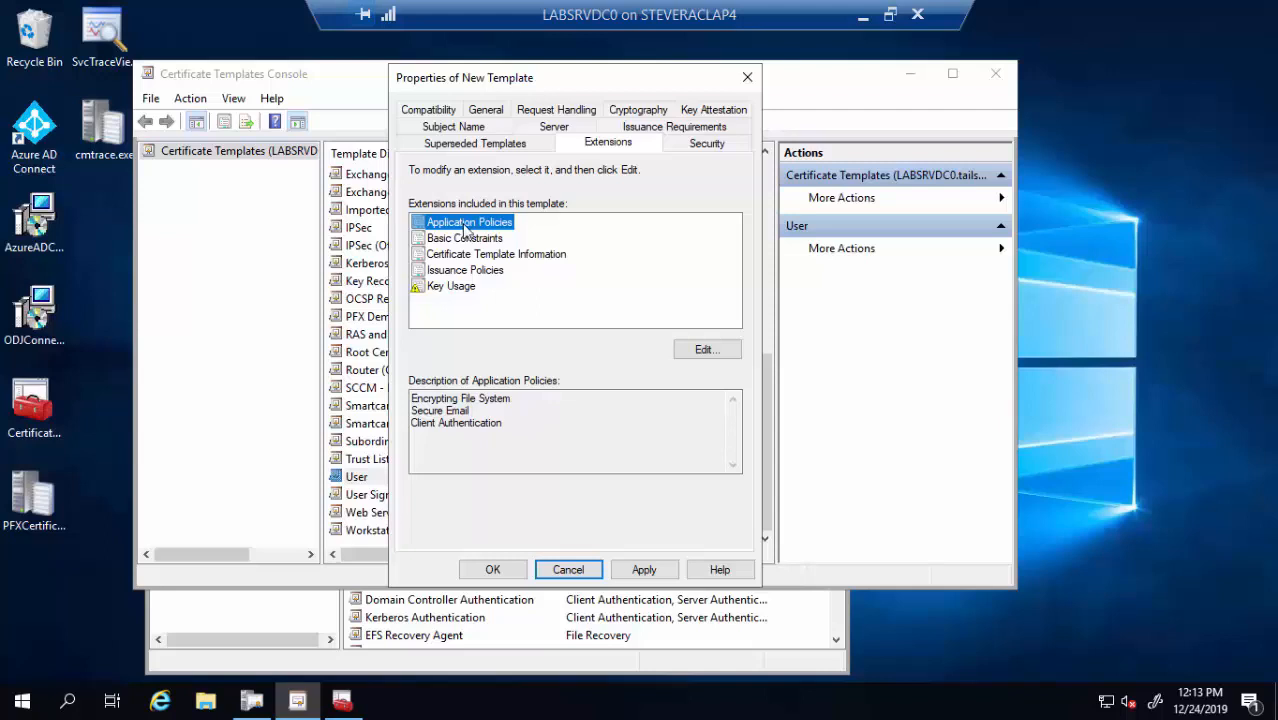
left_click_drag(526, 424, 387, 424)
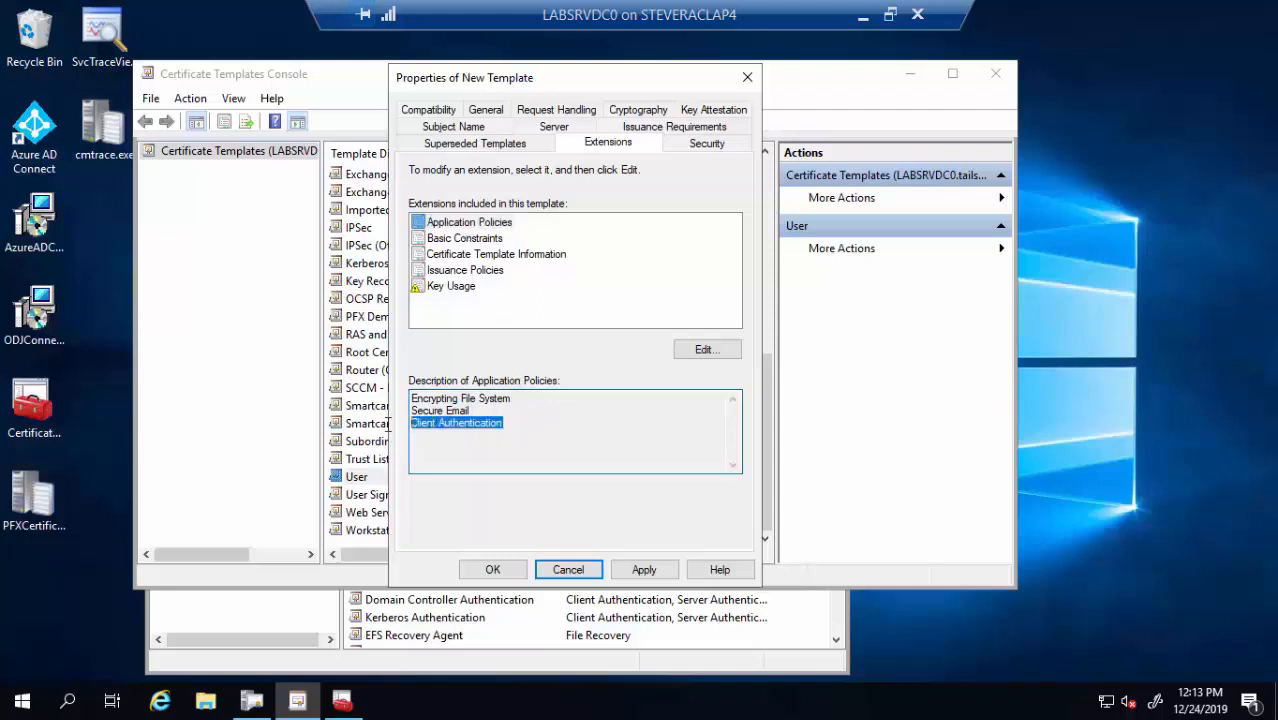
left_click(519, 428)
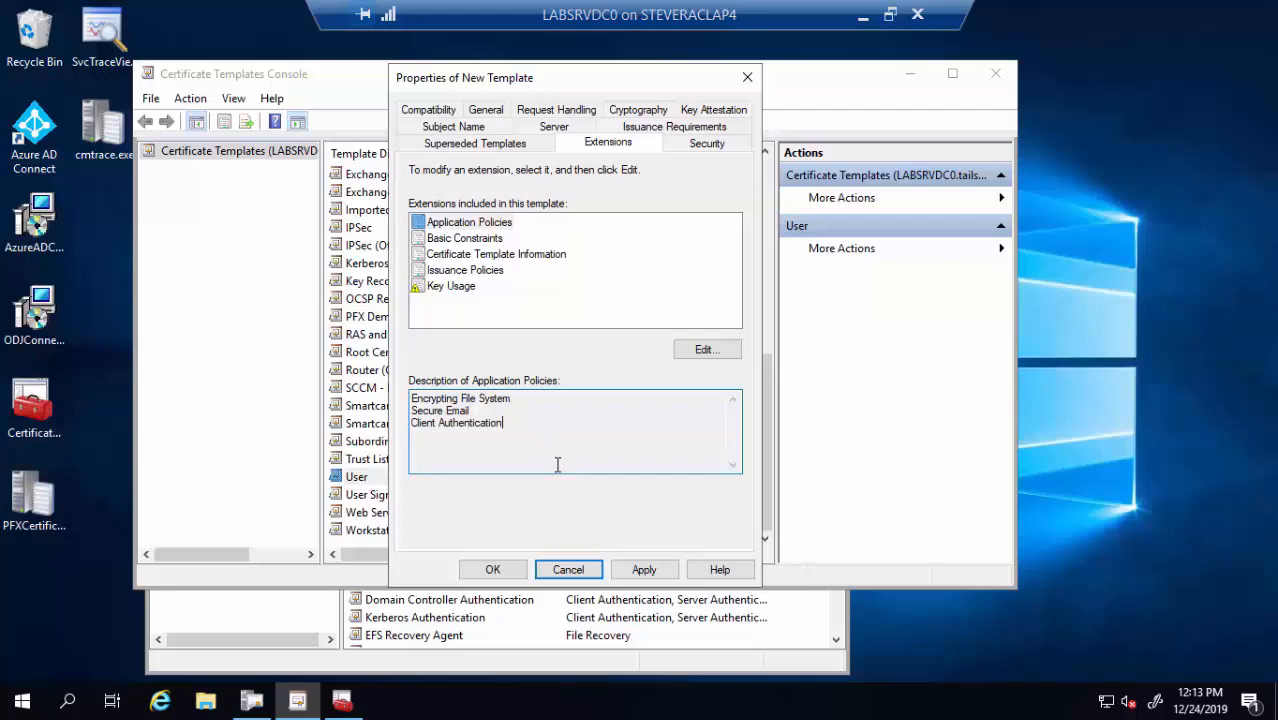
left_click(494, 570)
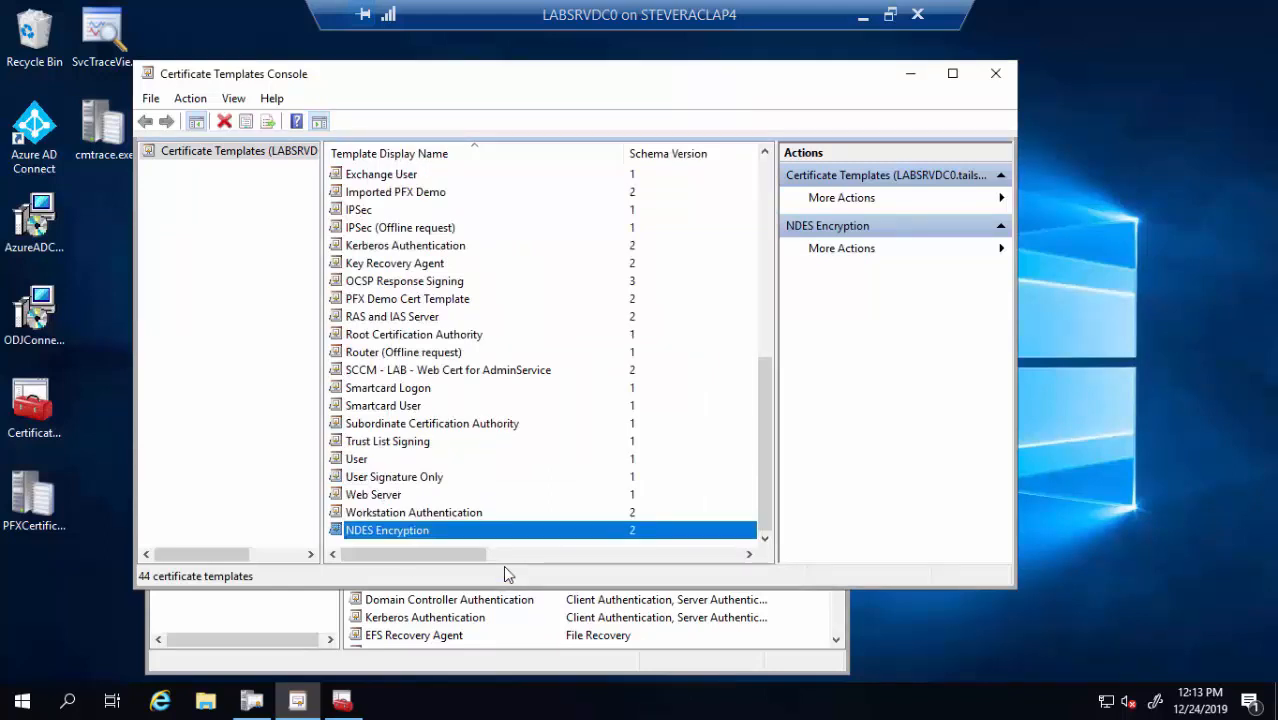
Duplicate NDES Encryption and rename the copy 'NDES Signature'
right_click(427, 539)
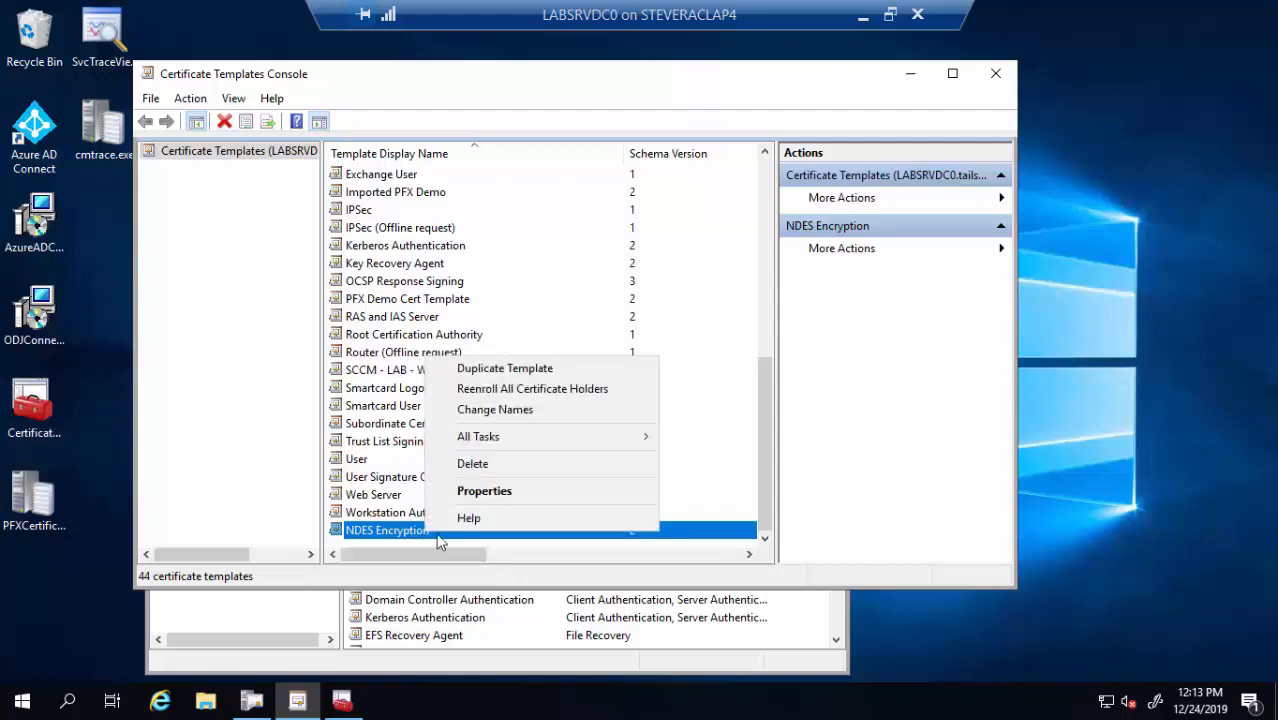
left_click(519, 370)
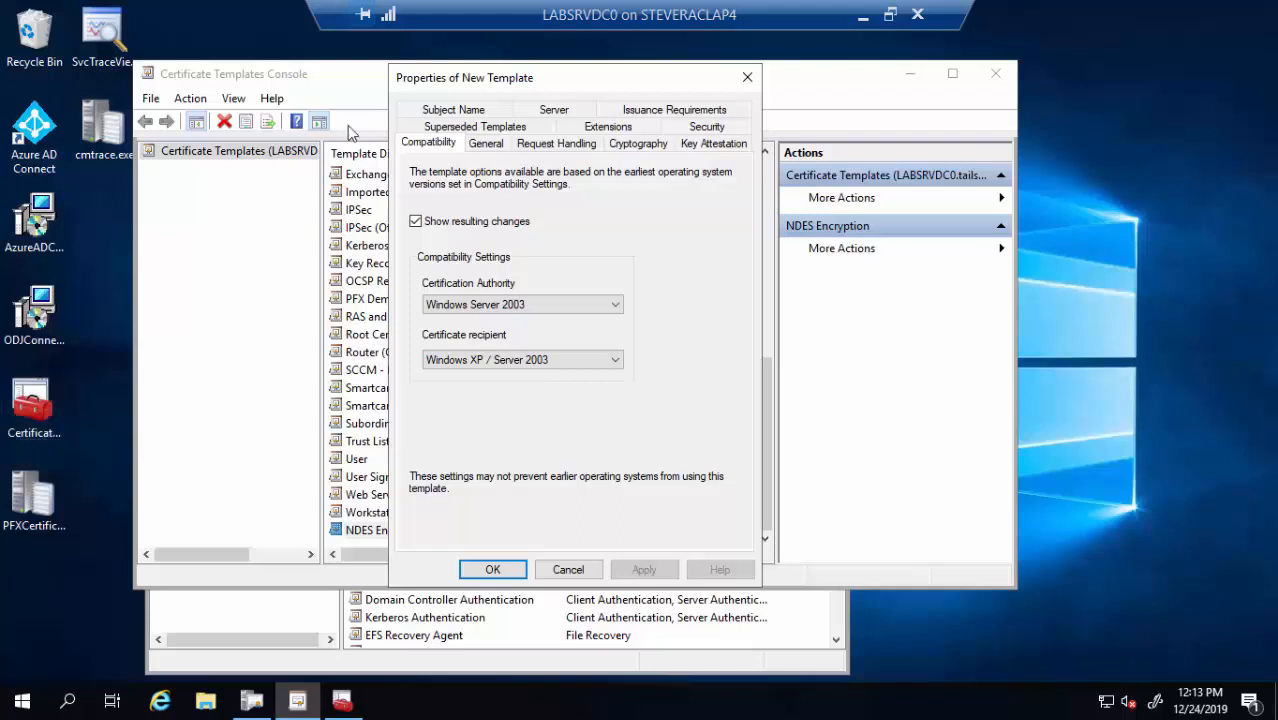
left_click(482, 144)
left_click(540, 187)
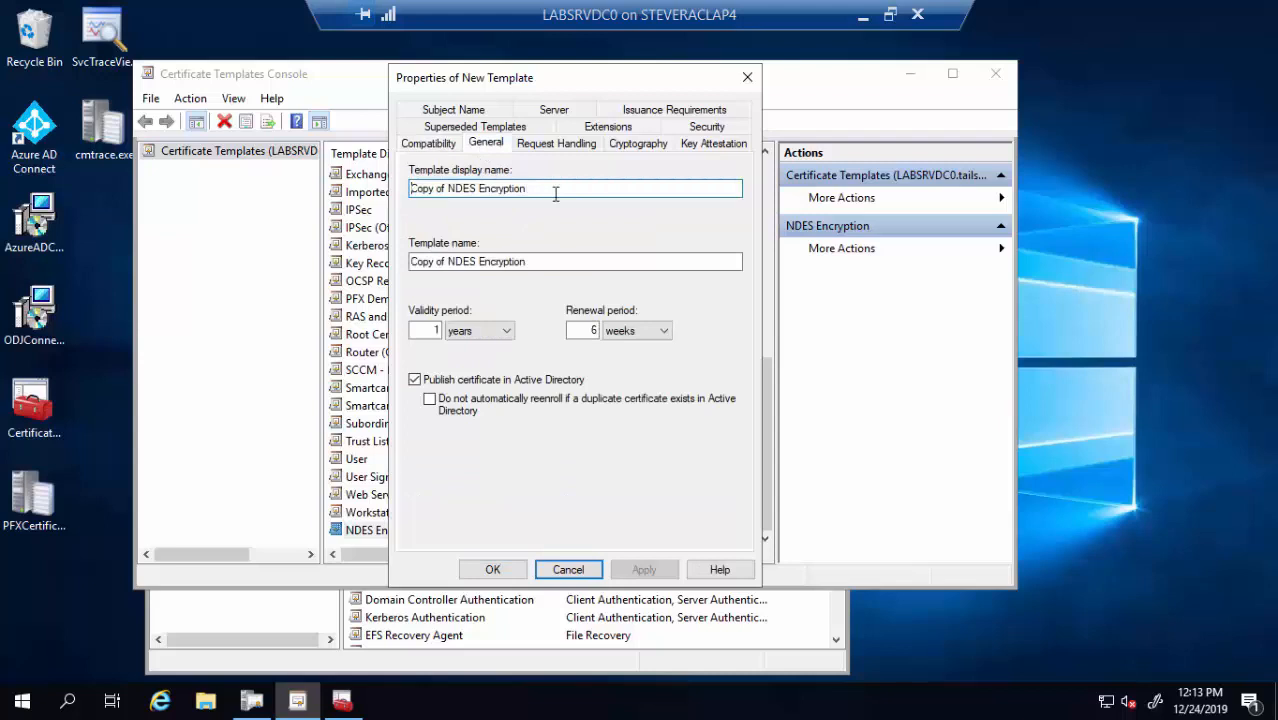
key("ctrl+a")
type("NDES ")
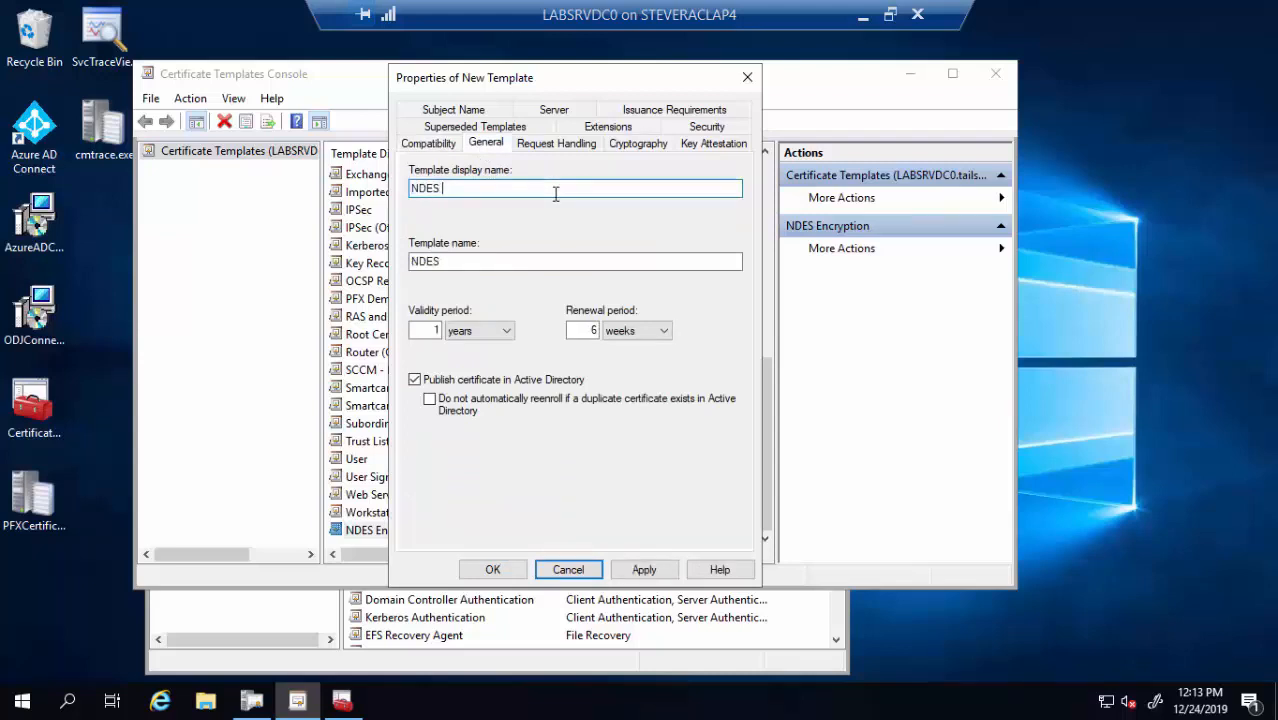
type("Signature")
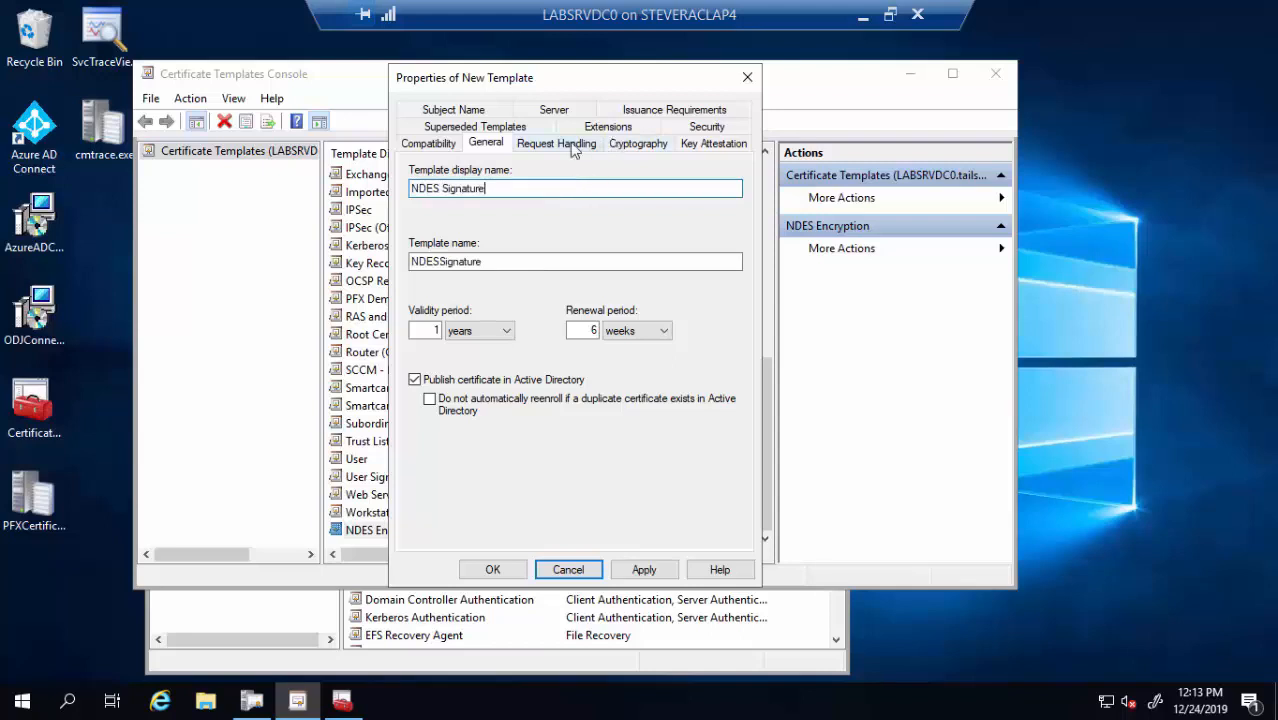
Set the copy's purpose to Signature, confirm the change, and save the template
left_click(568, 143)
left_click(547, 173)
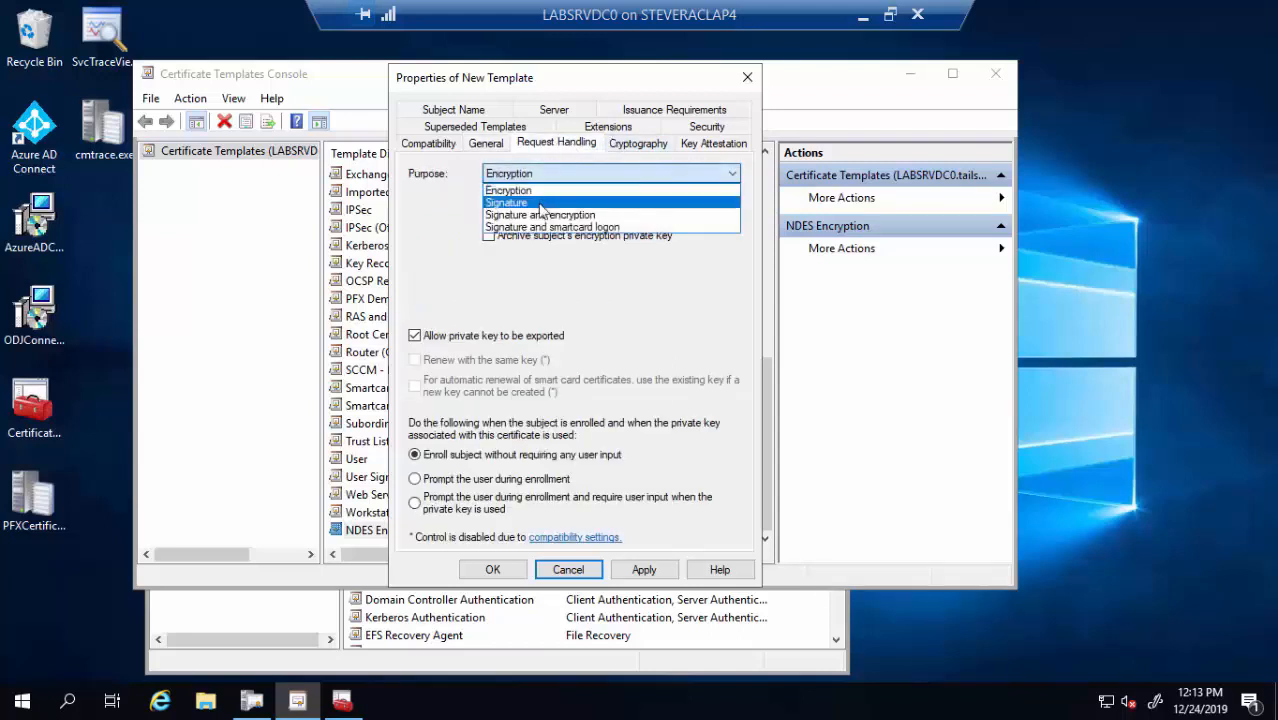
left_click(527, 193)
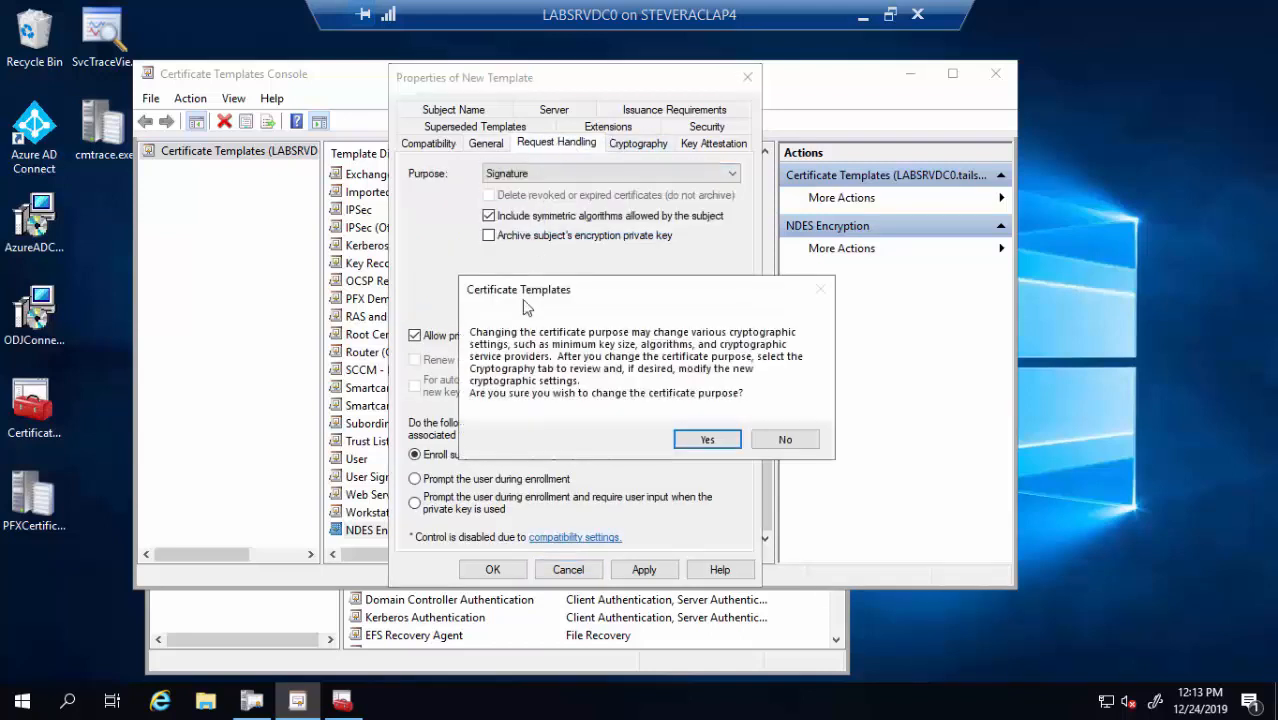
left_click(697, 452)
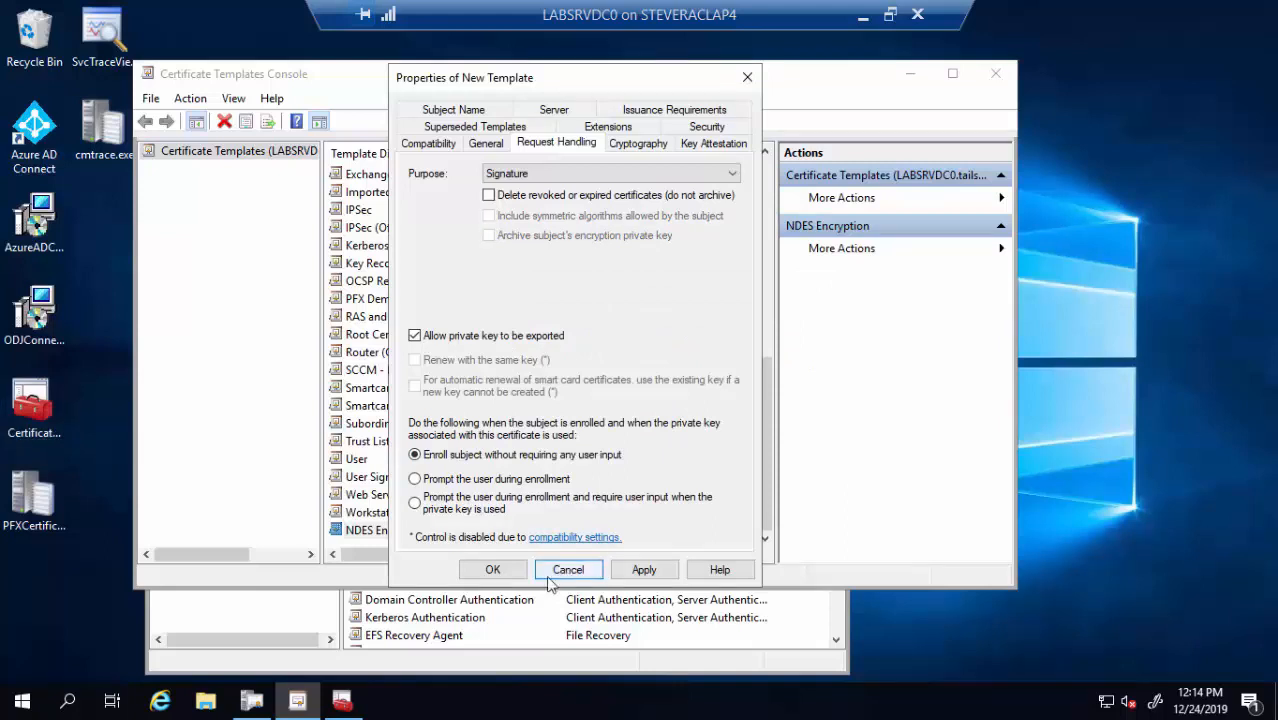
left_click(515, 575)
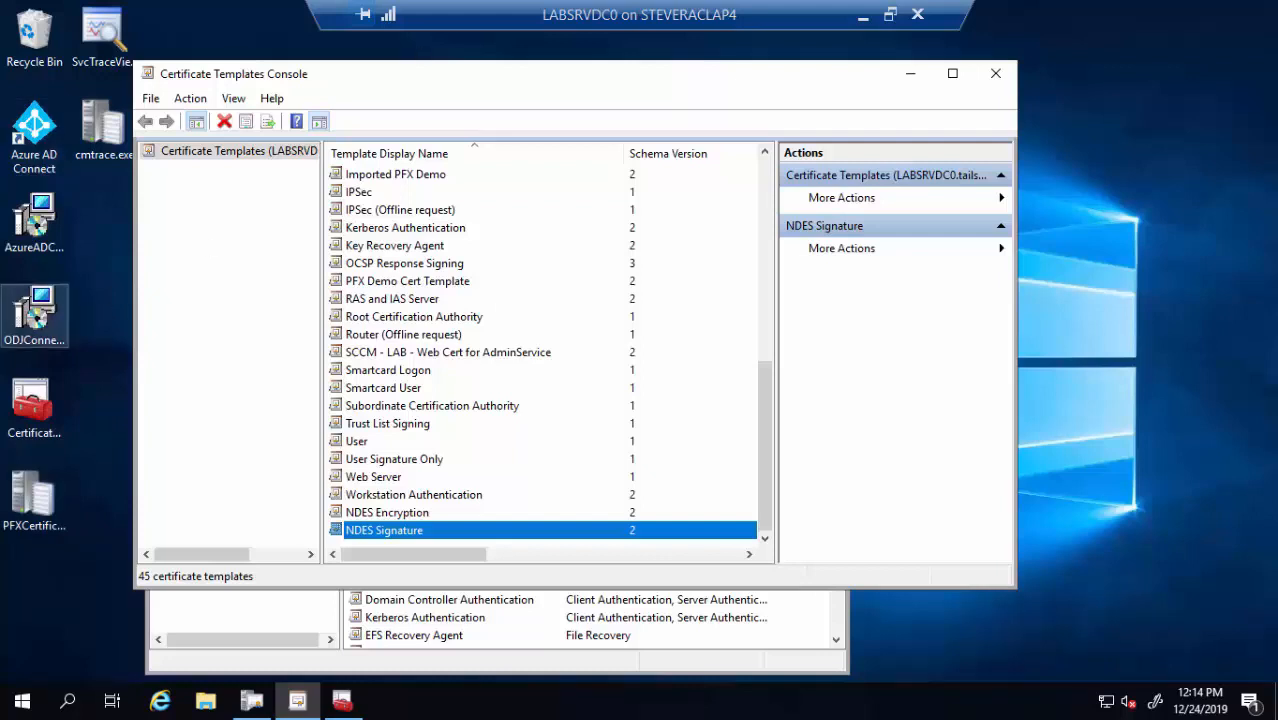
Duplicate NDES Encryption again and name the copy 'NDES General Purpose'
left_click(428, 502)
left_click(428, 513)
right_click(426, 510)
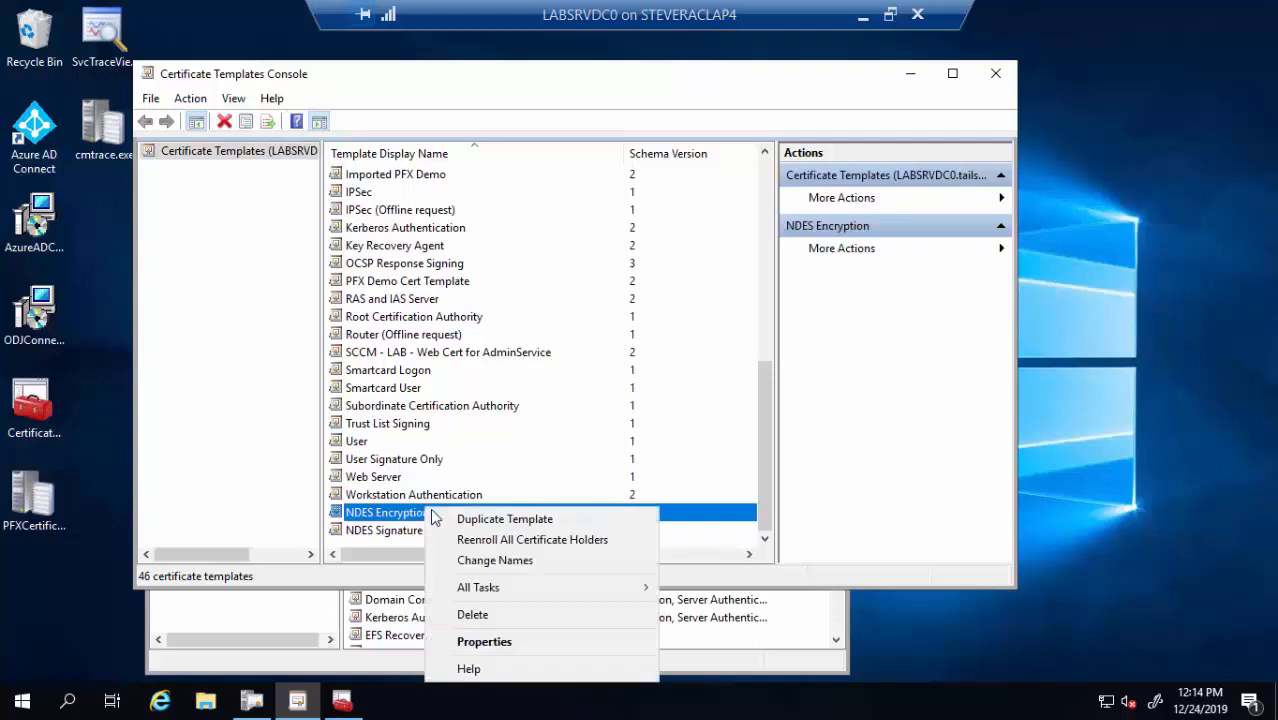
left_click(453, 519)
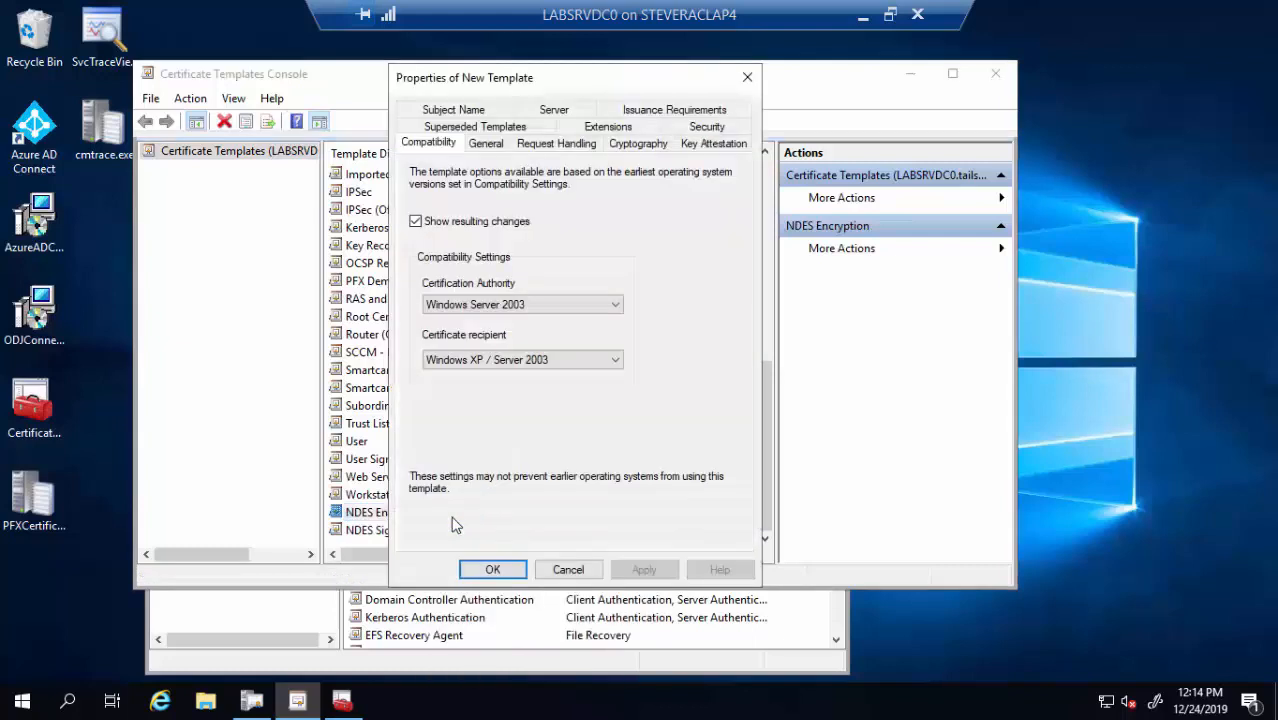
left_click(486, 145)
left_click(564, 189)
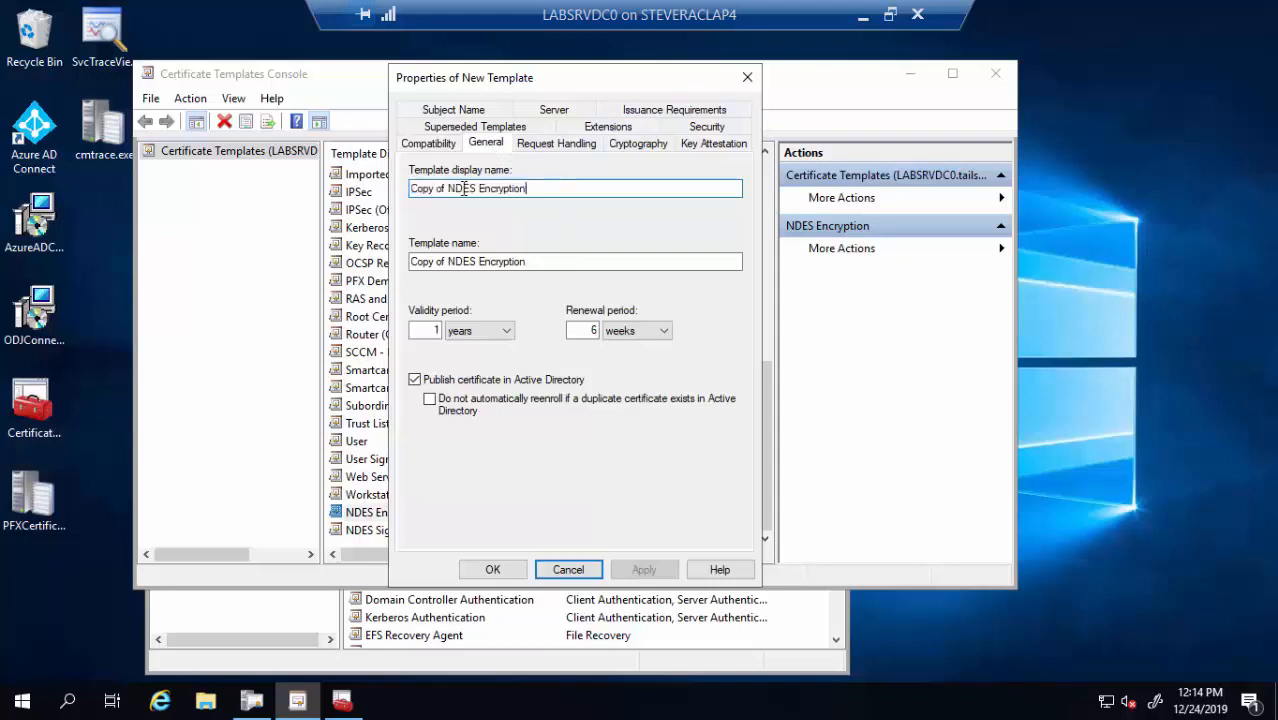
left_click_drag(464, 188, 353, 142)
type("NDES")
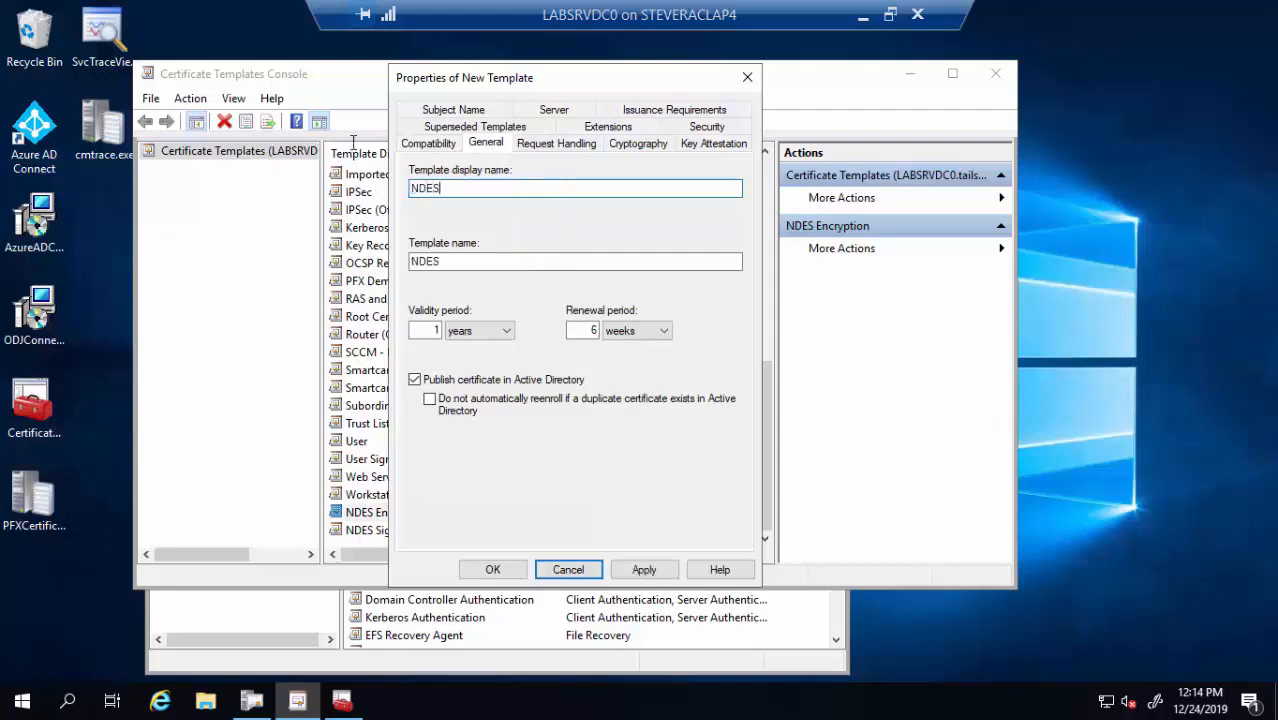
type(" General Pur")
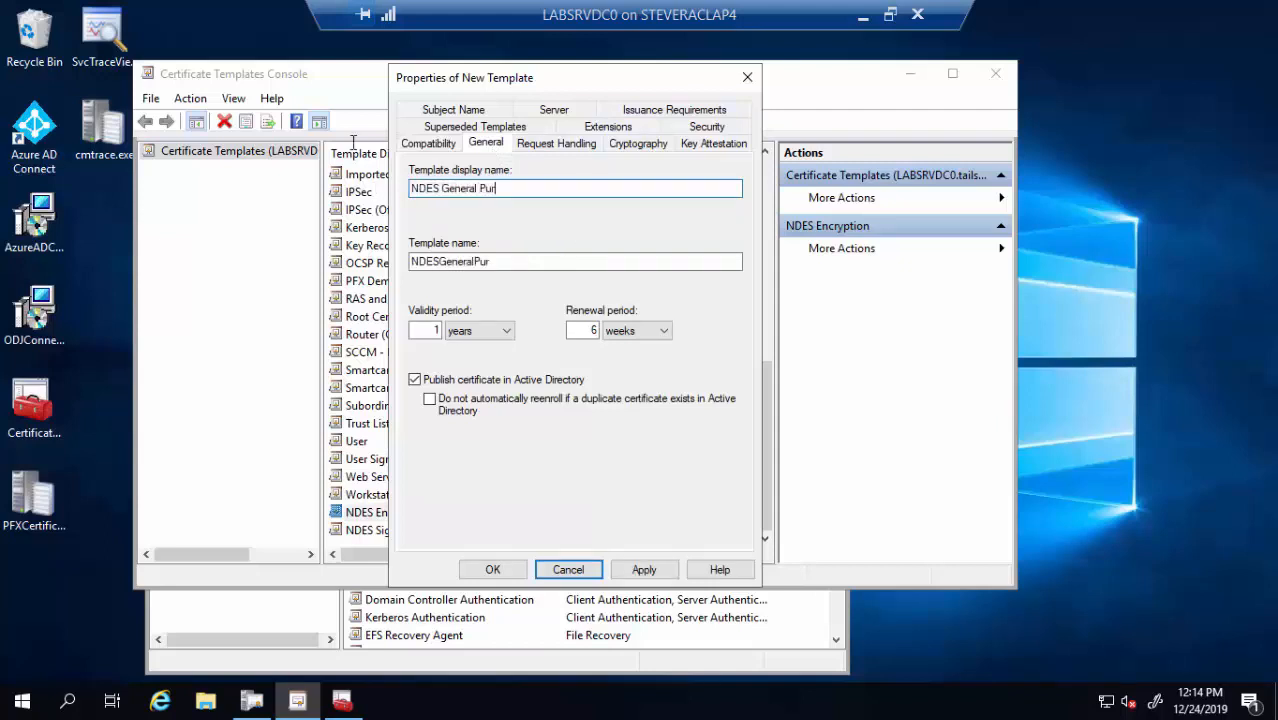
type("pose")
Set the template purpose to Signature and encryption, confirming the change
left_click(553, 145)
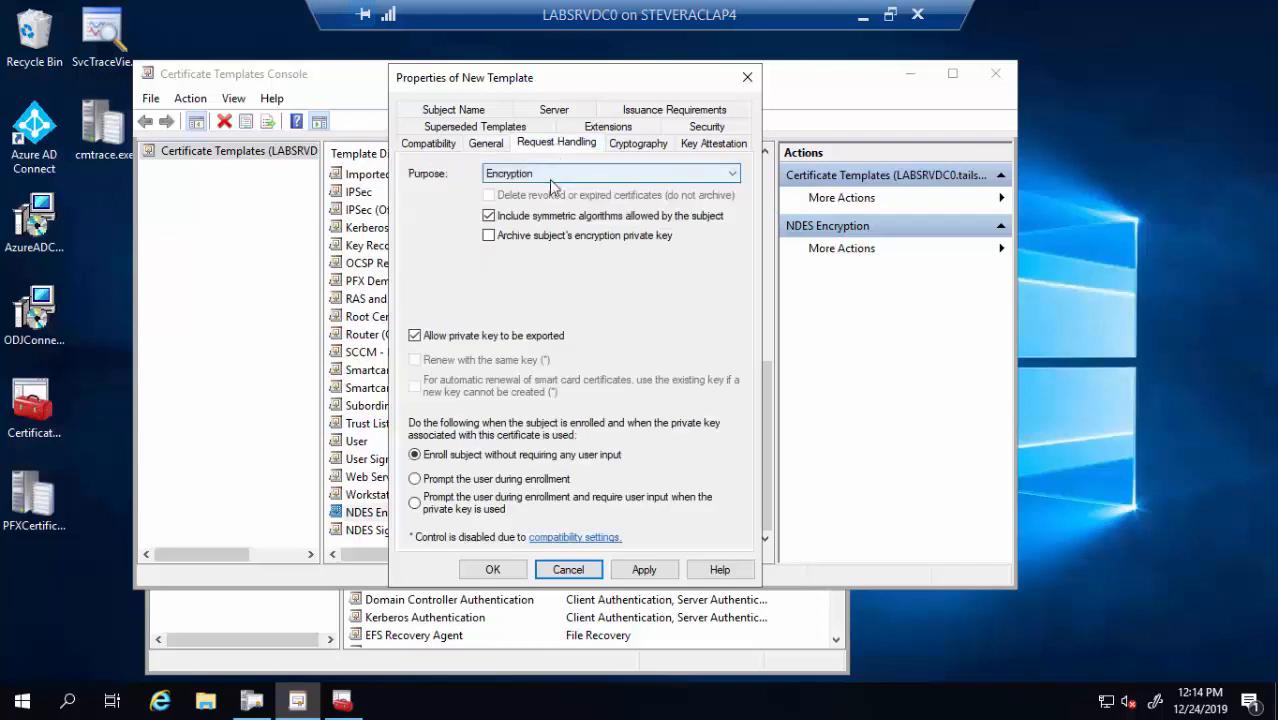
left_click(551, 175)
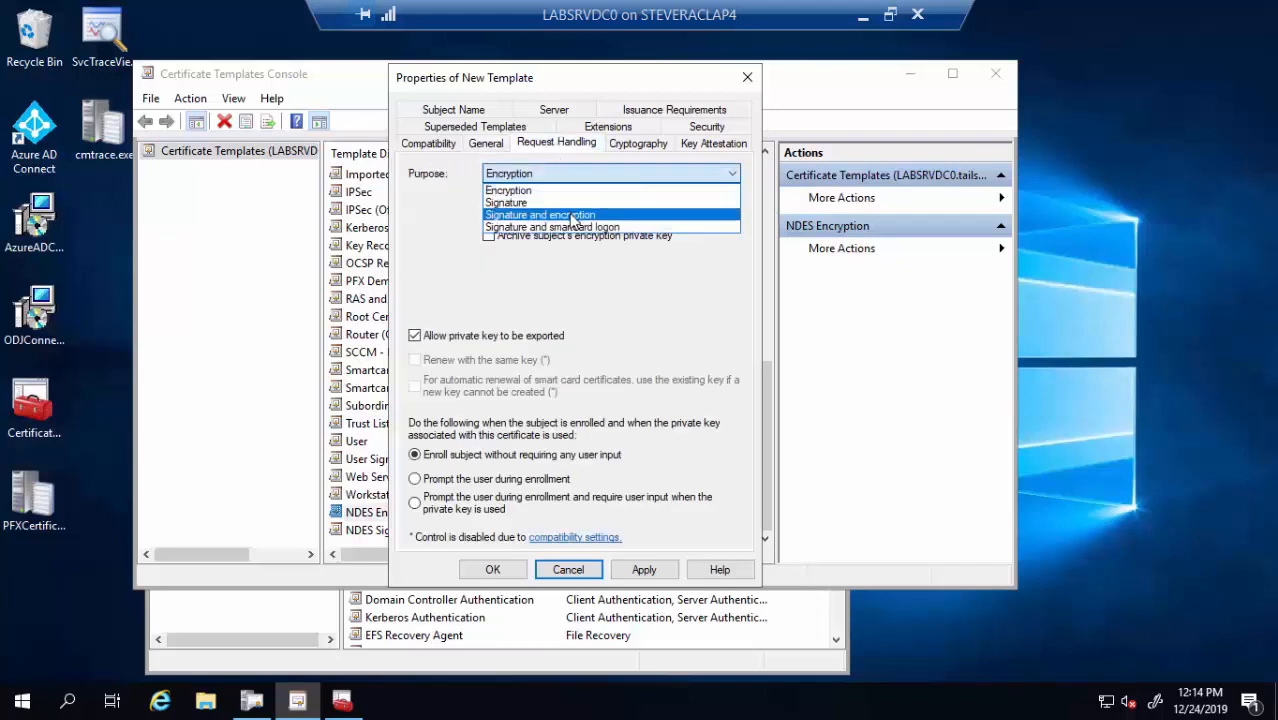
left_click(575, 216)
left_click(706, 438)
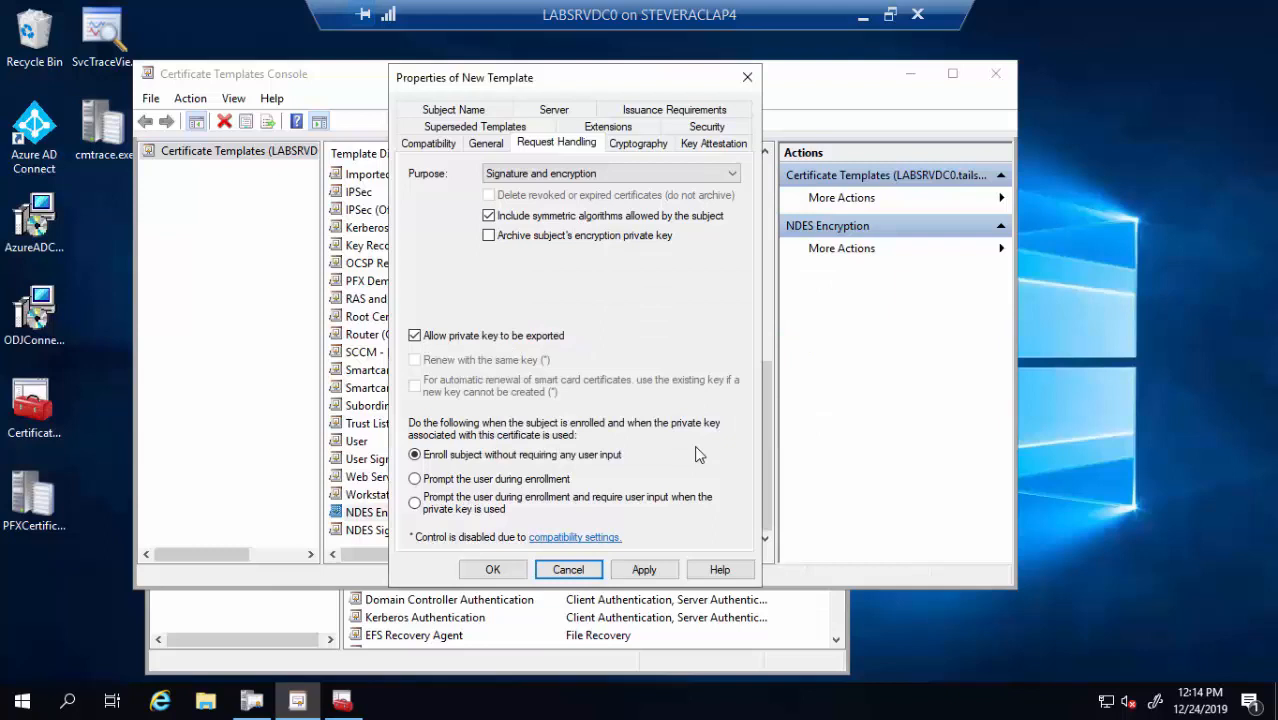
Remove nonrepudiation from the Key Usage extension and save the NDES General Purpose template
left_click(624, 128)
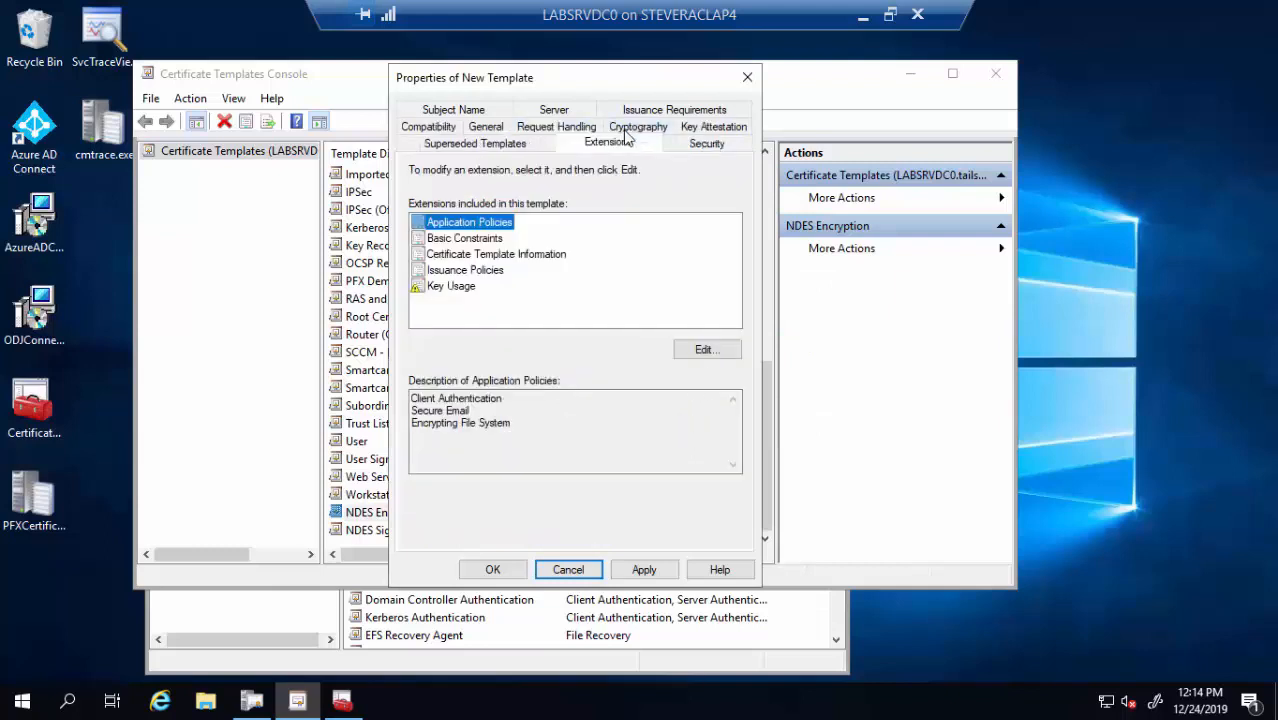
left_click(468, 292)
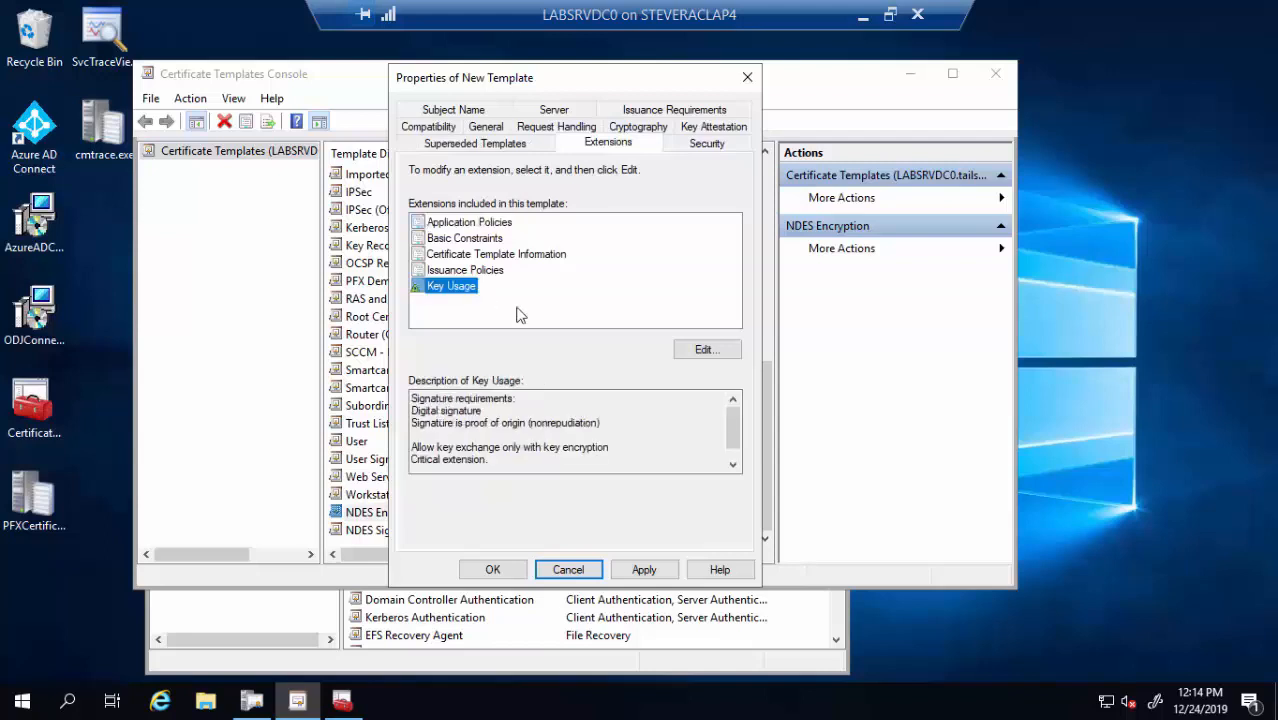
left_click(690, 351)
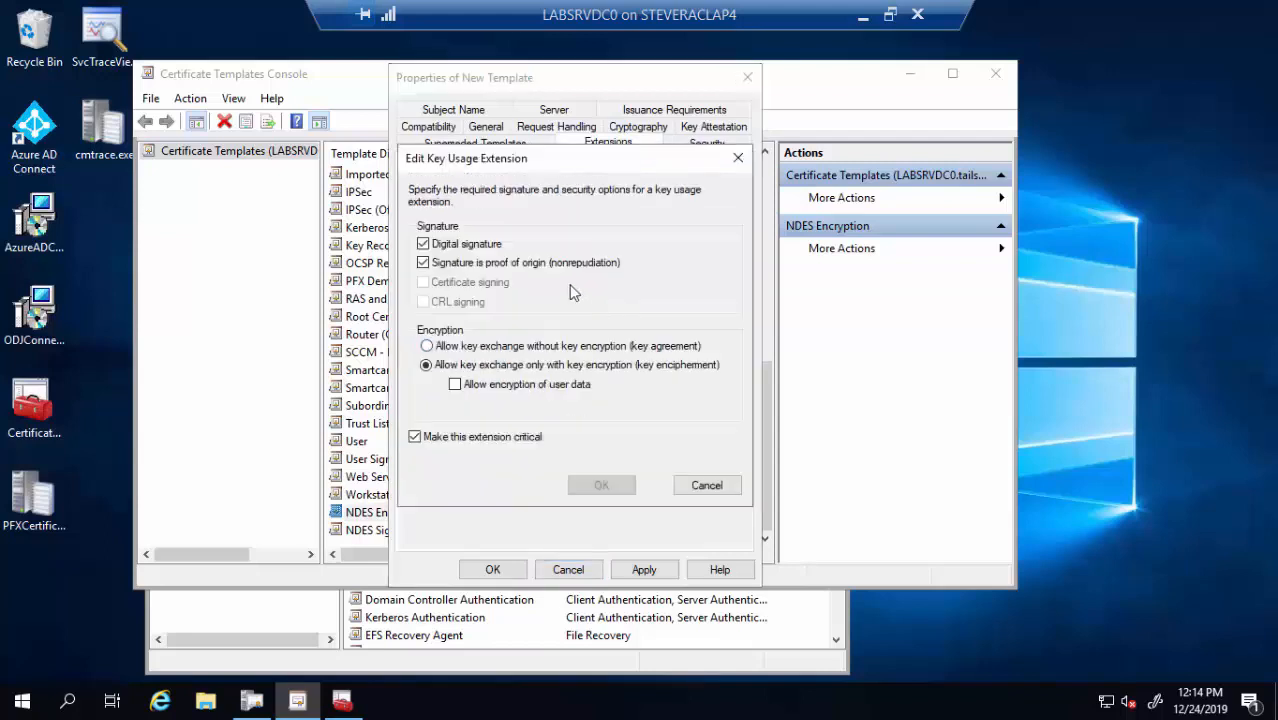
left_click(423, 263)
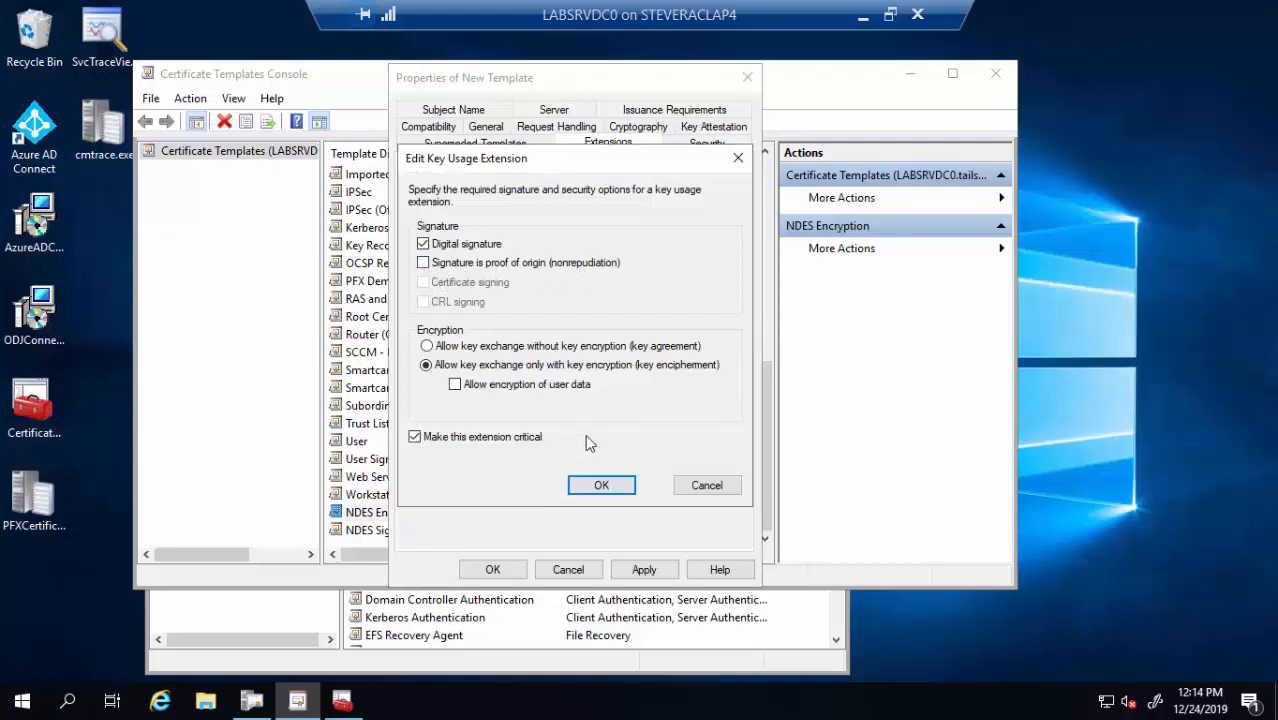
left_click(601, 485)
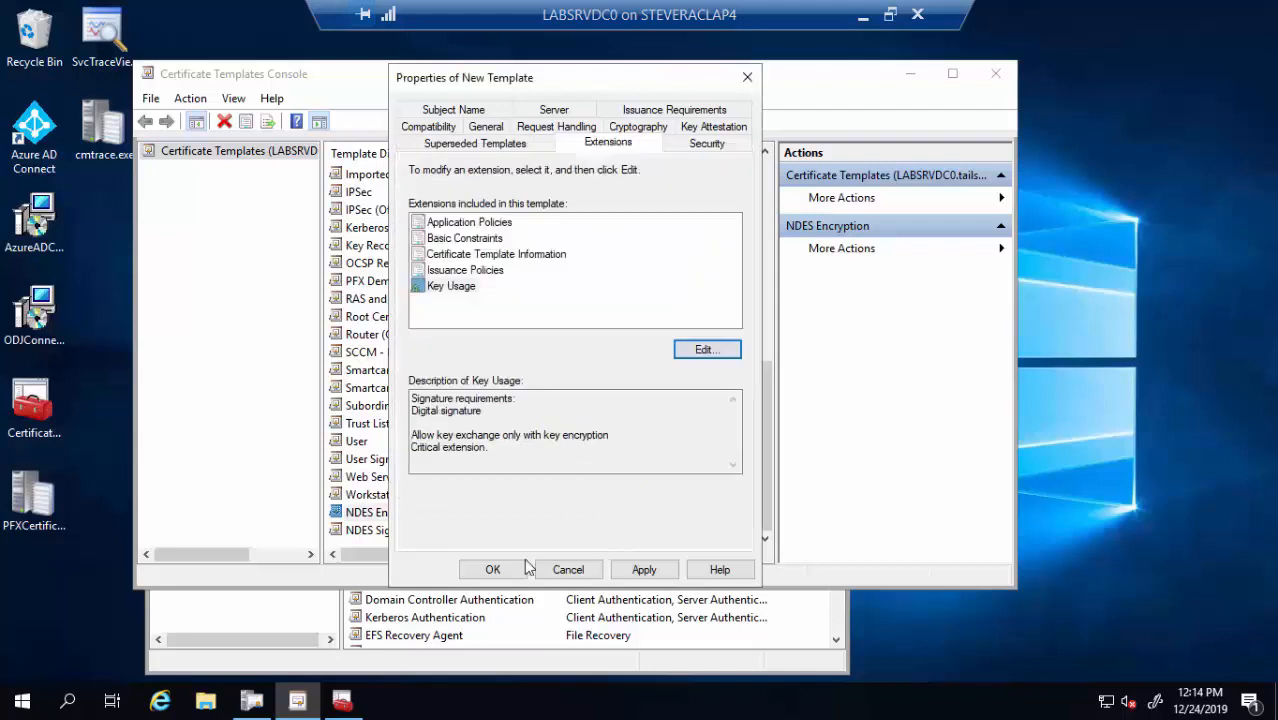
left_click(493, 570)
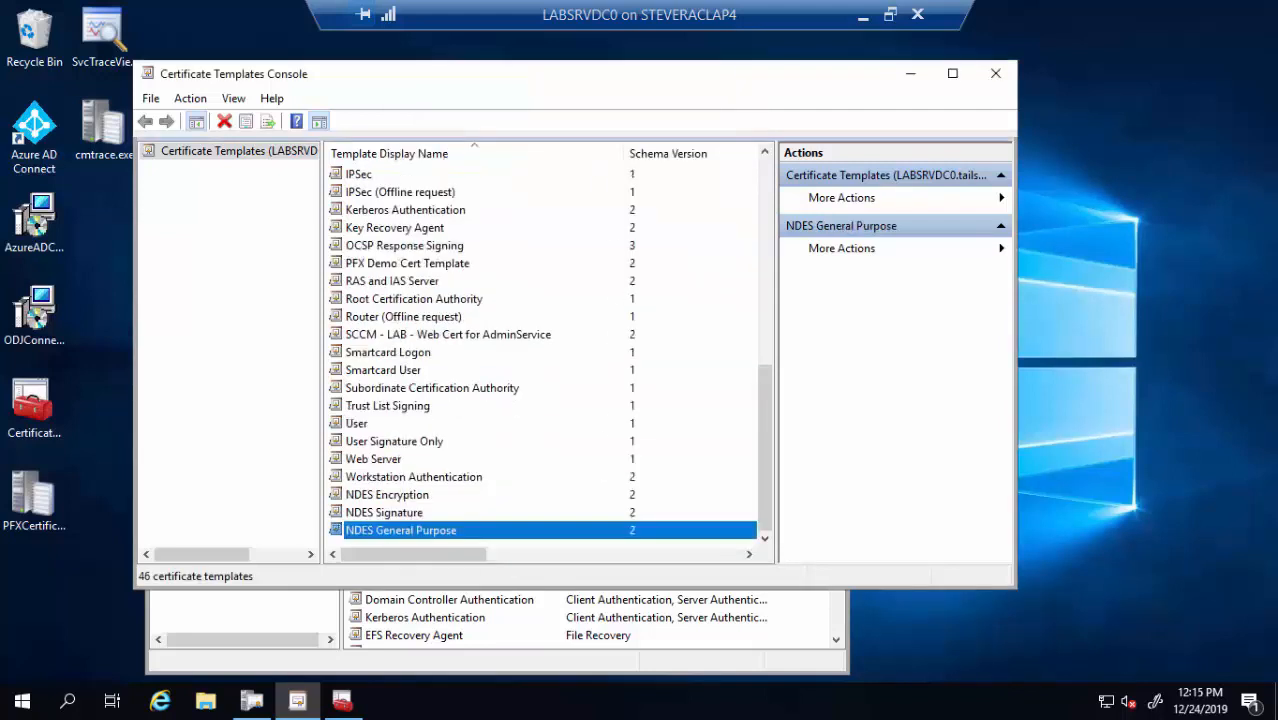
Open the NDES Signature template's properties
left_click(415, 512)
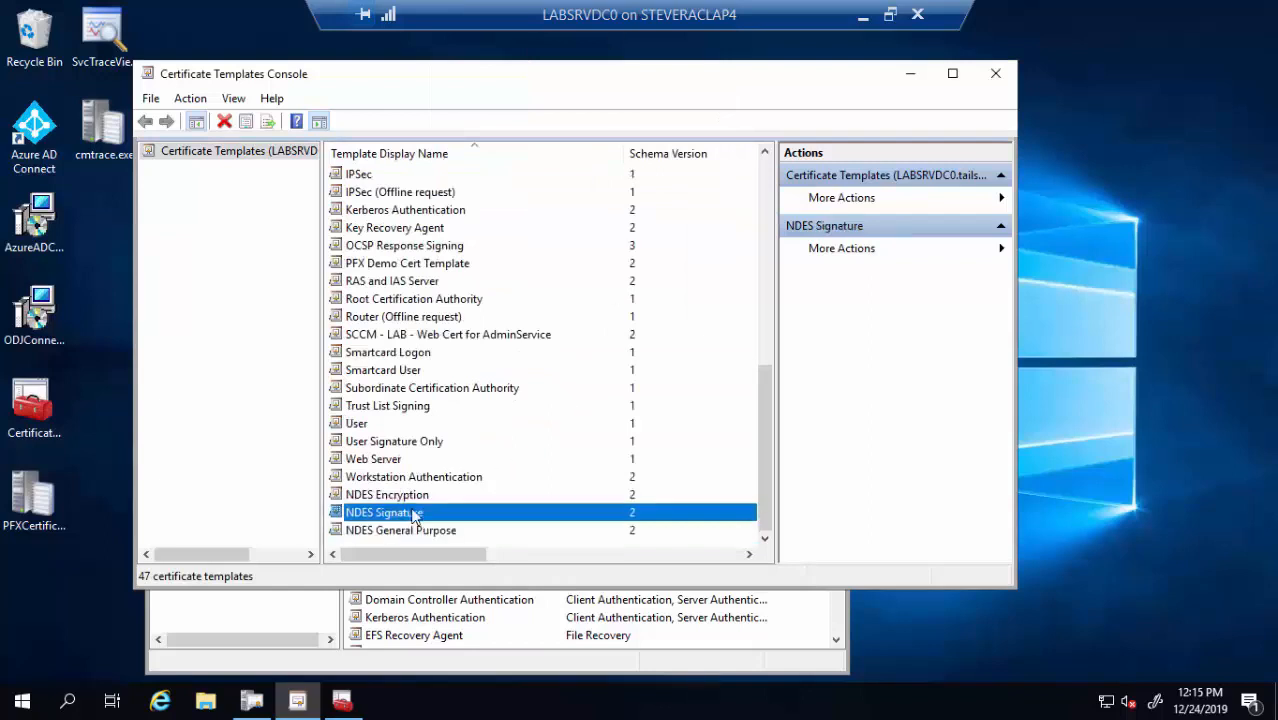
right_click(415, 514)
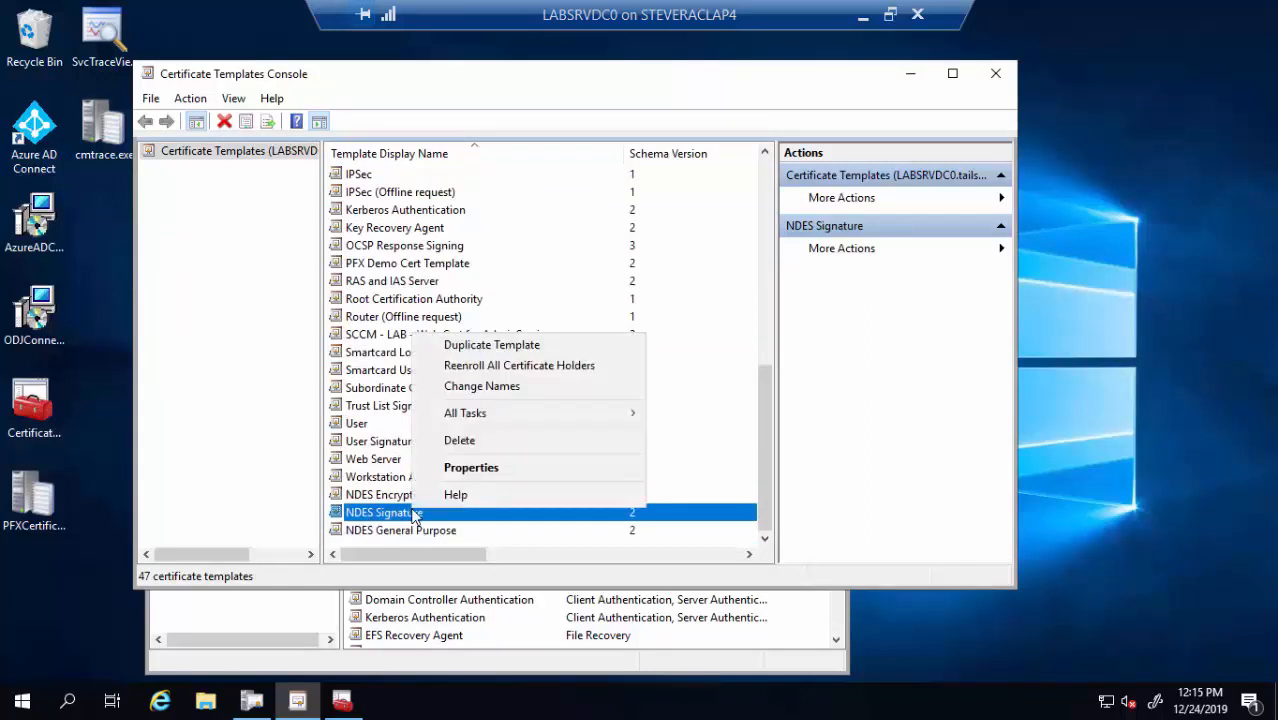
left_click(472, 468)
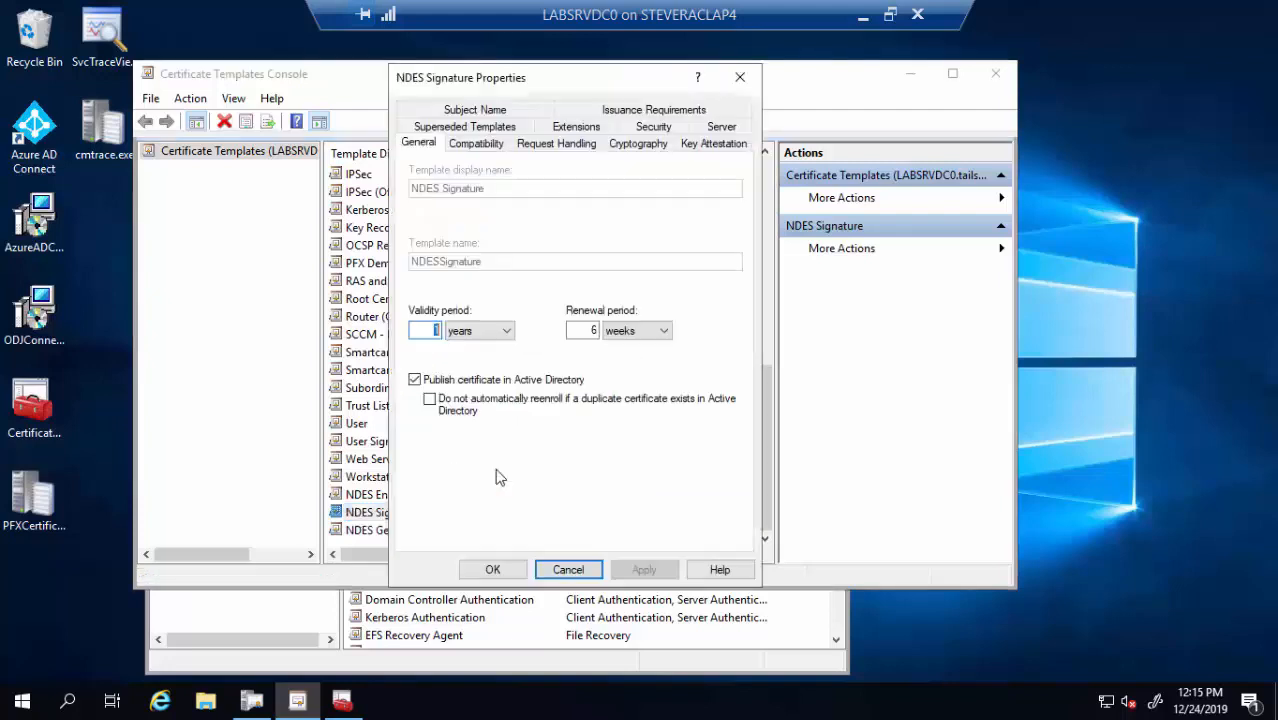
left_click(568, 570)
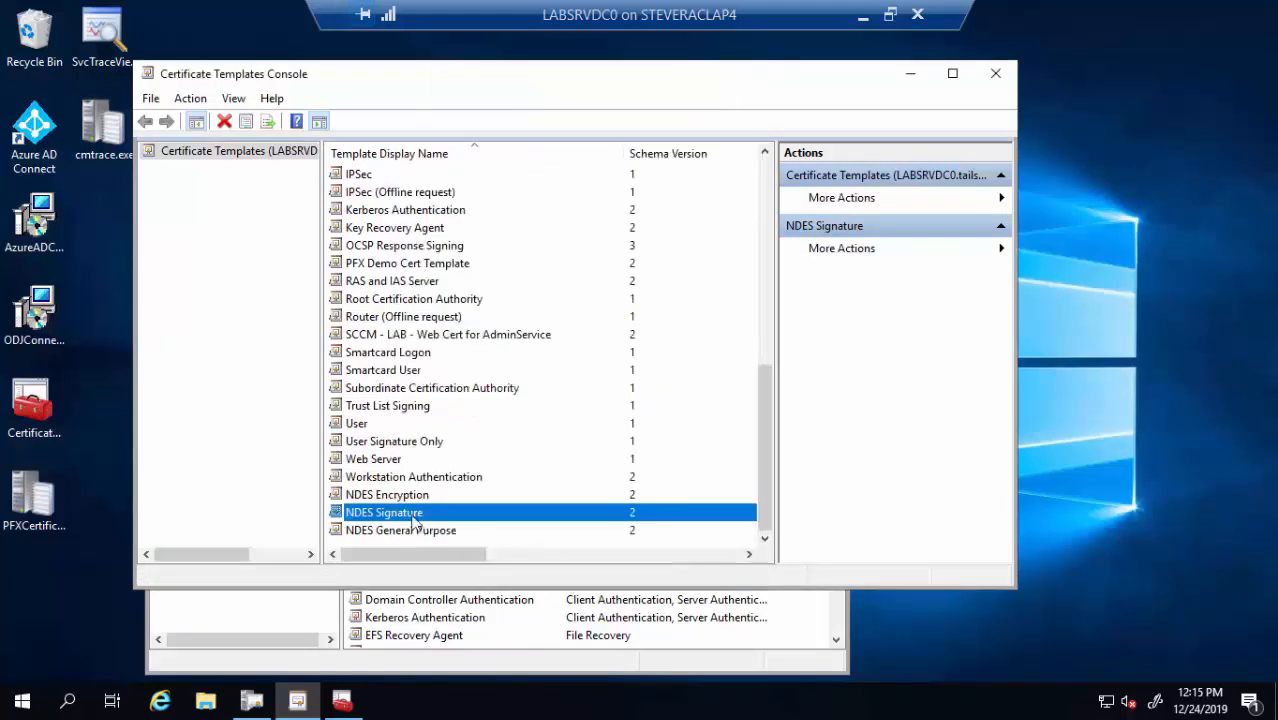
double_click(407, 514)
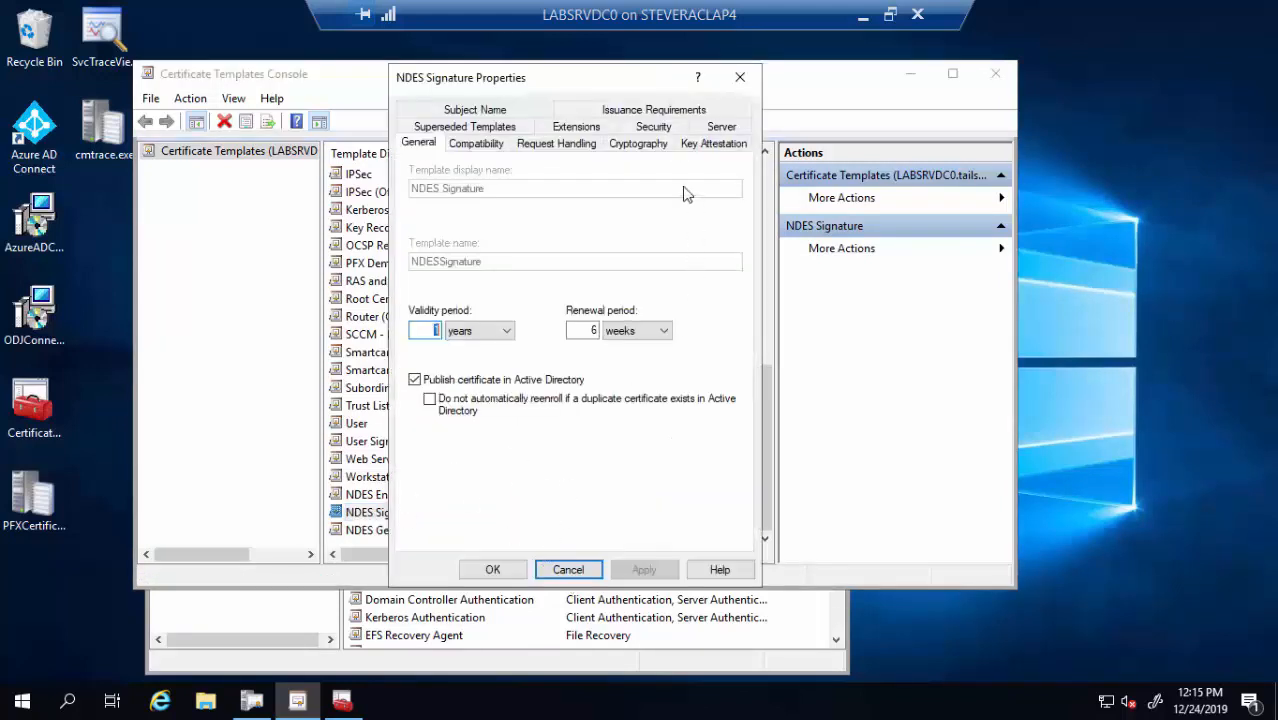
Uncheck nonrepudiation in the Key Usage extension, leaving digital signature only, and save
left_click(585, 129)
left_click(470, 287)
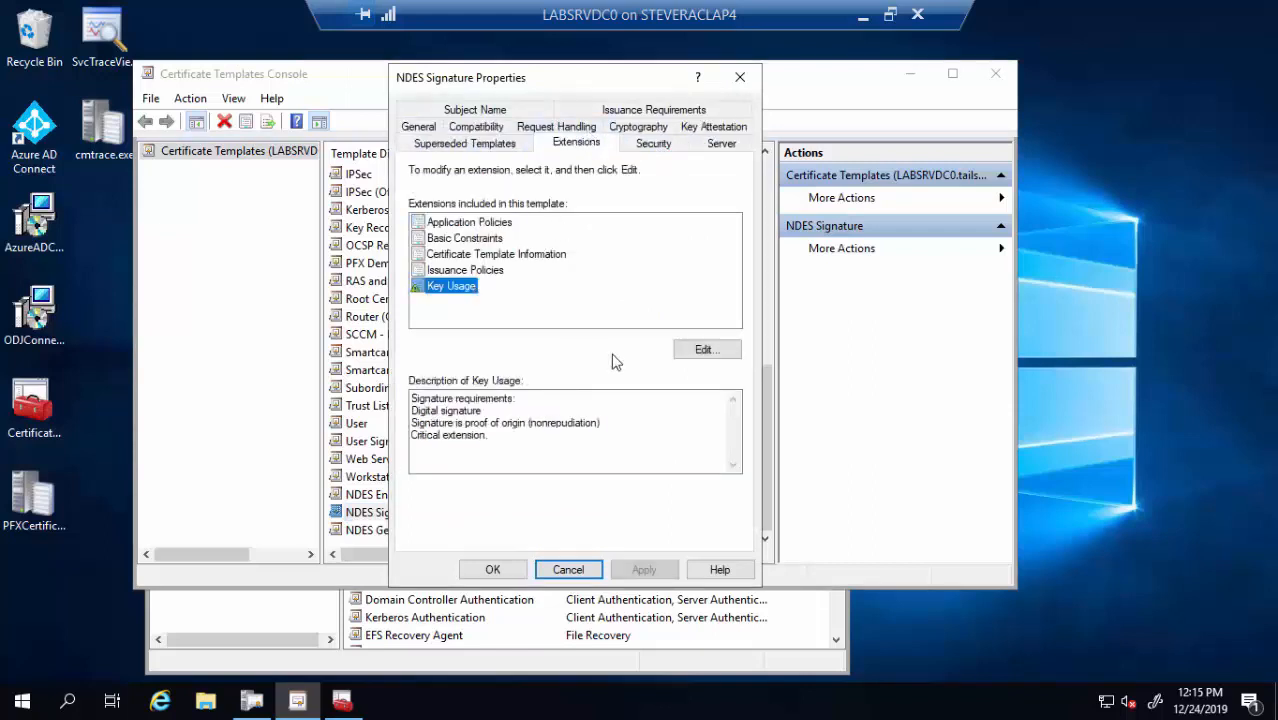
left_click(705, 349)
left_click(433, 264)
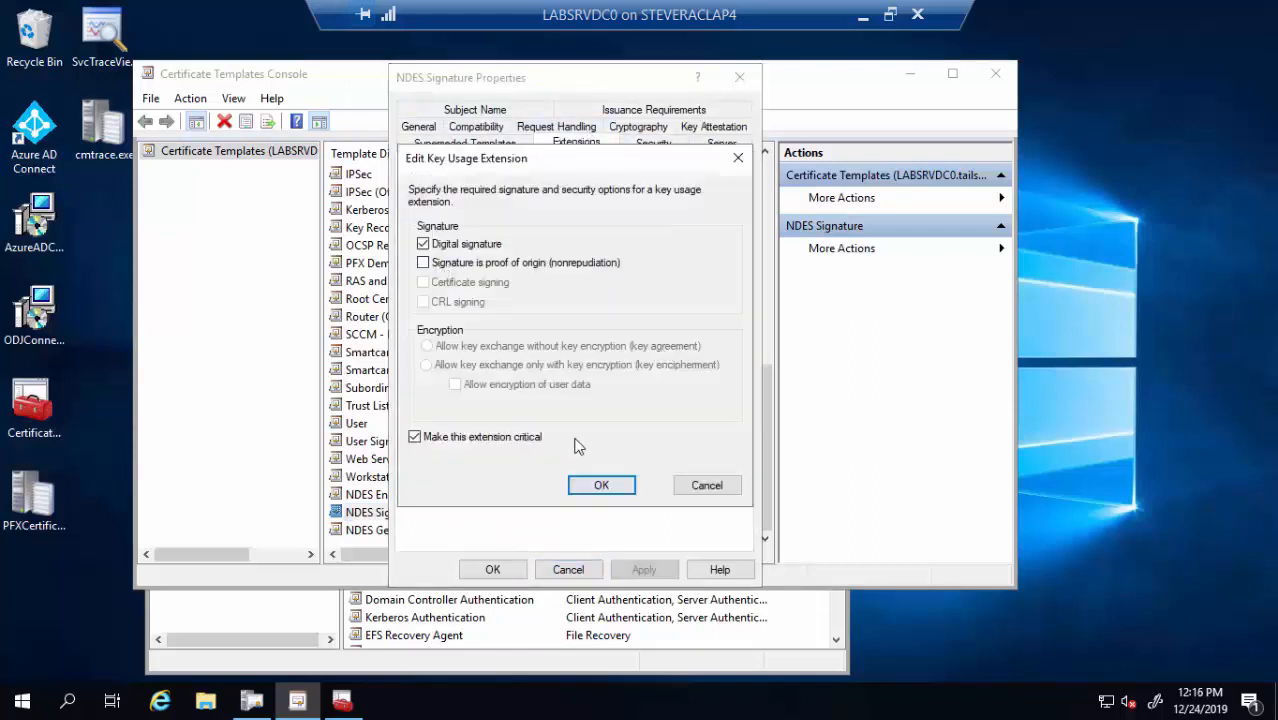
left_click(615, 487)
left_click(493, 569)
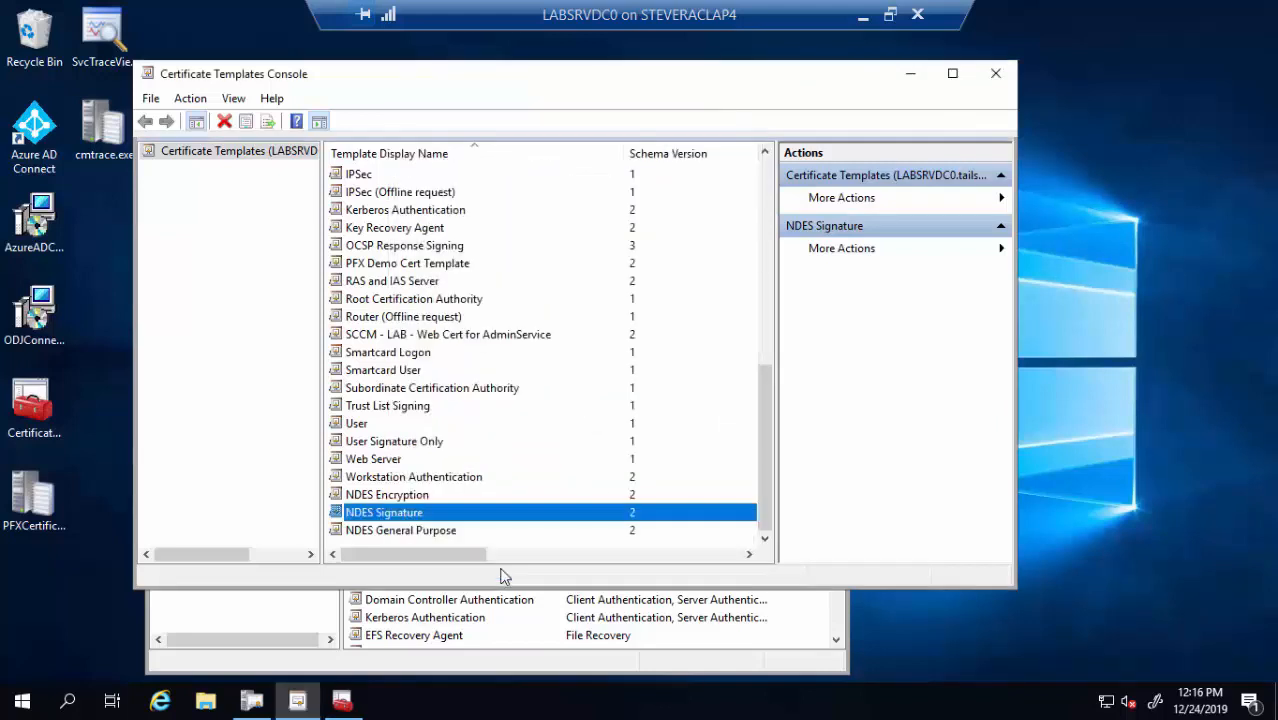
left_click(437, 533)
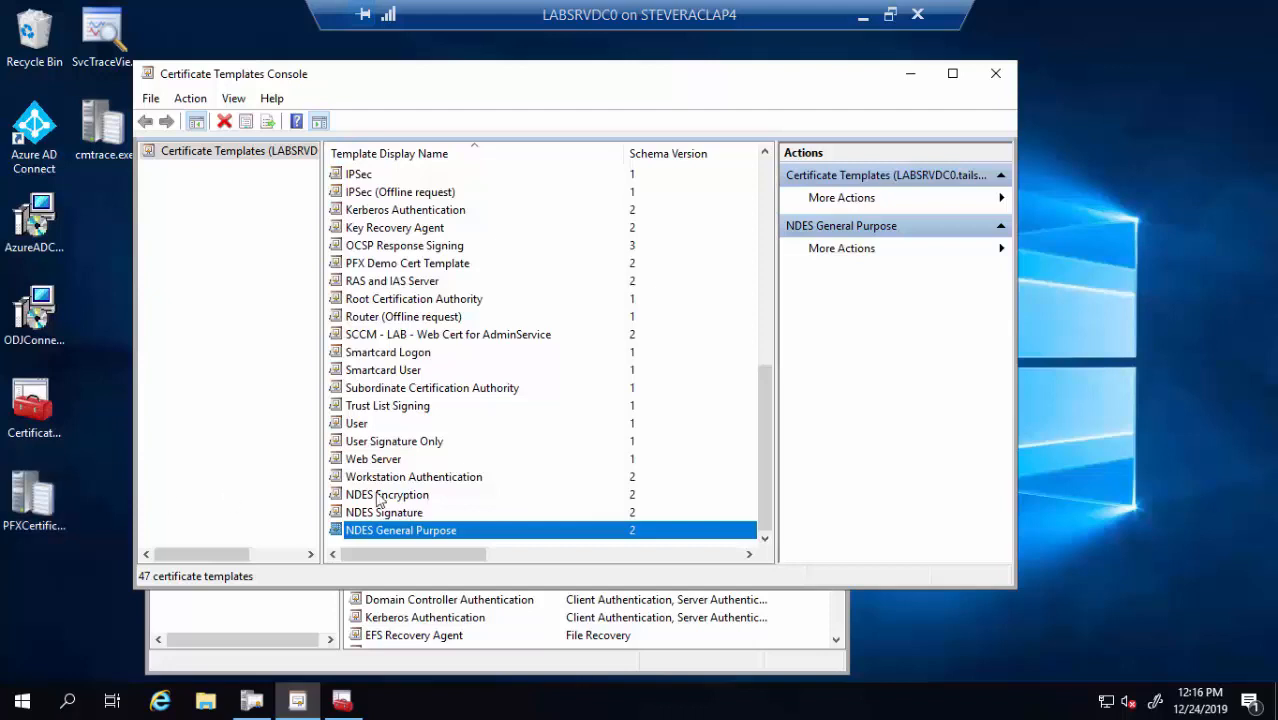
Duplicate the Workstation Authentication template and name the copy 'NDES Computer'
right_click(459, 481)
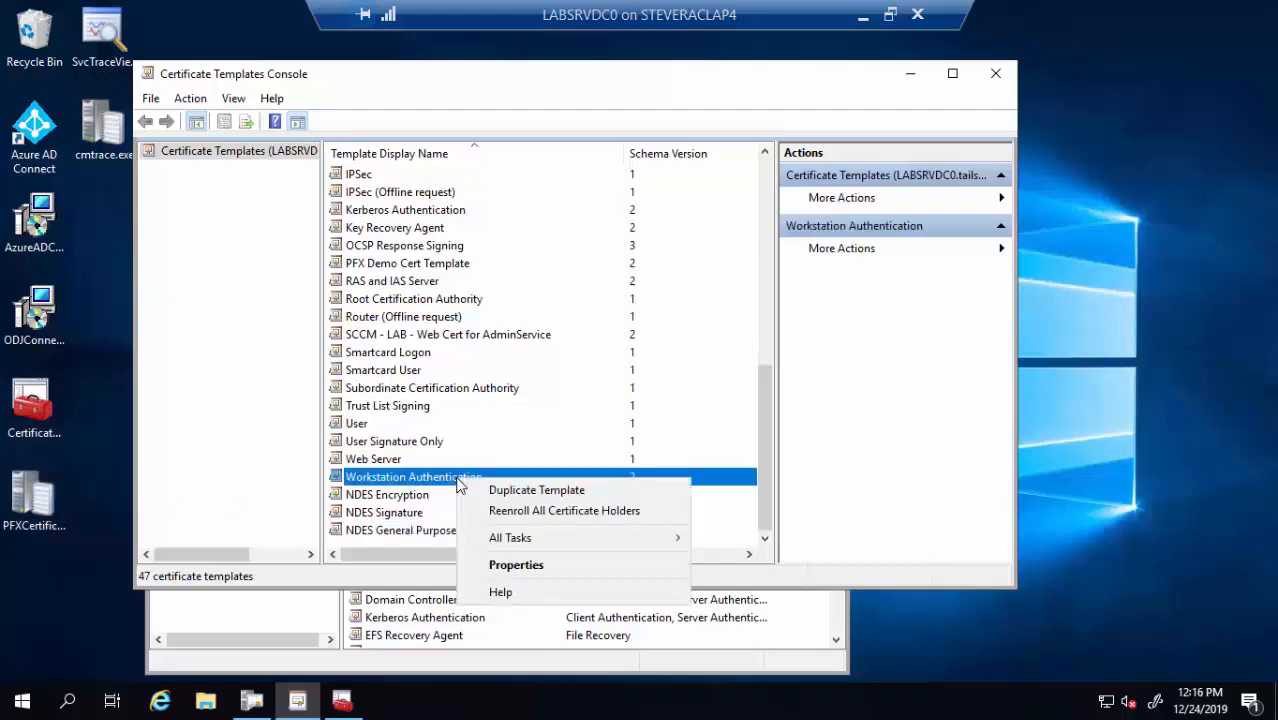
left_click(522, 490)
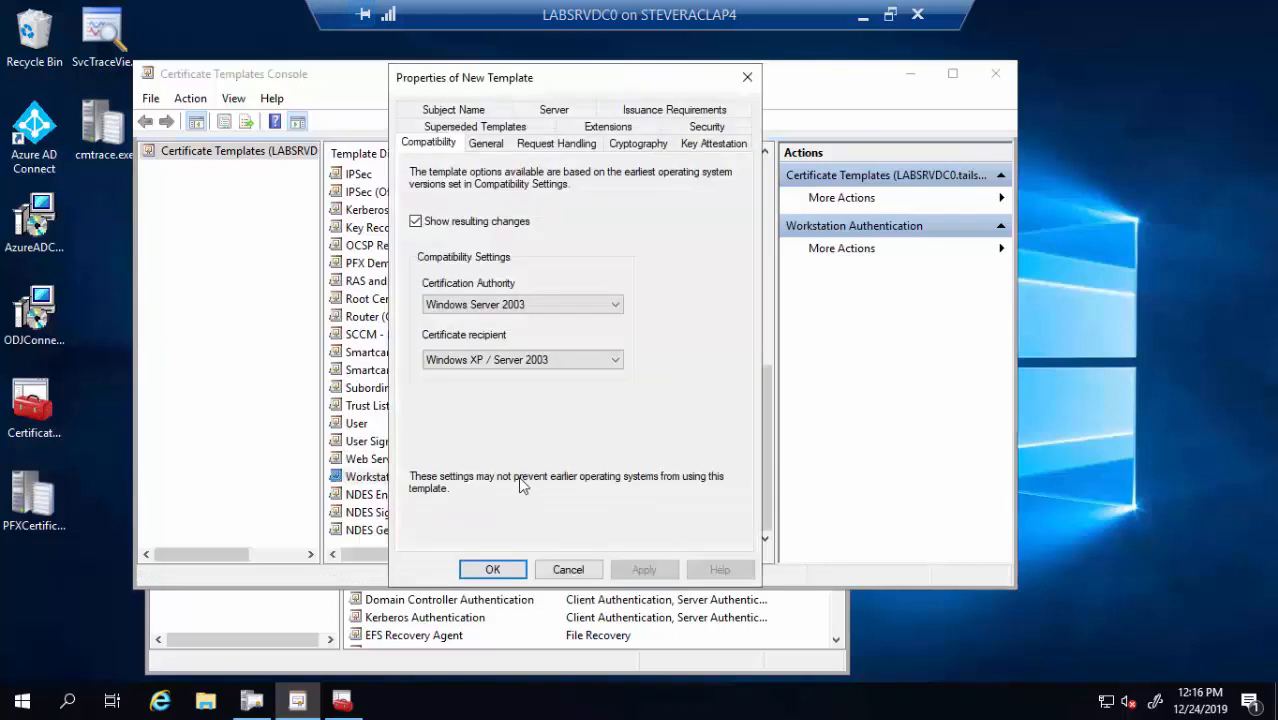
left_click(490, 147)
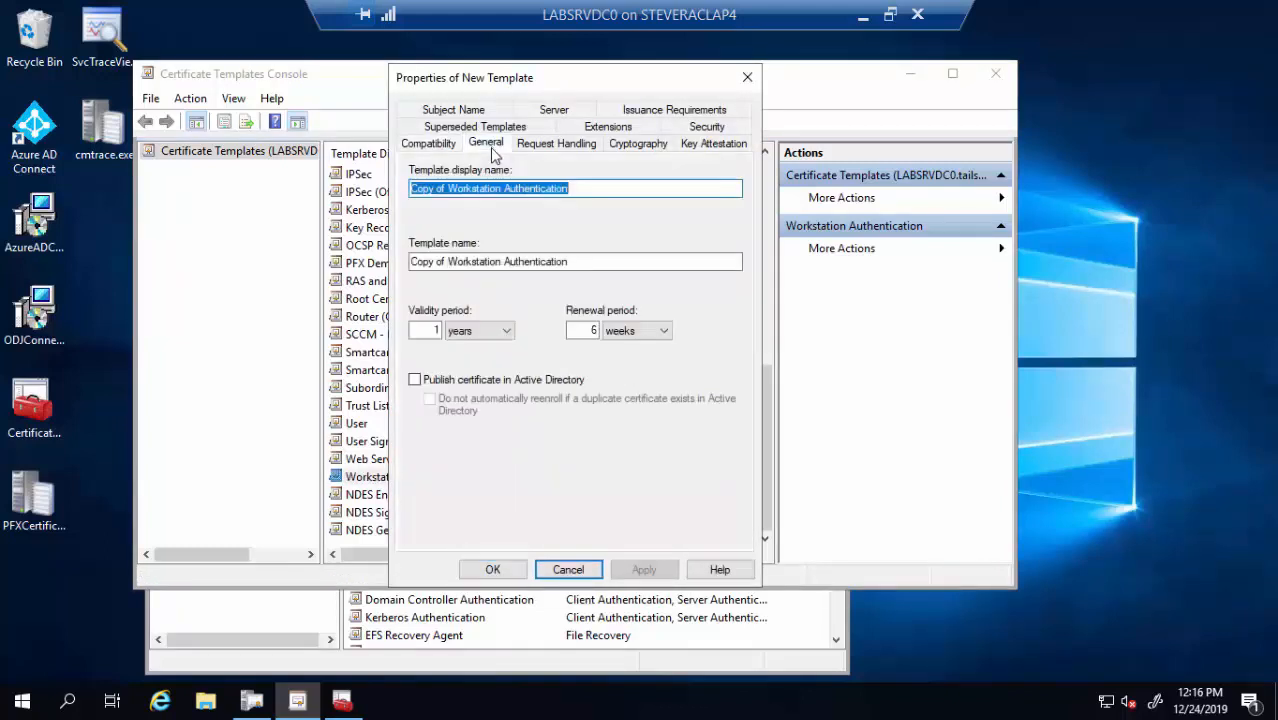
left_click(440, 147)
left_click(485, 144)
type("NDES Computer")
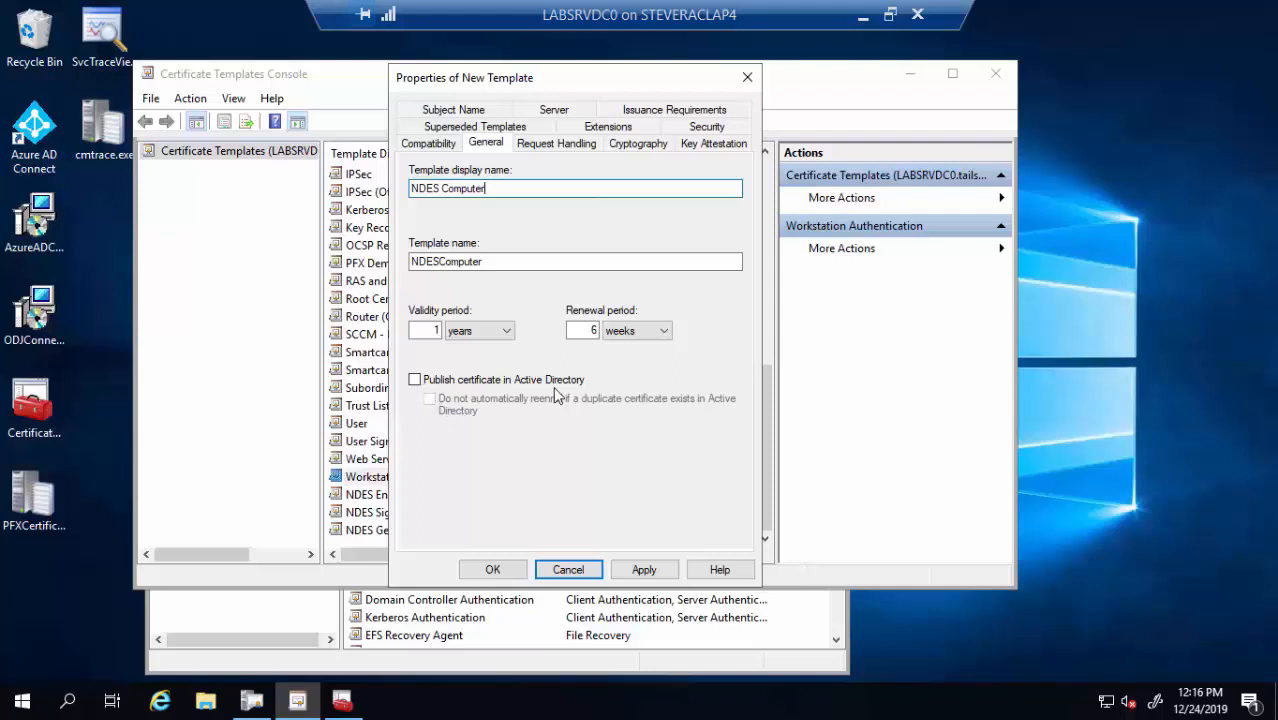
Set the template's purpose to Encryption and have the subject name supplied in the request
left_click(560, 144)
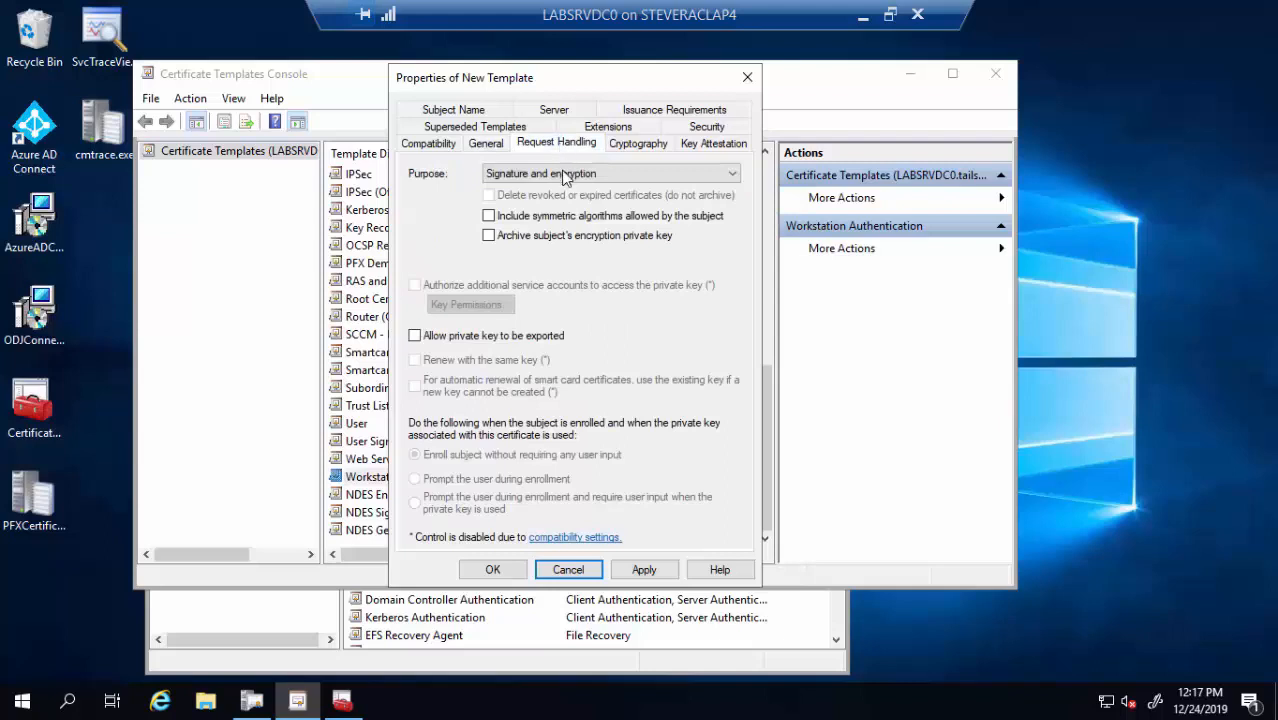
left_click(567, 176)
left_click(541, 193)
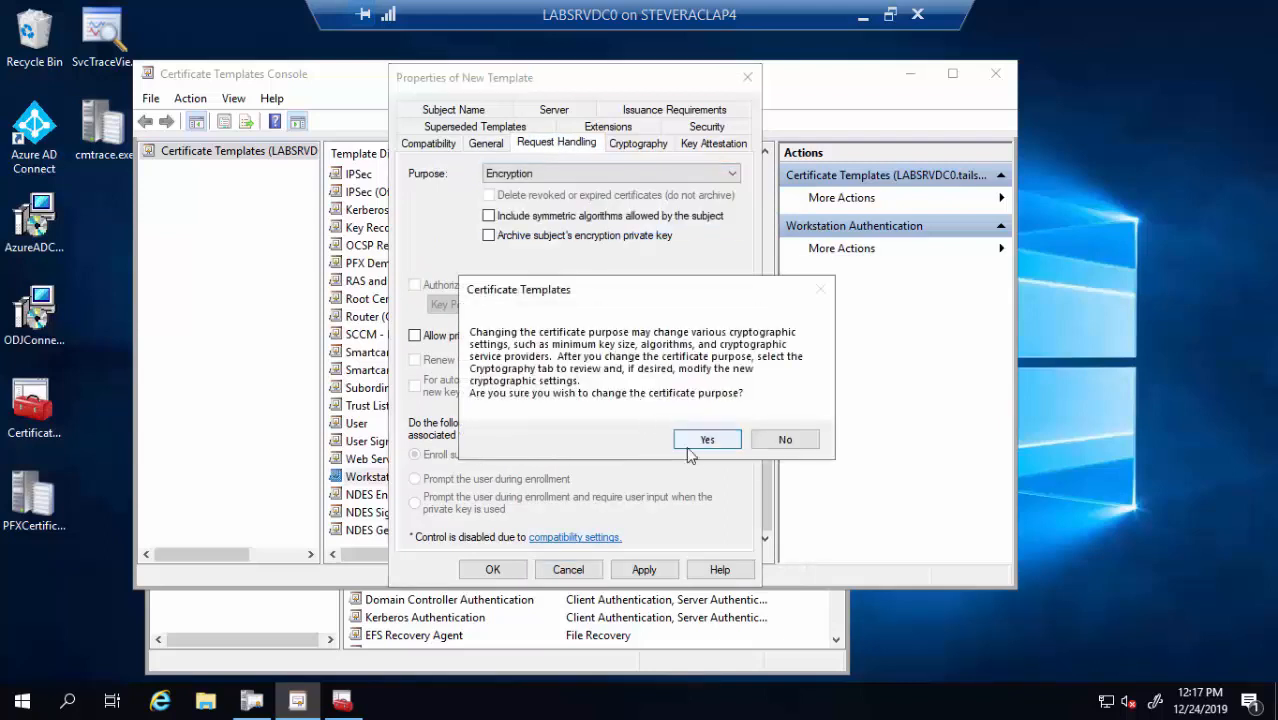
key("Return")
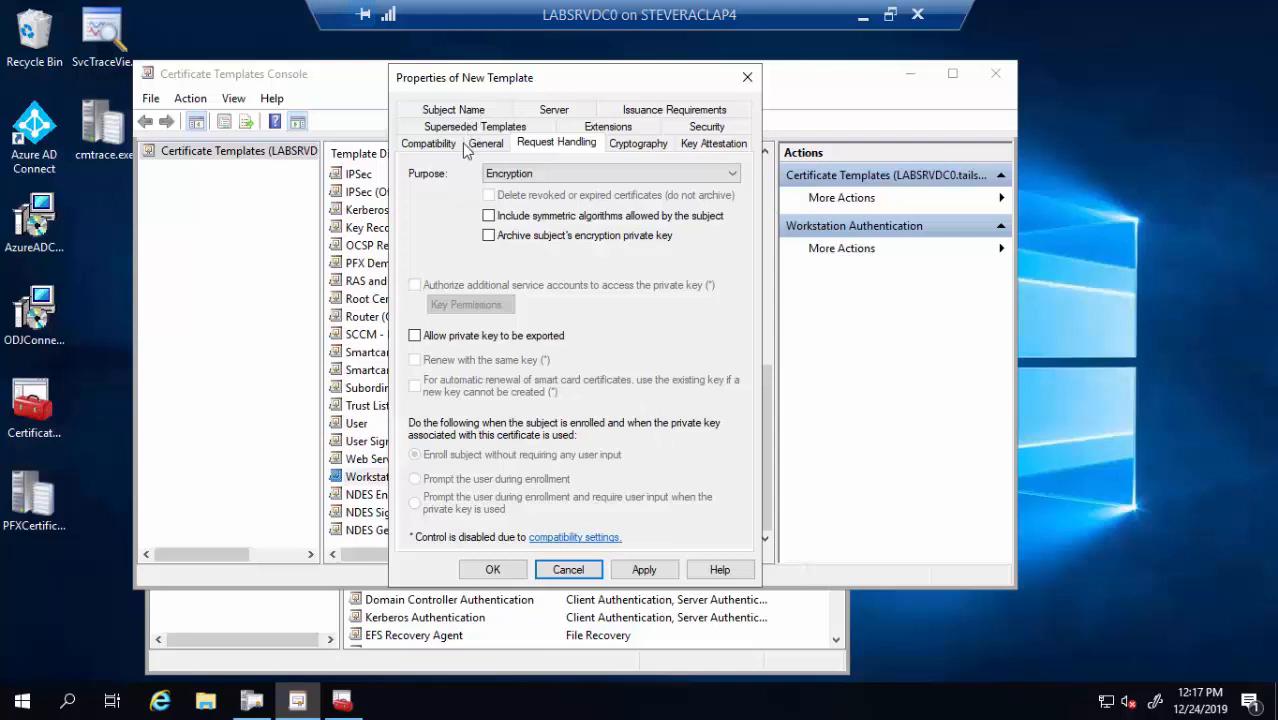
left_click(453, 111)
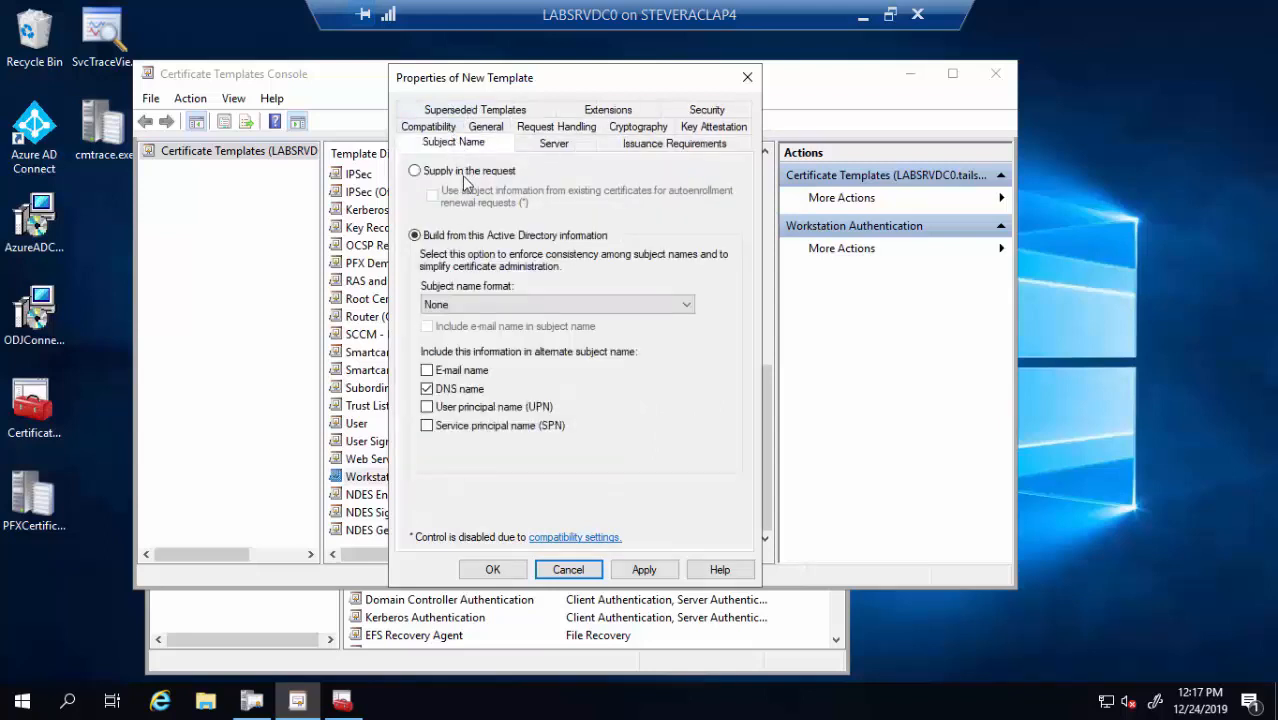
left_click(462, 175)
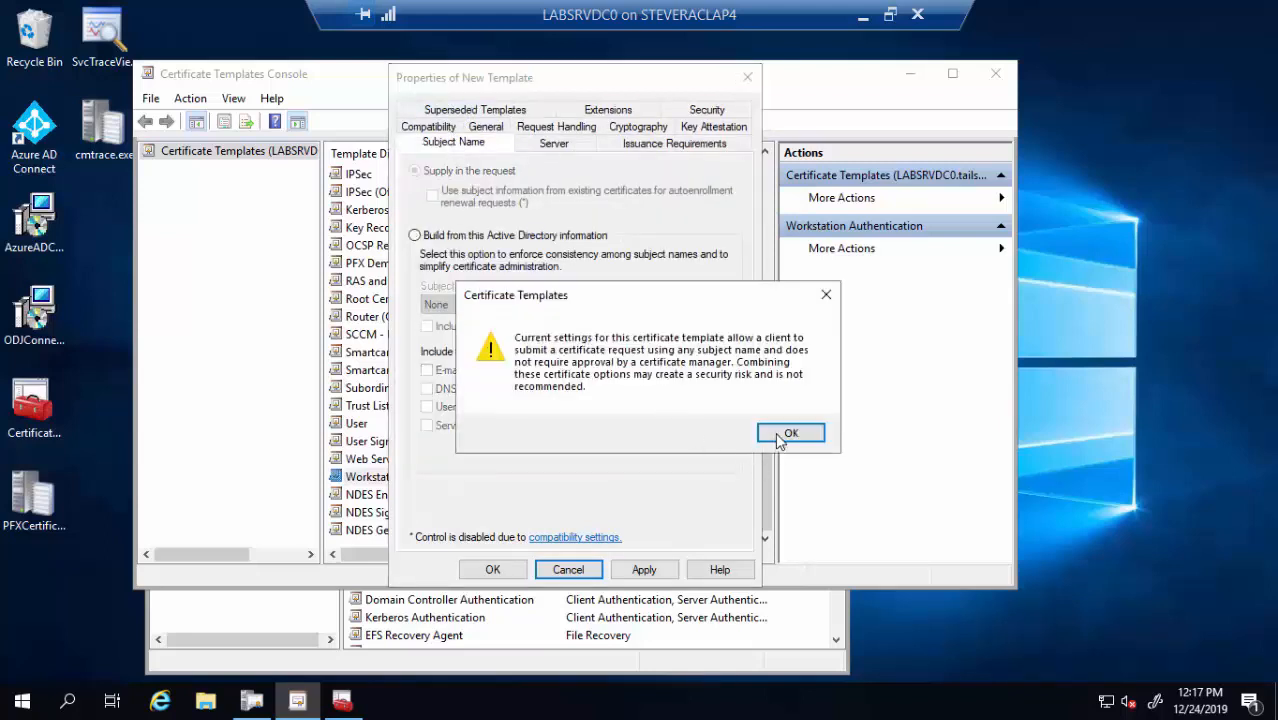
left_click(791, 434)
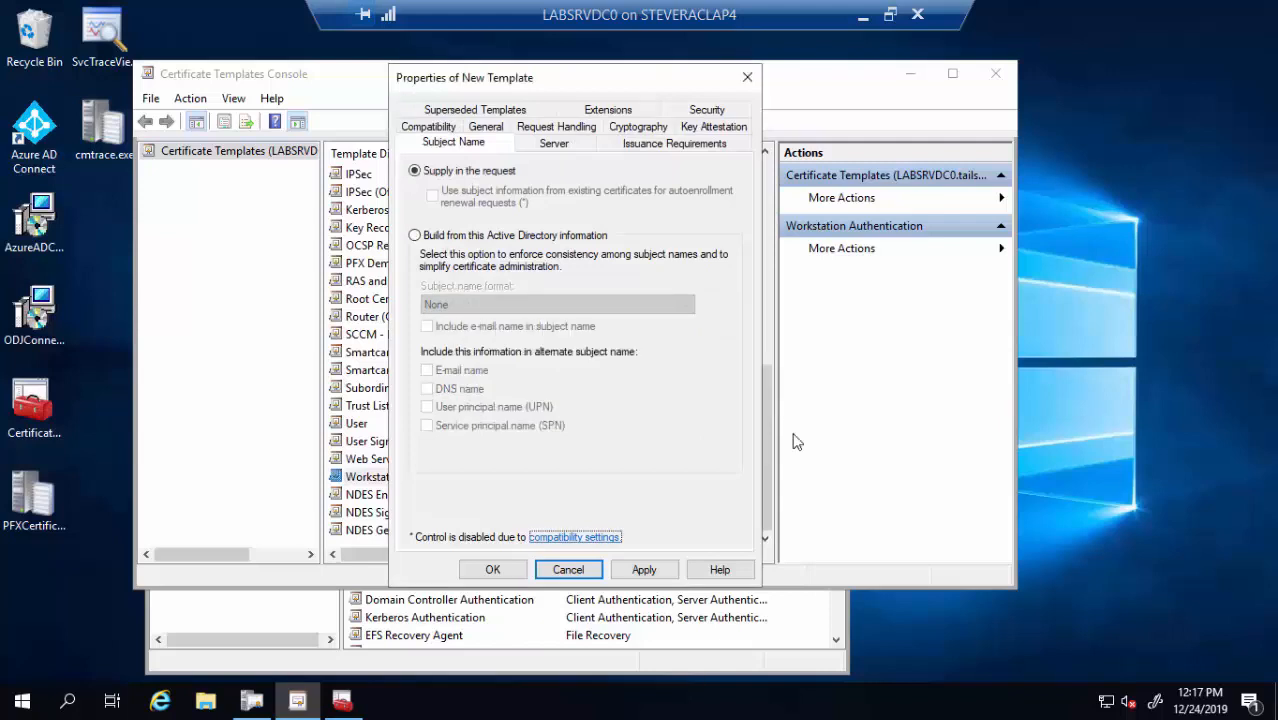
Grant NDESSvcAcct Read and Enroll permissions on the new template
left_click(709, 111)
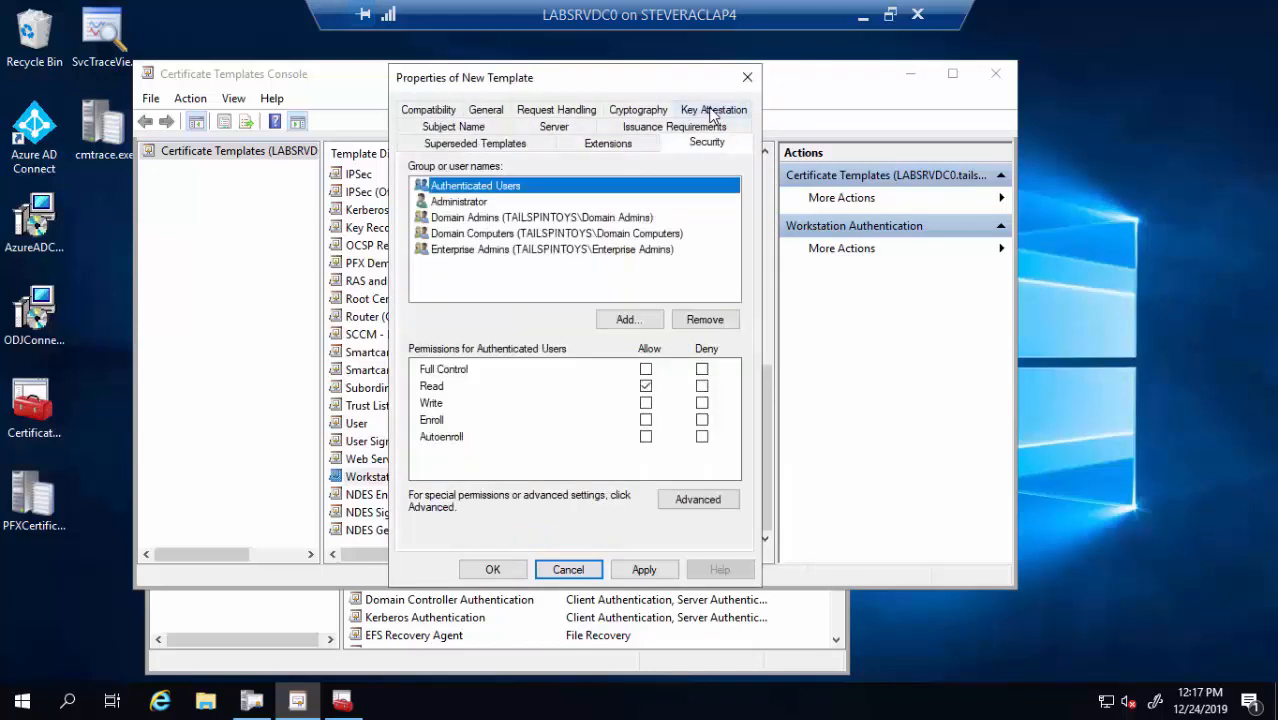
left_click(627, 320)
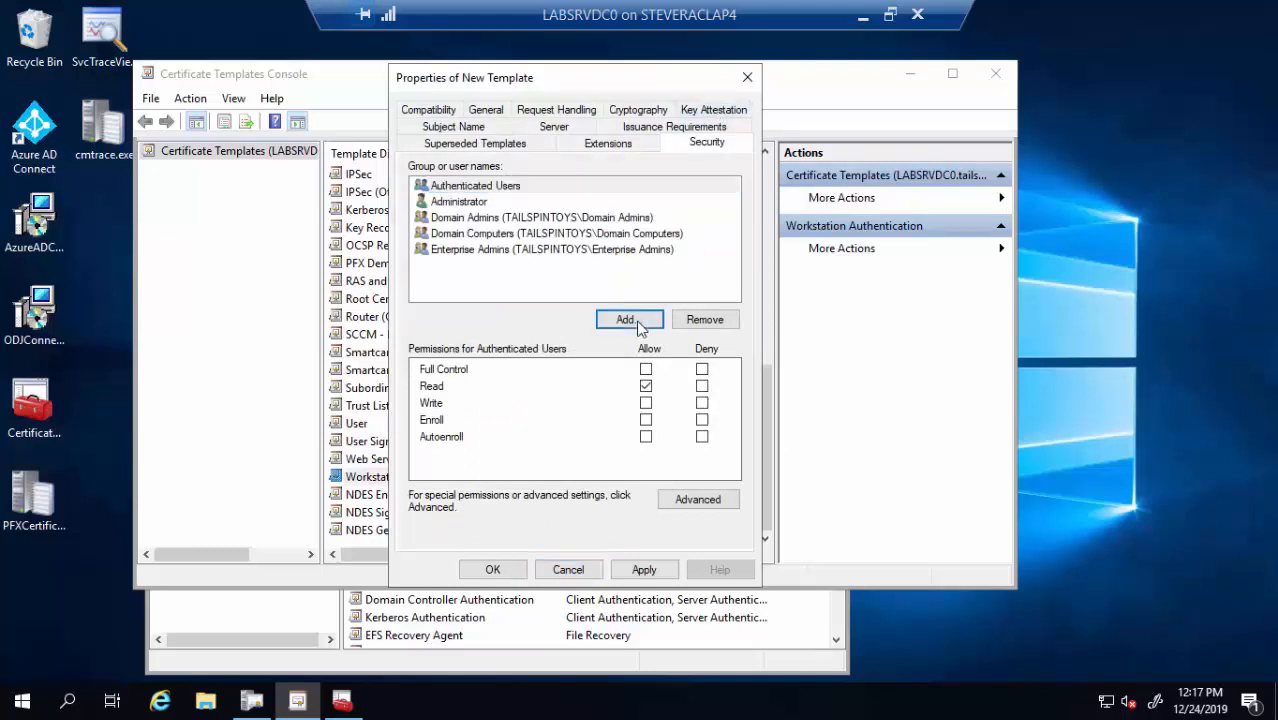
type("ndes")
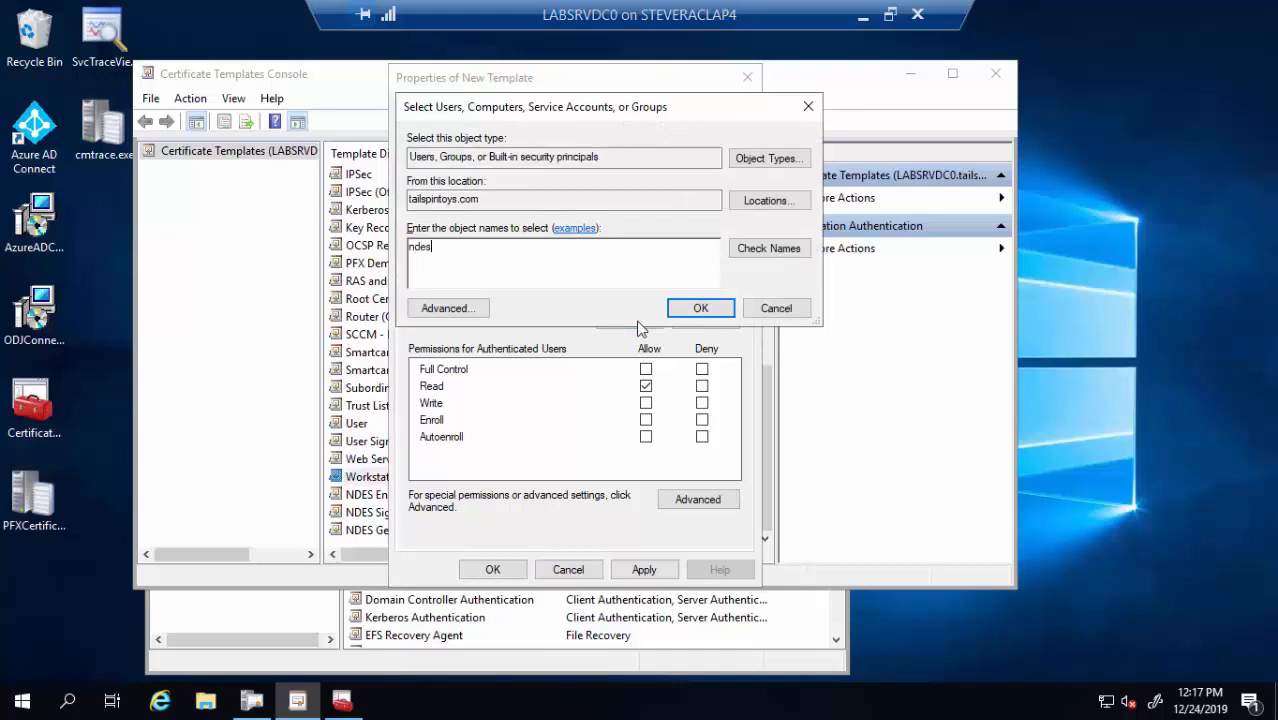
left_click(781, 249)
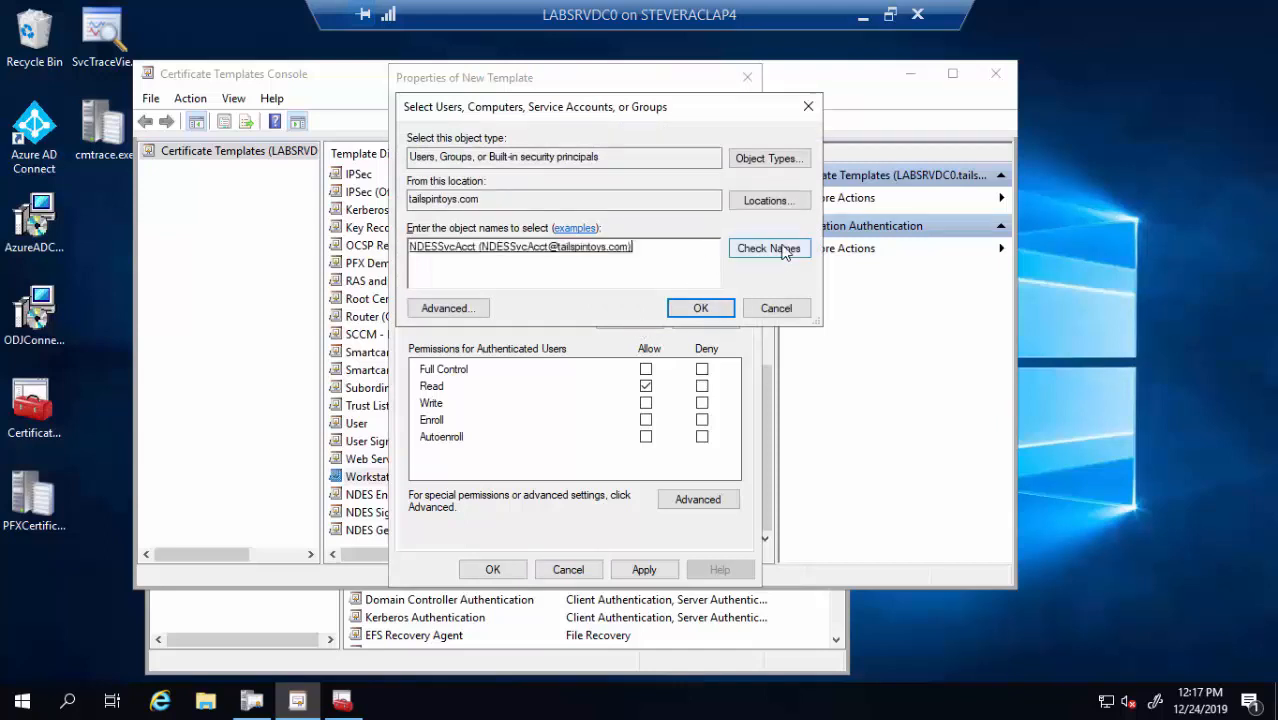
left_click(699, 312)
left_click(646, 420)
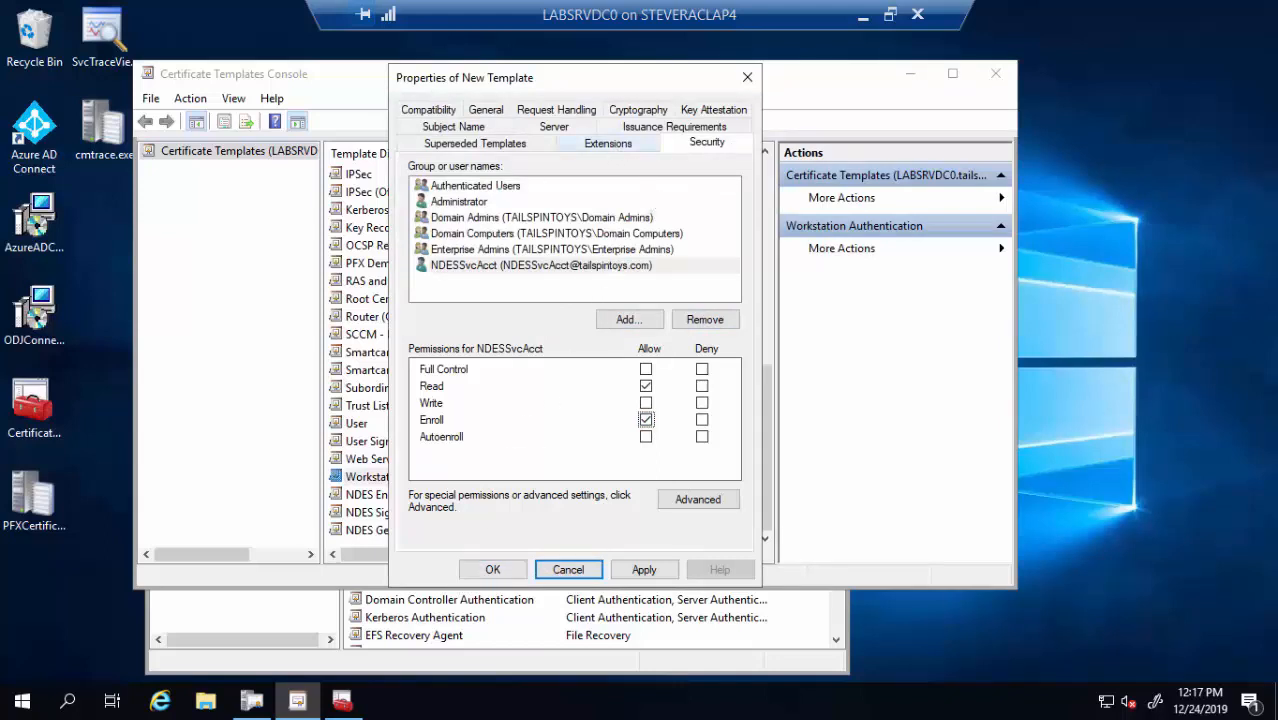
left_click(608, 143)
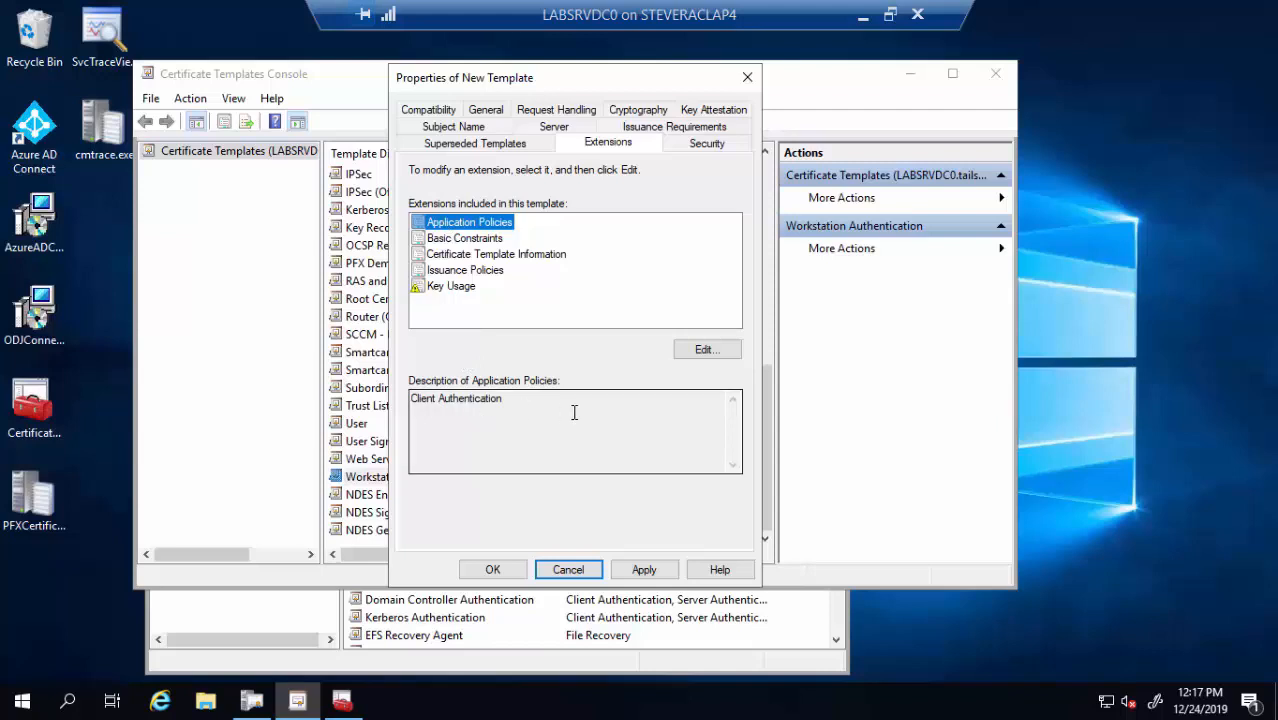
Add Server Authentication to the application policies and save the NDES Computer template
left_click(704, 350)
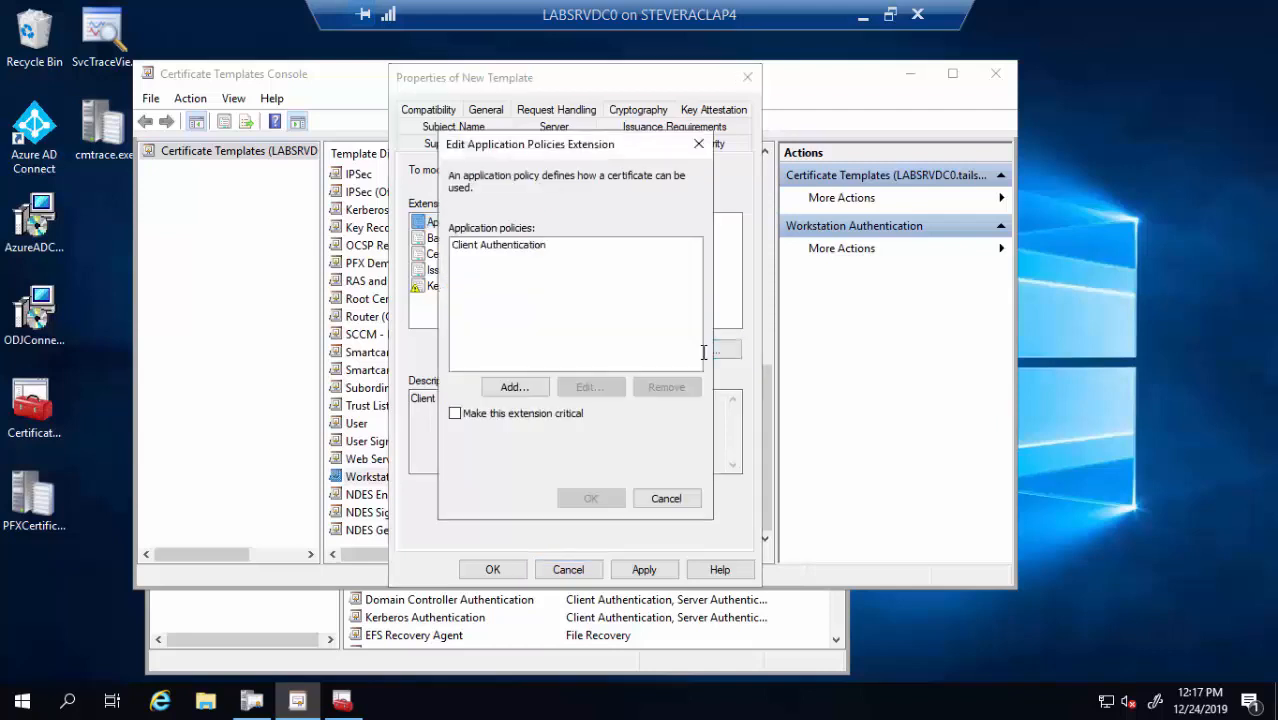
left_click(512, 387)
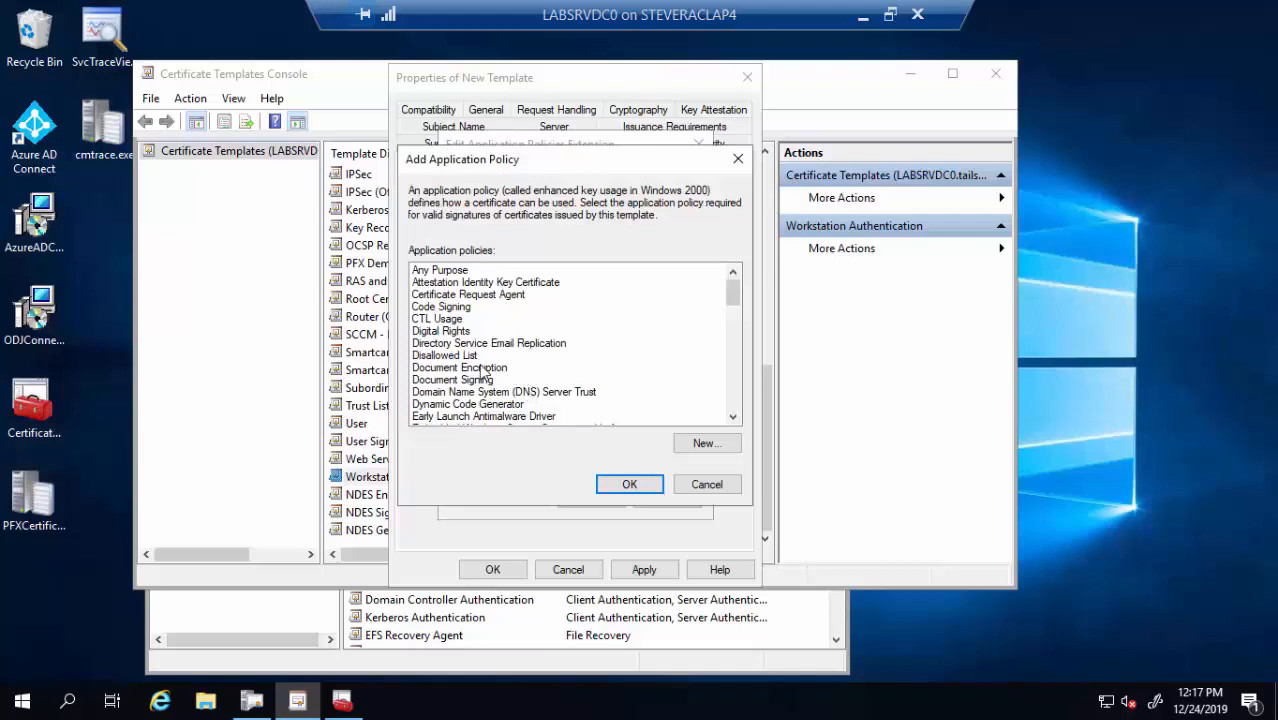
key("s")
key("s")
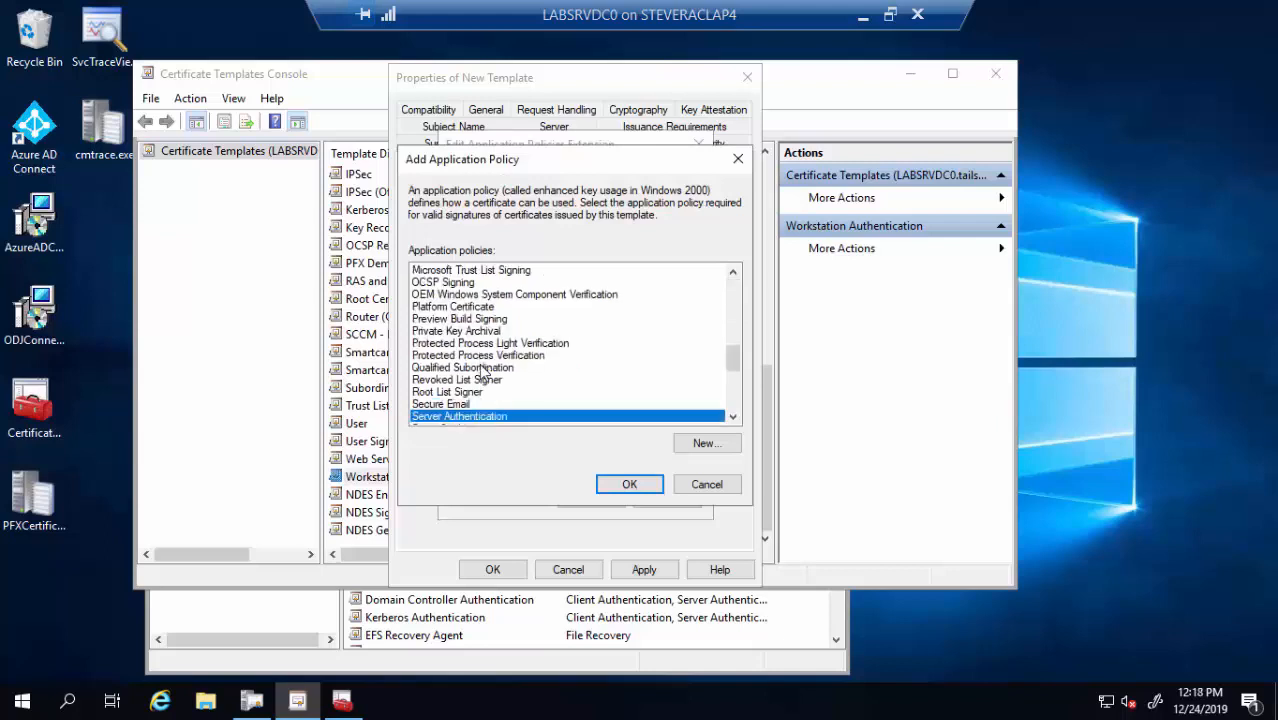
double_click(472, 418)
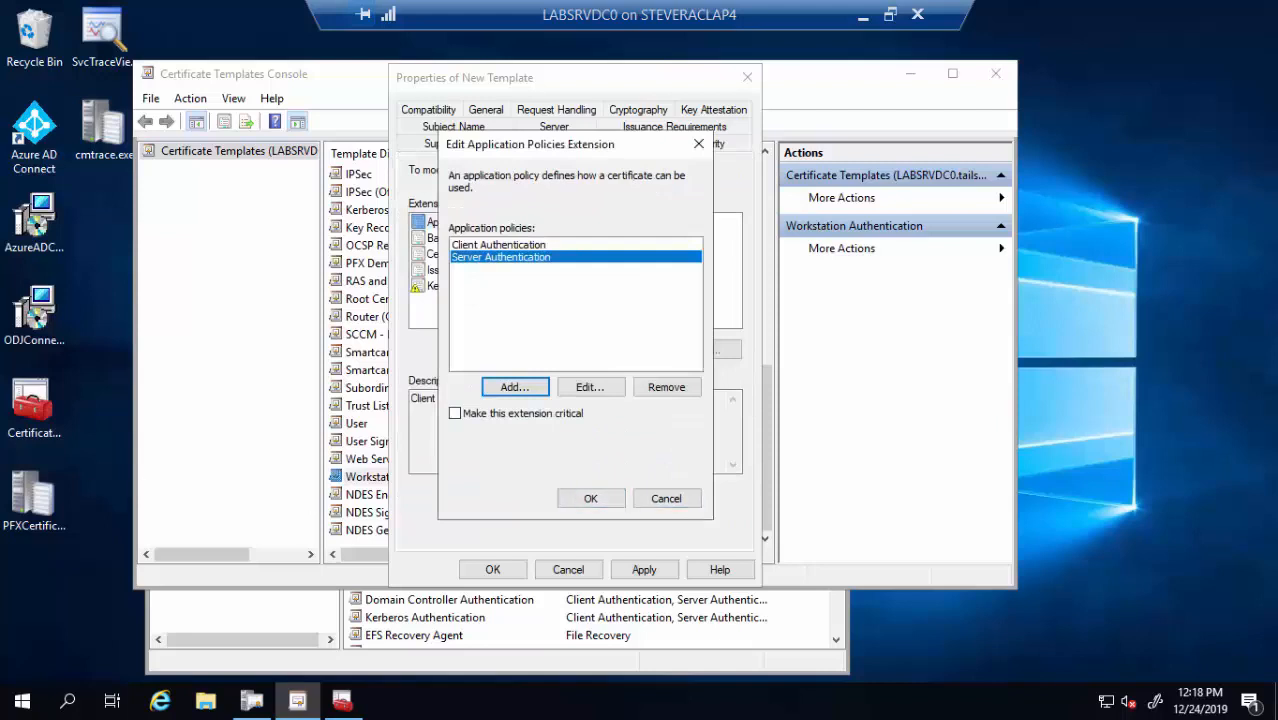
left_click(571, 500)
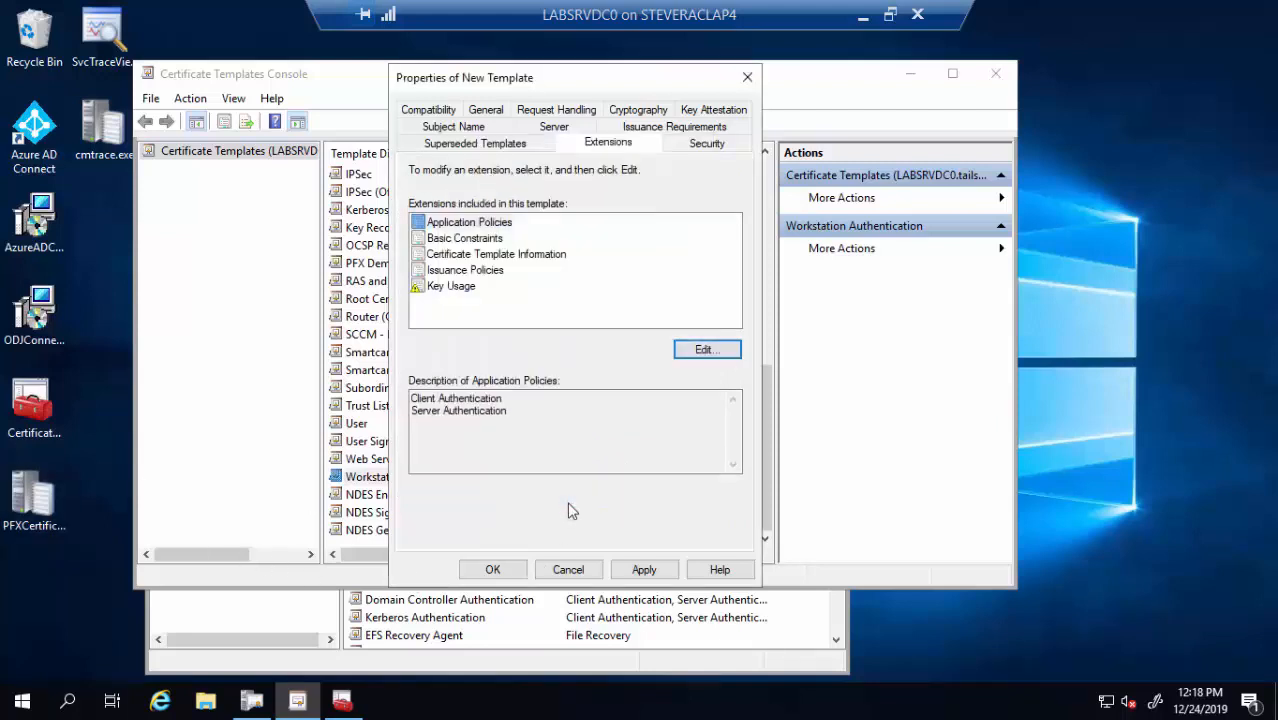
left_click(515, 577)
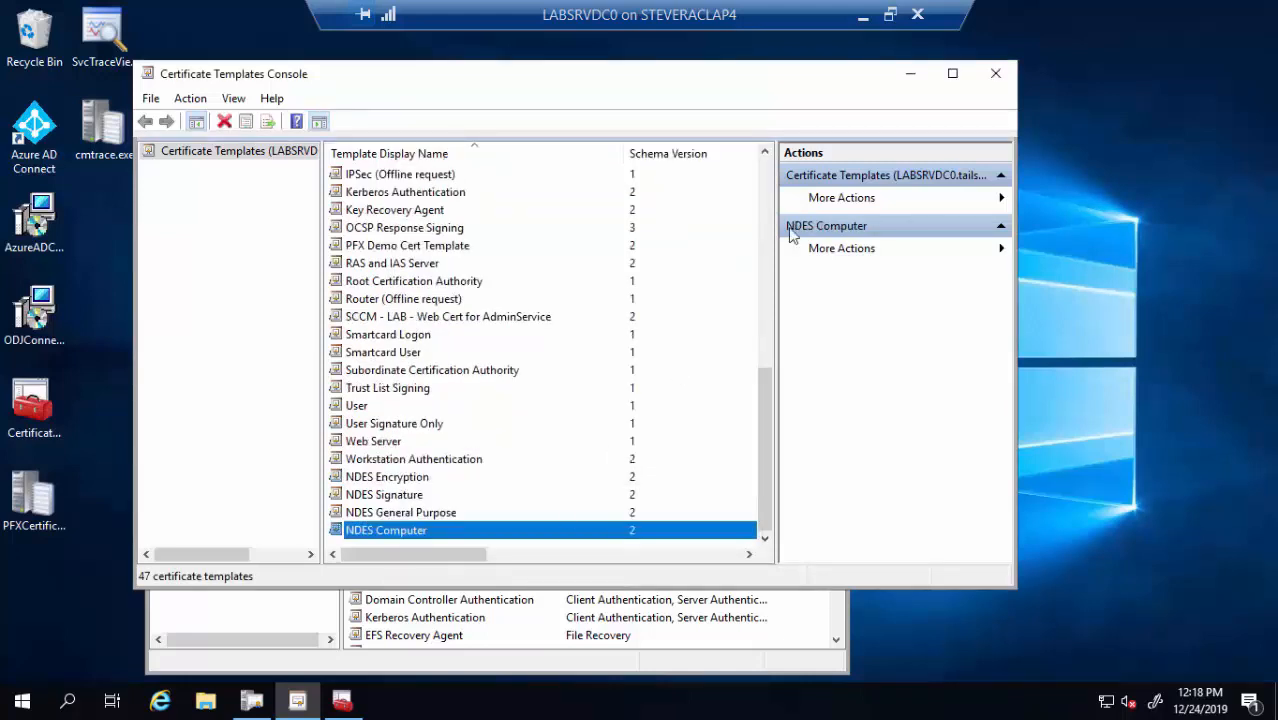
Enable the CA to issue the NDES Computer, Encryption, General Purpose and Signature templates
left_click(906, 80)
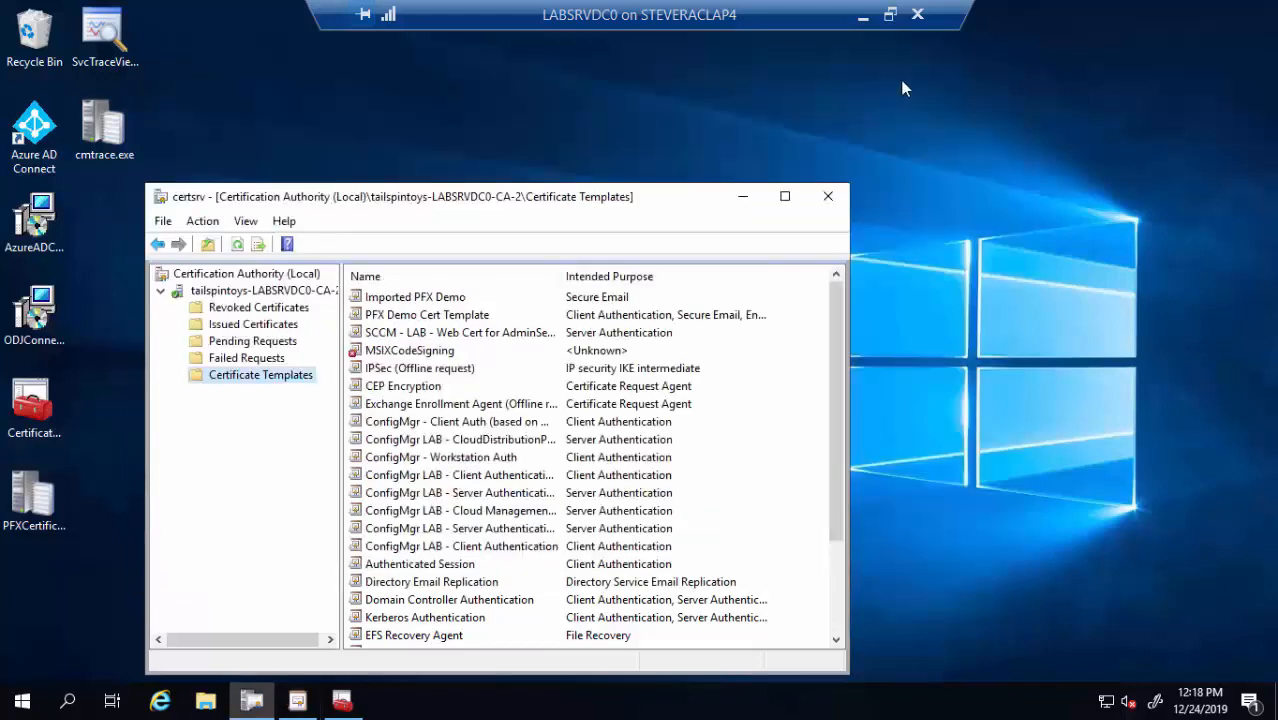
right_click(279, 379)
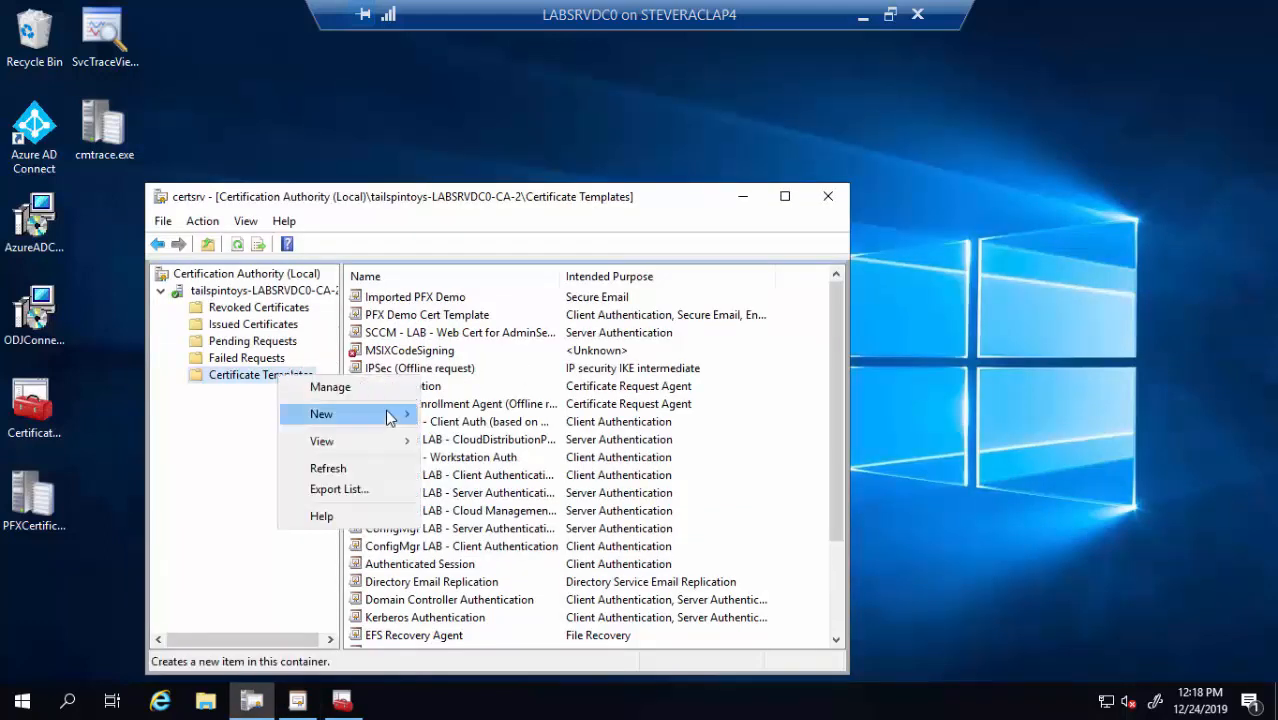
mouse_move(392, 416)
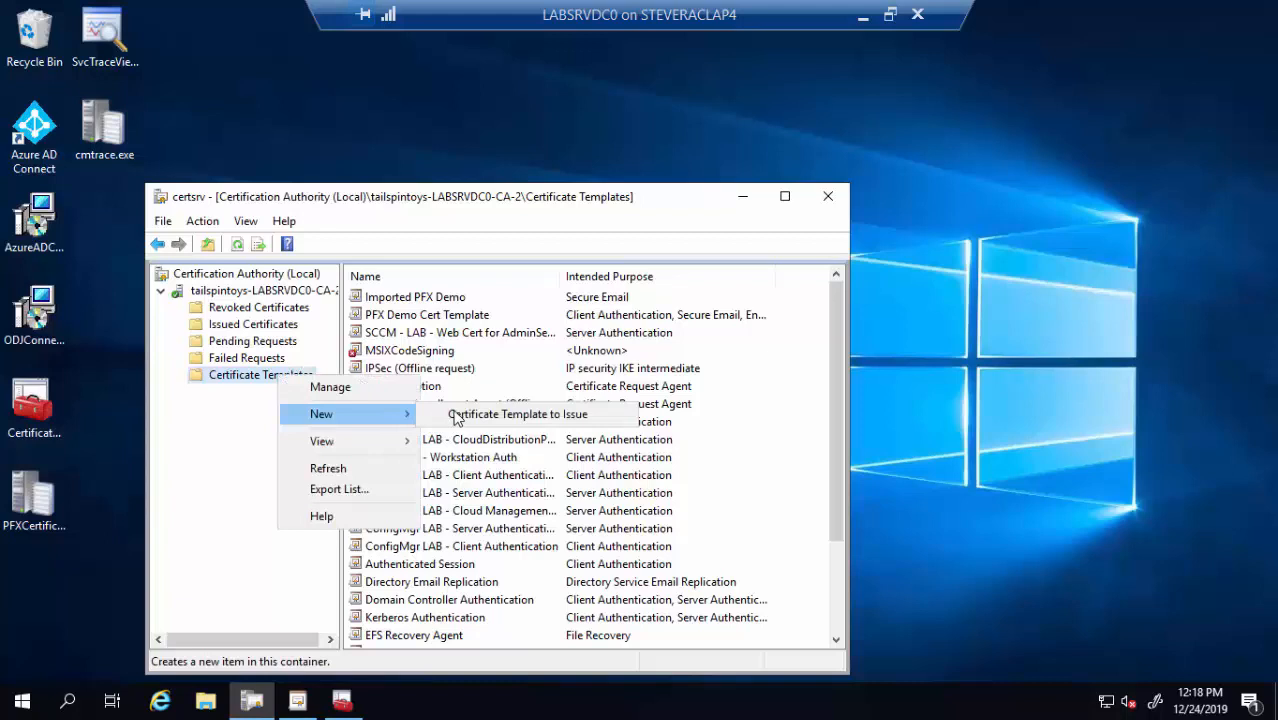
left_click(456, 415)
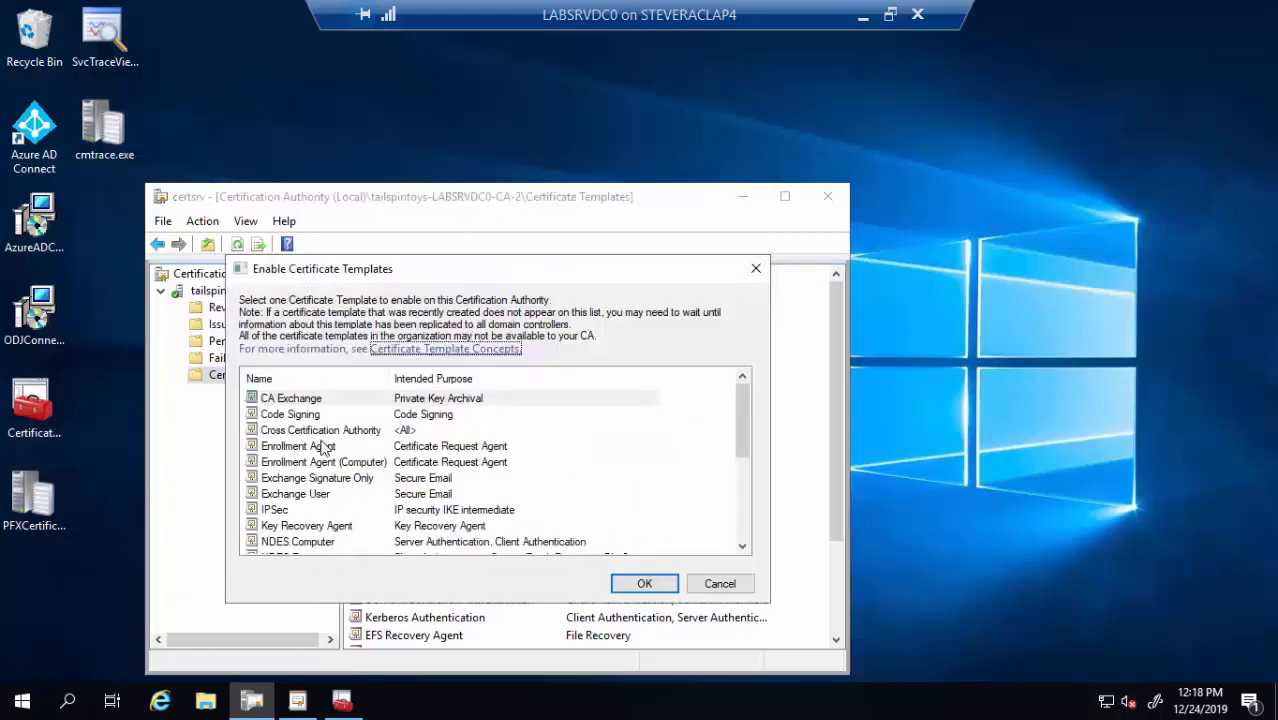
left_click(323, 447)
scroll(323, 450, "down", 2)
scroll(330, 460, "up", 1)
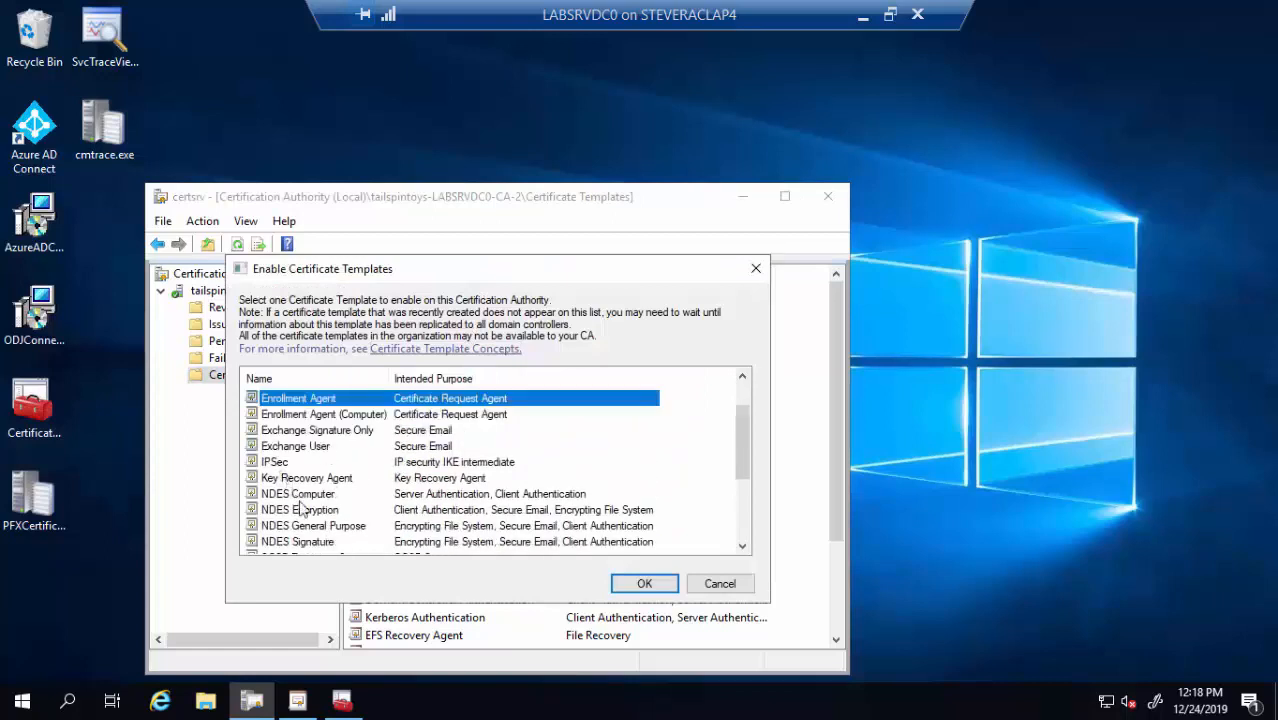
left_click(321, 497)
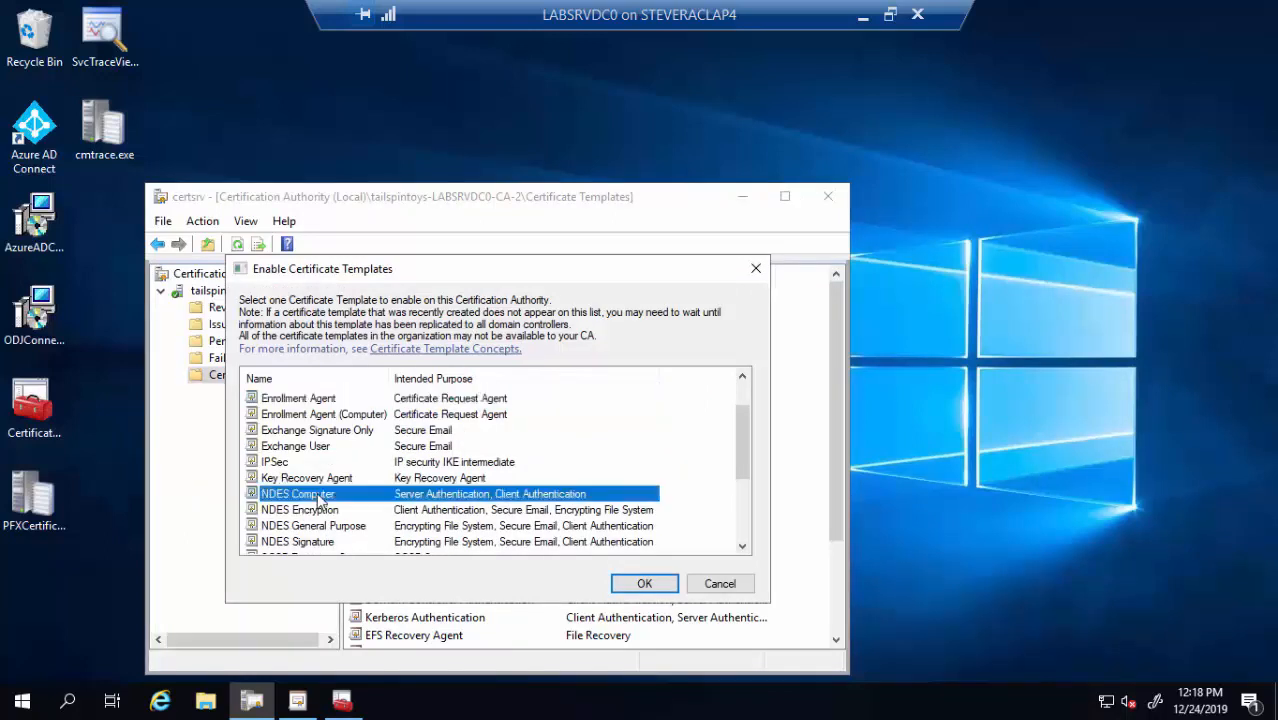
key("shift+Down")
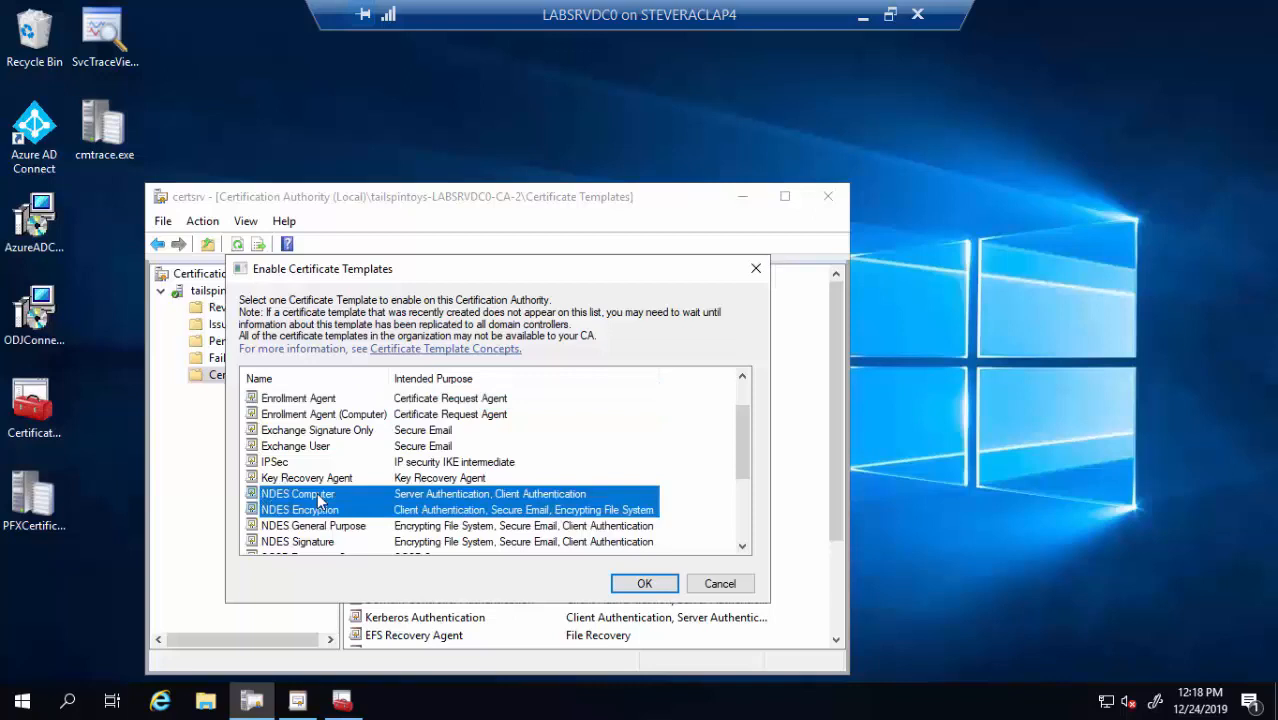
key("shift+Down")
key("shift+Down")
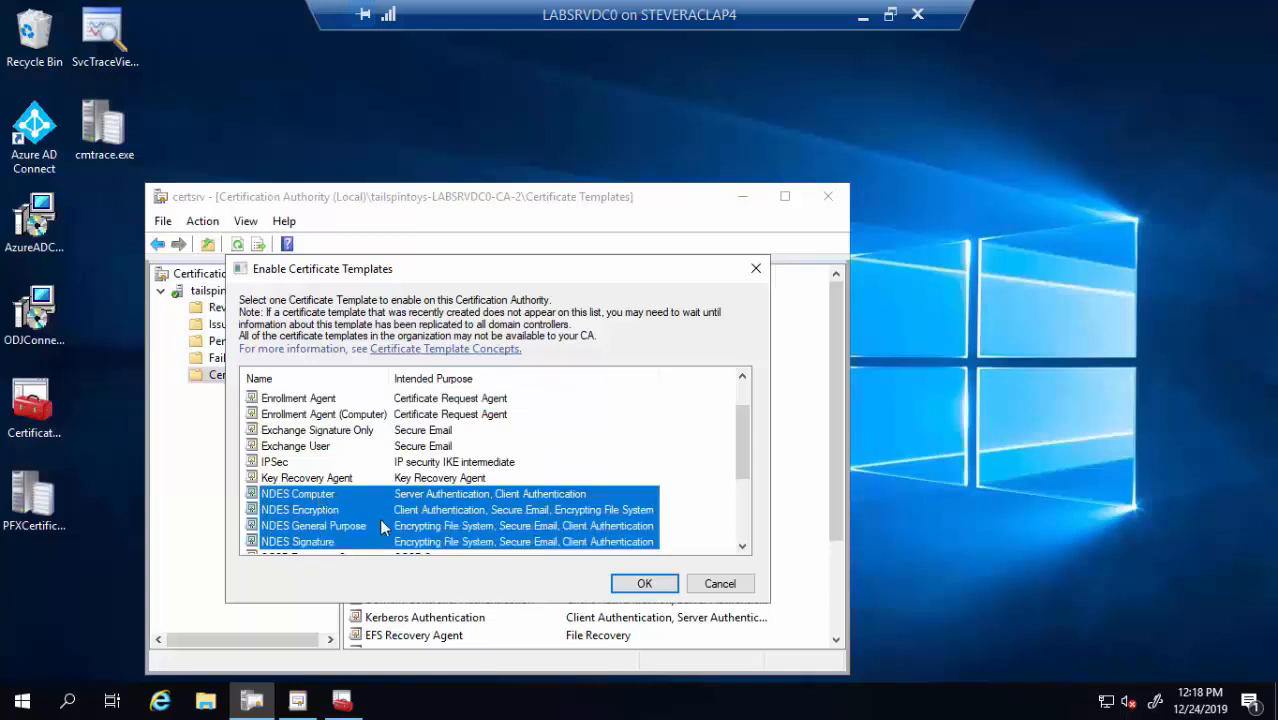
left_click(642, 586)
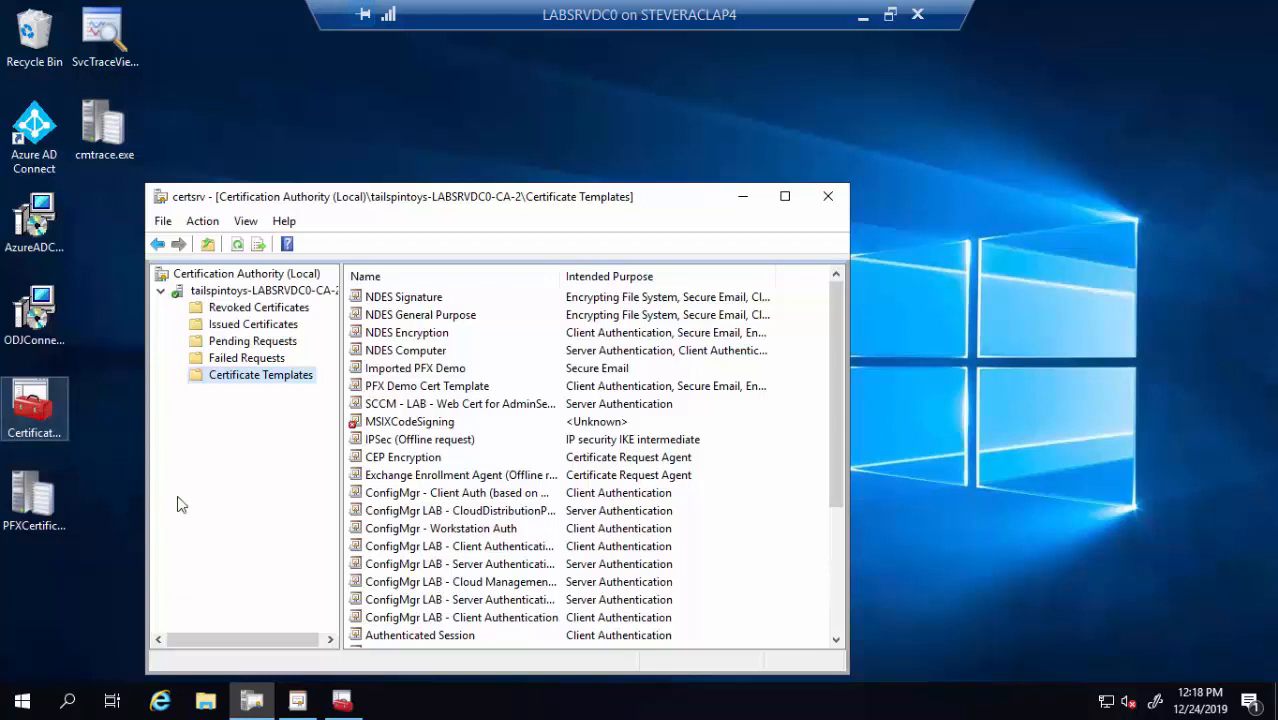
left_click(248, 292)
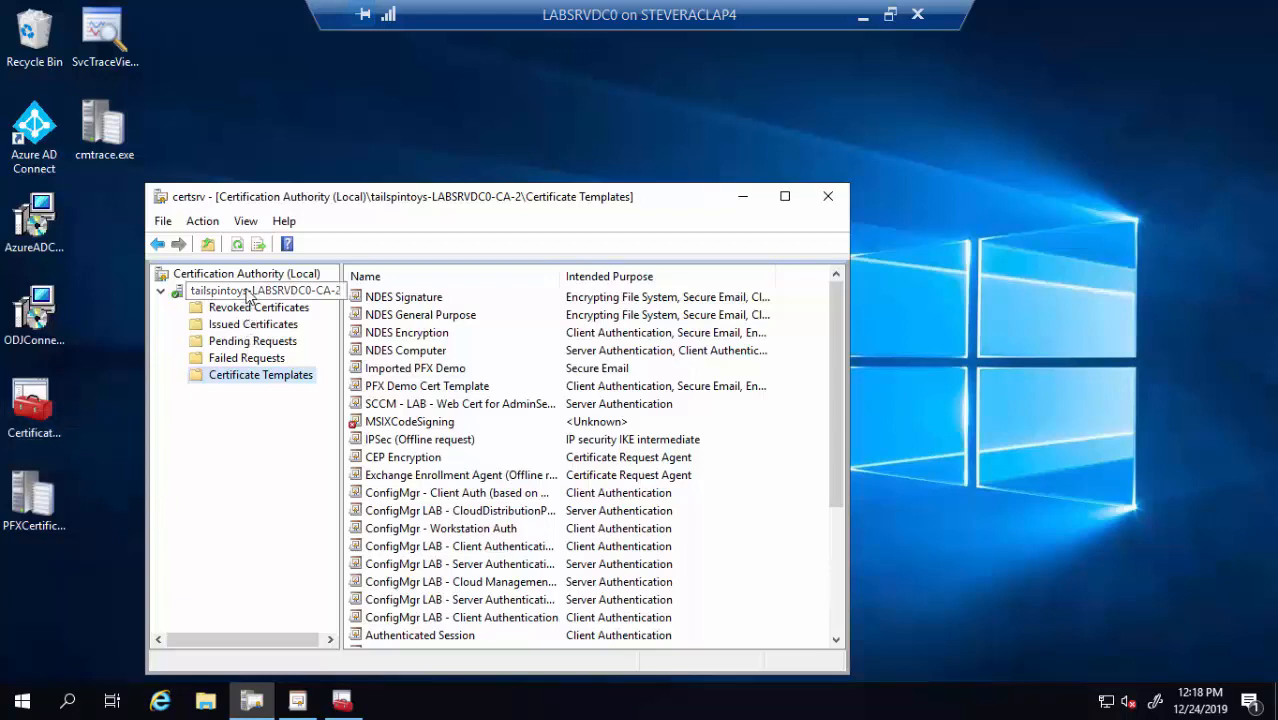
Grant NDESSvcAcct Issue and Manage Certificates on the CA, then minimize the CA console
right_click(246, 291)
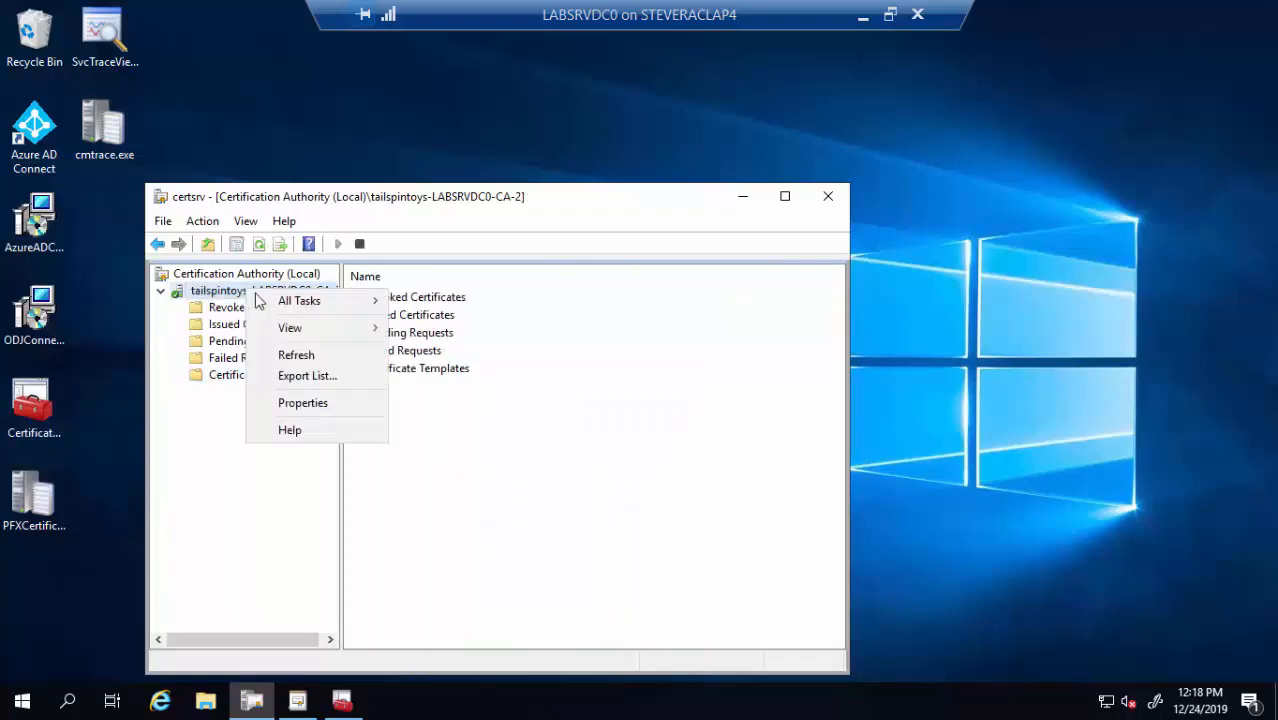
left_click(348, 404)
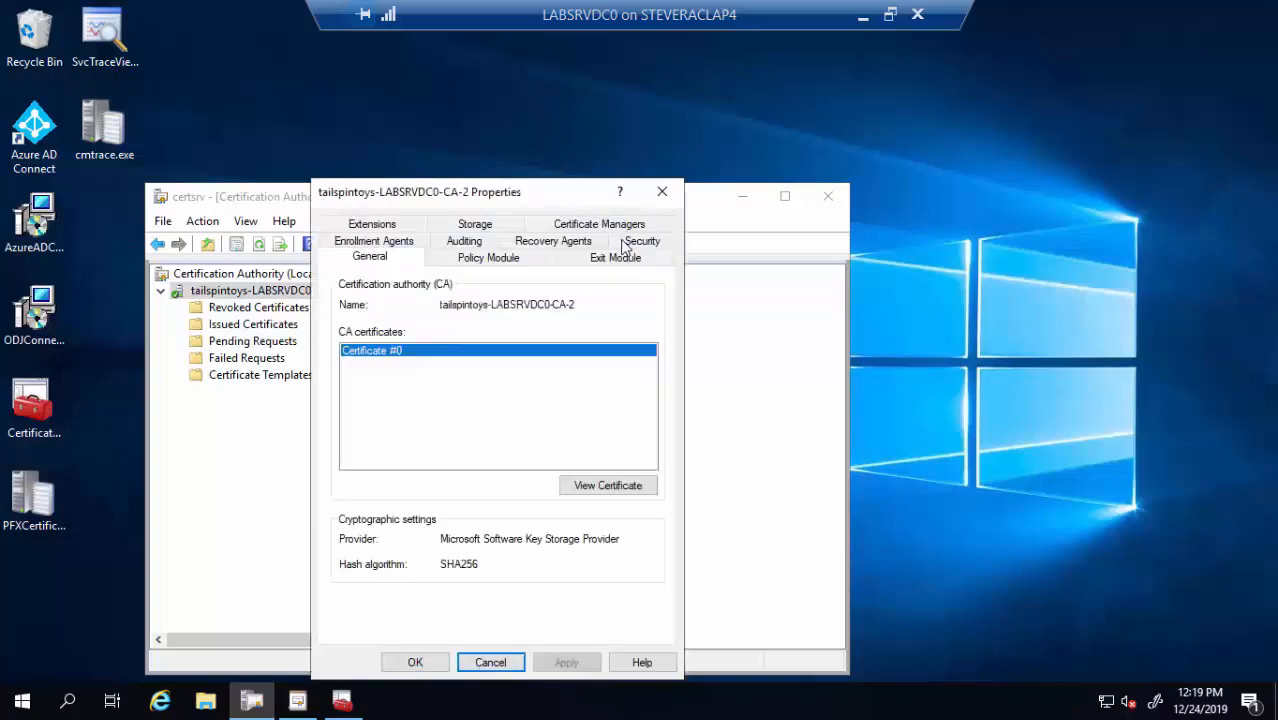
left_click(626, 245)
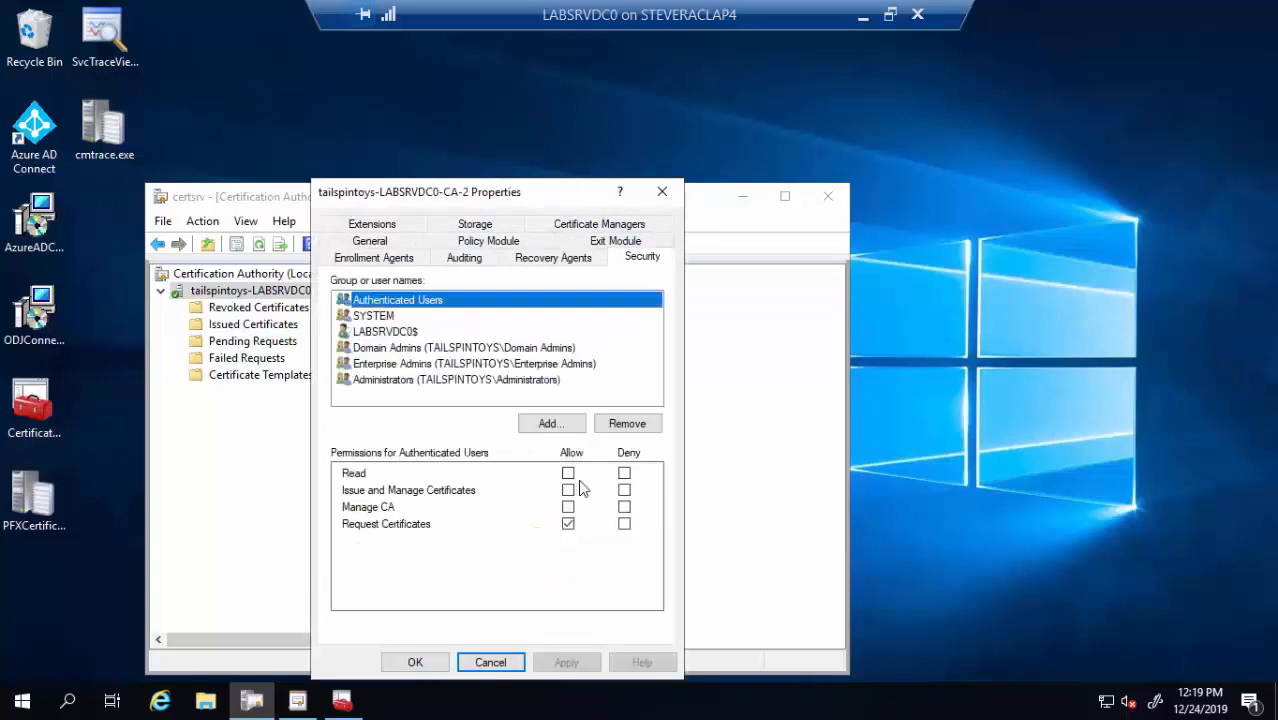
left_click(550, 424)
type("n")
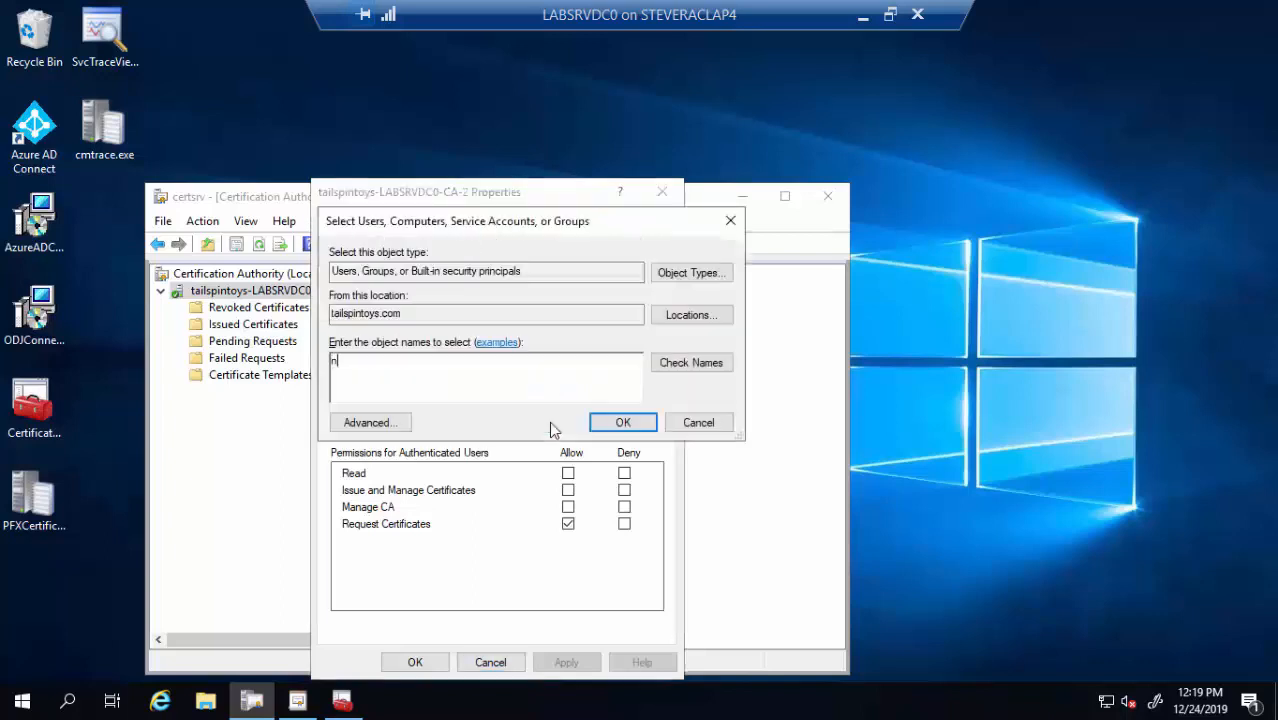
type("des")
left_click(688, 365)
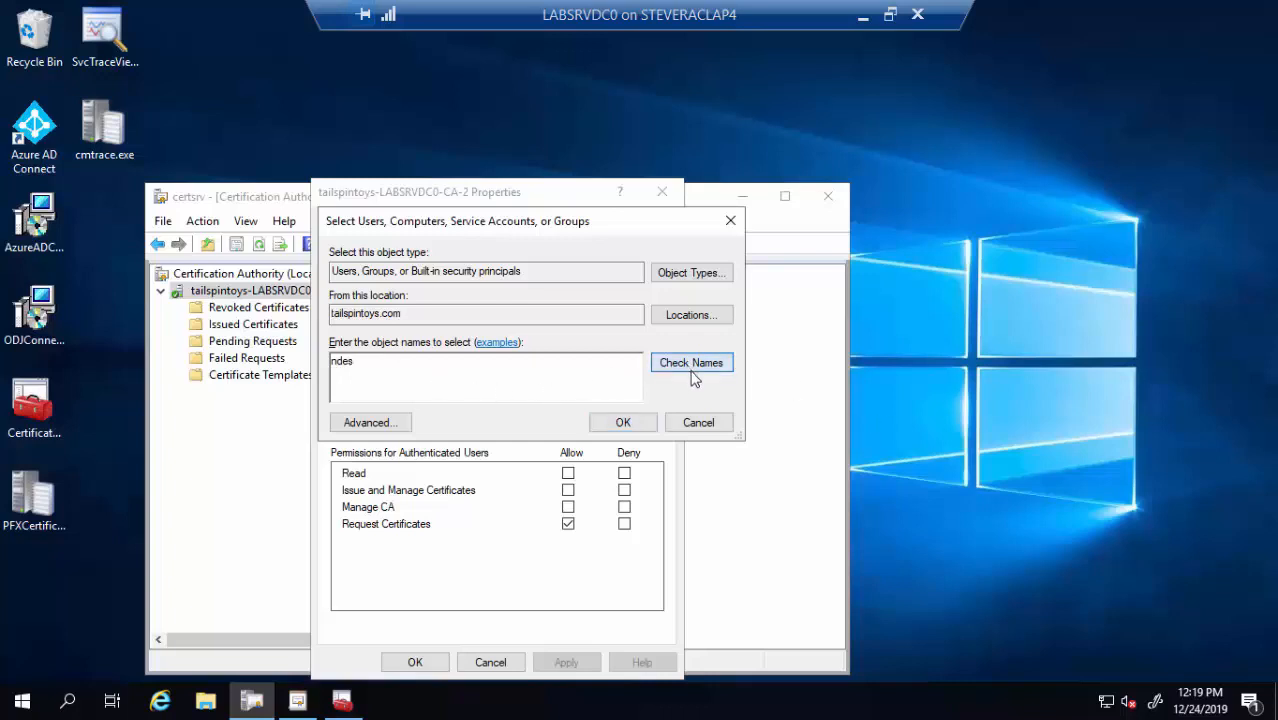
left_click(649, 424)
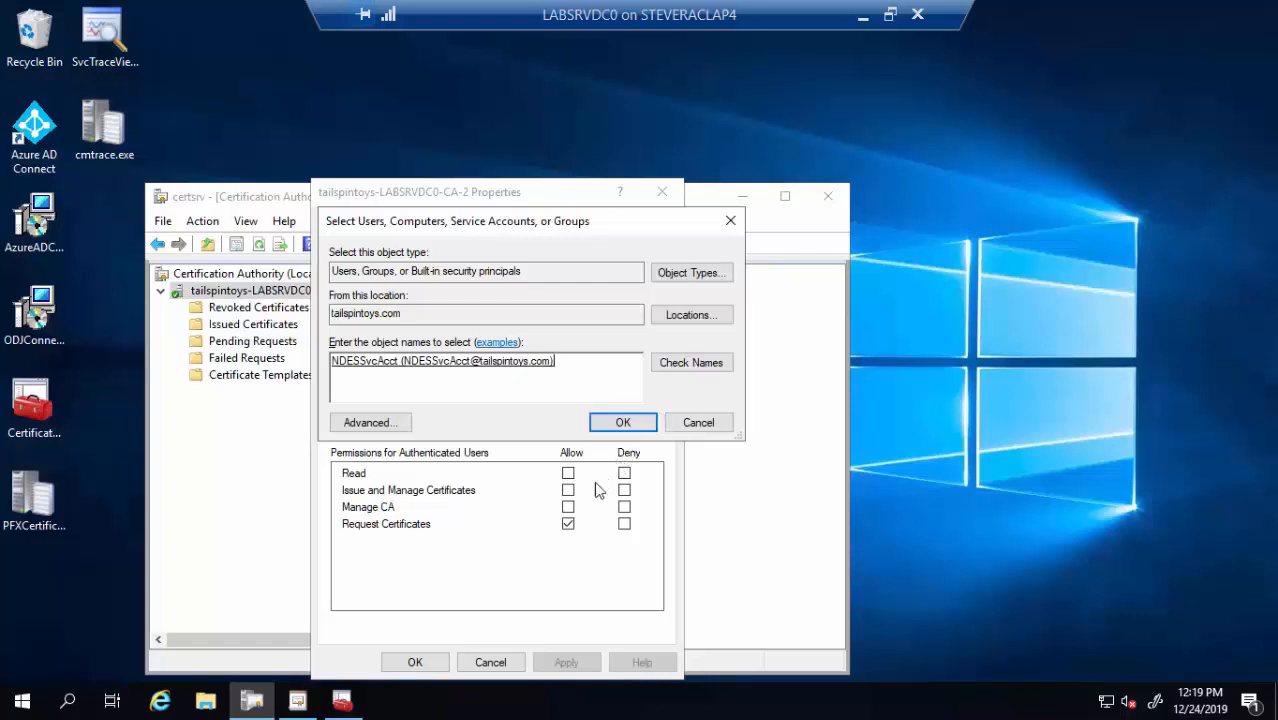
left_click(568, 491)
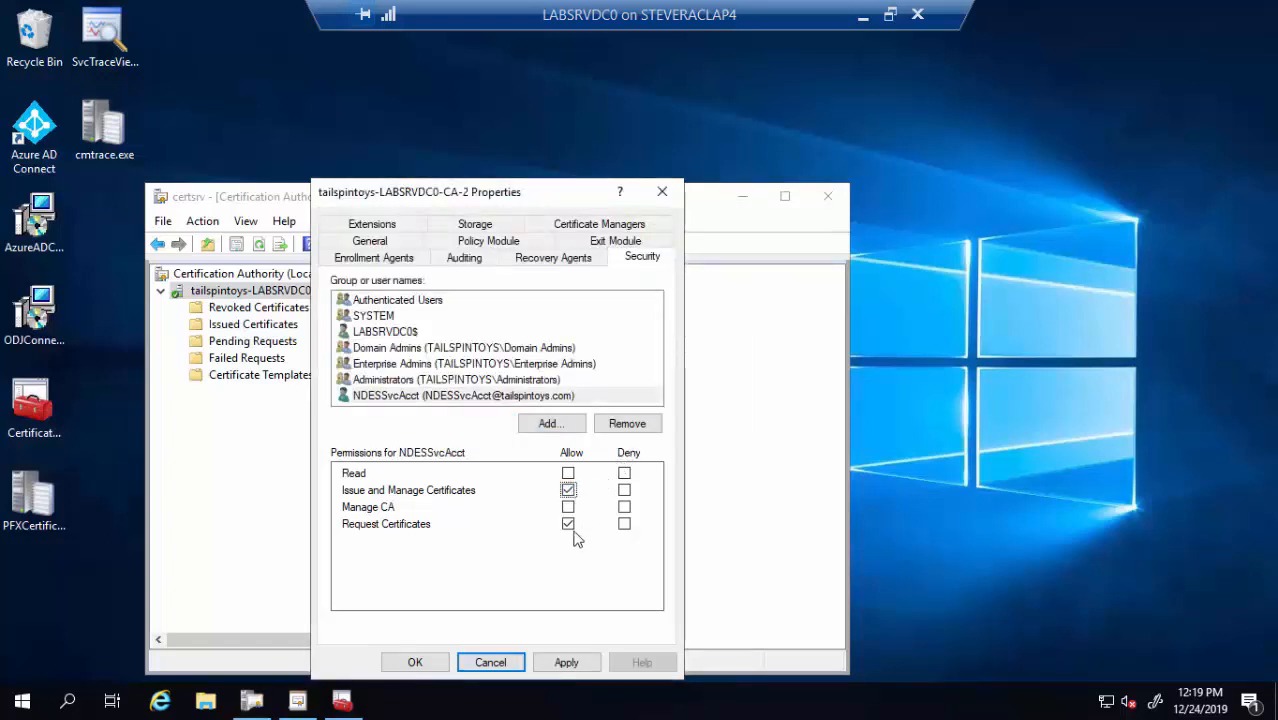
left_click(437, 663)
left_click(438, 664)
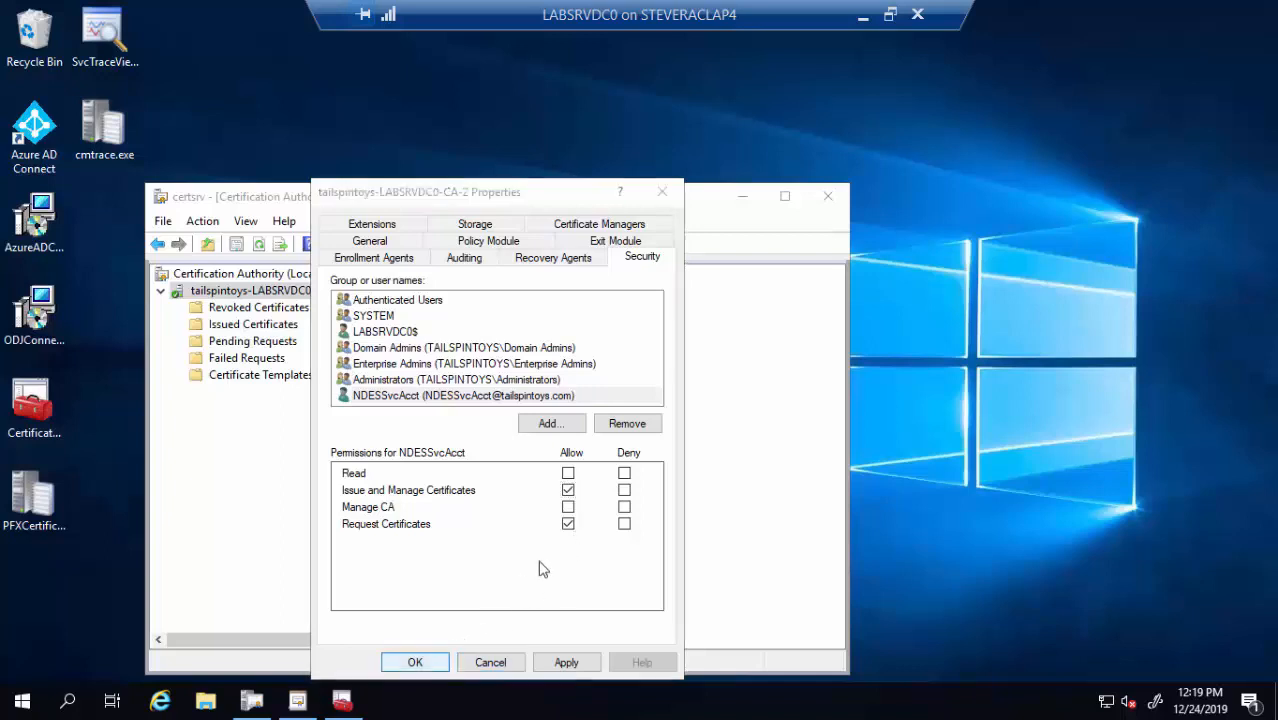
left_click(740, 199)
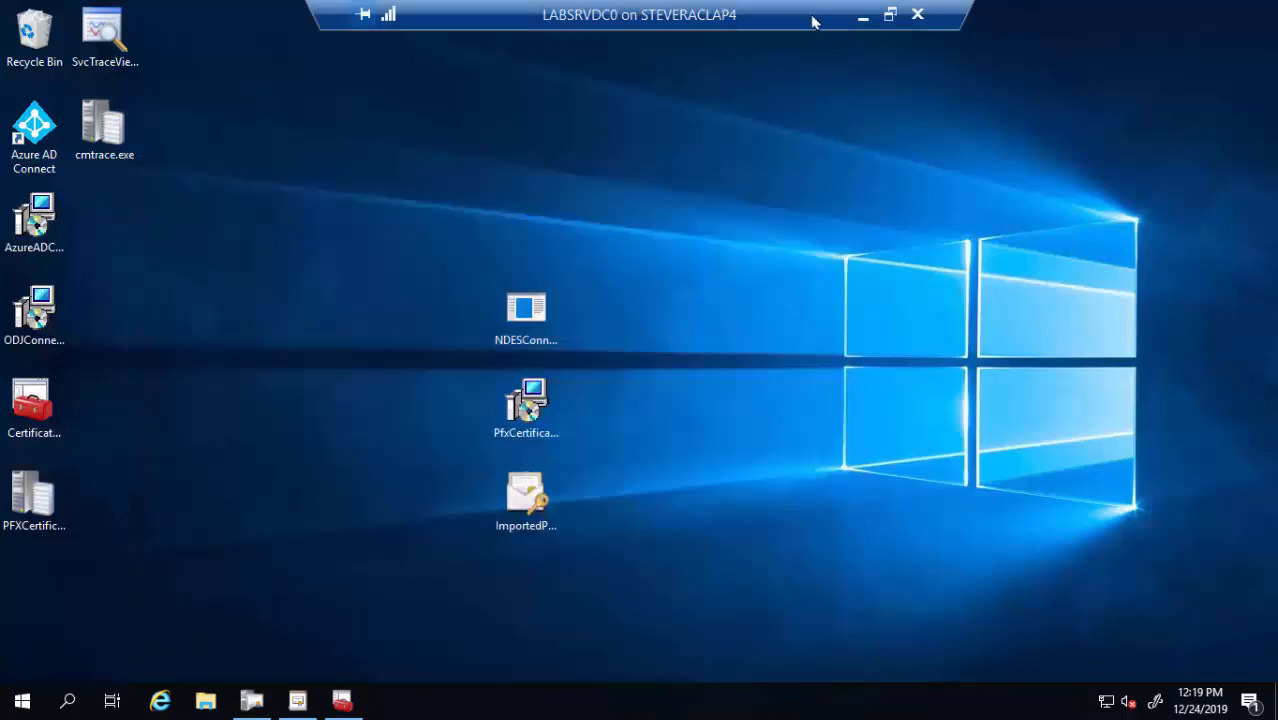
Switch to the NDES server's full-screen session and launch Server Manager there
double_click(719, 25)
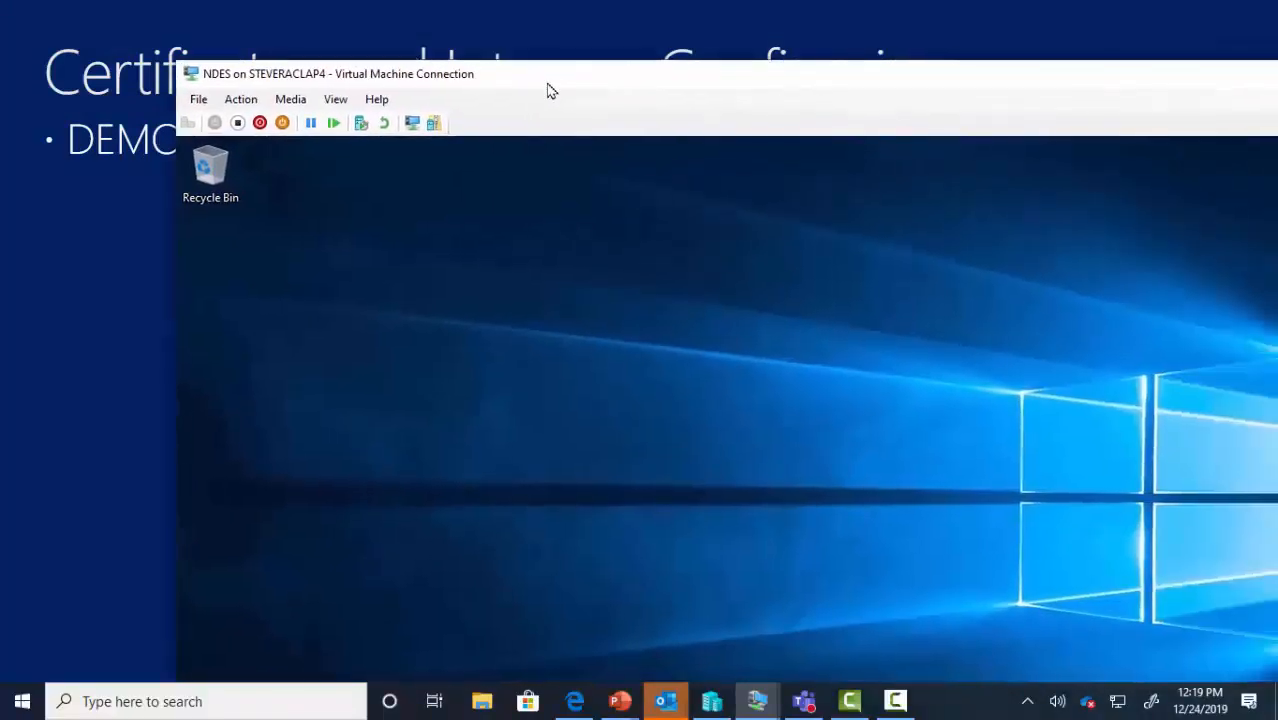
double_click(551, 91)
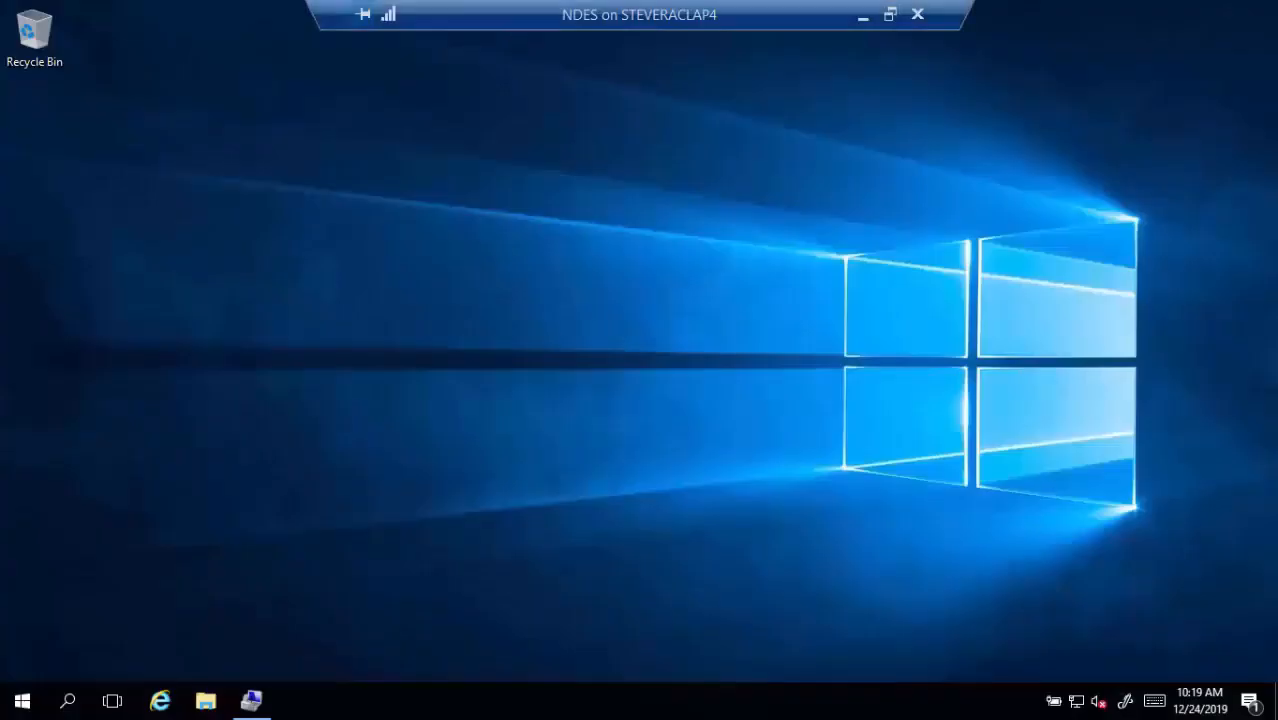
left_click(22, 700)
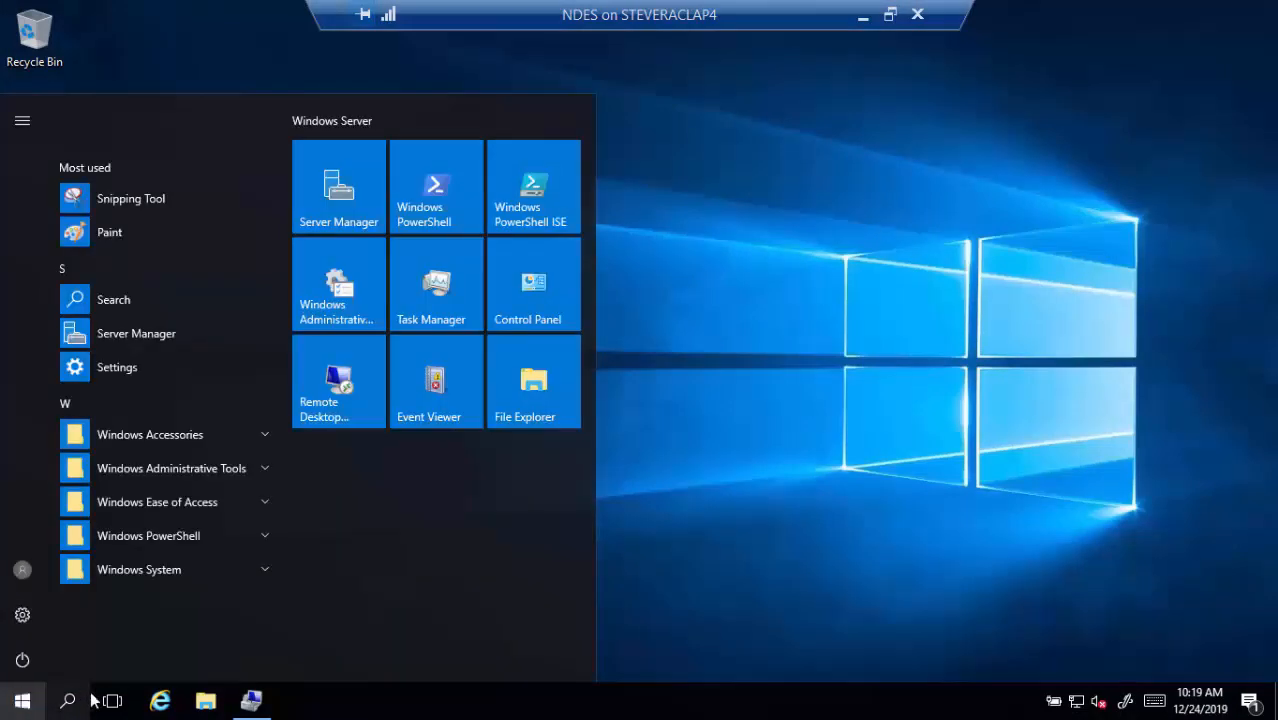
left_click(158, 336)
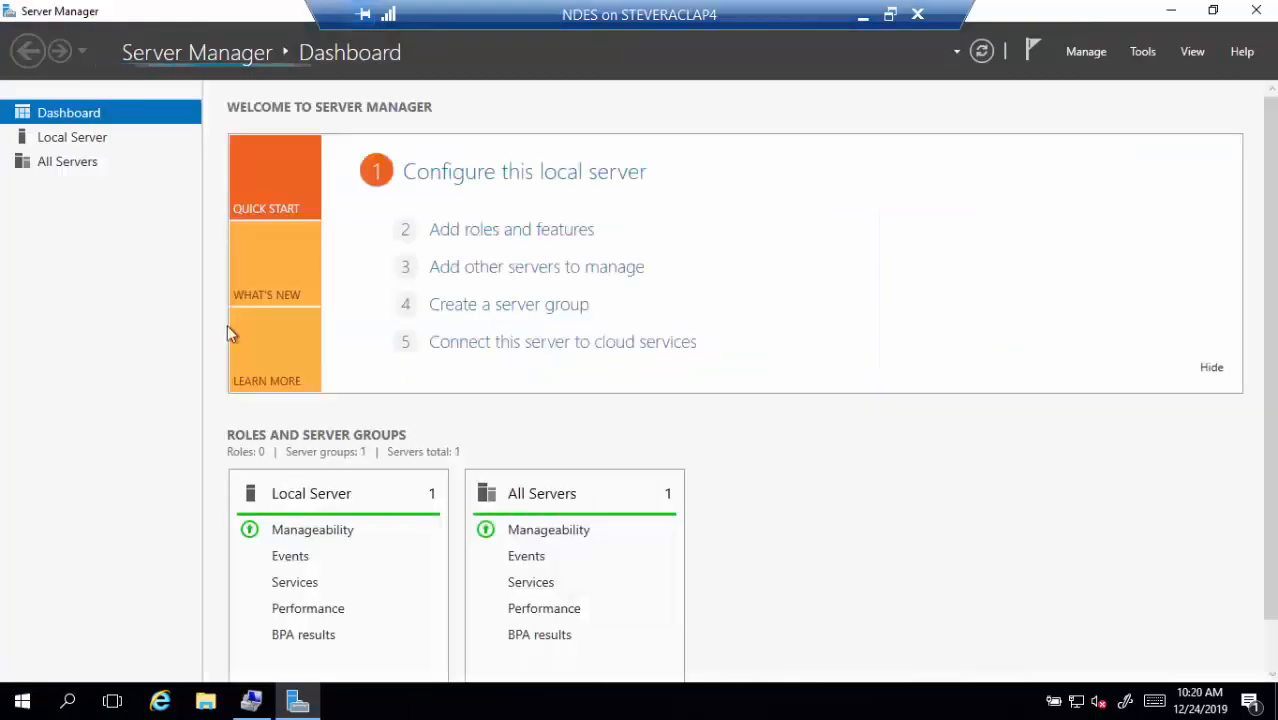
Start Add Roles and Features on the NDES server and select the AD CS and Web Server (IIS) roles
left_click(537, 236)
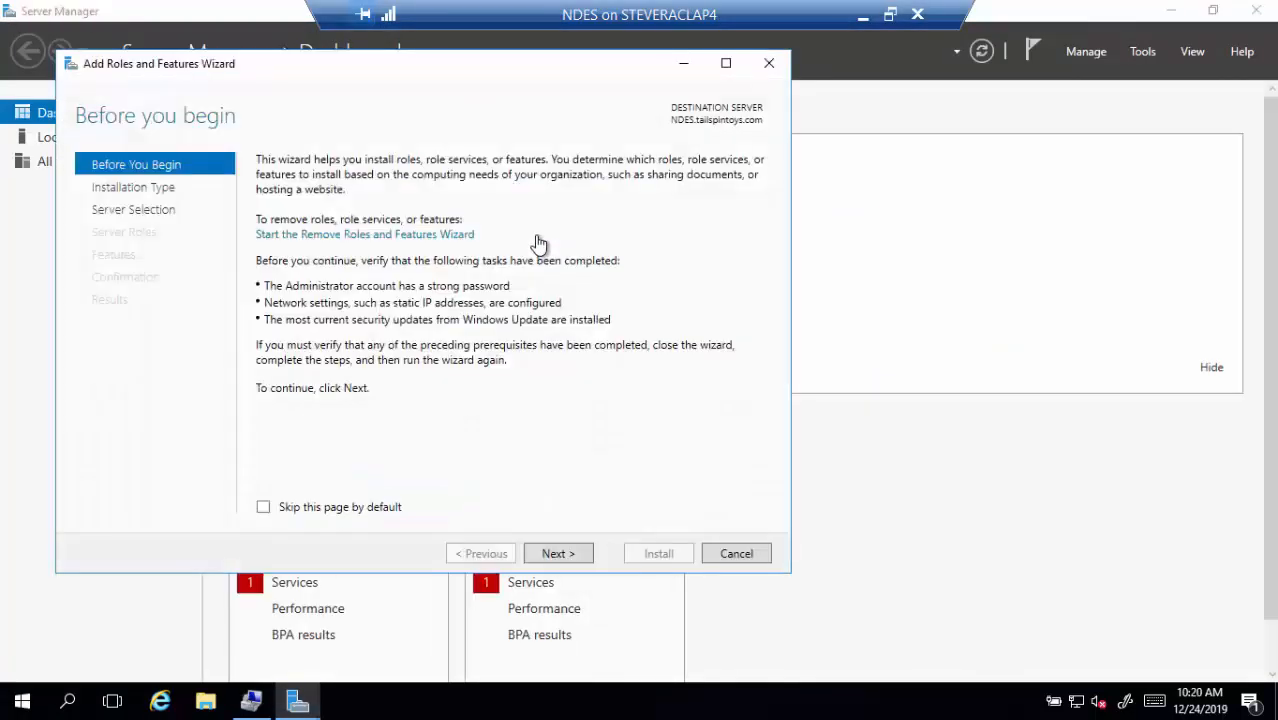
left_click(566, 555)
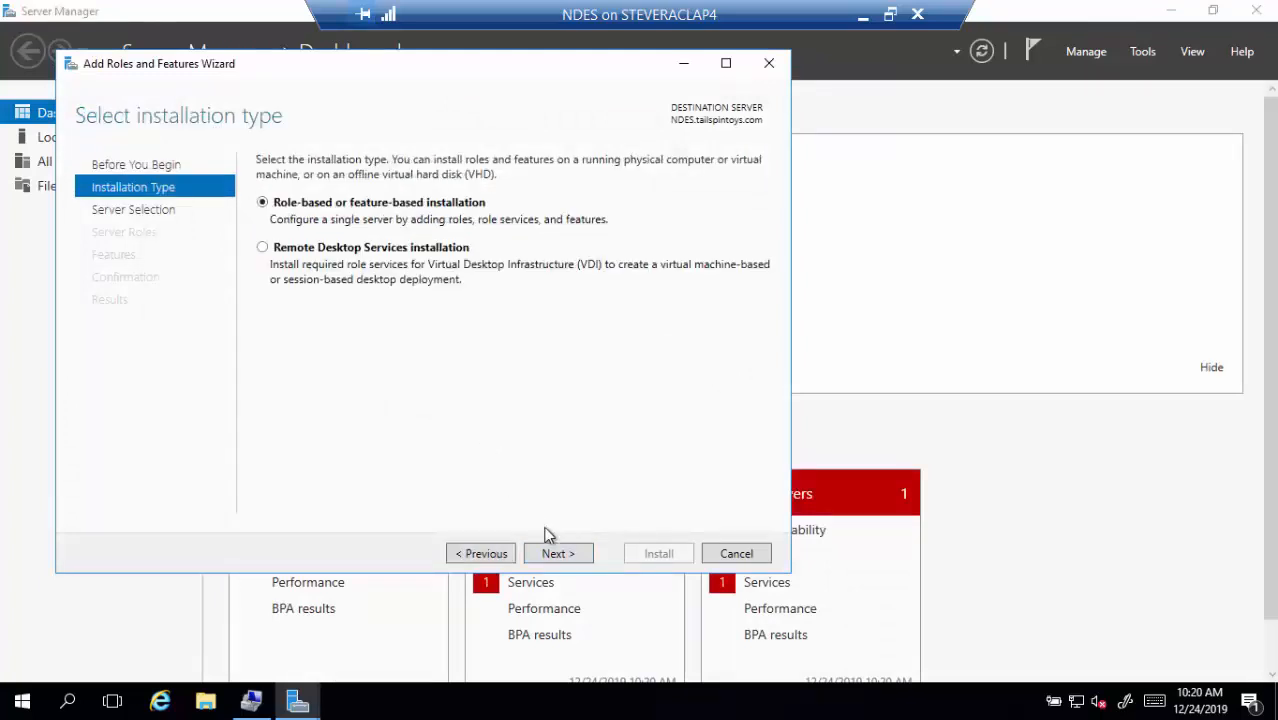
left_click(563, 557)
left_click(562, 555)
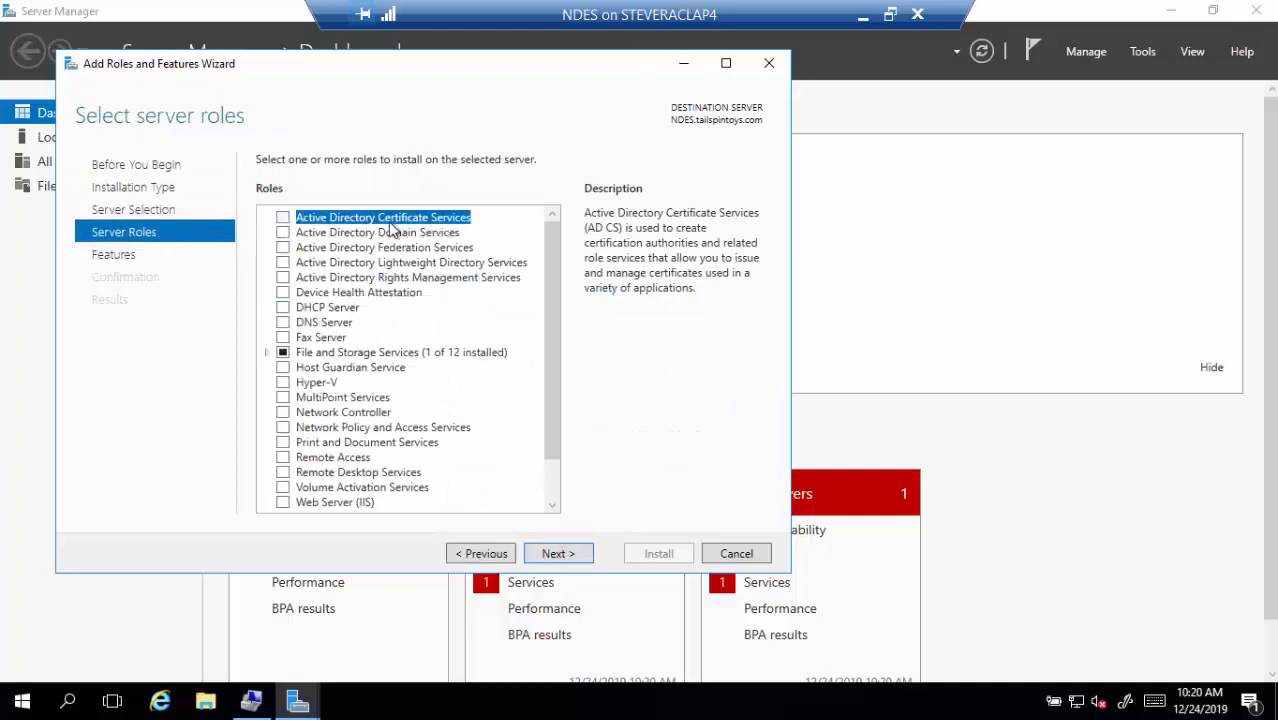
left_click(284, 220)
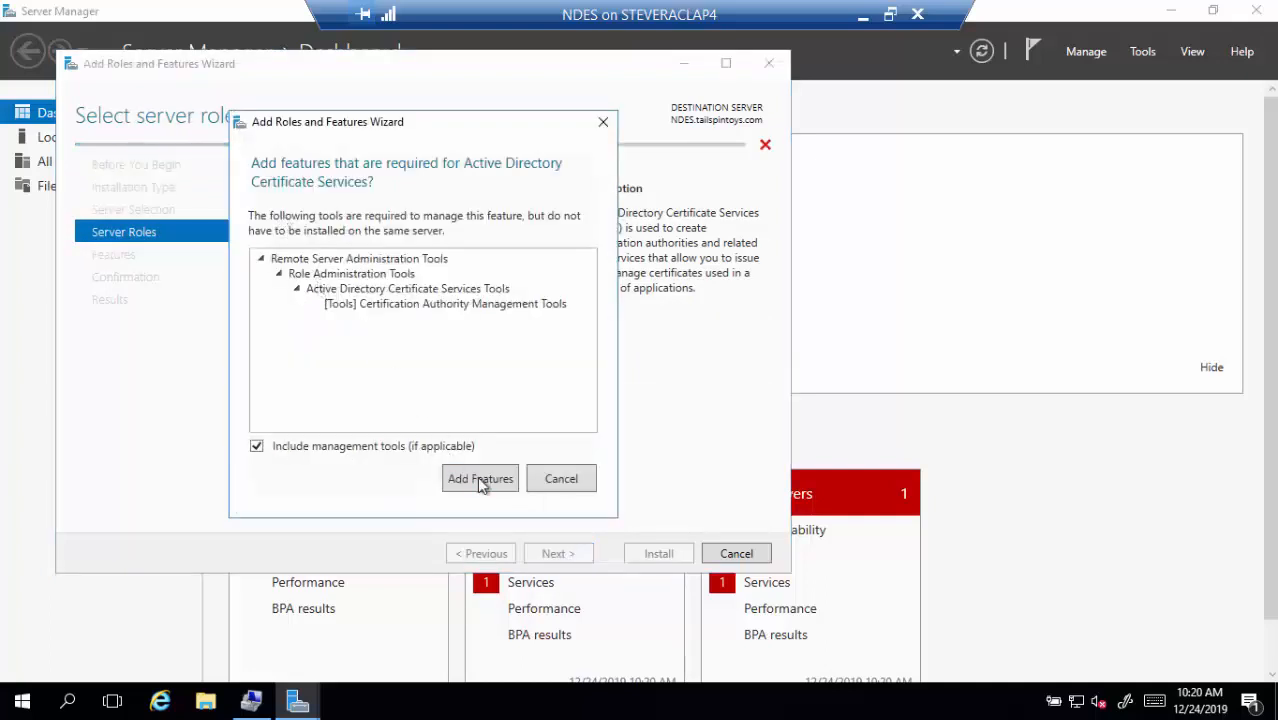
left_click(480, 477)
scroll(431, 400, "down", 2)
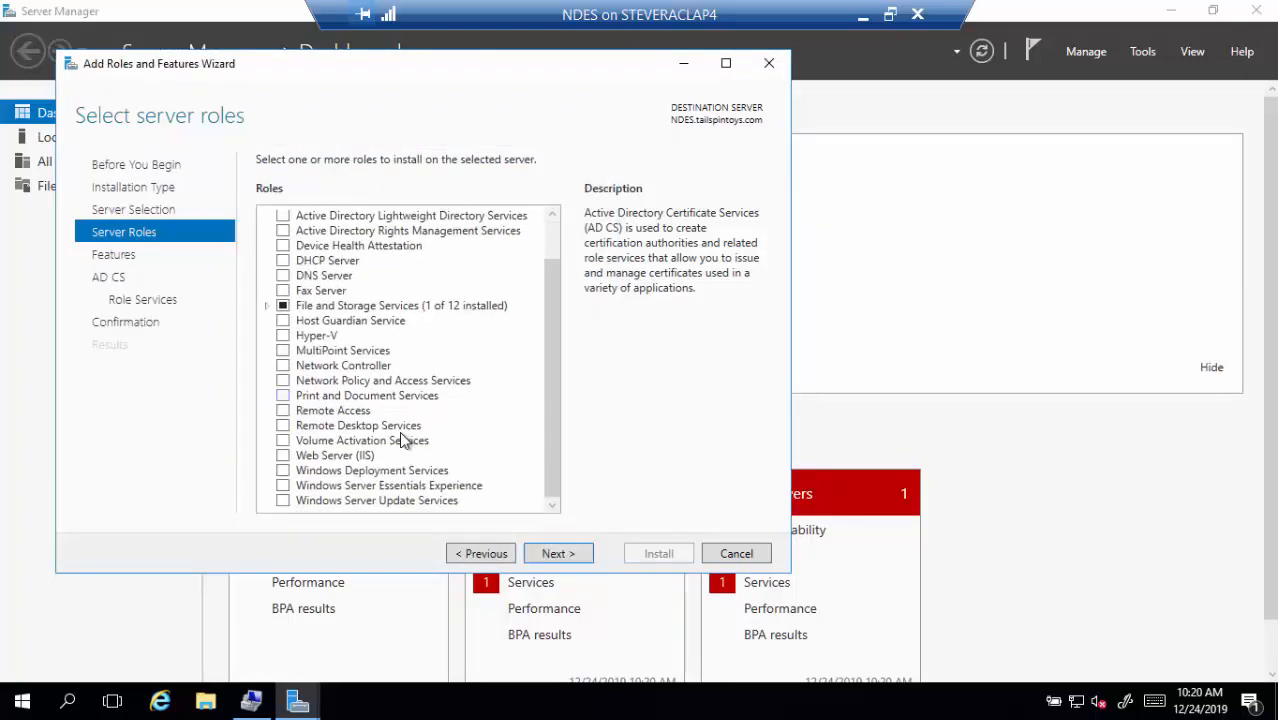
left_click(287, 457)
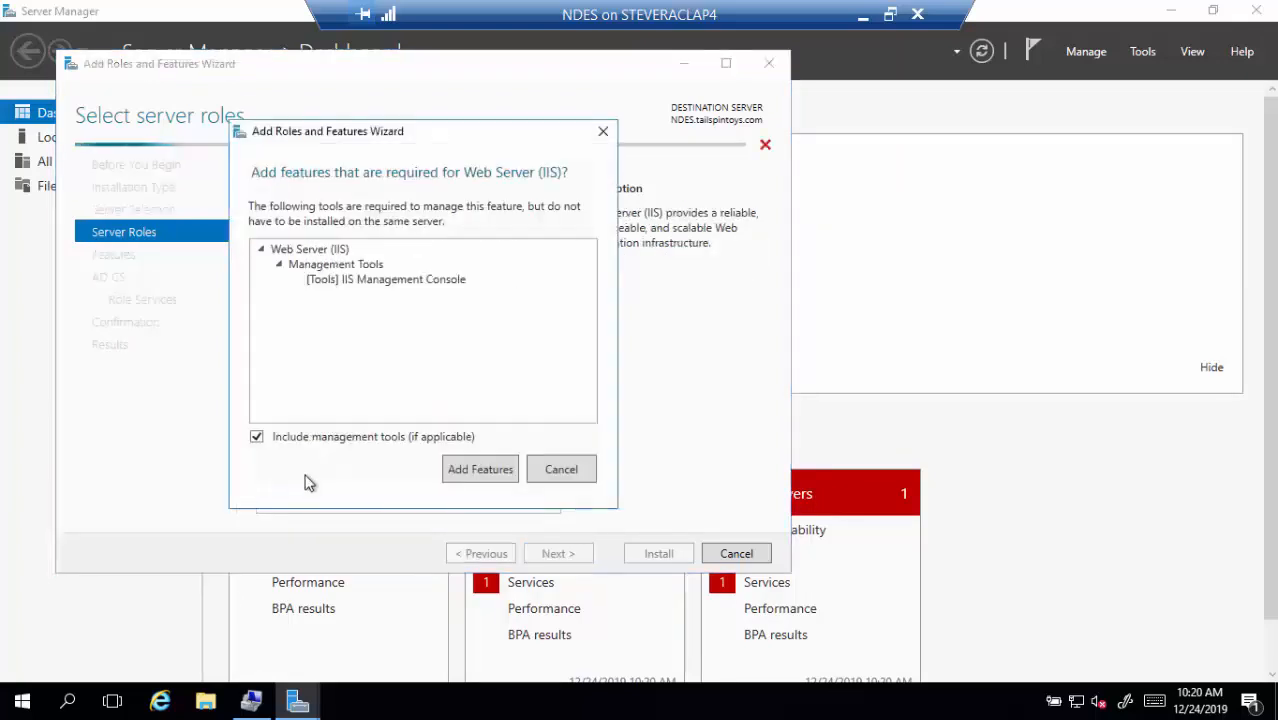
left_click(475, 471)
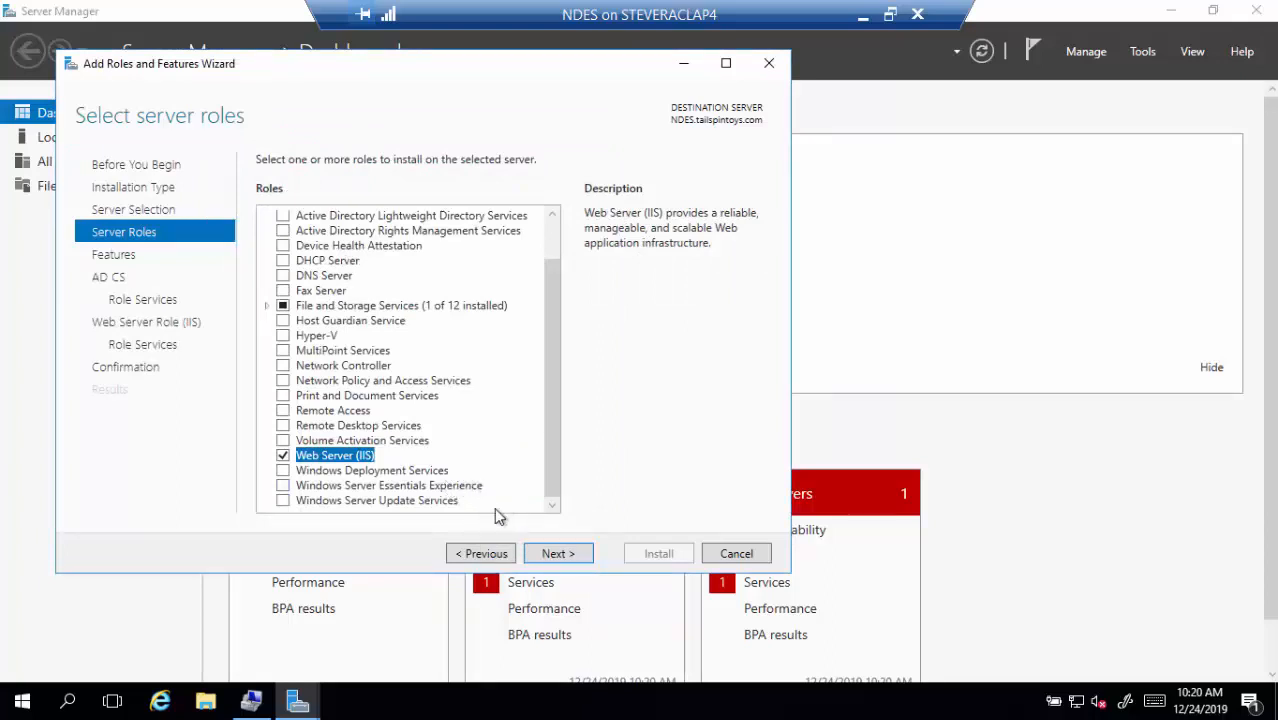
left_click(562, 558)
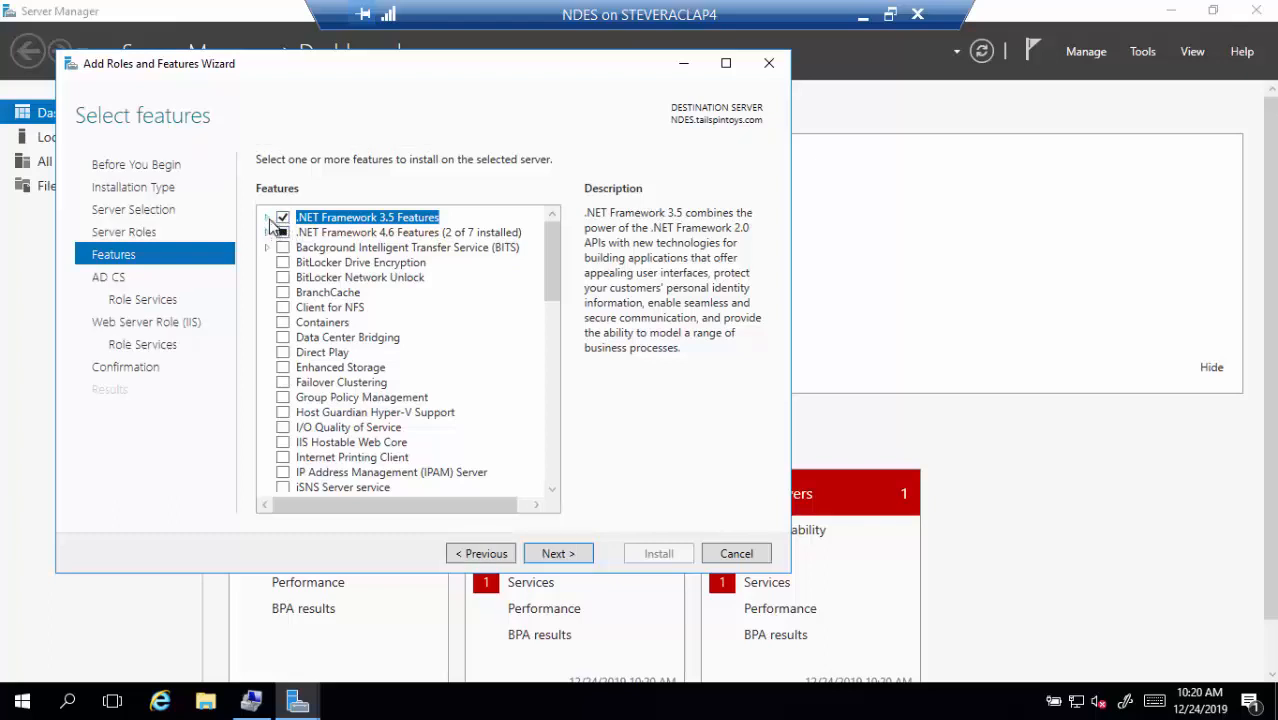
Add the .NET 3.5 HTTP Activation and WCF HTTP Activation features with their dependencies
left_click(267, 218)
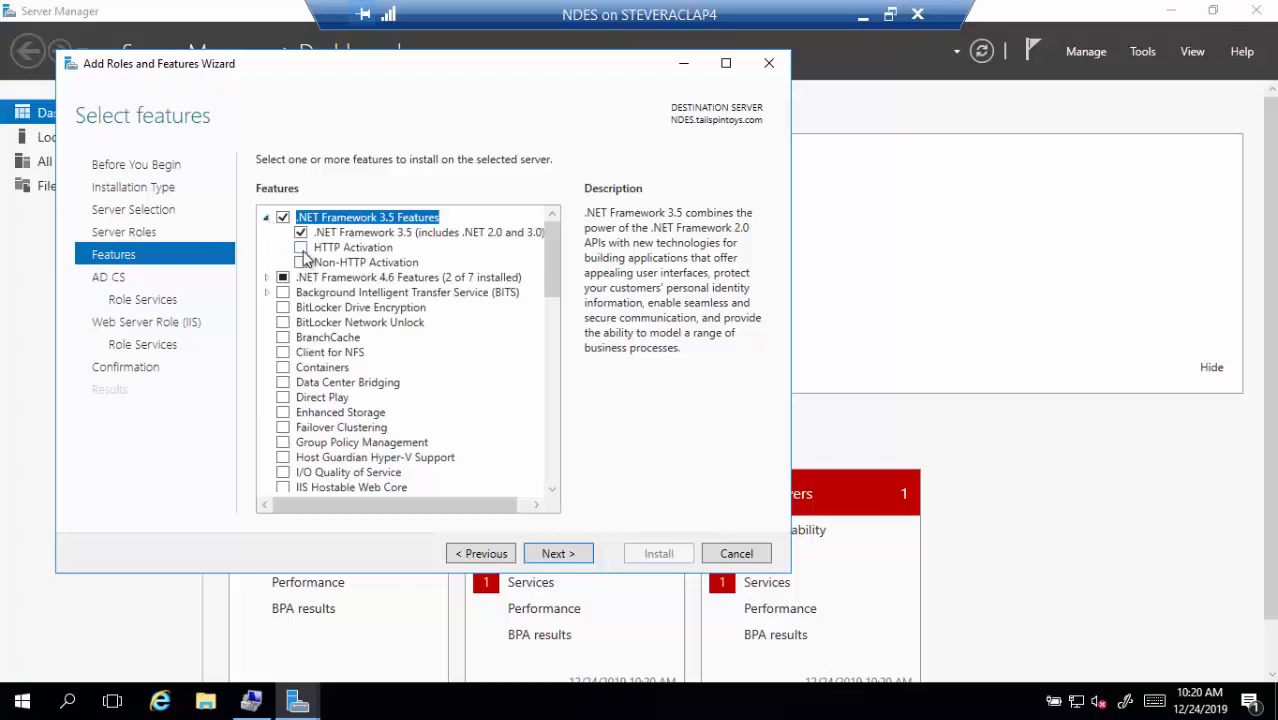
left_click(301, 248)
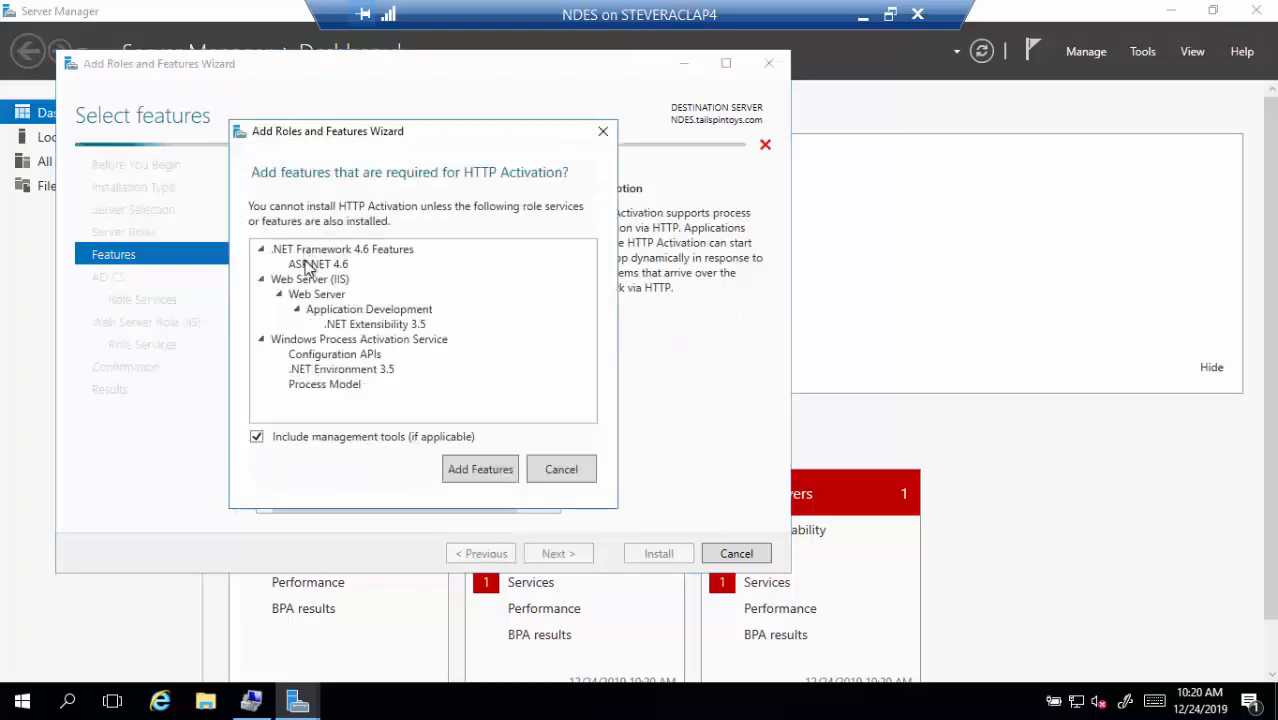
left_click(490, 472)
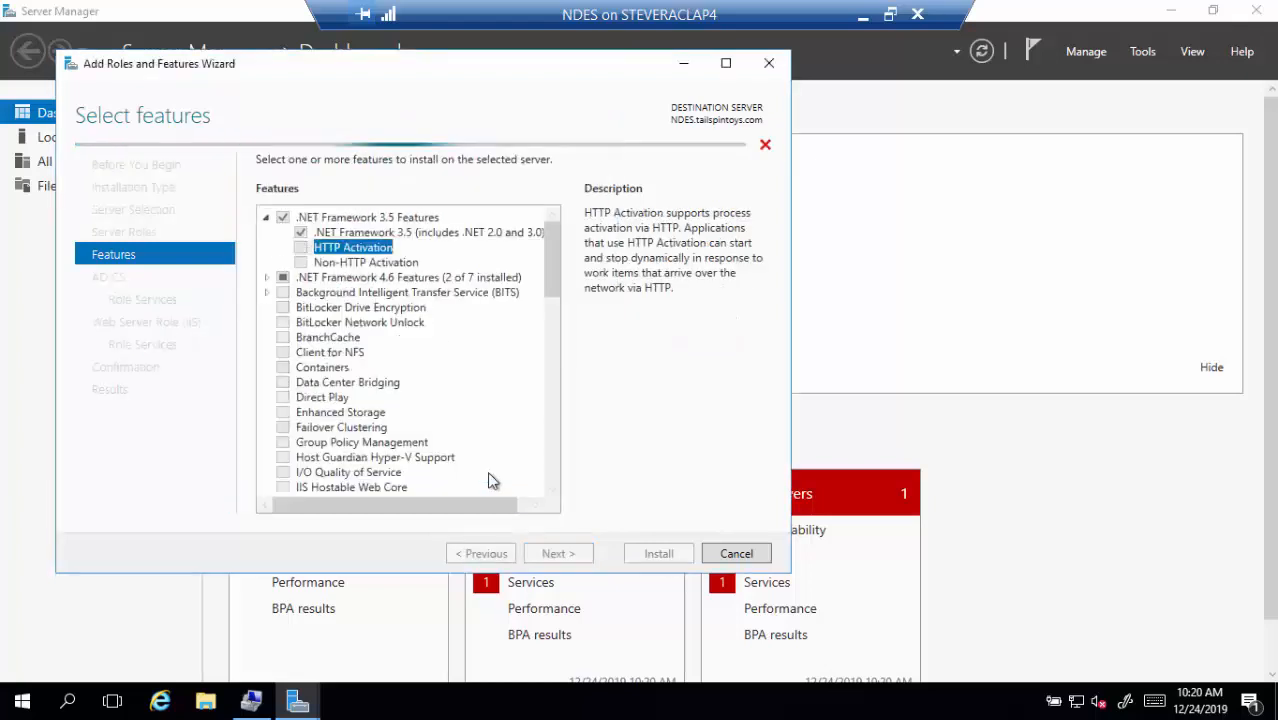
left_click(268, 278)
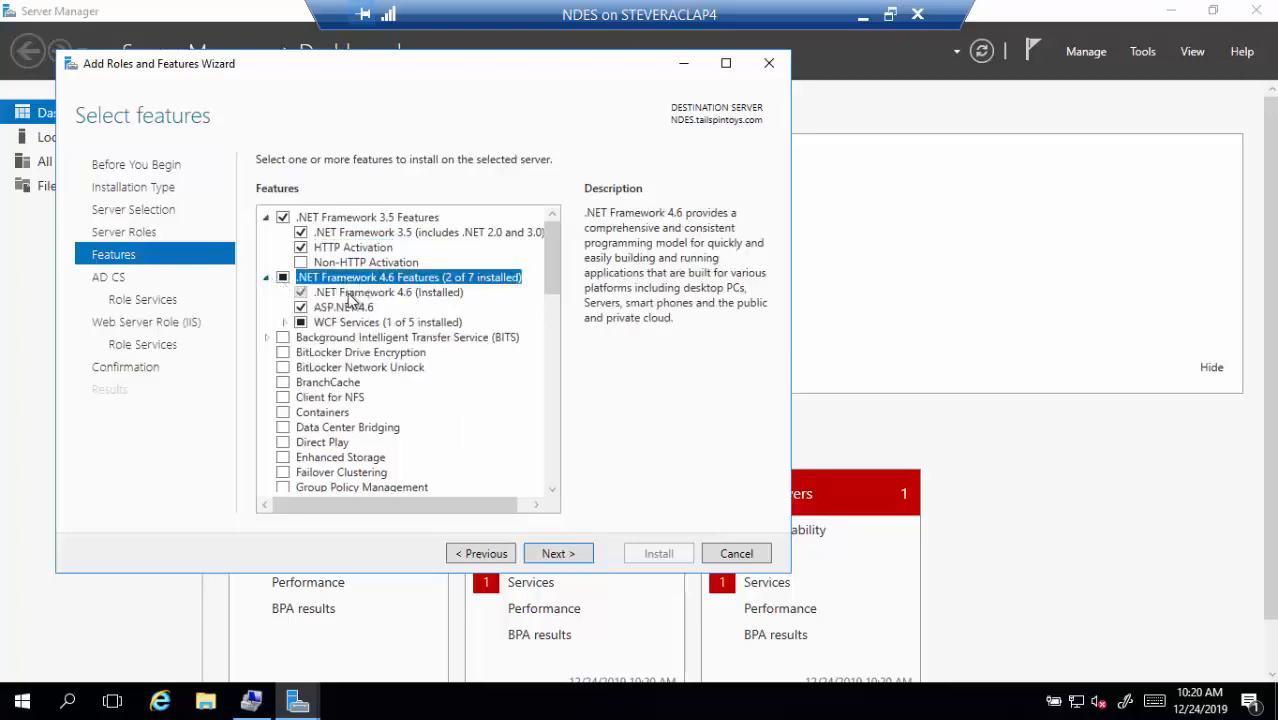
left_click(284, 322)
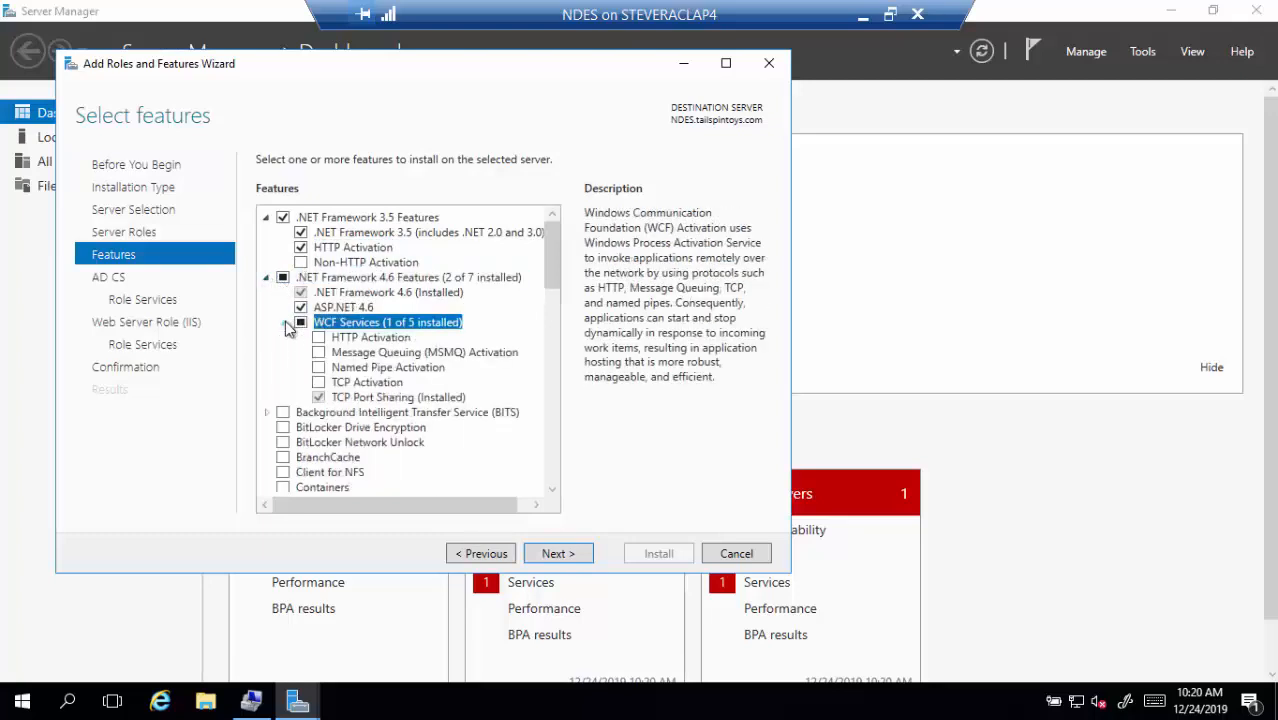
left_click(319, 337)
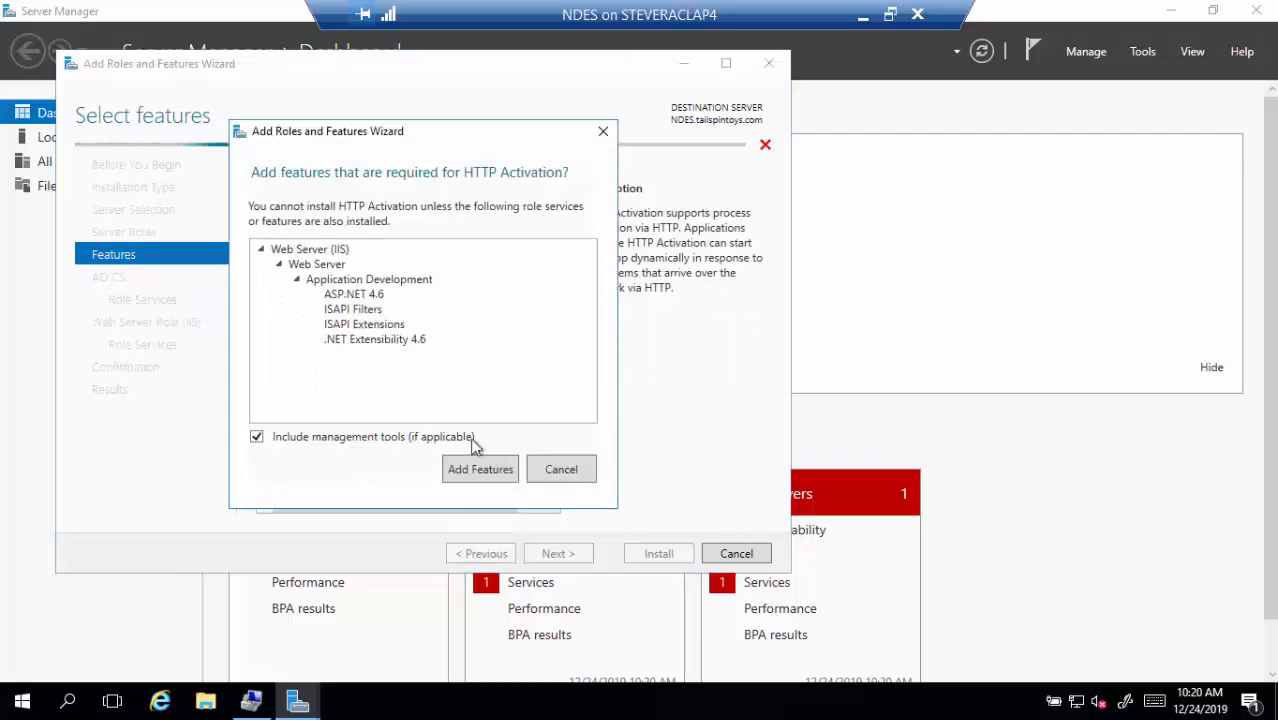
left_click(478, 470)
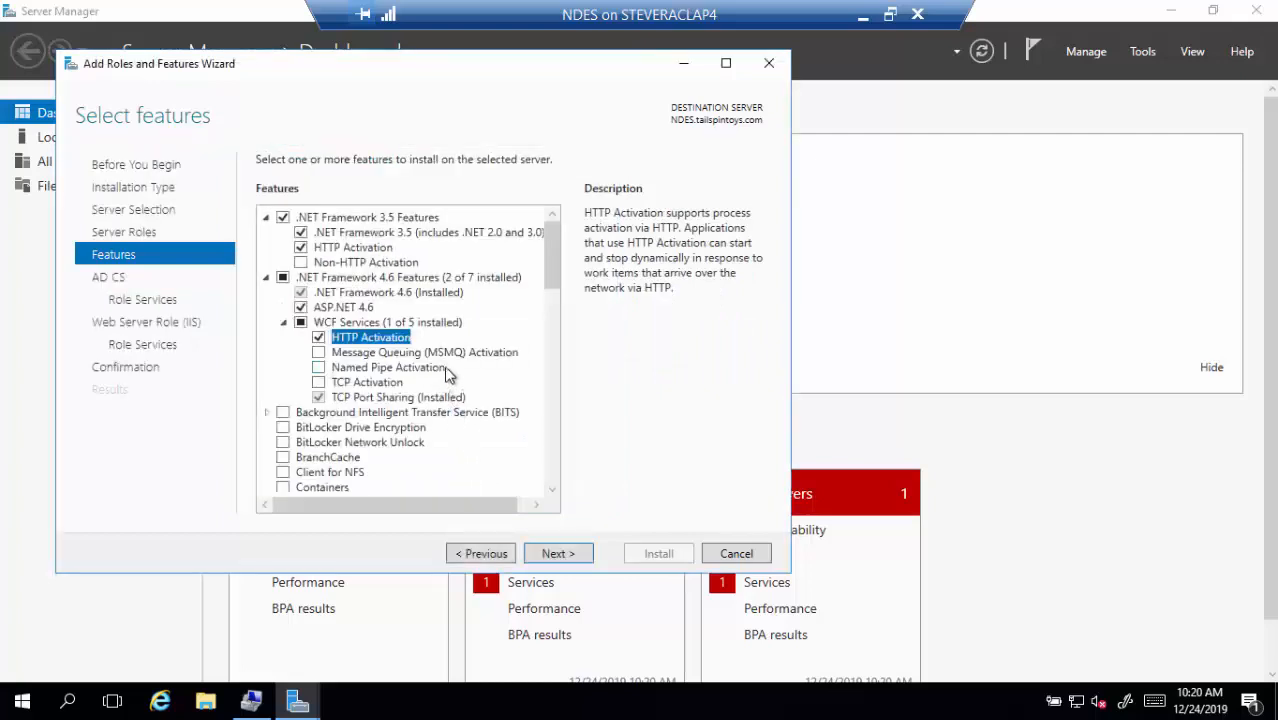
scroll(445, 372, "down", 6)
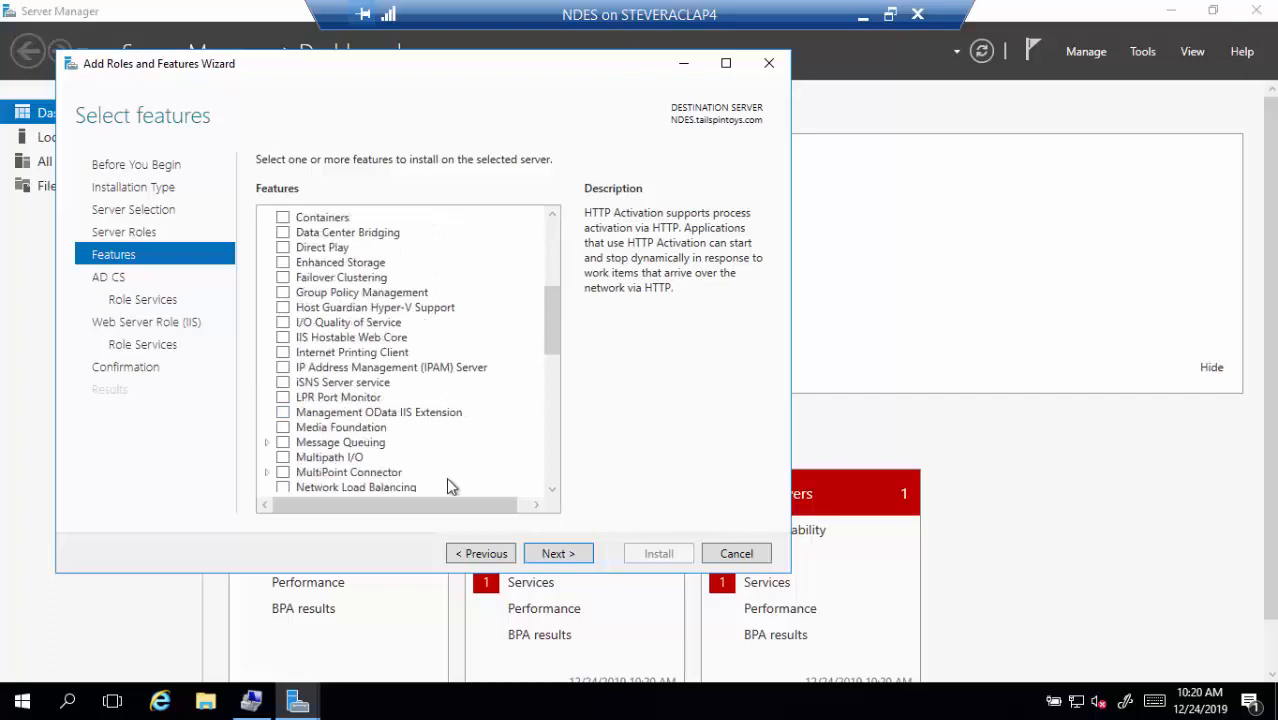
left_click(554, 553)
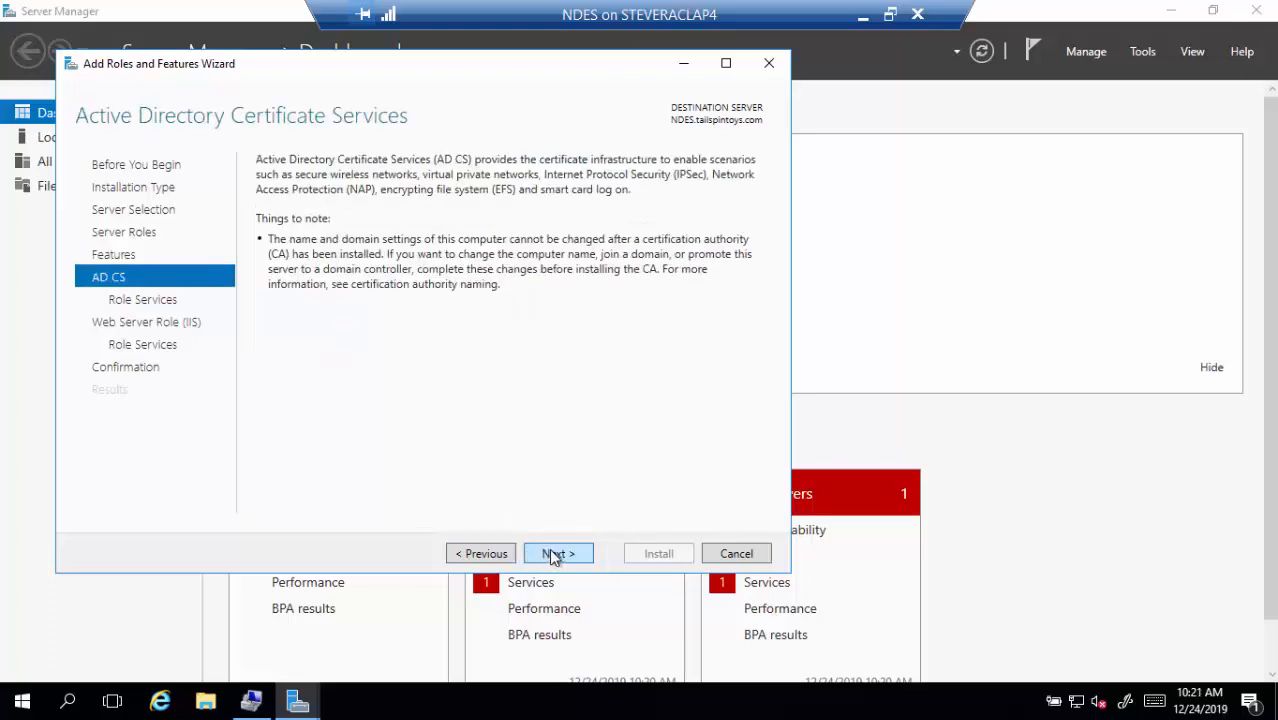
Replace Certification Authority with Network Device Enrollment Service as the AD CS role service
left_click(556, 554)
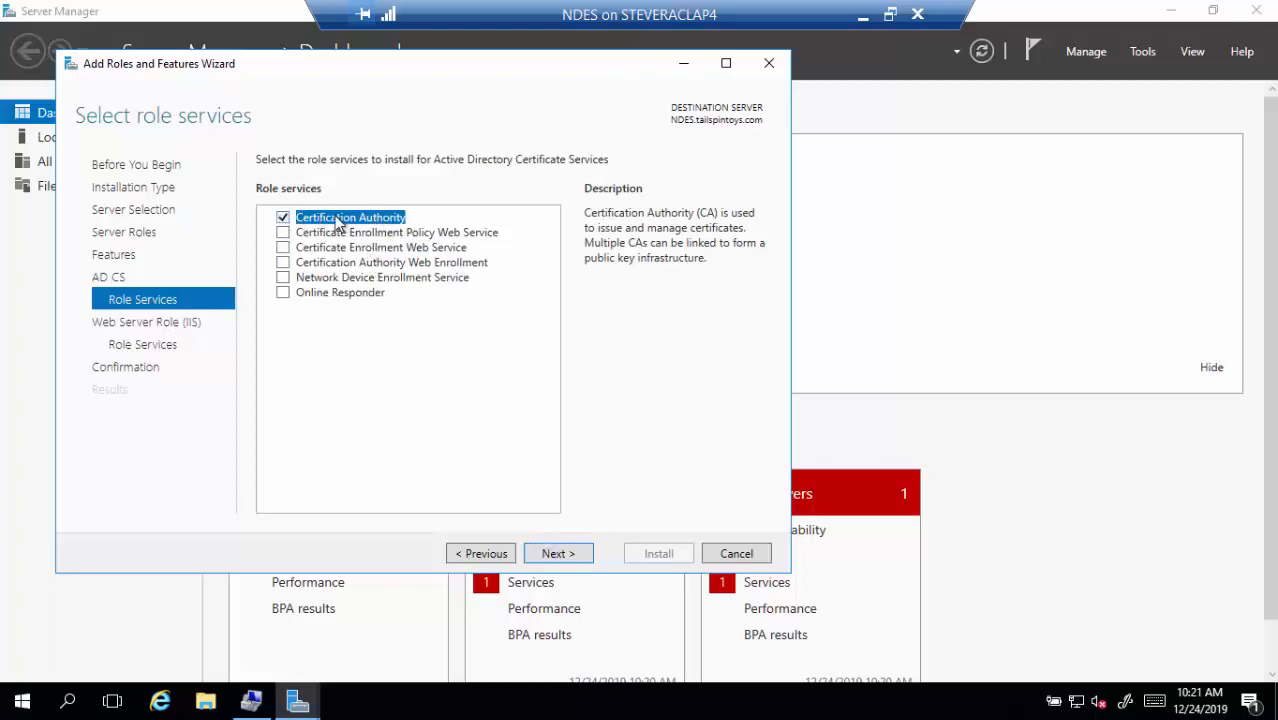
left_click(284, 217)
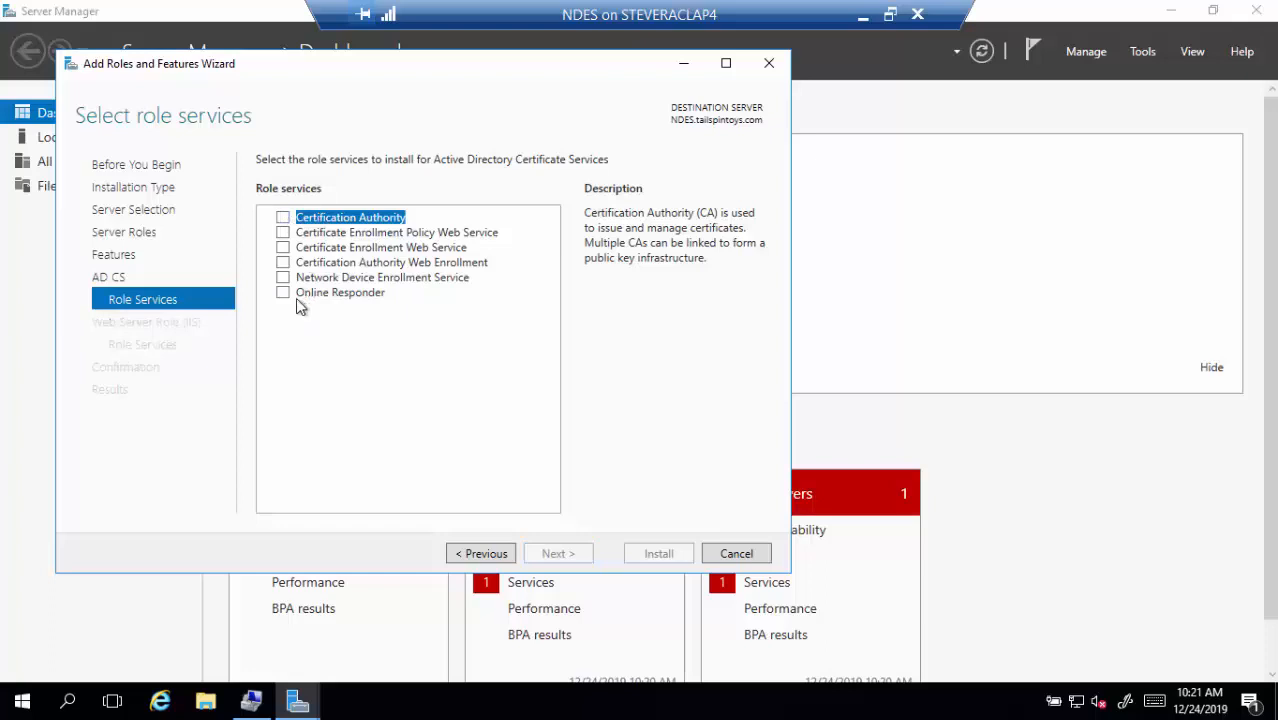
left_click(283, 277)
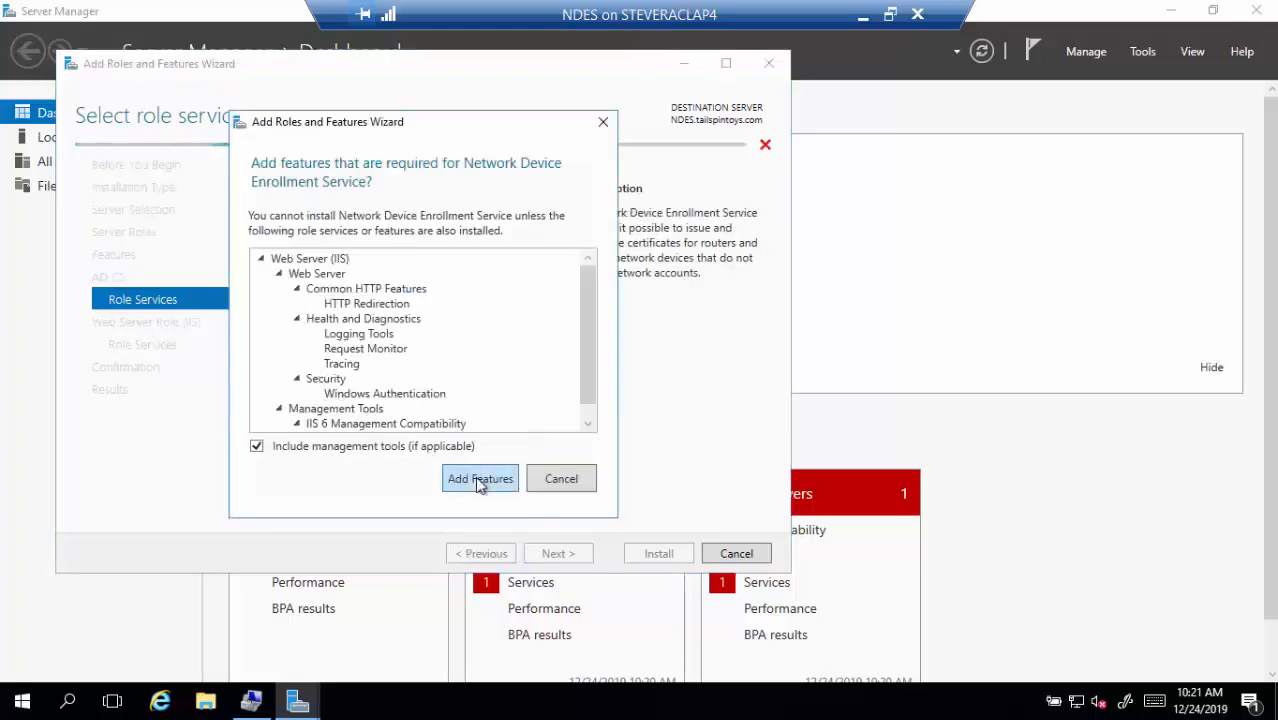
left_click(480, 480)
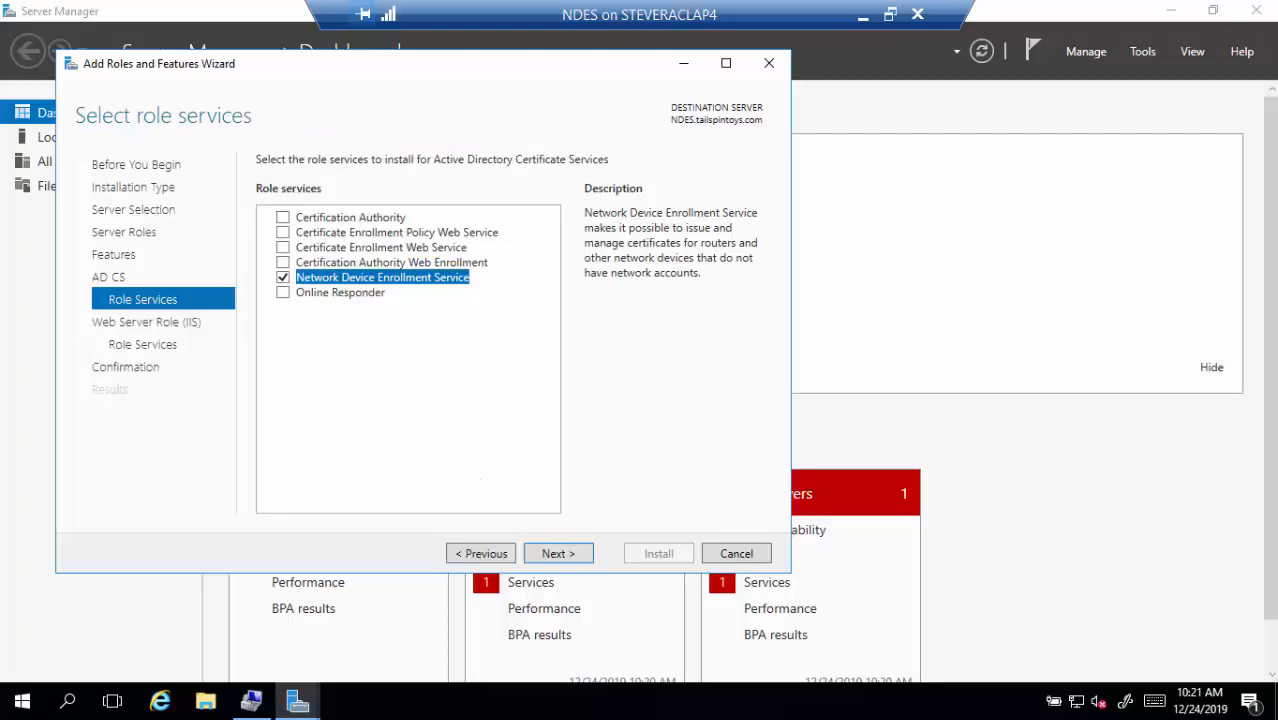
left_click(565, 556)
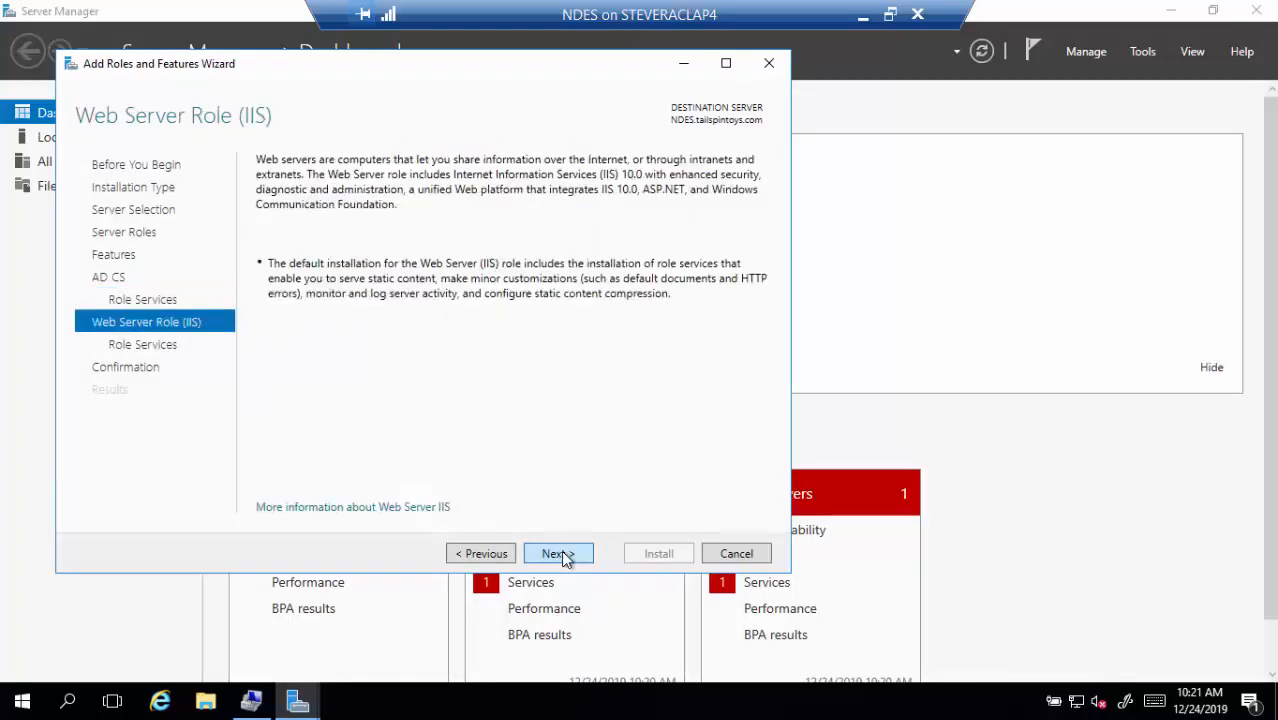
Tick IIS 6 WMI Compatibility, Scripting Tools and Management Console under IIS 6 Management Compatibility
left_click(557, 554)
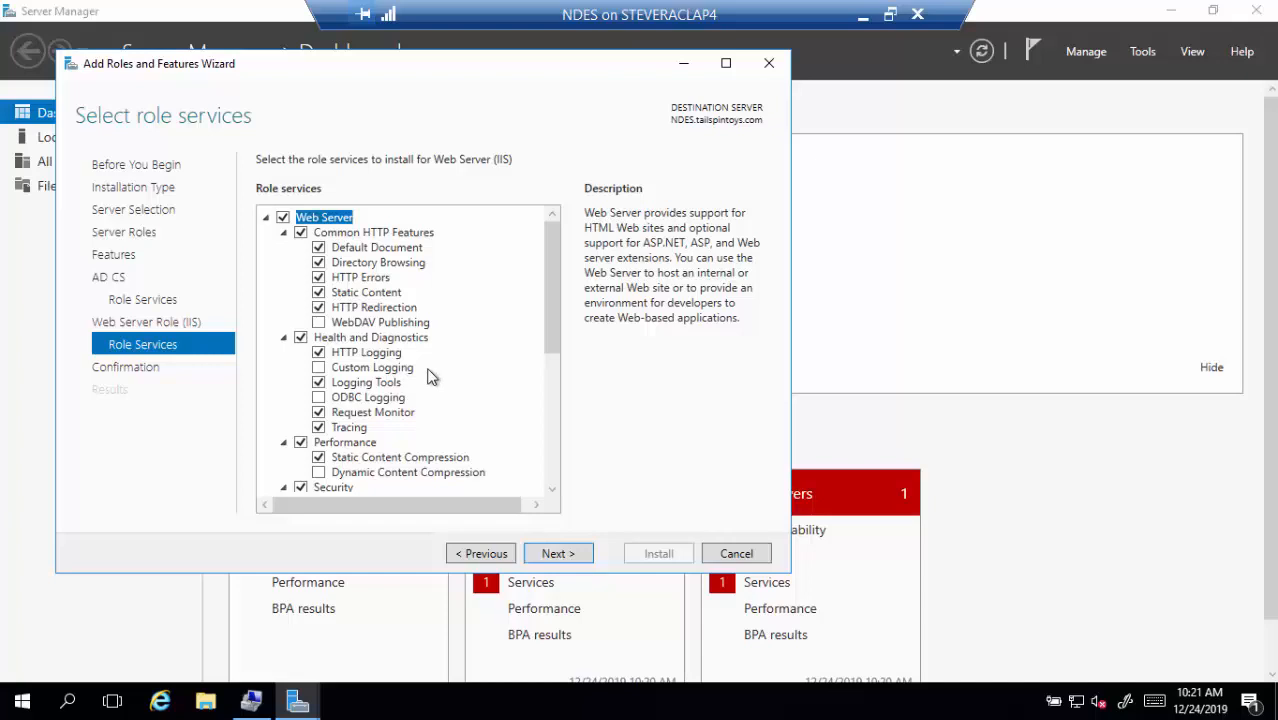
scroll(440, 372, "down", 2)
scroll(441, 373, "down", 2)
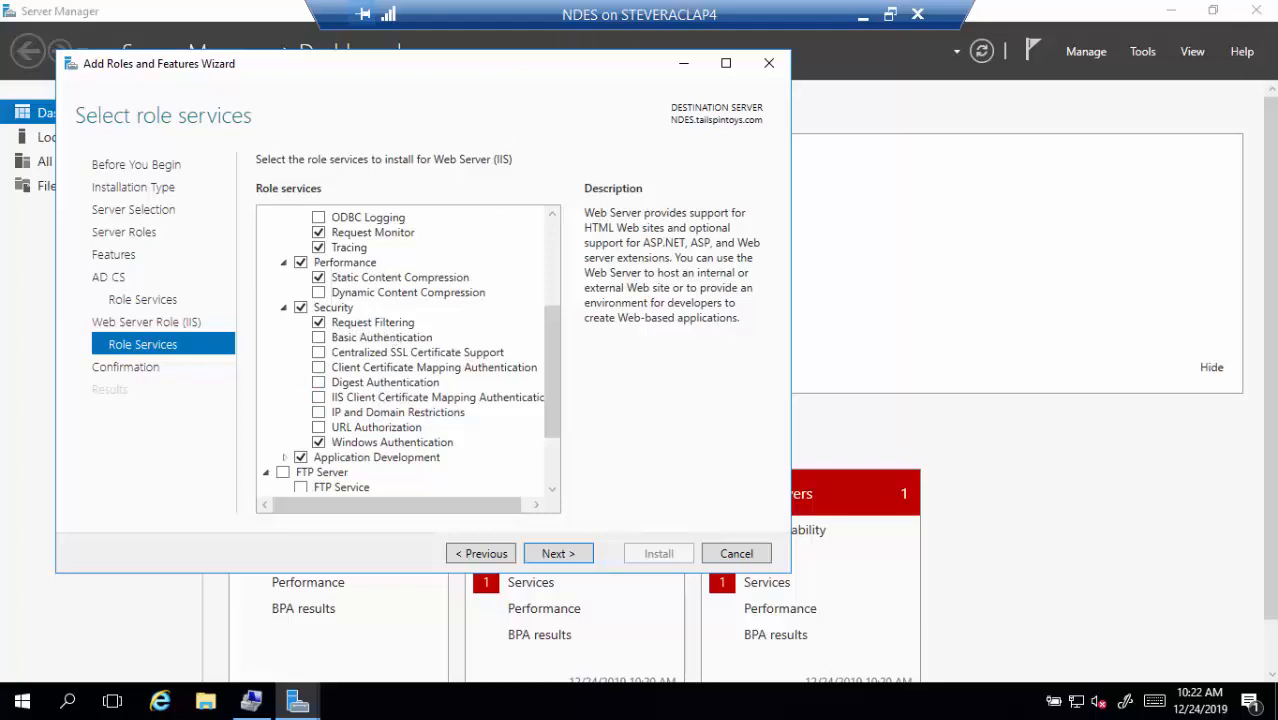
left_click_drag(551, 419, 551, 420)
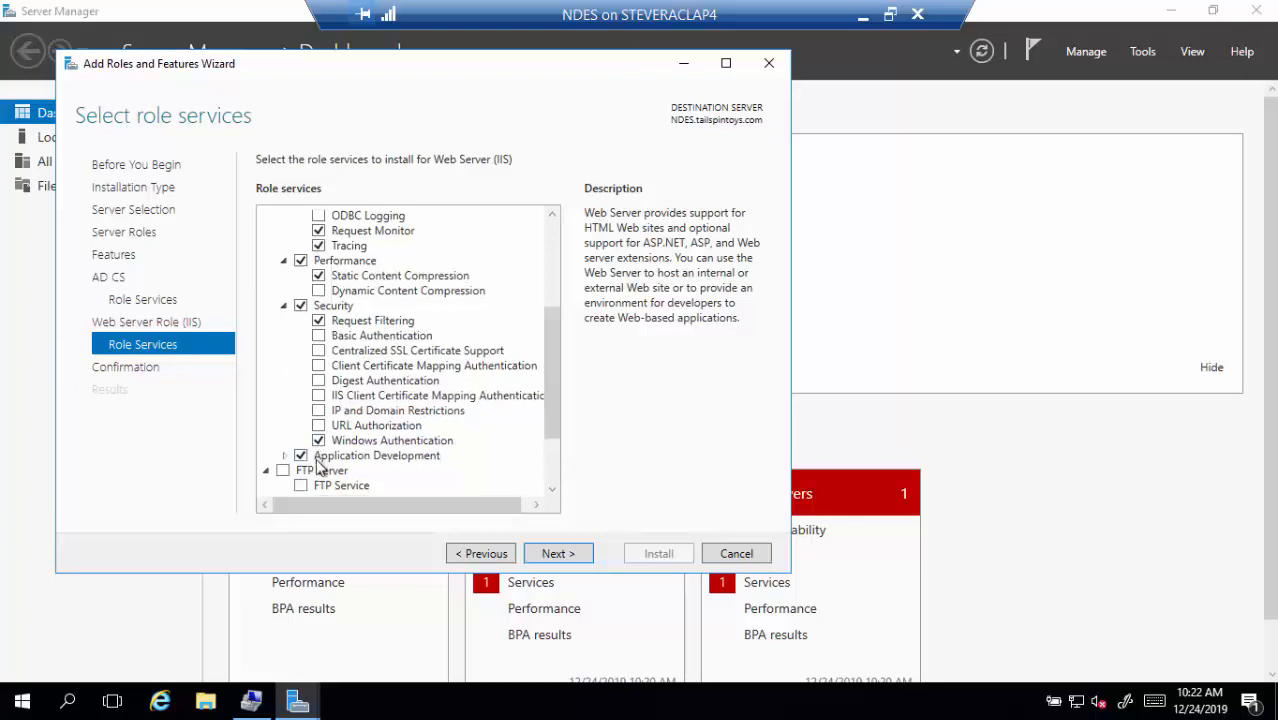
scroll(395, 432, "up", 5)
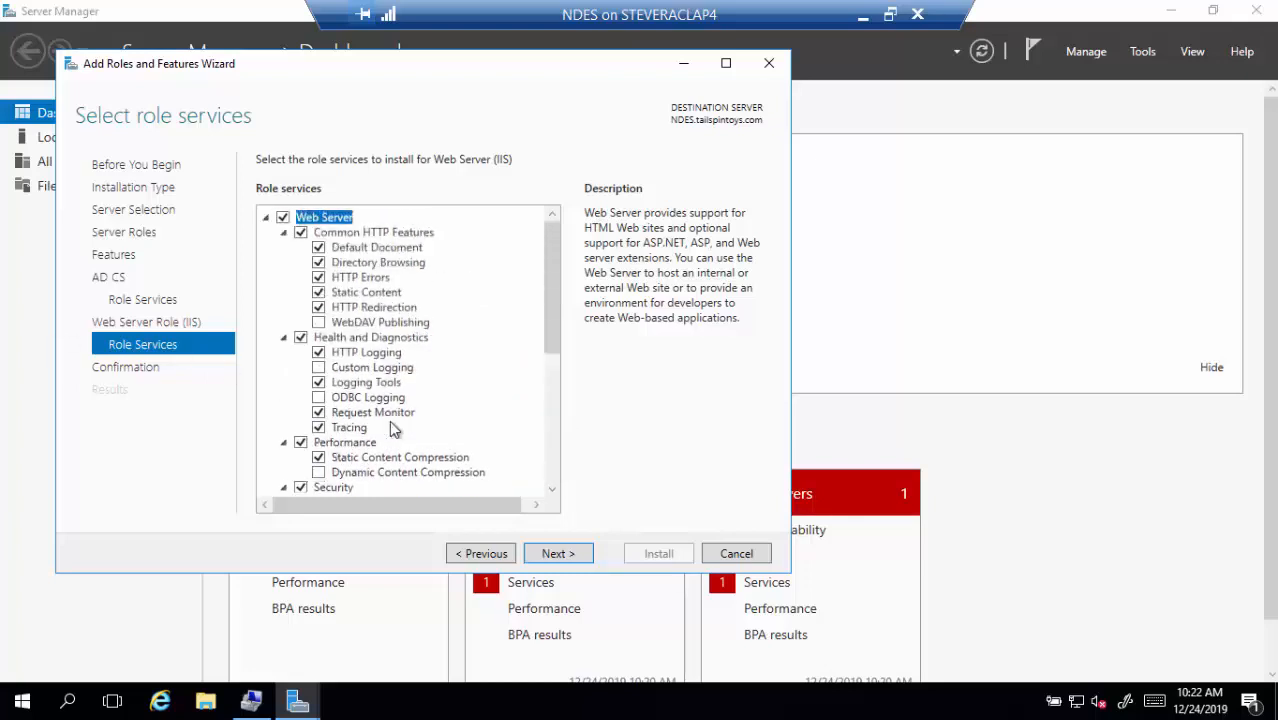
scroll(378, 313, "down", 6)
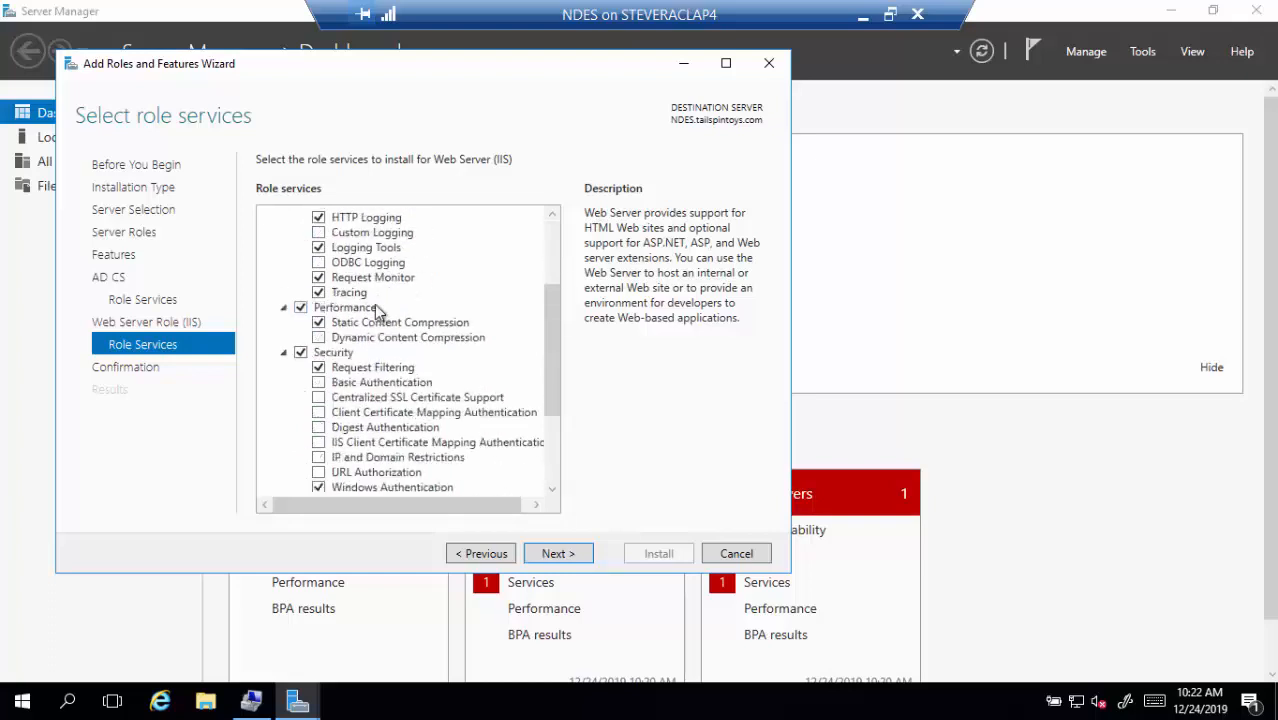
scroll(380, 318, "up", 2)
scroll(381, 322, "down", 2)
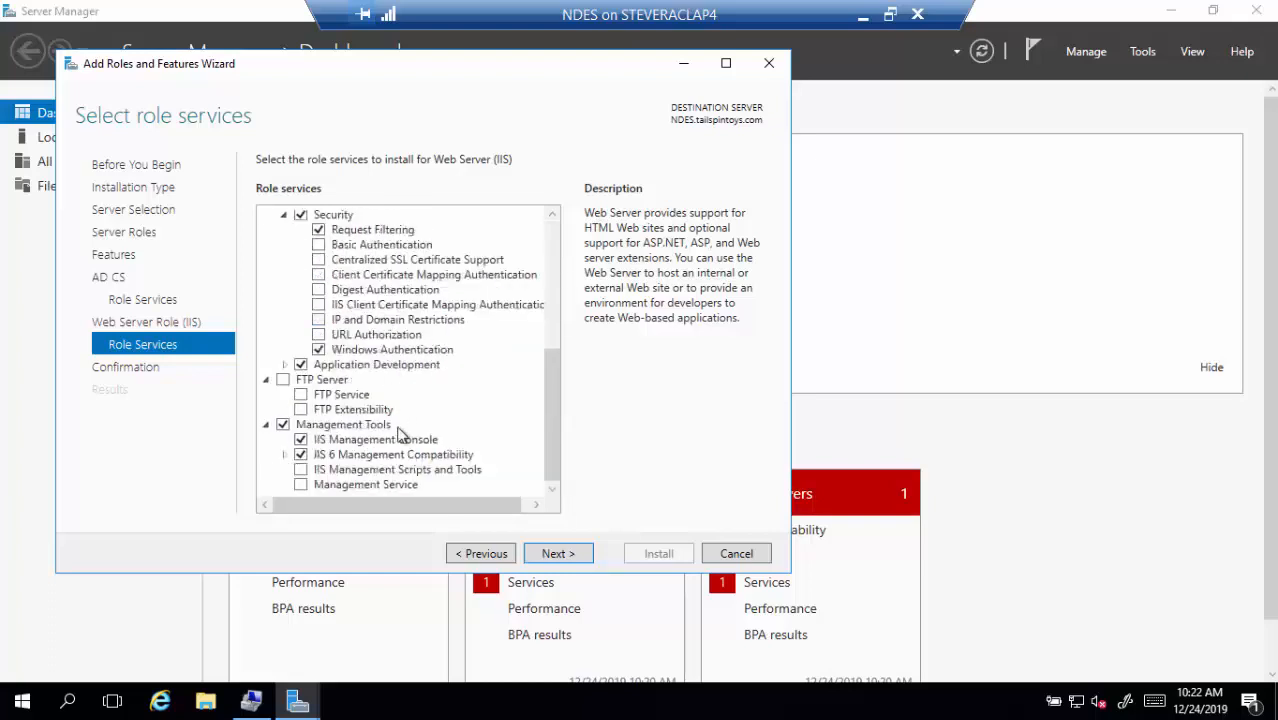
left_click(285, 454)
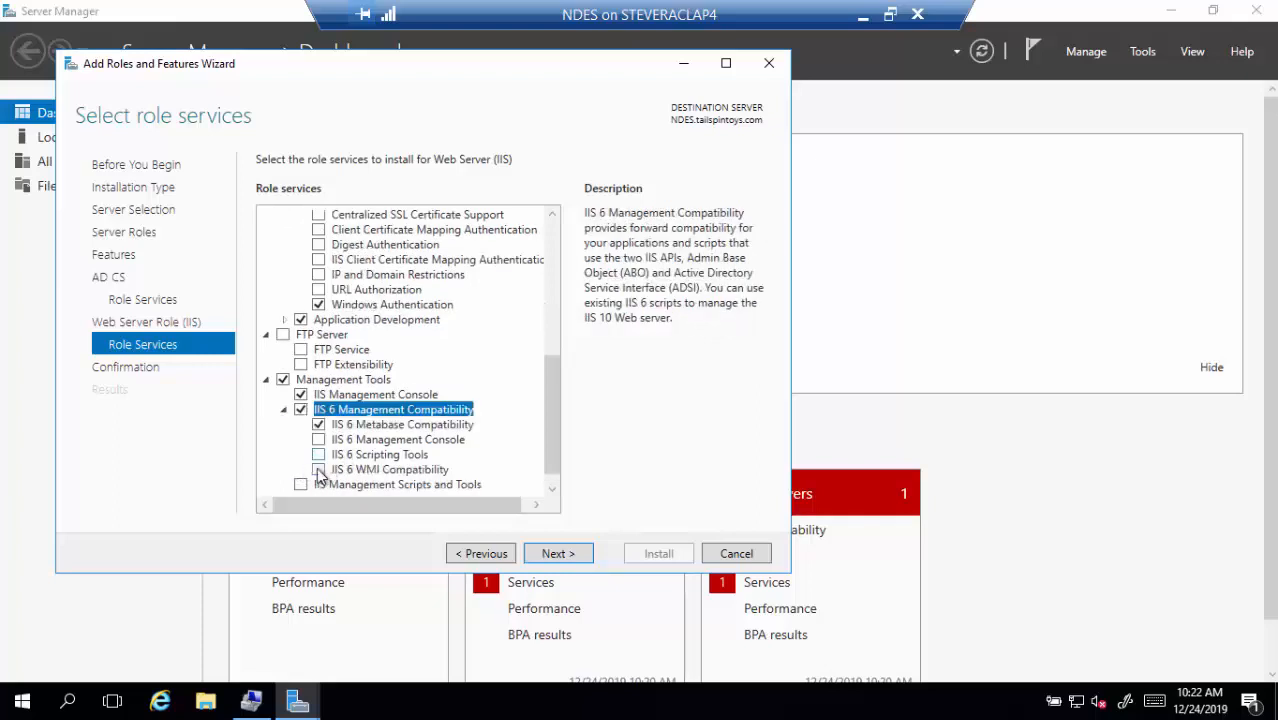
left_click(319, 470)
left_click(319, 455)
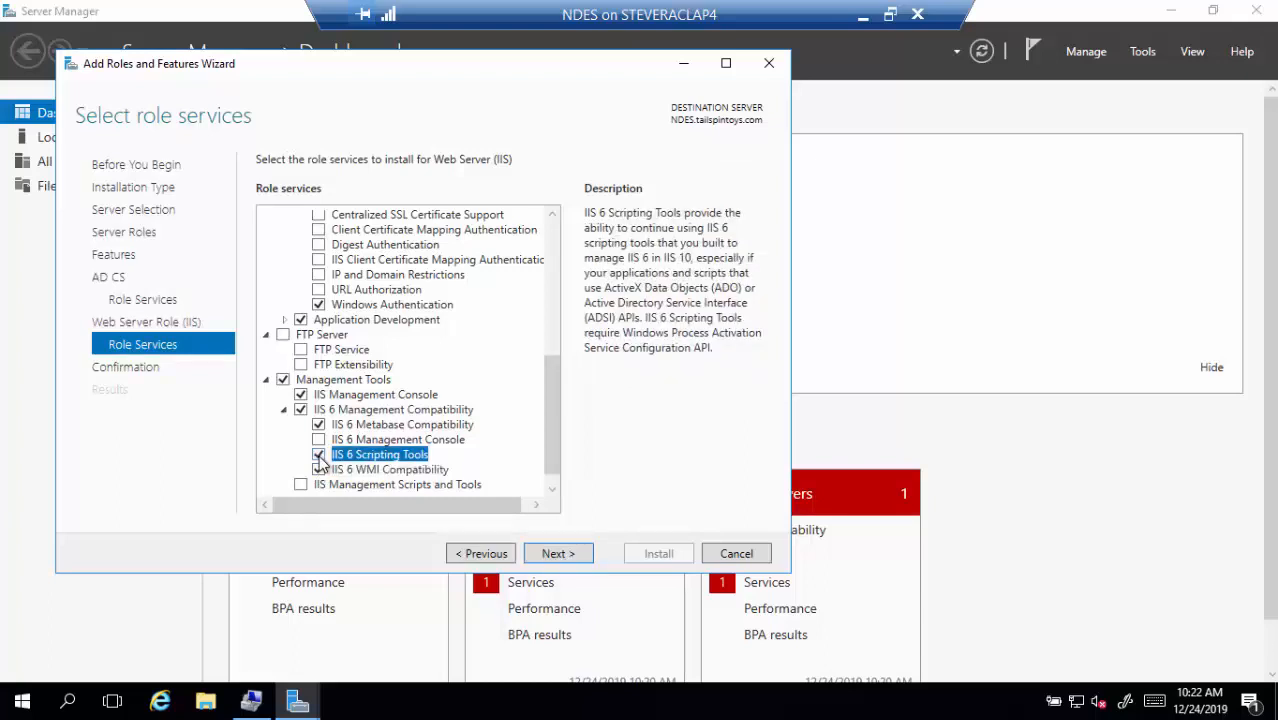
left_click(319, 440)
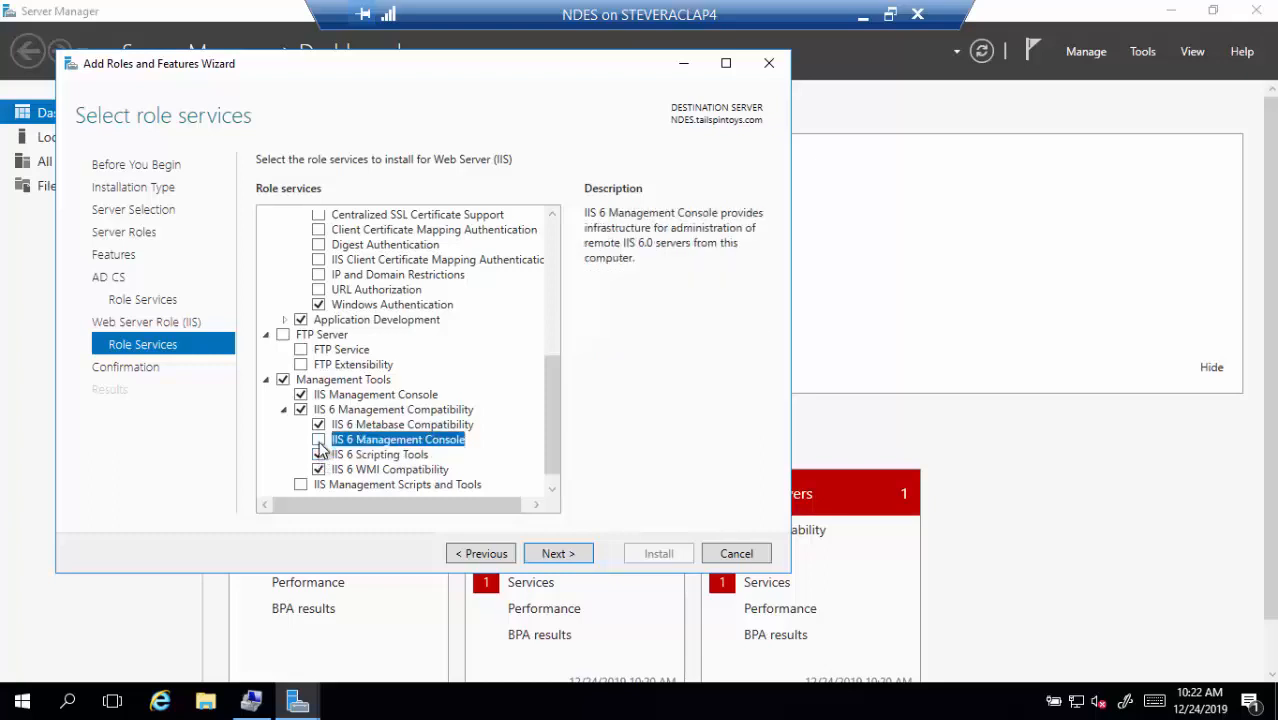
Advance to the Confirmation page and open the Specify Alternate Source Path dialog
left_click(553, 555)
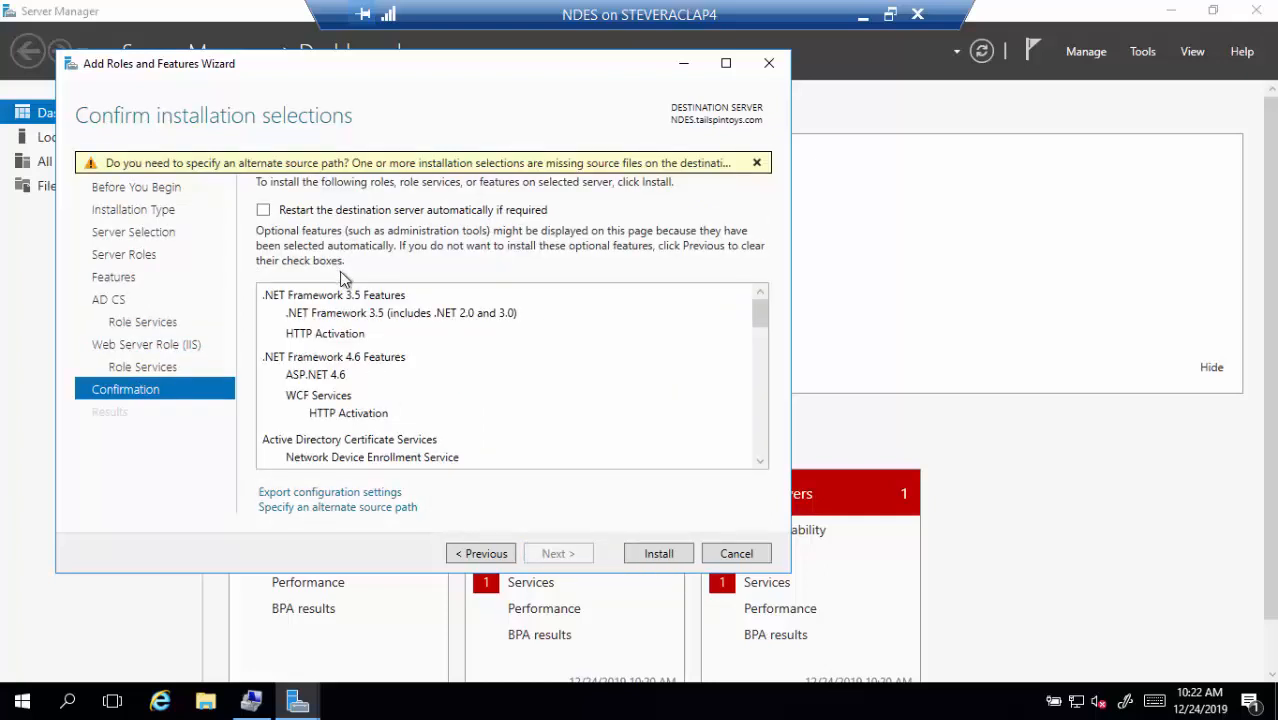
left_click(400, 508)
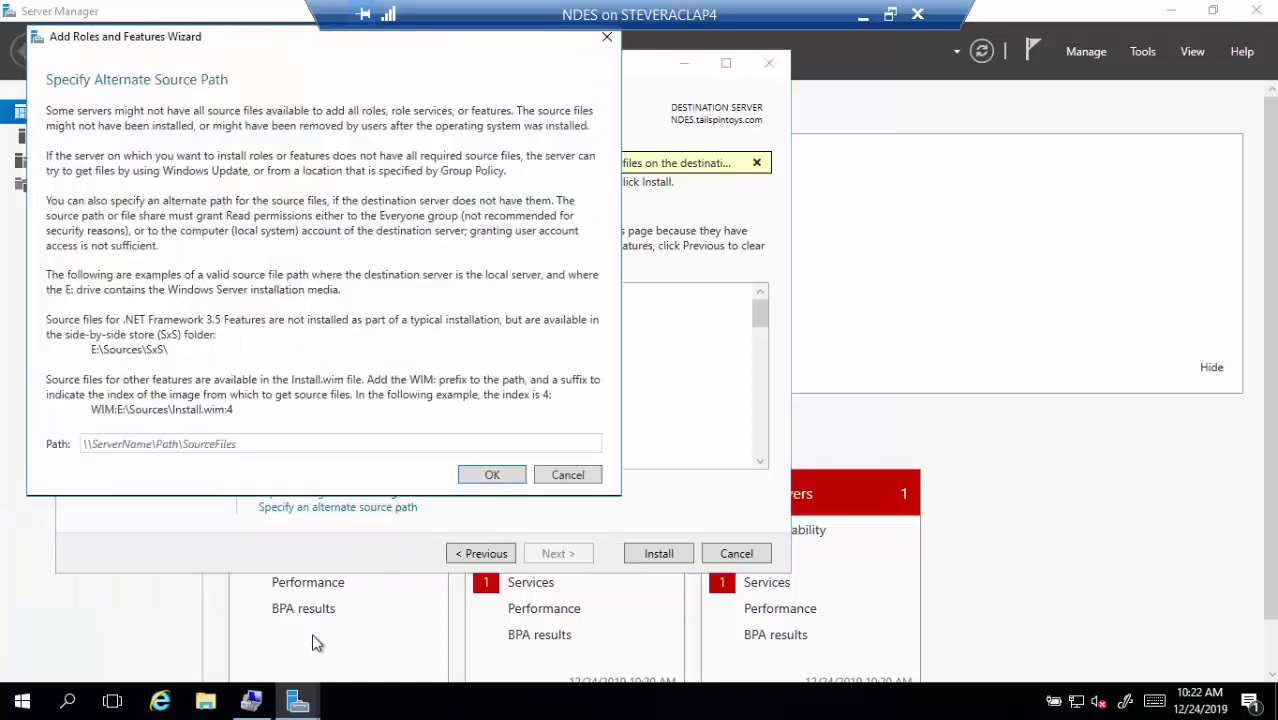
Locate D:\sources\sxs on the install DVD, copy its path, and close File Explorer
left_click(203, 702)
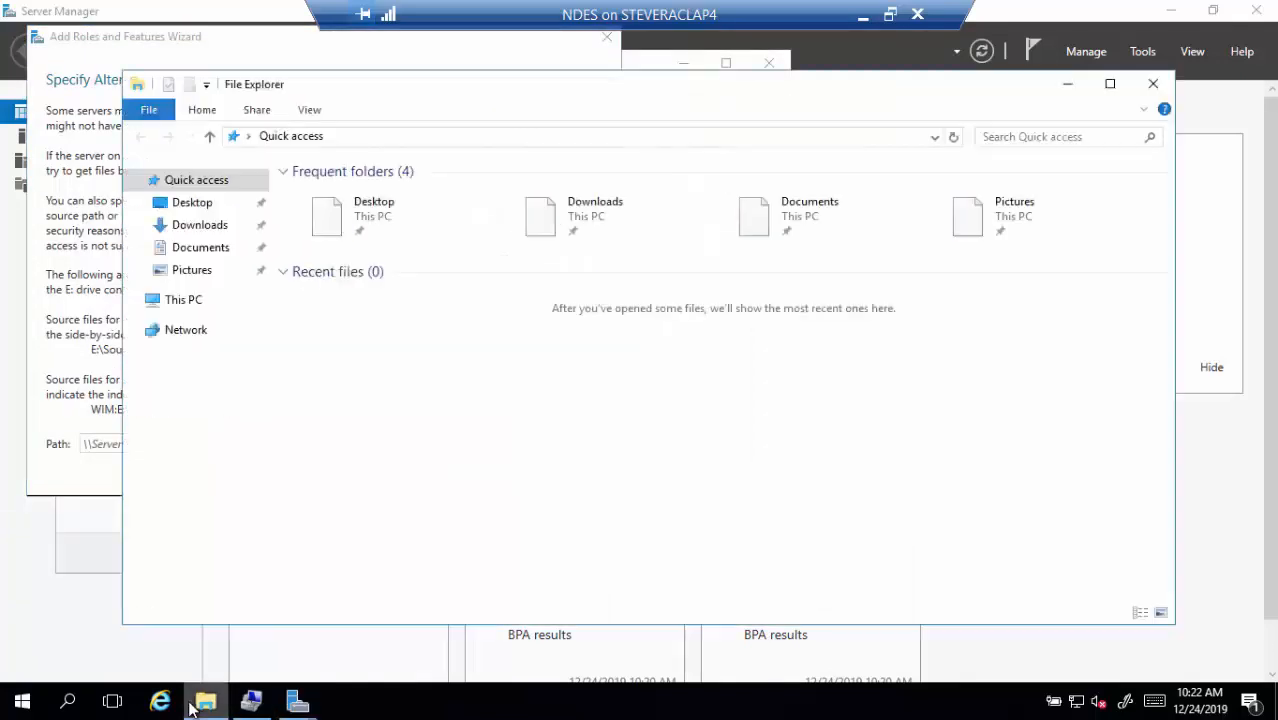
left_click(187, 303)
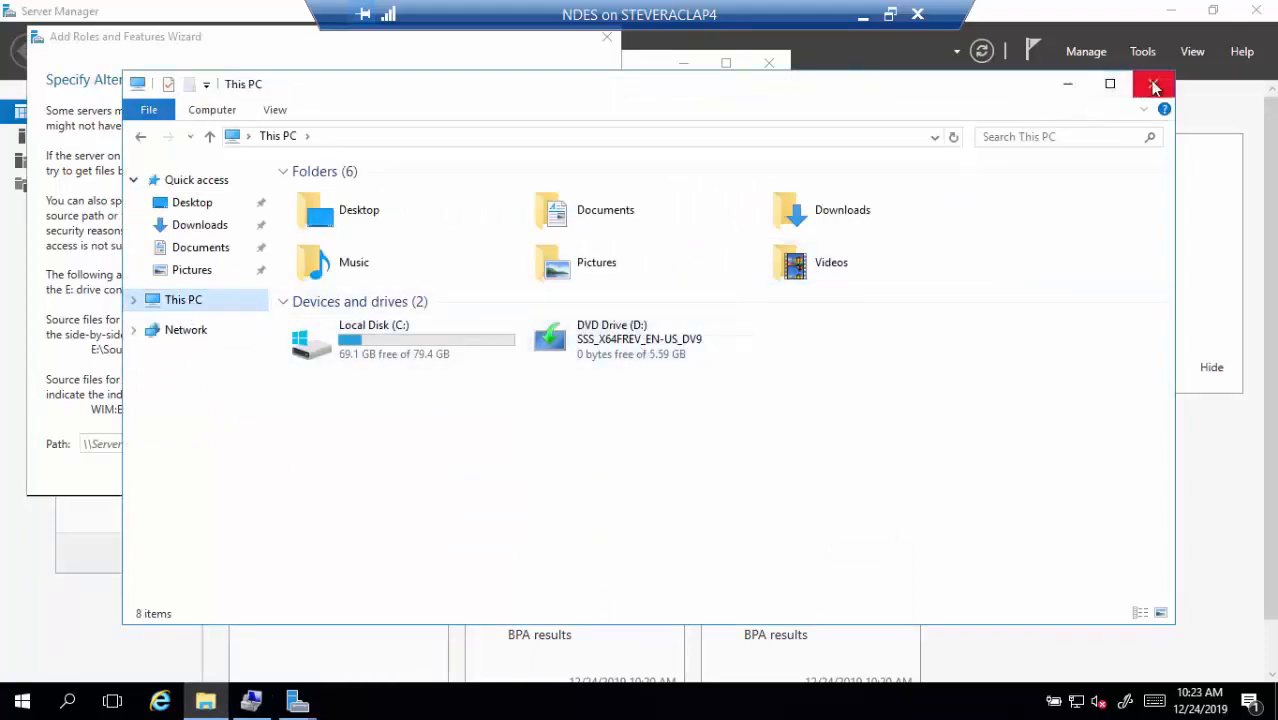
right_click(648, 334)
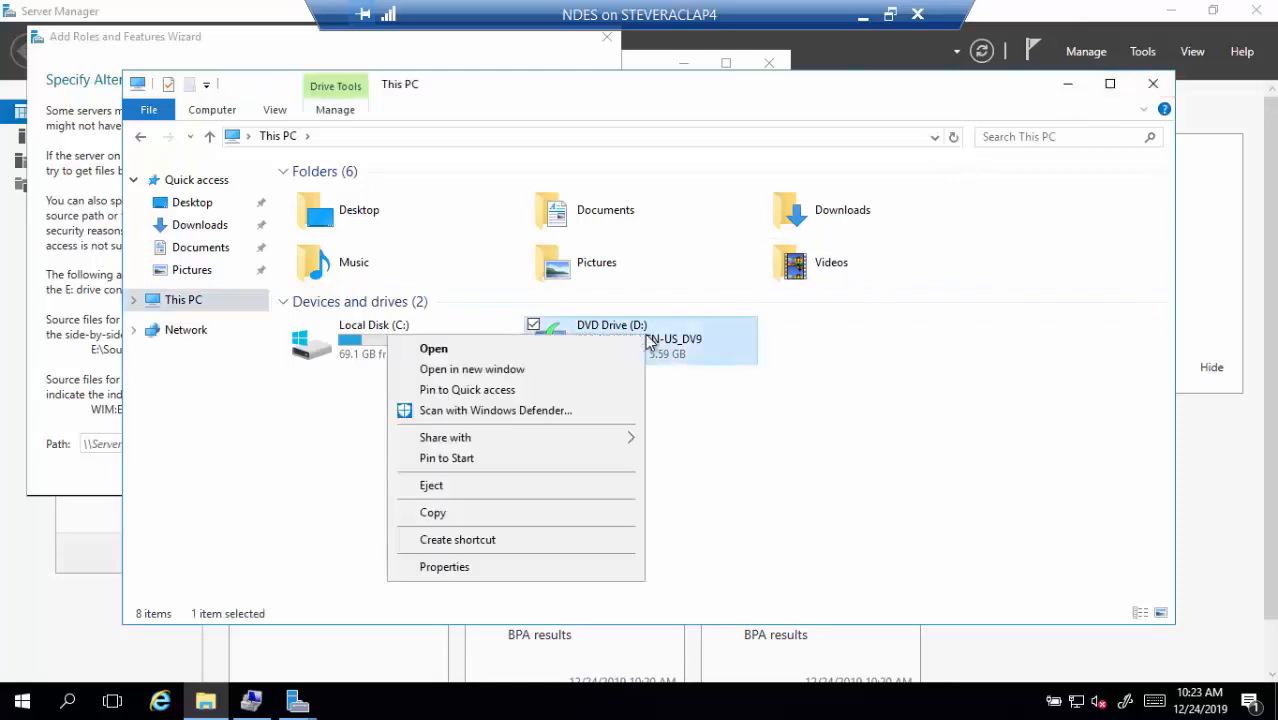
left_click(474, 370)
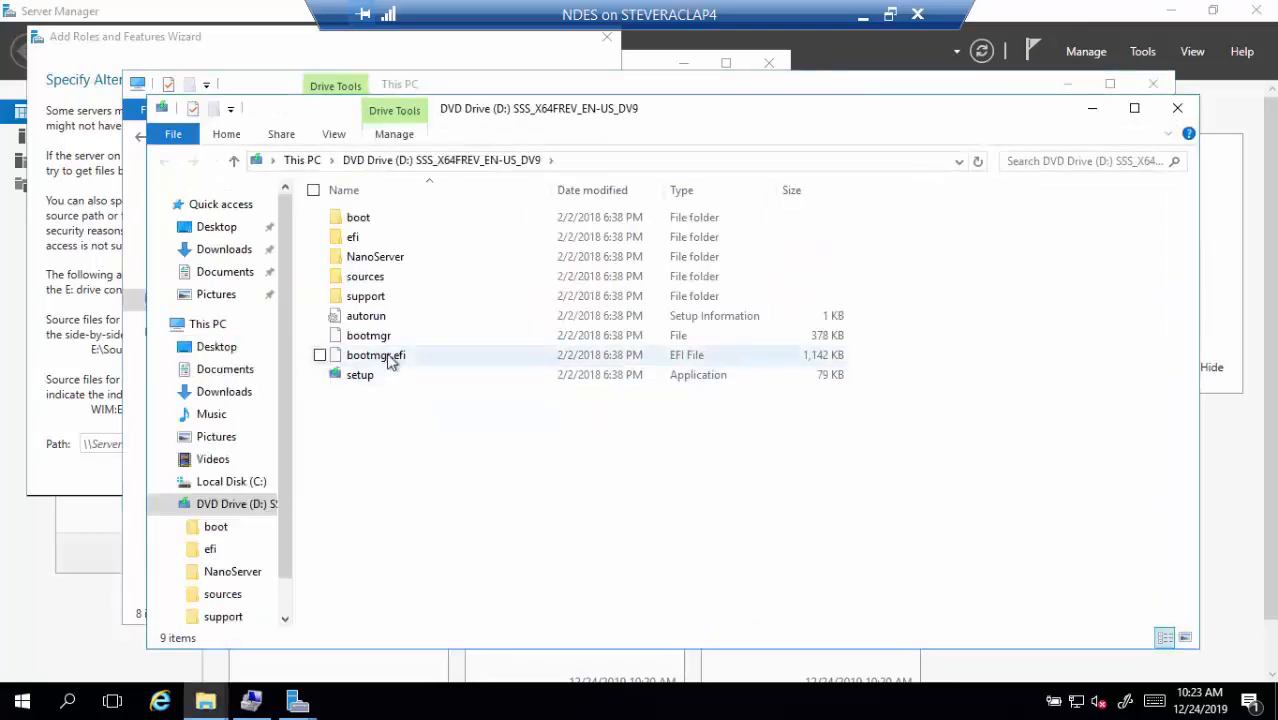
double_click(365, 278)
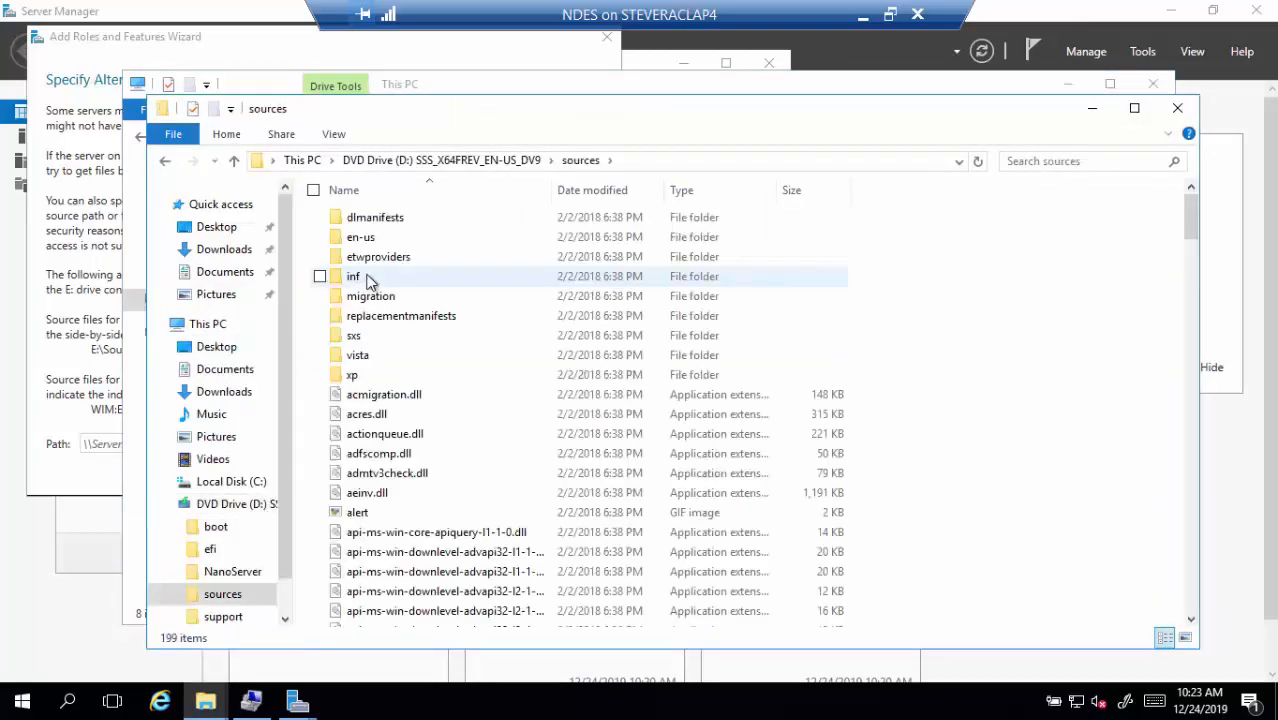
double_click(365, 278)
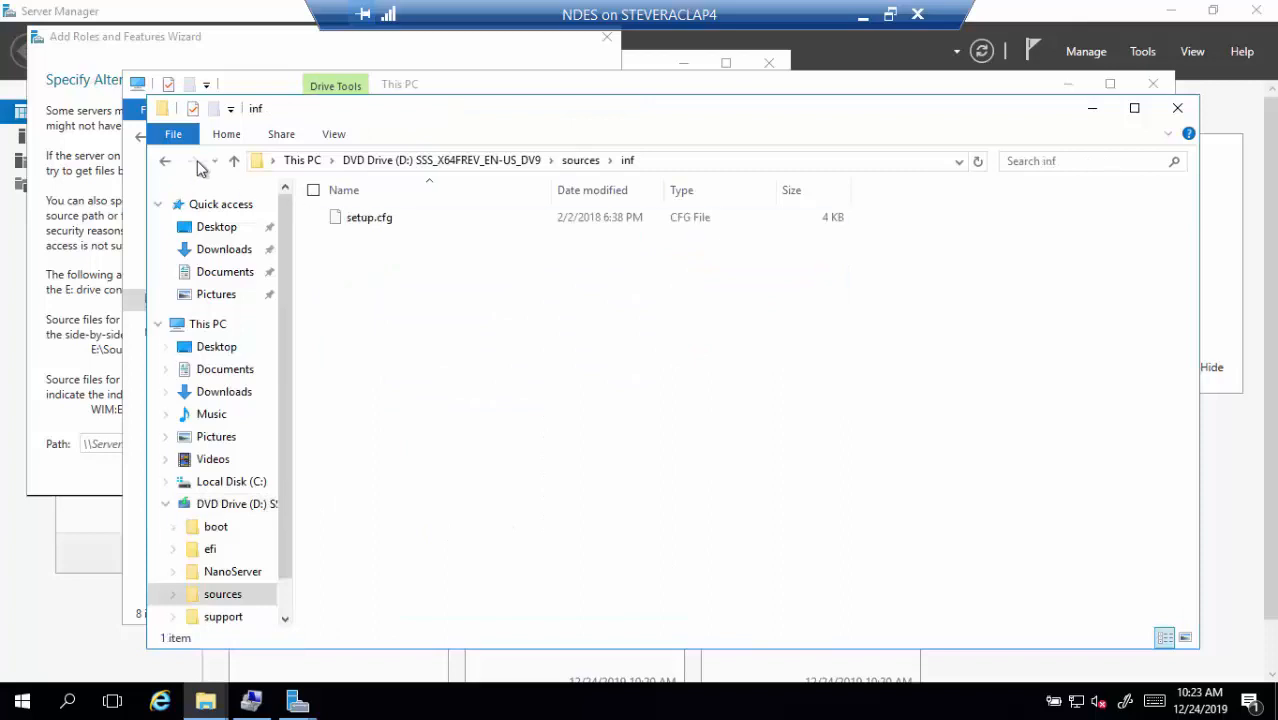
left_click(165, 163)
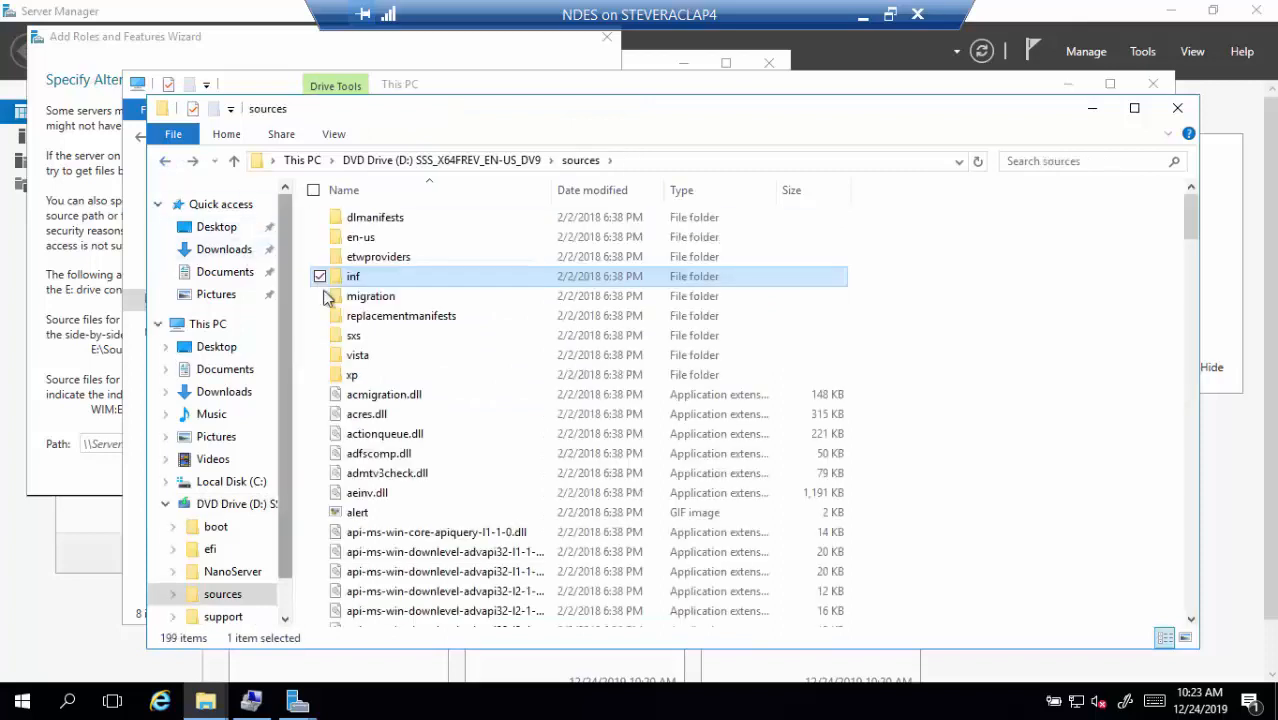
double_click(358, 334)
left_click(674, 160)
key("ctrl+c")
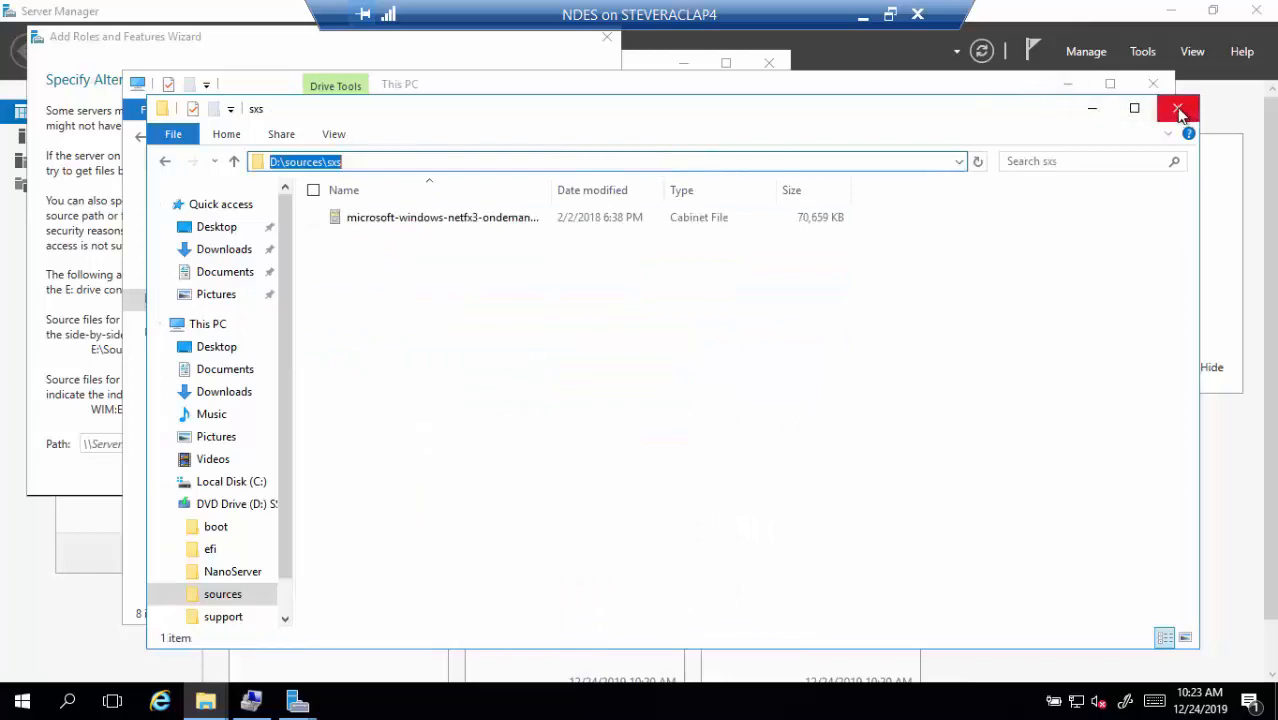
left_click(1177, 108)
left_click(1154, 86)
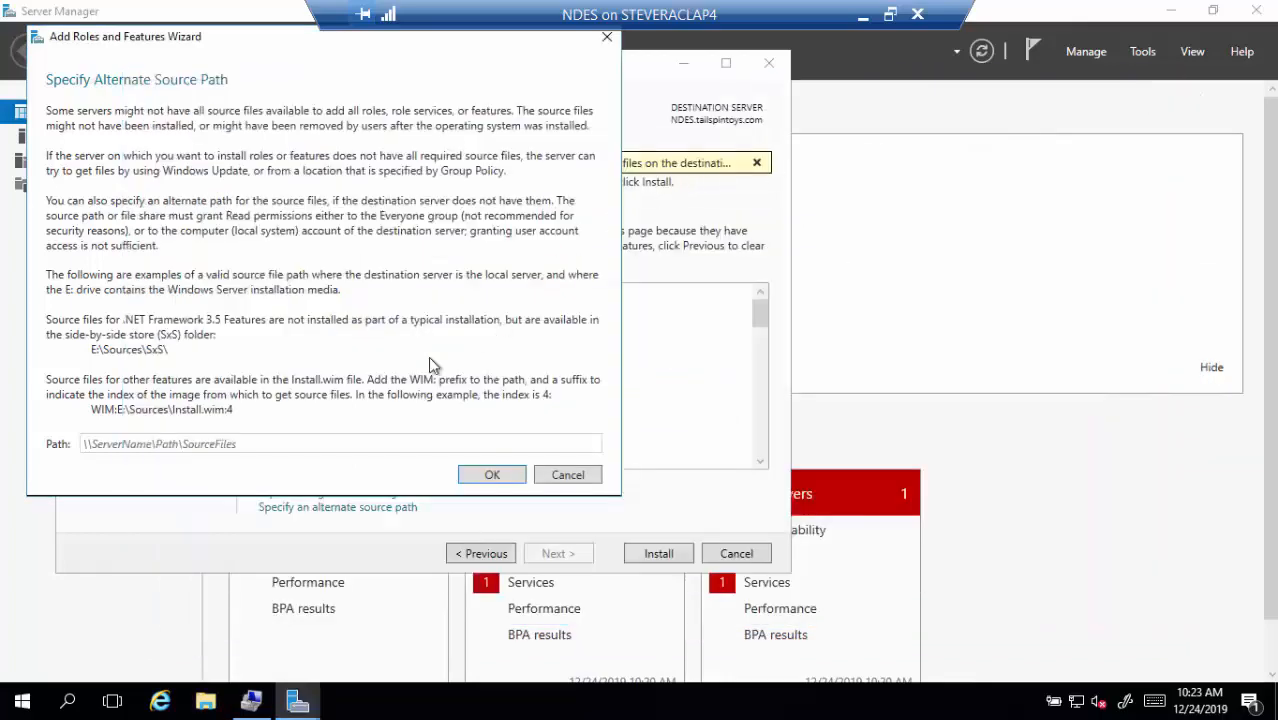
Install the selected roles and features using D:\sources\sxs as the alternate source path, then close the wizard
left_click(298, 447)
key("ctrl+v")
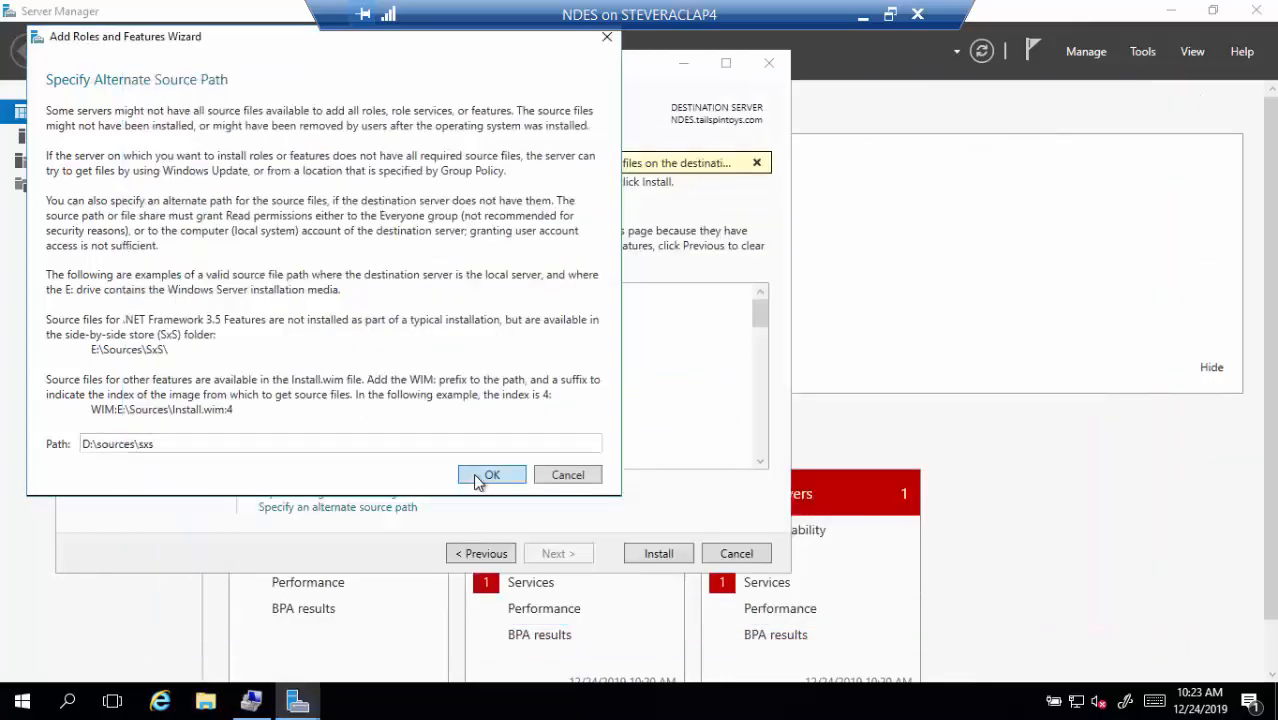
left_click(480, 475)
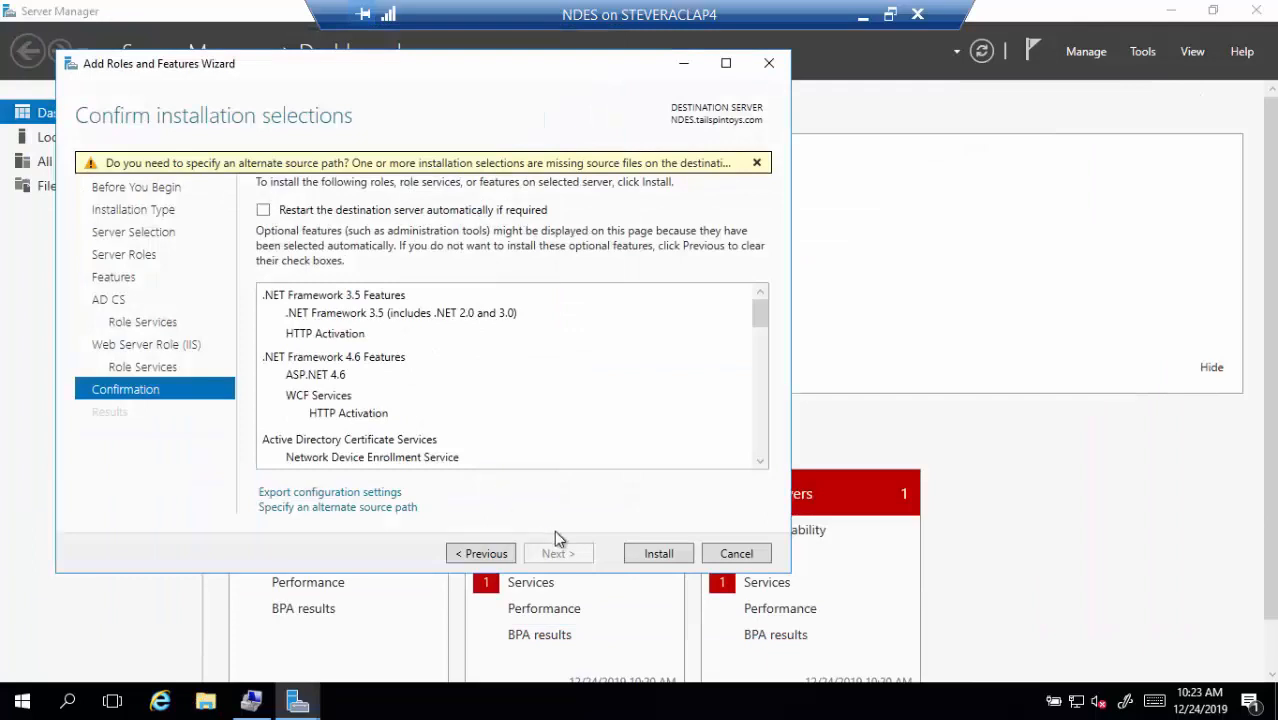
left_click(659, 553)
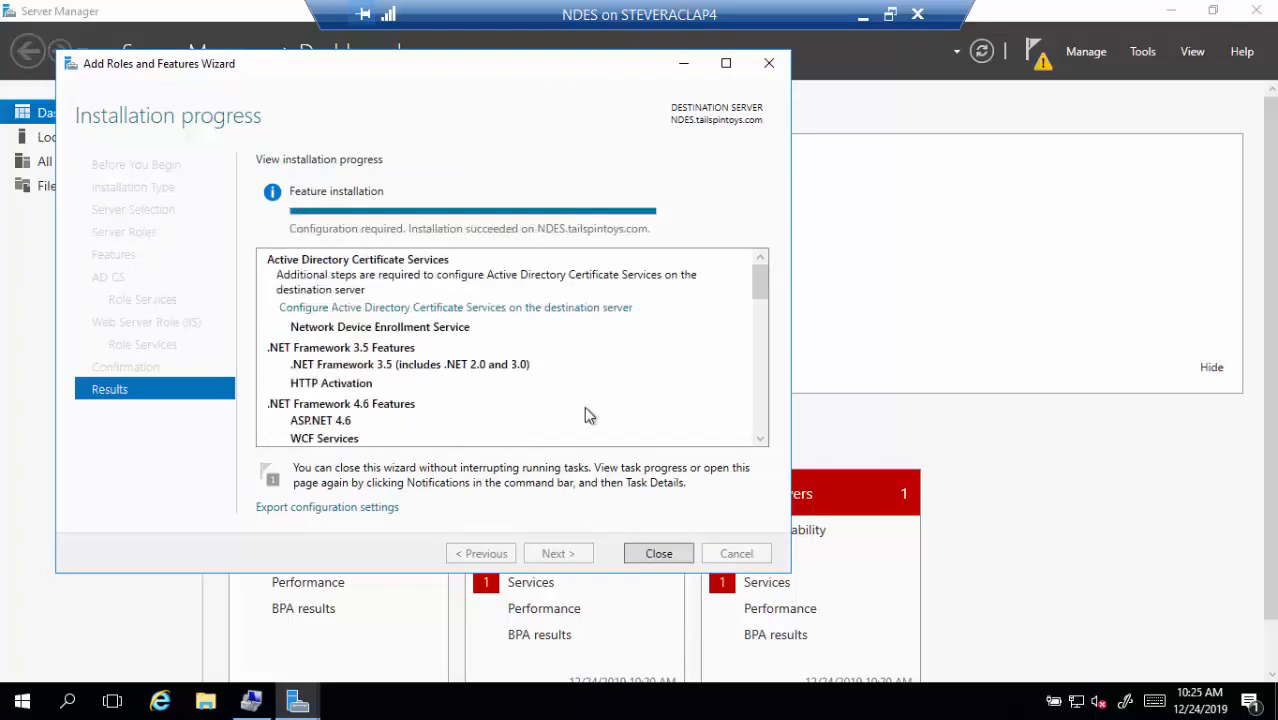
left_click(659, 554)
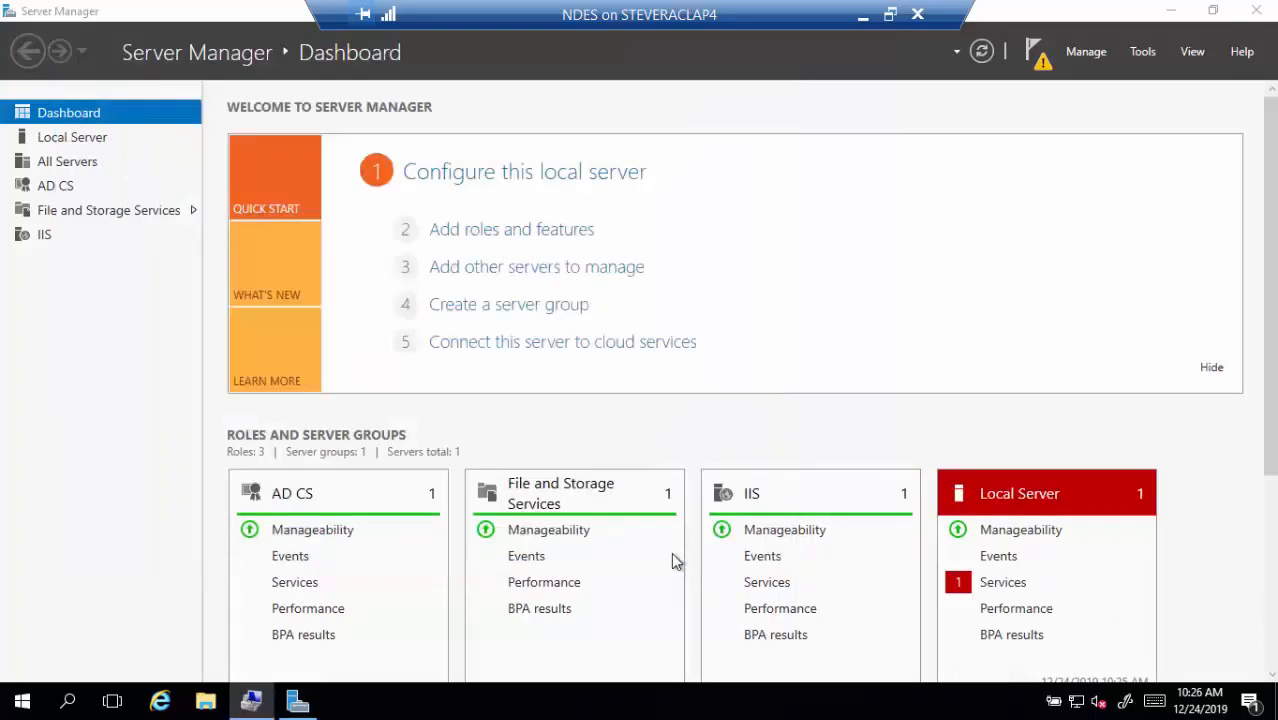
Start AD CS configuration from the notifications and select the Network Device Enrollment Service role service
left_click(1038, 70)
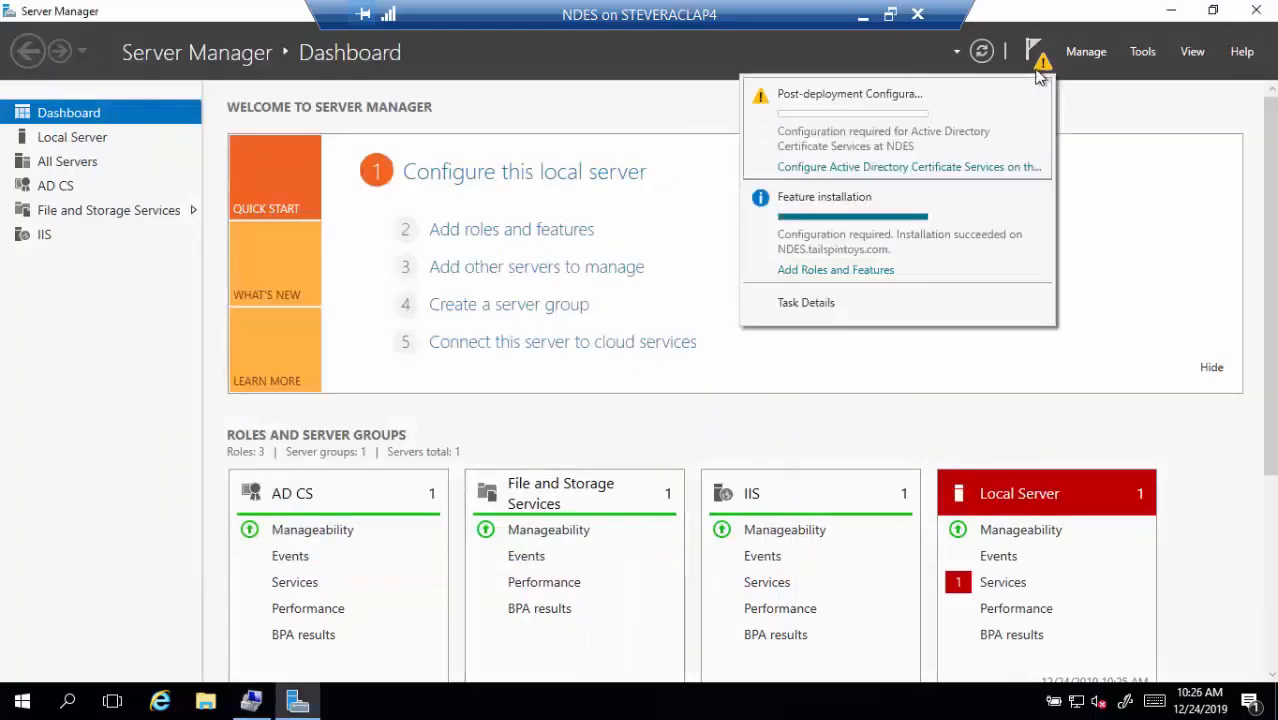
left_click(895, 170)
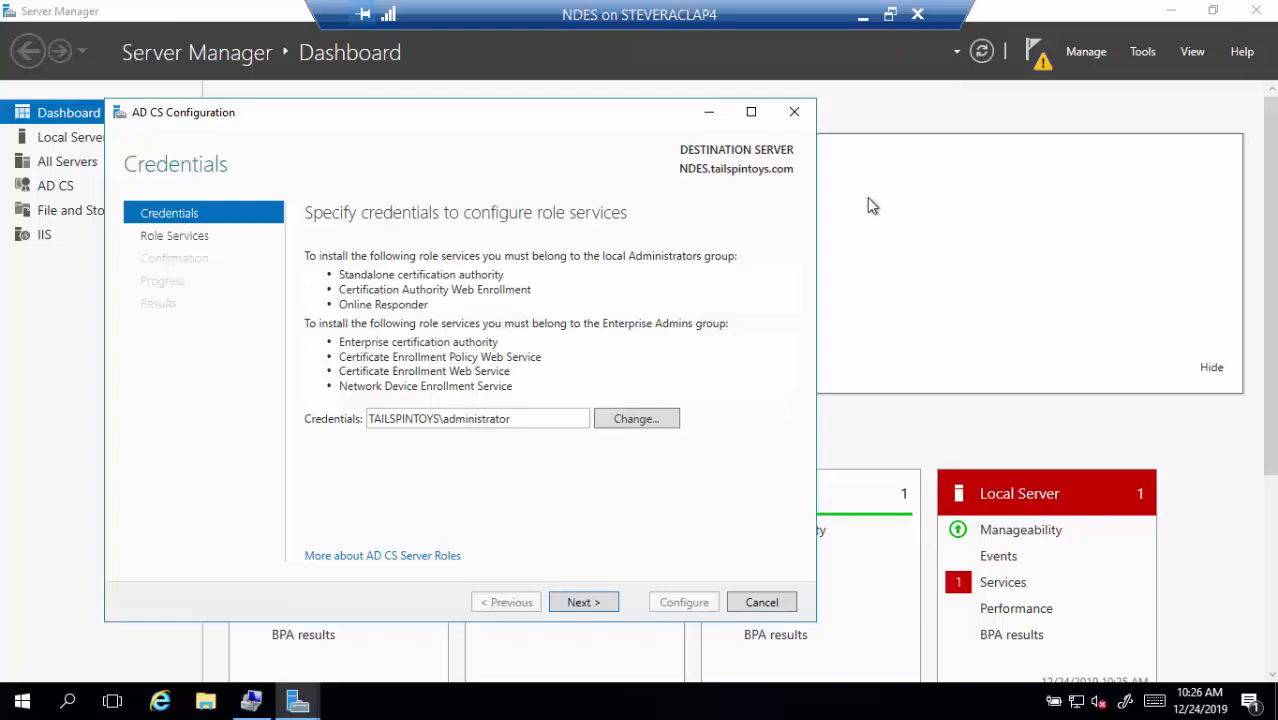
left_click(598, 603)
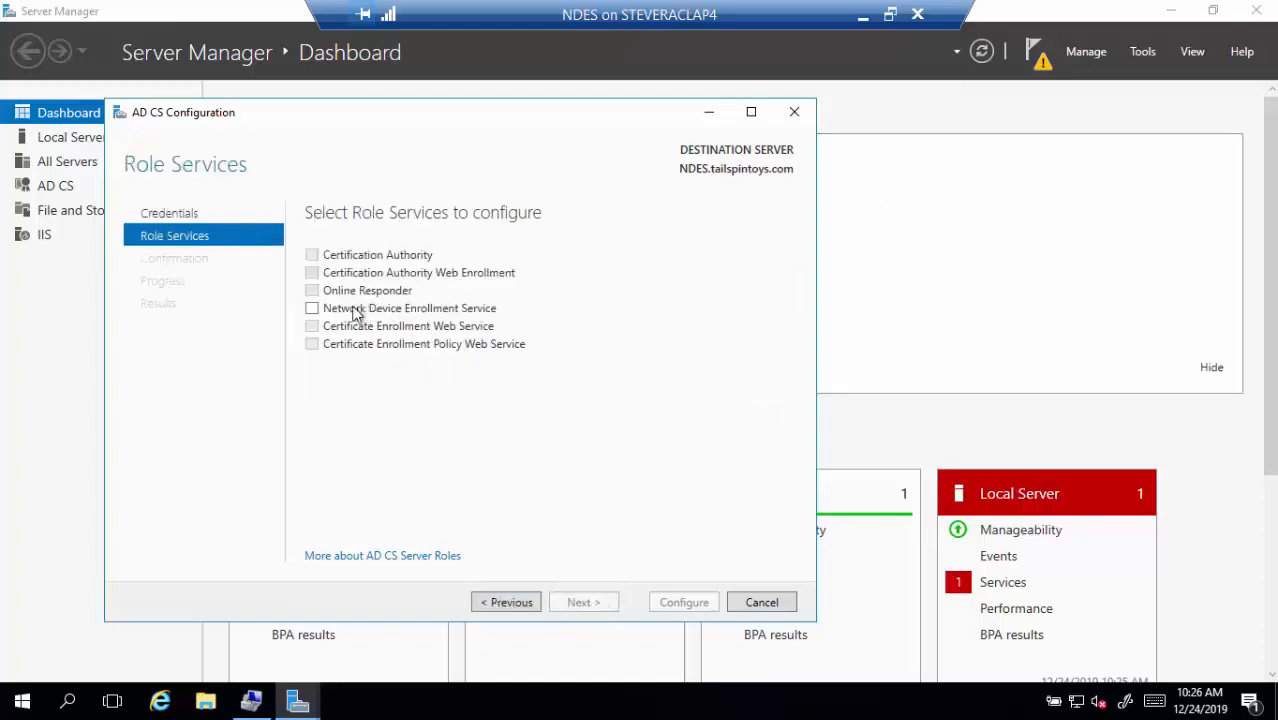
left_click(313, 311)
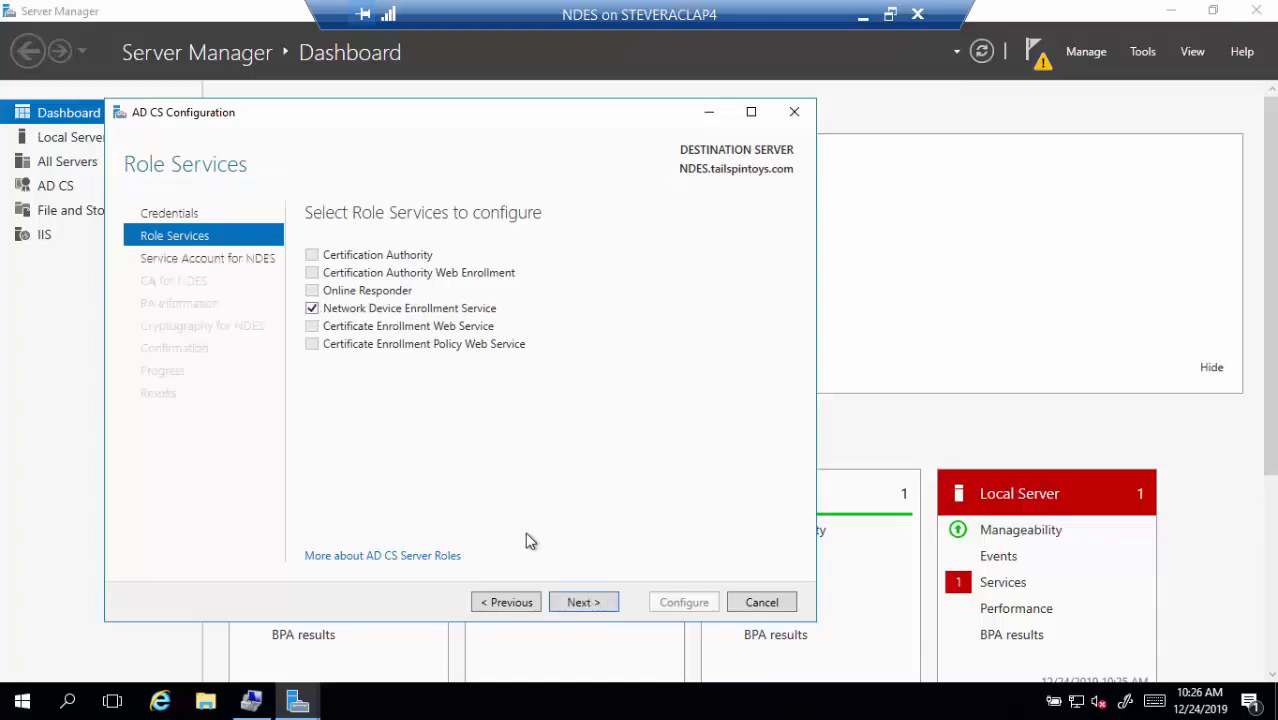
left_click(583, 605)
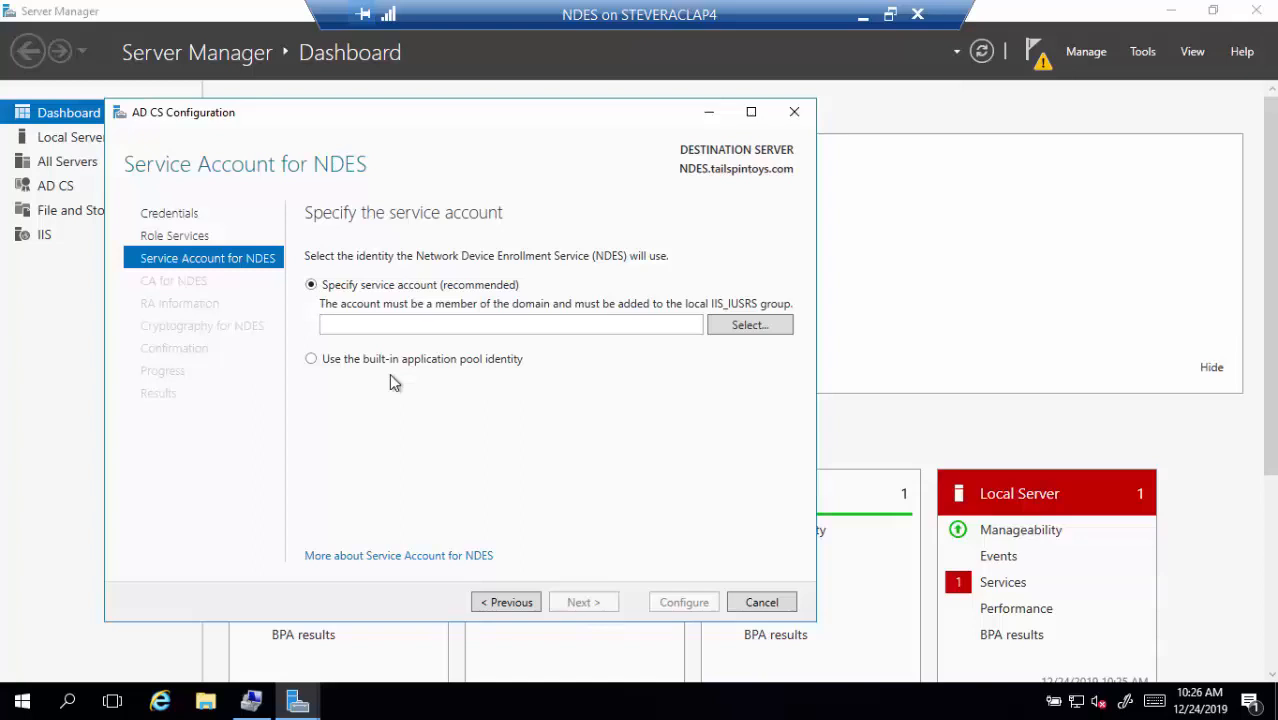
Set tailspintoys\ndessvcacct as the NDES service account, entering its password
left_click(718, 333)
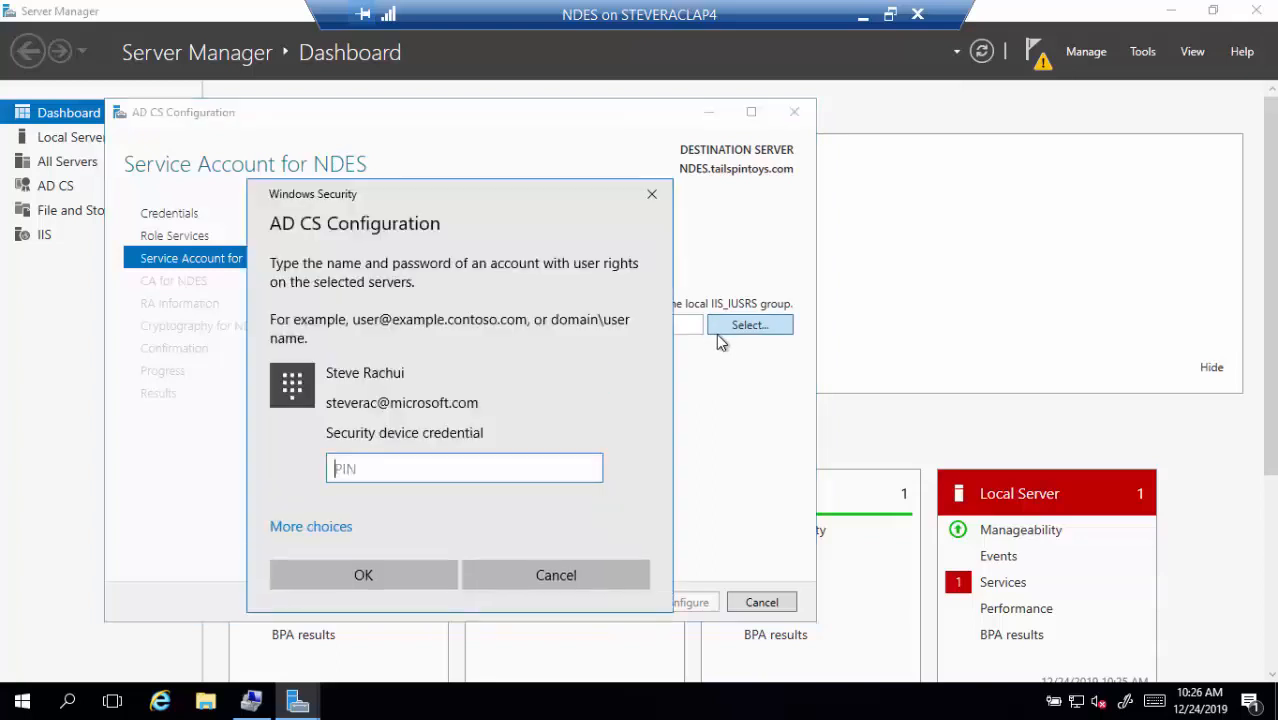
left_click(326, 525)
left_click(409, 568)
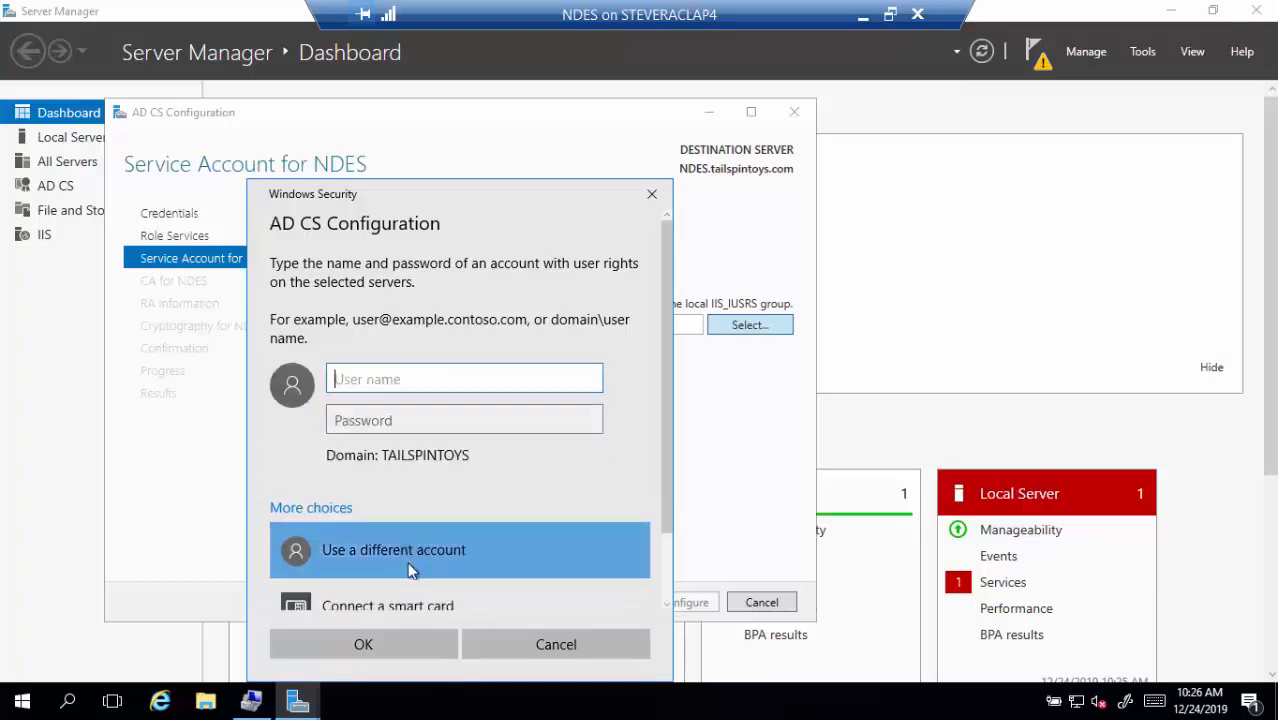
type("tailspintoys\\ndes")
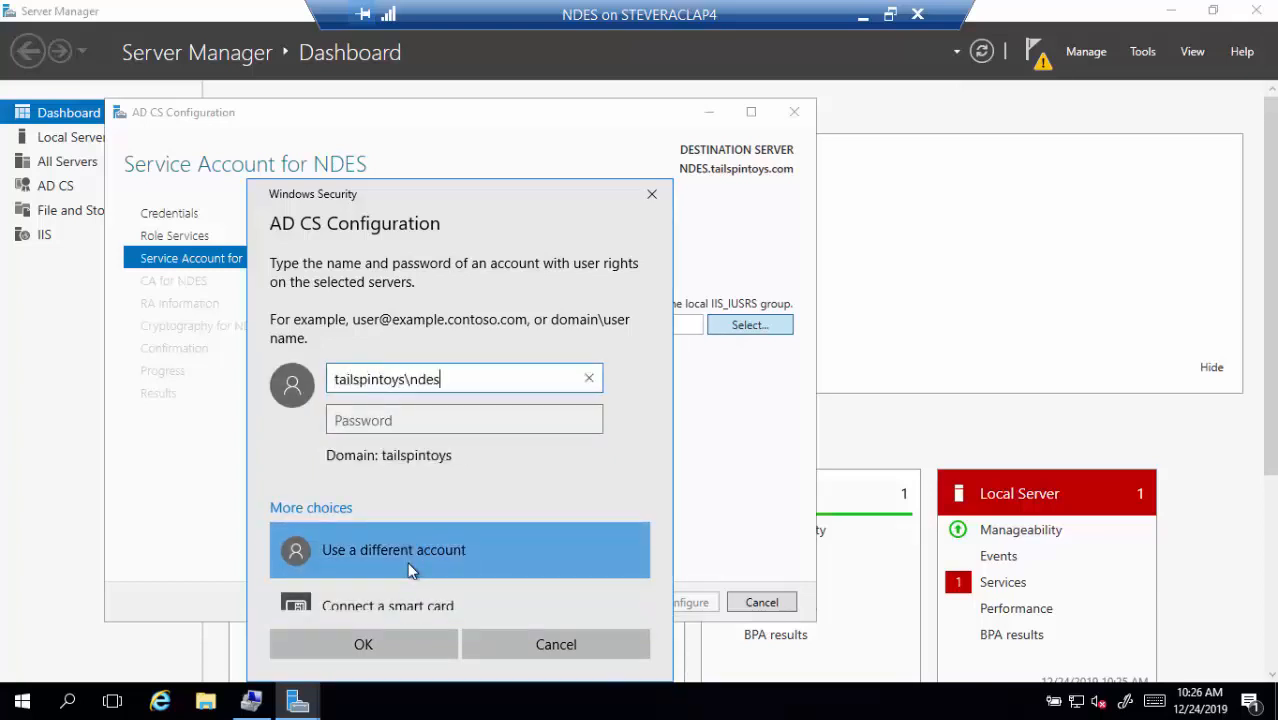
type("svcacct")
key("Tab")
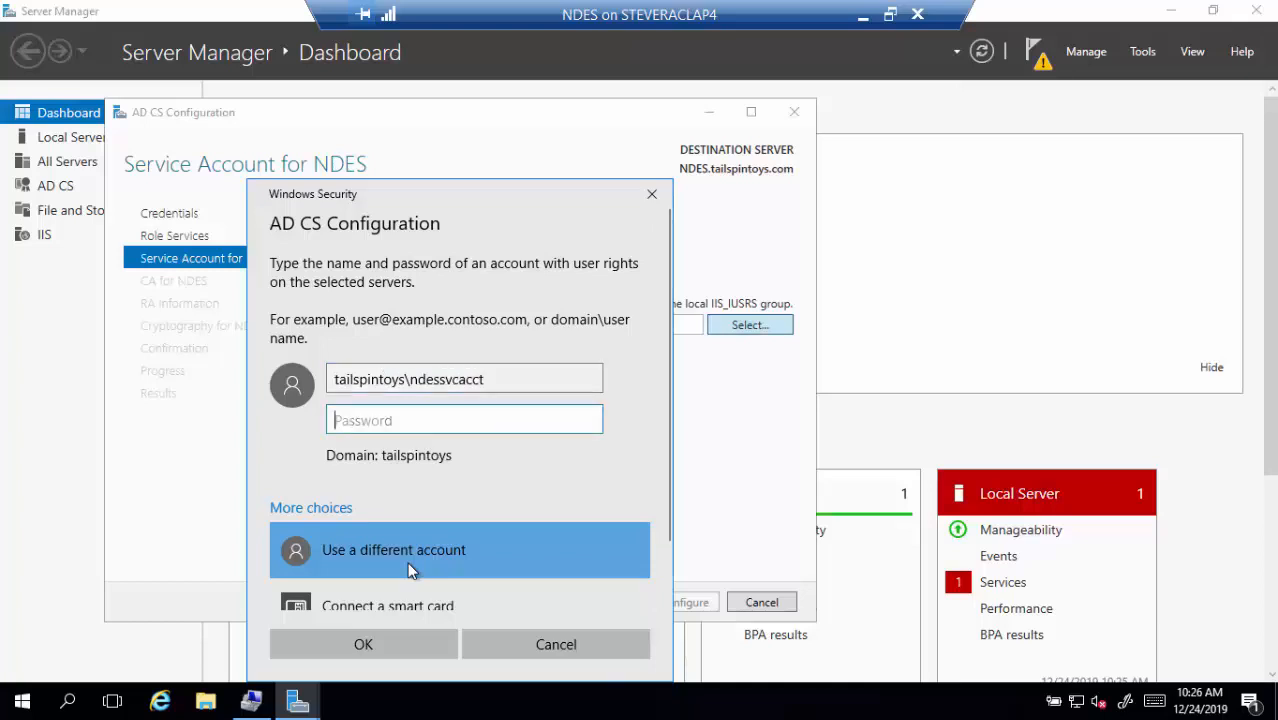
type("•••••••••••")
key("Return")
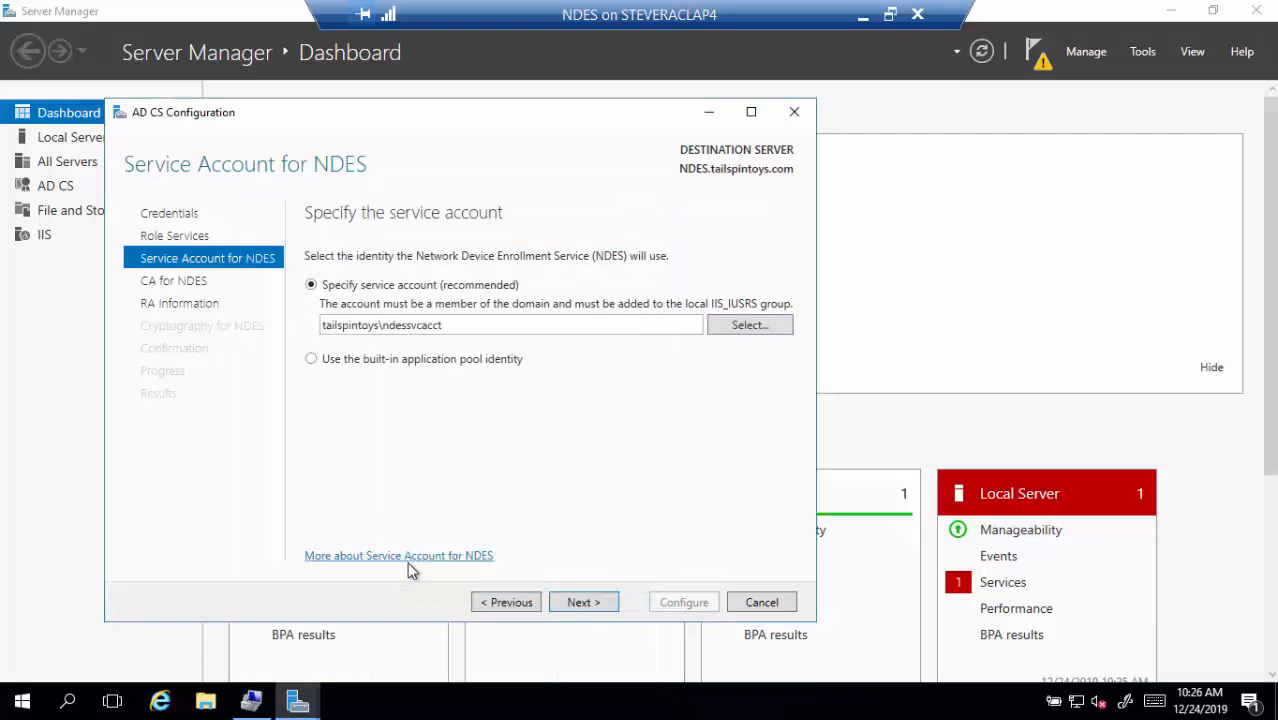
Select LABSRVDC0 by computer name as the target CA computer for NDES
left_click(580, 602)
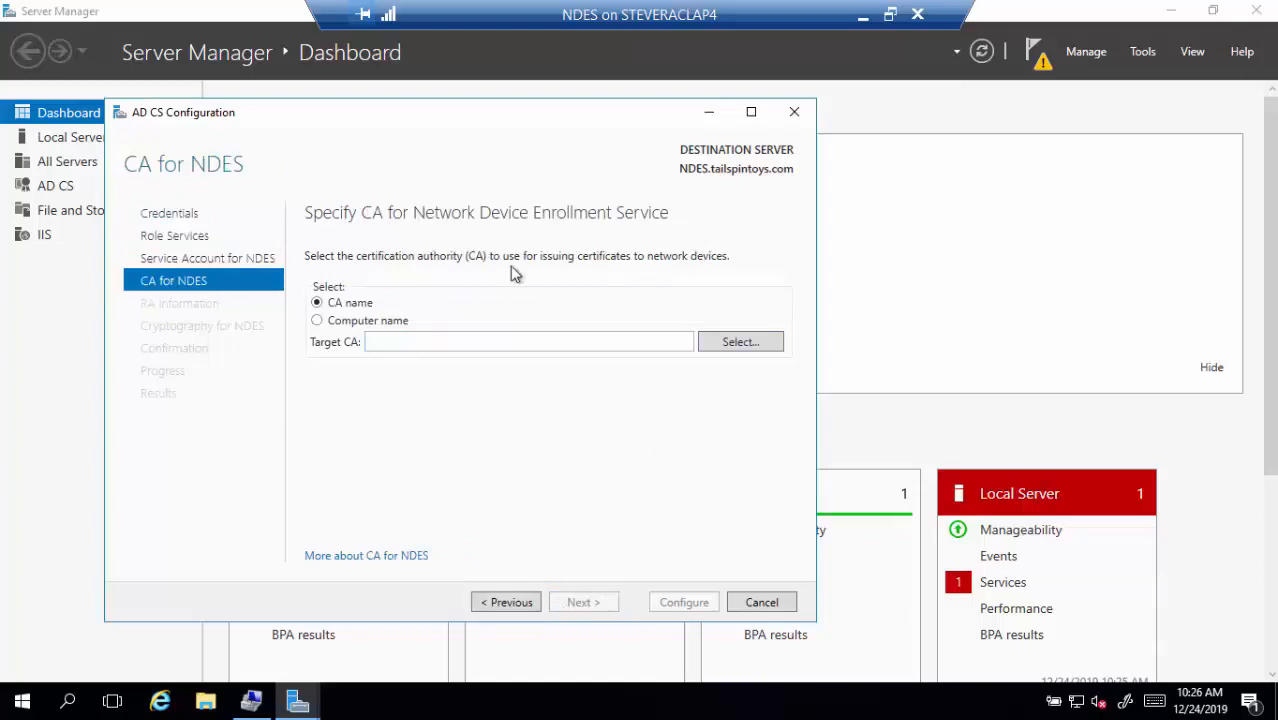
left_click(372, 319)
left_click(421, 342)
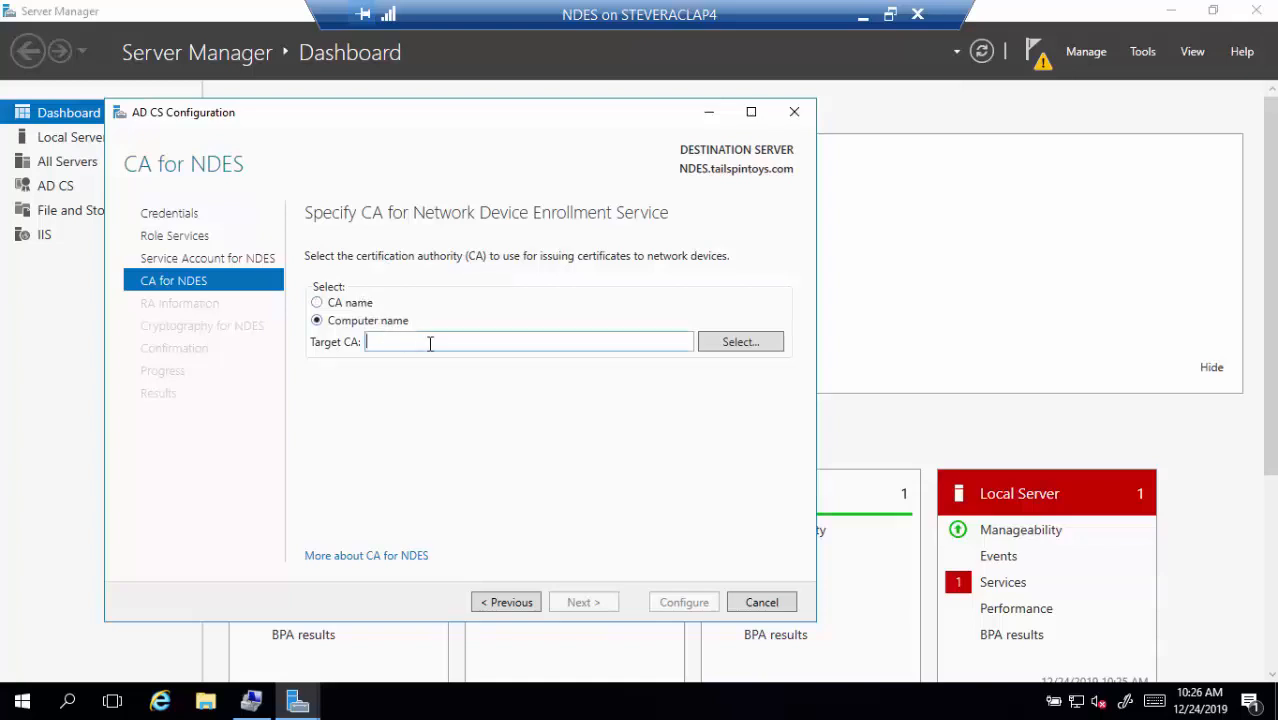
key("Tab")
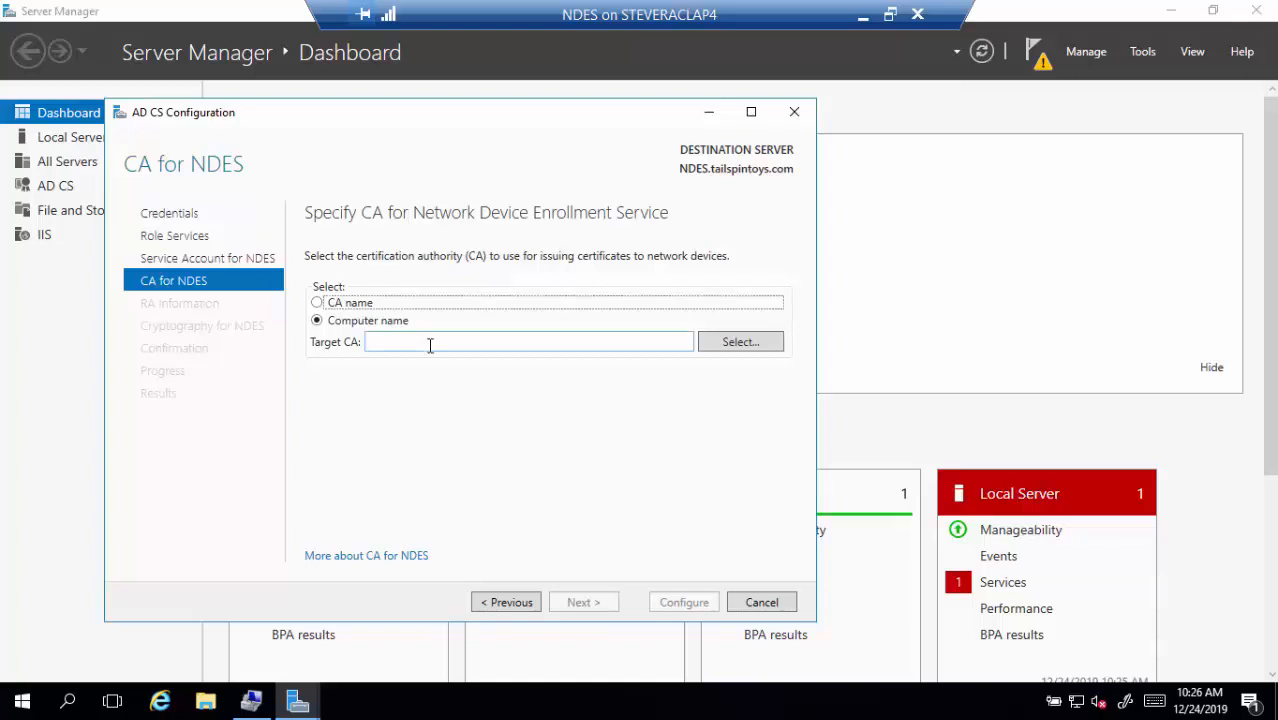
left_click(766, 342)
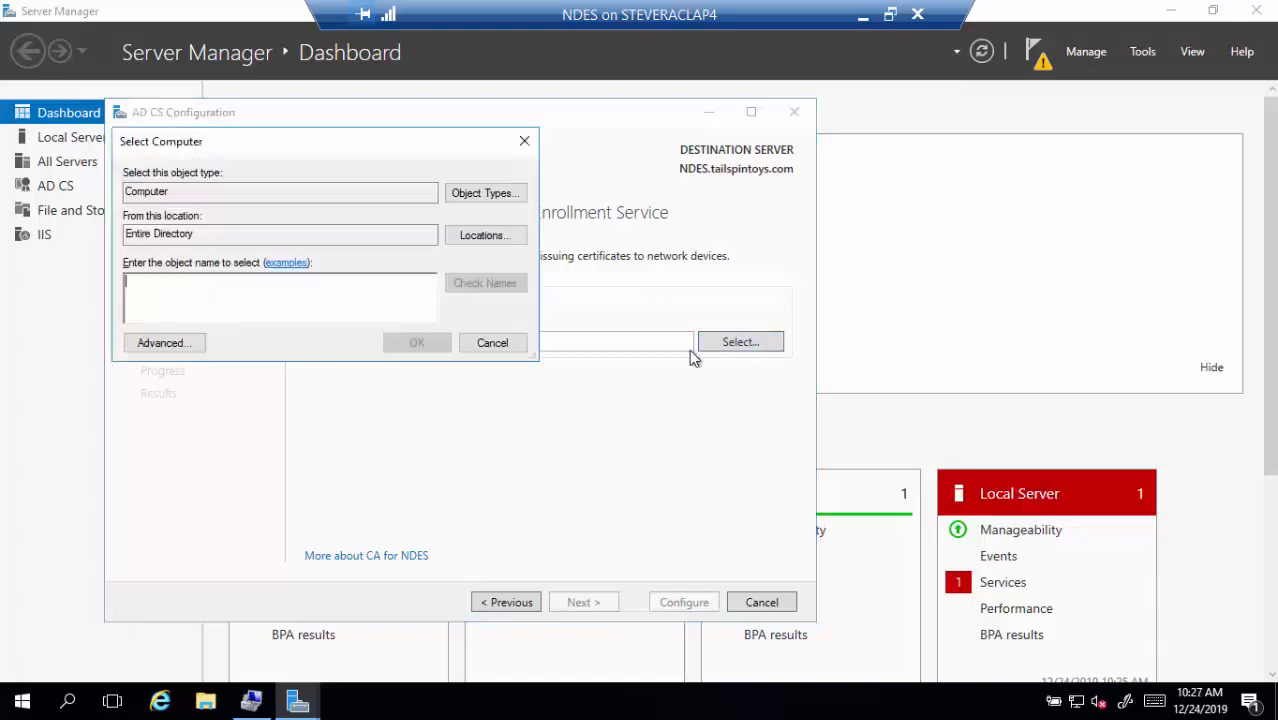
type("labsrvdc0")
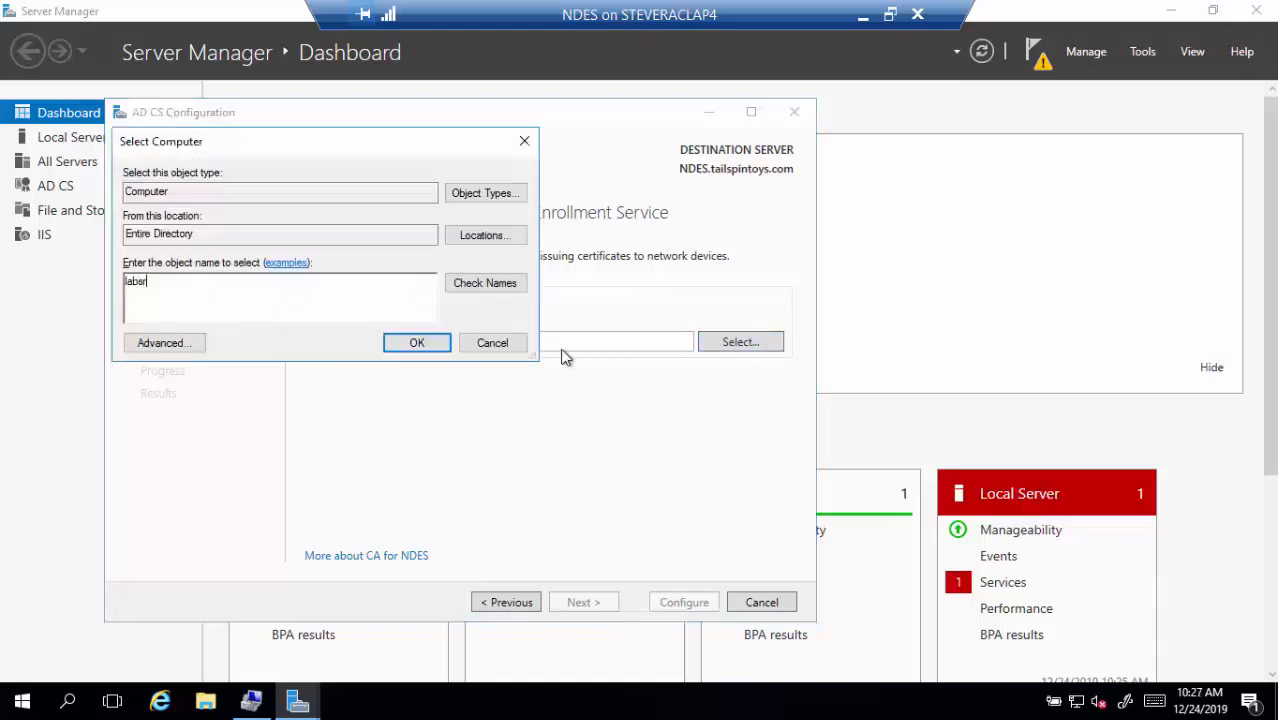
left_click(476, 288)
left_click(445, 349)
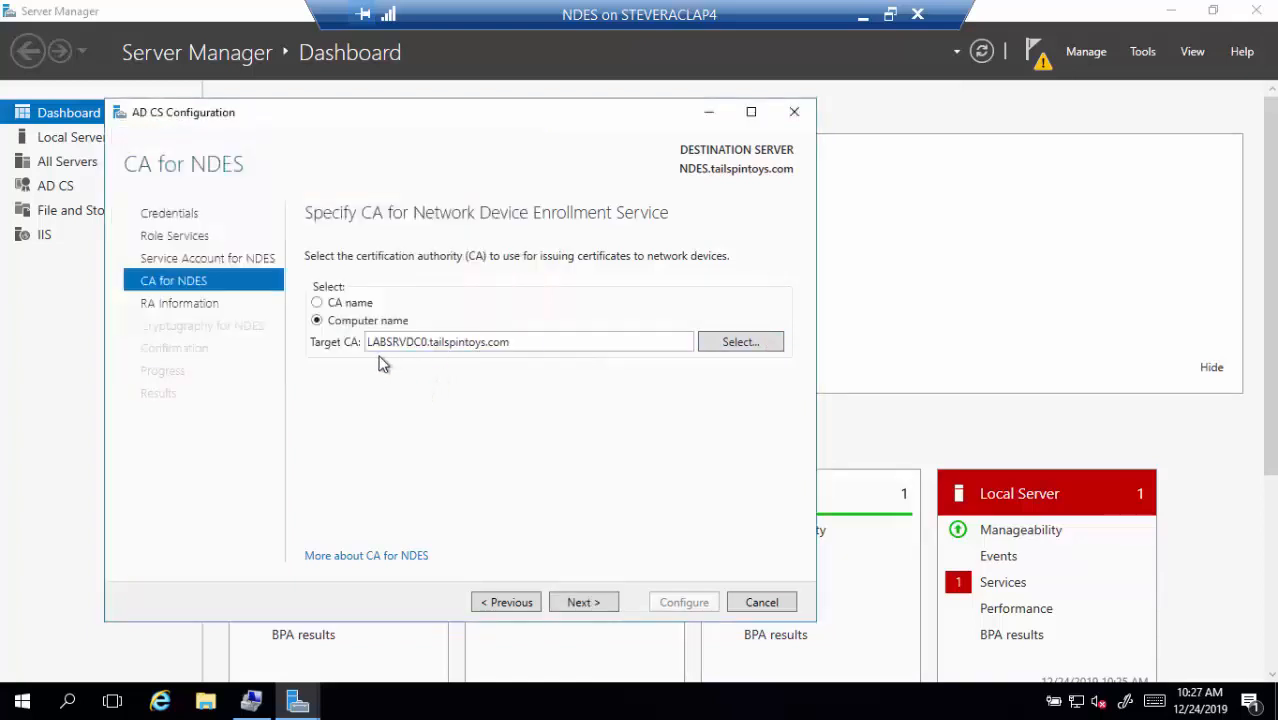
Switch to CA name selection and choose tailspintoys-LABSRVDC0-CA-2
left_click(356, 304)
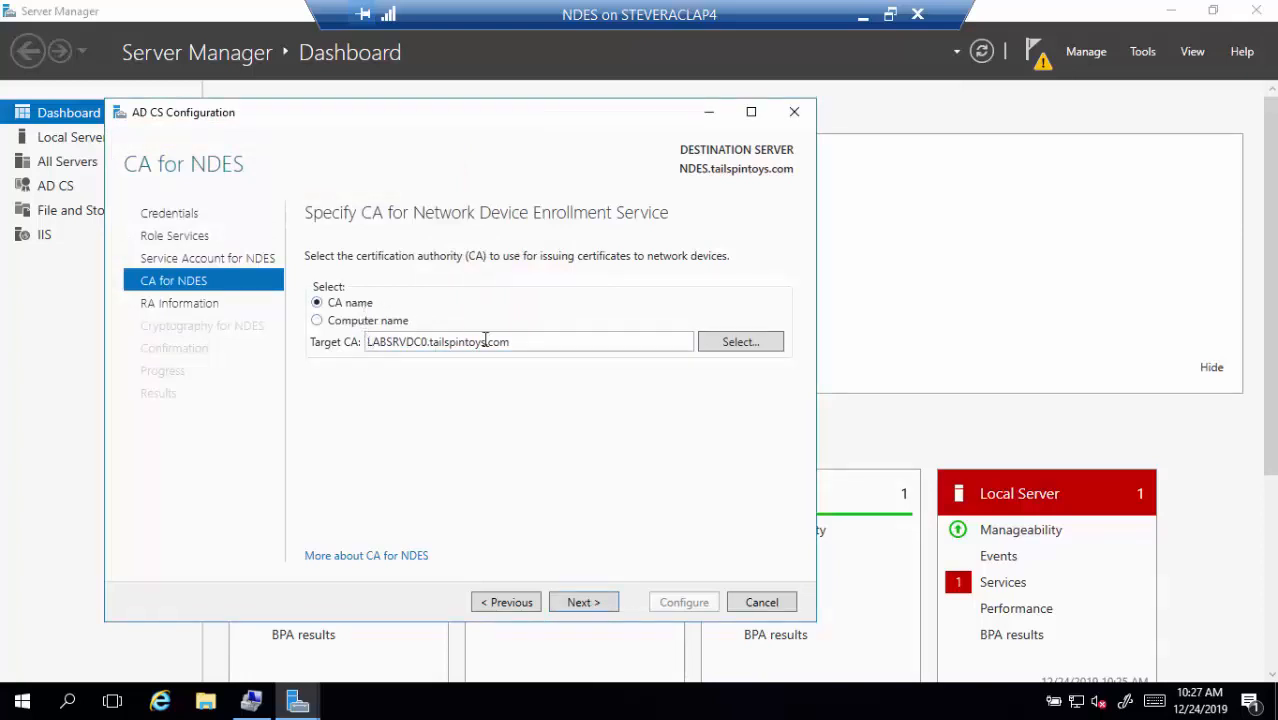
left_click(708, 344)
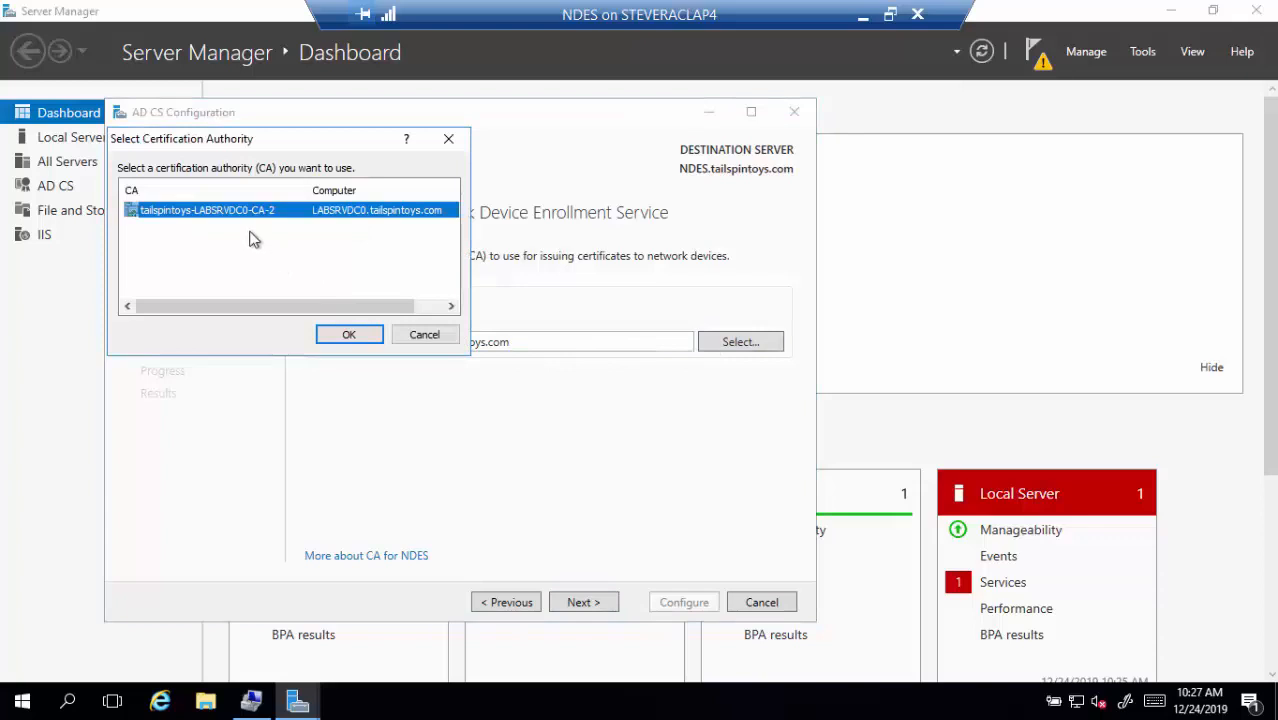
left_click(367, 338)
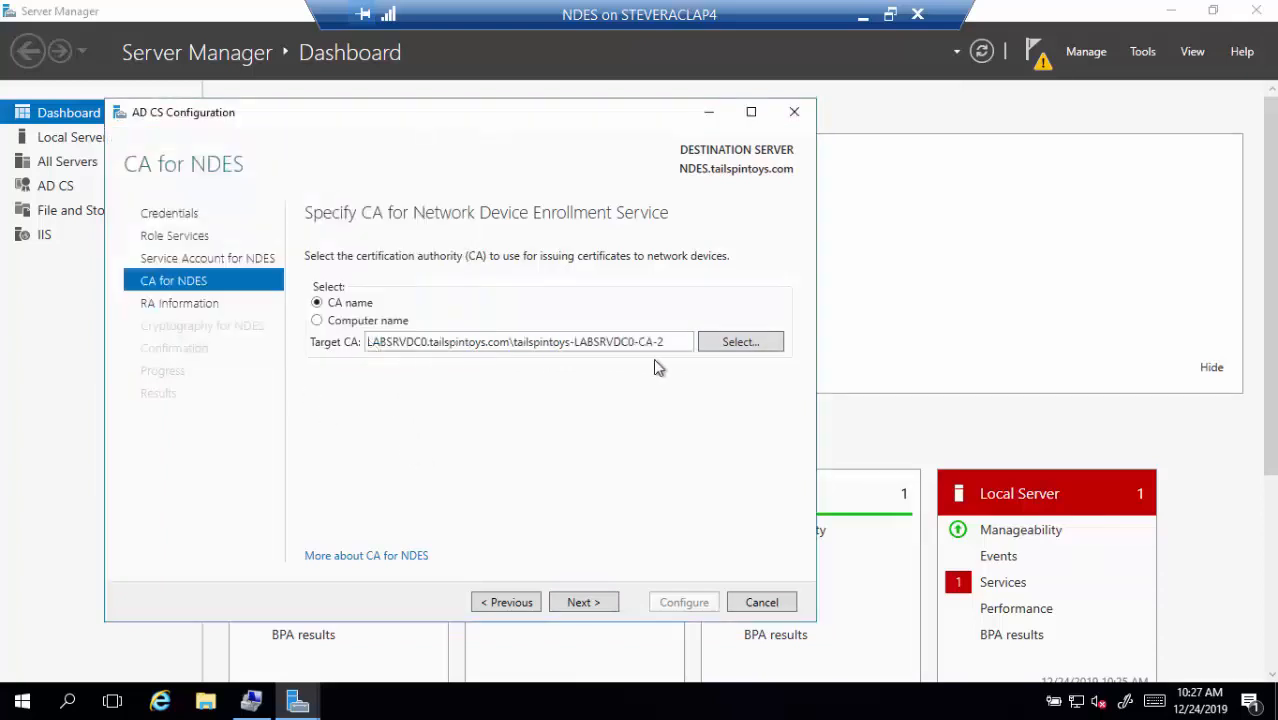
Accept the RA information and 2048-bit cryptography settings, run the NDES configuration, and close the wizard
left_click(583, 602)
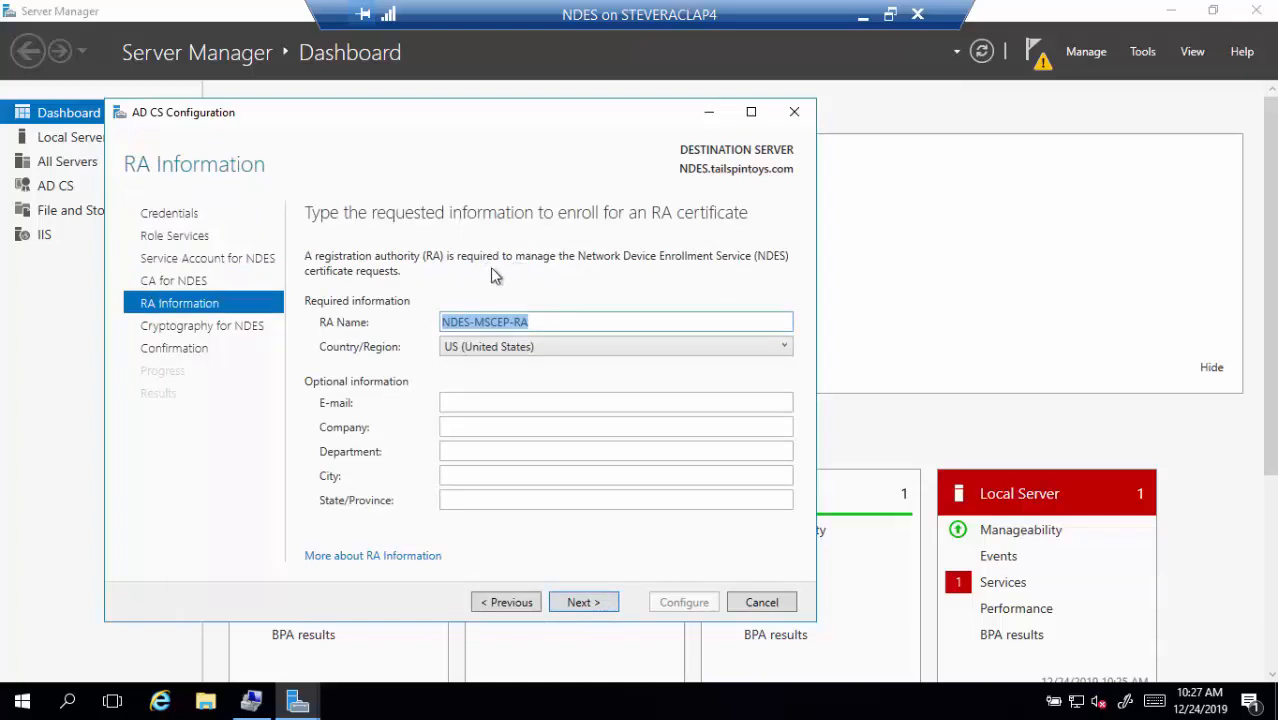
left_click(609, 608)
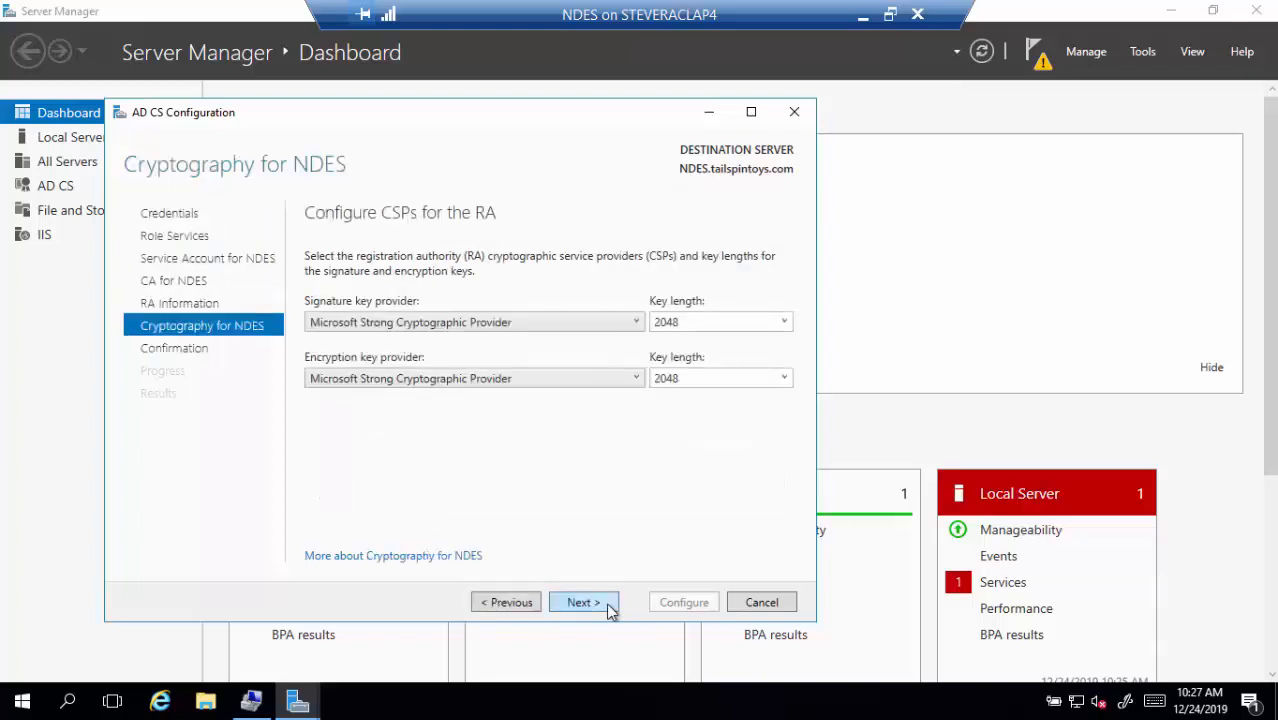
left_click(611, 608)
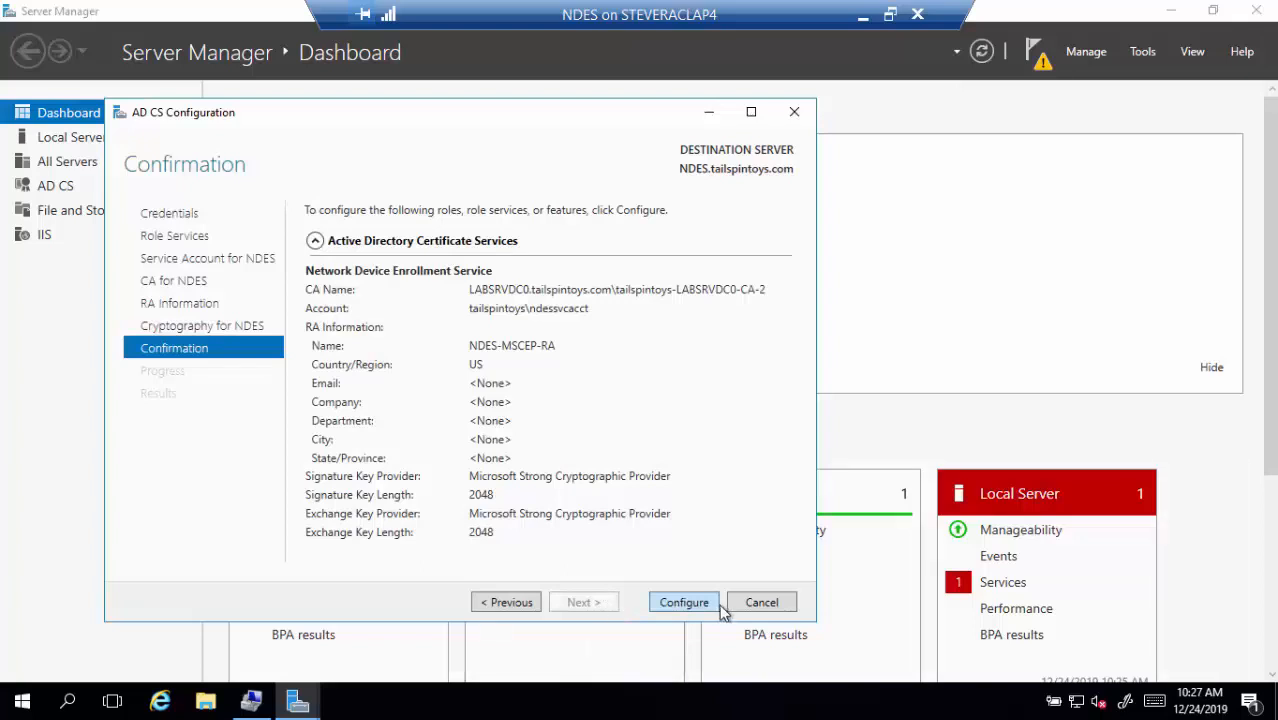
left_click(686, 604)
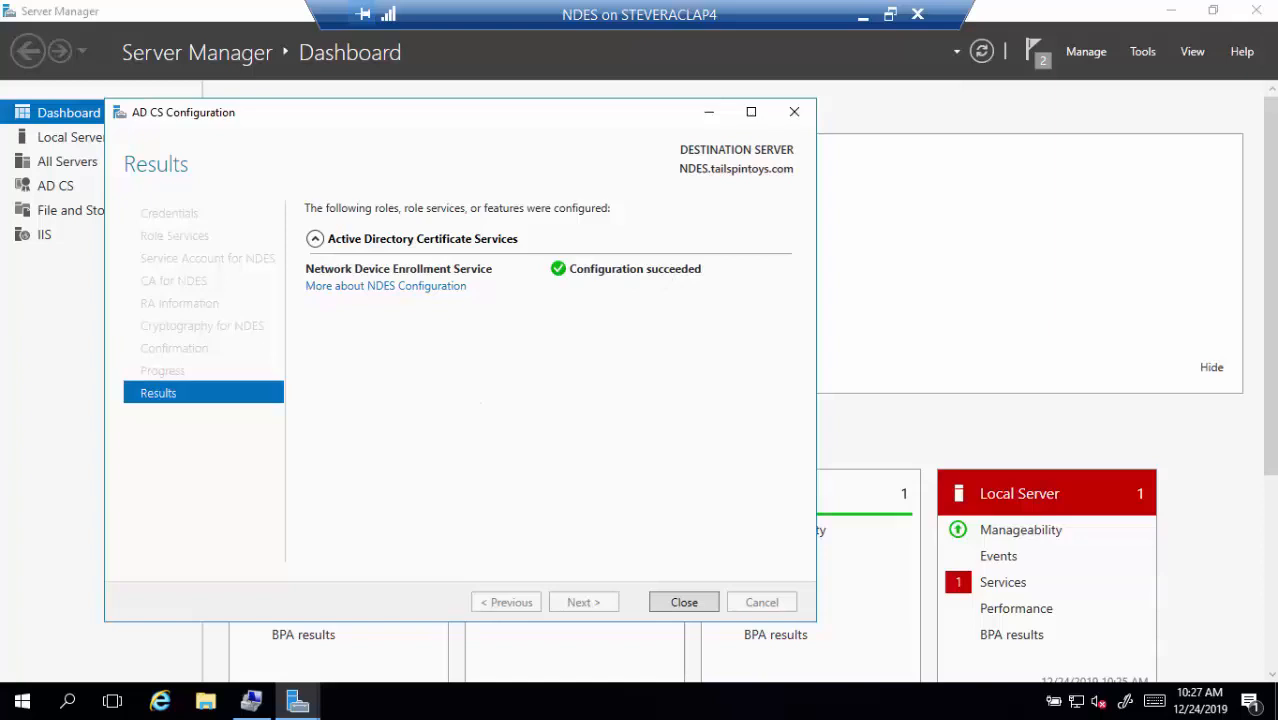
left_click(684, 603)
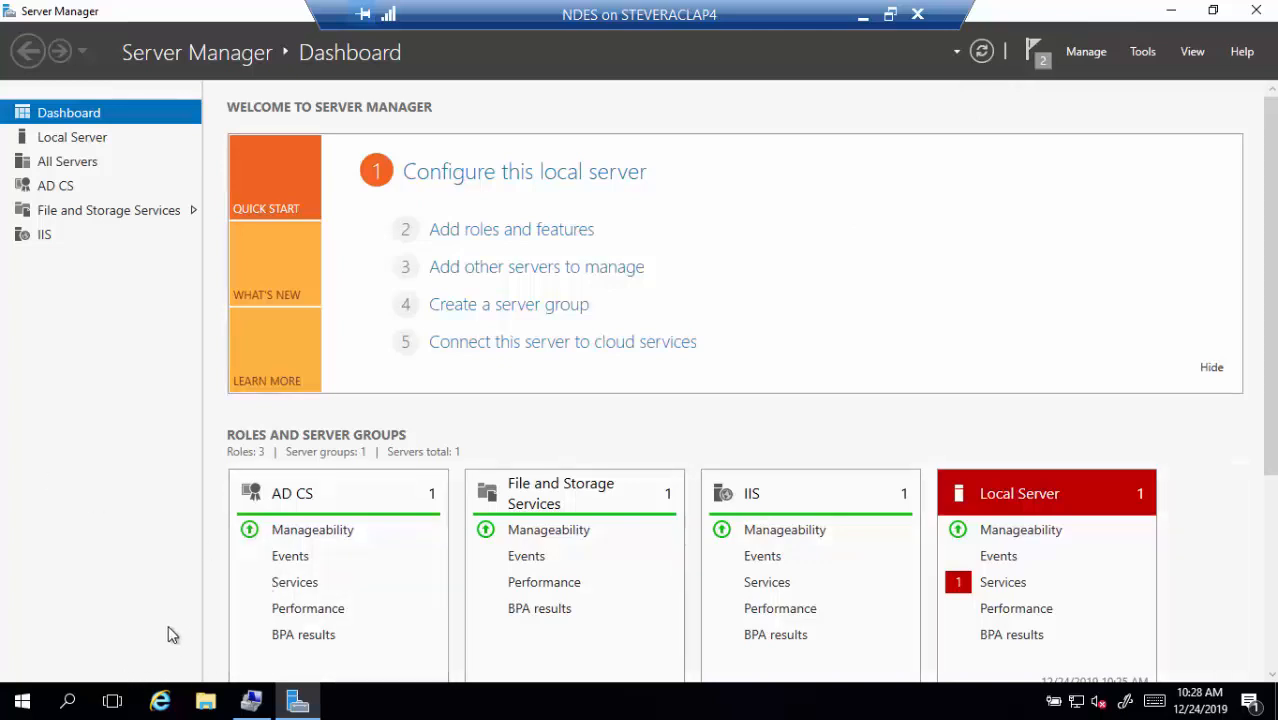
Run setspn -S http/ndes.tailspintoys.com tailspintoys\ndessvcacct in an elevated Command Prompt
left_click(73, 702)
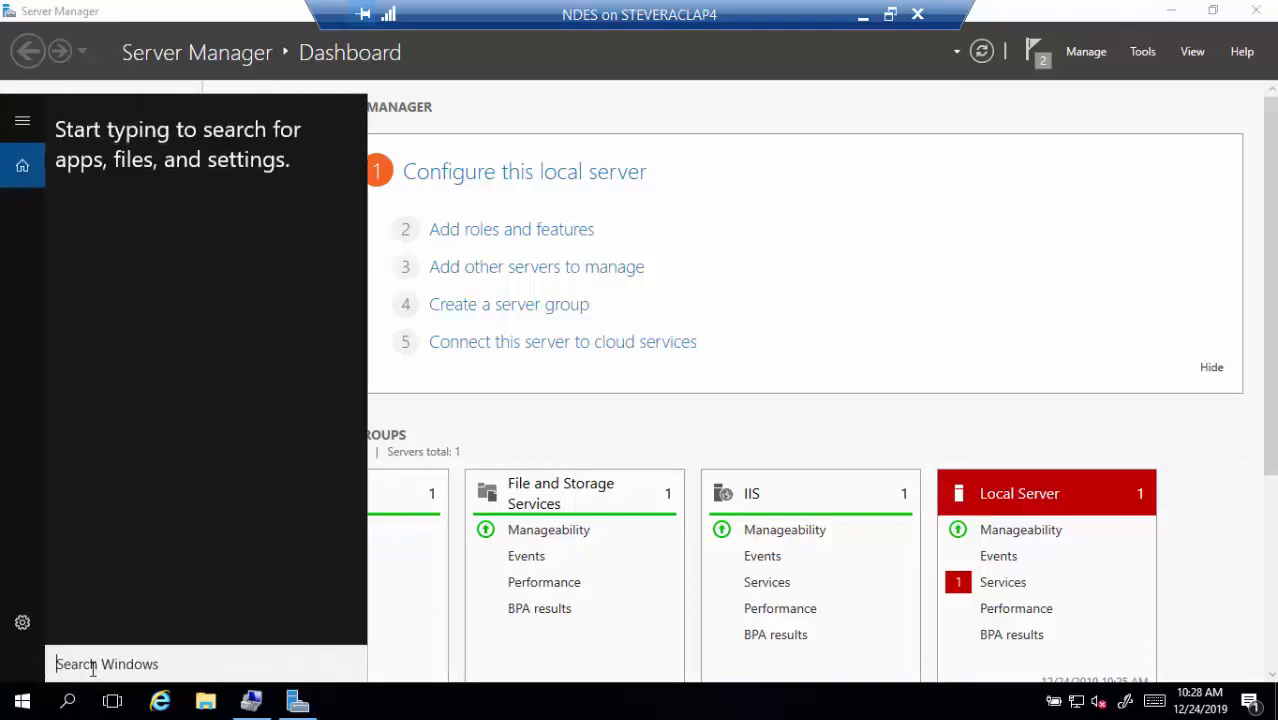
type("cmd")
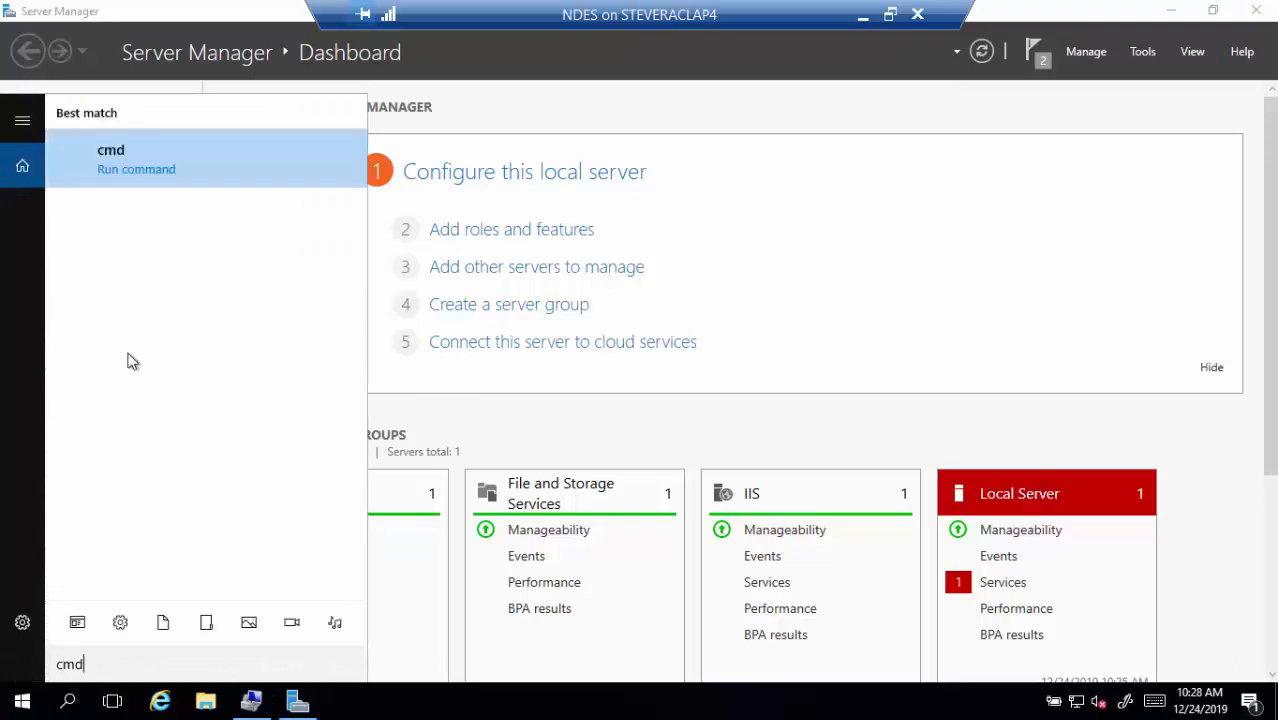
right_click(118, 166)
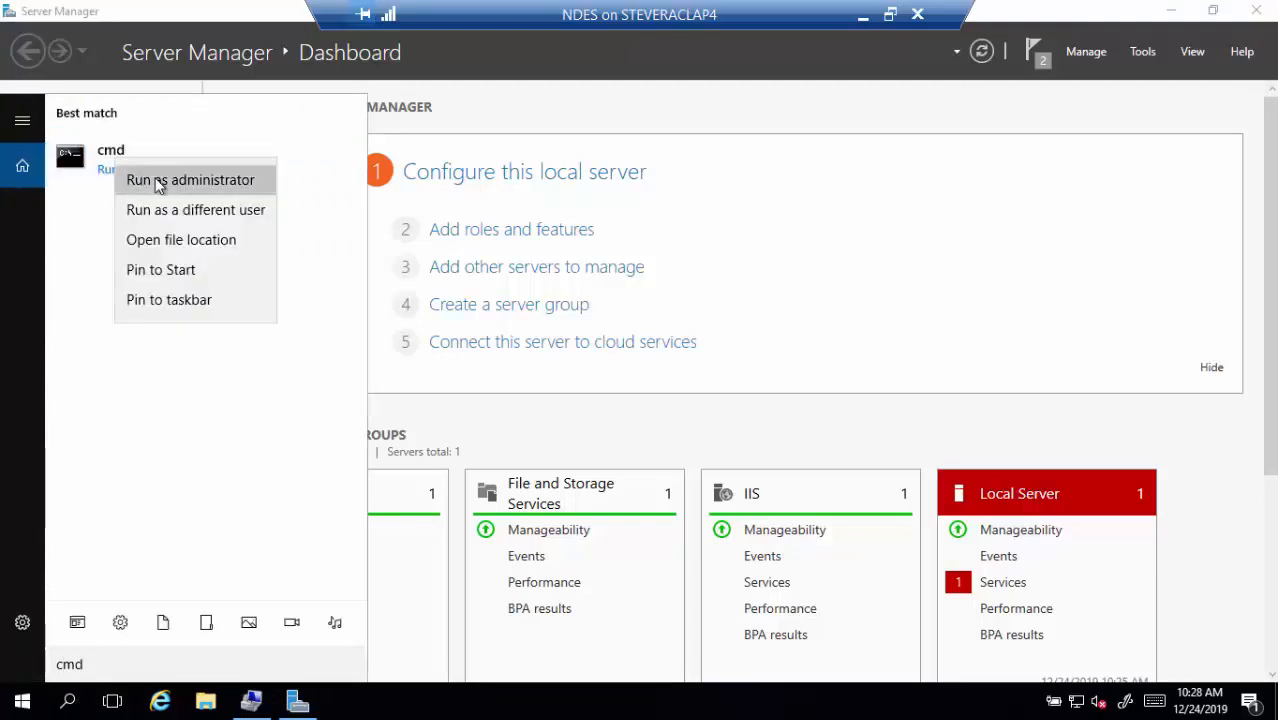
left_click(158, 182)
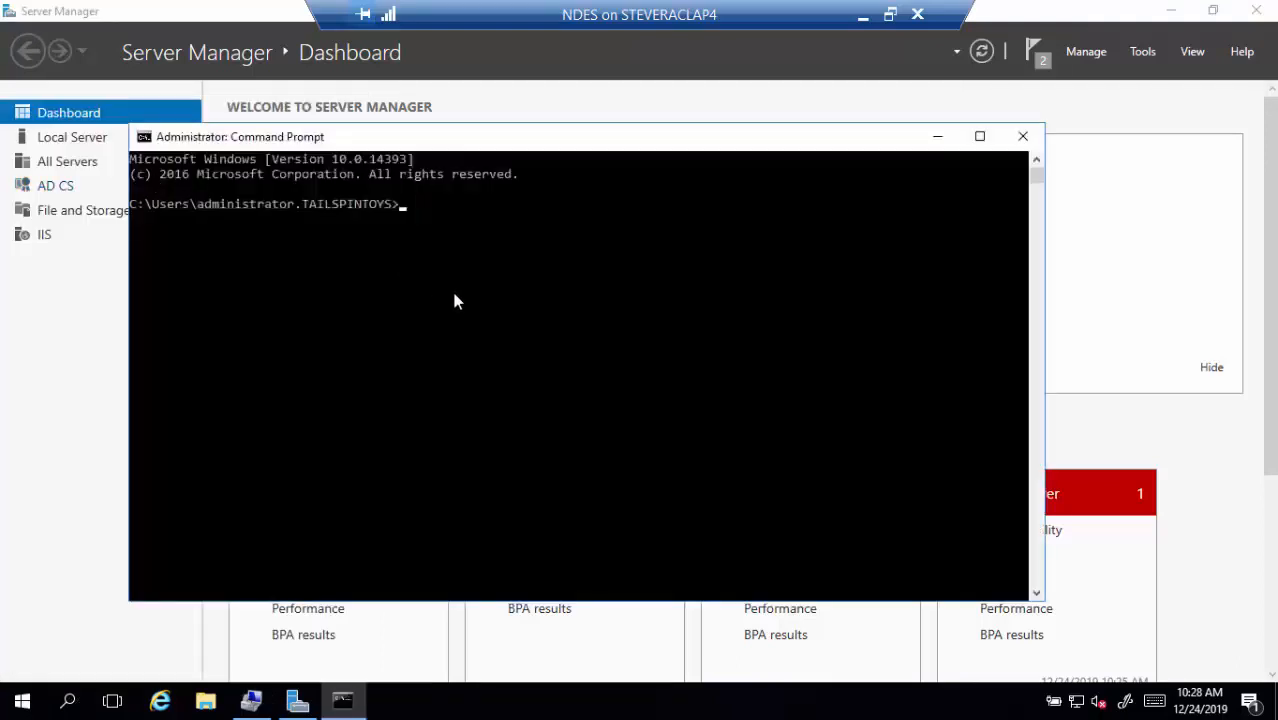
type("setspn -S http/")
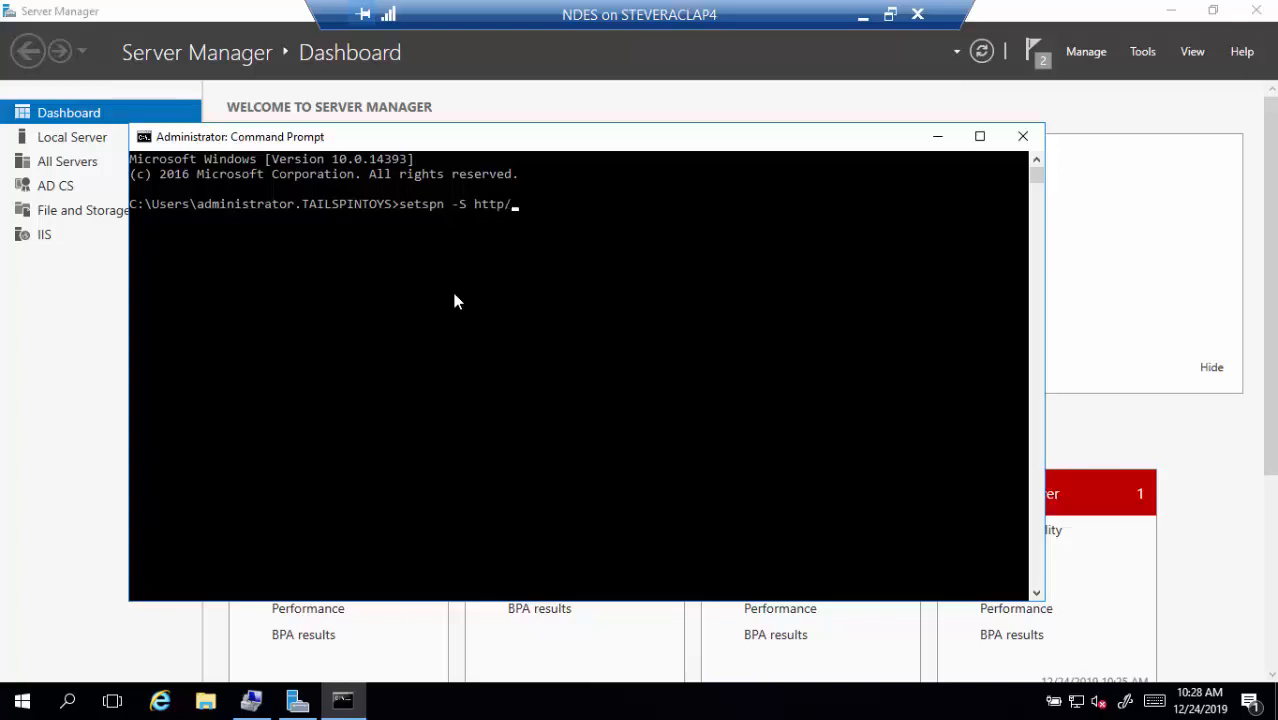
type("ndes.tailspint")
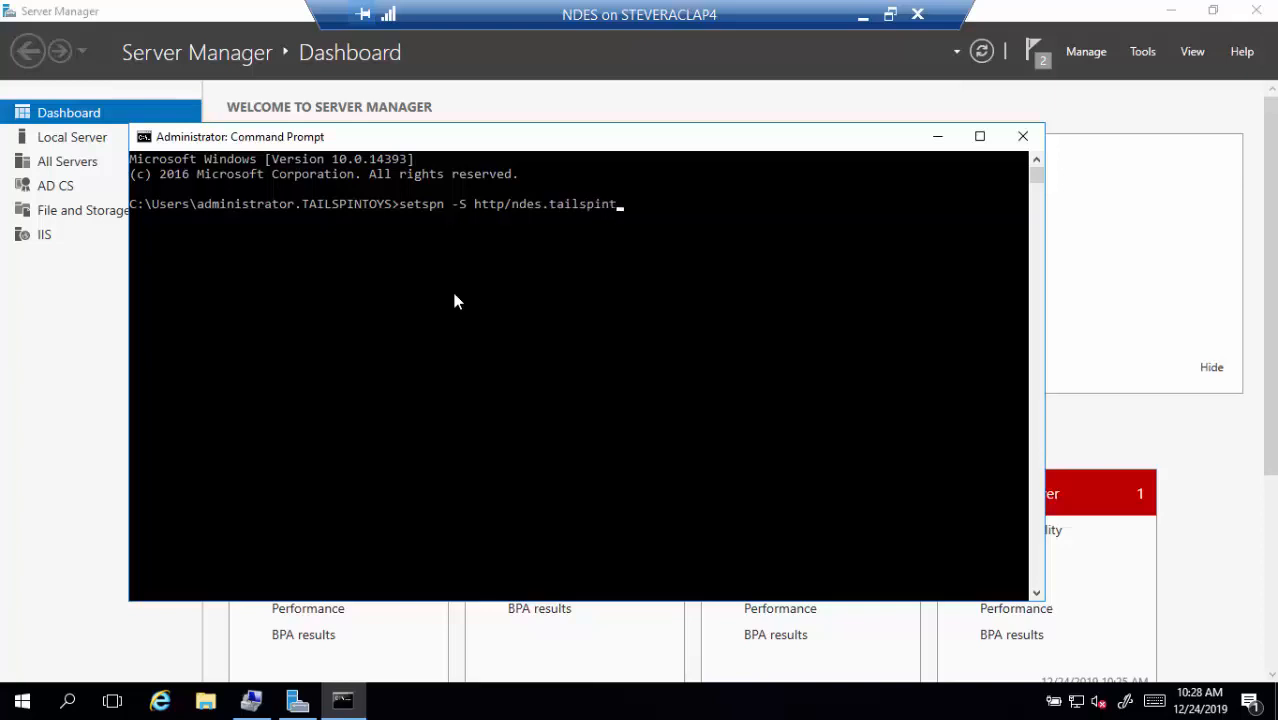
type("oys.com tailspint")
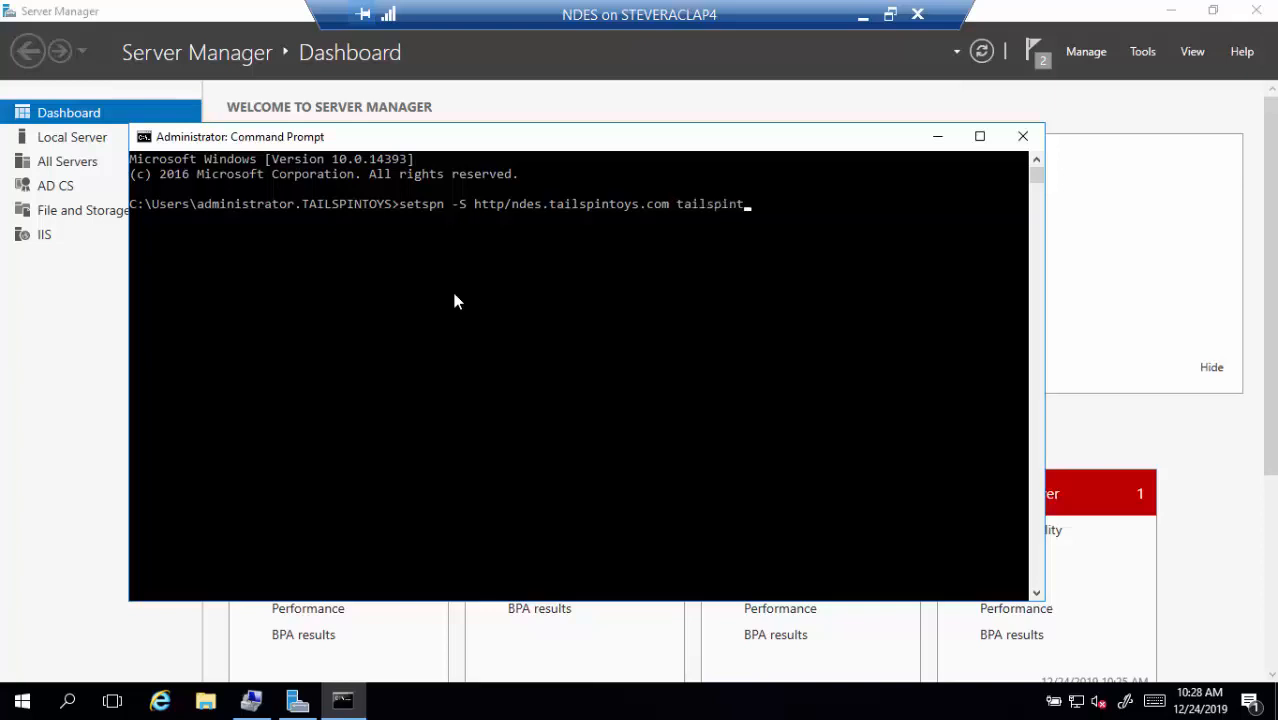
type("oys\\ndessvcacct")
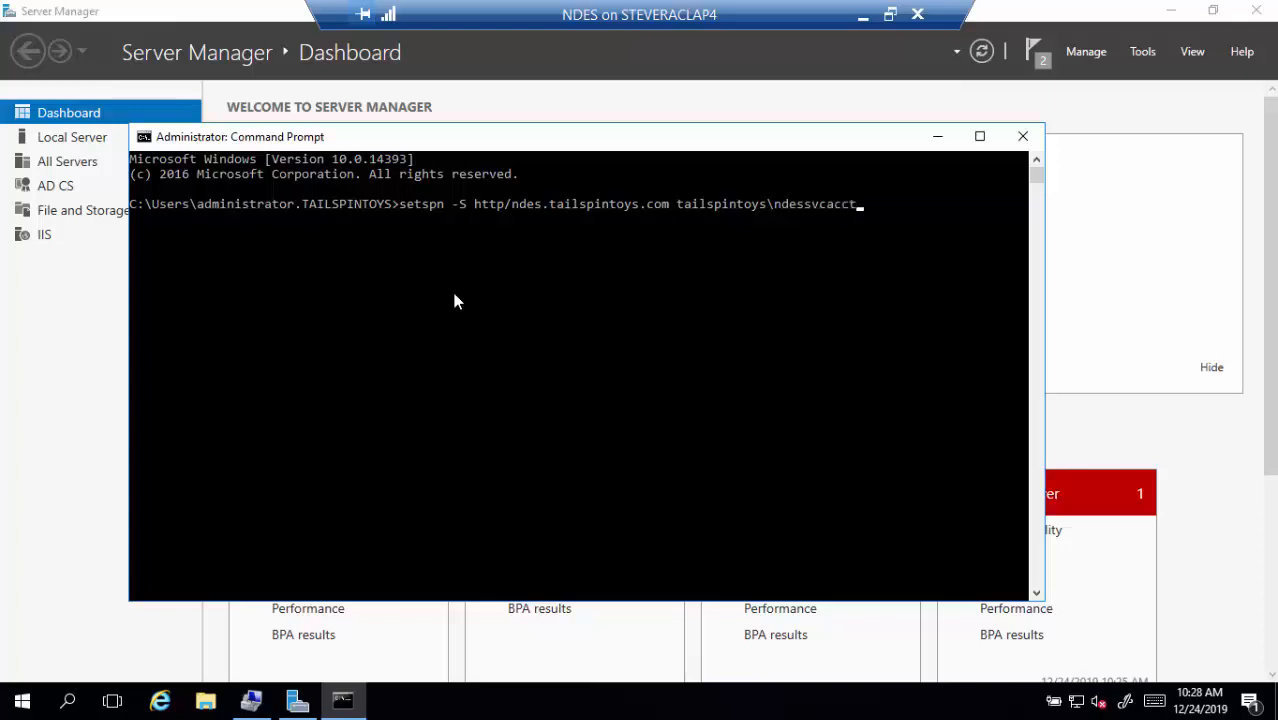
key("Return")
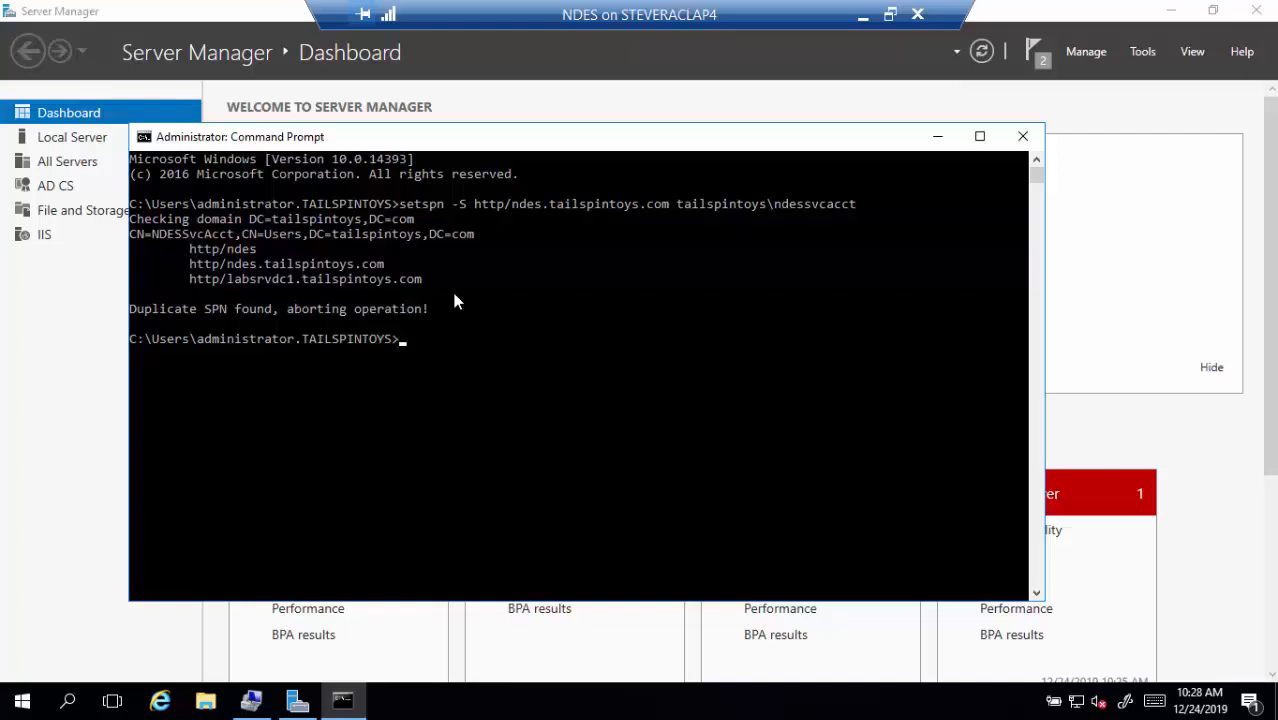
Close Command Prompt, minimize Server Manager, and launch regedt32 as administrator
left_click(1022, 136)
left_click(1170, 10)
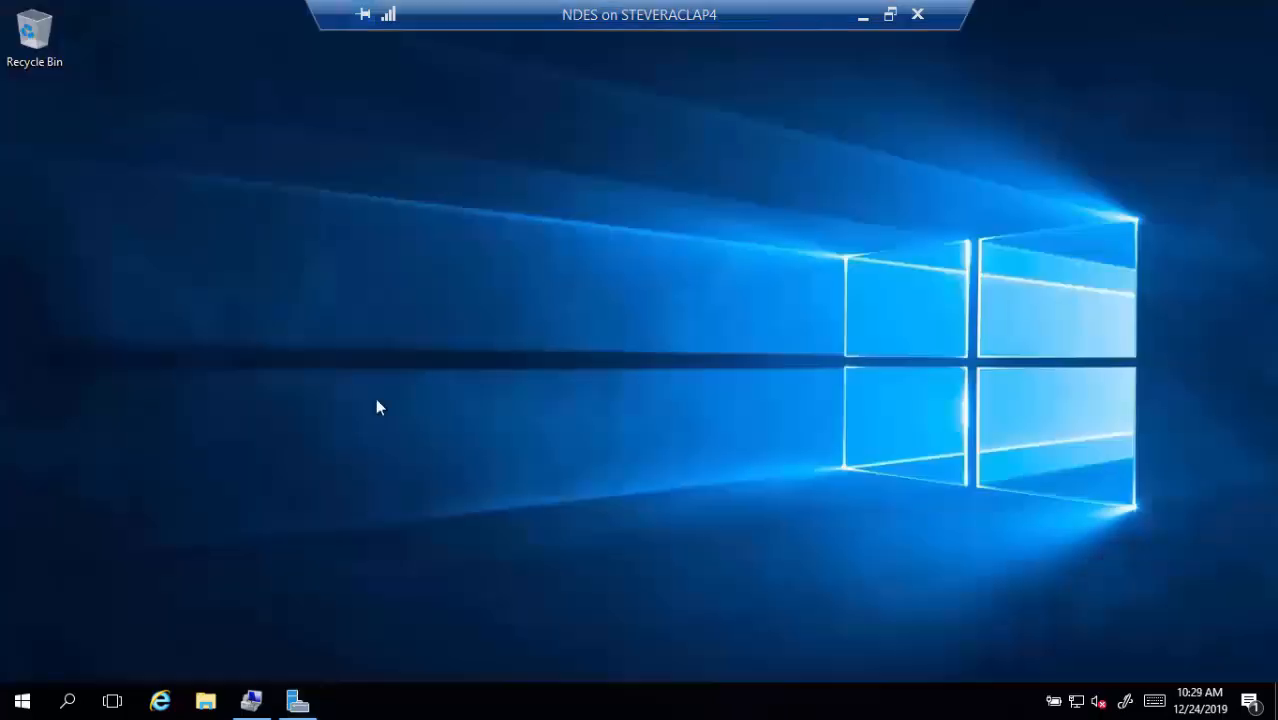
left_click(68, 706)
type("r")
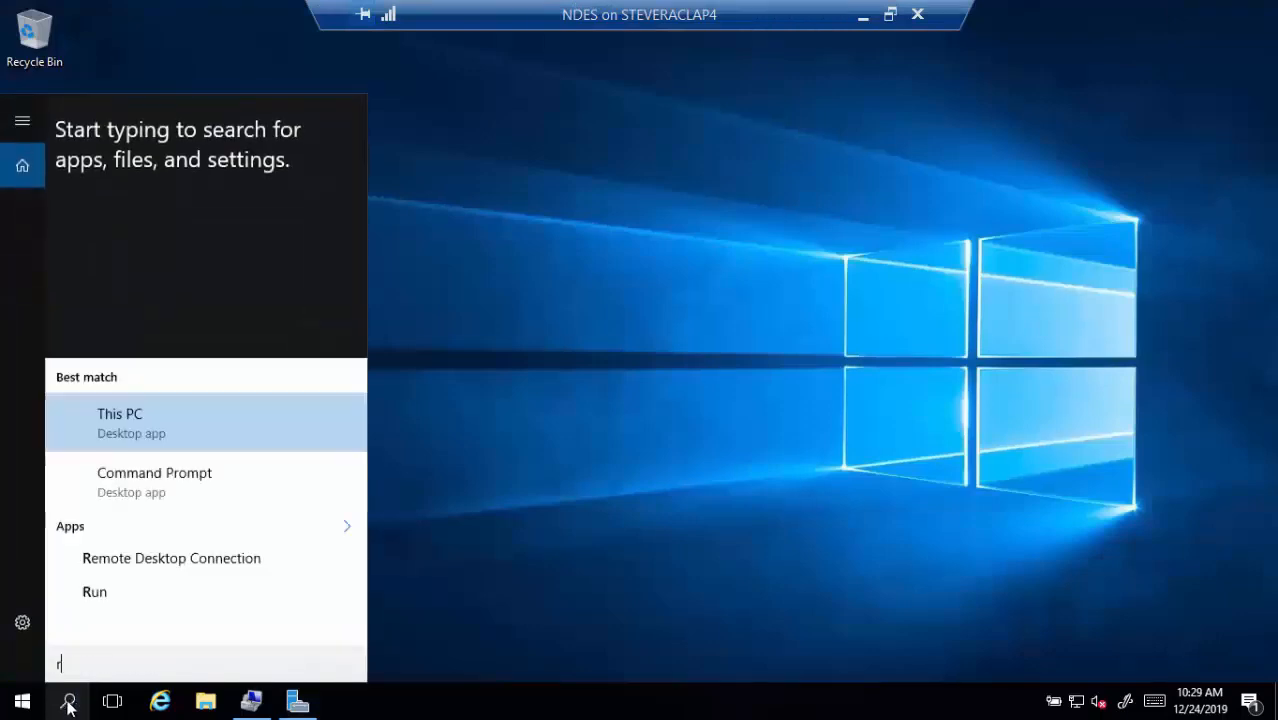
type("egedt")
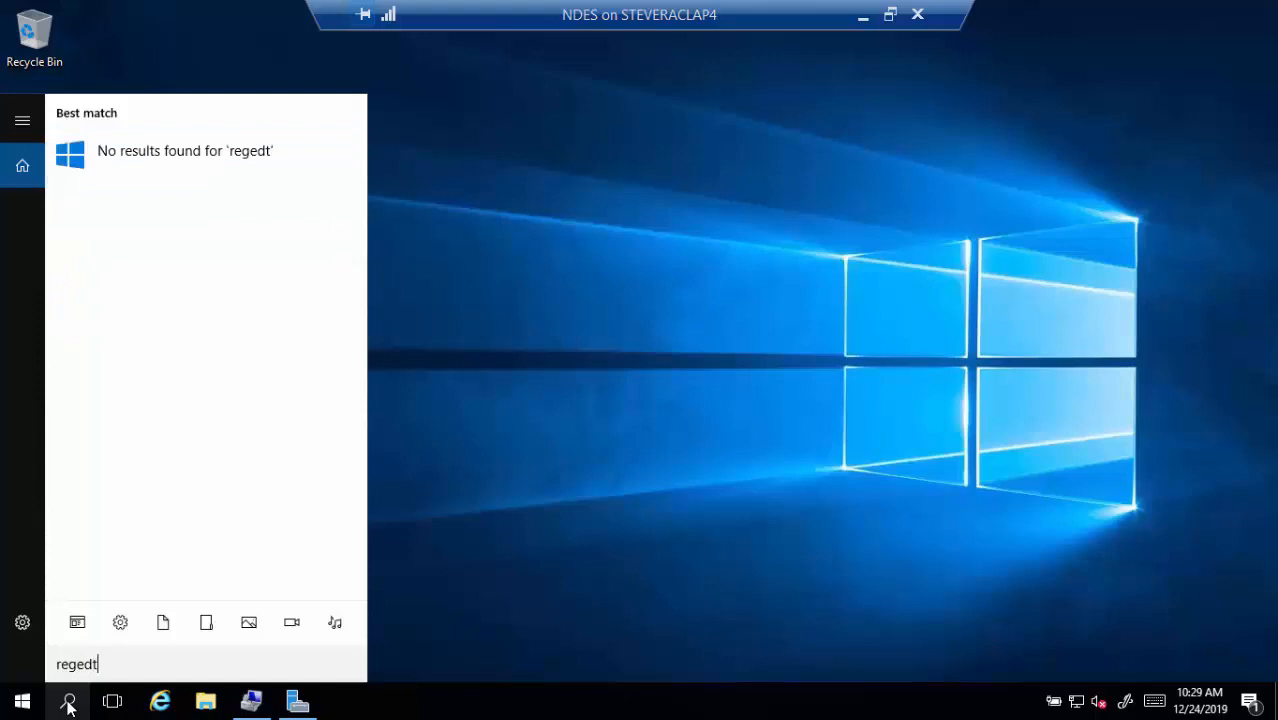
type("32")
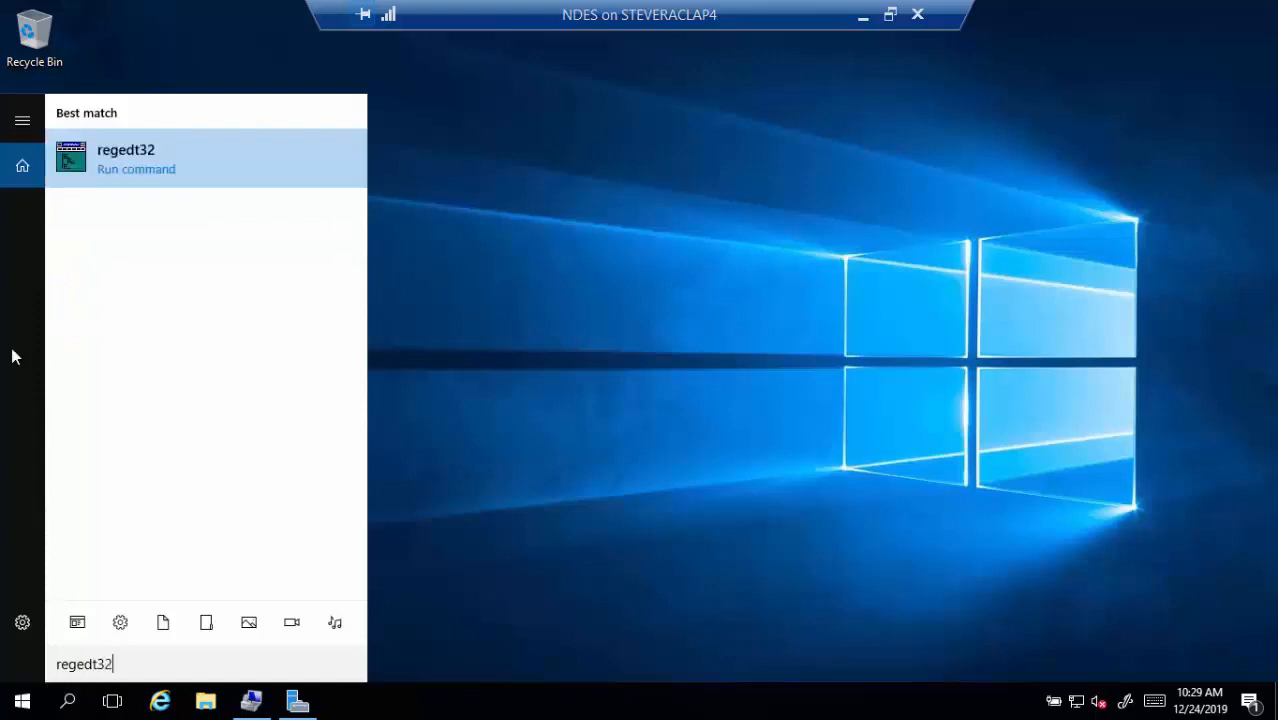
right_click(133, 163)
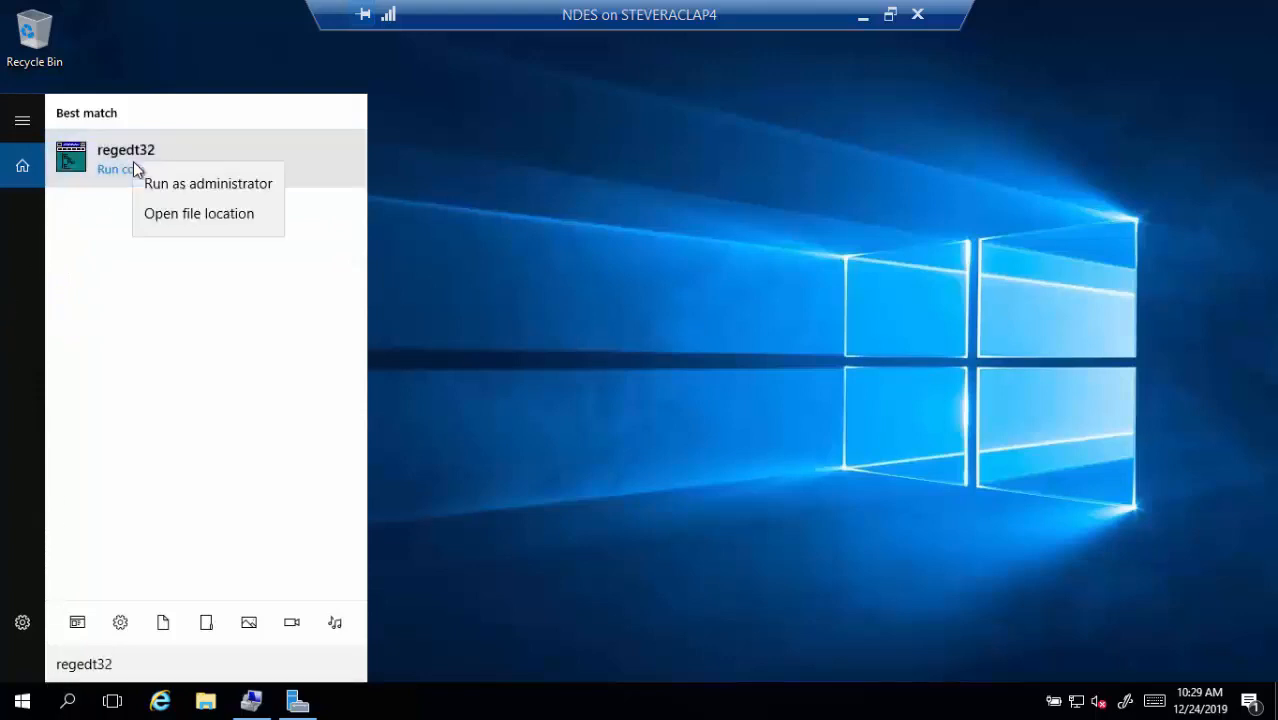
left_click(212, 185)
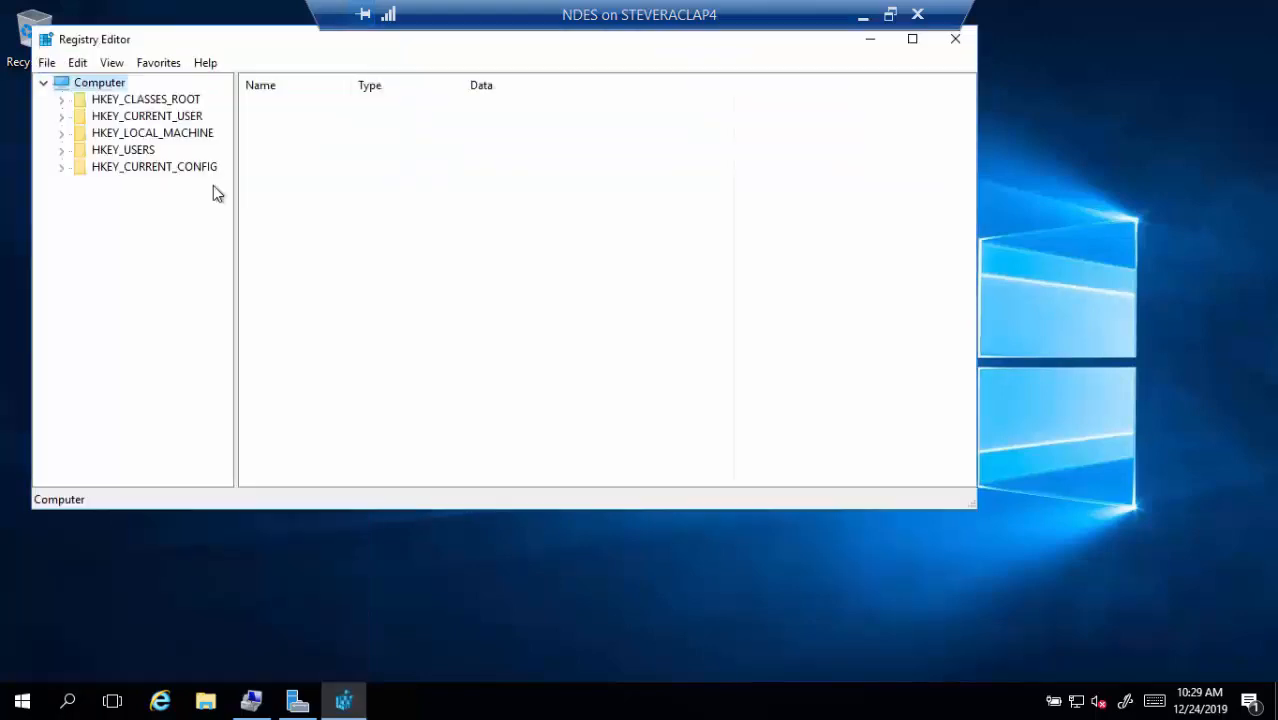
Expand HKEY_LOCAL_MACHINE\SOFTWARE\Microsoft\Cryptography to reach the MSCEP key
left_click(61, 133)
left_click(79, 217)
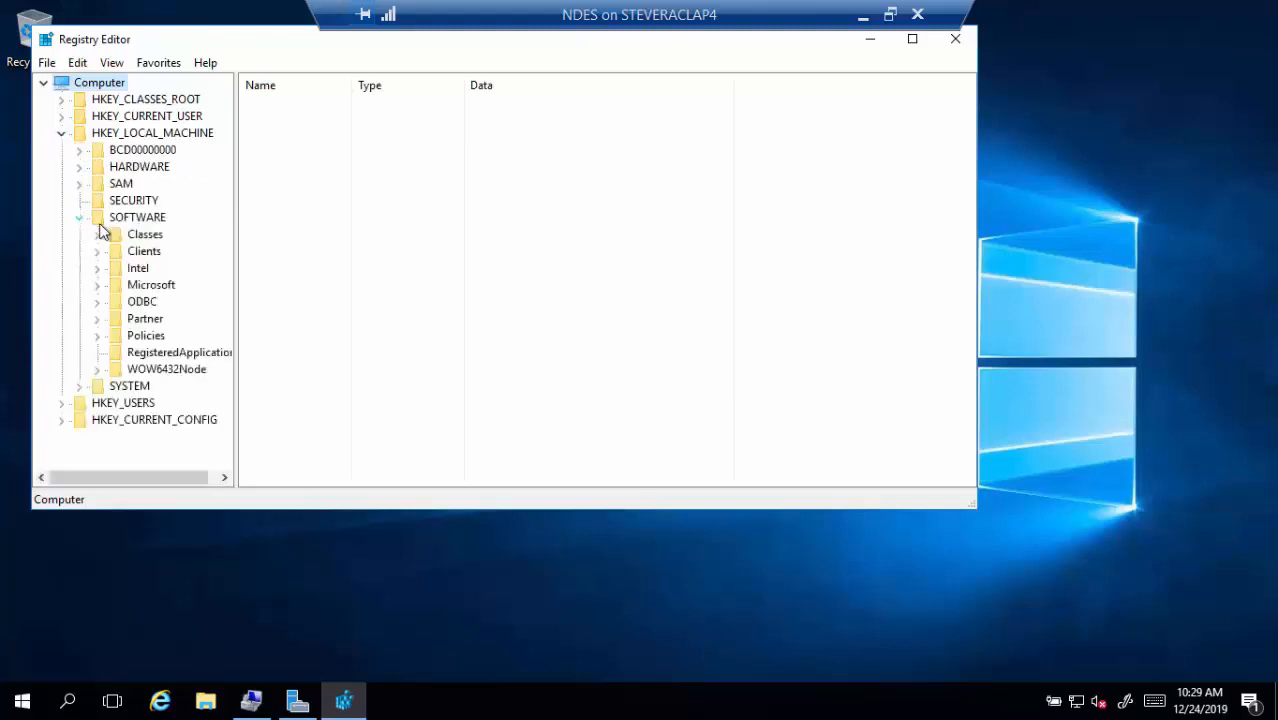
left_click(97, 286)
scroll(134, 333, "down", 4)
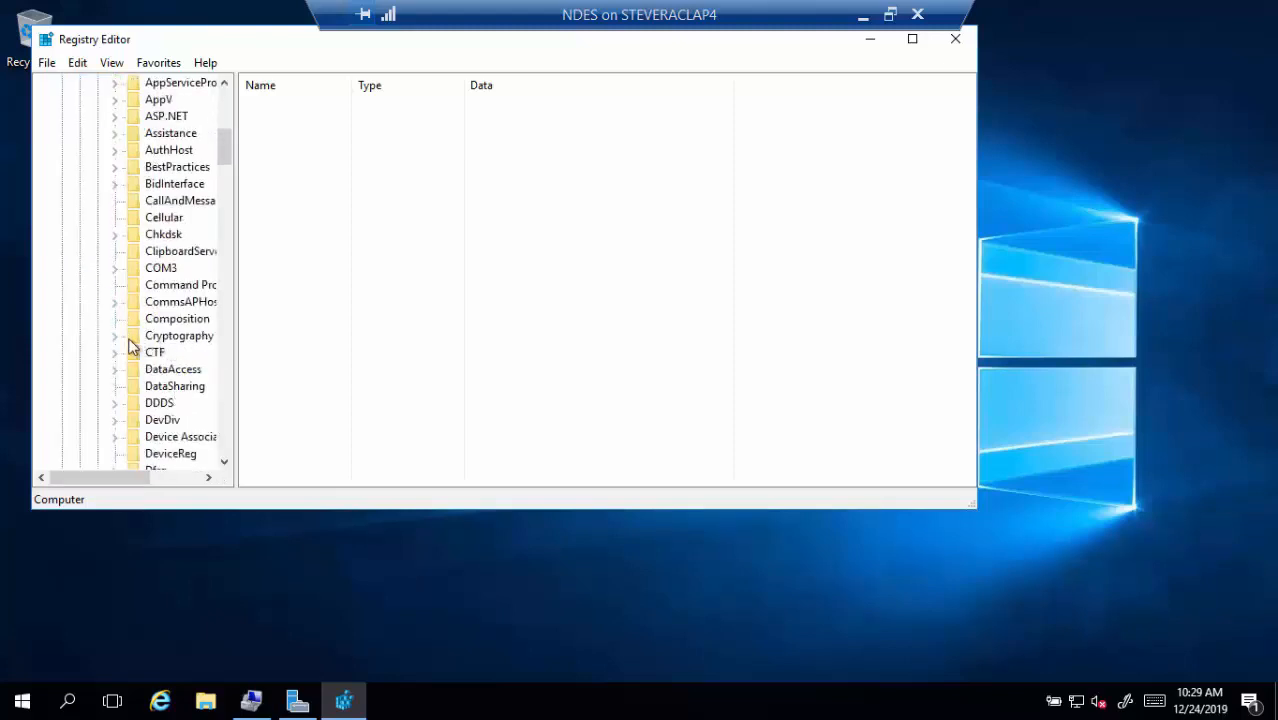
left_click(114, 338)
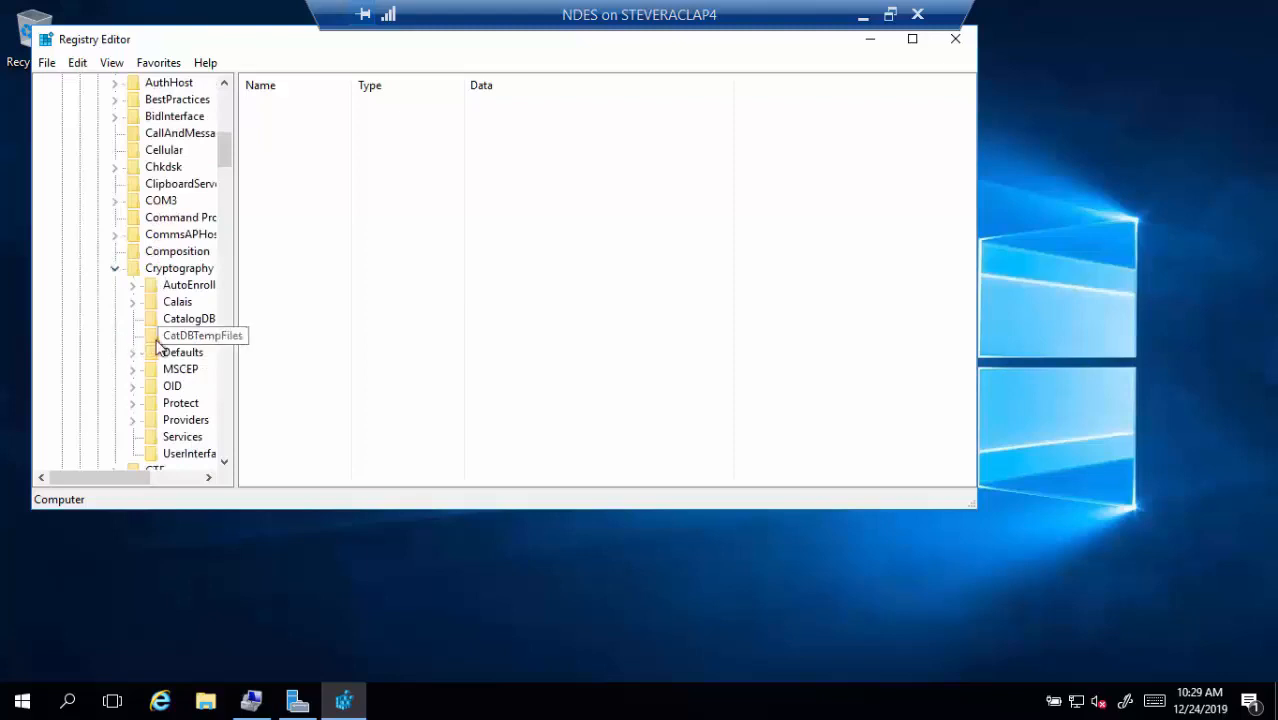
Expand the MSCEP key to show its template values and bring the LABSRVDC0 VM window onscreen
left_click(186, 372)
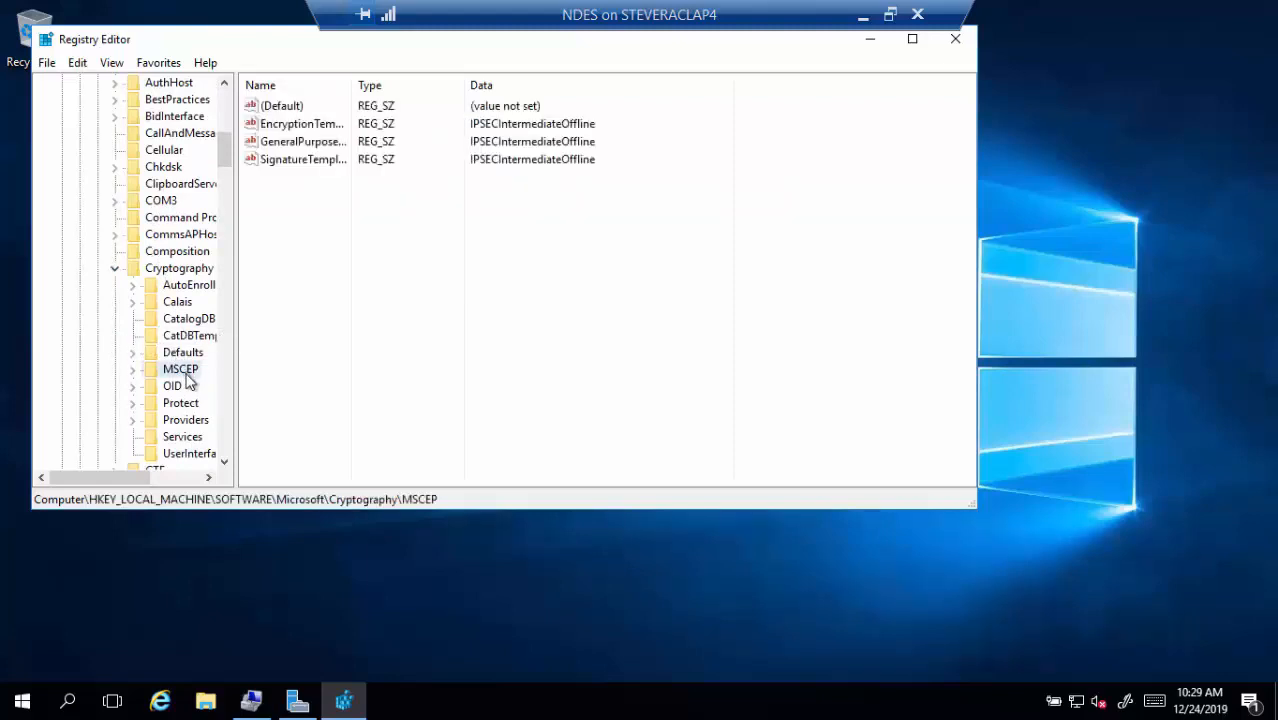
left_click(133, 370)
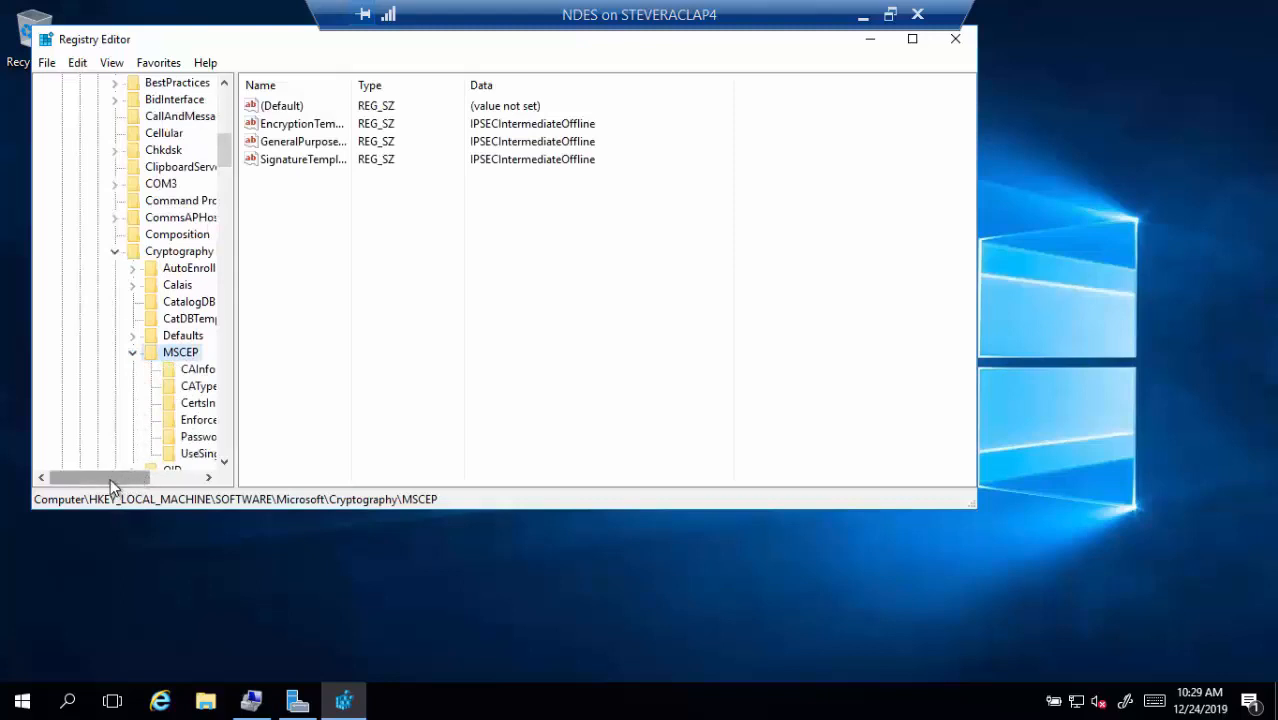
left_click_drag(110, 478, 134, 478)
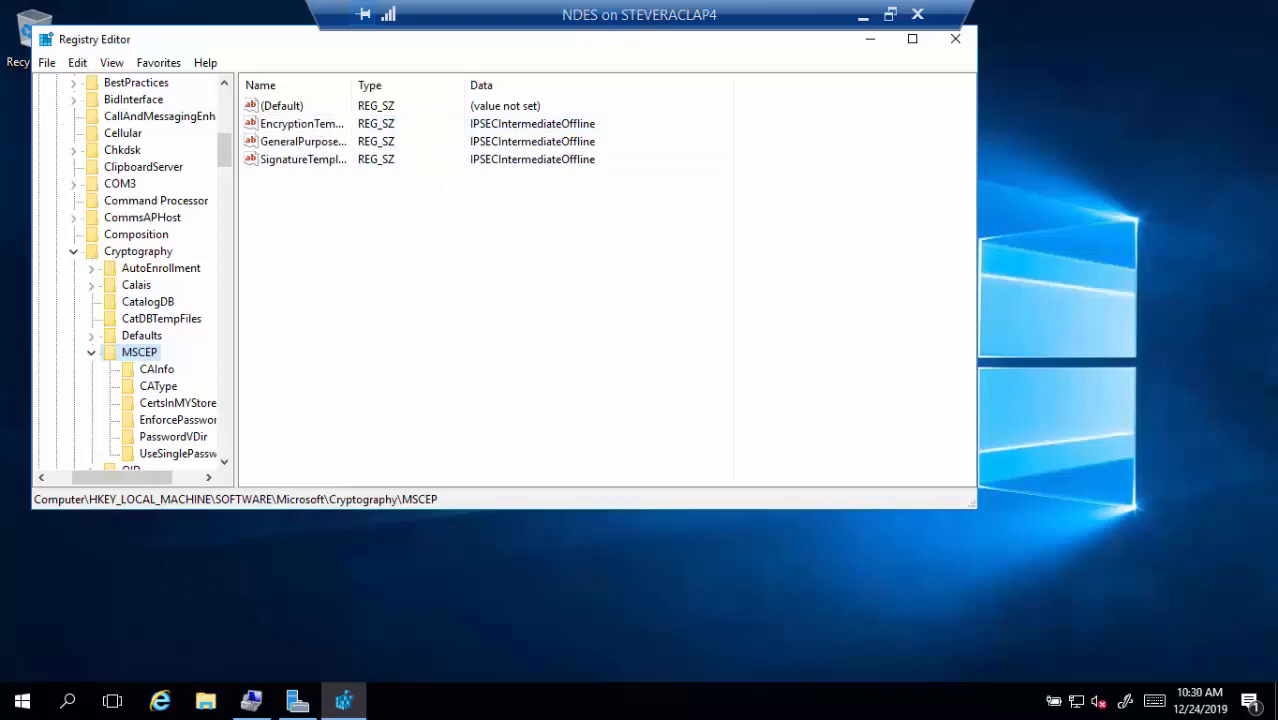
left_click_drag(1277, 200, 704, 22)
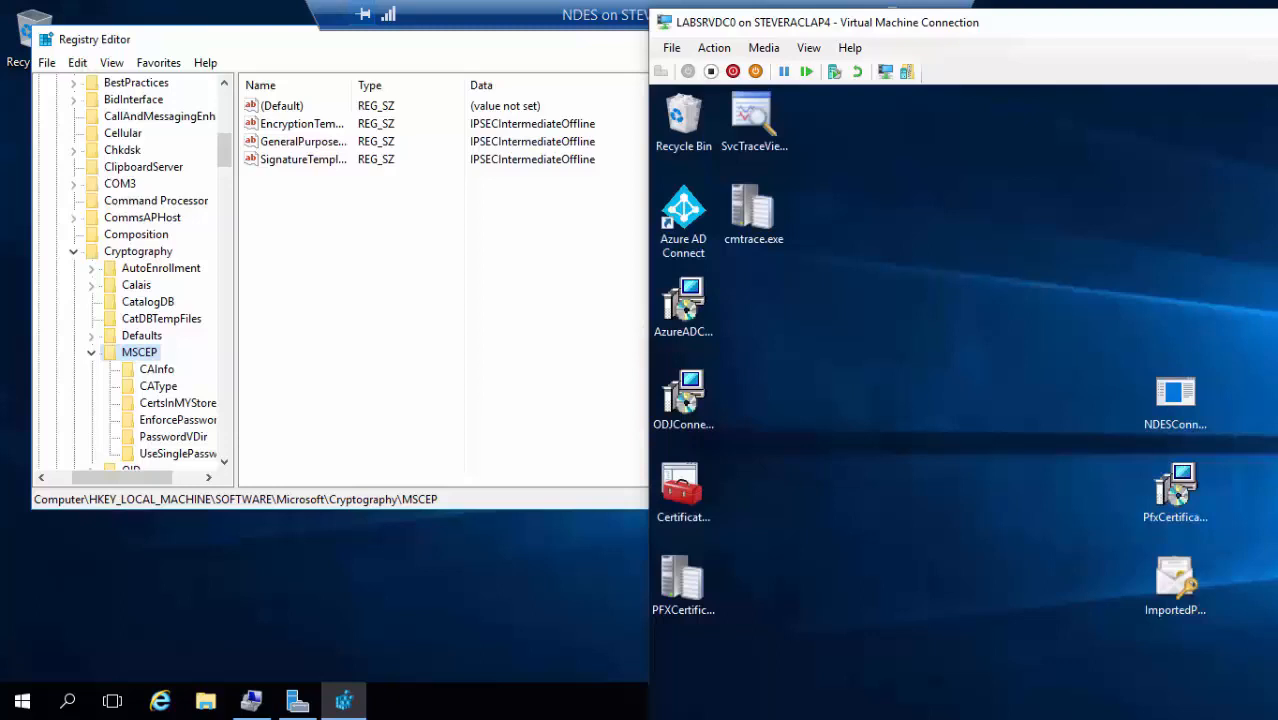
Compare the CA's NDES Signature template with the MSCEP SignatureTemplate value IPSECIntermediateOffline
left_click_drag(960, 22, 1277, 22)
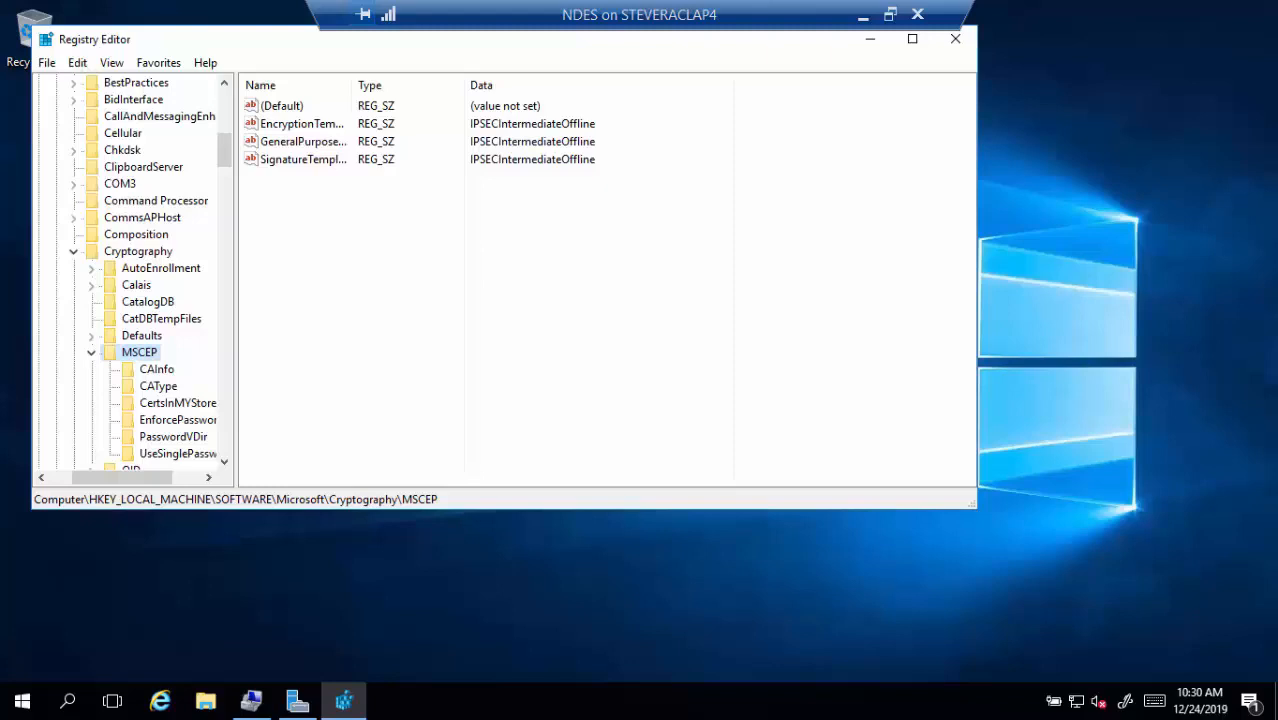
left_click_drag(1277, 24, 986, 14)
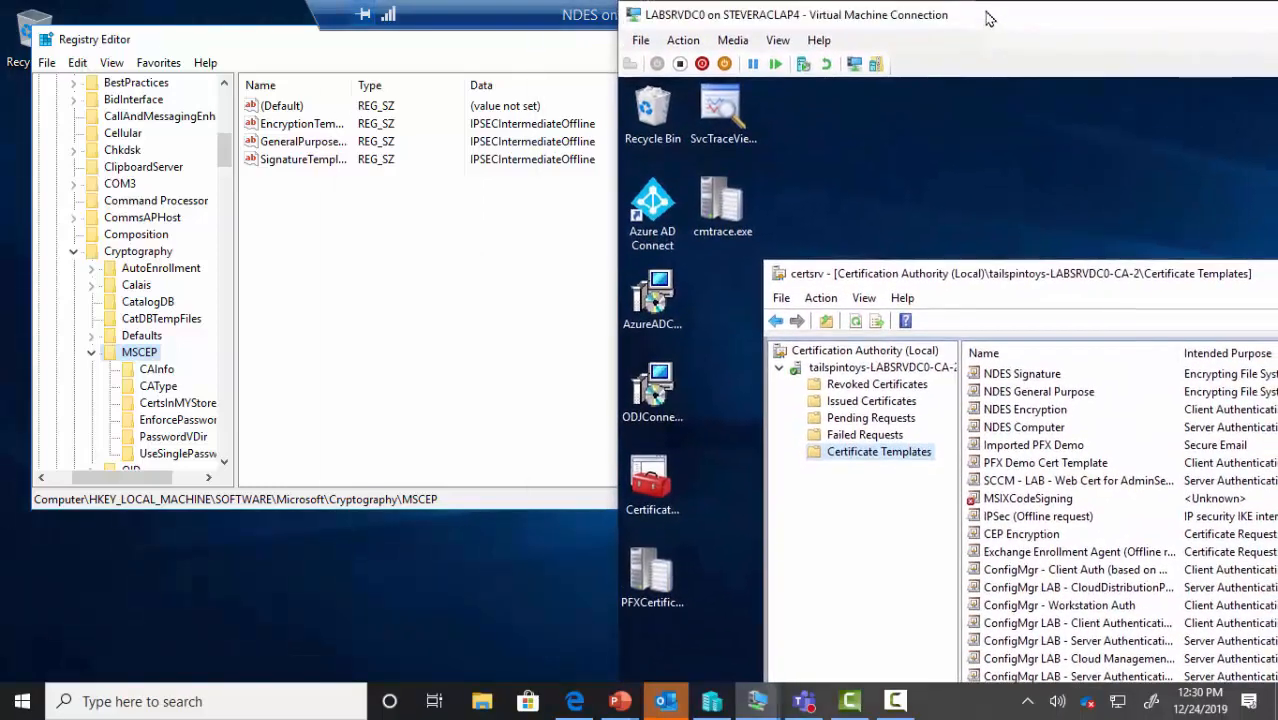
left_click(1024, 376)
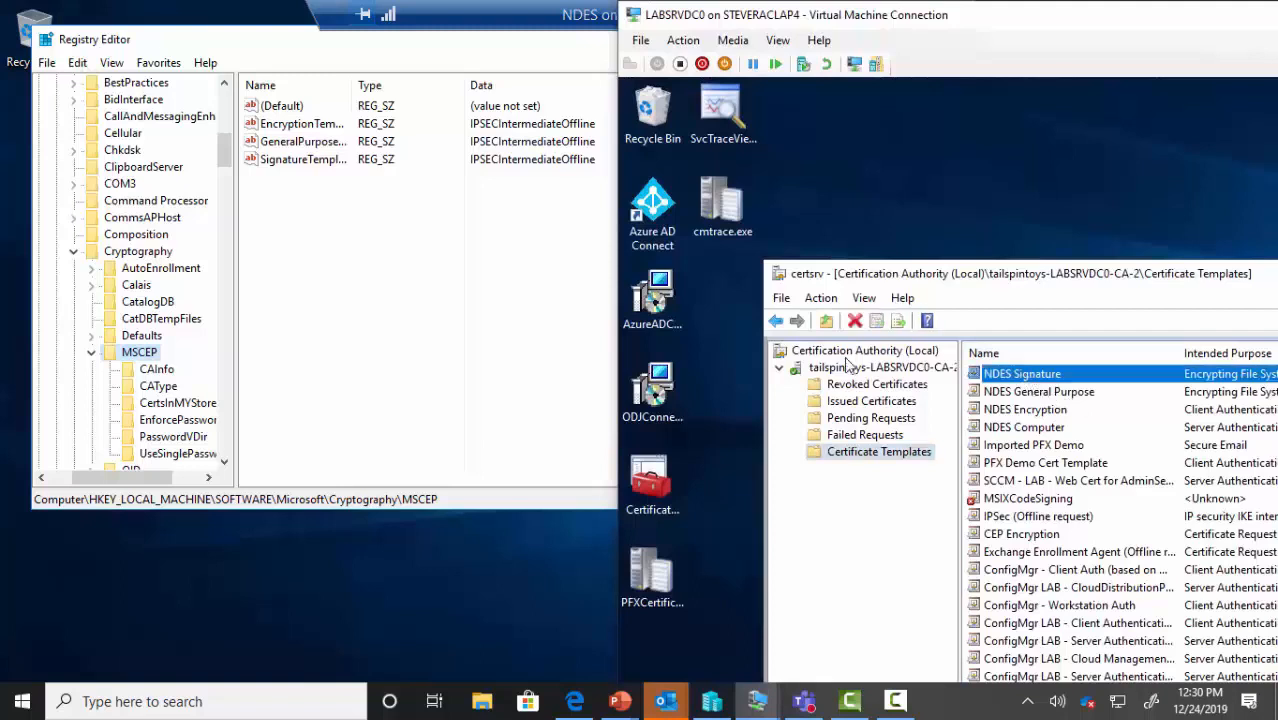
left_click(284, 165)
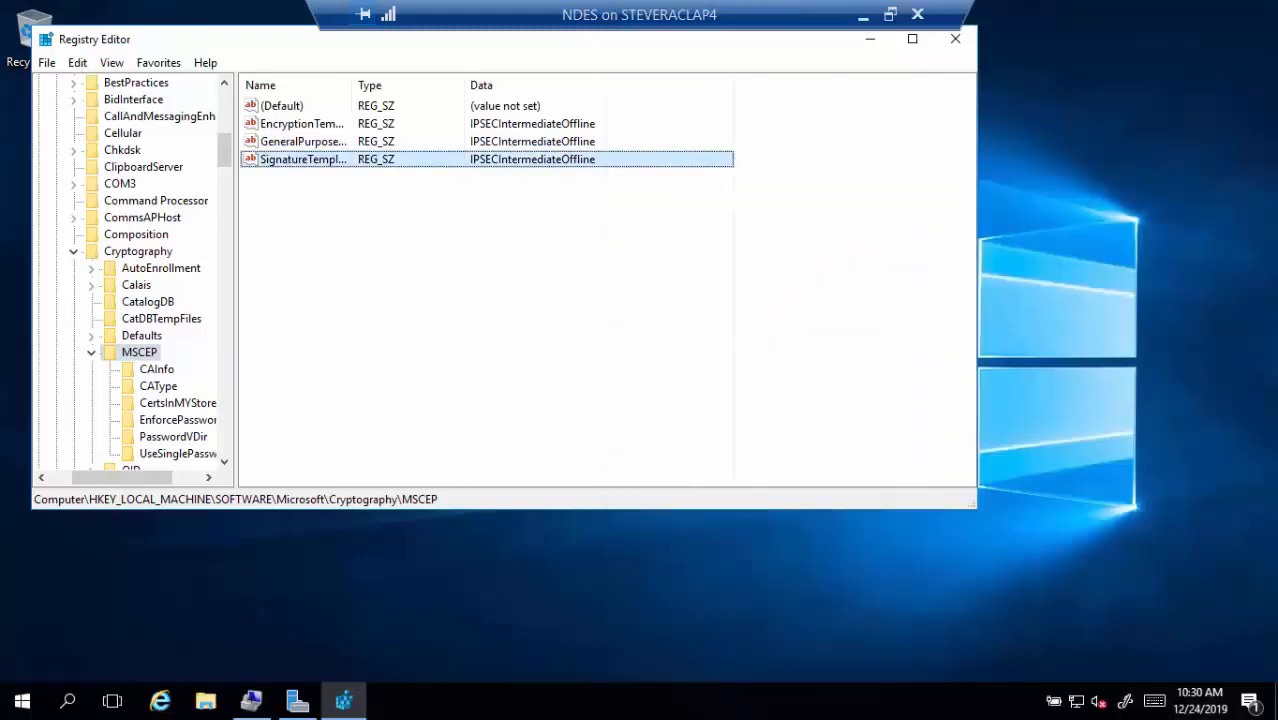
left_click(1256, 121)
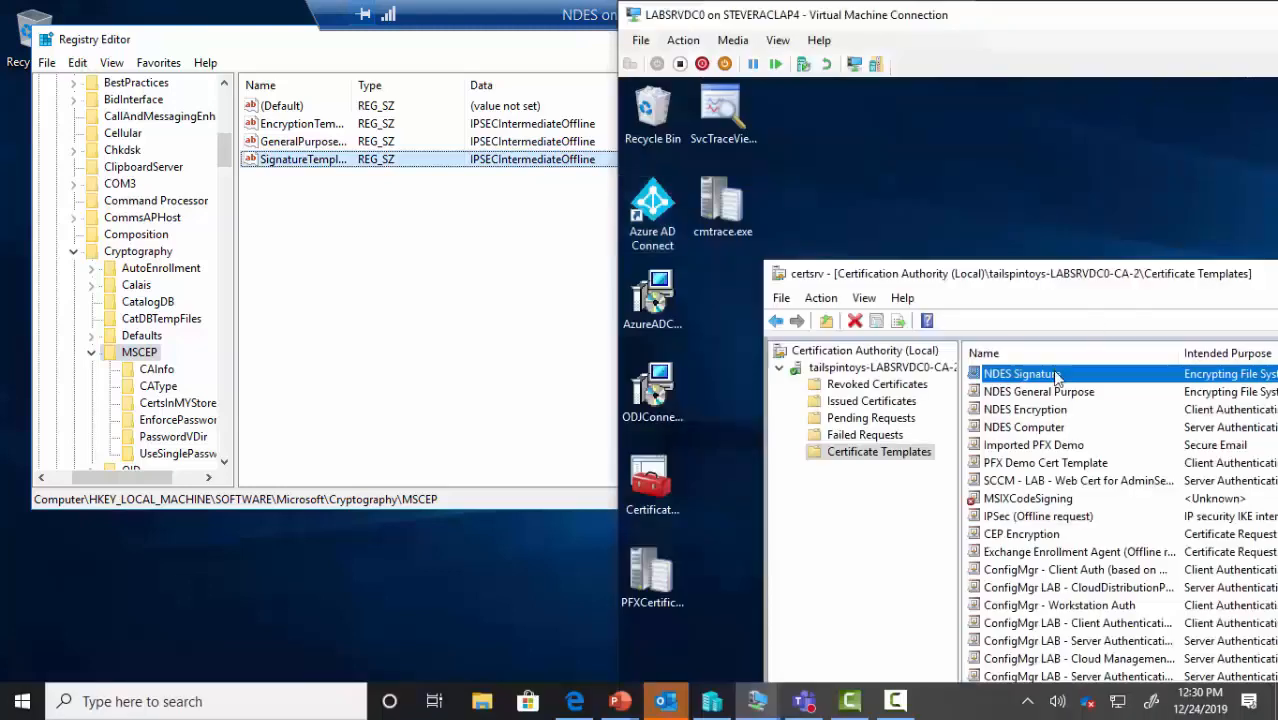
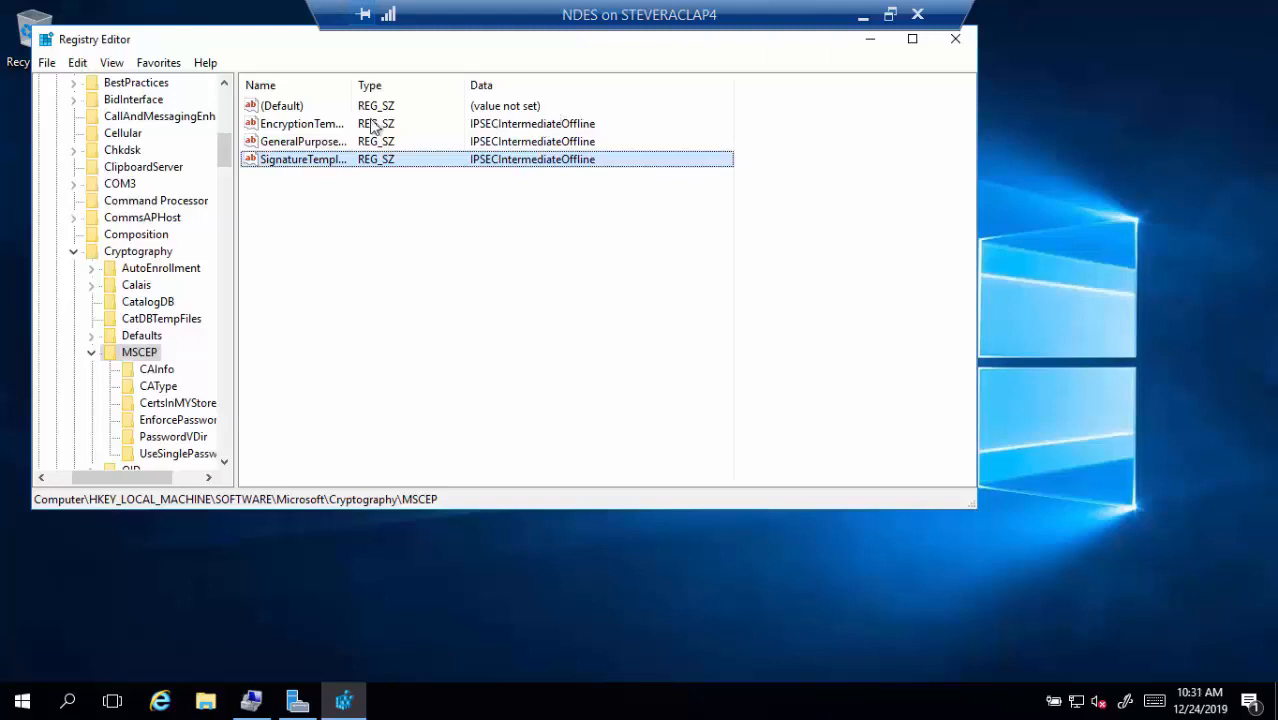
Change the MSCEP EncryptionTemplate, GeneralPurposeTemplate and SignatureTemplate data to NDESEncryption, NDESGeneralPurpose and NDESSignature
double_click(322, 131)
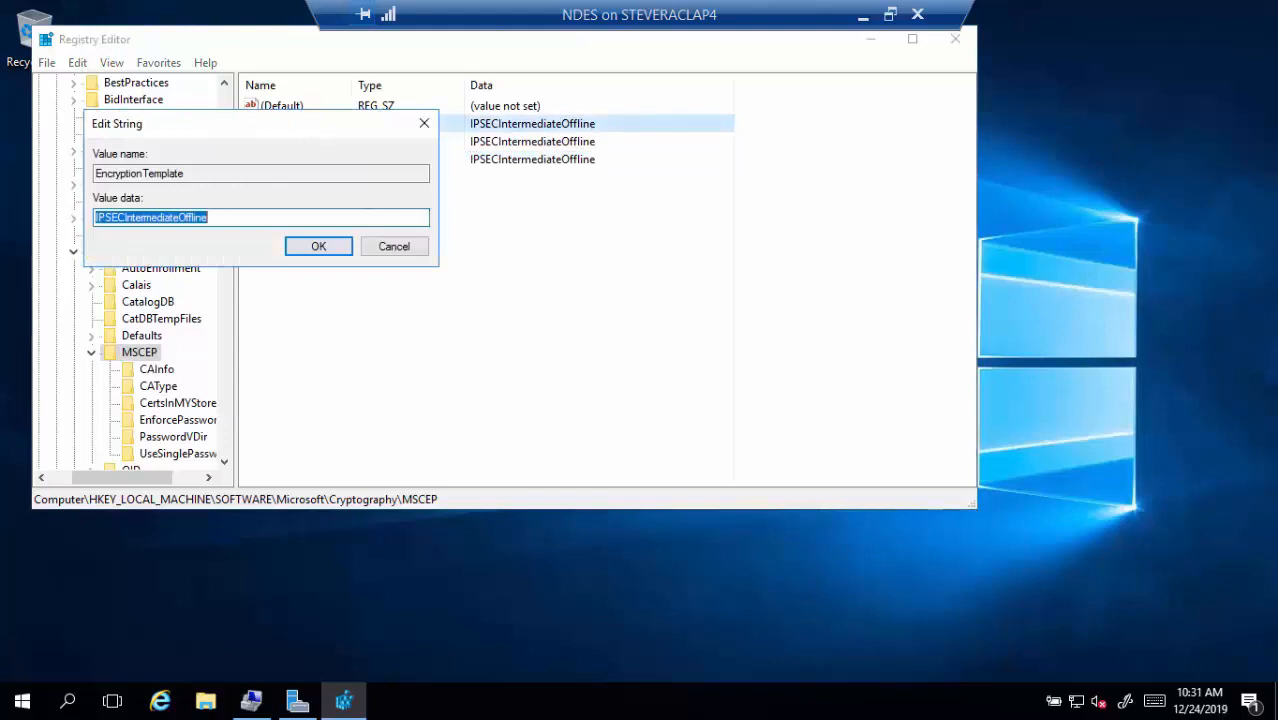
type("NDE")
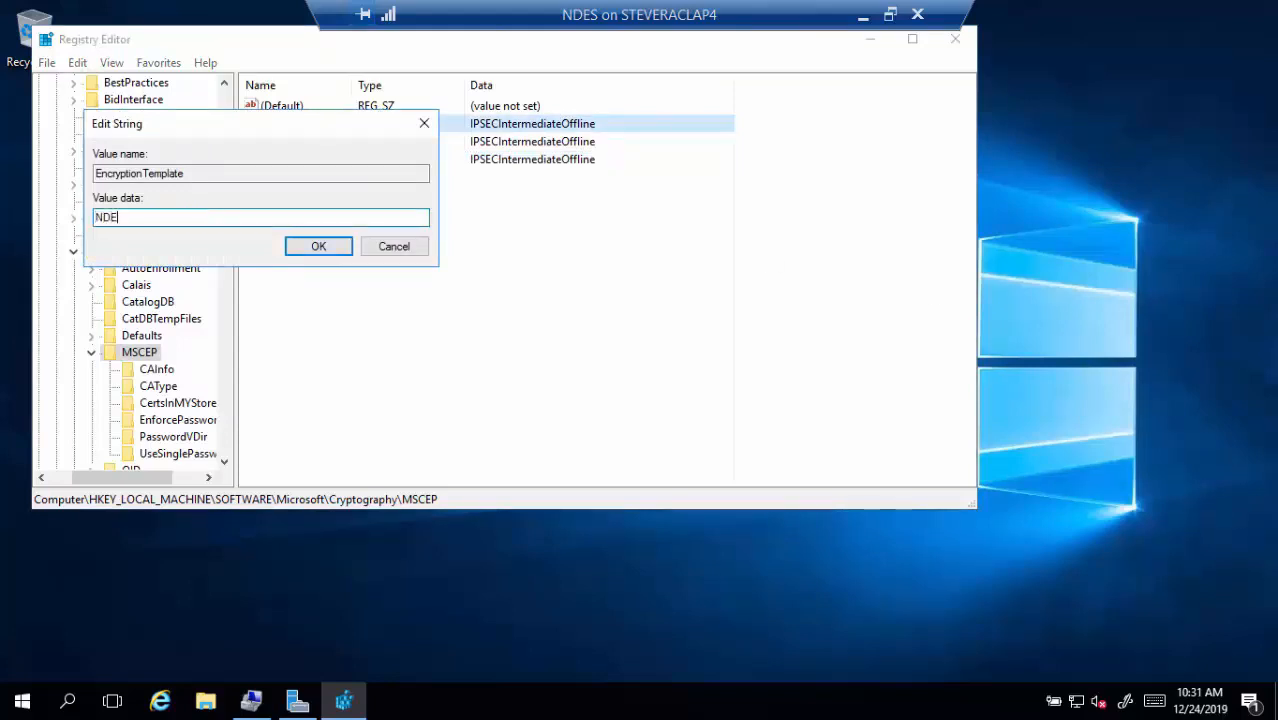
type("SEncryption")
left_click(322, 247)
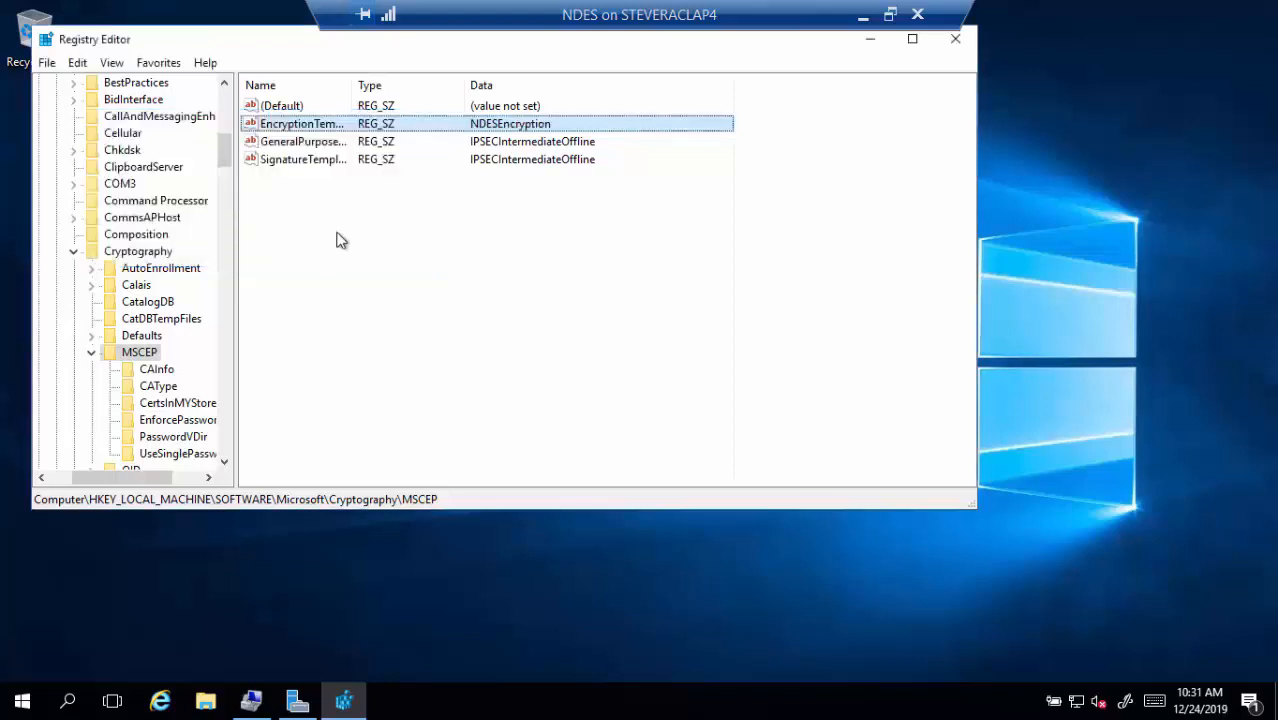
double_click(326, 144)
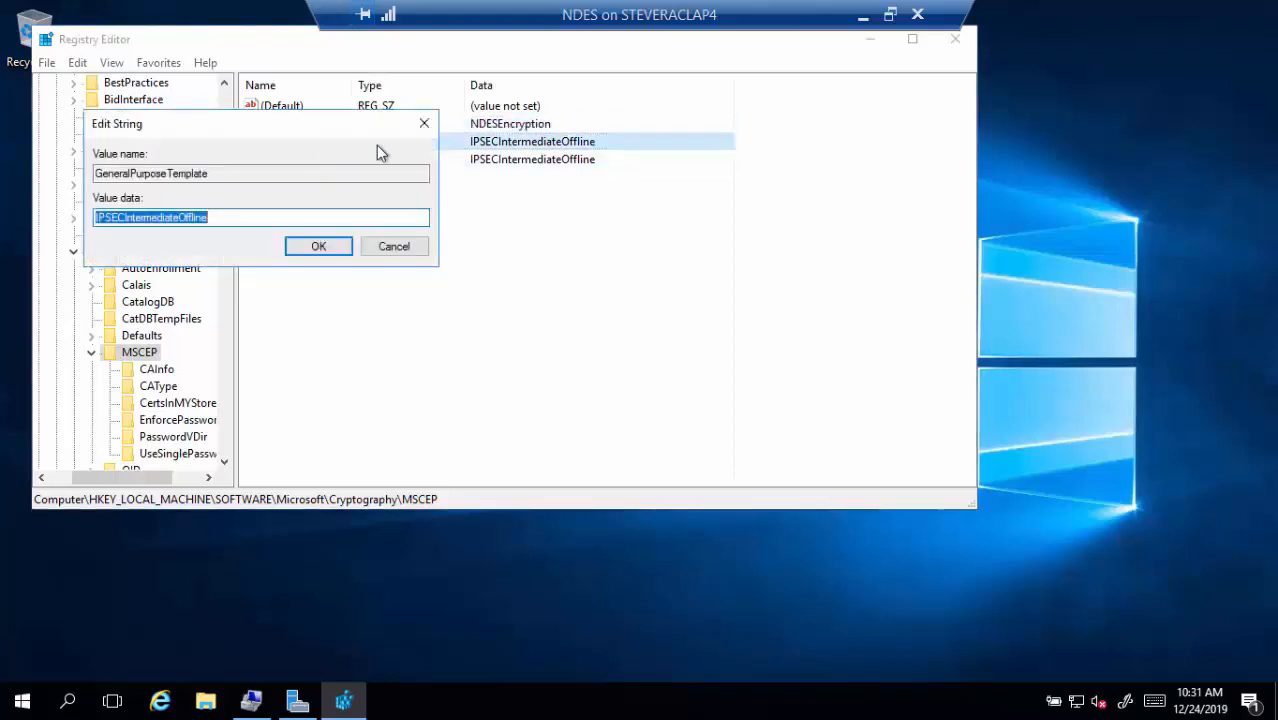
type("NDES")
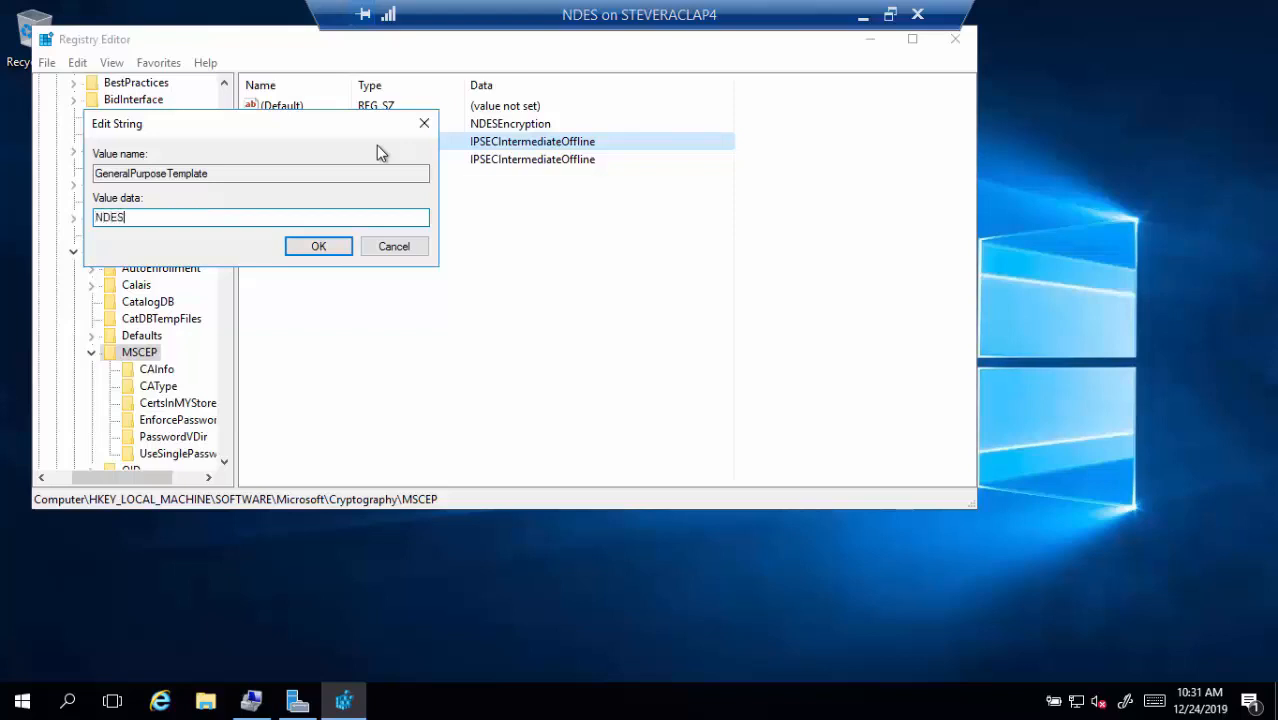
type("GeneralPurpose")
key("Return")
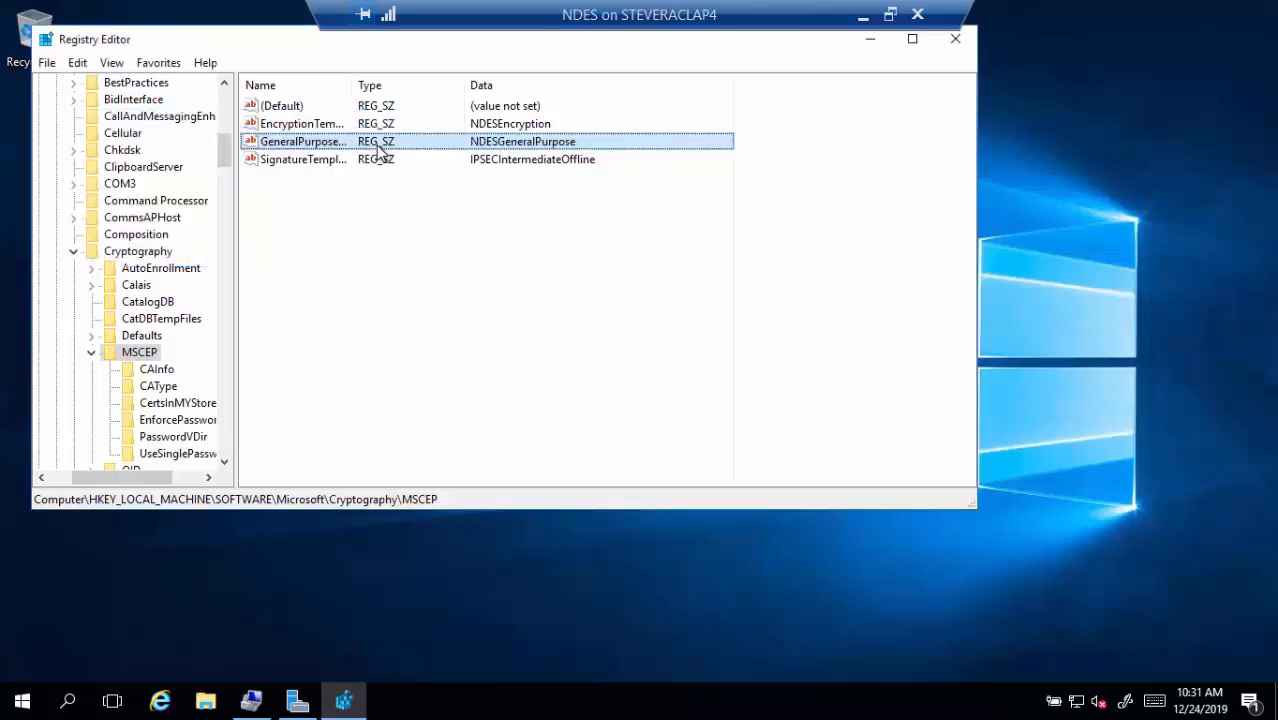
double_click(312, 161)
type("NDE")
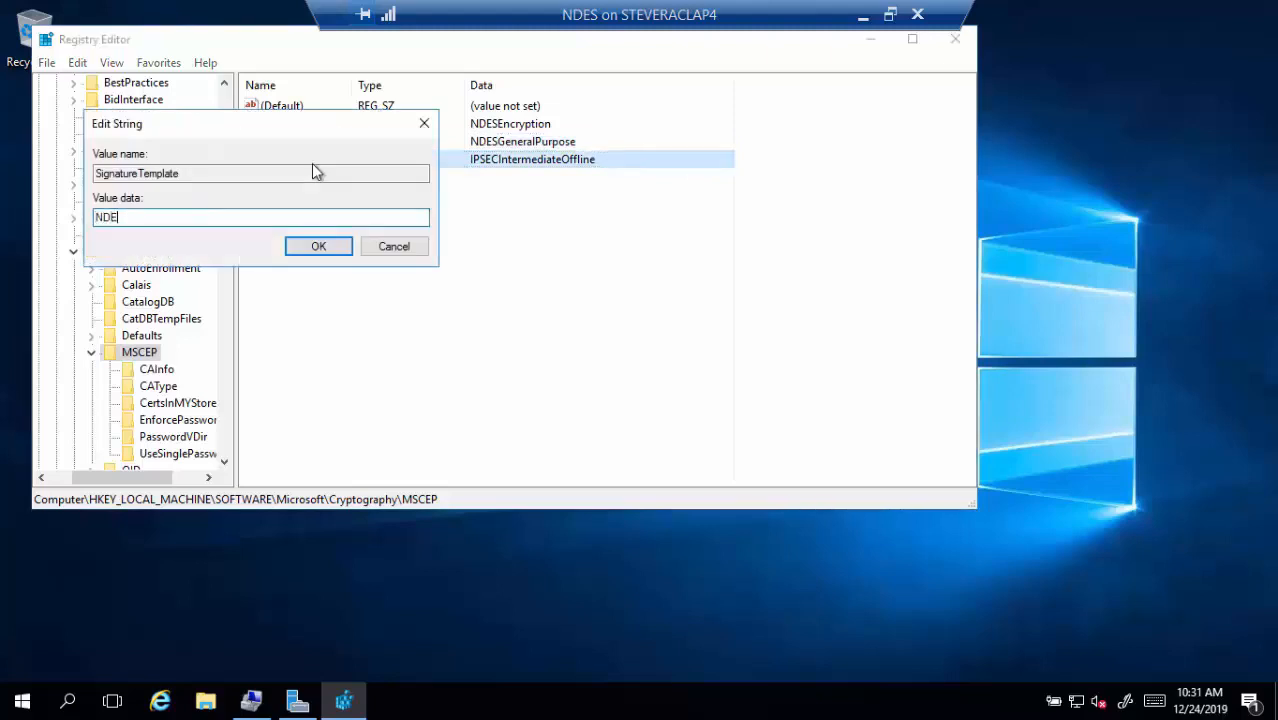
type("SSignature")
key("Return")
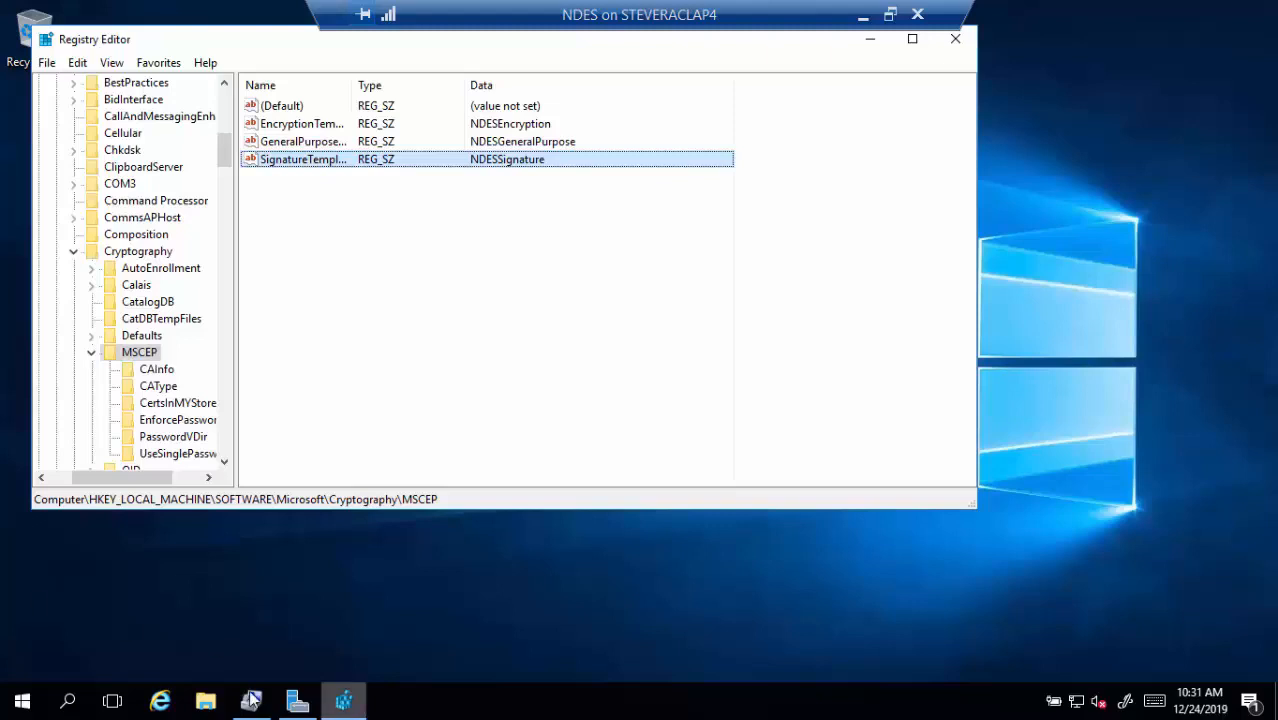
Run iisreset from an administrator Command Prompt, then close the prompt
left_click(69, 702)
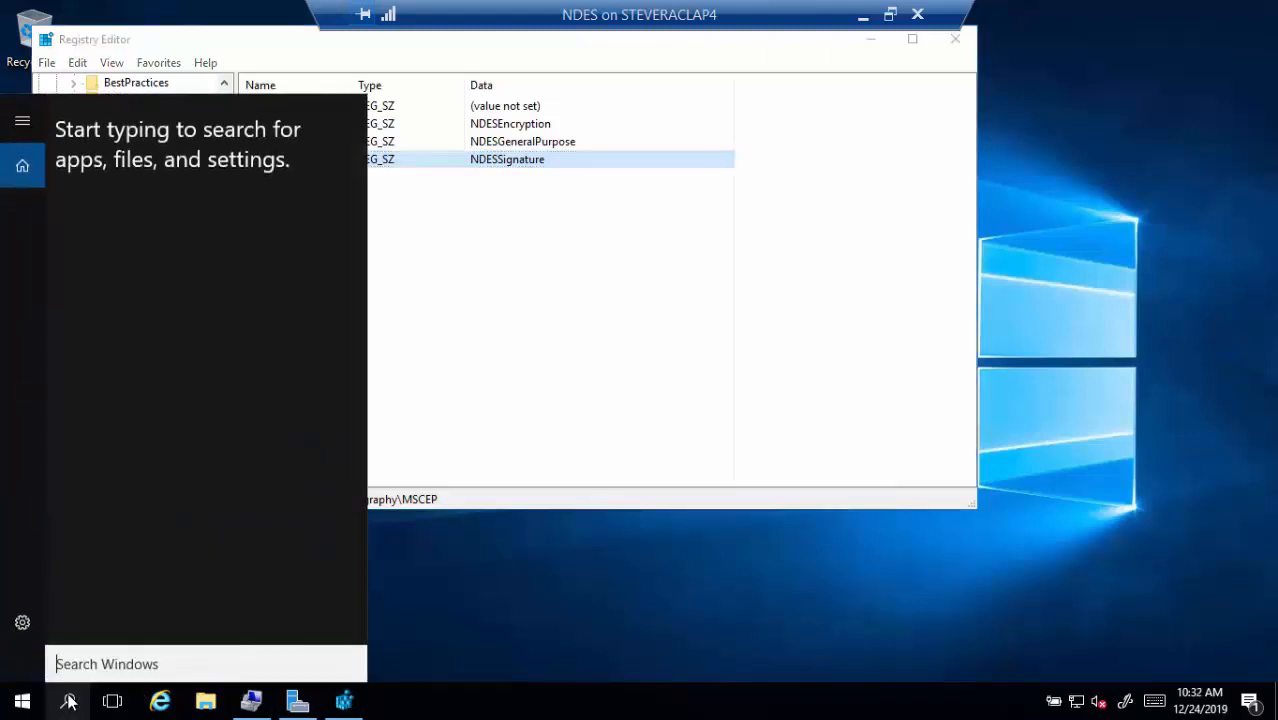
type("cmd")
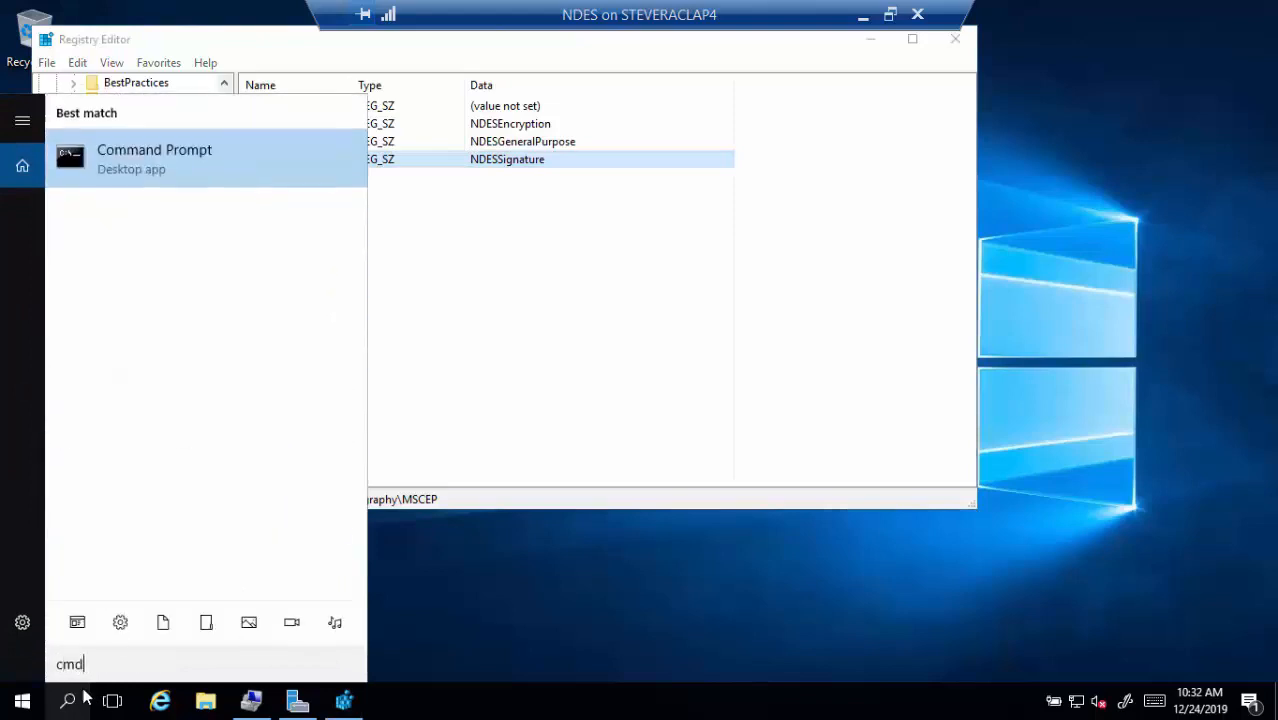
right_click(230, 184)
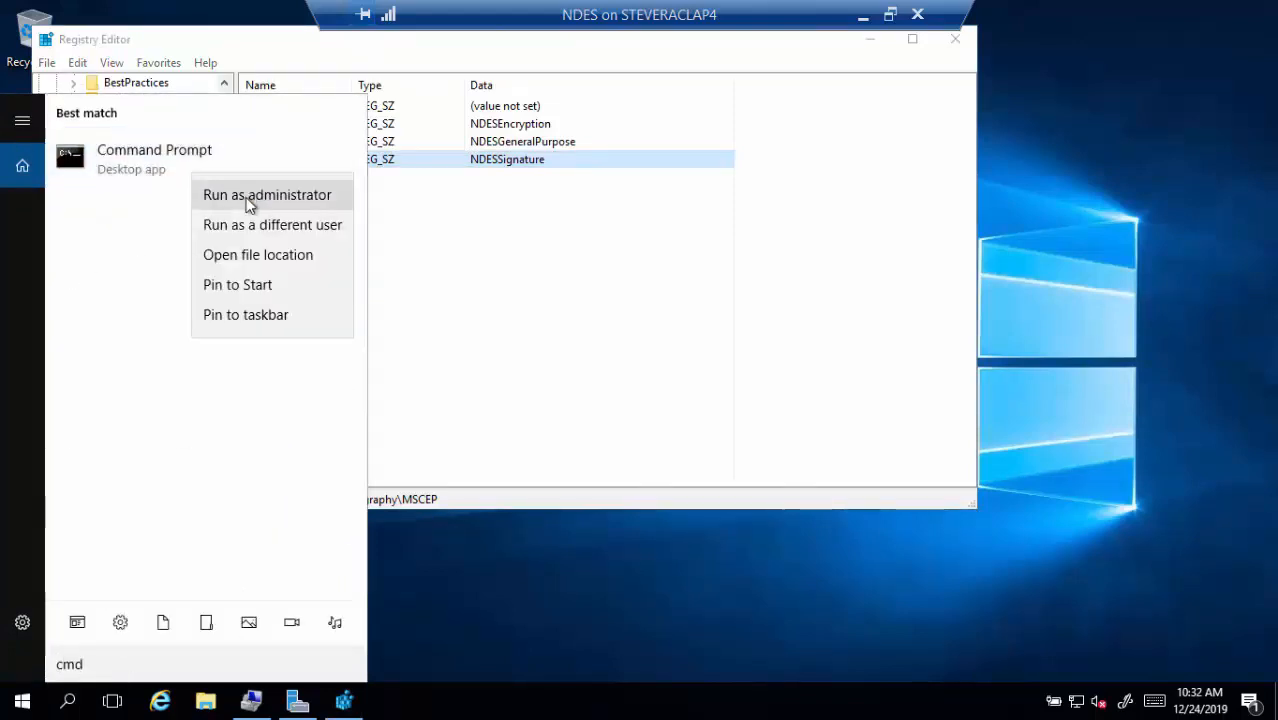
left_click(248, 198)
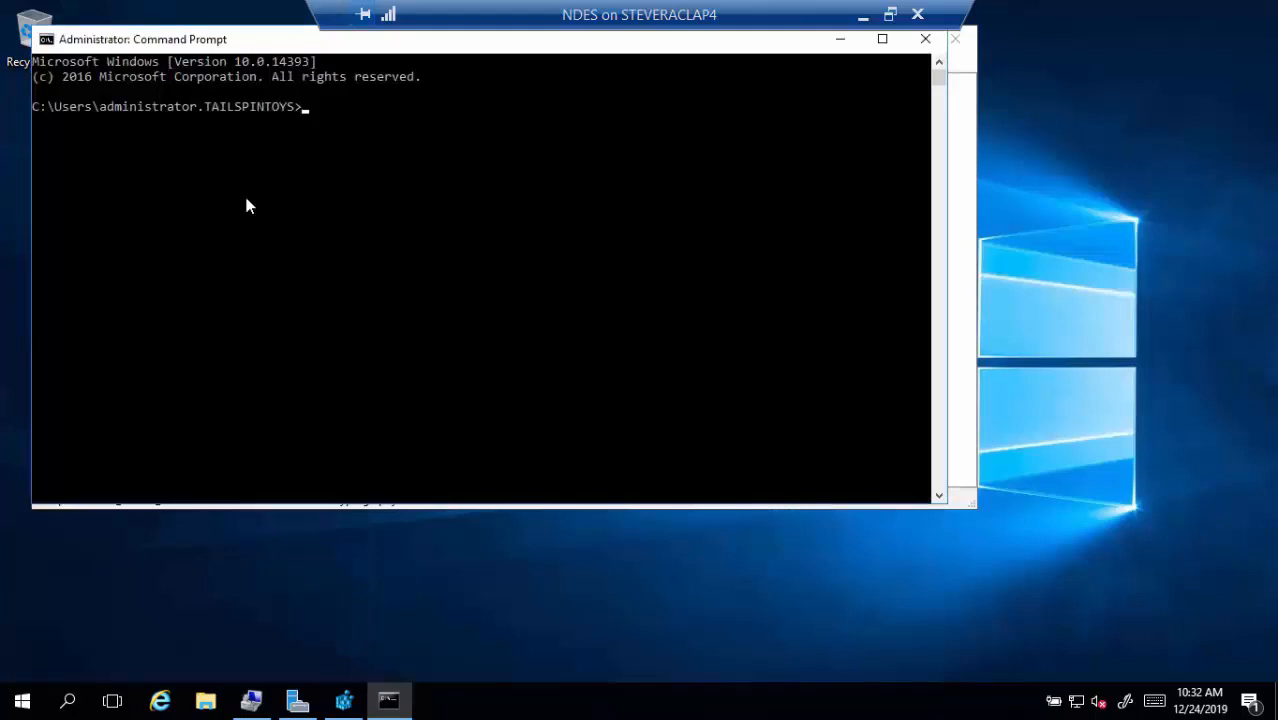
type("iisreset")
key("Return")
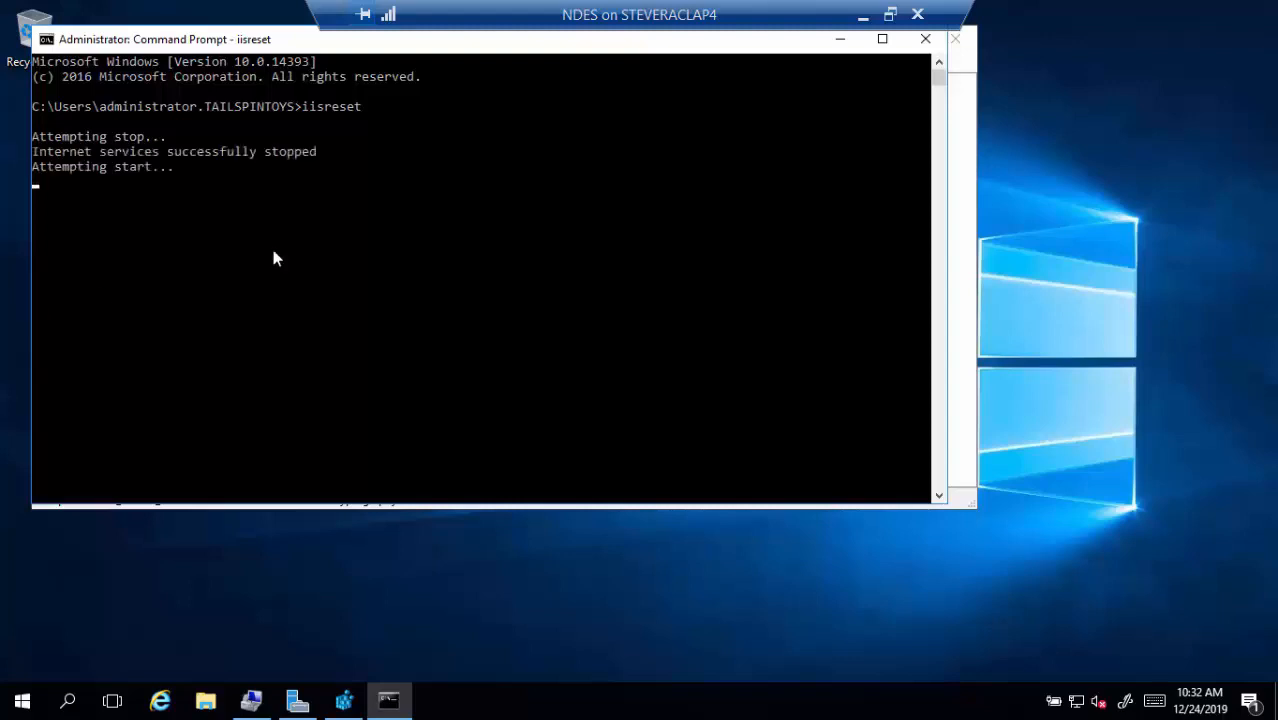
left_click(925, 39)
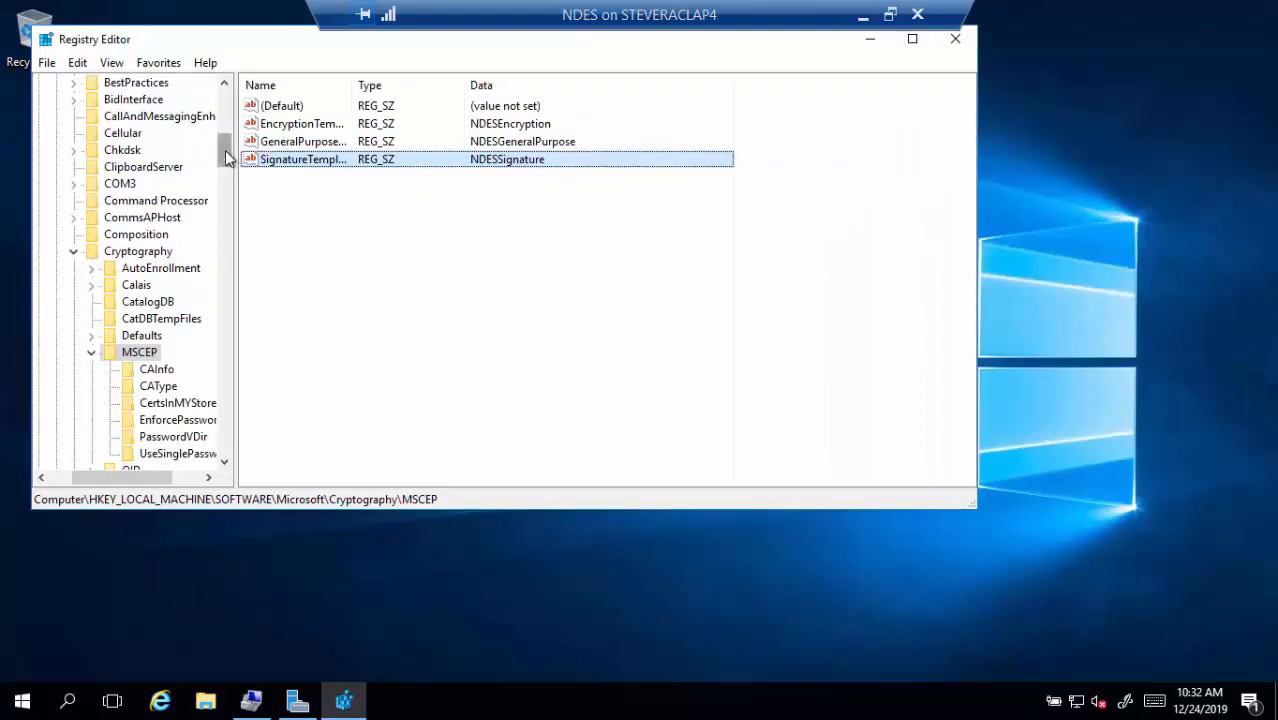
Collapse SOFTWARE and browse SYSTEM > CurrentControlSet > Services > HTTP to its Parameters key
left_click_drag(226, 158, 223, 106)
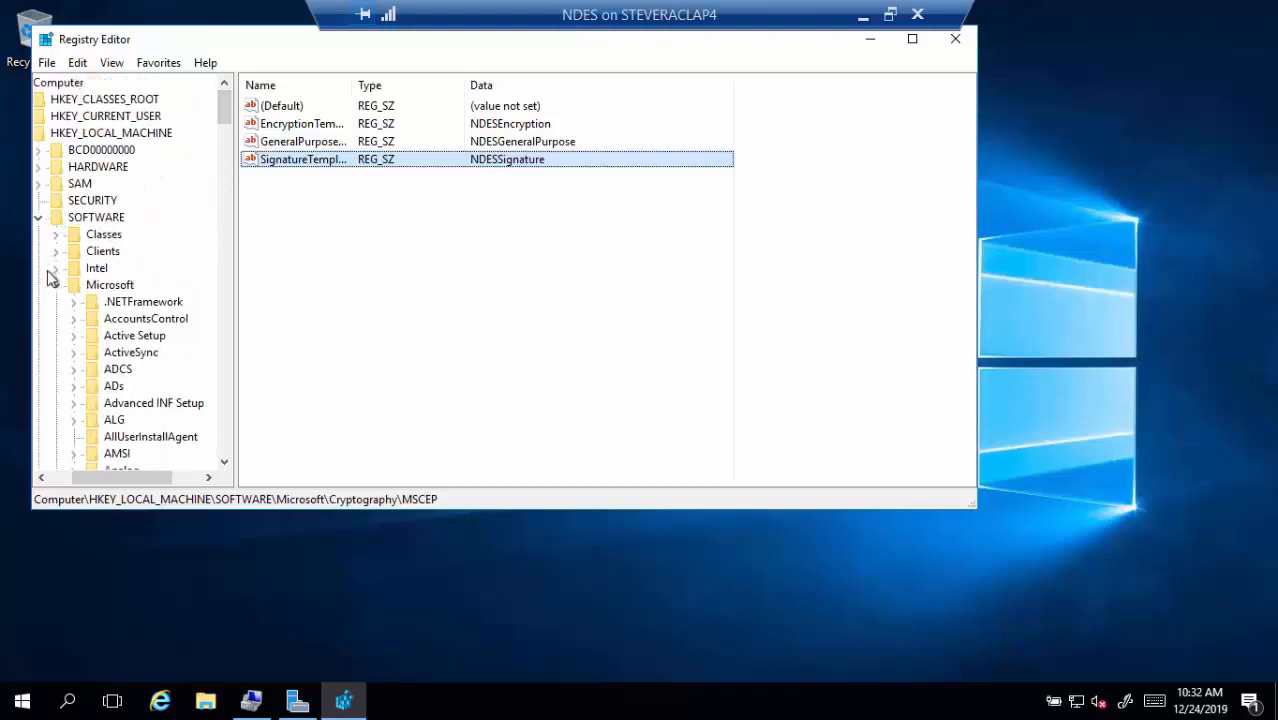
left_click(39, 218)
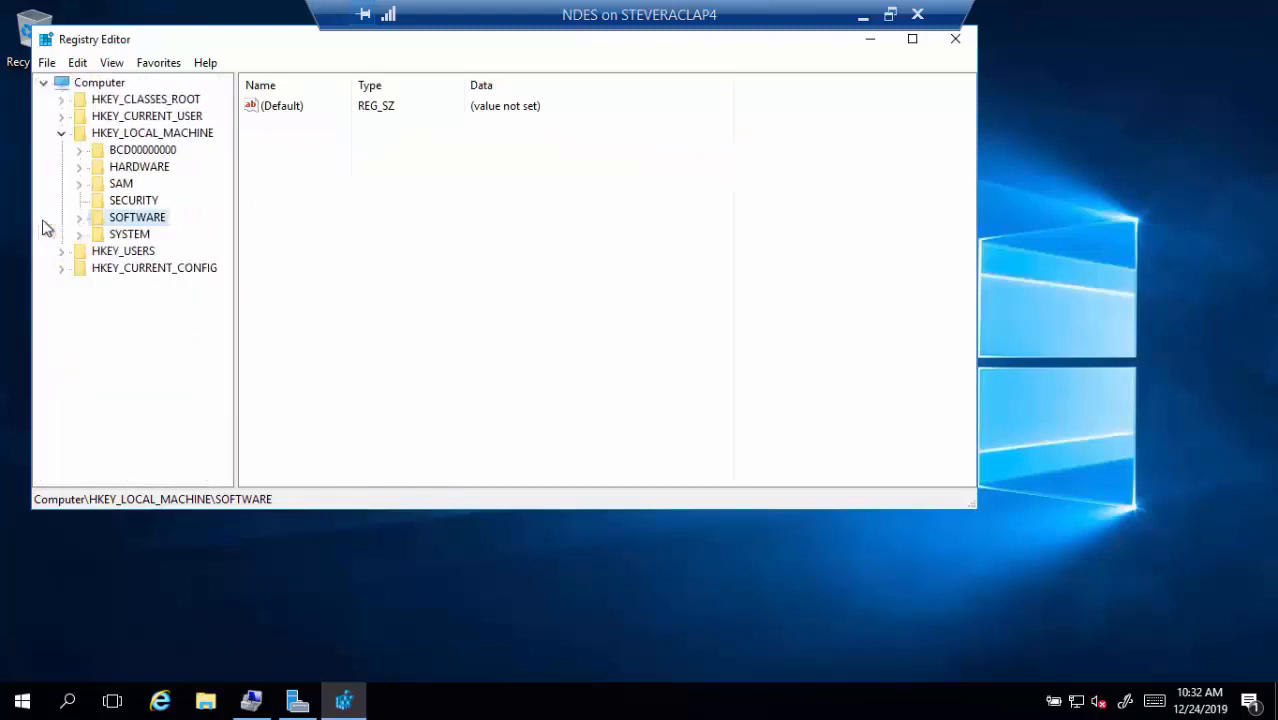
left_click(79, 234)
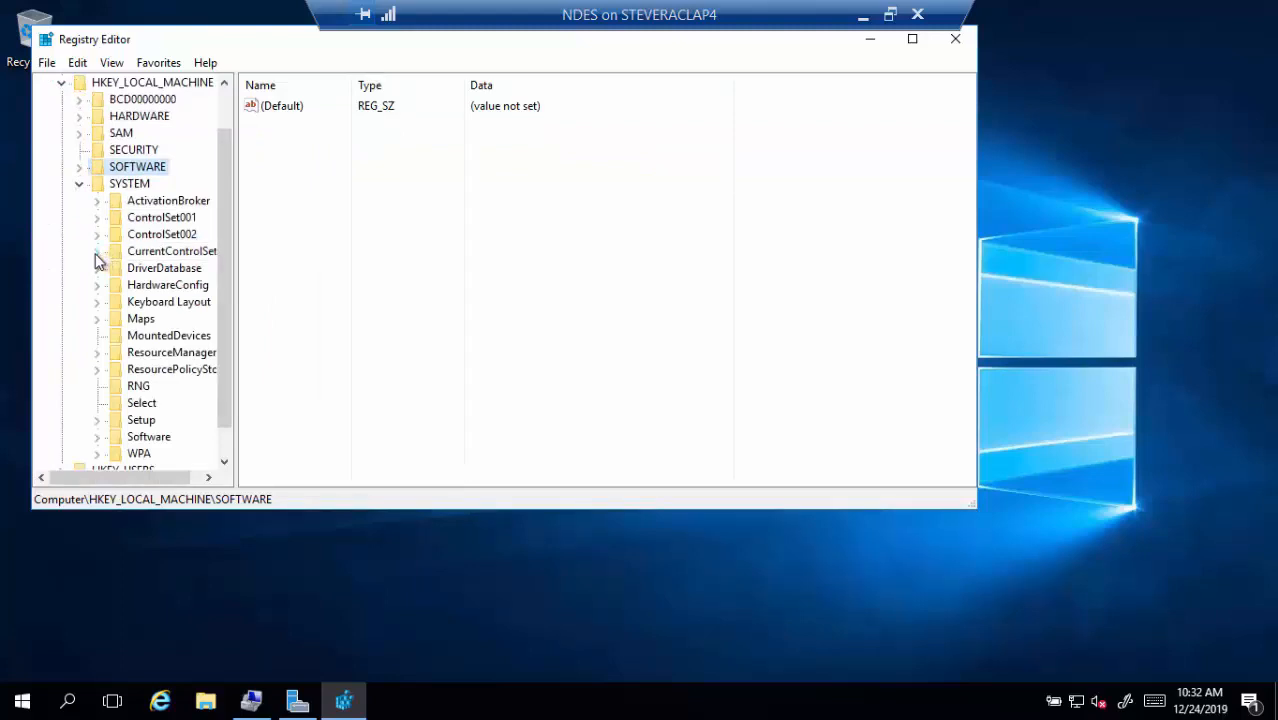
left_click(96, 253)
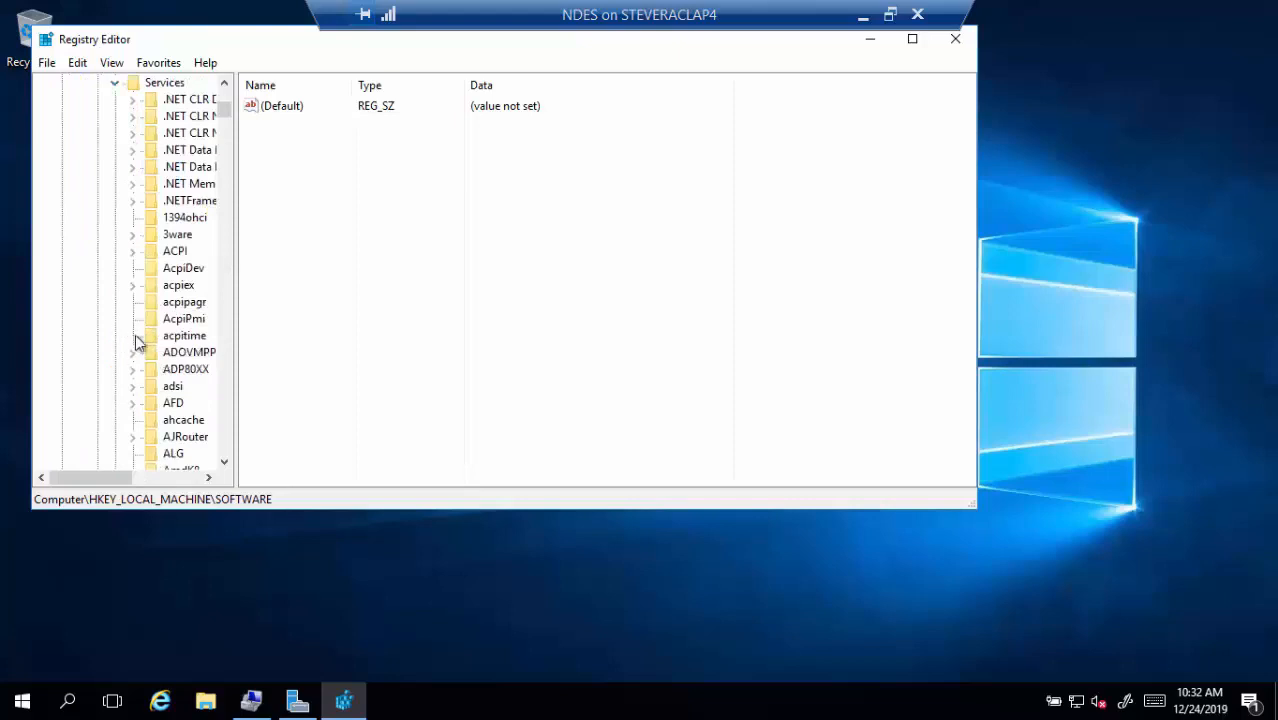
left_click(185, 369)
type("http")
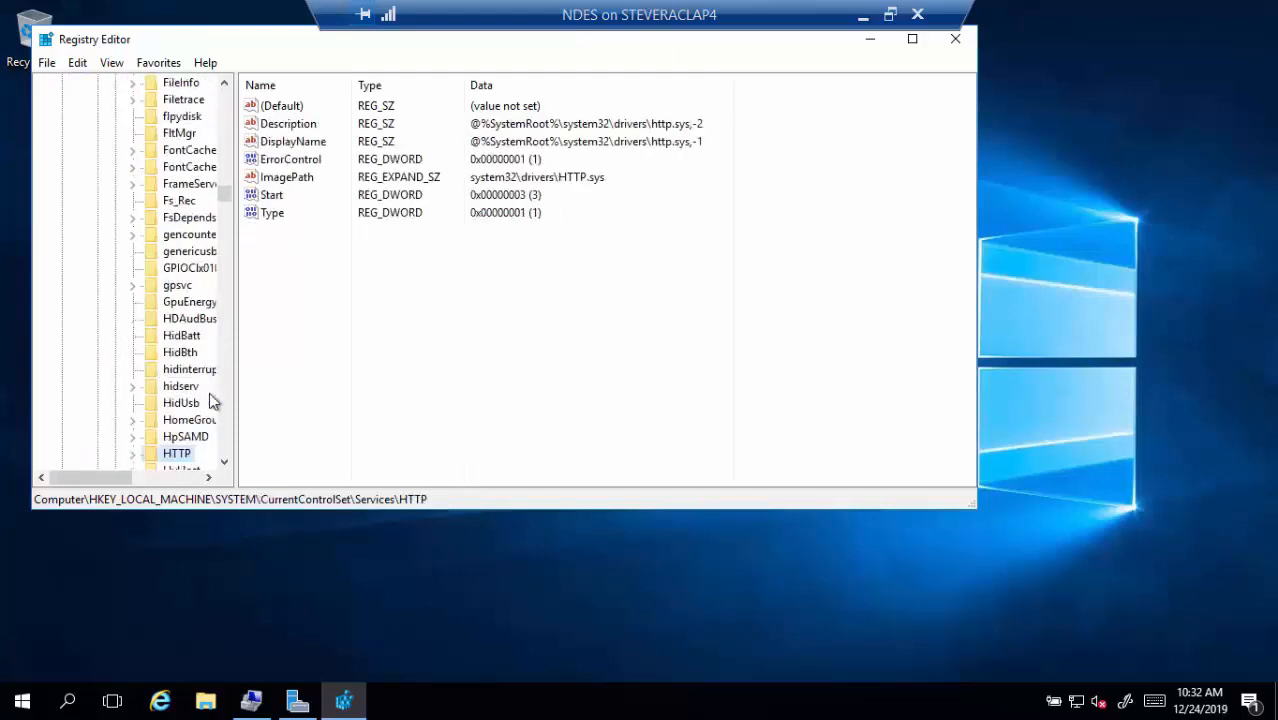
left_click(137, 455)
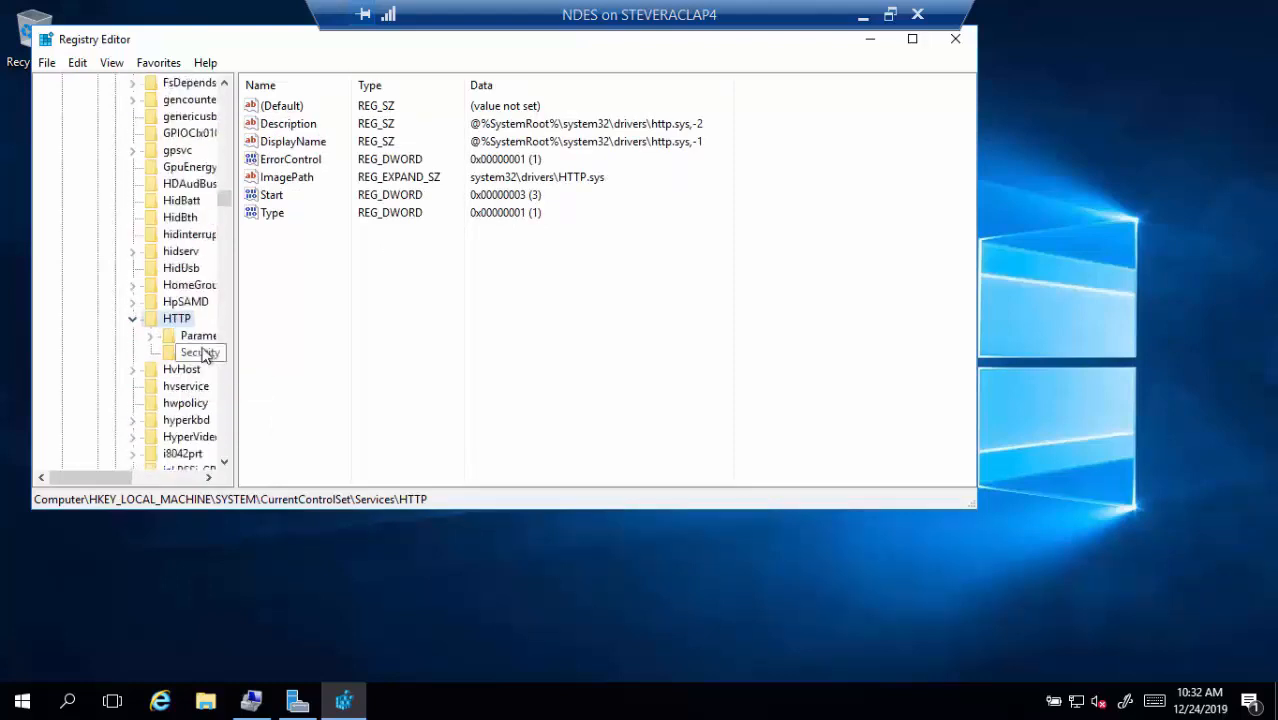
left_click(203, 338)
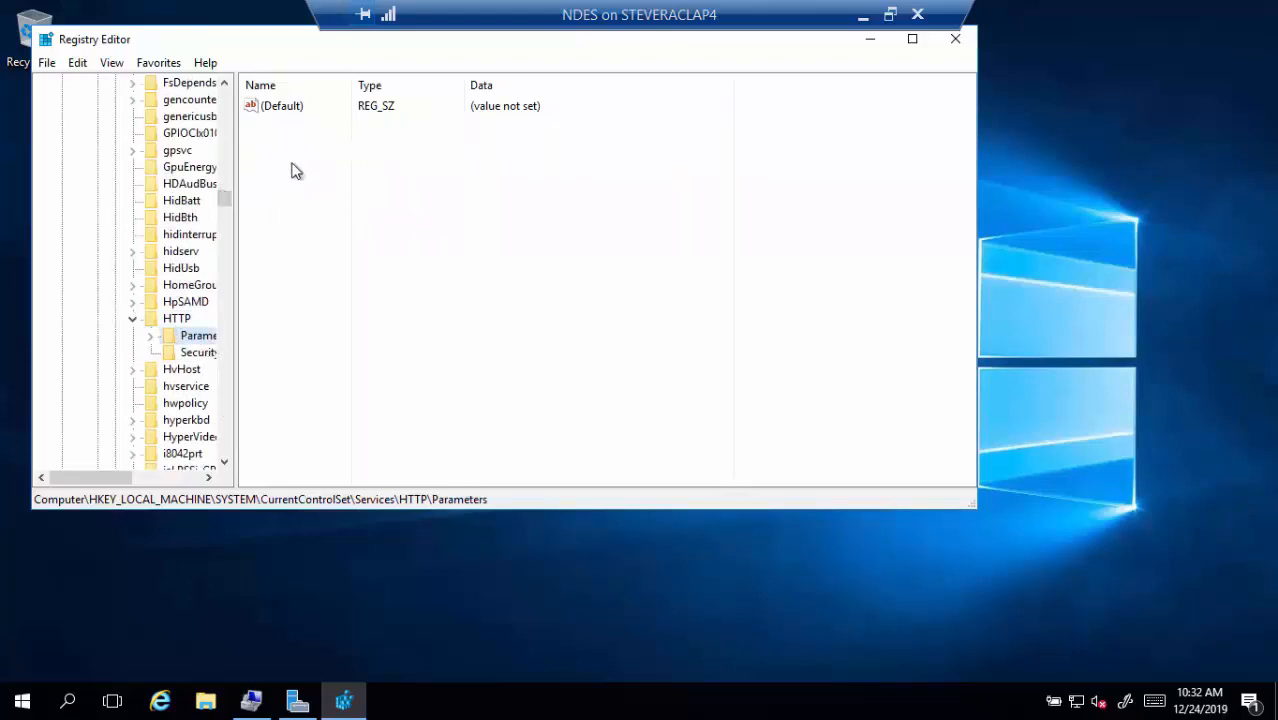
Add a DWORD value MaxFieldLength under HTTP Parameters with data 65534
right_click(208, 342)
mouse_move(288, 370)
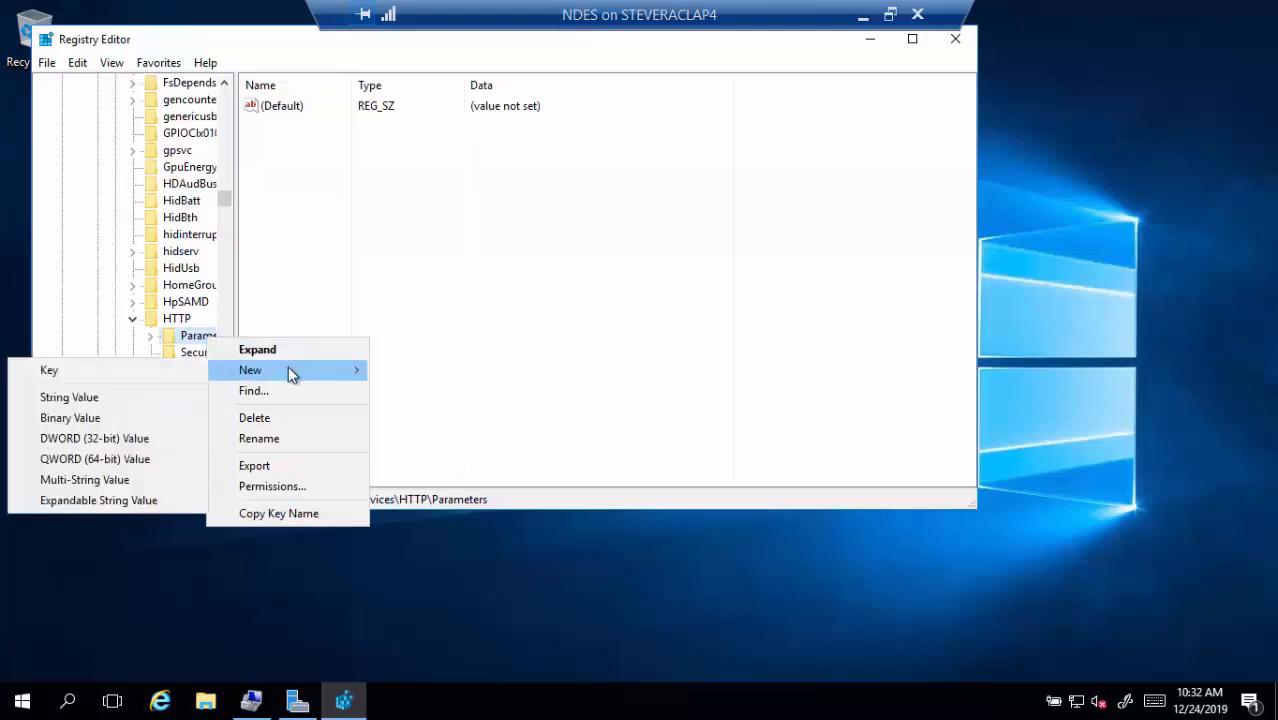
left_click(145, 438)
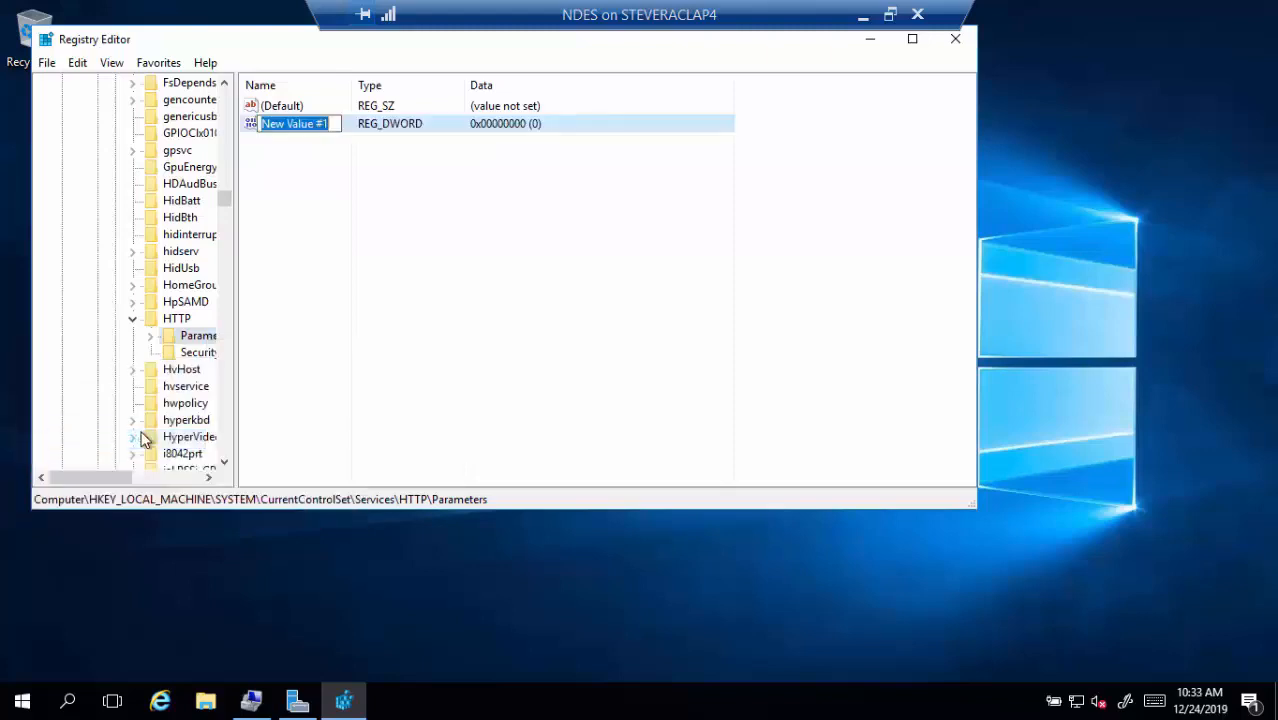
type("Ma")
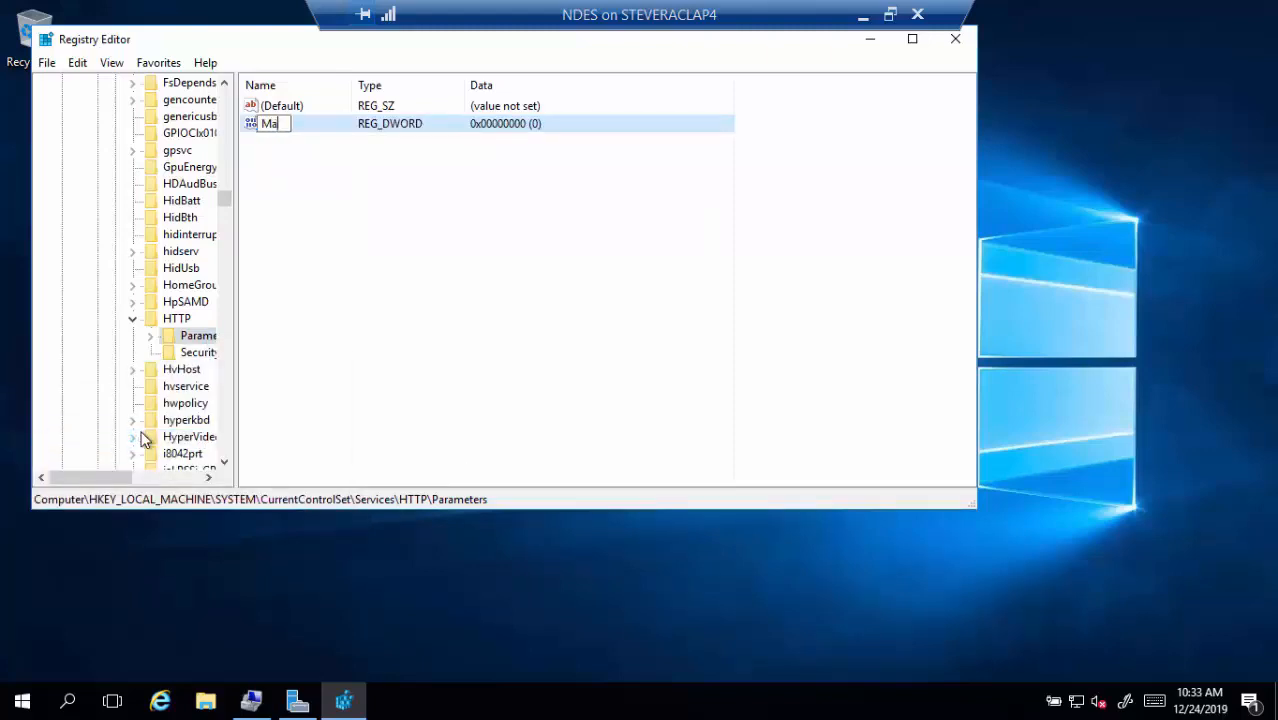
type("xFieldLength")
key("Return")
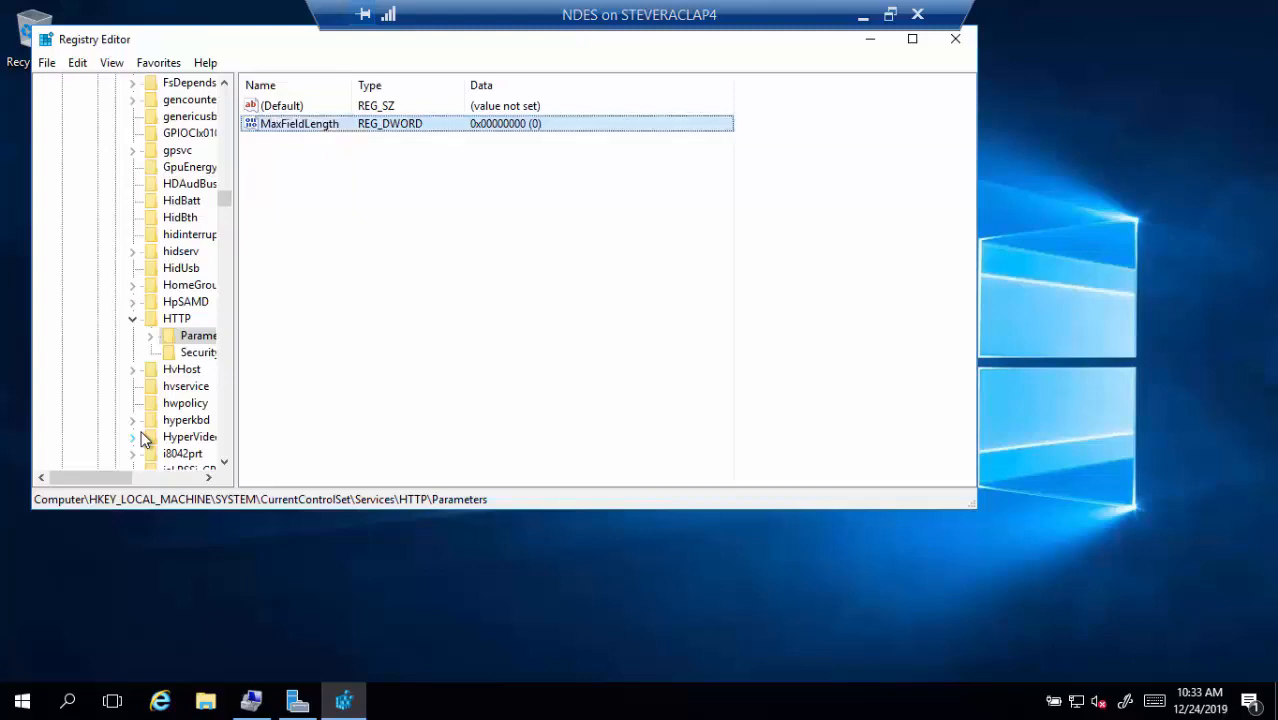
key("Return")
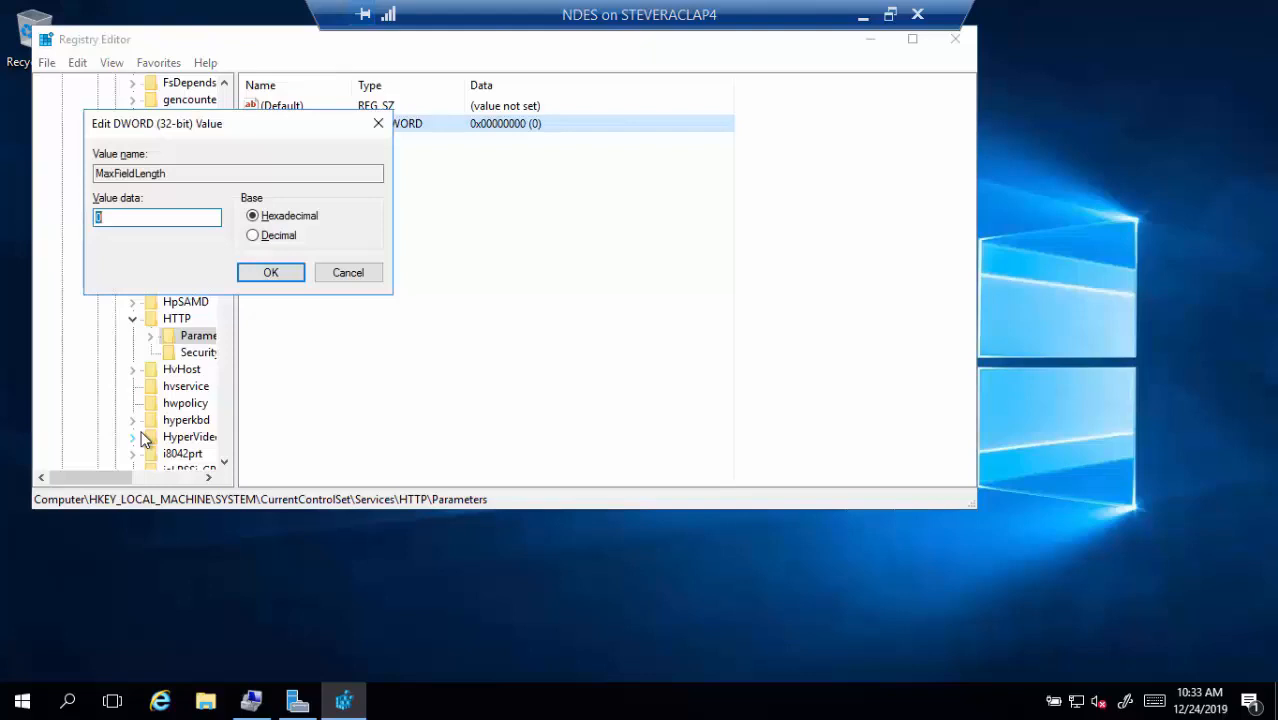
type("65534")
key("Return")
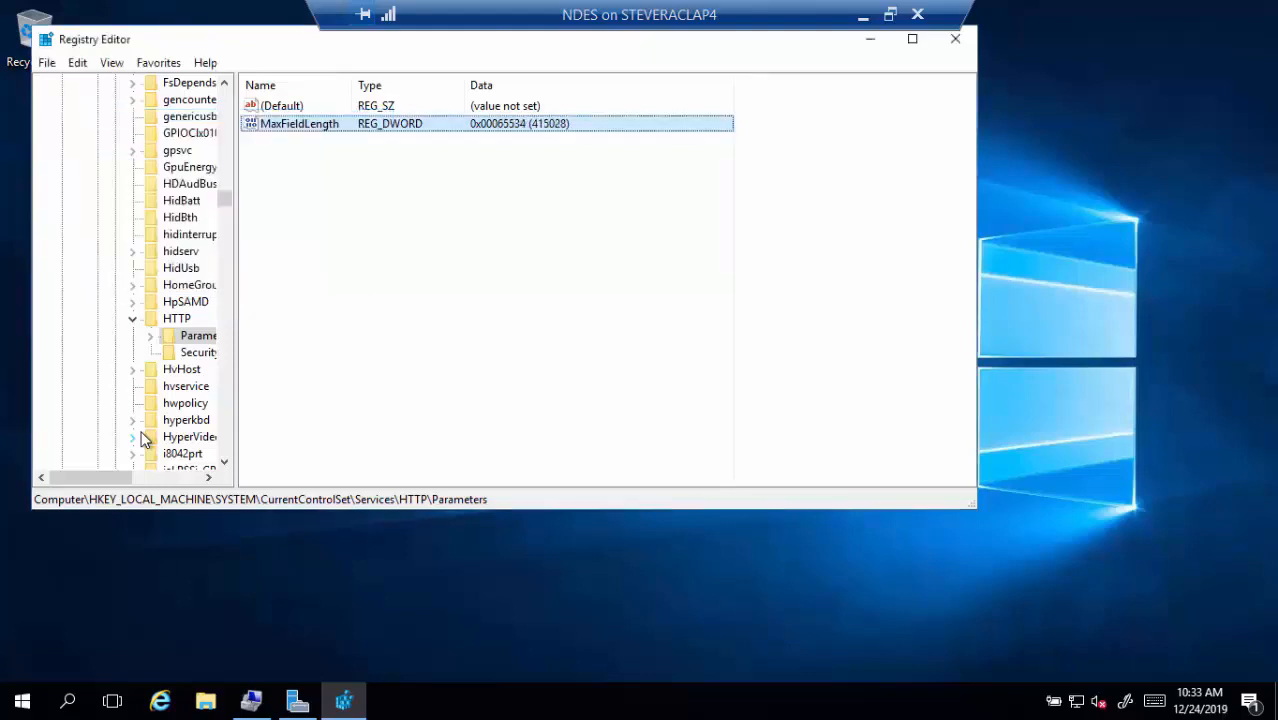
Add a QWORD value MaxRequestBytes under HTTP Parameters with data 65534
right_click(204, 341)
mouse_move(235, 367)
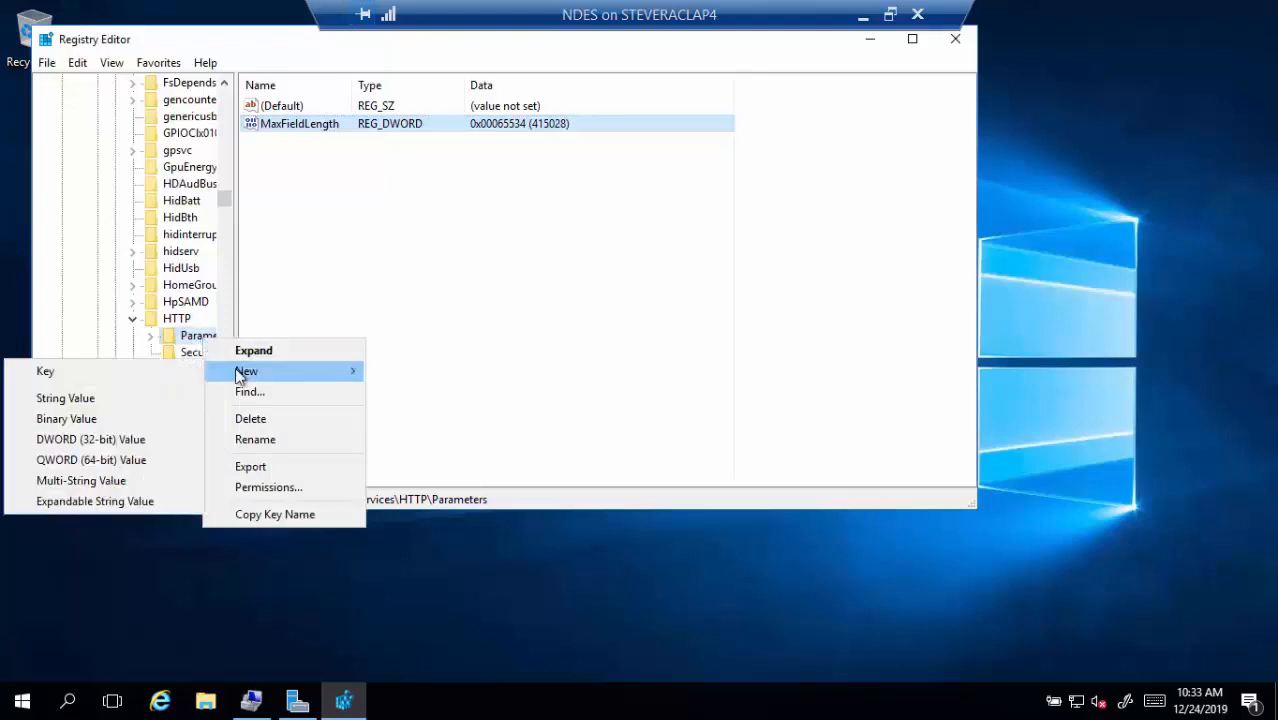
left_click(108, 460)
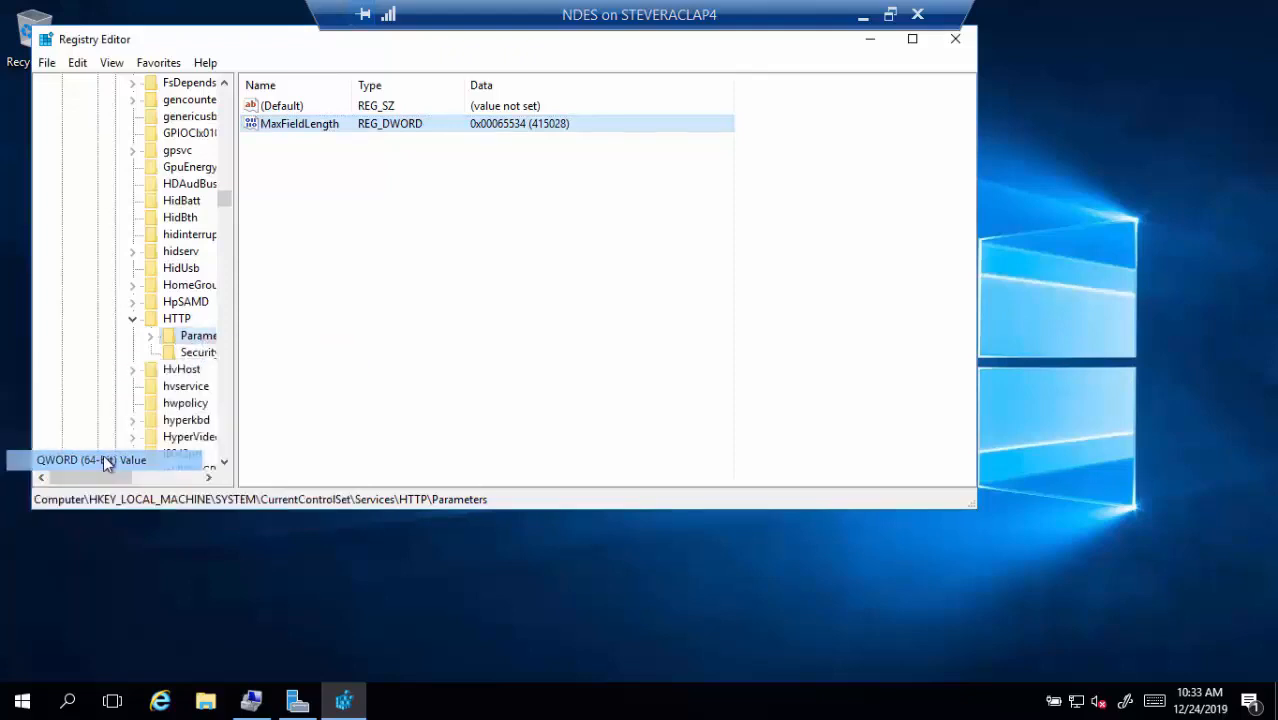
type("Ma")
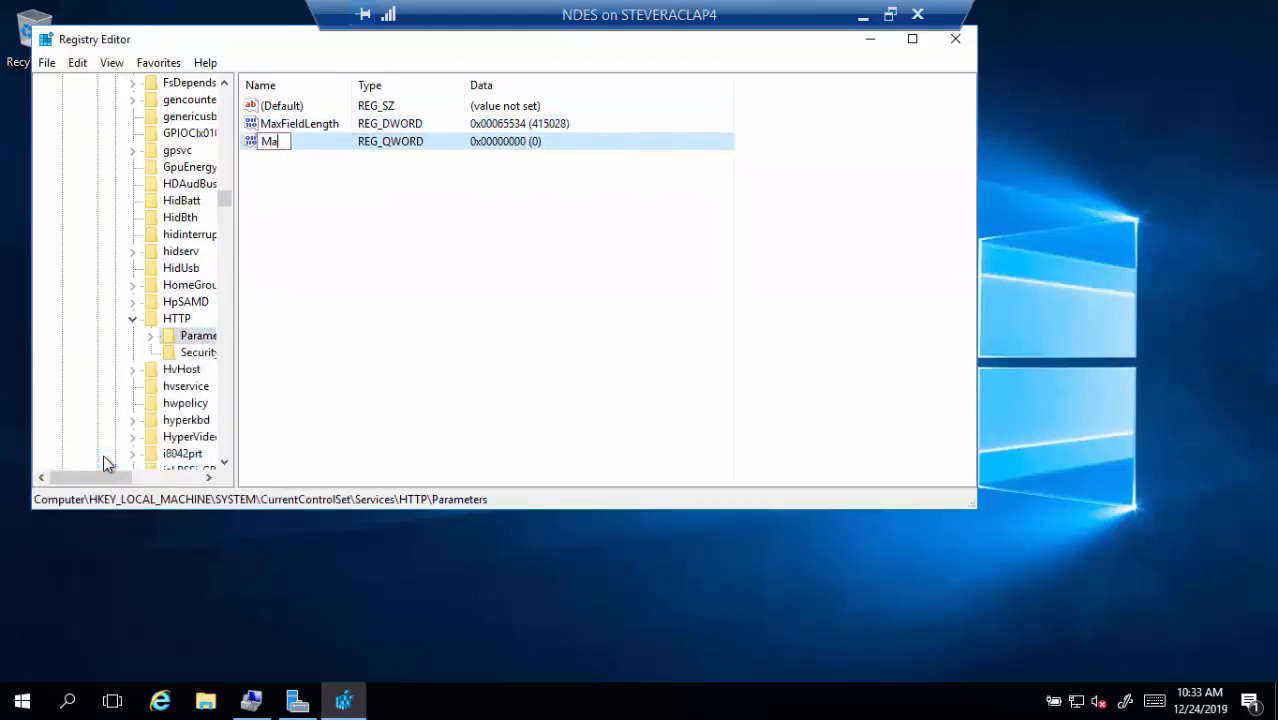
type("xRequestBytes")
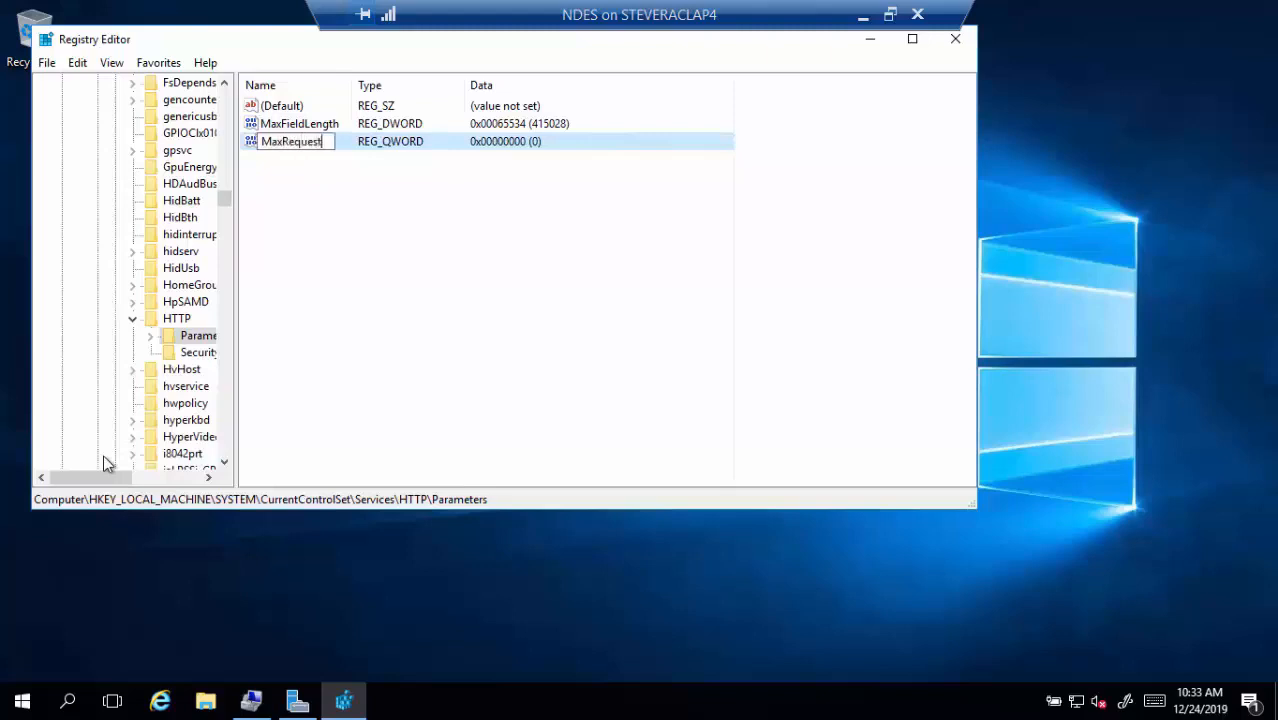
key("Return")
key("Return")
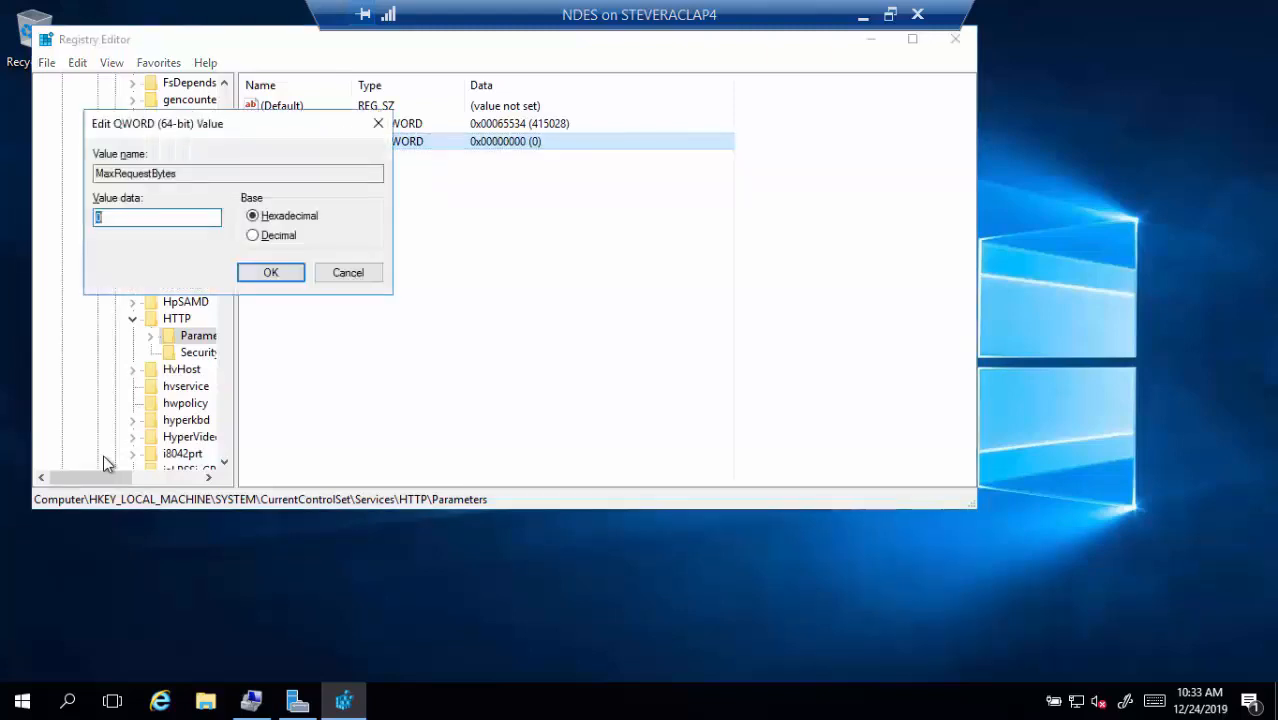
type("65534")
key("Return")
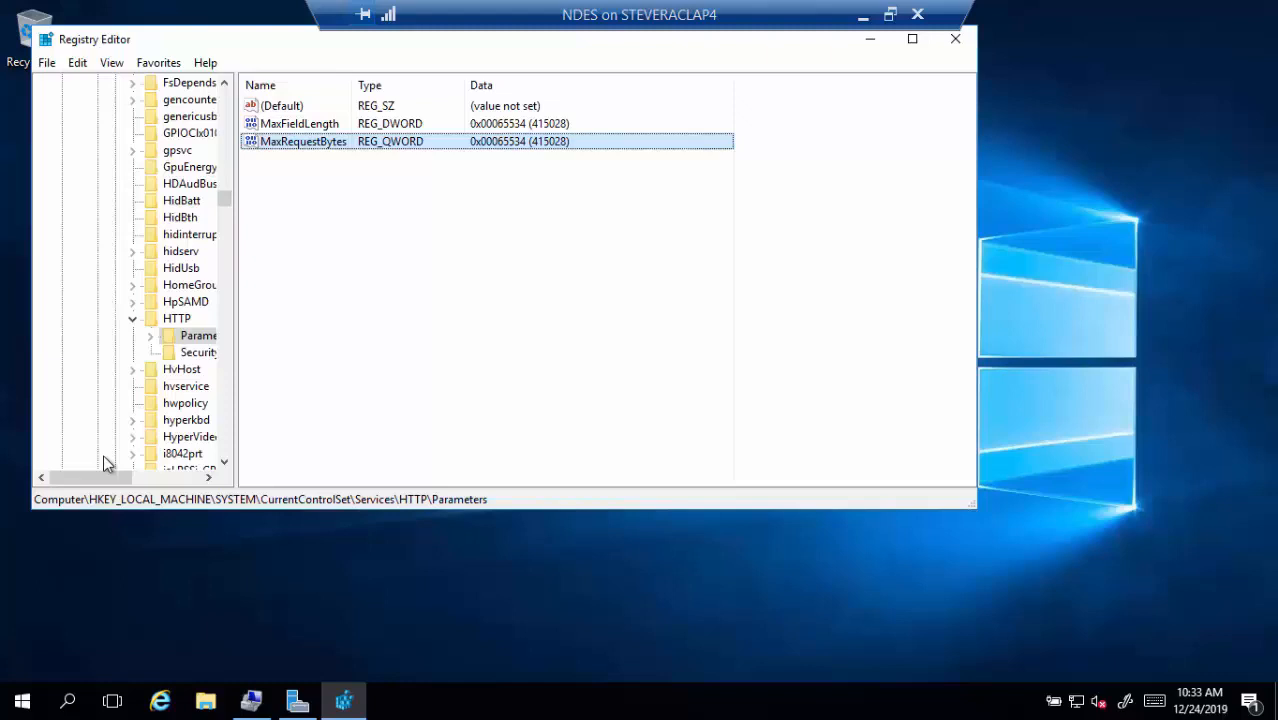
Set MaxFieldLength to decimal 65534
double_click(305, 126)
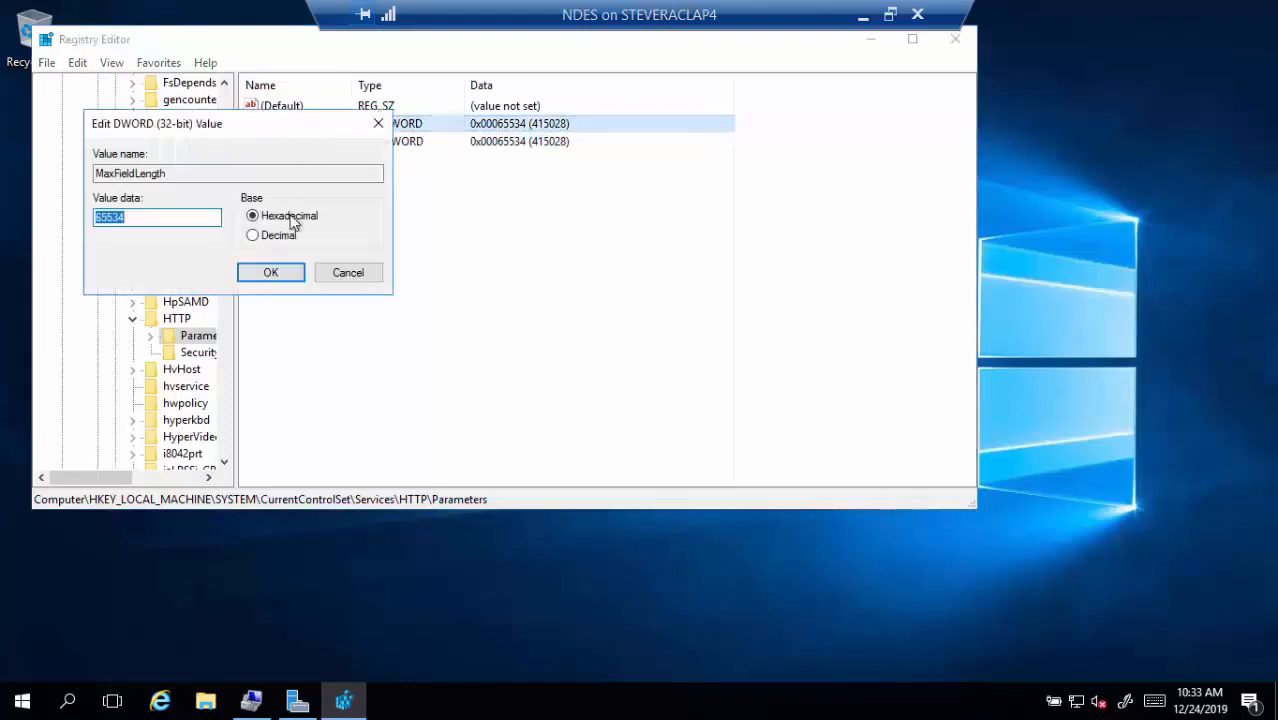
left_click(279, 240)
left_click_drag(188, 217, 30, 224)
type("65534")
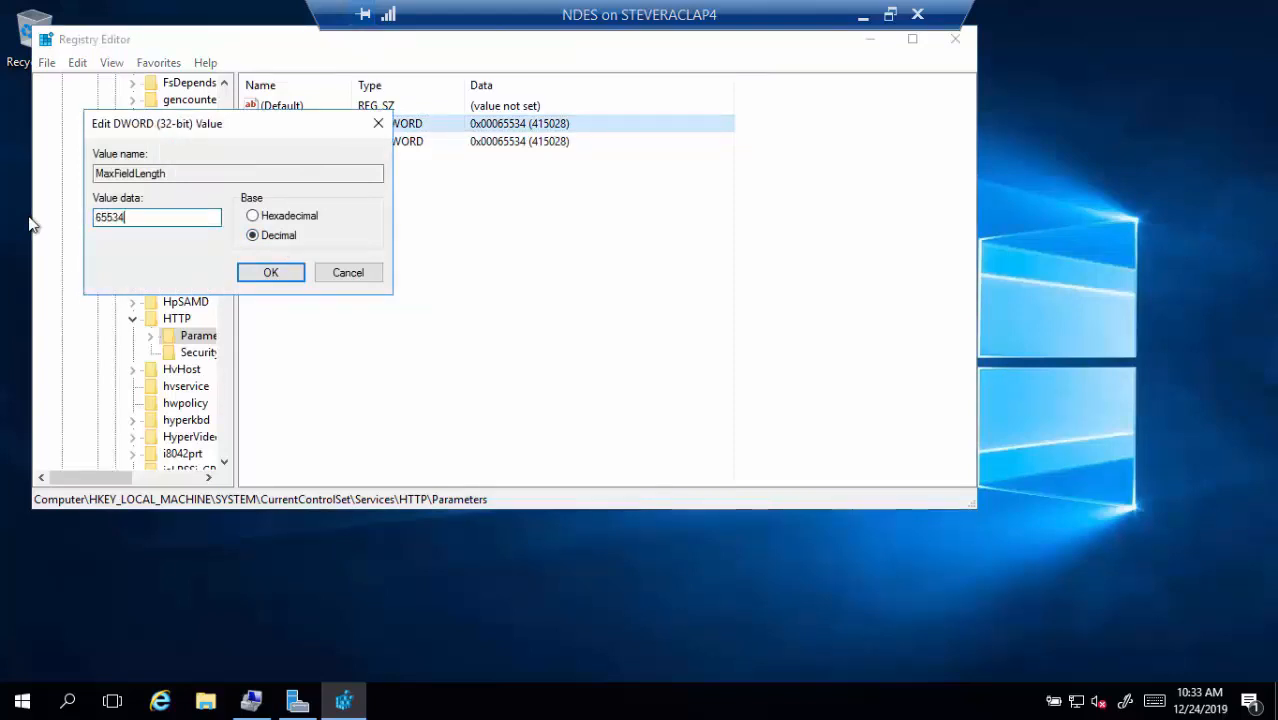
key("Return")
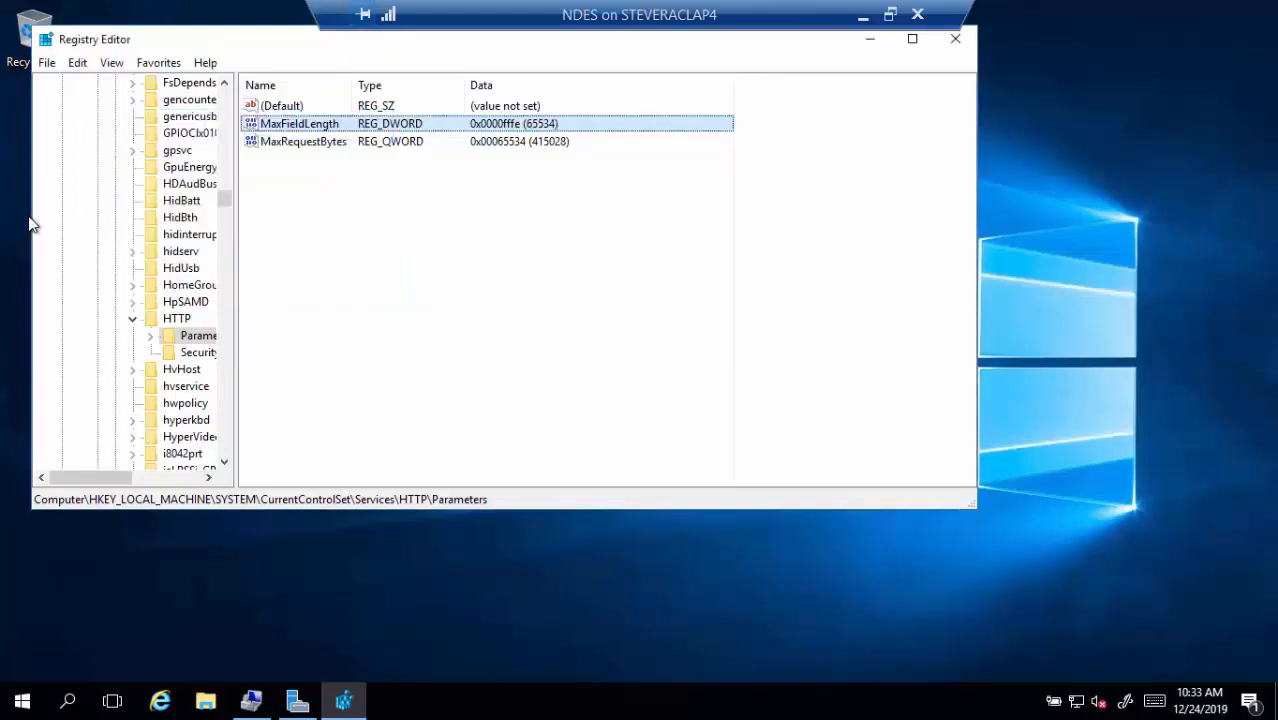
Set MaxRequestBytes to decimal 65534 and close Registry Editor
double_click(330, 148)
left_click(252, 235)
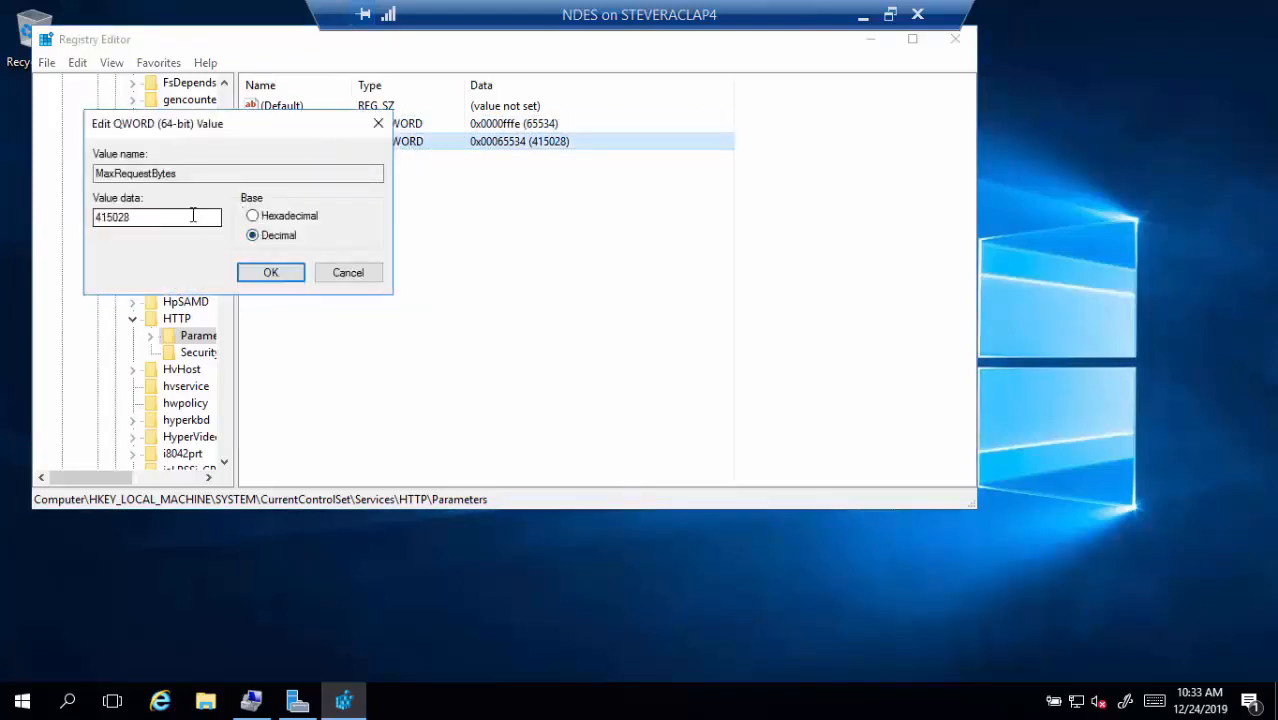
double_click(193, 216)
type("65534")
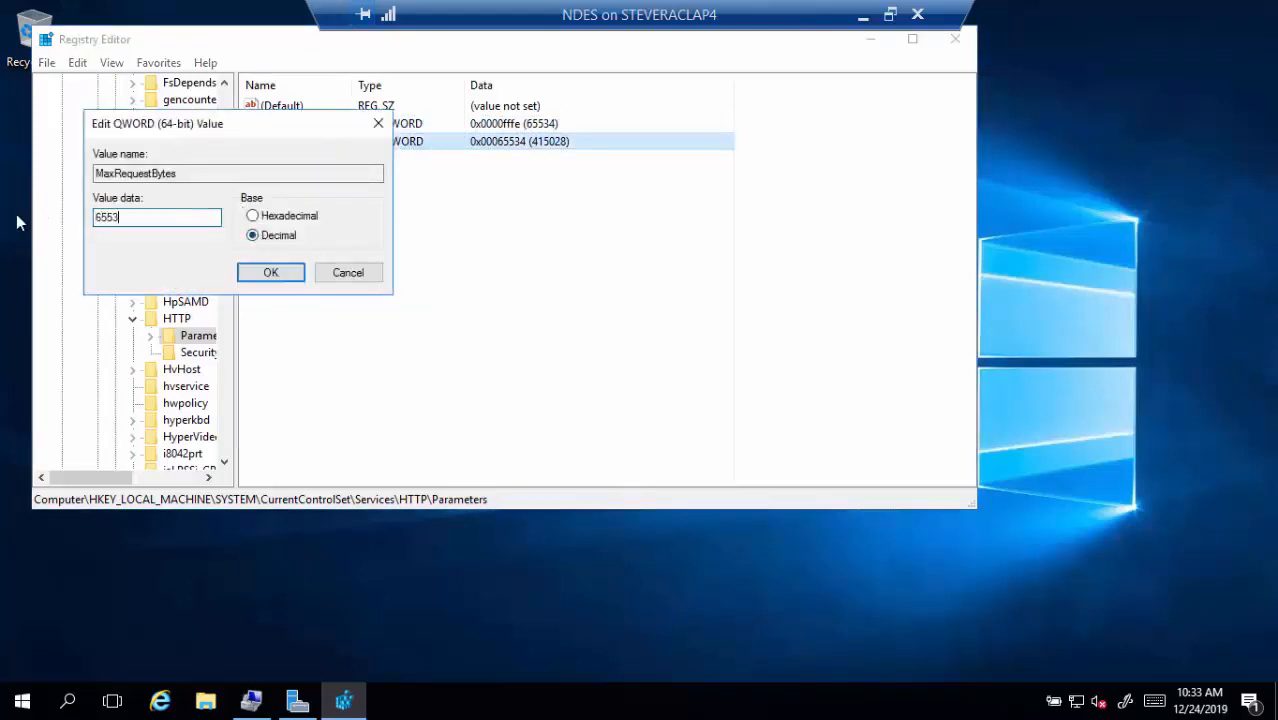
key("Return")
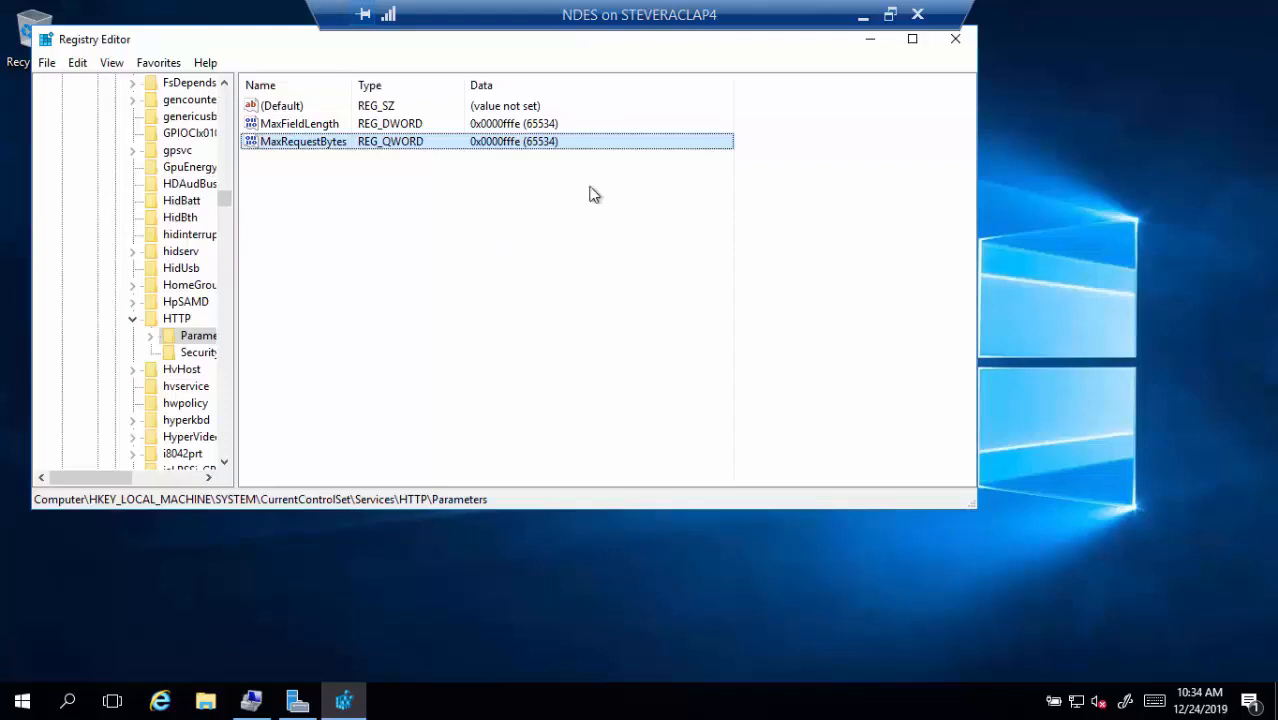
left_click(956, 41)
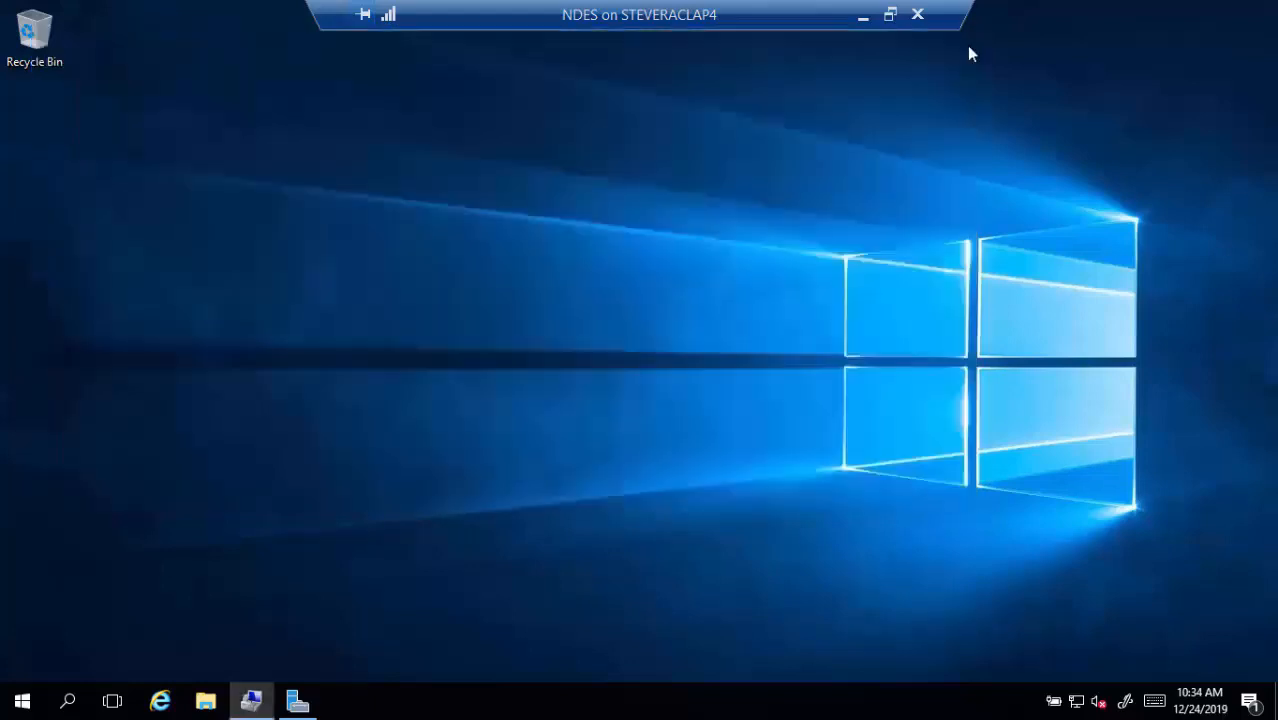
left_click(162, 701)
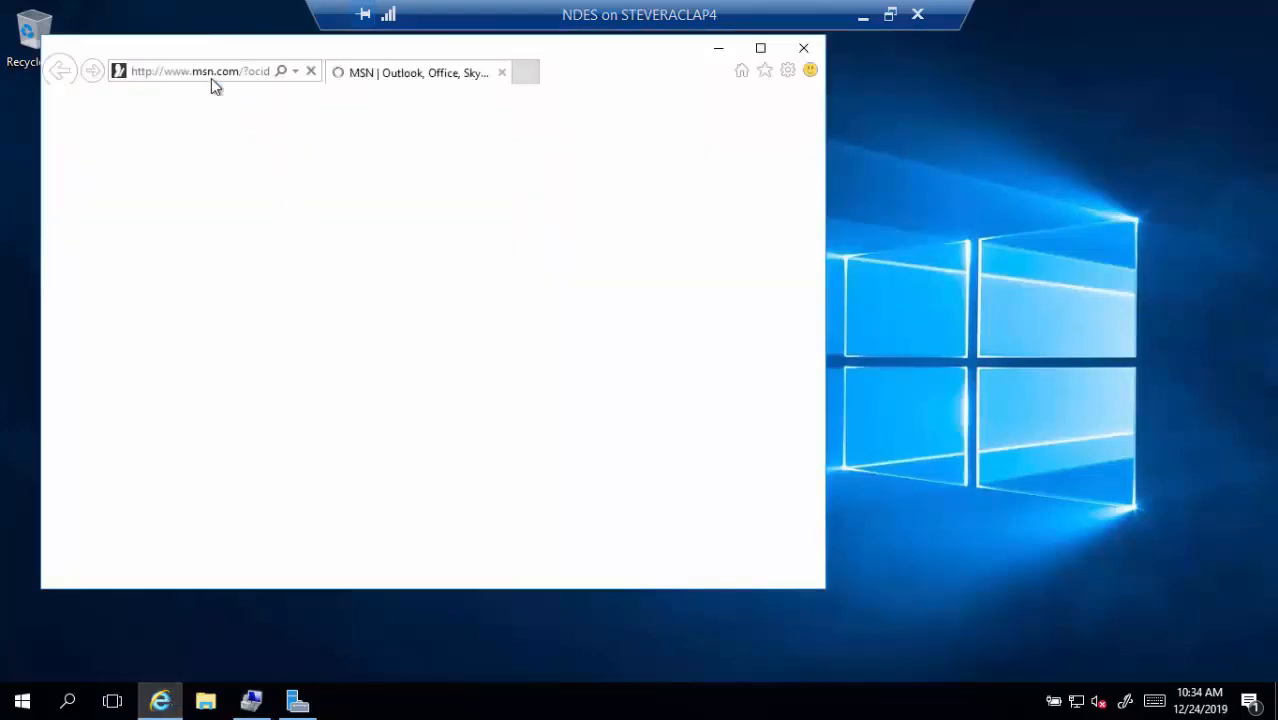
left_click(211, 78)
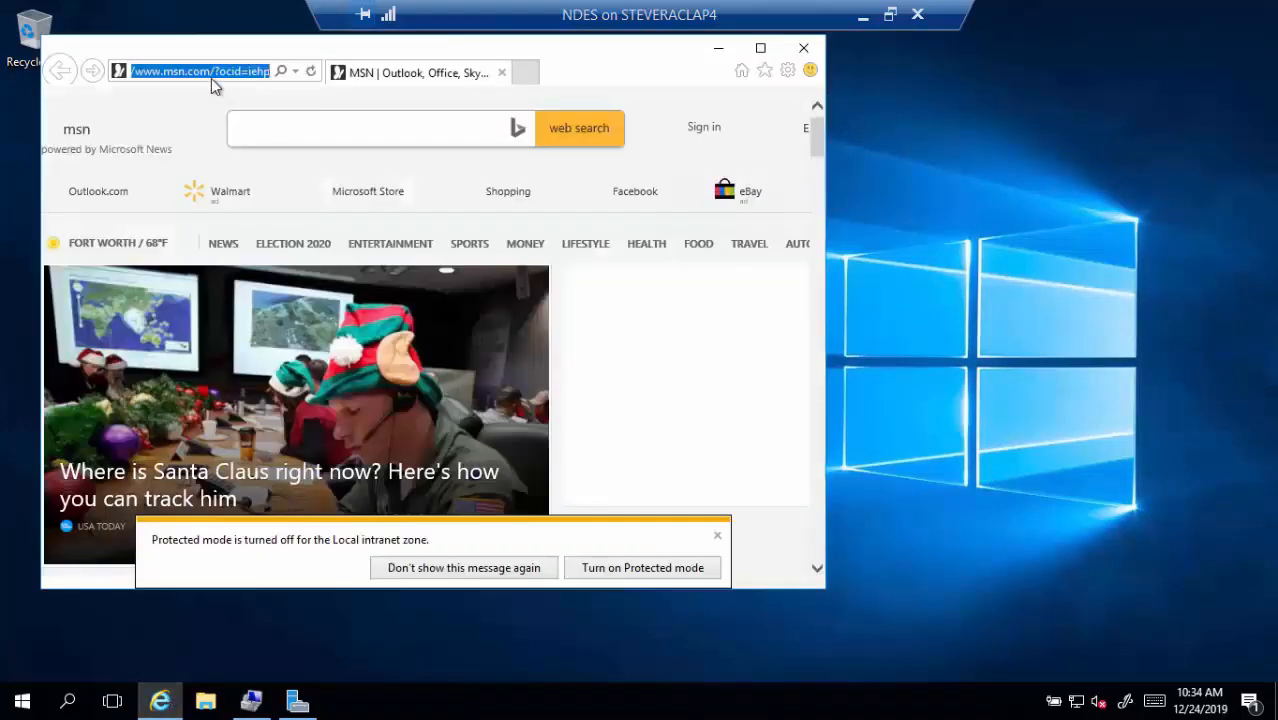
type("http")
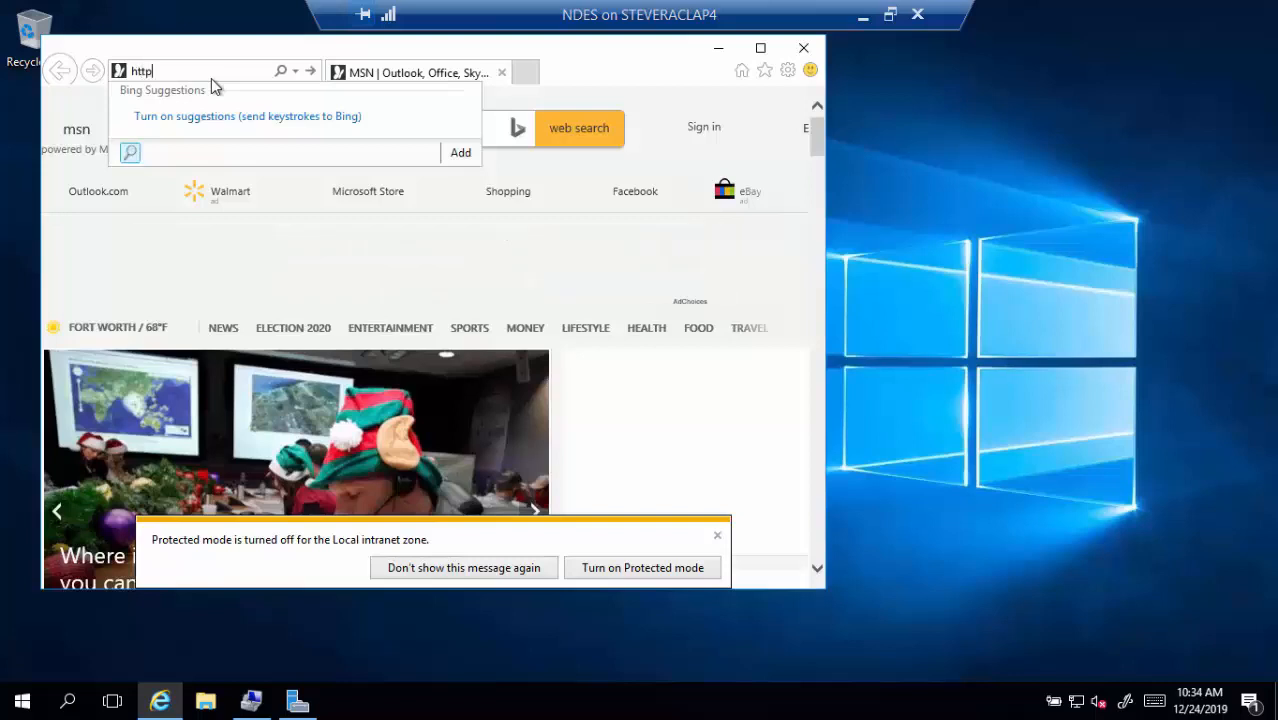
type("://")
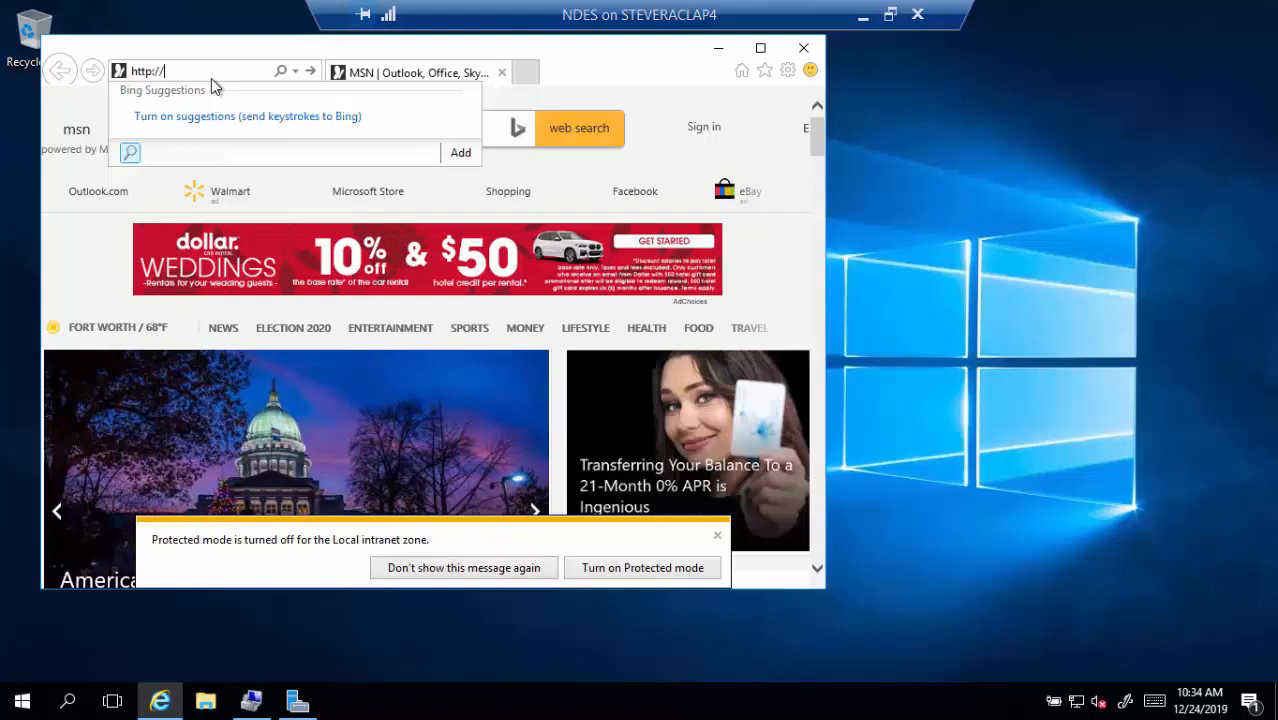
type("ndes.tailspin")
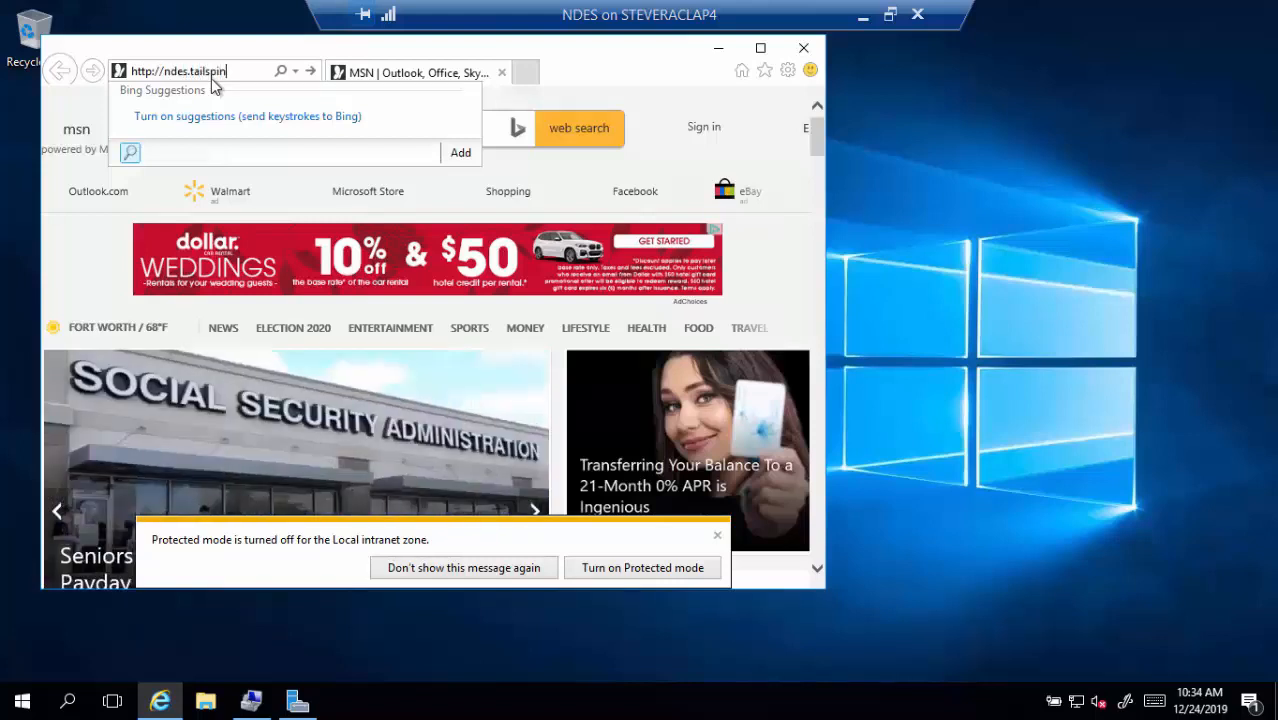
type("toys.com/certsrv/")
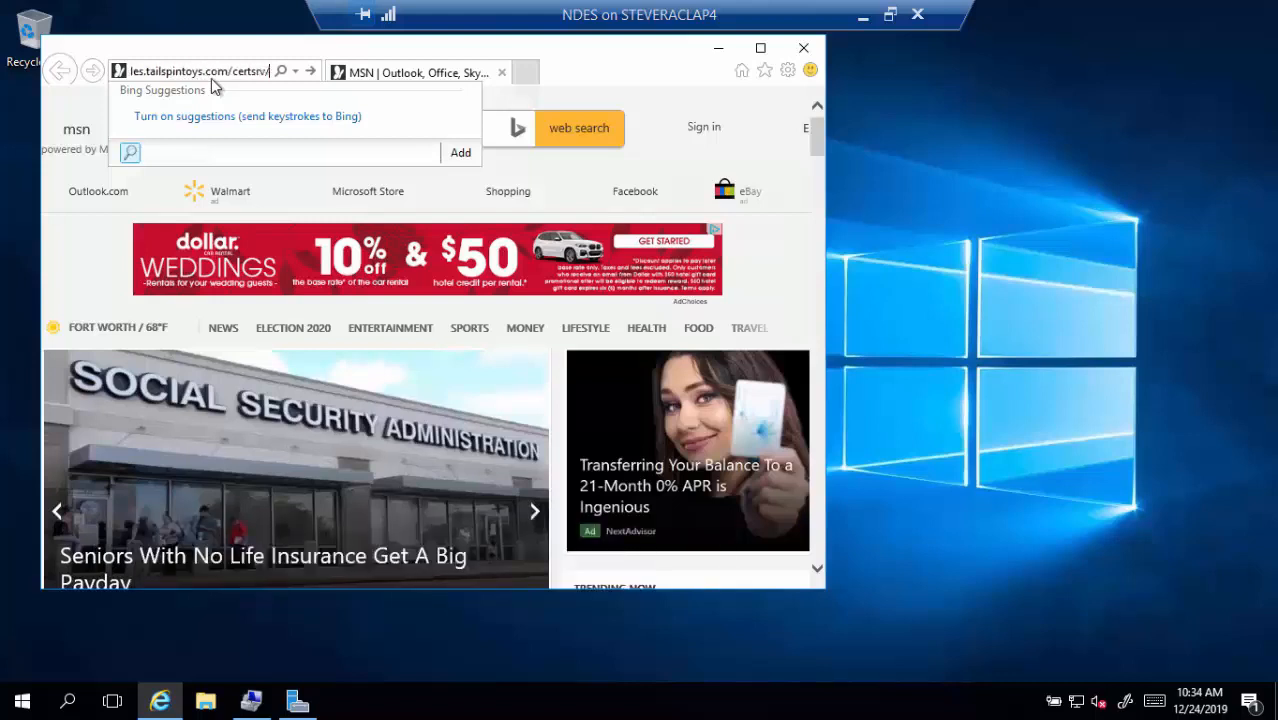
type("mscep/msc")
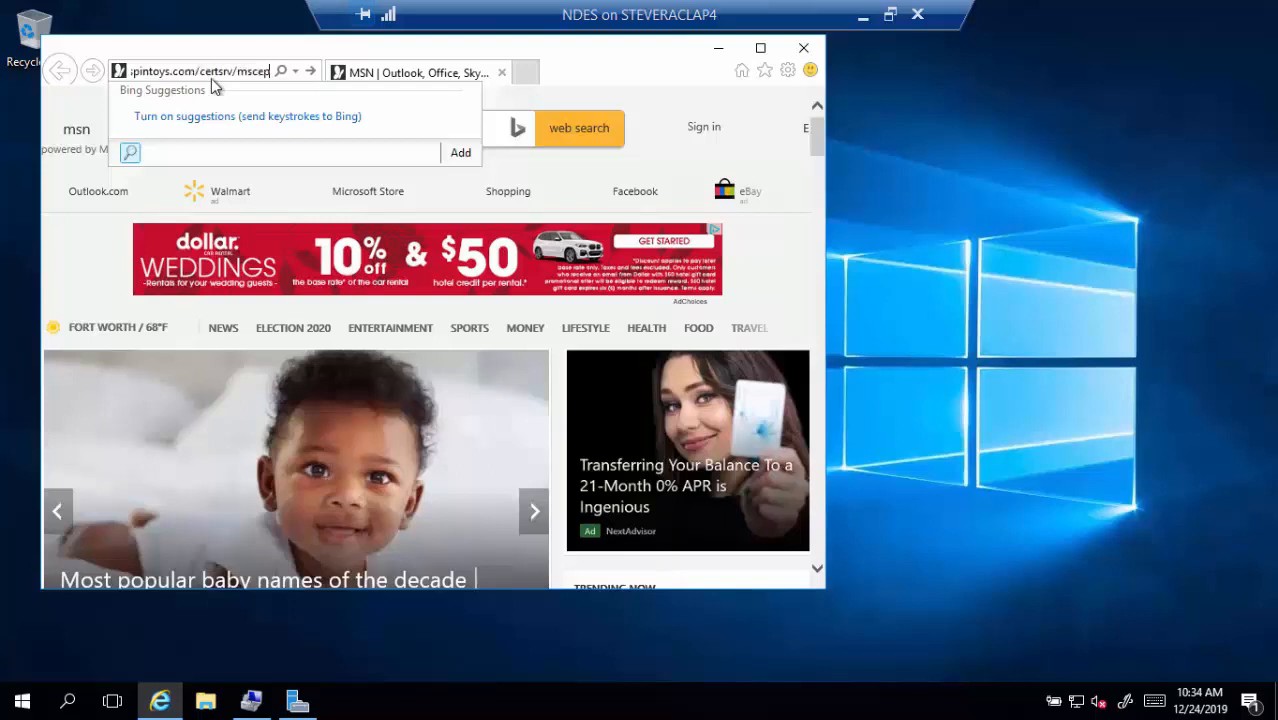
type("ep.dll")
key("Return")
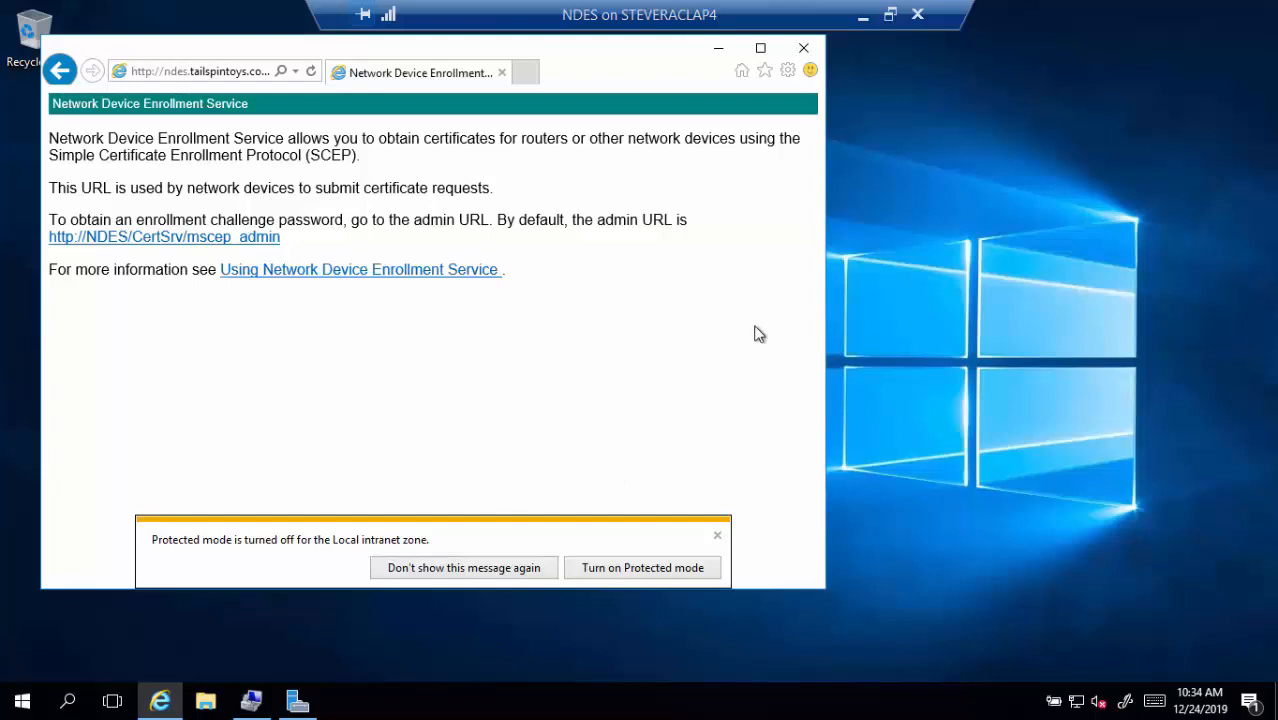
left_click(718, 50)
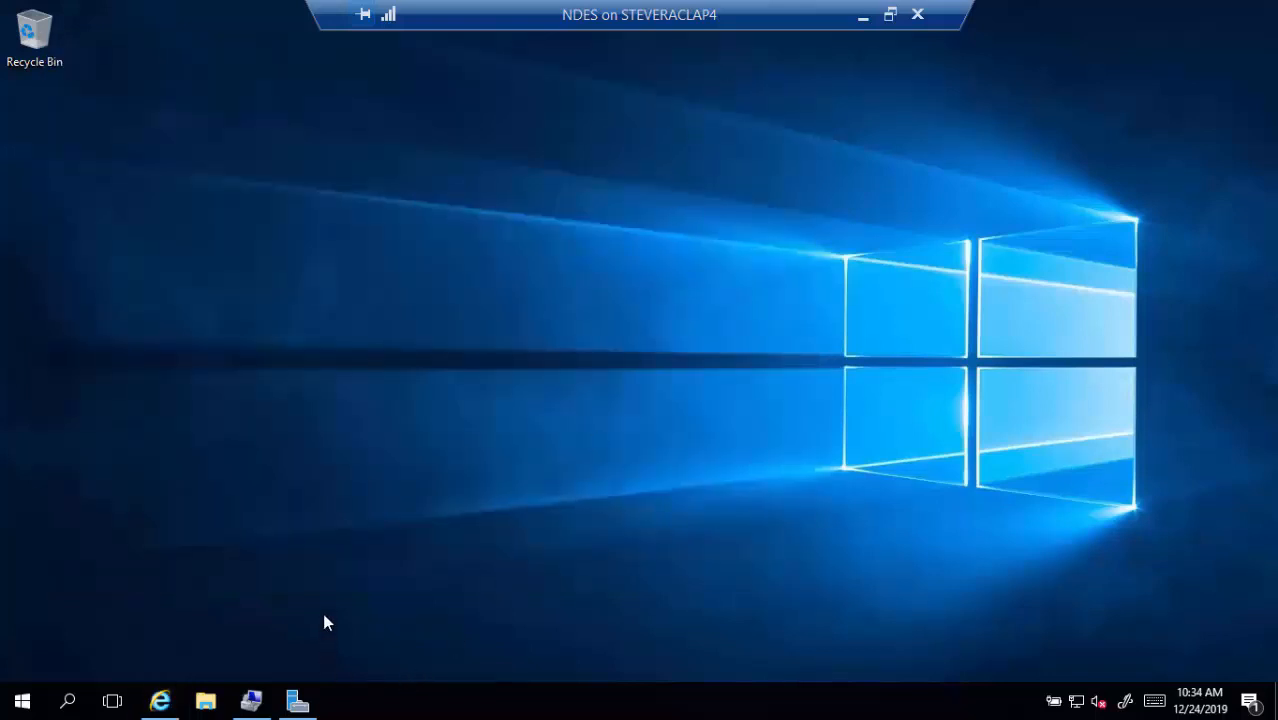
Start Internet Information Services (IIS) Manager from the Start menu's Windows Administrative Tools folder
left_click(22, 700)
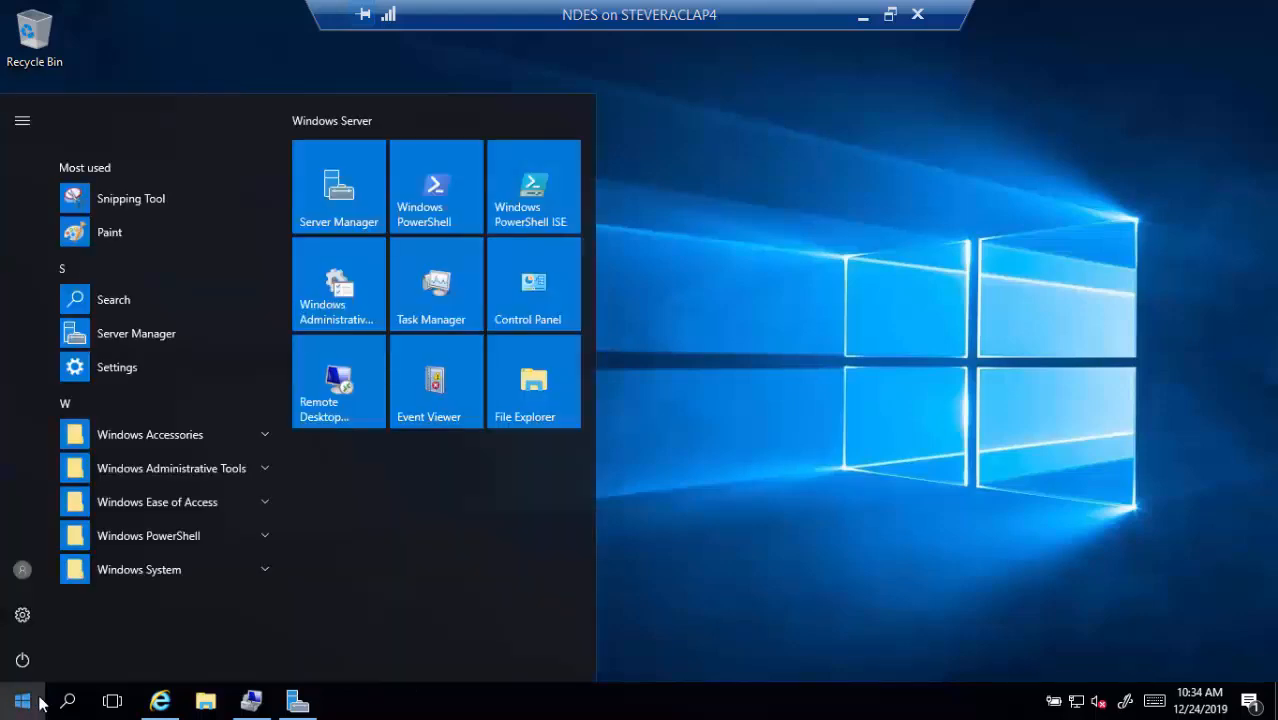
left_click(258, 436)
scroll(189, 481, "down", 1)
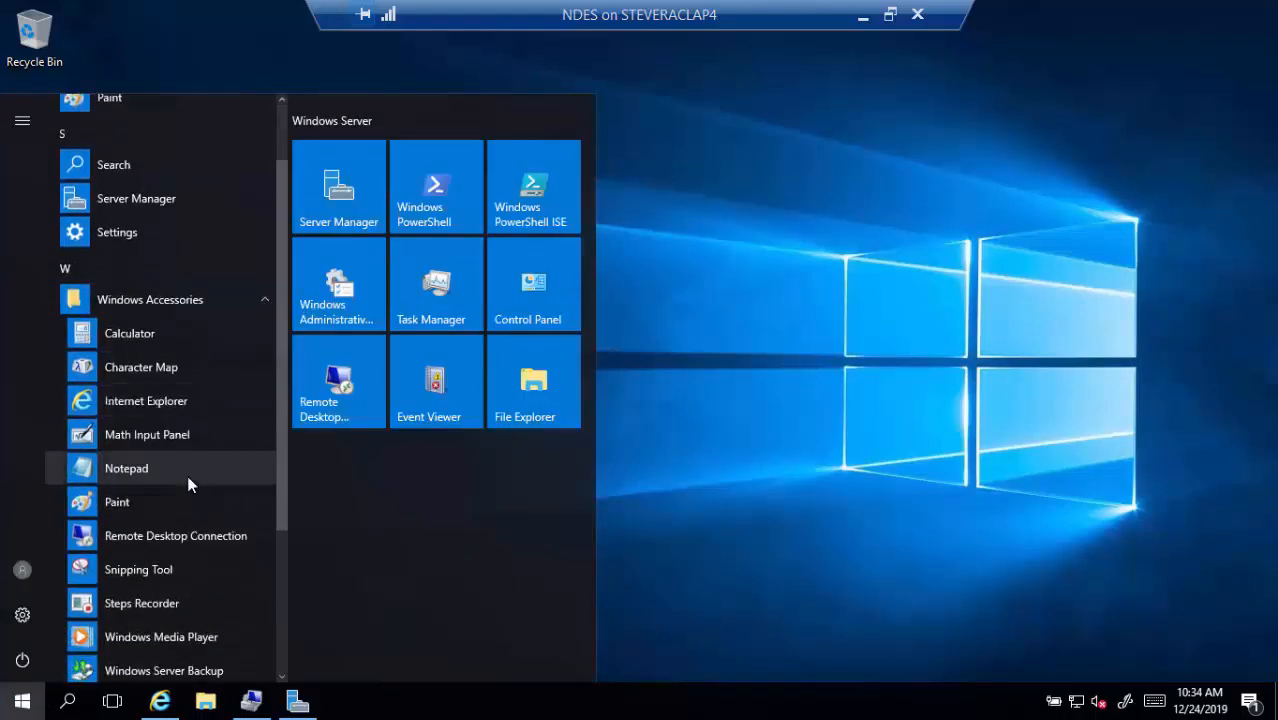
scroll(189, 485, "down", 4)
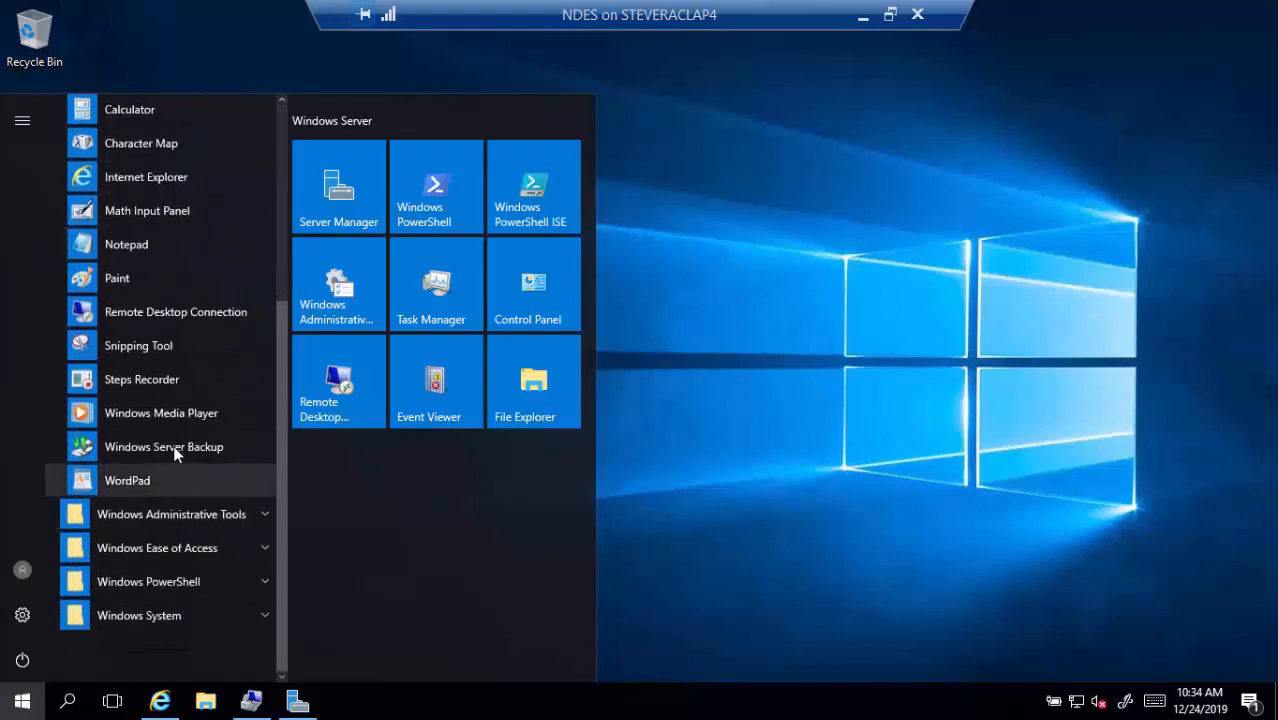
scroll(180, 250, "up", 1)
scroll(180, 248, "up", 1)
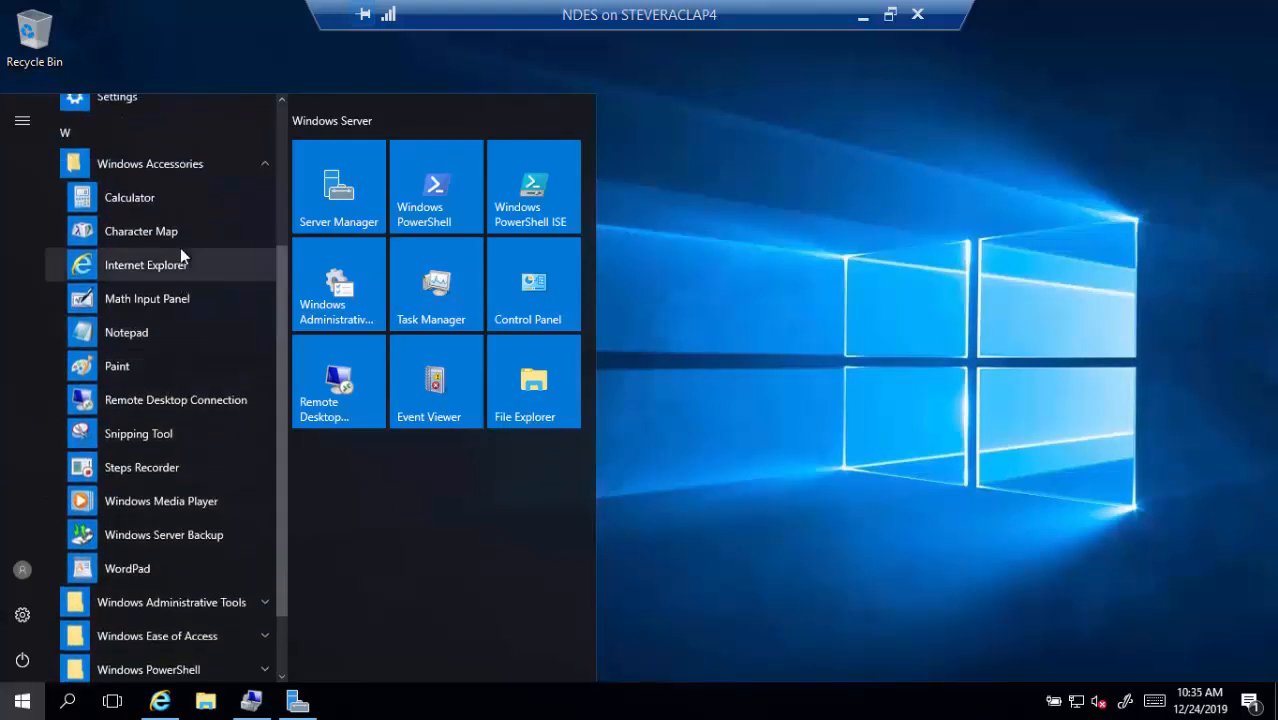
left_click(263, 165)
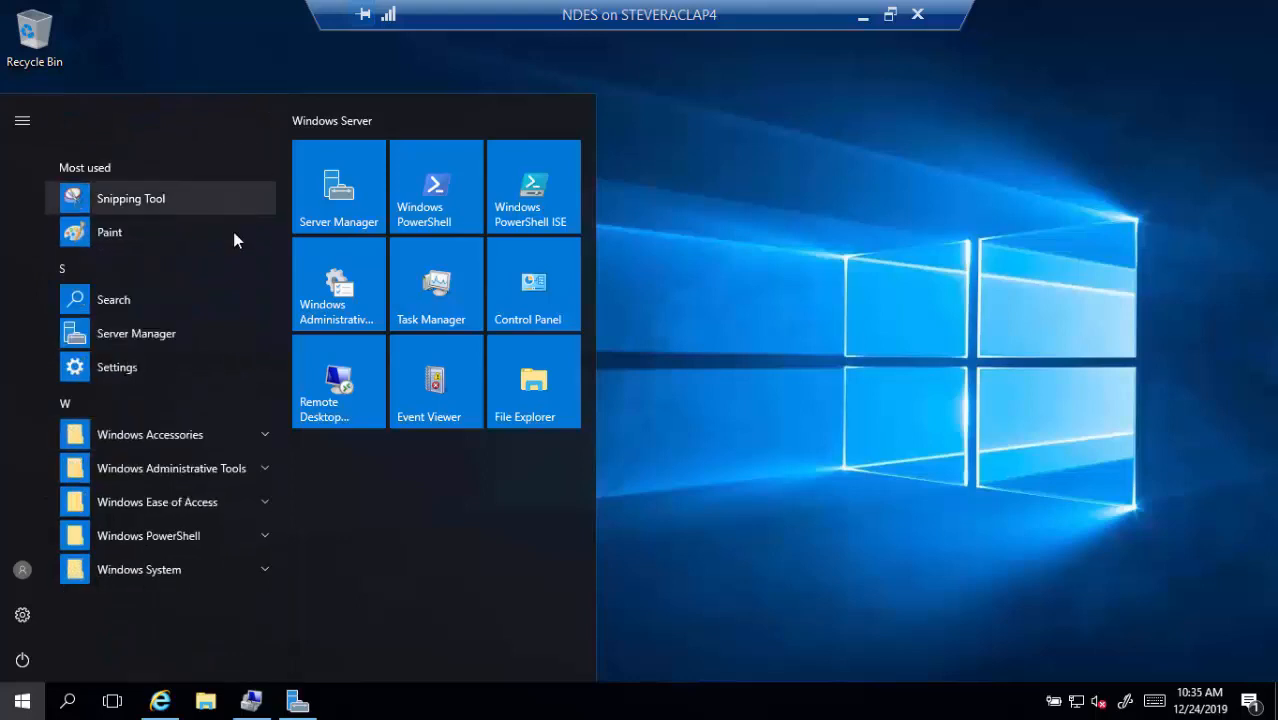
left_click(263, 468)
scroll(179, 410, "down", 5)
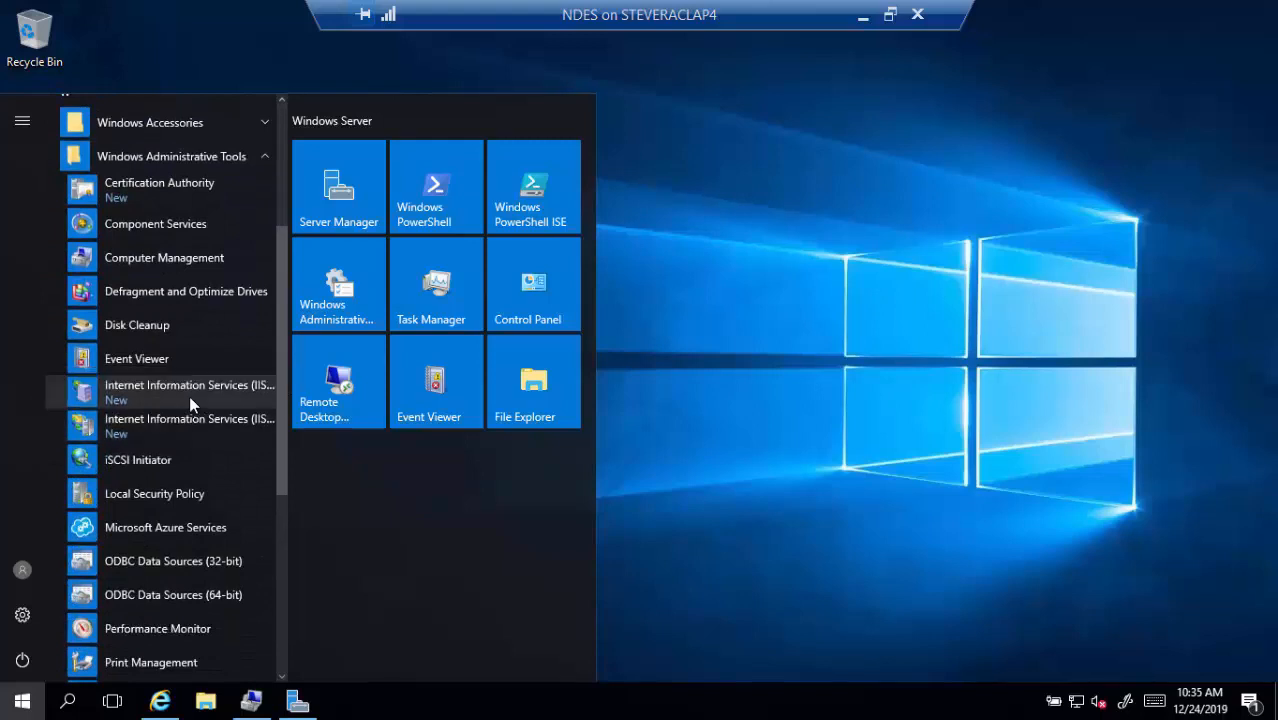
left_click(182, 415)
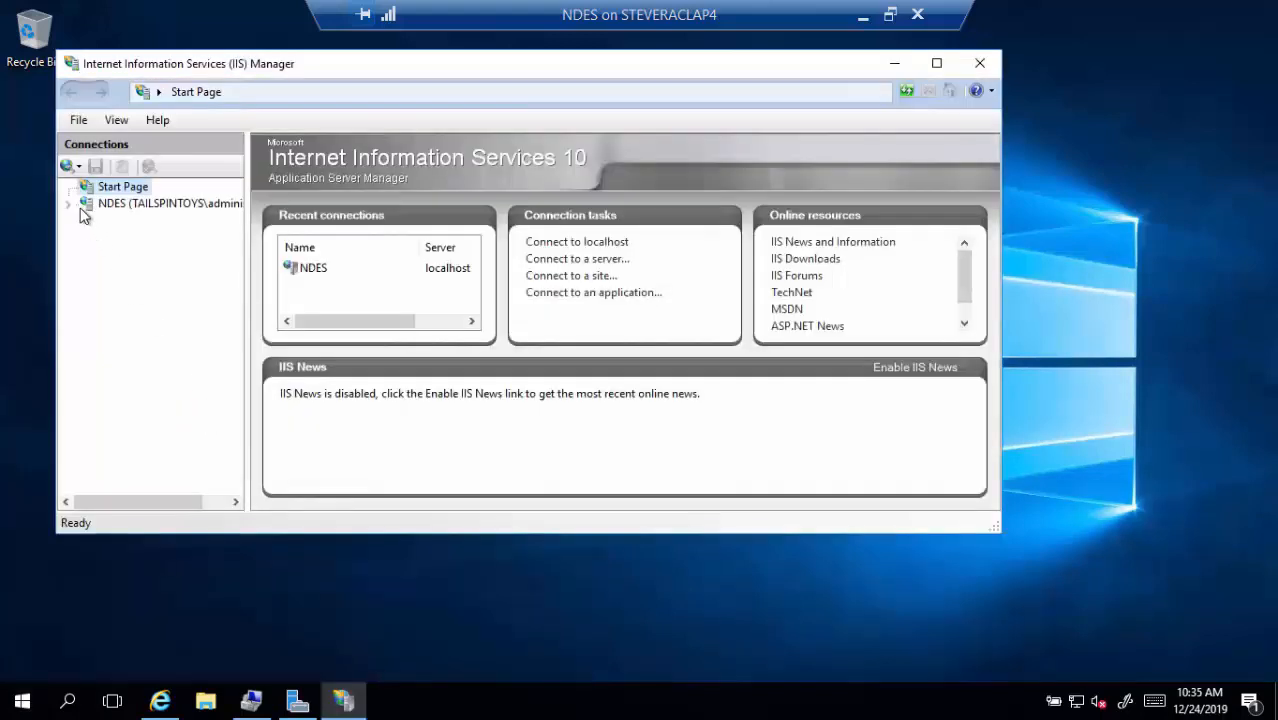
Expand the NDES server's Sites, select Default Web Site, and open its Request Filtering feature
left_click(75, 209)
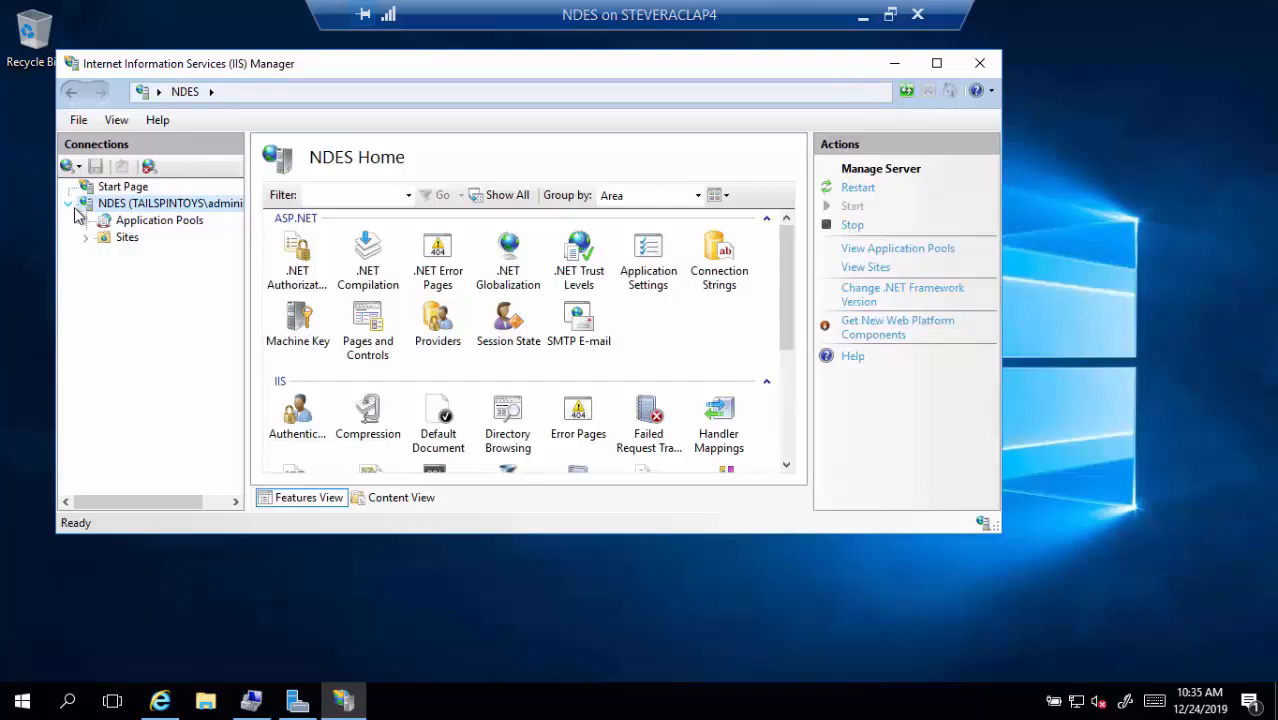
left_click(86, 237)
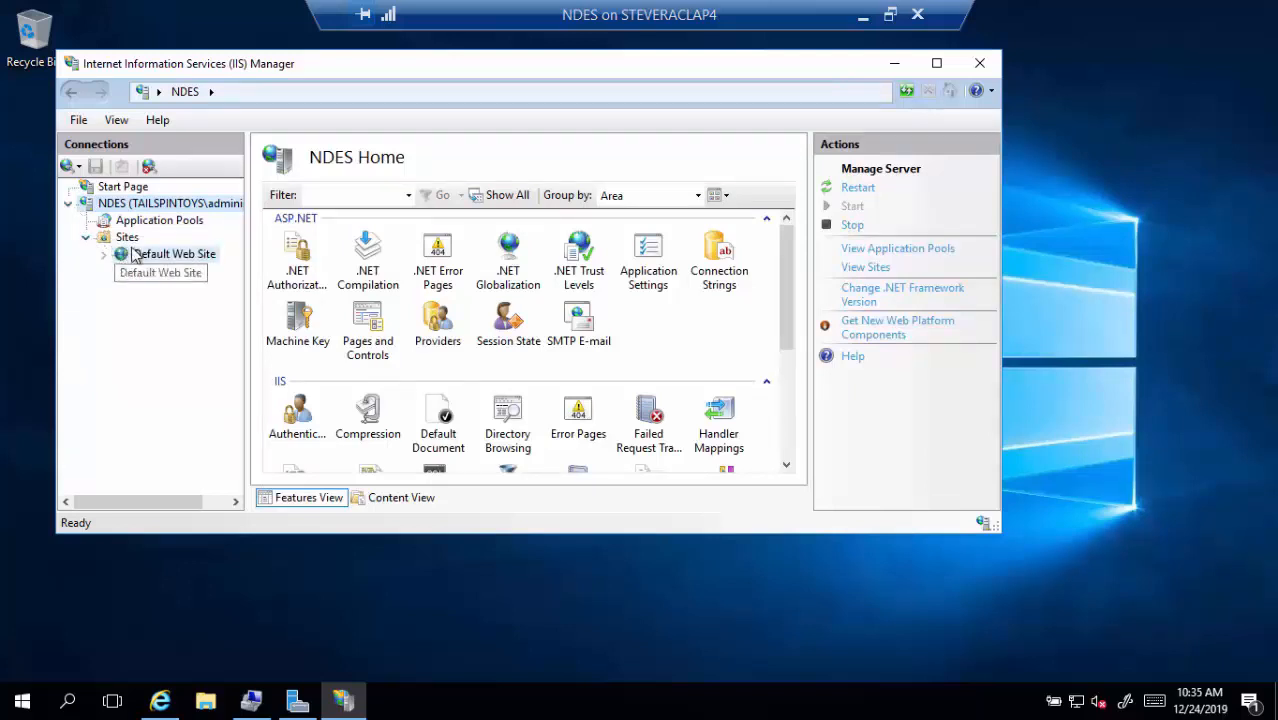
left_click(137, 257)
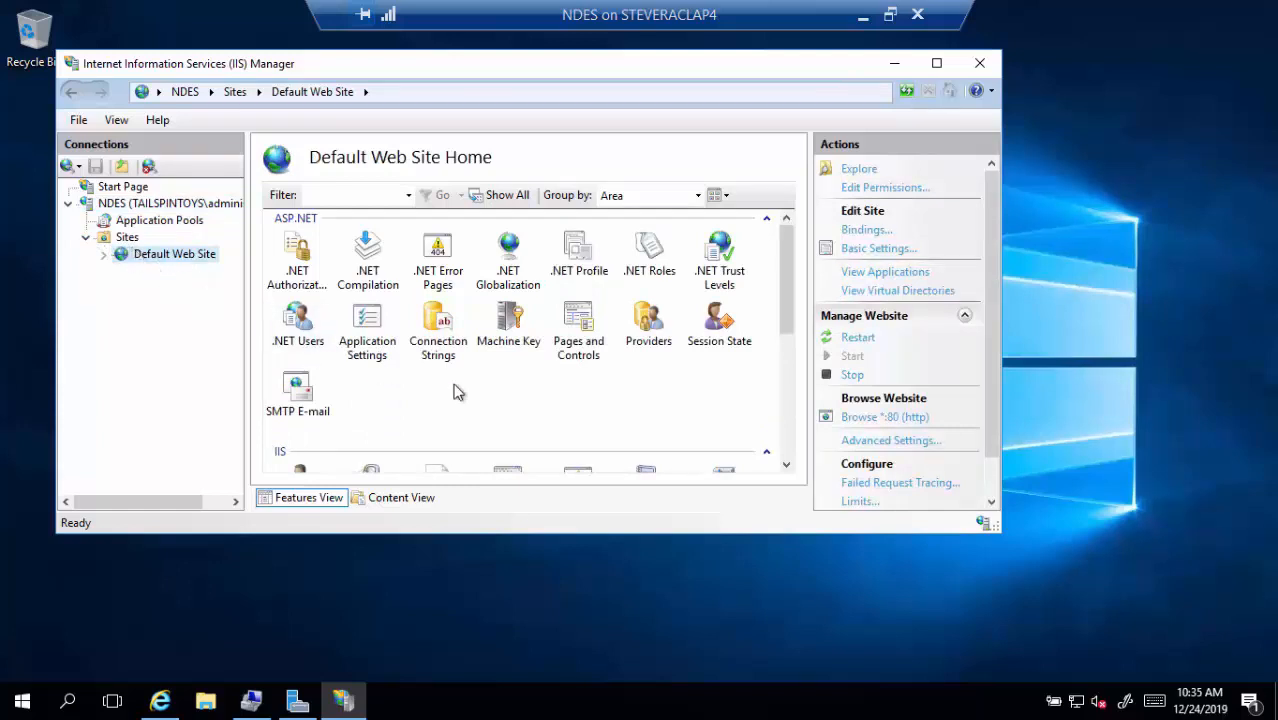
scroll(557, 405, "down", 3)
scroll(557, 409, "down", 2)
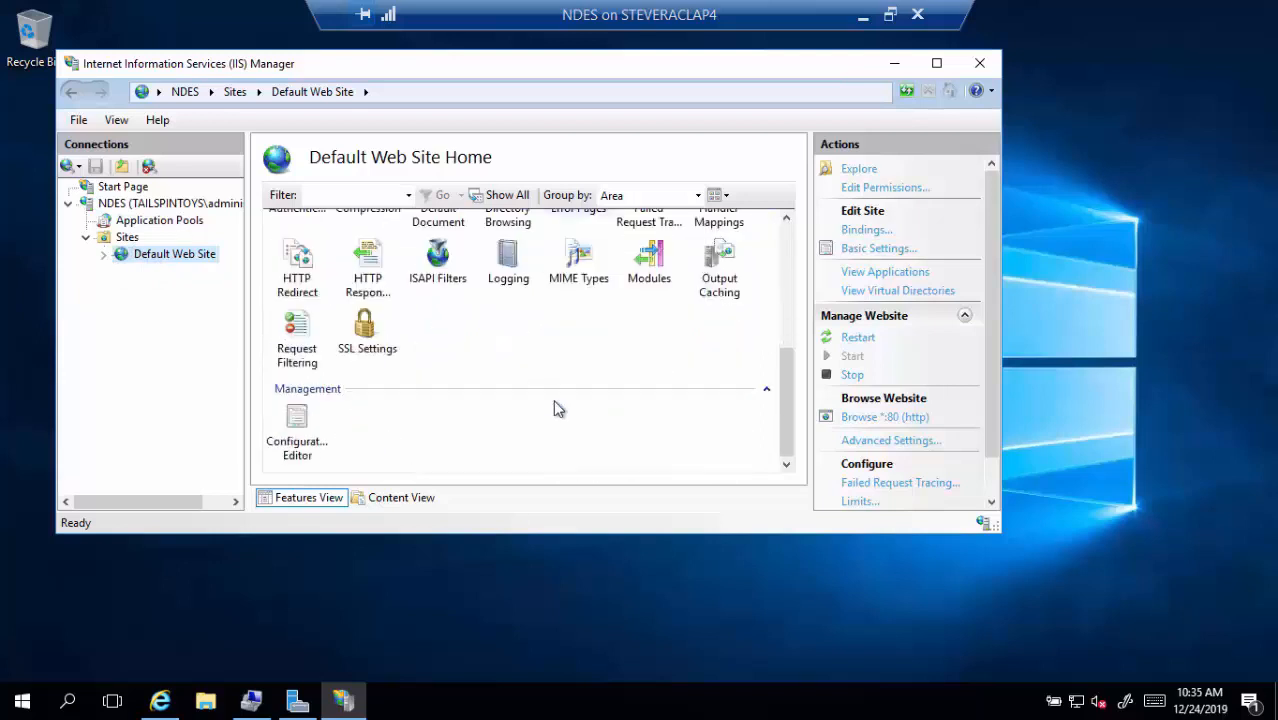
scroll(557, 409, "up", 2)
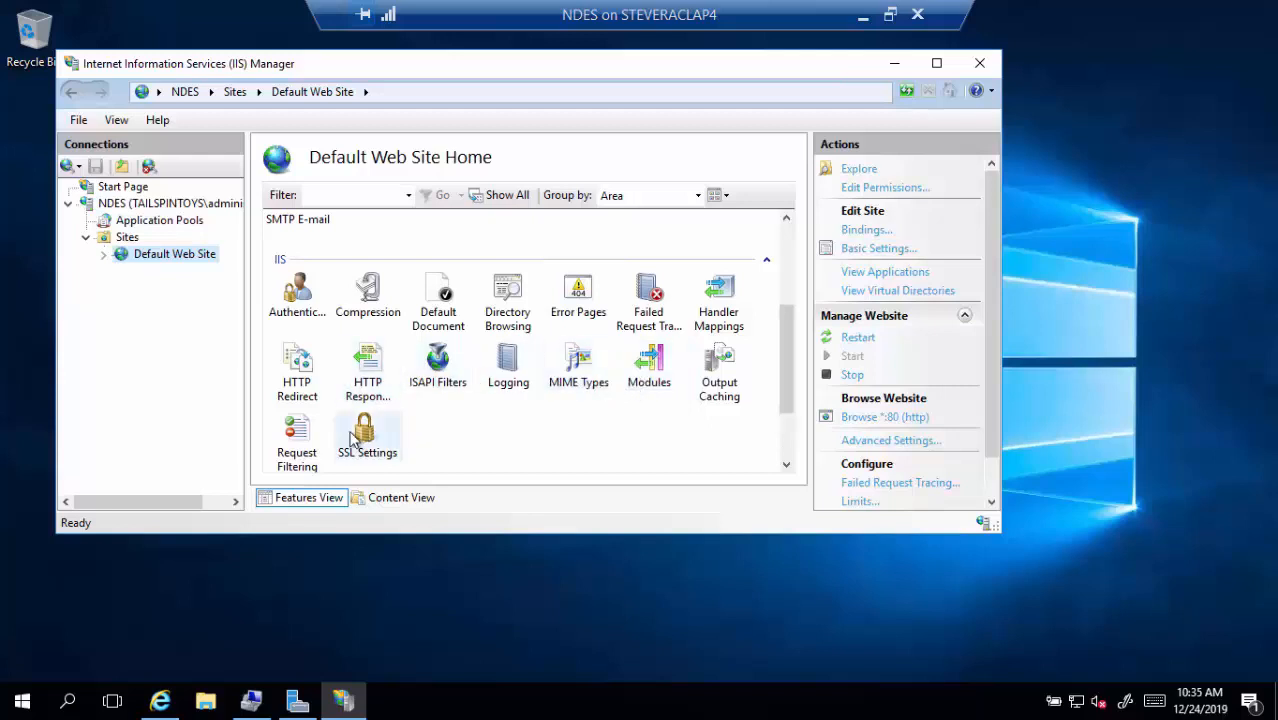
left_click(307, 447)
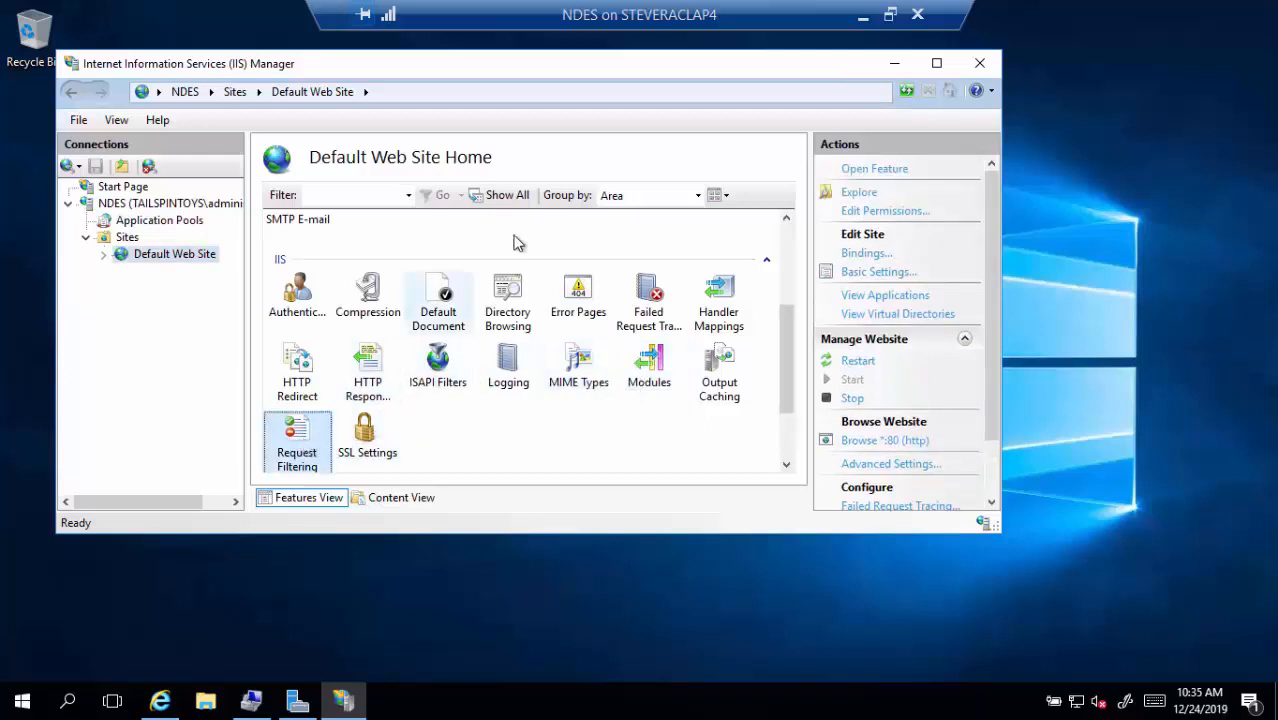
double_click(316, 443)
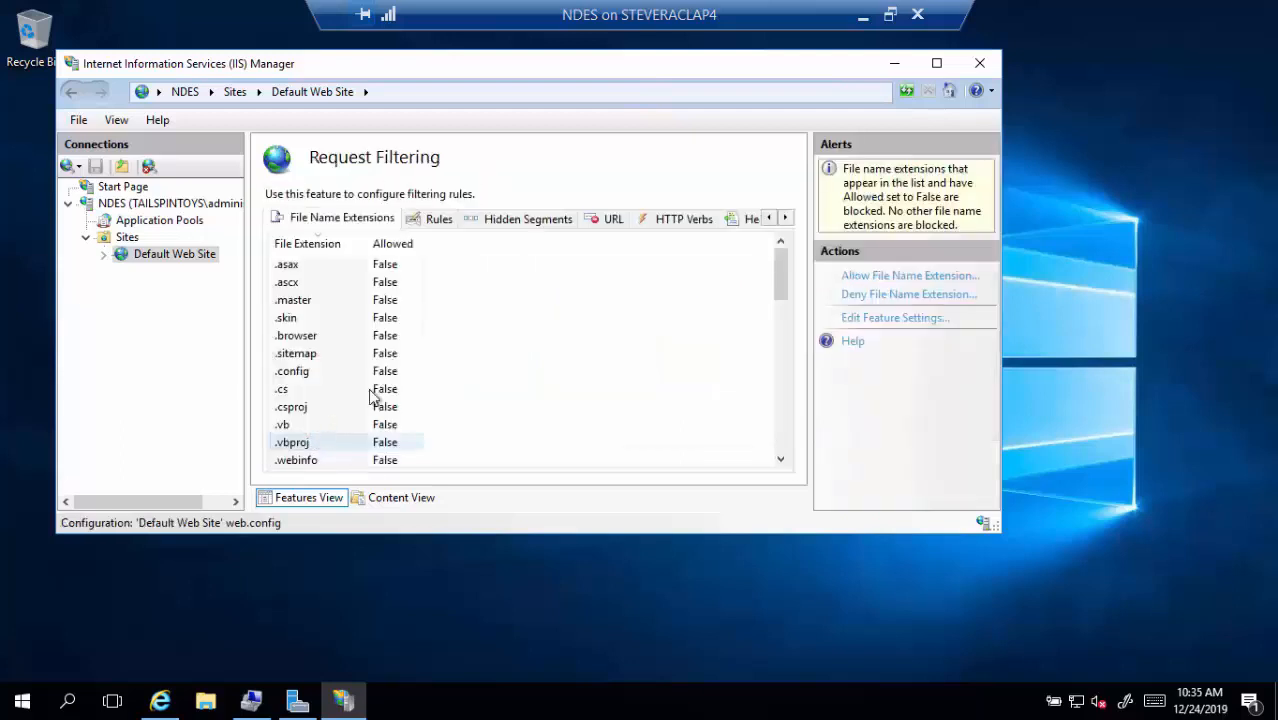
Set request filtering Maximum URL length and Maximum query string to 65534 bytes
left_click(888, 322)
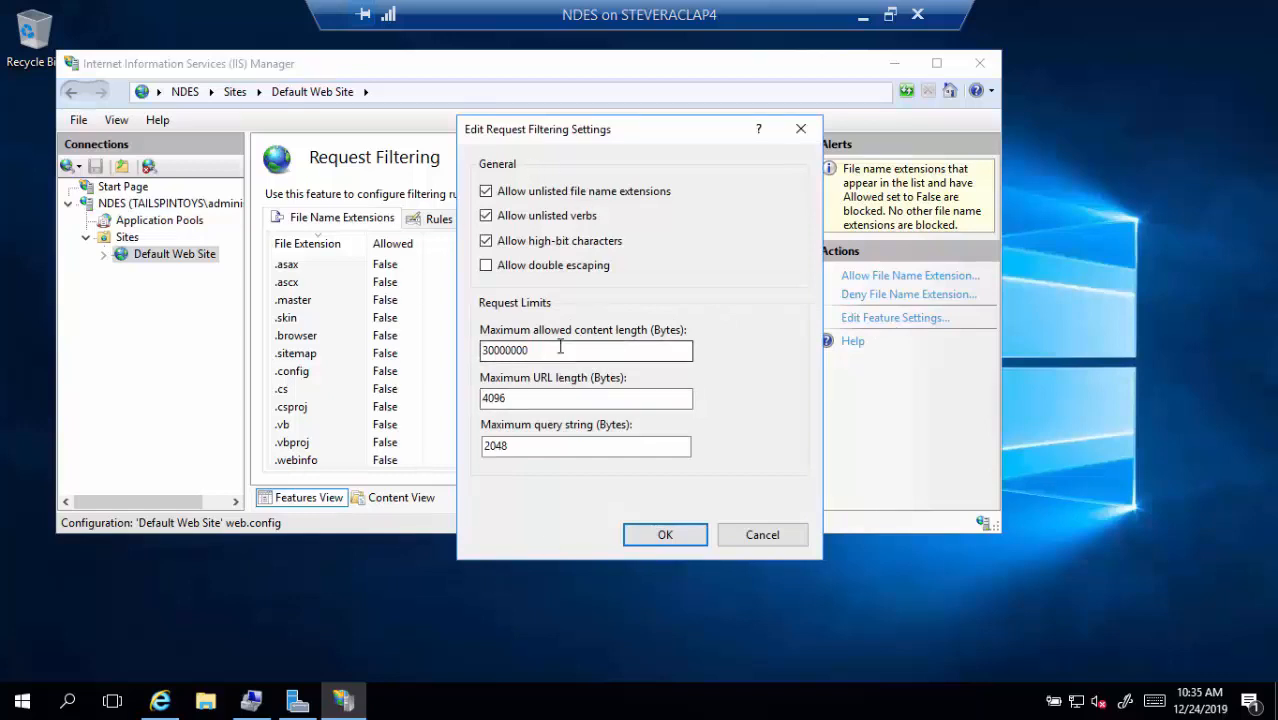
left_click_drag(556, 350, 391, 347)
left_click(535, 399)
left_click_drag(538, 399, 421, 408)
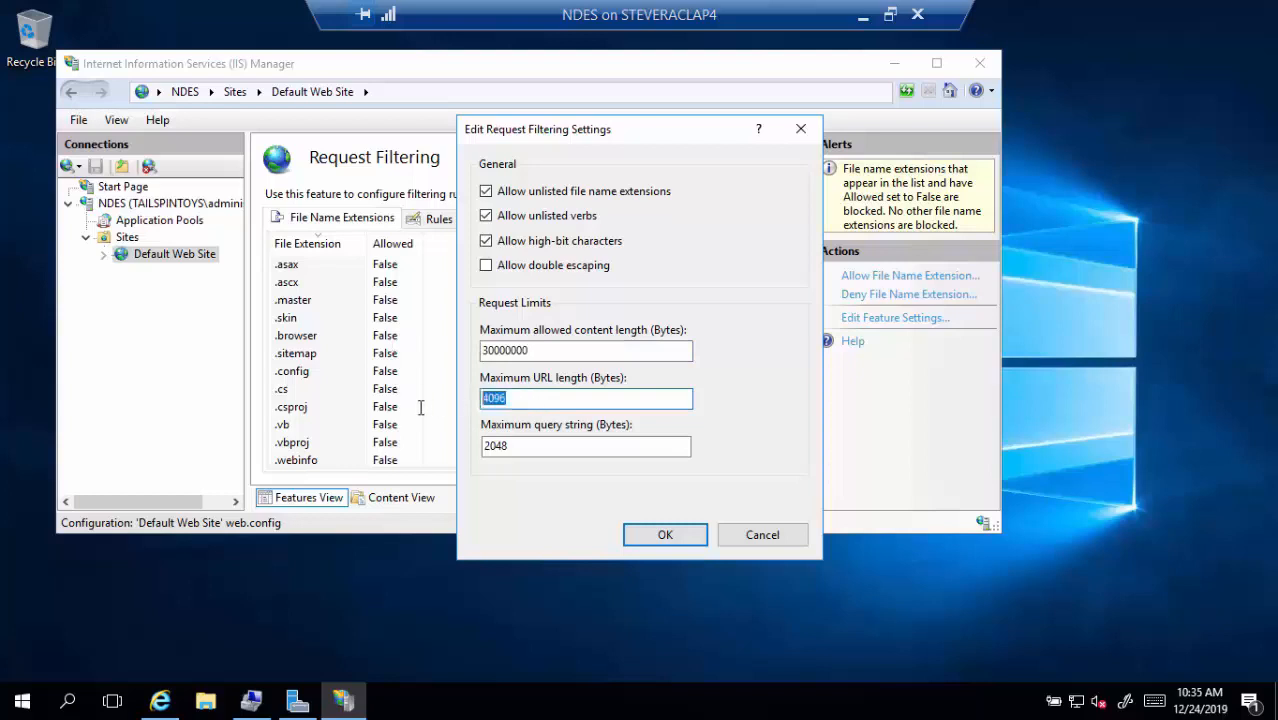
type("65534")
left_click(538, 452)
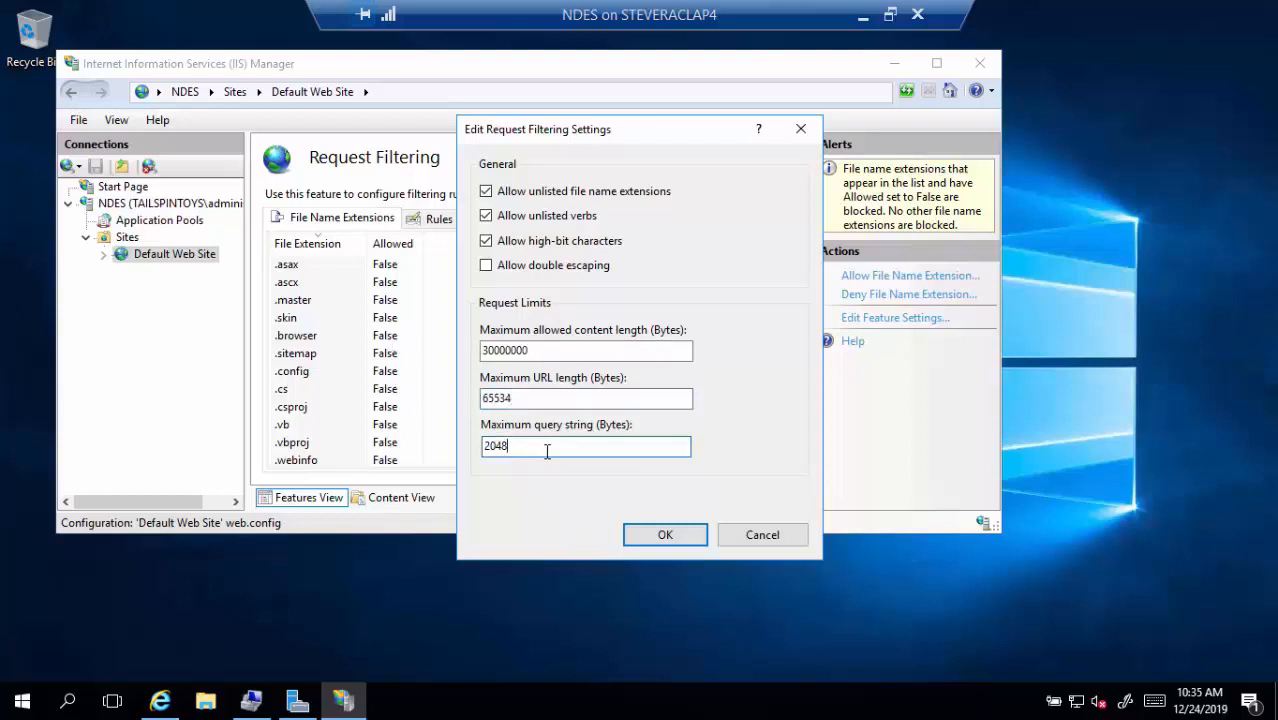
left_click_drag(496, 445, 421, 449)
type("65534")
left_click(654, 536)
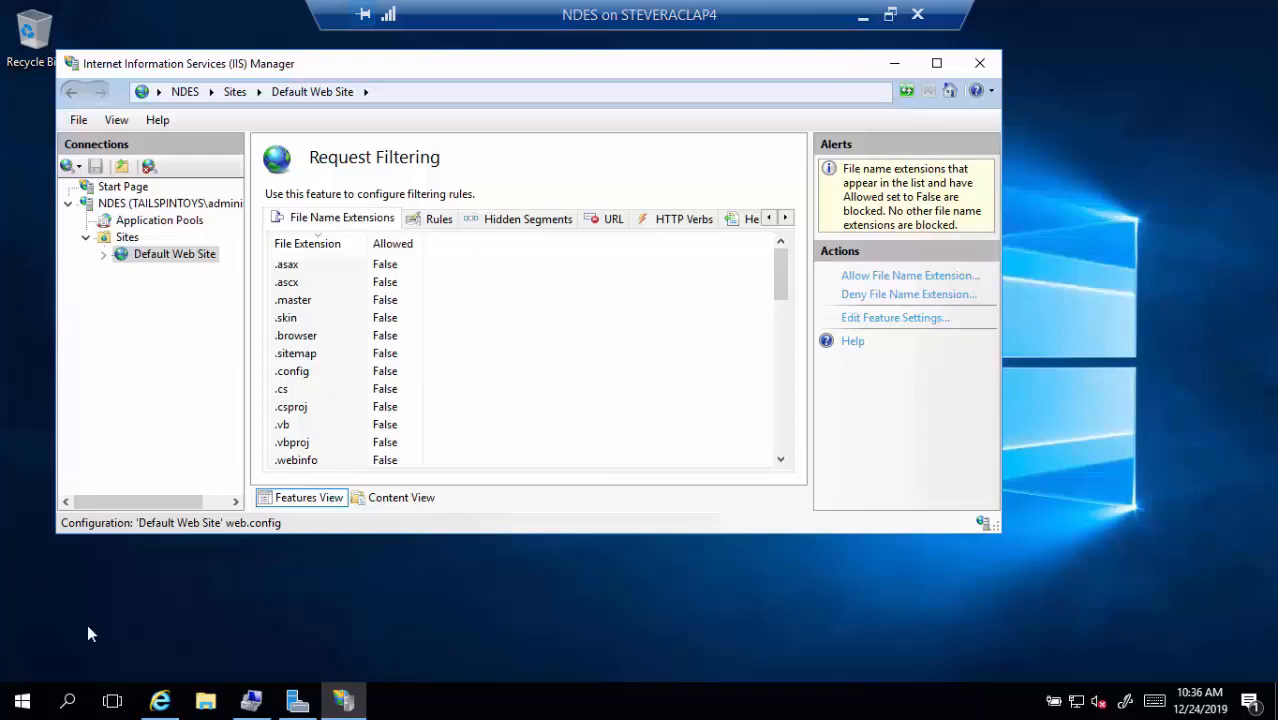
Restart the NDES server from the Start button's shutdown menu
right_click(22, 701)
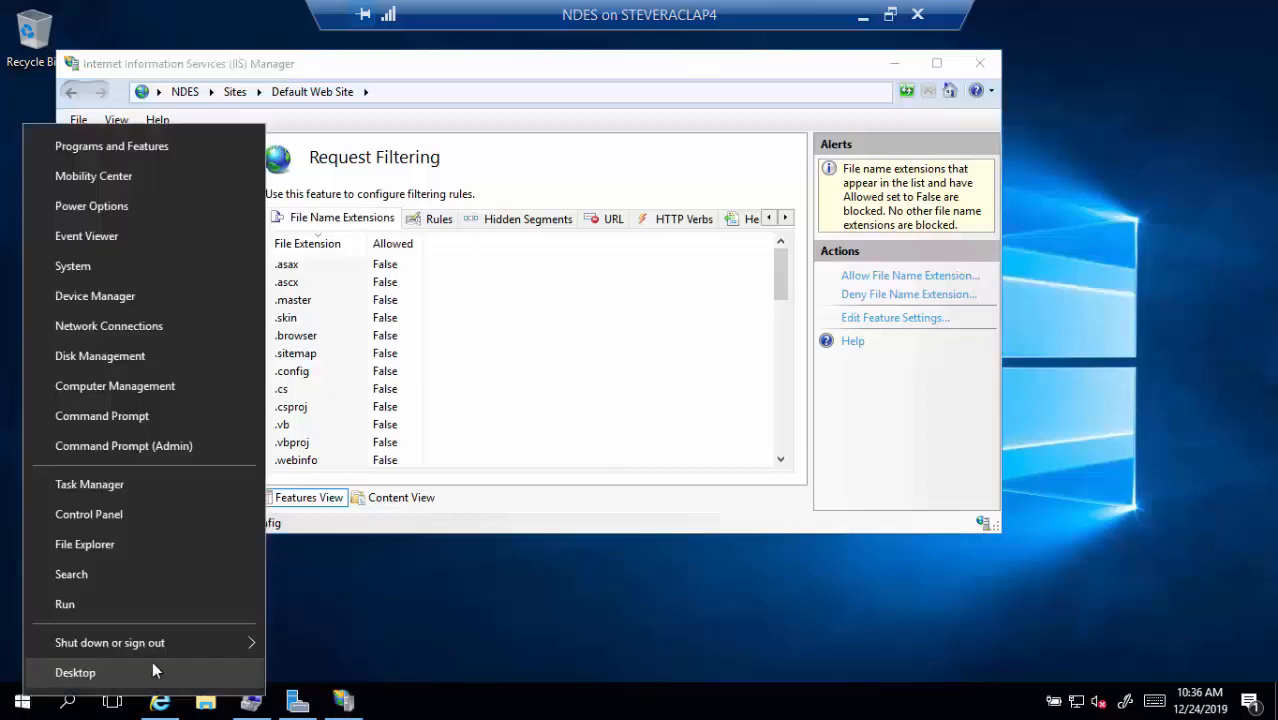
mouse_move(239, 644)
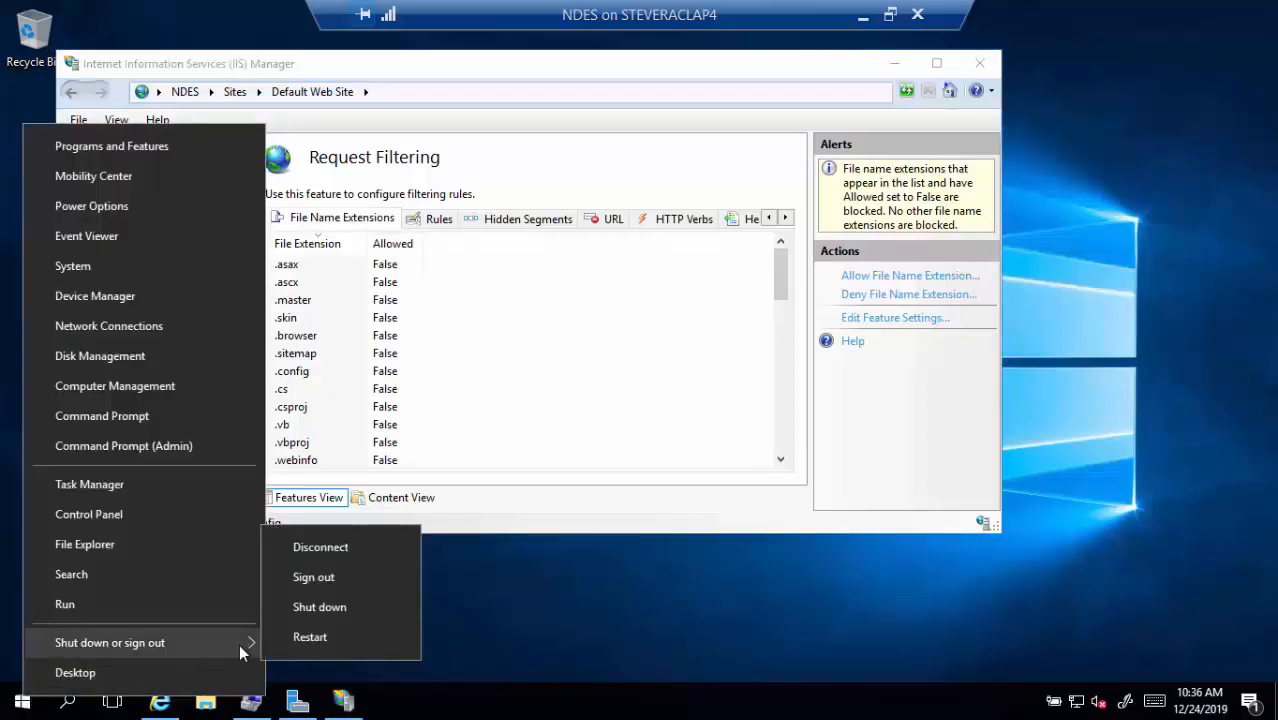
left_click(295, 652)
left_click(320, 660)
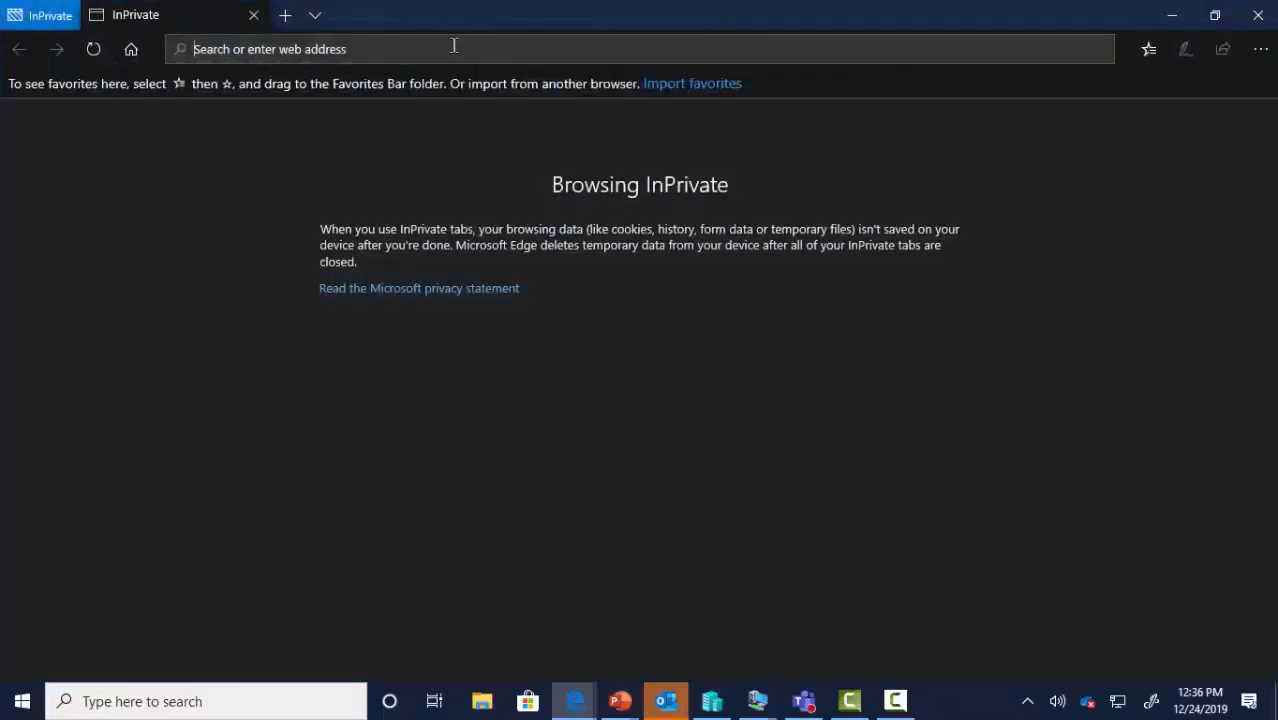
Replace a mistyped address with portal.azure.com to load the signed-in Azure portal dashboard
type("devic")
key("BackSpace")
key("BackSpace")
key("BackSpace")
key("BackSpace")
key("BackSpace")
key("BackSpace")
type("portal.")
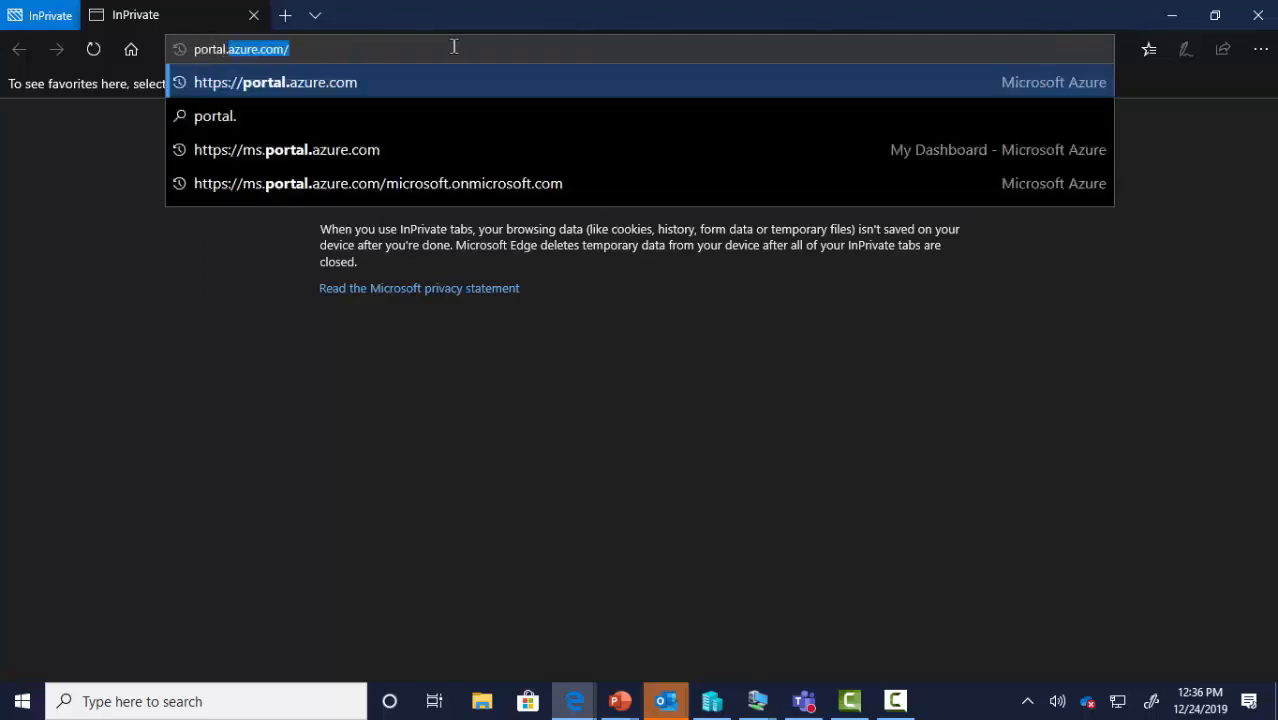
type("azure.com/")
key("Return")
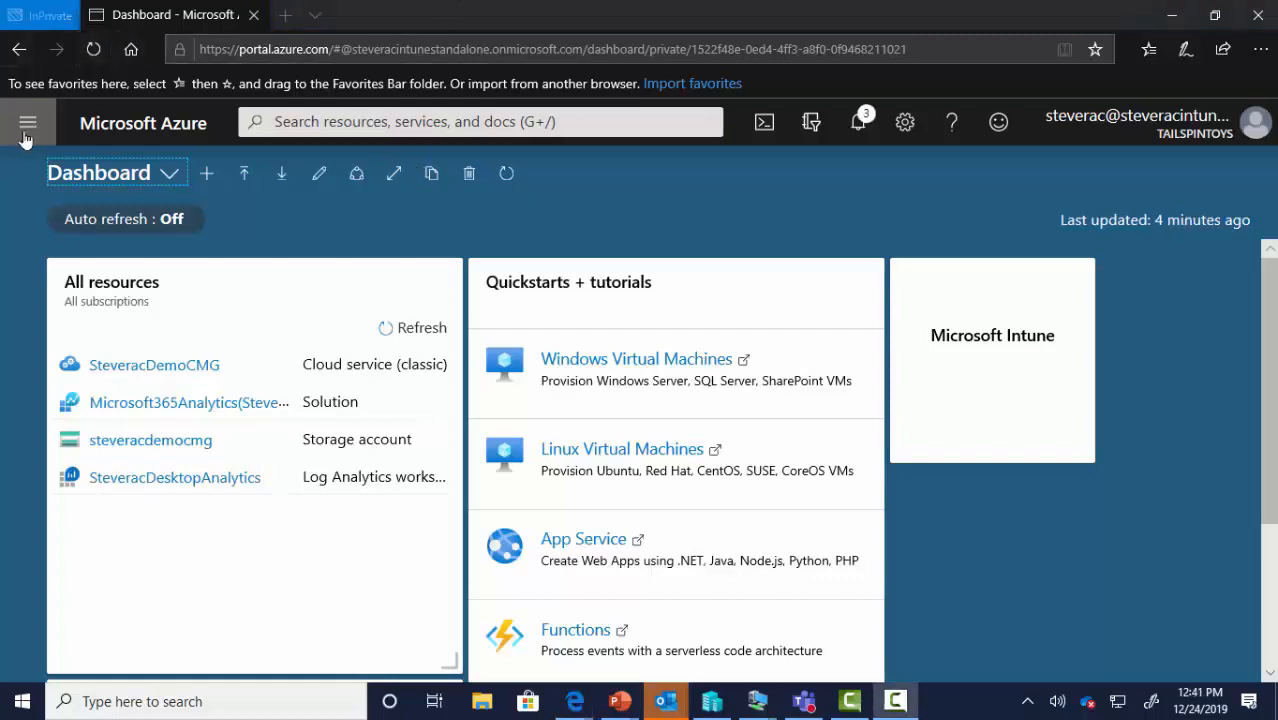
Go to Azure Active Directory's Application proxy page to view the NDES and LABSRVDC1 connectors
left_click(27, 125)
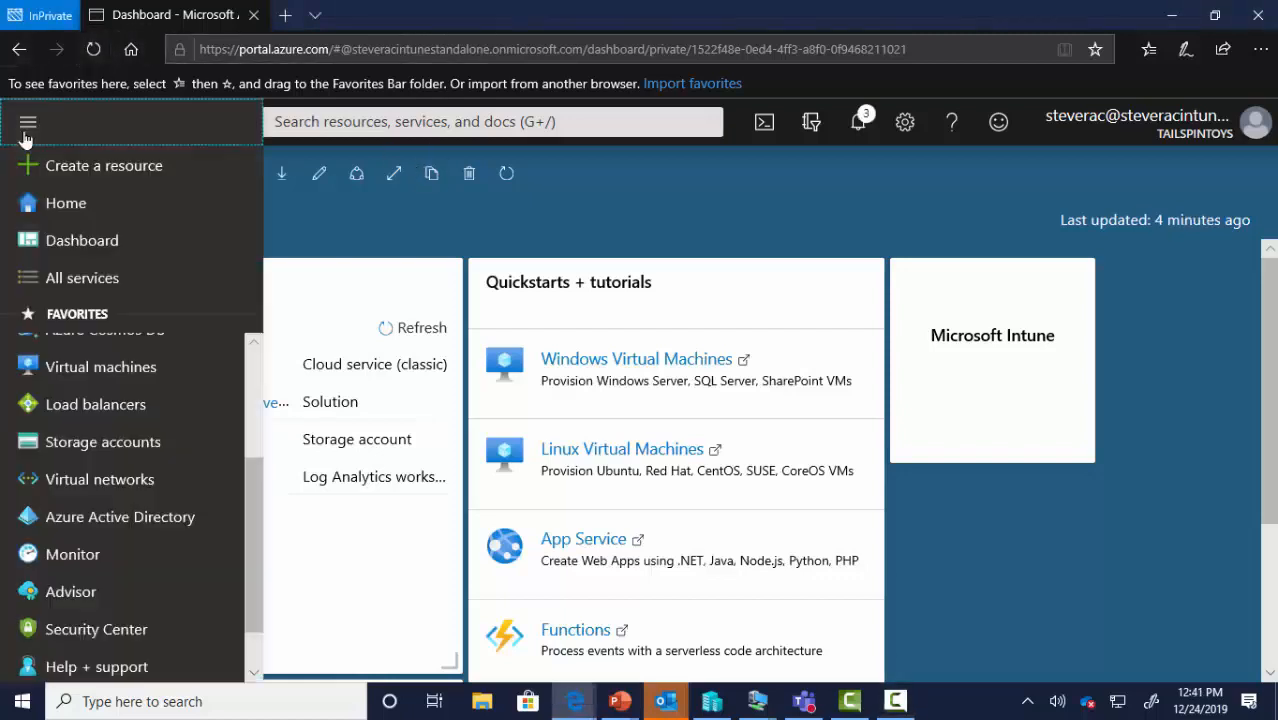
left_click(126, 527)
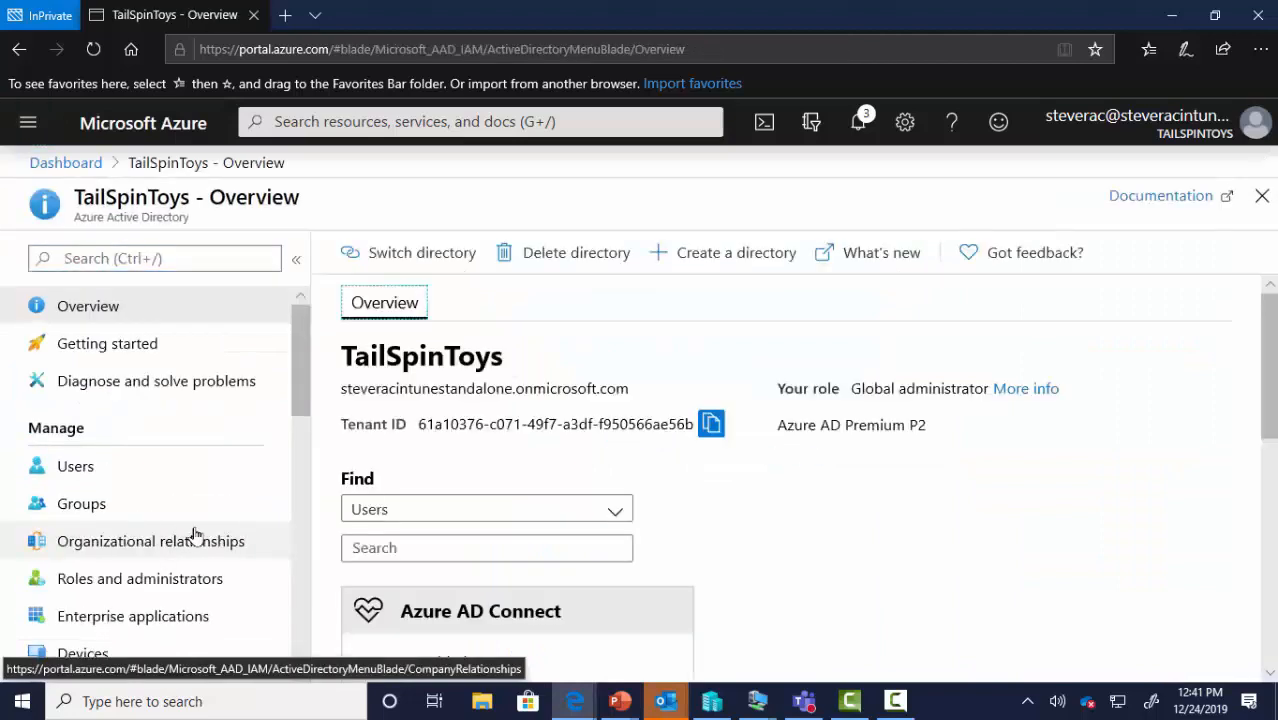
scroll(190, 530, "down", 3)
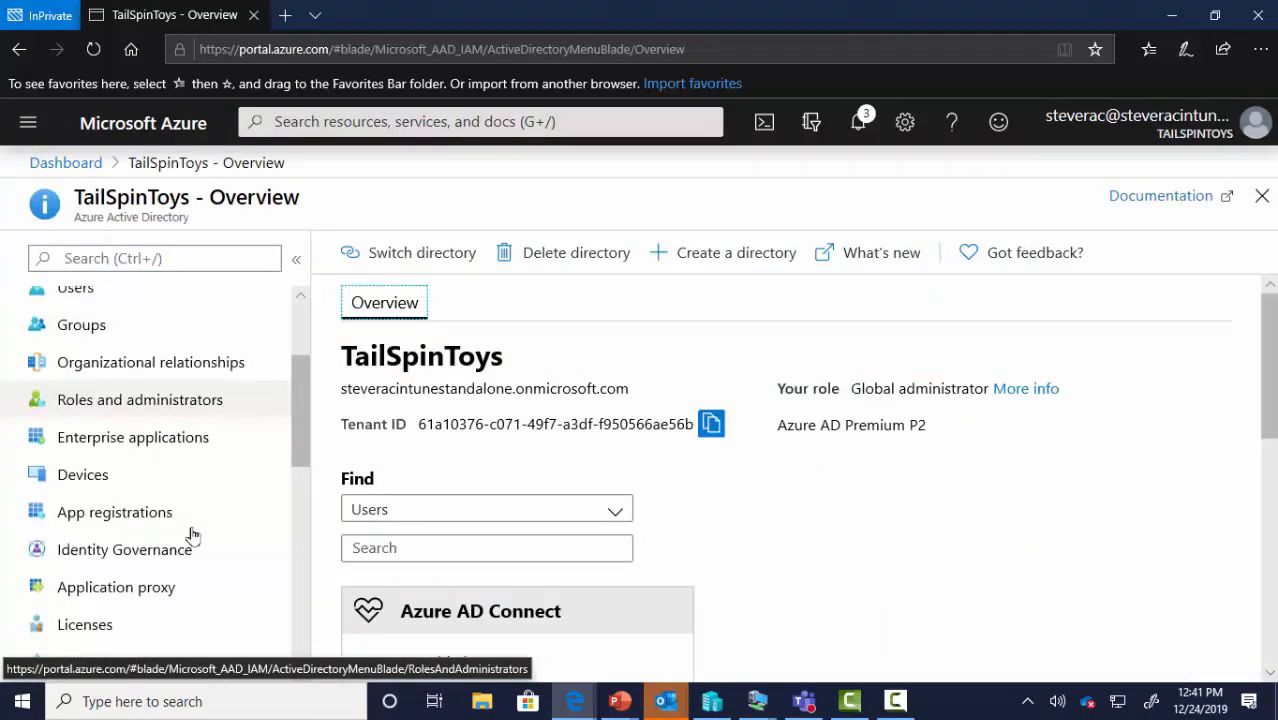
left_click(152, 602)
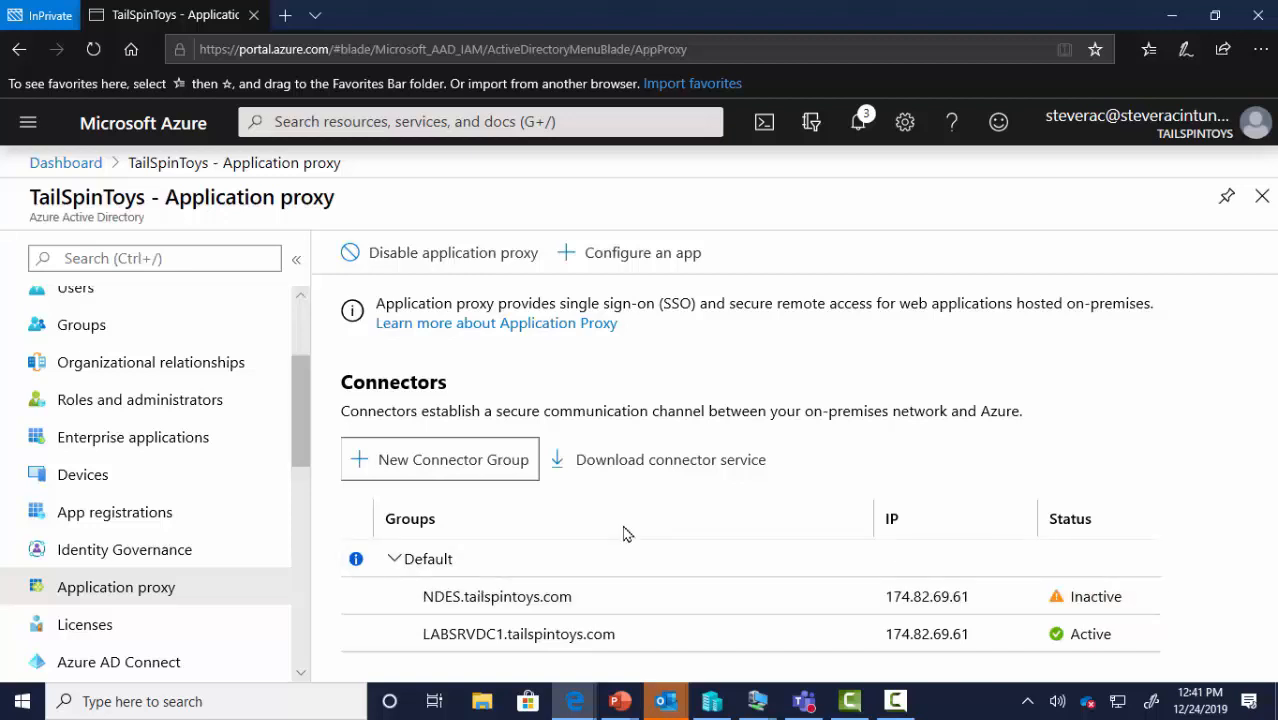
Accept the connector terms and save AADApplicationProxyConnectorInstaller.exe to the Desktop
left_click(656, 468)
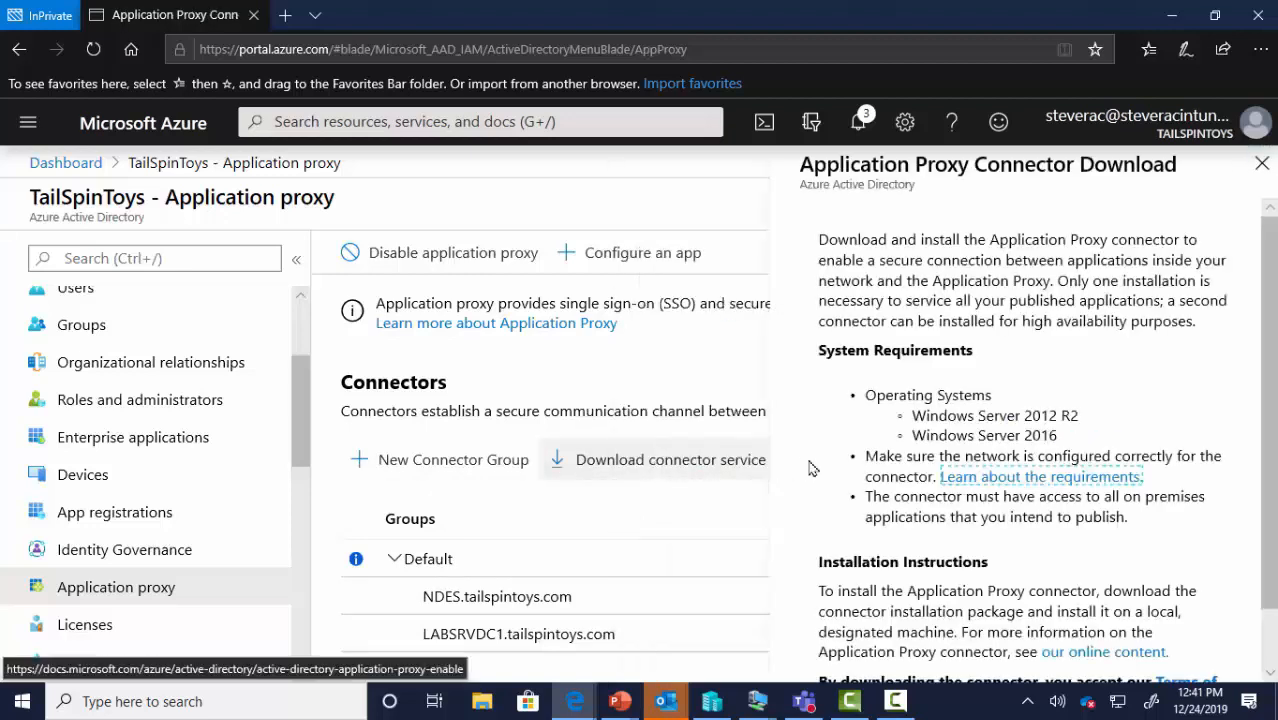
scroll(881, 470, "down", 2)
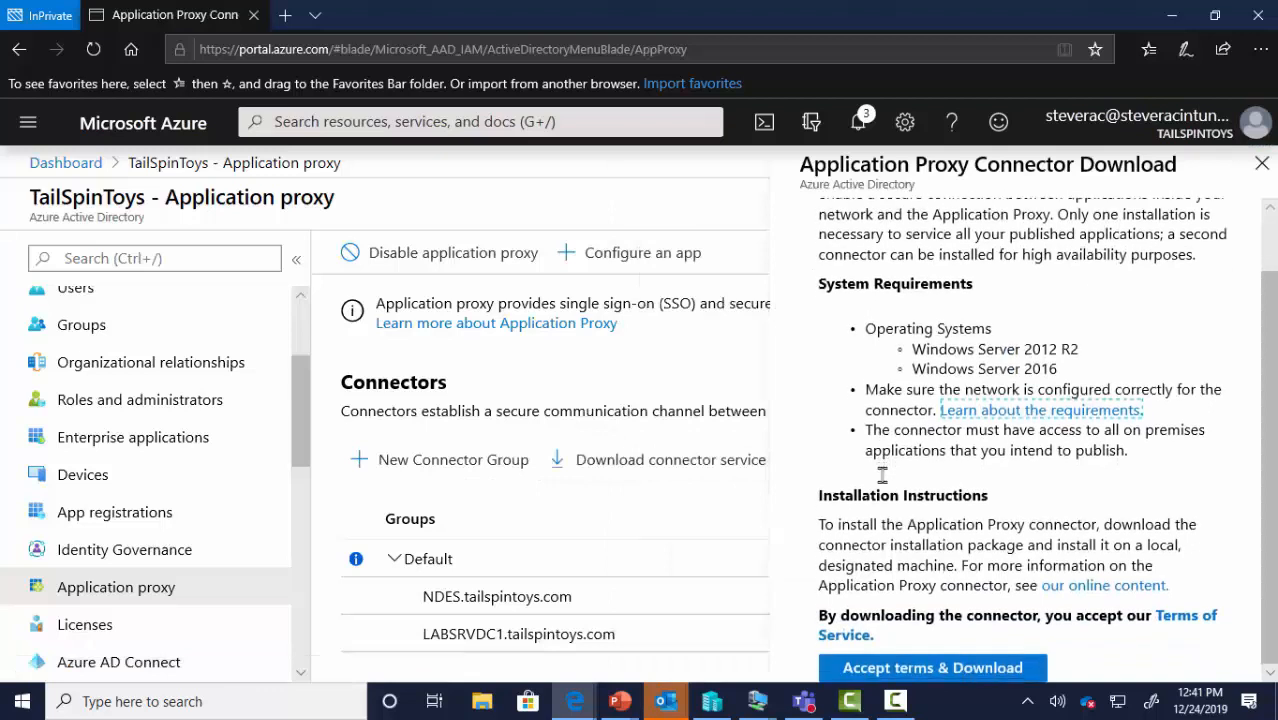
left_click(993, 668)
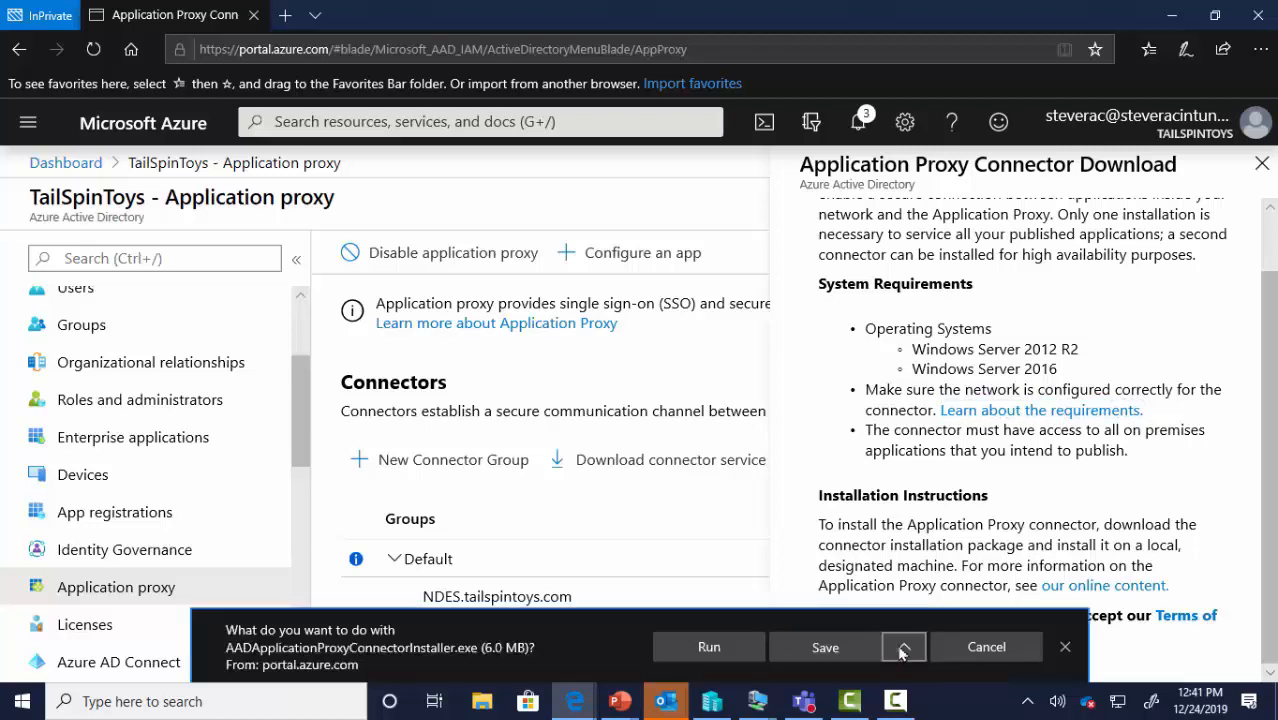
left_click(904, 649)
left_click(844, 618)
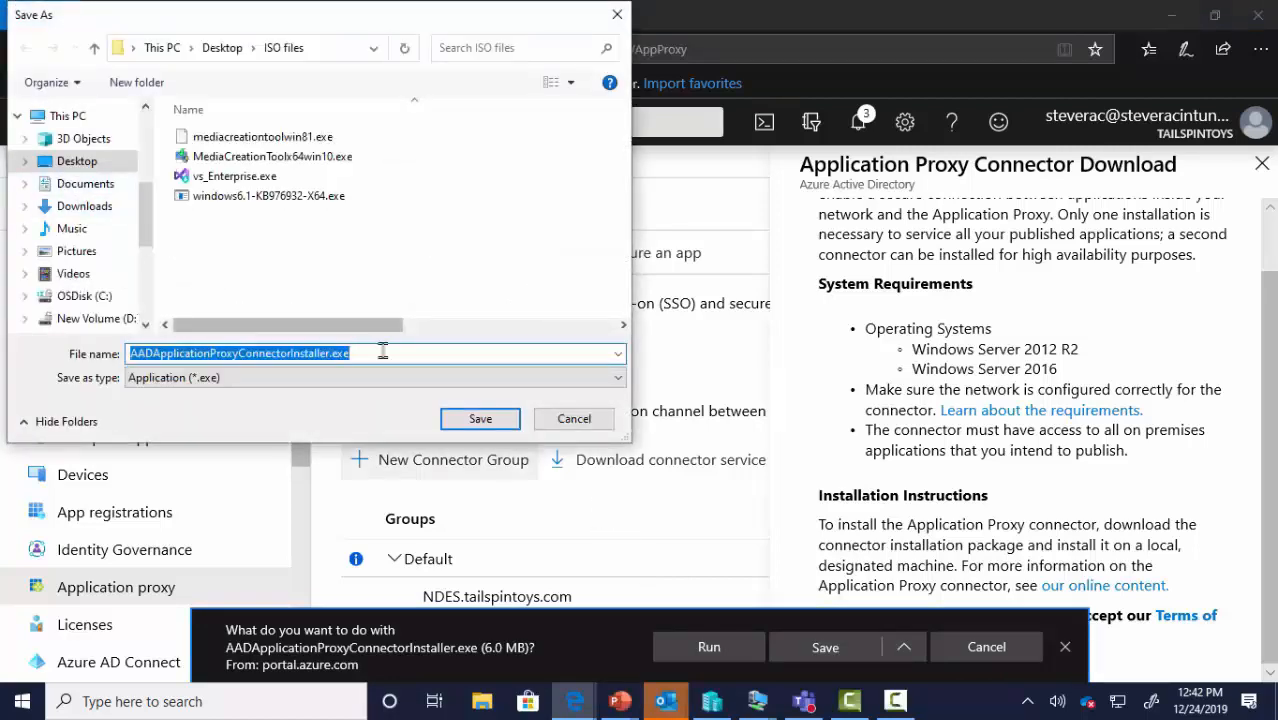
left_click(225, 47)
left_click(480, 419)
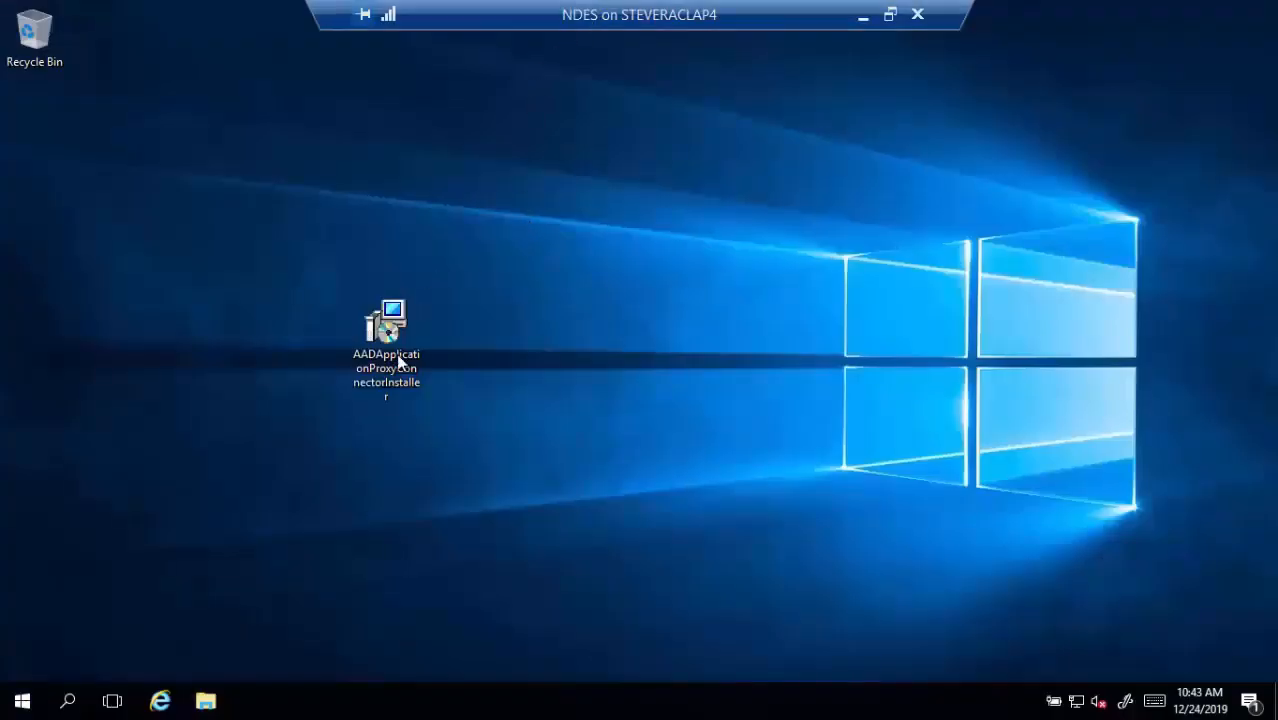
left_click(390, 340)
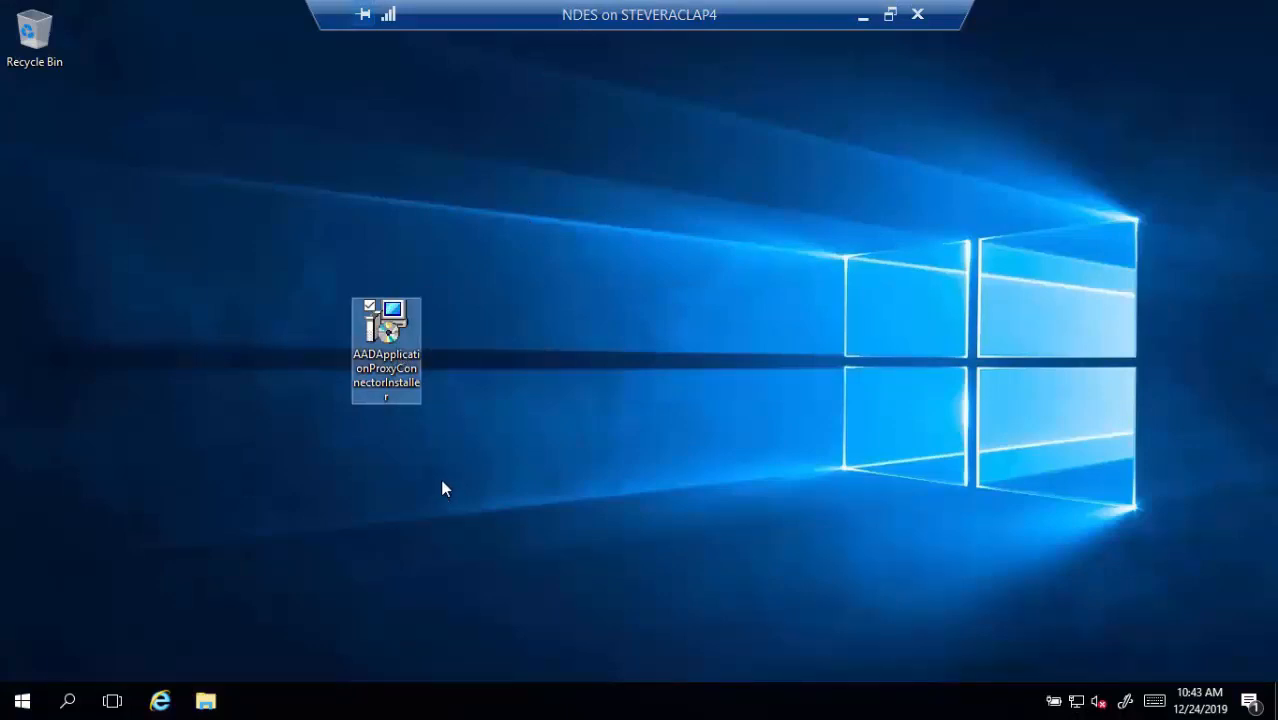
Run the connector installer as administrator, agree to the license terms, and install
right_click(388, 350)
left_click(299, 369)
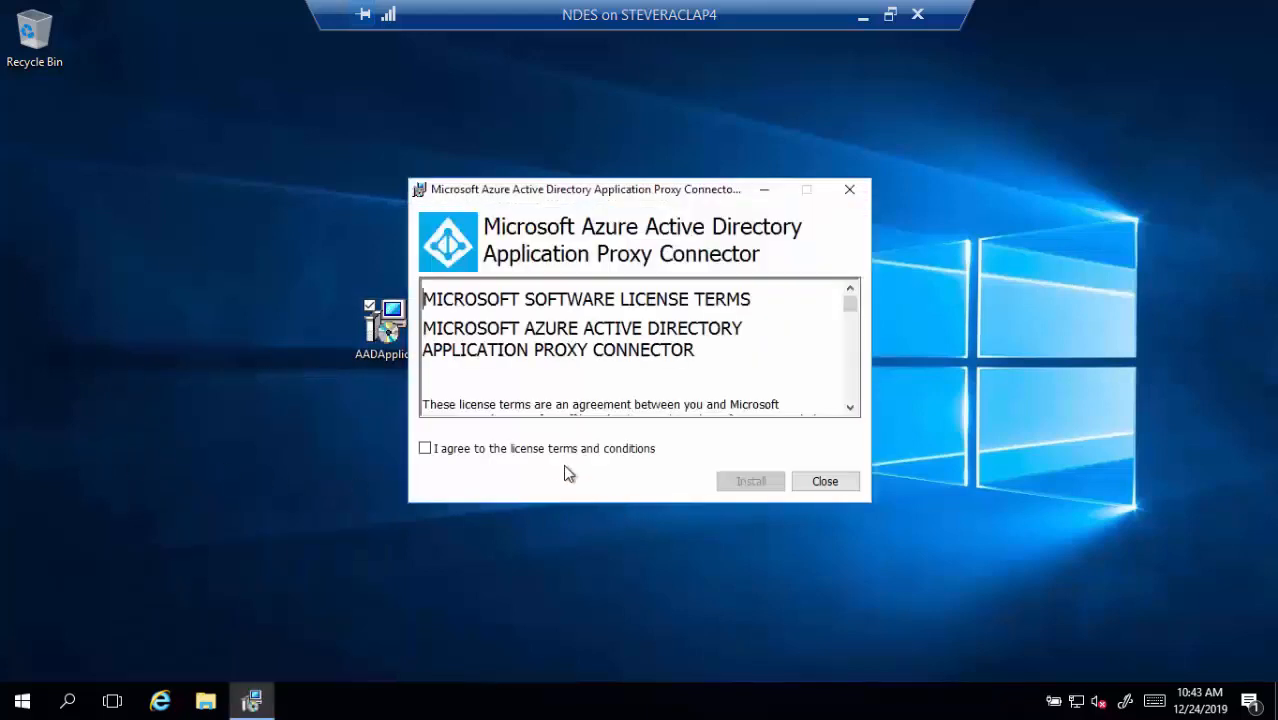
left_click(545, 452)
left_click(718, 482)
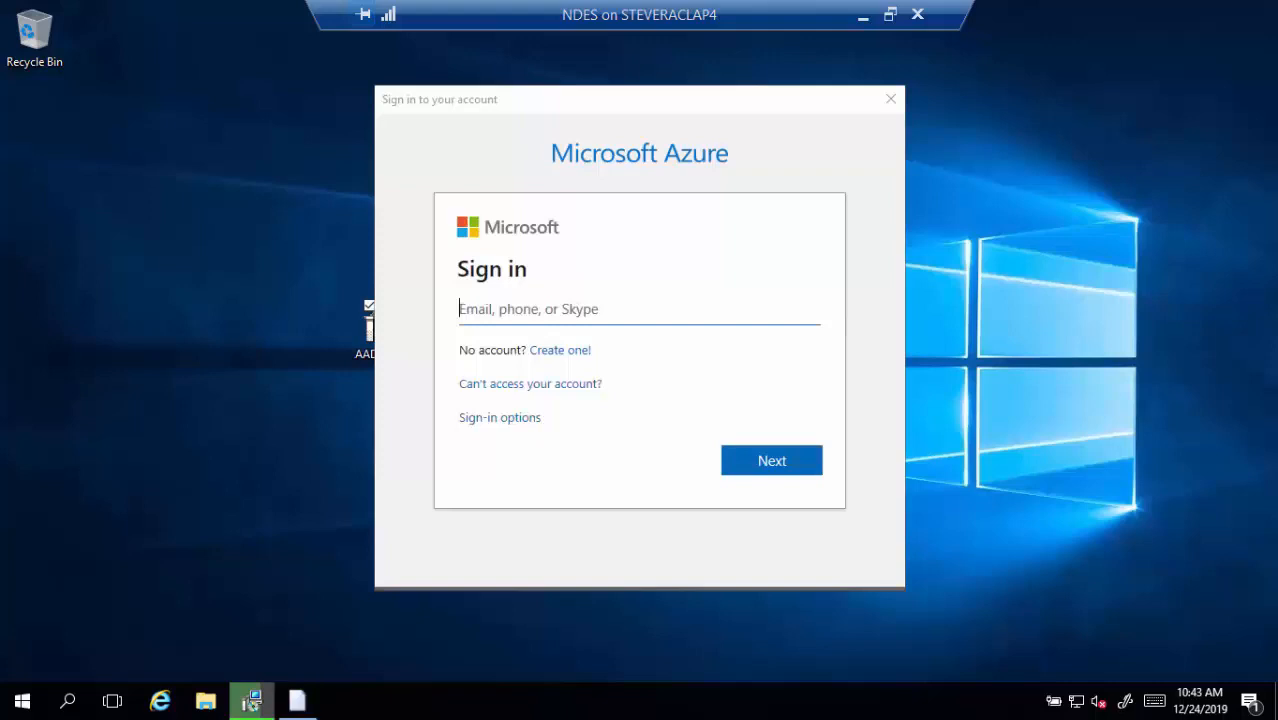
Sign in with the Azure admin e-mail and password, then close the Setup Successful dialog
left_click(494, 307)
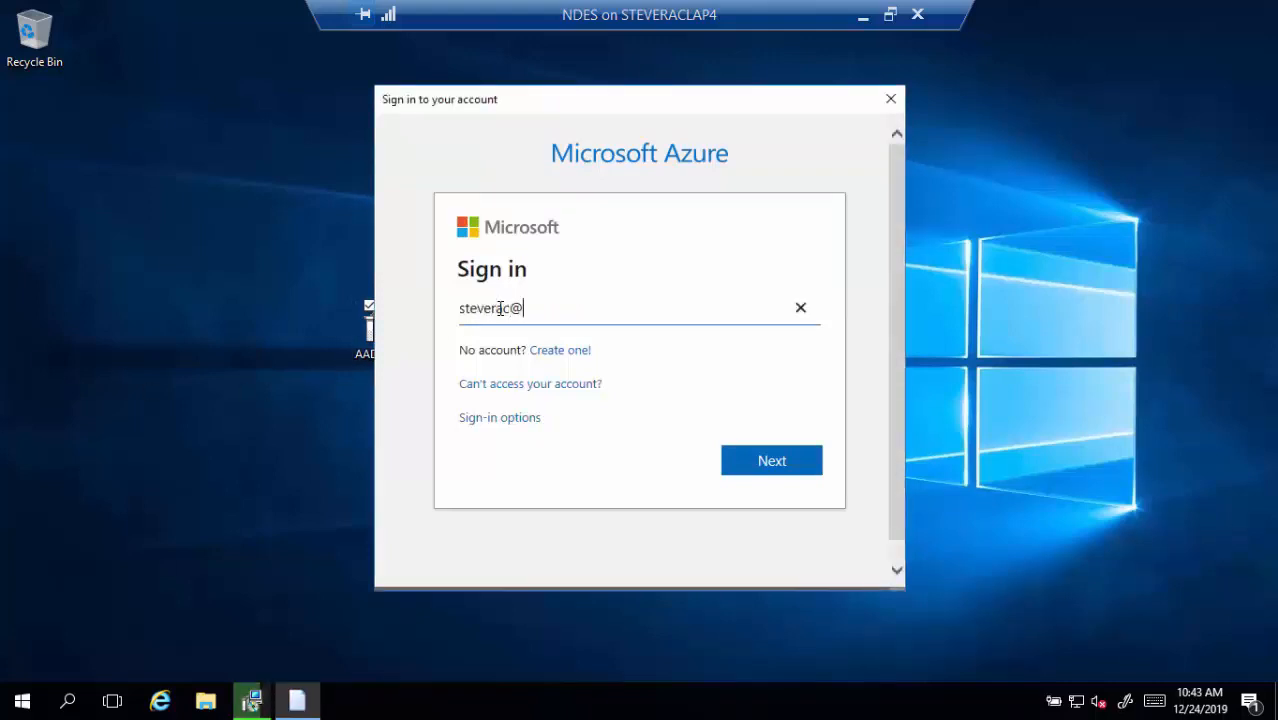
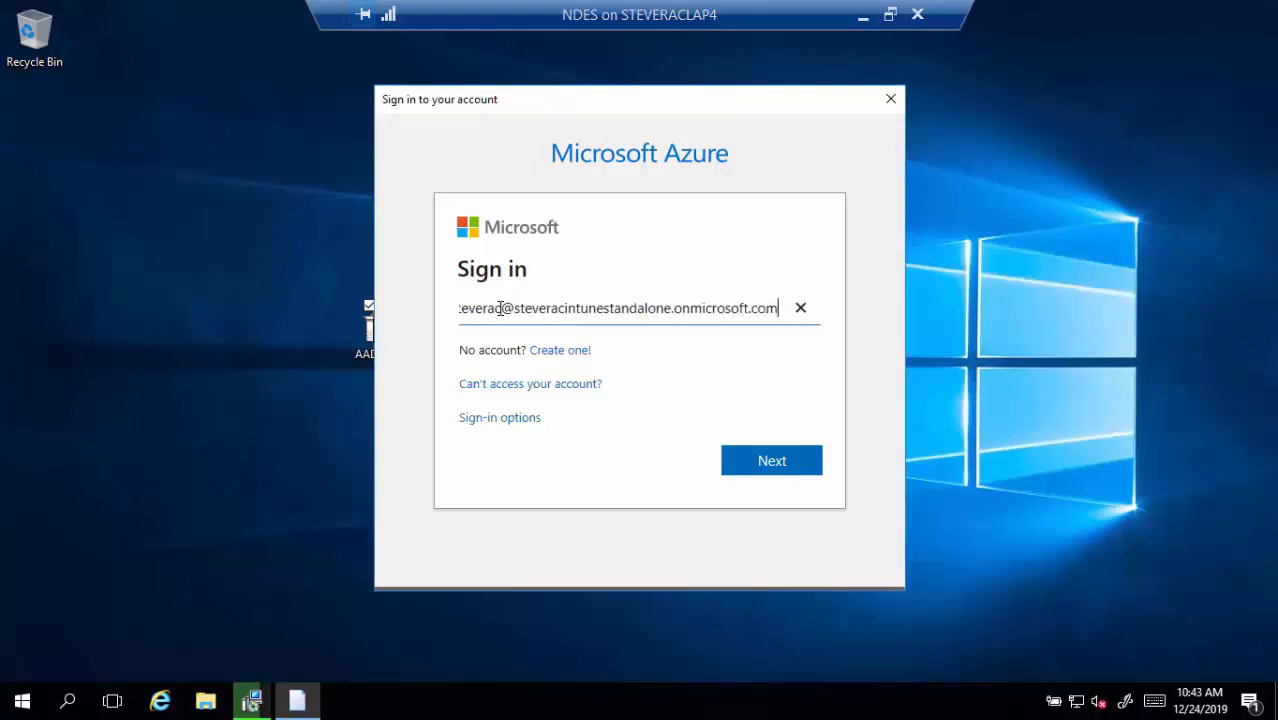
key("Return")
type("••••••••••••")
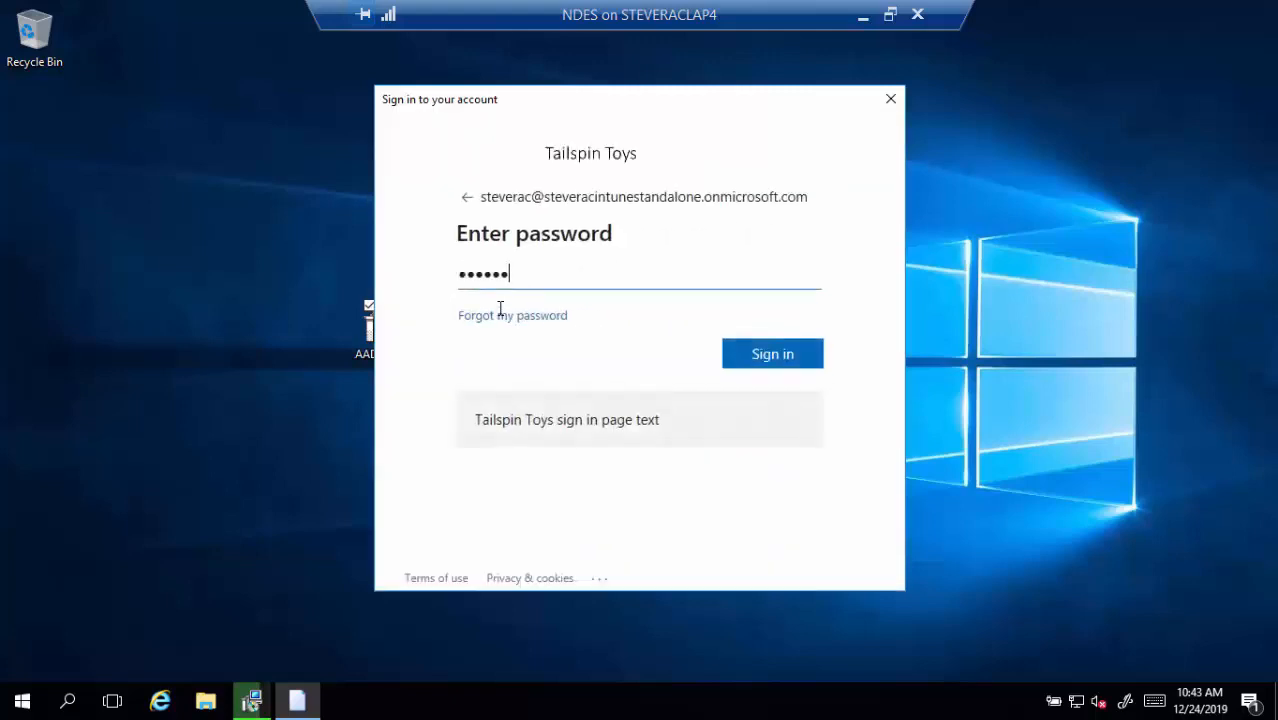
key("Return")
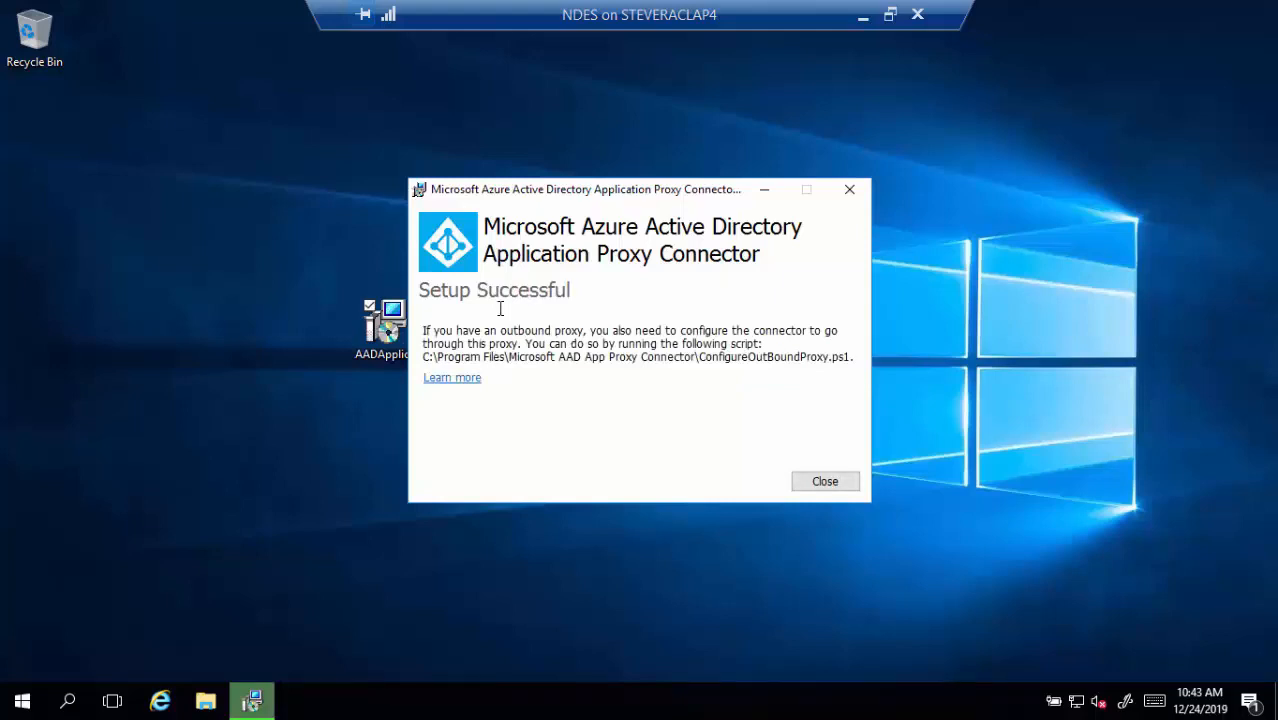
left_click(845, 484)
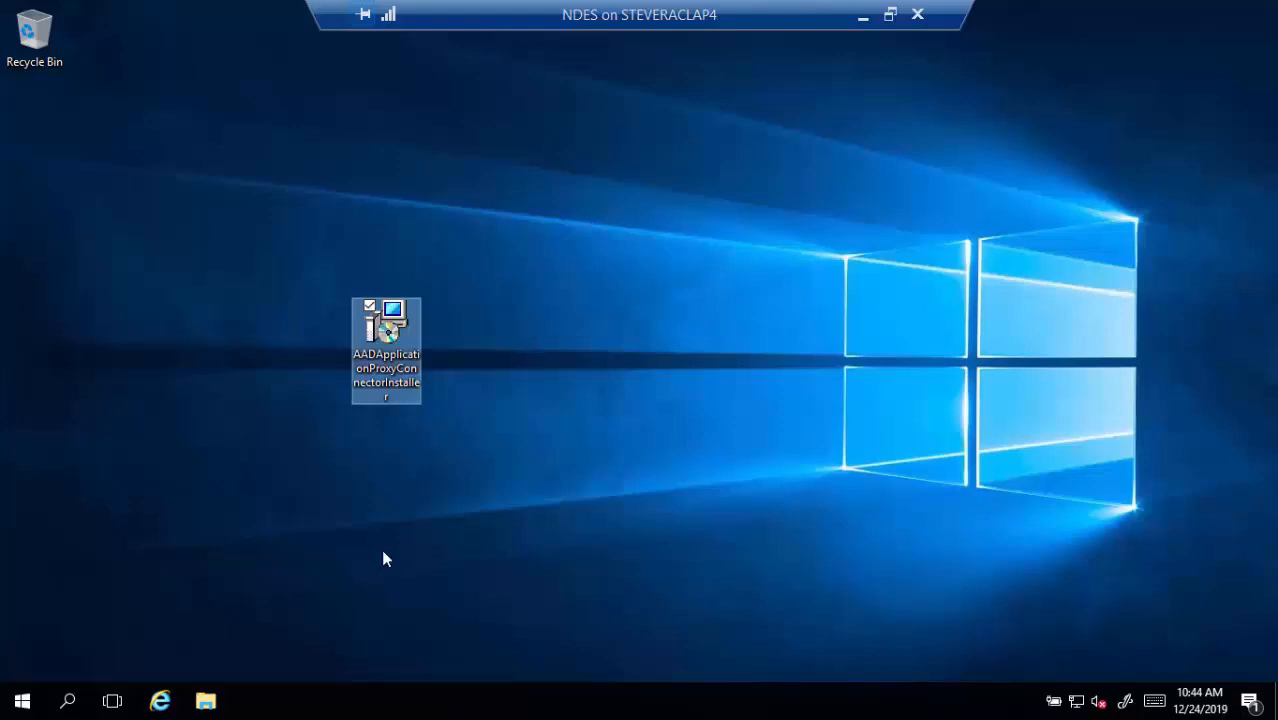
Browse to portal.azure.com in Internet Explorer and continue past the protected mode notice
left_click(163, 703)
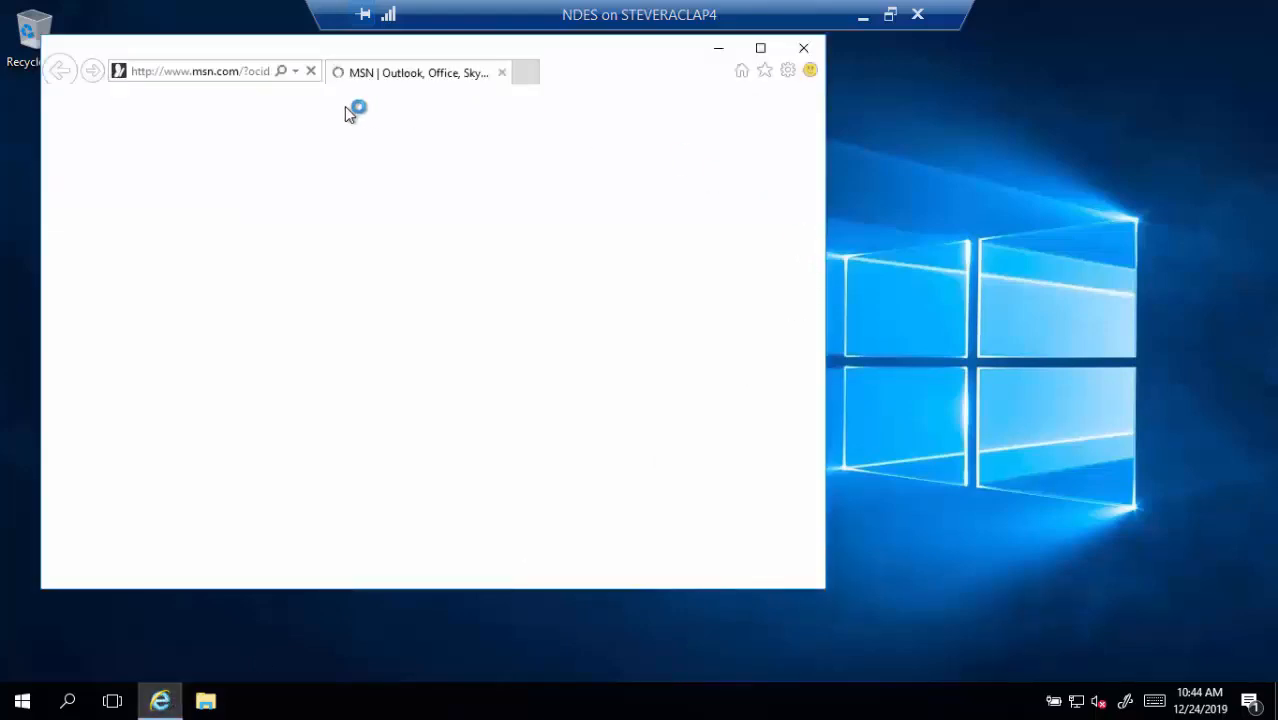
left_click(240, 79)
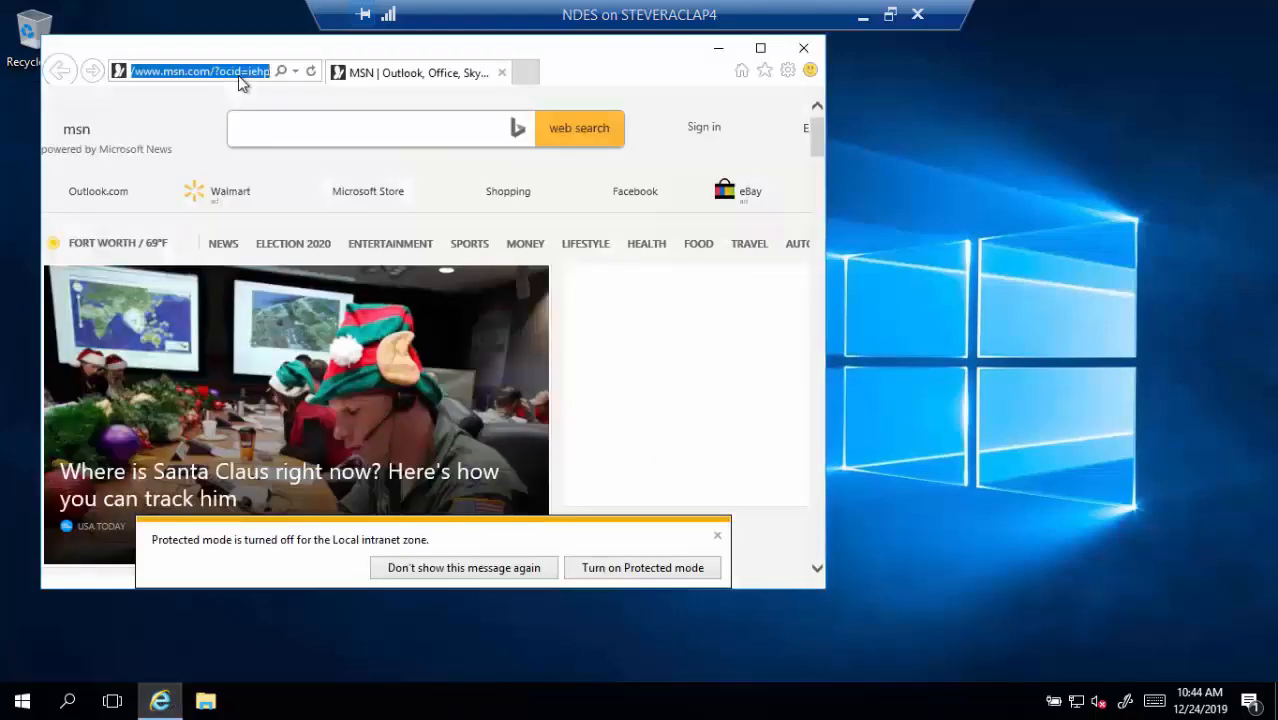
type("portal.azur")
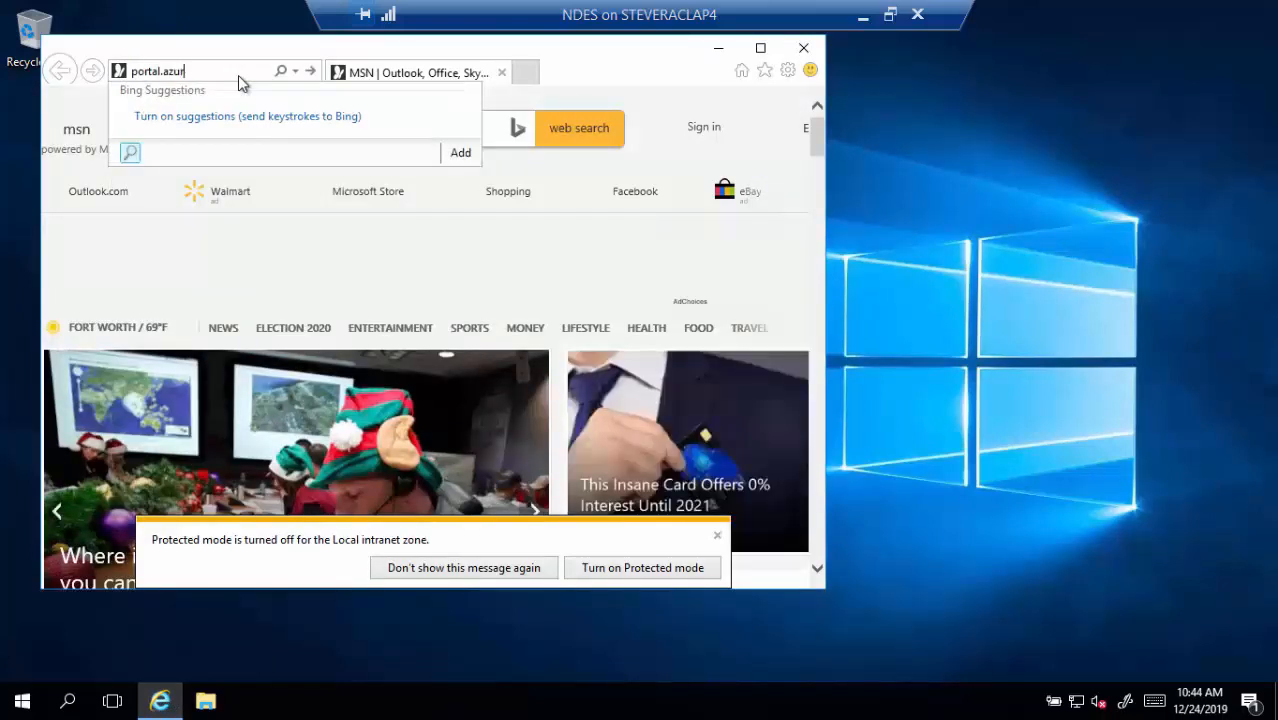
type("e.com")
key("Return")
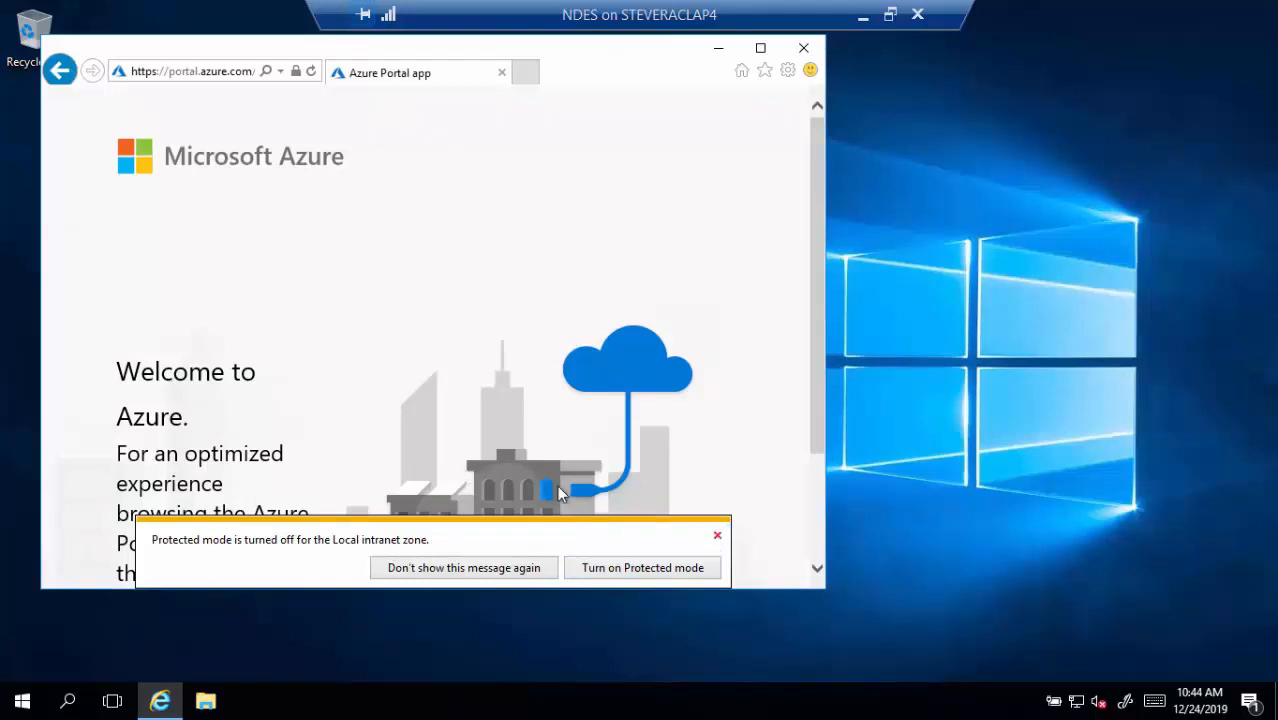
left_click(718, 537)
scroll(715, 545, "down", 3)
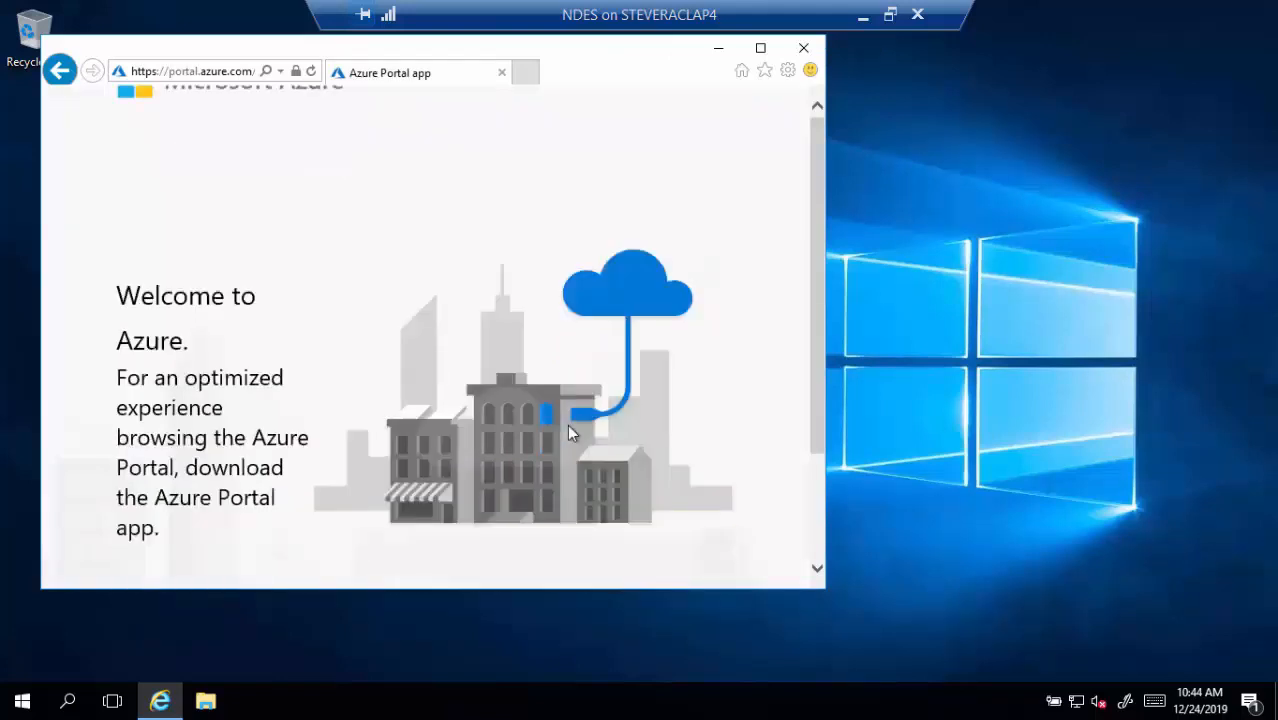
left_click(415, 545)
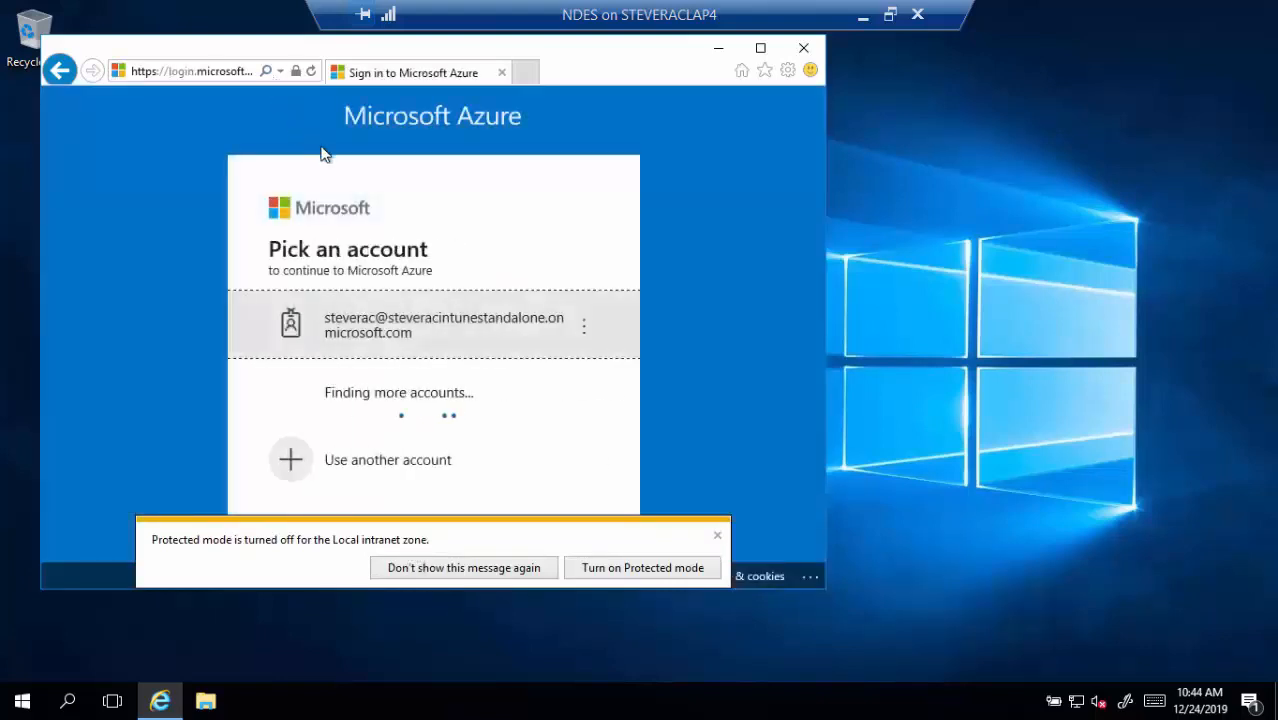
Sign in with the admin account and password, stay signed in, and dismiss the prompts
left_click(430, 346)
type("•")
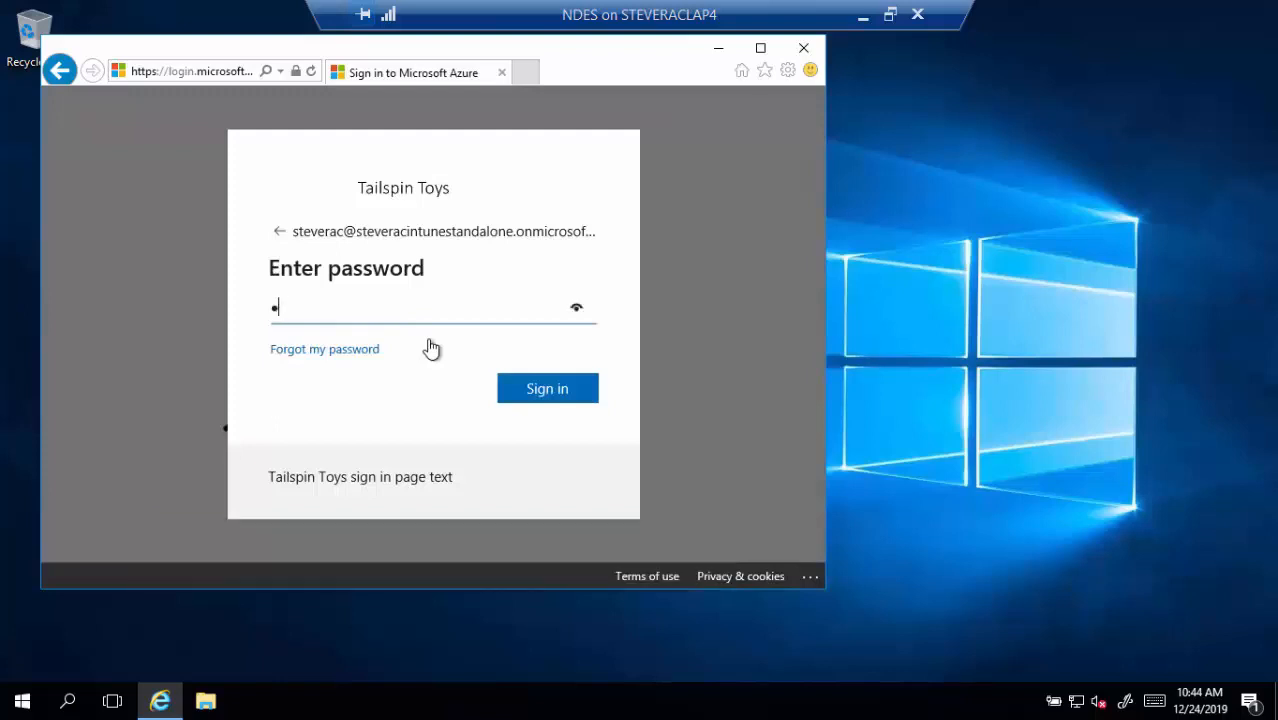
type("••••••••••")
key("Return")
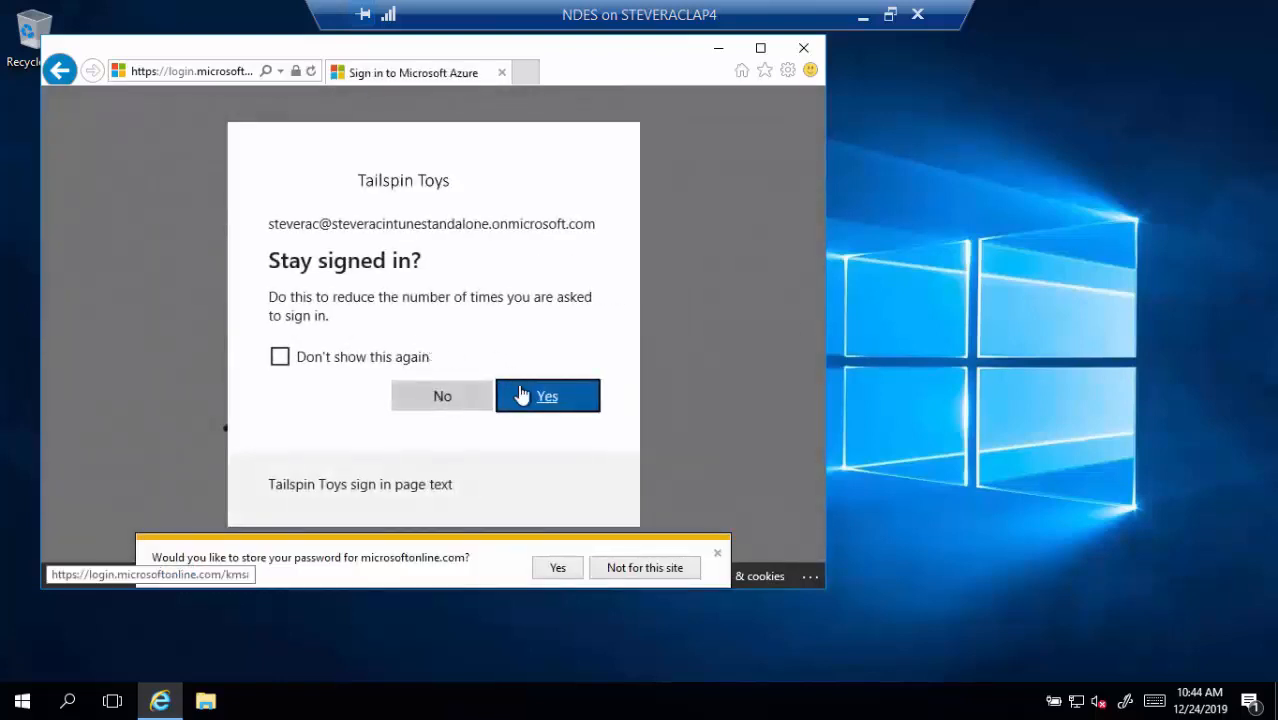
left_click(521, 396)
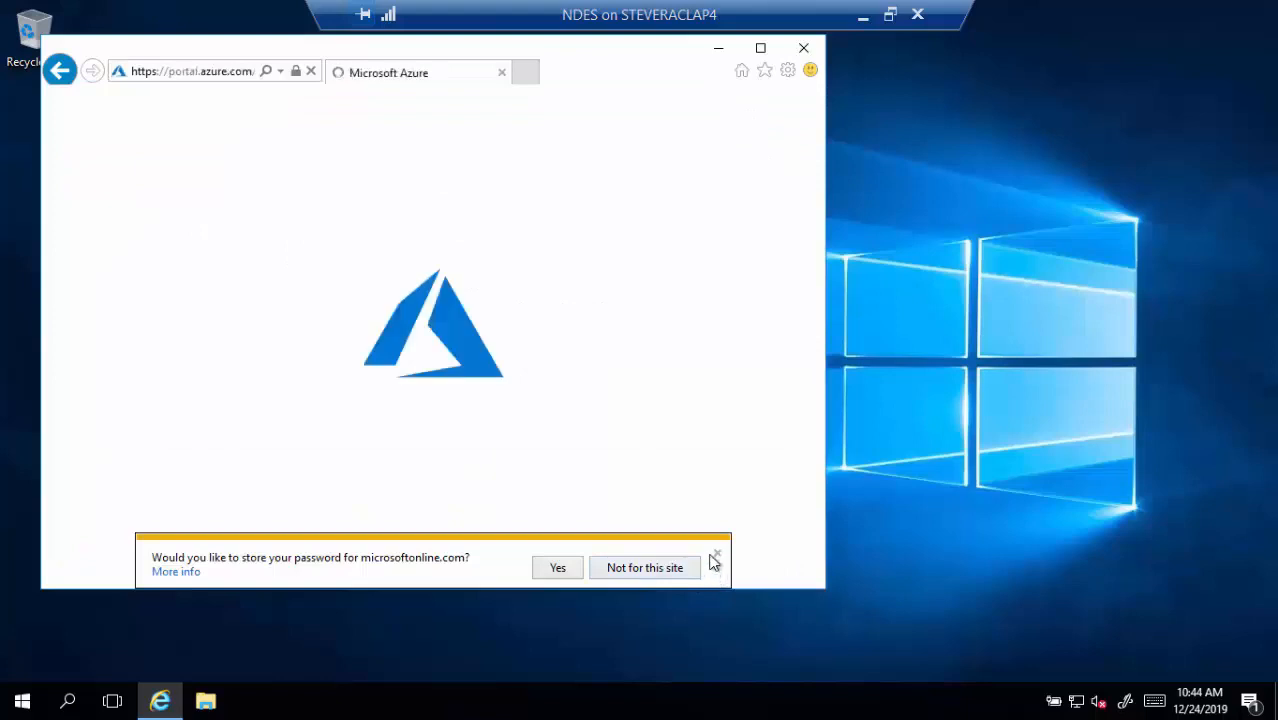
left_click(718, 562)
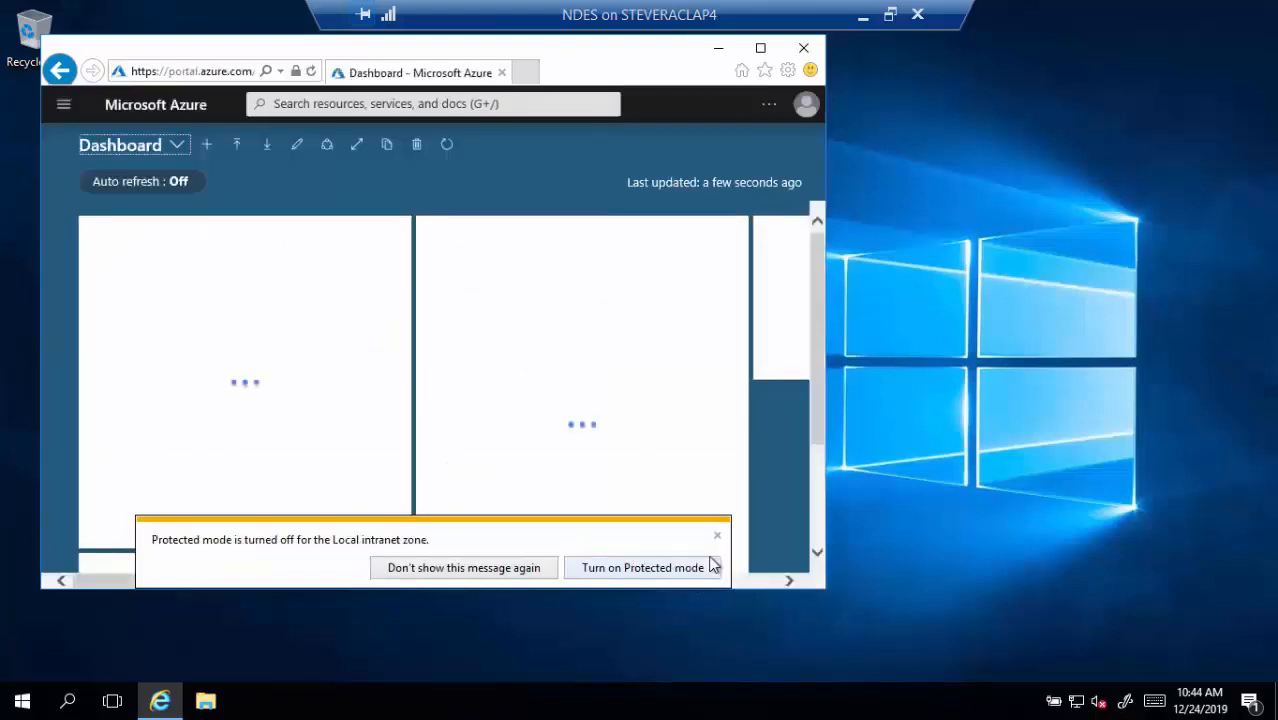
left_click(717, 538)
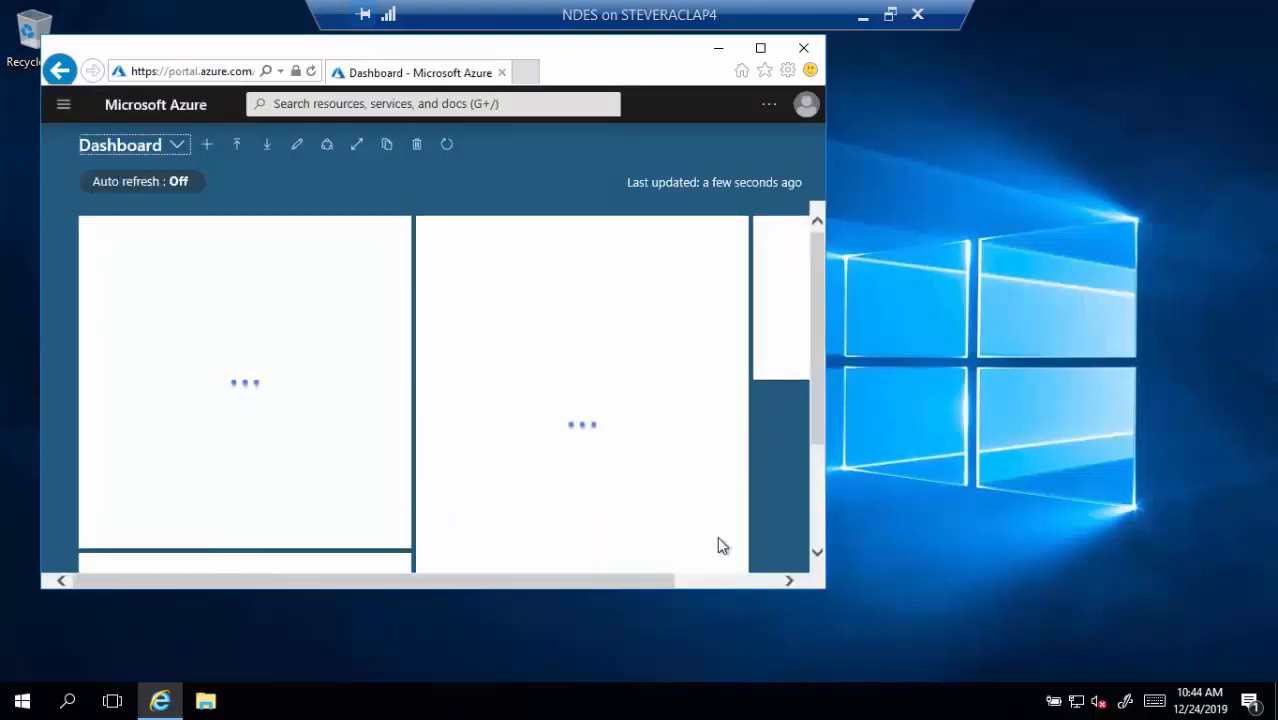
Check in Azure Active Directory's Application proxy page that the NDES connector is Active
left_click(63, 105)
scroll(145, 420, "down", 3)
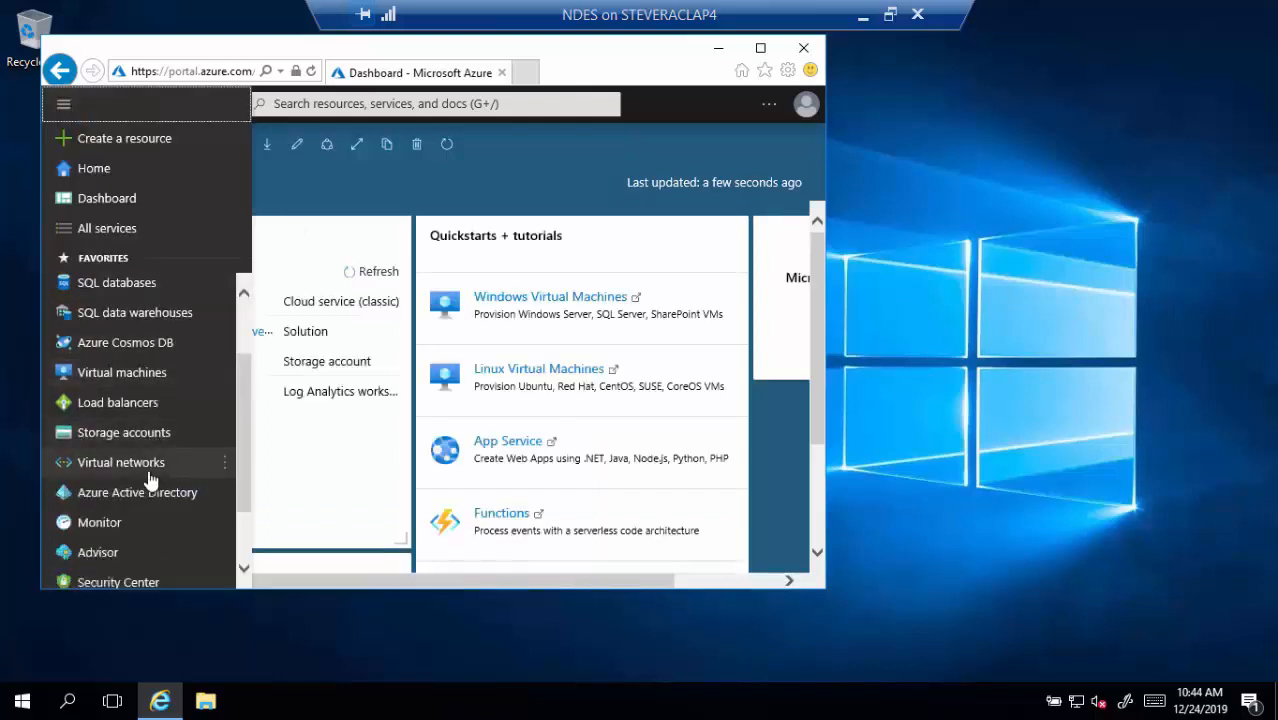
key("Escape")
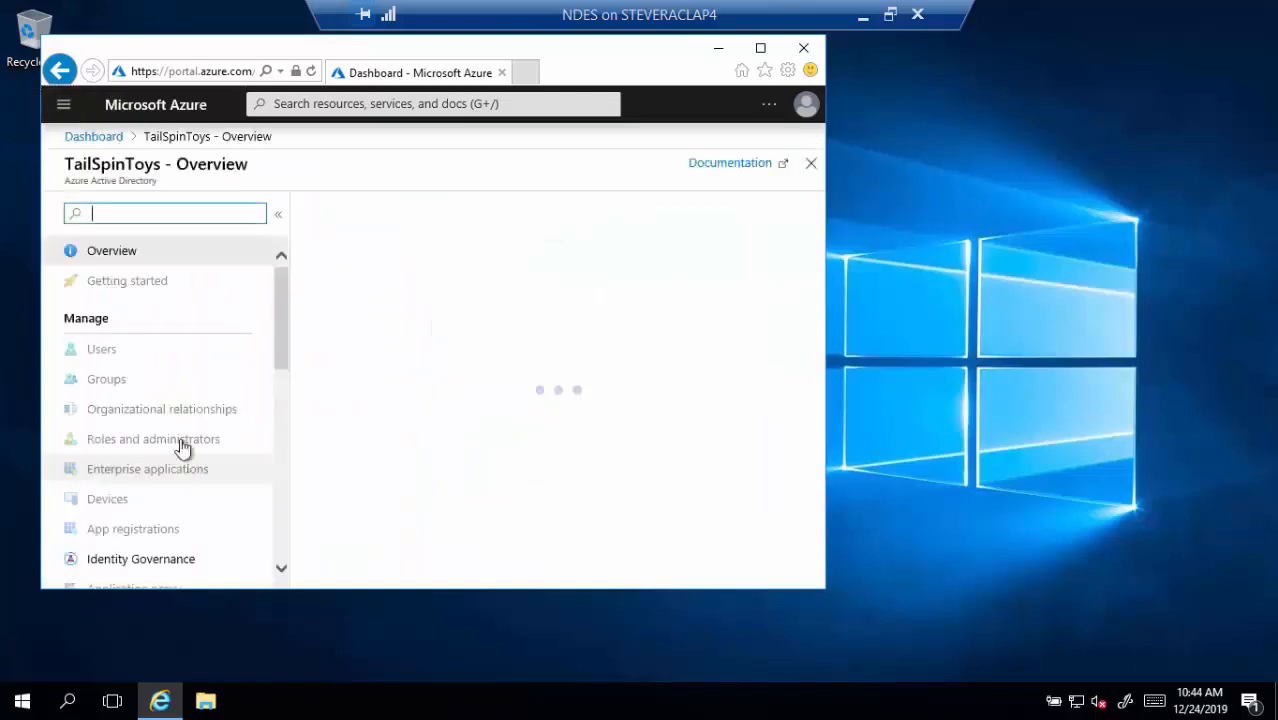
scroll(170, 440, "down", 2)
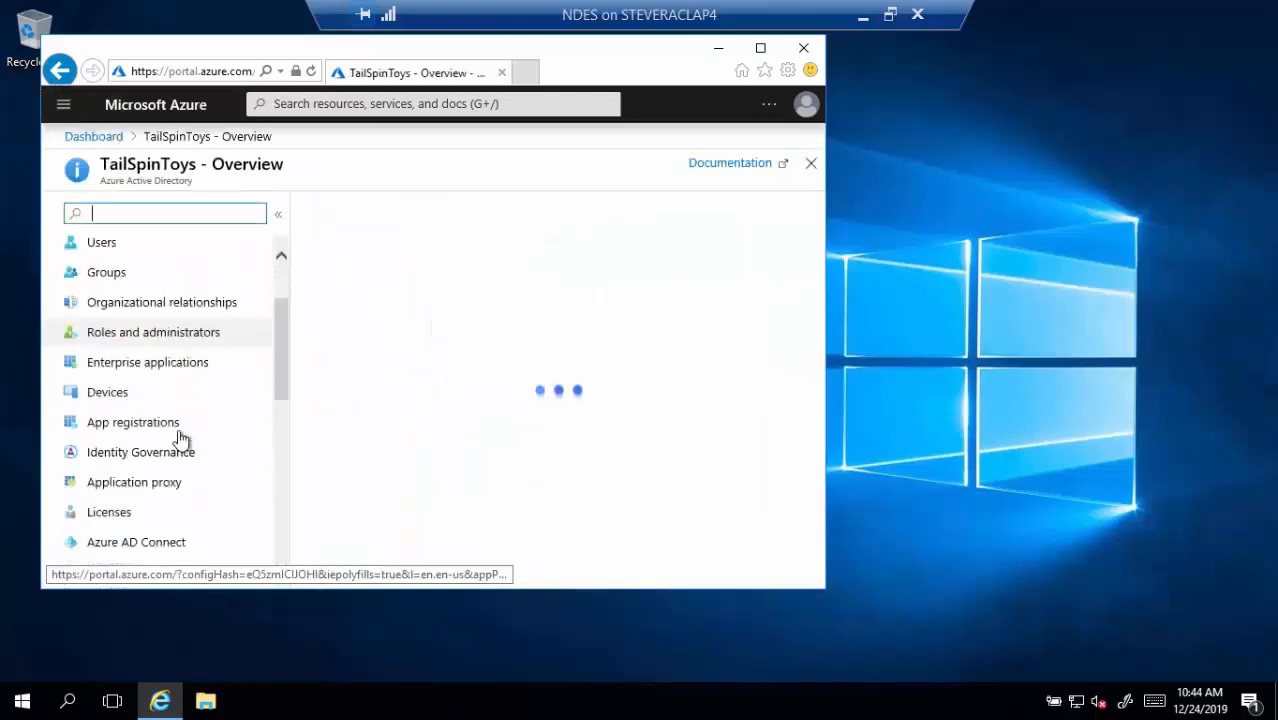
left_click(159, 483)
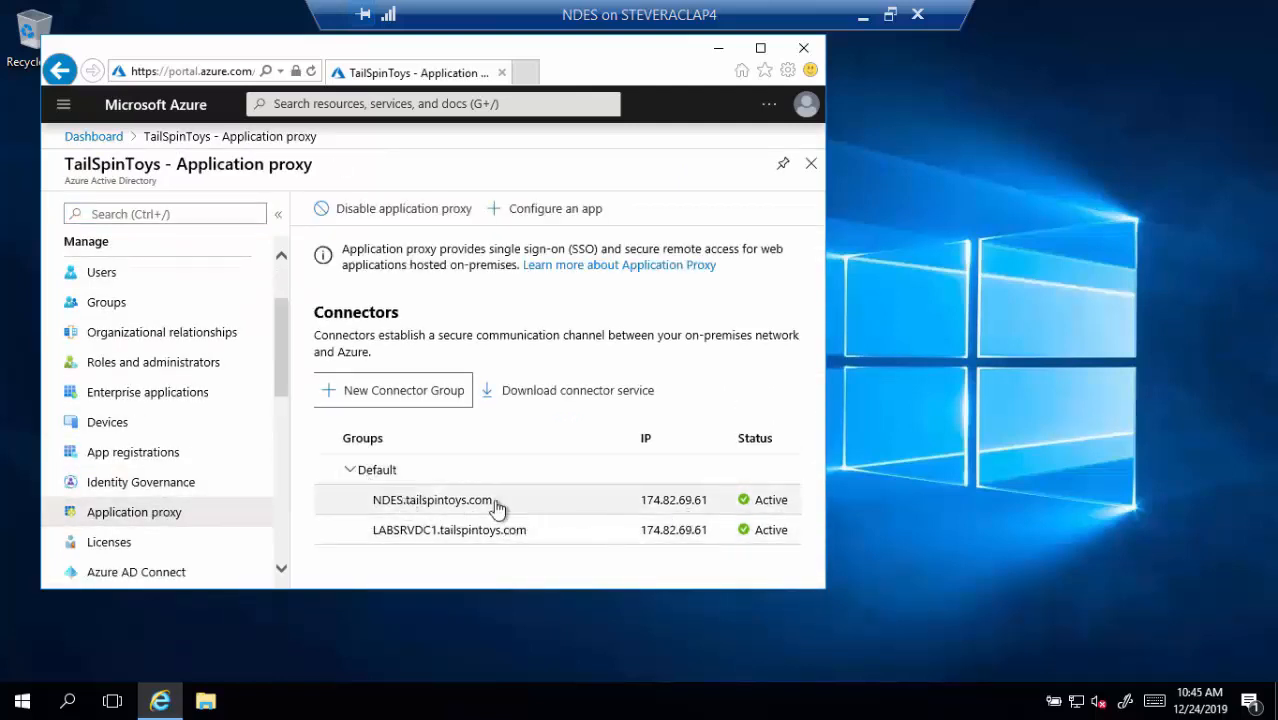
Start a new on-premises application from Enterprise applications, with the browser maximized
left_click(153, 395)
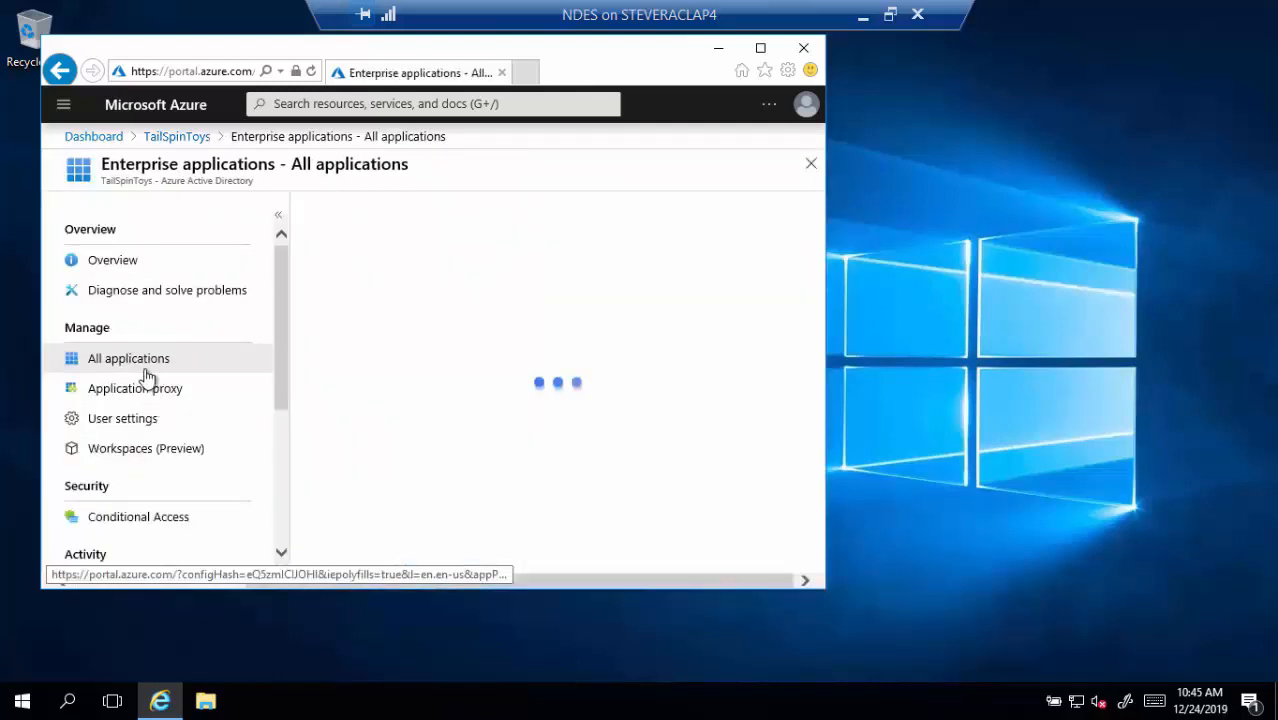
double_click(241, 50)
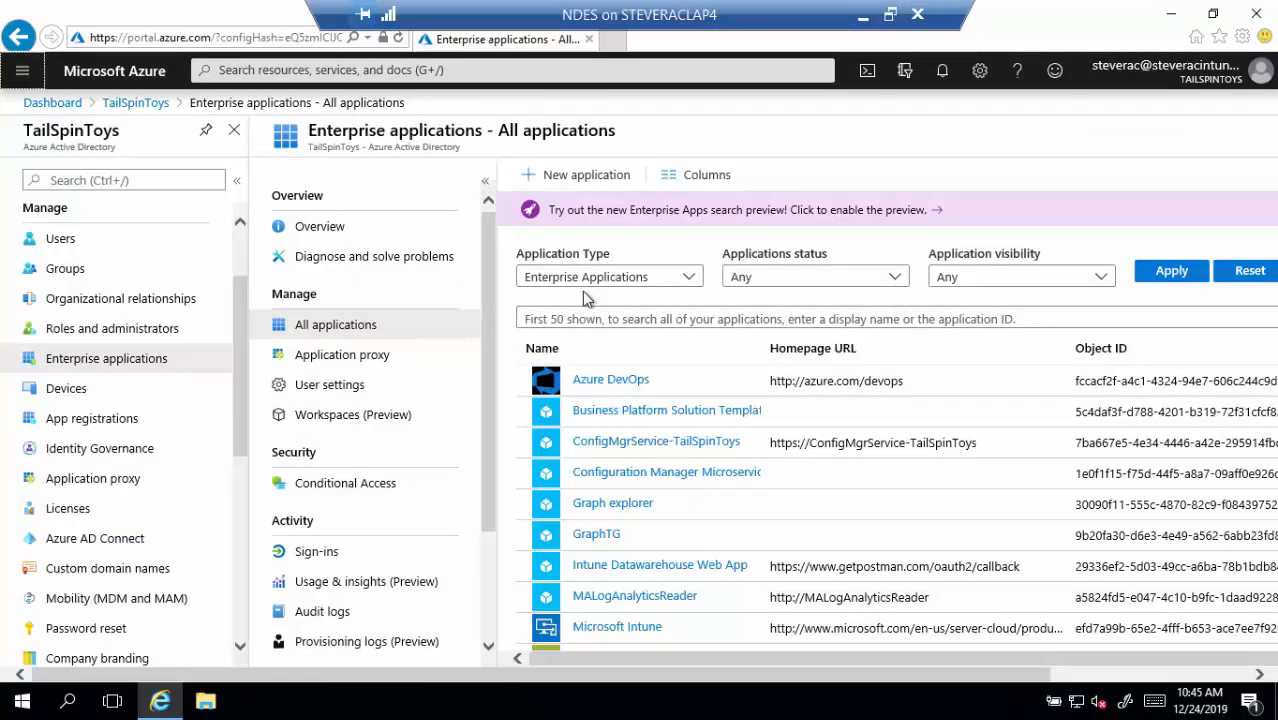
left_click(587, 176)
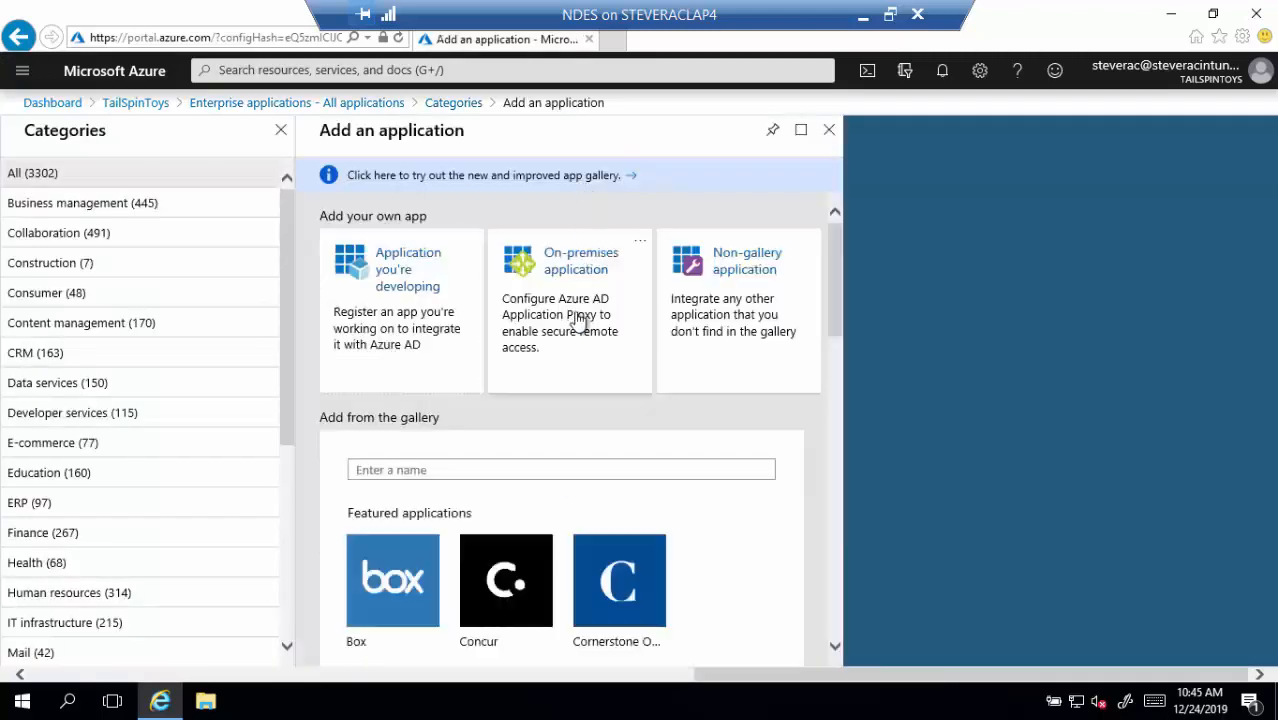
left_click(578, 320)
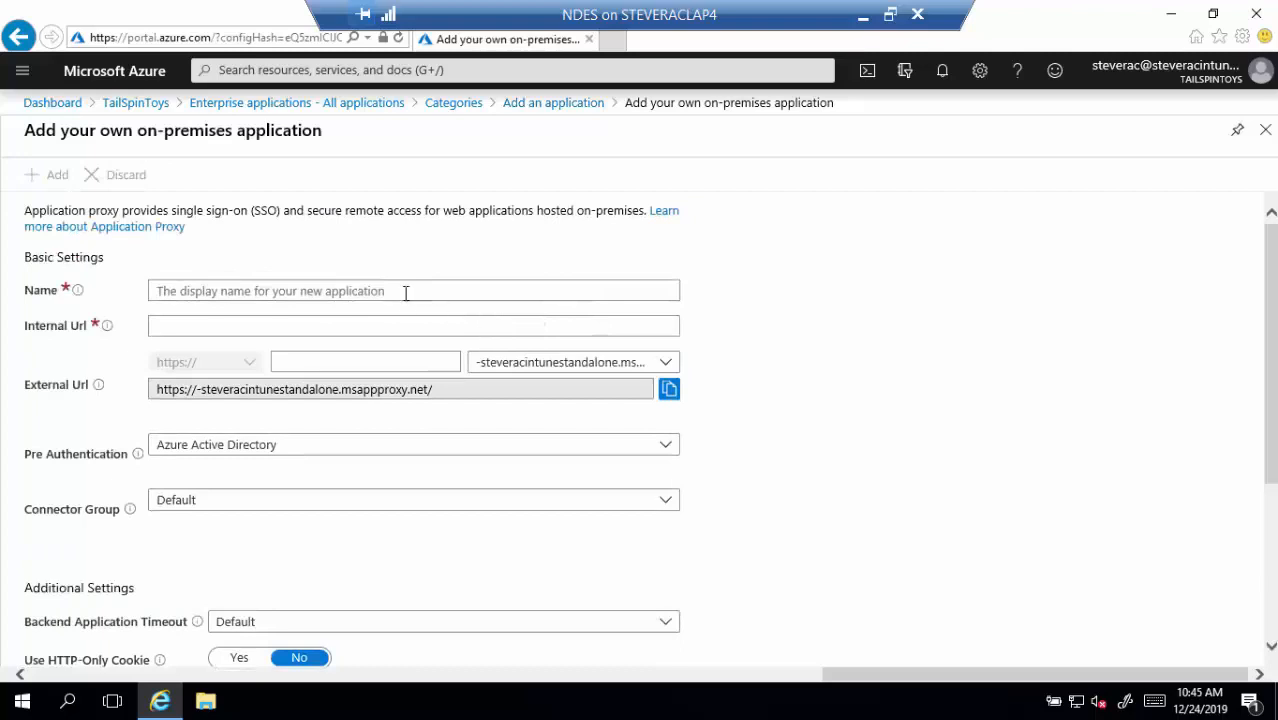
left_click(386, 289)
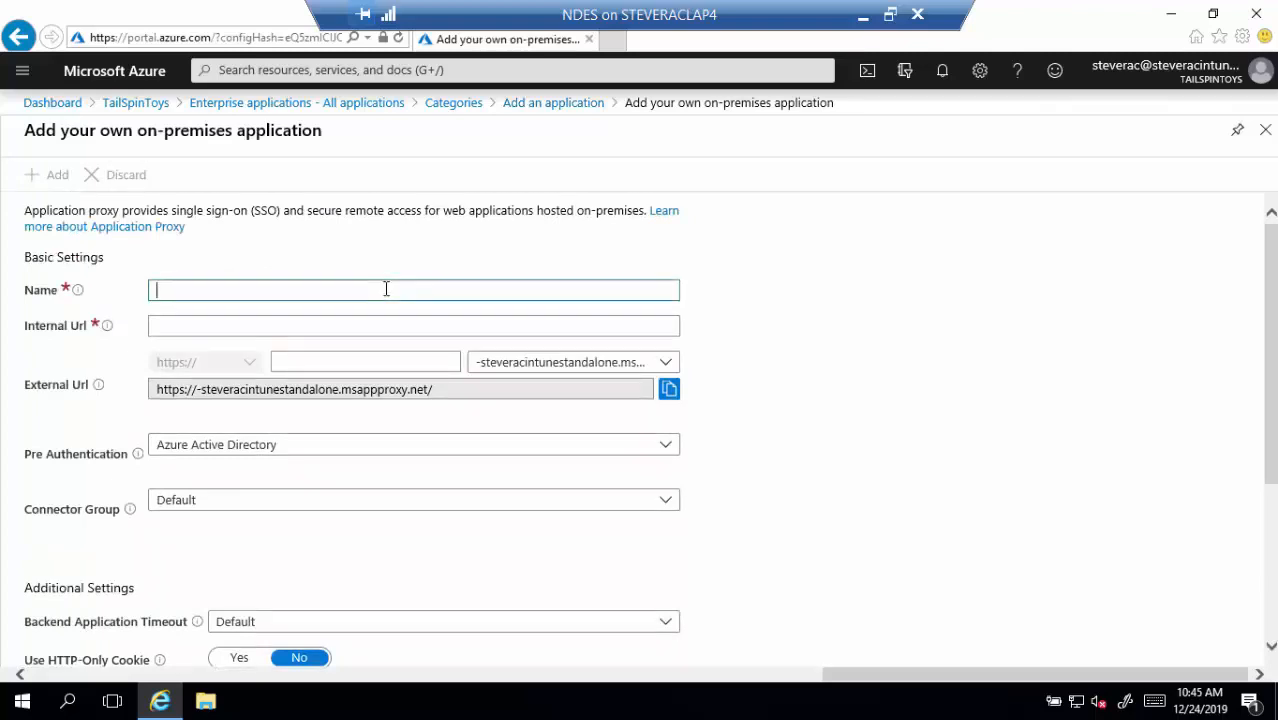
type("NDES App Proxy Connector")
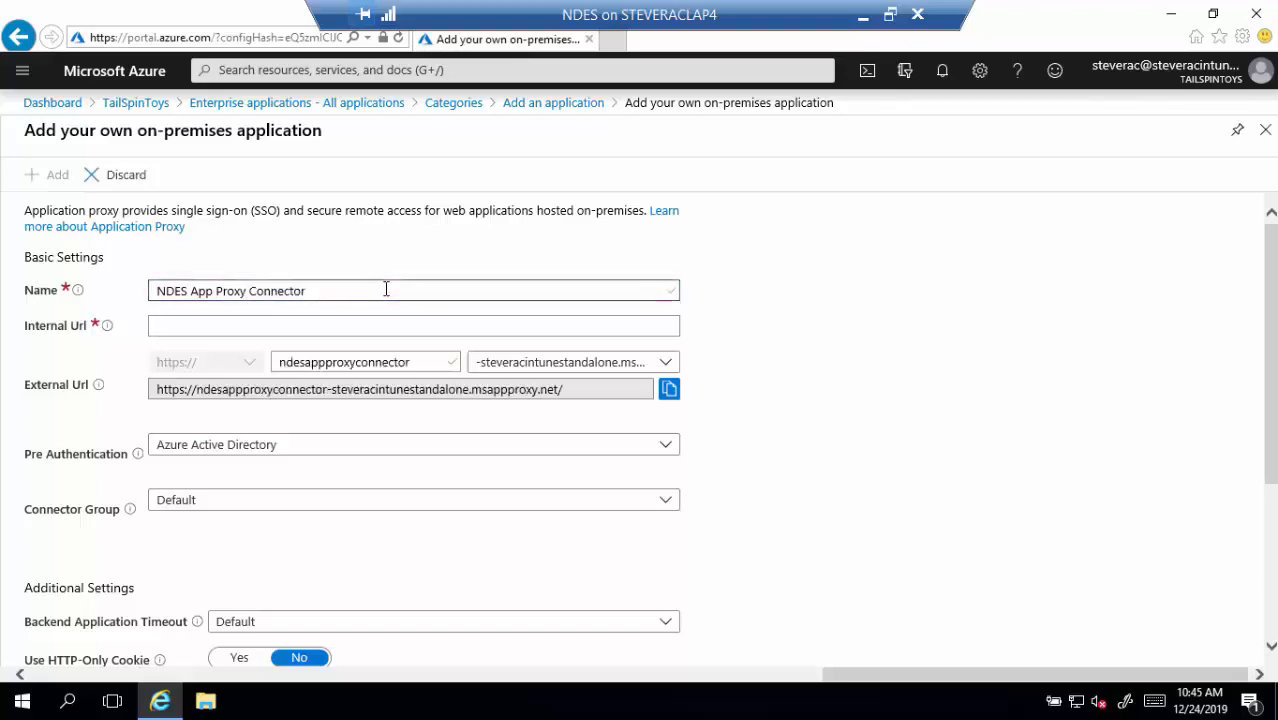
left_click(390, 325)
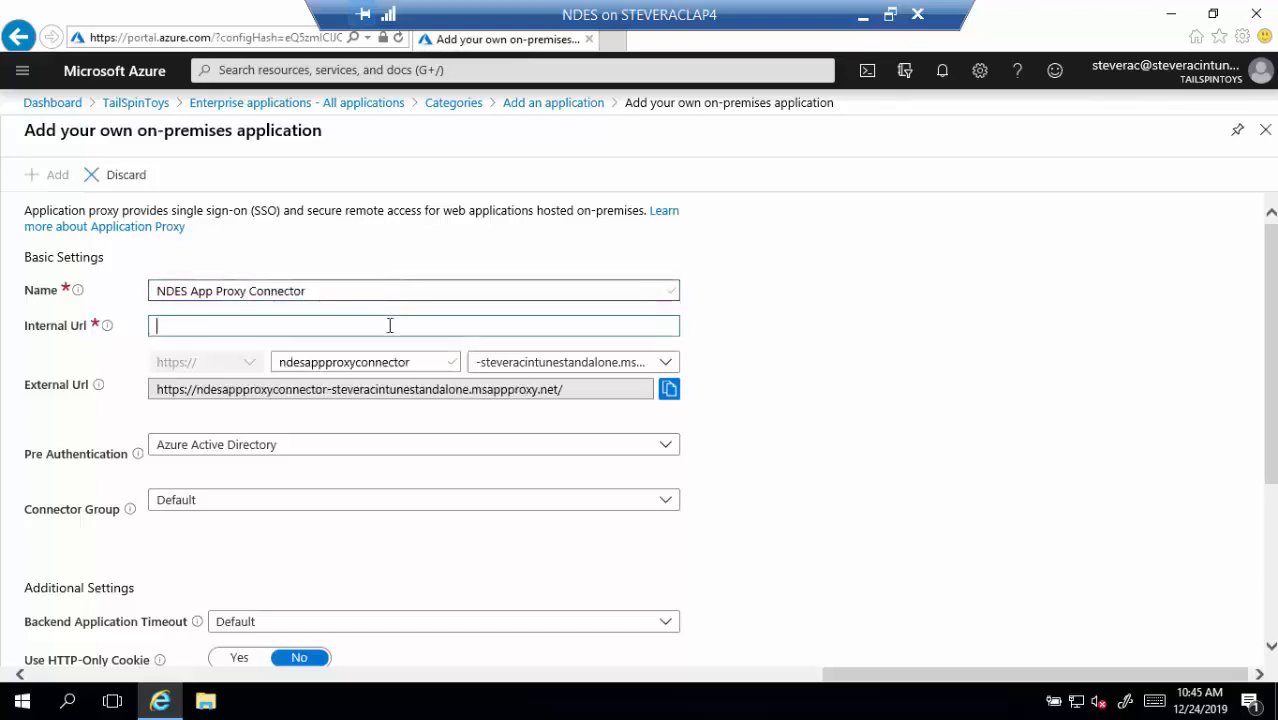
type("https://")
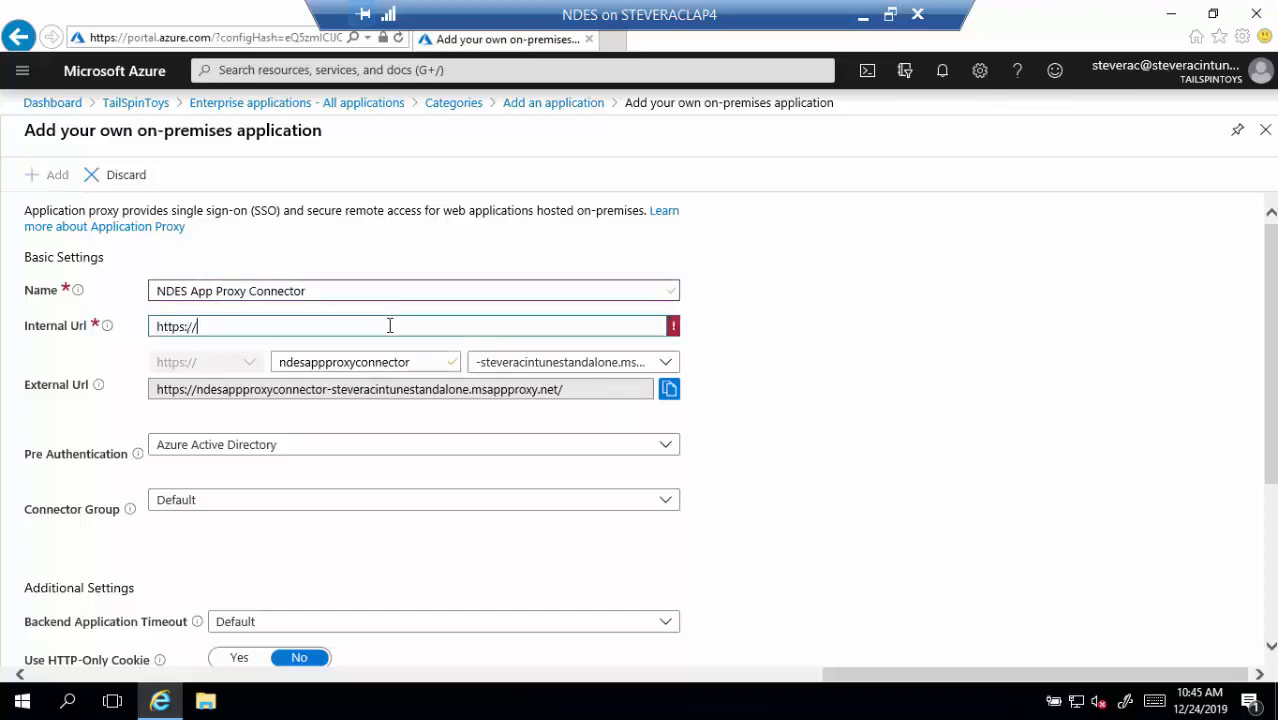
type("ndes.tailspintoys.com")
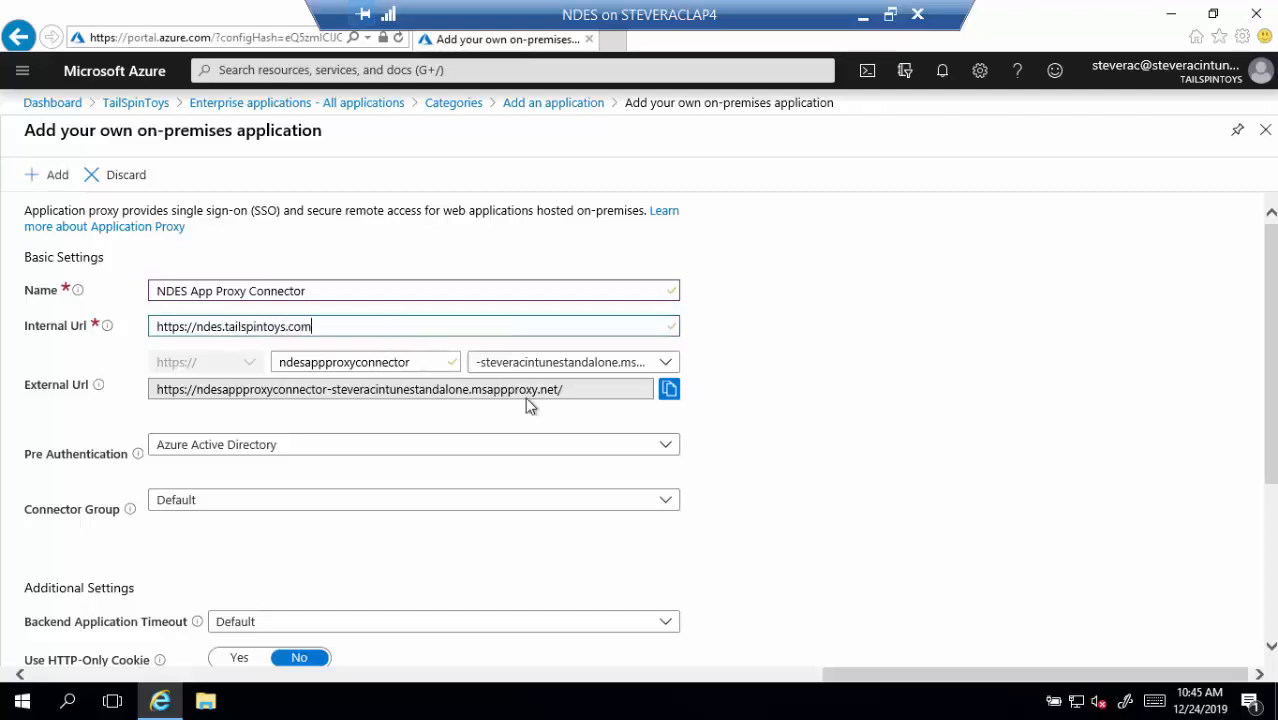
left_click_drag(590, 397, 150, 395)
key("ctrl+c")
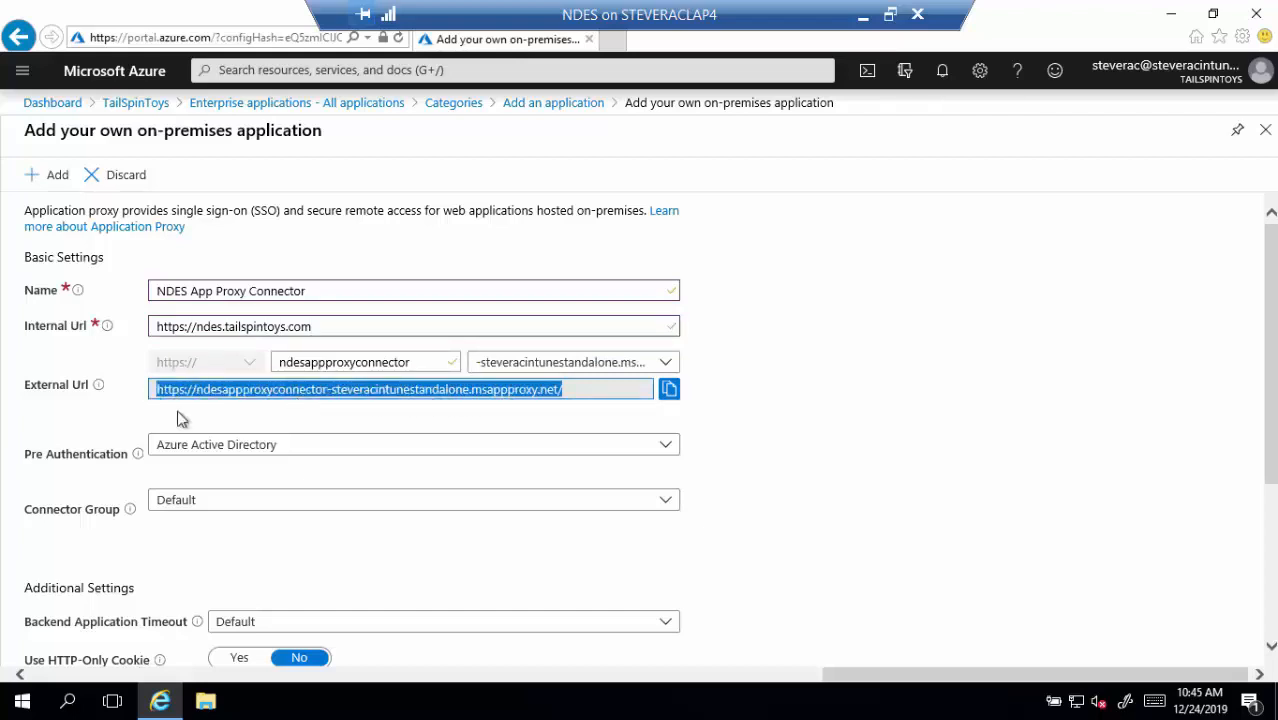
Paste the External Url into a new Notepad note and resize it beside the portal form
left_click(68, 706)
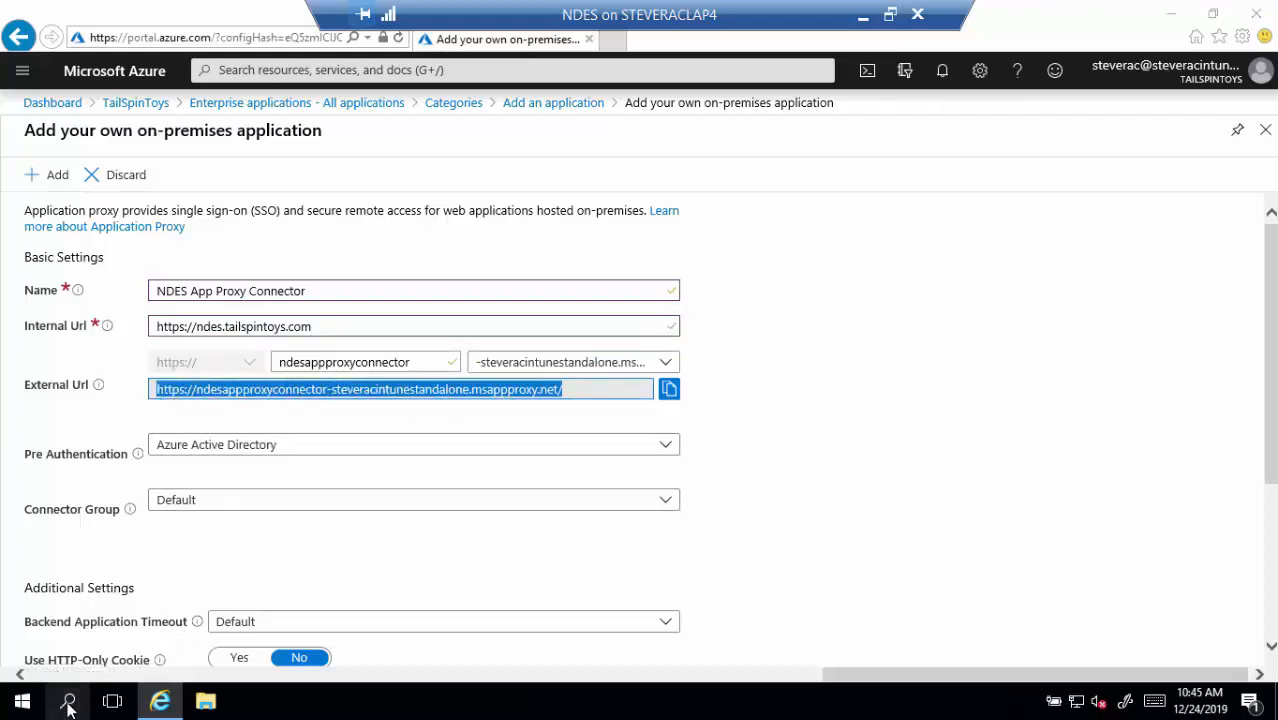
type("notepad")
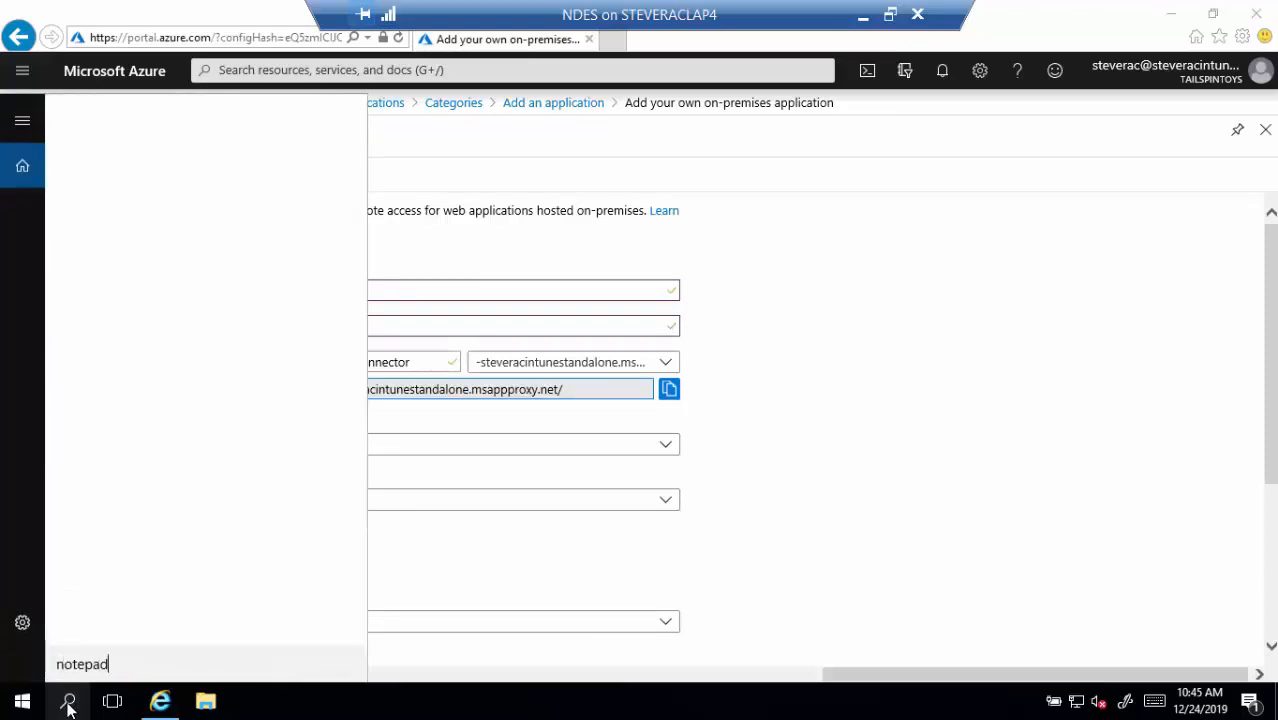
key("Return")
key("ctrl+v")
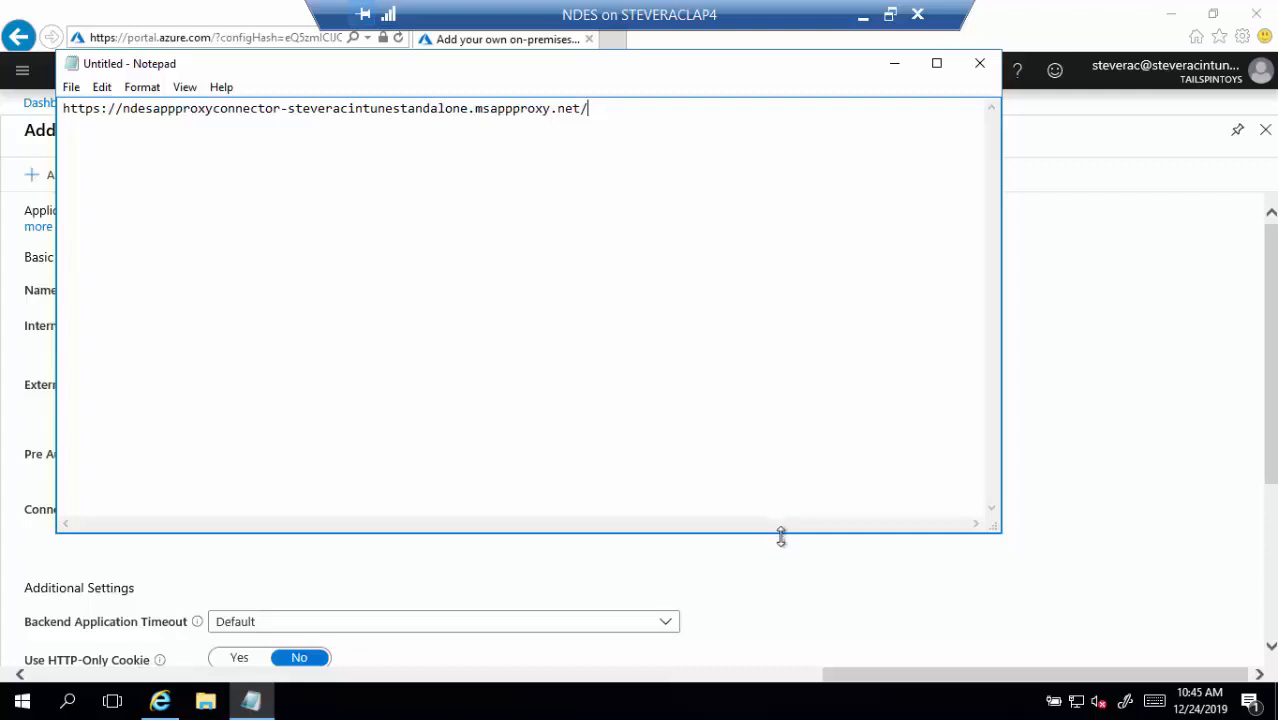
left_click_drag(781, 535, 799, 180)
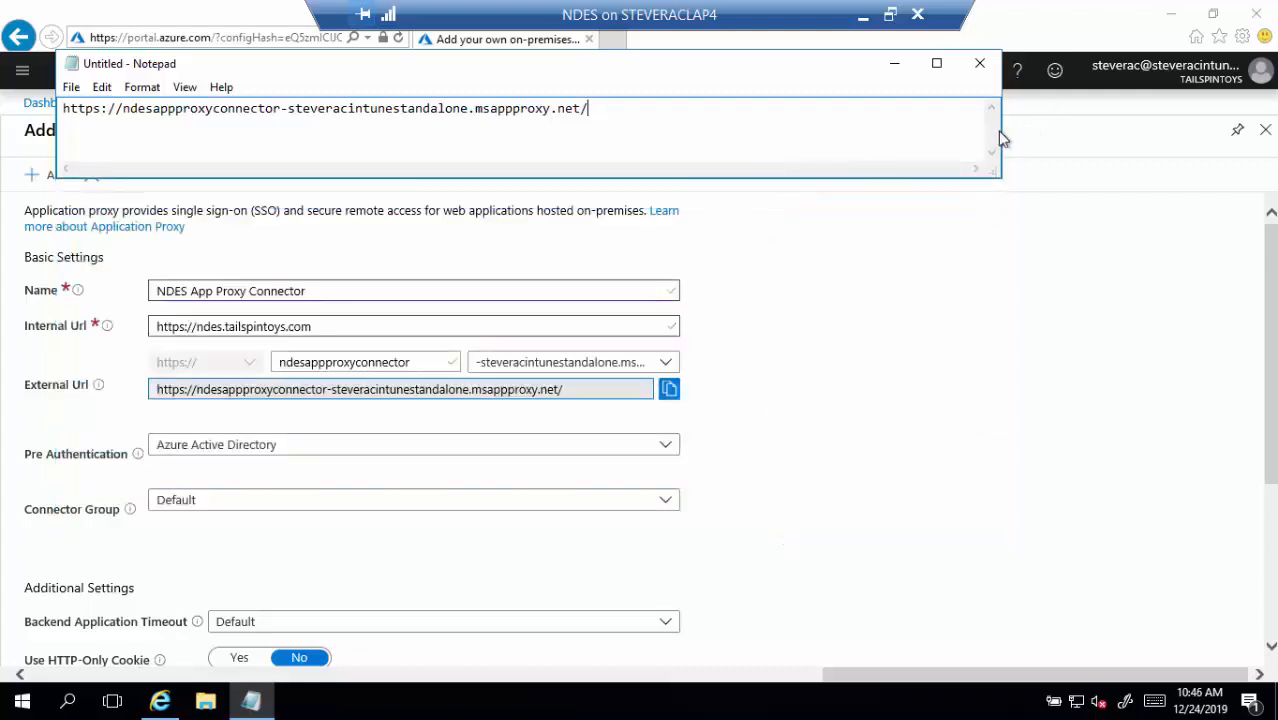
left_click_drag(999, 135, 733, 135)
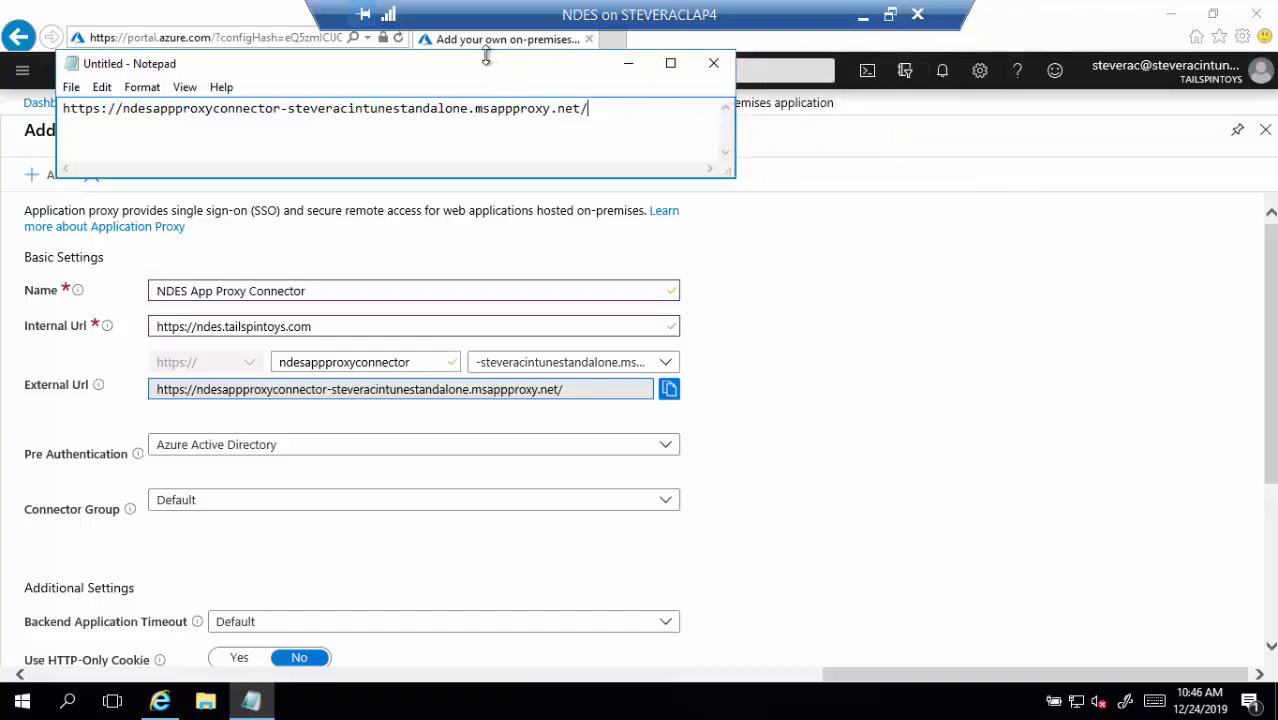
left_click_drag(485, 54, 719, 77)
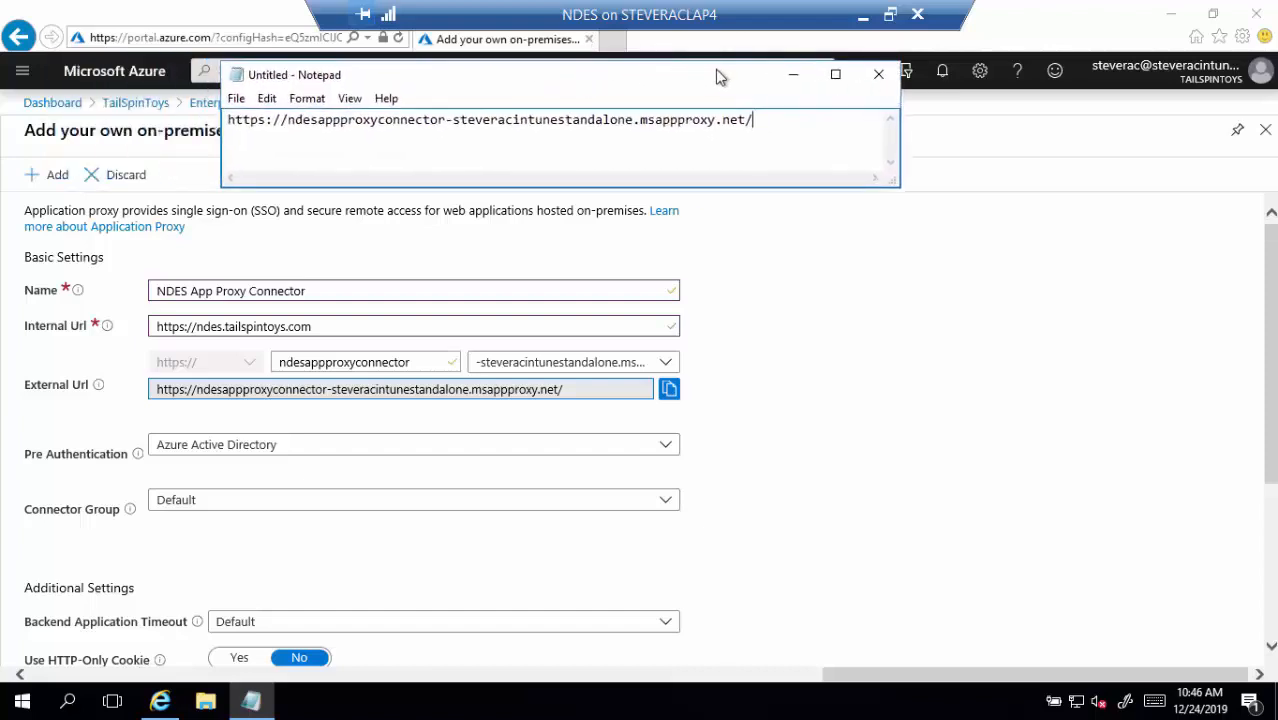
Minimize Notepad, choose Passthrough pre-authentication, and add the NDES App Proxy Connector app
left_click(797, 78)
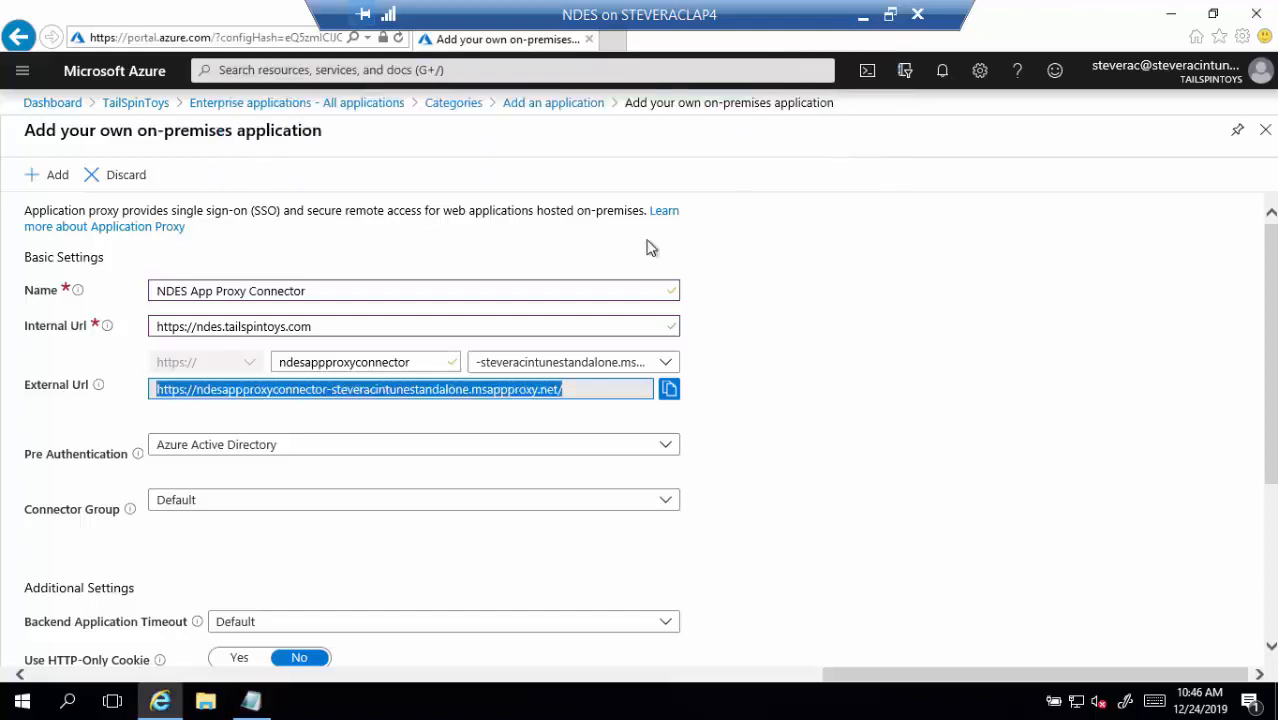
left_click(314, 462)
left_click(295, 476)
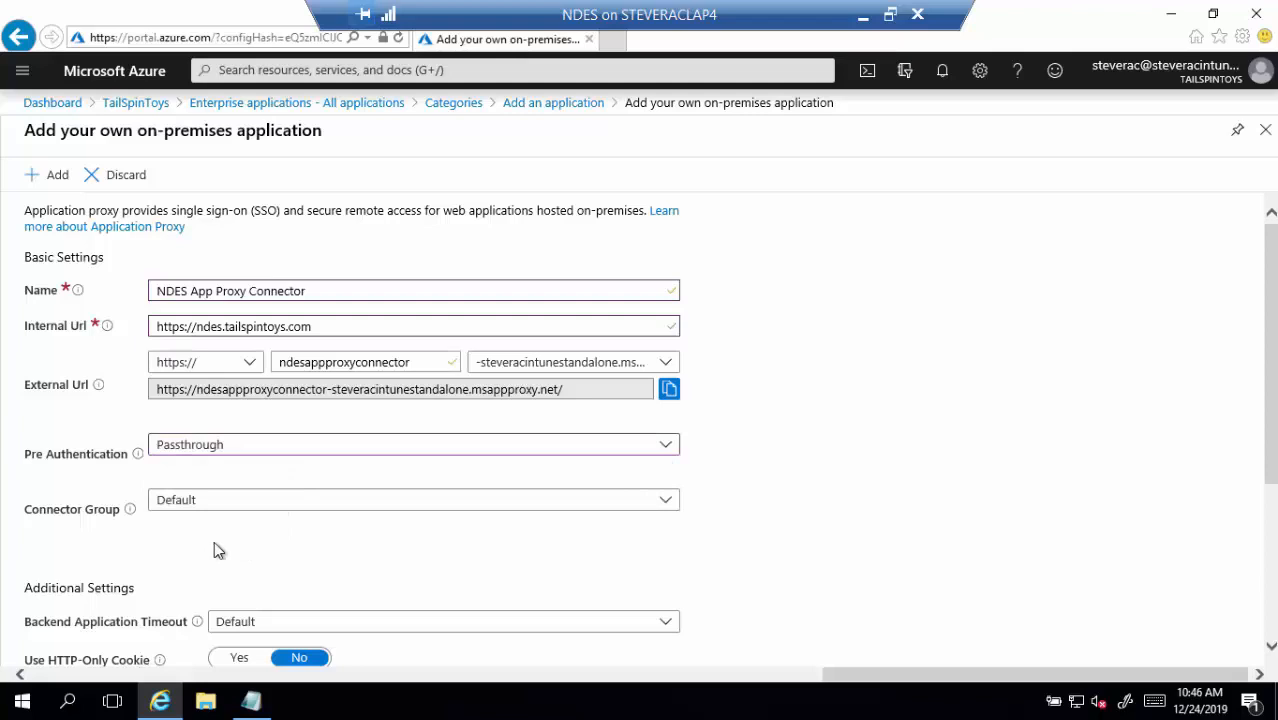
scroll(214, 541, "down", 5)
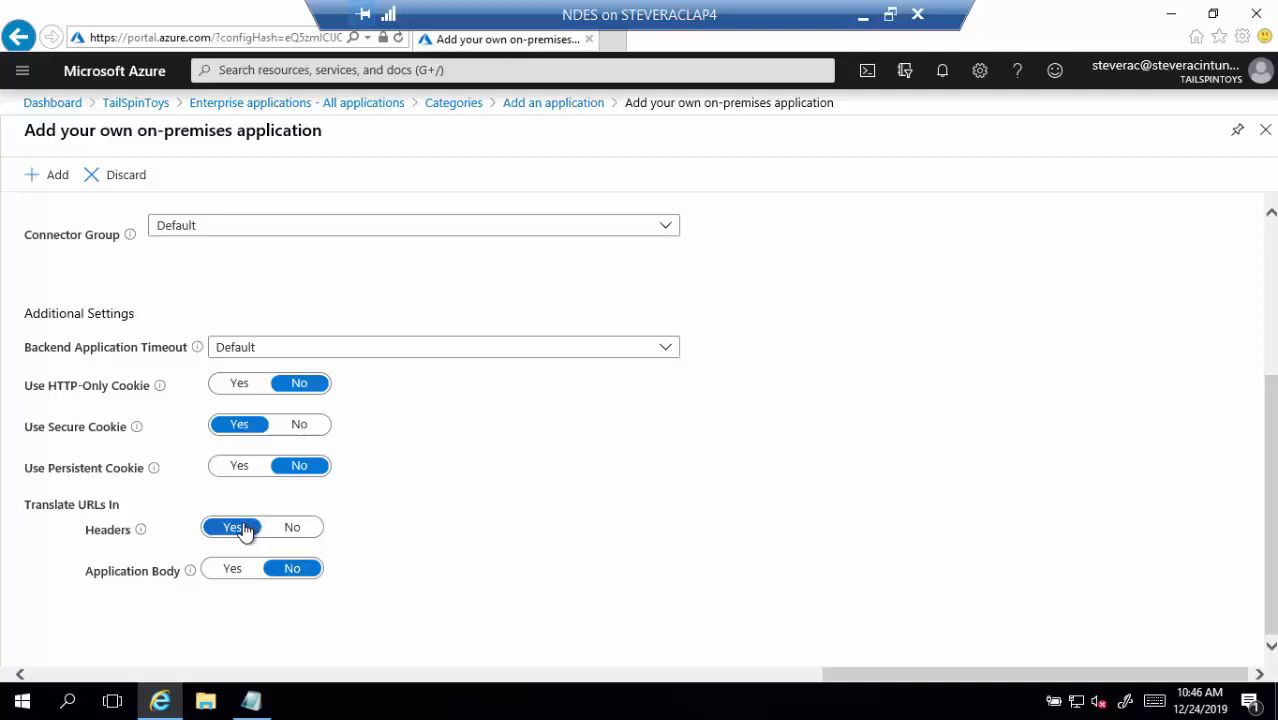
left_click(57, 177)
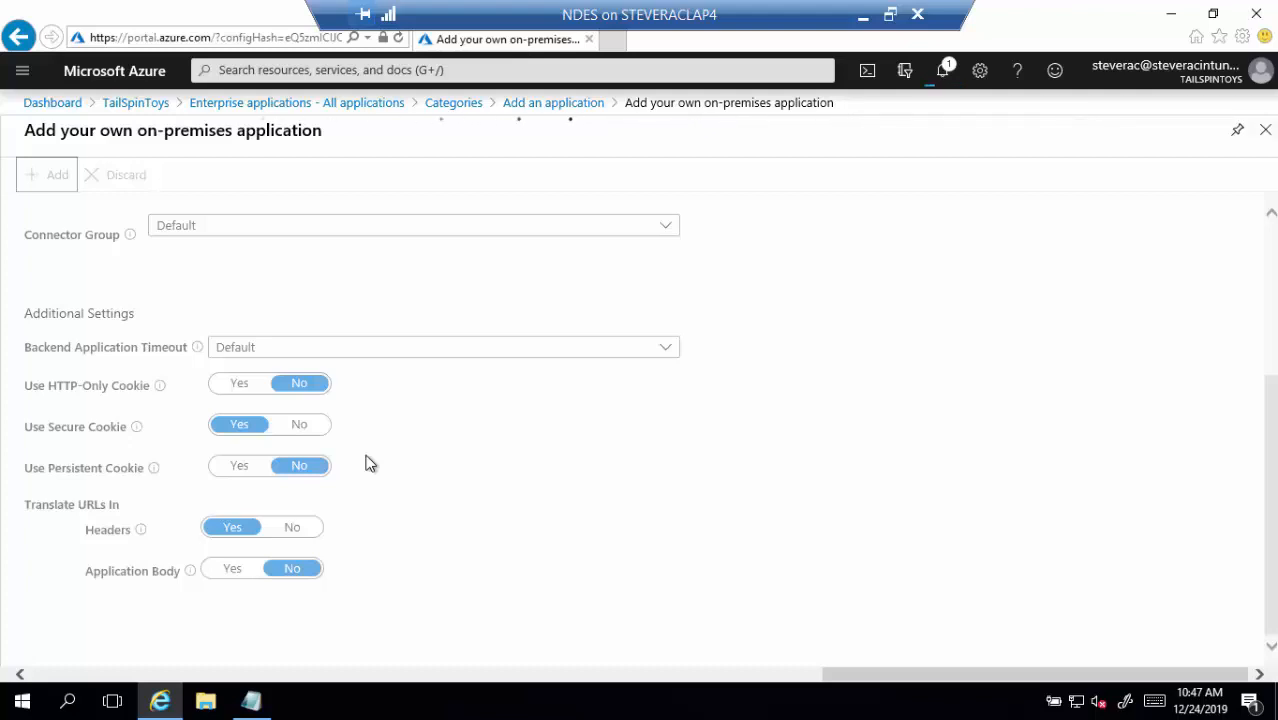
Load the External Url in a new tab, get a 404 error, and close that tab
left_click(617, 42)
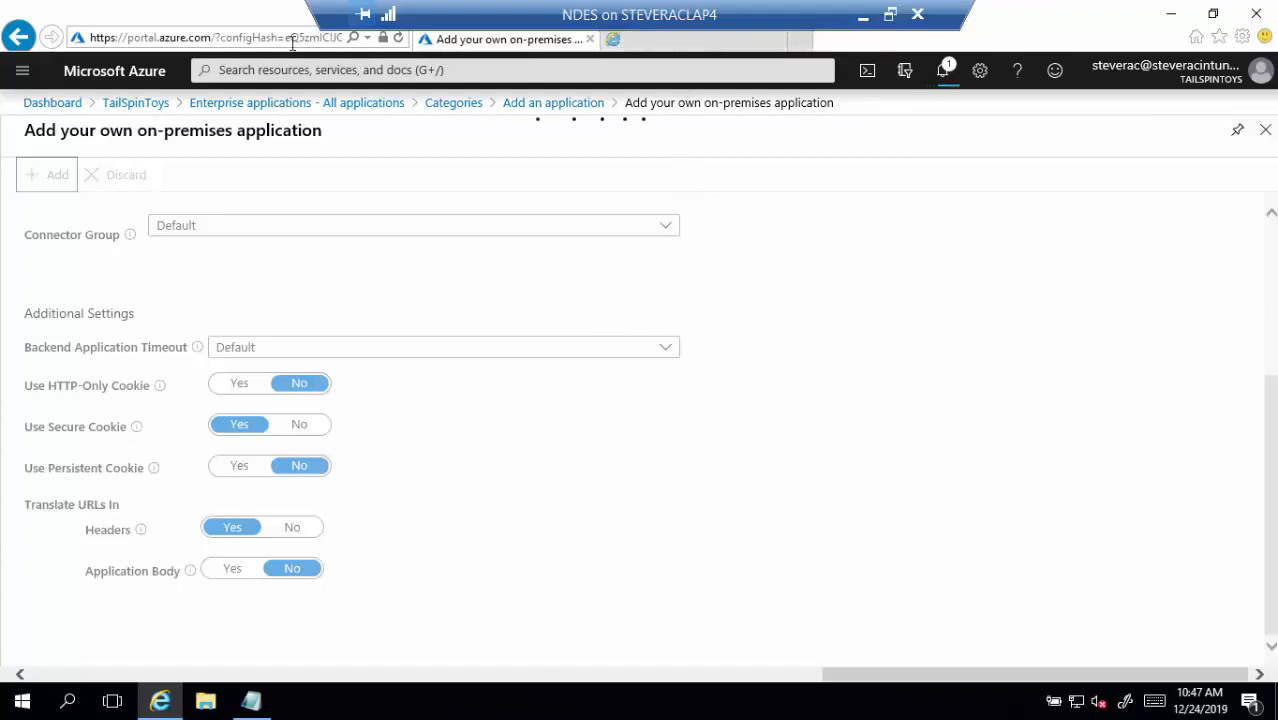
left_click(643, 43)
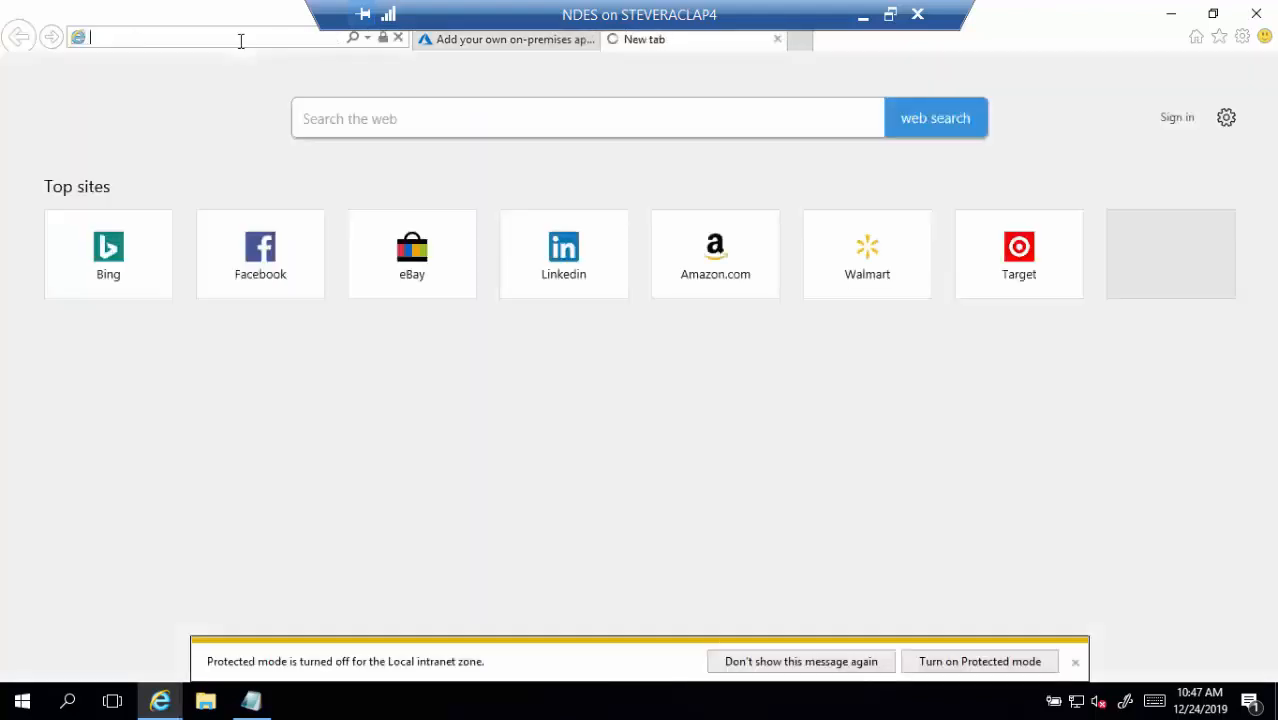
key("ctrl+v")
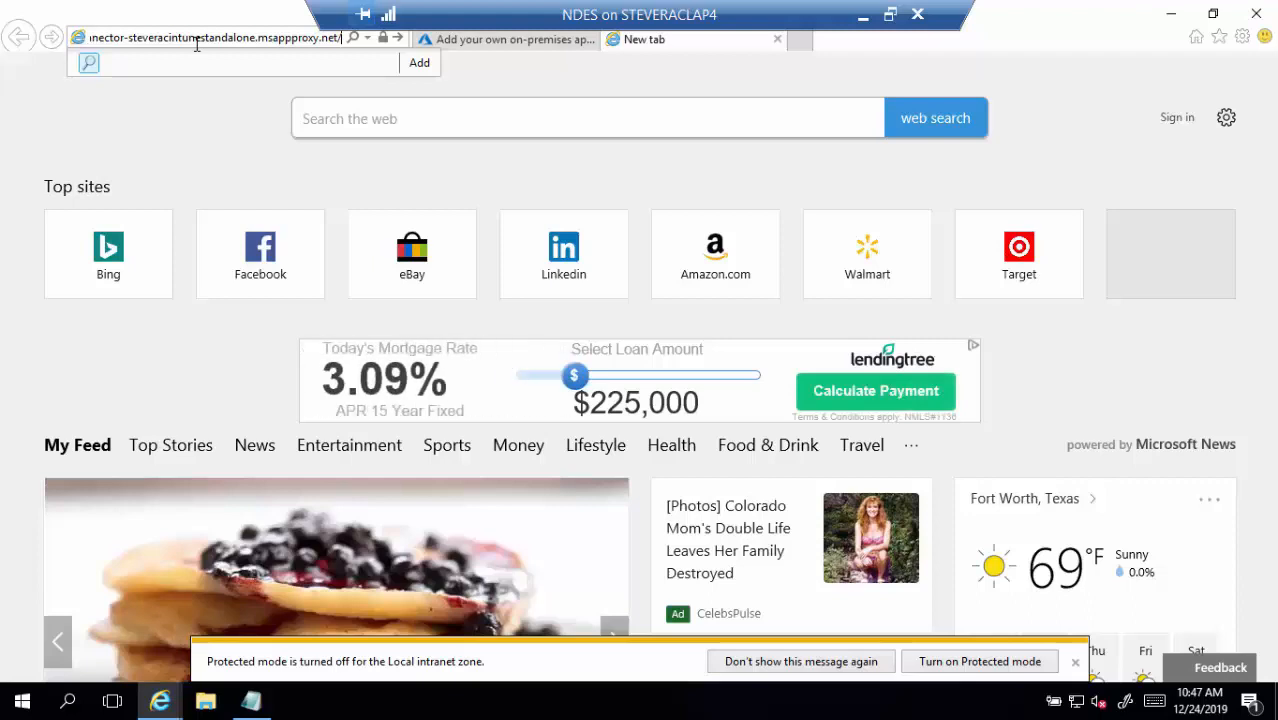
key("Return")
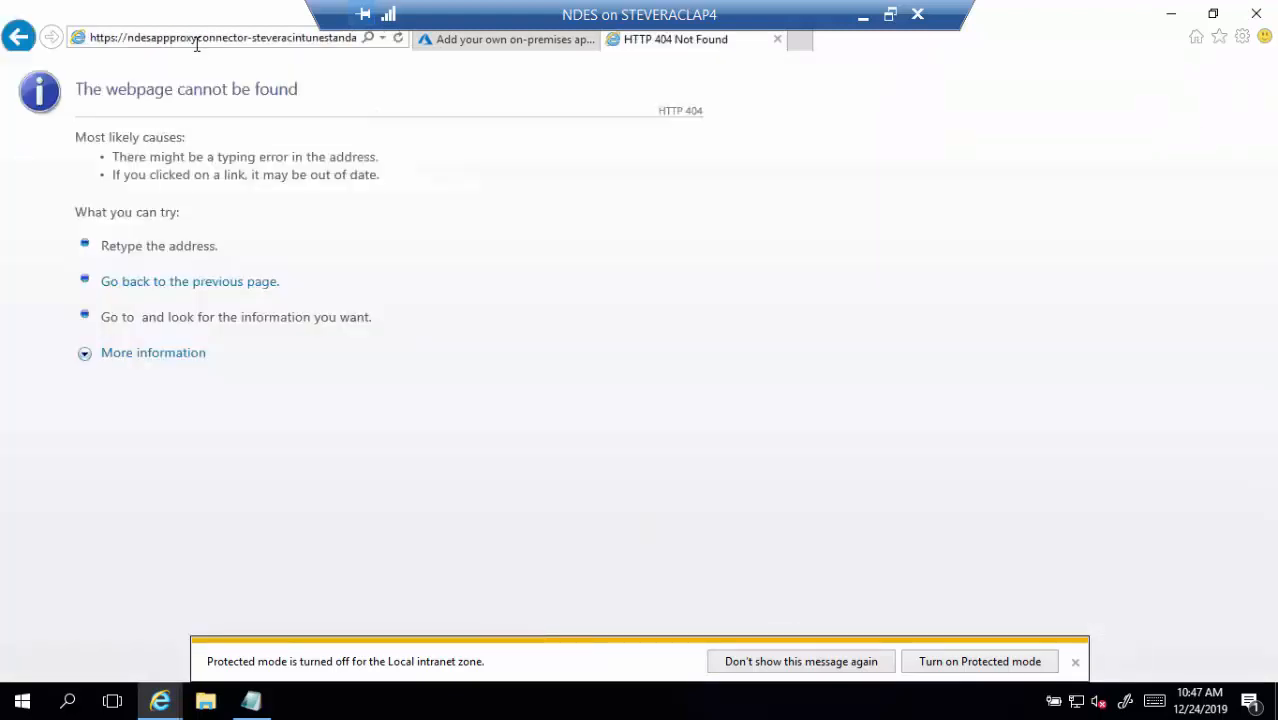
left_click(777, 38)
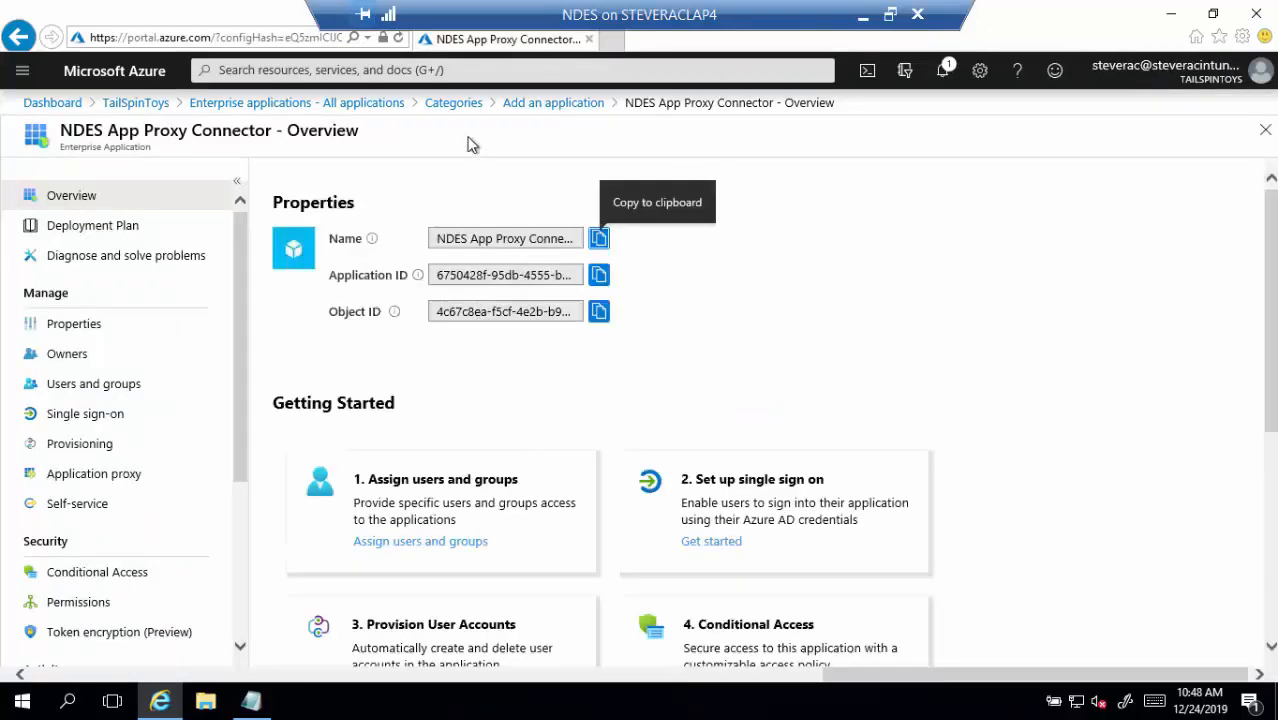
Retest the External Url in another tab, get BadGateway, and close that tab
left_click(611, 40)
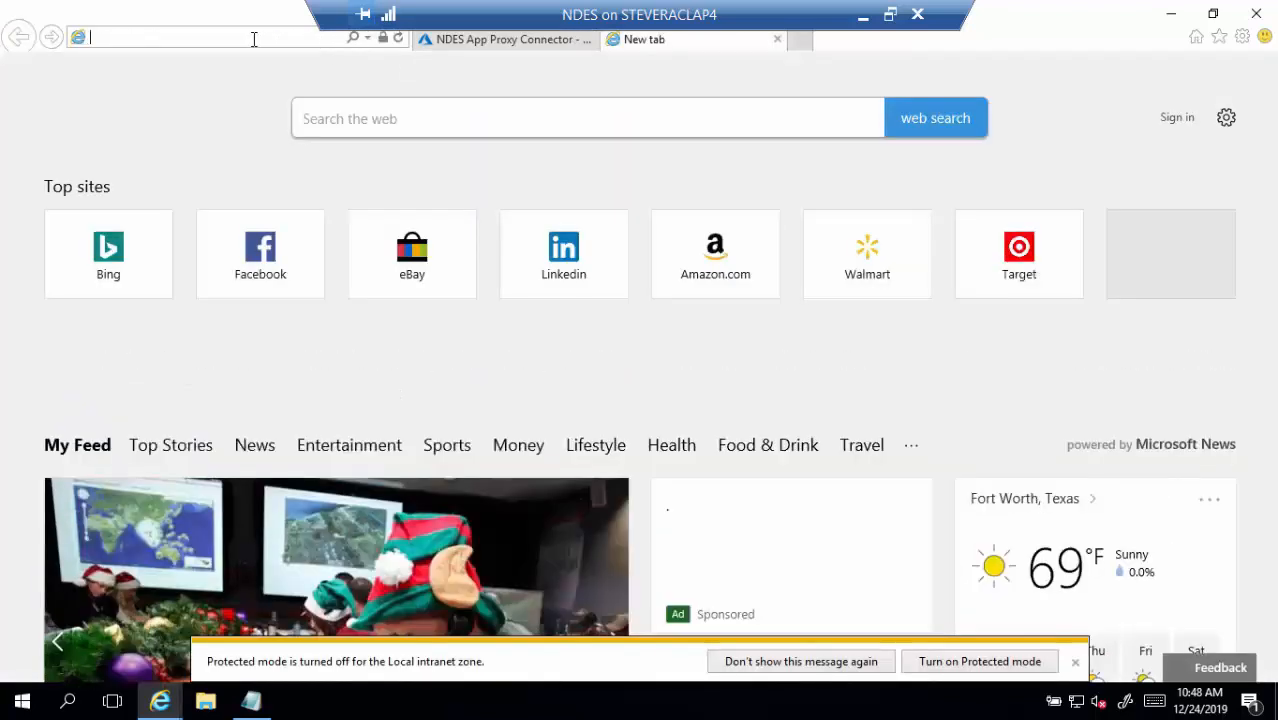
key("ctrl+v")
key("Return")
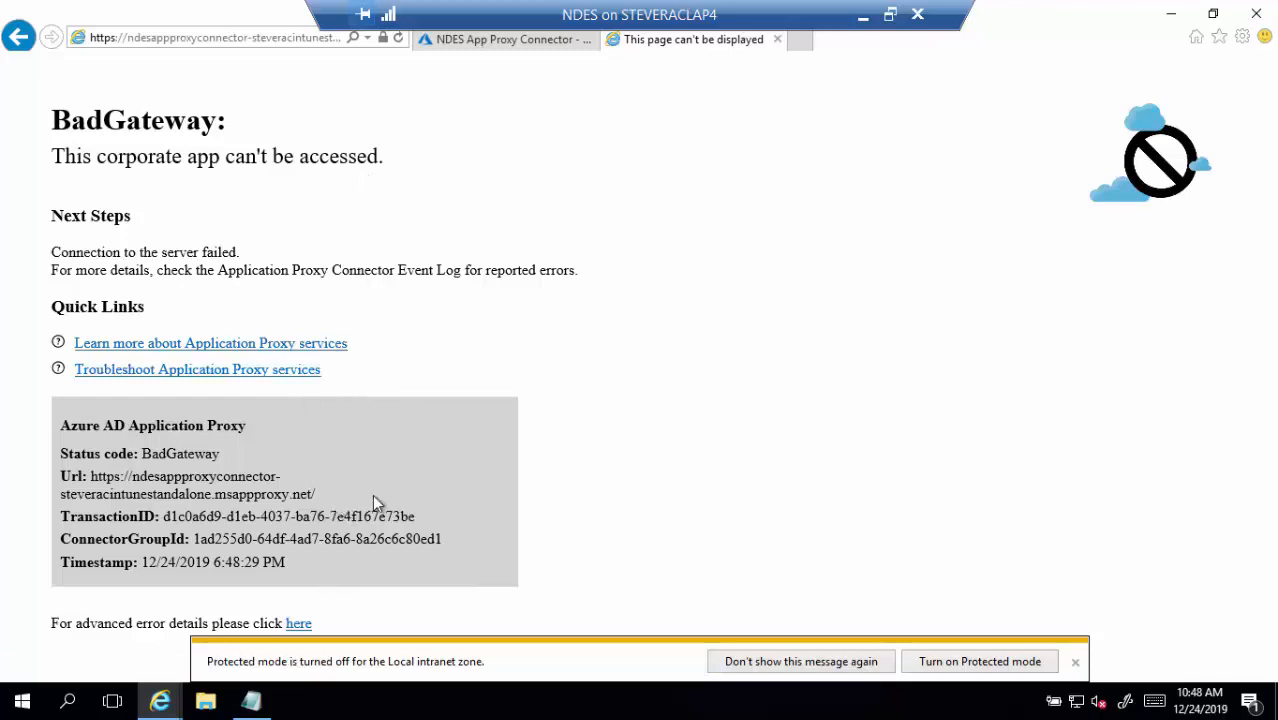
left_click(777, 40)
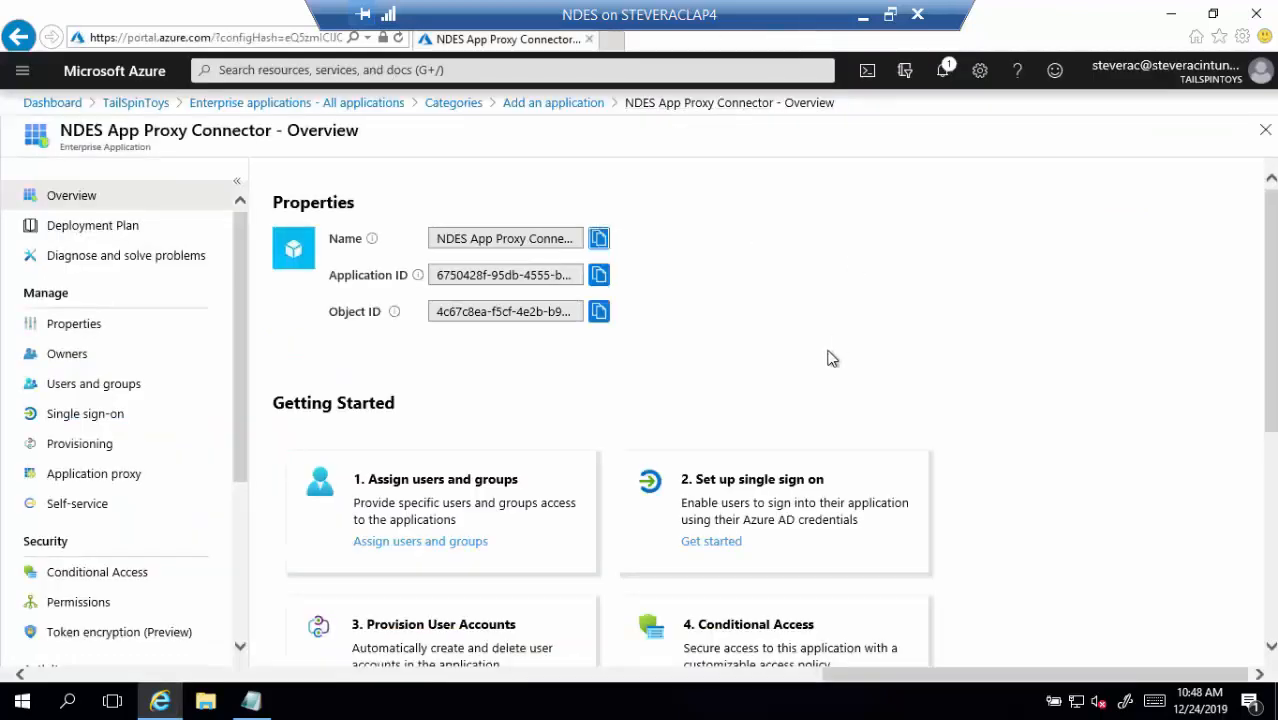
Launch certlm.msc from Start search and expand the local computer's Personal certificate store
left_click(1173, 16)
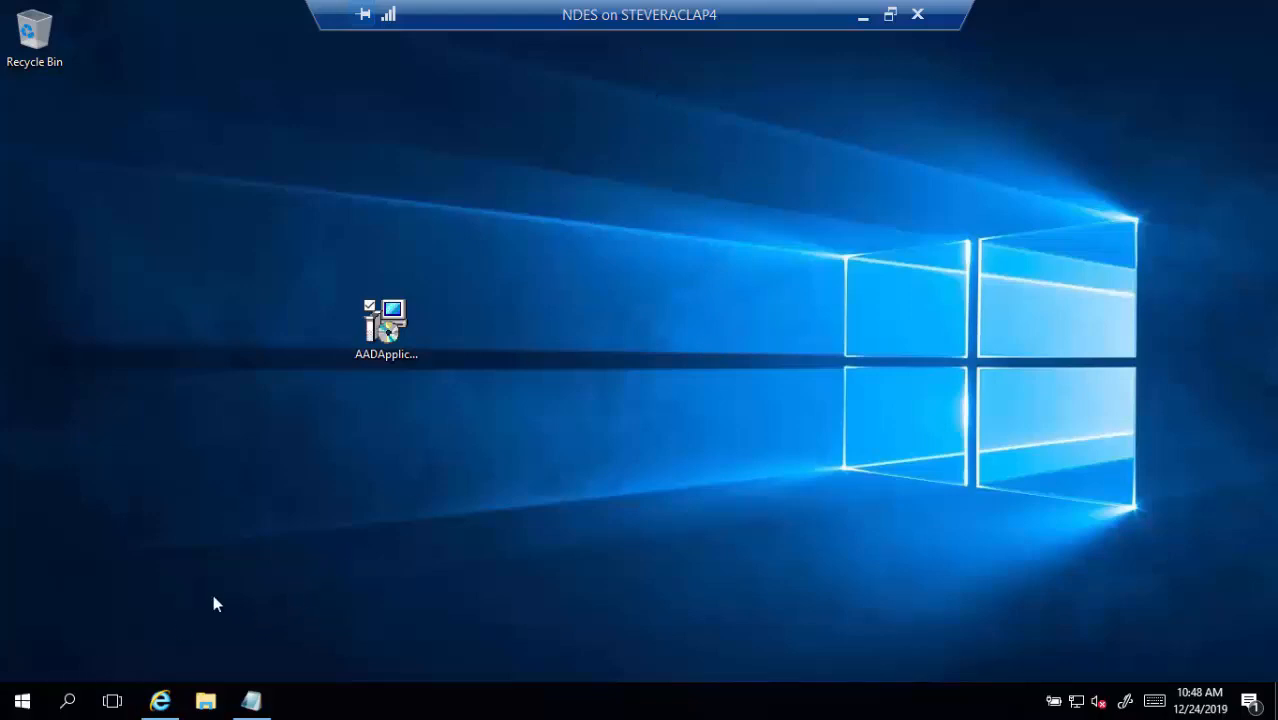
left_click(69, 702)
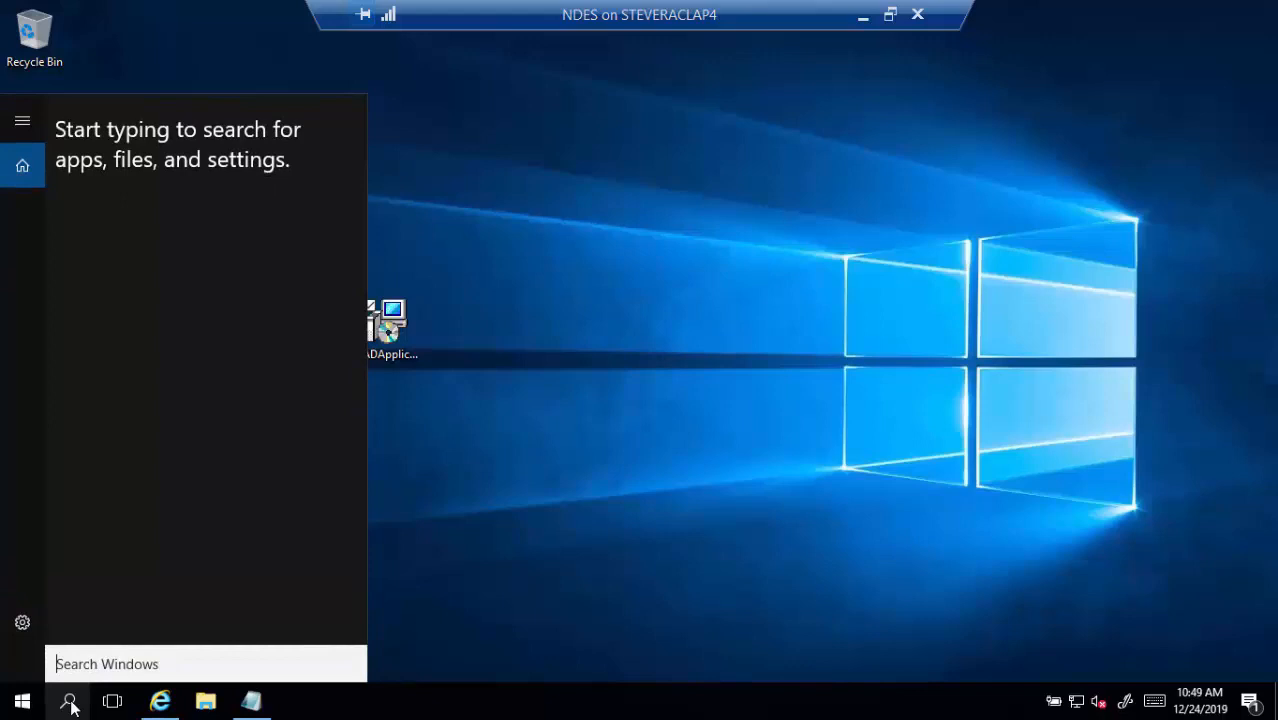
type("cer")
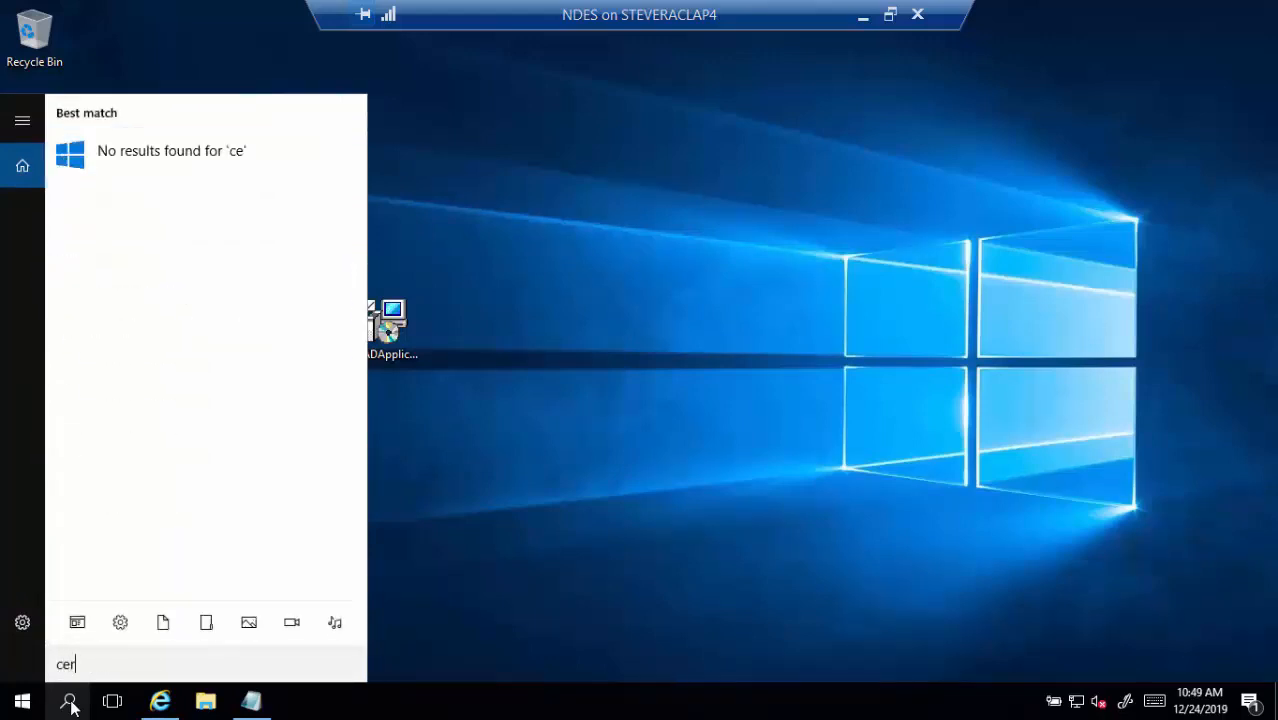
type("tlm.msc")
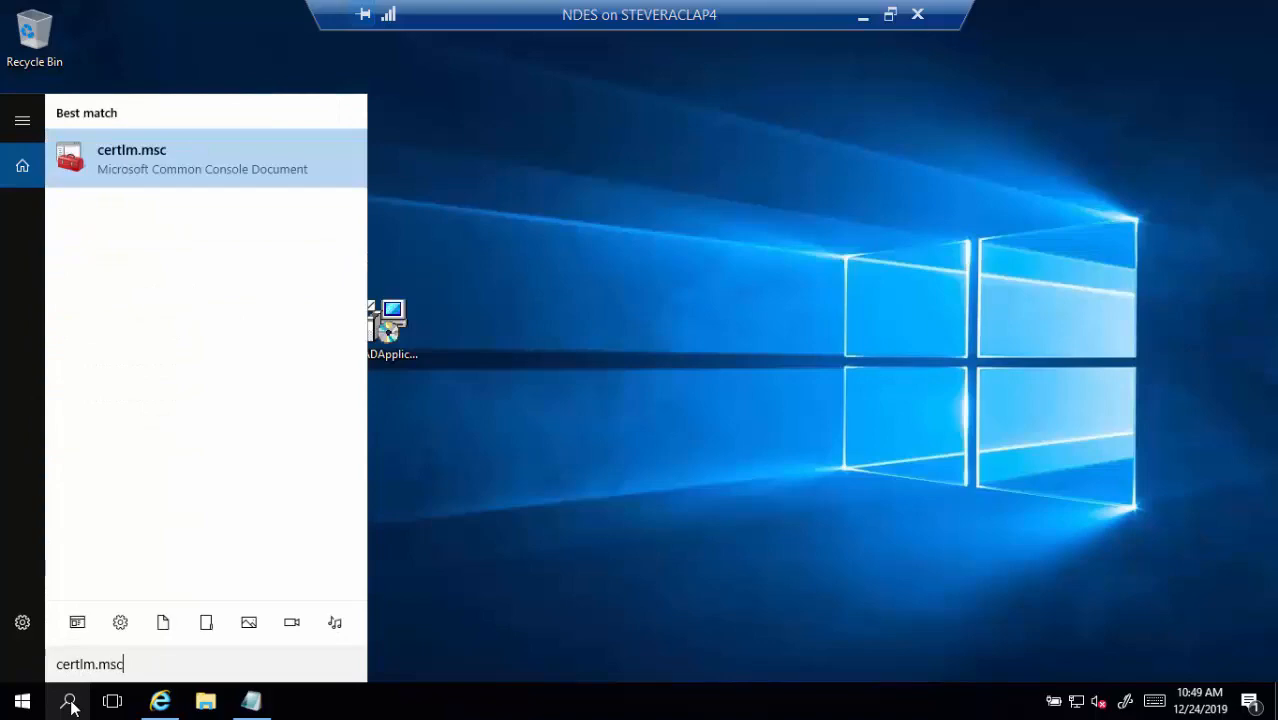
left_click(180, 165)
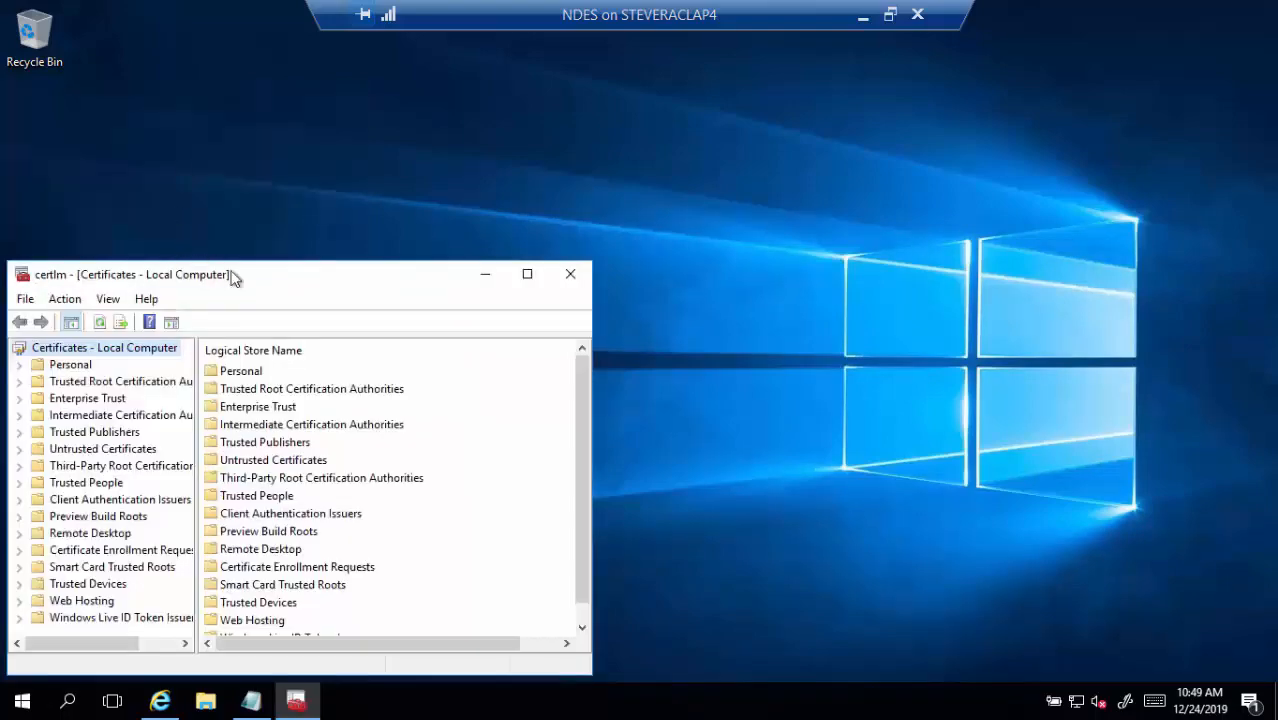
left_click_drag(273, 285, 505, 154)
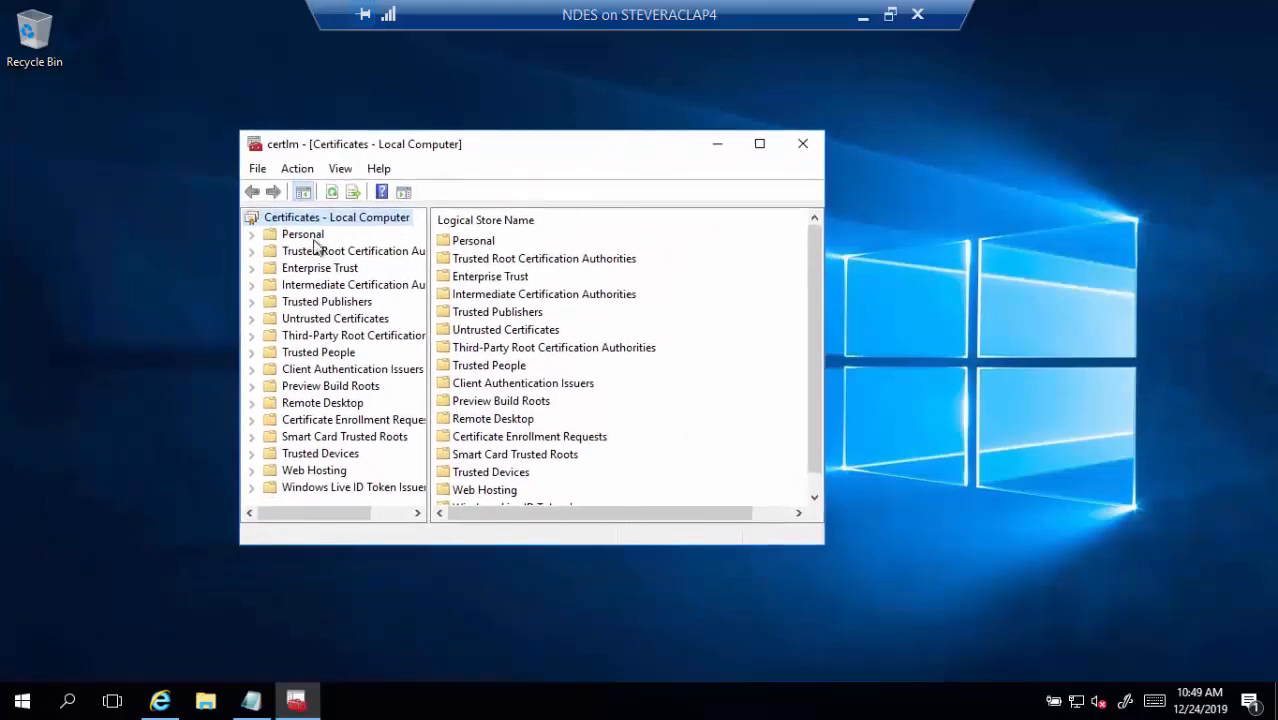
left_click(251, 235)
Request a new certificate under Active Directory Enrollment Policy and open NDES Computer's extra settings
right_click(325, 252)
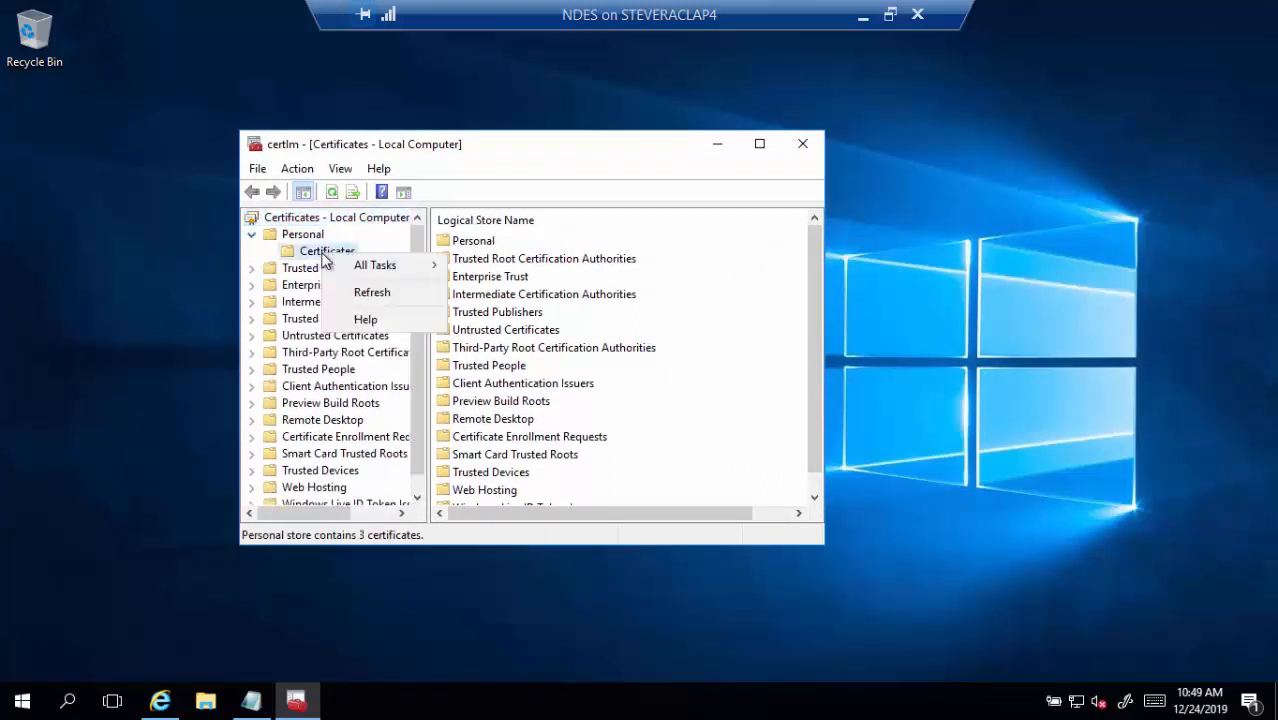
mouse_move(405, 270)
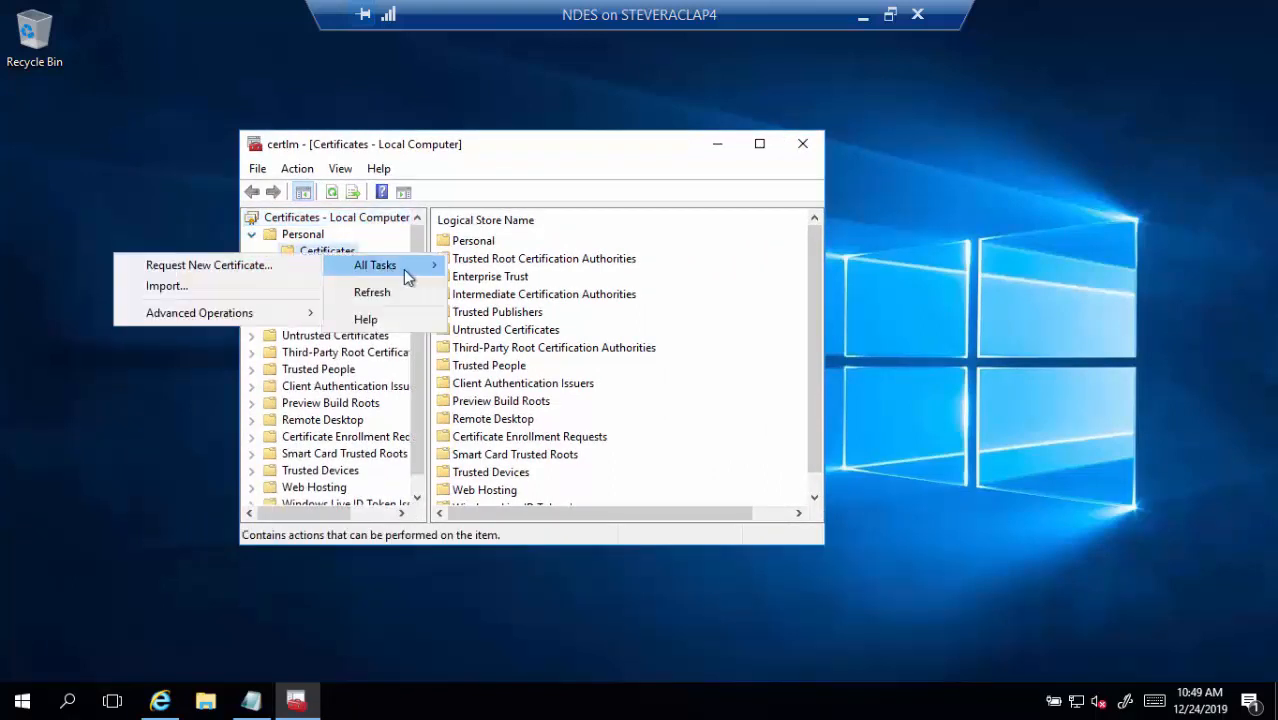
left_click(290, 268)
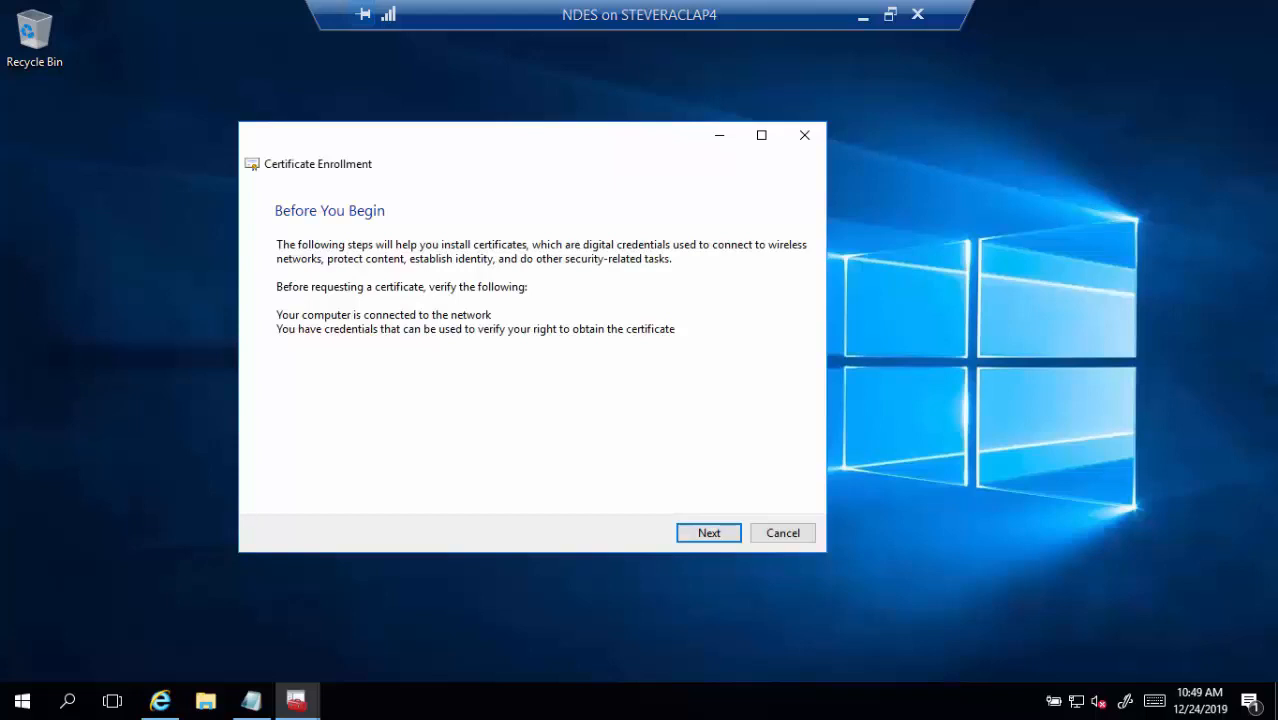
left_click(704, 528)
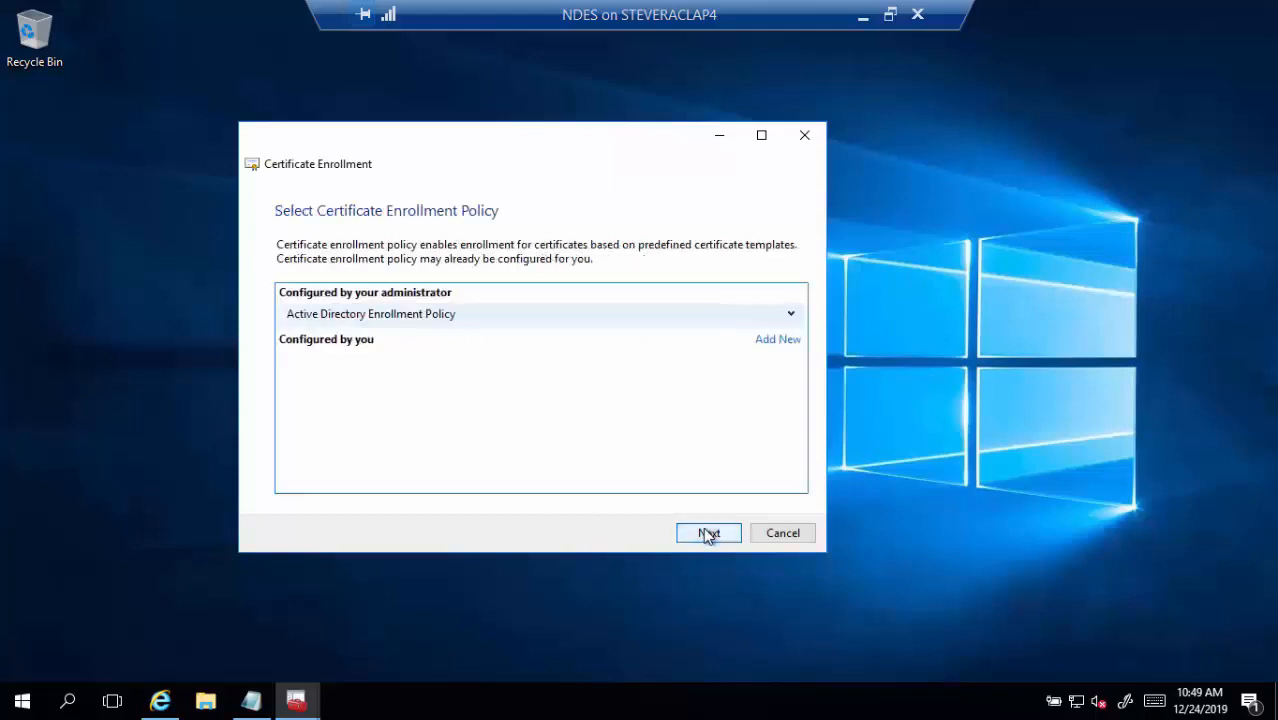
left_click(704, 528)
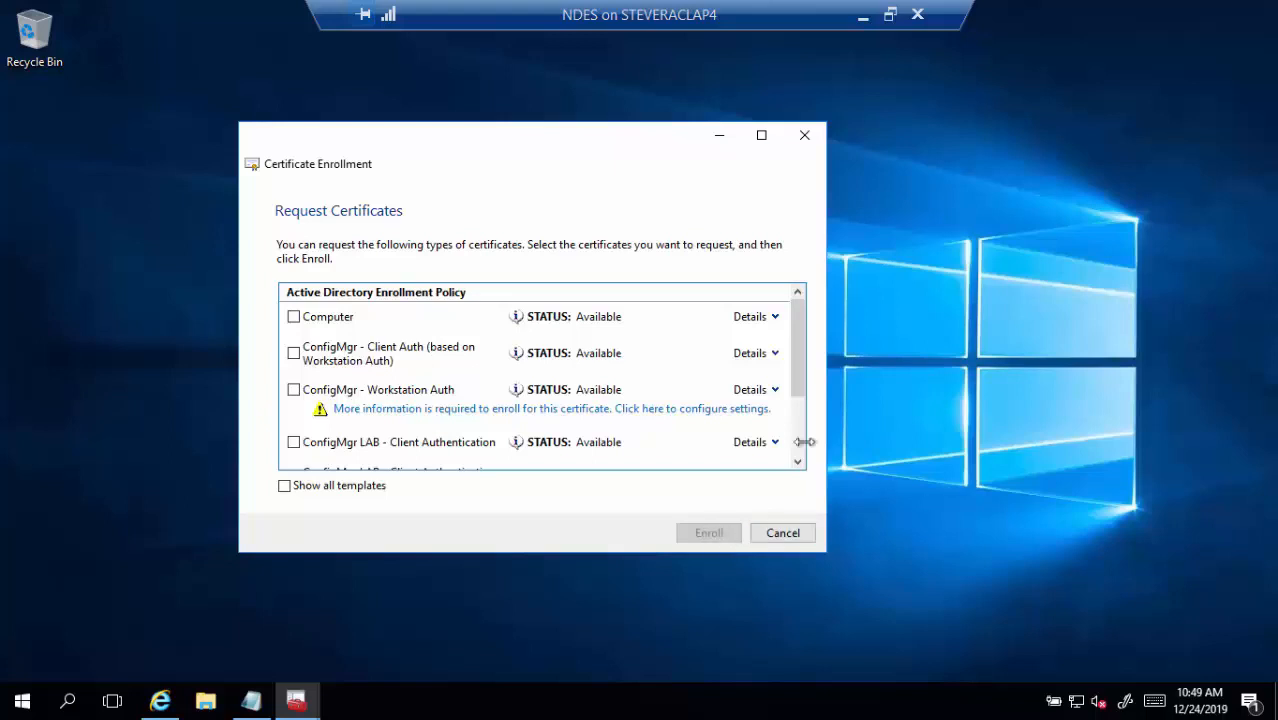
scroll(525, 388, "down", 2)
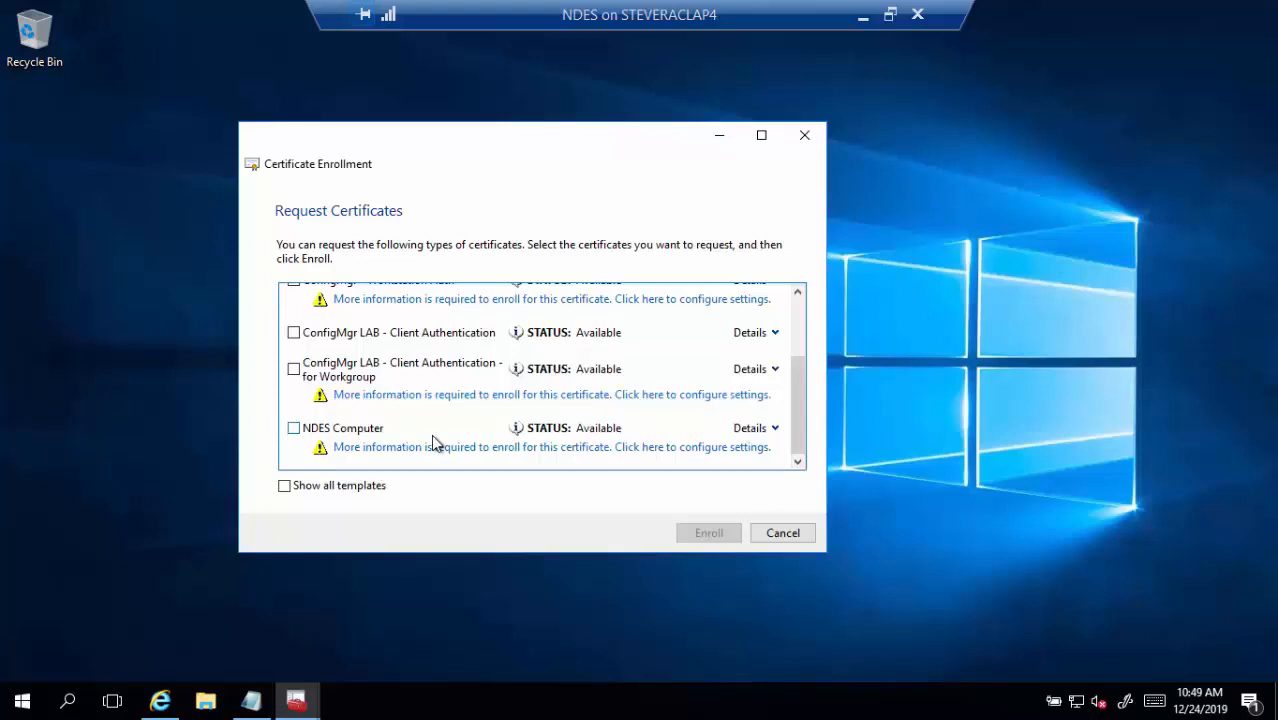
left_click(372, 448)
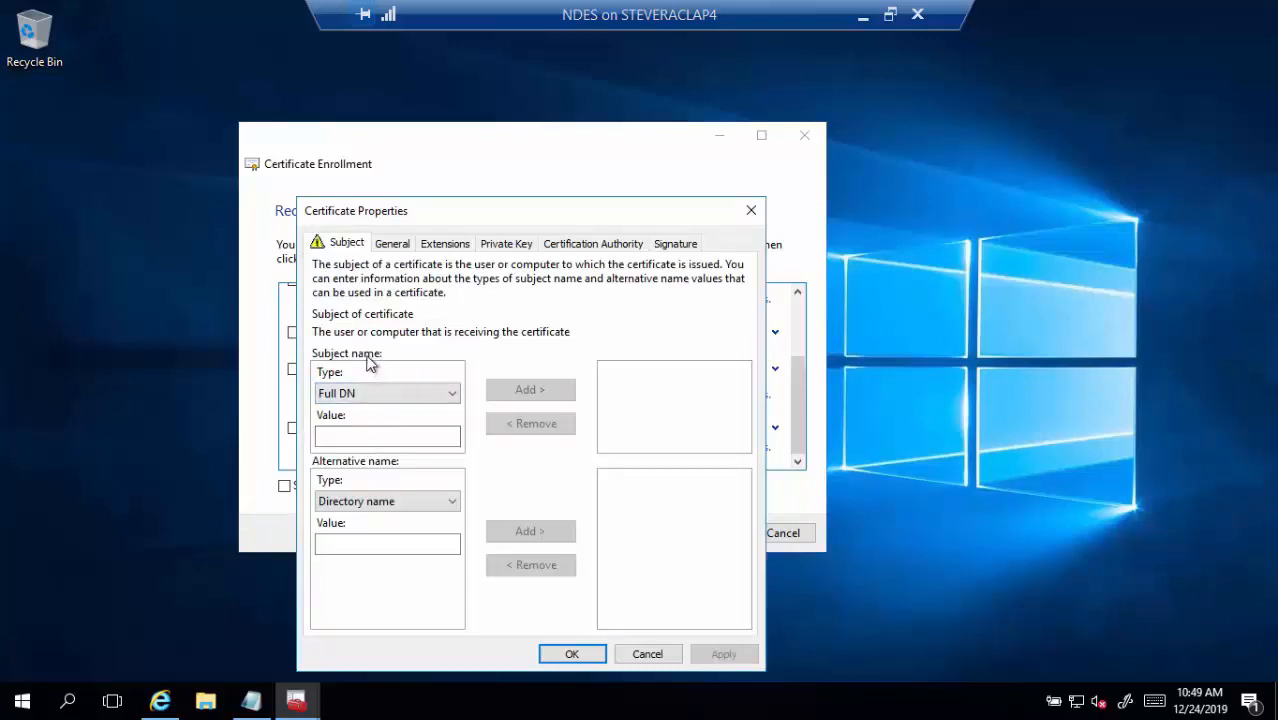
Add ndes.tailspintoys.com as the subject Common name
left_click(386, 400)
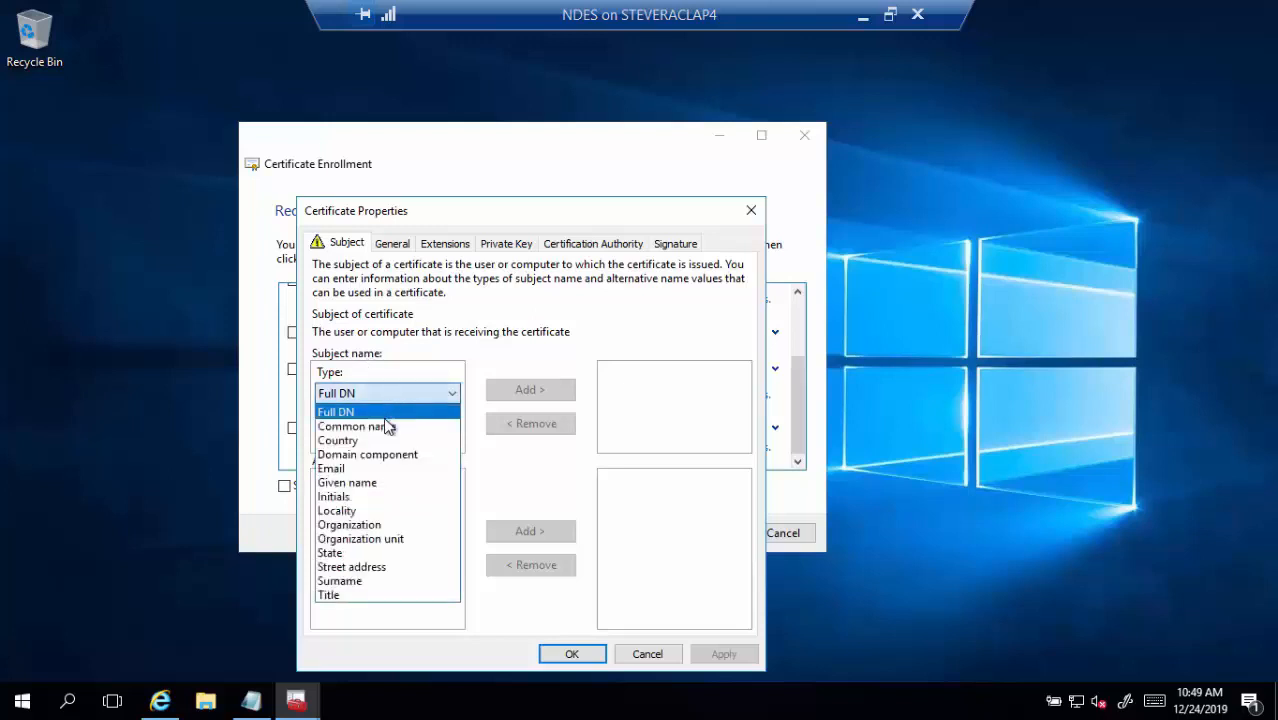
left_click(388, 426)
left_click(355, 440)
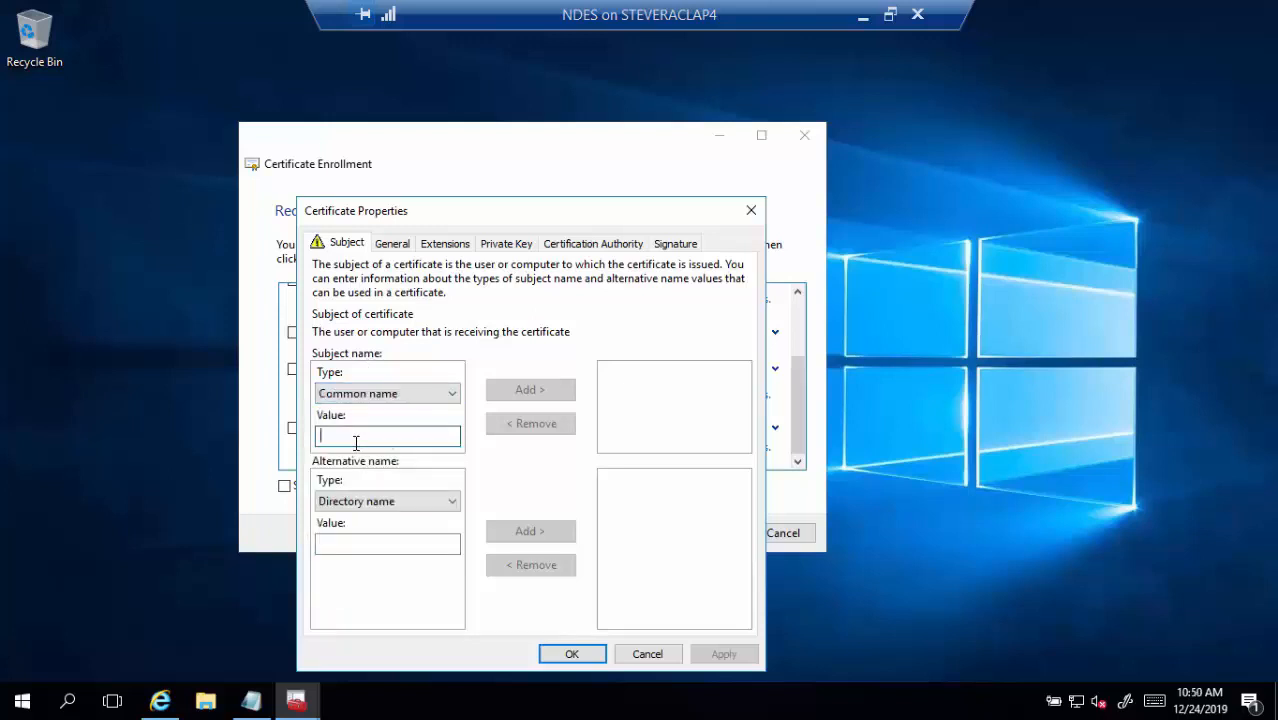
type("n")
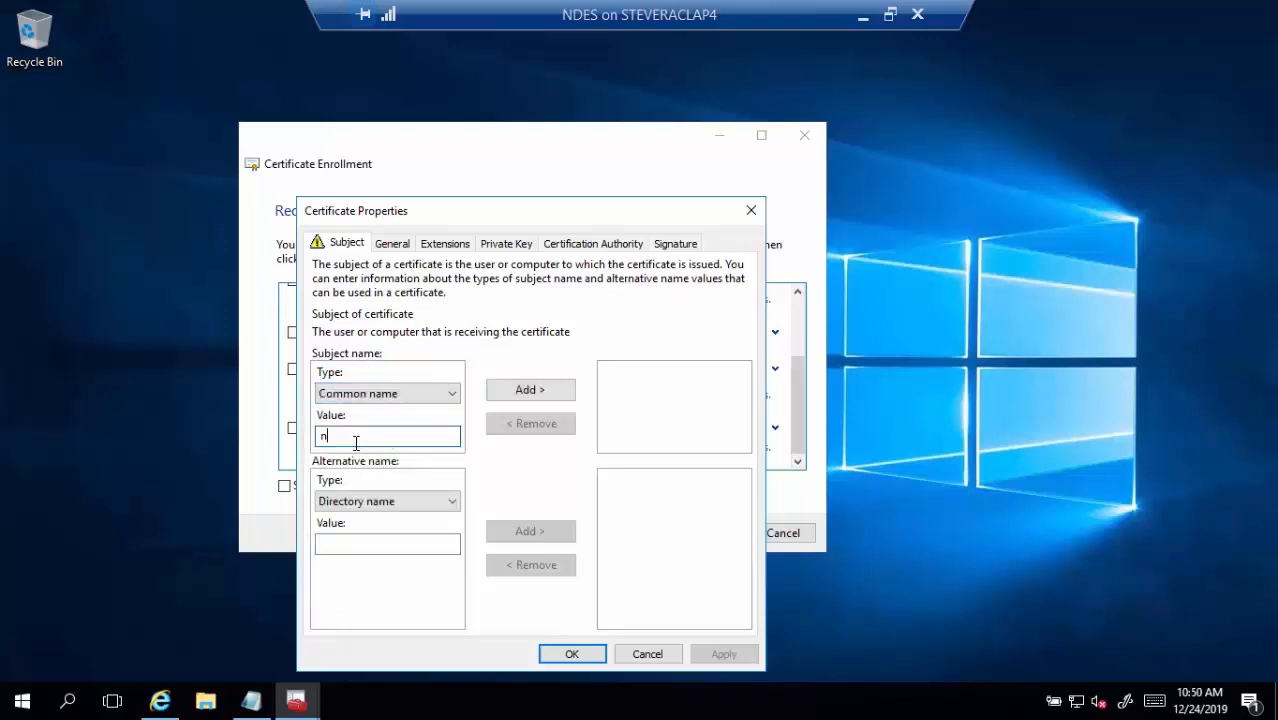
type("des.tailspintoys.com")
left_click(490, 398)
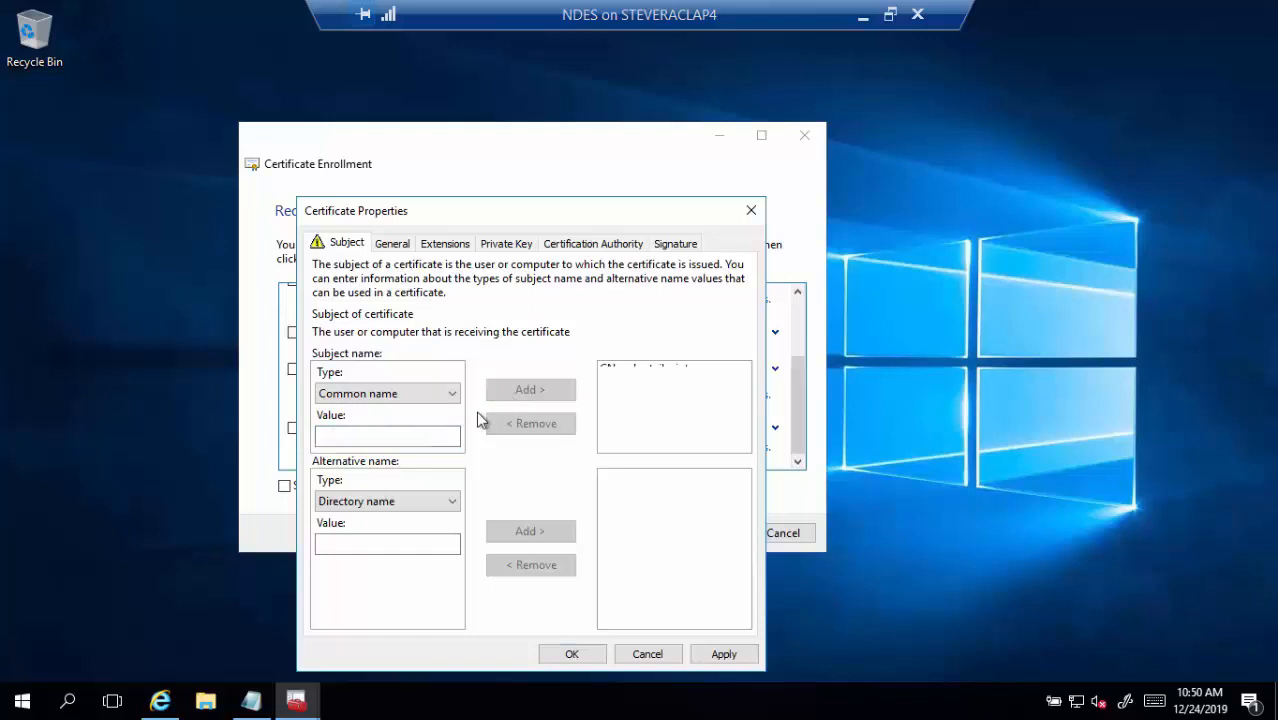
Add DNS alternative names ndes.tailspintoys.com and ndes
left_click(417, 502)
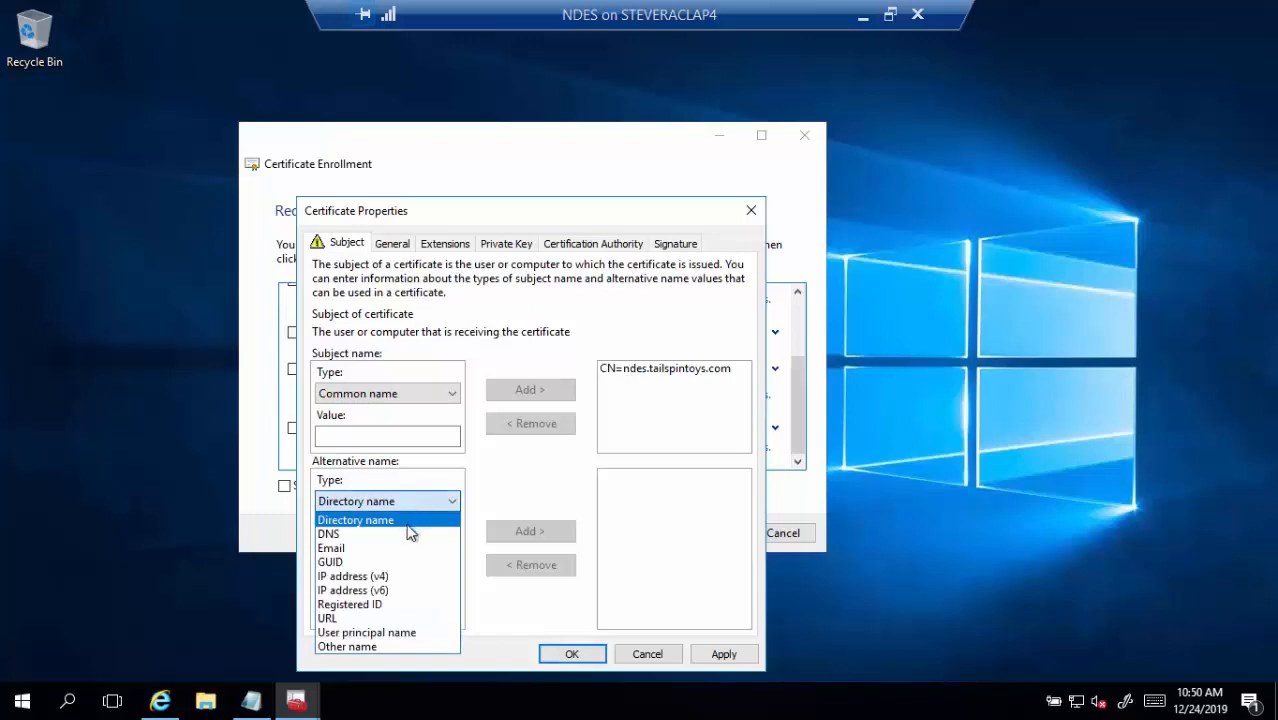
left_click(410, 533)
left_click(440, 543)
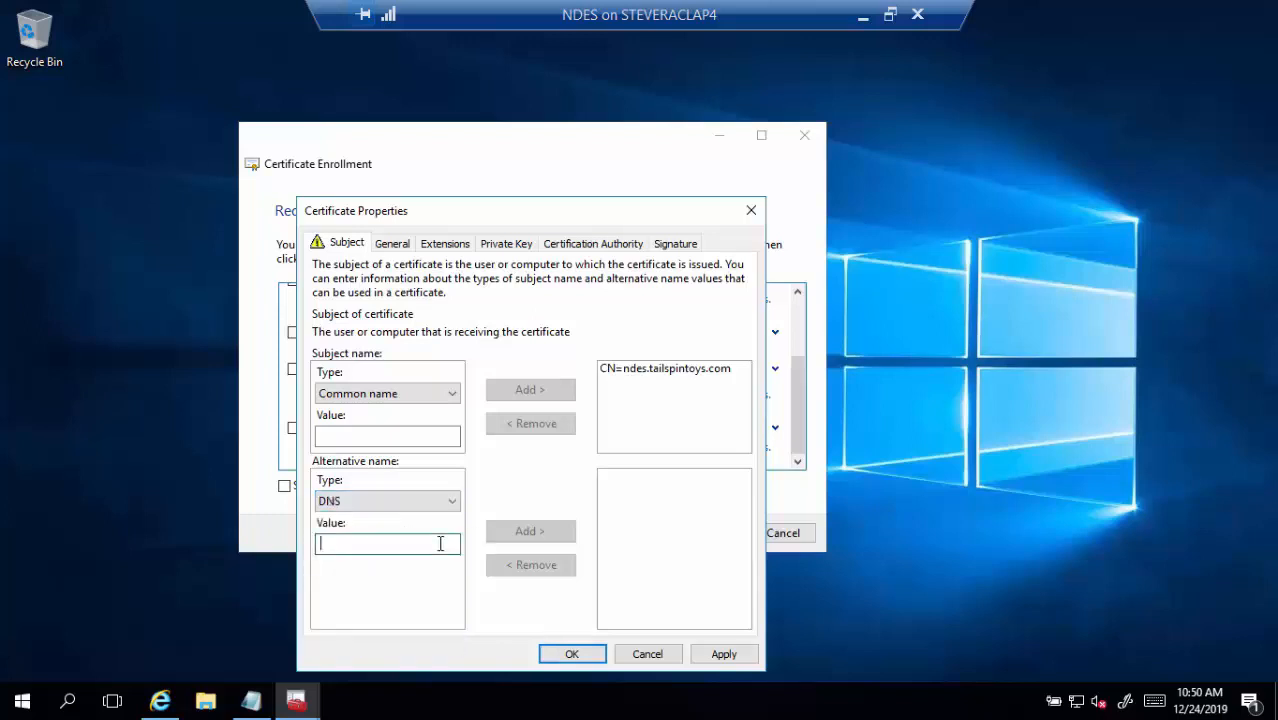
type("n")
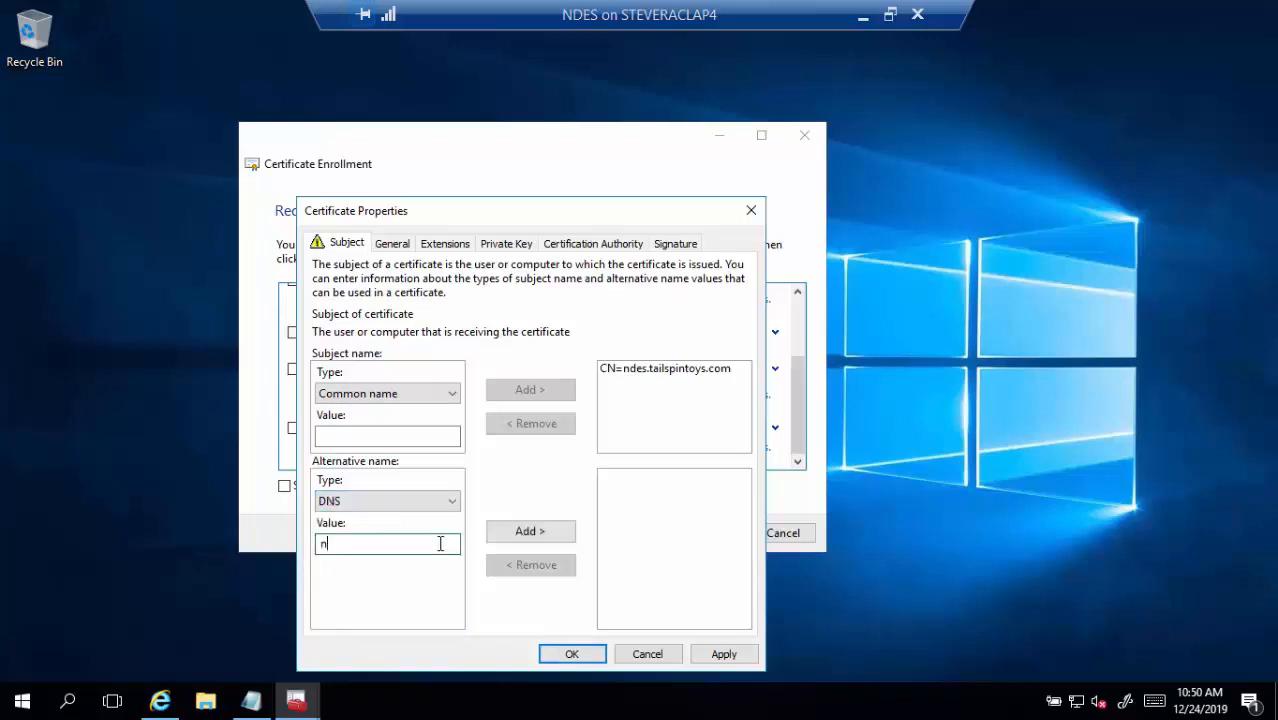
type("des.tailspintoys.com")
left_click(520, 535)
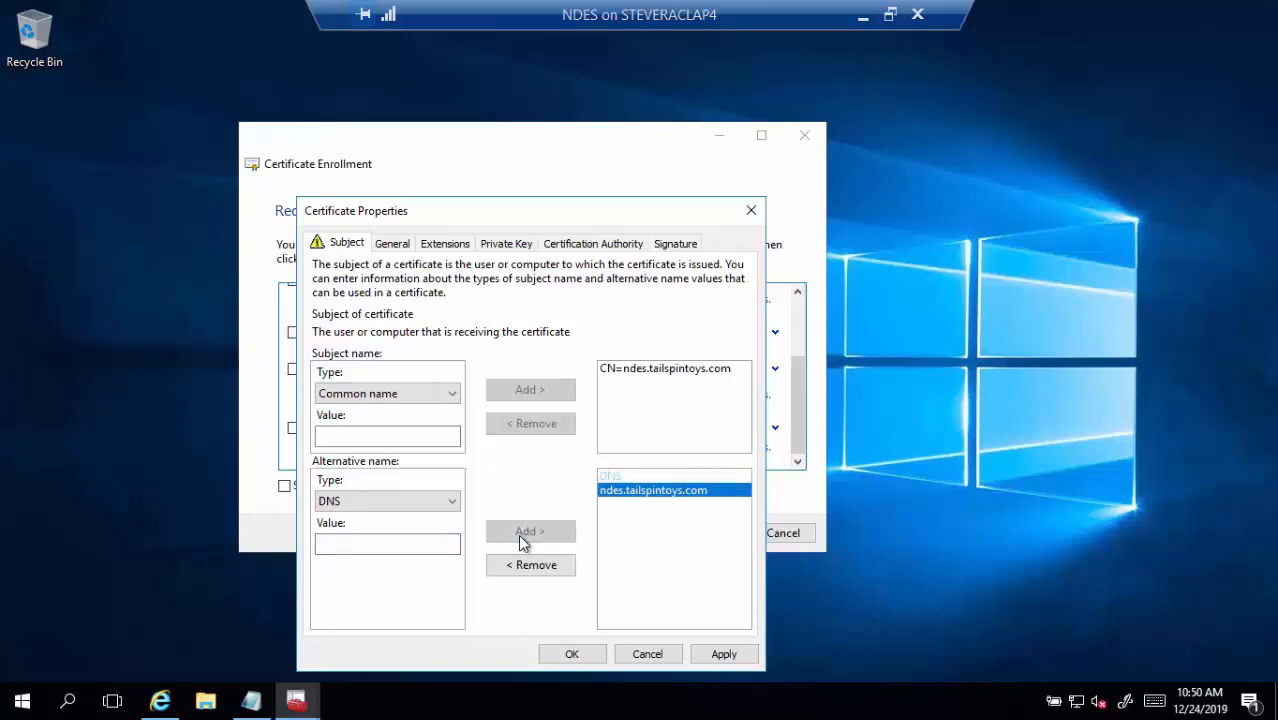
left_click(432, 546)
type("ndes")
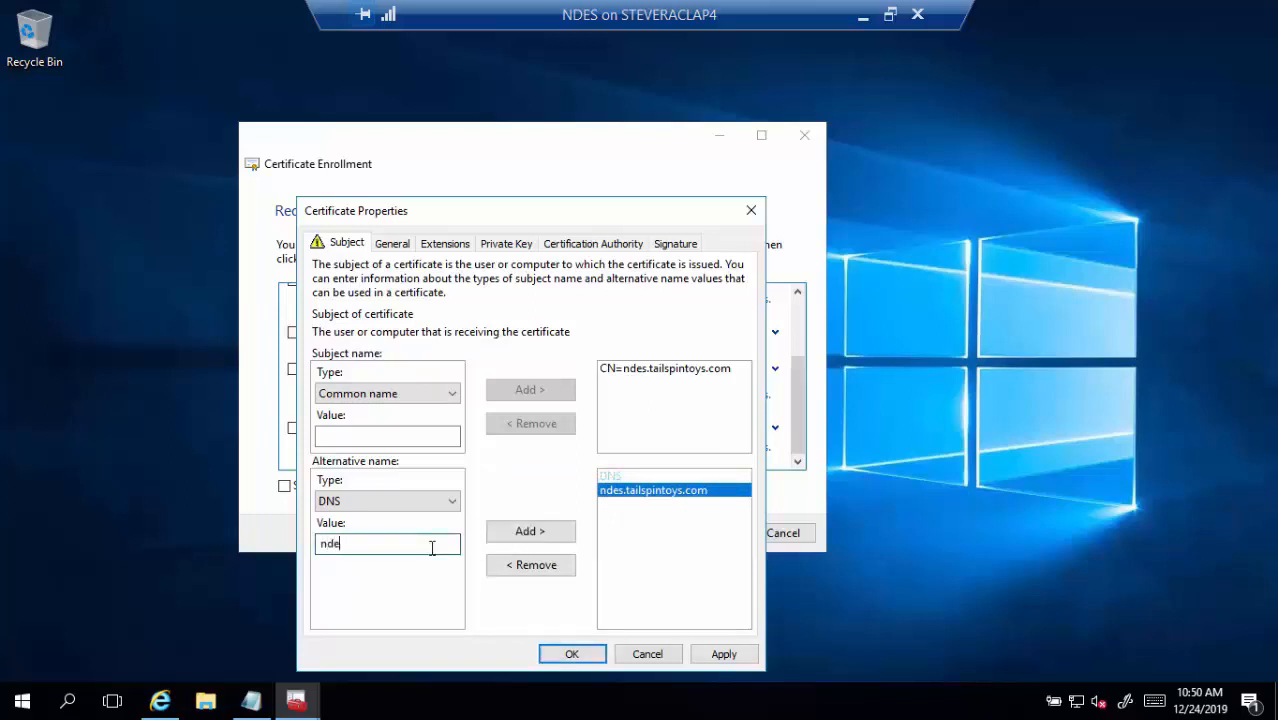
left_click(494, 536)
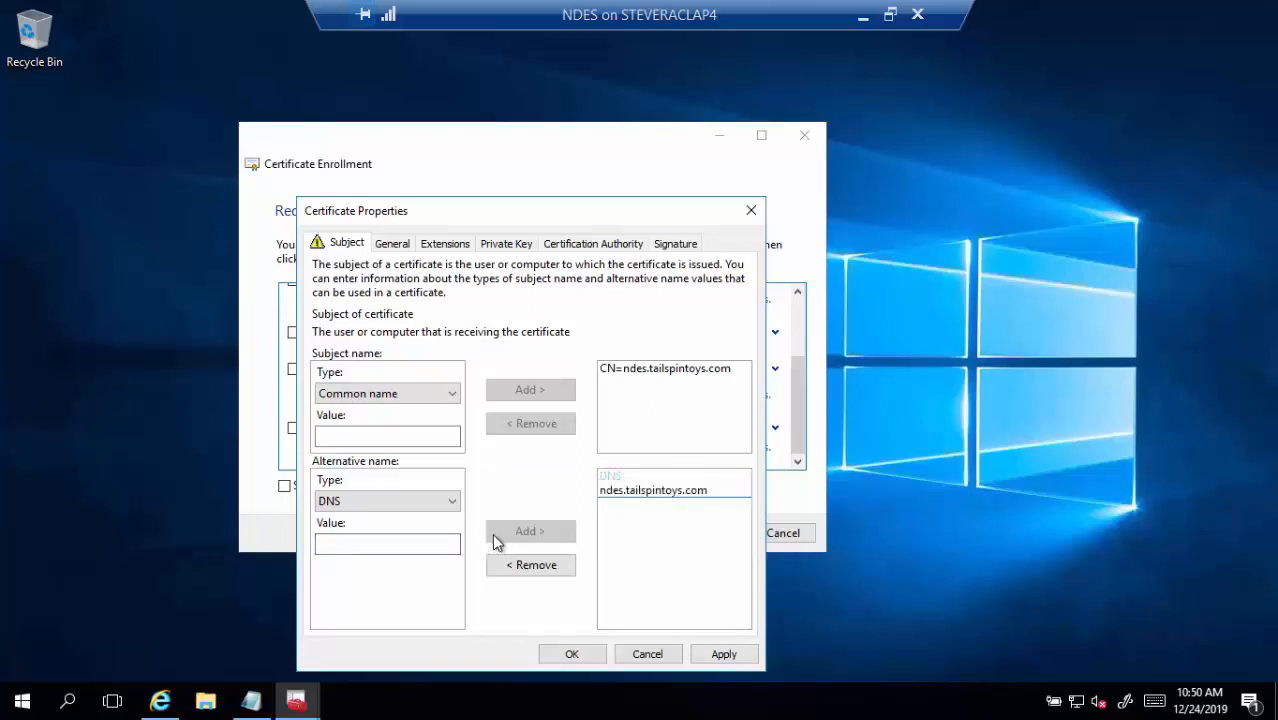
Copy the msappproxy.net hostname from the Notepad note and add it as a DNS alternative name
left_click(253, 703)
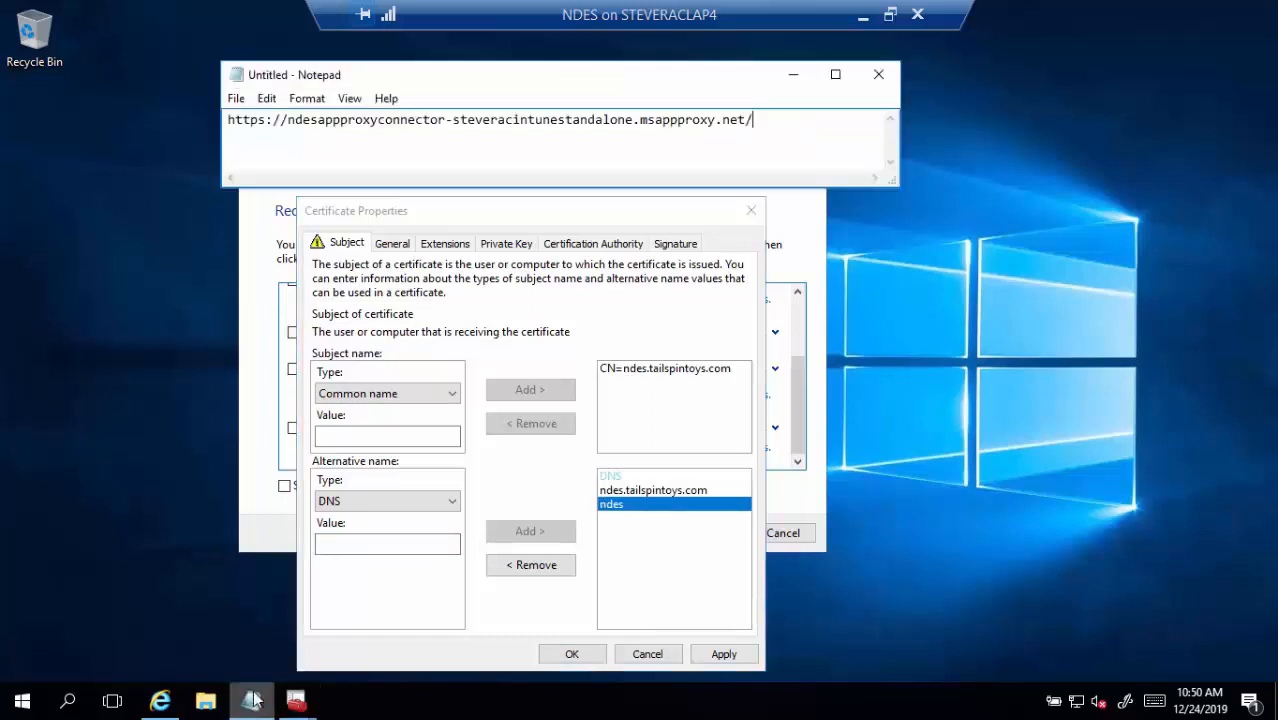
left_click_drag(285, 120, 750, 119)
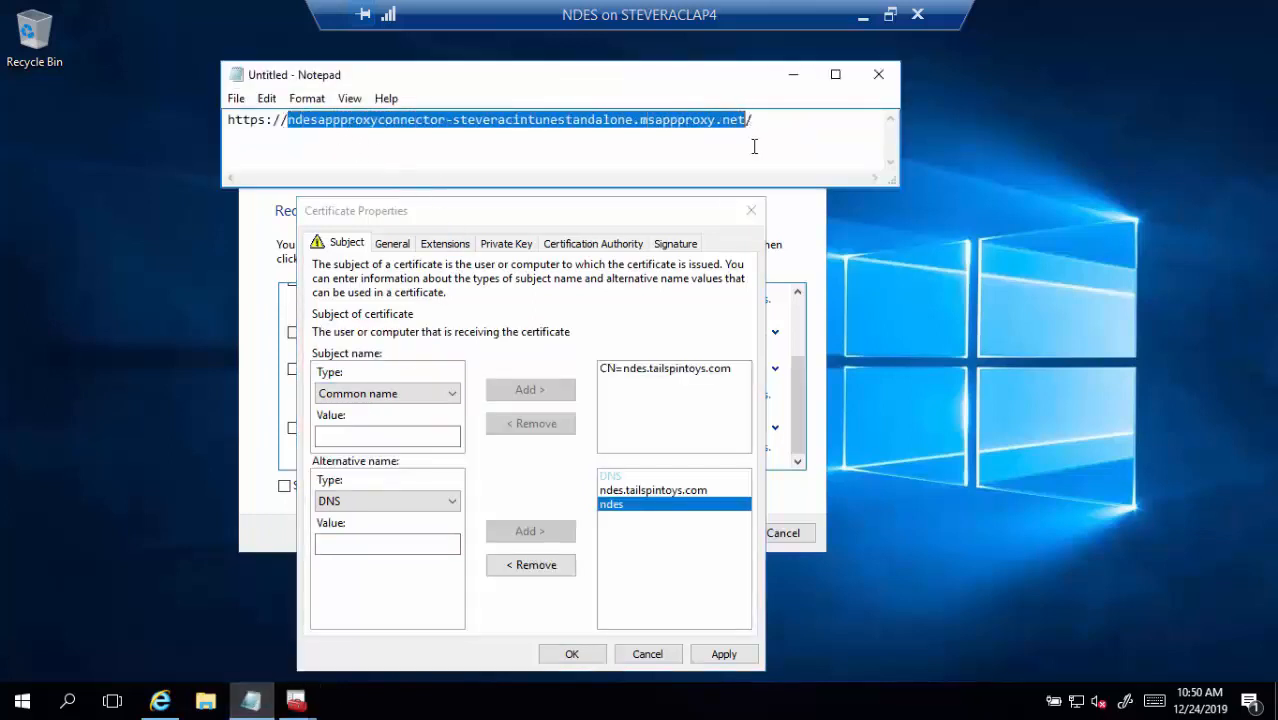
key("ctrl+c")
left_click(380, 543)
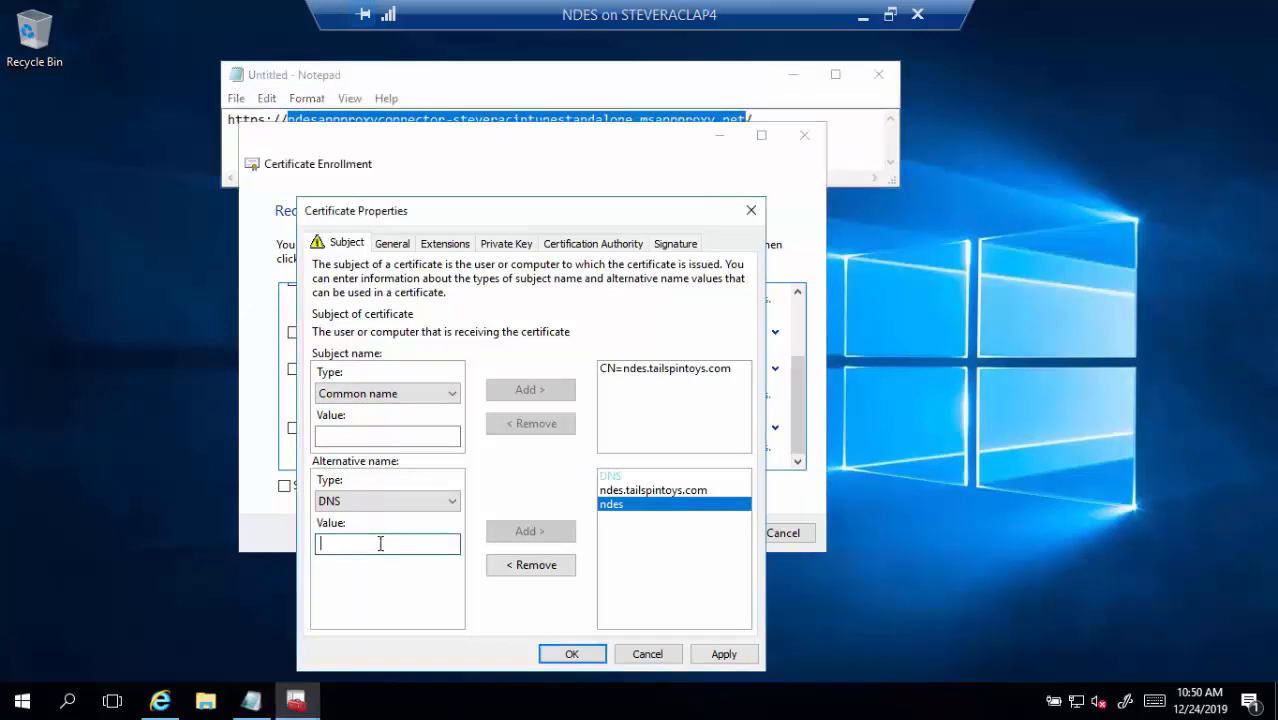
key("ctrl+v")
left_click(531, 531)
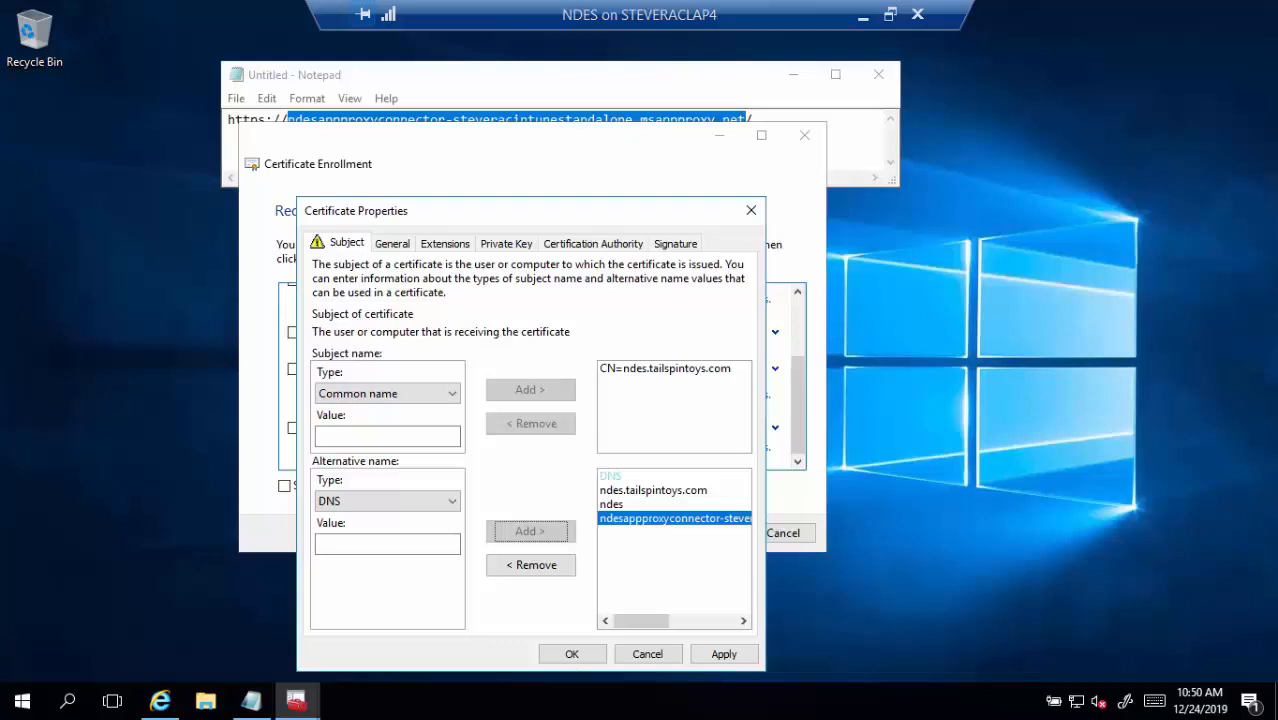
left_click(393, 246)
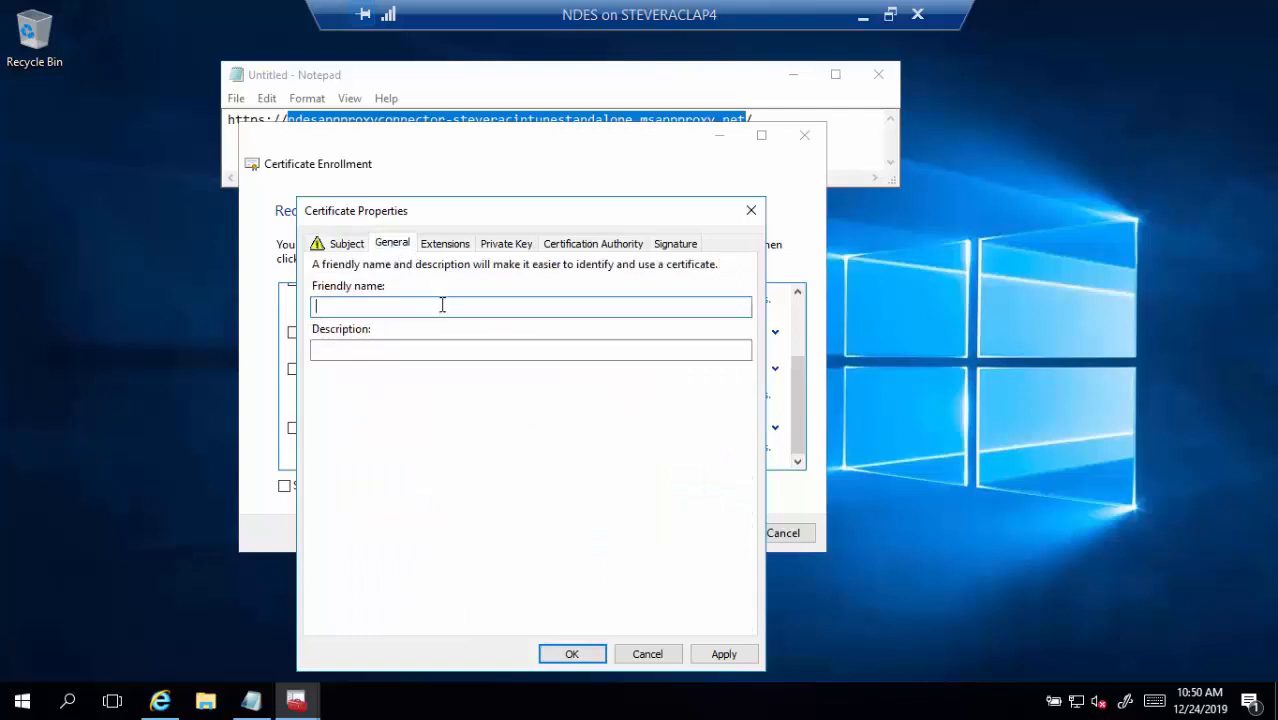
Set the friendly name to 'NDES/IIS SSL Computer Certificate' and accept the certificate properties
type("NDES/IIS SSL Computer Certificate")
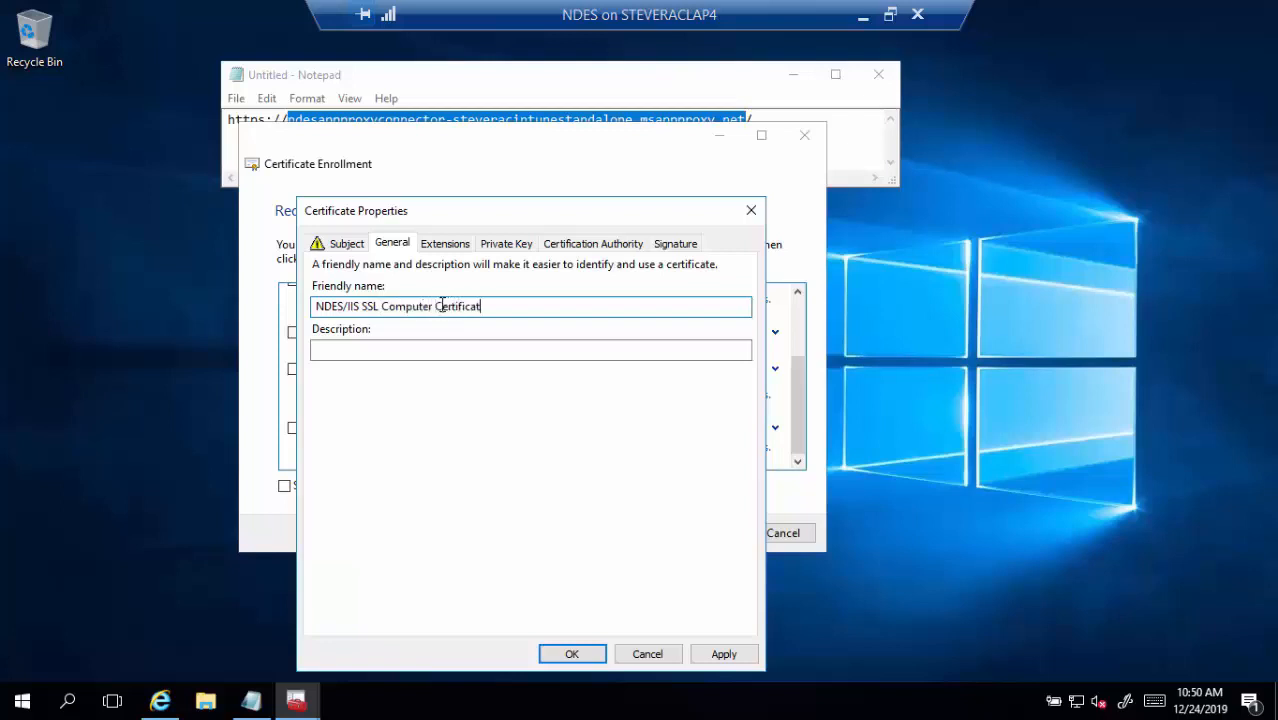
left_click(571, 654)
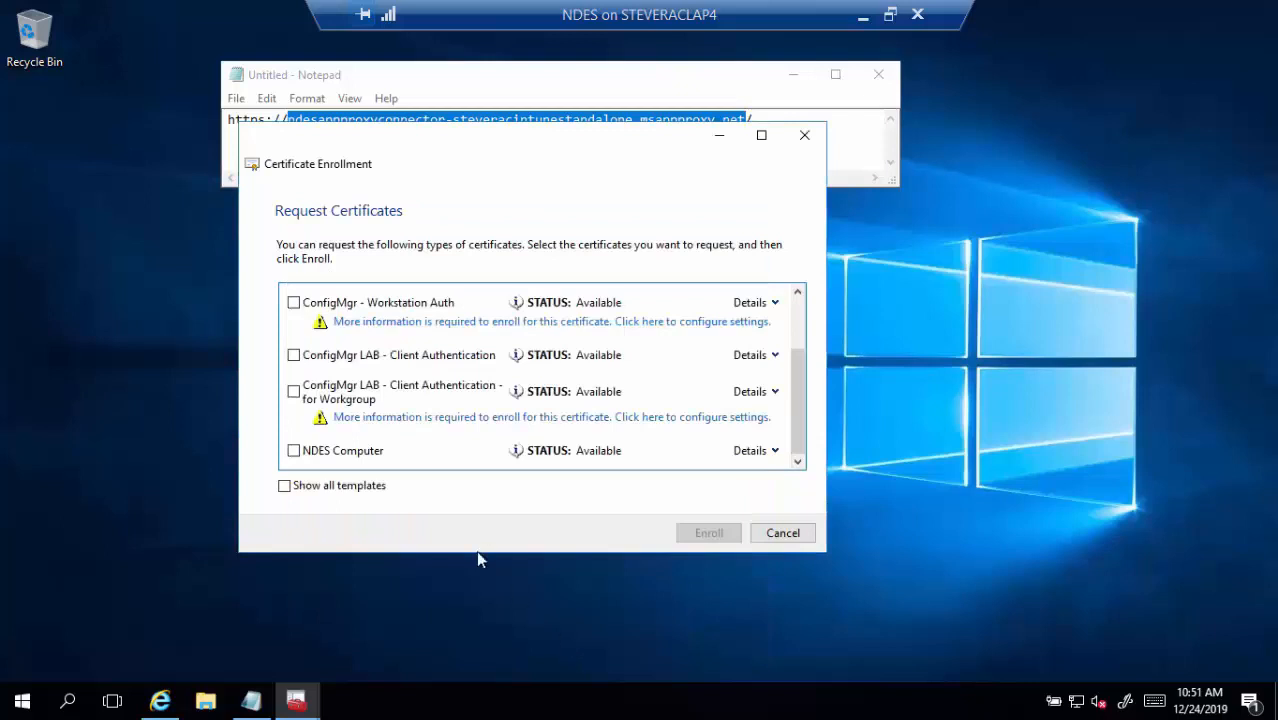
Enroll the selected NDES Computer certificate and finish the wizard
left_click(294, 451)
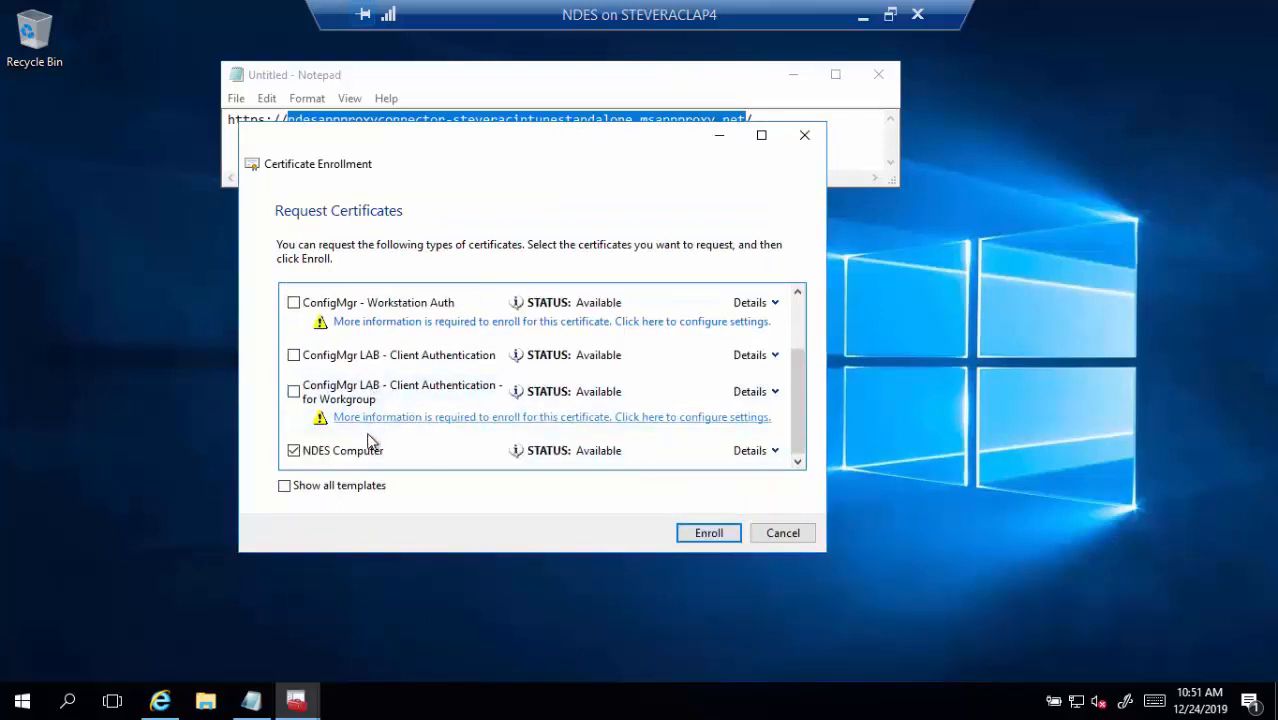
left_click(694, 535)
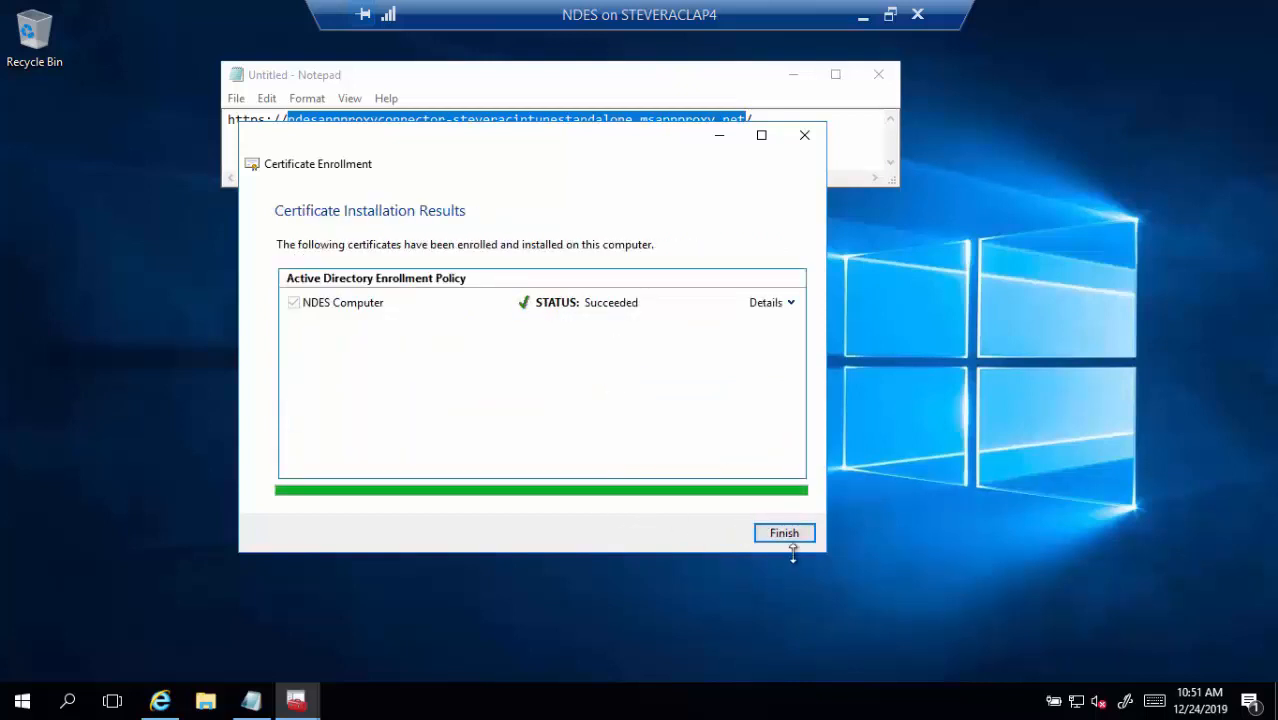
left_click(790, 533)
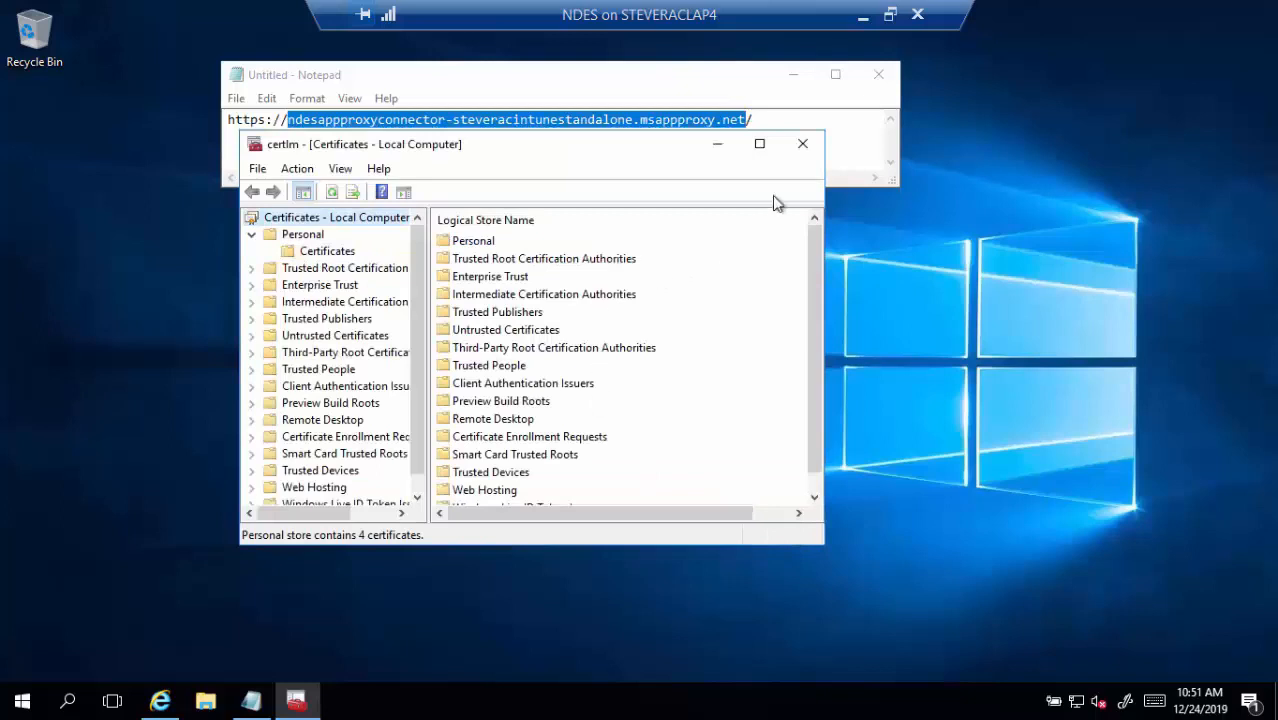
Check ndes.tailspintoys.com is listed in Personal > Certificates with its friendly name, then close certlm
double_click(481, 246)
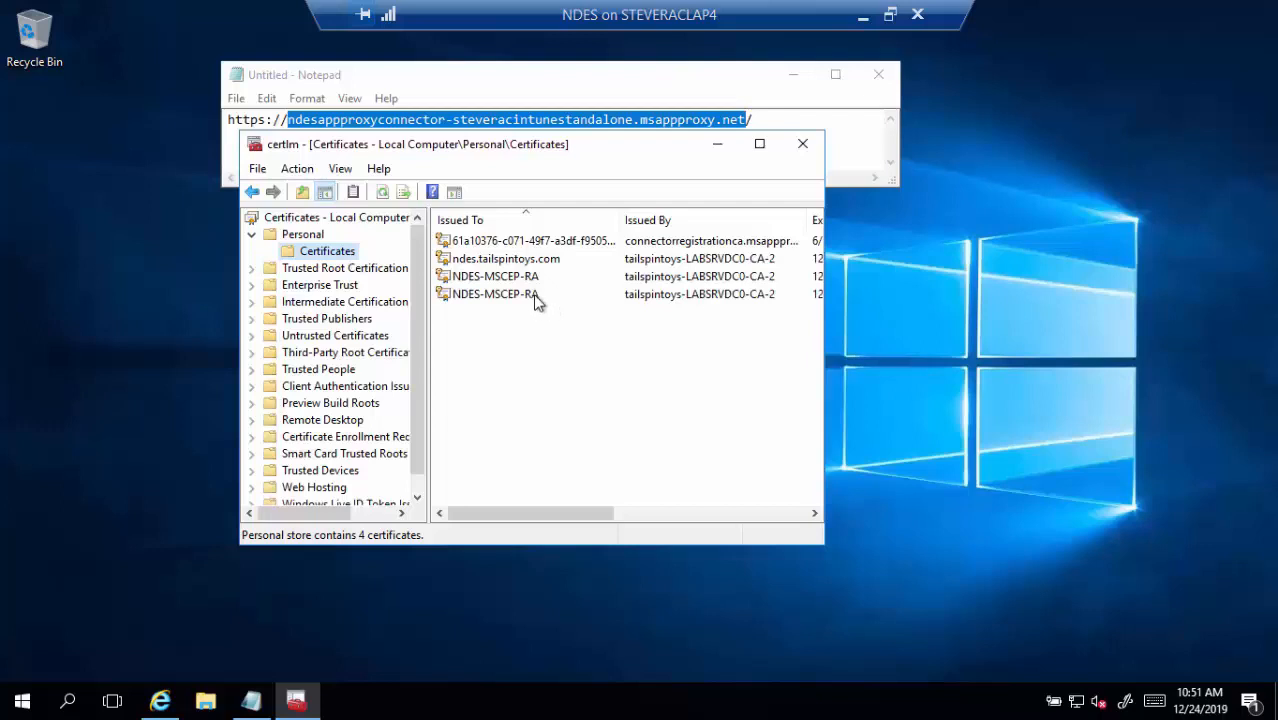
left_click(526, 261)
left_click_drag(548, 515, 771, 506)
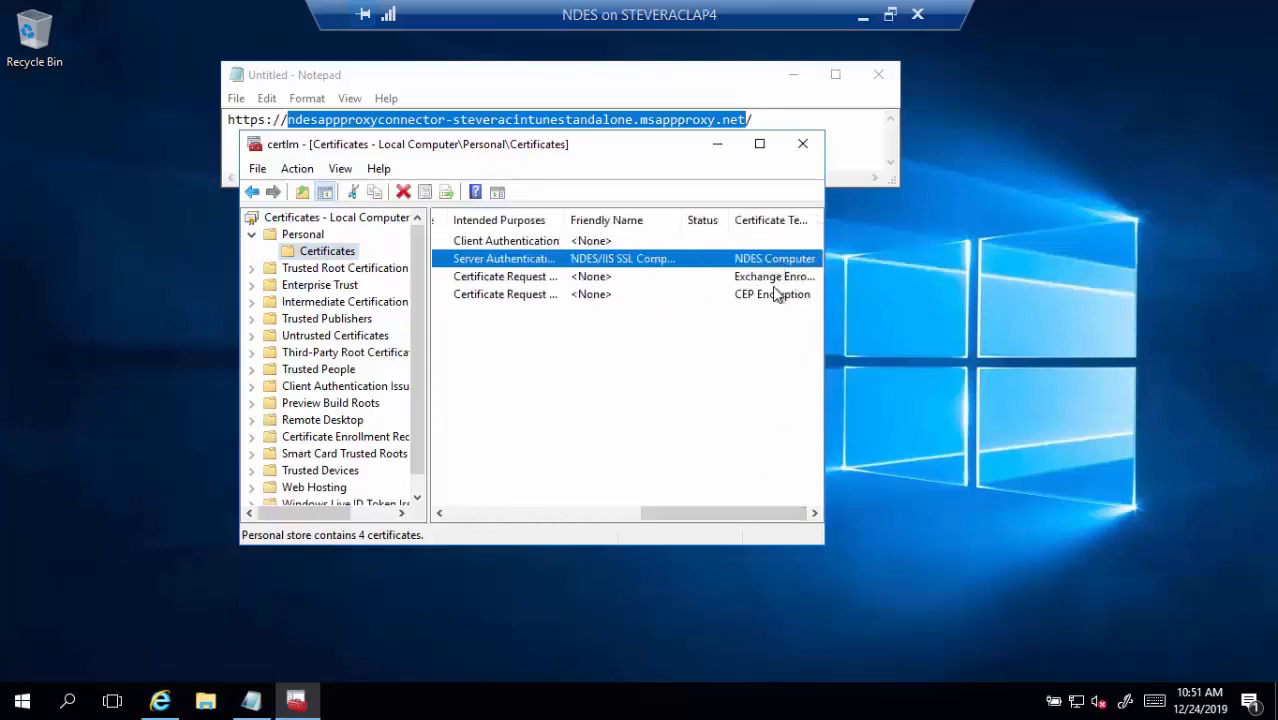
scroll(747, 385, "left", 5)
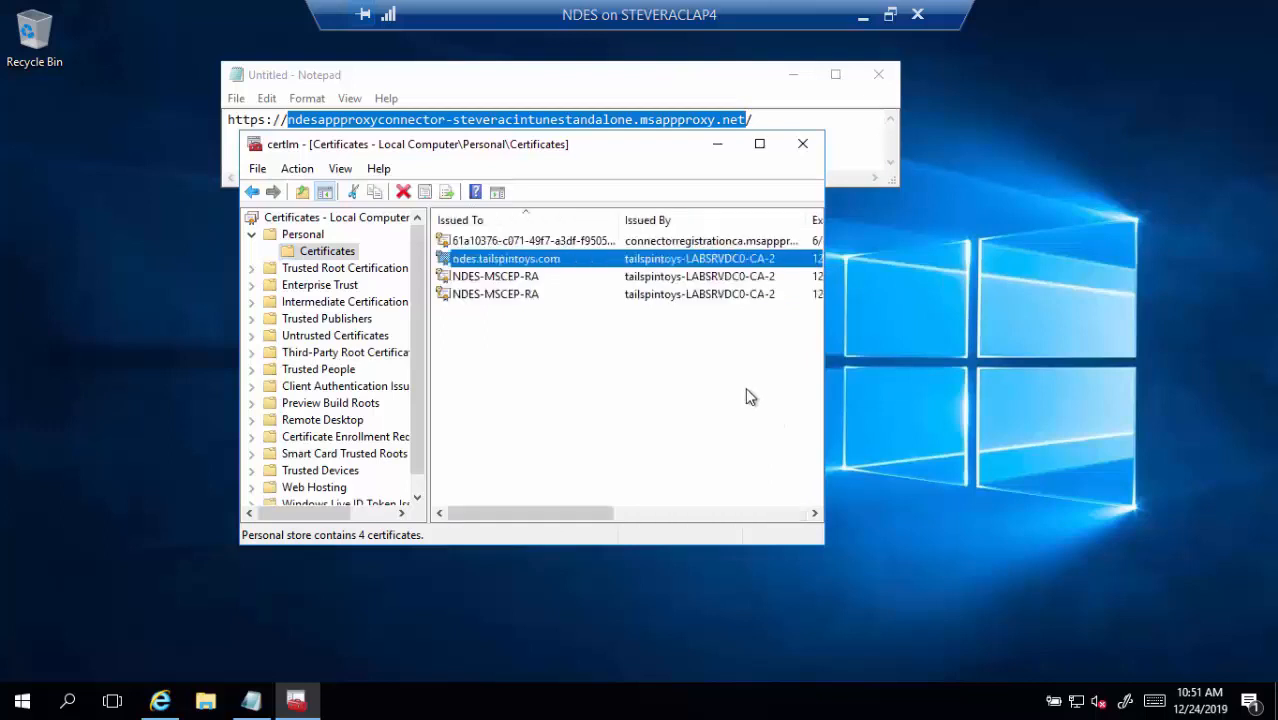
left_click(802, 143)
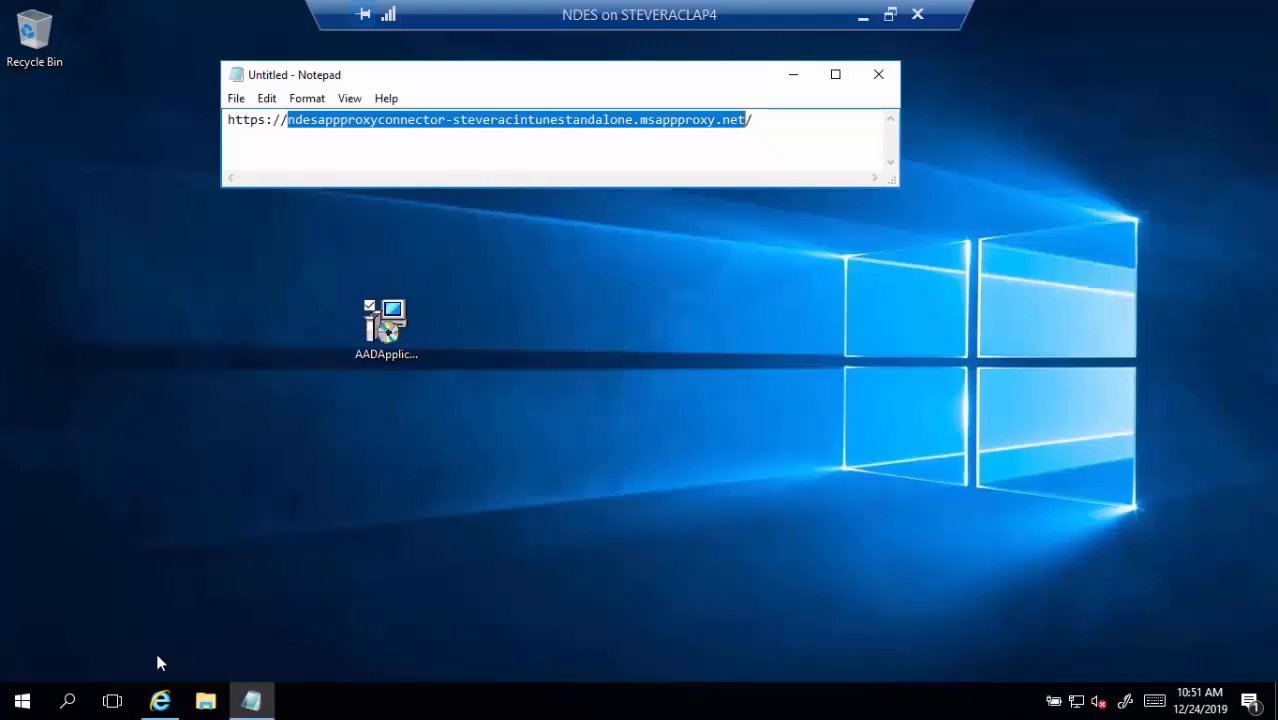
Launch IIS Manager from Windows Administrative Tools in the Start menu
left_click(22, 701)
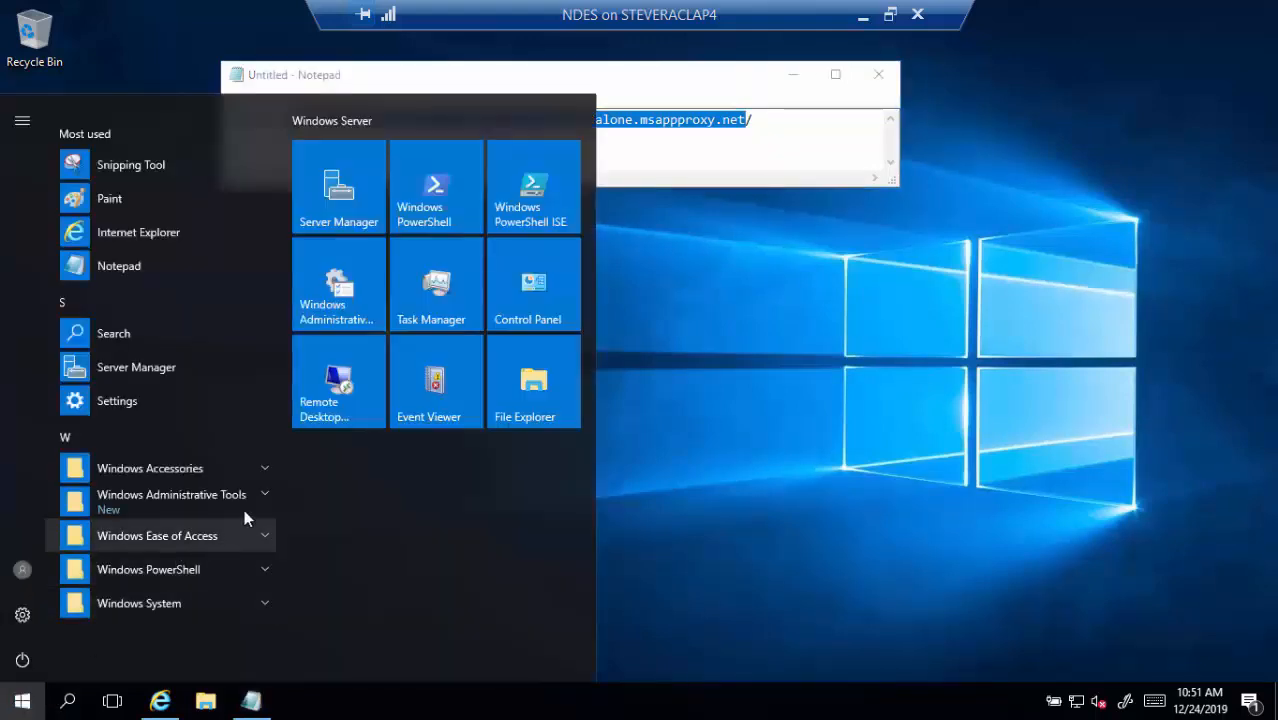
left_click(262, 500)
scroll(232, 520, "down", 3)
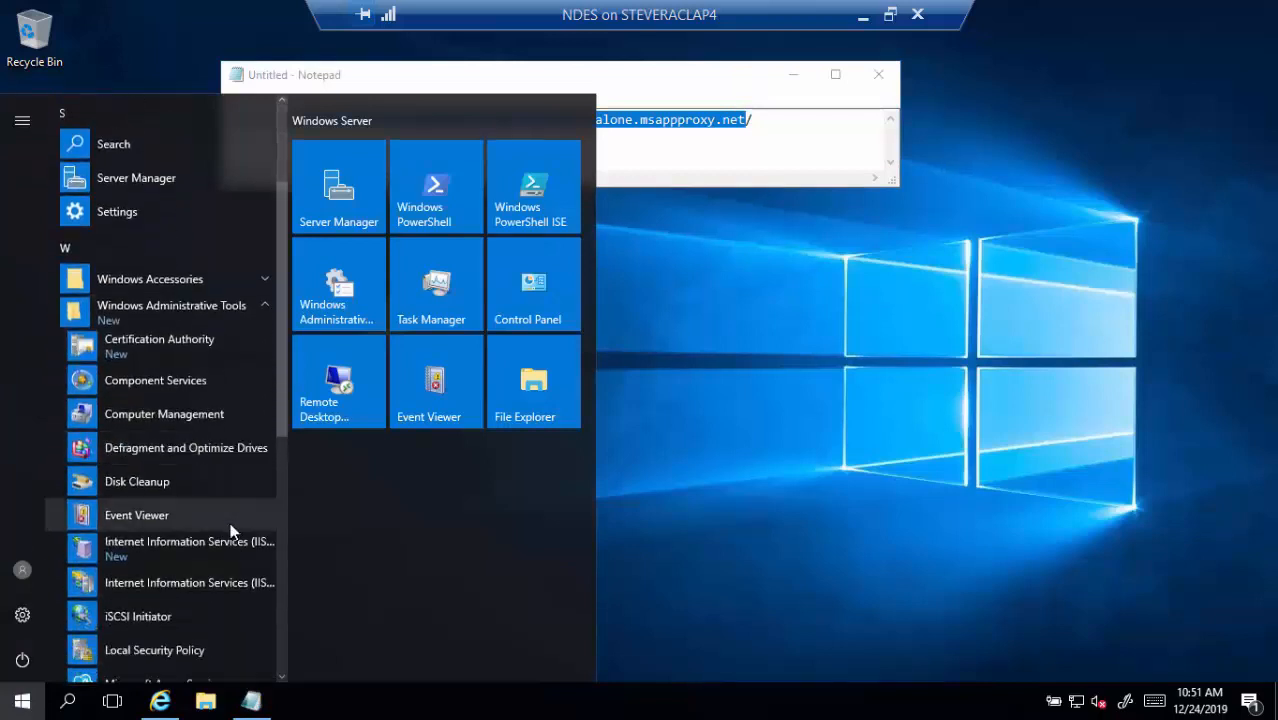
left_click(211, 588)
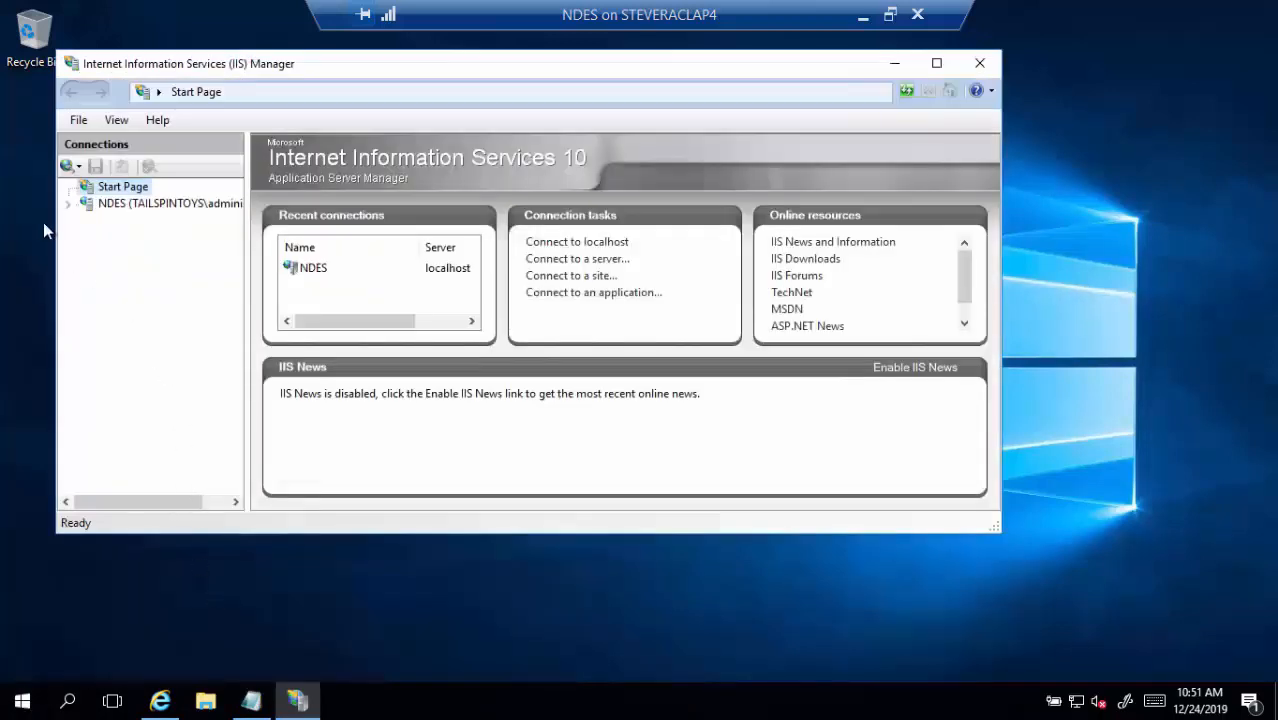
Open Edit Bindings for the Default Web Site under the NDES server's Sites
left_click(68, 204)
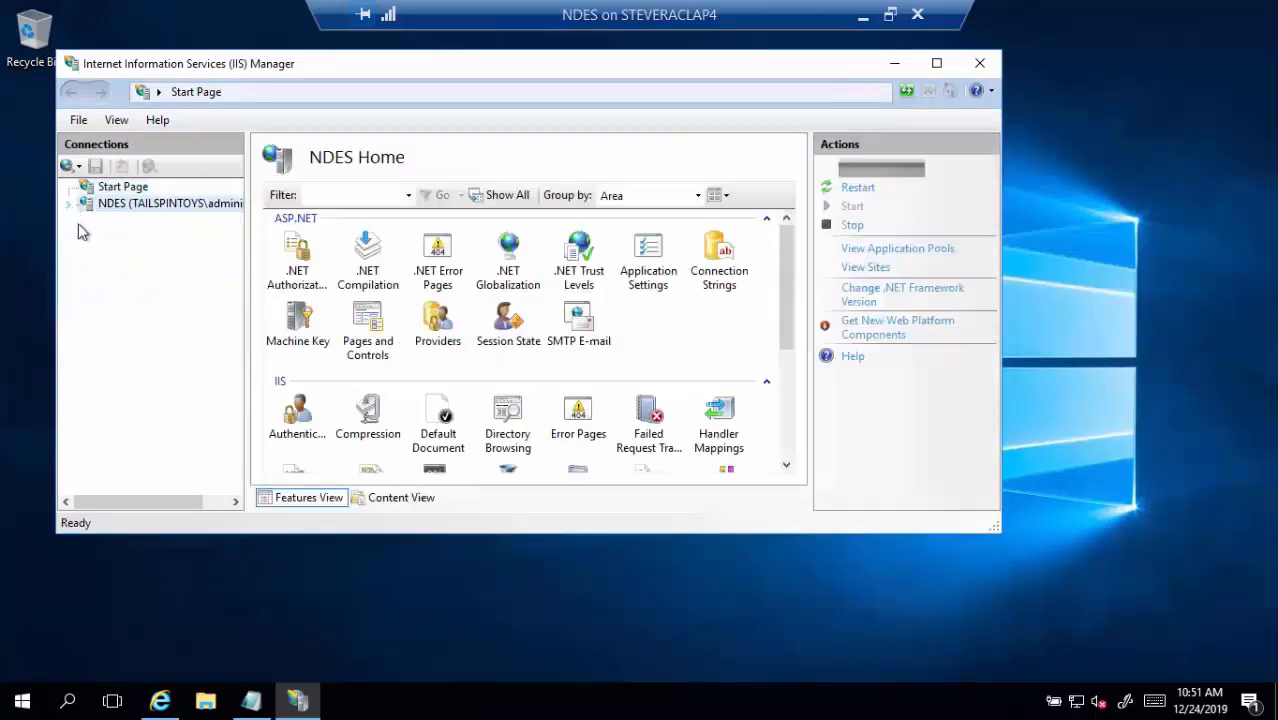
left_click(87, 237)
left_click(150, 254)
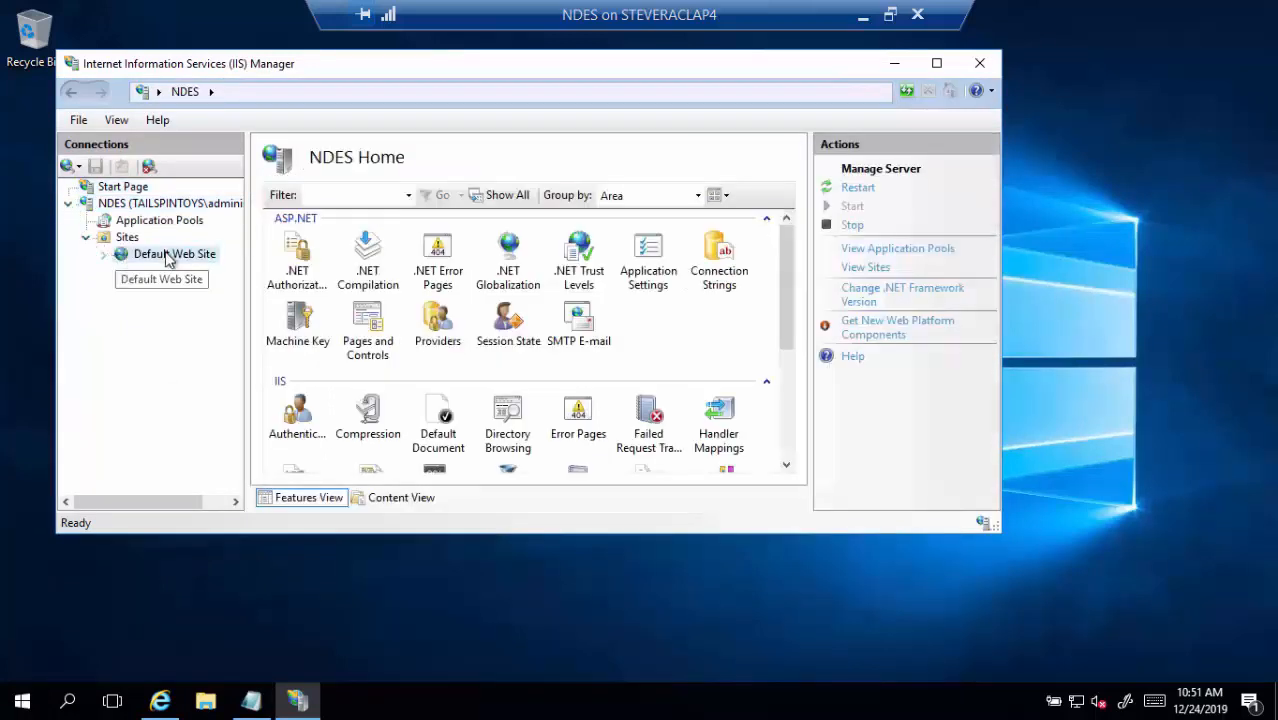
right_click(160, 254)
left_click(235, 358)
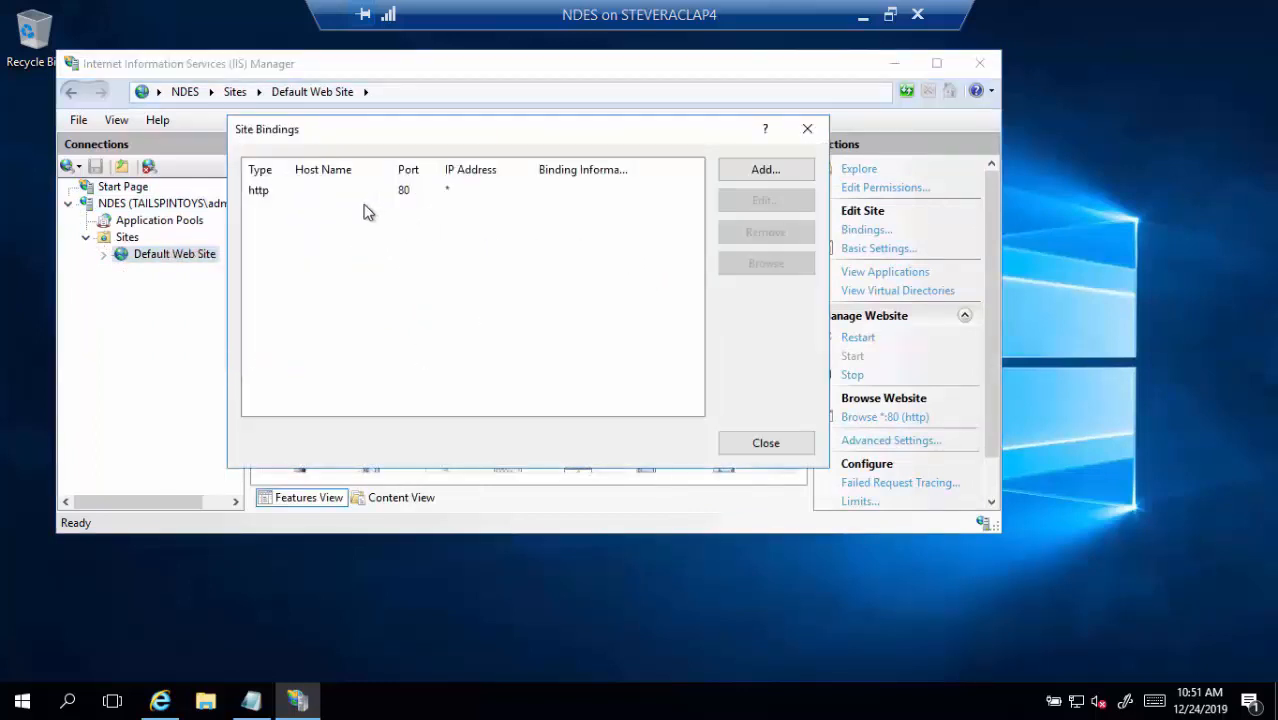
Add an https binding on port 443 using NDES/IIS SSL Computer Certificate to Default Web Site
left_click(800, 176)
left_click(634, 220)
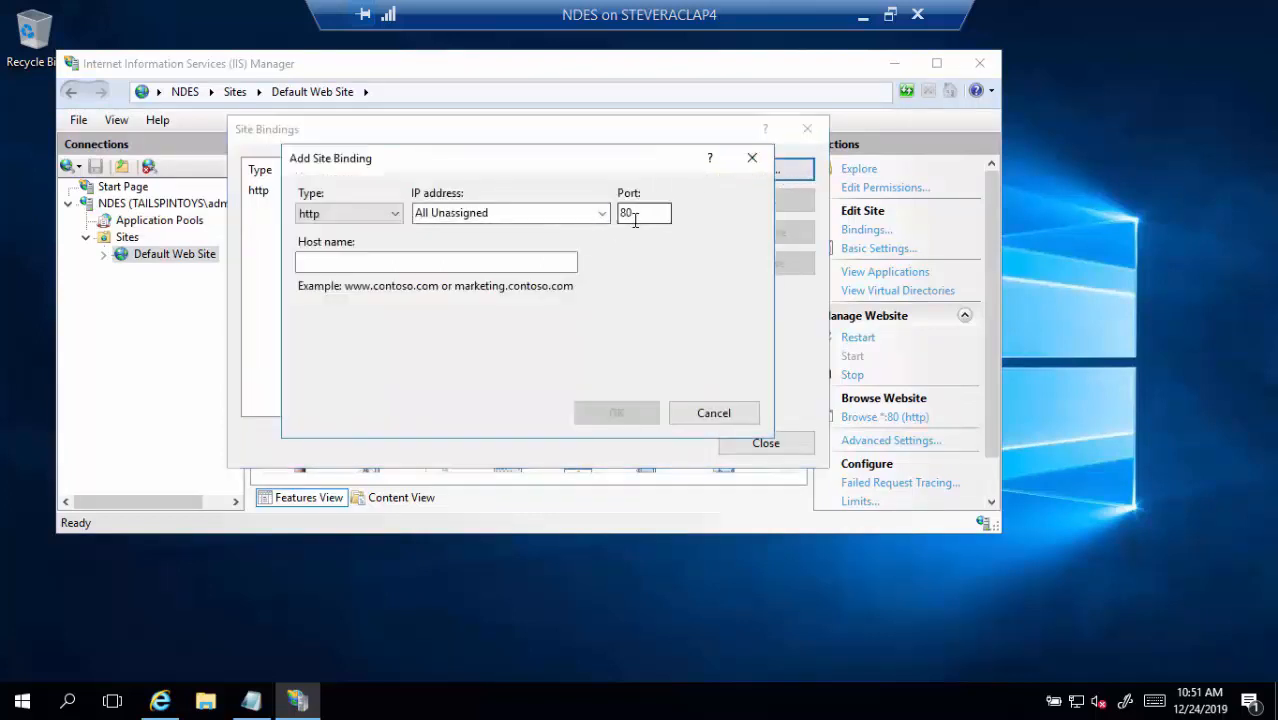
double_click(634, 215)
type("443")
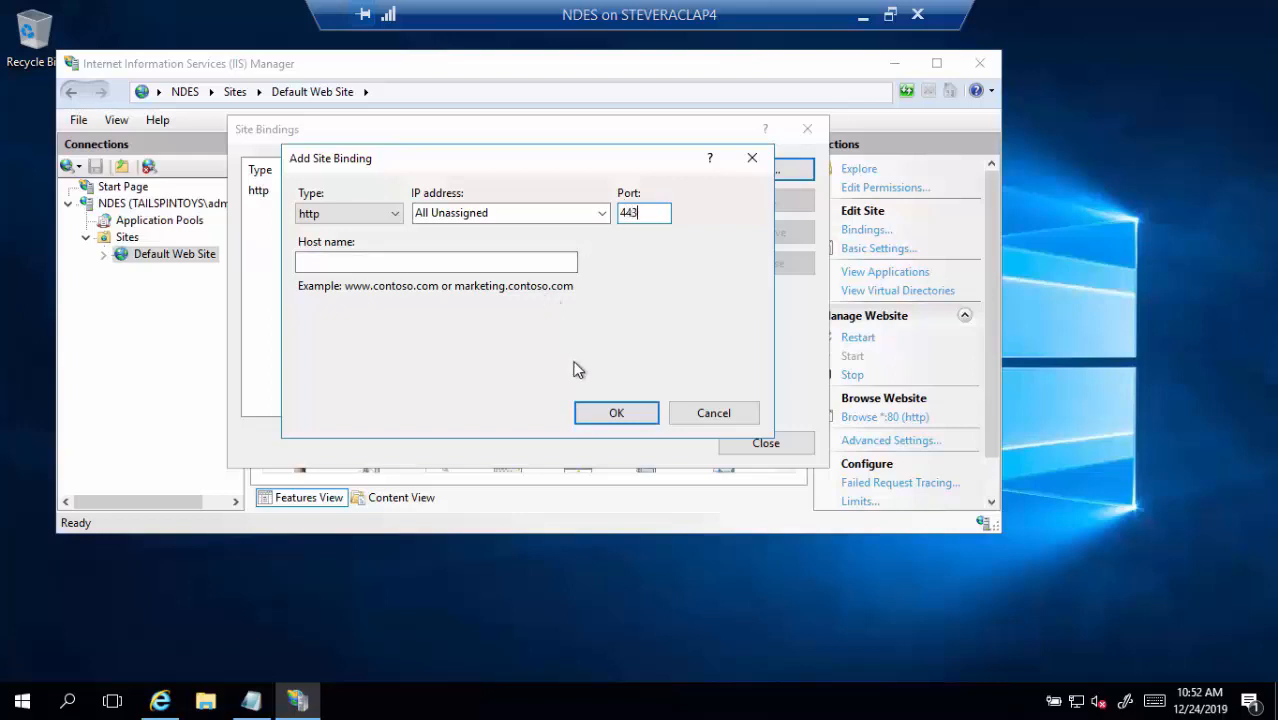
left_click(398, 216)
left_click(391, 245)
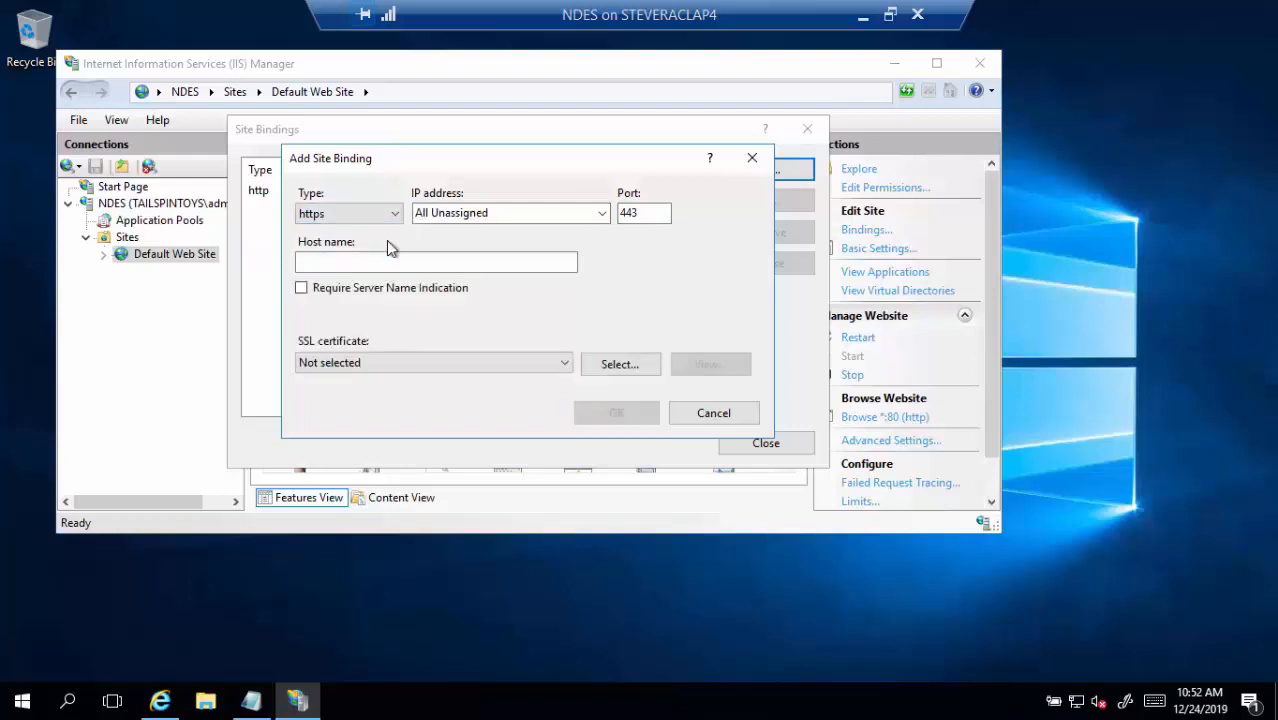
left_click(562, 364)
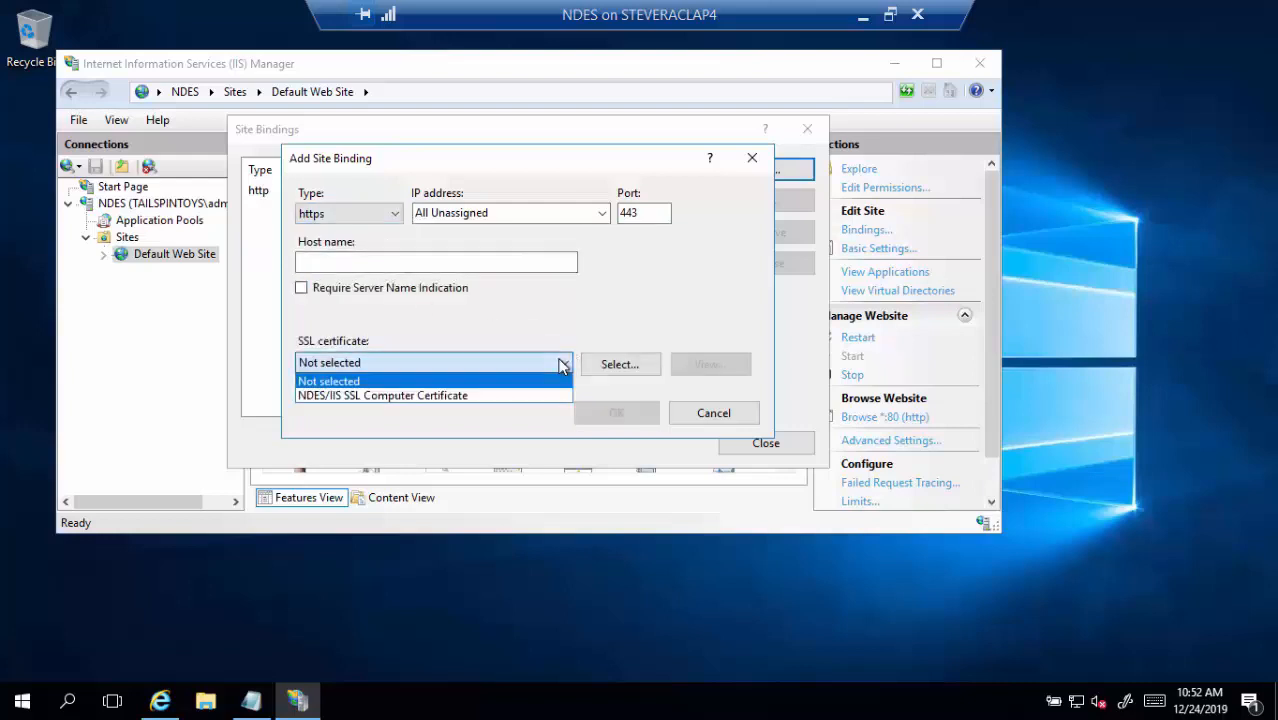
left_click(488, 398)
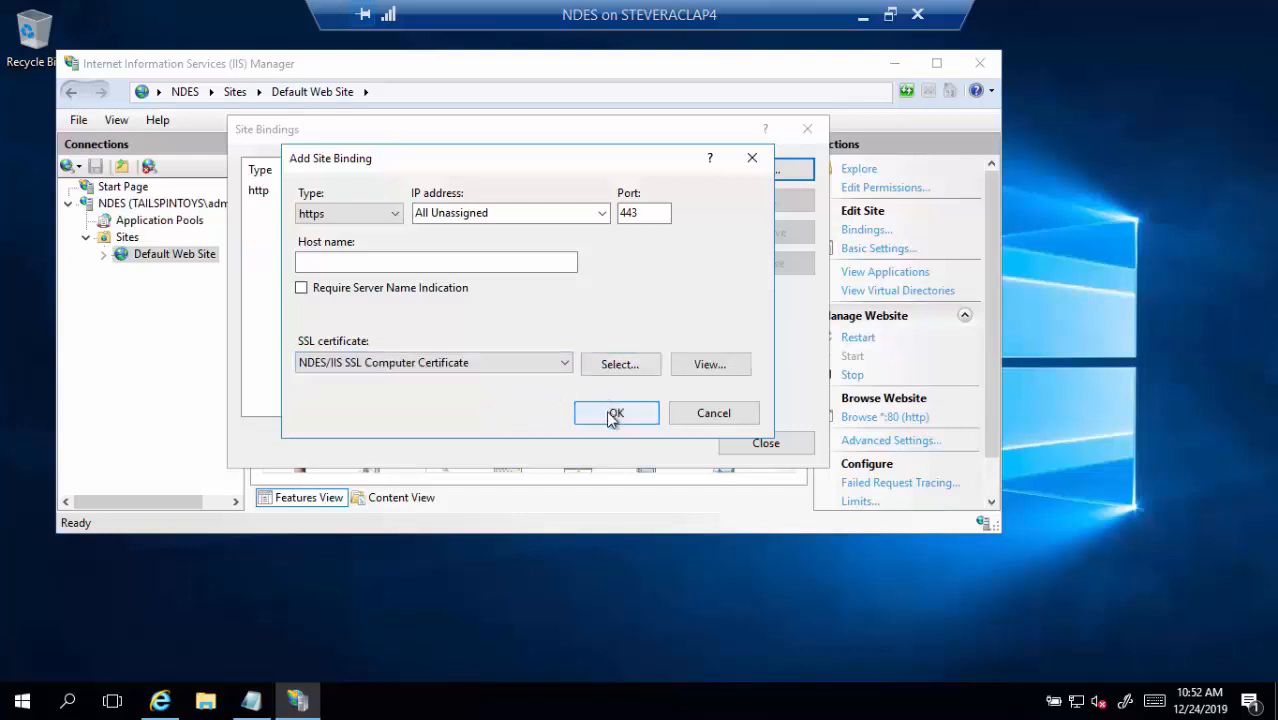
left_click(614, 412)
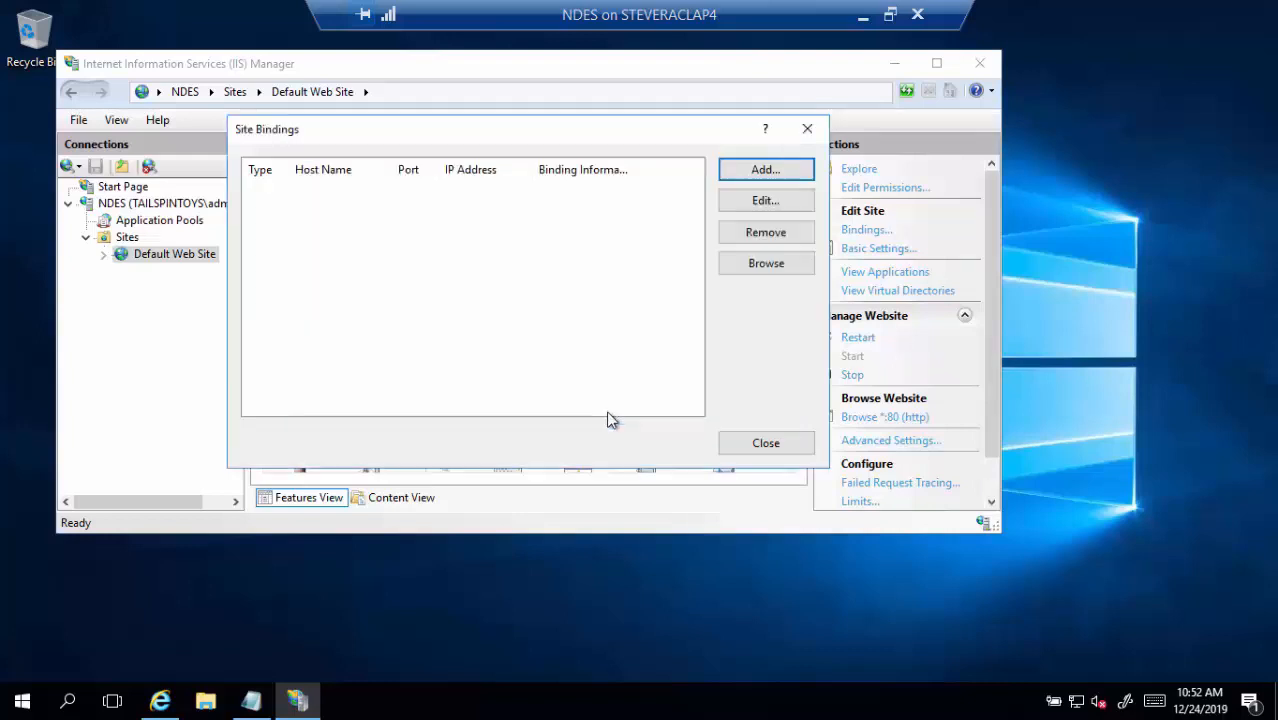
left_click(765, 446)
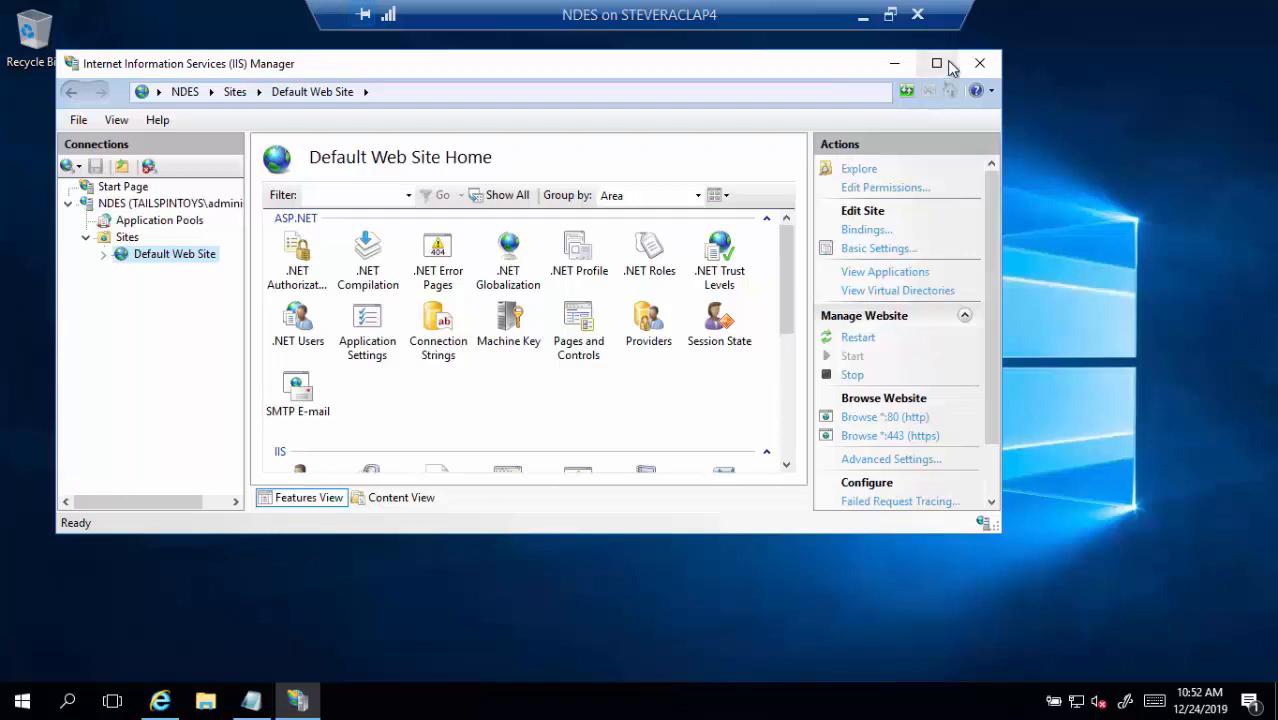
left_click(894, 63)
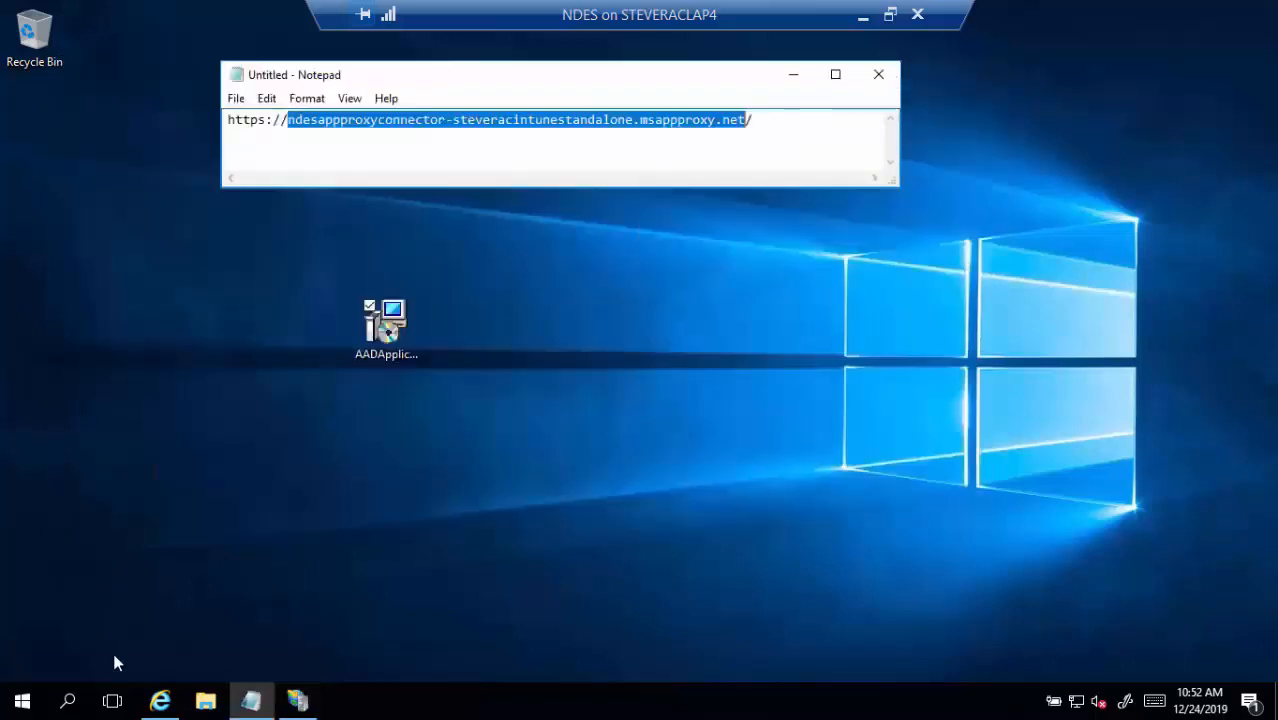
mouse_move(158, 703)
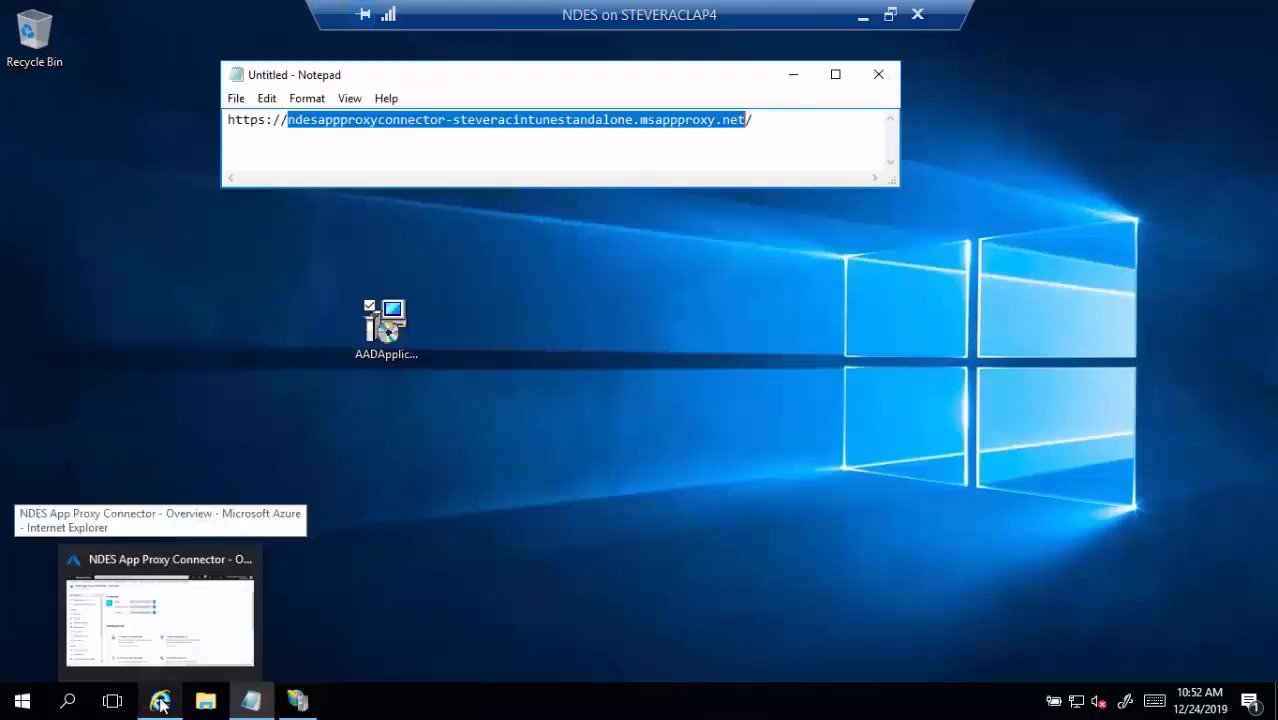
left_click(191, 633)
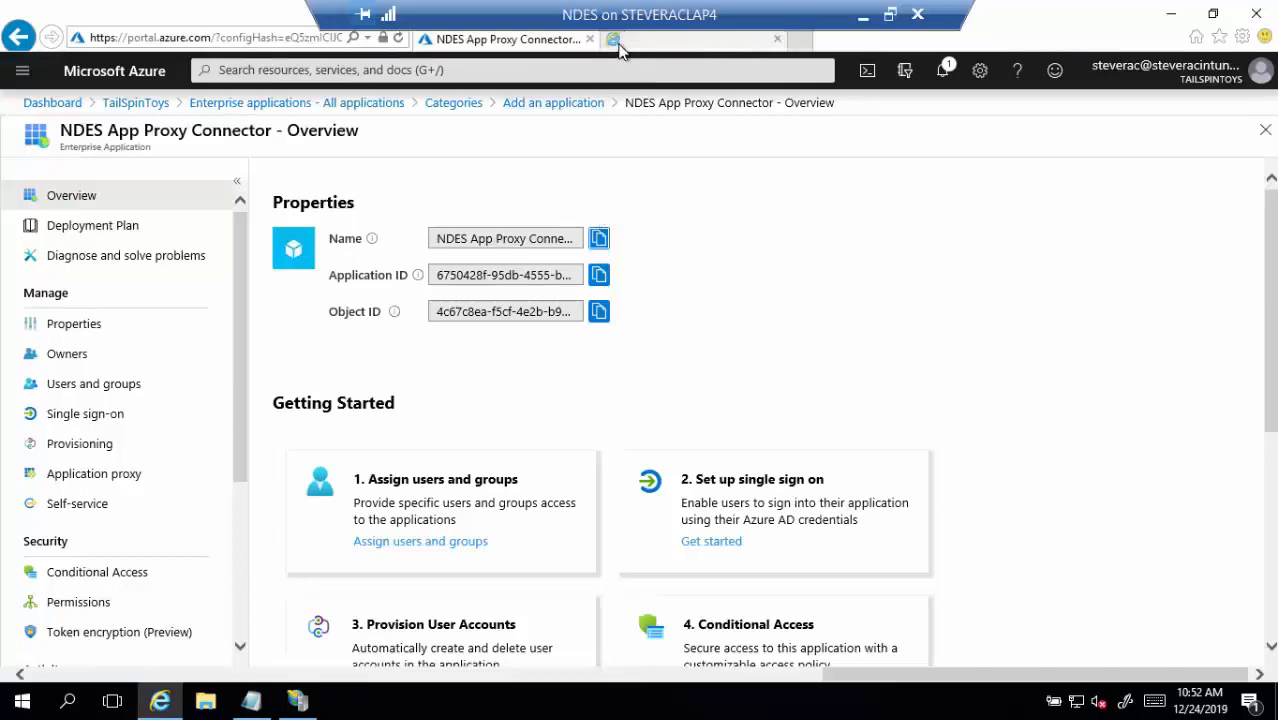
left_click(616, 42)
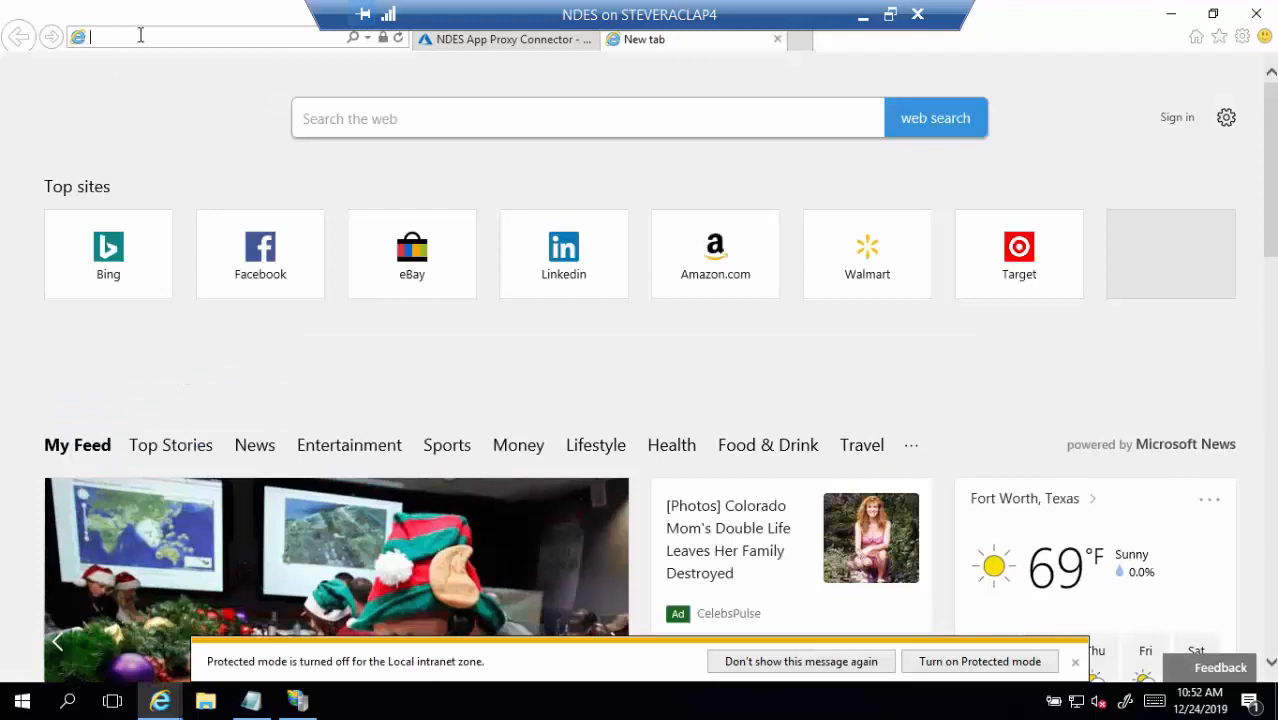
type("https")
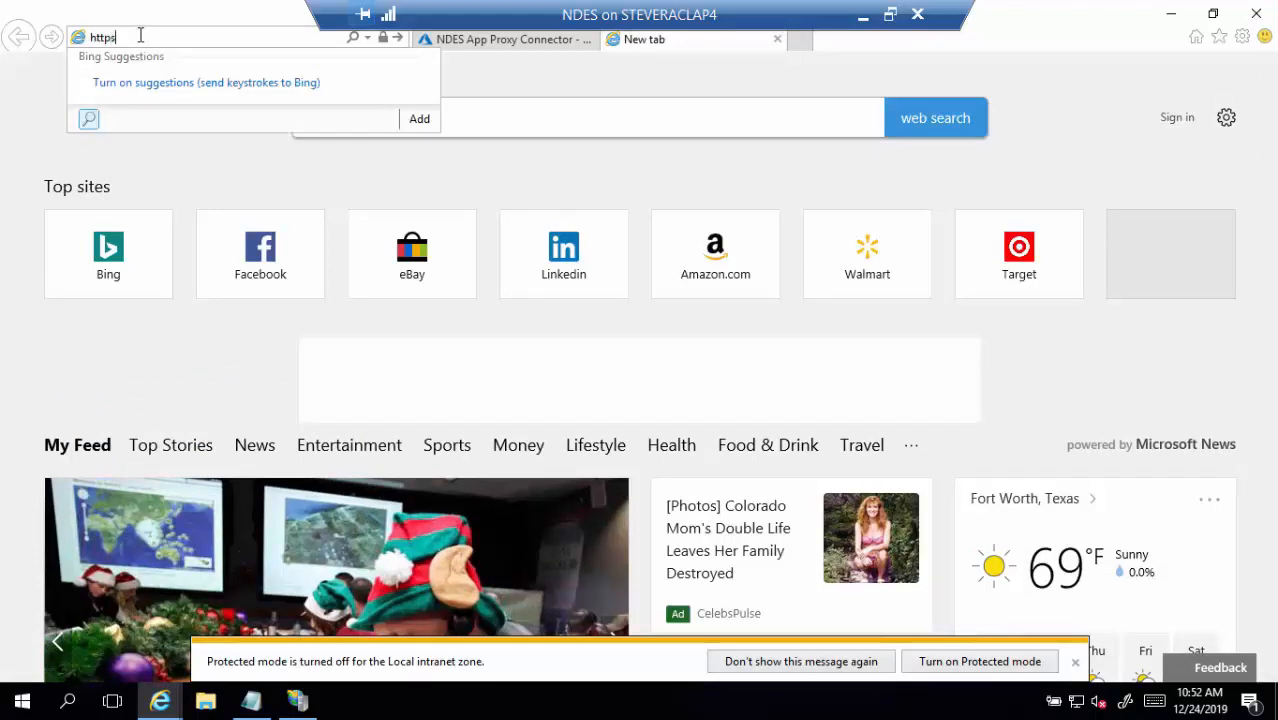
type("://ndes")
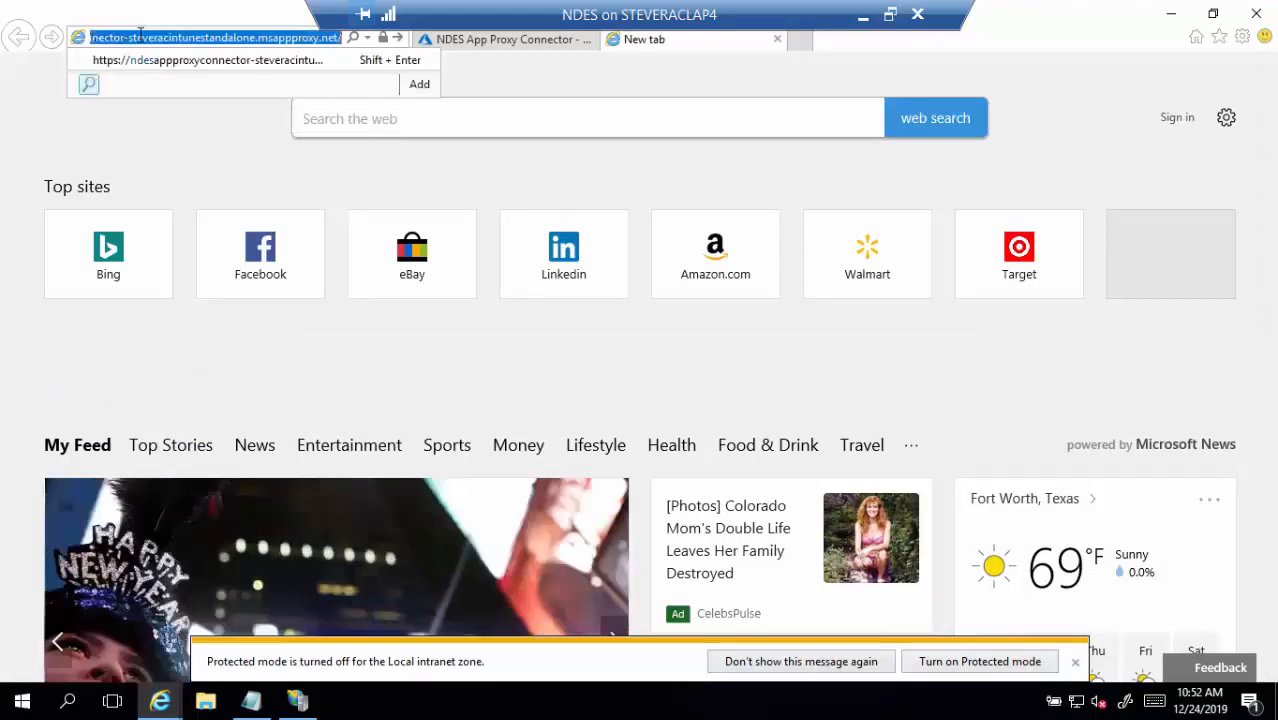
type(".tail")
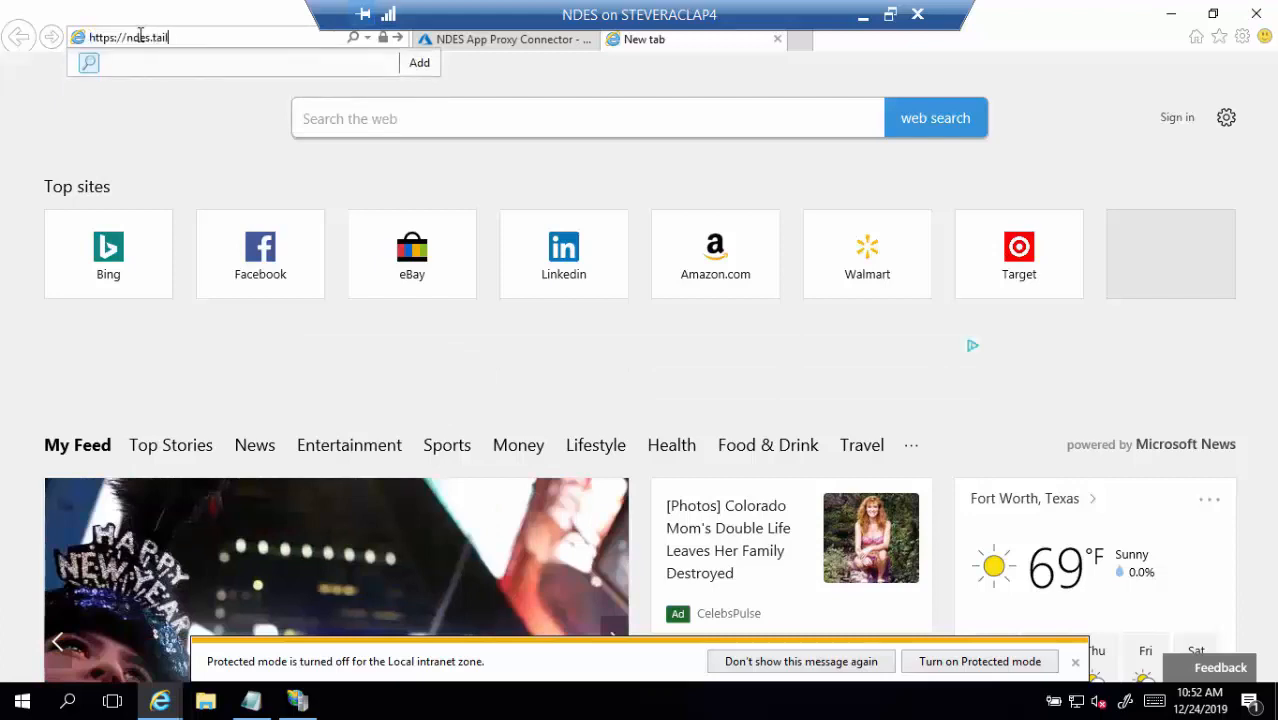
type("spintoys.com/")
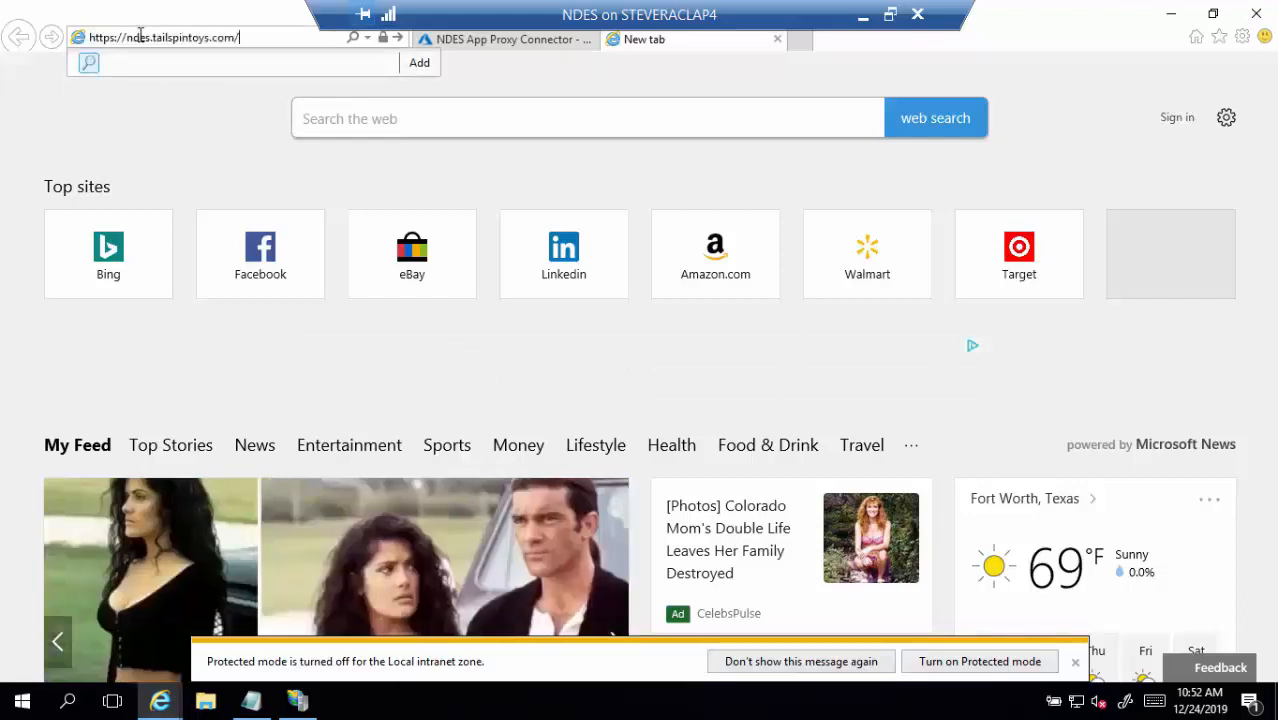
type("m")
key("BackSpace")
type("certsr")
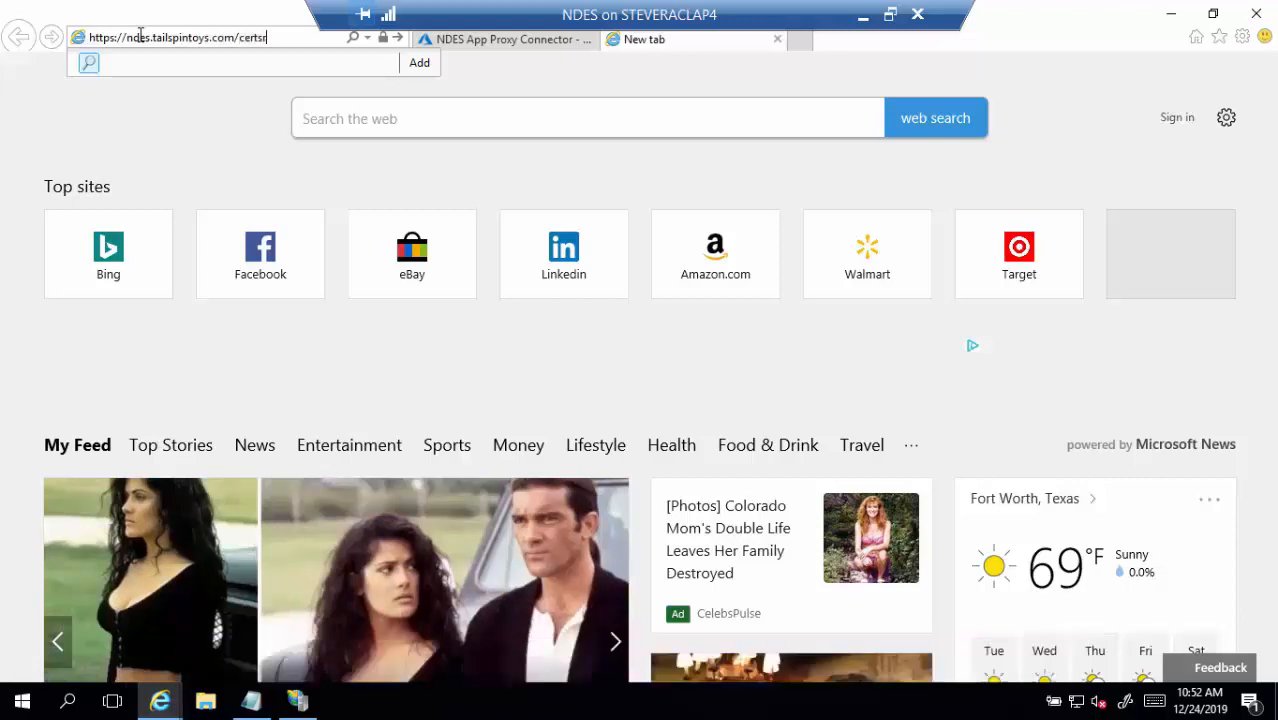
type("v/mscep/")
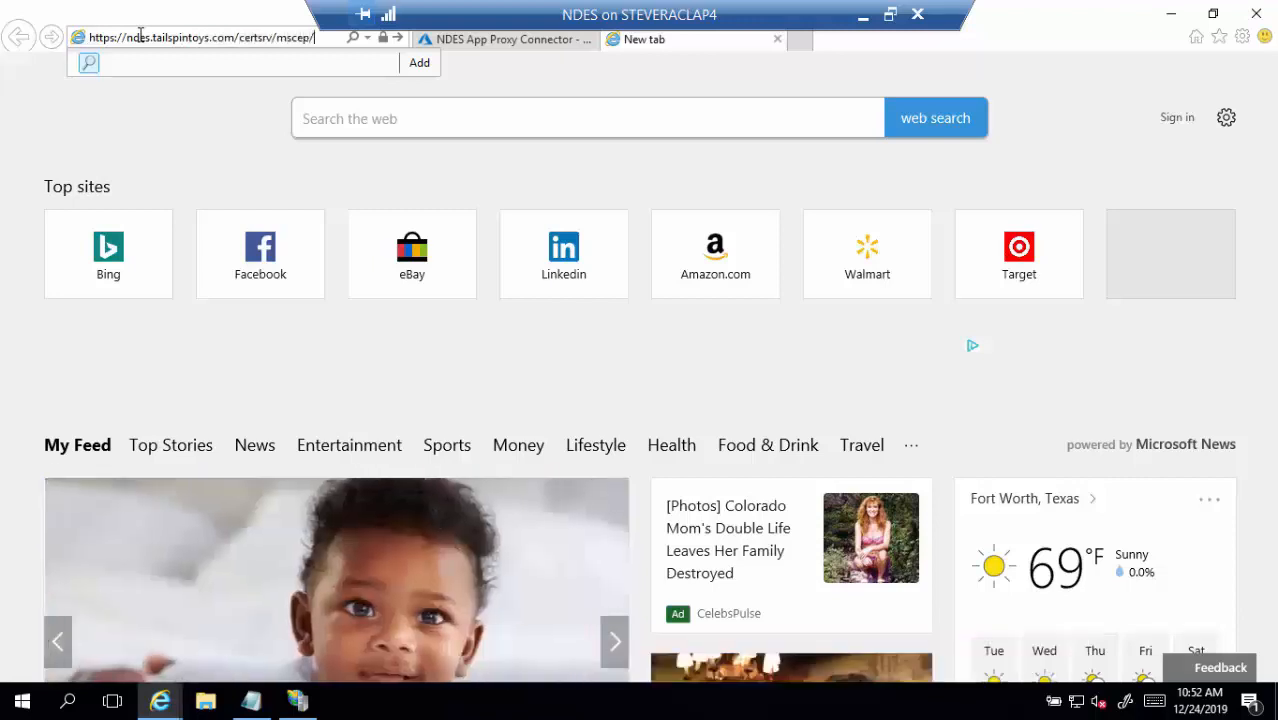
type("mscep.dll")
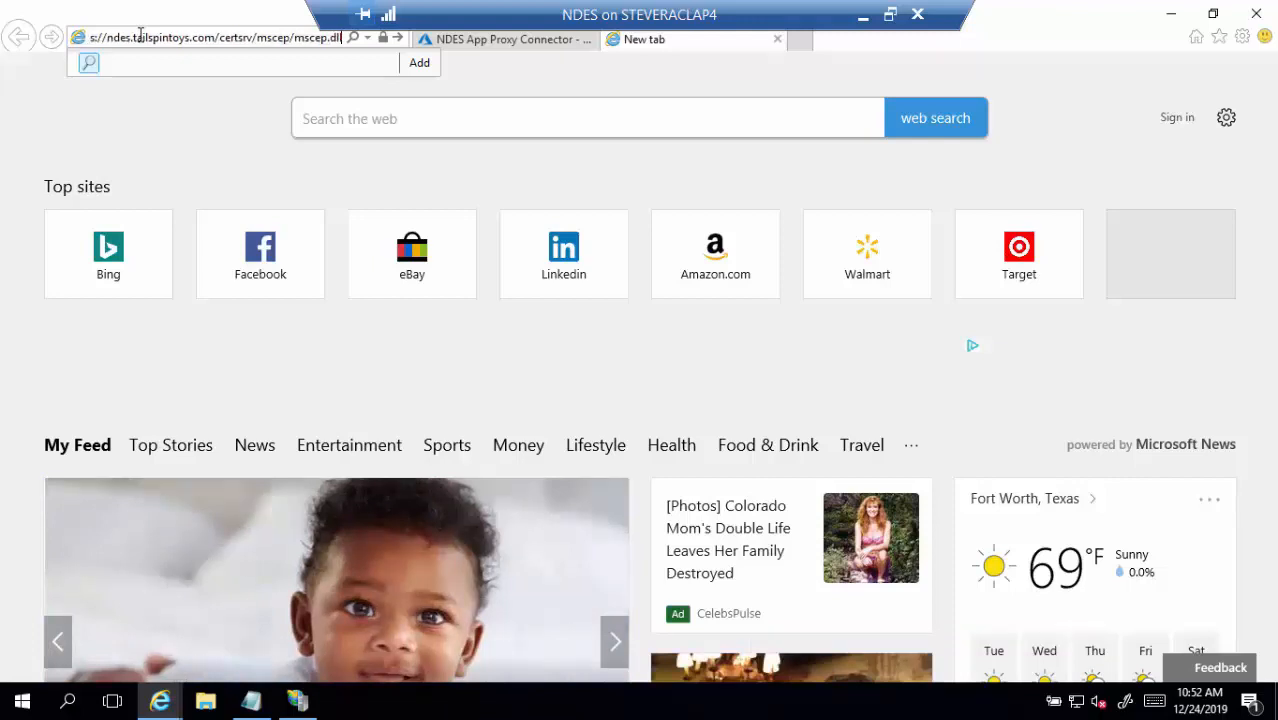
key("Return")
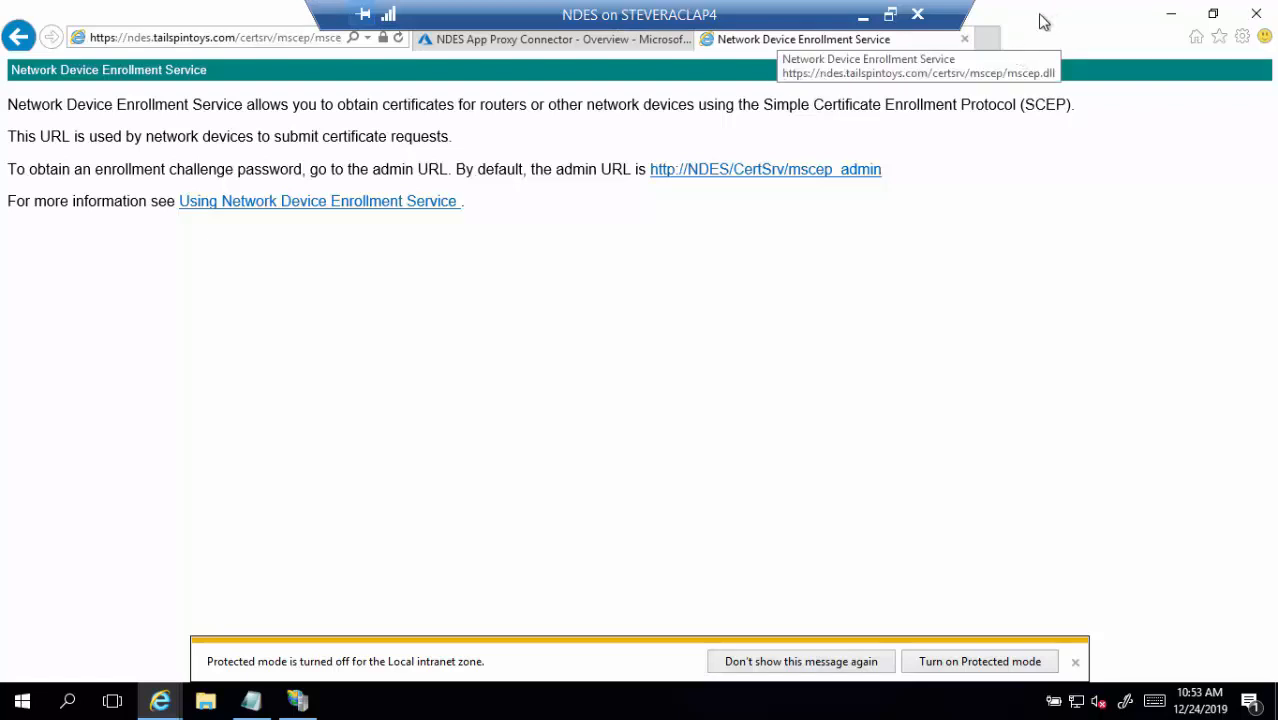
left_click(988, 41)
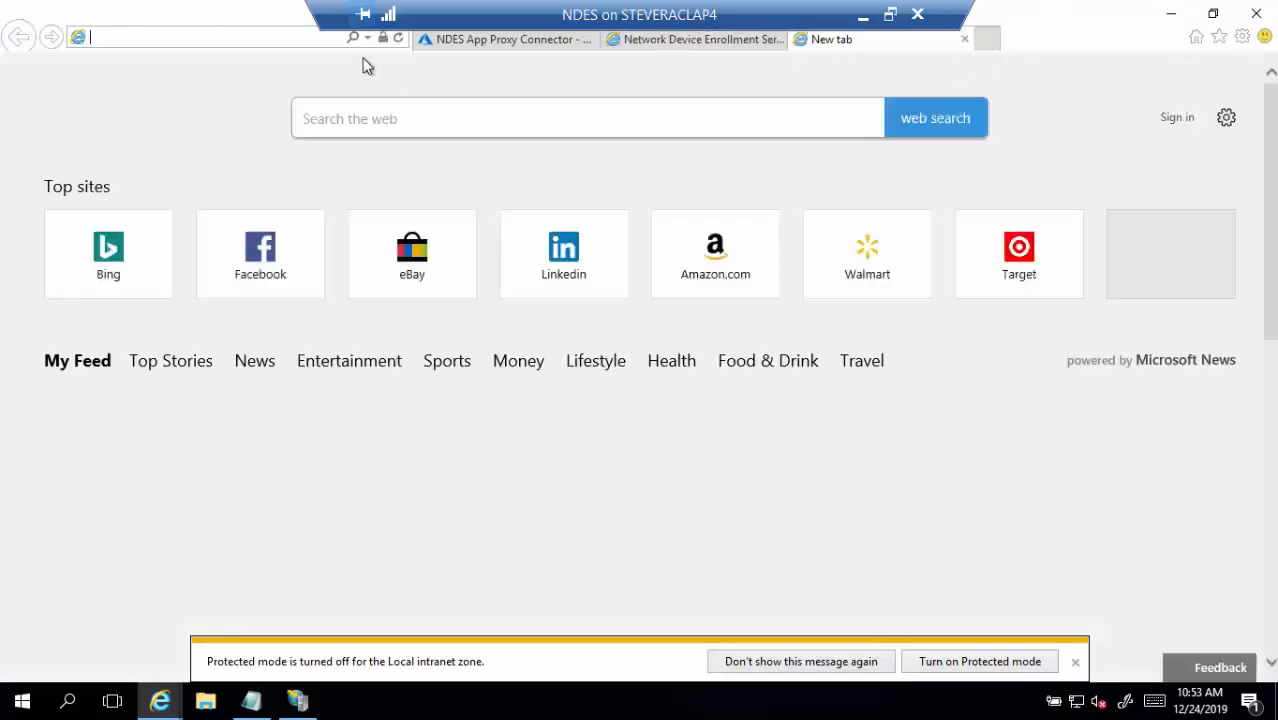
Load the pasted msappproxy.net External Url, confirm the IIS page appears, and close that tab
type("https://ndesappproxyconnector-steveracintunestandalone.msappproxy.net/")
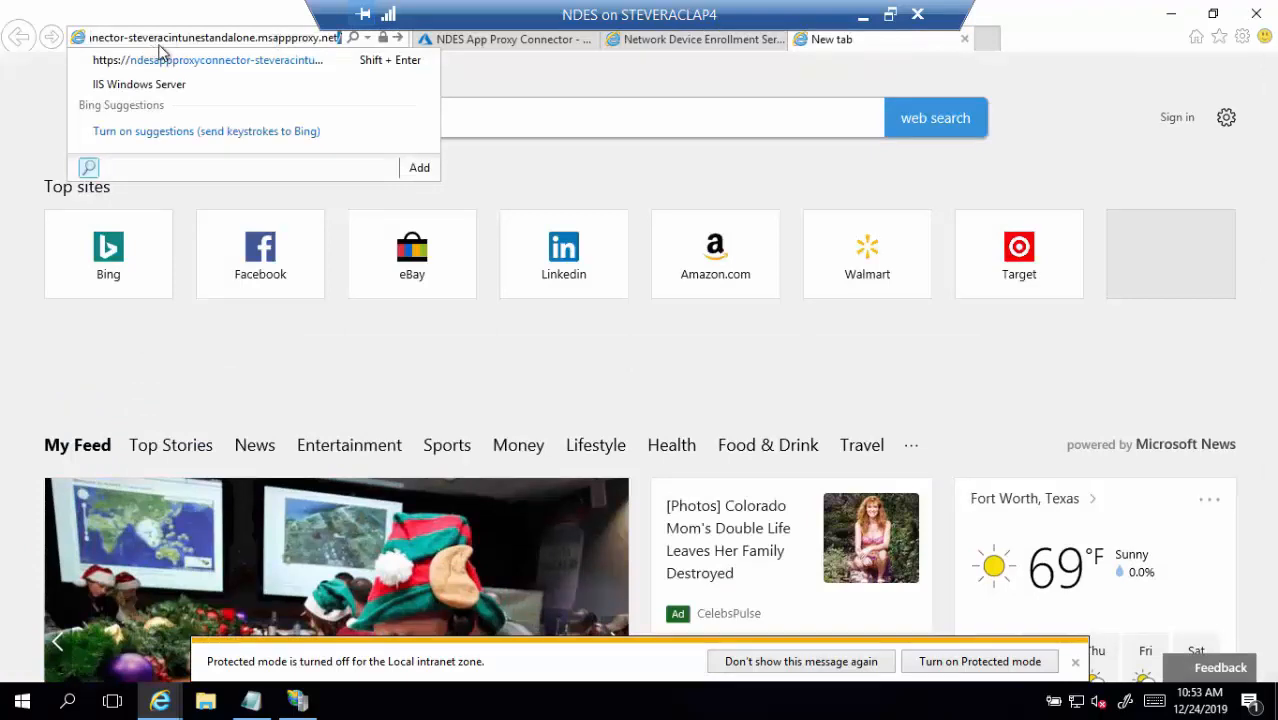
key("Home")
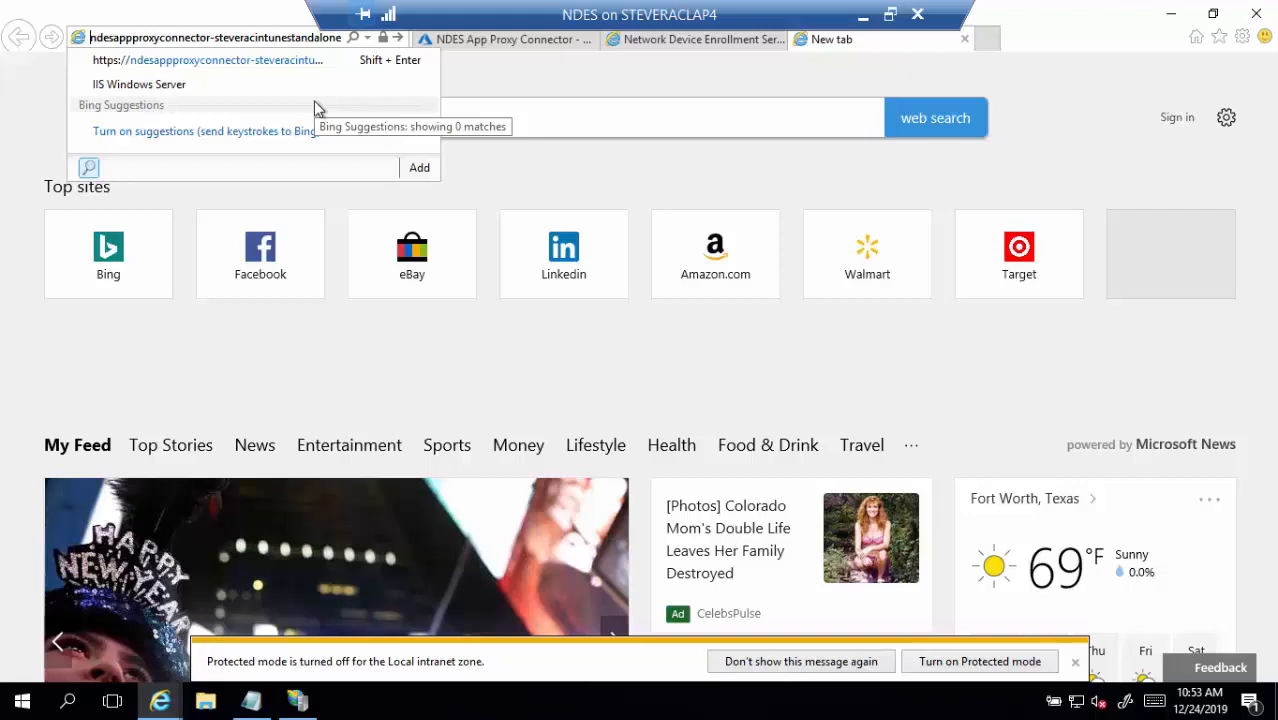
key("End")
key("Return")
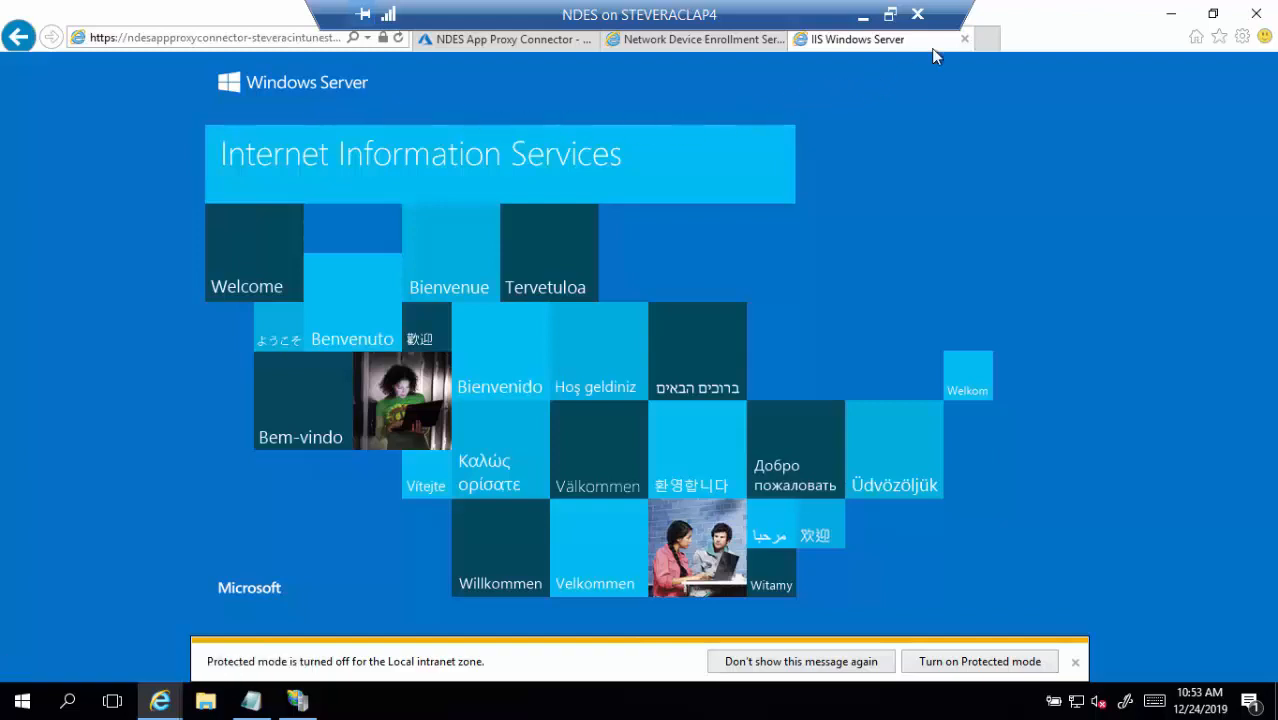
left_click(965, 40)
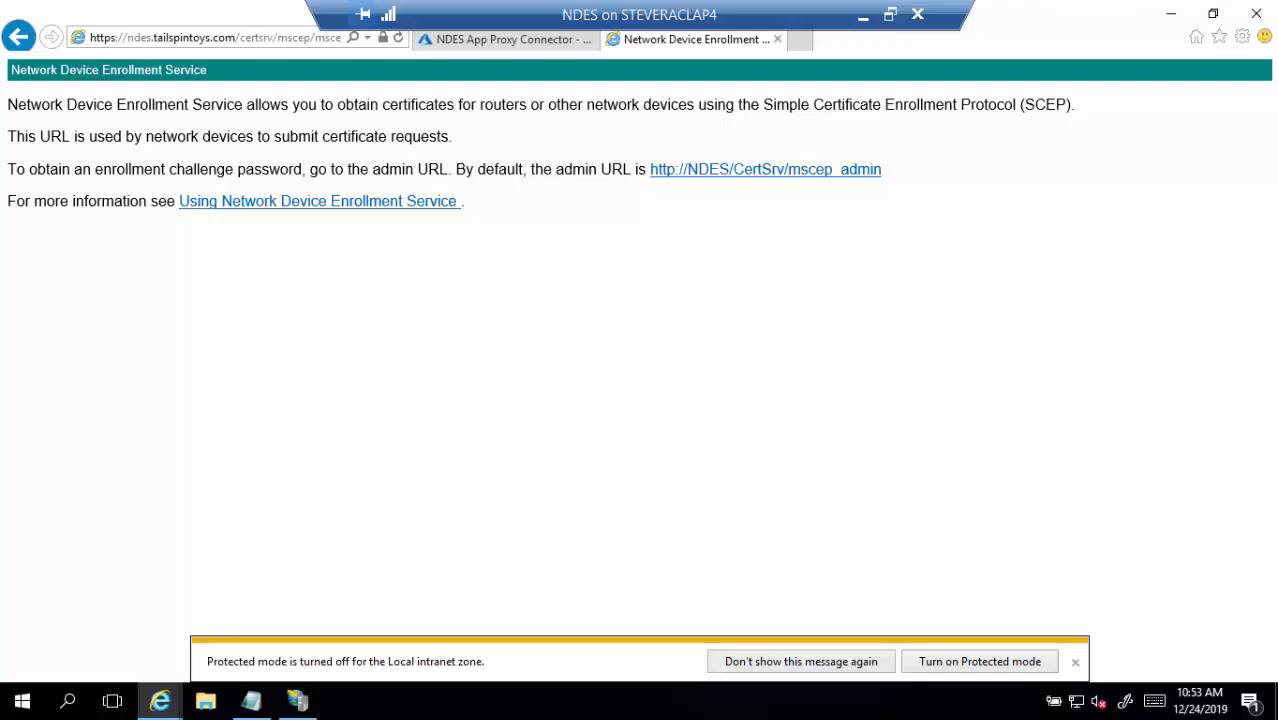
Test the NDES app proxy address in a local browser, confirm the IIS page loads, then close it
left_click(575, 701)
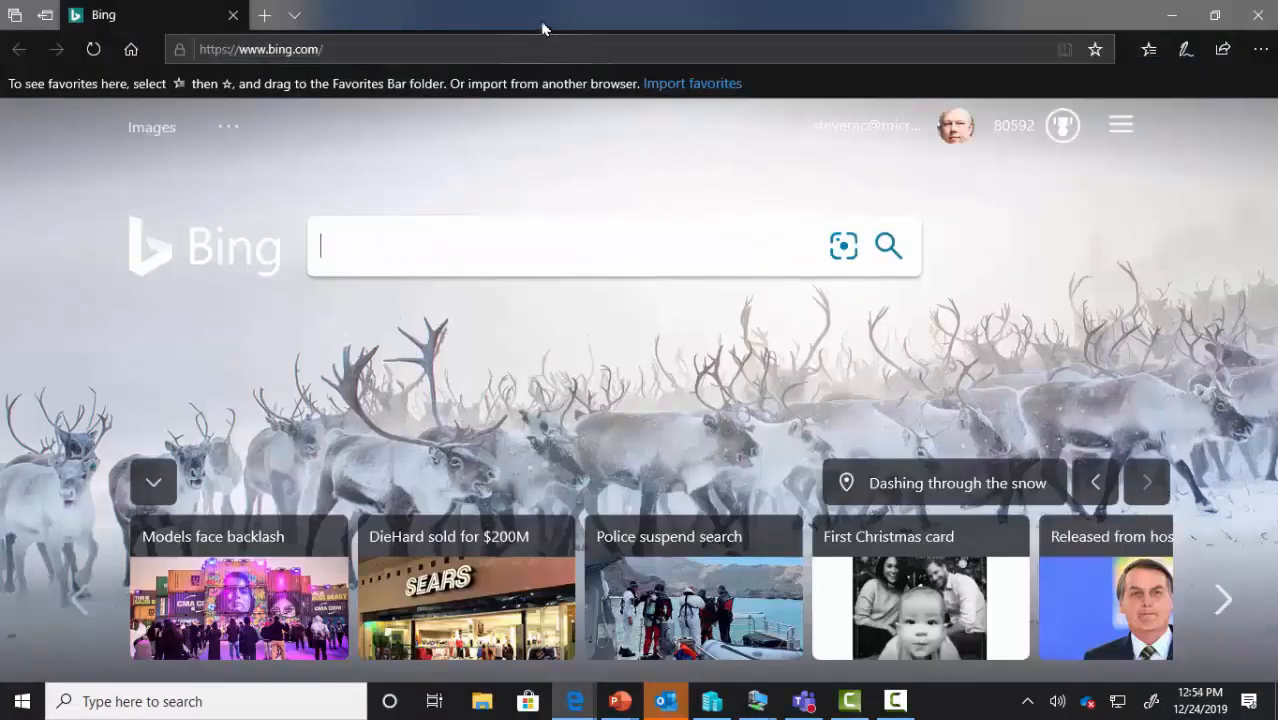
left_click_drag(543, 23, 673, 131)
left_click(718, 150)
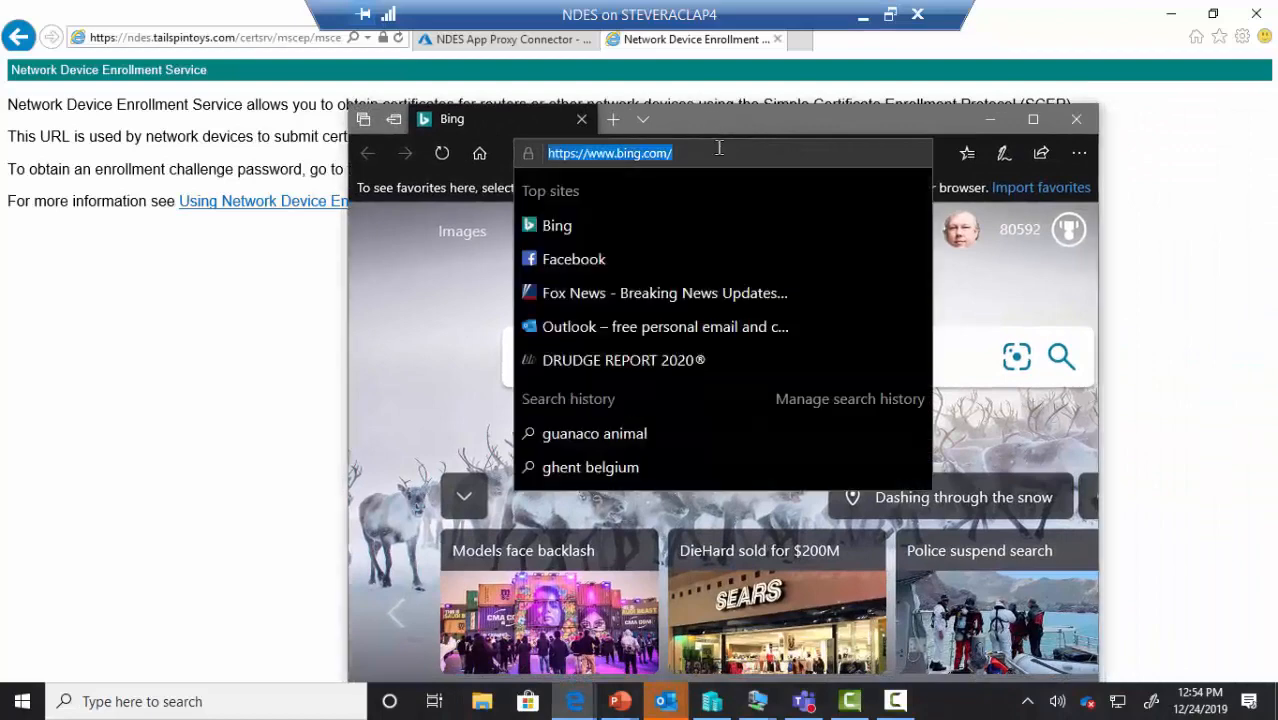
type("ndesappproxyconnector-steveracintunestandalone.msappproxy.net")
key("Return")
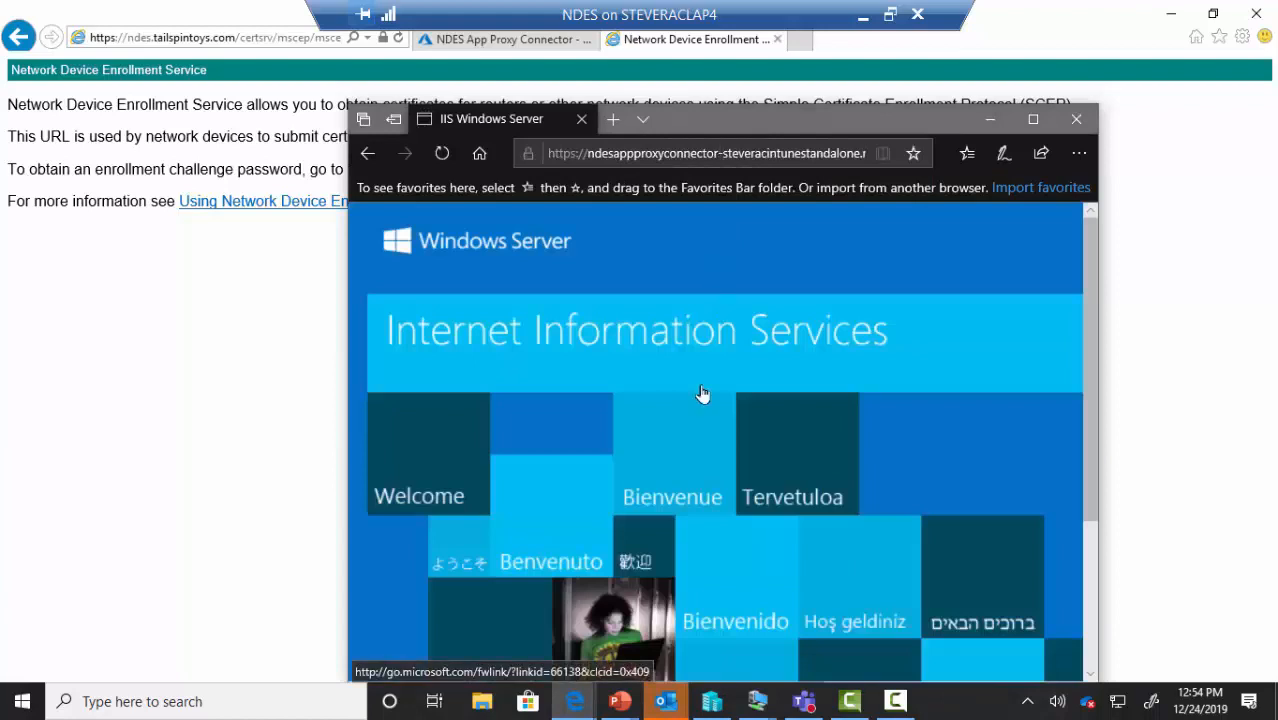
left_click(1064, 127)
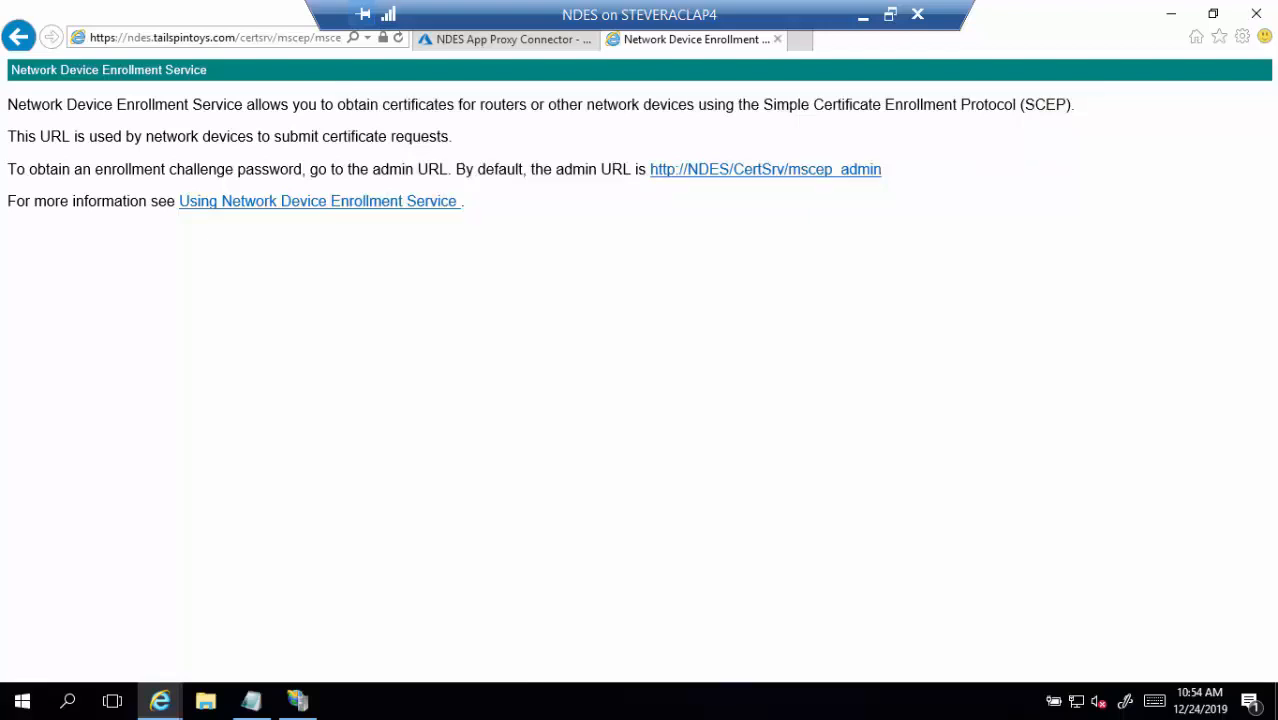
Close the NDES tab and go to devicemanagement.microsoft.com, dismissing the protected mode notice
left_click(776, 41)
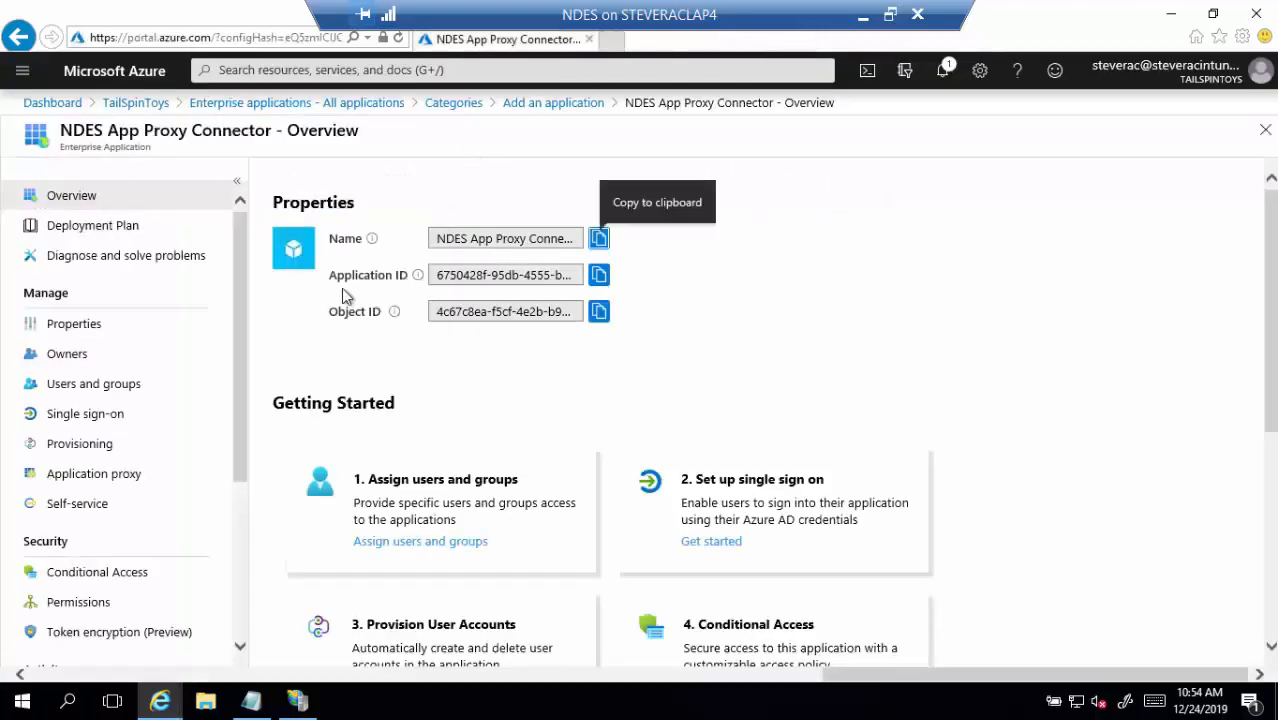
left_click(241, 40)
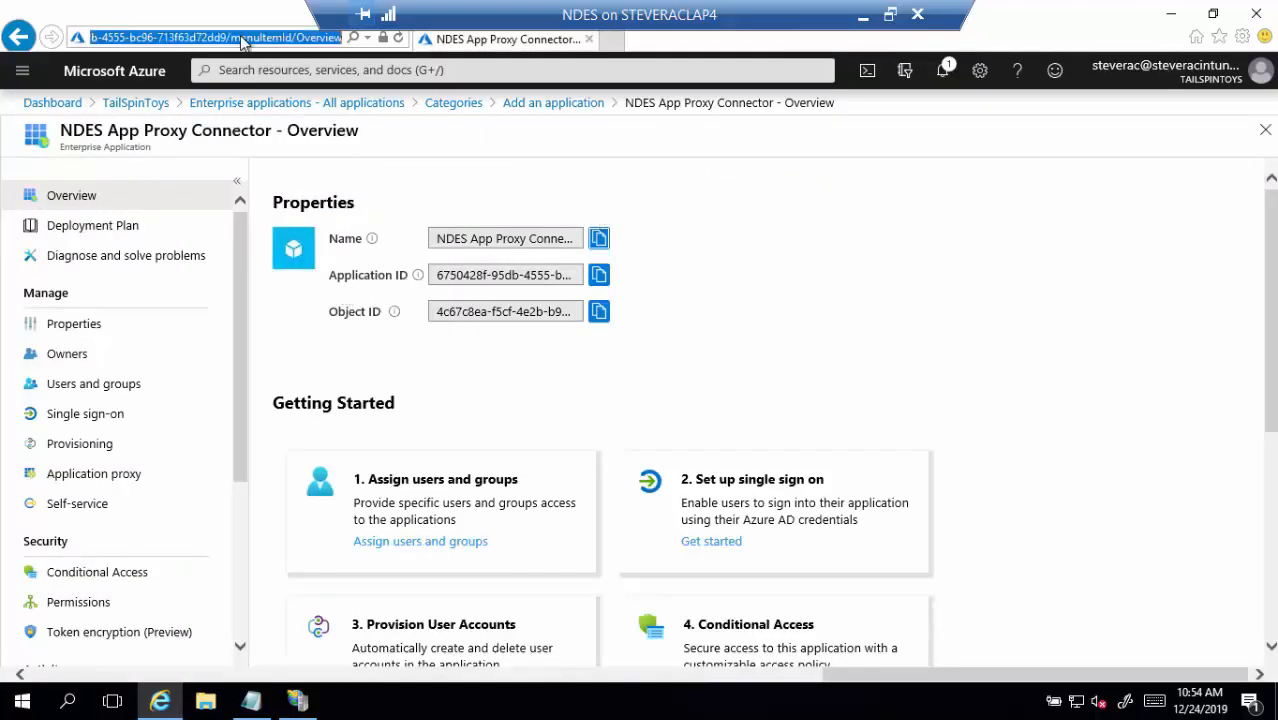
type("devi")
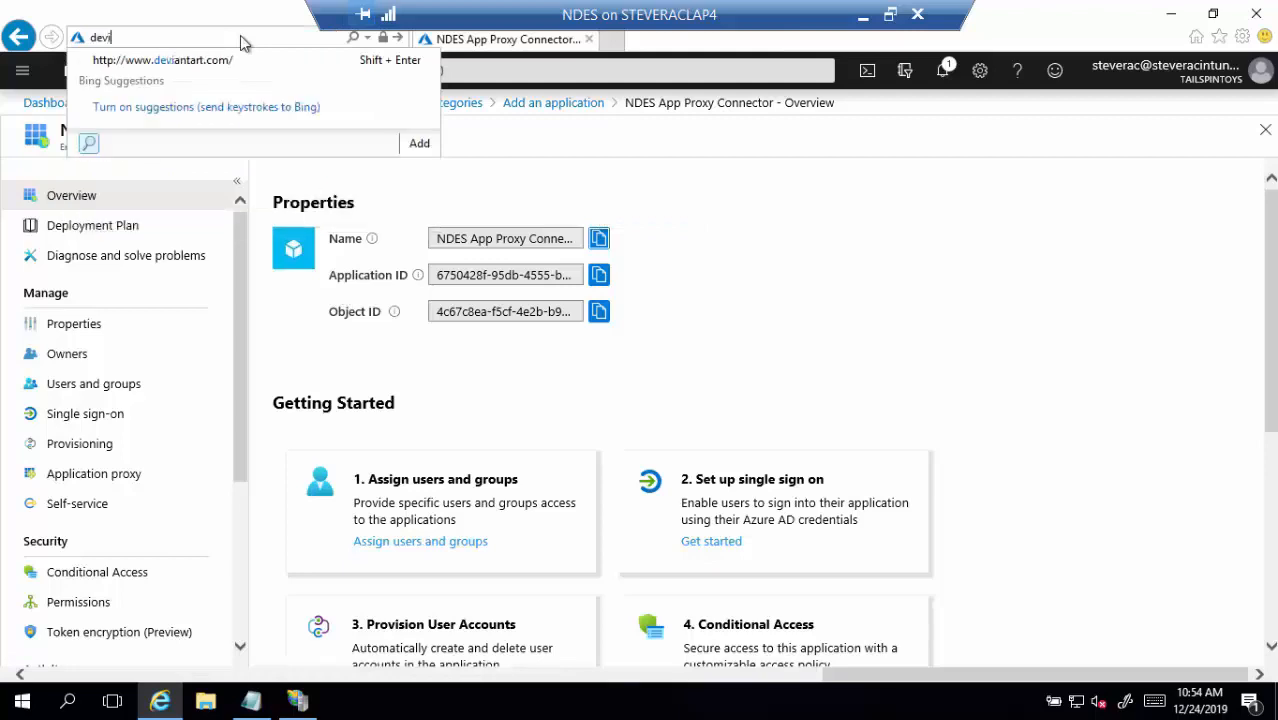
type("cemanagement.microsoft")
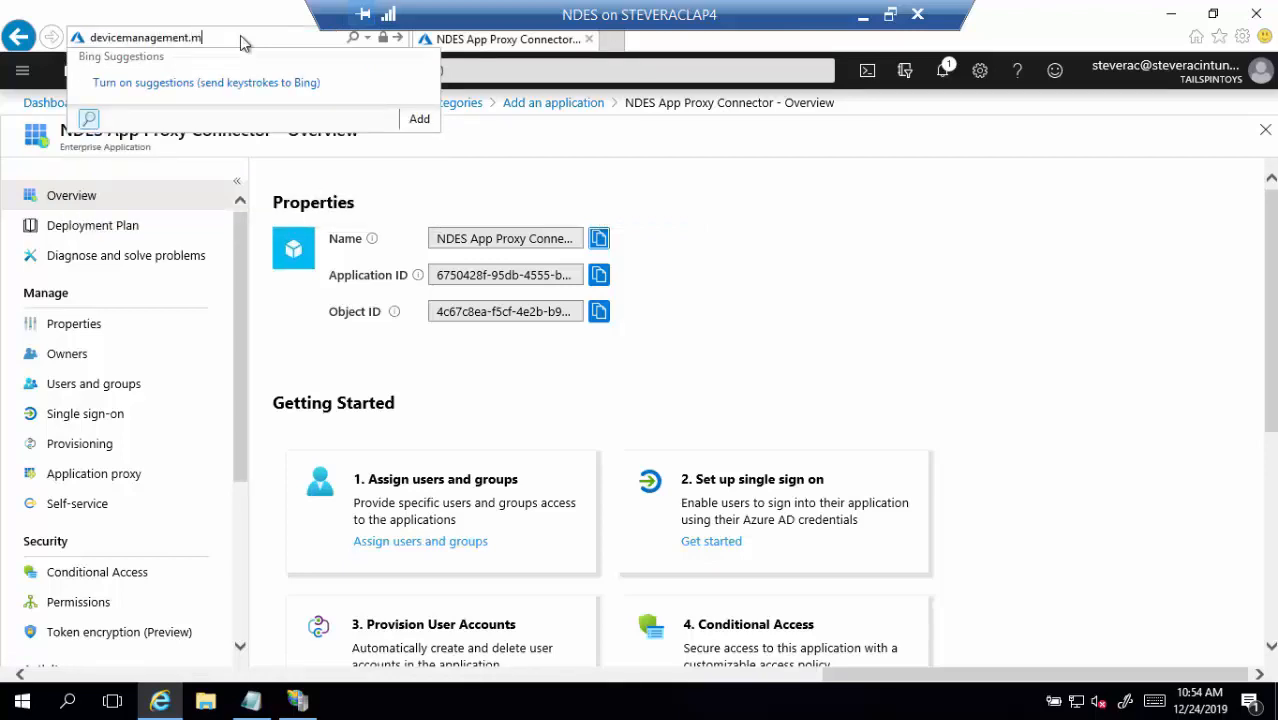
type(".com")
key("Return")
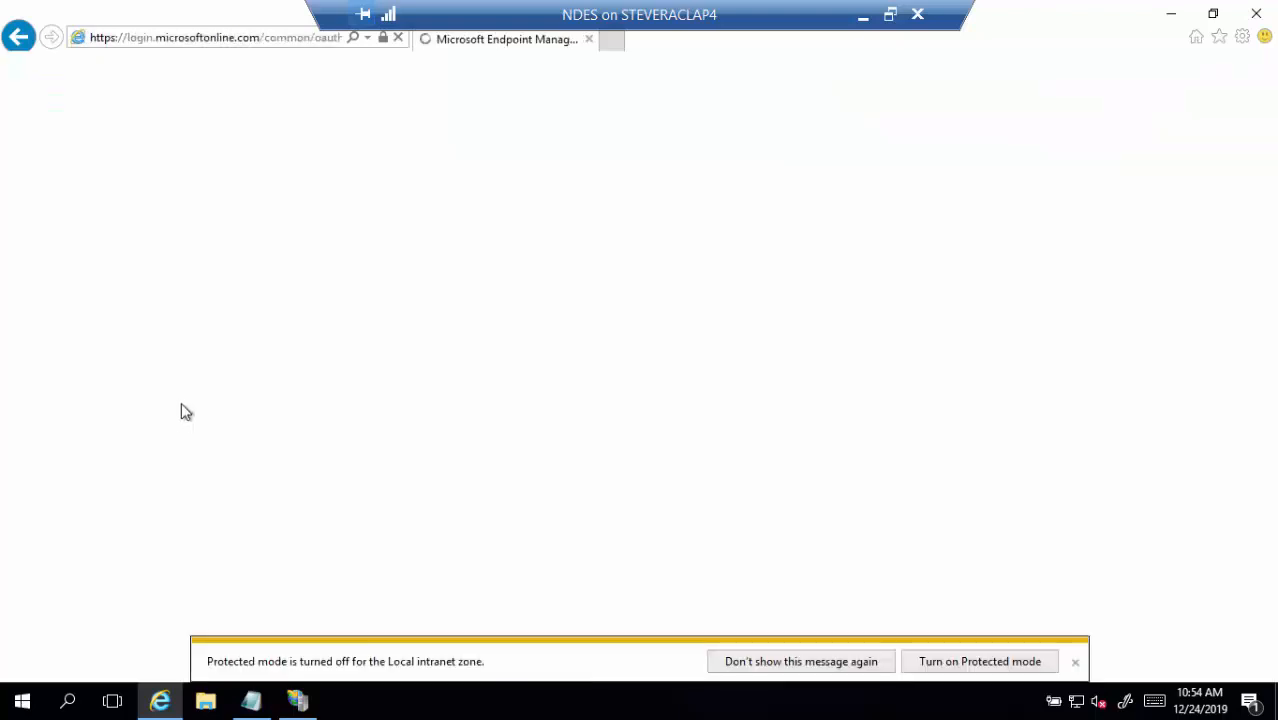
left_click(1077, 664)
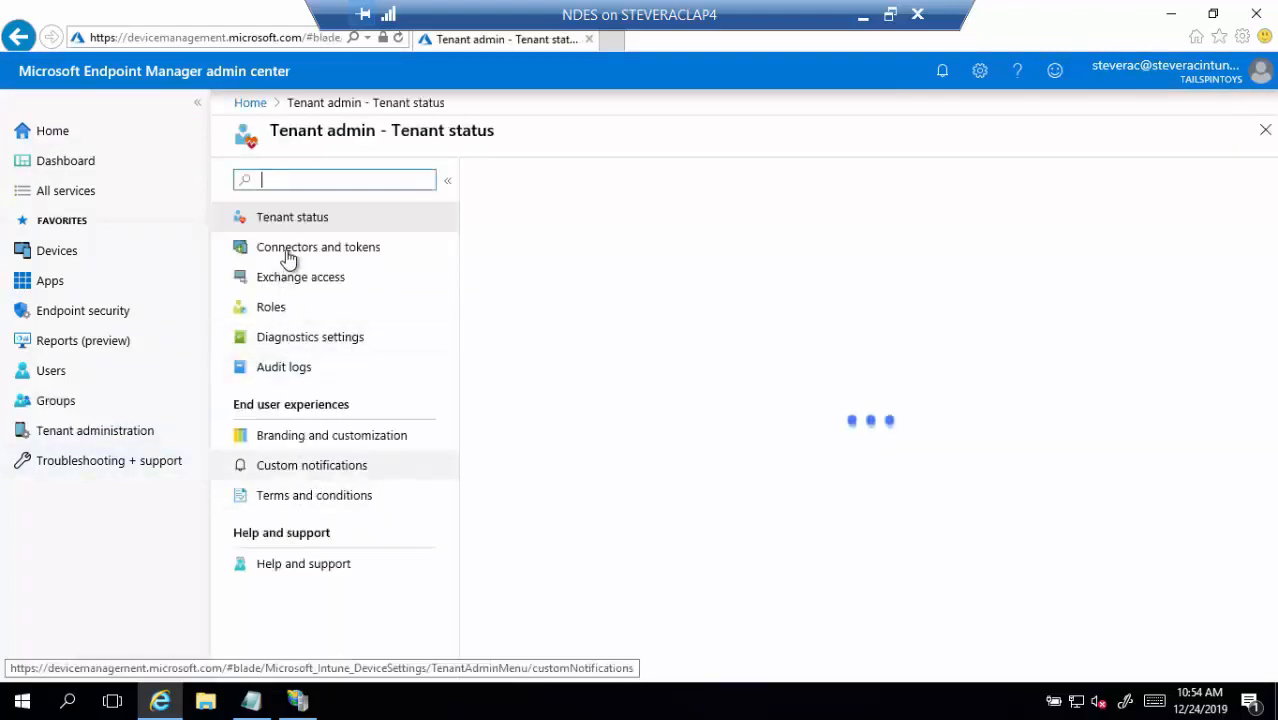
Open Connectors and tokens > Certificate connectors > Add and start the connector software download
left_click(288, 258)
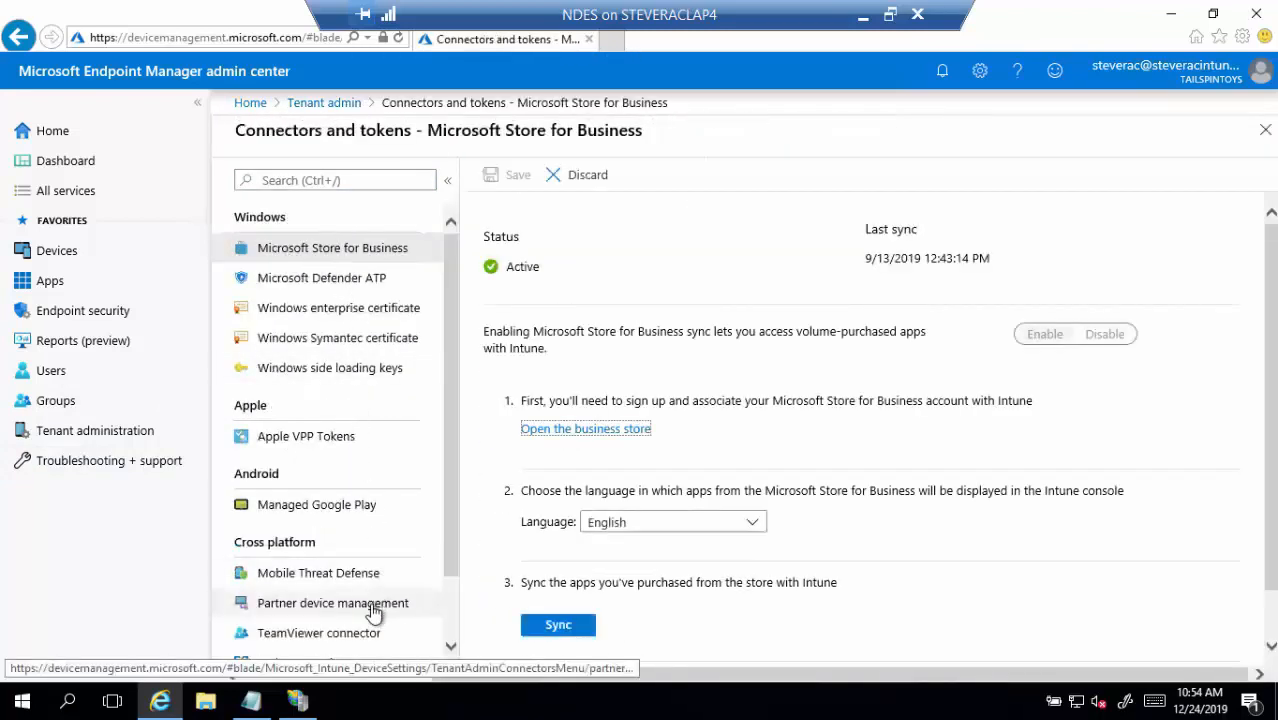
scroll(368, 610, "down", 2)
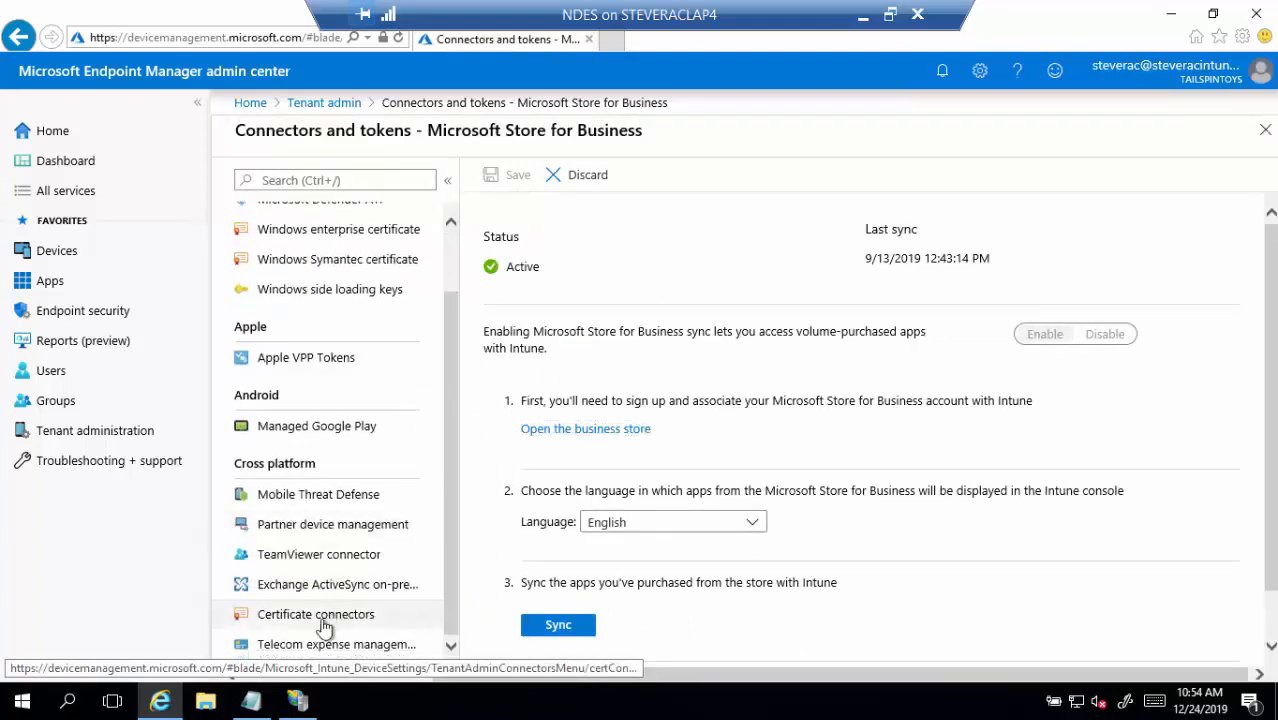
left_click(323, 619)
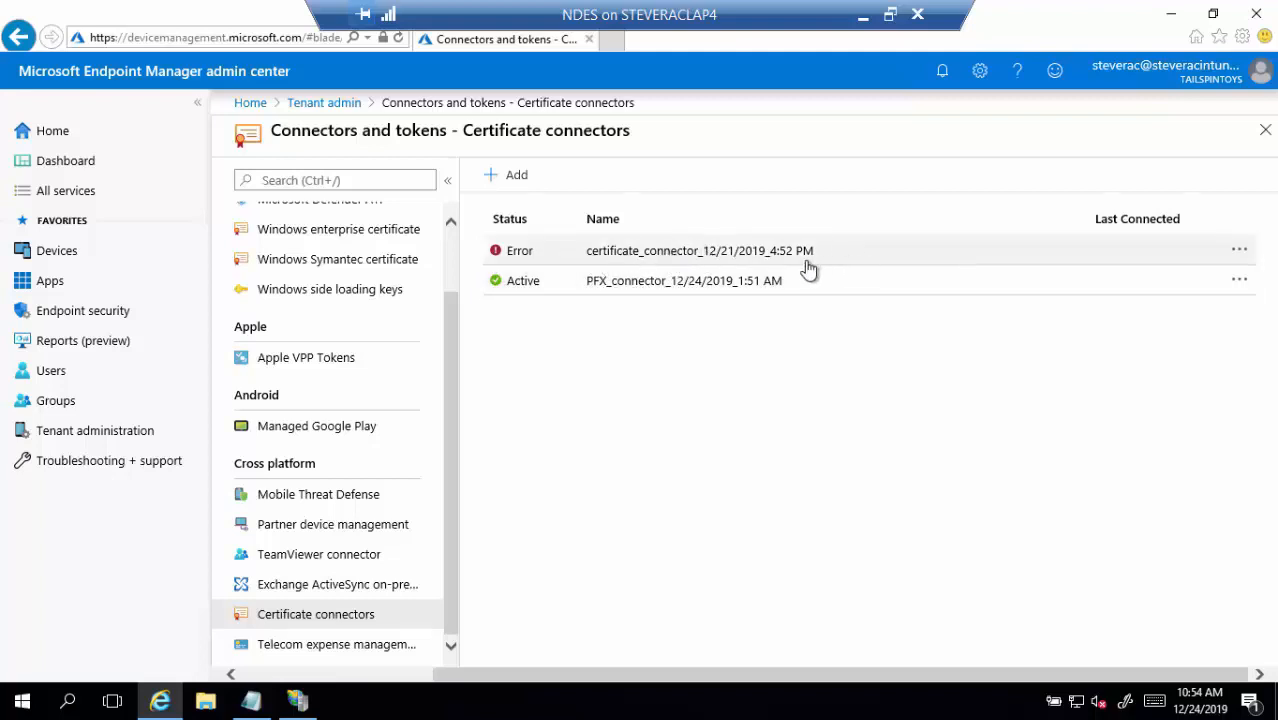
left_click(507, 178)
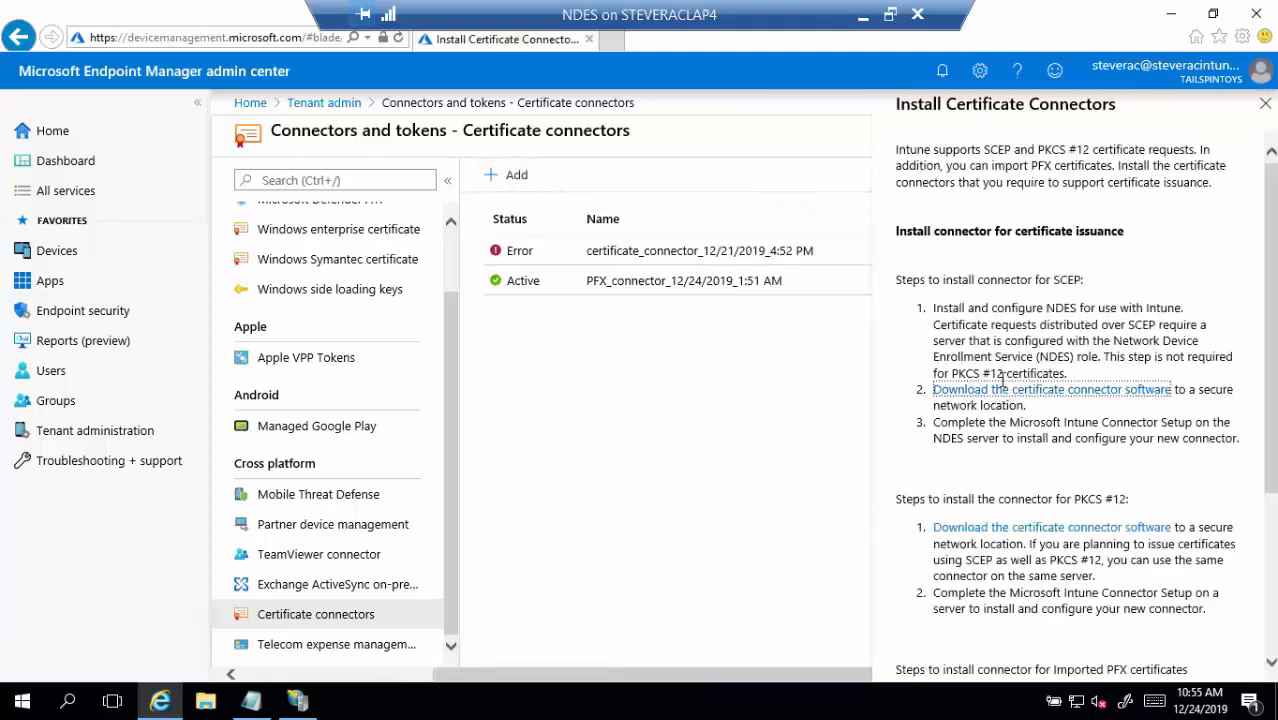
left_click(999, 389)
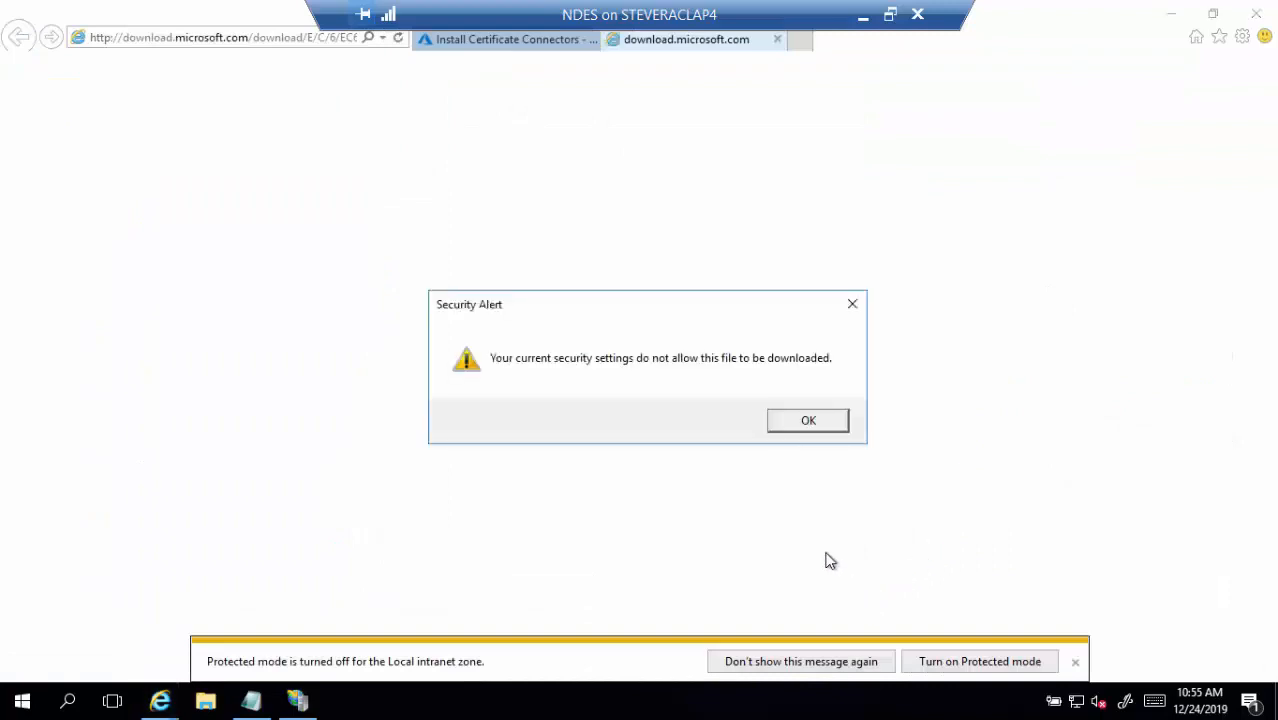
Clear the security alert, save NDESConnectorSetup.exe to the Desktop, and minimize Internet Explorer
left_click(805, 421)
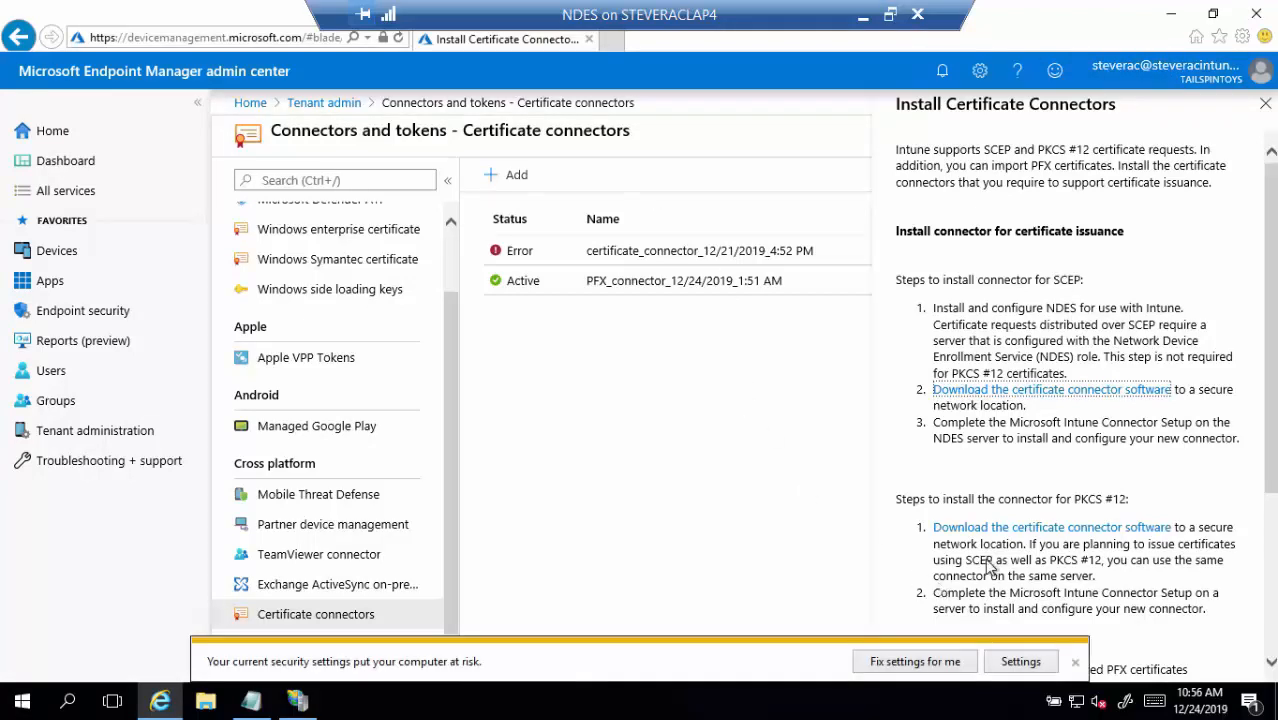
left_click(1003, 391)
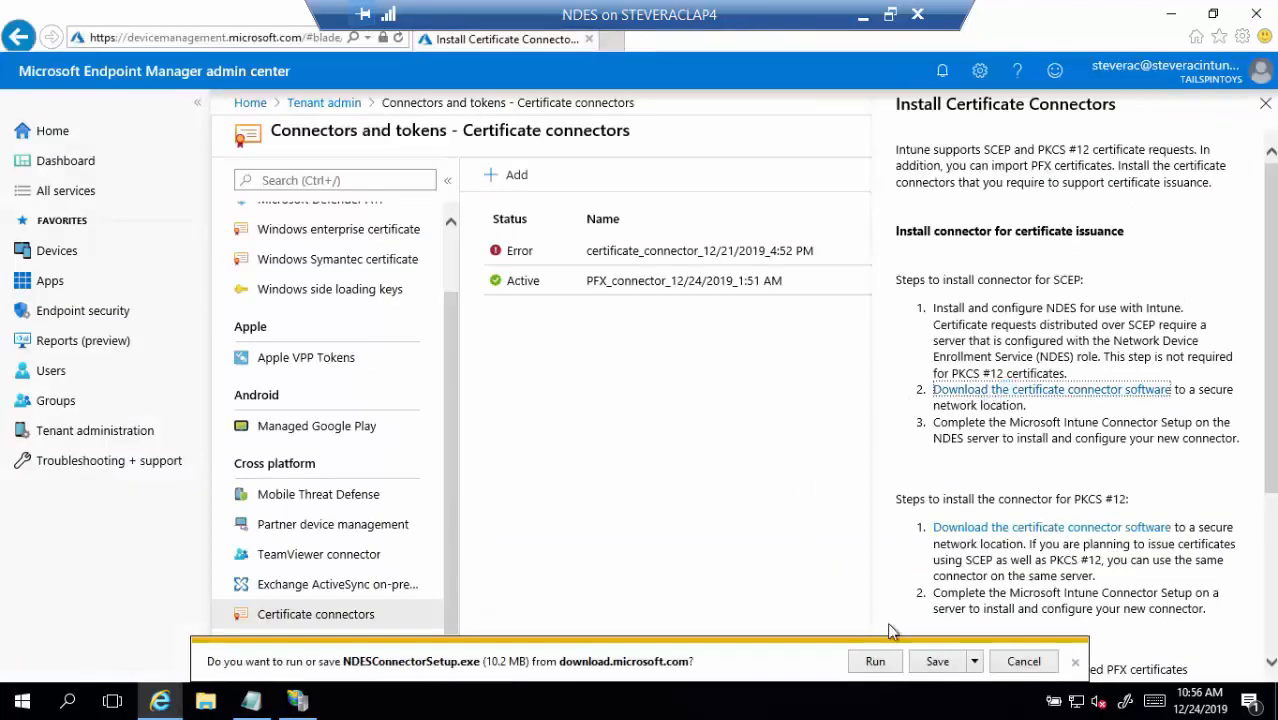
left_click(974, 661)
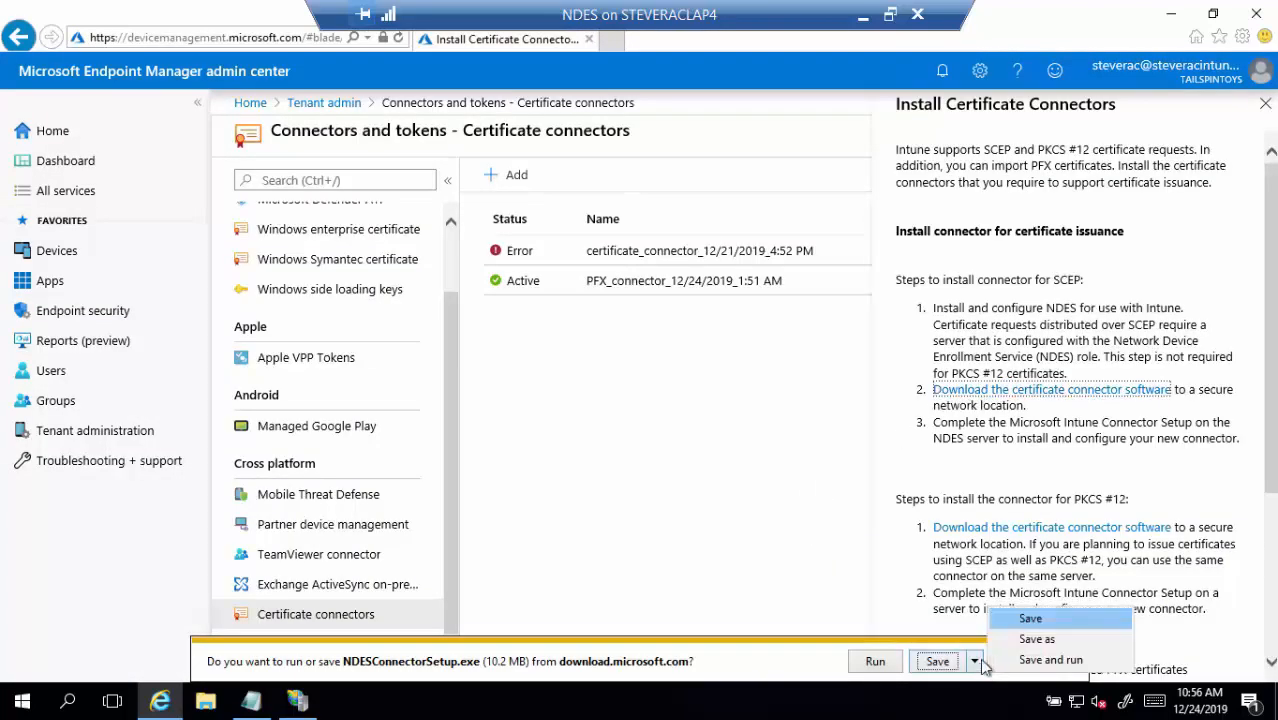
left_click(1030, 637)
left_click(375, 248)
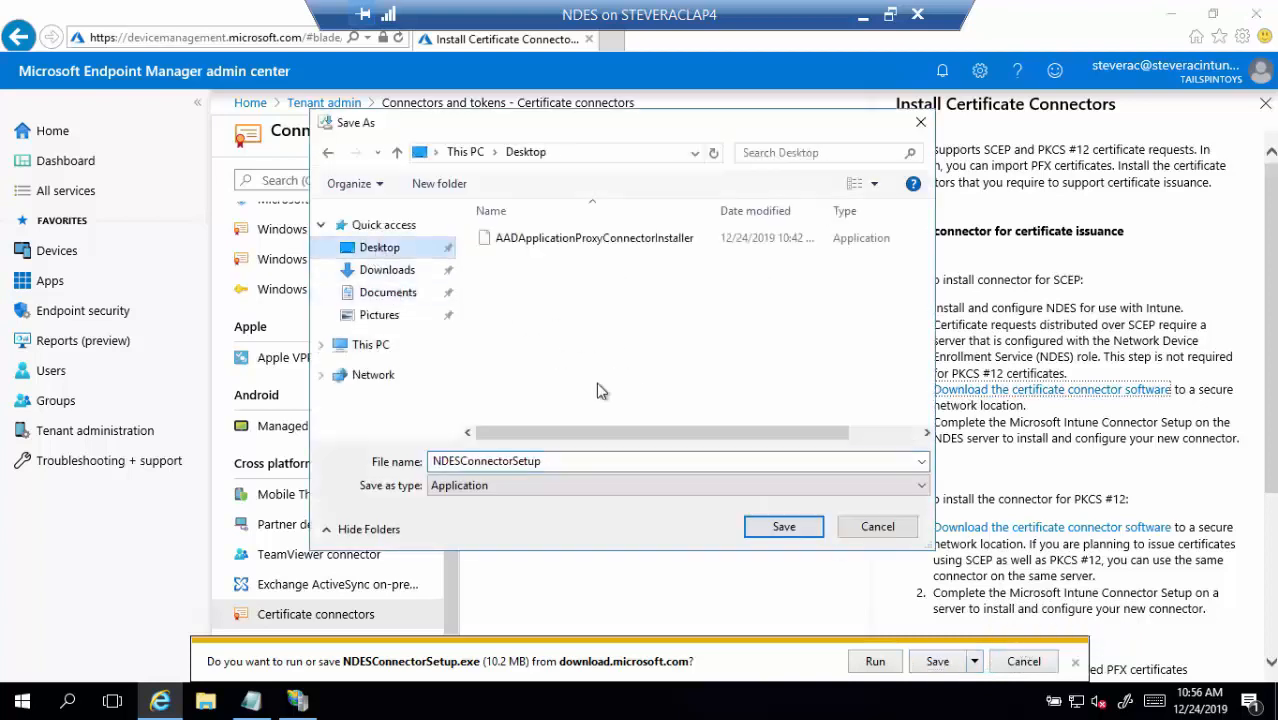
left_click(770, 532)
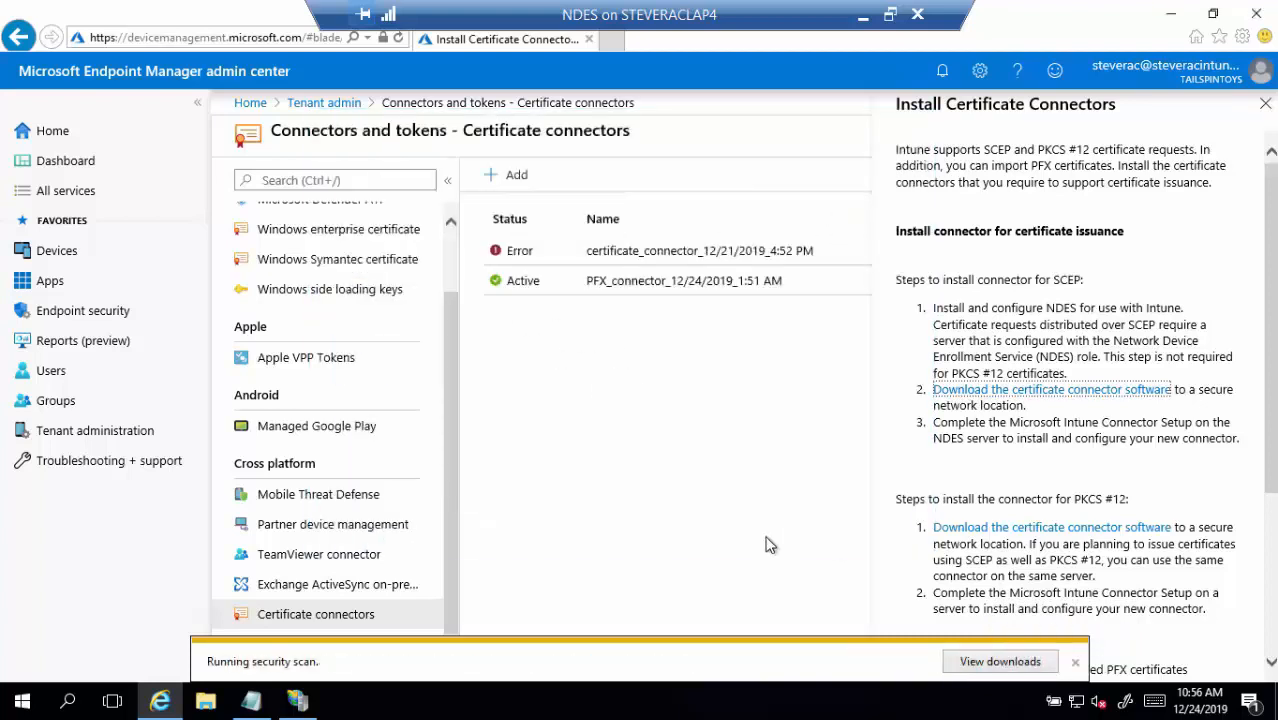
left_click(1171, 14)
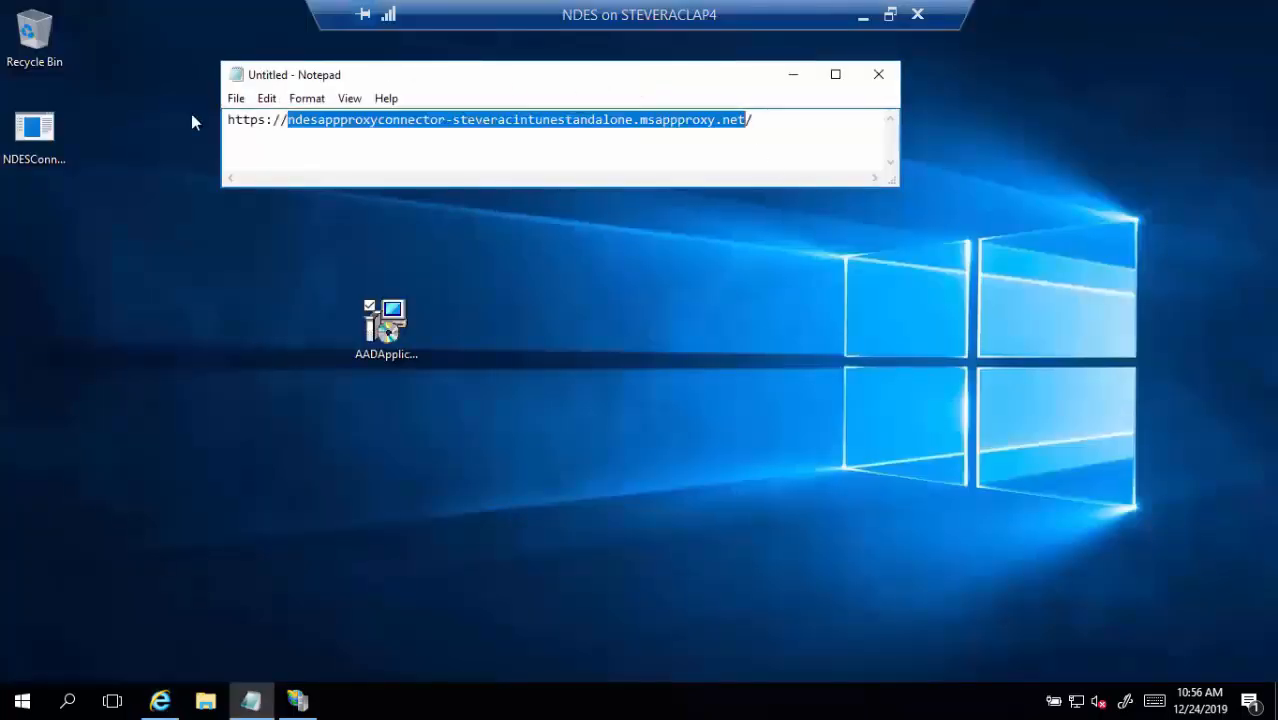
Move the NDESConnectorSetup icon below the AAD installer and start Server Manager from Start
left_click_drag(36, 166, 380, 412)
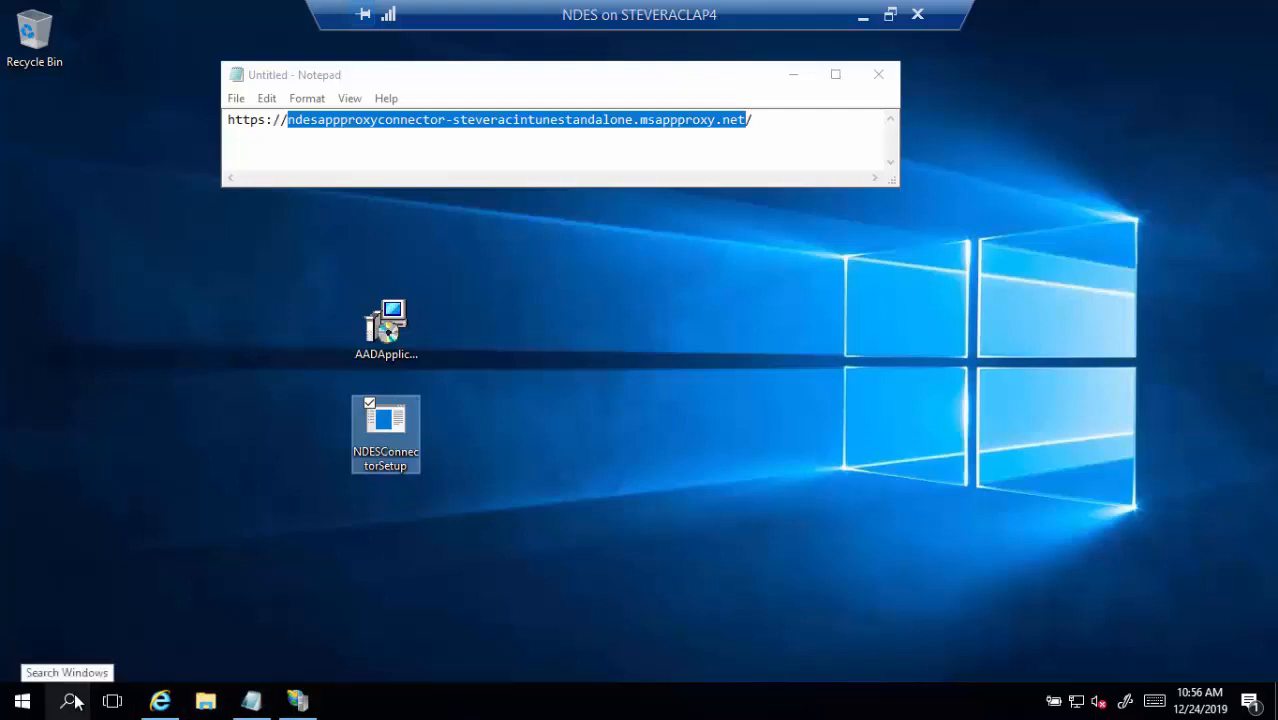
left_click(22, 700)
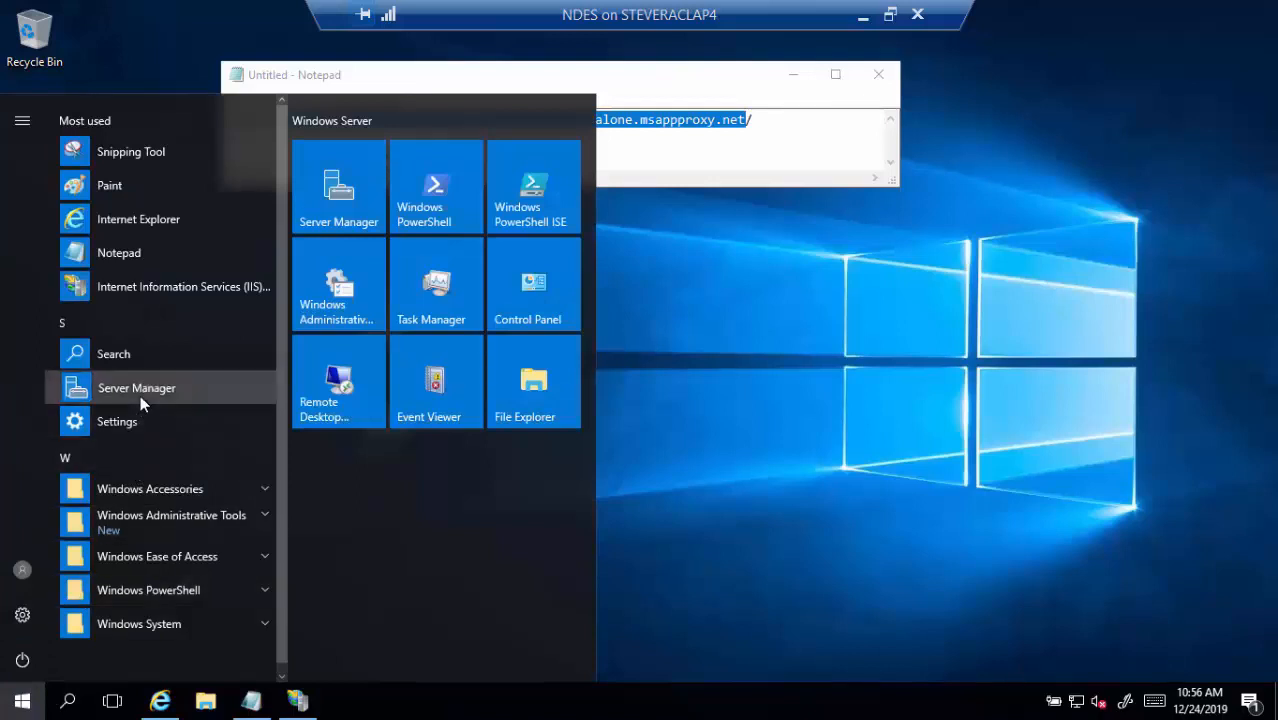
left_click(140, 393)
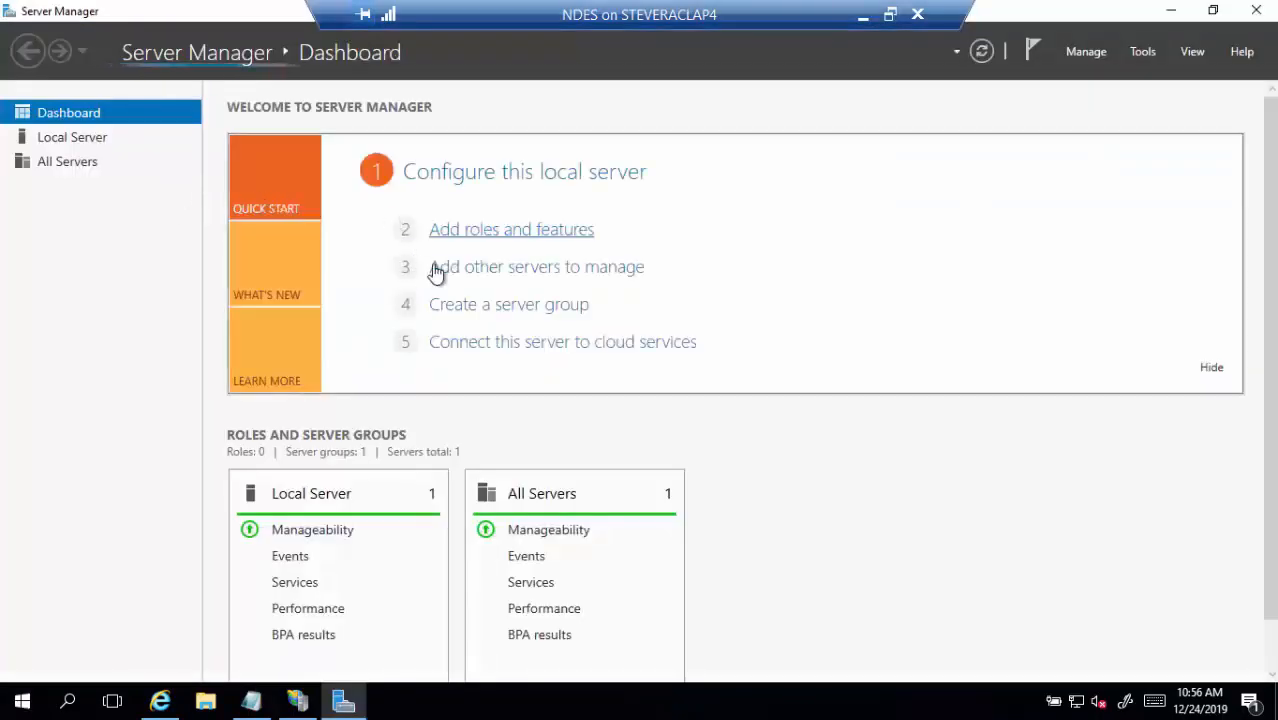
Start Add Roles and Features for the NDES server and expand Web Server (IIS) > Application Development
left_click(472, 243)
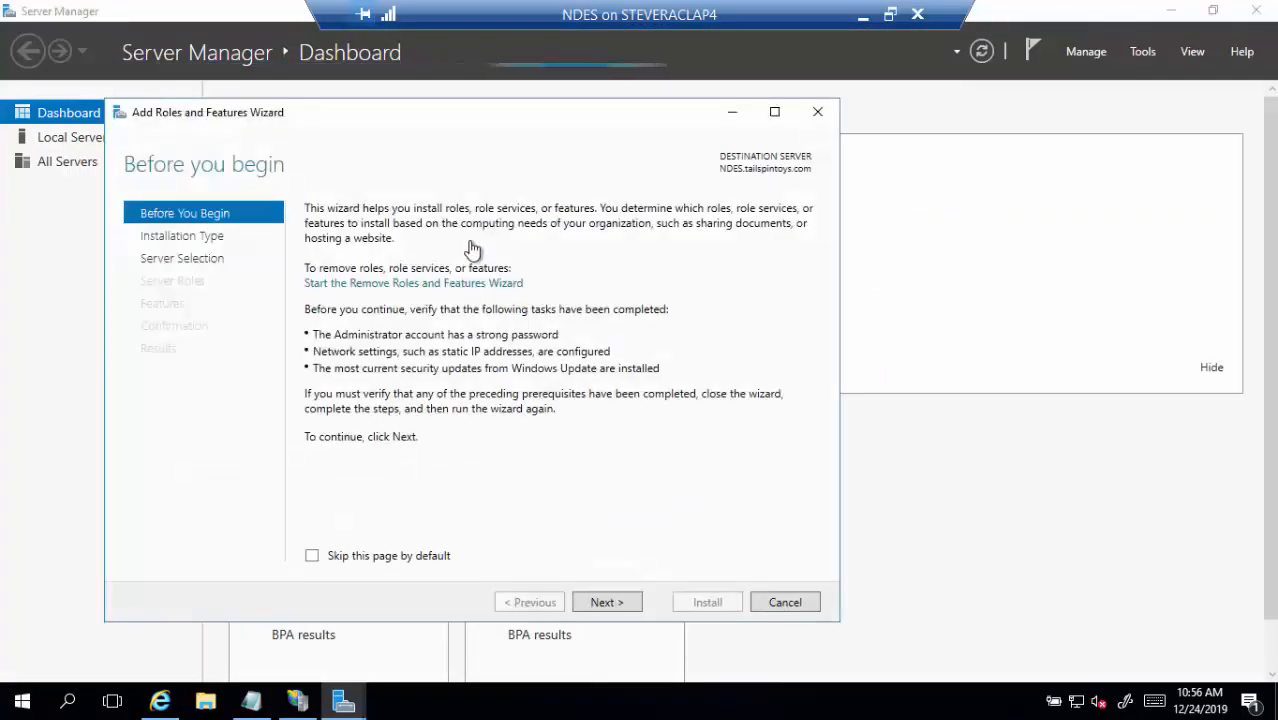
left_click(589, 603)
left_click(589, 603)
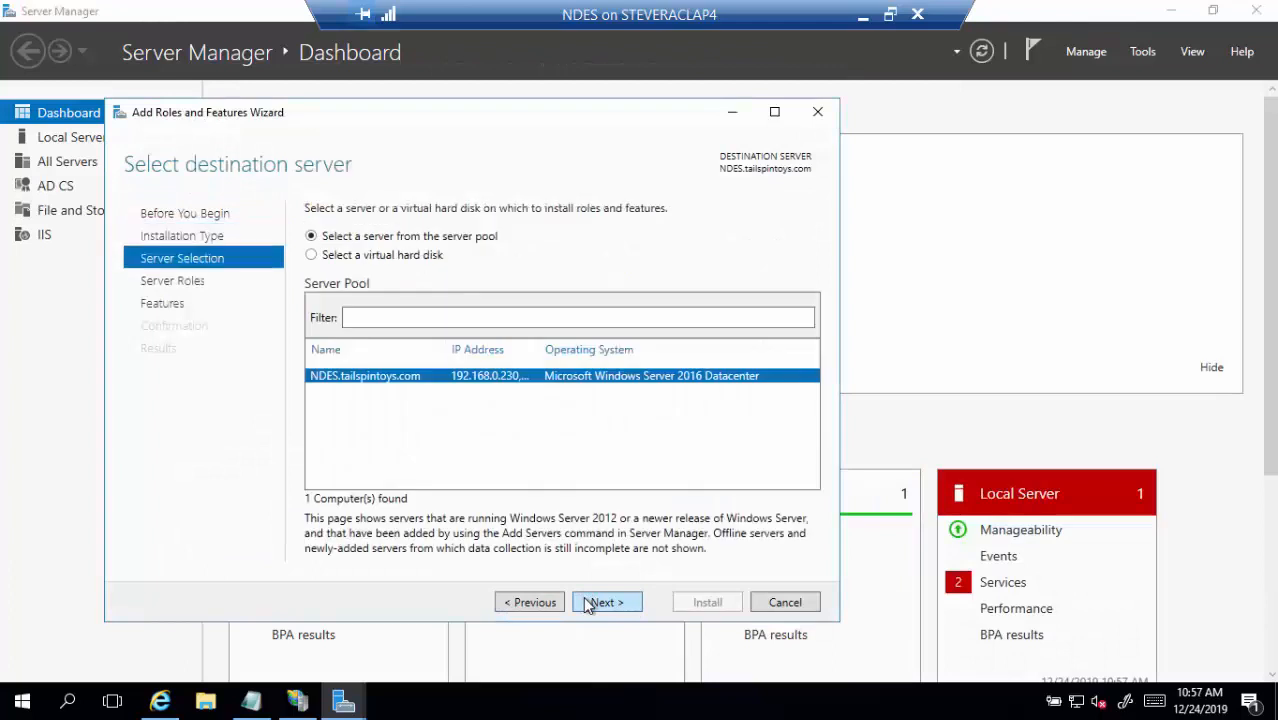
left_click(589, 603)
scroll(530, 452, "down", 2)
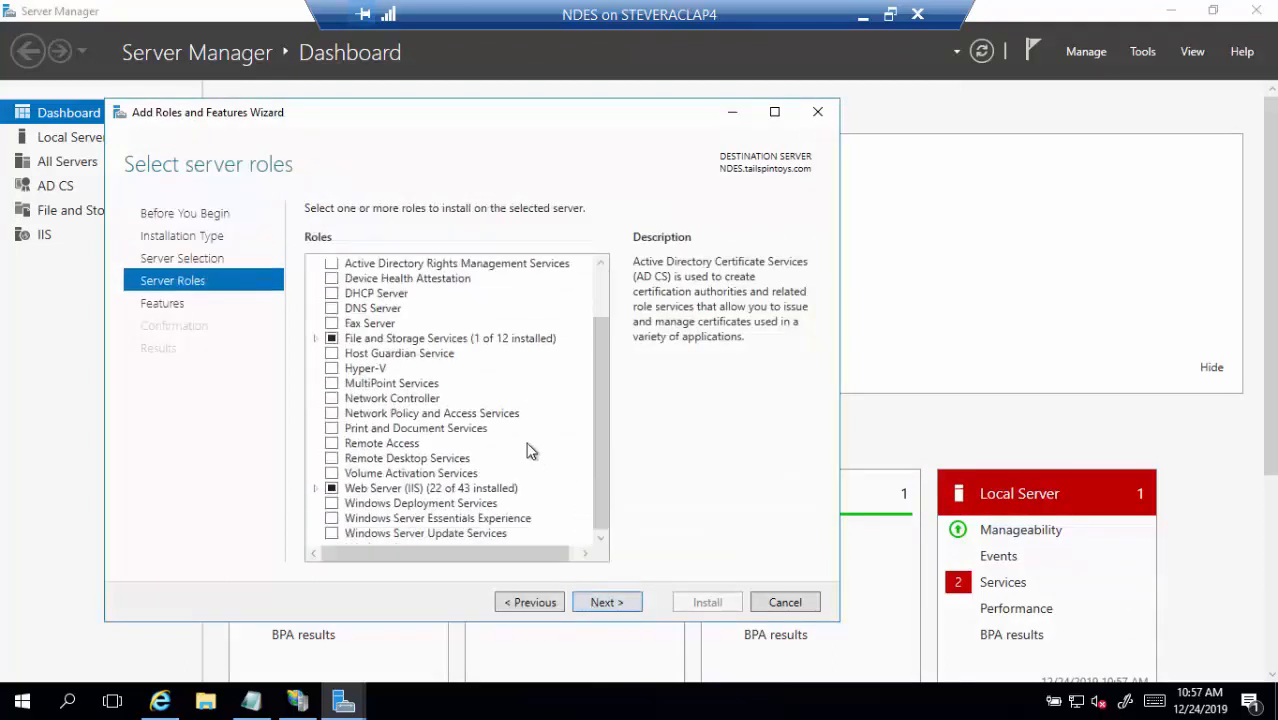
left_click(316, 488)
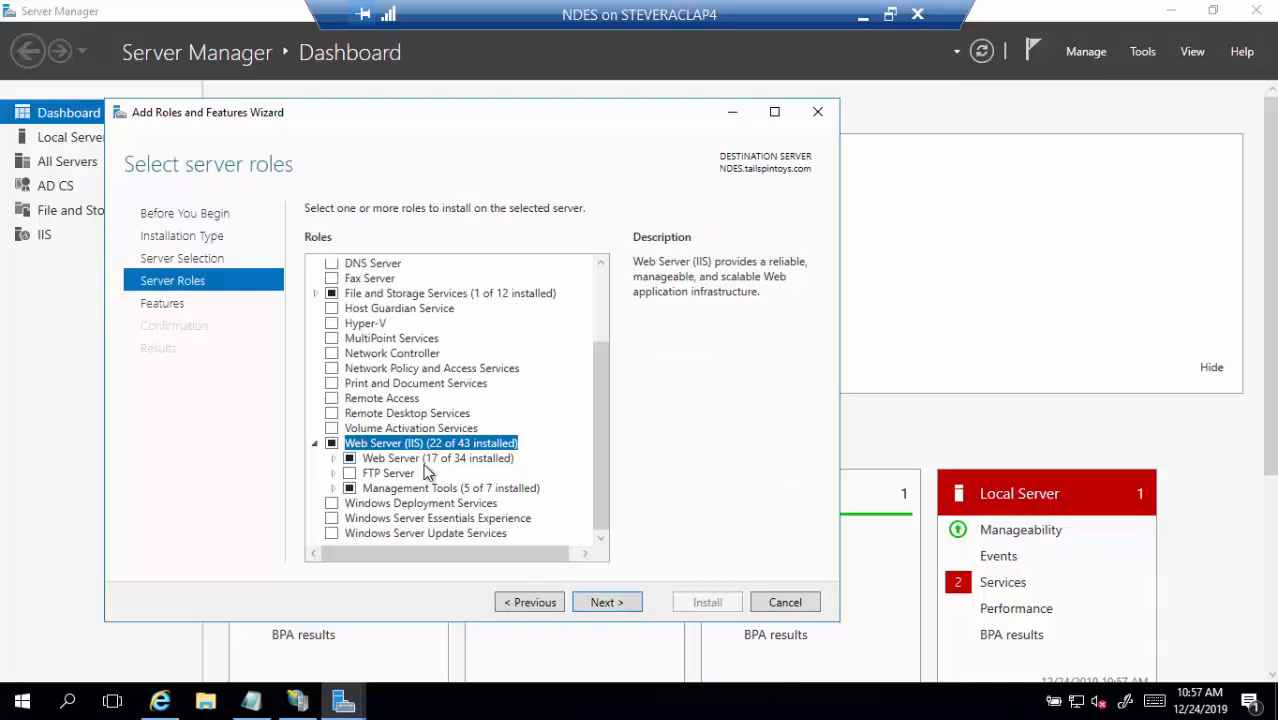
left_click(333, 458)
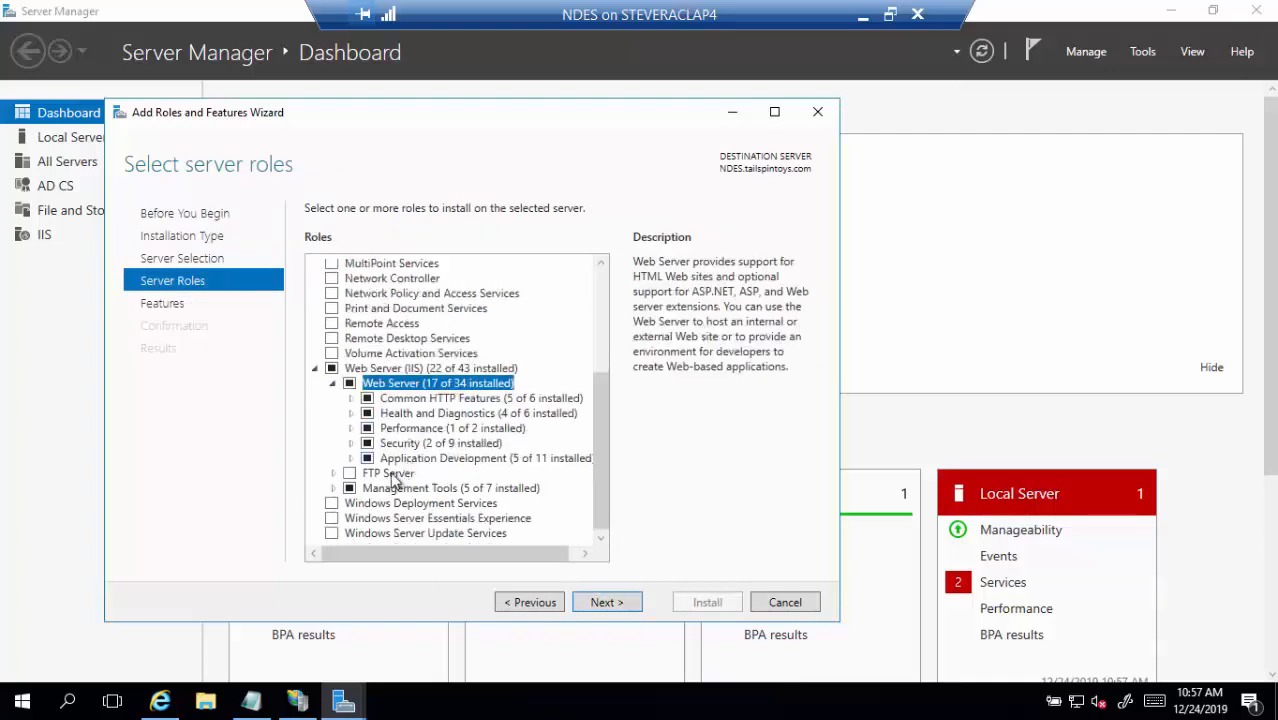
left_click(351, 459)
Check ASP.NET 3.5 among the Web Server (IIS) role services
scroll(426, 472, "down", 2)
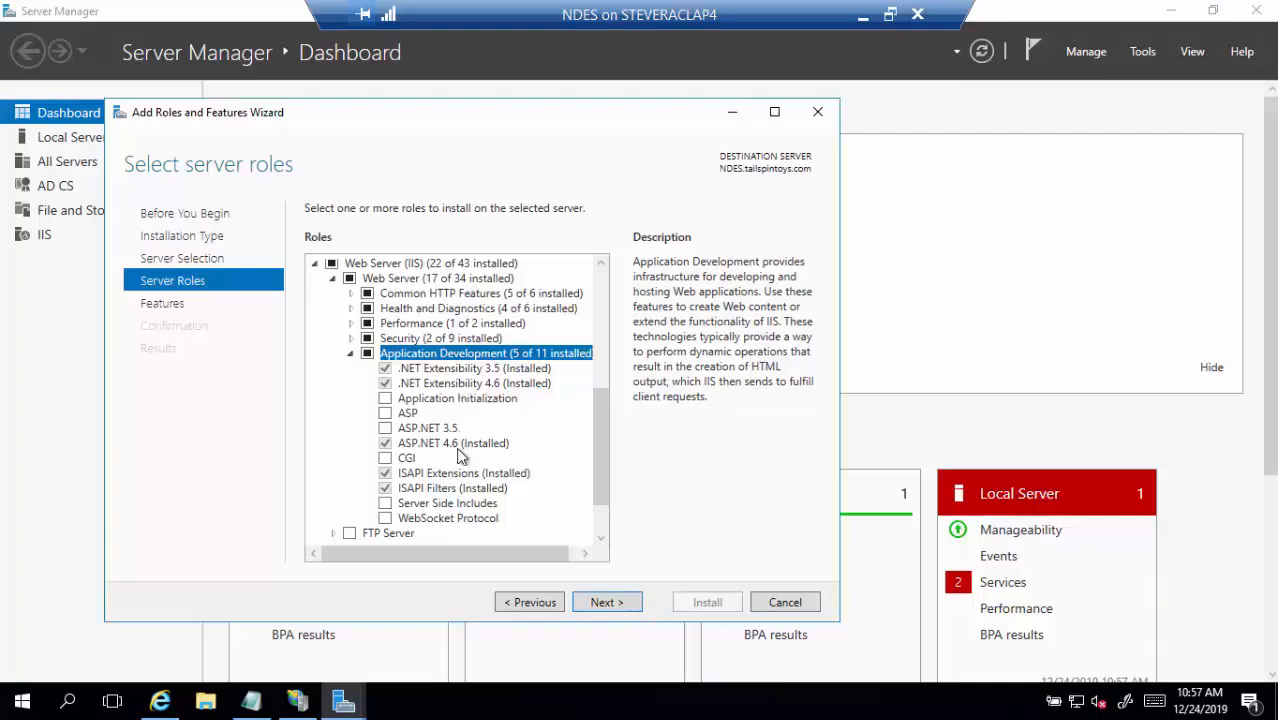
scroll(456, 450, "down", 2)
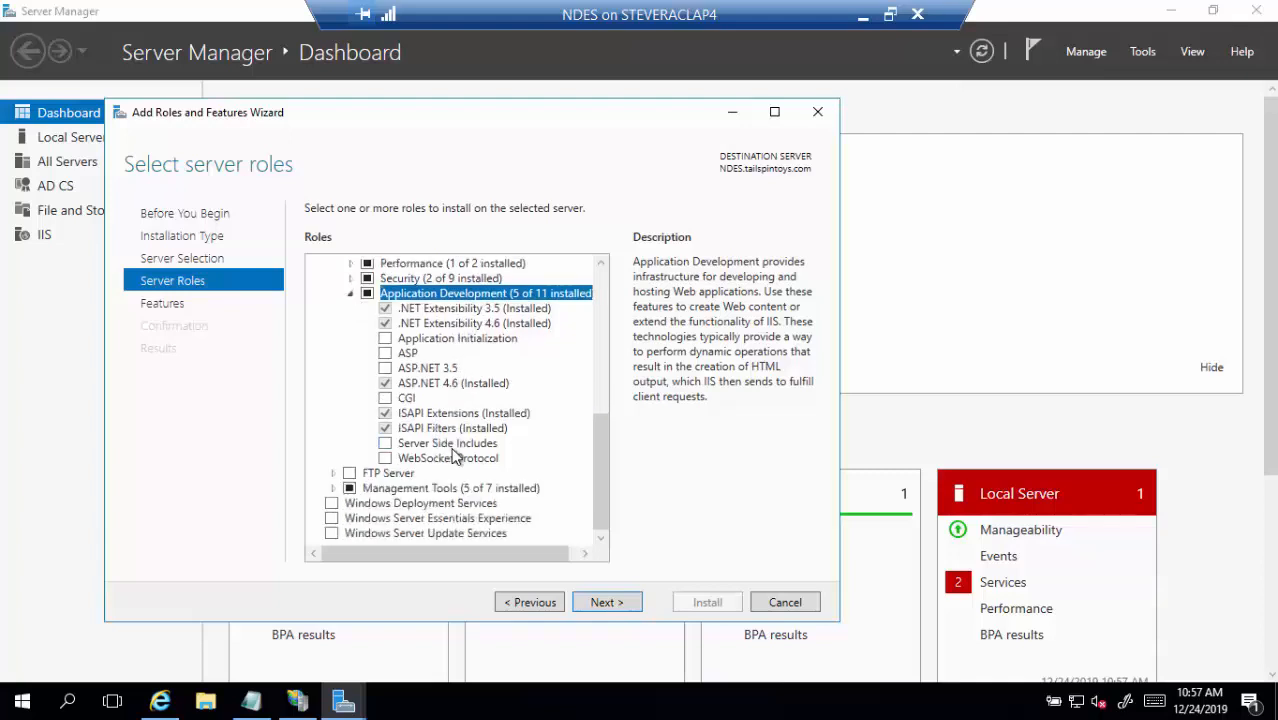
left_click(332, 488)
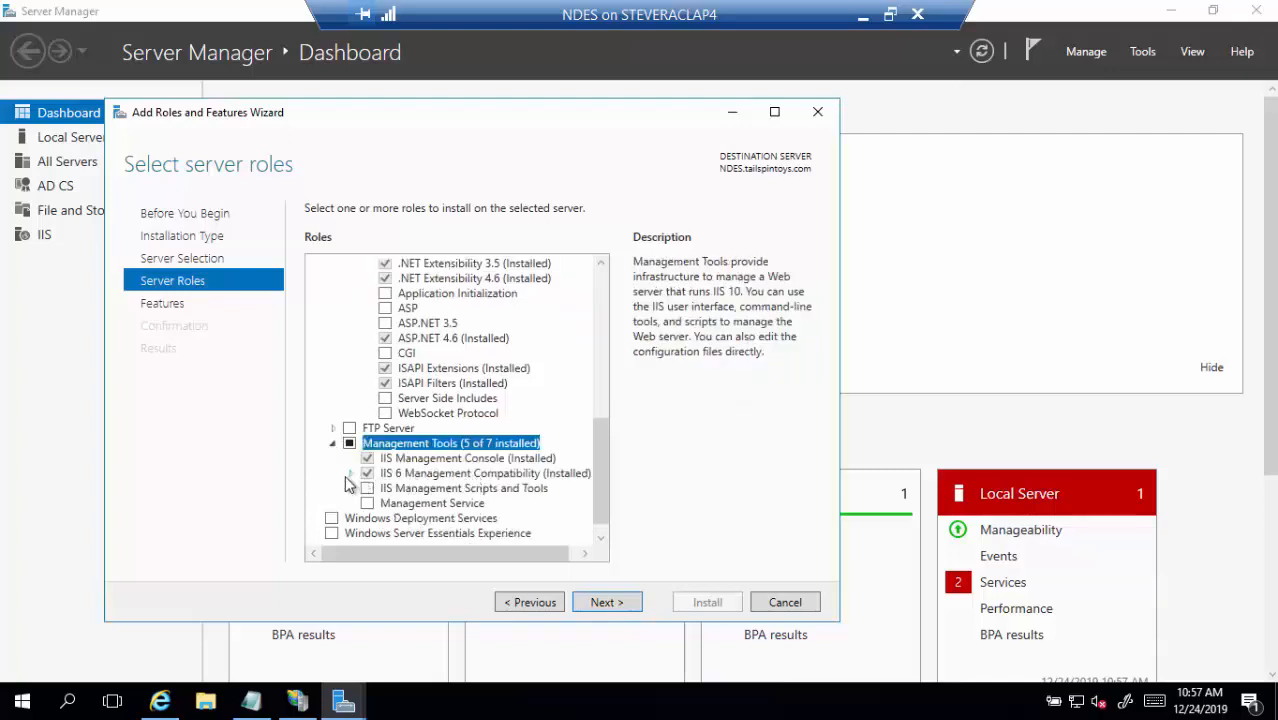
left_click(349, 475)
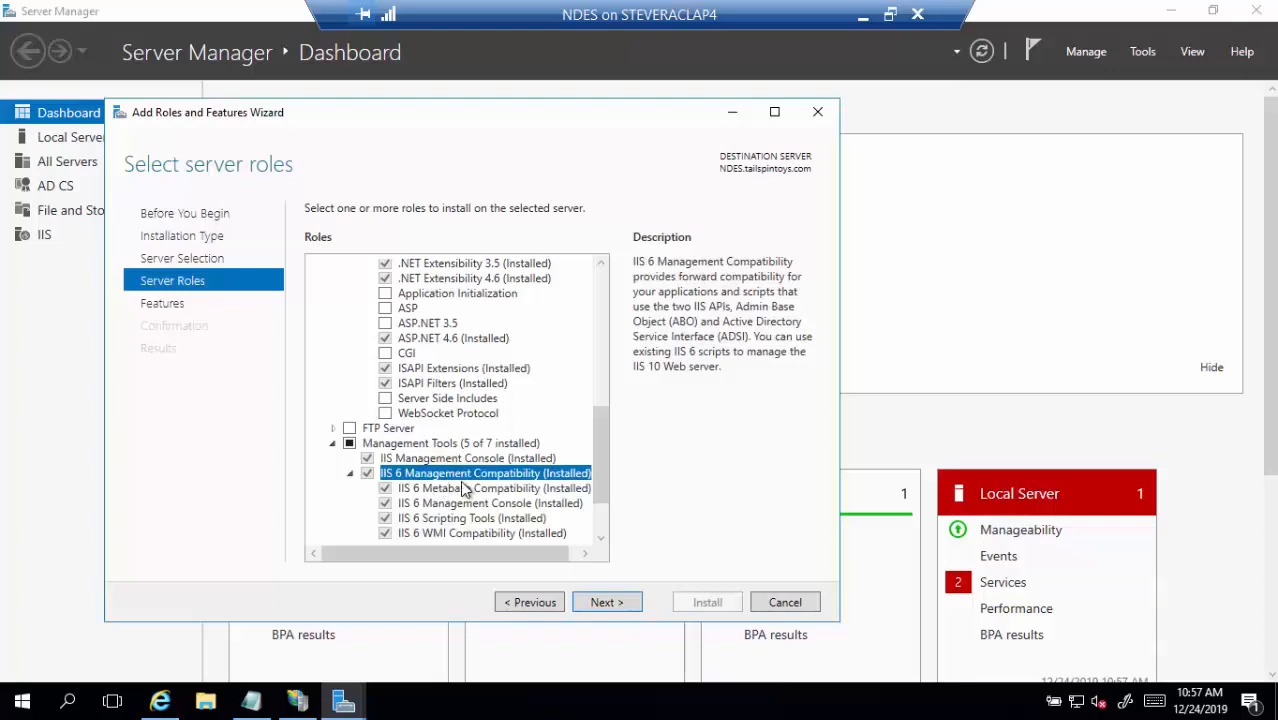
scroll(465, 488, "down", 2)
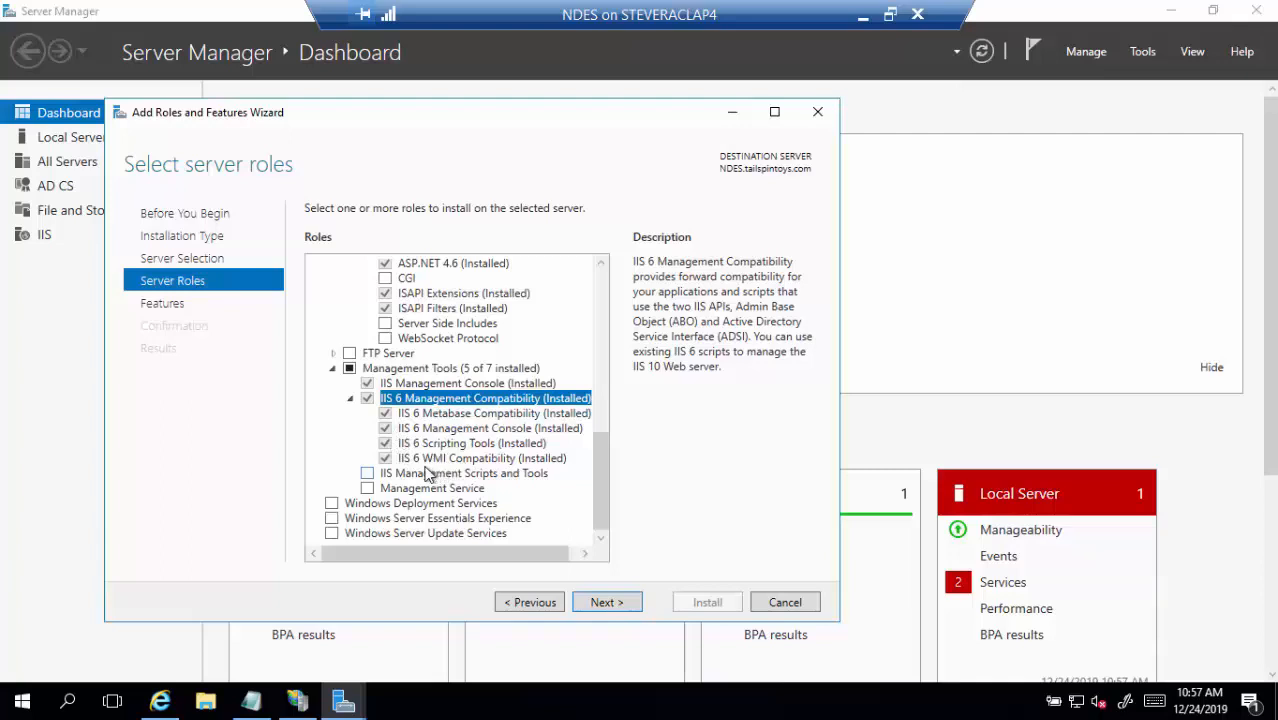
scroll(483, 425, "up", 5)
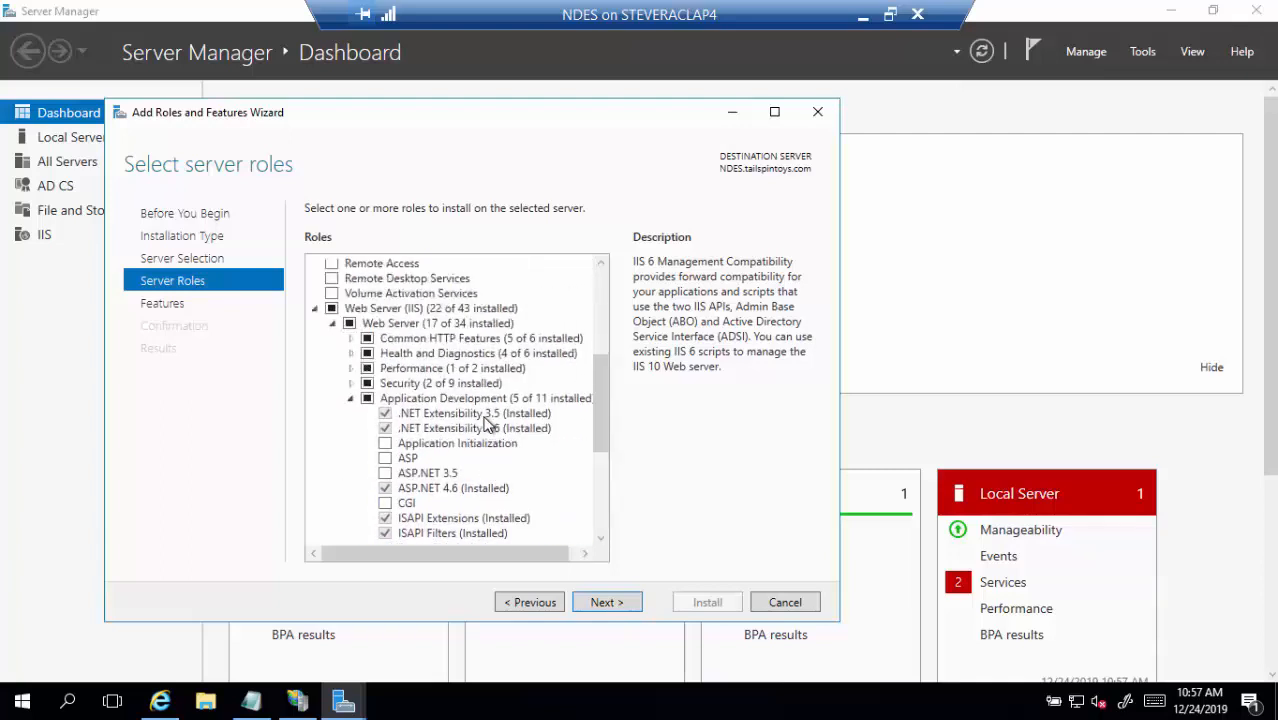
left_click(386, 473)
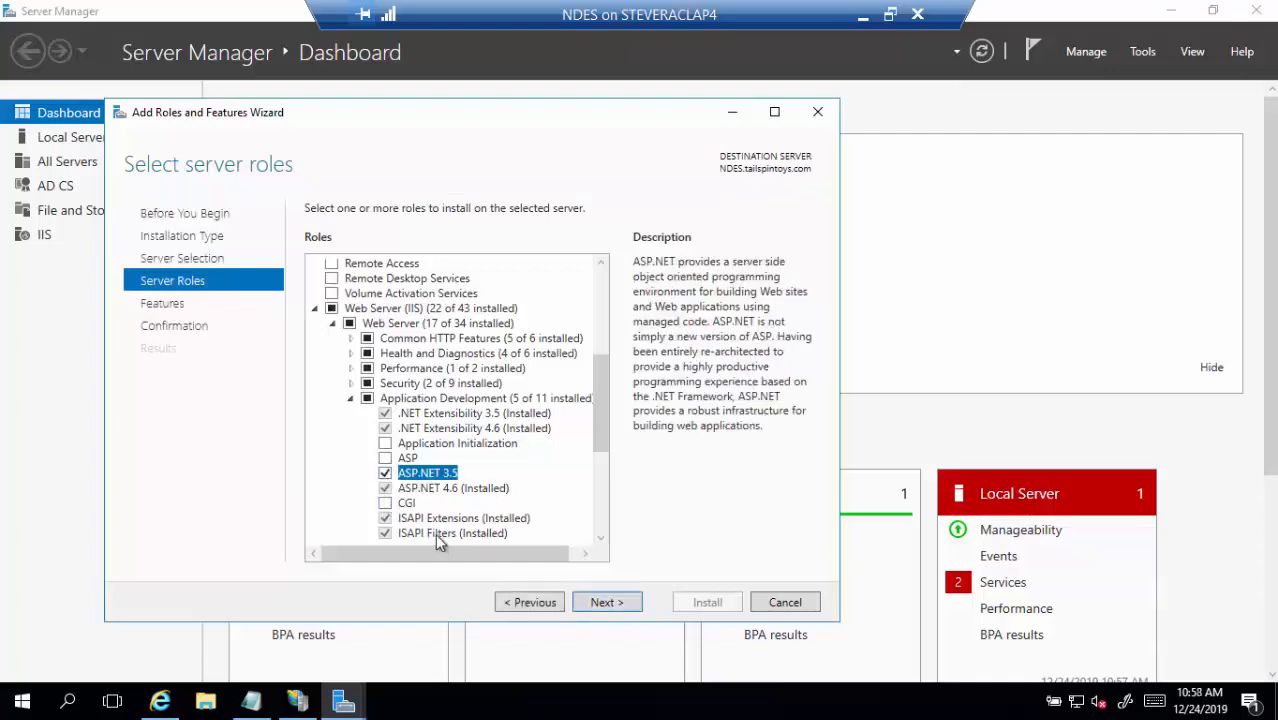
Review the .NET Framework 3.5 and 4.6 features and install ASP.NET 3.5
left_click(606, 604)
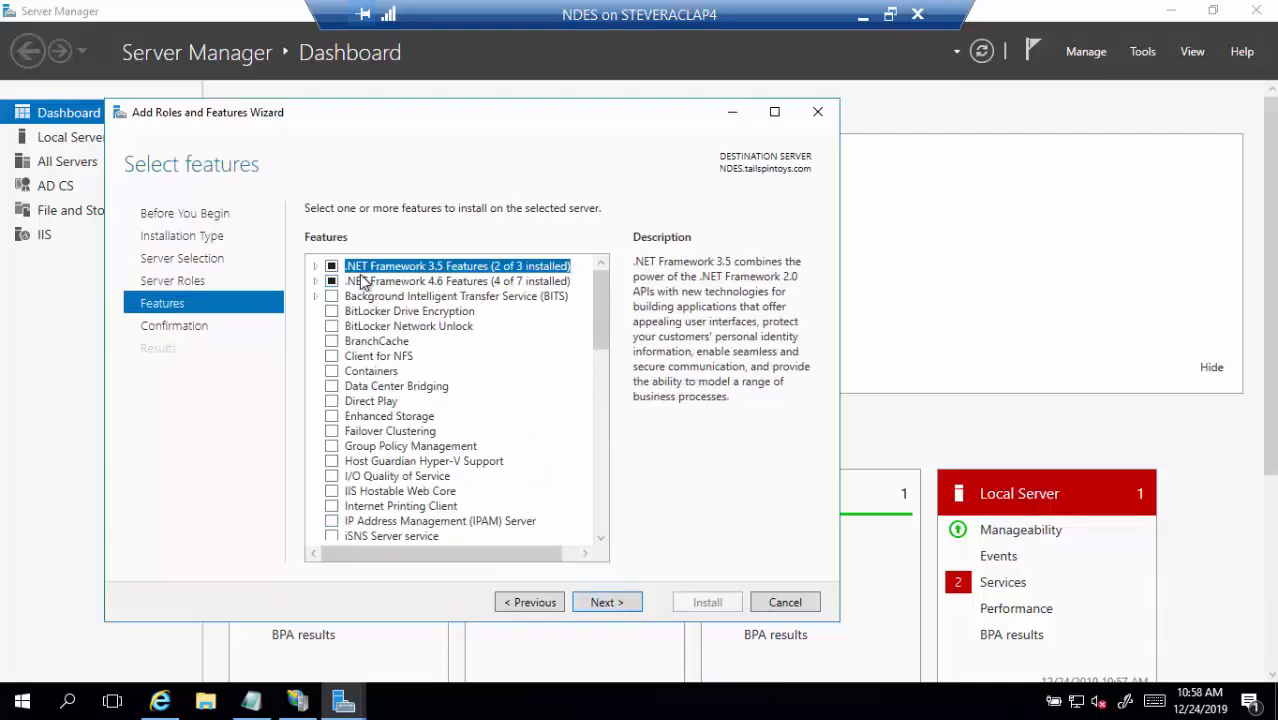
left_click(316, 266)
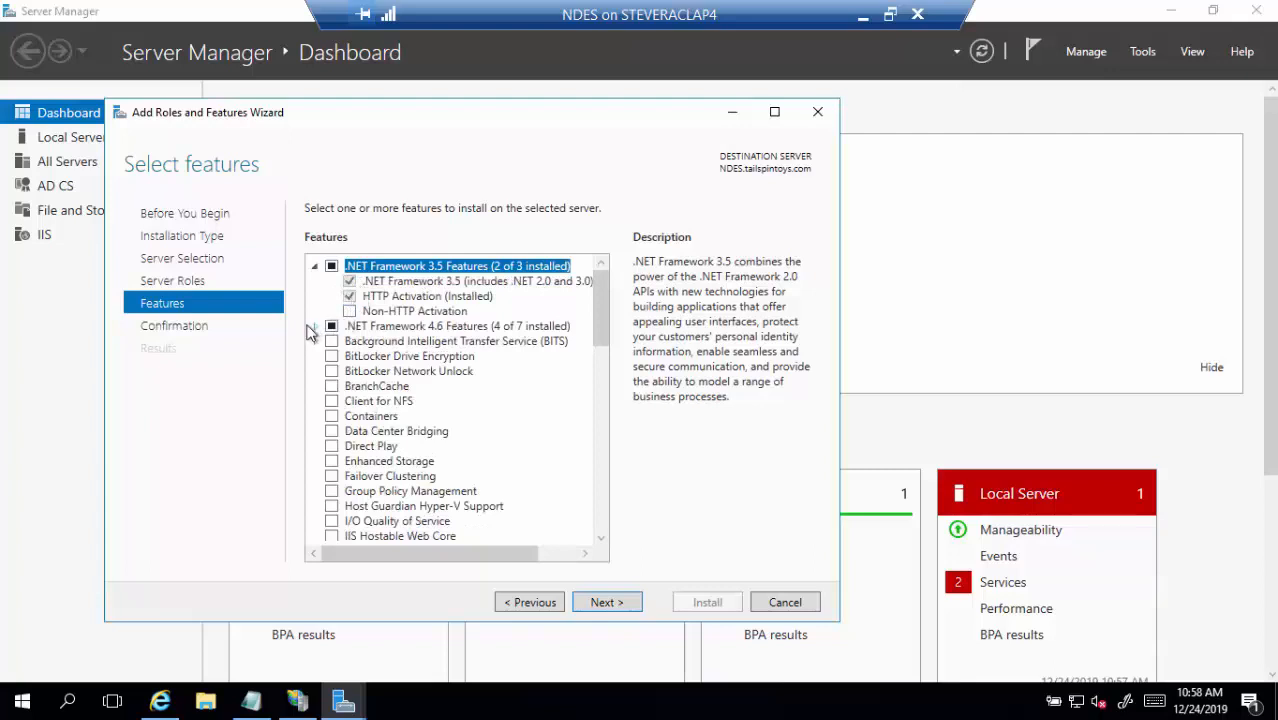
left_click(315, 327)
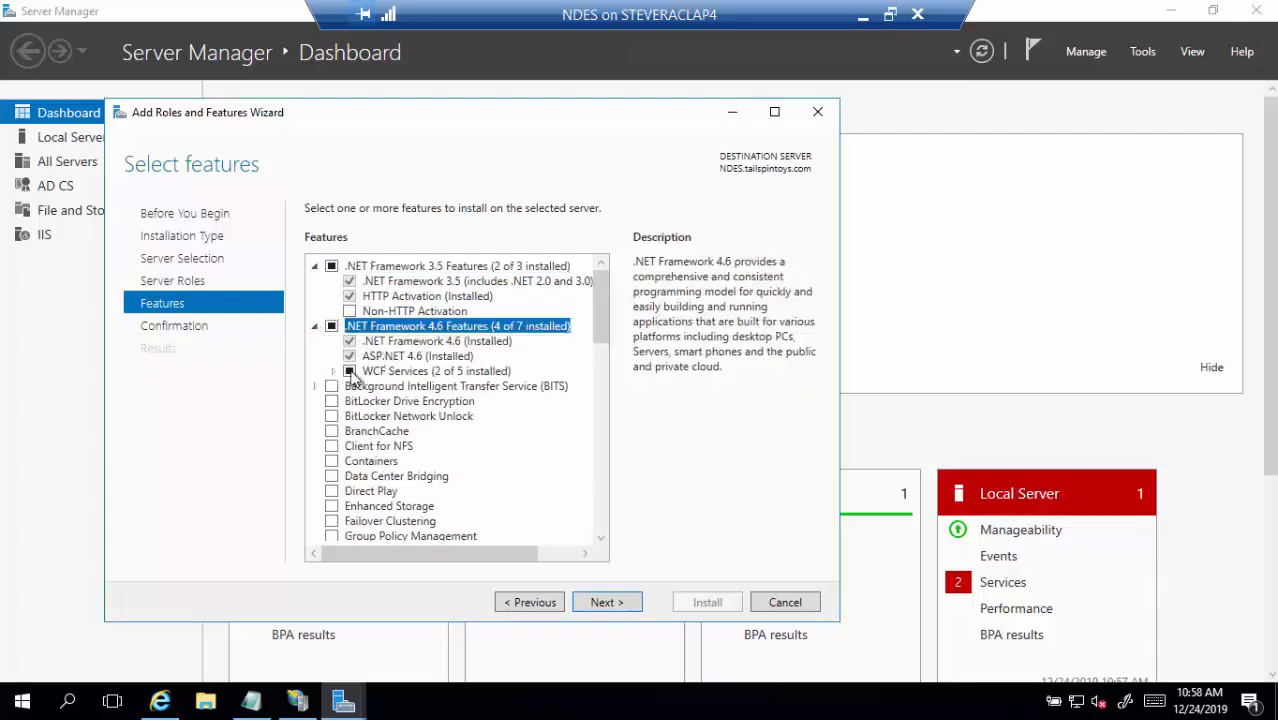
left_click(333, 372)
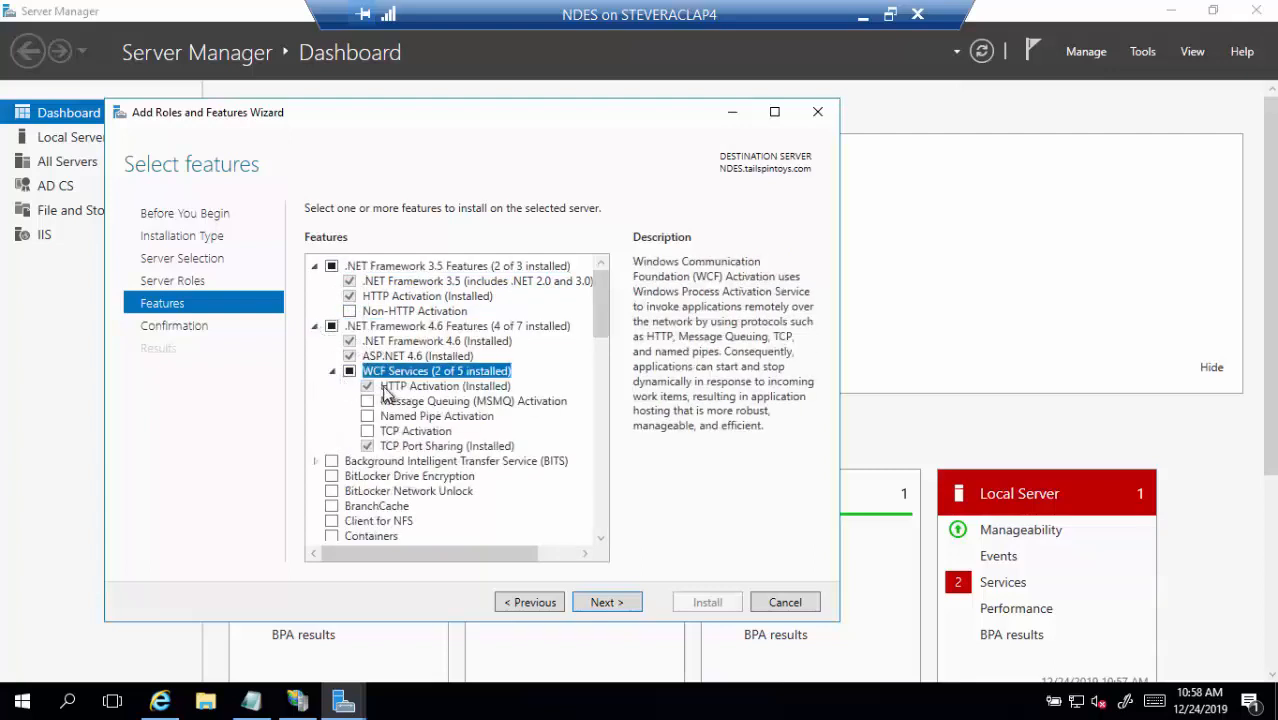
left_click(626, 604)
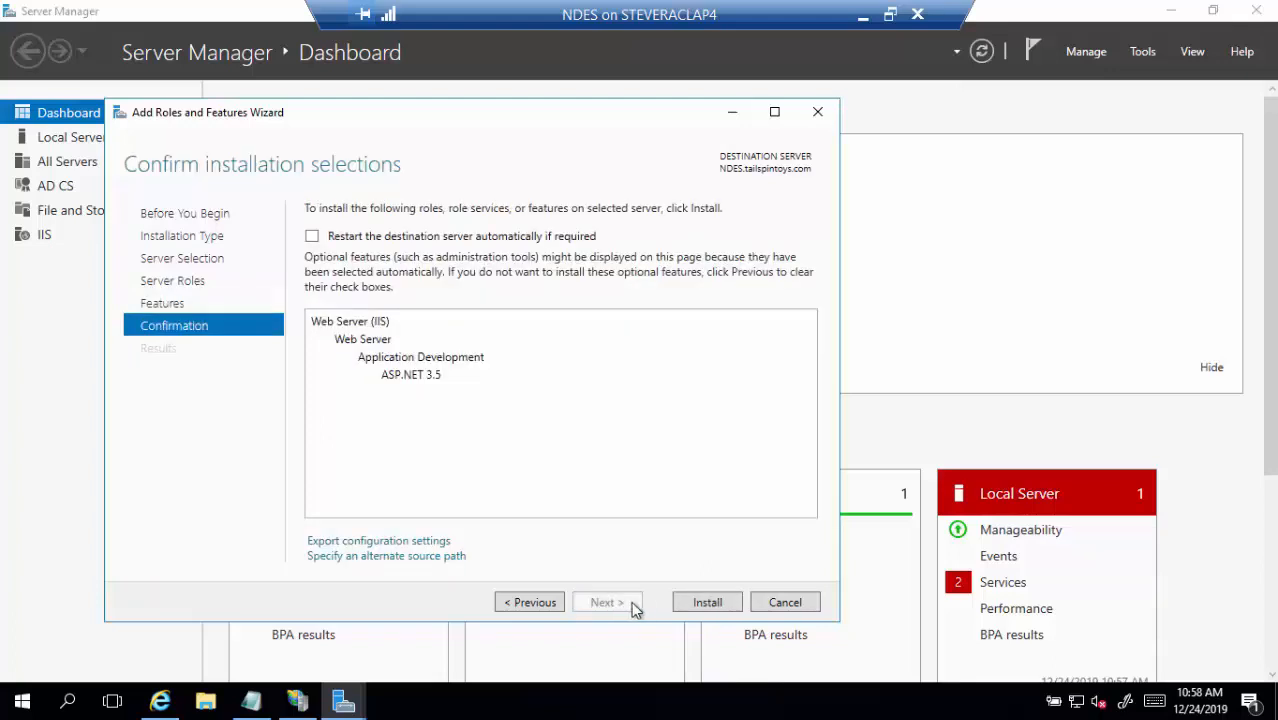
left_click(689, 606)
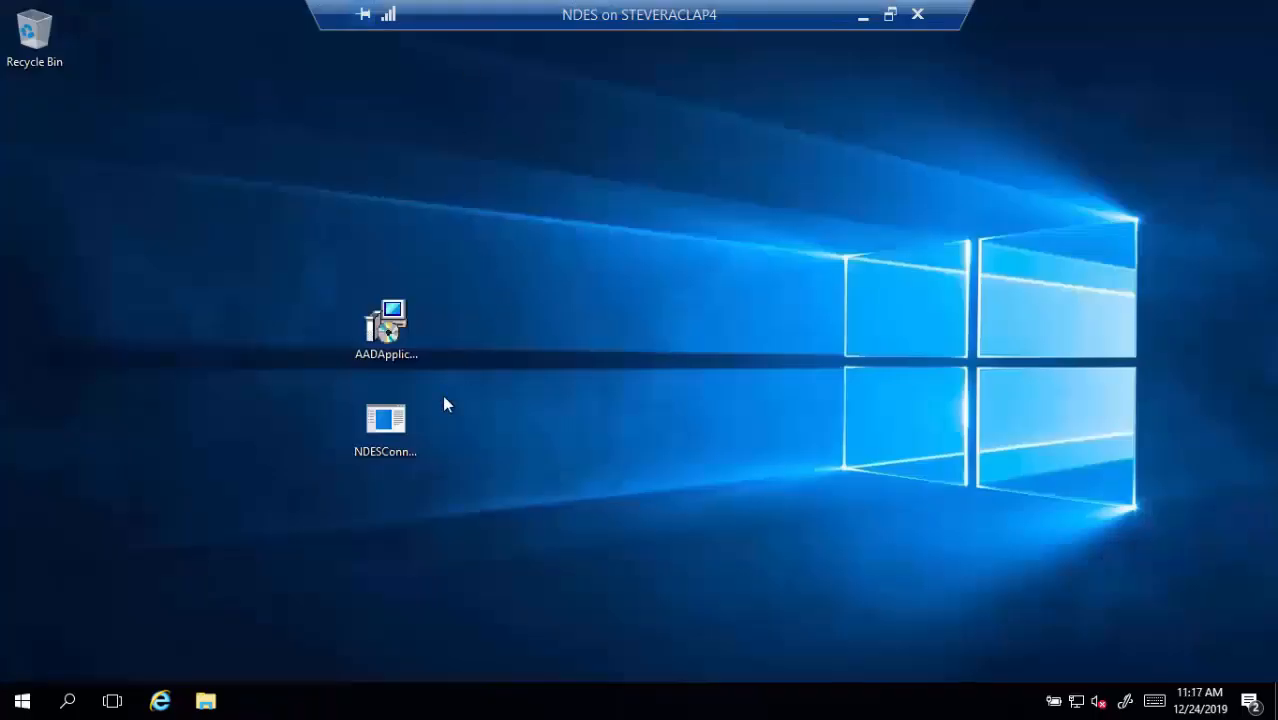
Run NDESConnectorSetup as administrator, accepting the license, default folder and SCEP and PFX Profile Distribution
left_click(411, 420)
right_click(411, 420)
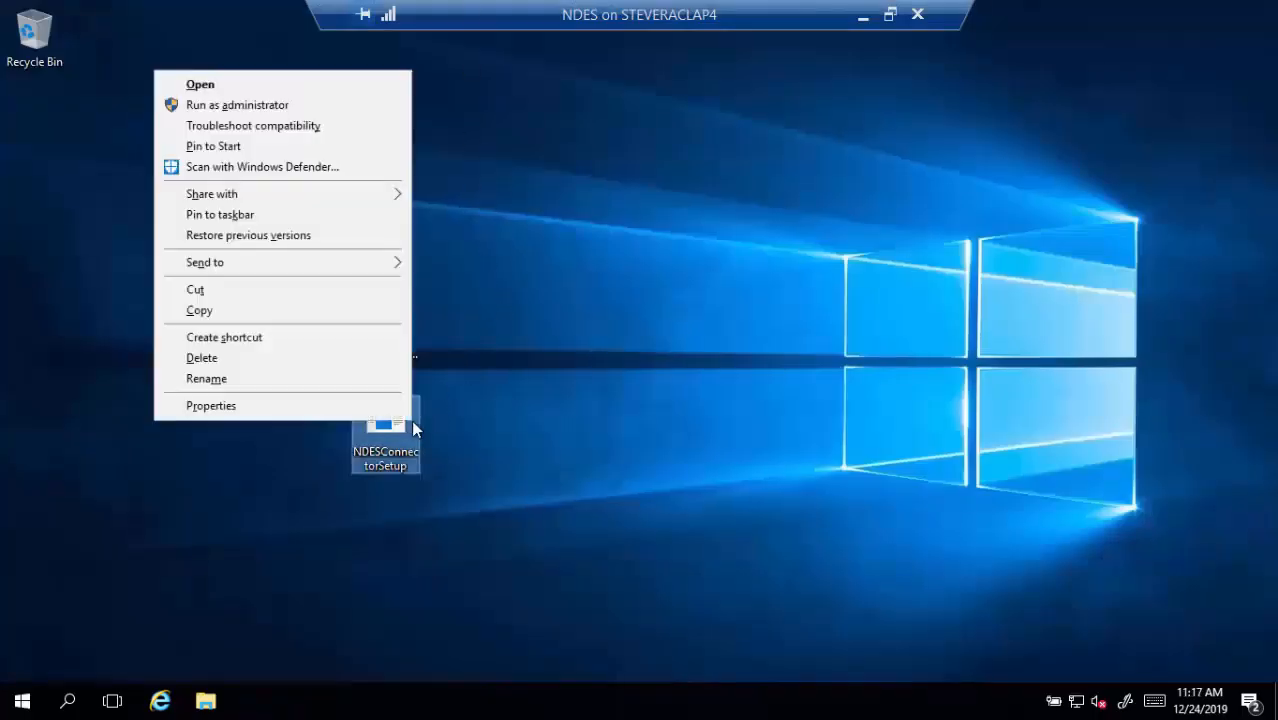
left_click(312, 108)
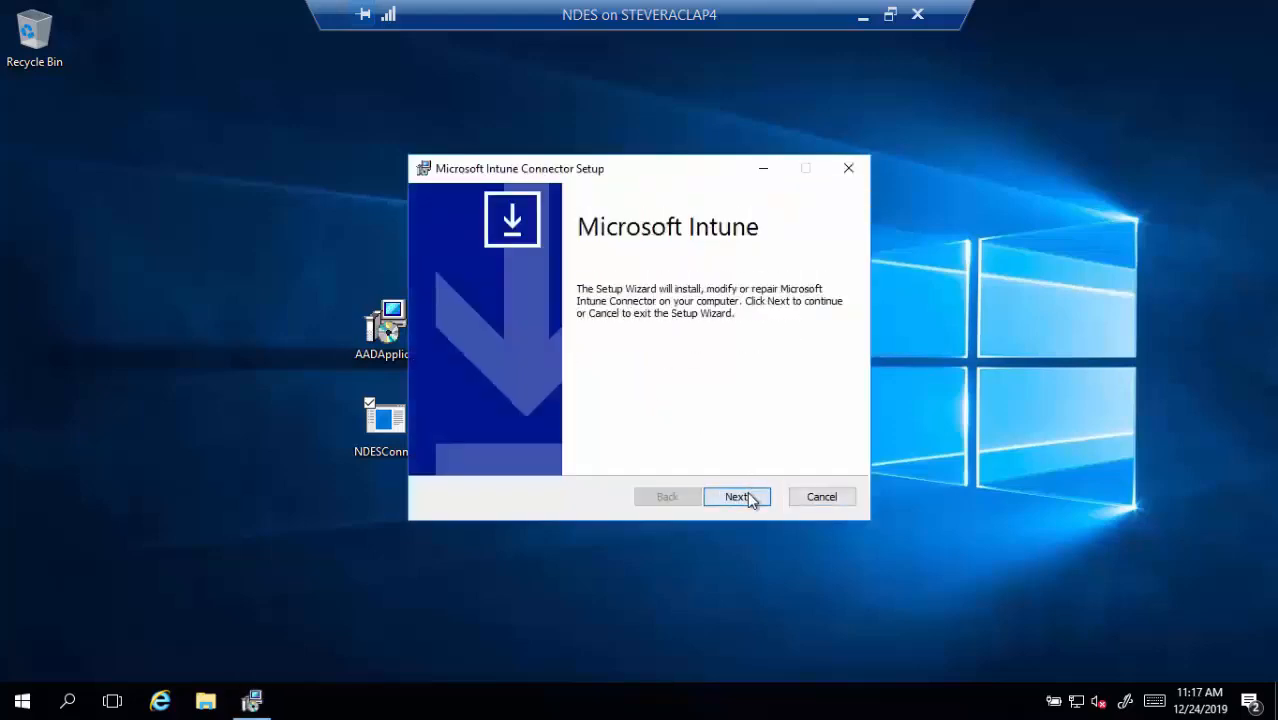
left_click(747, 493)
left_click(594, 456)
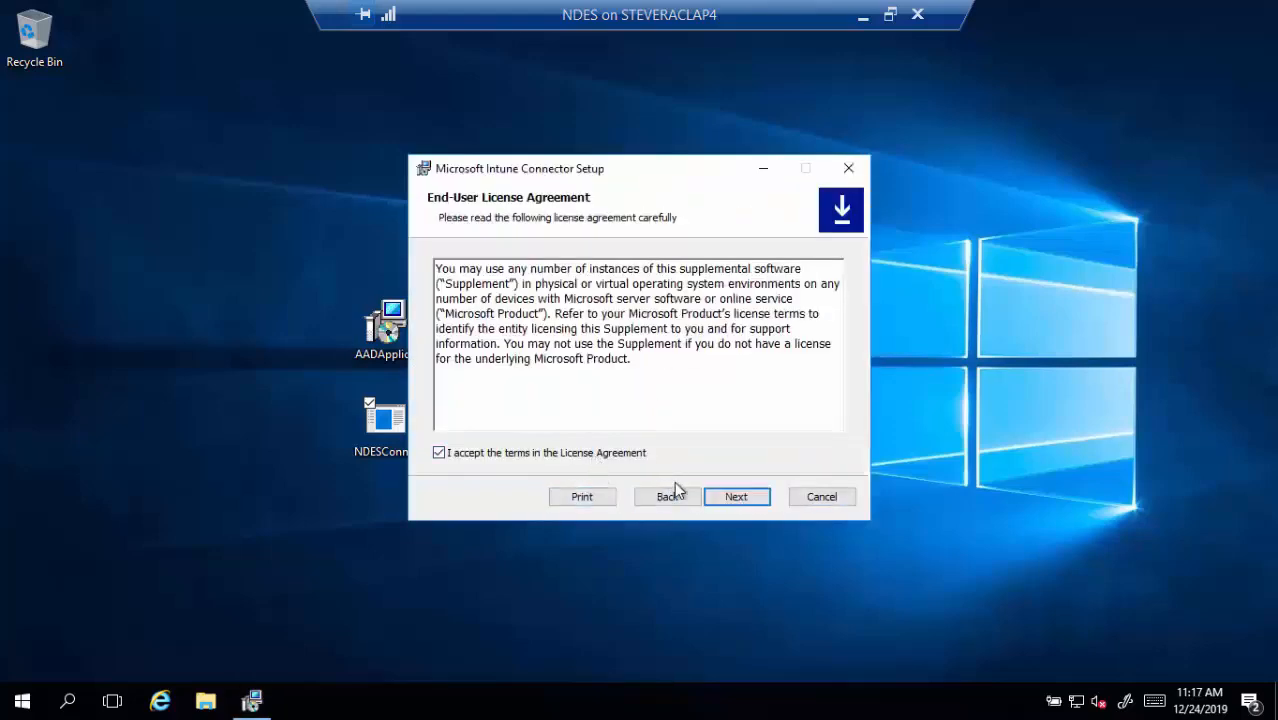
left_click(726, 500)
left_click(730, 498)
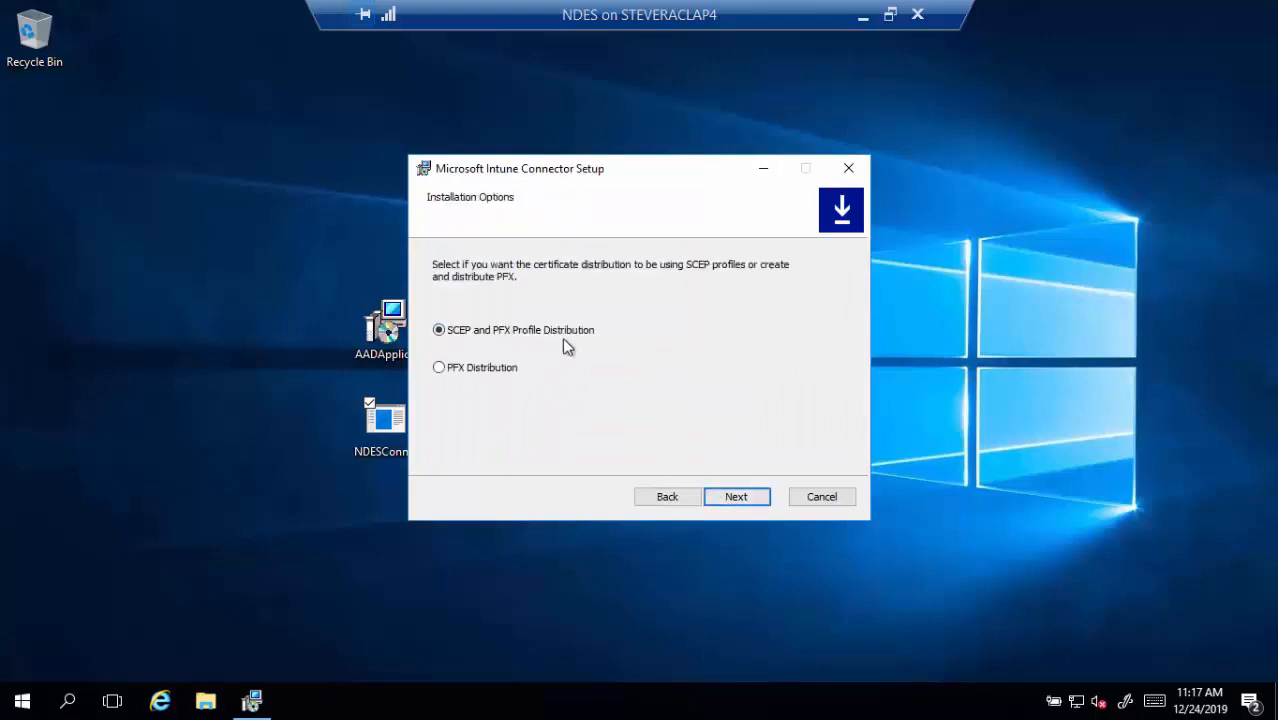
left_click(728, 500)
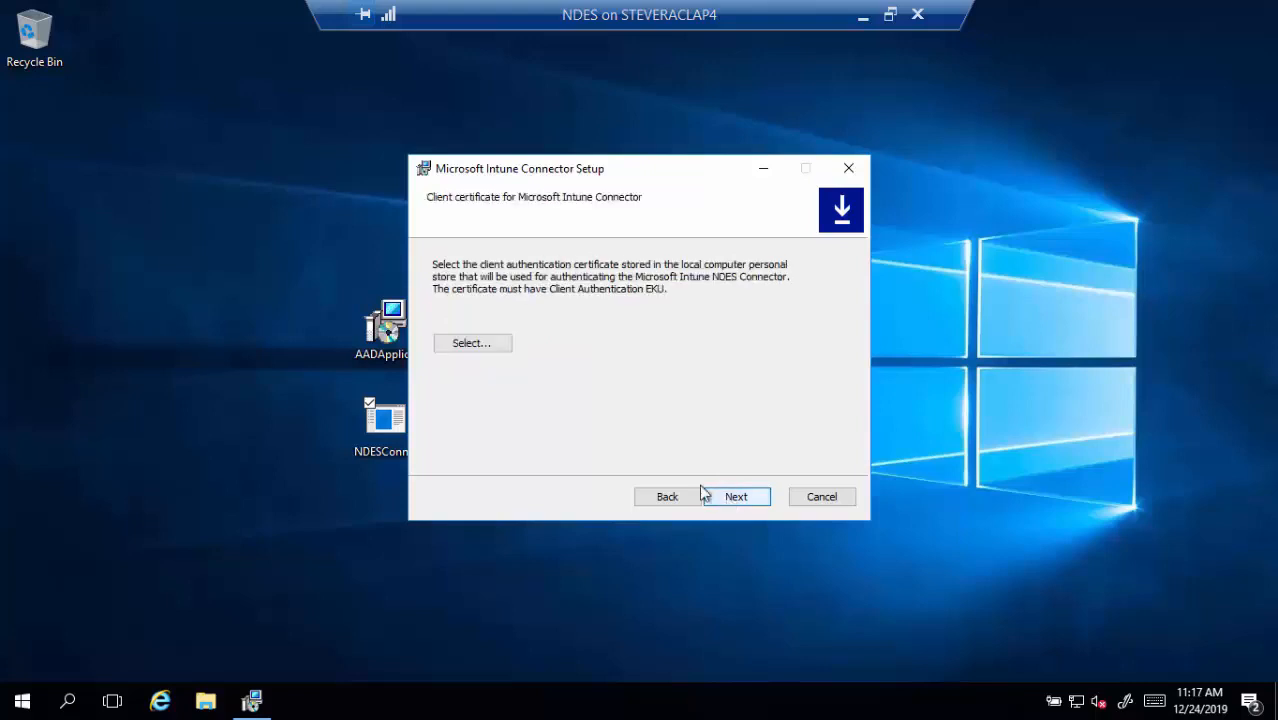
Choose the NDES/IIS SSL Computer Certificate as client certificate and start the installation
left_click(464, 344)
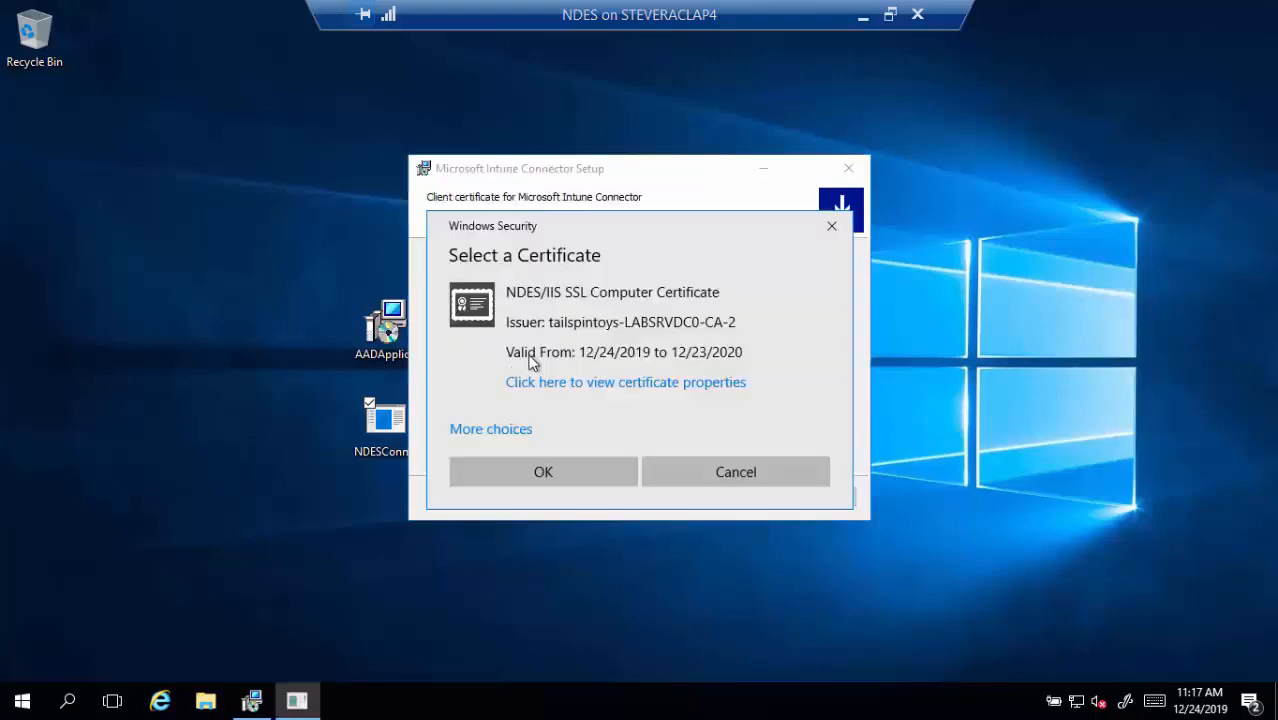
left_click(516, 430)
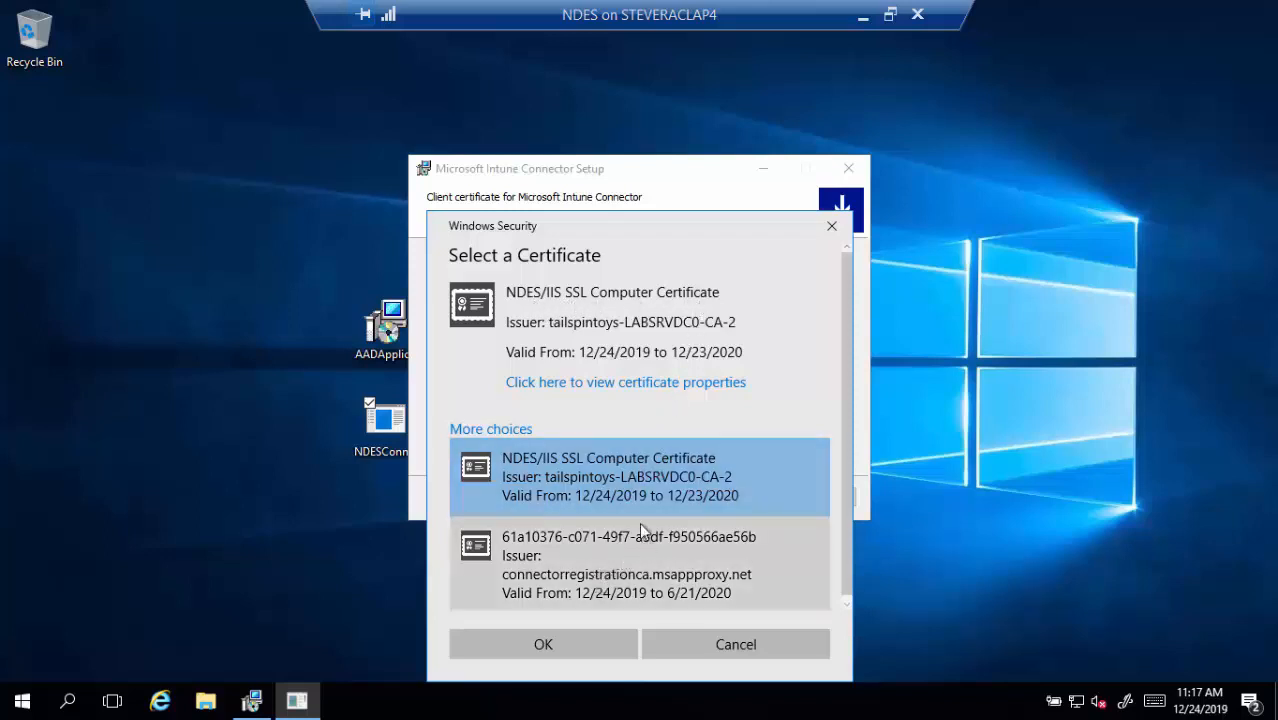
left_click_drag(843, 428, 839, 383)
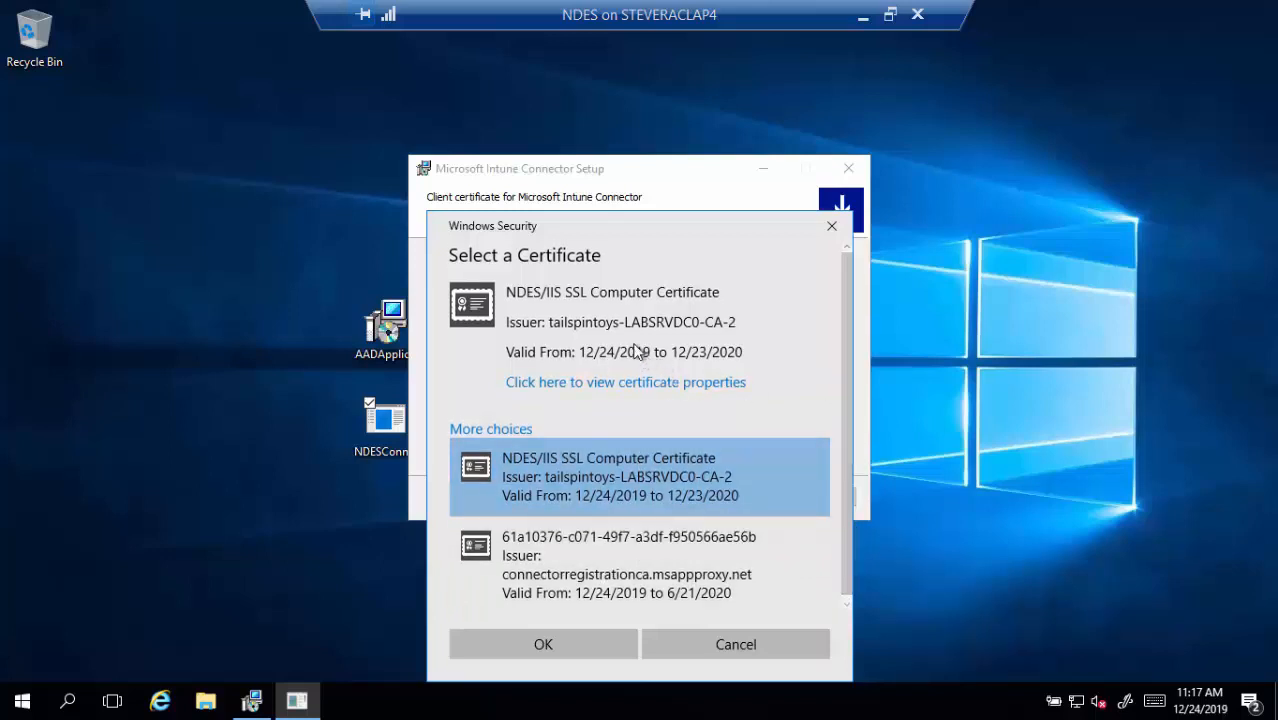
left_click(527, 645)
left_click(724, 503)
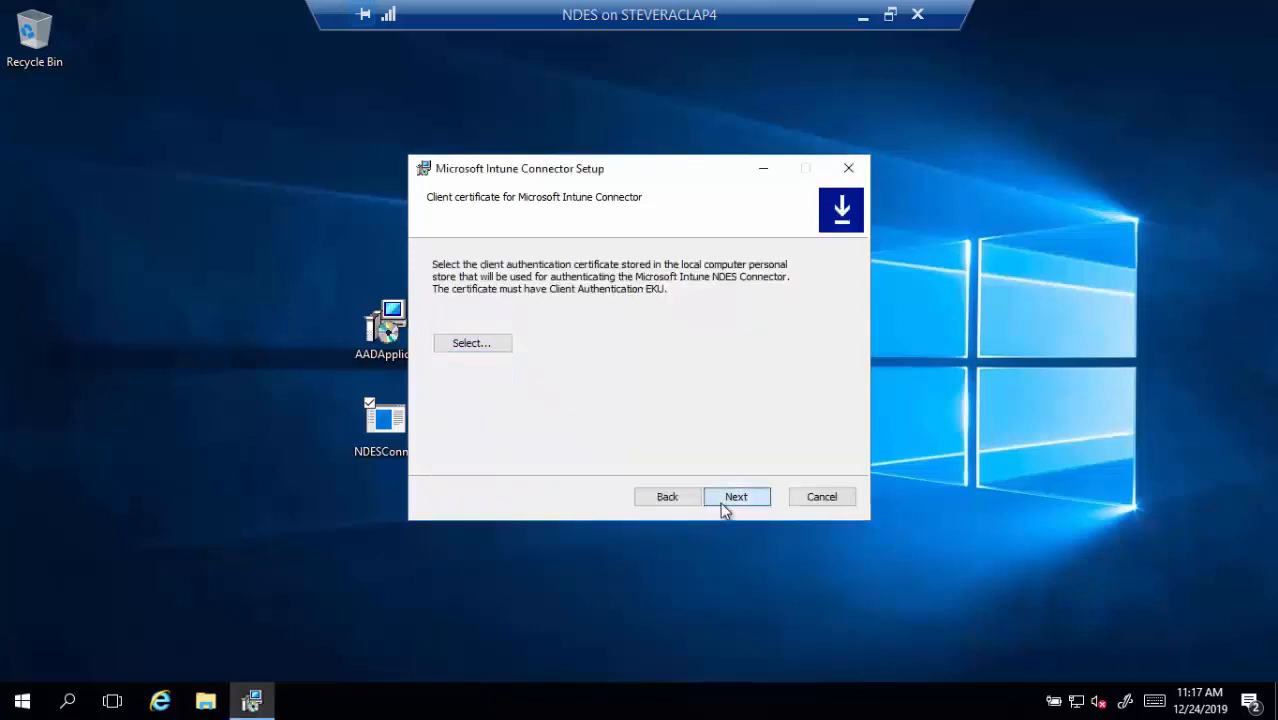
left_click(726, 503)
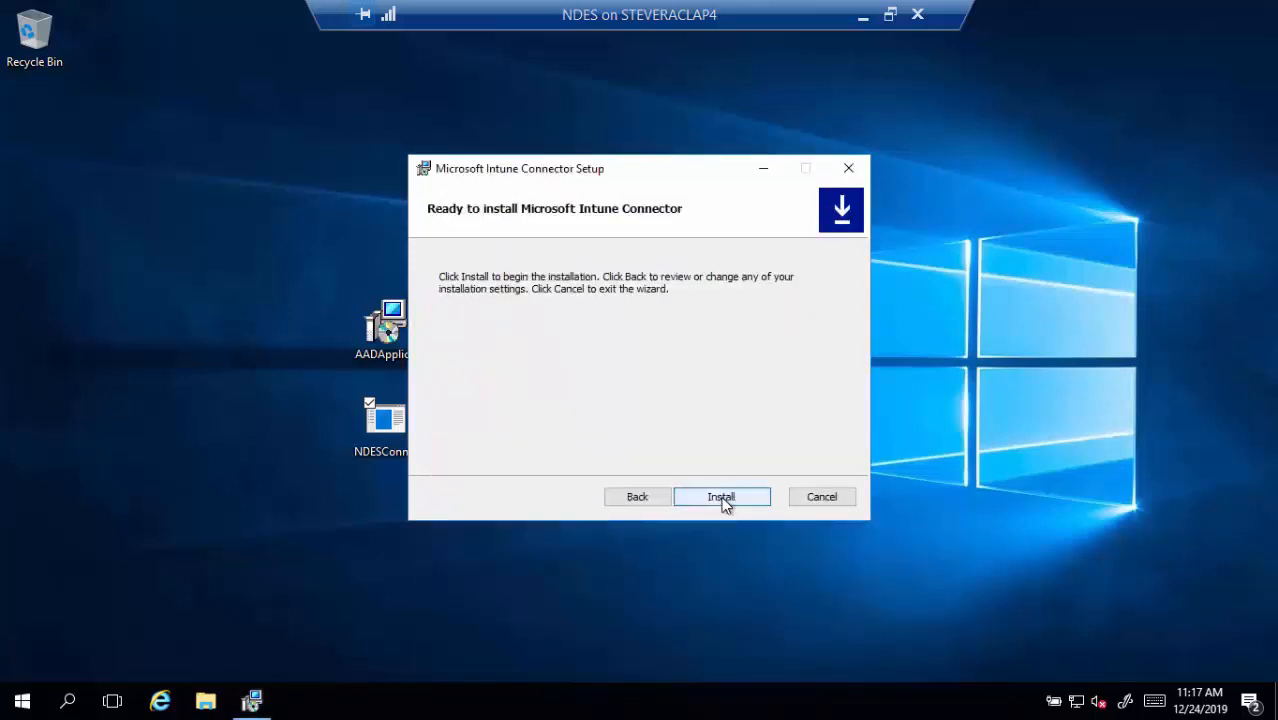
left_click(722, 497)
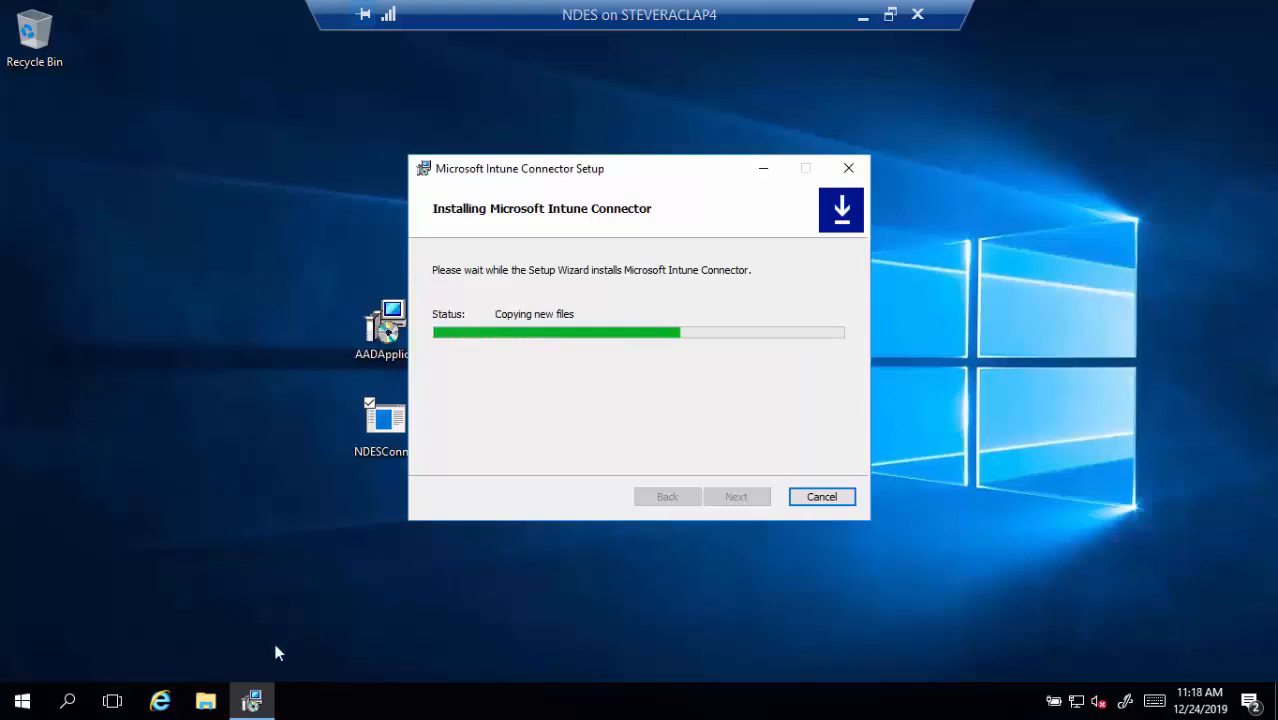
Inspect C:\Program Files\Microsoft Intune\NDESConnectorUI, close Explorer, and leave the connector set to launch
left_click(205, 702)
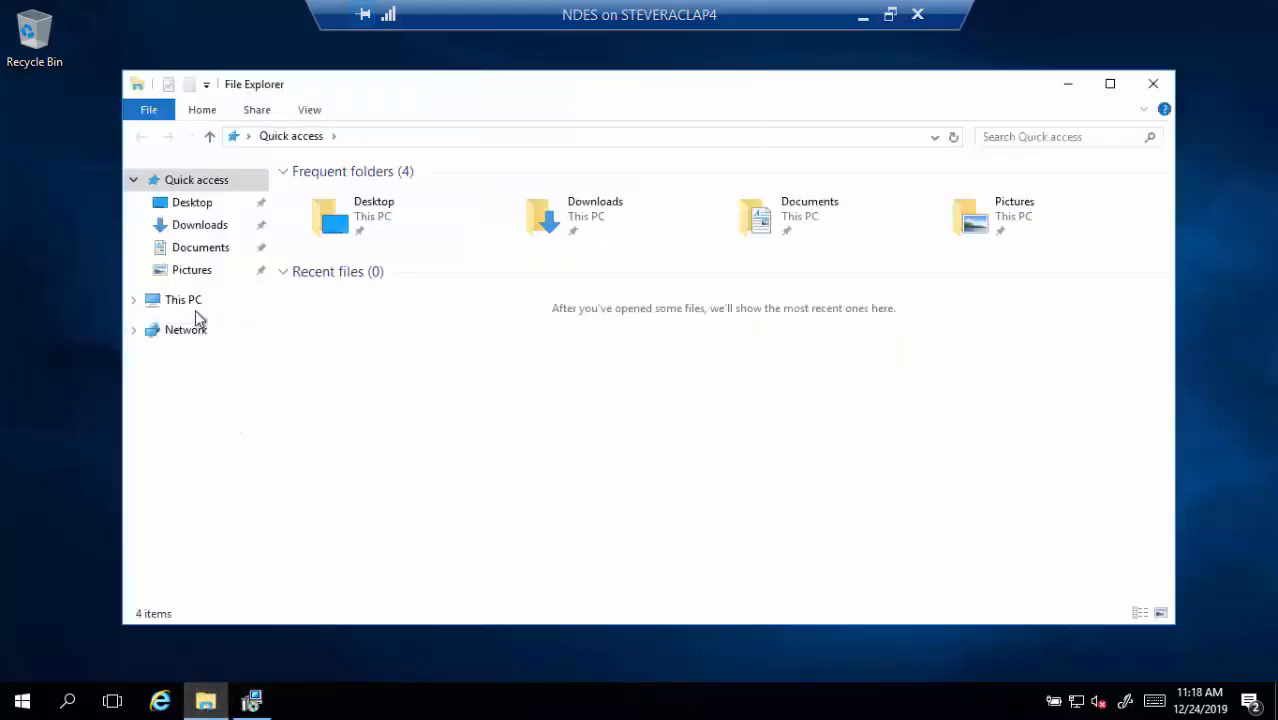
left_click(190, 303)
double_click(352, 338)
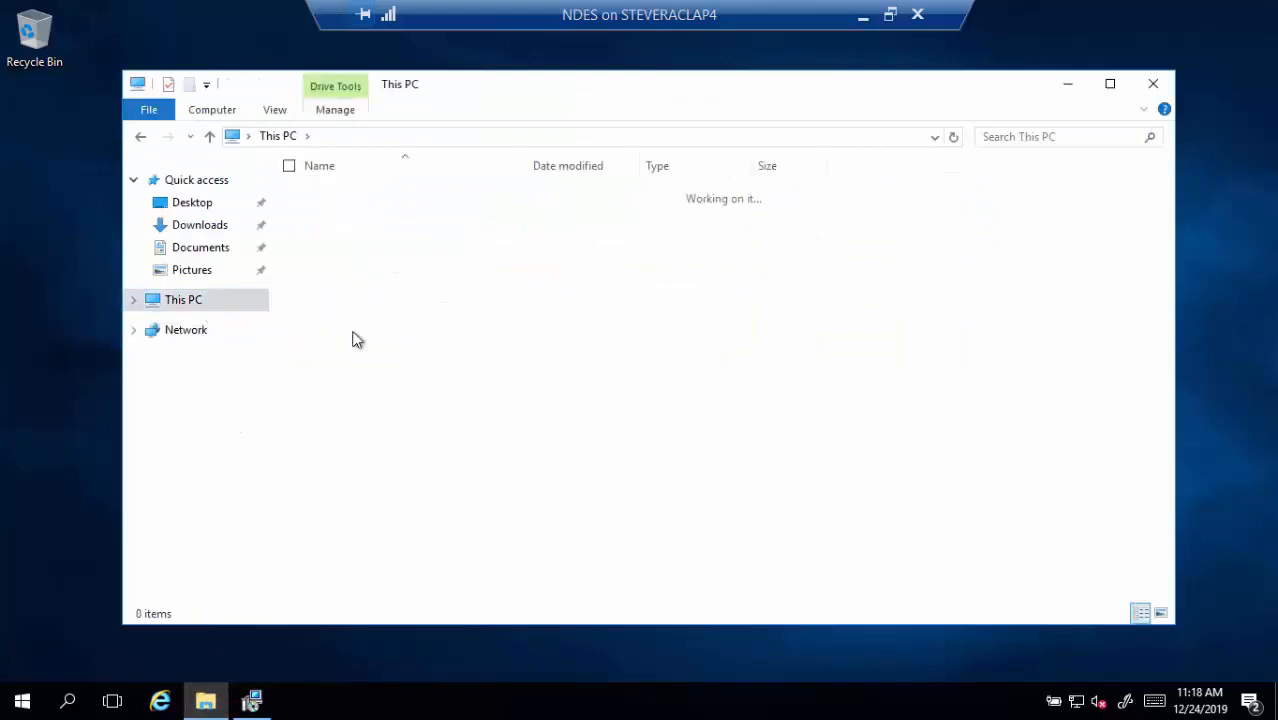
double_click(344, 257)
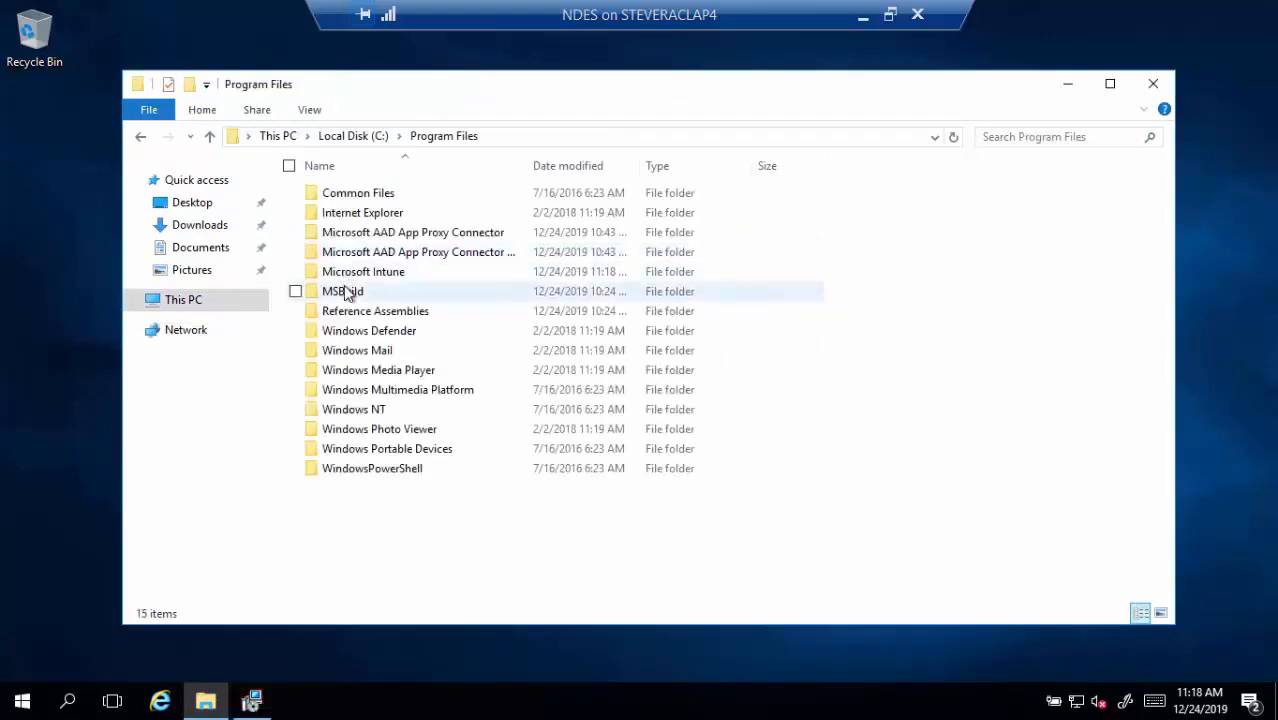
double_click(352, 272)
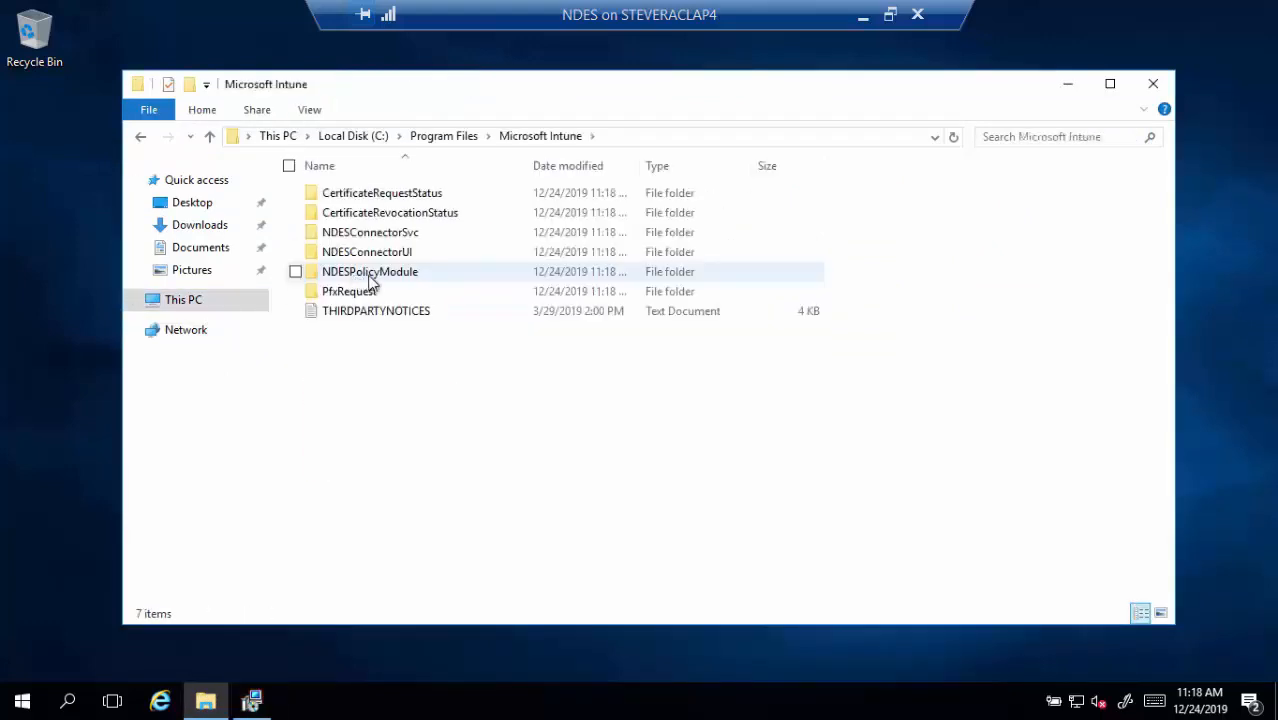
left_click(370, 257)
double_click(370, 257)
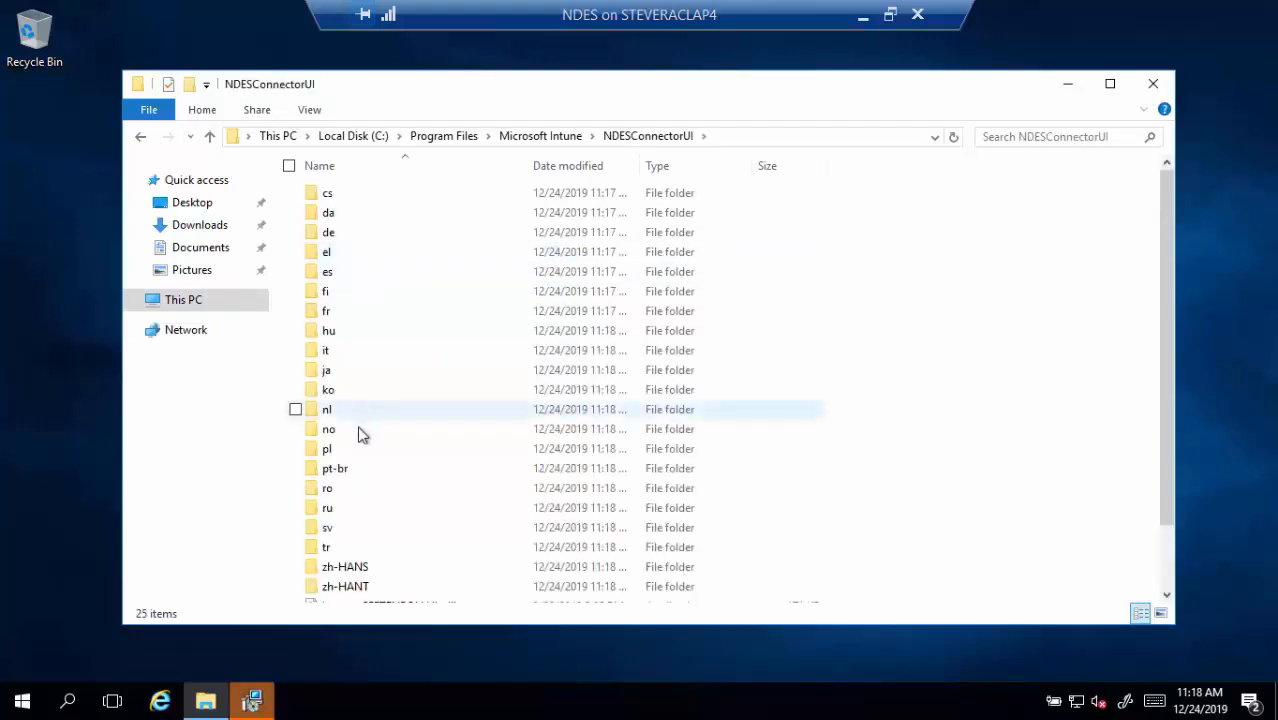
scroll(360, 434, "down", 2)
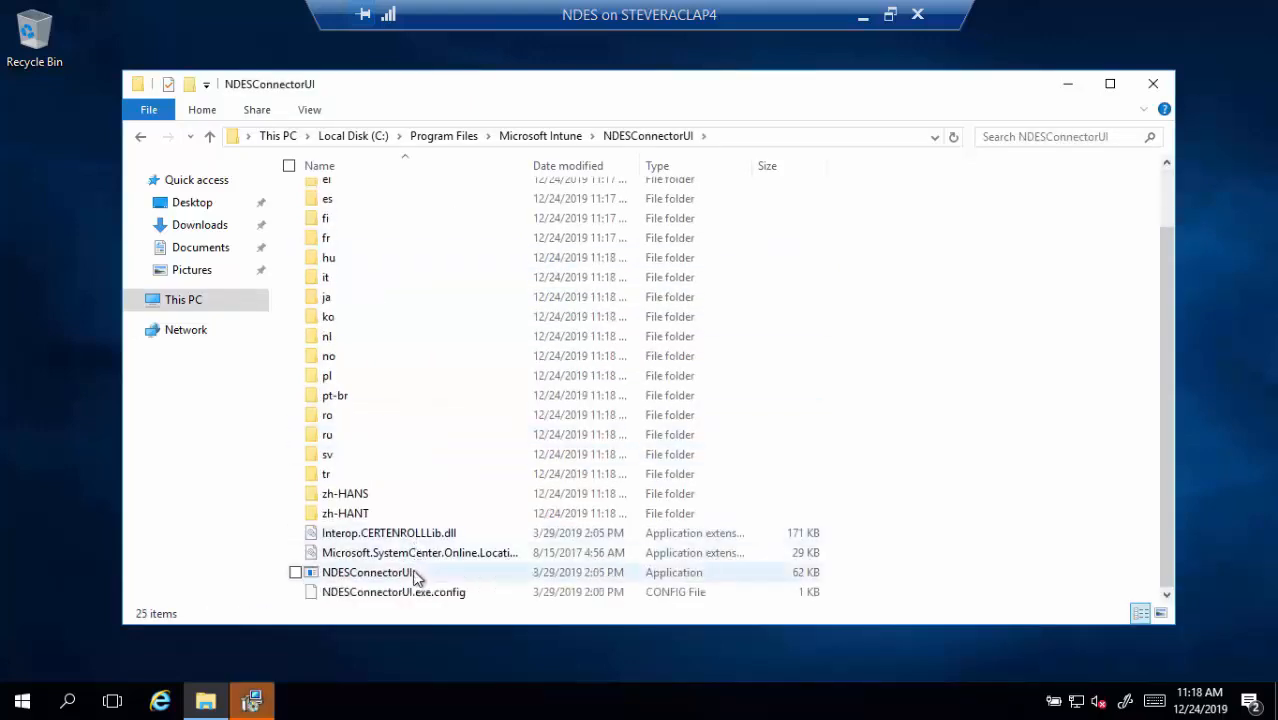
left_click(1153, 85)
left_click(651, 447)
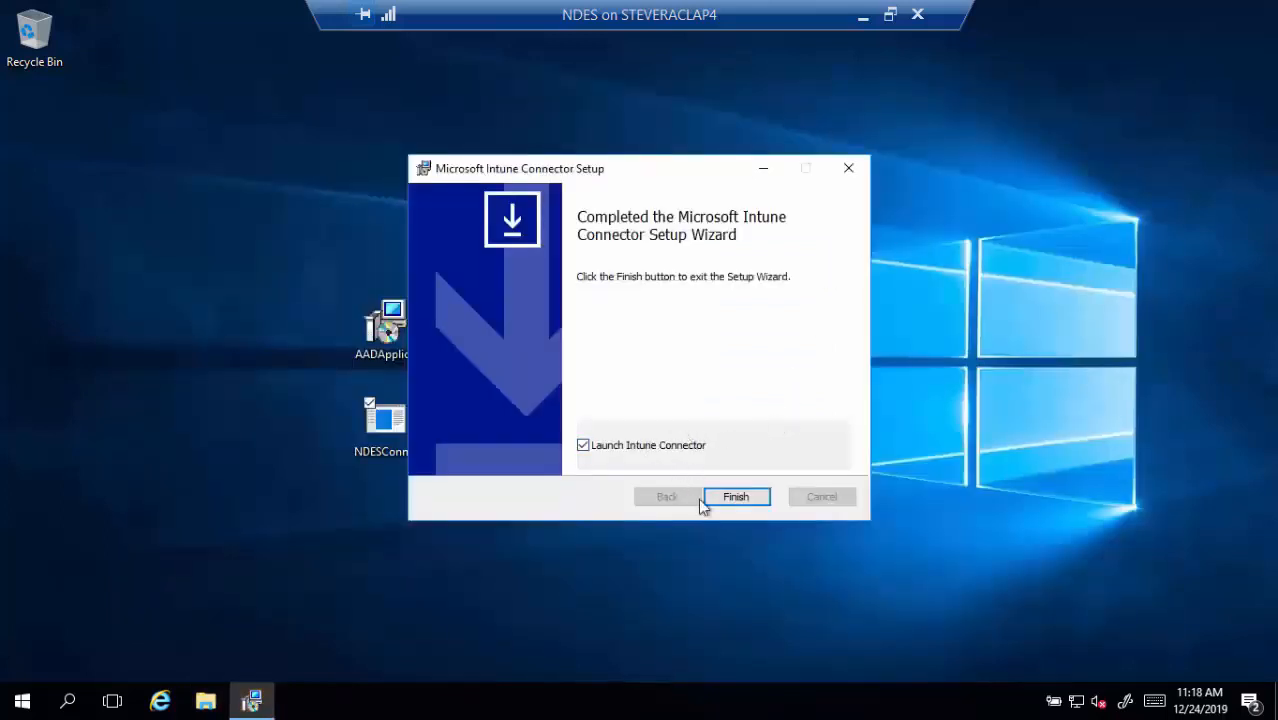
Finish setup, sign NDES Connector in with the organizational Intune account, and view the Advanced tab
left_click(734, 497)
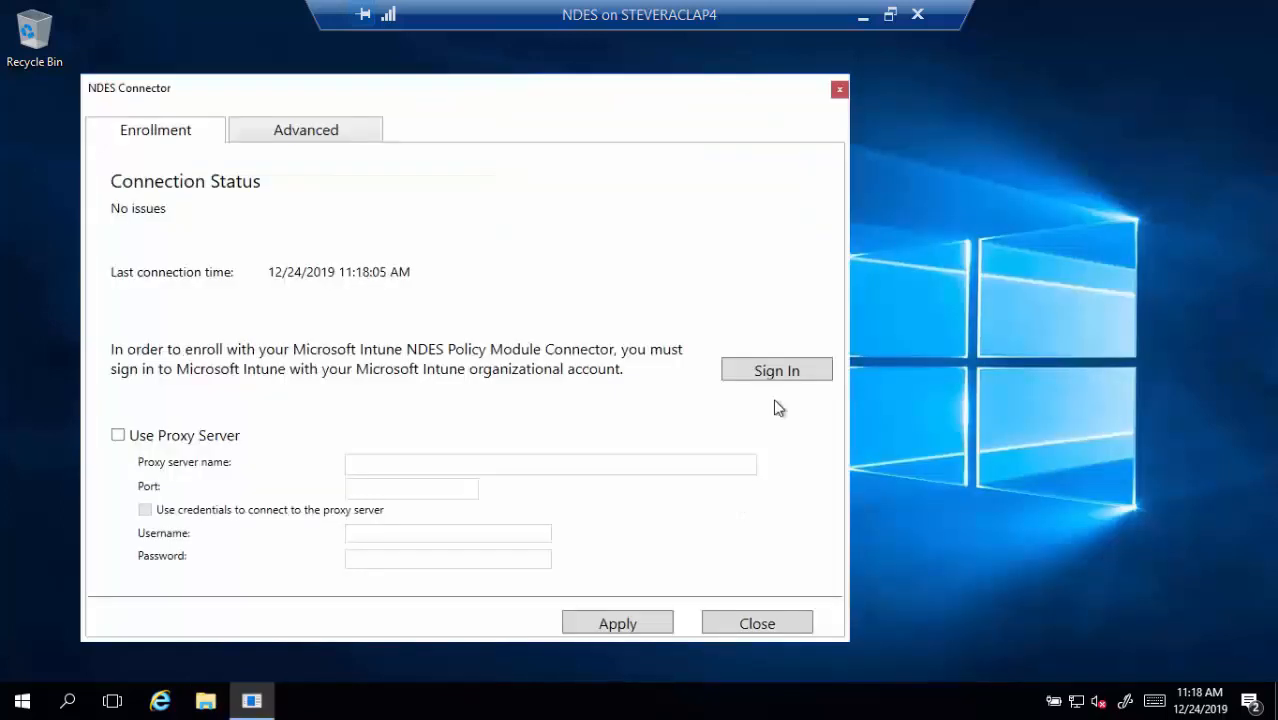
left_click(797, 373)
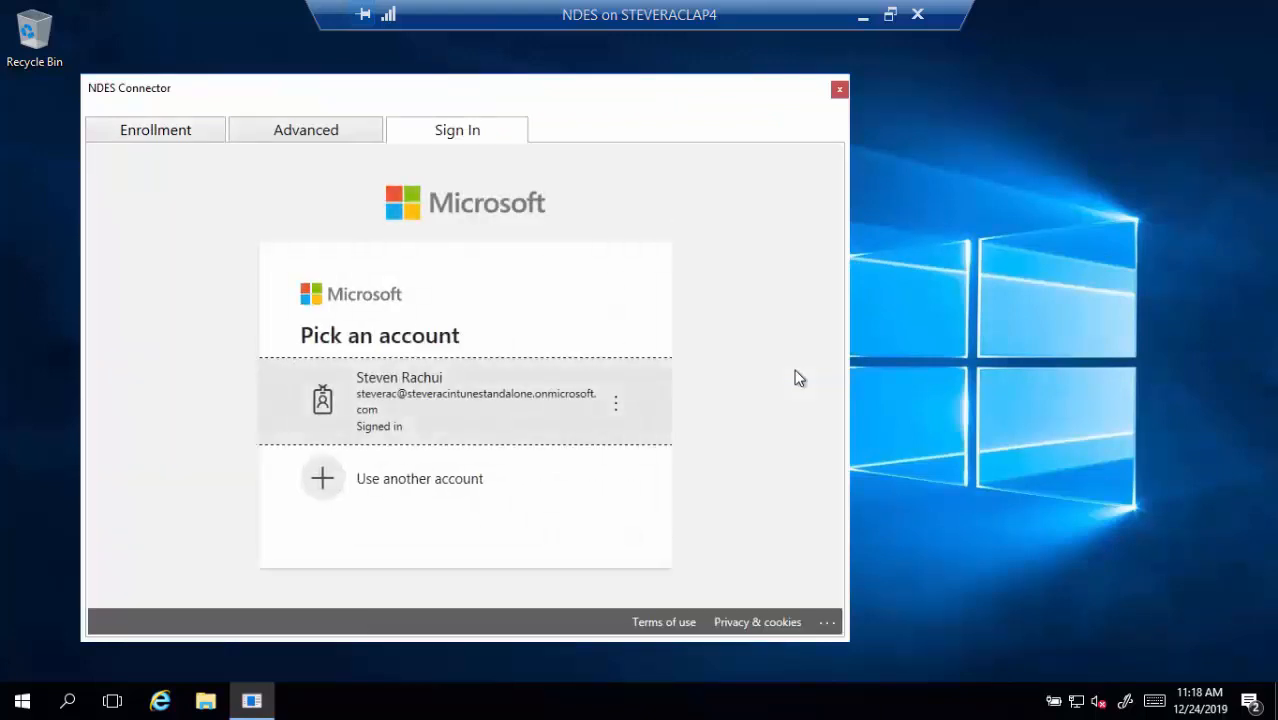
left_click(535, 422)
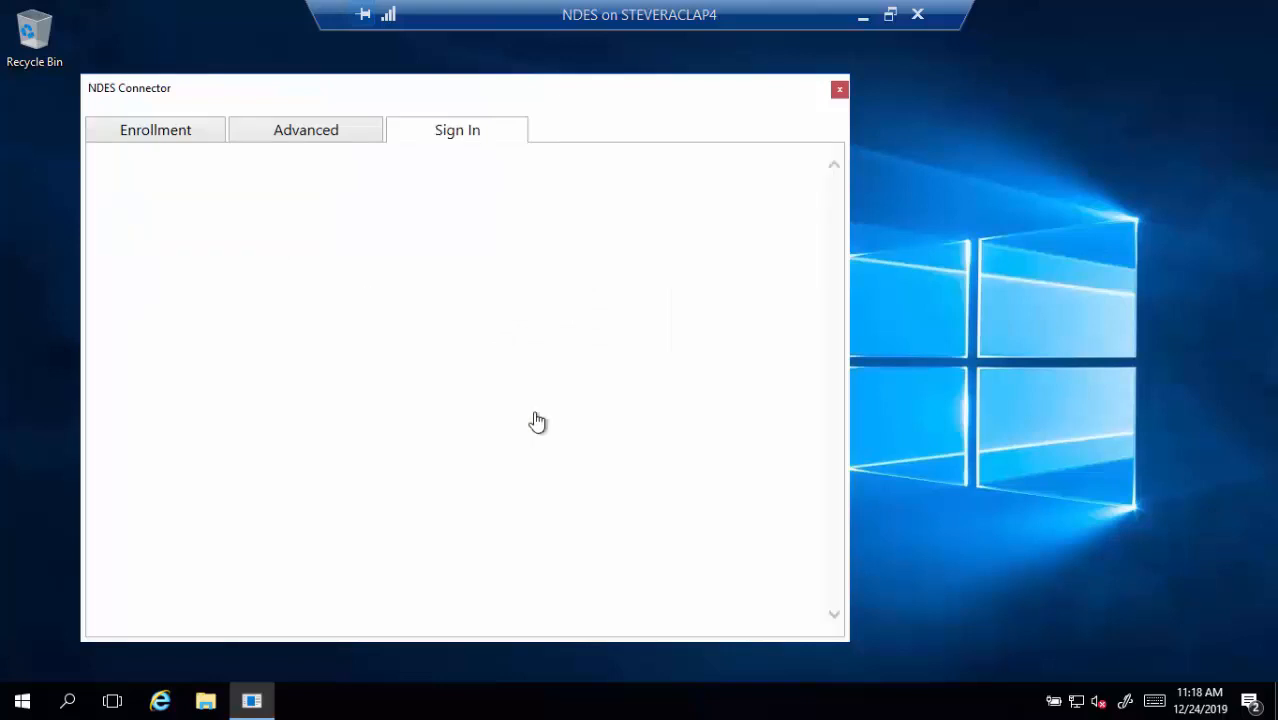
left_click(696, 413)
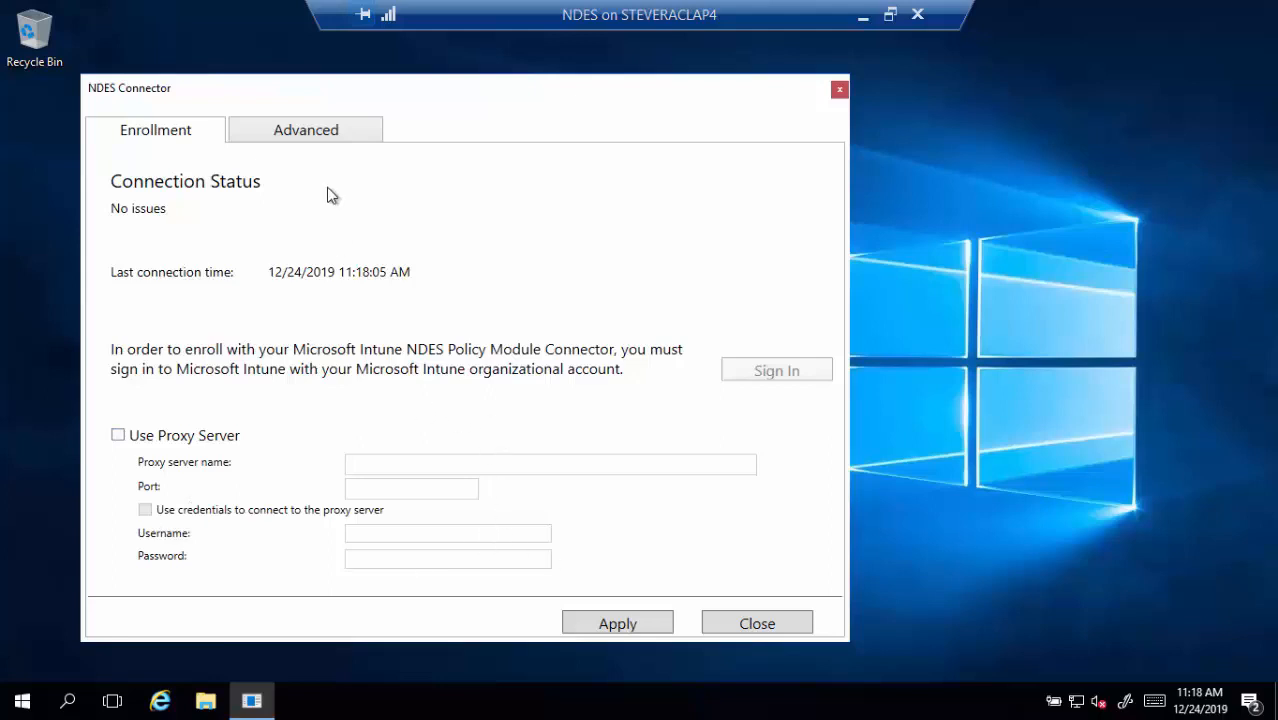
left_click(330, 130)
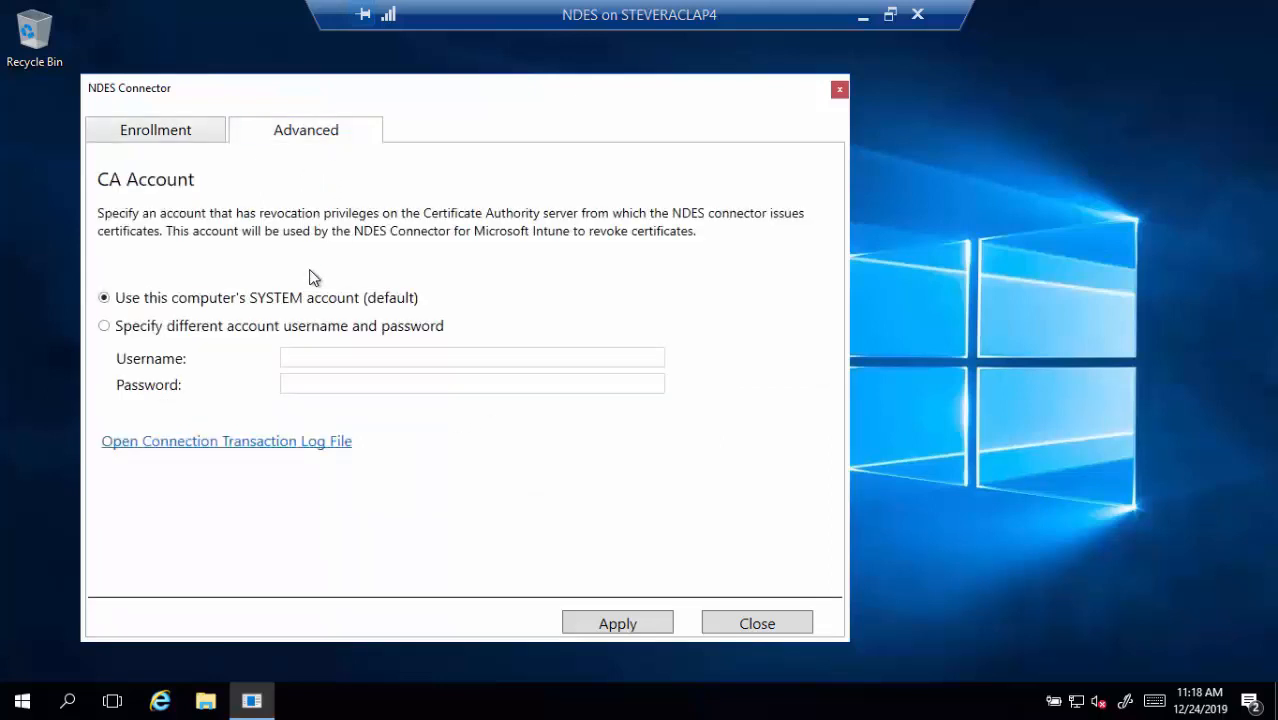
Set the CA account to tailspintoys\ndessvcacct with its password, apply, and close NDES Connector
left_click(252, 328)
left_click(358, 361)
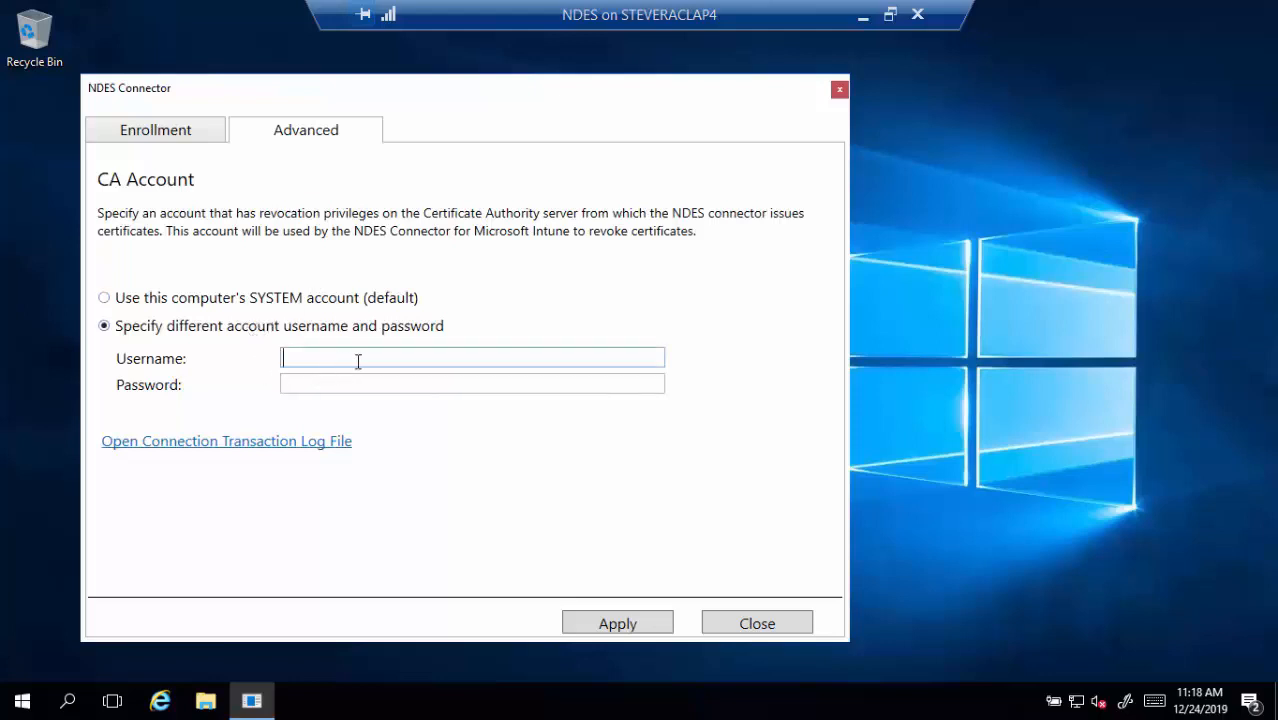
type("tailspintoys\\ndessvcacct")
key("Tab")
type("**********")
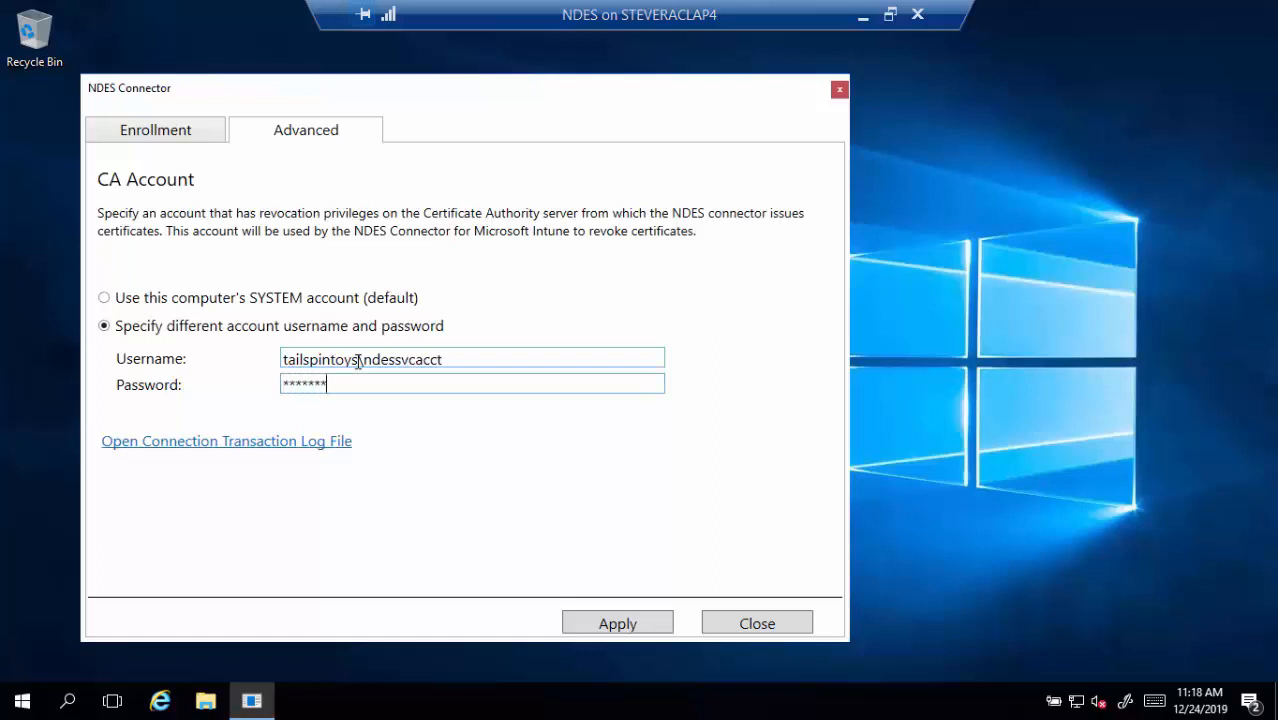
left_click(585, 621)
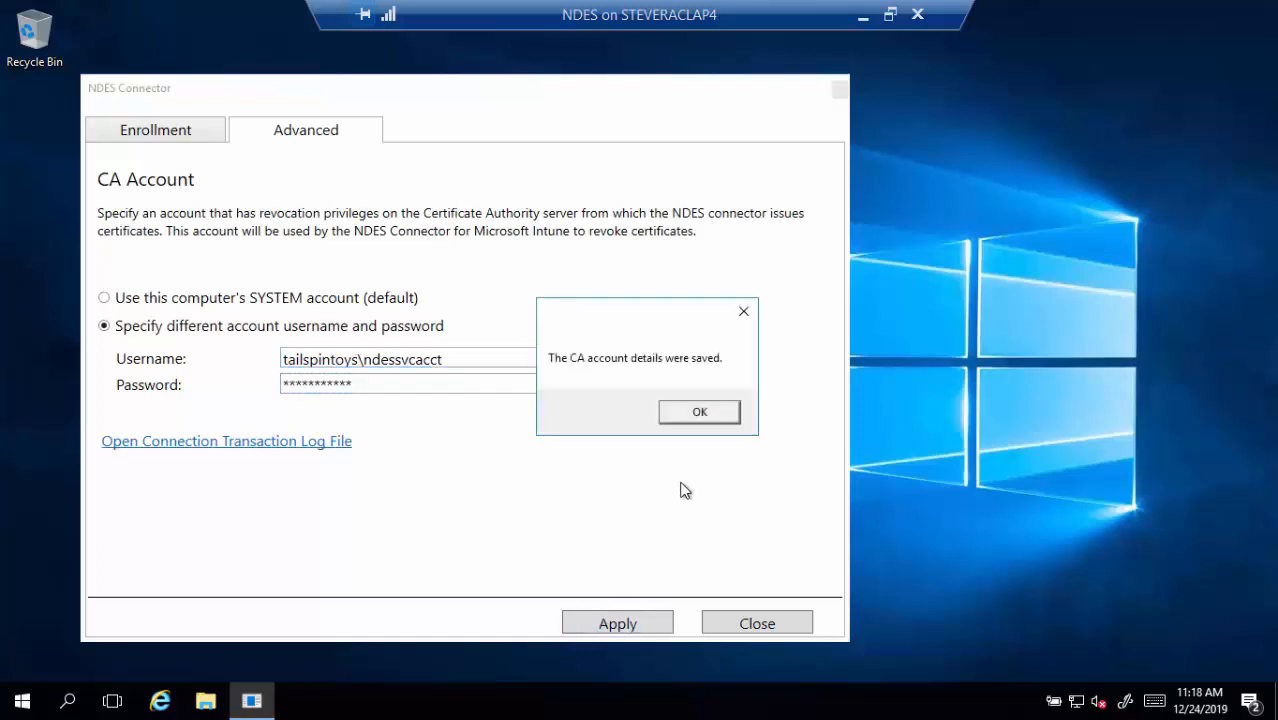
left_click(712, 420)
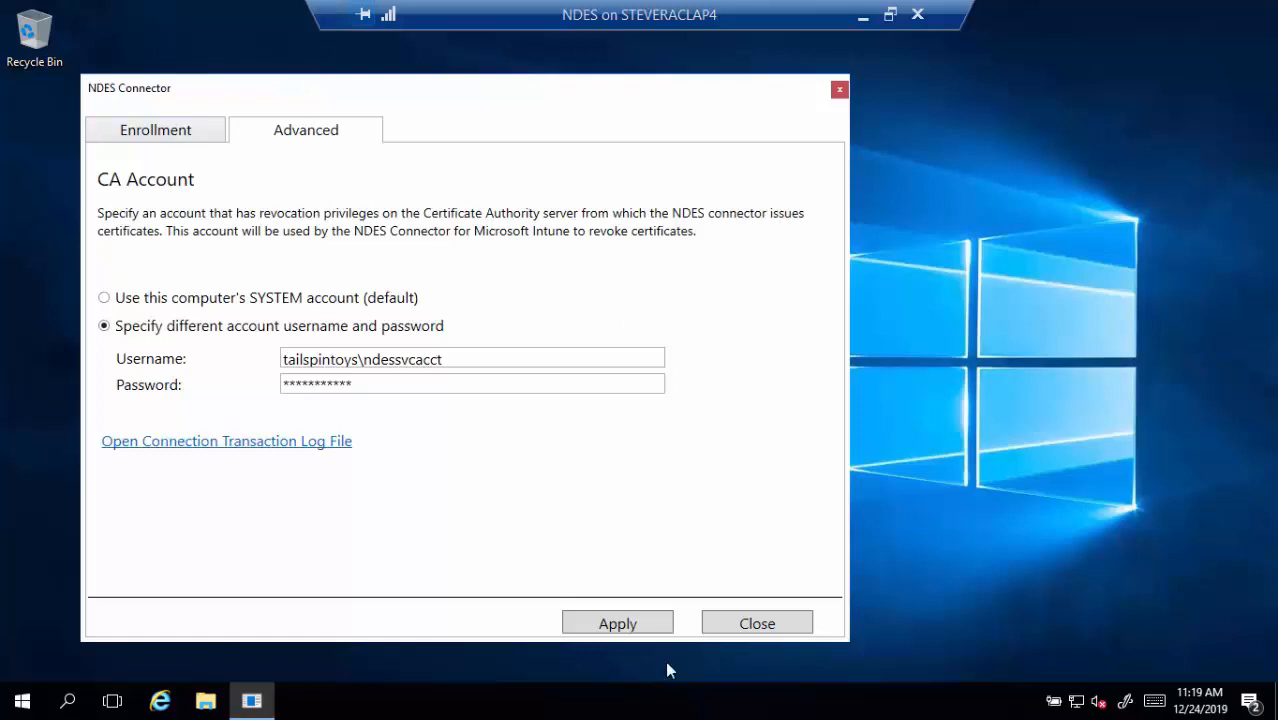
left_click(736, 623)
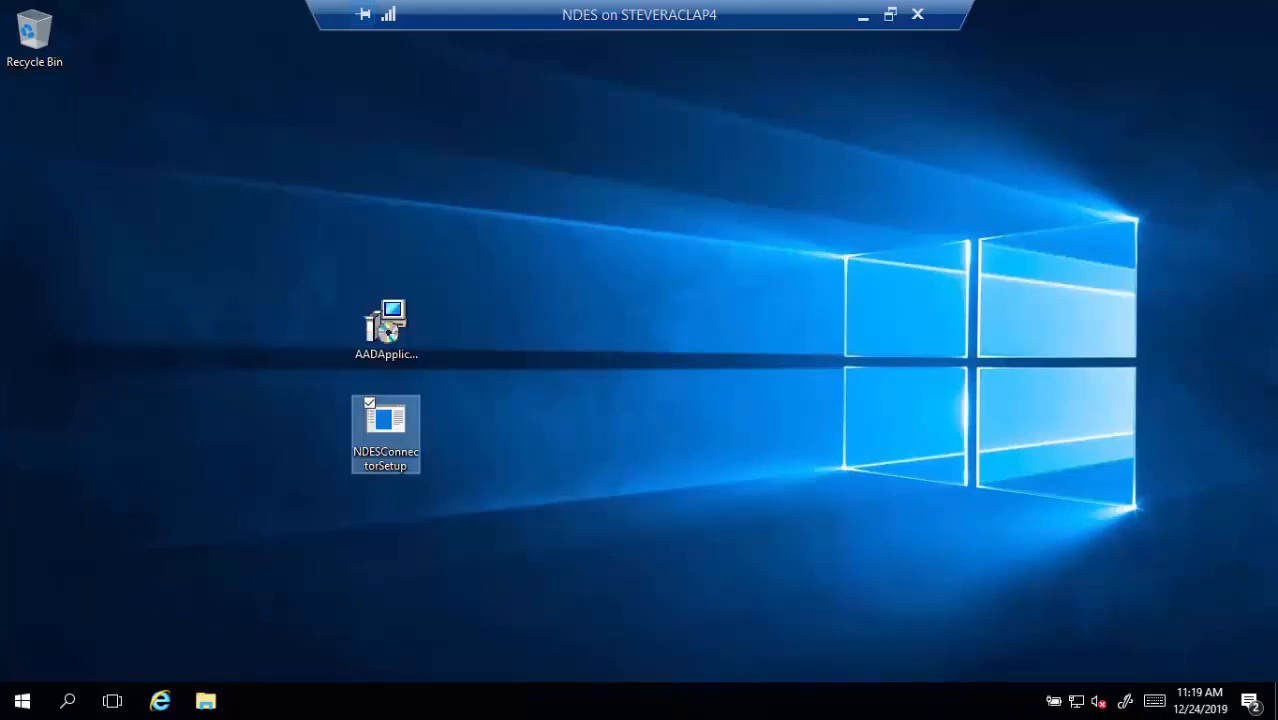
Start Internet Explorer and load devicemanagement.microsoft.com, correcting a typo in the address
left_click(160, 700)
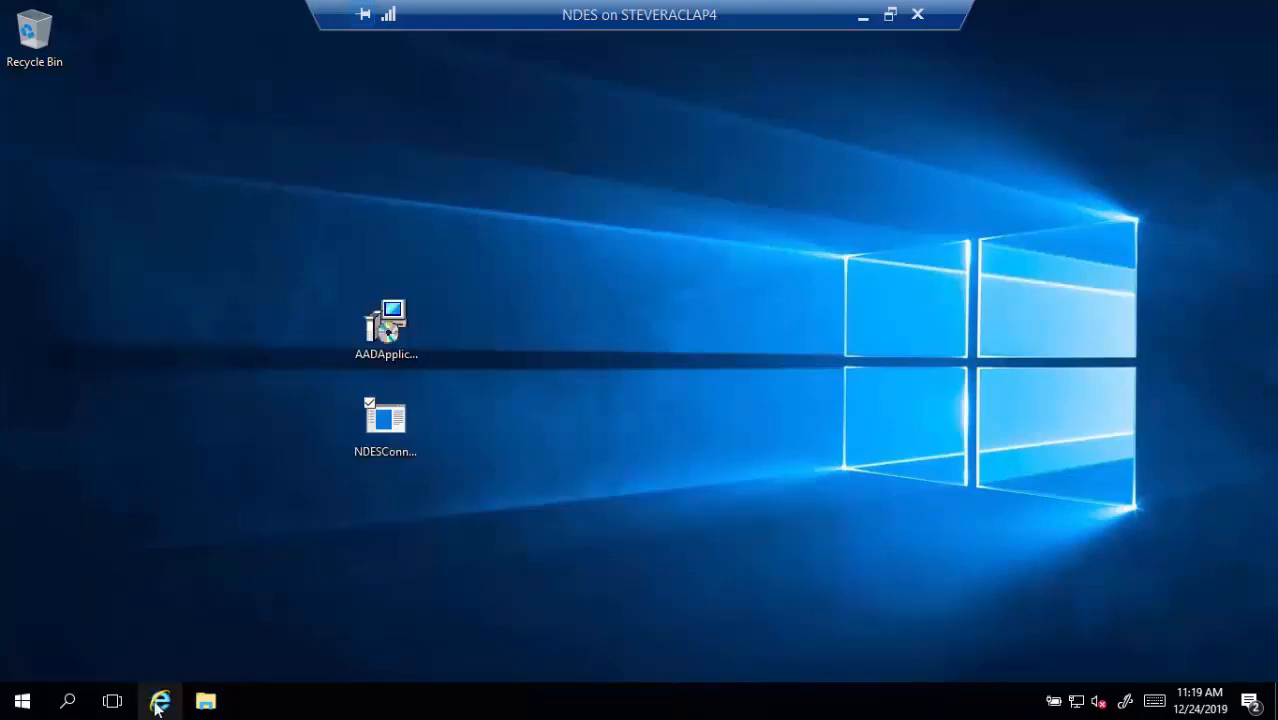
left_click(255, 73)
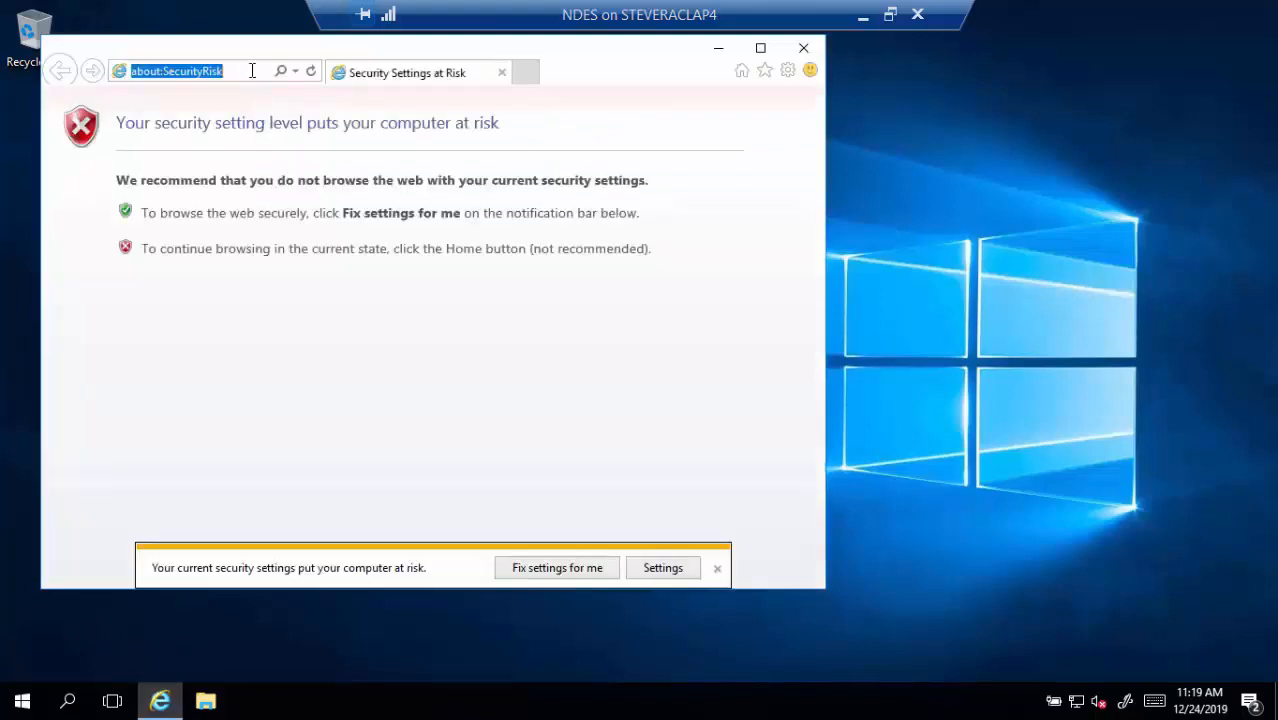
type("dev")
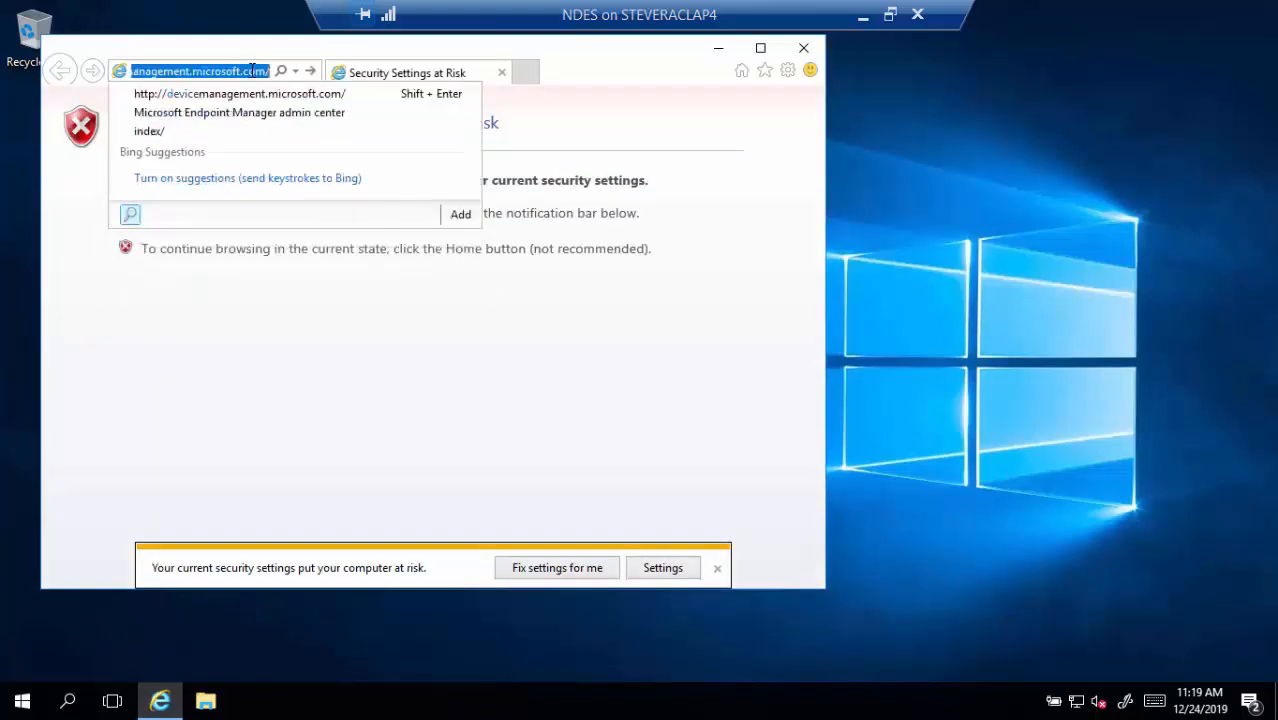
type("management.")
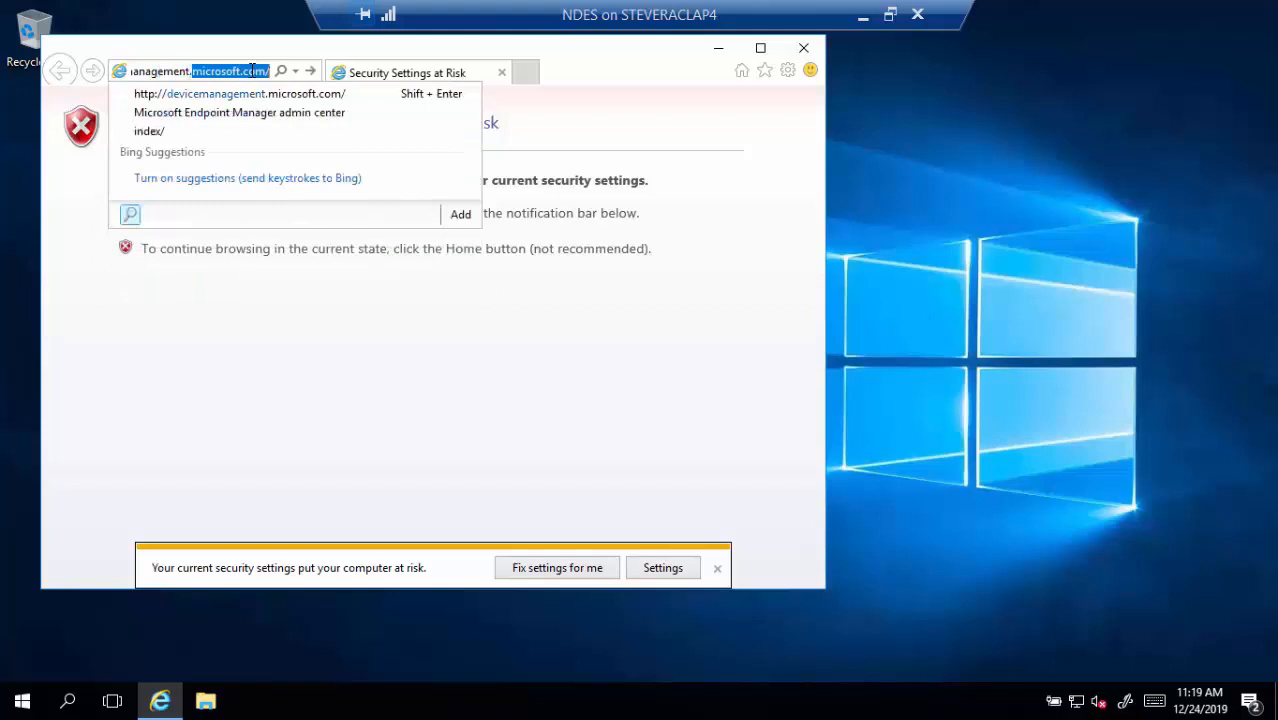
type("micros")
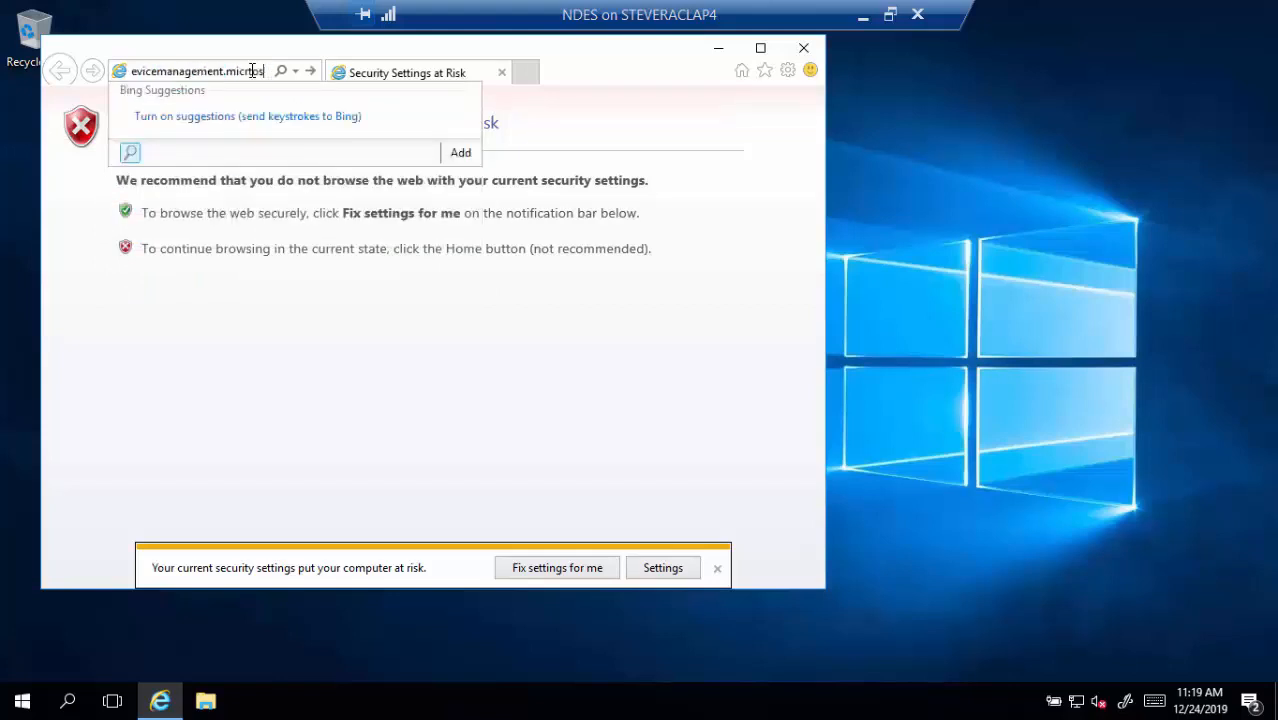
key("BackSpace")
type("osoft.com/")
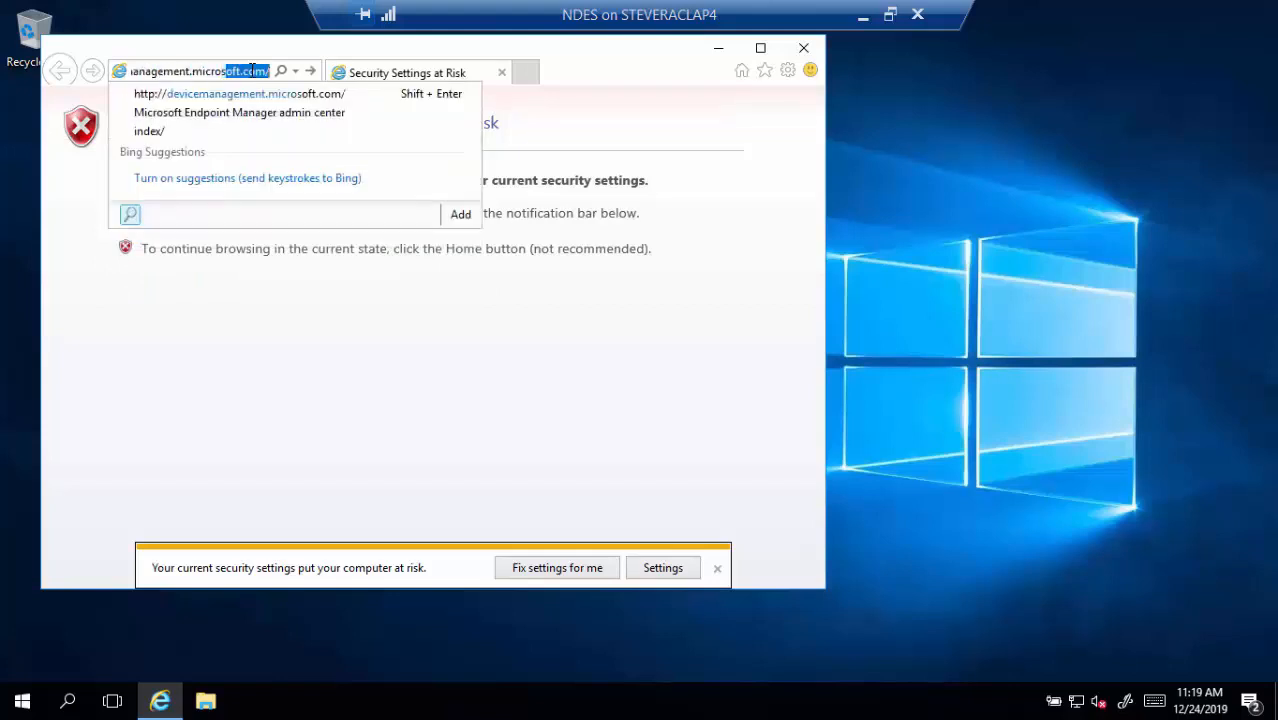
key("Return")
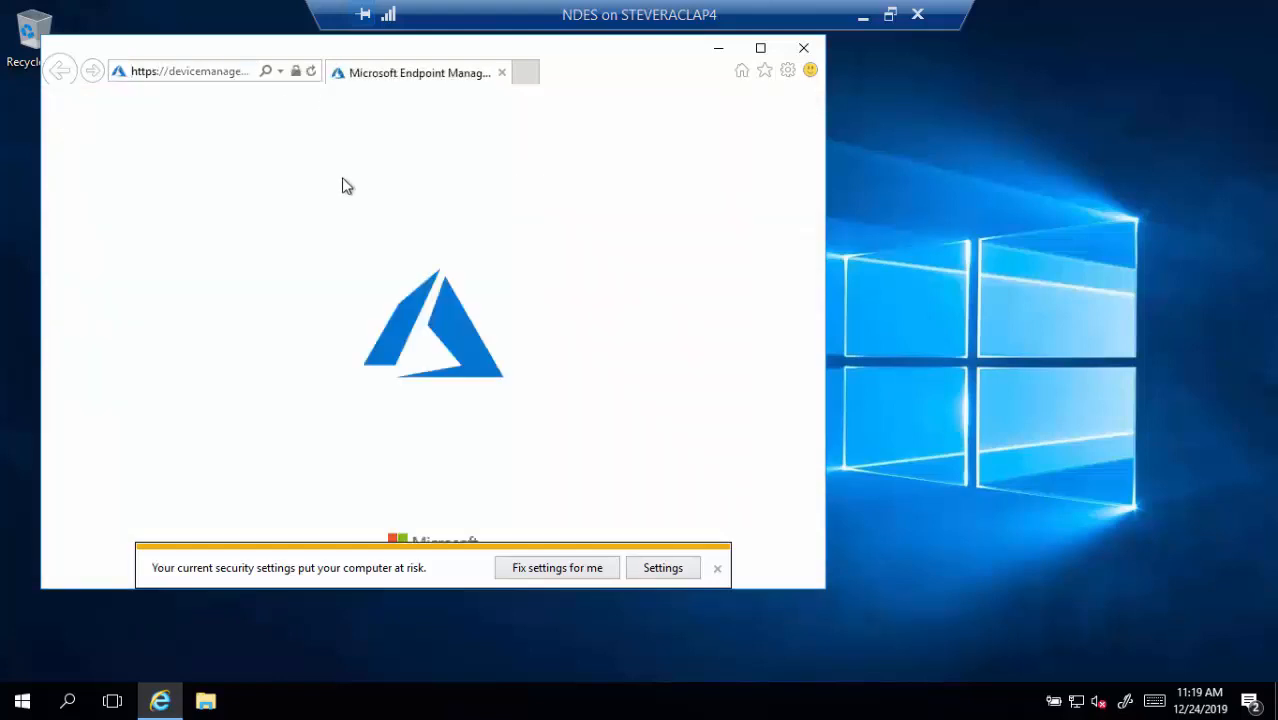
Maximize the window, check the newest certificate connector shows Active, then close the browser
double_click(258, 50)
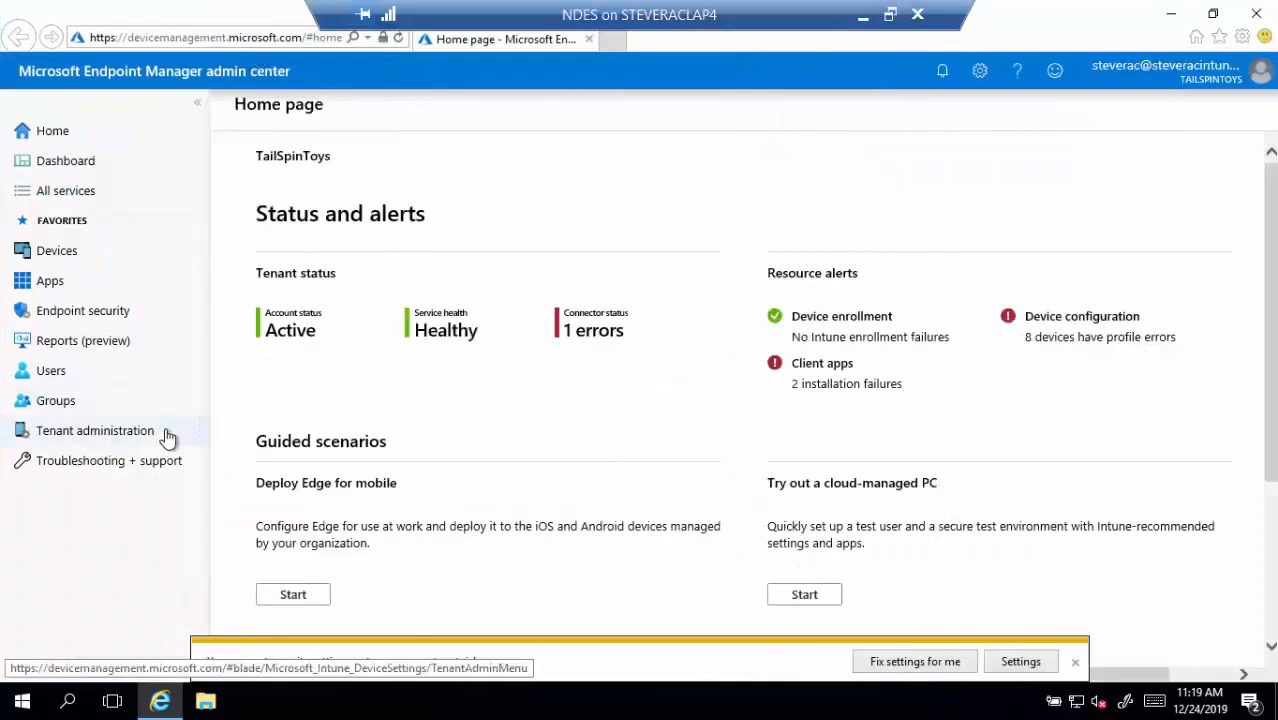
left_click(131, 433)
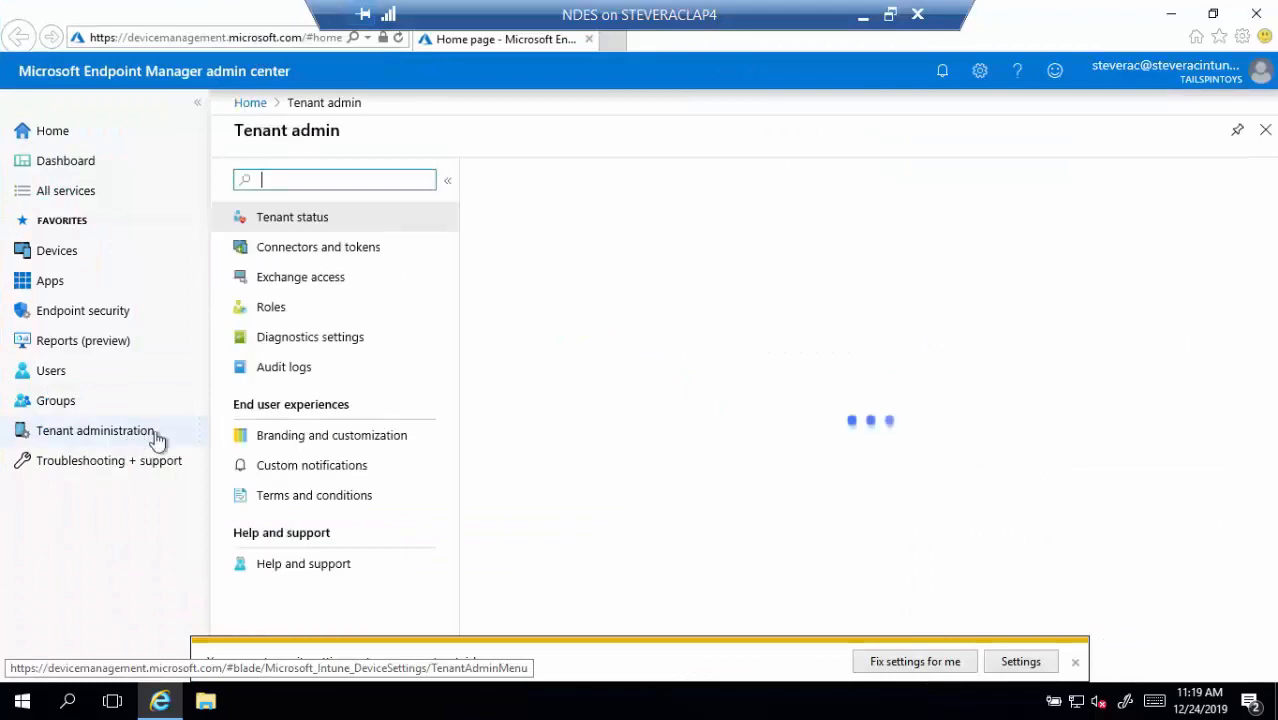
left_click(327, 252)
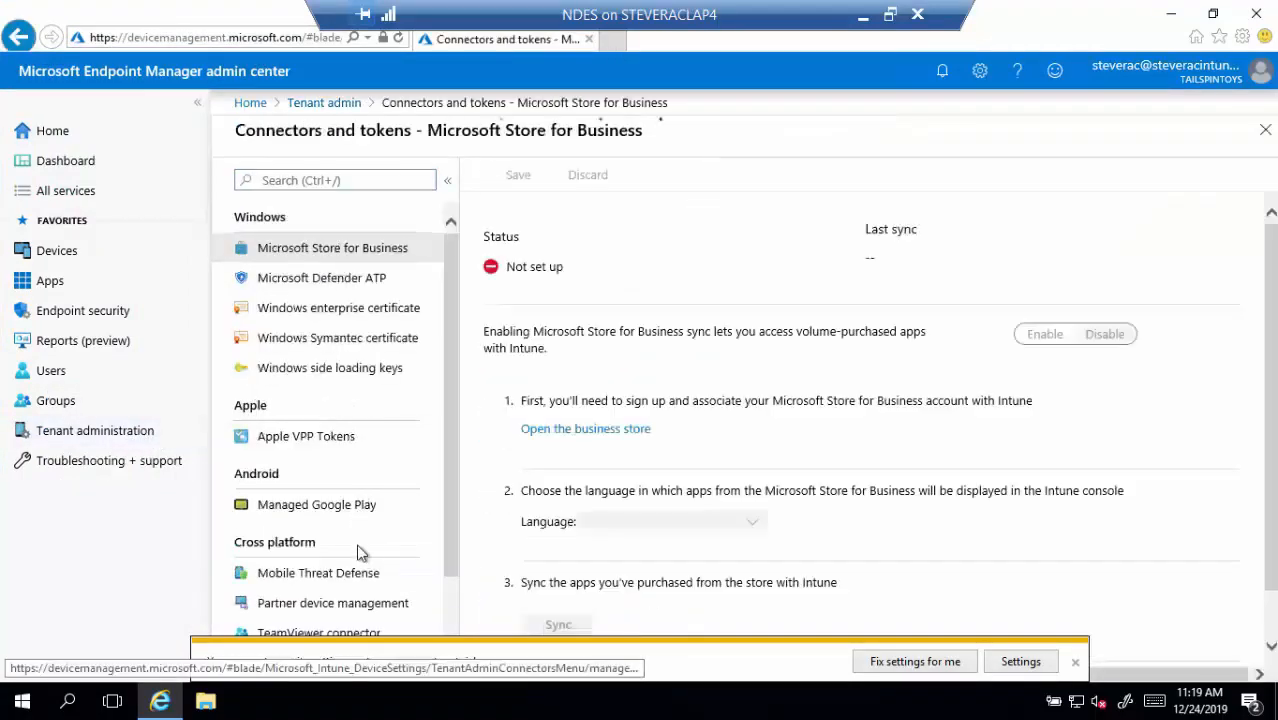
scroll(342, 515, "down", 1)
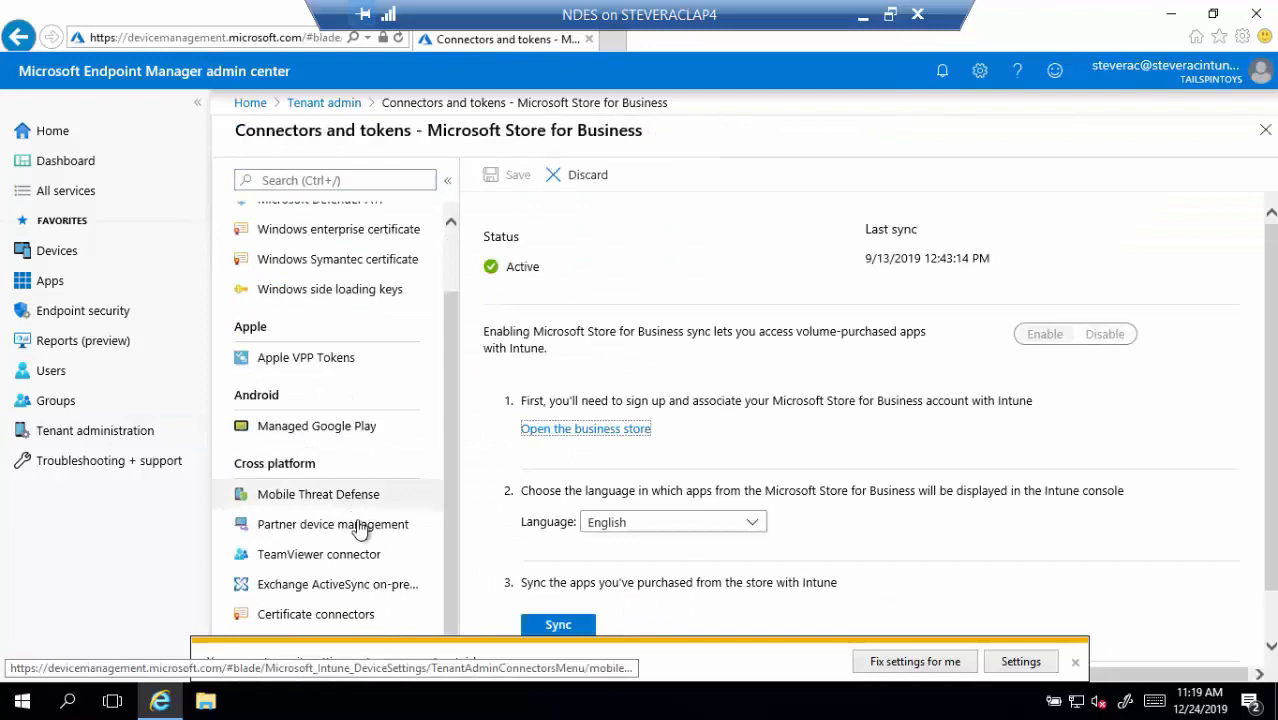
left_click(342, 616)
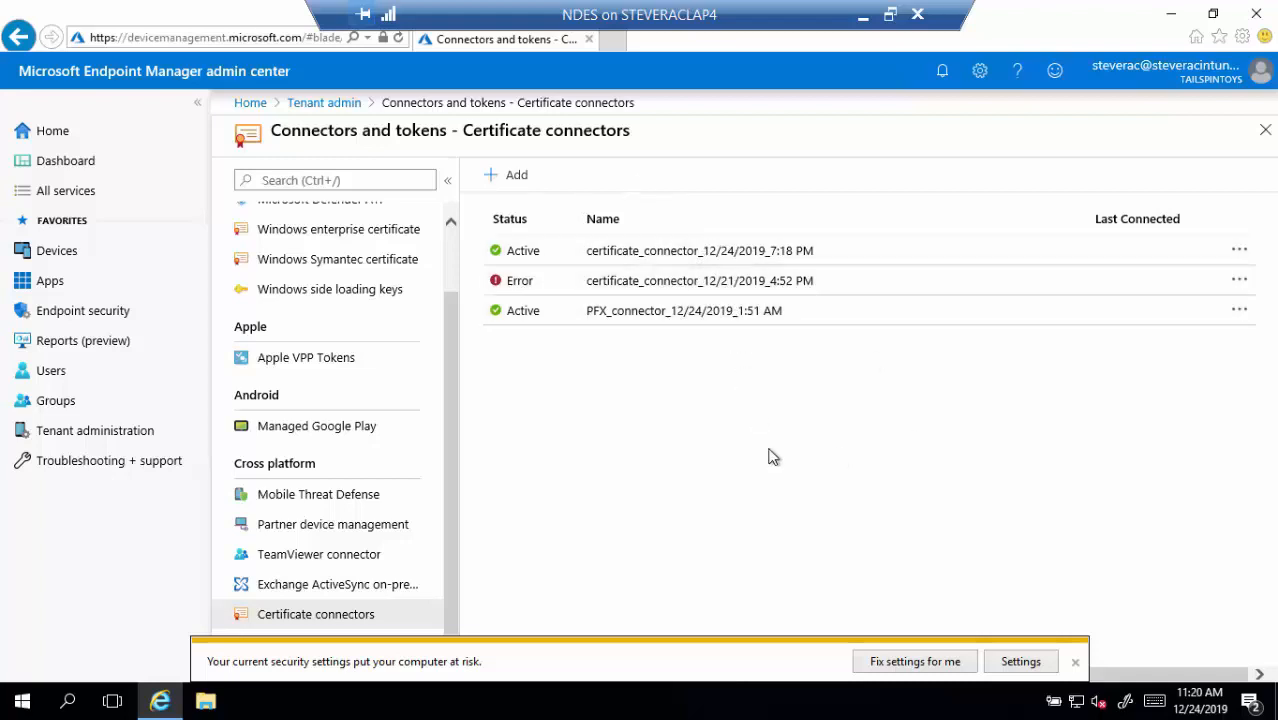
left_click(1254, 14)
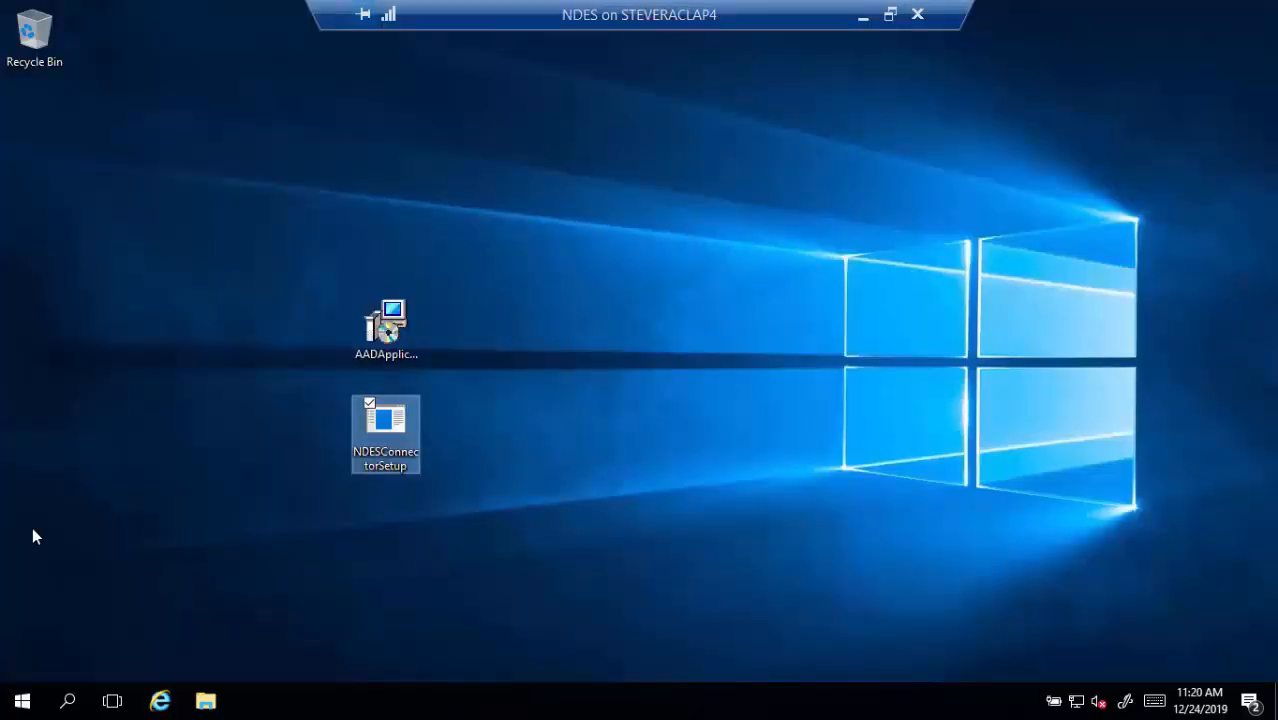
left_click(160, 701)
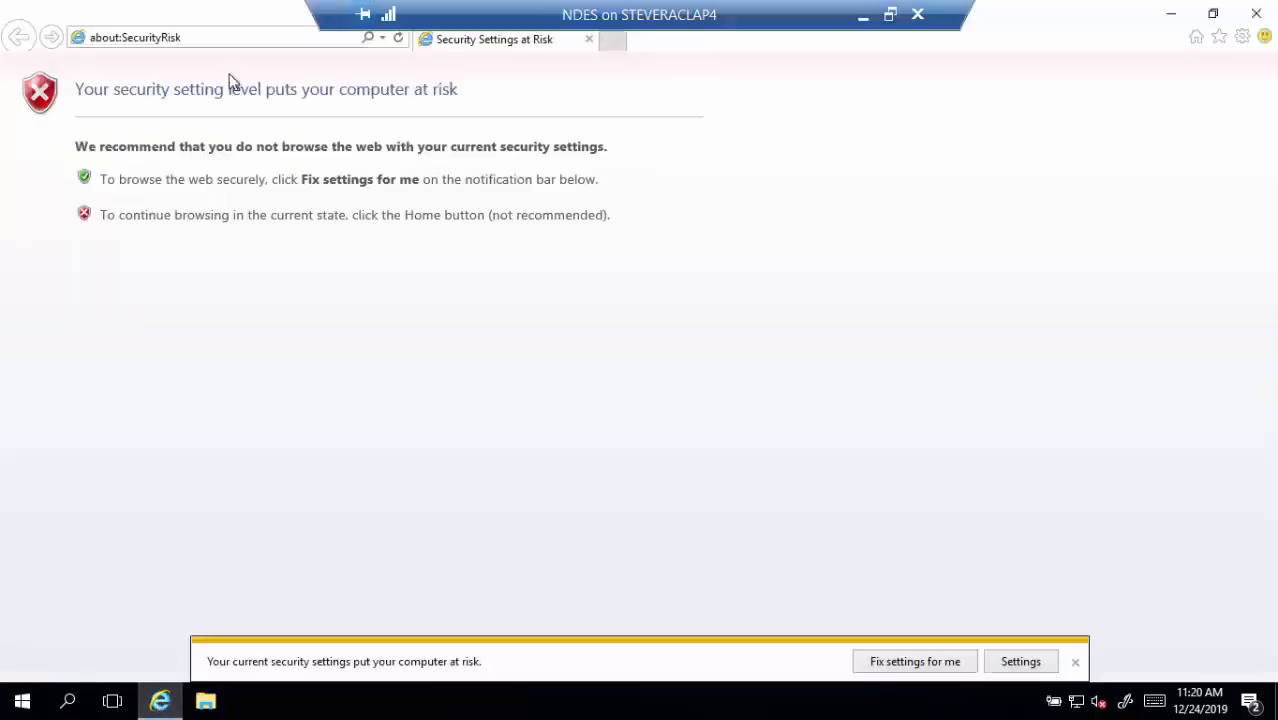
left_click(240, 39)
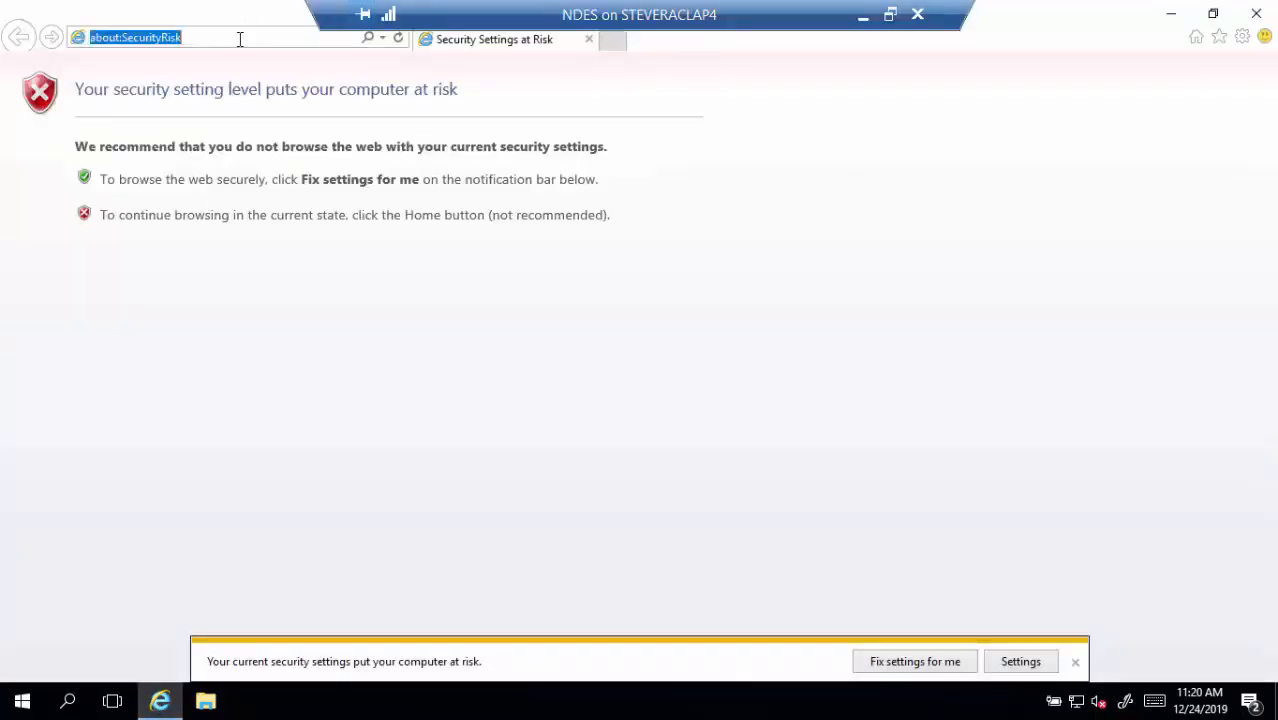
type("http")
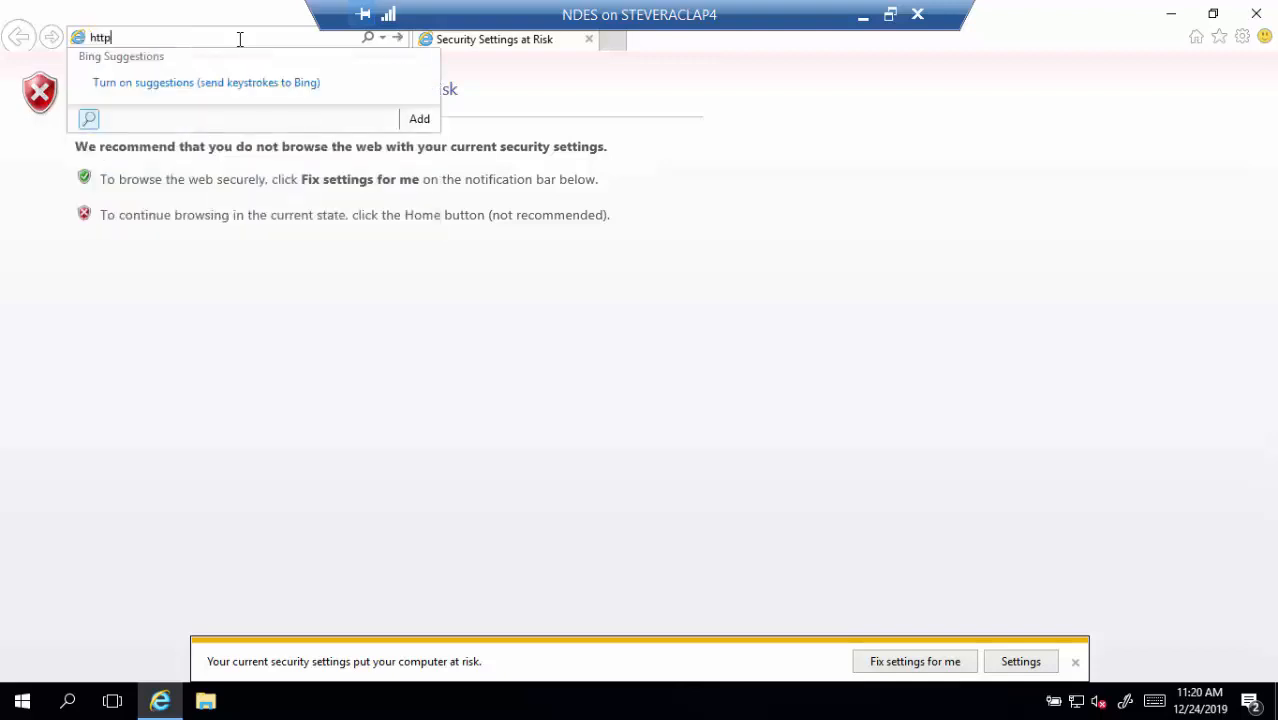
type("s://ndes")
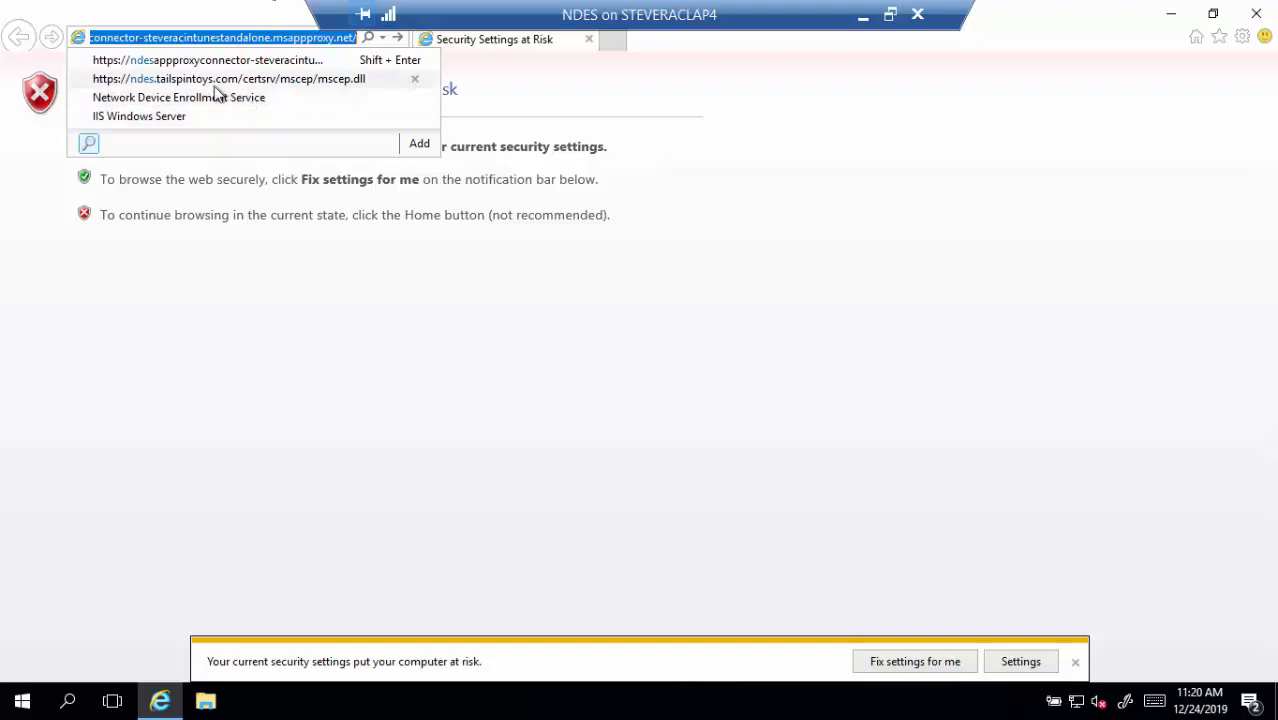
left_click(326, 80)
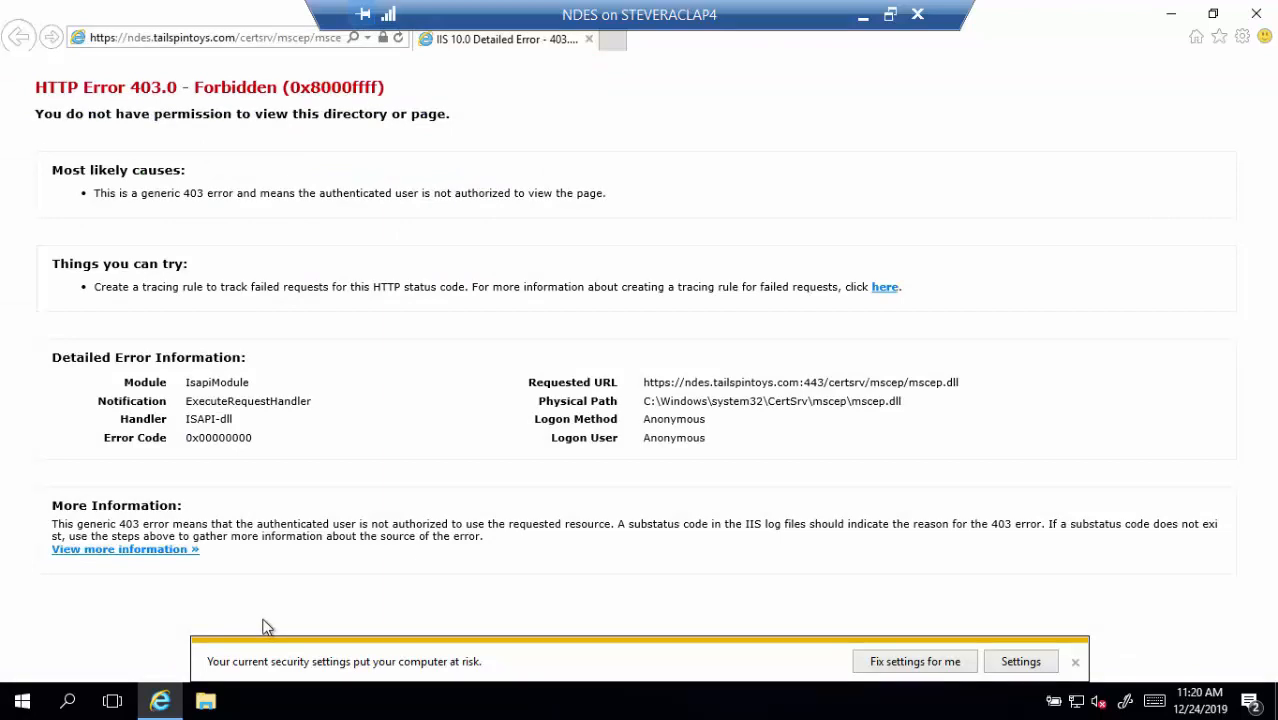
Launch Registry Editor via a regedit search and navigate to HKLM\SOFTWARE\Microsoft\Cryptography
left_click(67, 703)
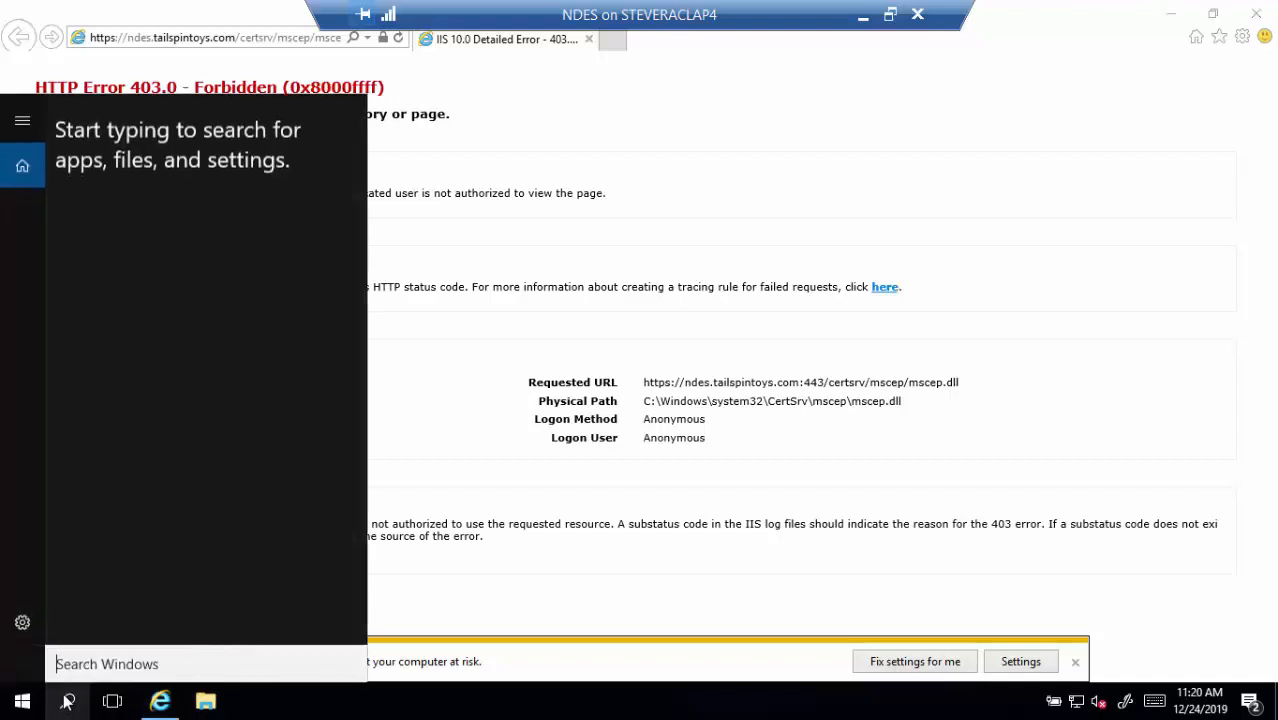
type("regedit")
key("Return")
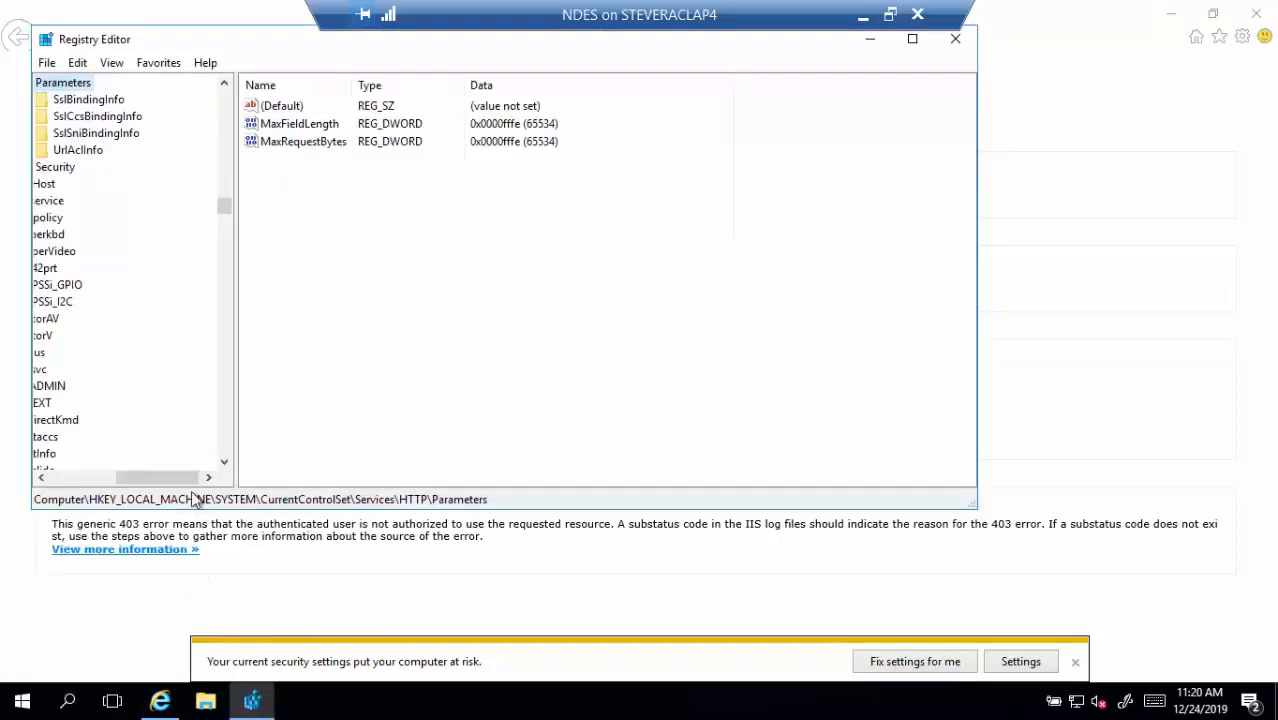
left_click_drag(182, 479, 108, 479)
scroll(127, 340, "up", 2)
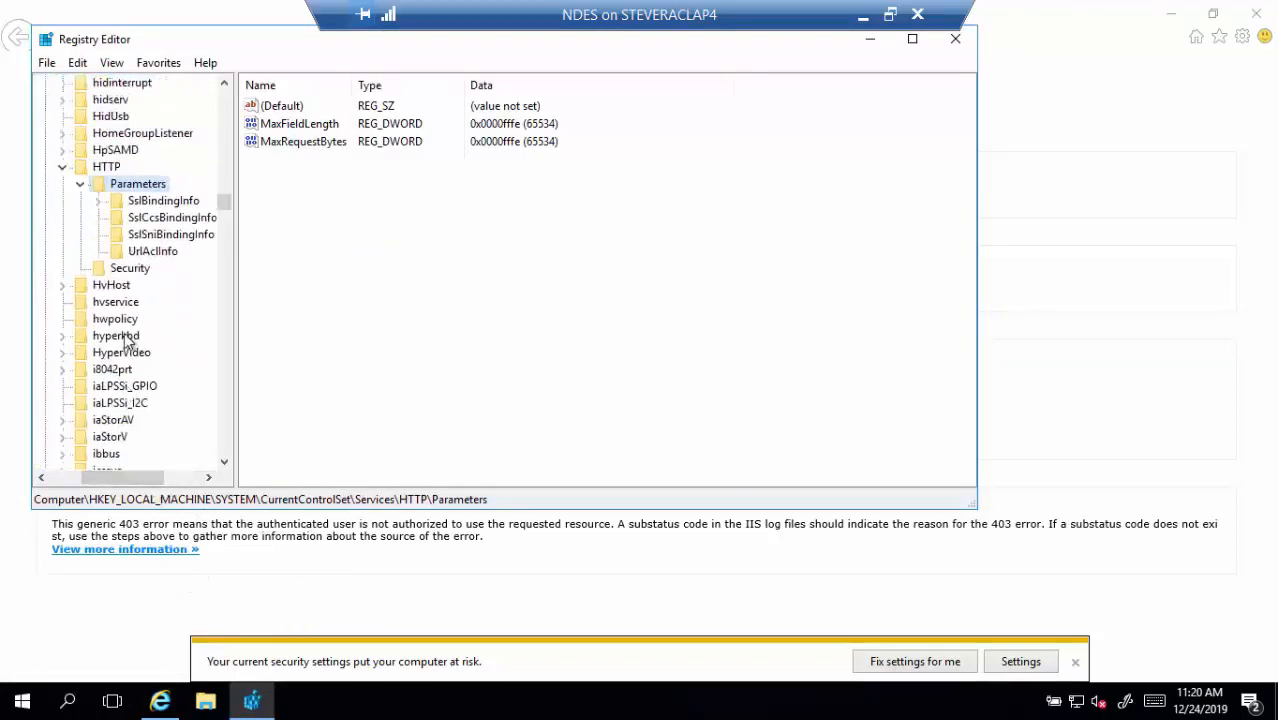
scroll(150, 320, "up", 4)
left_click_drag(224, 206, 222, 97)
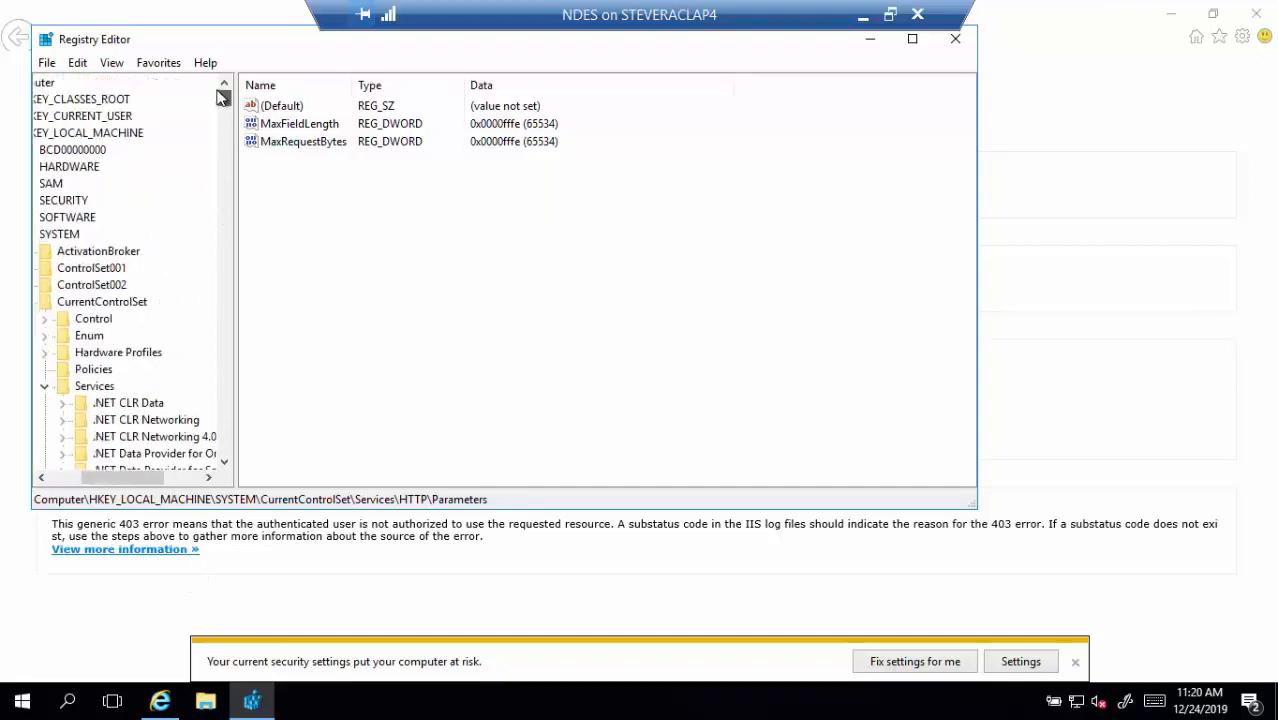
left_click_drag(132, 479, 100, 440)
left_click(73, 217)
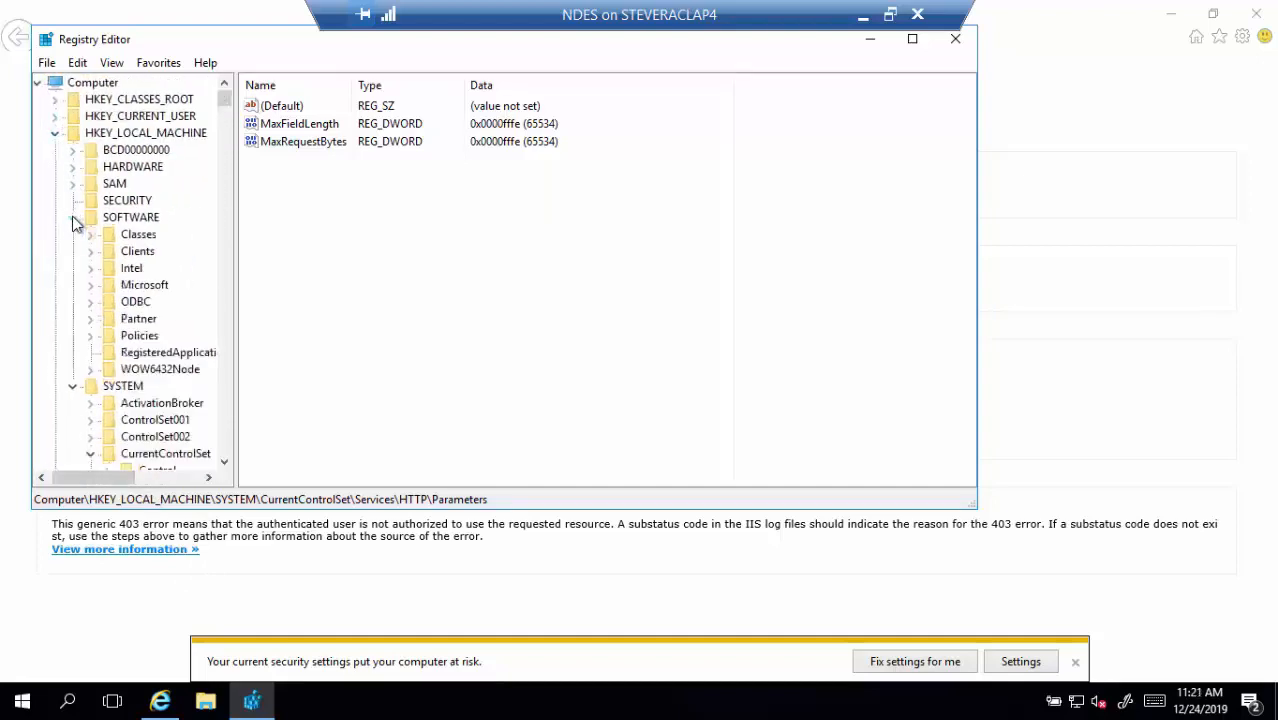
left_click(91, 285)
left_click(152, 340)
key("c")
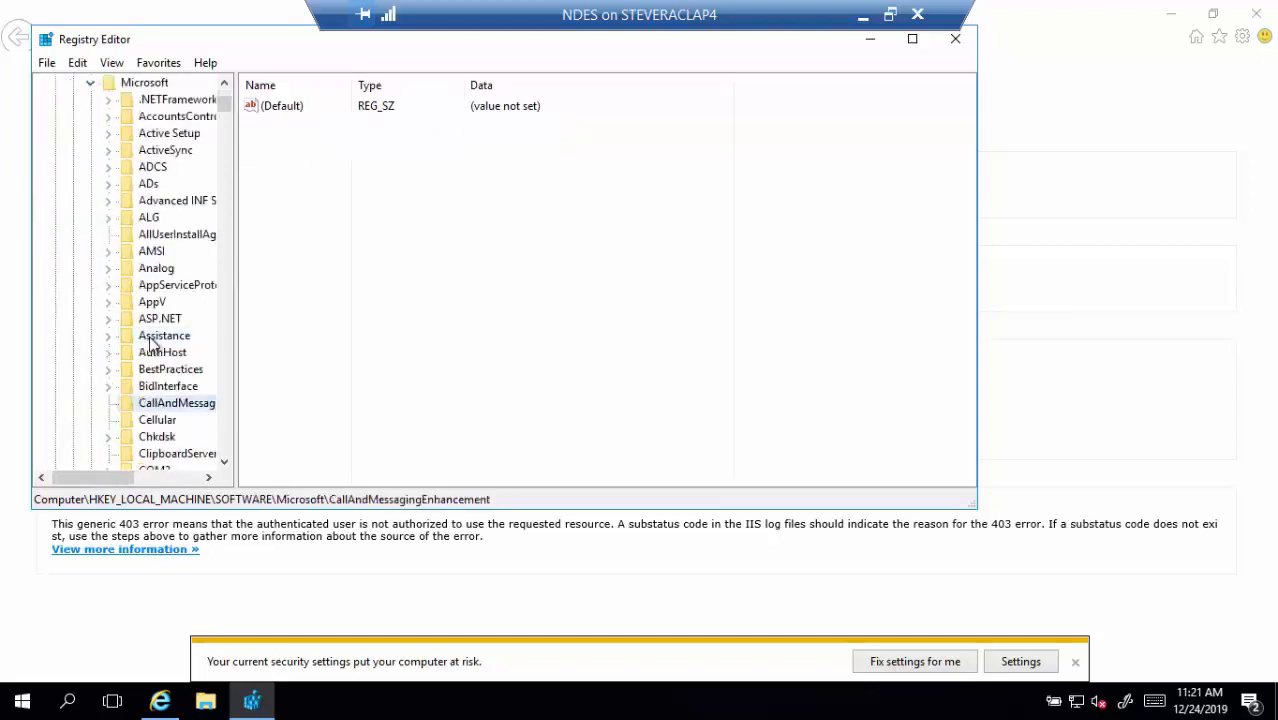
key("r")
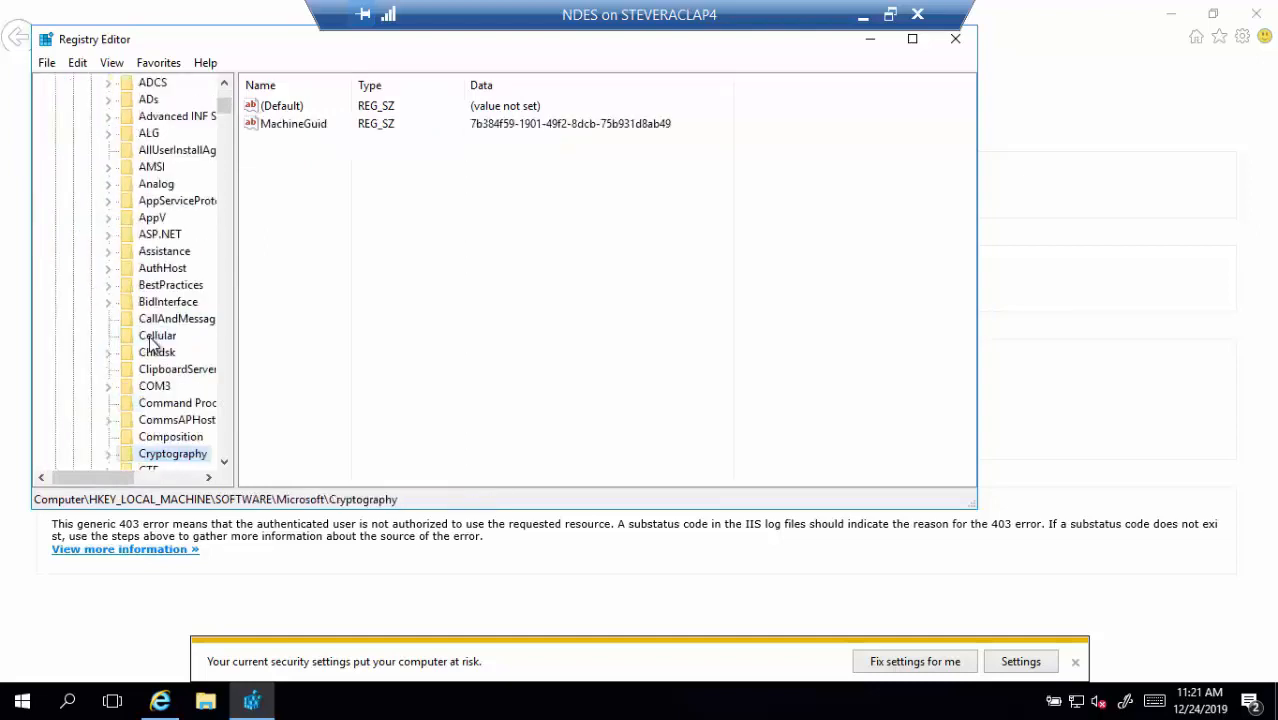
Show the NDESPolicy values under MSCEP\Modules (CRPPort 443), then close regedit and advance to the How it Works slide
left_click(108, 455)
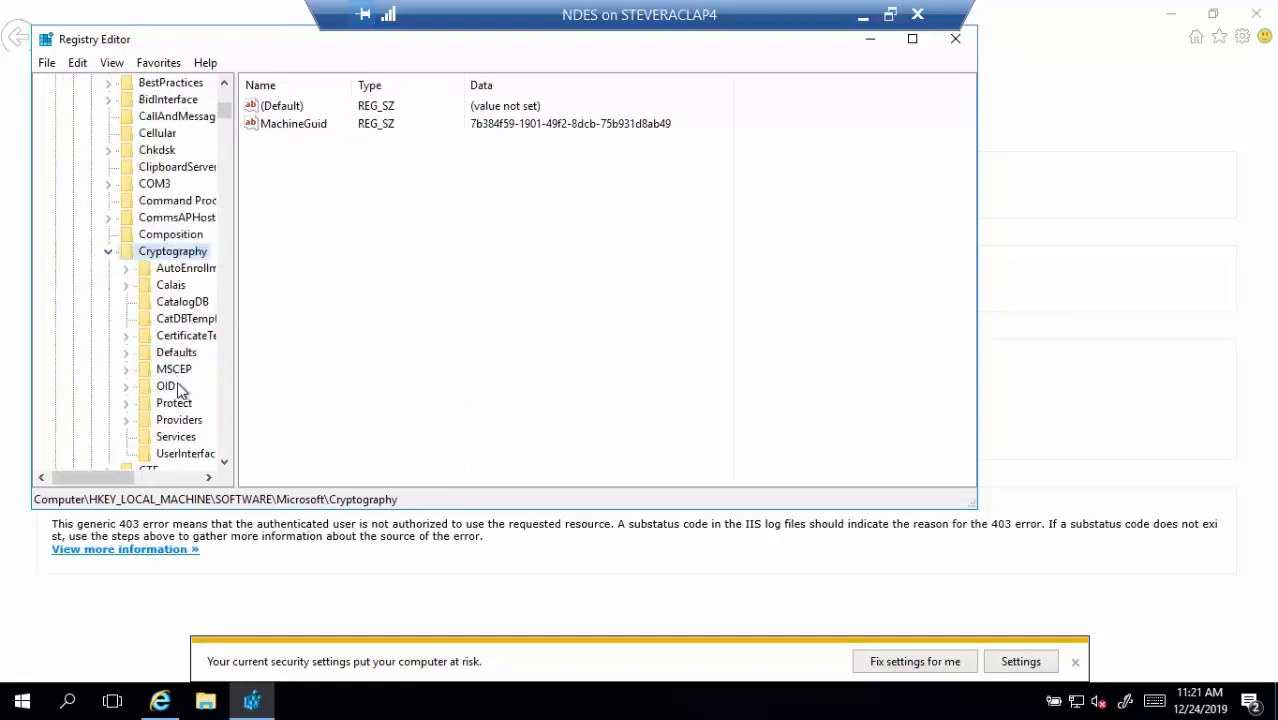
left_click(126, 369)
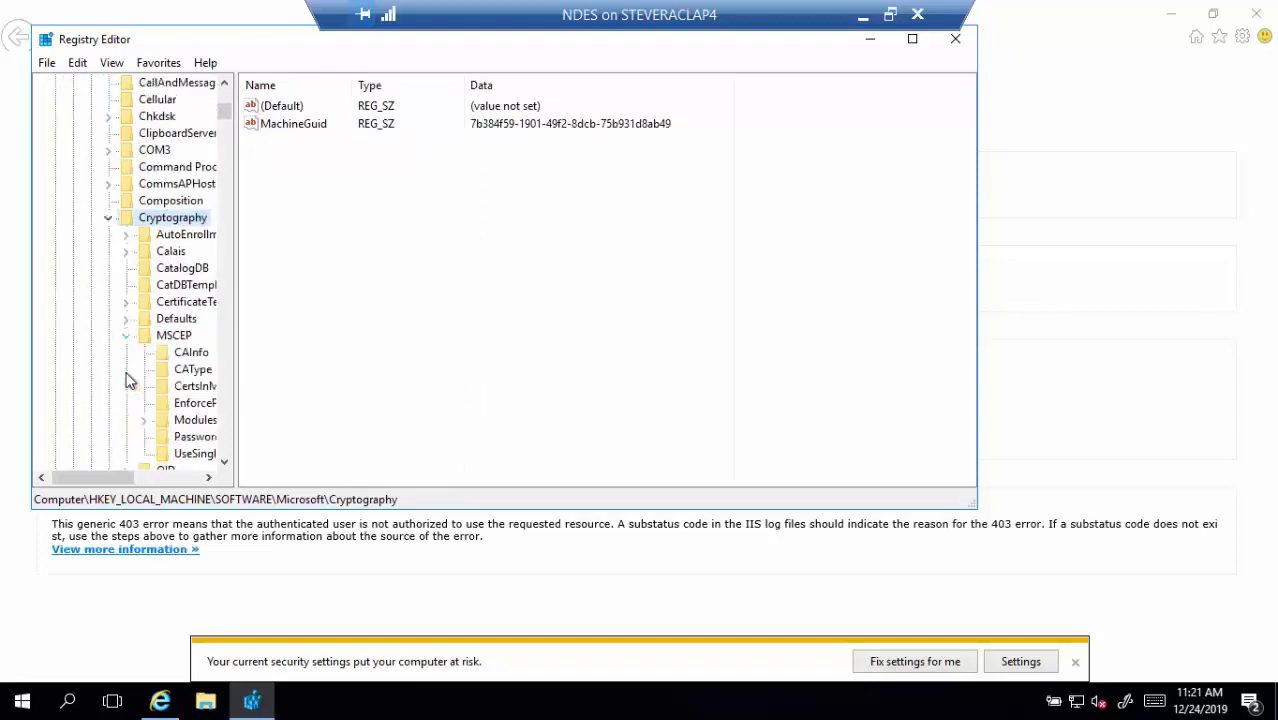
left_click(135, 476)
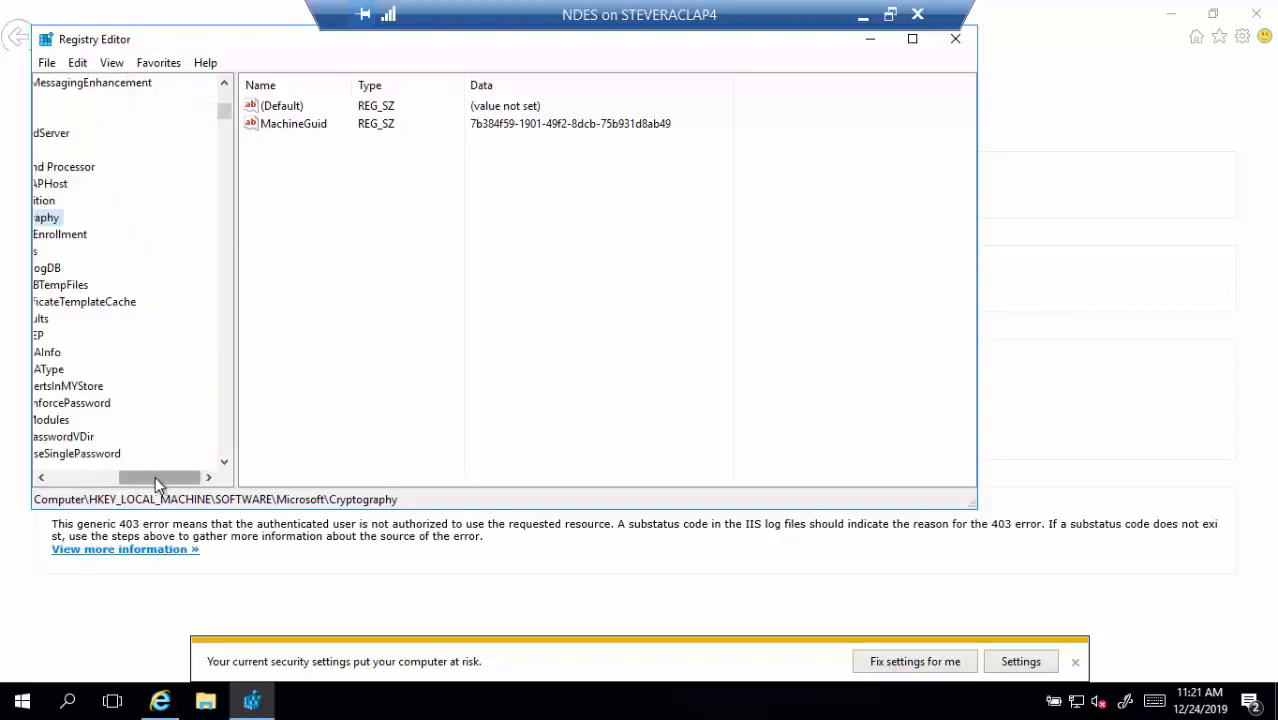
left_click_drag(155, 476, 76, 476)
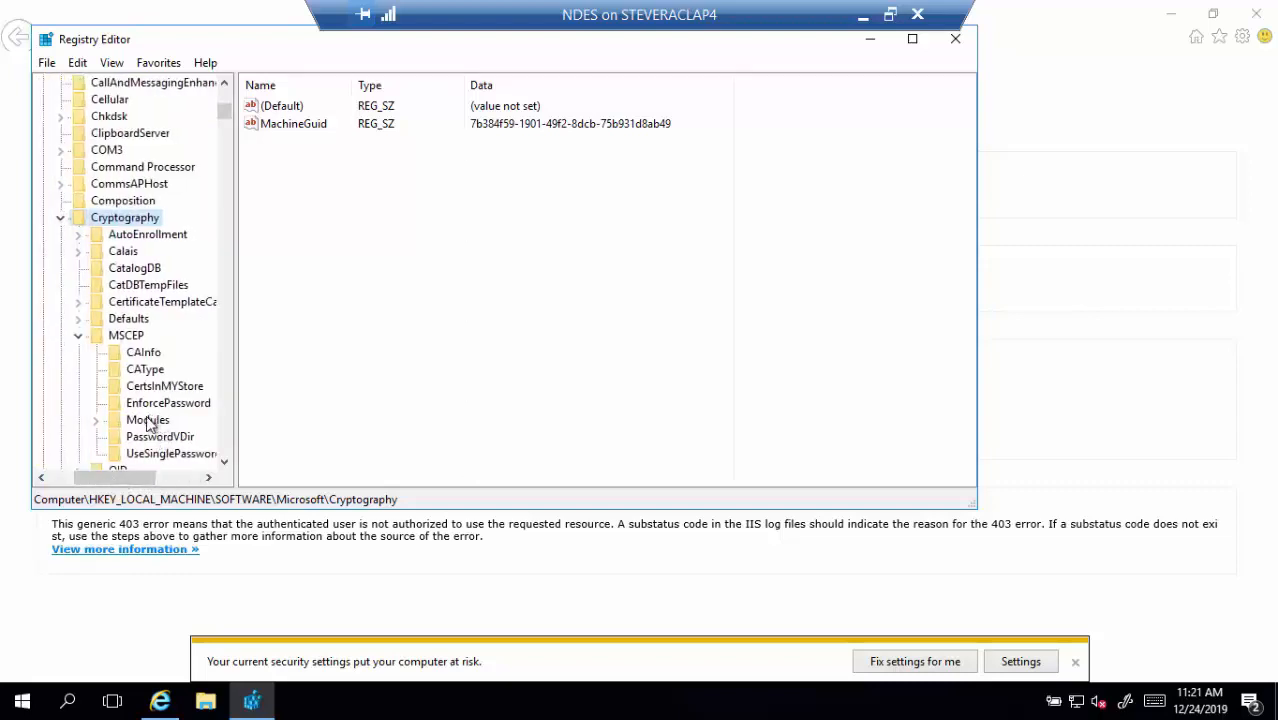
left_click(97, 421)
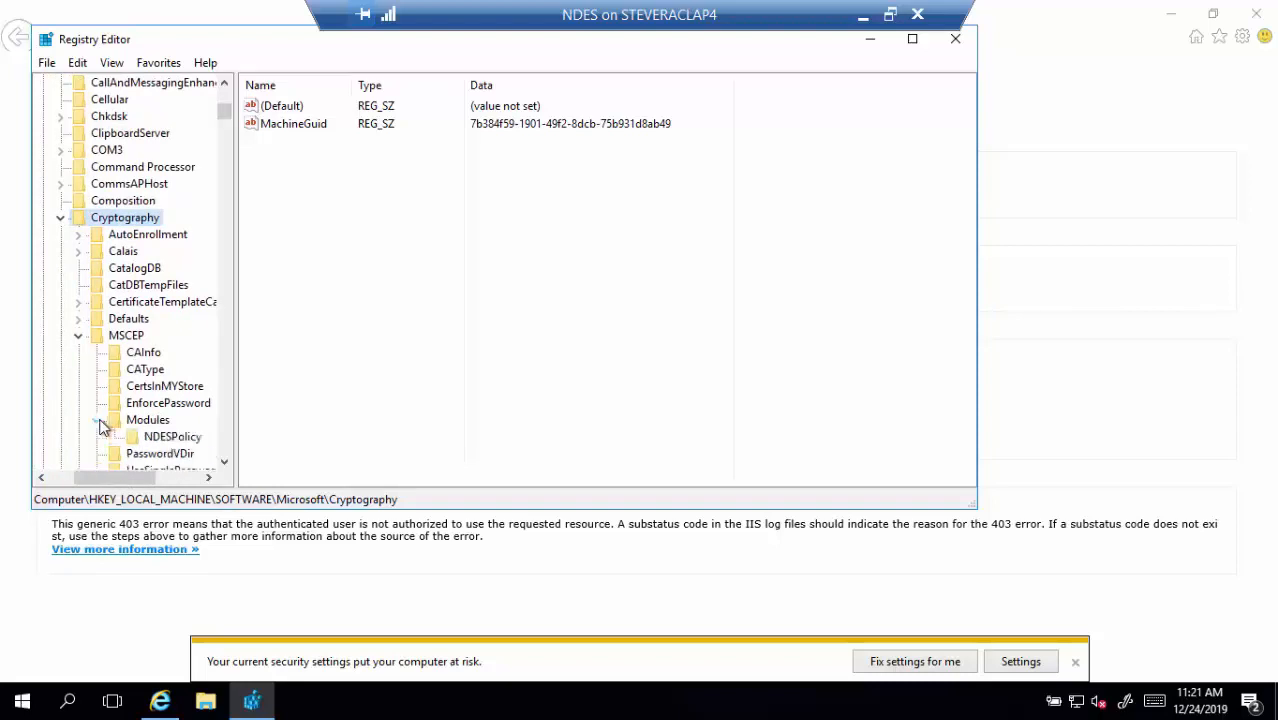
left_click(152, 440)
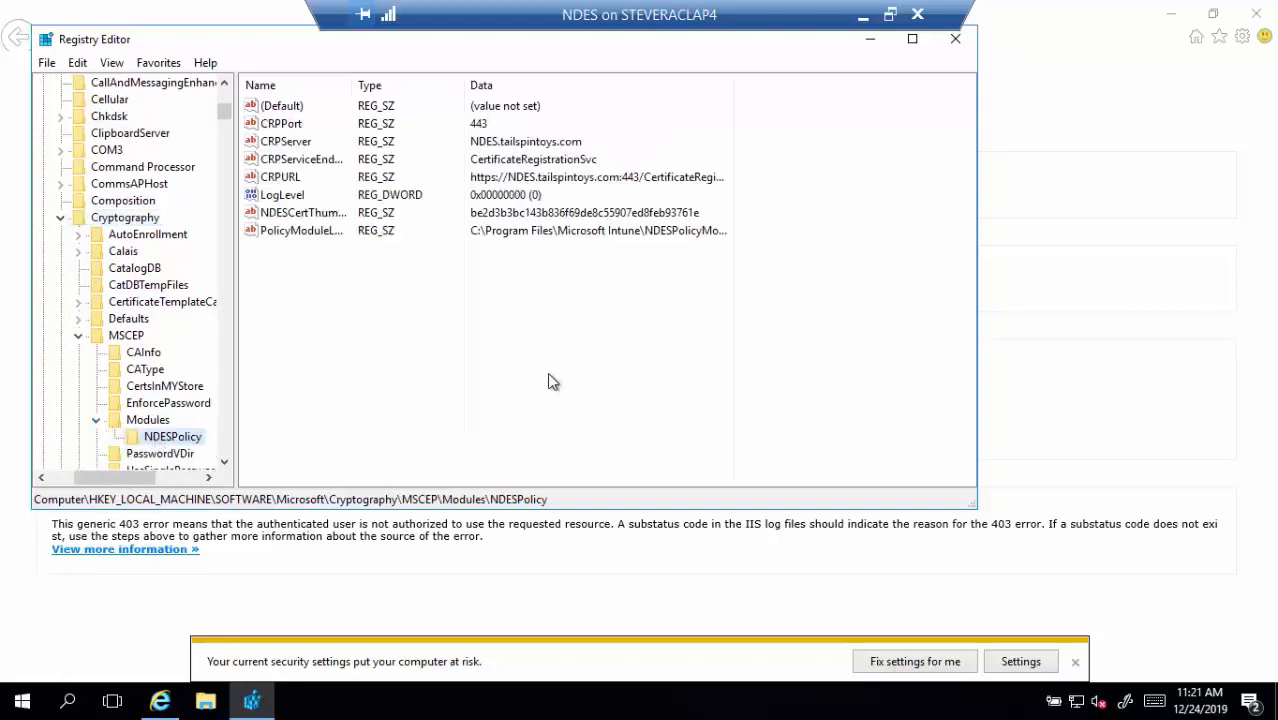
left_click(956, 42)
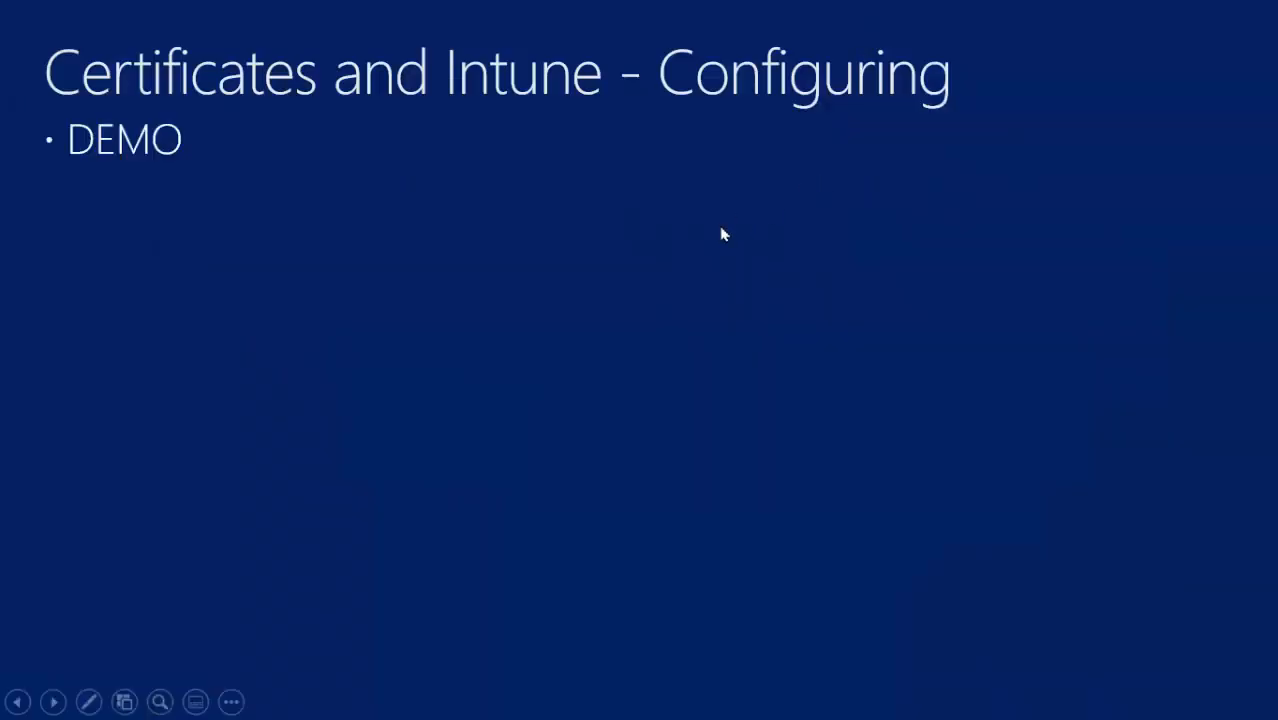
left_click(721, 229)
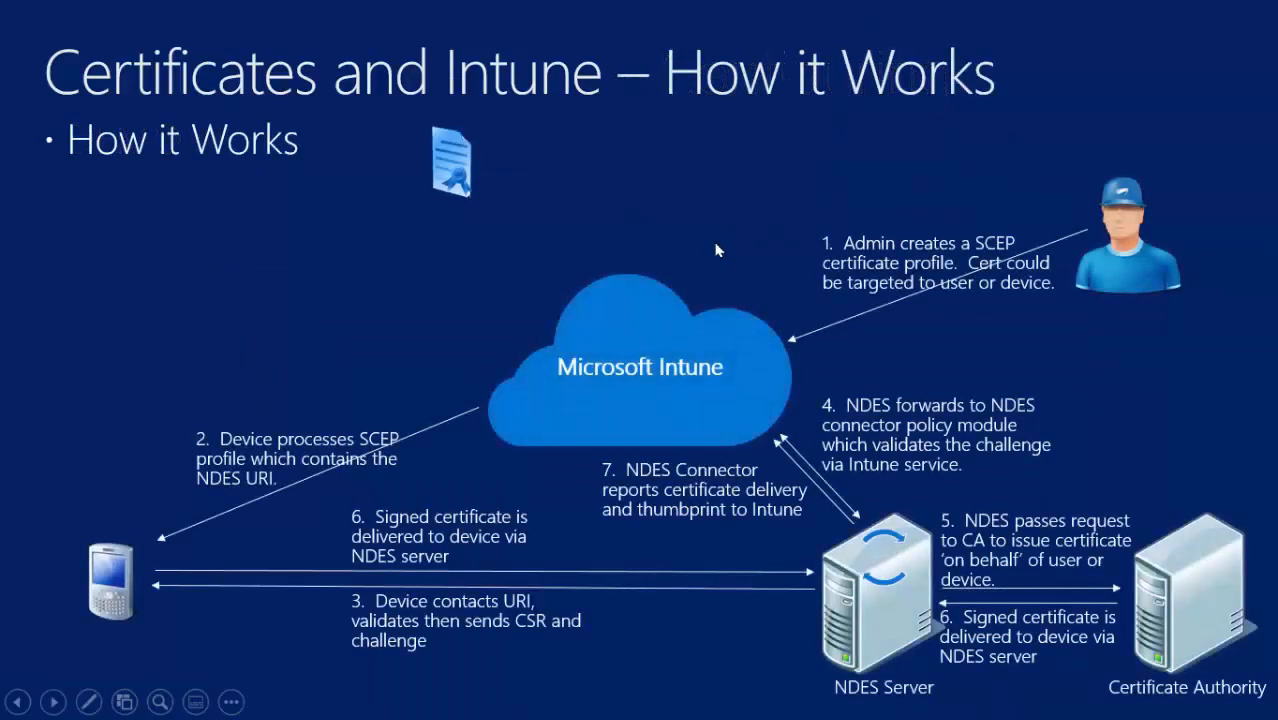
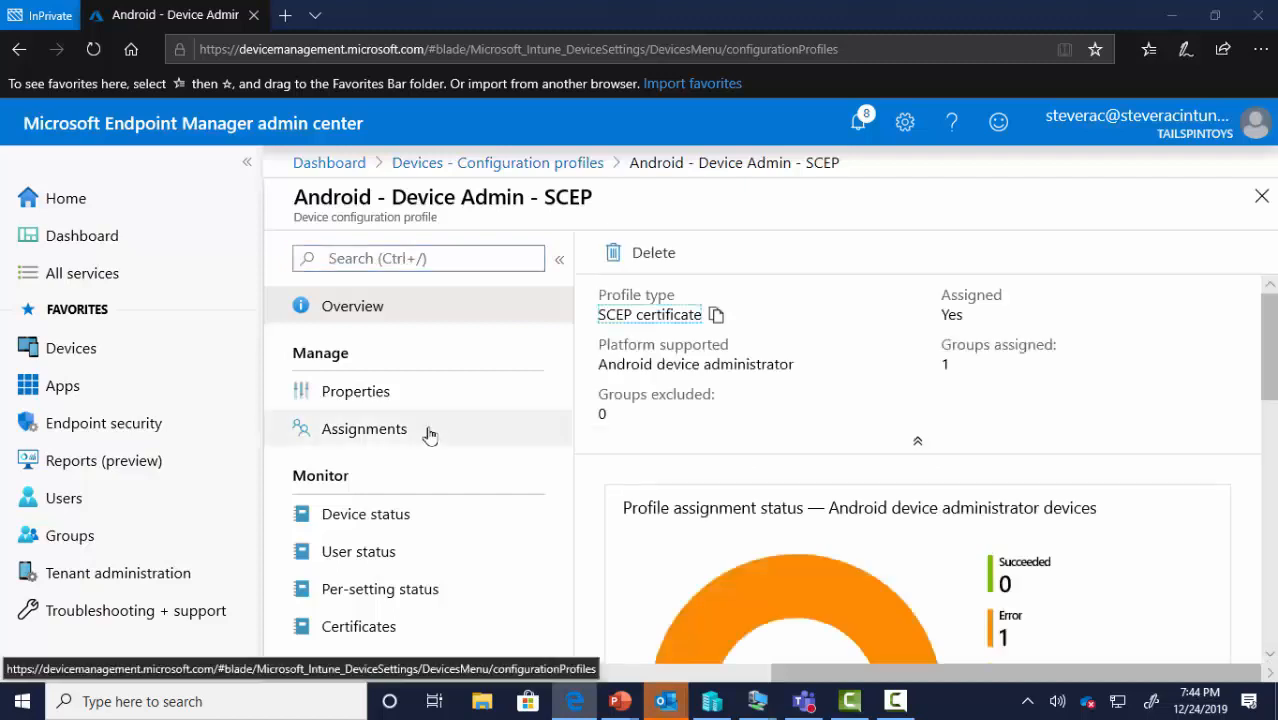
Open the Android - Device Admin - SCEP profile's Properties and its Settings (10 configured) SCEP Certificate blade
left_click(397, 394)
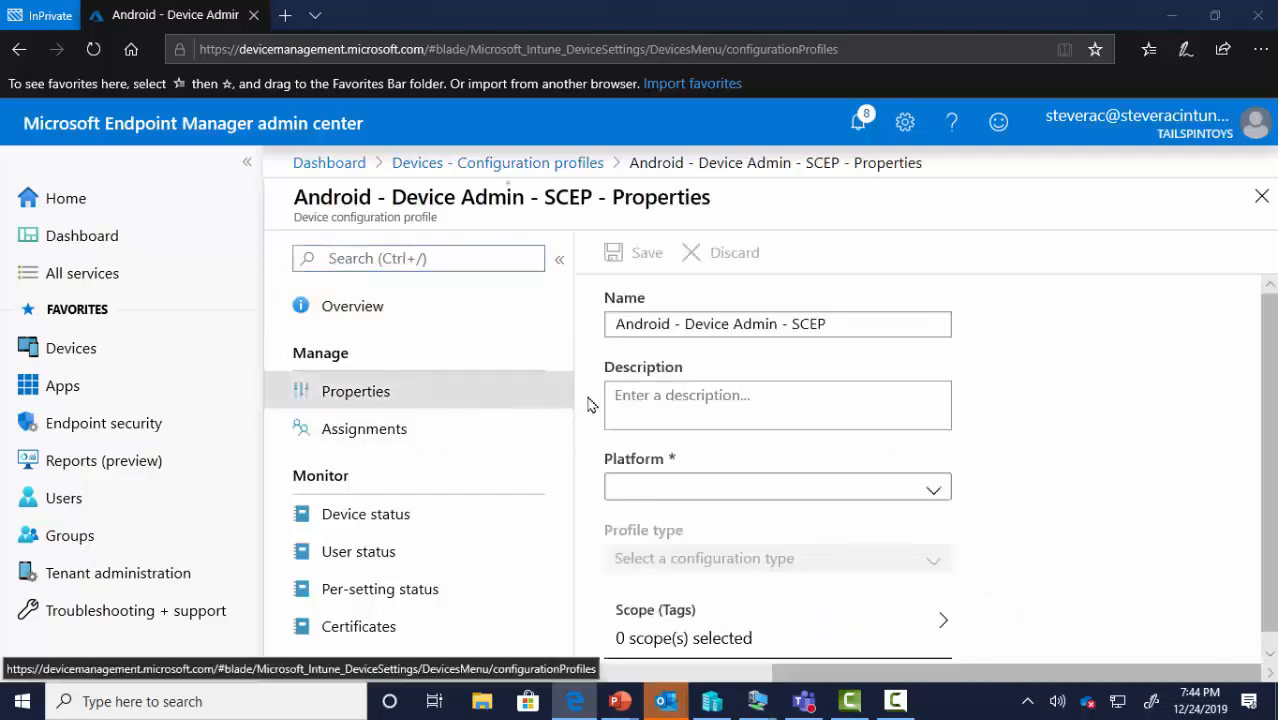
scroll(866, 370, "down", 1)
scroll(866, 370, "down", 1)
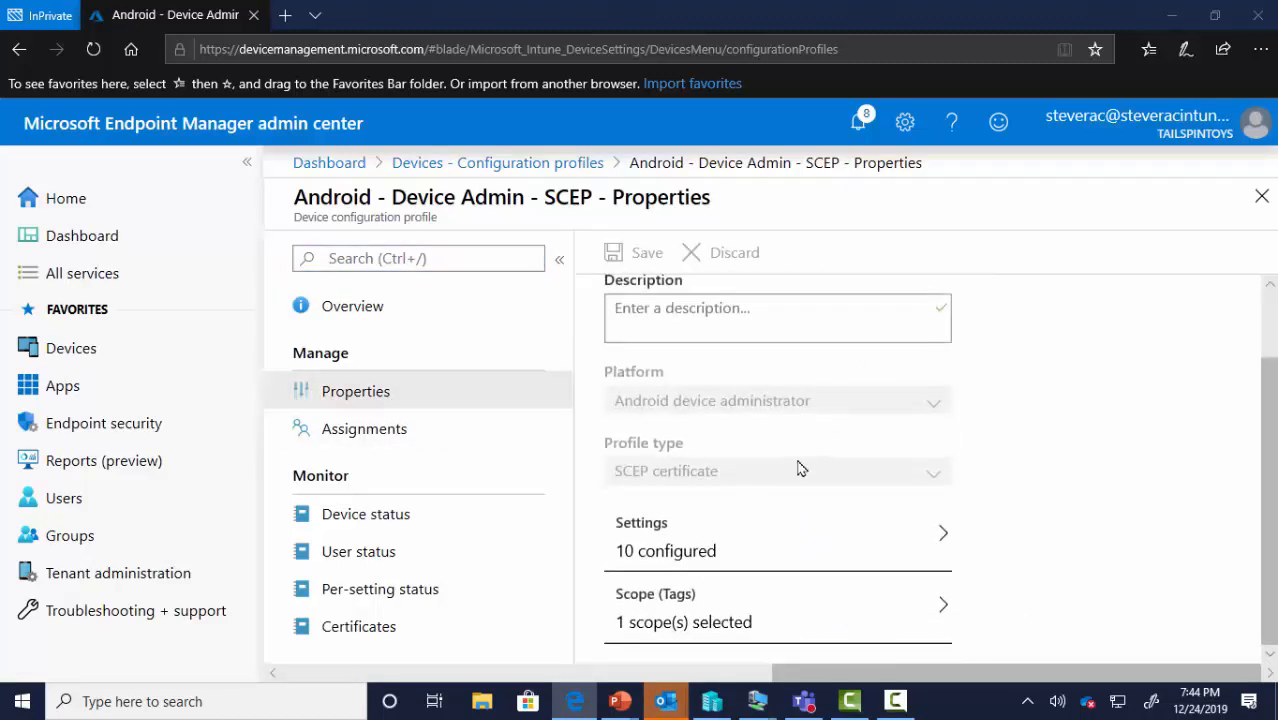
left_click(759, 554)
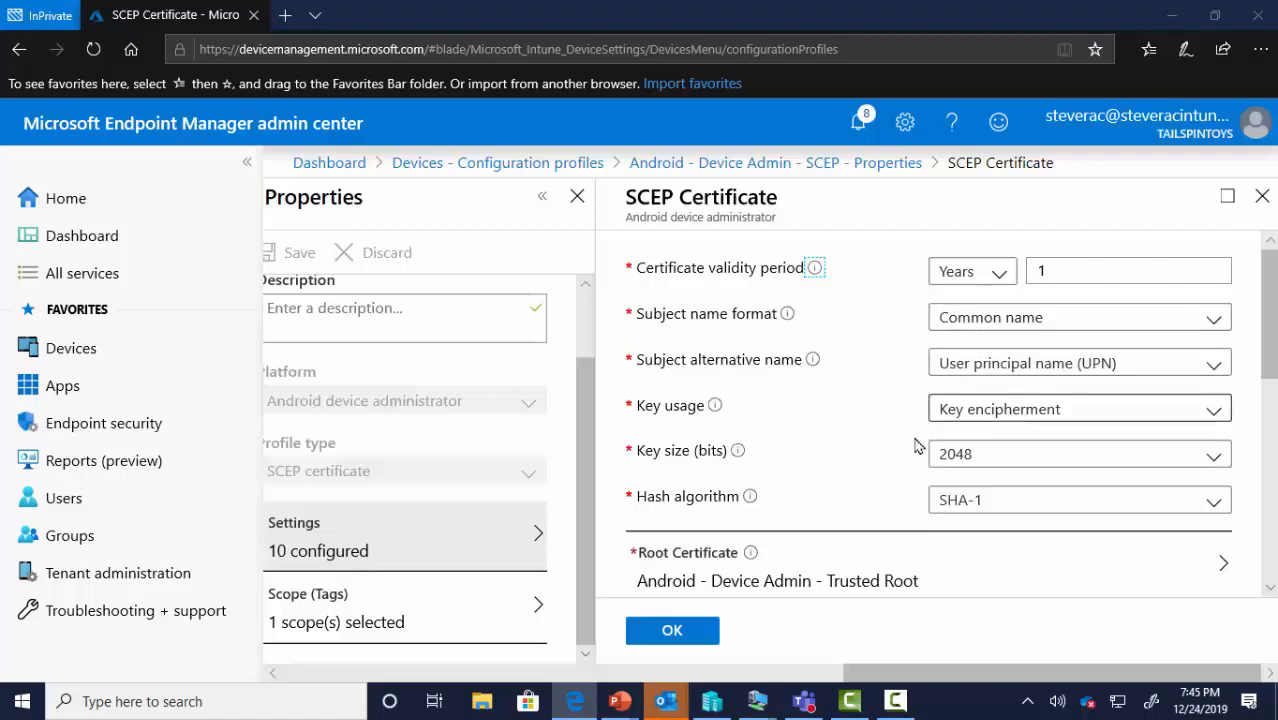
Scroll the Android SCEP settings and inspect the Predefined values extended key usage list without choosing
scroll(832, 458, "down", 1)
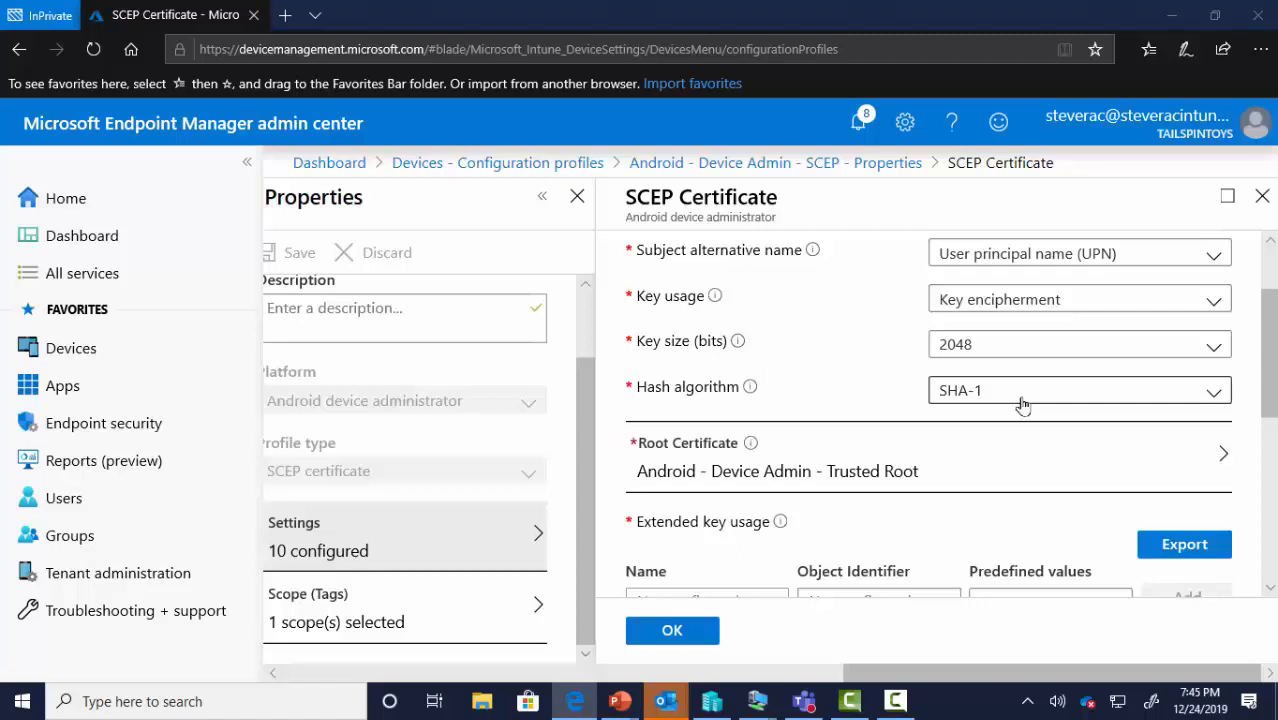
scroll(853, 441, "down", 3)
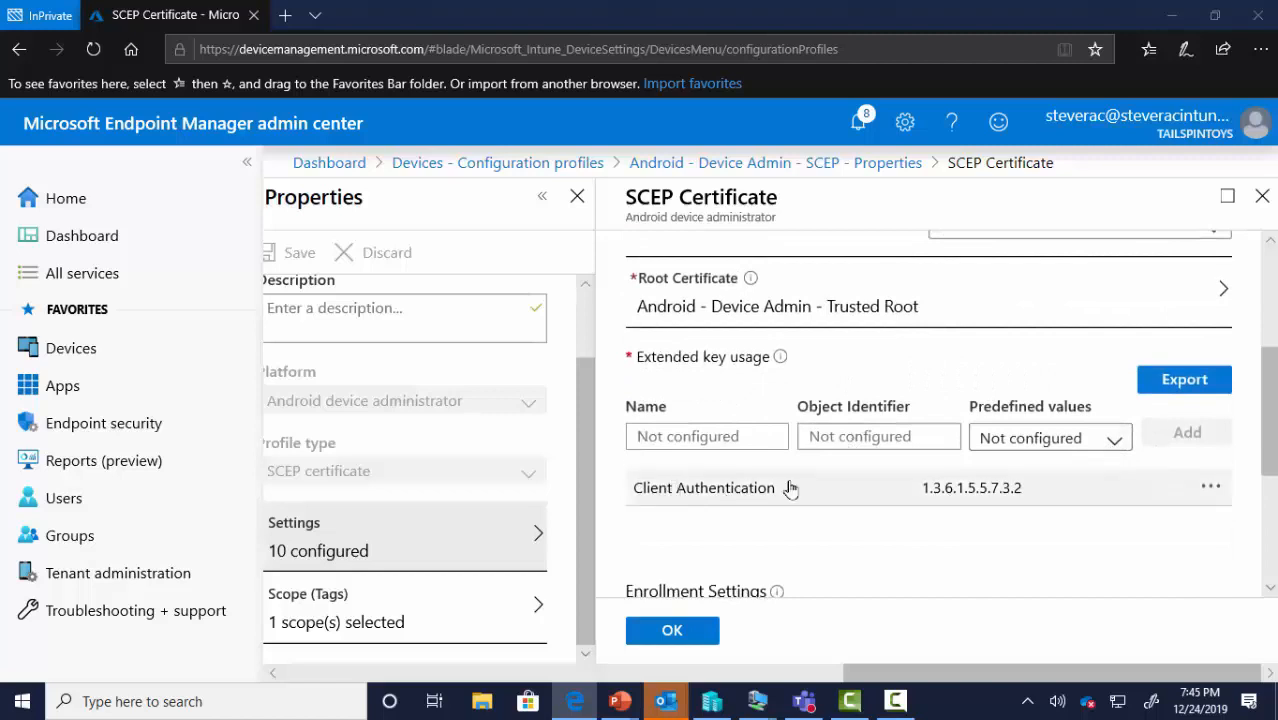
left_click(1116, 443)
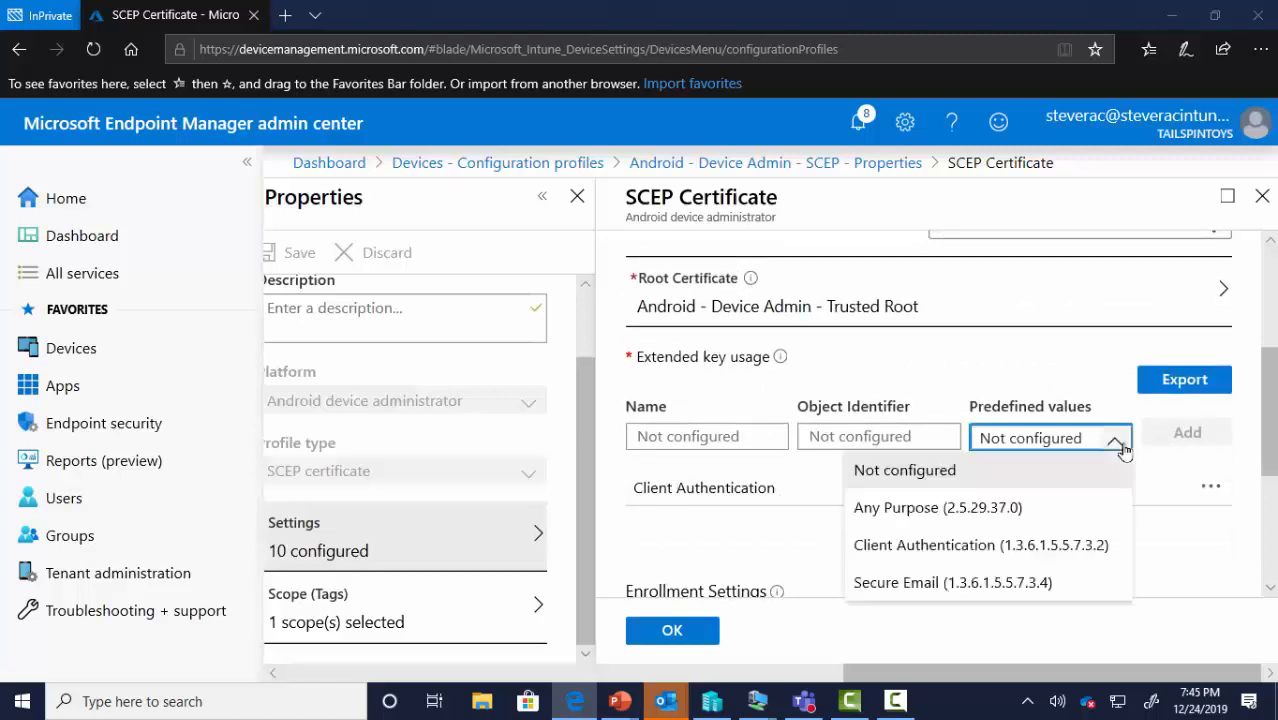
left_click(1142, 398)
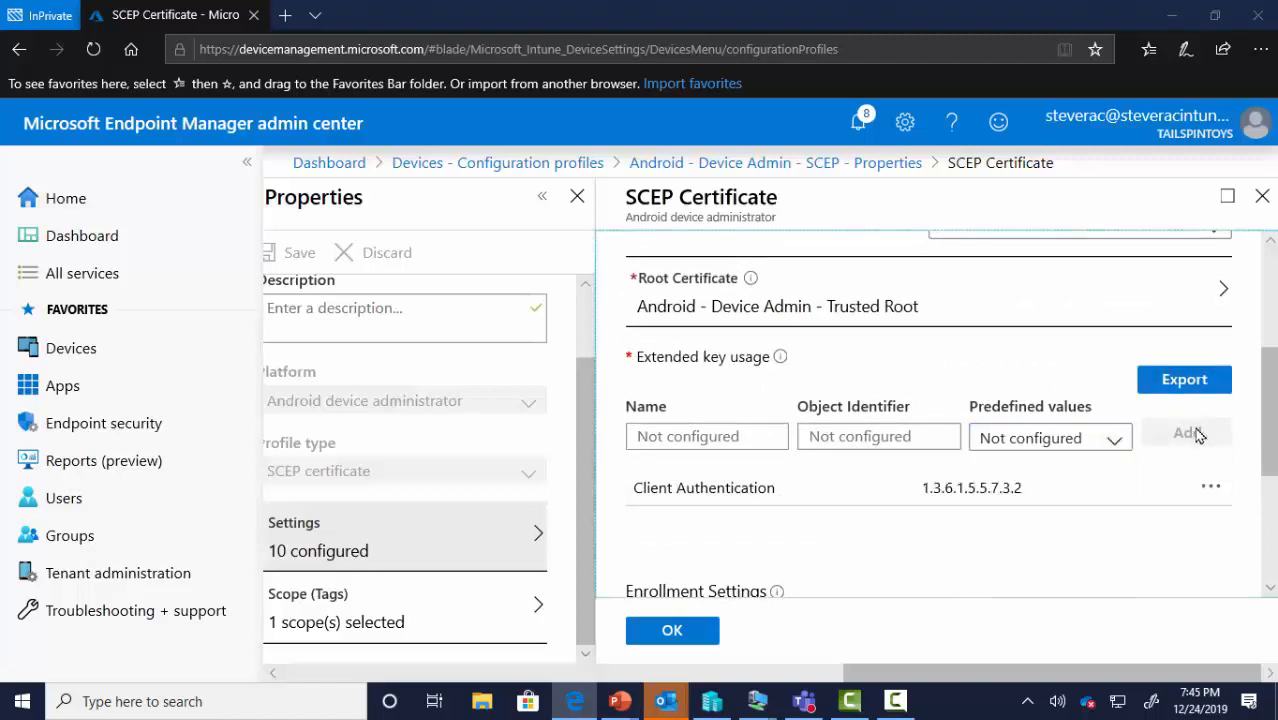
Review the remaining Android SCEP settings, then go back to the Configuration profiles list
scroll(1200, 437, "down", 1)
scroll(1200, 437, "down", 2)
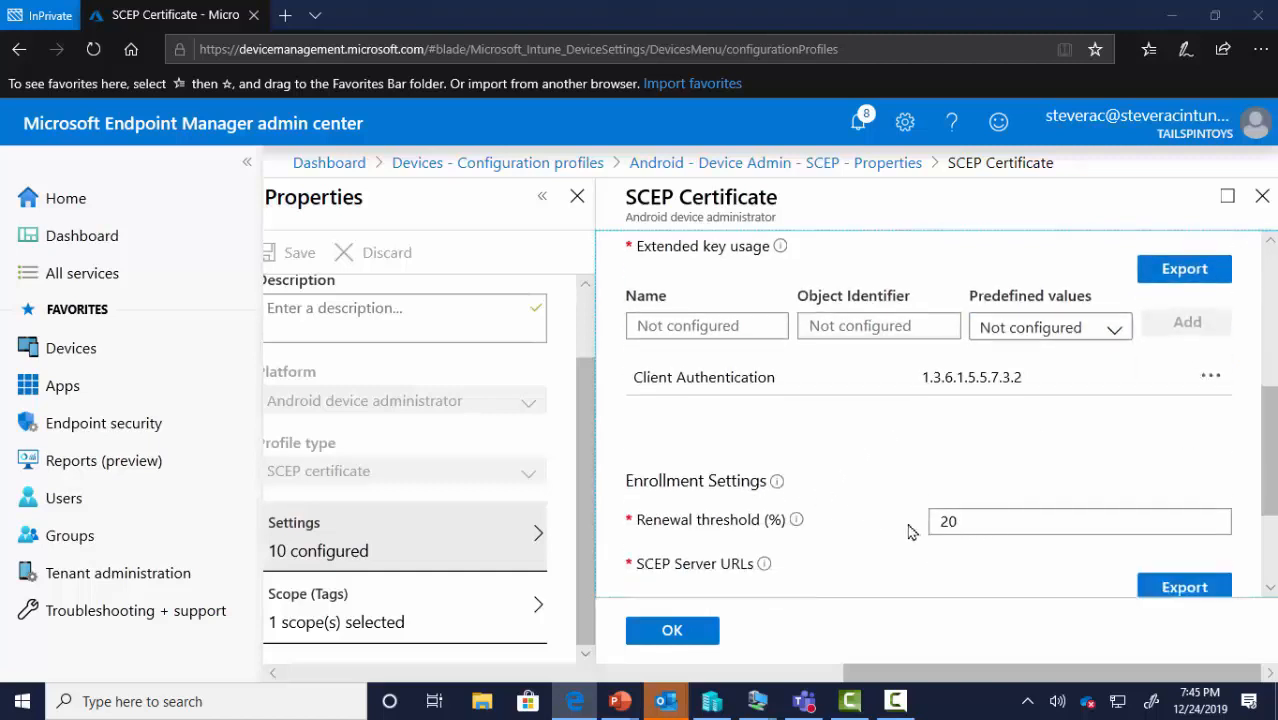
scroll(845, 510, "down", 3)
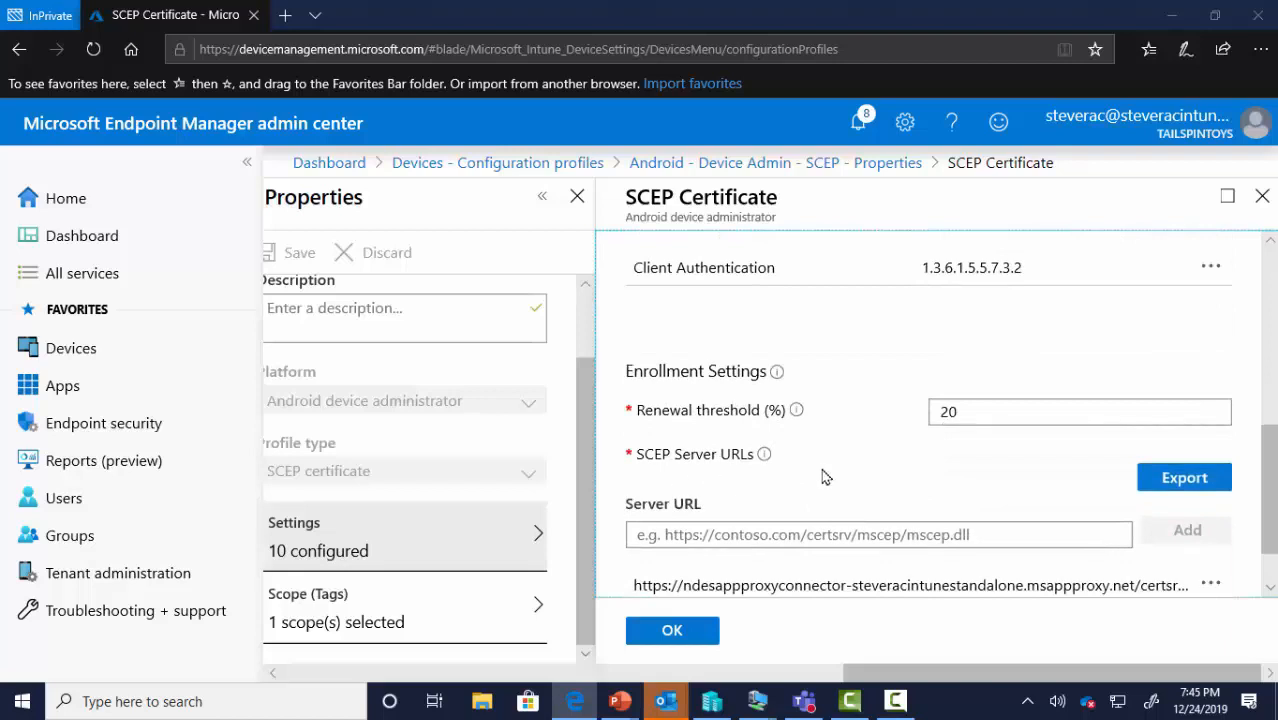
scroll(848, 477, "down", 2)
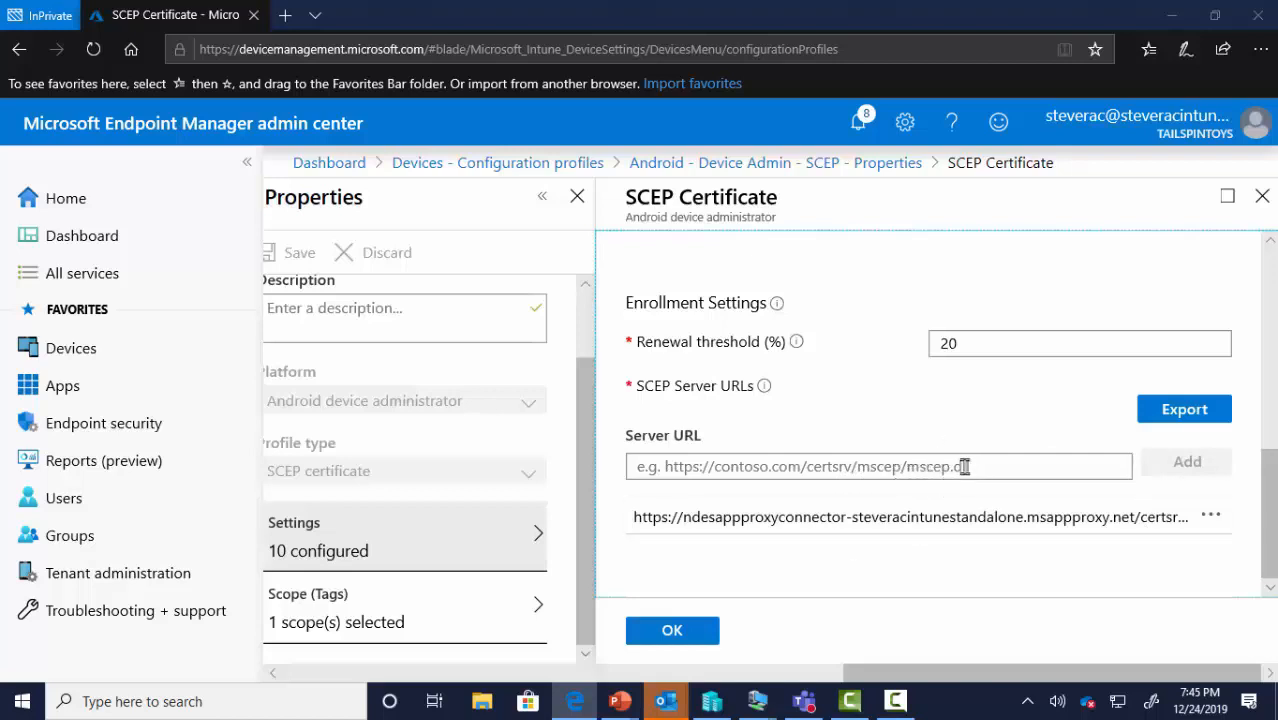
scroll(980, 465, "up", 3)
scroll(975, 465, "up", 3)
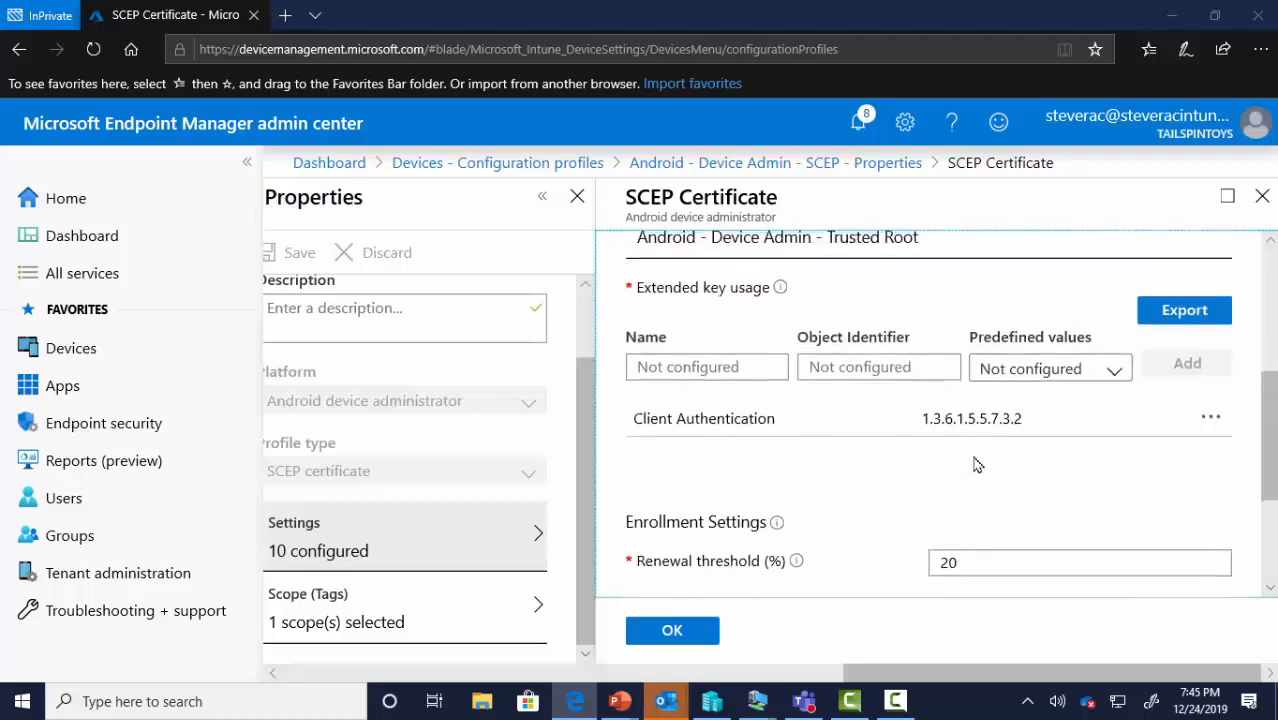
scroll(975, 465, "up", 4)
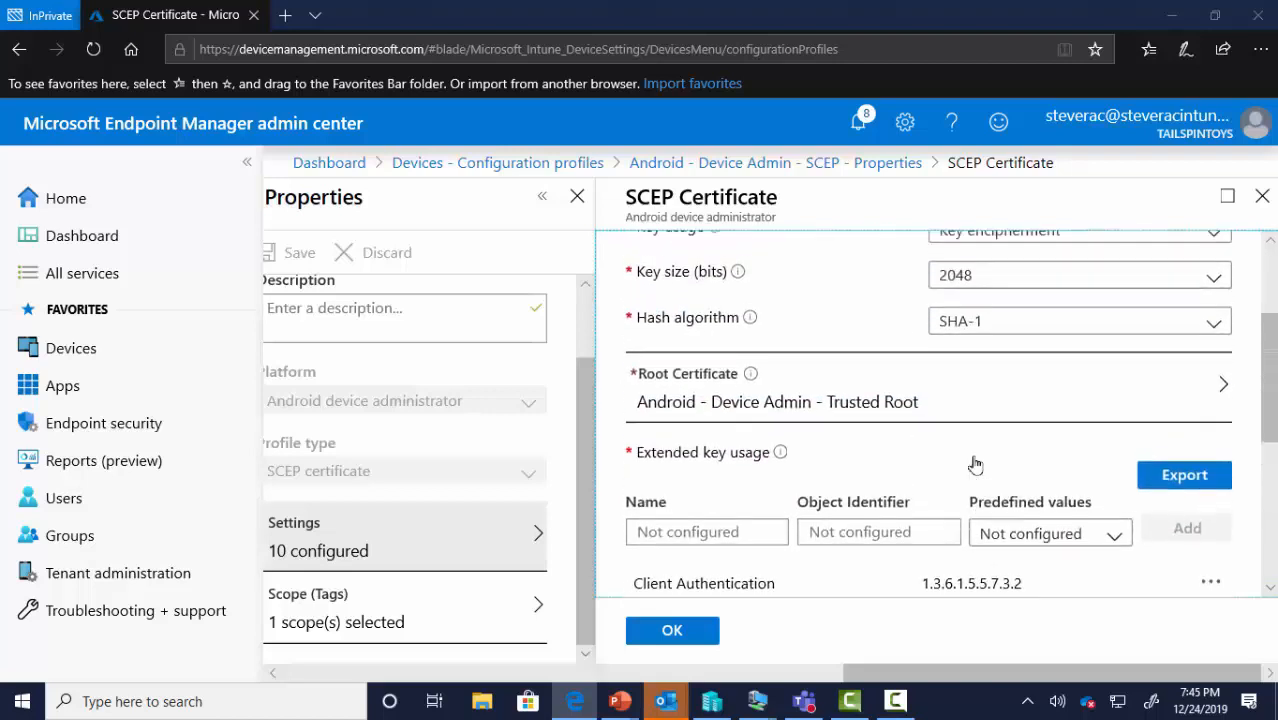
left_click(562, 172)
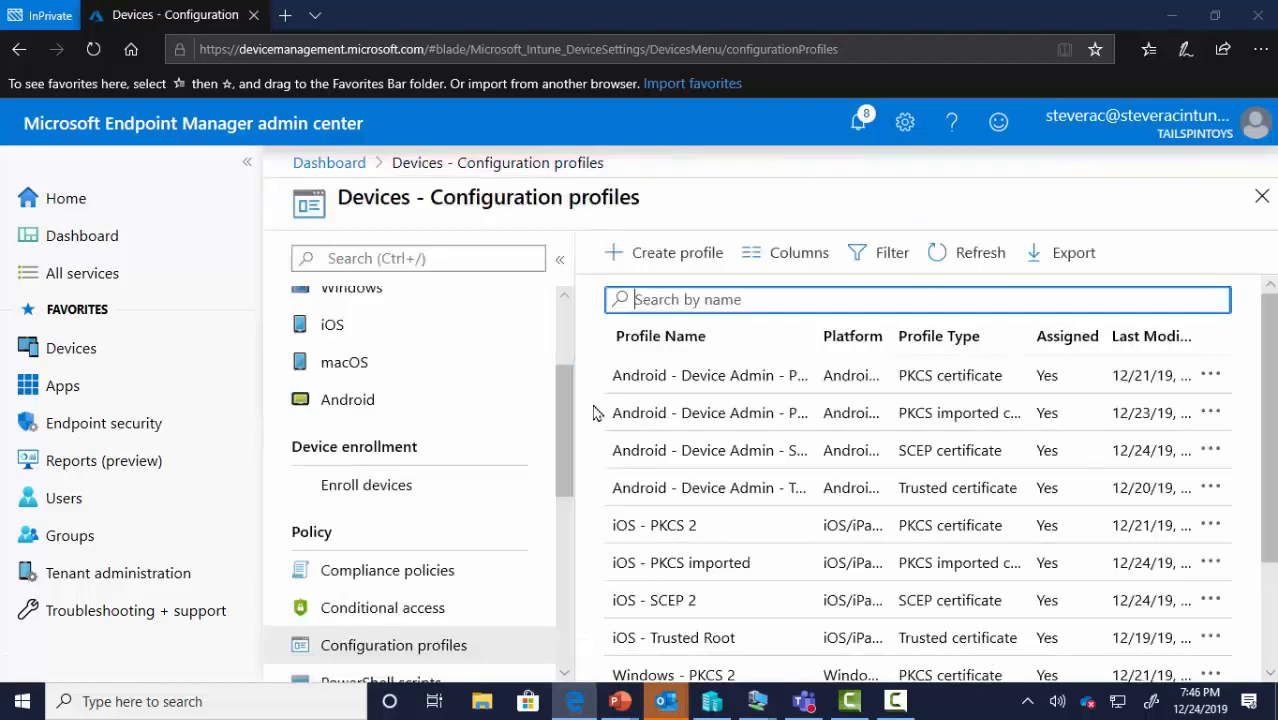
Open the iOS - SCEP 2 profile's SCEP certificate settings from its Properties
left_click(706, 610)
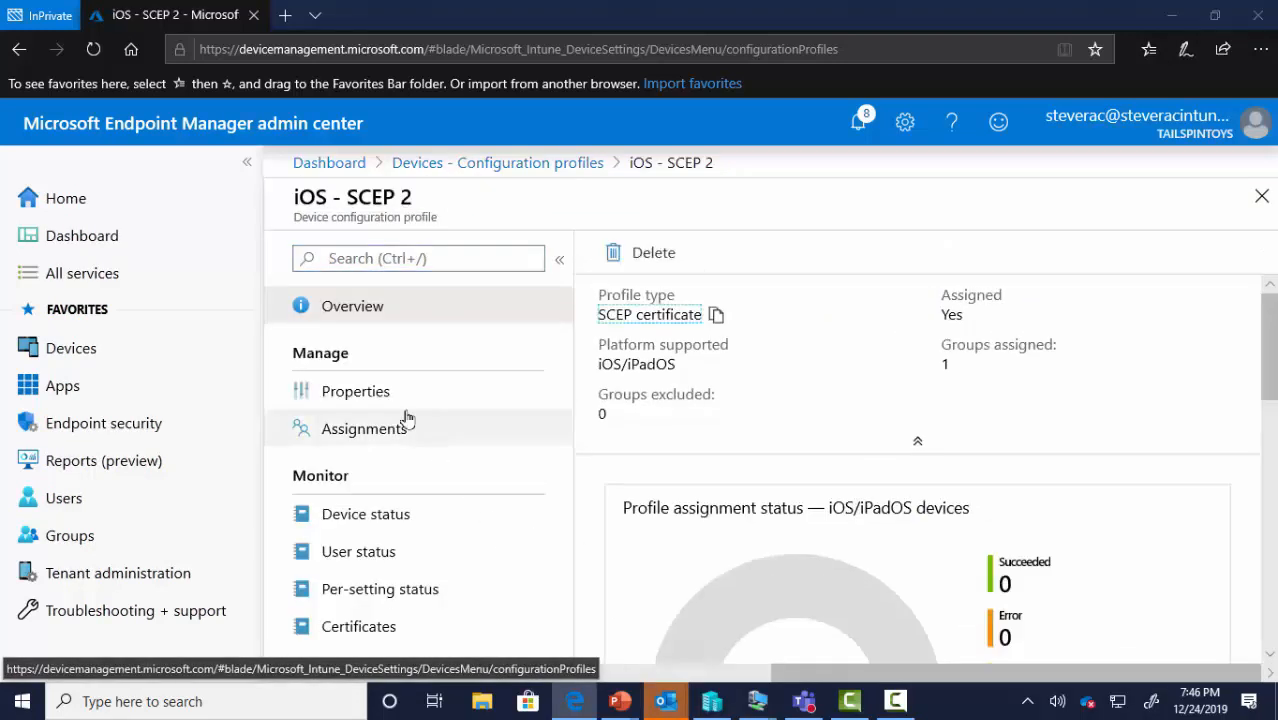
left_click(400, 402)
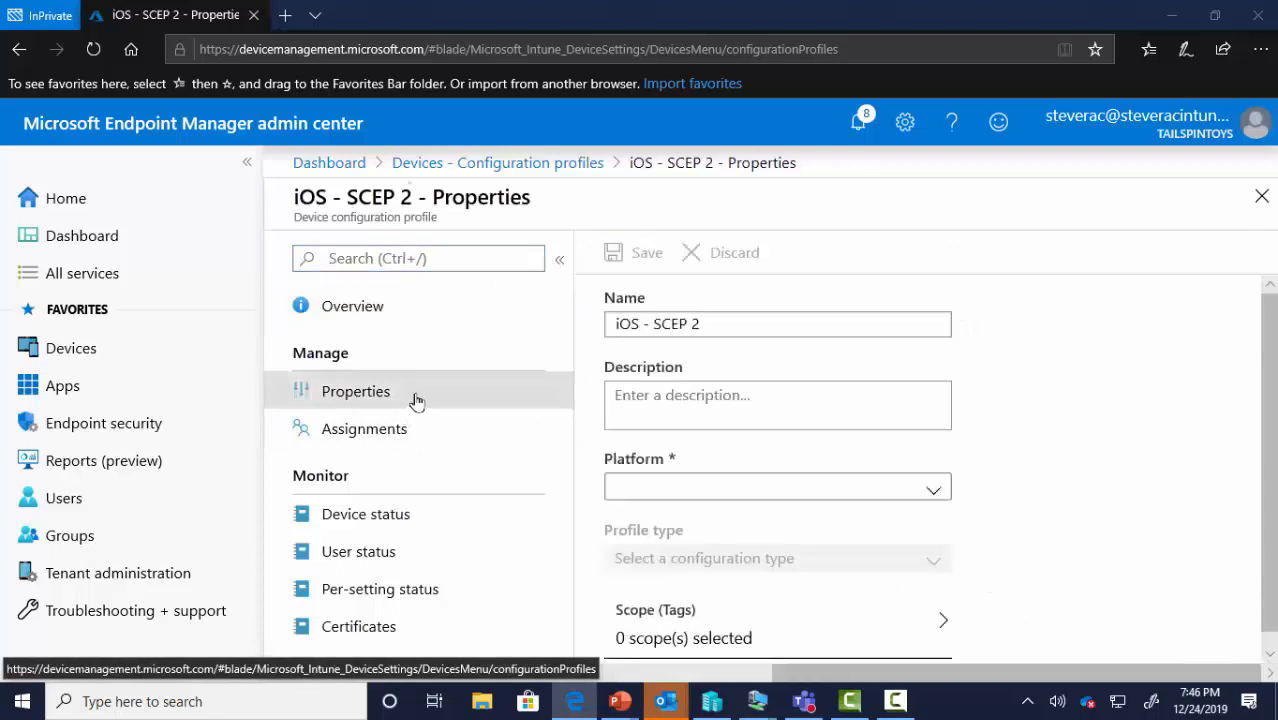
left_click(729, 648)
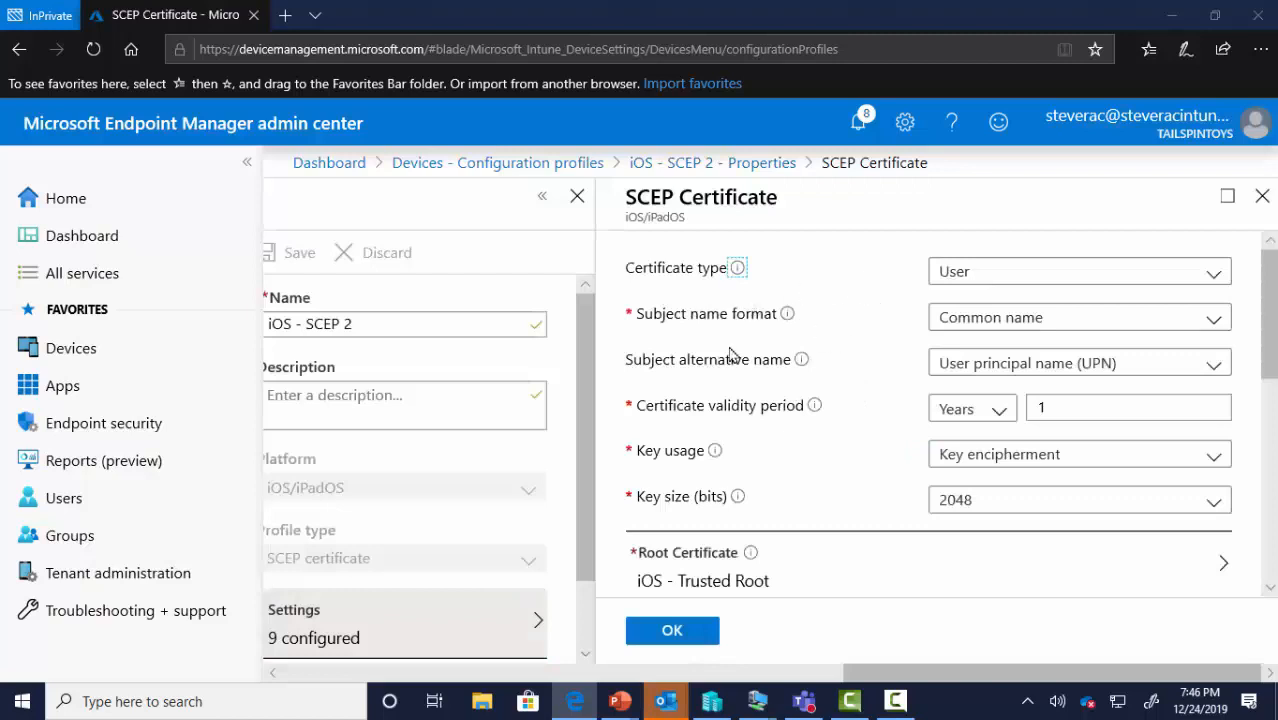
Review the iOS SCEP certificate settings, then return to the Configuration profiles list
scroll(779, 459, "down", 2)
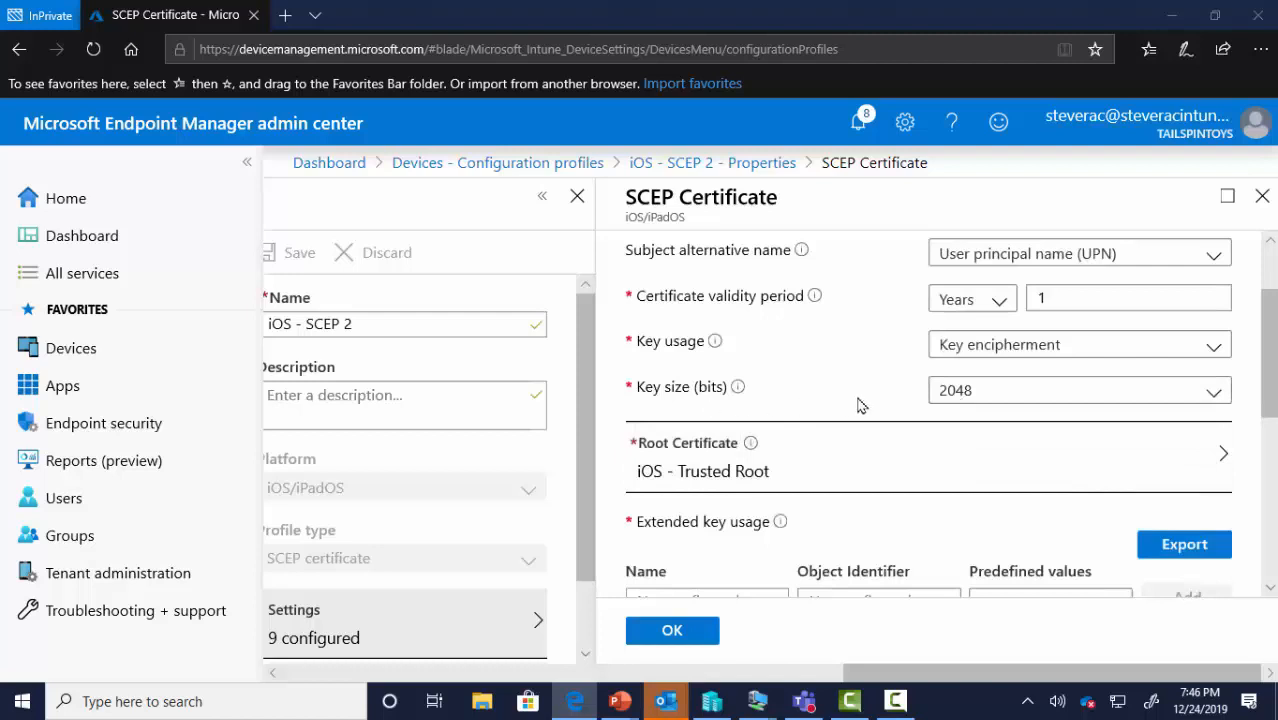
scroll(845, 457, "down", 2)
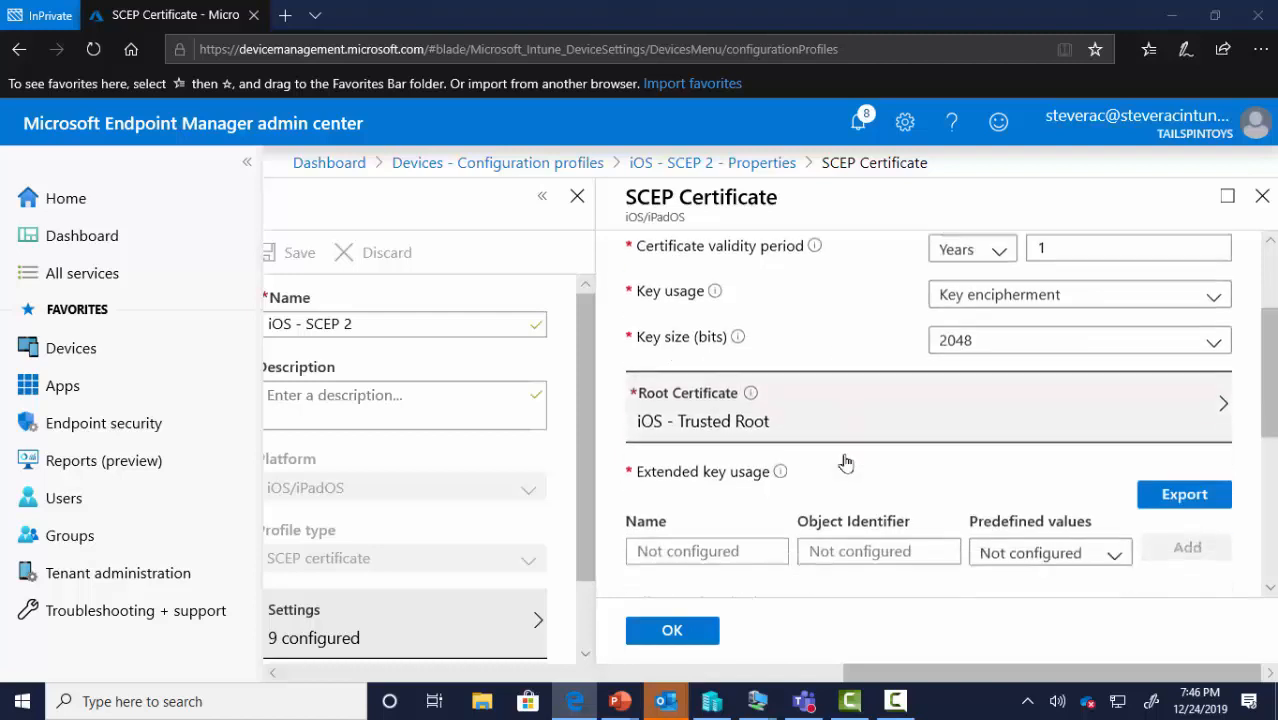
scroll(853, 490, "down", 2)
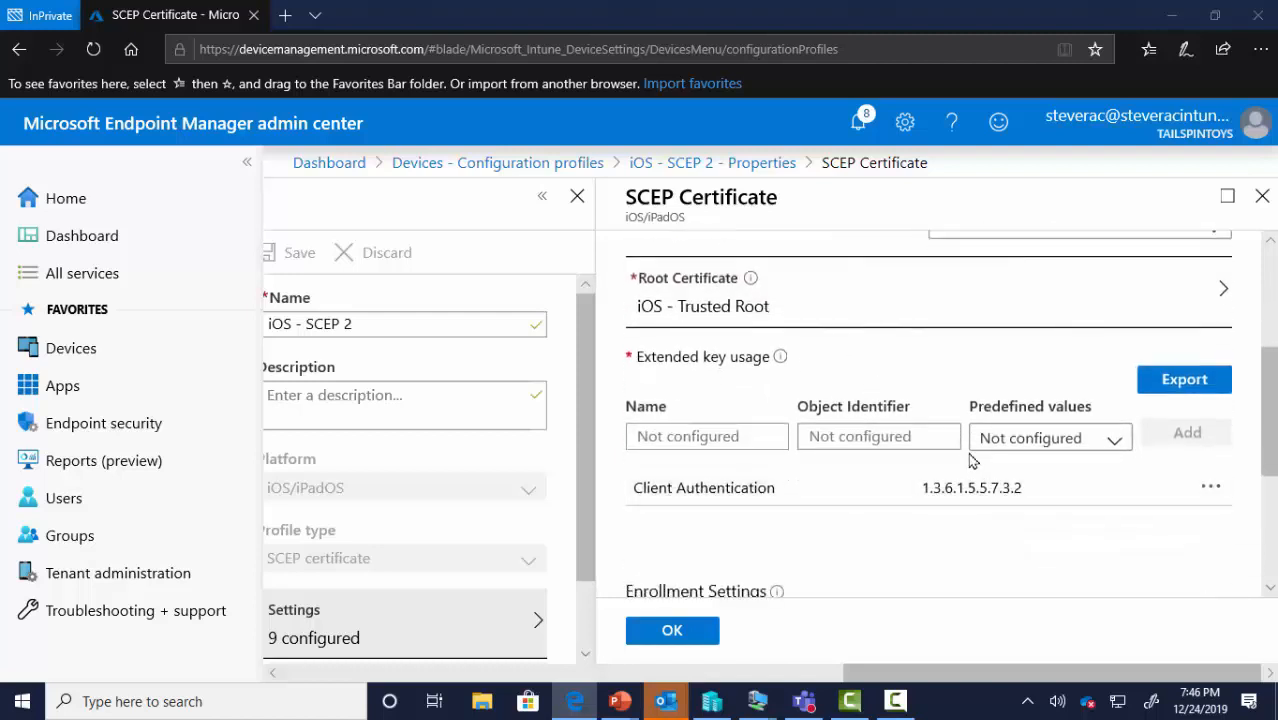
scroll(775, 510, "down", 5)
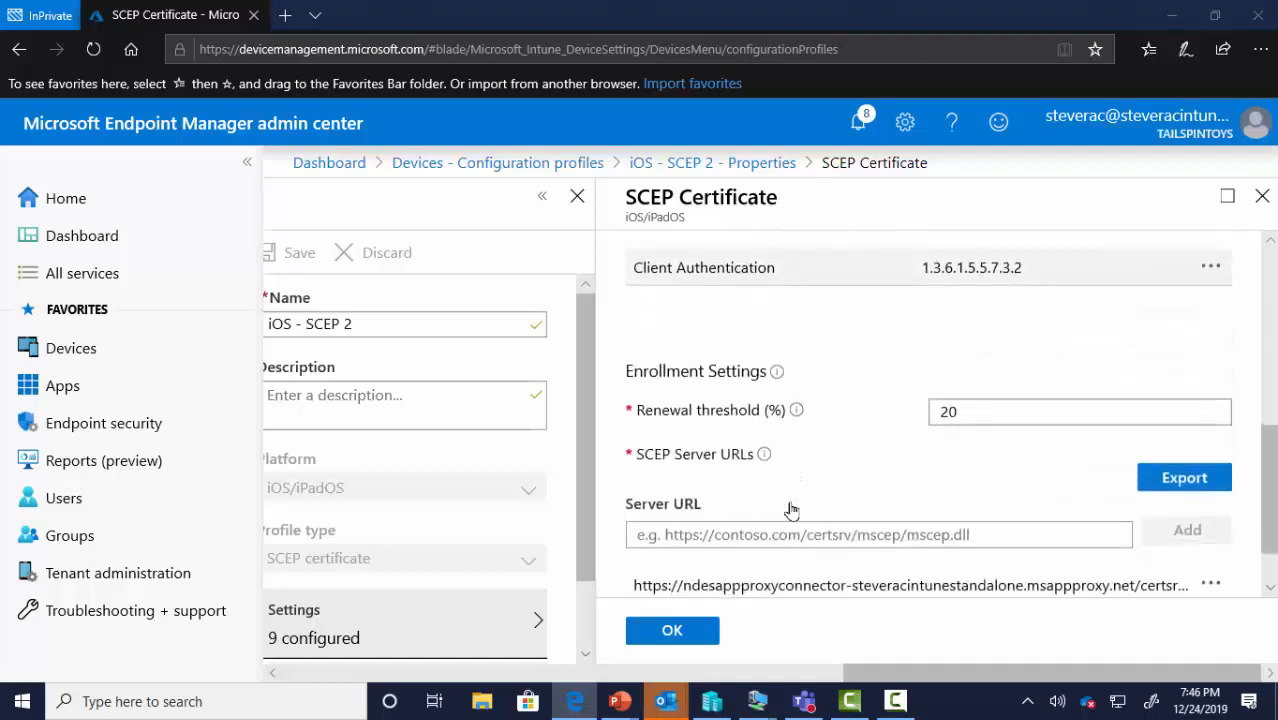
scroll(820, 528, "down", 2)
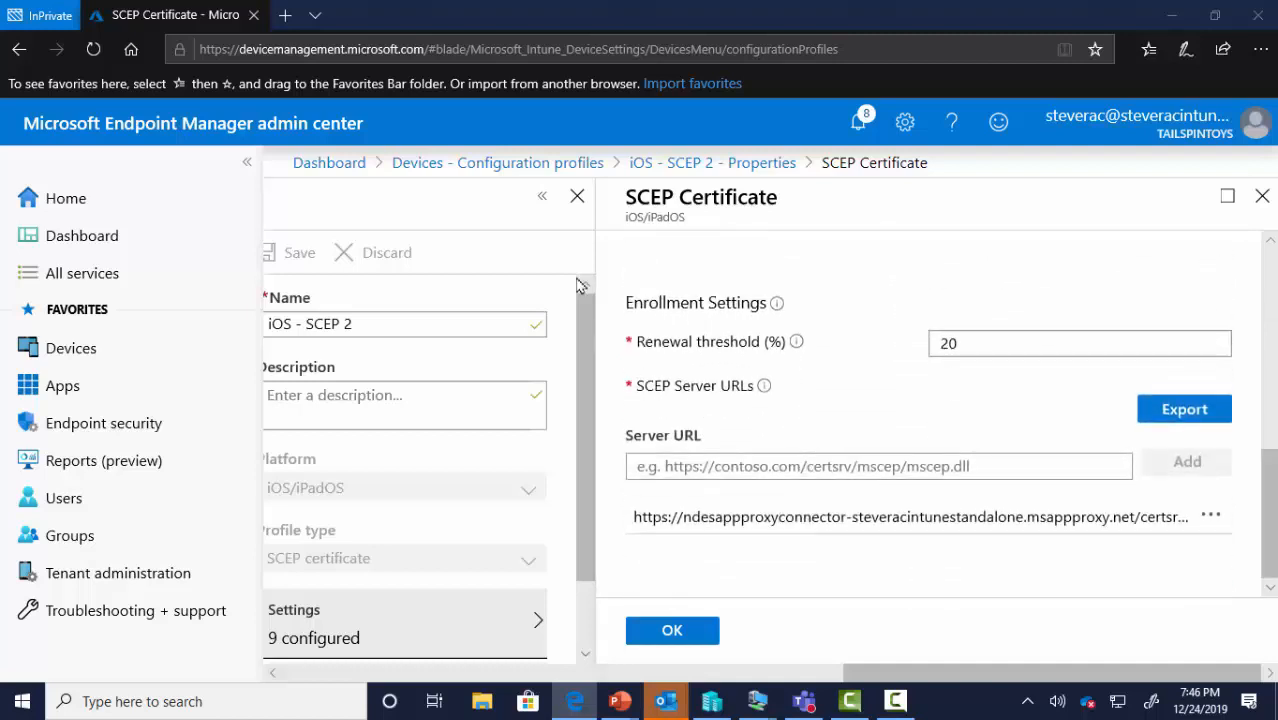
left_click(493, 166)
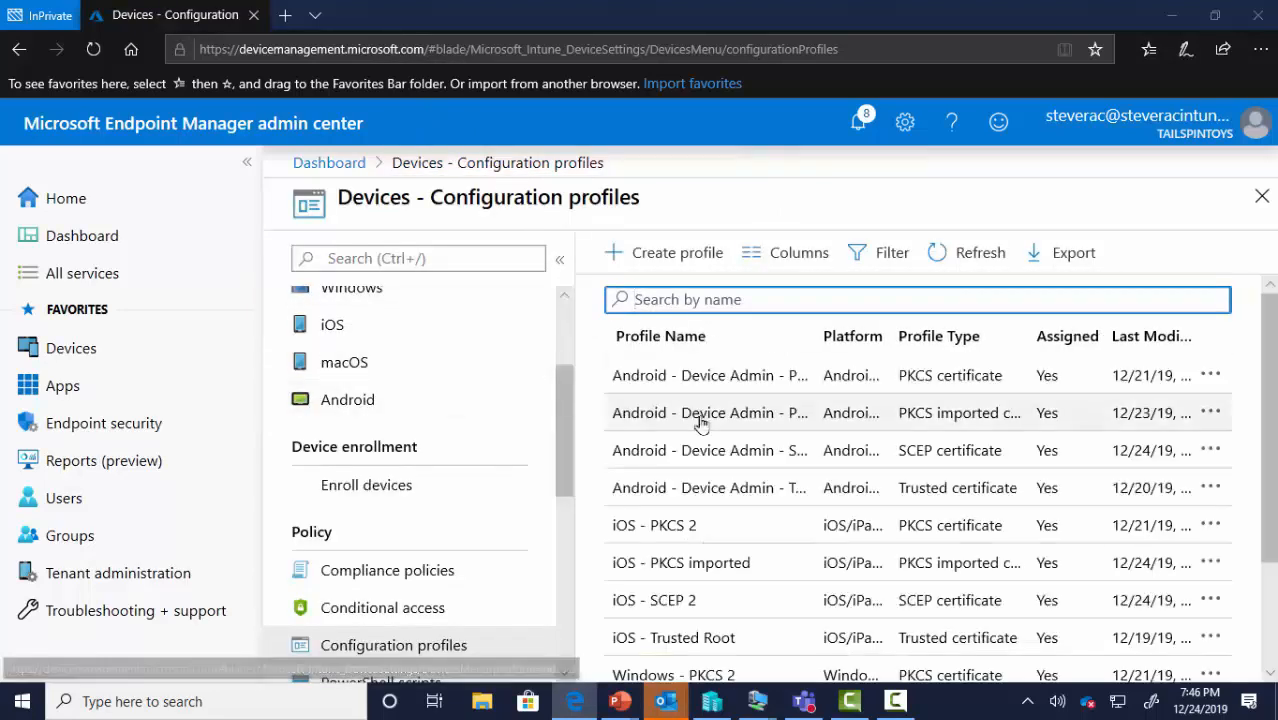
scroll(702, 424, "down", 2)
Open the Windows - SCEP profile's SCEP certificate settings from its Properties
left_click(740, 596)
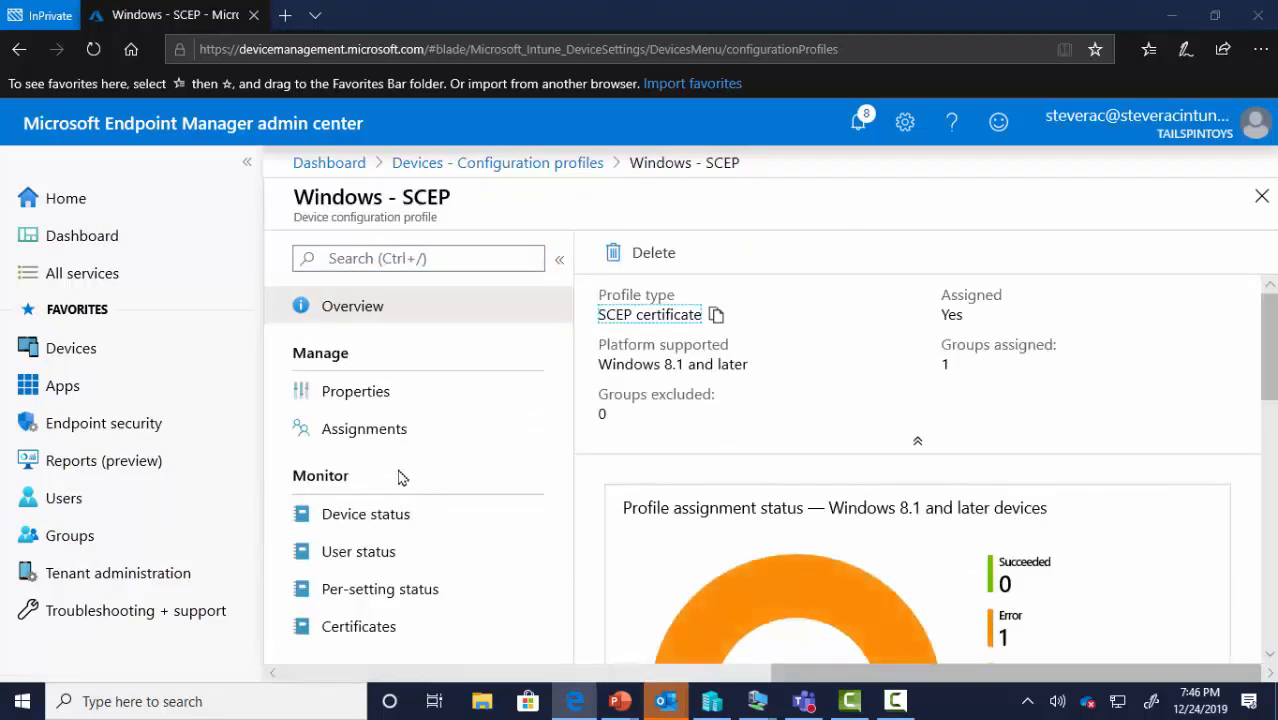
left_click(397, 395)
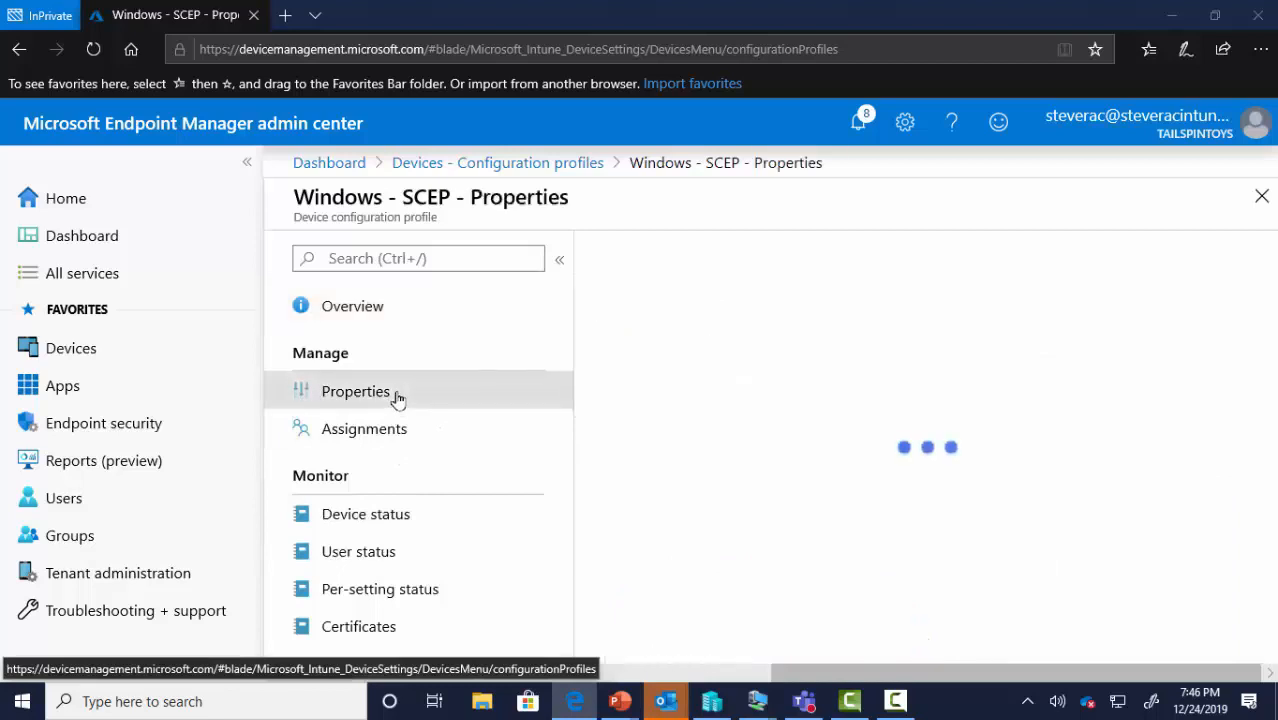
scroll(740, 590, "down", 1)
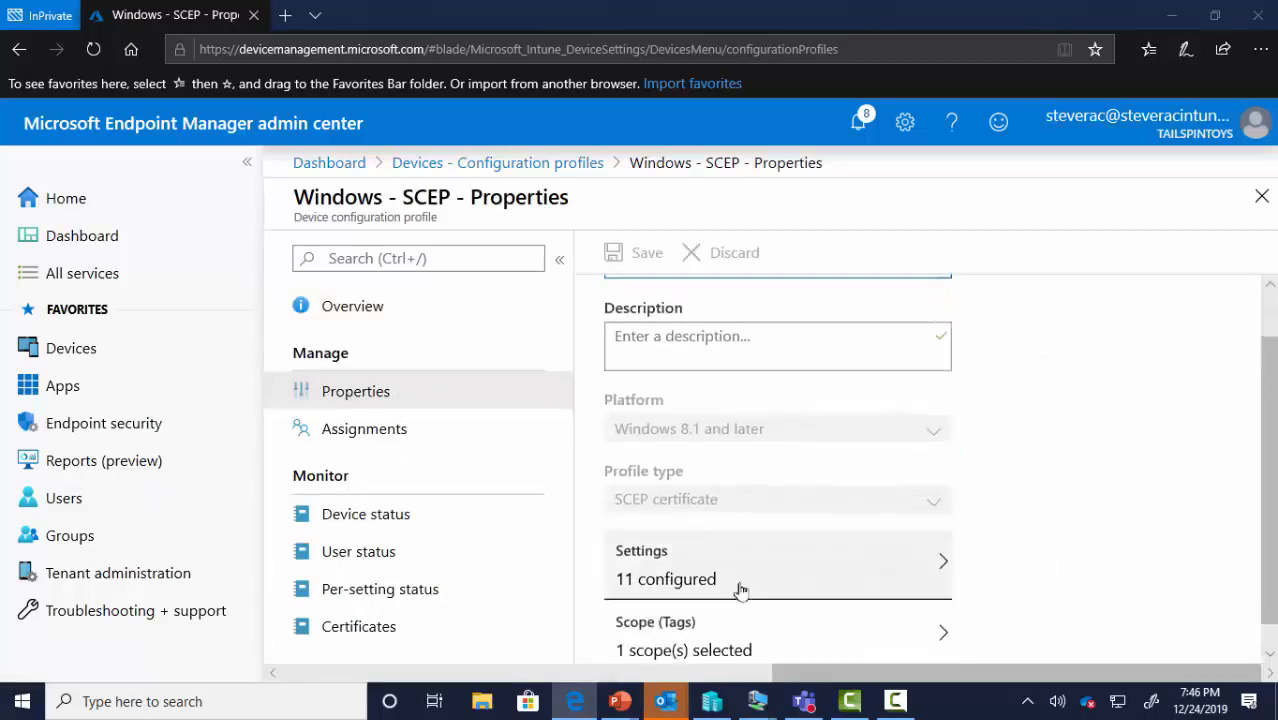
left_click(735, 582)
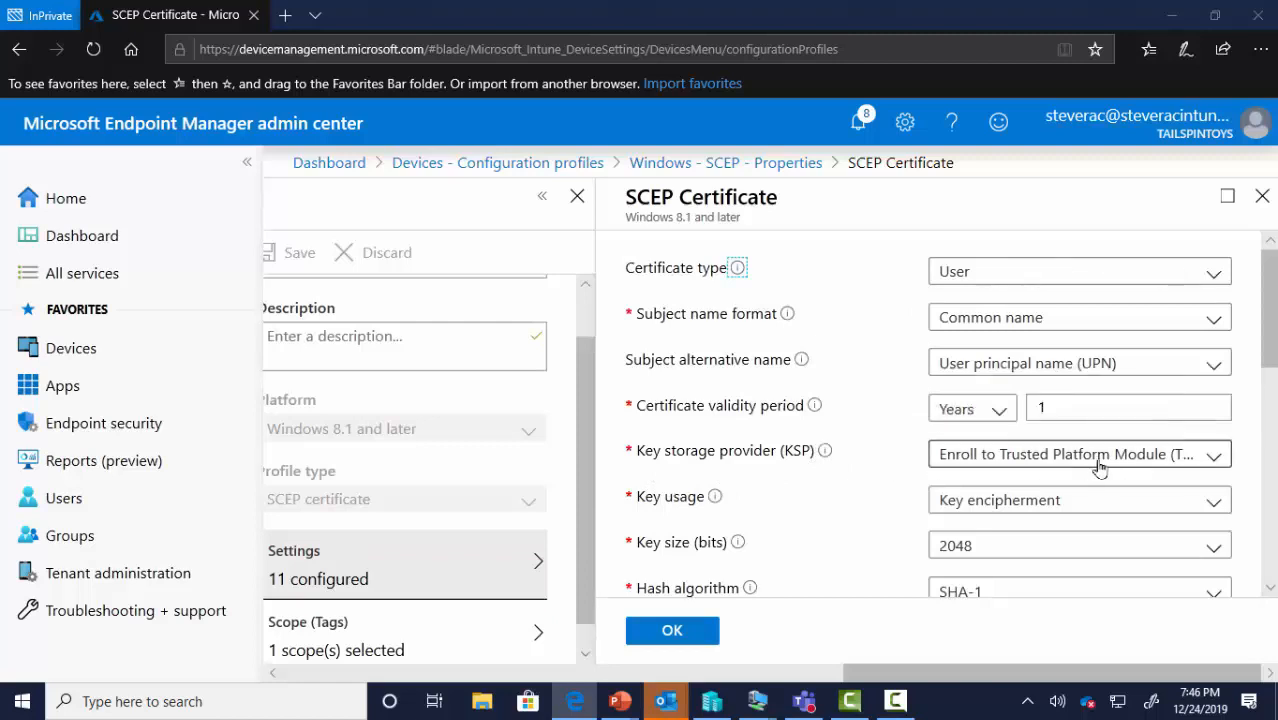
Check the key storage provider options and SCEP settings, then view Device status (LABSRV10-8 Succeeded, LABSRV10-1 Pending)
left_click(1151, 466)
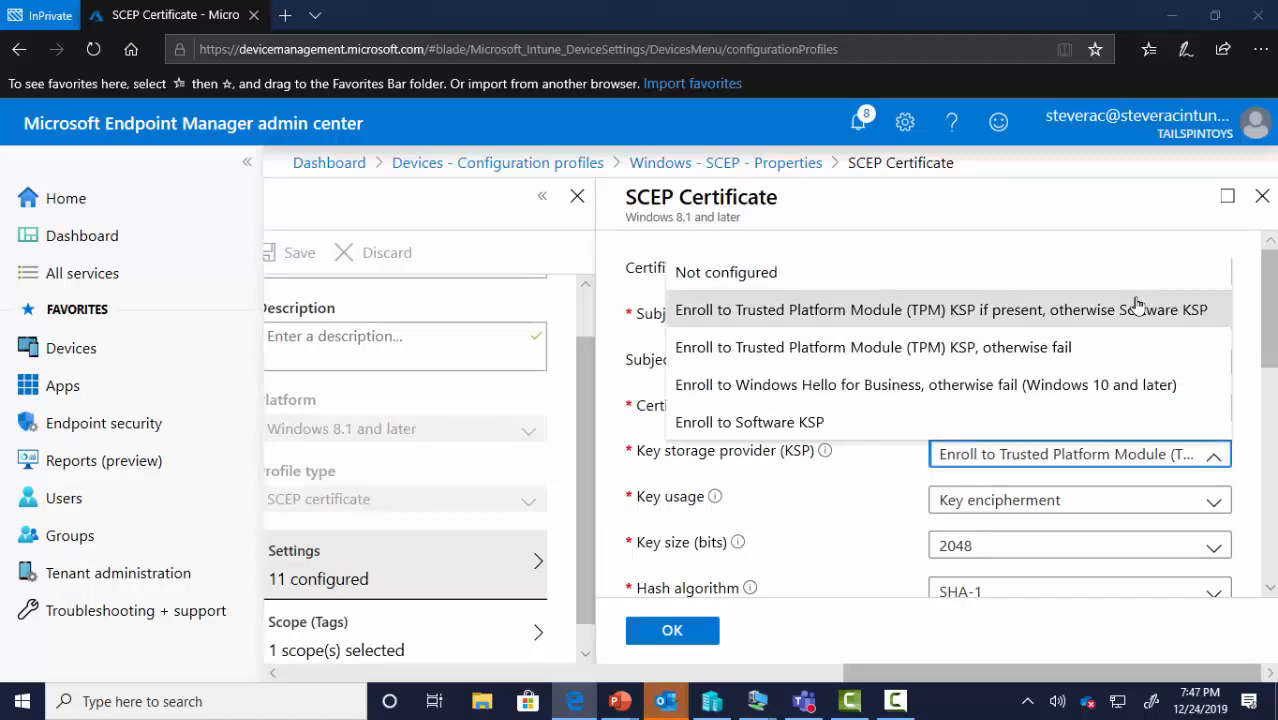
left_click(900, 502)
scroll(900, 502, "down", 3)
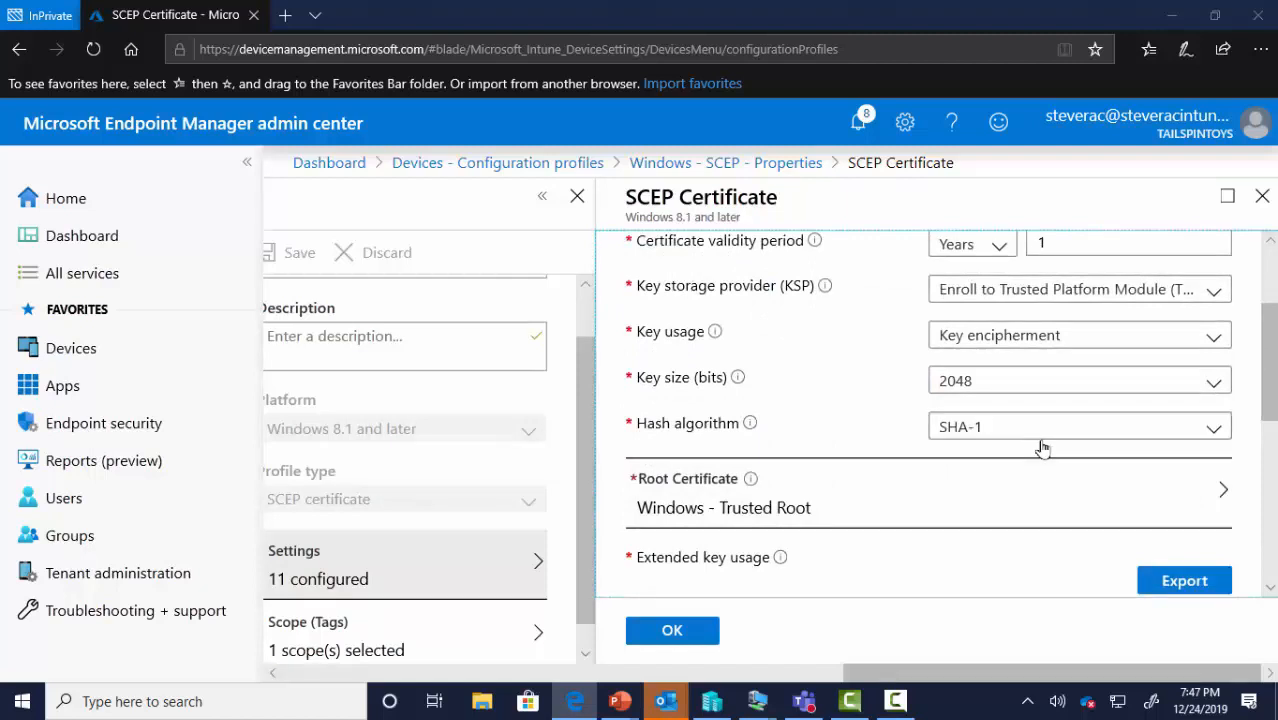
scroll(856, 491, "down", 3)
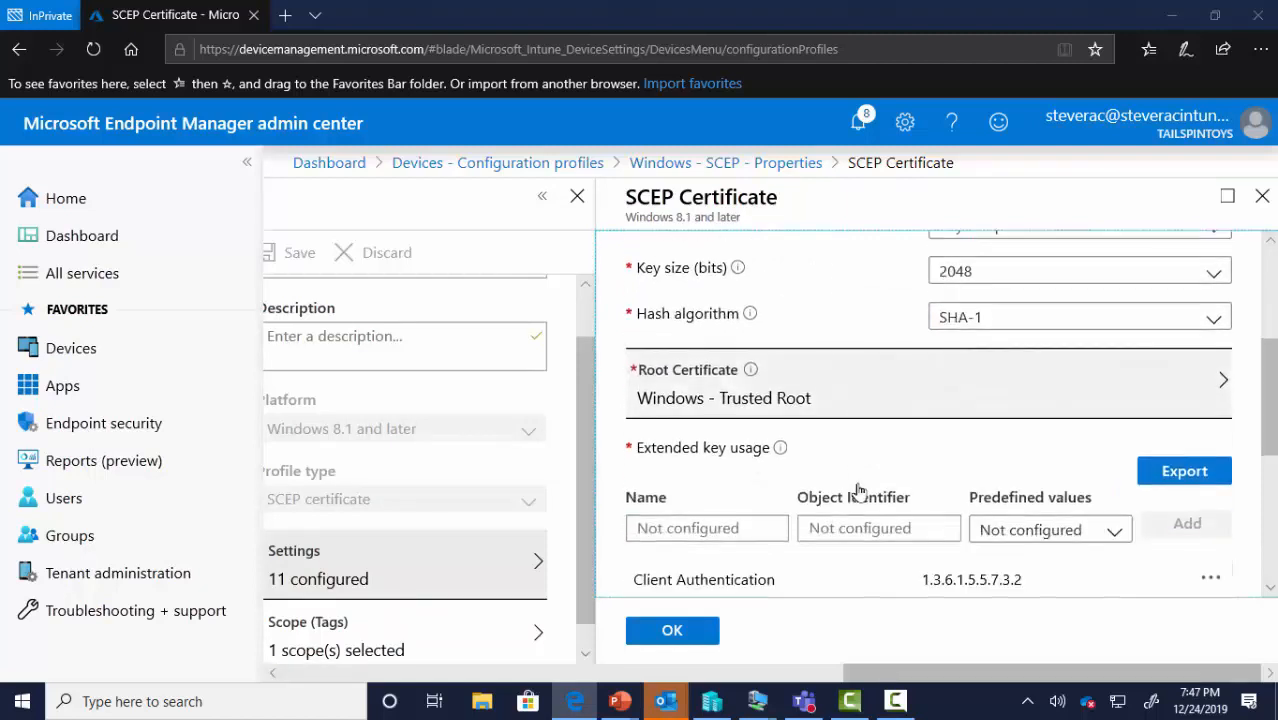
scroll(860, 490, "down", 5)
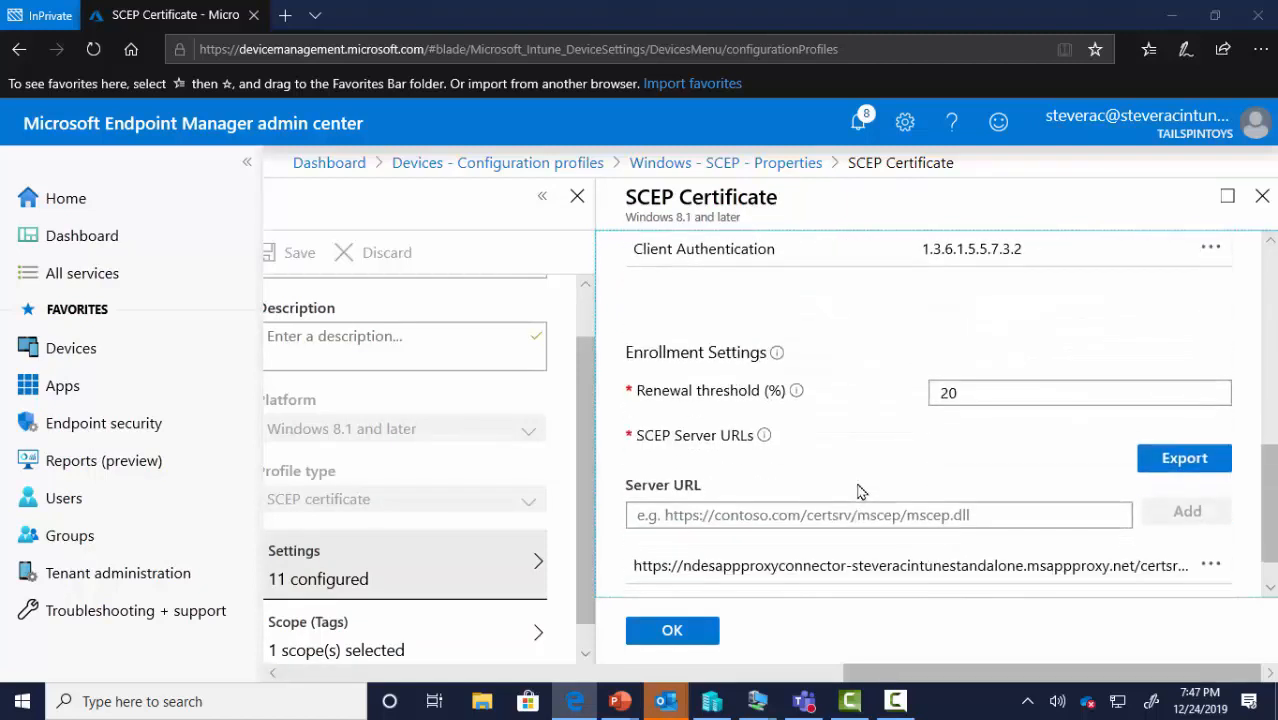
scroll(856, 491, "down", 1)
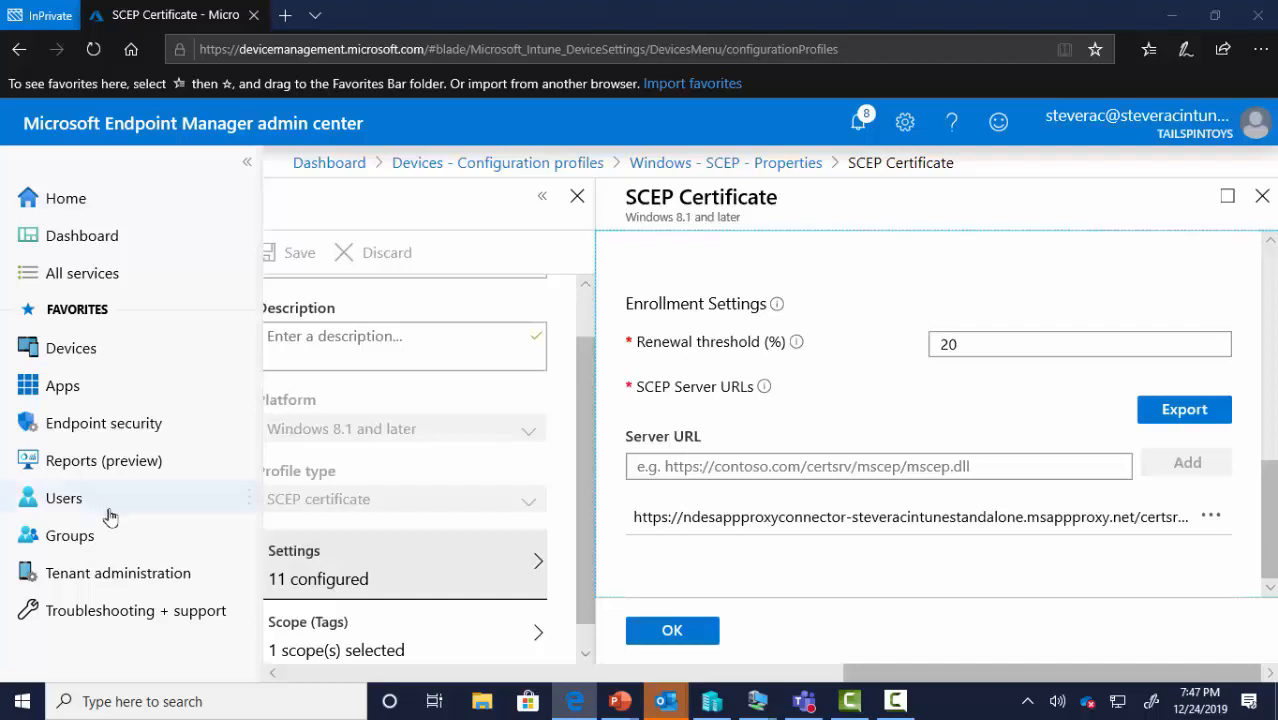
left_click_drag(900, 675, 635, 675)
left_click(671, 318)
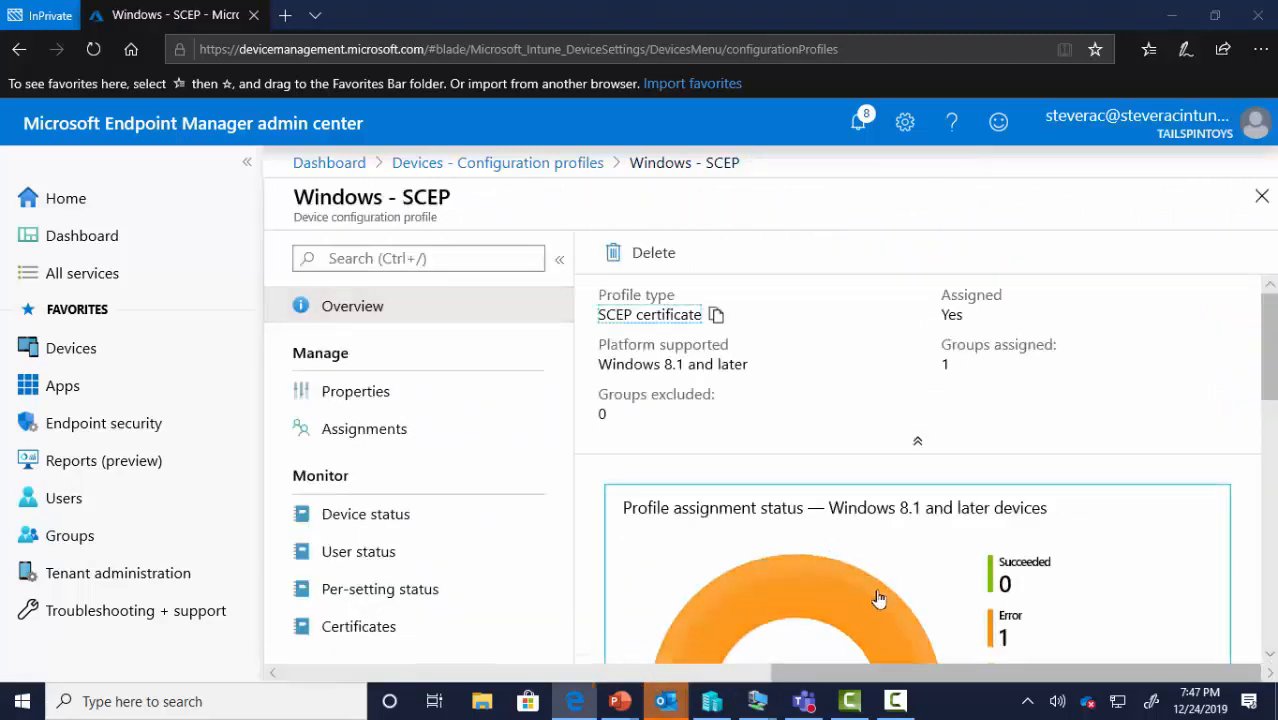
left_click(373, 532)
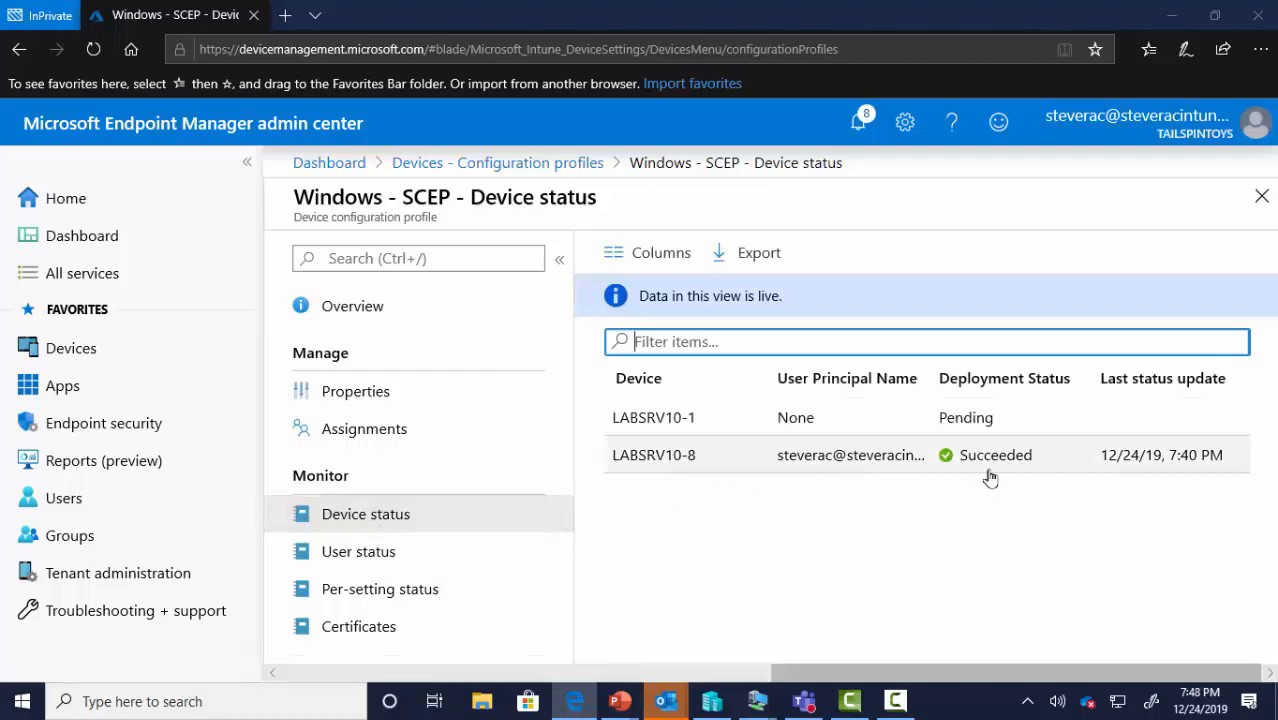
Review Windows - SCEP User, Per-setting and Certificates reports (one key-size-32 certificate), then return to profiles
left_click(390, 560)
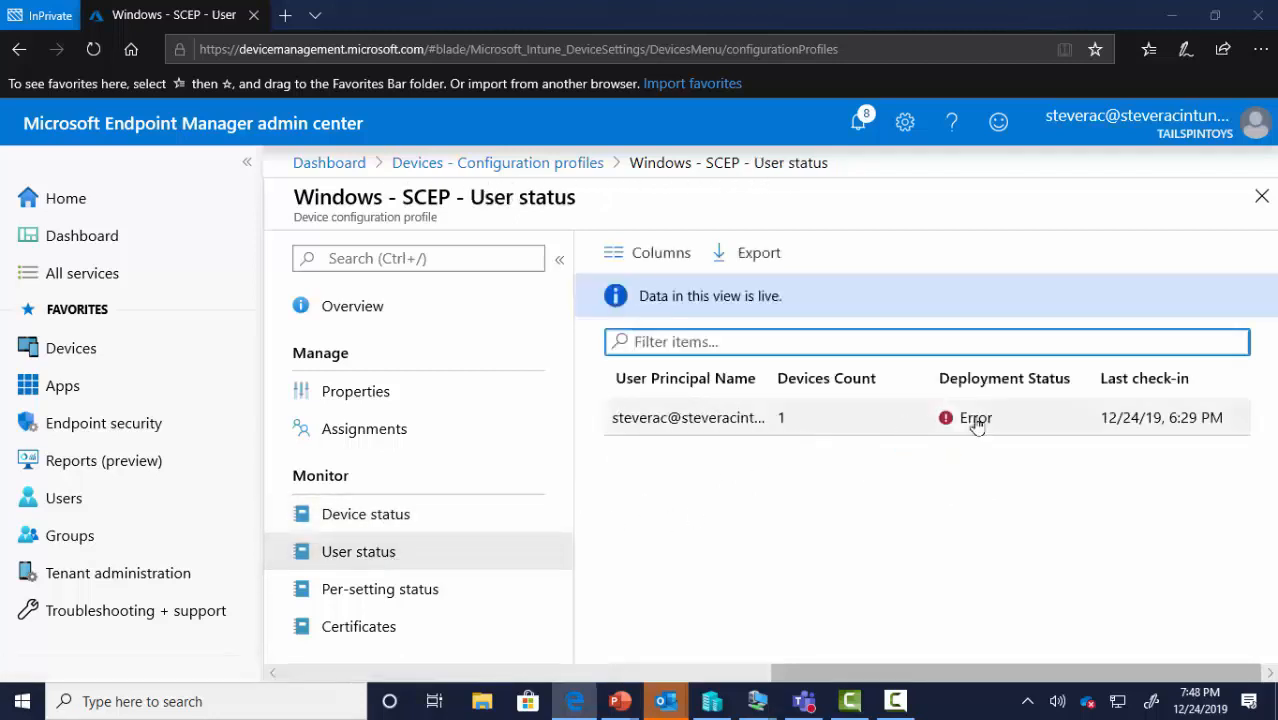
left_click(420, 590)
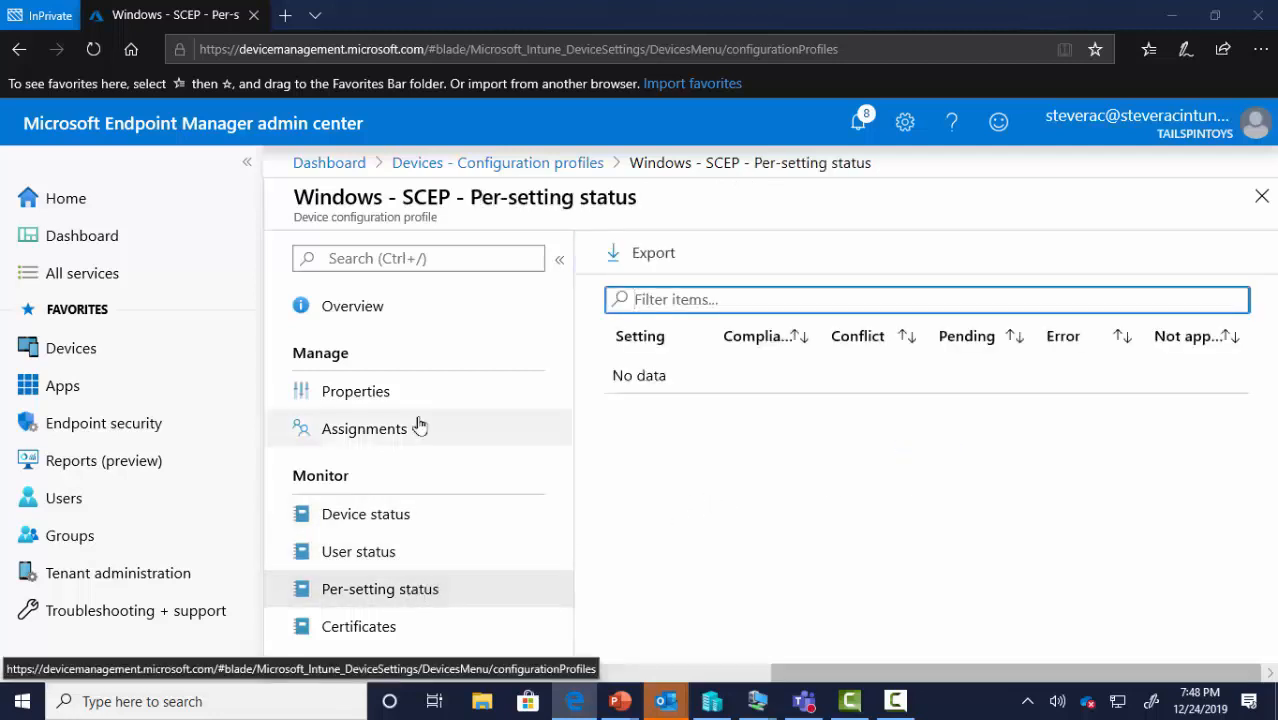
left_click(414, 627)
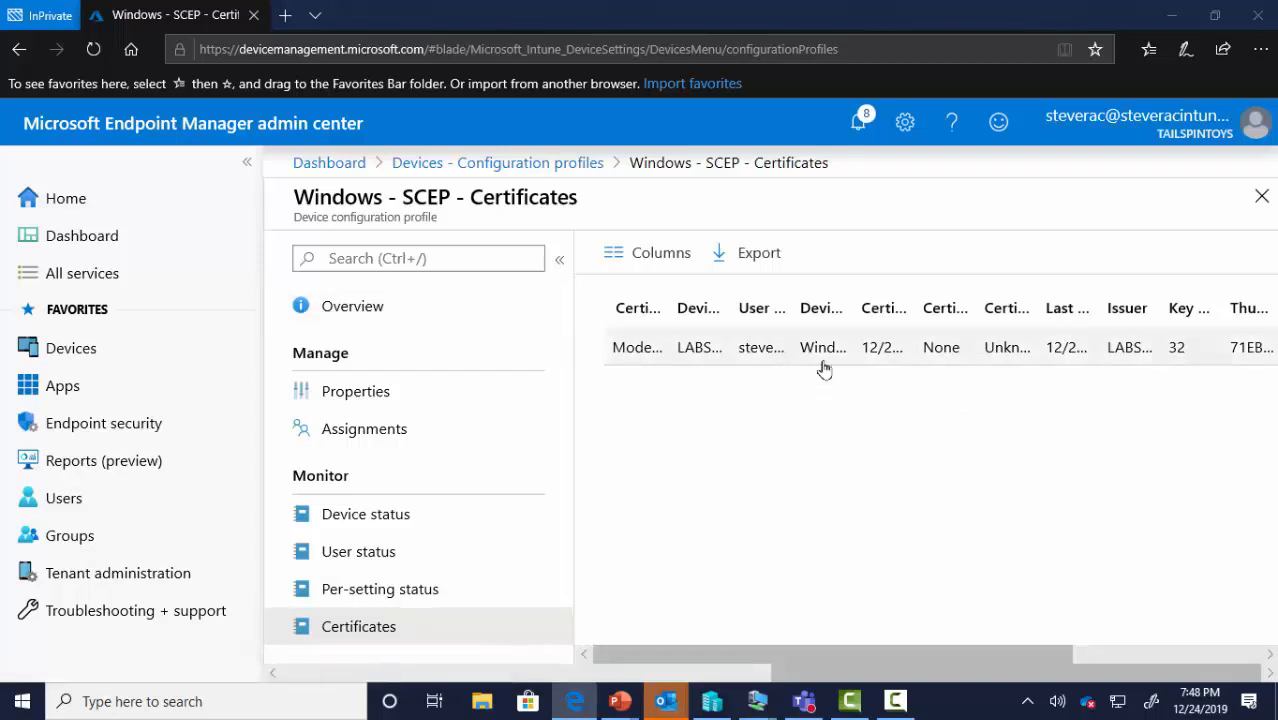
left_click(503, 165)
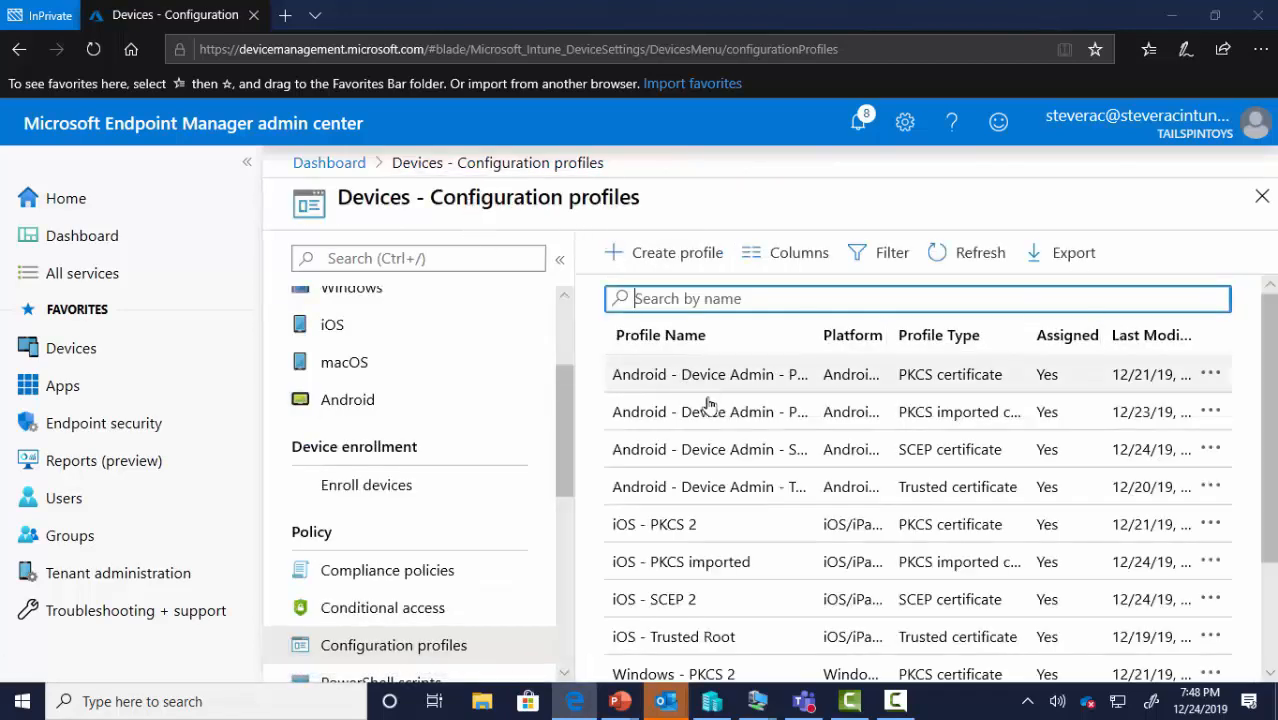
Review the Android - Device Admin - SCEP profile's Device, User, Per-setting and Certificates reports, then return to profiles
left_click(716, 450)
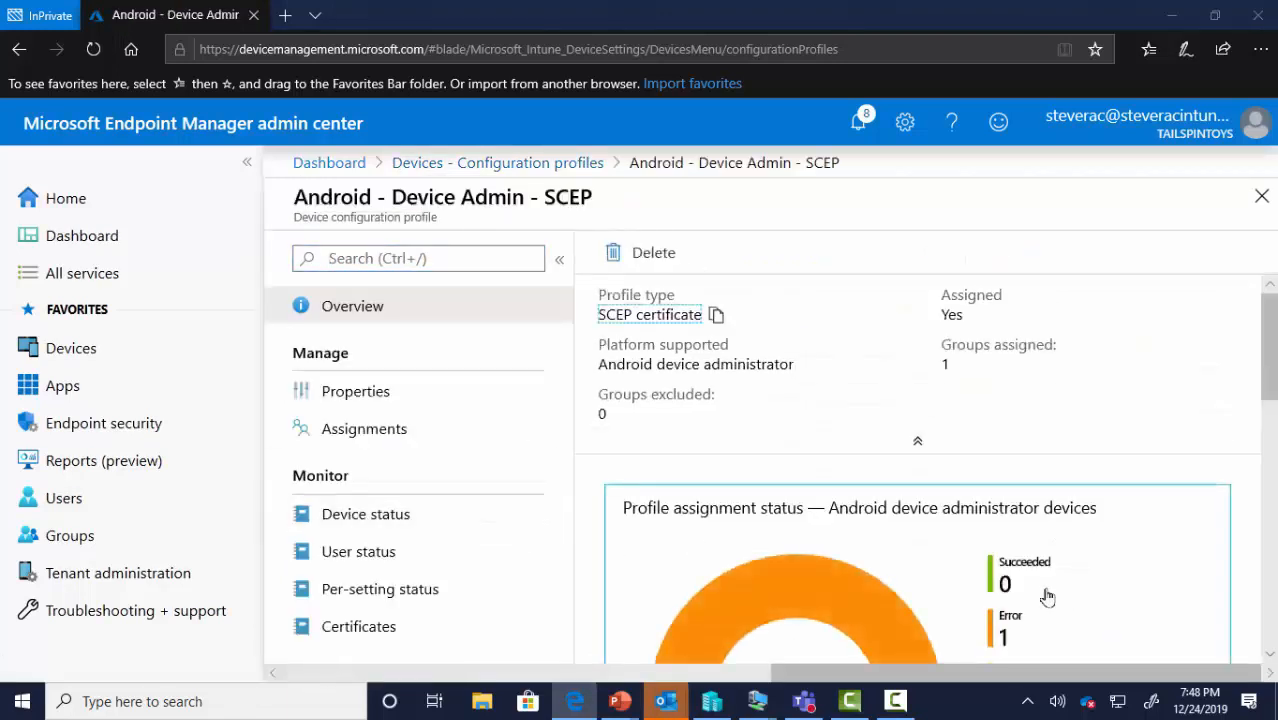
left_click(476, 521)
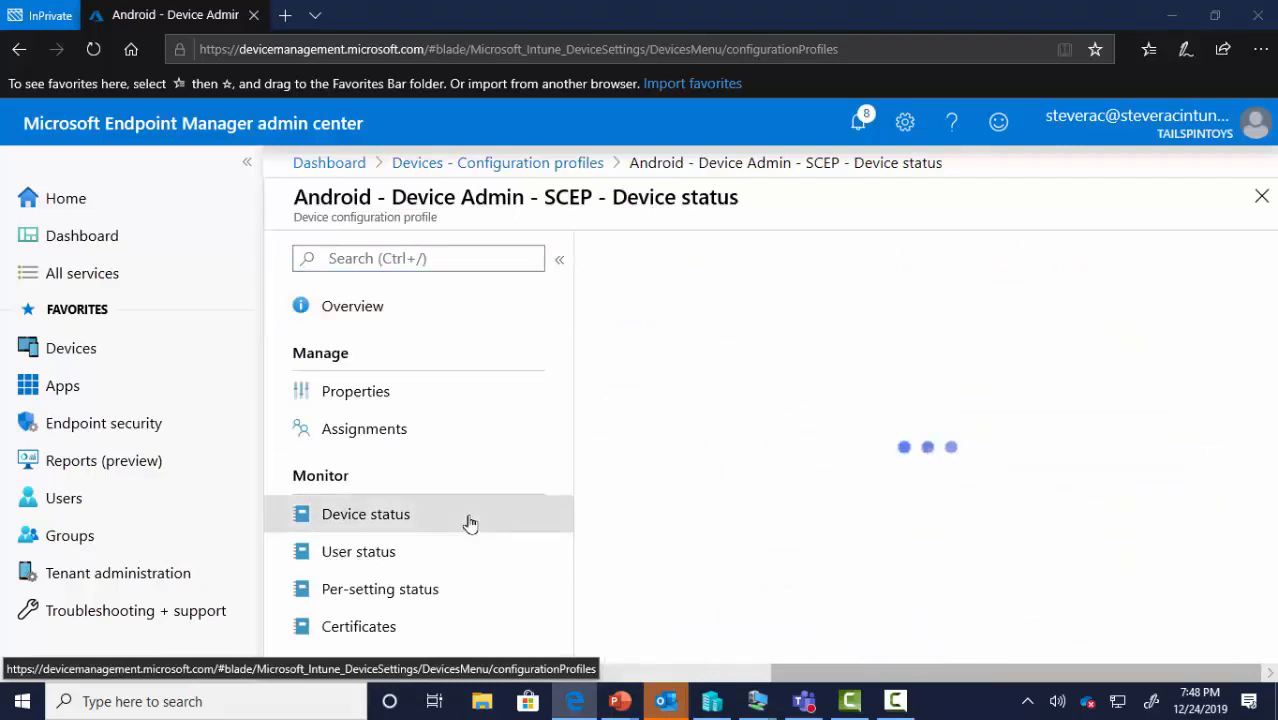
left_click(418, 551)
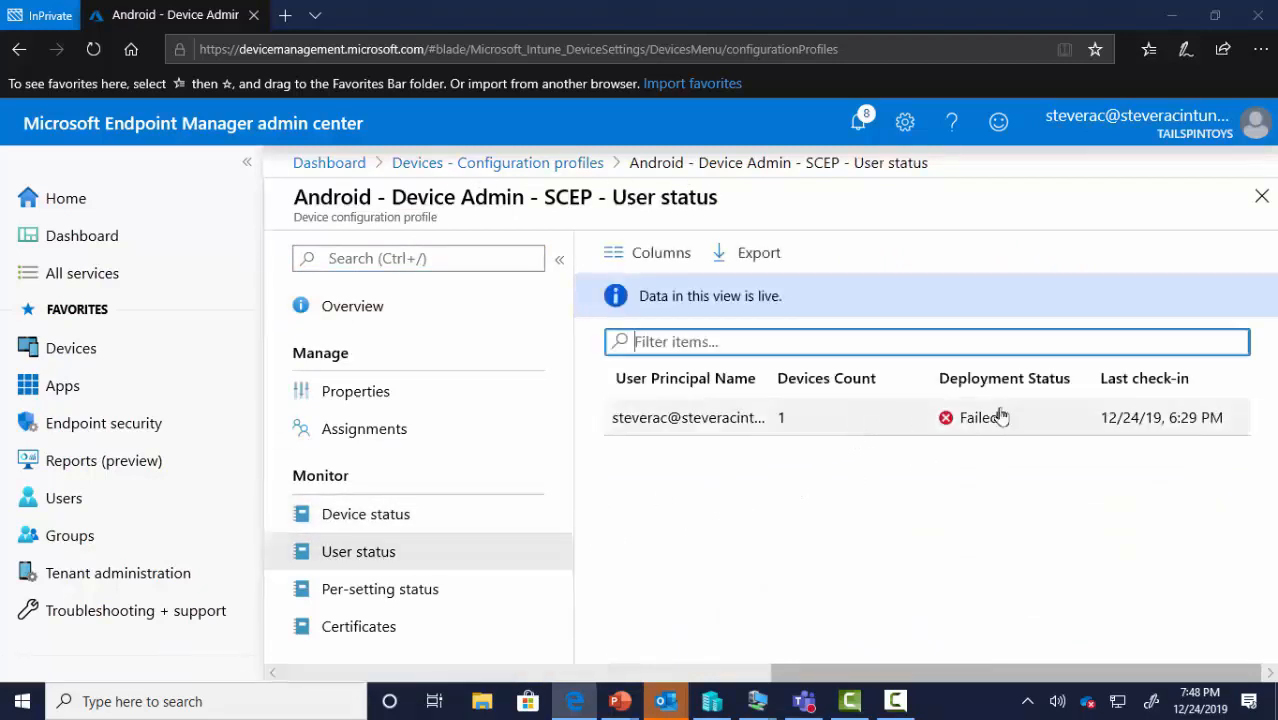
left_click(382, 589)
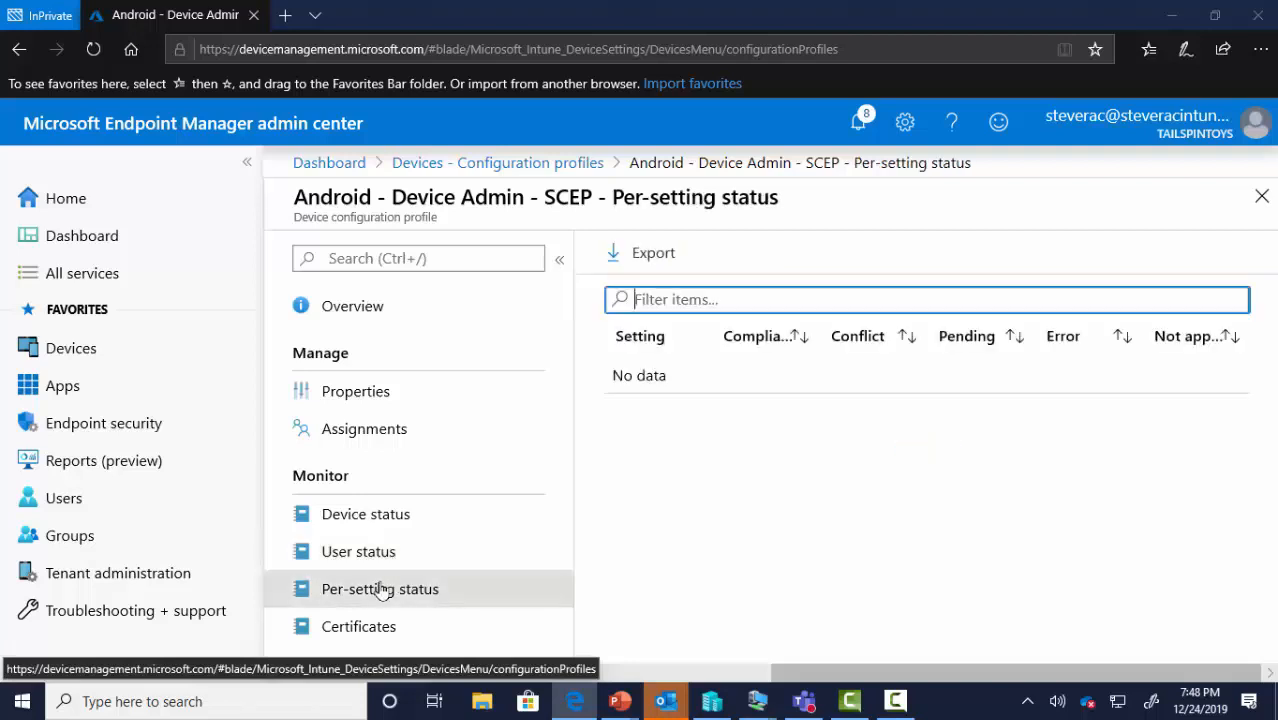
left_click(341, 628)
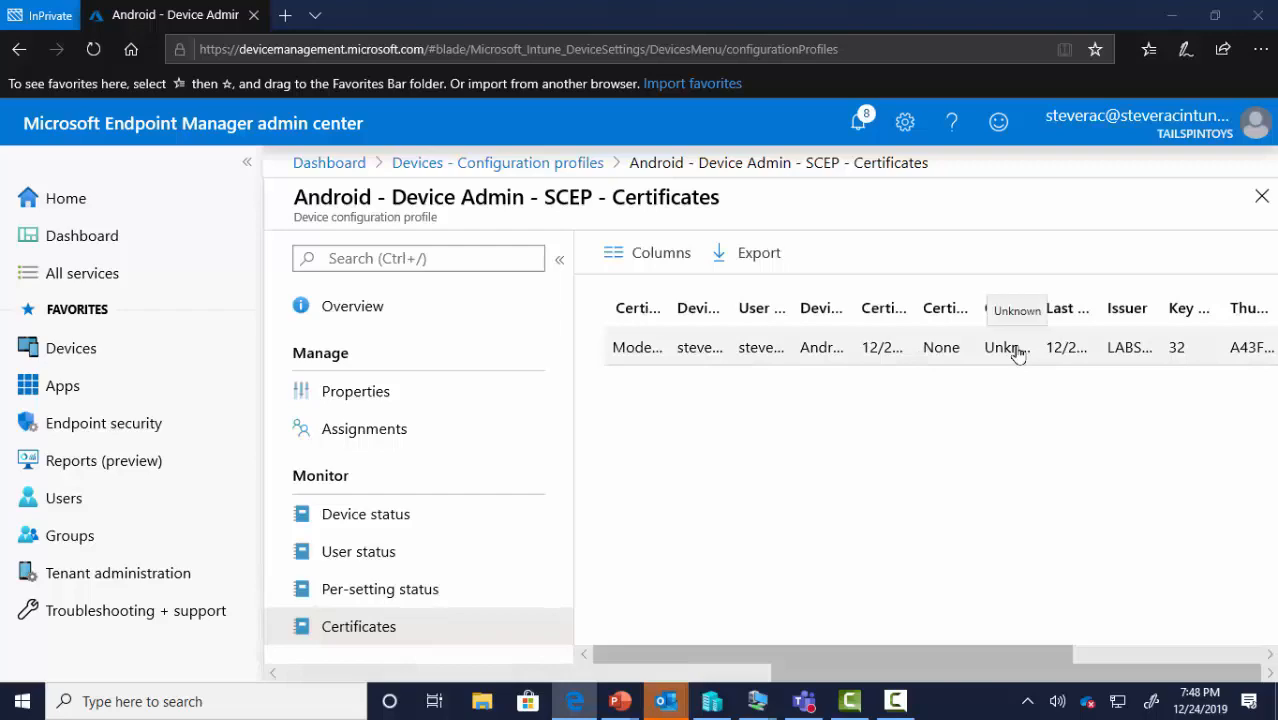
left_click(486, 164)
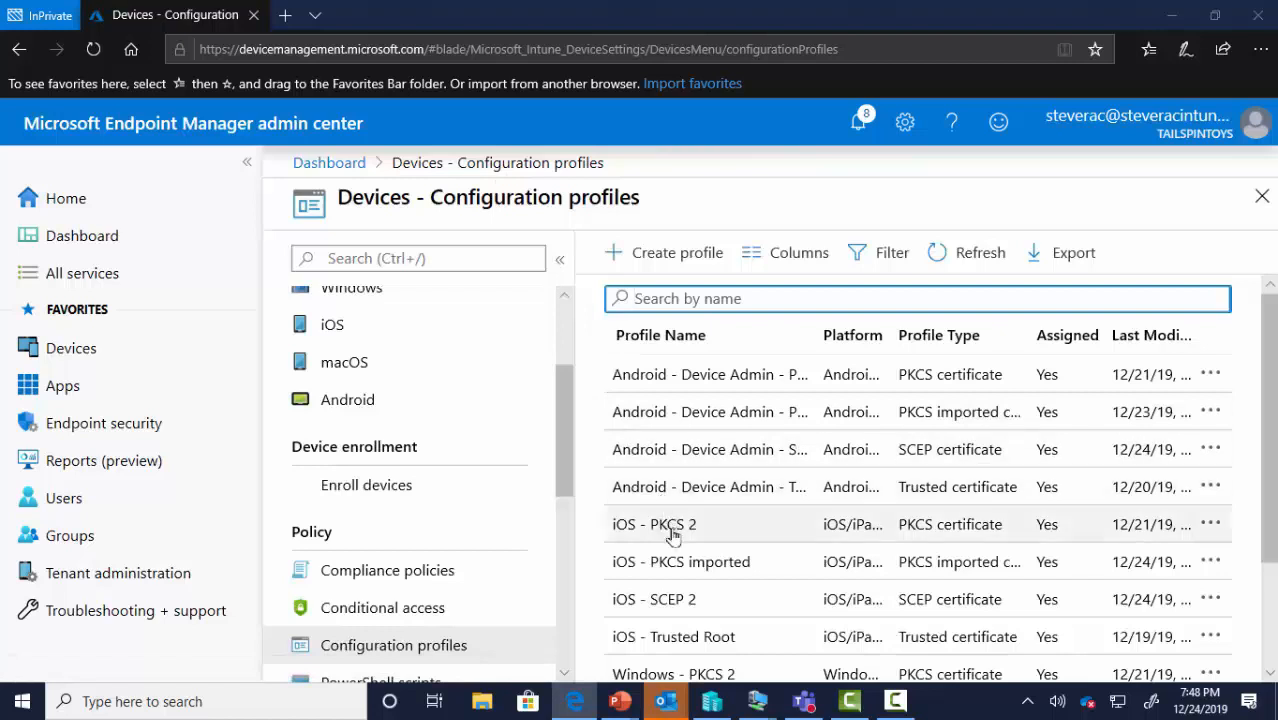
Review the iOS - SCEP 2 Device, User, Per-setting and Certificates reports, then minimize Edge
left_click(680, 599)
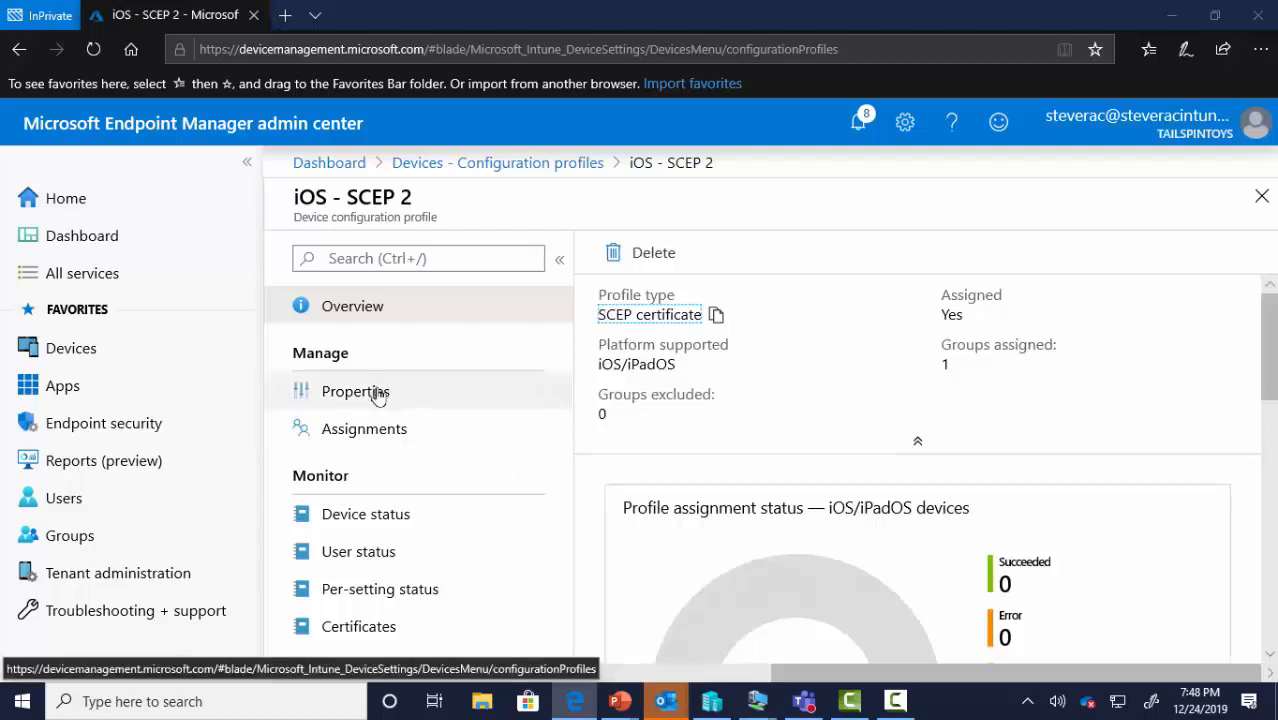
left_click(366, 513)
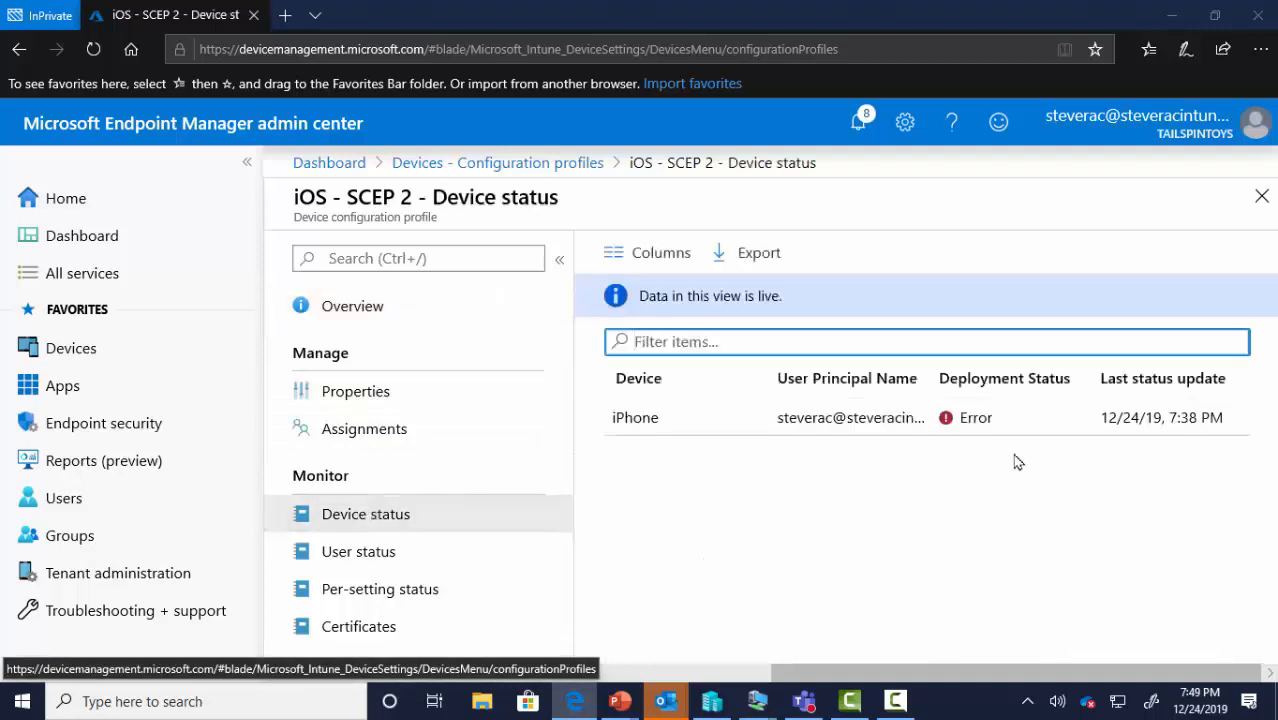
left_click(390, 556)
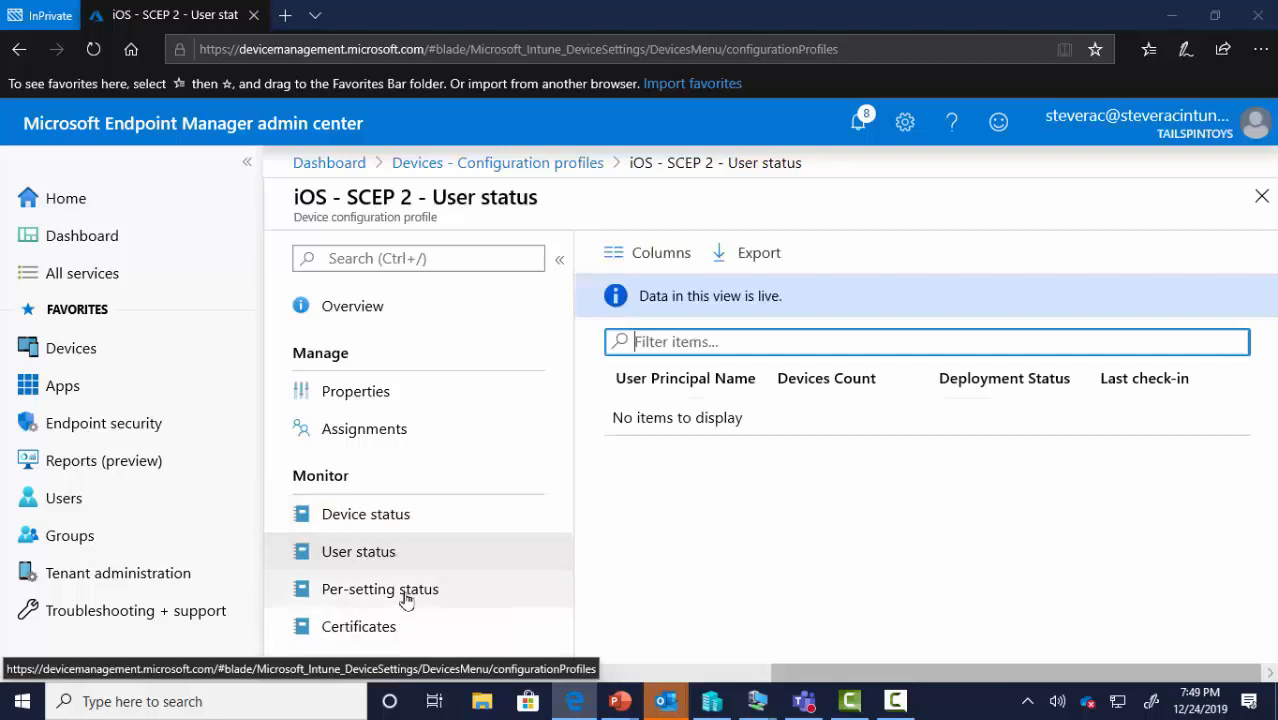
left_click(405, 596)
left_click(391, 626)
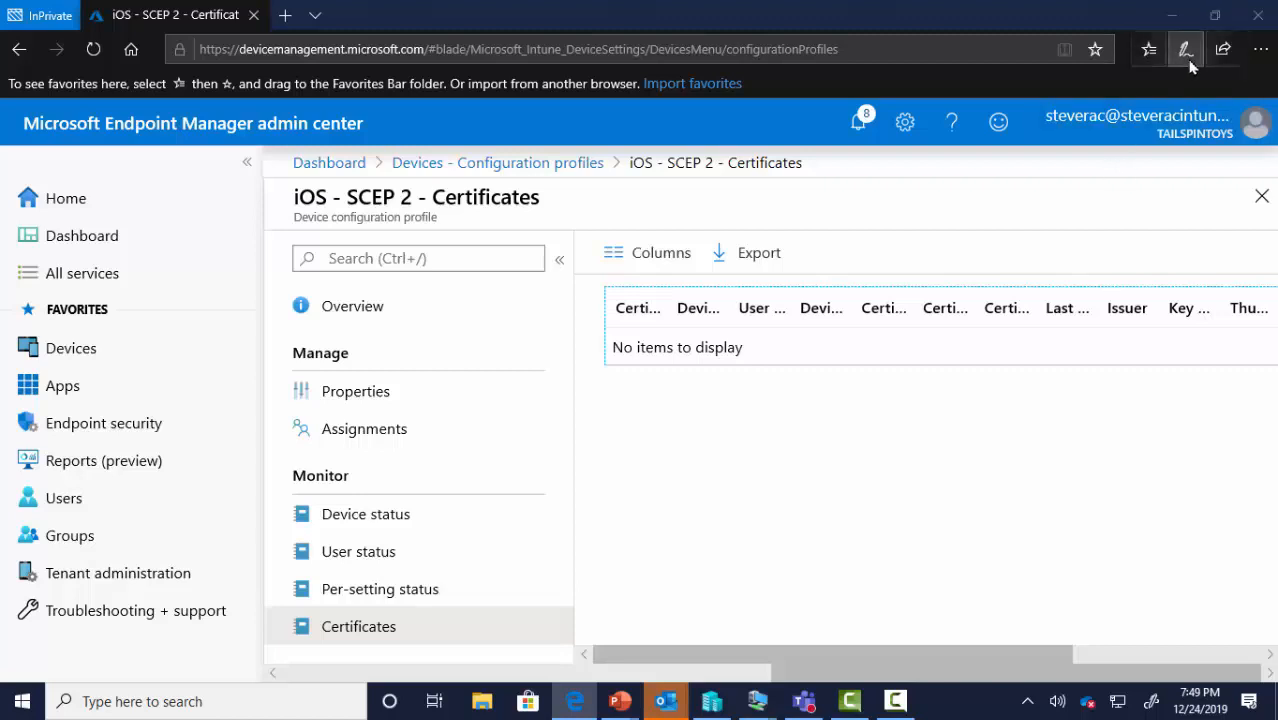
left_click(1170, 25)
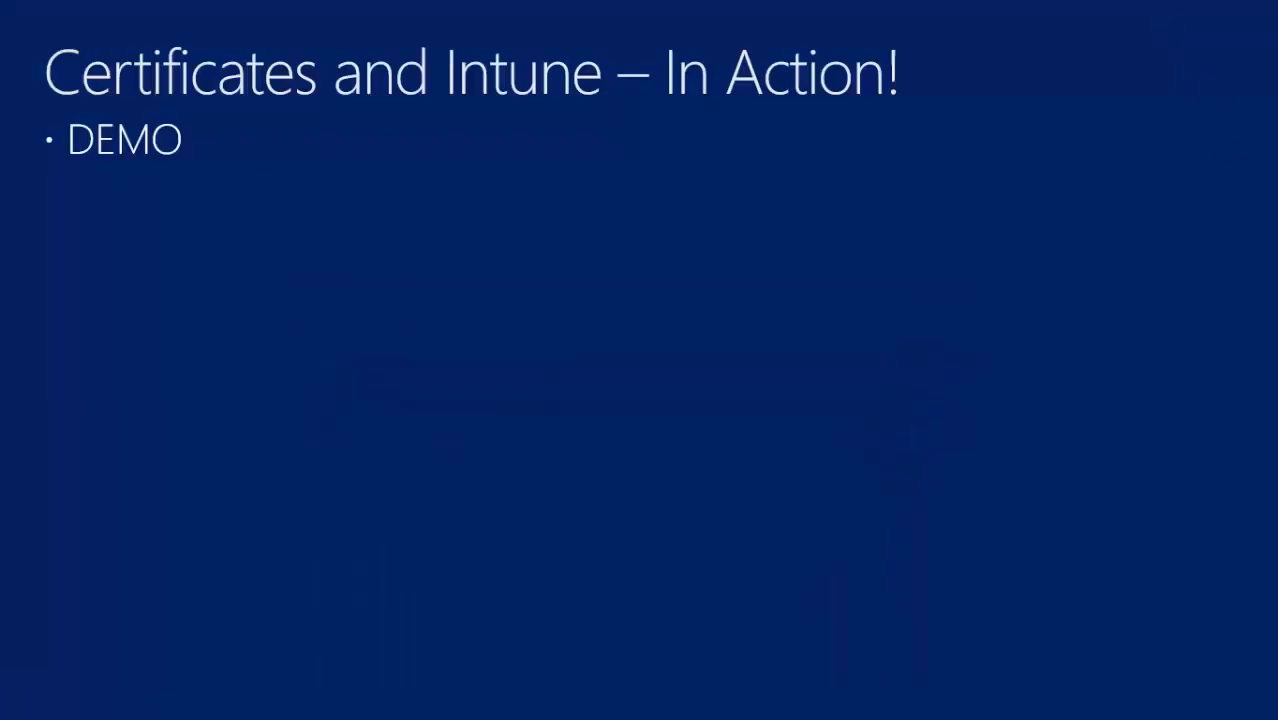
Switch from the PowerPoint slideshow to the certsrv remote session's Issued Certificates list
key("alt+Tab")
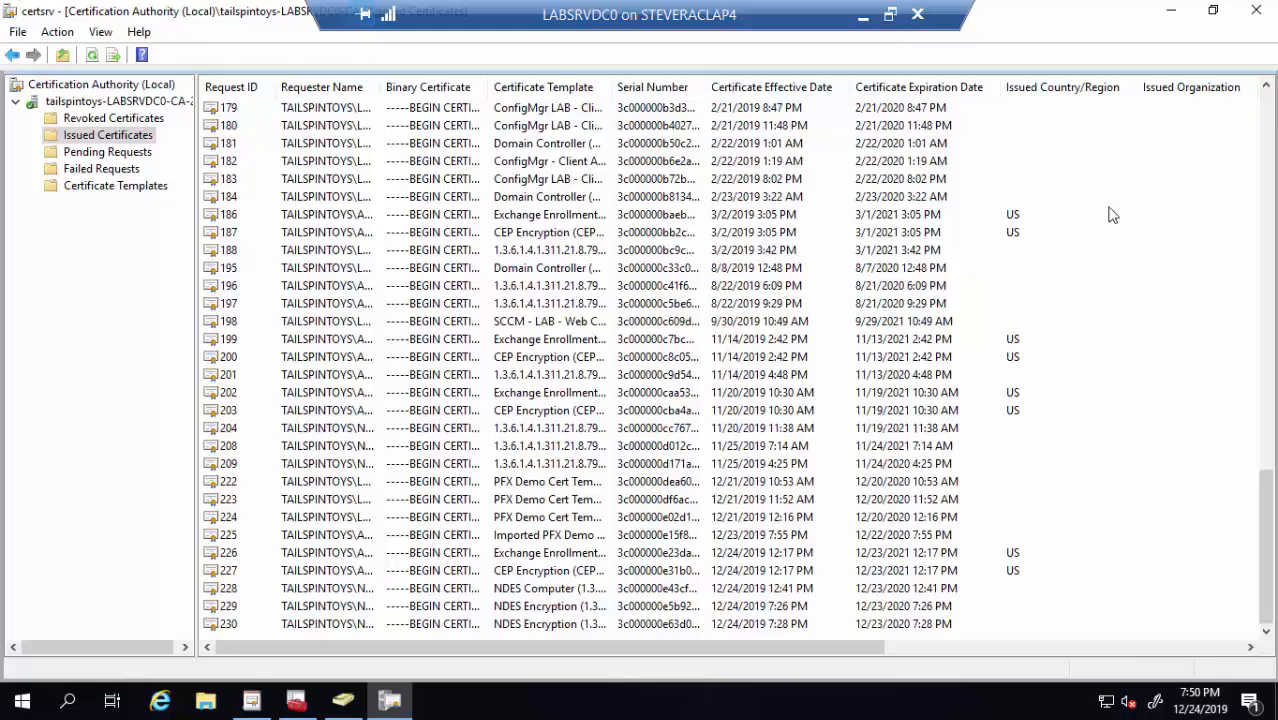
Minimize the LABSRVDC0 remote session to reach certmgr on LABSRV10-8
left_click(859, 19)
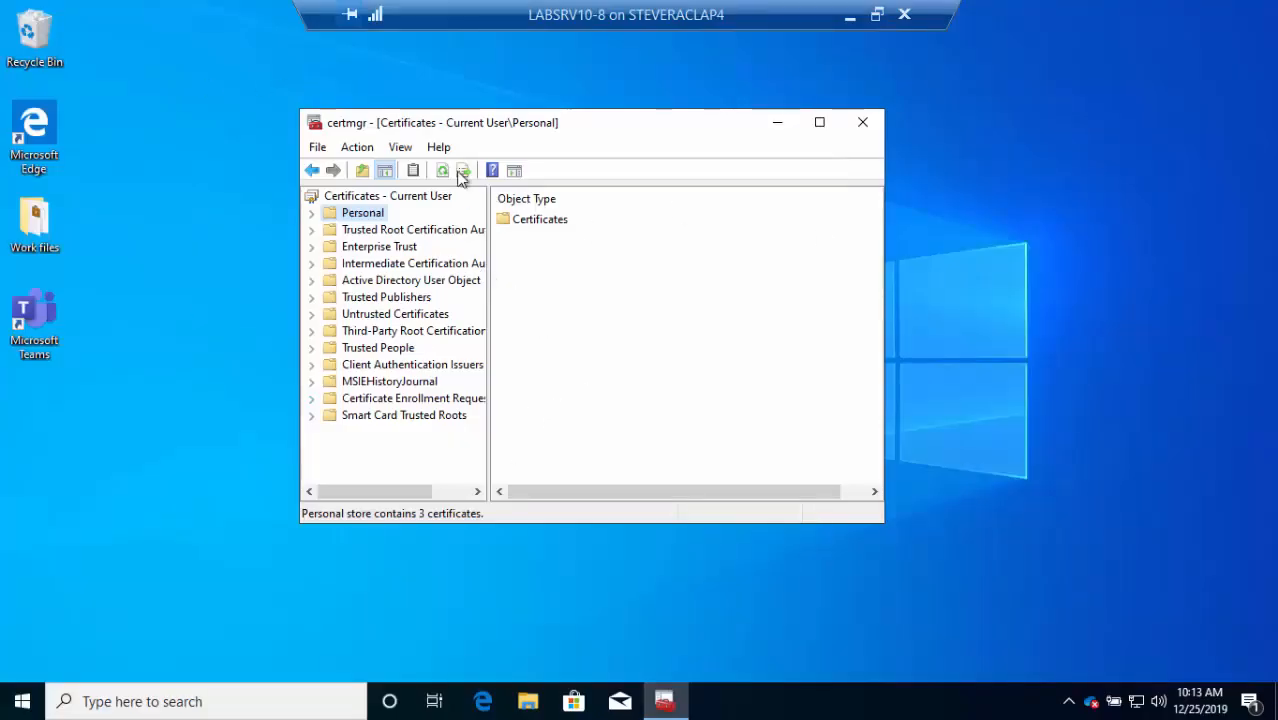
Expand the Personal certificate store and select the certificate expiring 12/23/2020
left_click(311, 213)
left_click(380, 230)
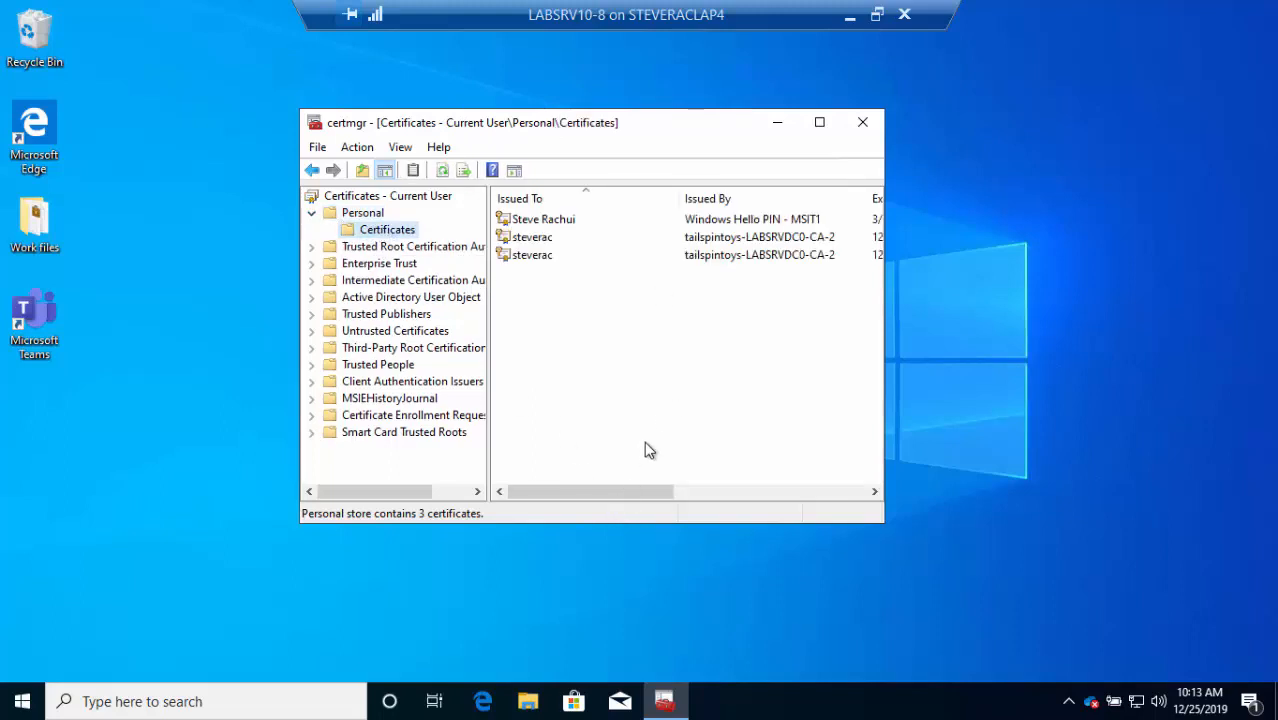
left_click_drag(640, 491, 689, 492)
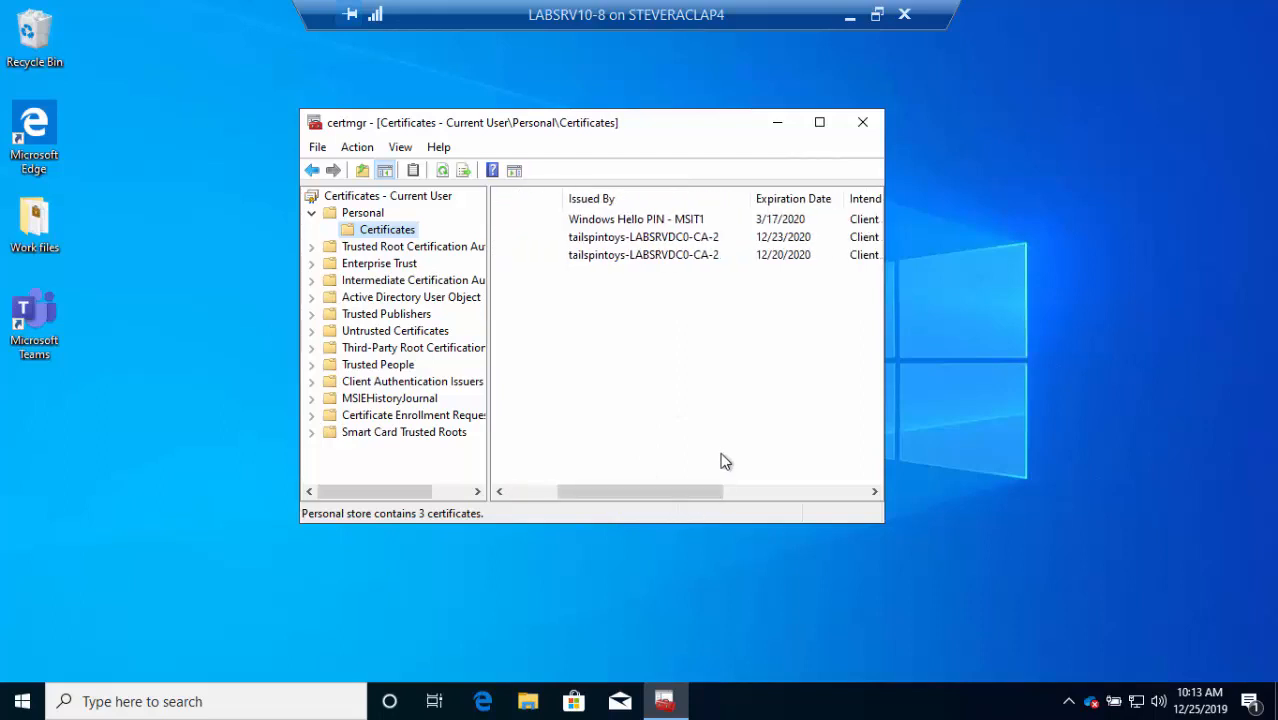
left_click(787, 240)
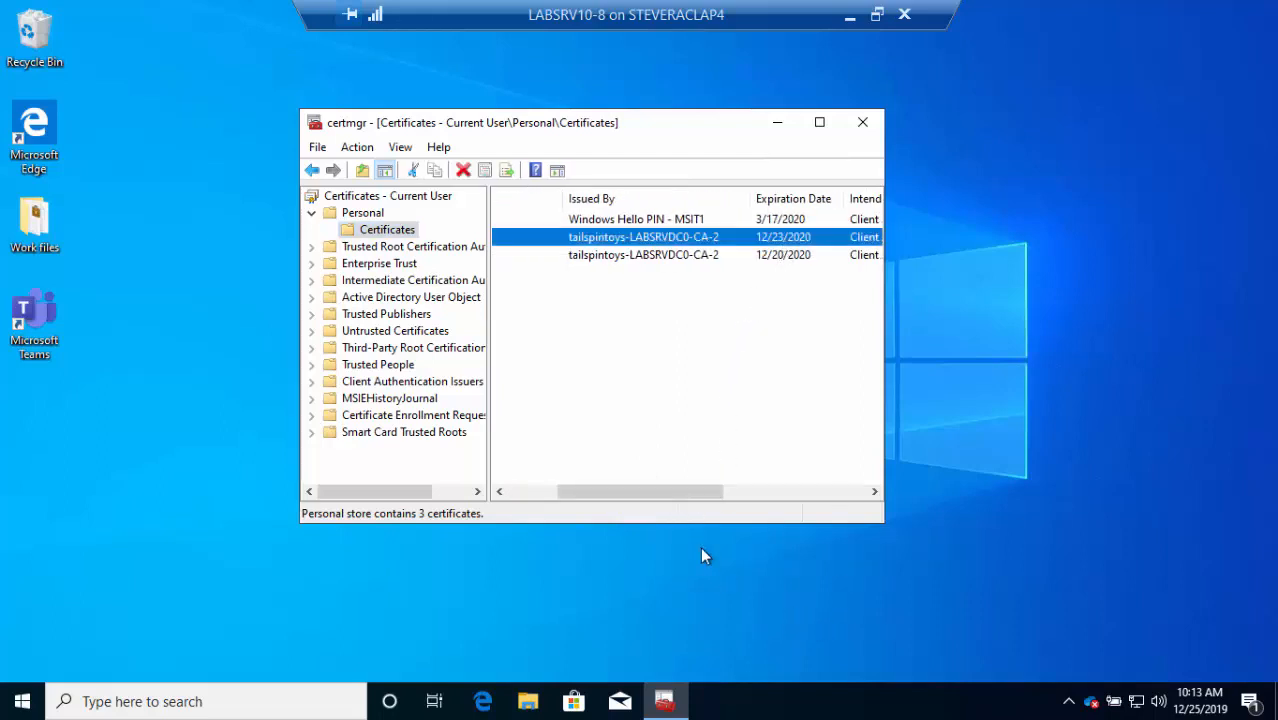
left_click_drag(668, 492, 598, 493)
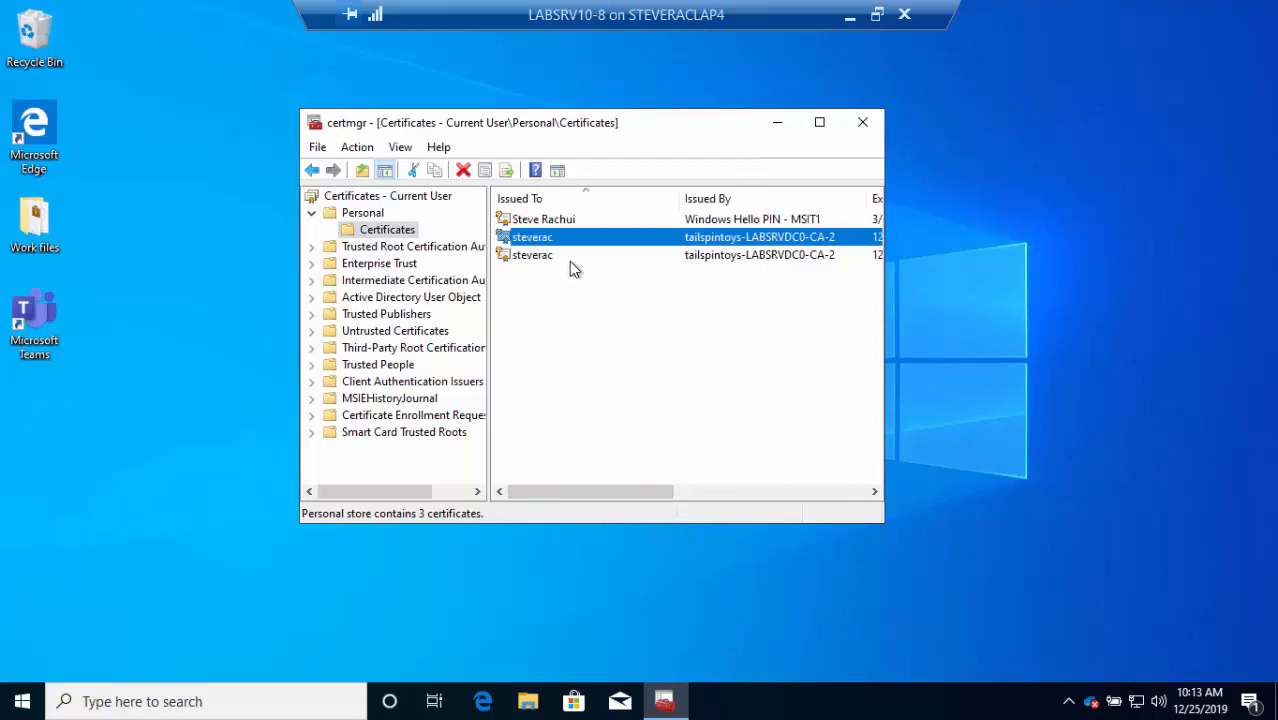
Open the tailspintoys-LABSRVDC0-CA-2 issued certificate and review its Details fields
double_click(563, 236)
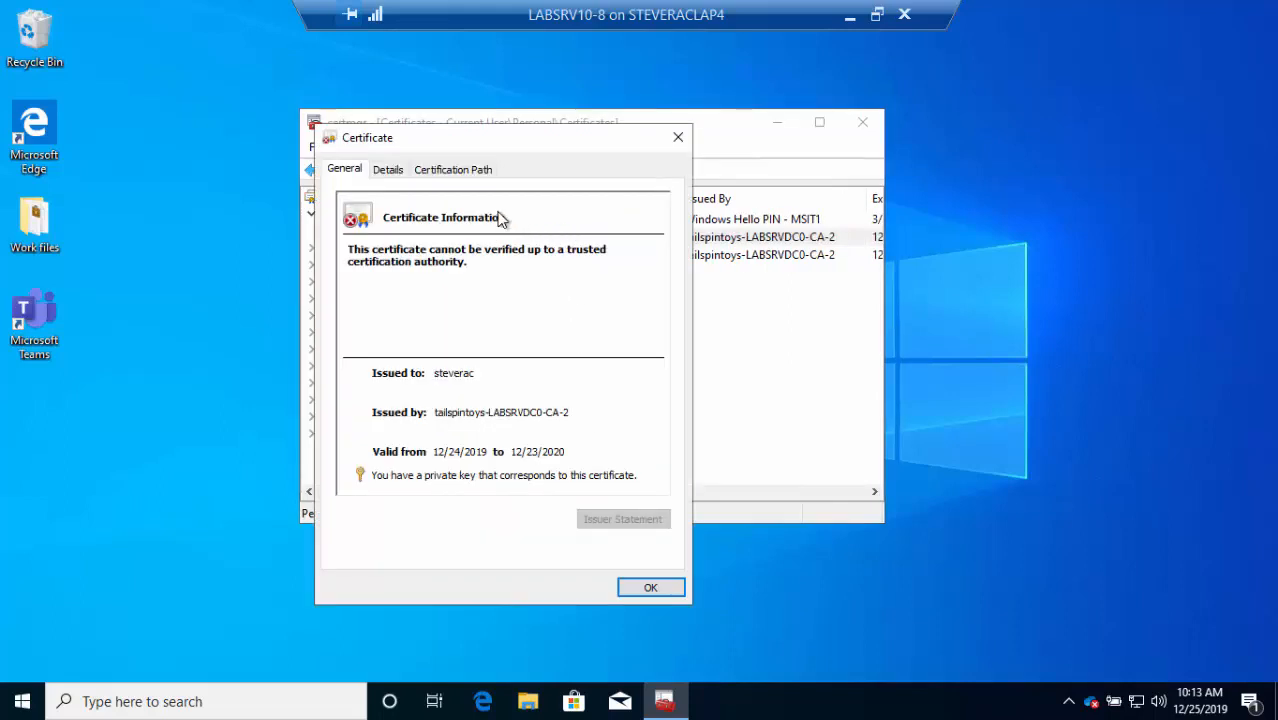
left_click(390, 170)
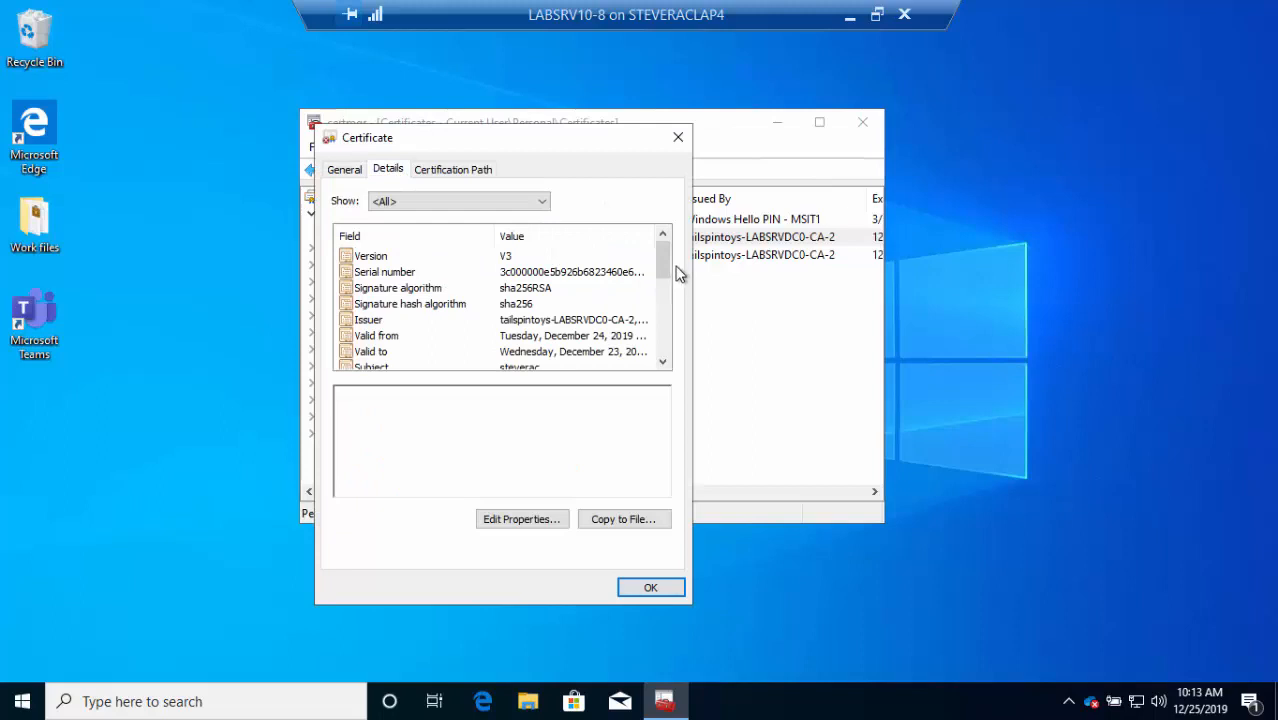
left_click_drag(668, 264, 665, 317)
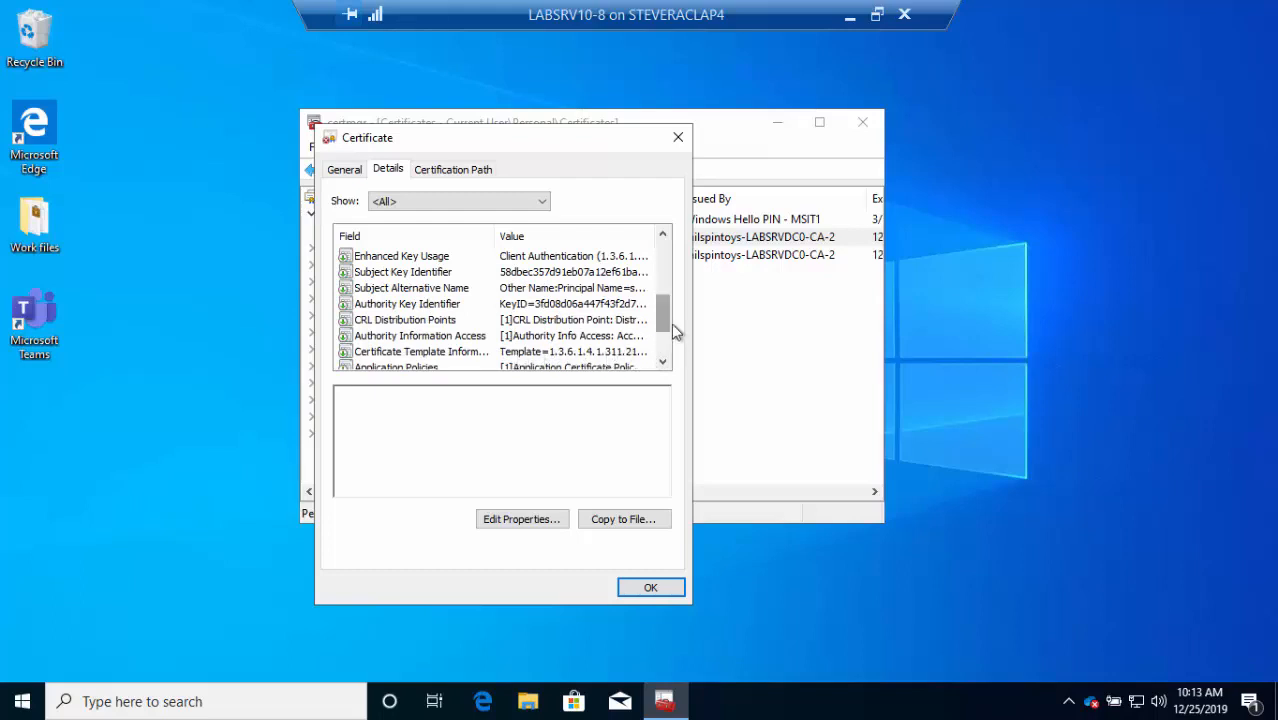
left_click_drag(667, 325, 662, 343)
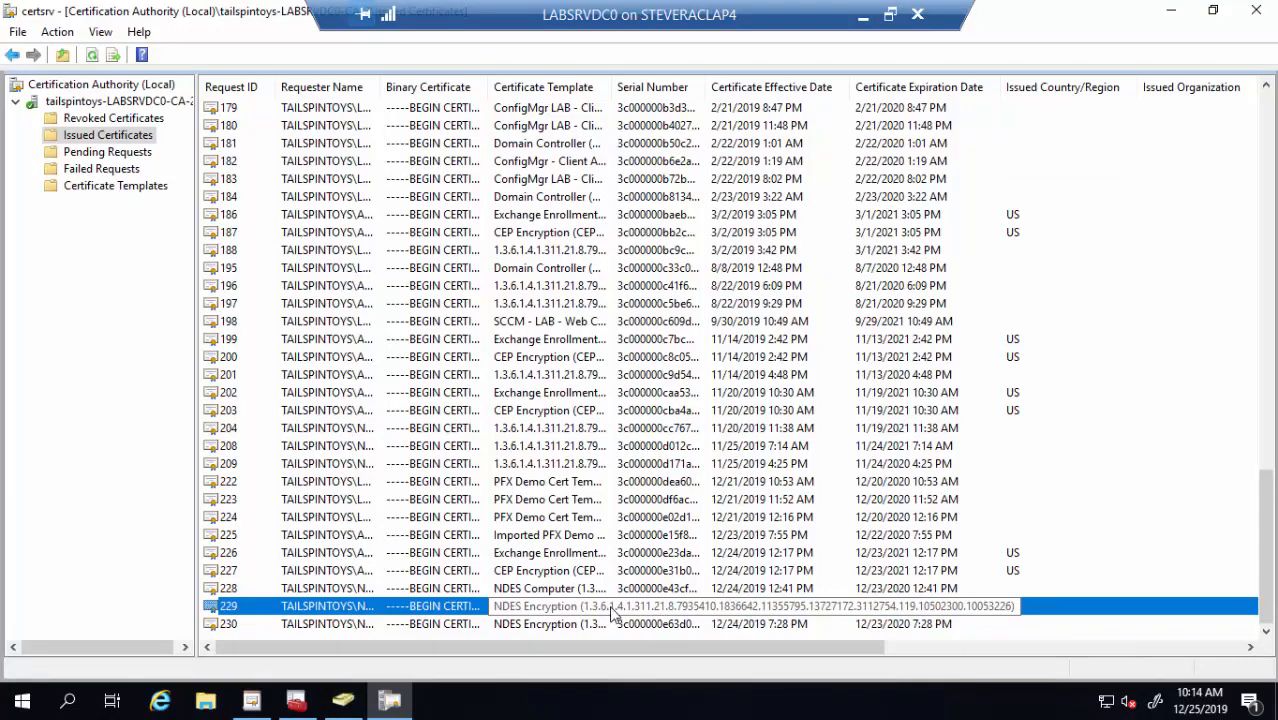
Open issued certificate 229 from the NDES Encryption template and review its Details fields
double_click(508, 614)
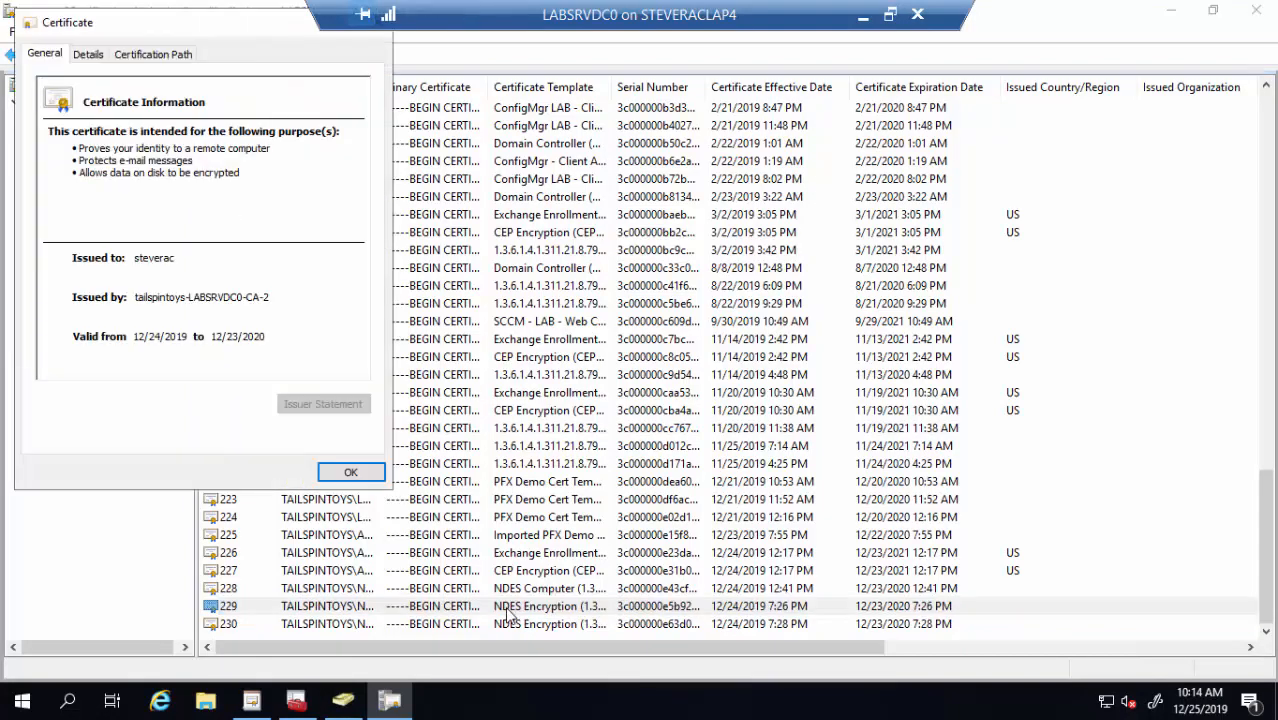
left_click(88, 55)
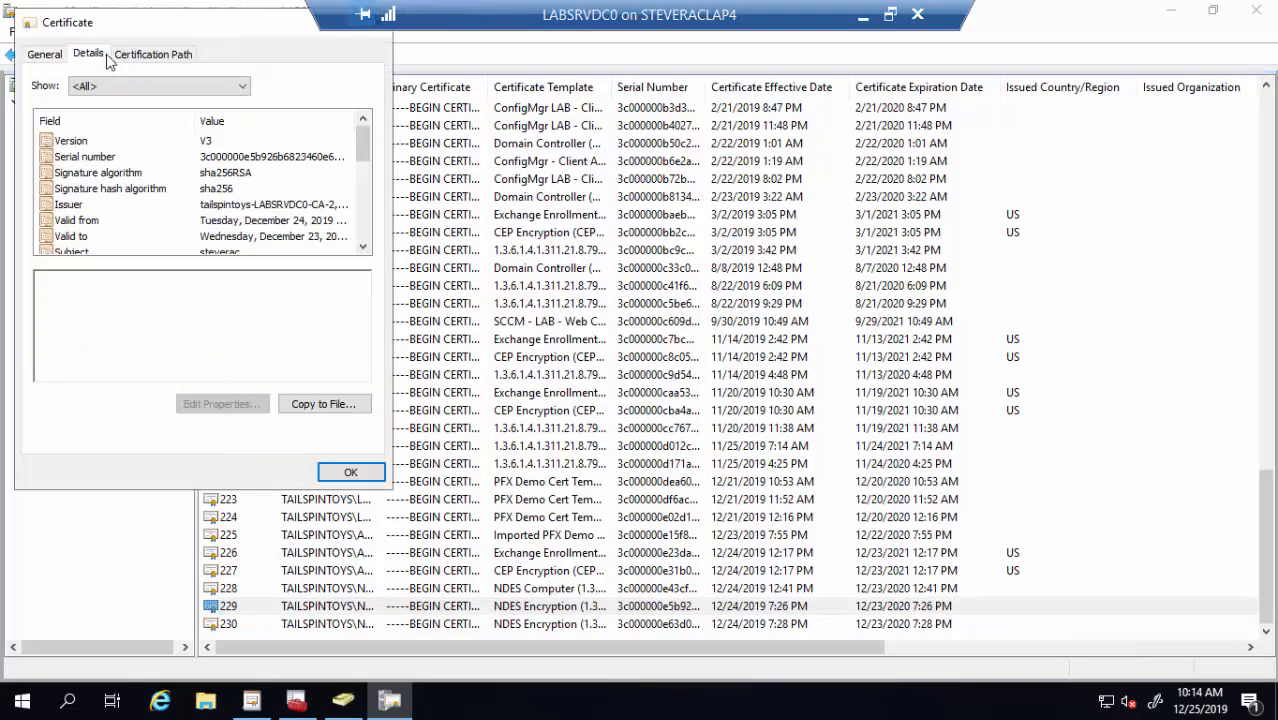
left_click_drag(363, 145, 363, 225)
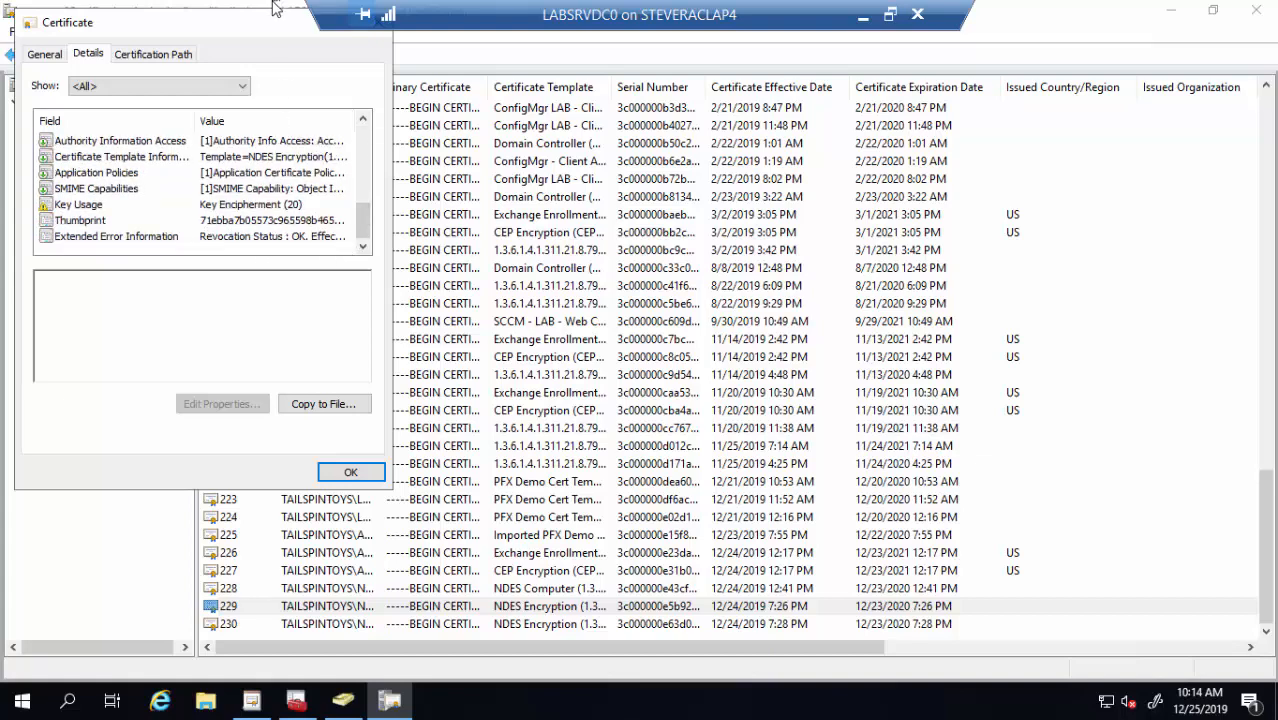
left_click_drag(263, 24, 335, 77)
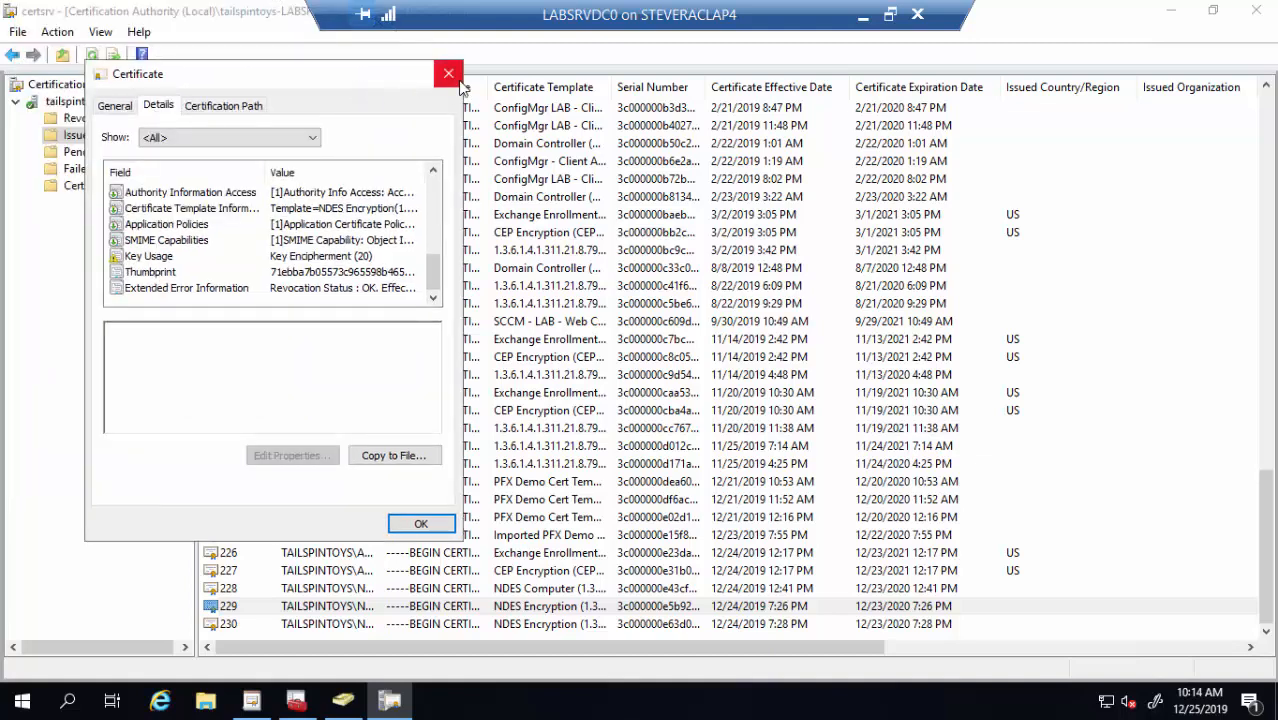
Close the certificate and return to the slideshow's 'Certificates and Intune – Troubleshooting' slide
left_click(448, 74)
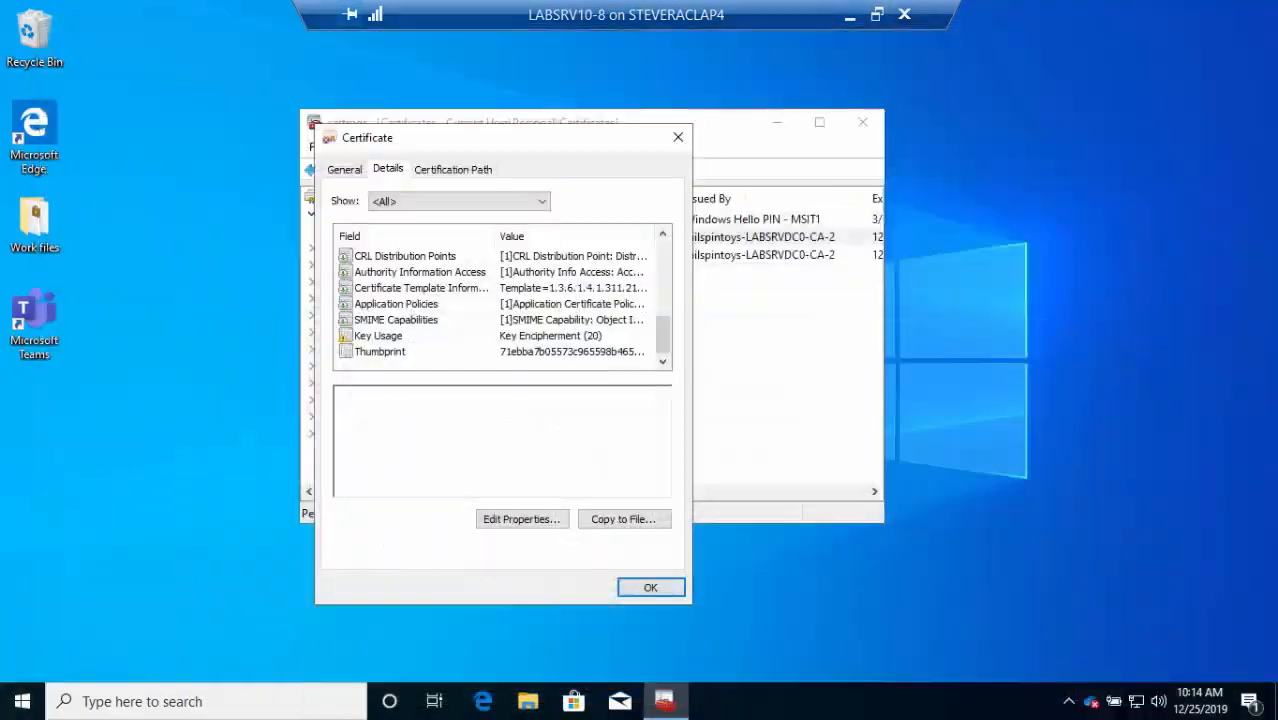
left_click(850, 15)
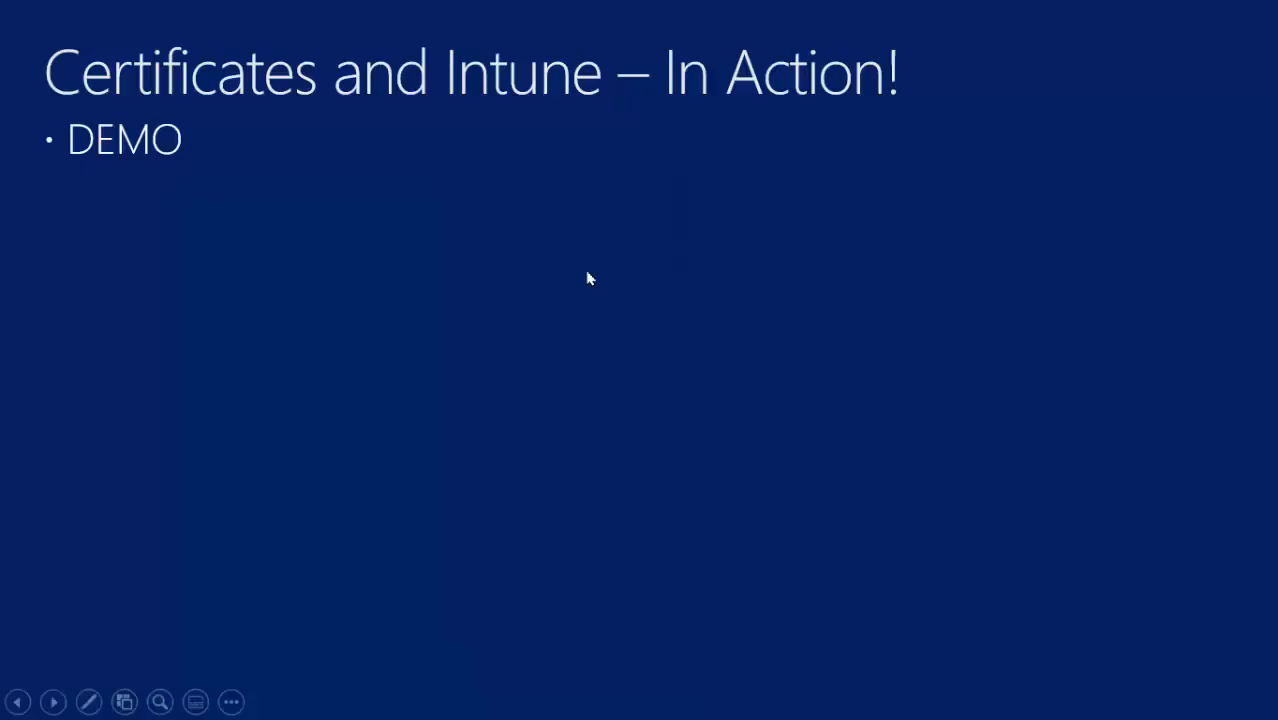
left_click(573, 281)
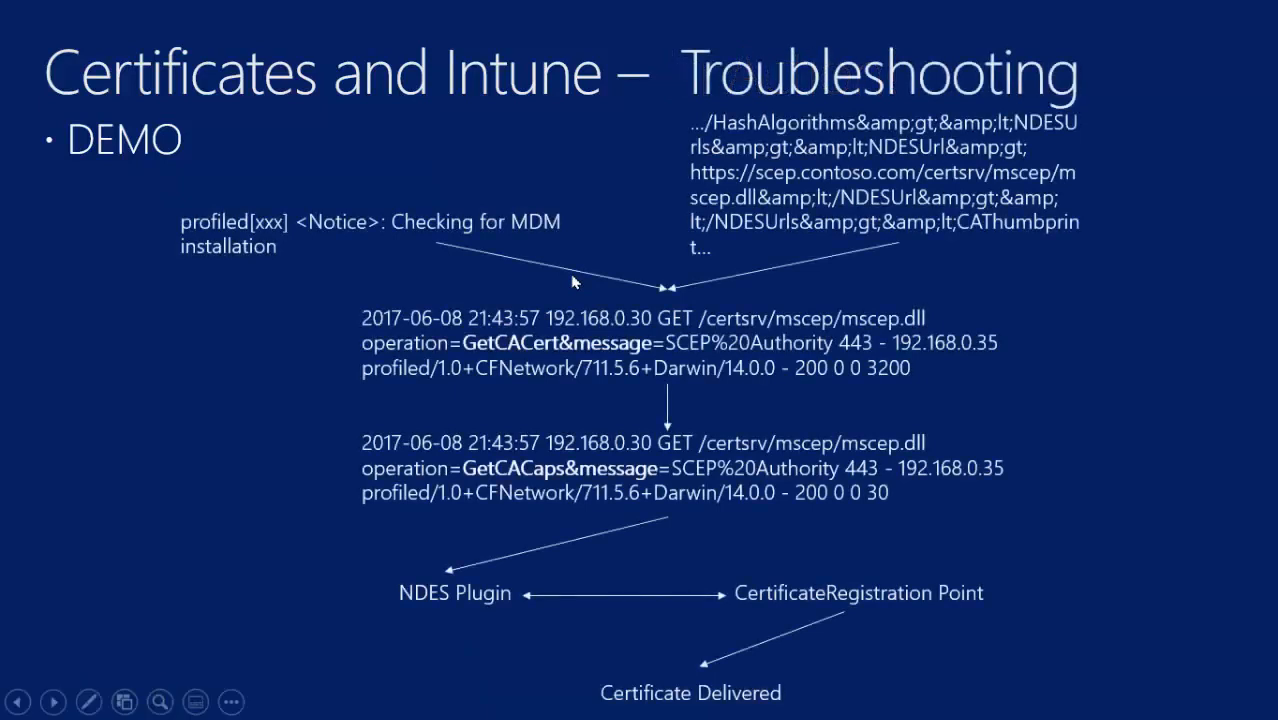
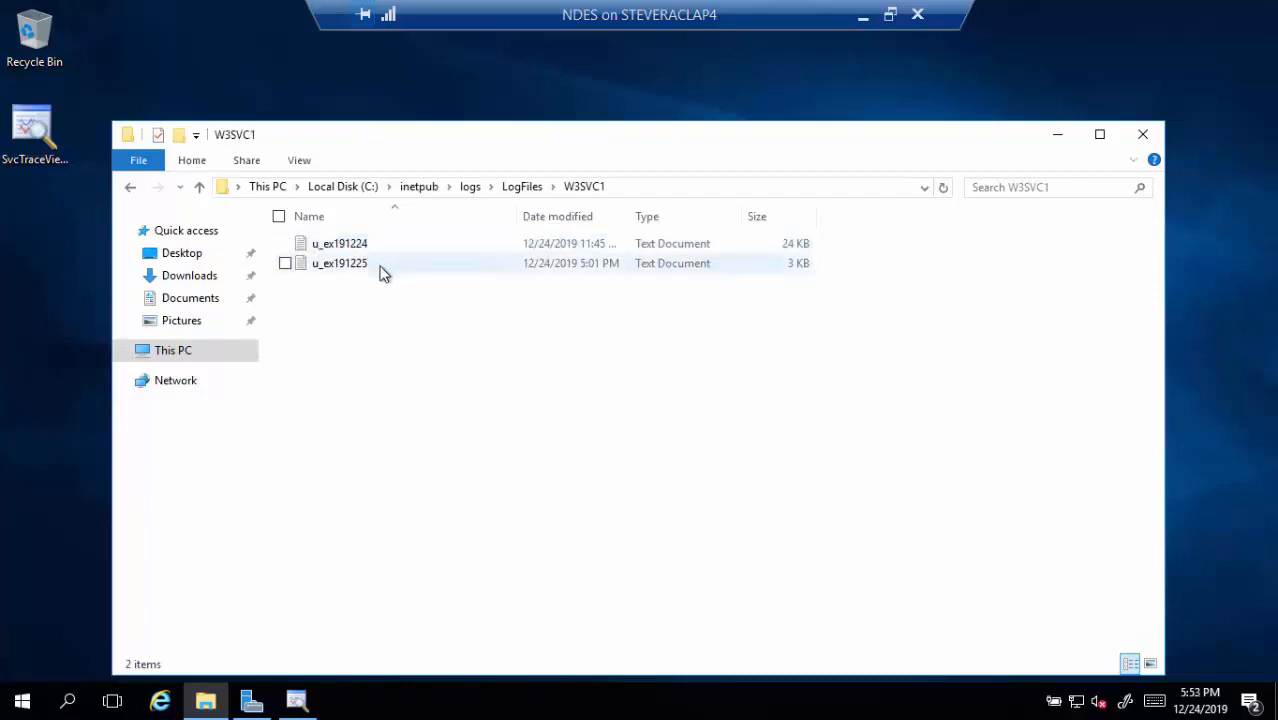
double_click(381, 268)
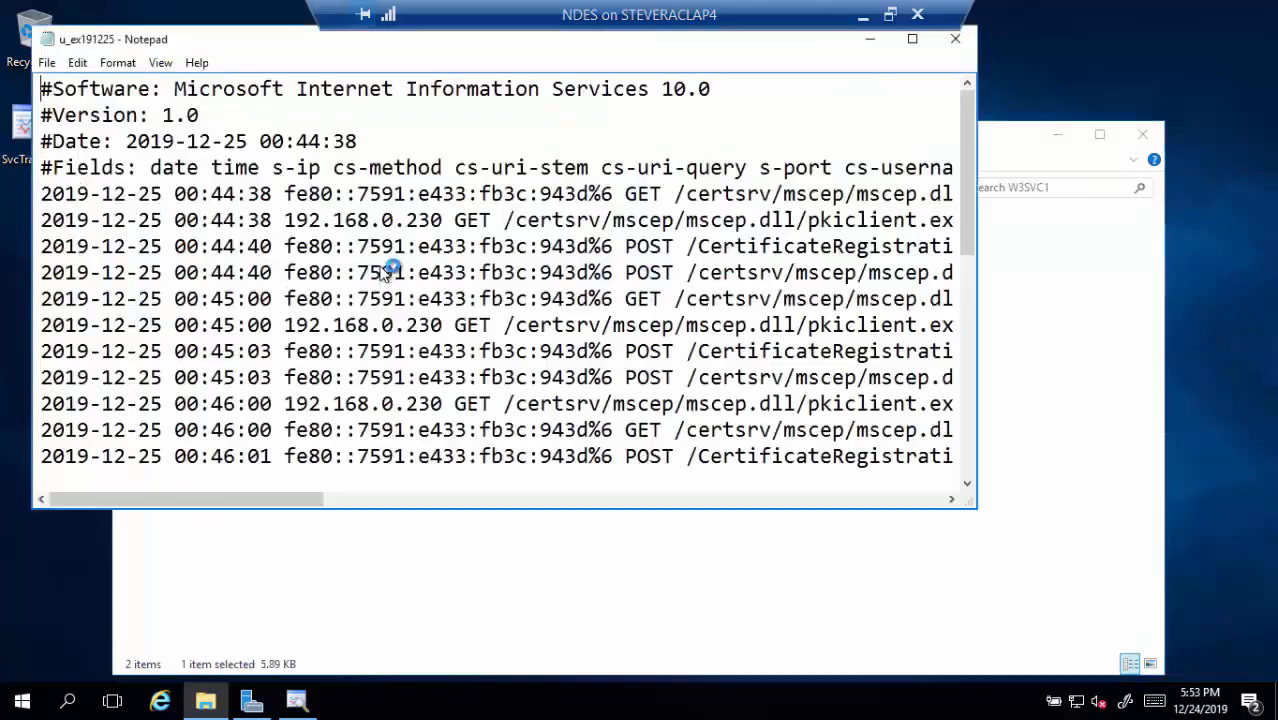
left_click_drag(966, 150, 944, 456)
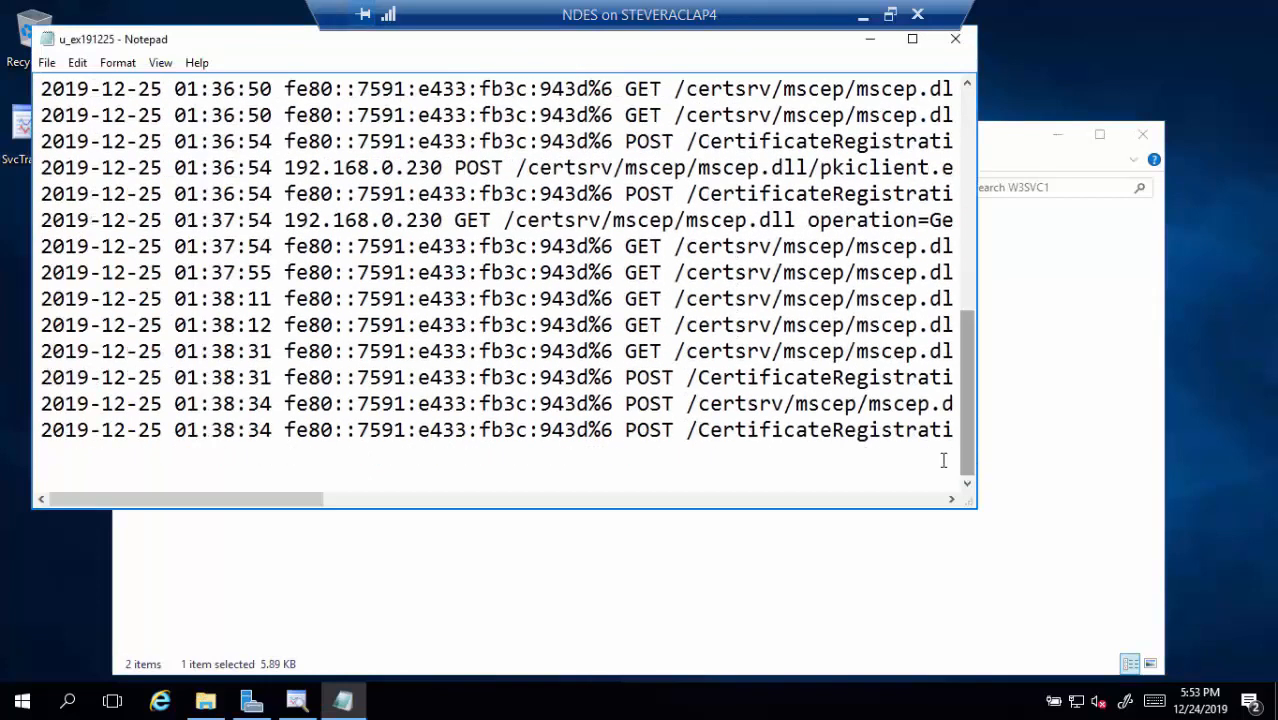
left_click(126, 67)
left_click(80, 85)
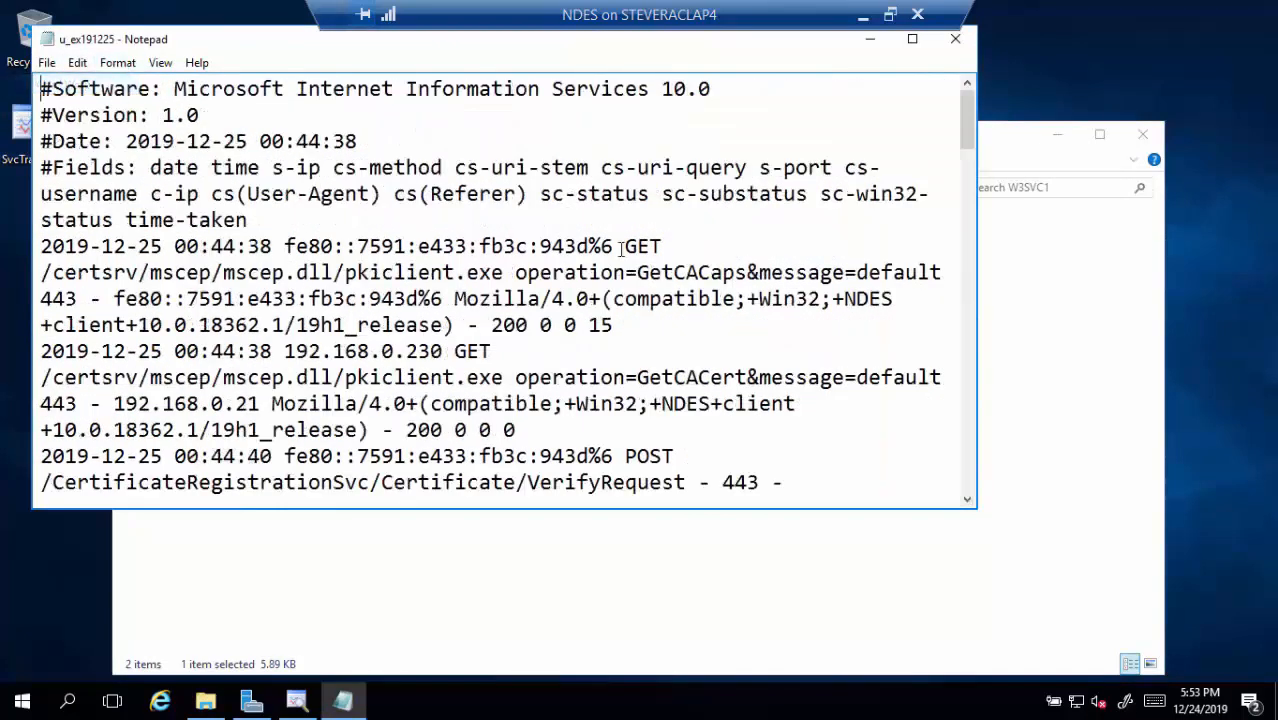
left_click_drag(961, 129, 992, 524)
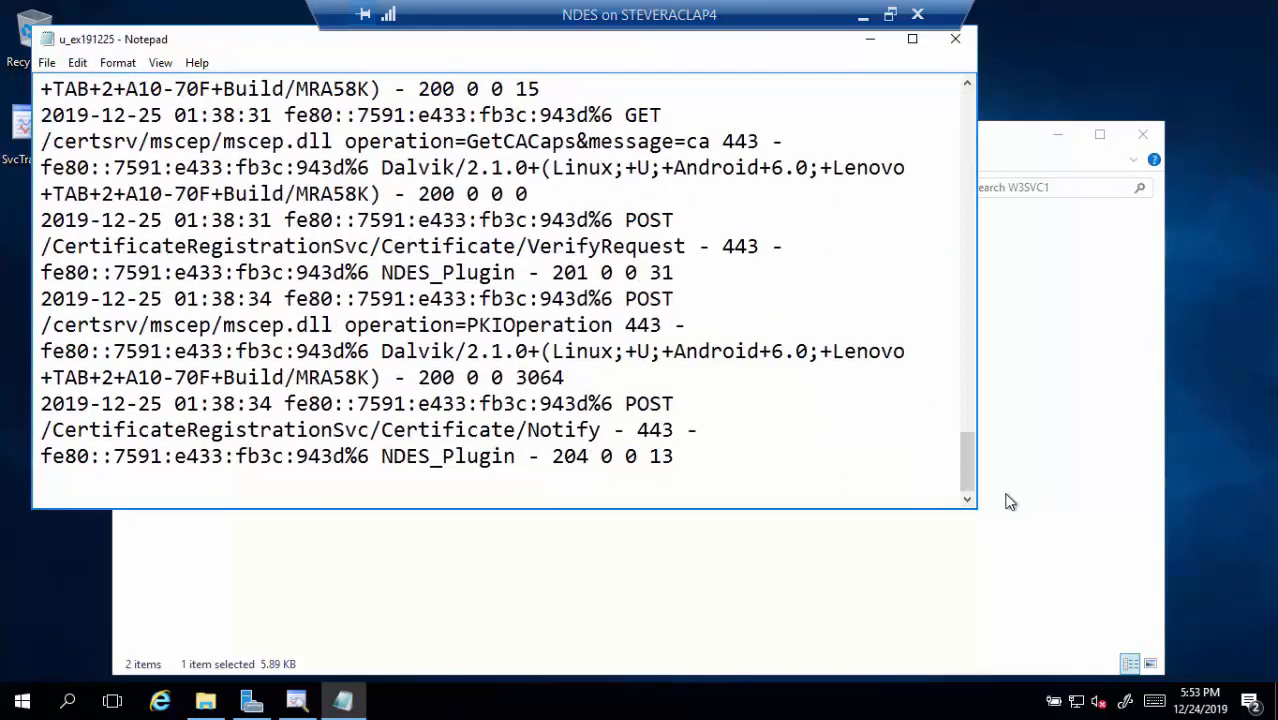
left_click_drag(977, 485, 1120, 474)
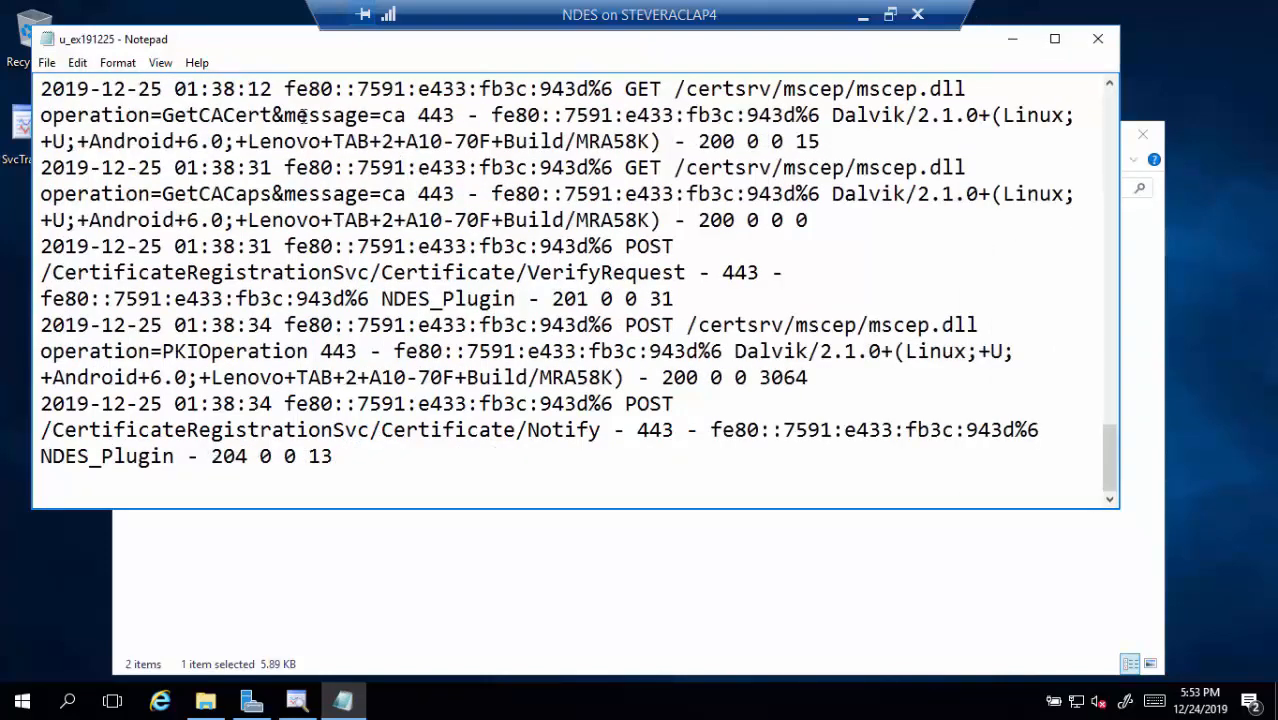
left_click_drag(298, 116, 190, 116)
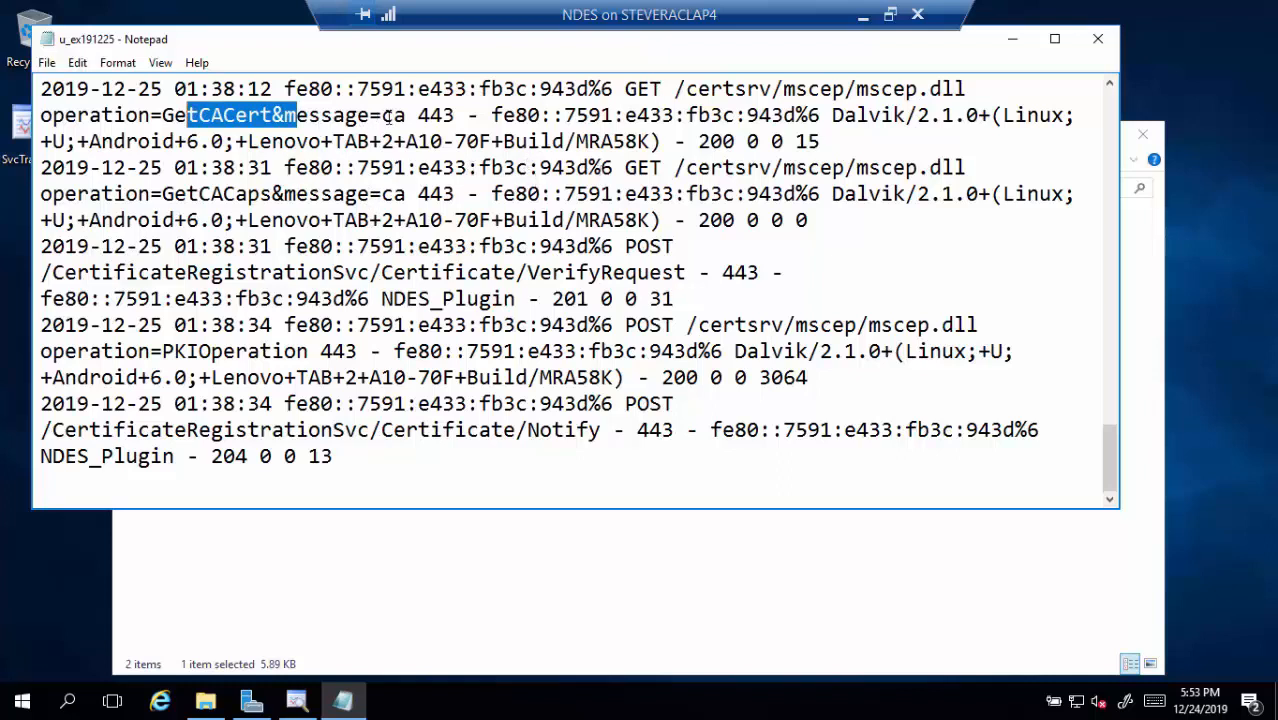
left_click_drag(405, 115, 163, 115)
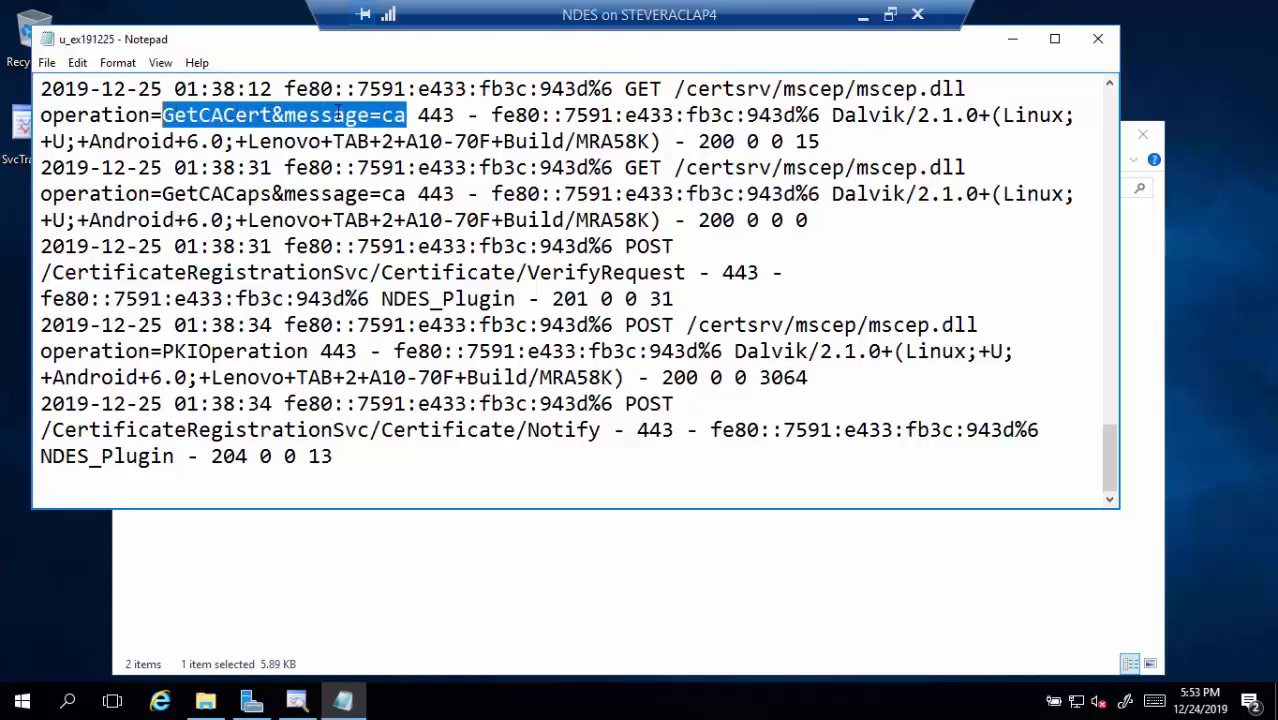
left_click_drag(406, 193, 115, 193)
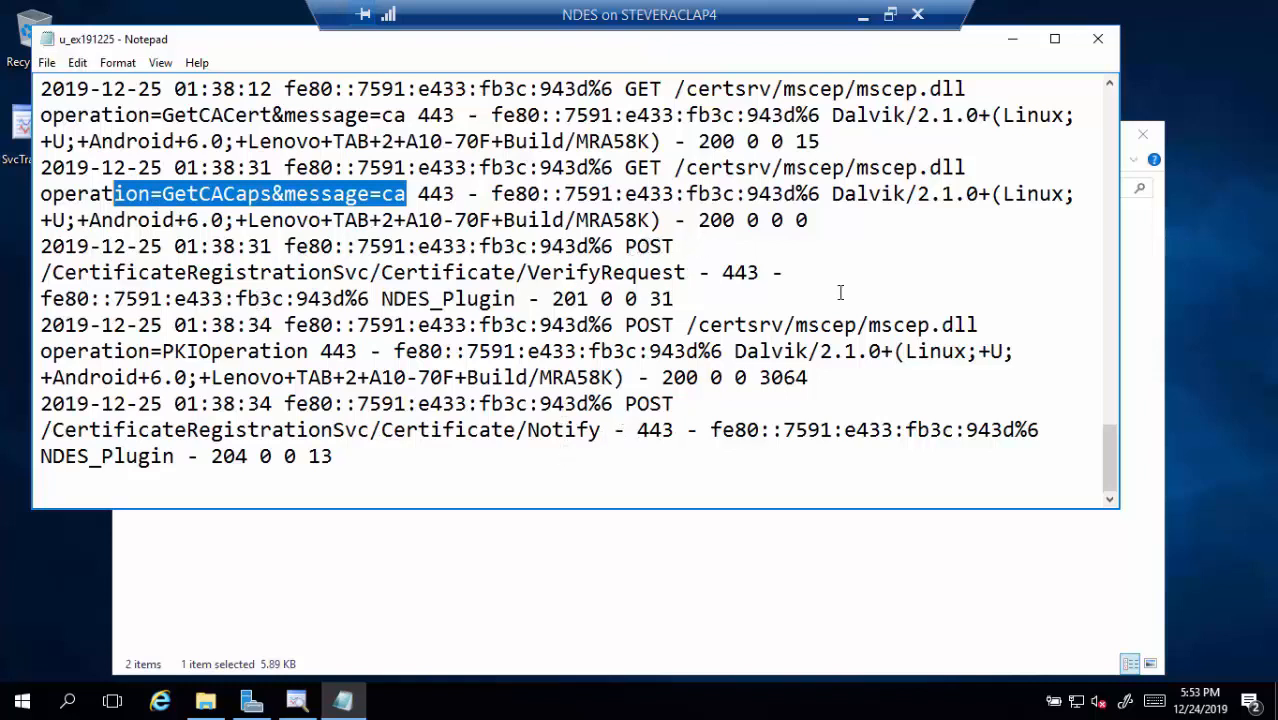
left_click(1097, 39)
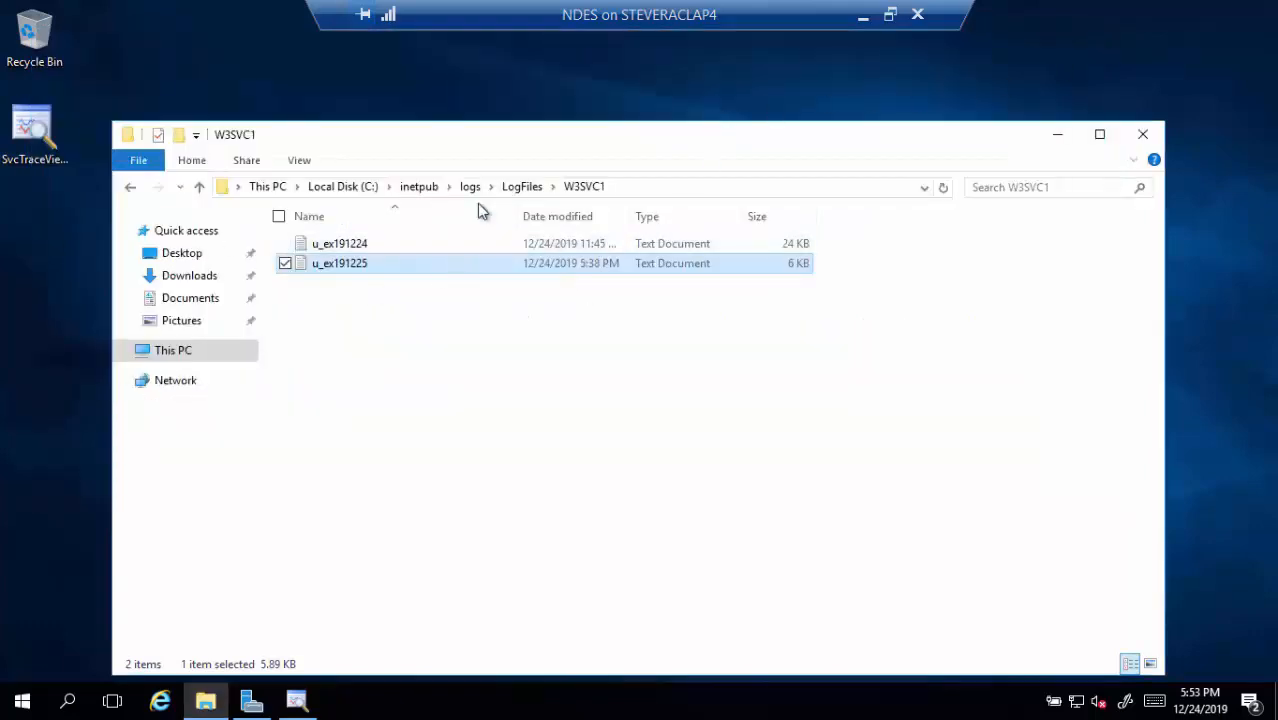
Open the NDESPlugin log from C:\Program Files\Microsoft Intune\NDESPolicyModule\Logs in Notepad
left_click(366, 187)
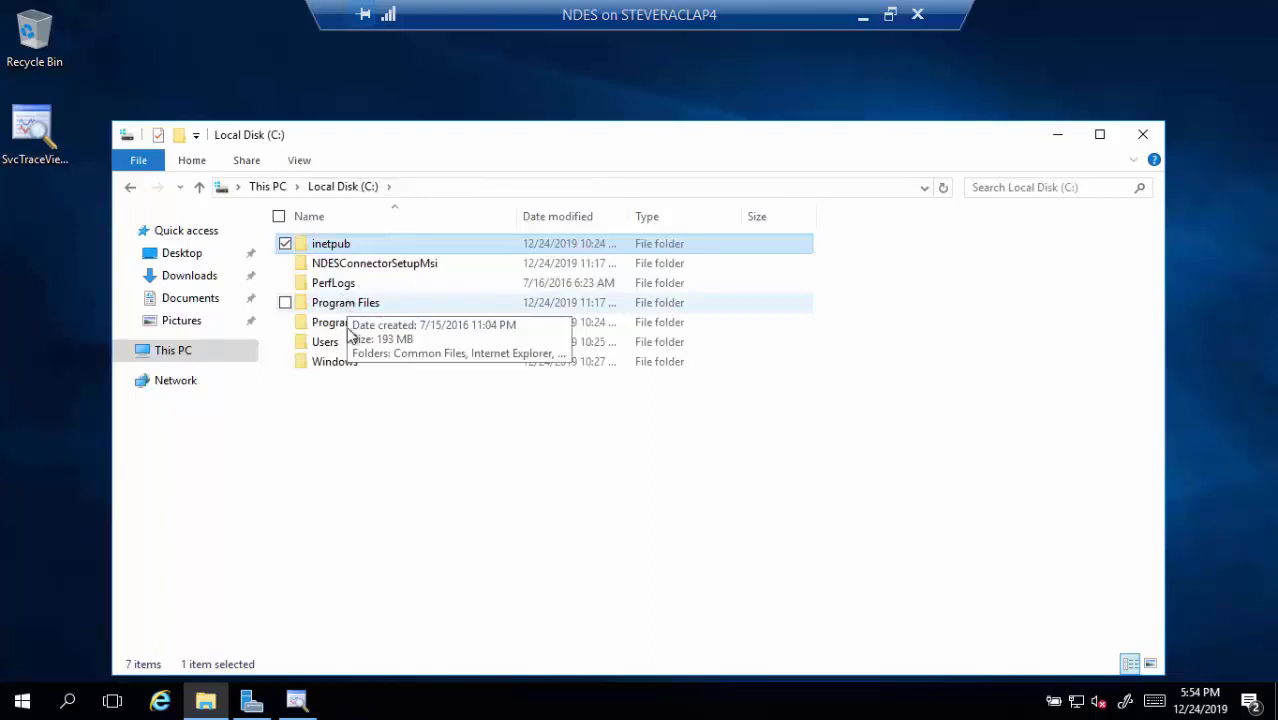
left_click(364, 309)
double_click(364, 311)
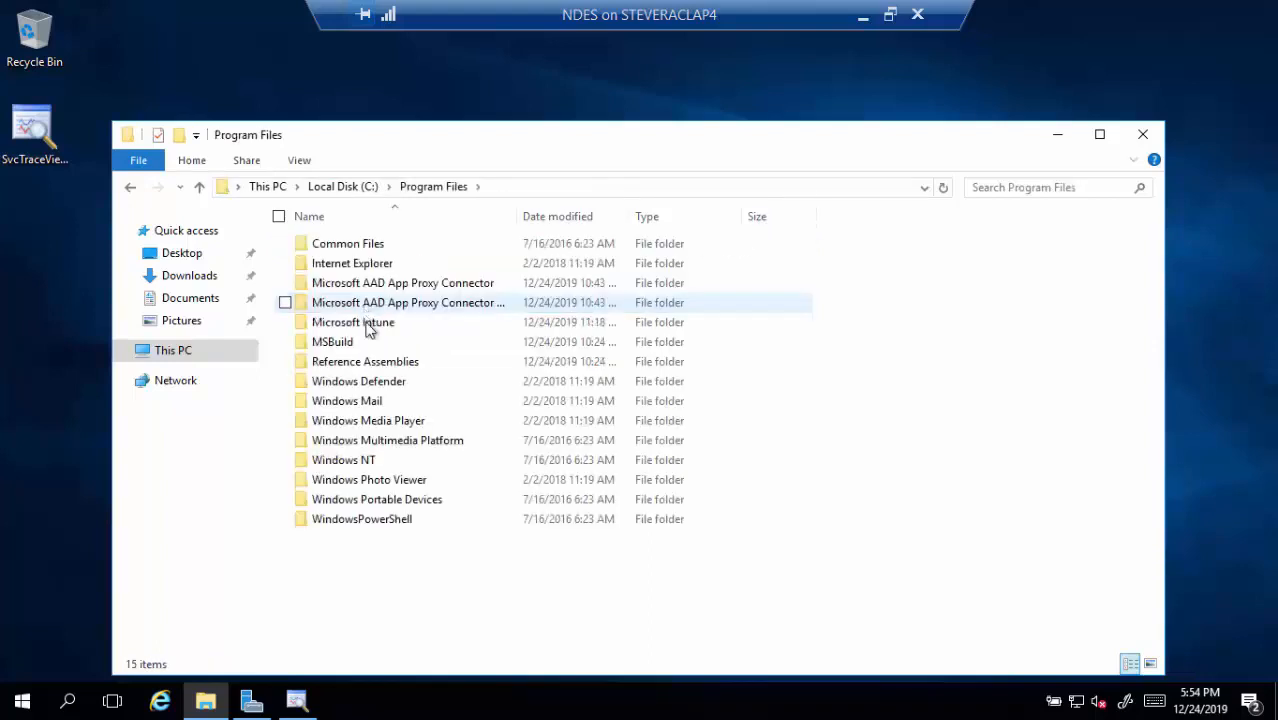
double_click(365, 323)
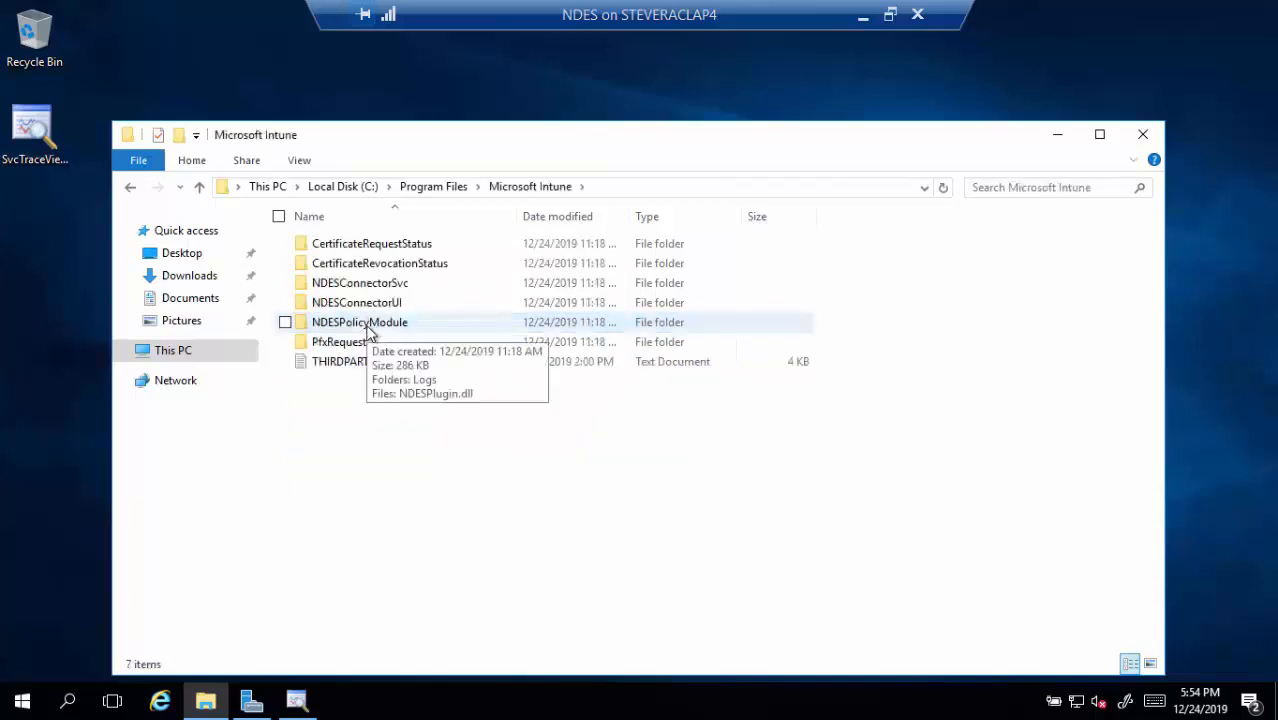
double_click(366, 324)
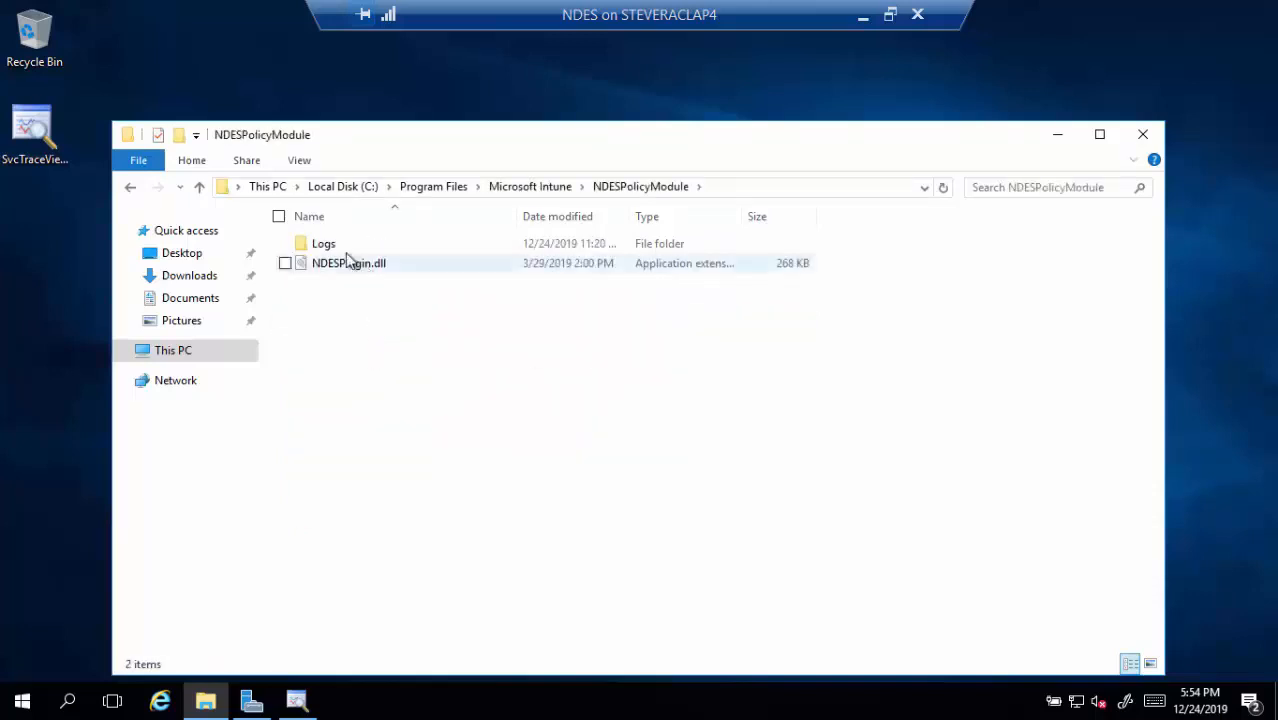
double_click(324, 247)
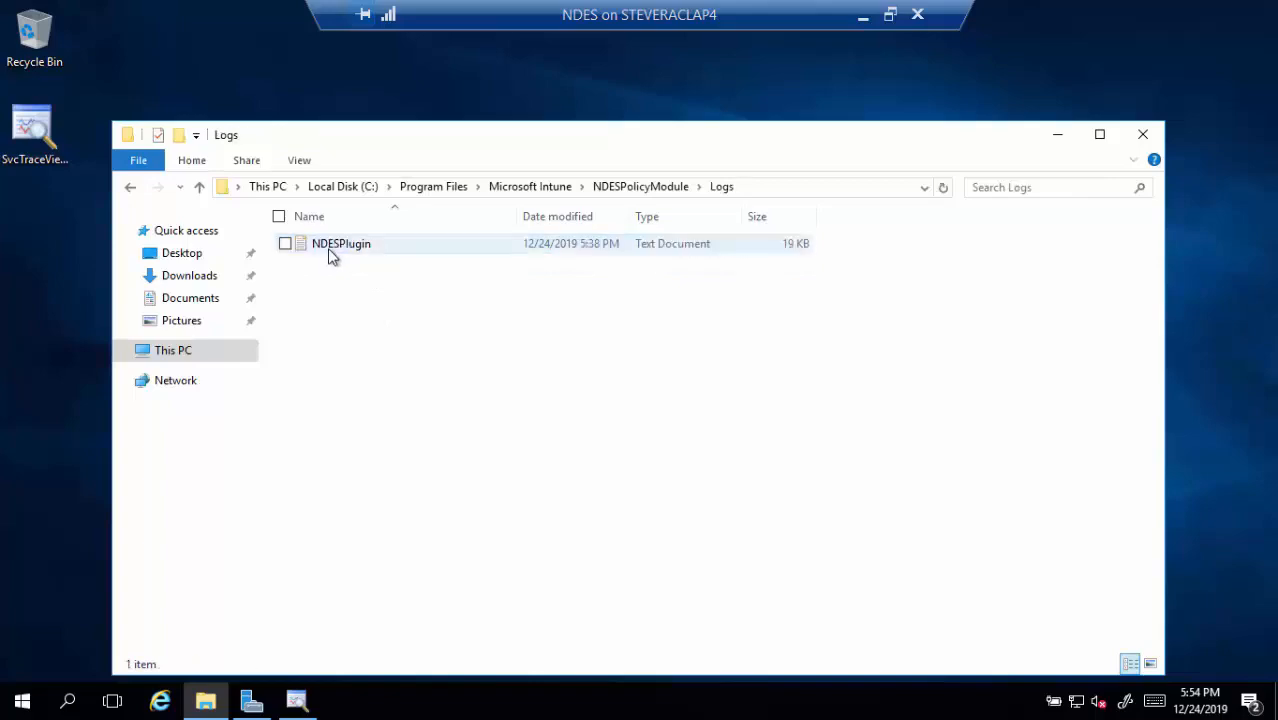
double_click(327, 248)
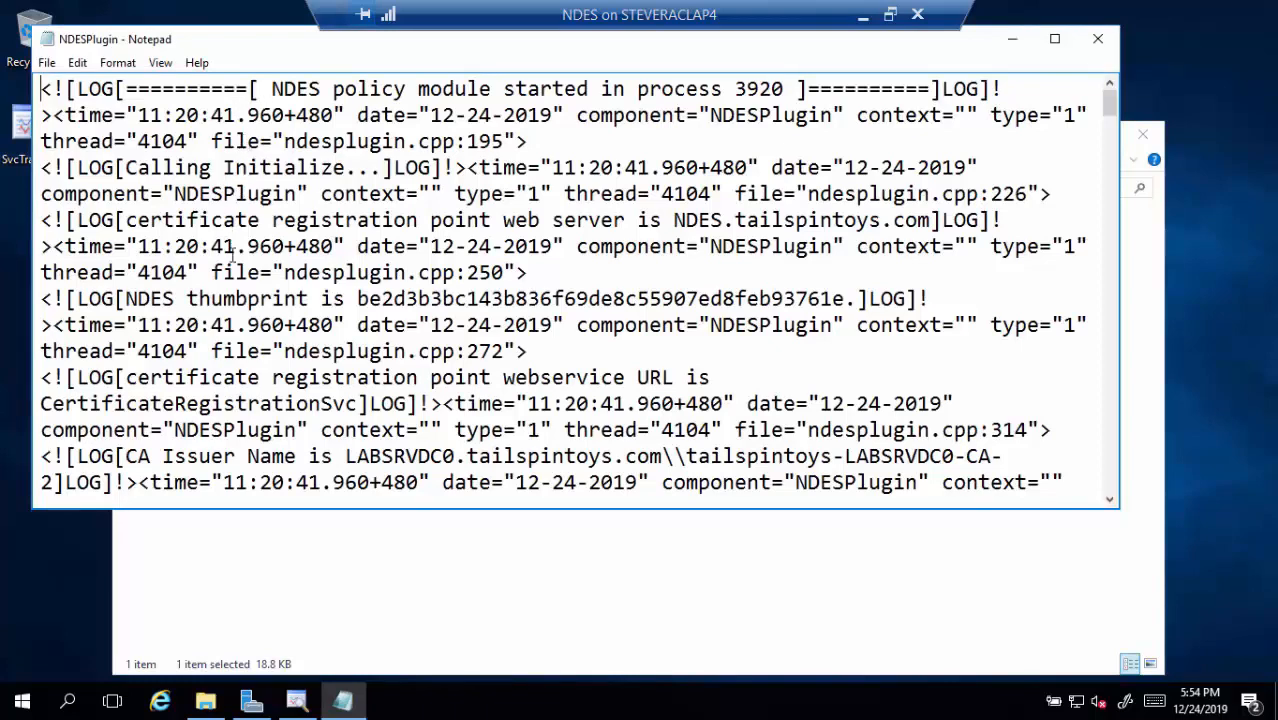
Scroll the NDESPlugin log down to its final entries
scroll(231, 262, "down", 2)
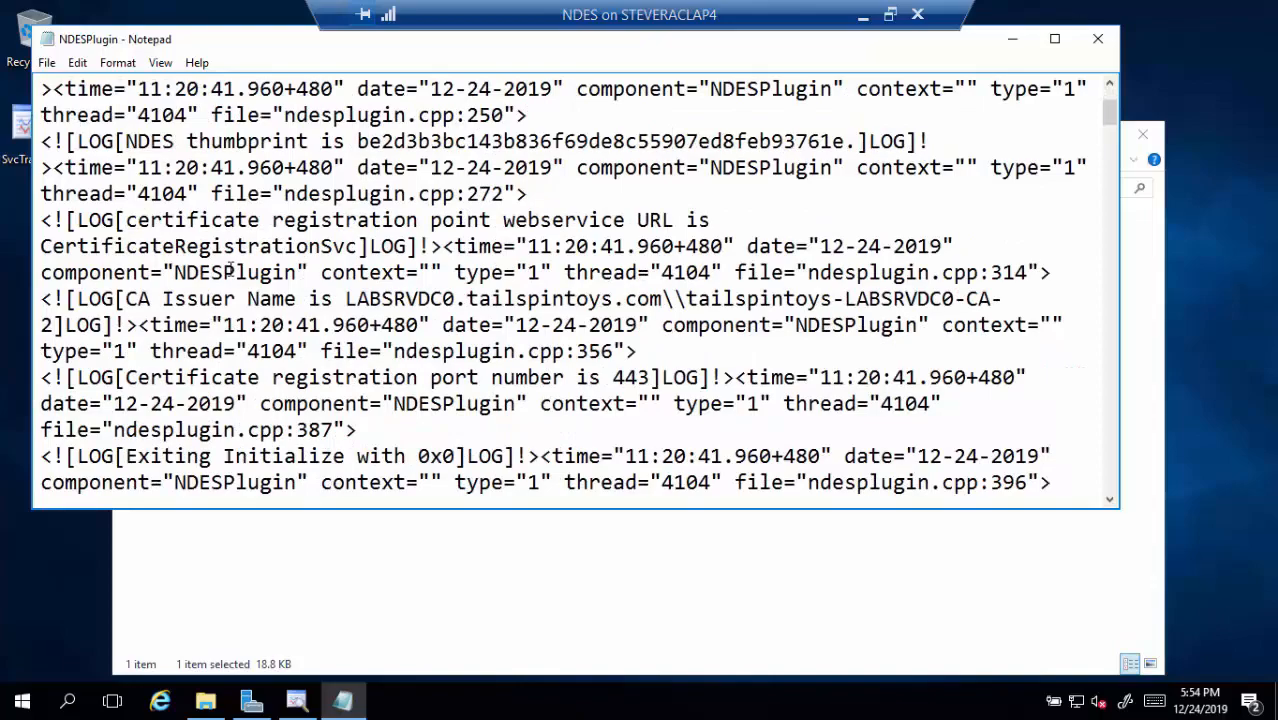
scroll(231, 270, "down", 3)
scroll(231, 272, "down", 8)
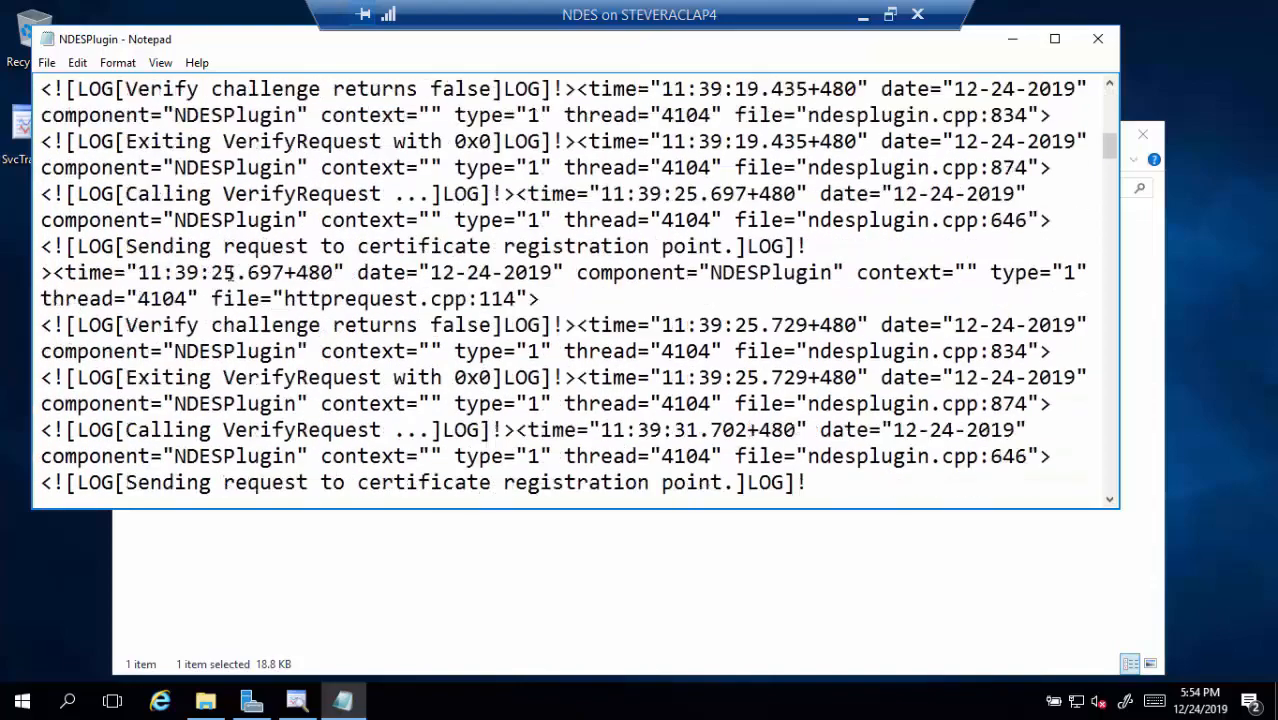
scroll(231, 275, "down", 1)
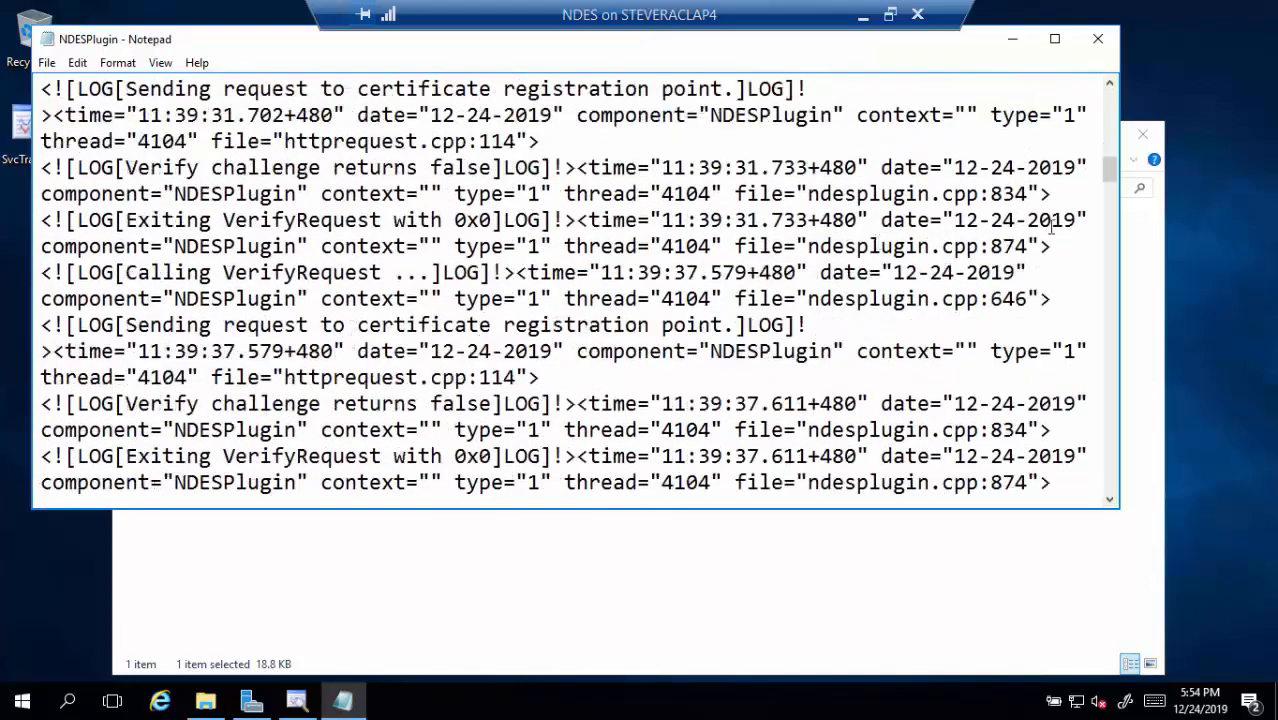
left_click_drag(1108, 170, 1110, 540)
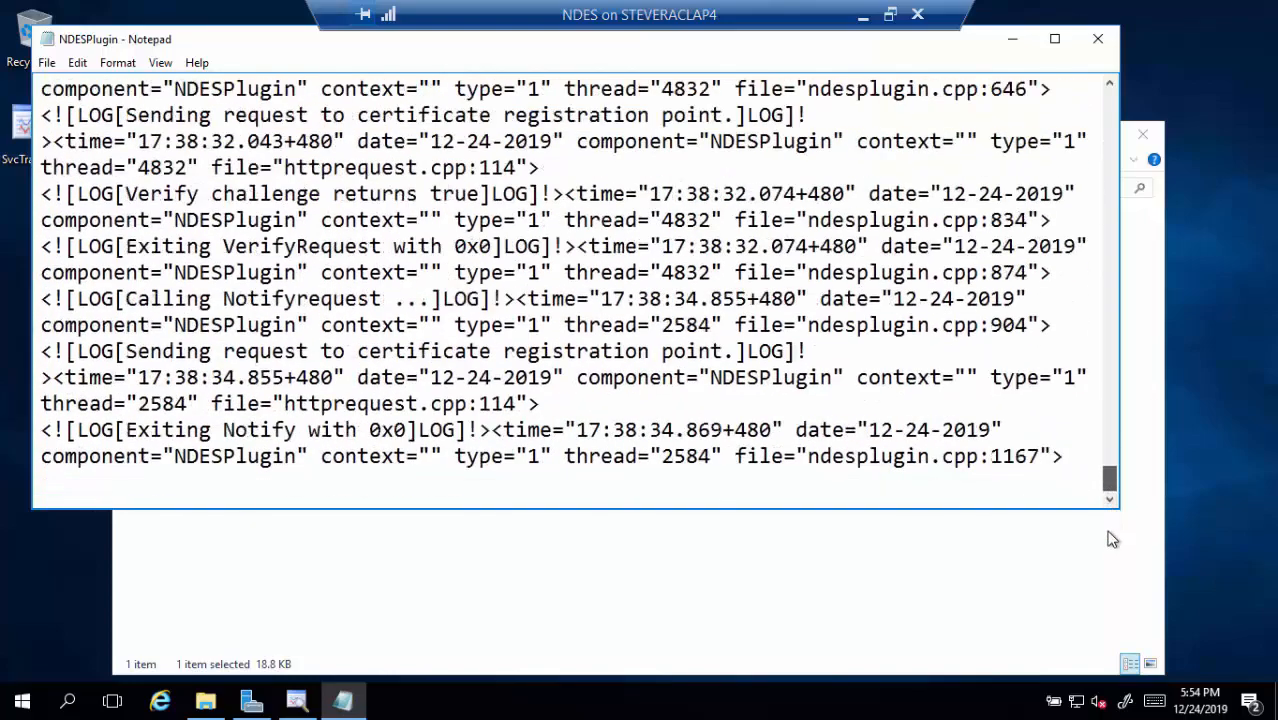
left_click(118, 62)
Turn off word wrap so each log entry is one line, then scroll through the entries
left_click(103, 85)
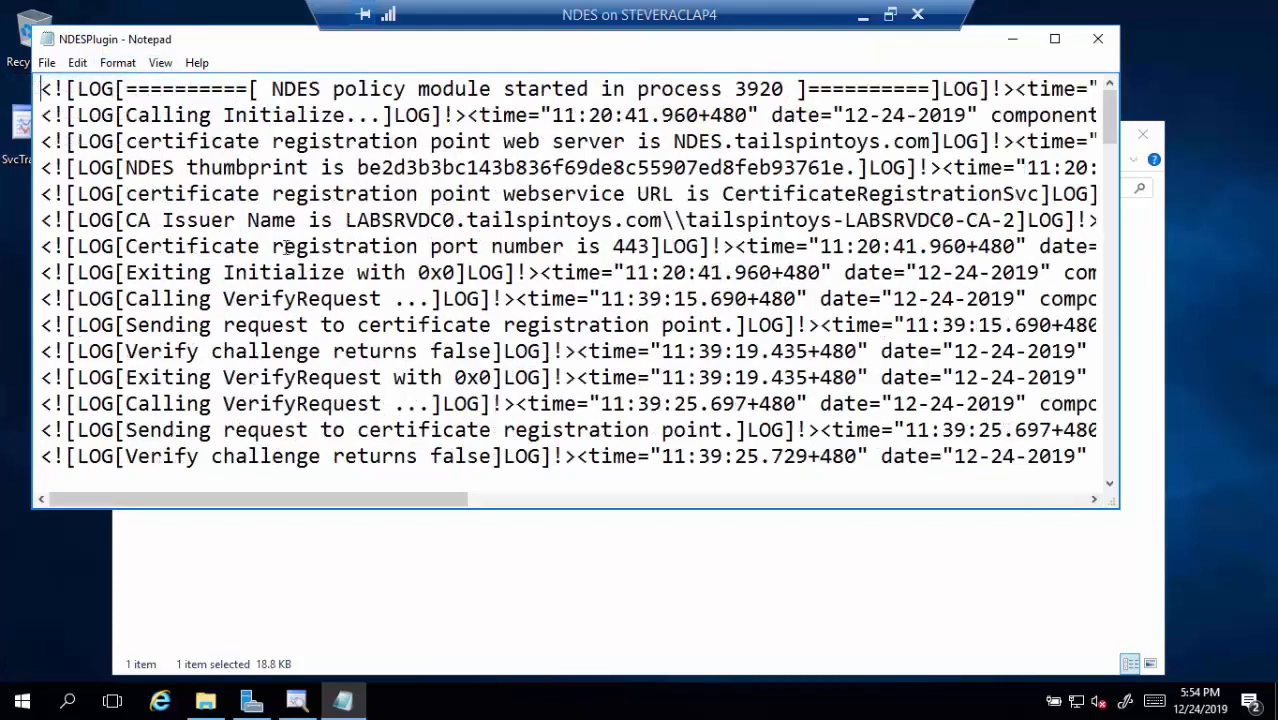
scroll(412, 310, "down", 5)
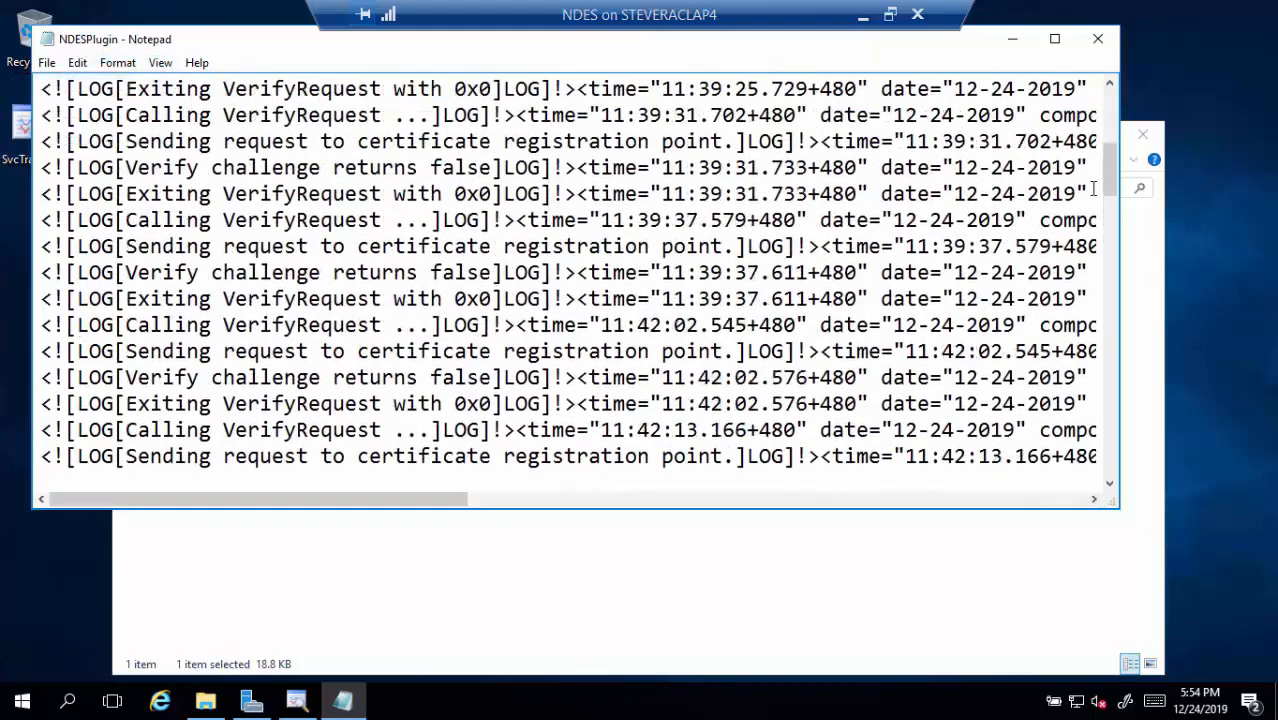
left_click_drag(1113, 165, 1089, 472)
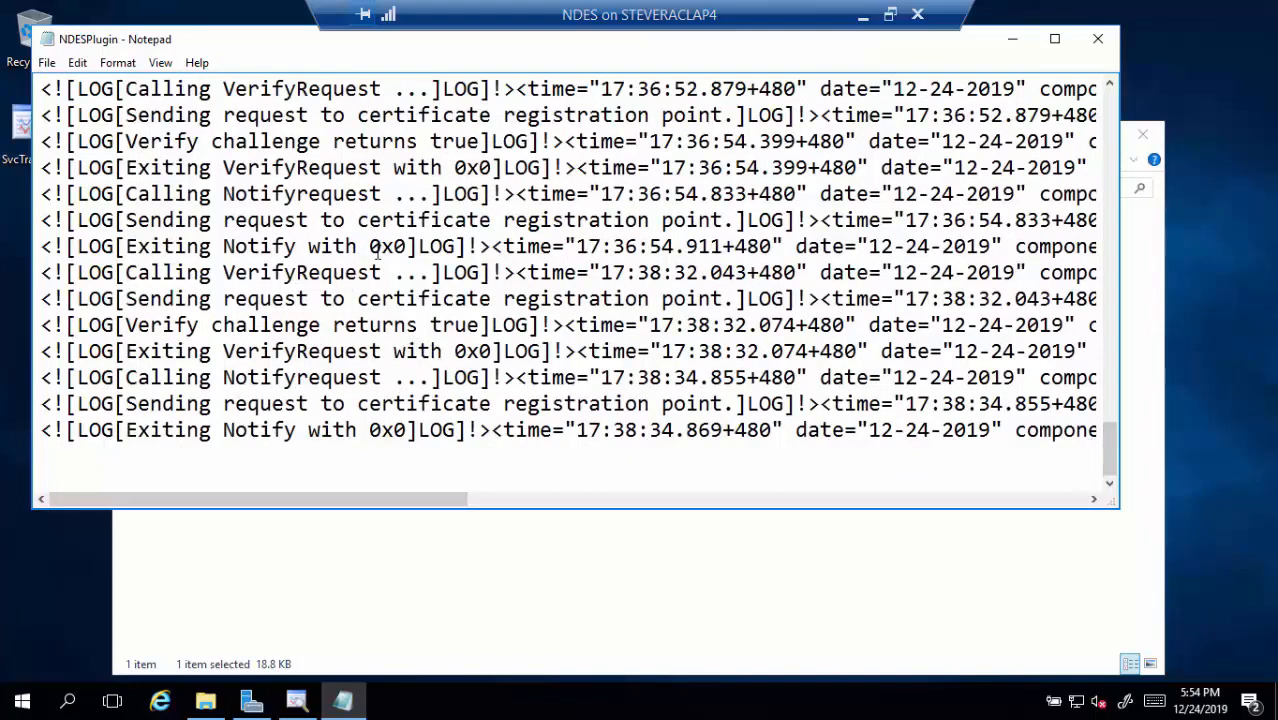
scroll(378, 250, "up", 5)
scroll(378, 250, "down", 2)
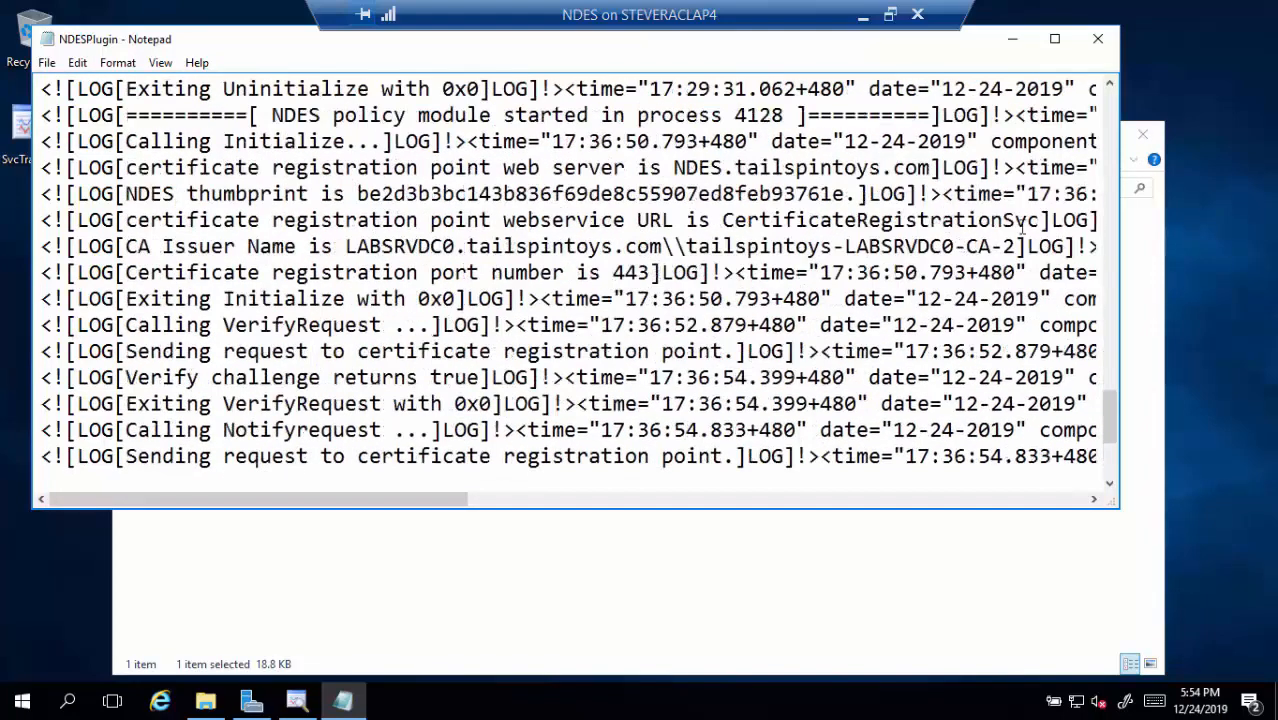
left_click_drag(1109, 427, 1109, 113)
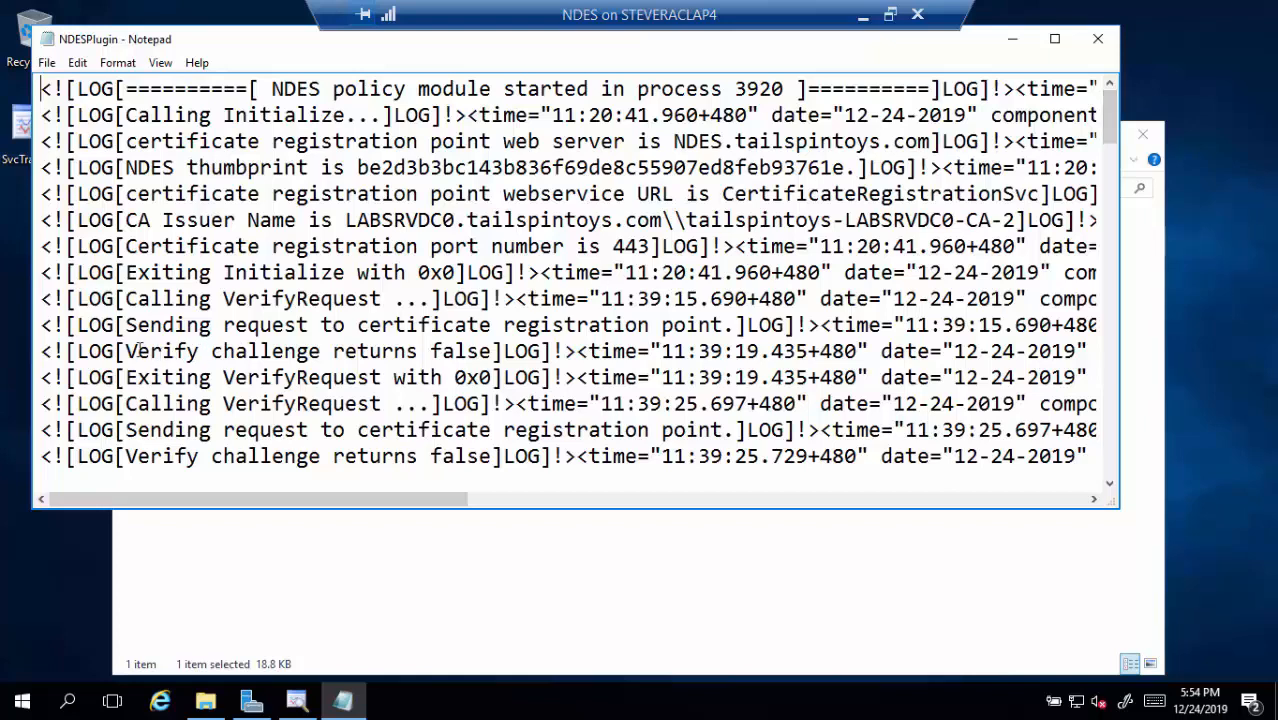
Highlight the 'Verify challenge returns false' entry, check the remaining verify results, and close Notepad
left_click_drag(128, 350, 500, 350)
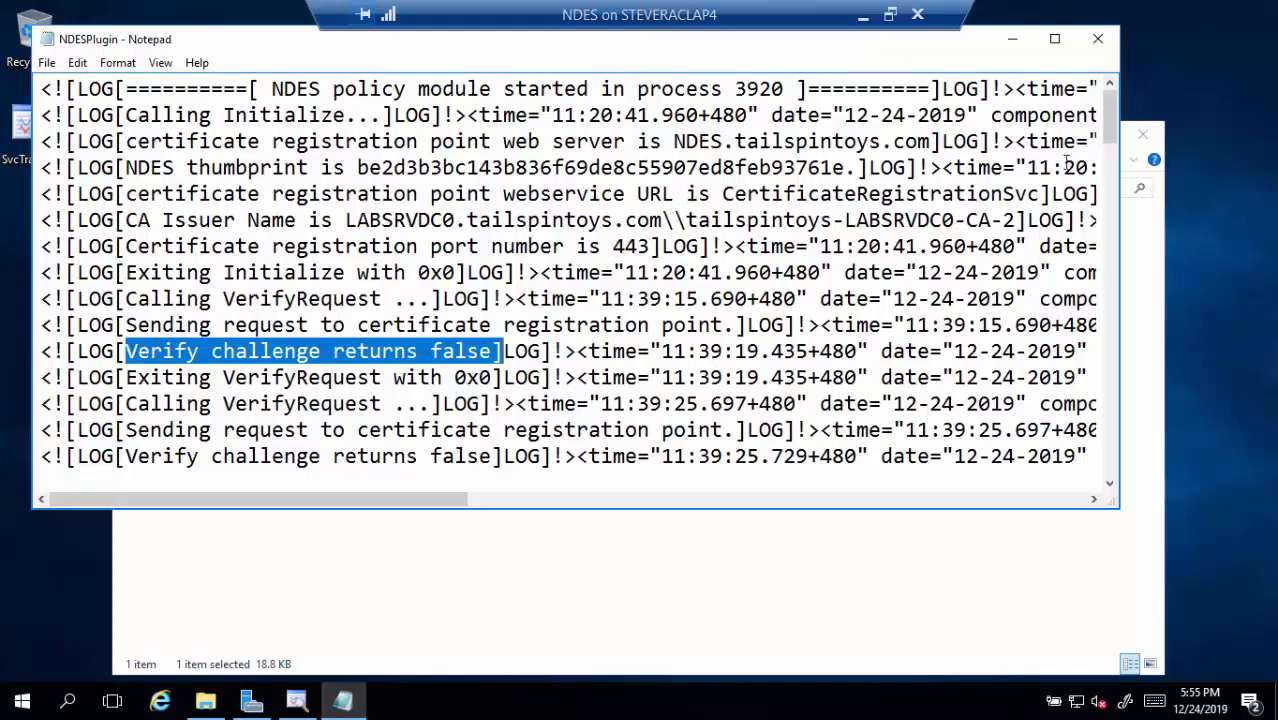
left_click_drag(1110, 145, 1109, 495)
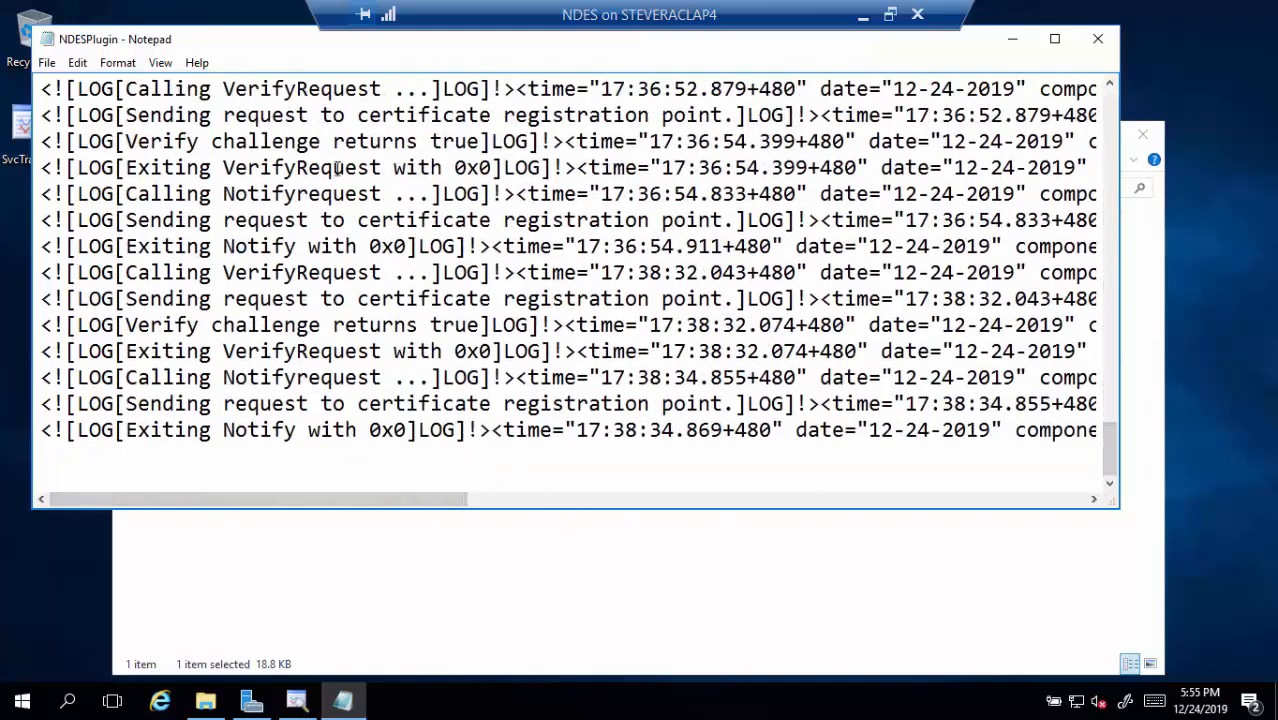
left_click_drag(484, 141, 188, 150)
scroll(377, 245, "up", 3)
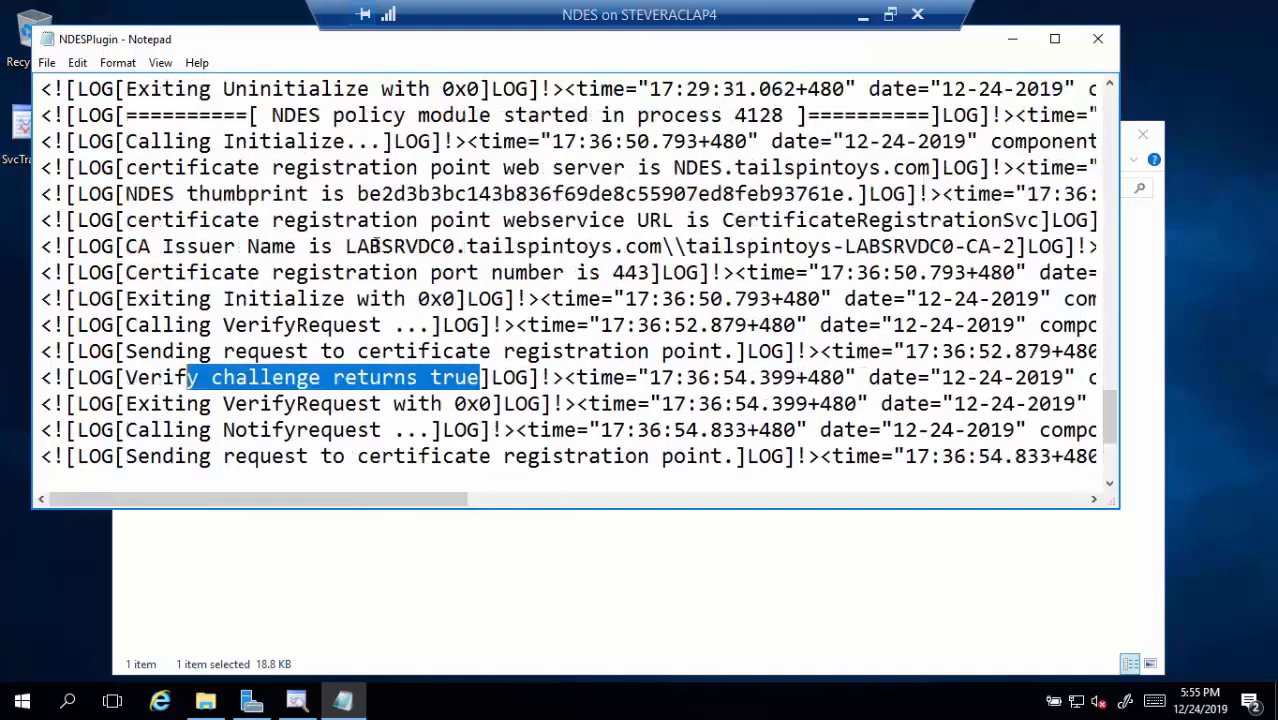
scroll(376, 246, "up", 1)
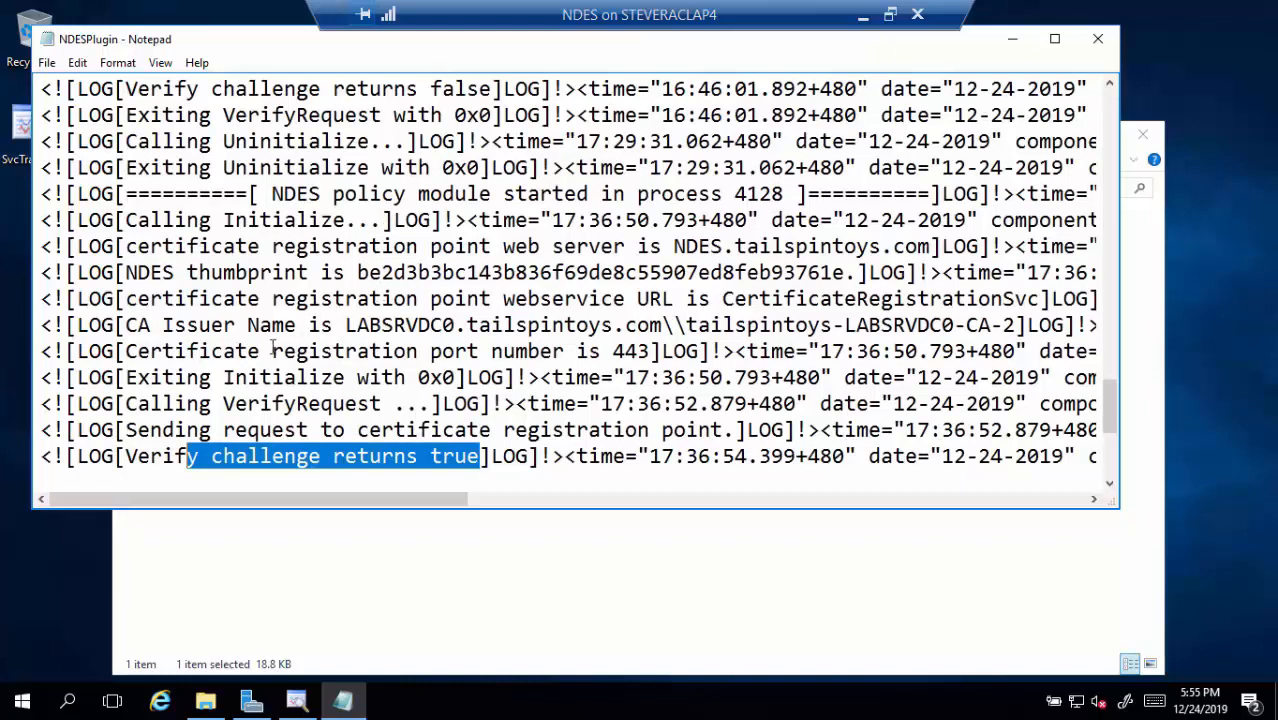
scroll(411, 393, "down", 1)
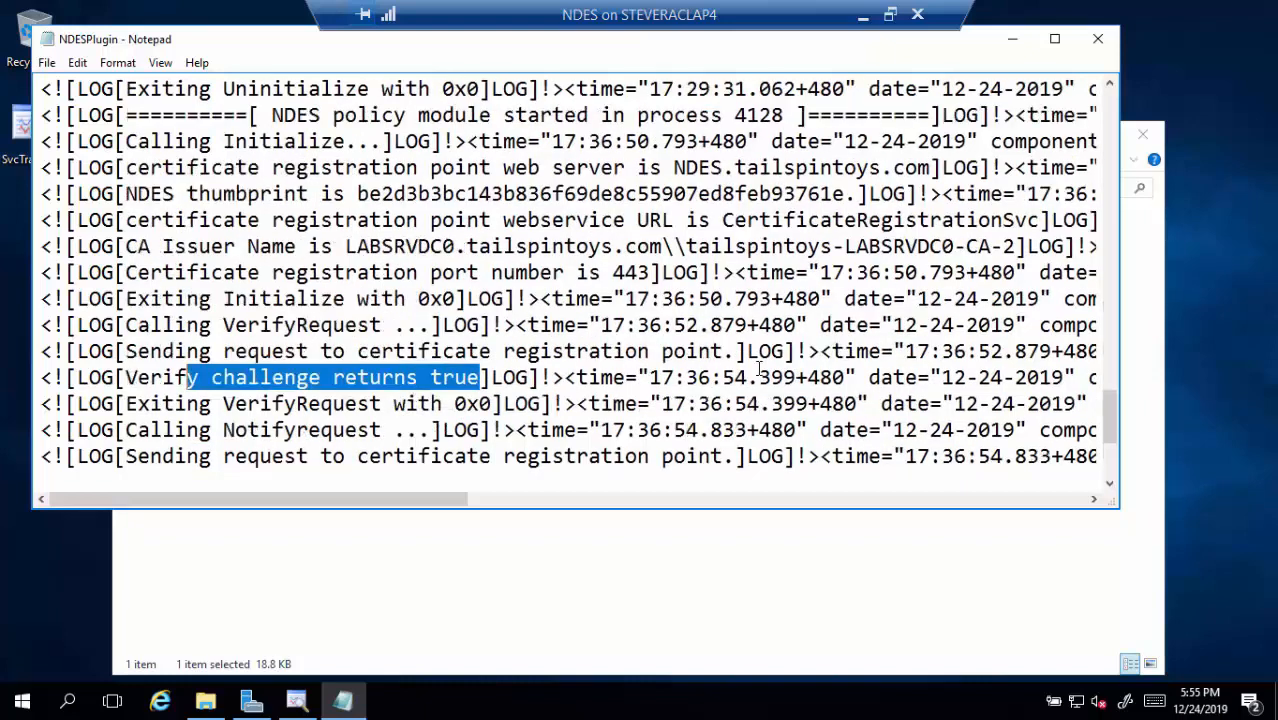
scroll(403, 367, "down", 1)
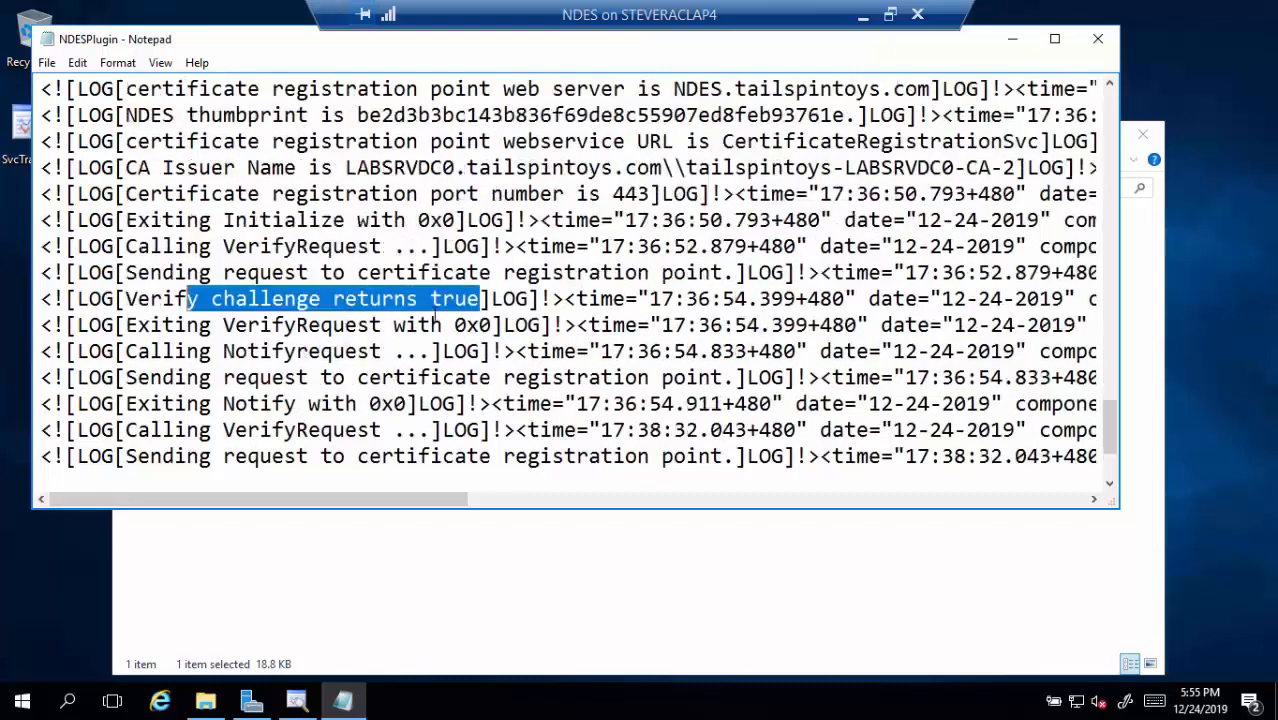
scroll(388, 310, "down", 1)
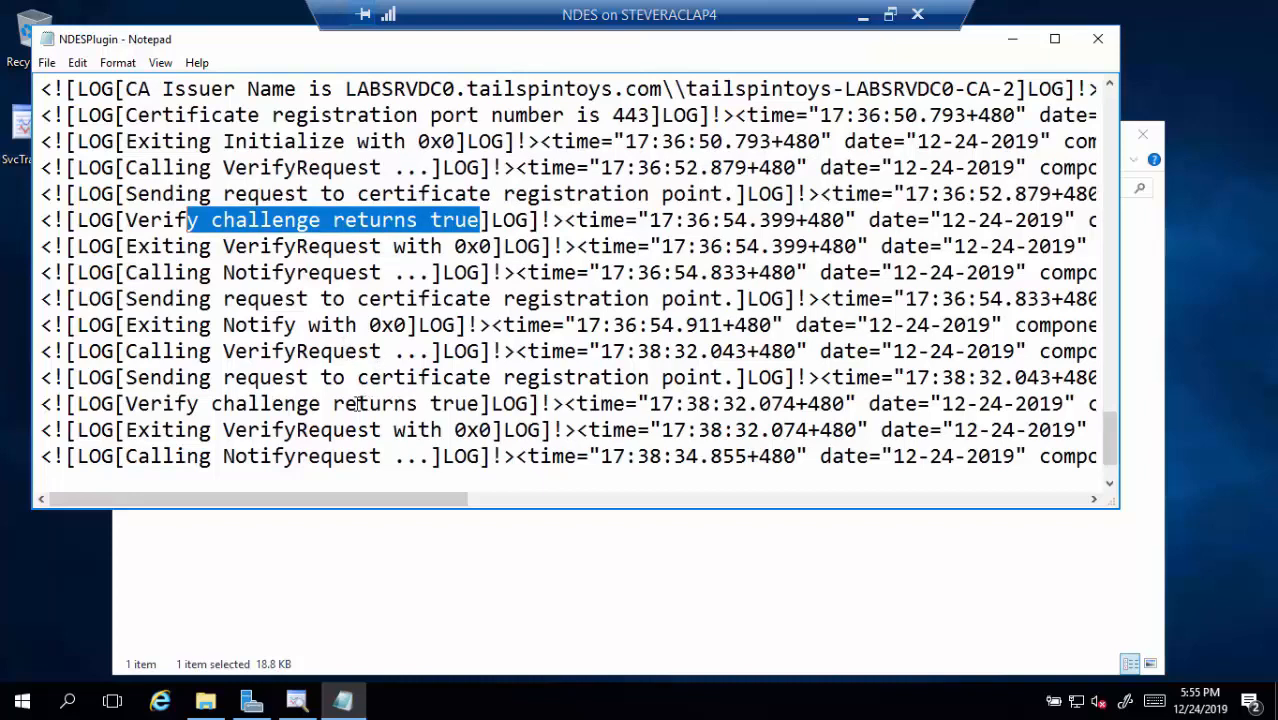
scroll(358, 404, "down", 1)
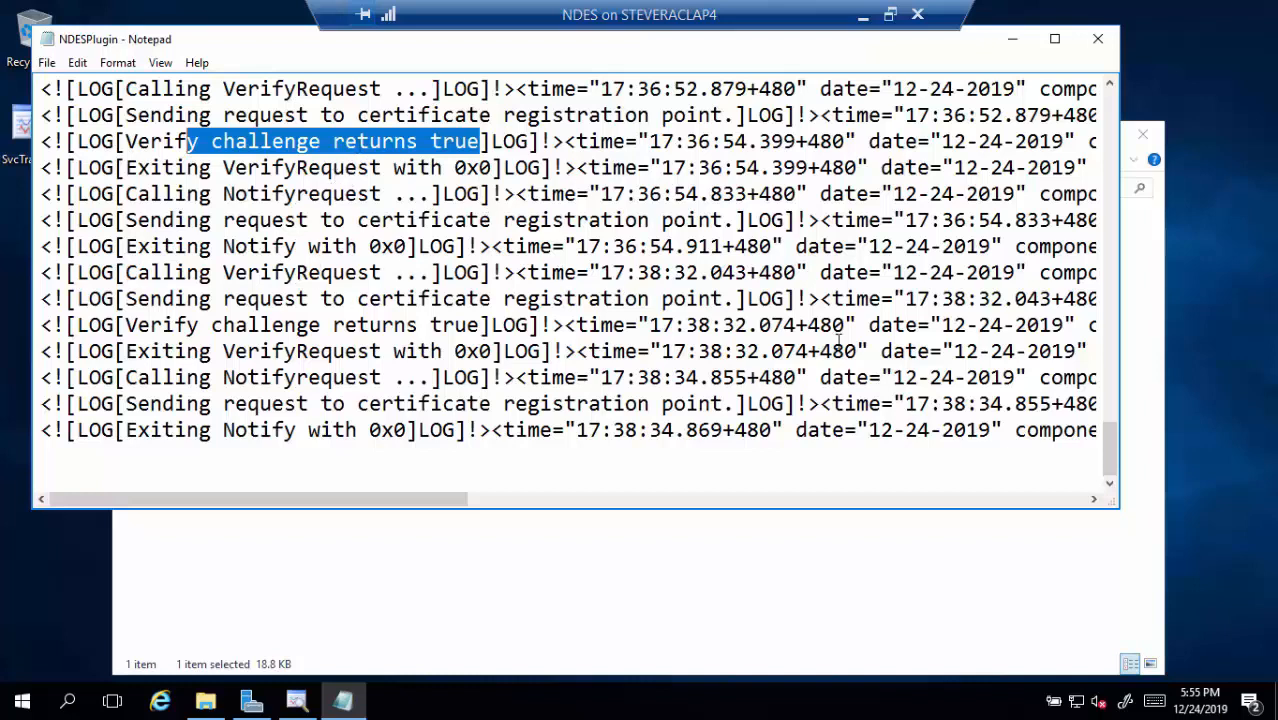
left_click(1101, 37)
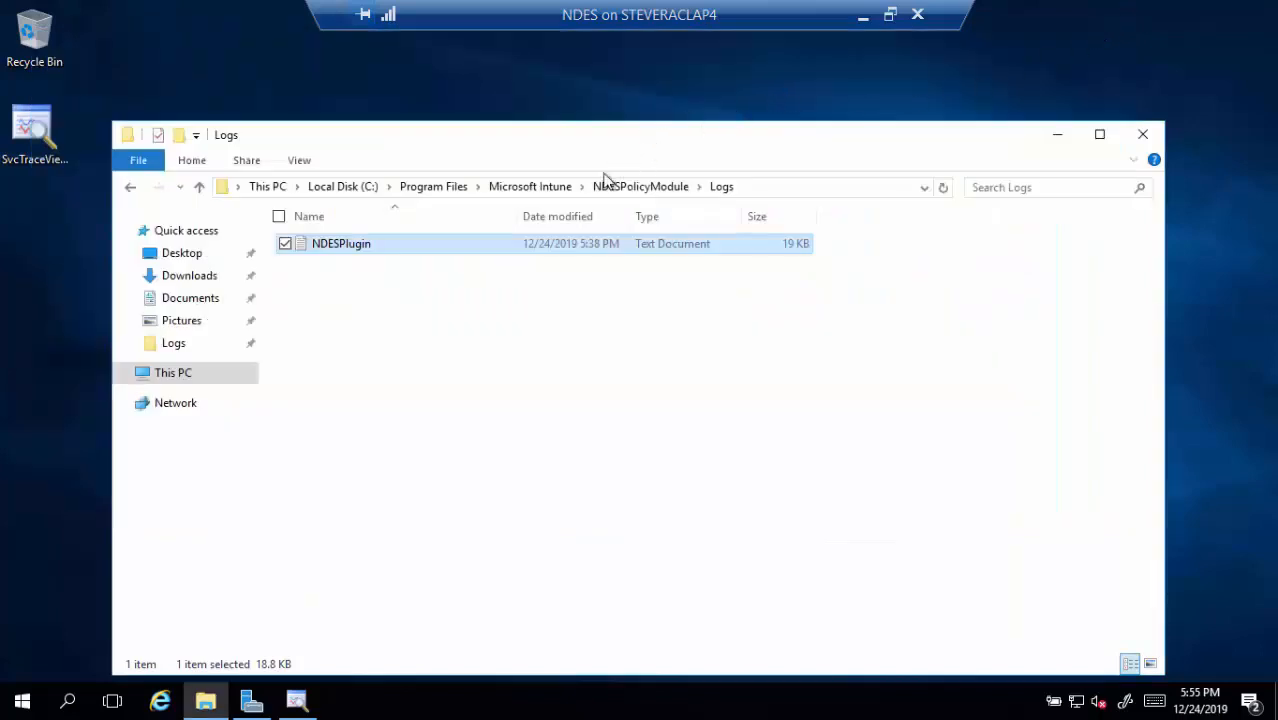
Open the 5:36 PM CertificateRegistrationPoint svclog from NDESConnectorSvc\Logs\Logs in Service Trace Viewer
left_click(530, 187)
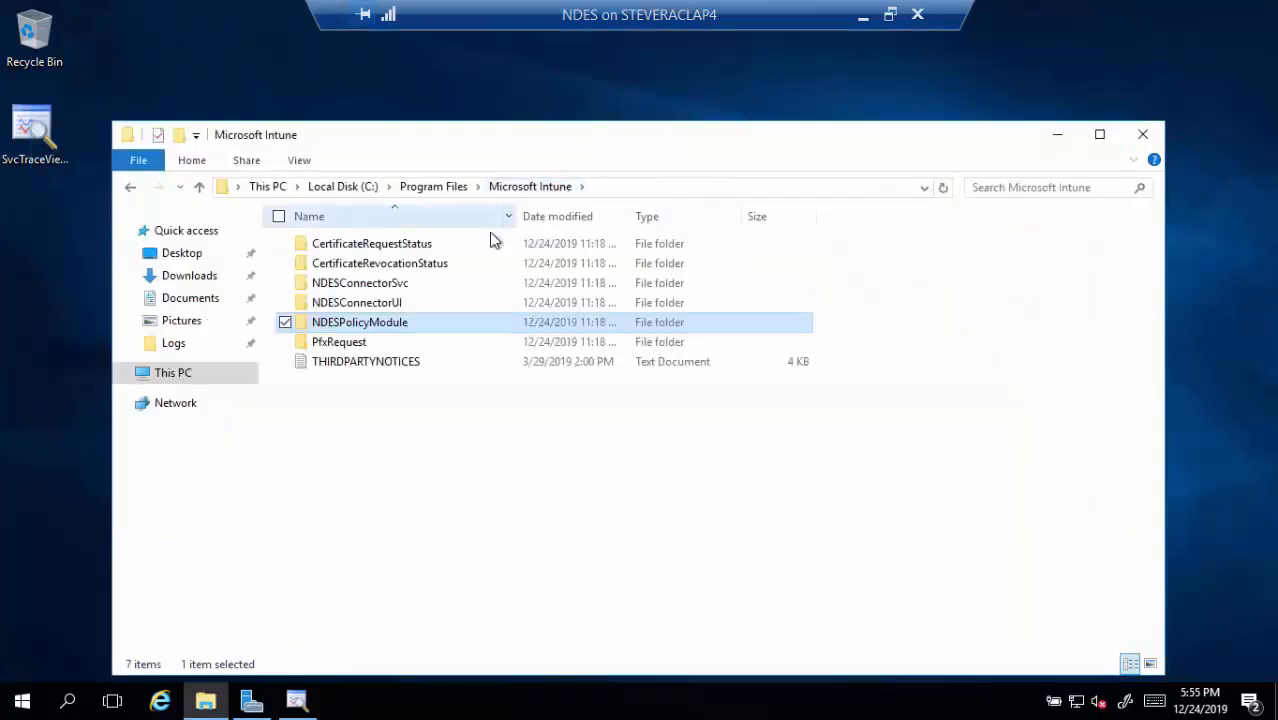
left_click(408, 284)
double_click(408, 284)
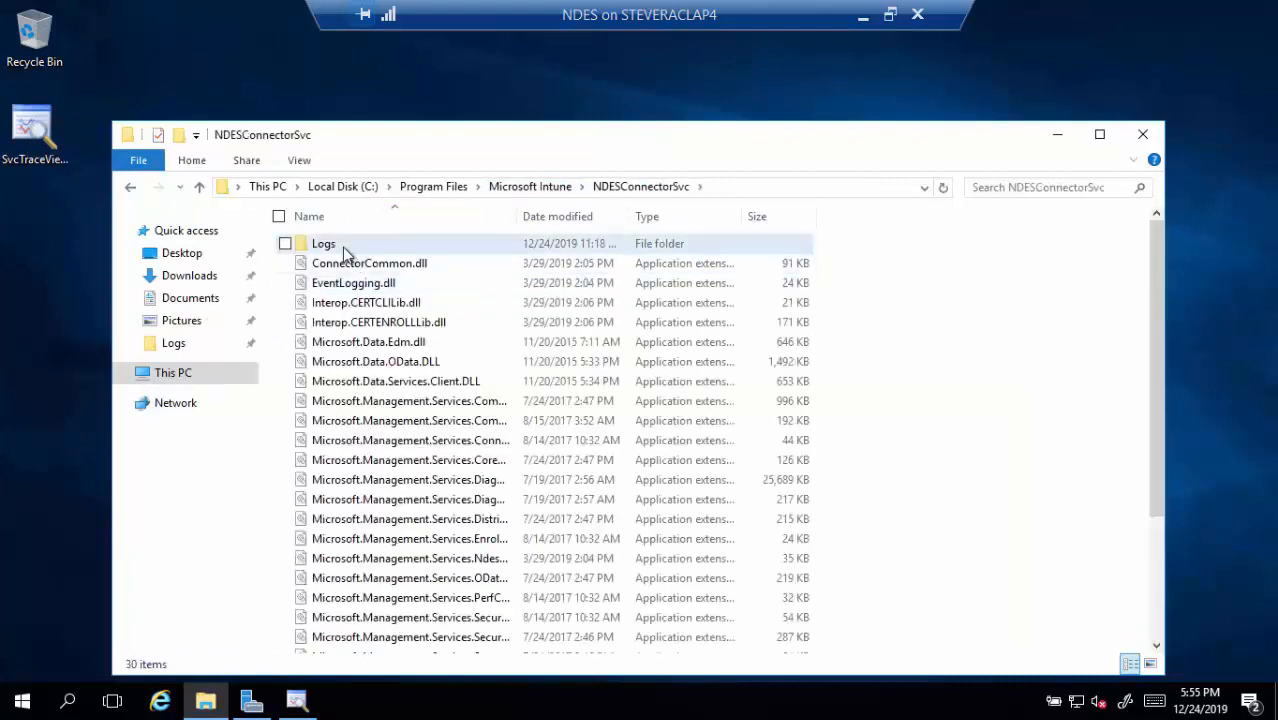
double_click(342, 247)
double_click(342, 247)
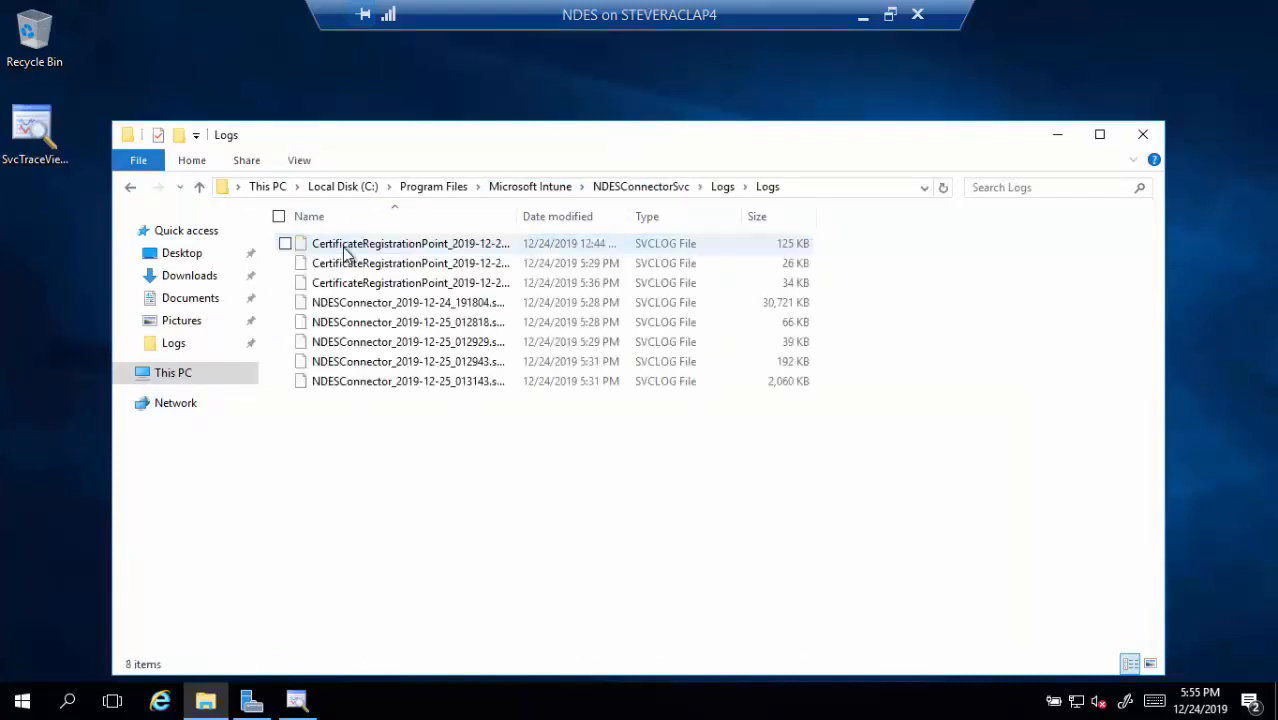
left_click(449, 289)
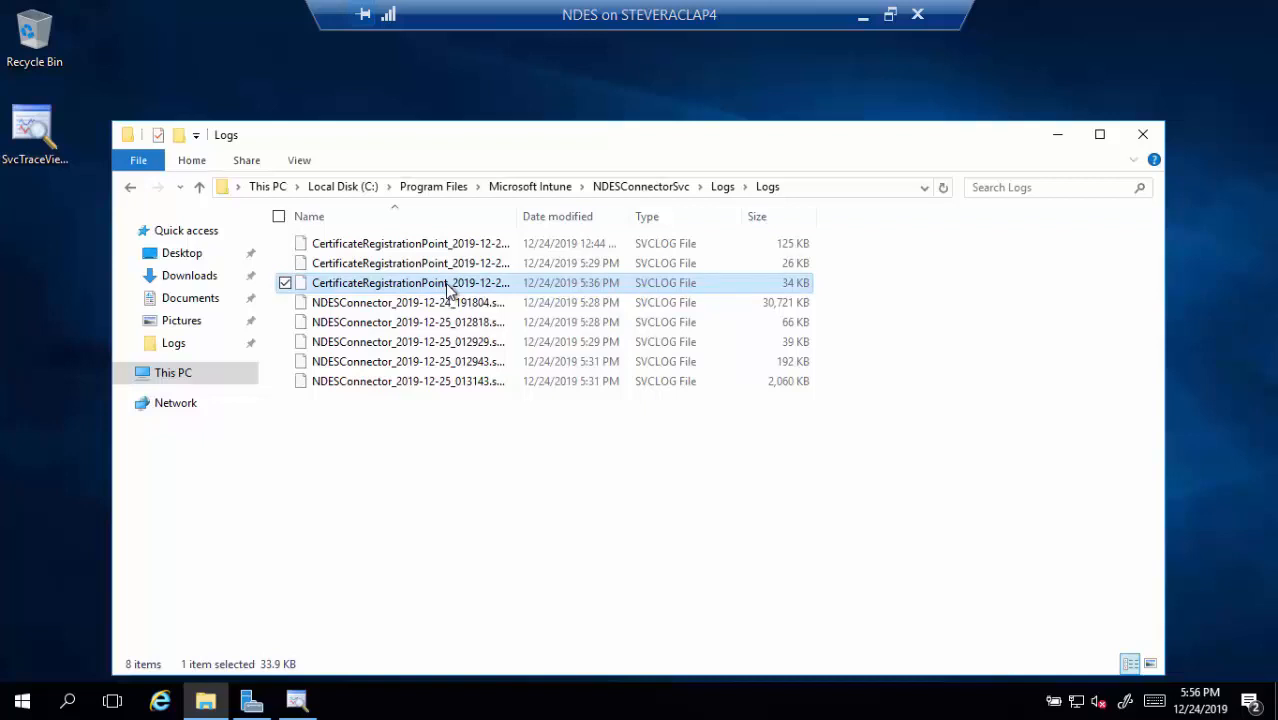
mouse_move(445, 283)
left_mouse_down()
mouse_move(245, 235)
mouse_move(36, 150)
mouse_move(36, 133)
left_mouse_up()
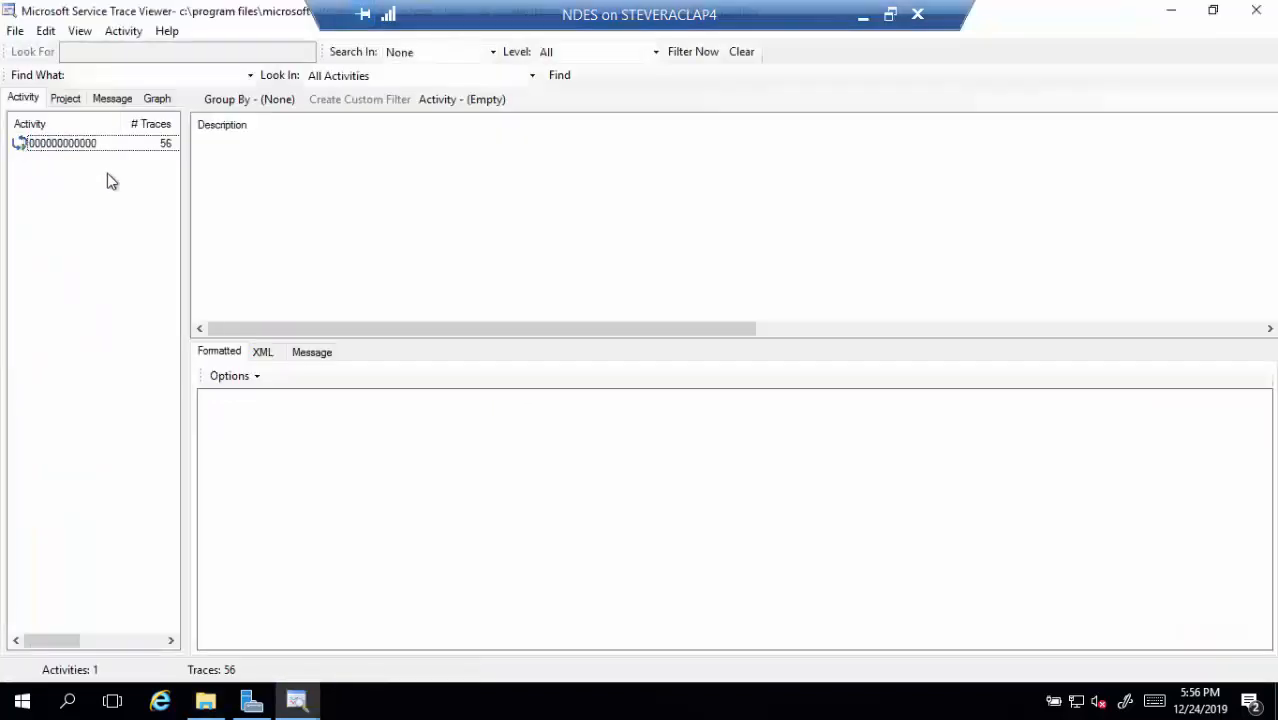
Load the activity's 56 traces and review Validation Phase 1 entries through its True finish
left_click(122, 148)
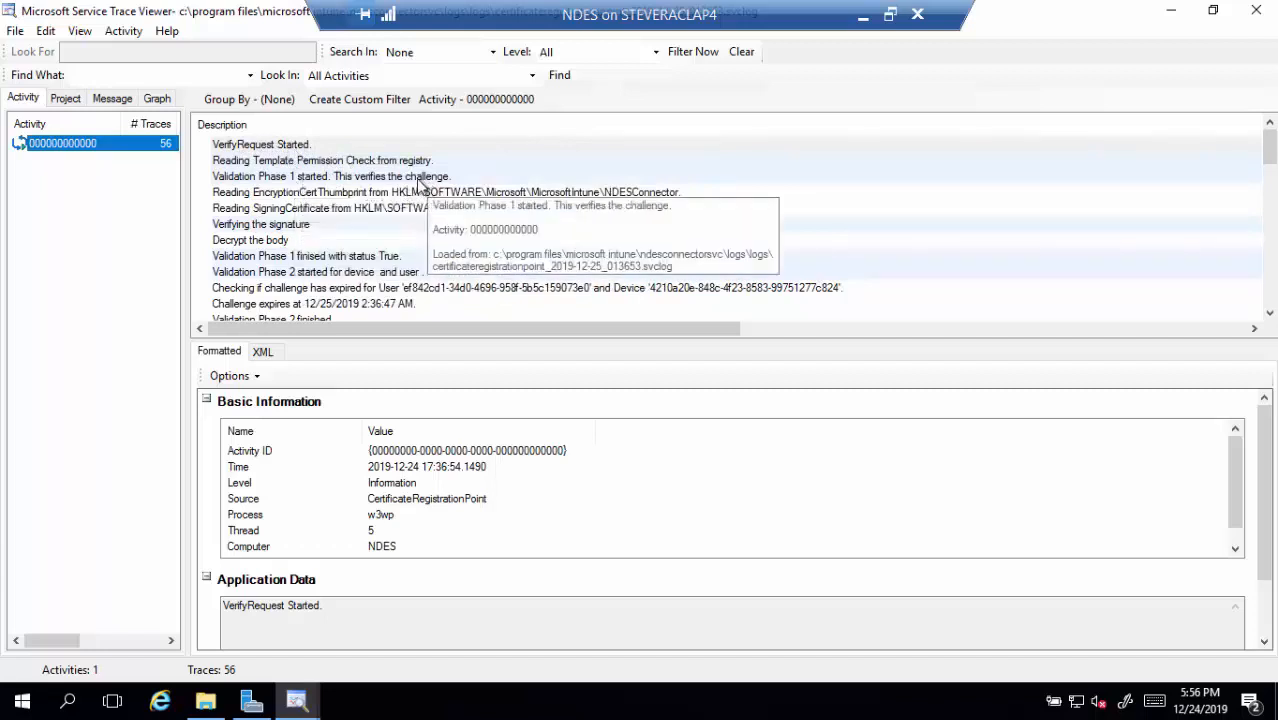
left_click(410, 180)
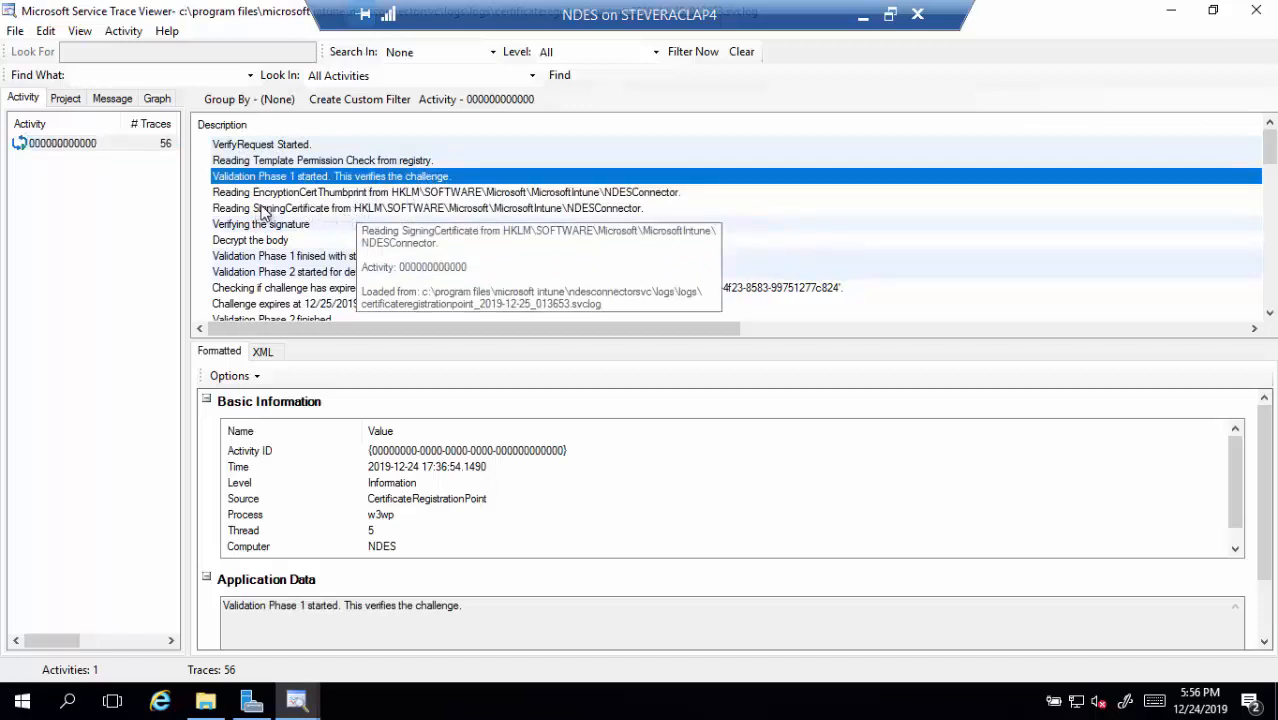
left_click(312, 192)
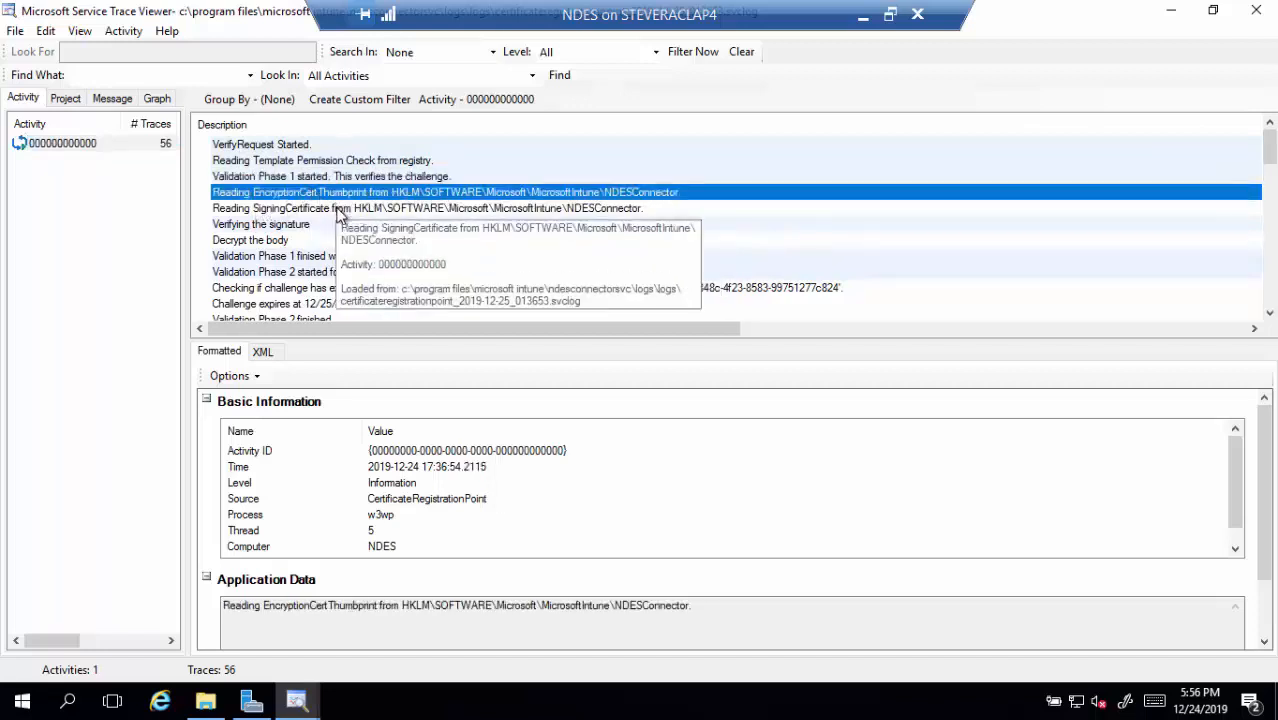
left_click(338, 210)
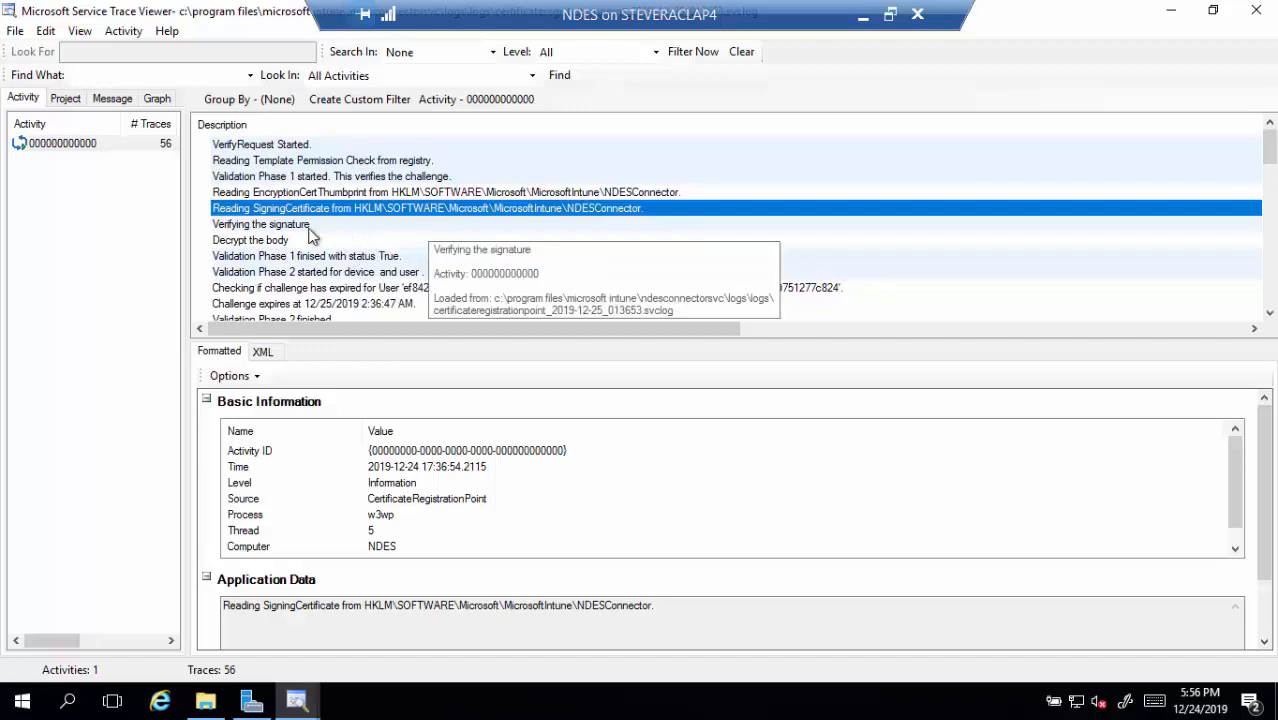
left_click(310, 232)
left_click(292, 244)
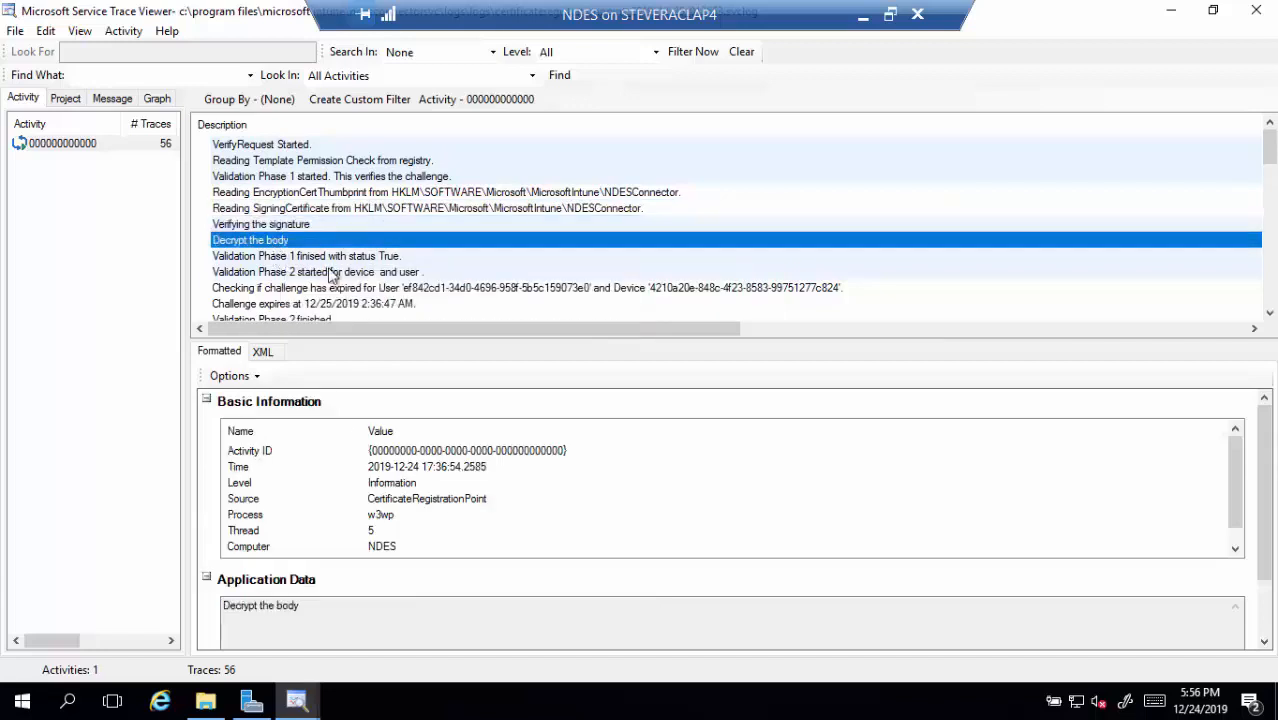
left_click(281, 258)
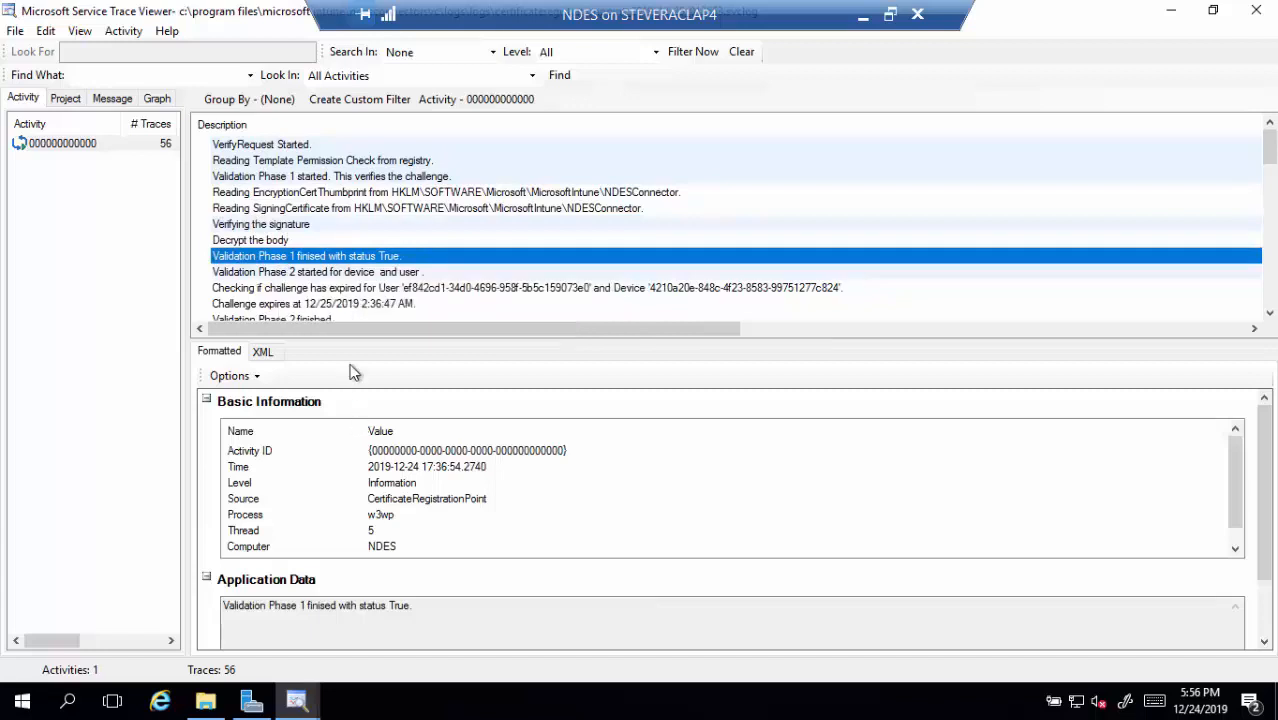
Review Validation Phase 2 and 3 traces through the dropped request file and Notify Finished
left_click(452, 272)
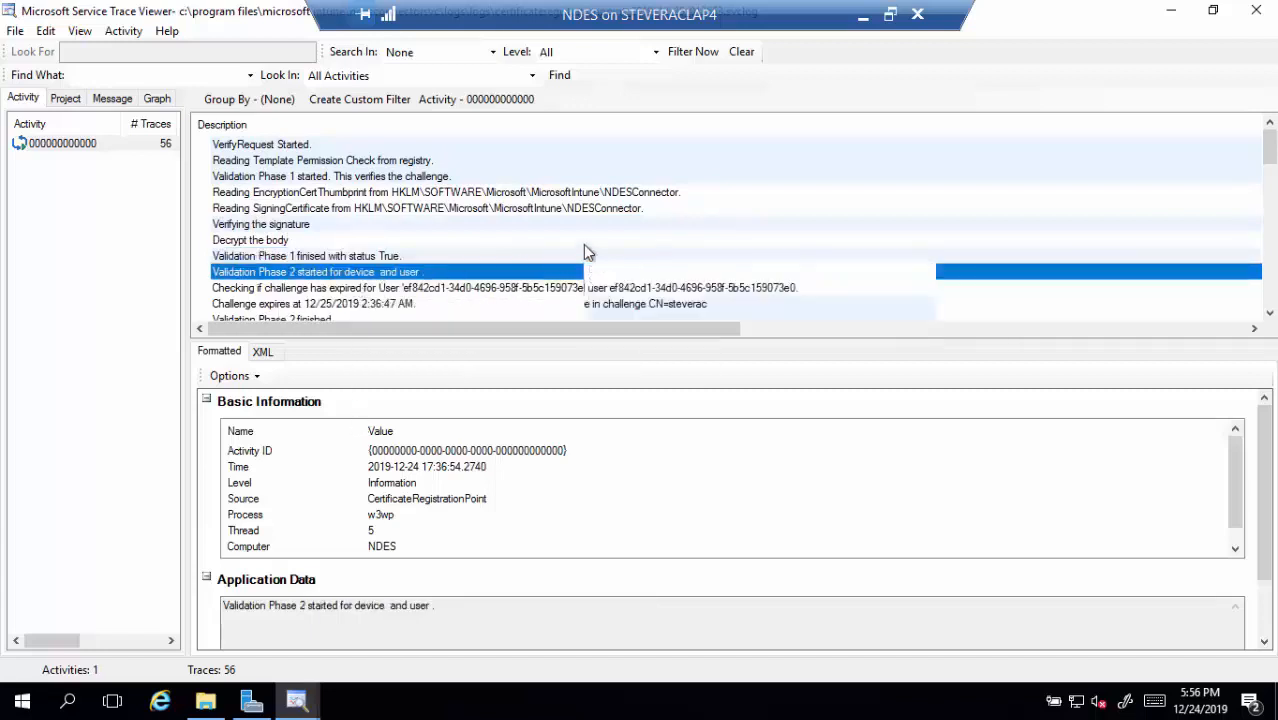
scroll(588, 252, "down", 1)
scroll(485, 230, "down", 1)
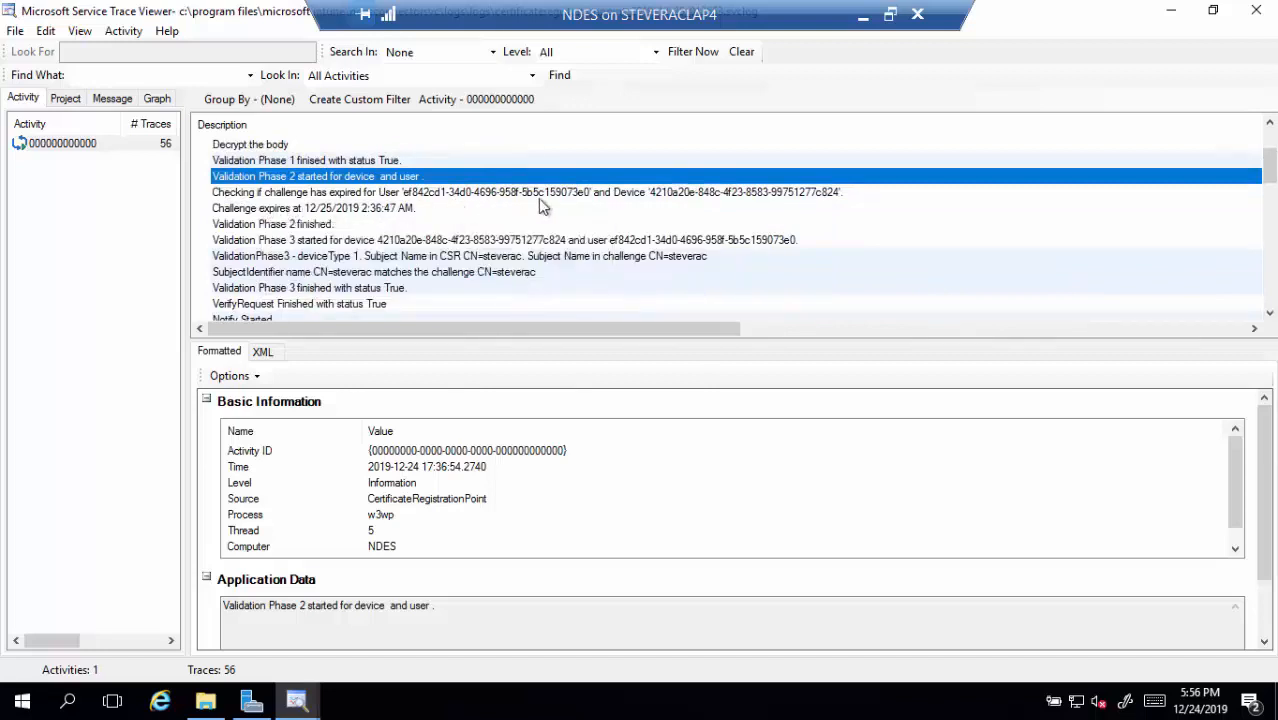
left_click(309, 226)
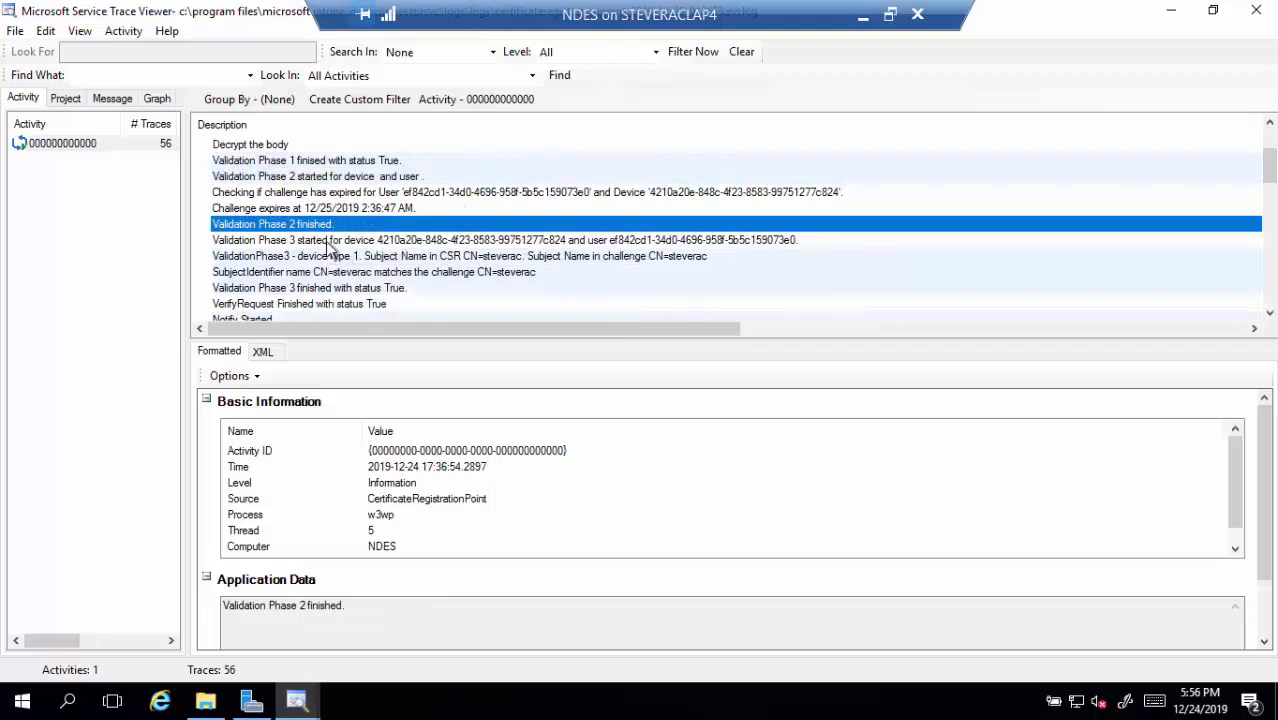
left_click(327, 243)
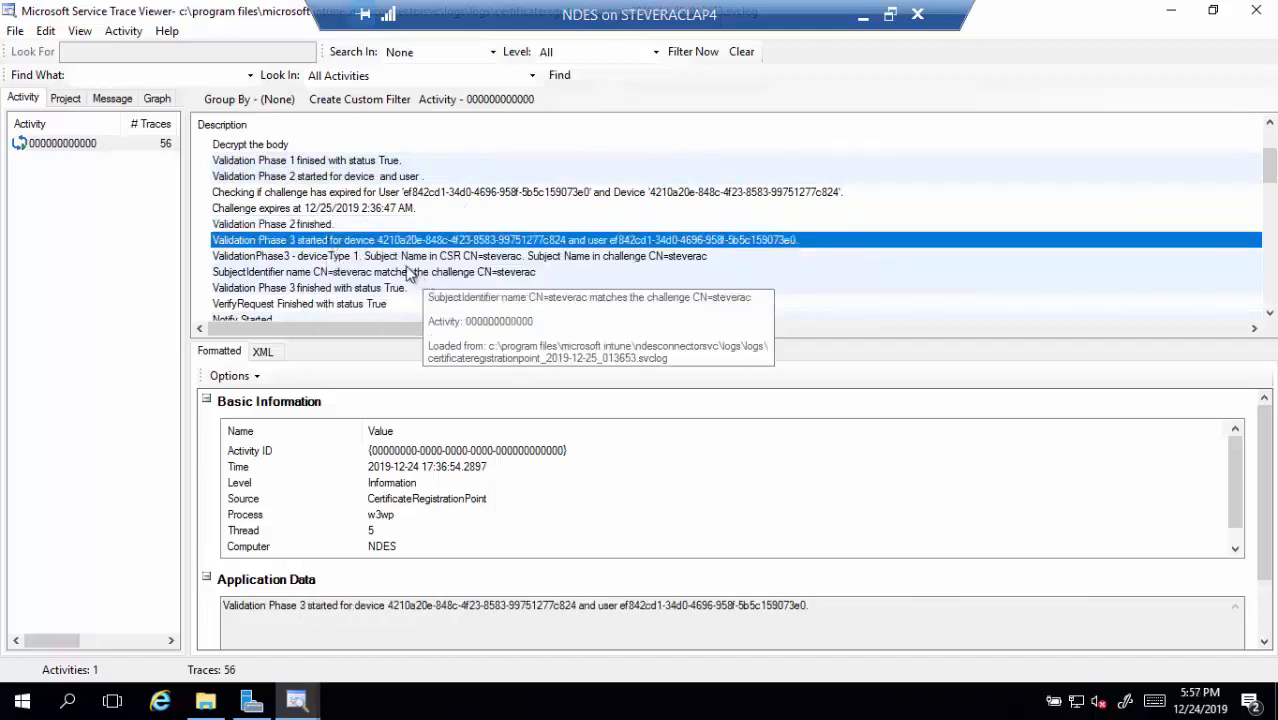
left_click(315, 258)
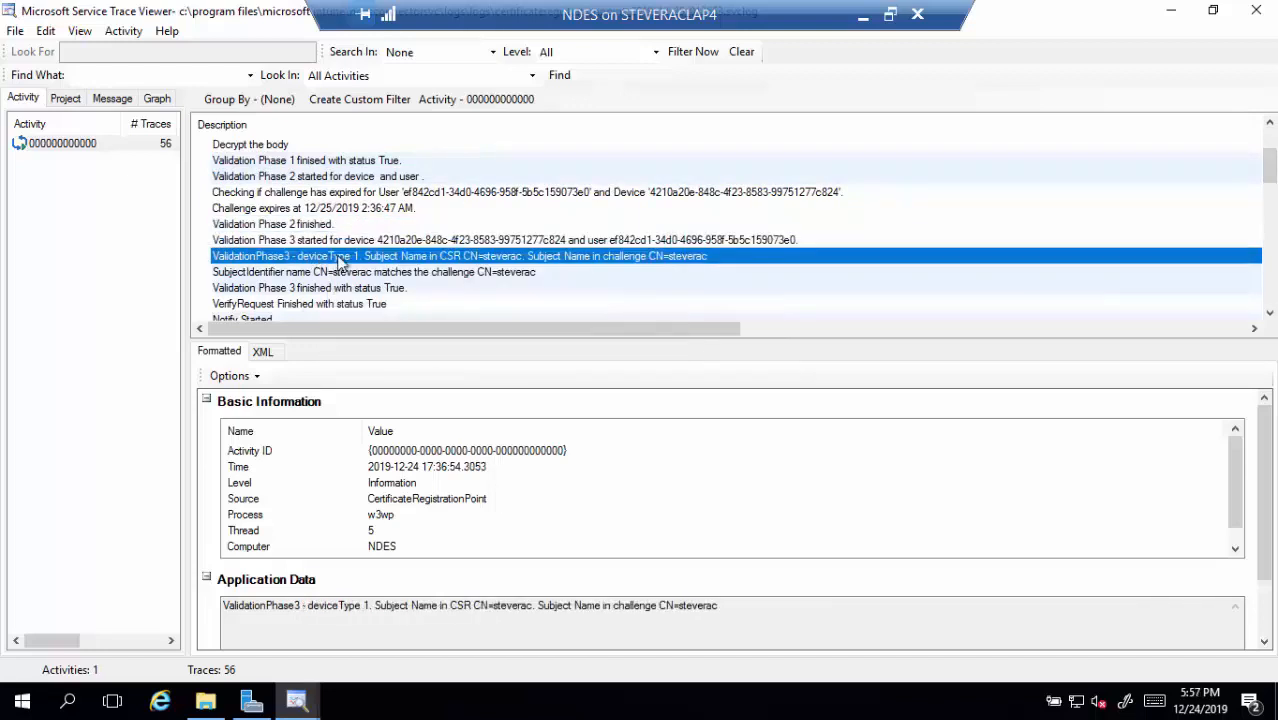
scroll(337, 264, "down", 2)
scroll(333, 268, "down", 5)
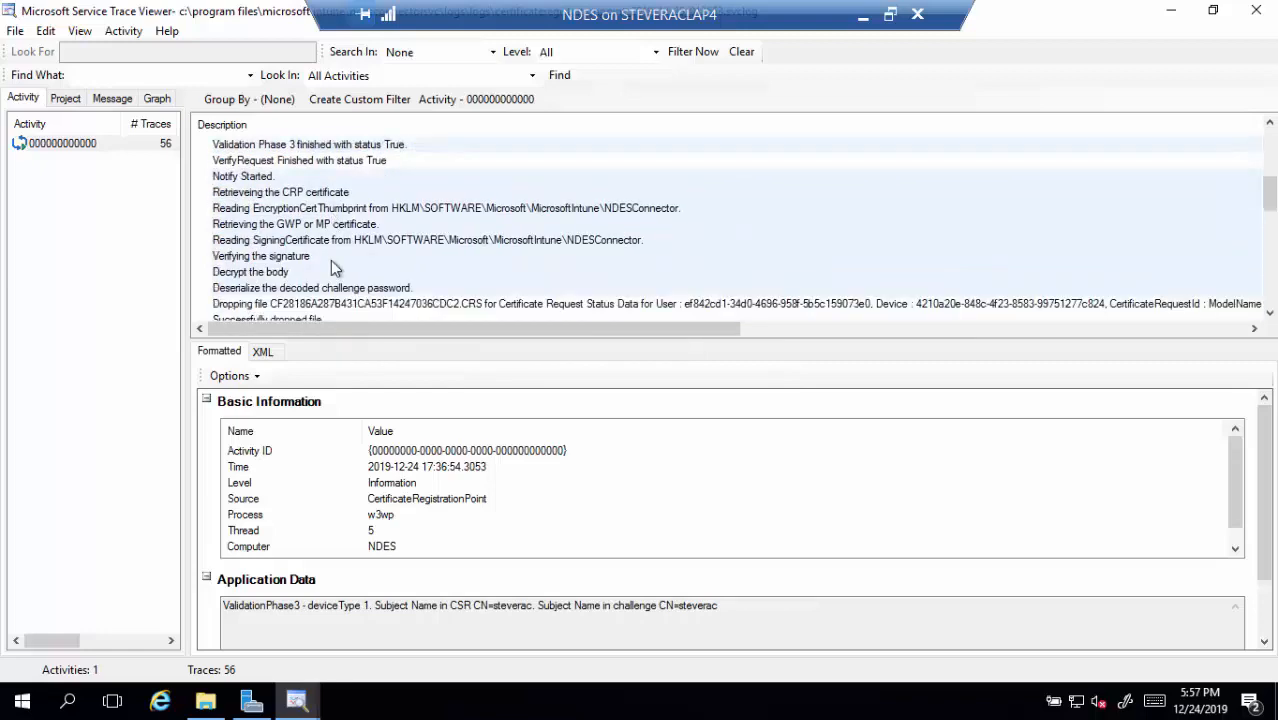
scroll(333, 268, "down", 5)
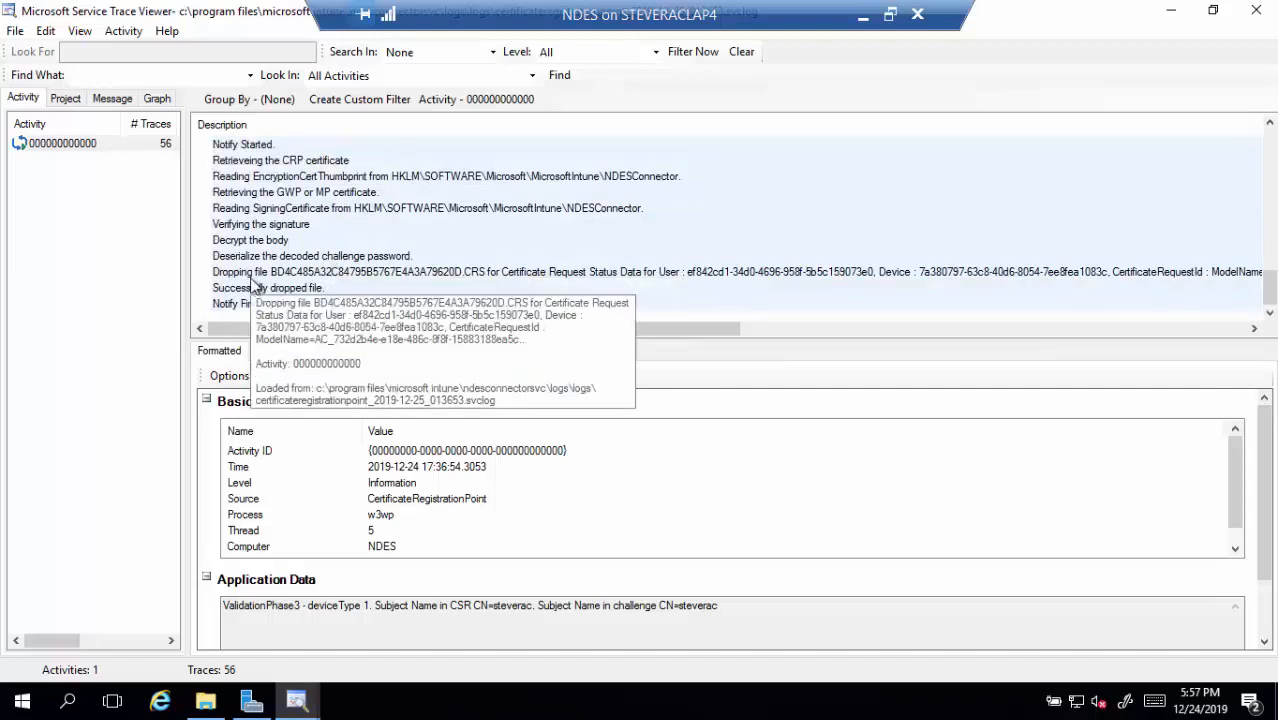
left_click(252, 276)
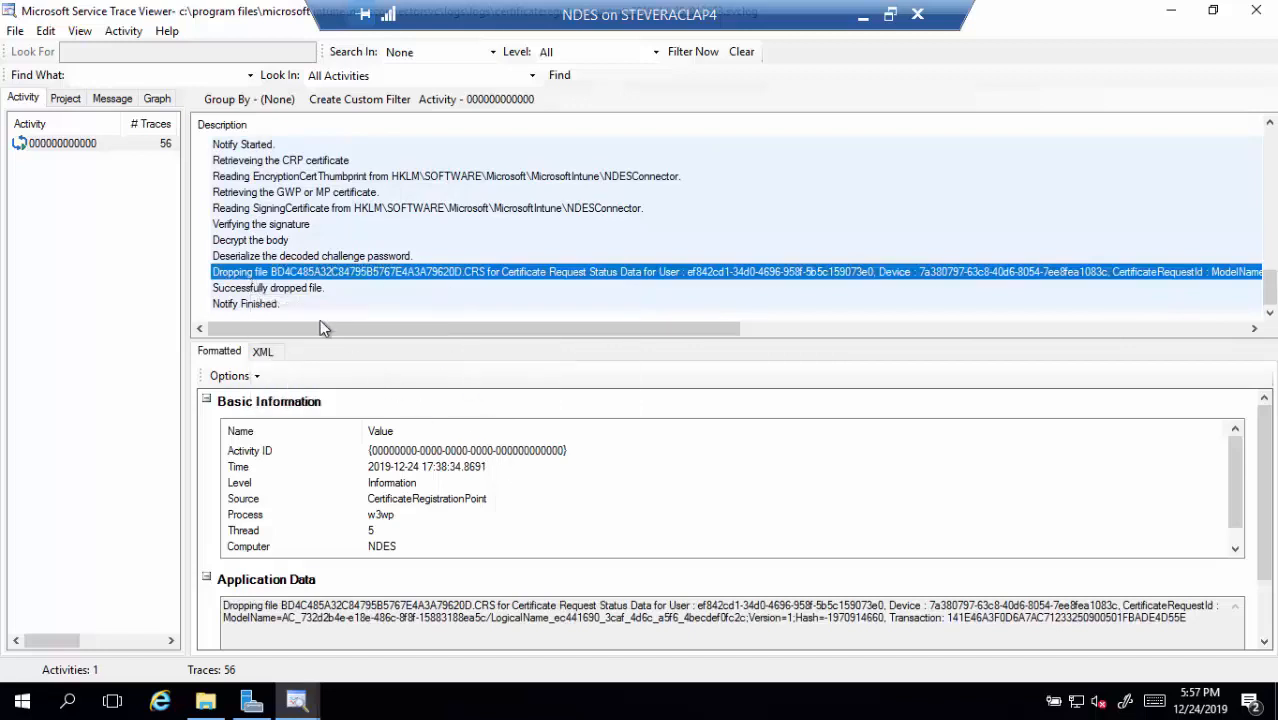
left_click(281, 307)
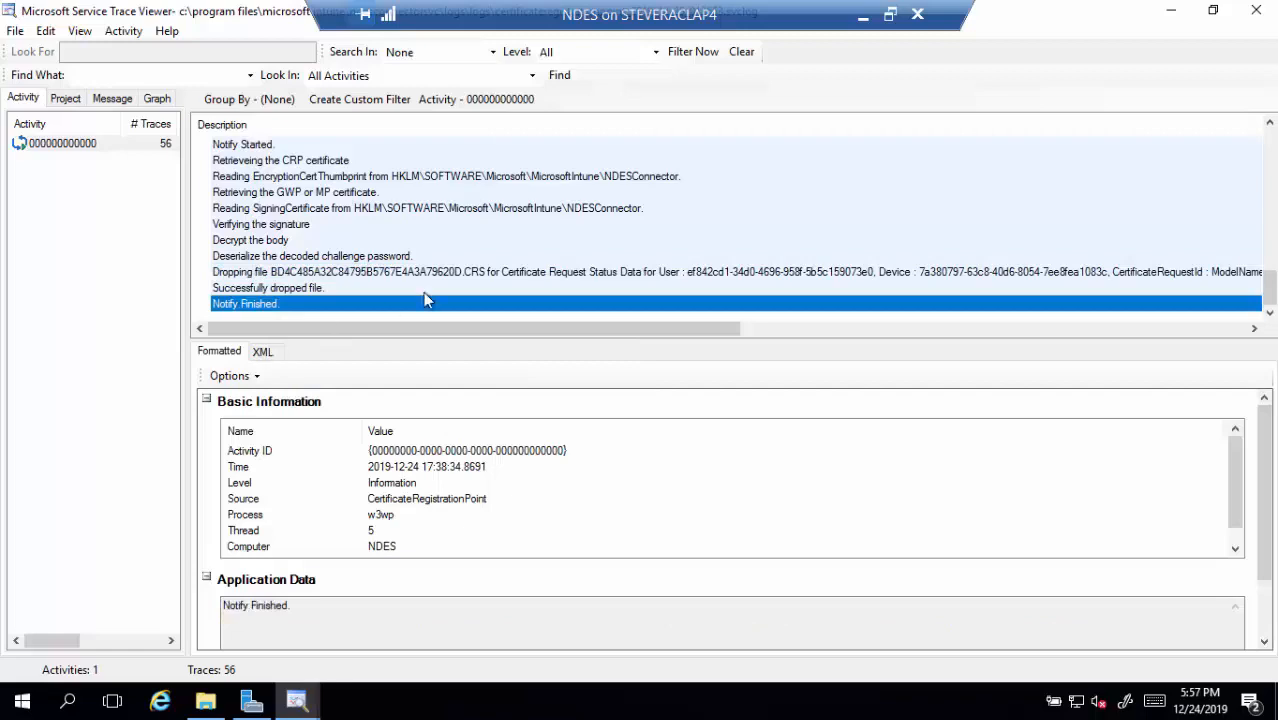
Open the older 202-trace CertificateRegistrationPoint log in Trace Viewer and maximize it
double_click(1053, 18)
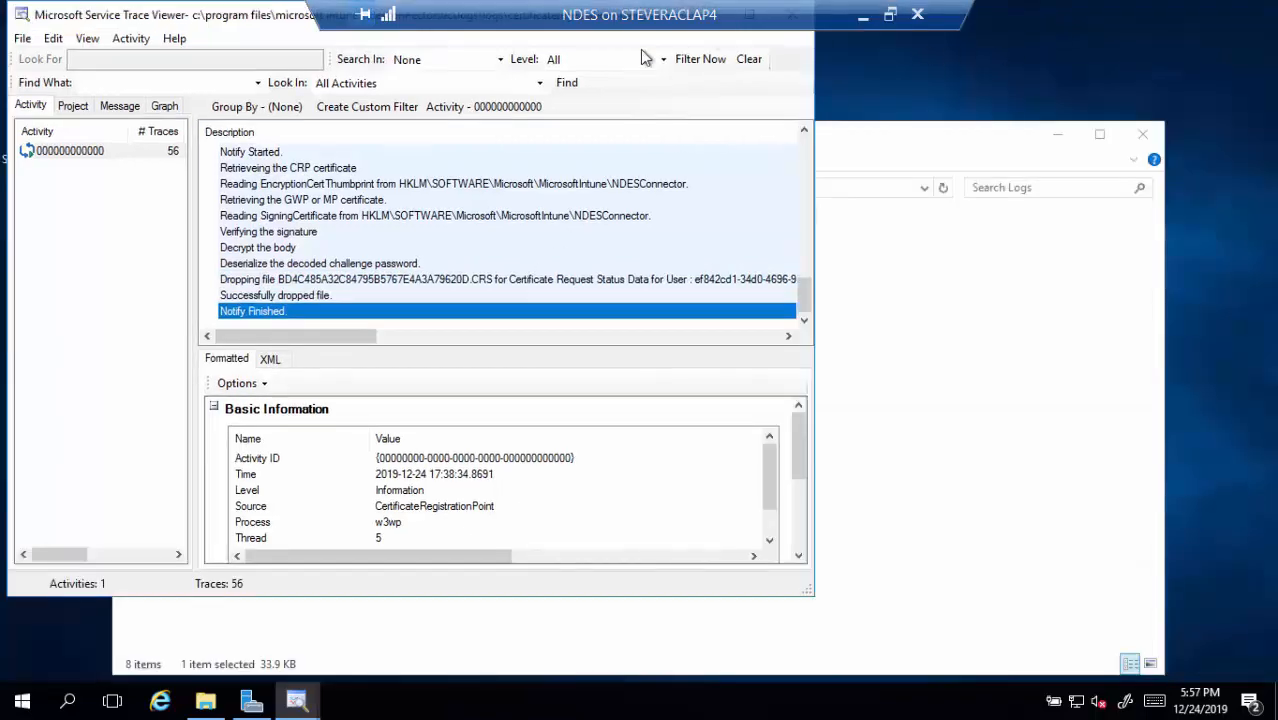
mouse_move(225, 22)
left_mouse_down()
mouse_move(620, 103)
mouse_move(990, 84)
left_mouse_up()
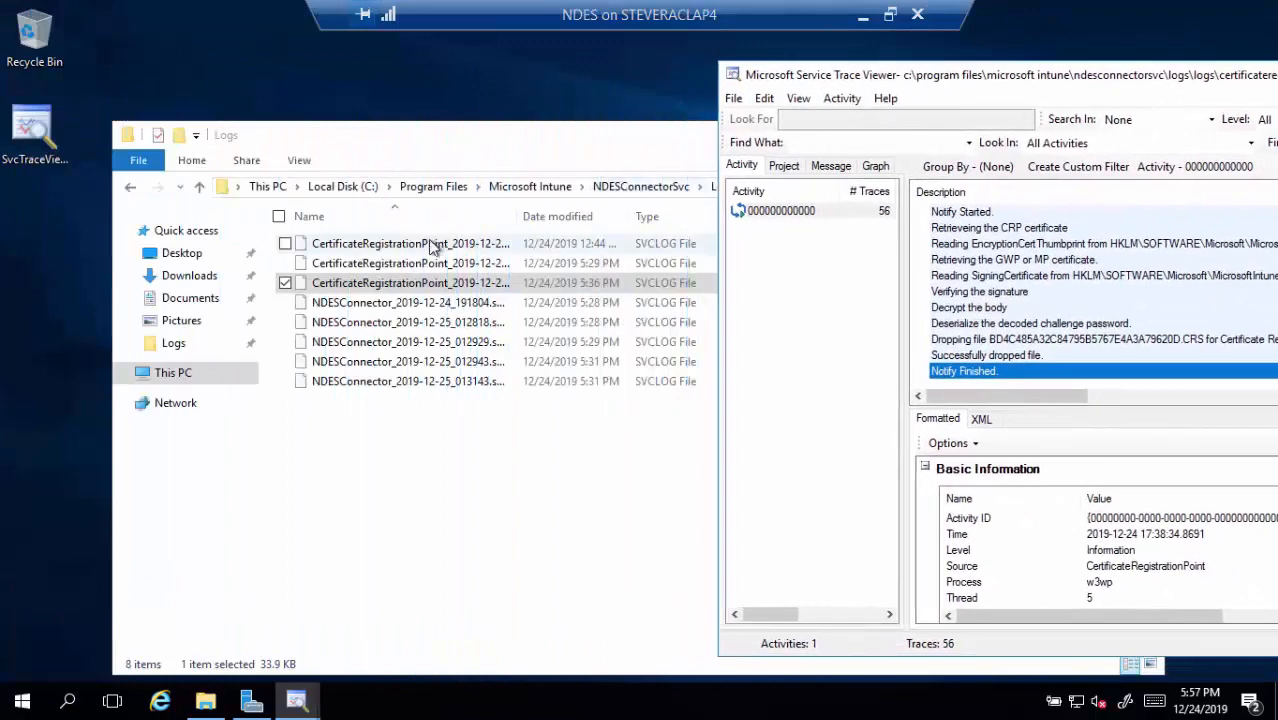
left_click_drag(432, 248, 978, 252)
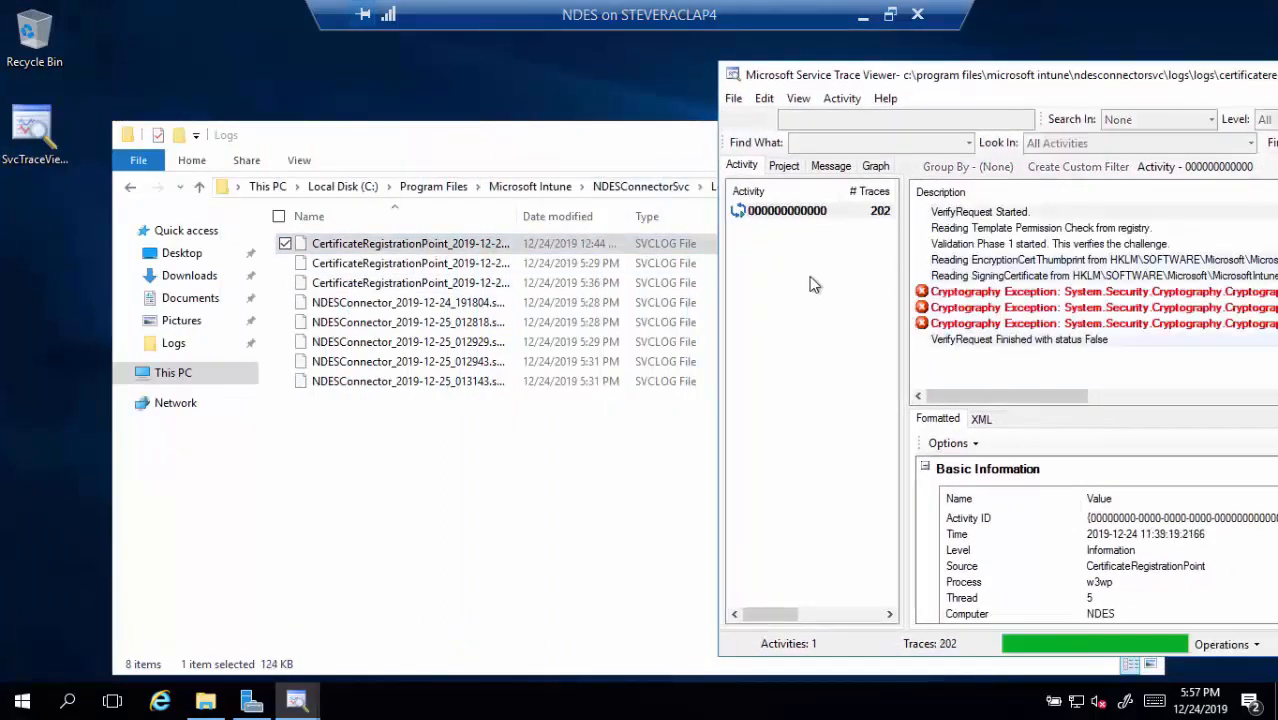
left_click_drag(993, 81, 370, 97)
double_click(370, 97)
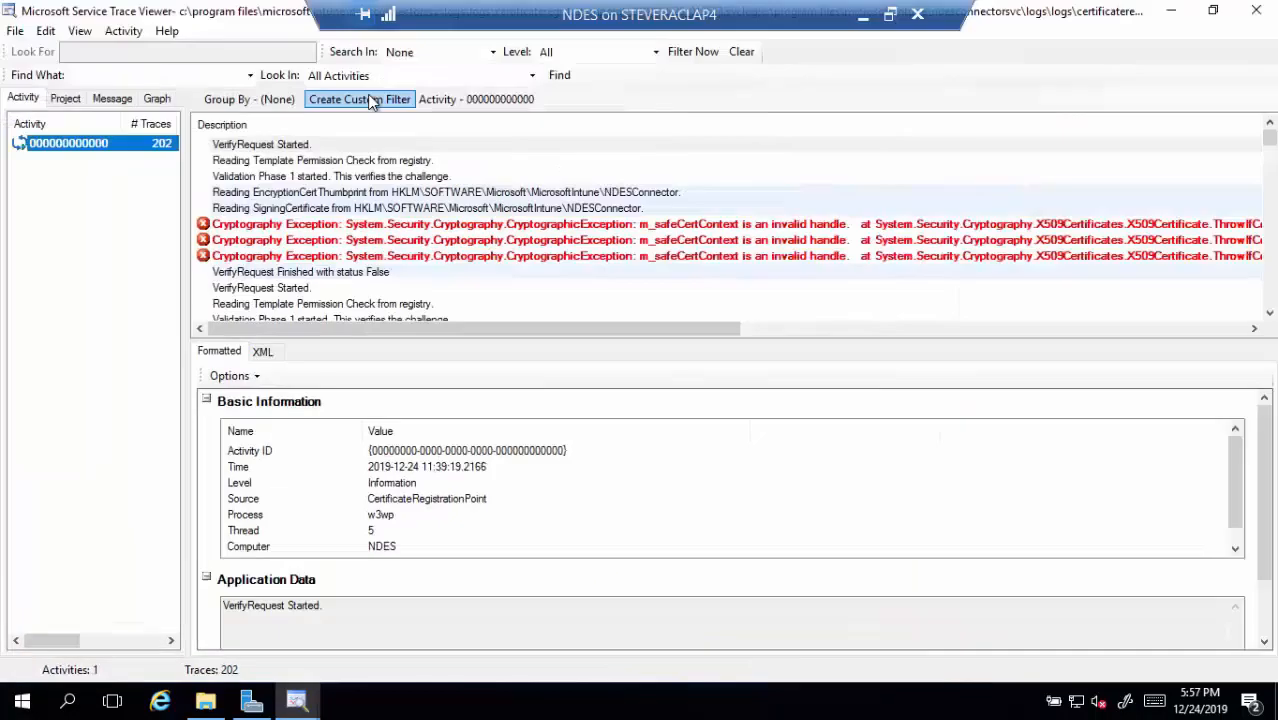
Show details of the EncryptionCertThumbprint and SigningCertificate registry-read entries
left_click(262, 193)
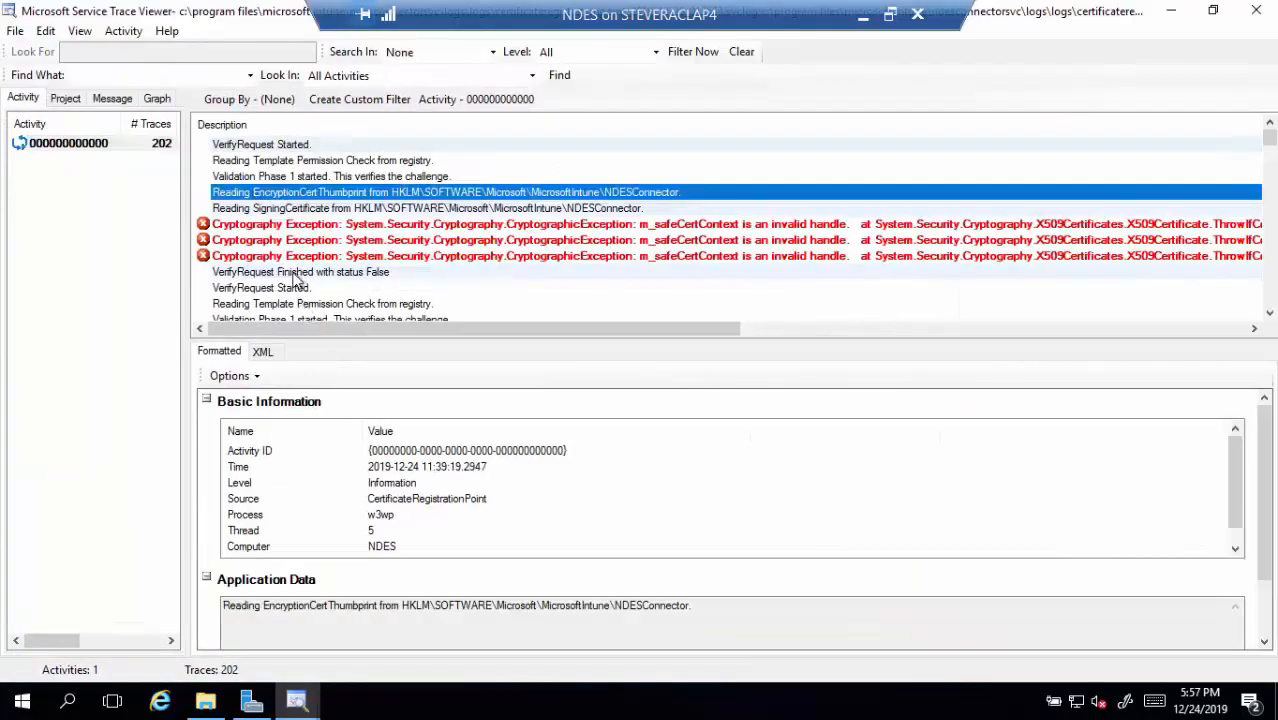
left_click(284, 209)
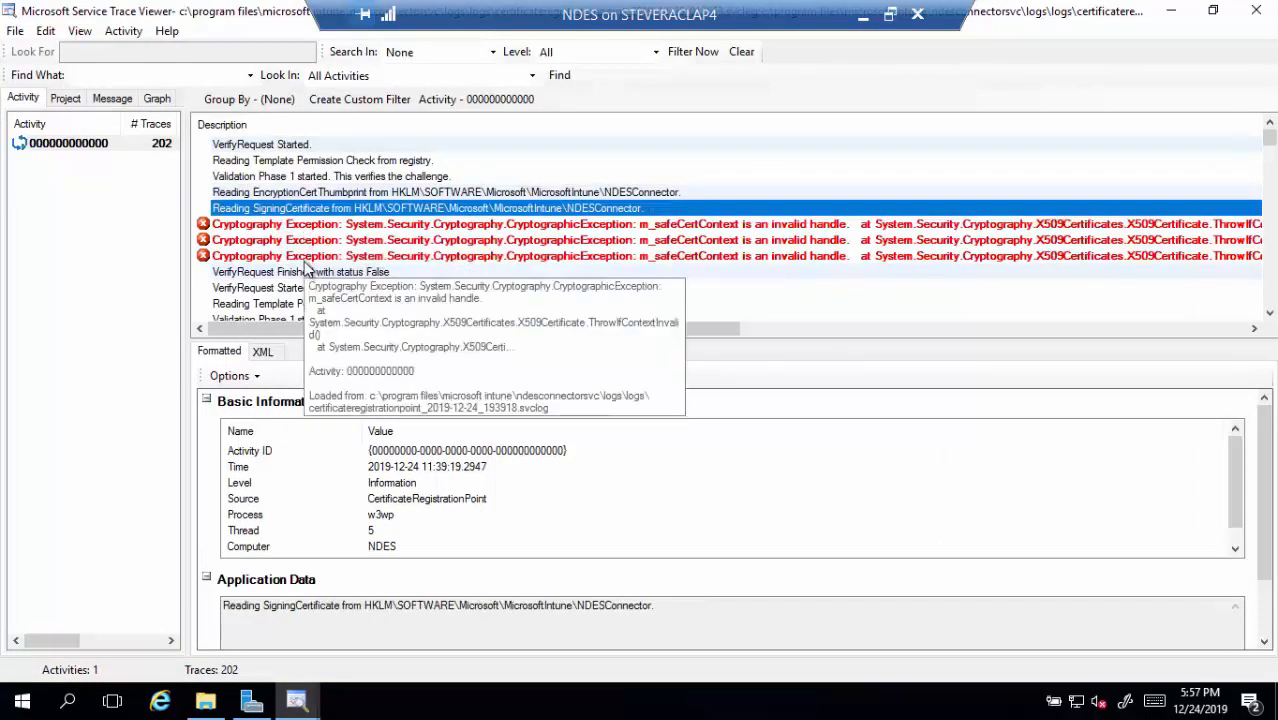
left_click(68, 703)
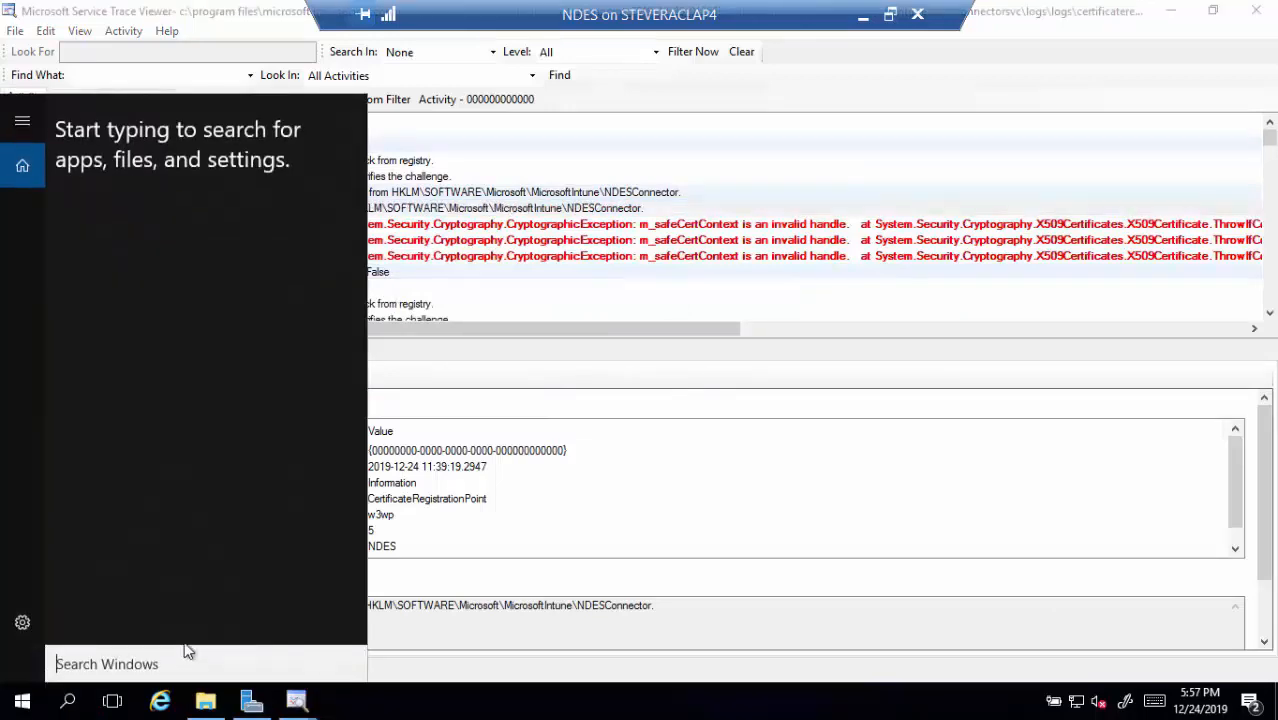
Launch regedt32 and select SigningCertificate under HKLM\SOFTWARE\Microsoft\MicrosoftIntune\NDESConnector
type("regedt32")
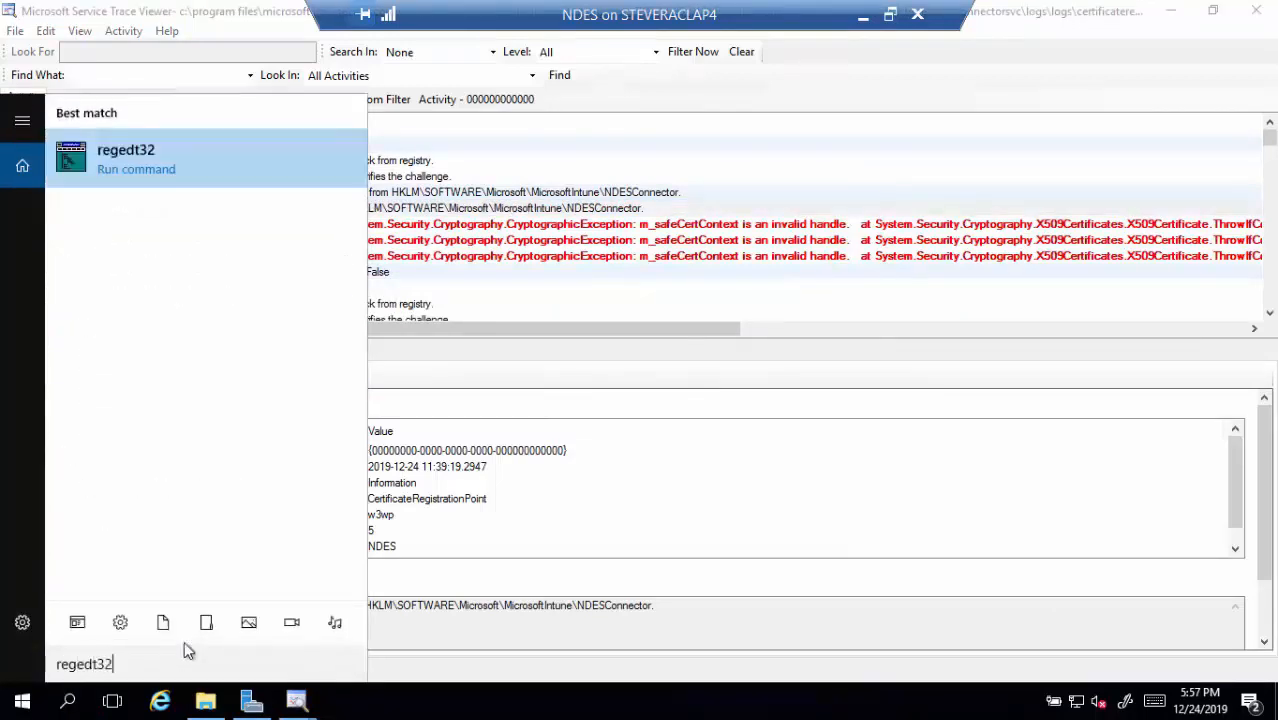
key("Return")
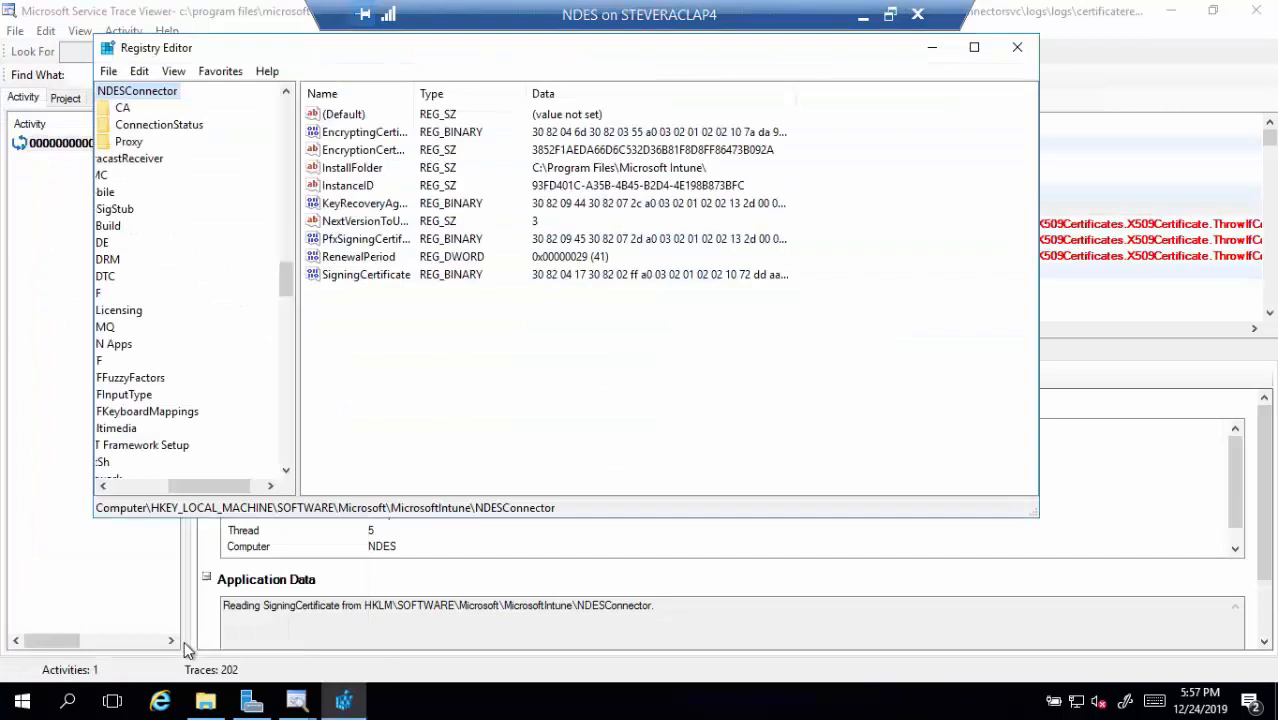
left_click(389, 280)
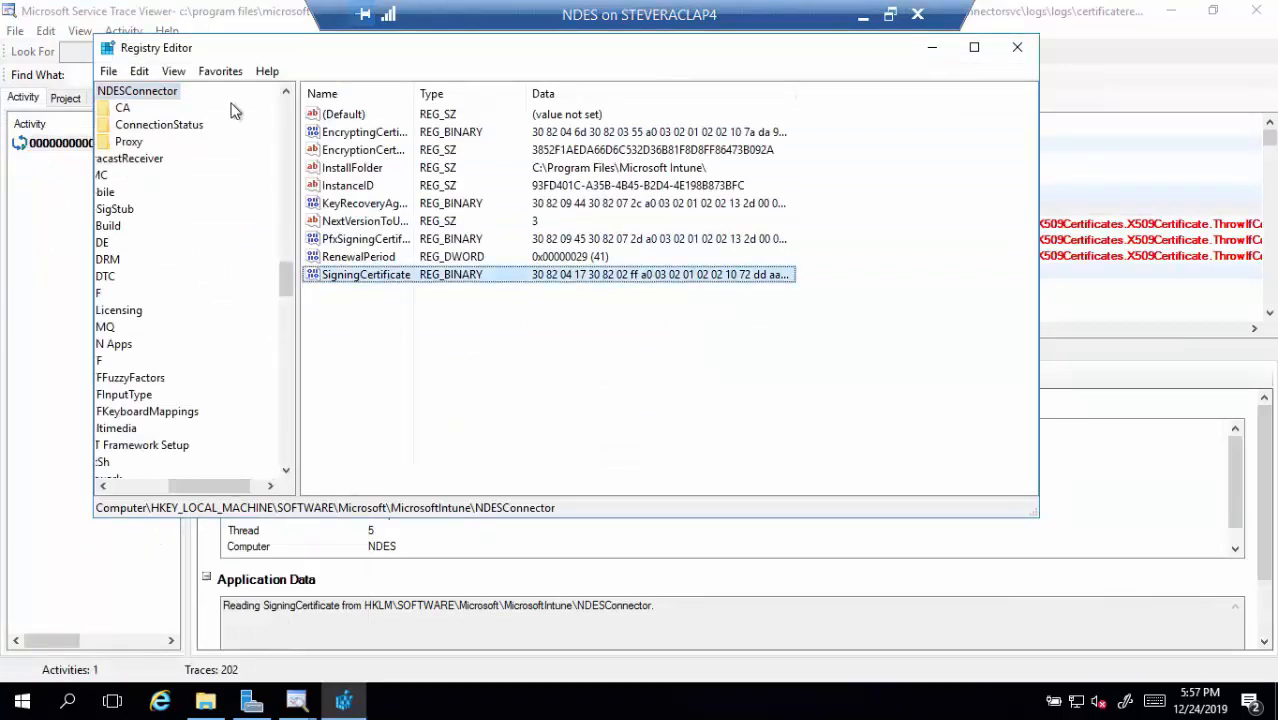
left_click_drag(251, 53, 273, 243)
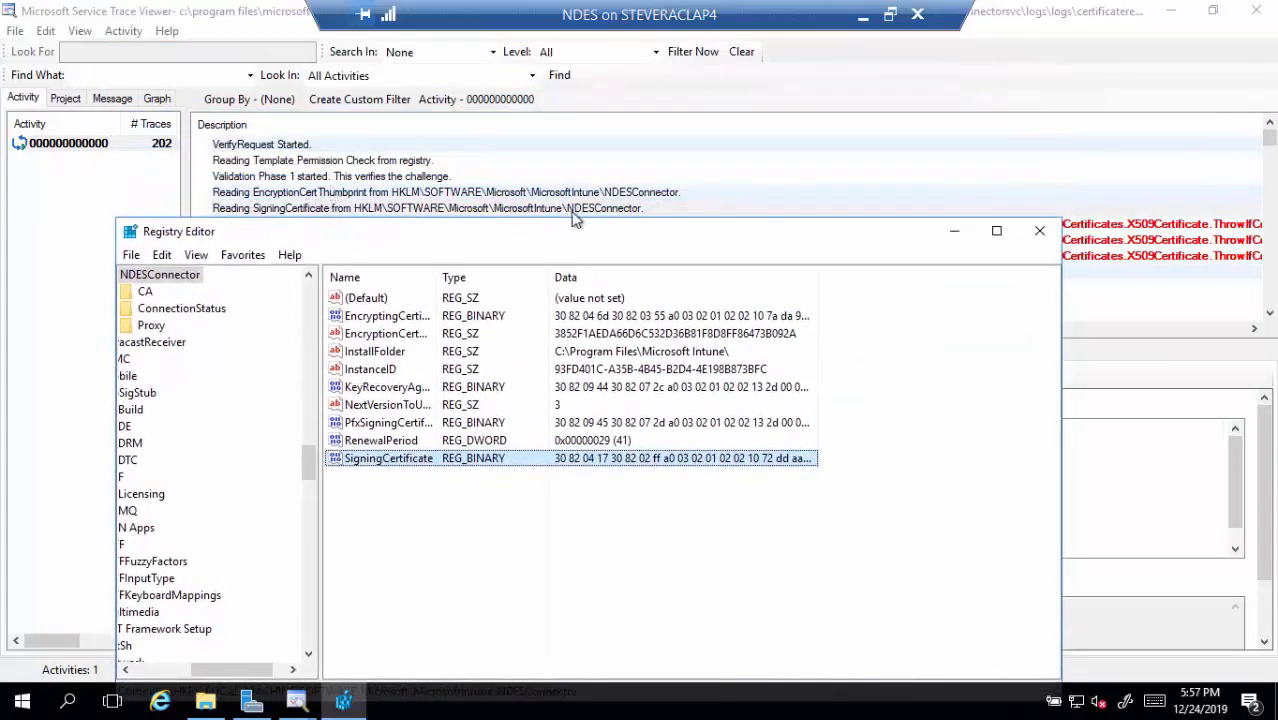
left_click_drag(531, 235, 522, 70)
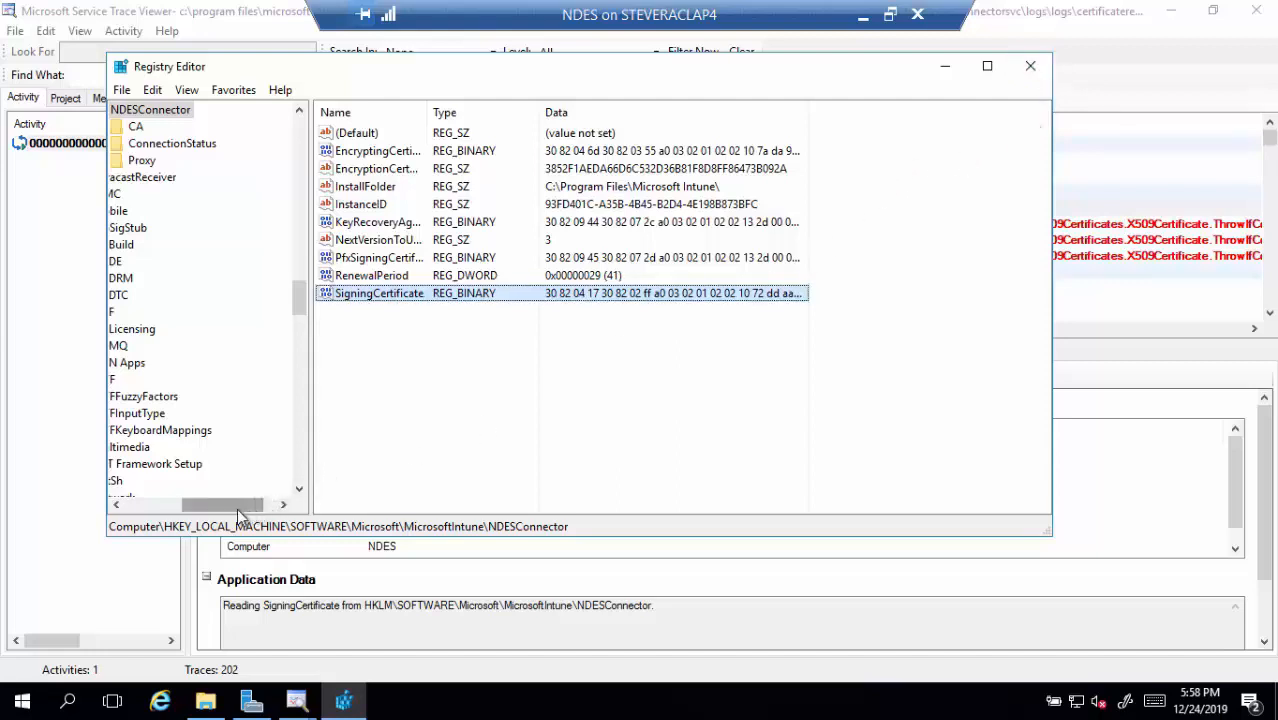
left_click_drag(237, 508, 234, 508)
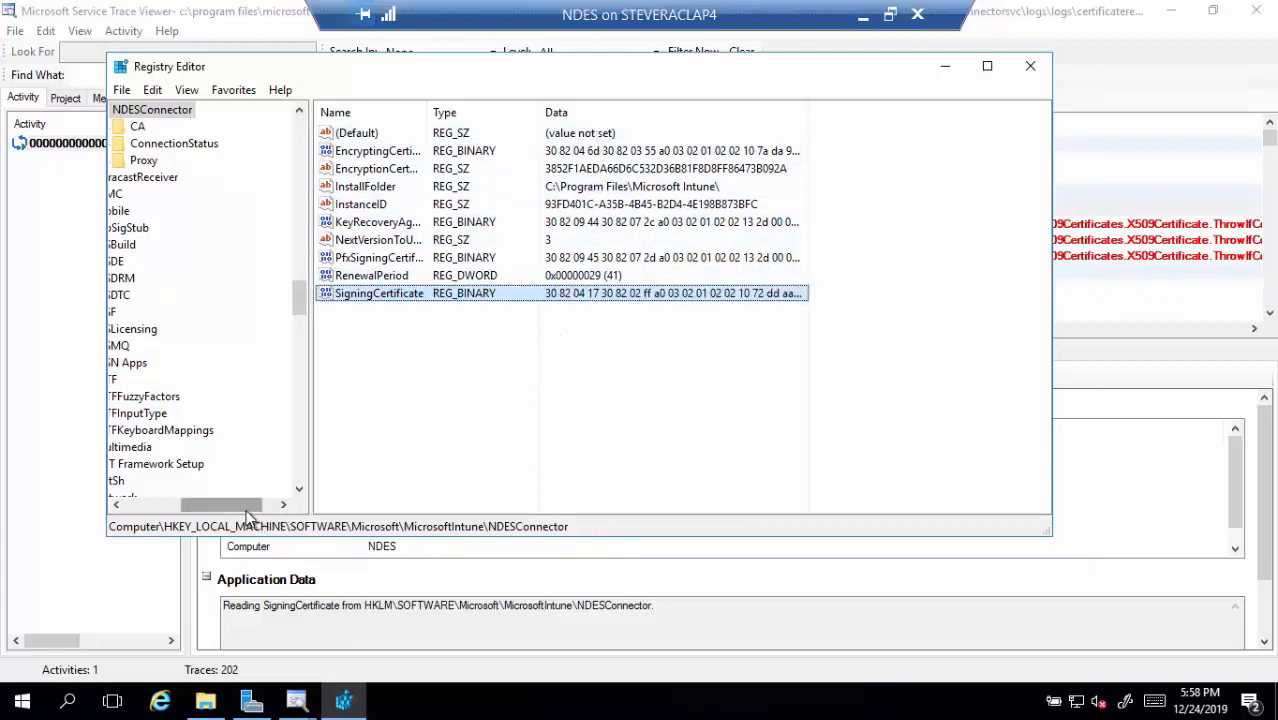
left_click_drag(245, 512, 220, 512)
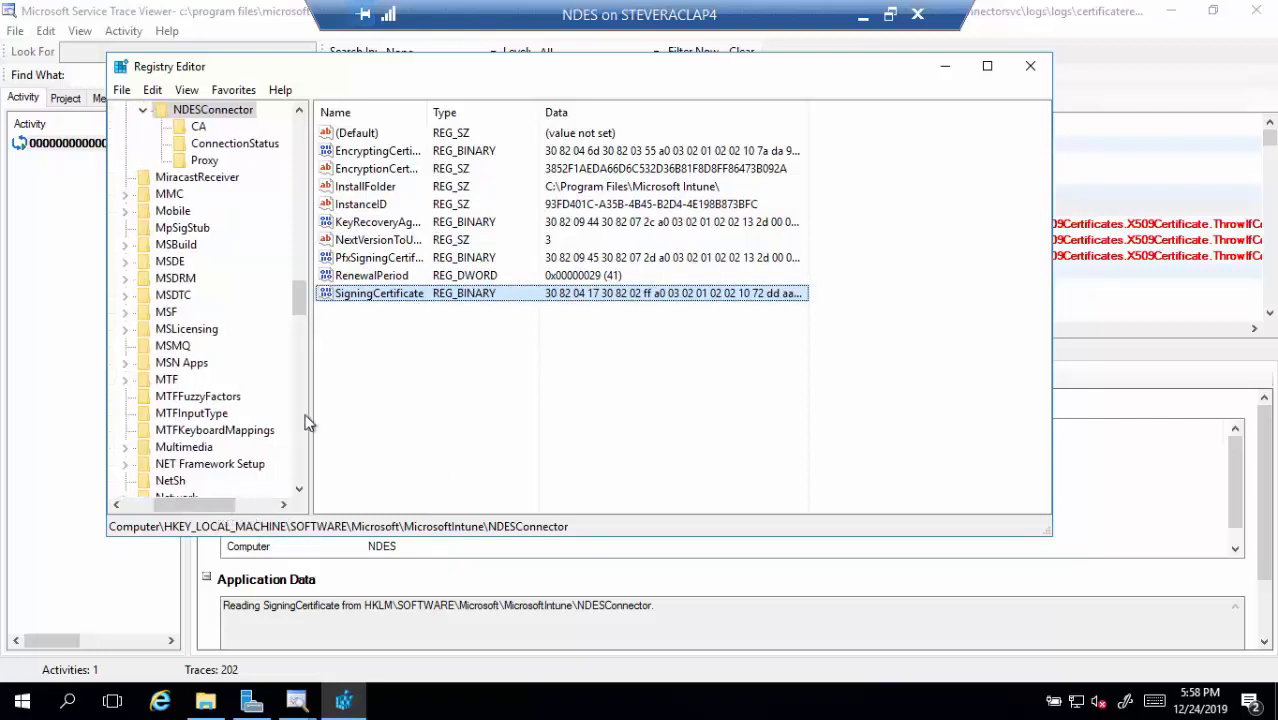
left_click_drag(301, 314, 310, 194)
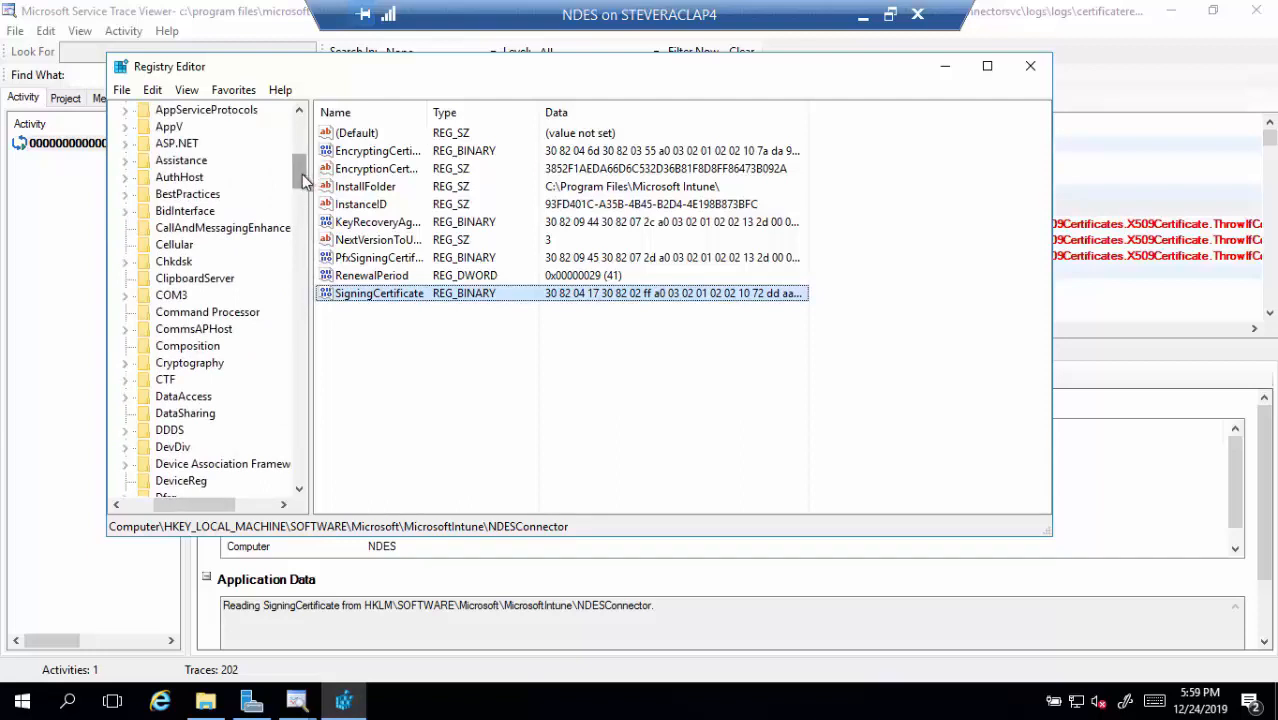
Jump to the Cryptography key with 'cr' and view the MSCEP key's template values
left_click(303, 147)
left_click(302, 143)
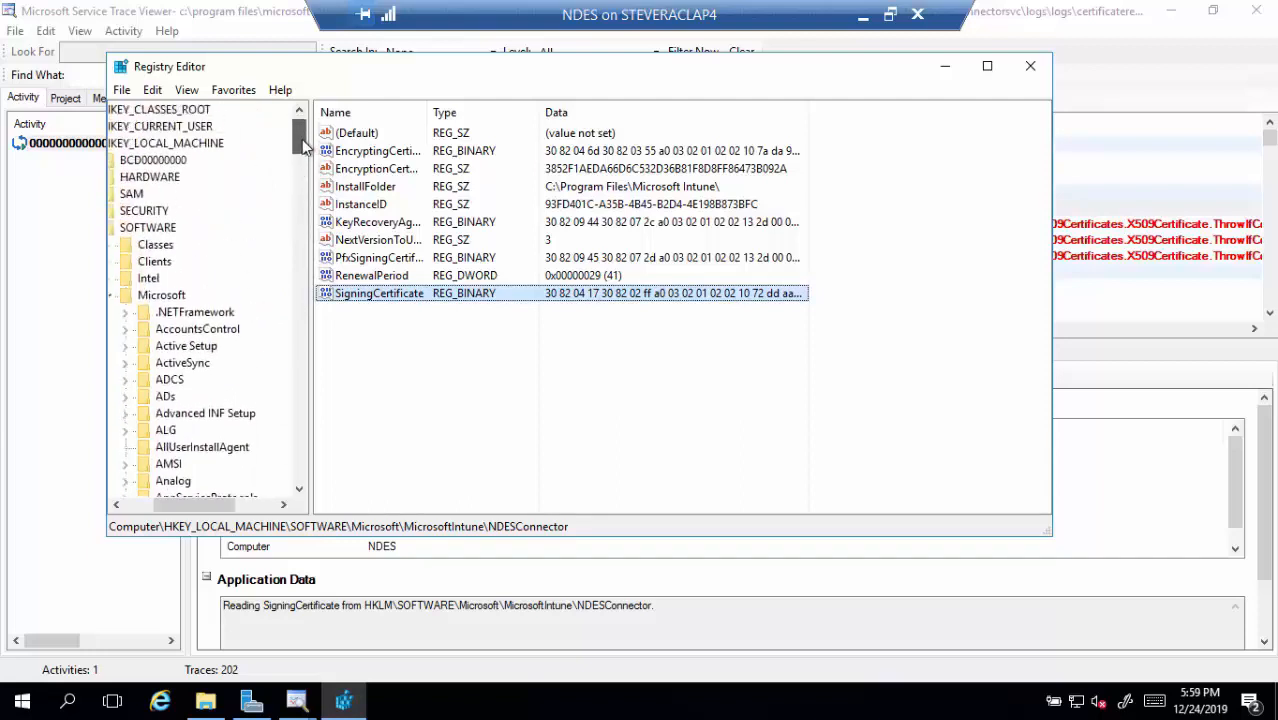
left_click(188, 418)
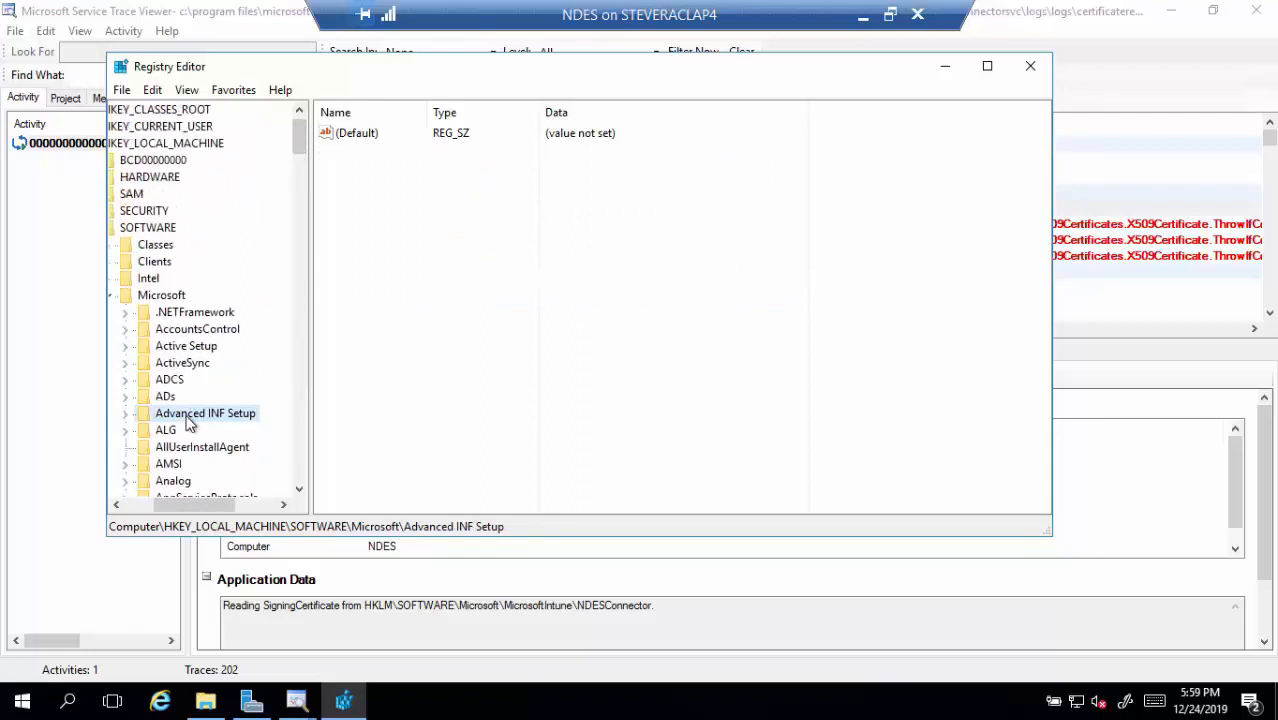
type("cr")
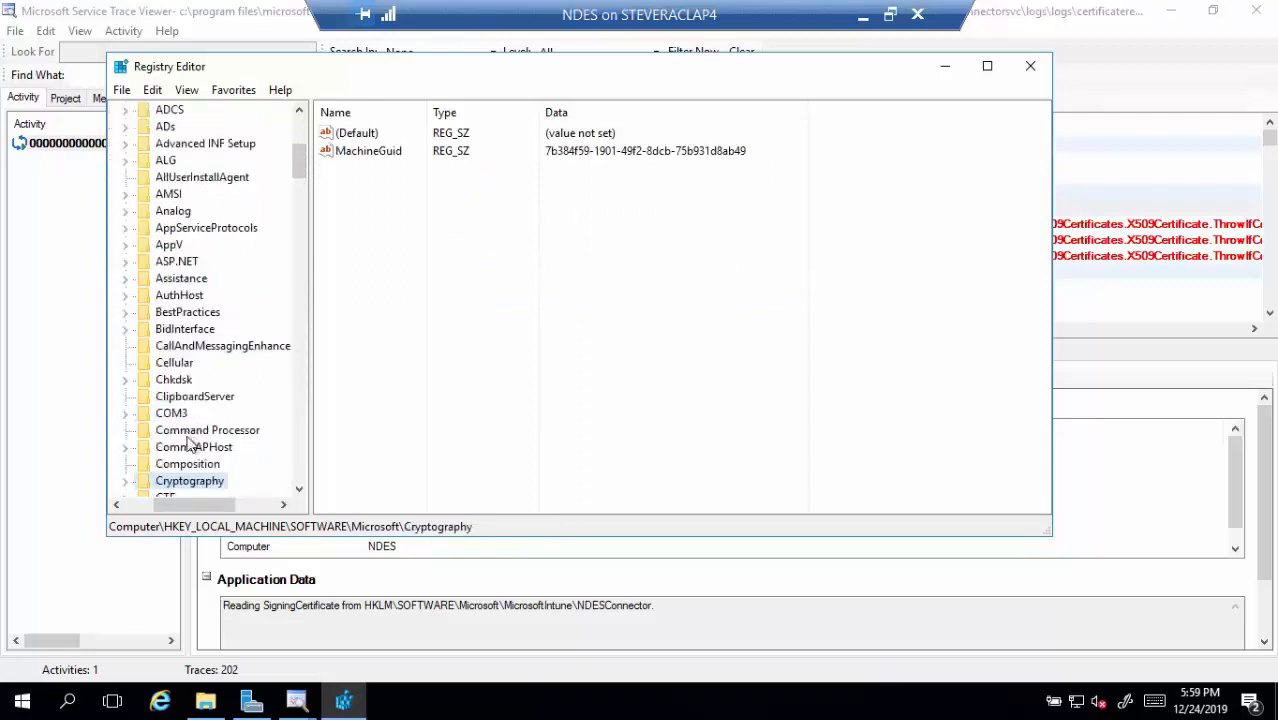
left_click(126, 482)
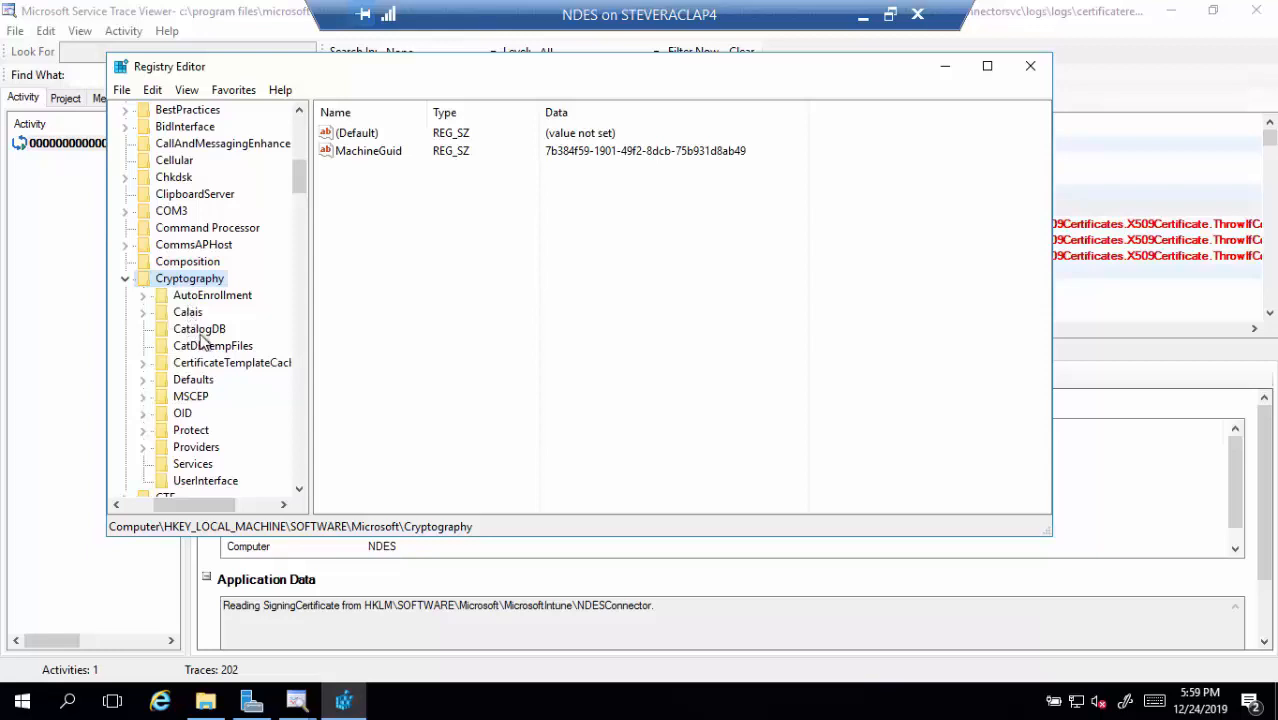
left_click(191, 396)
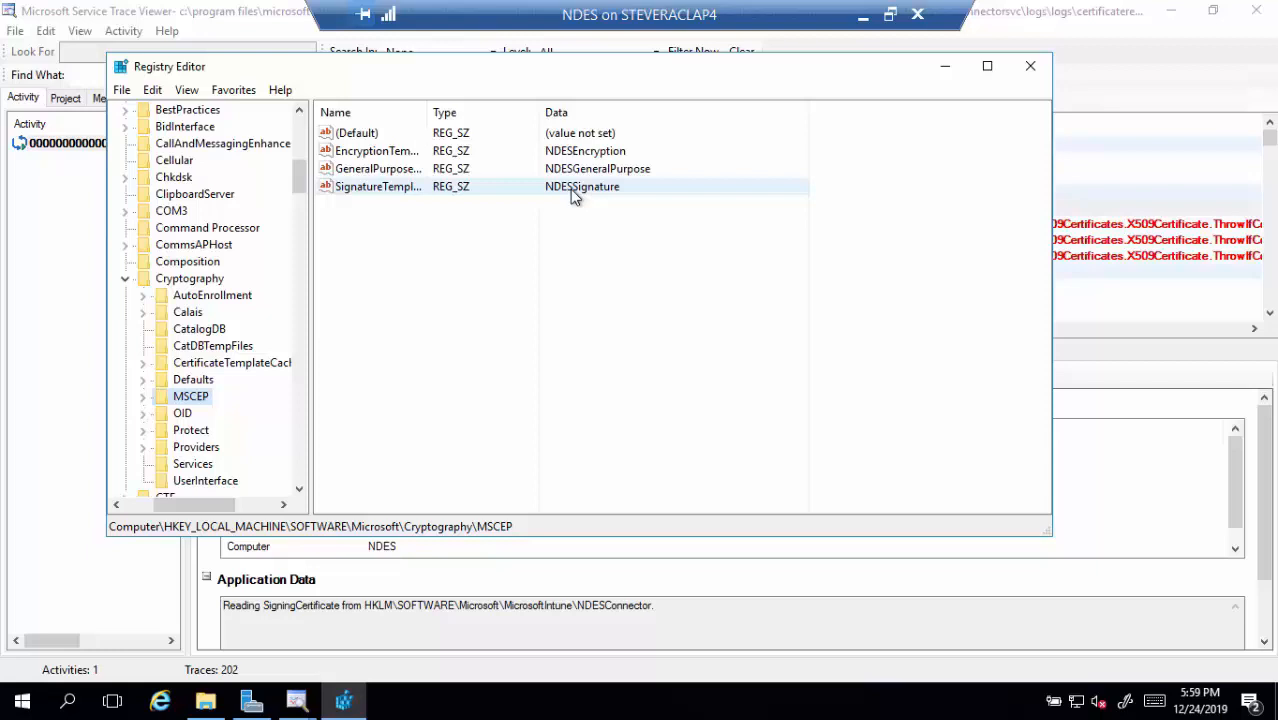
Review the MSCEP\Modules\NDESPolicy settings, then close Registry Editor
left_click(145, 398)
left_click(186, 453)
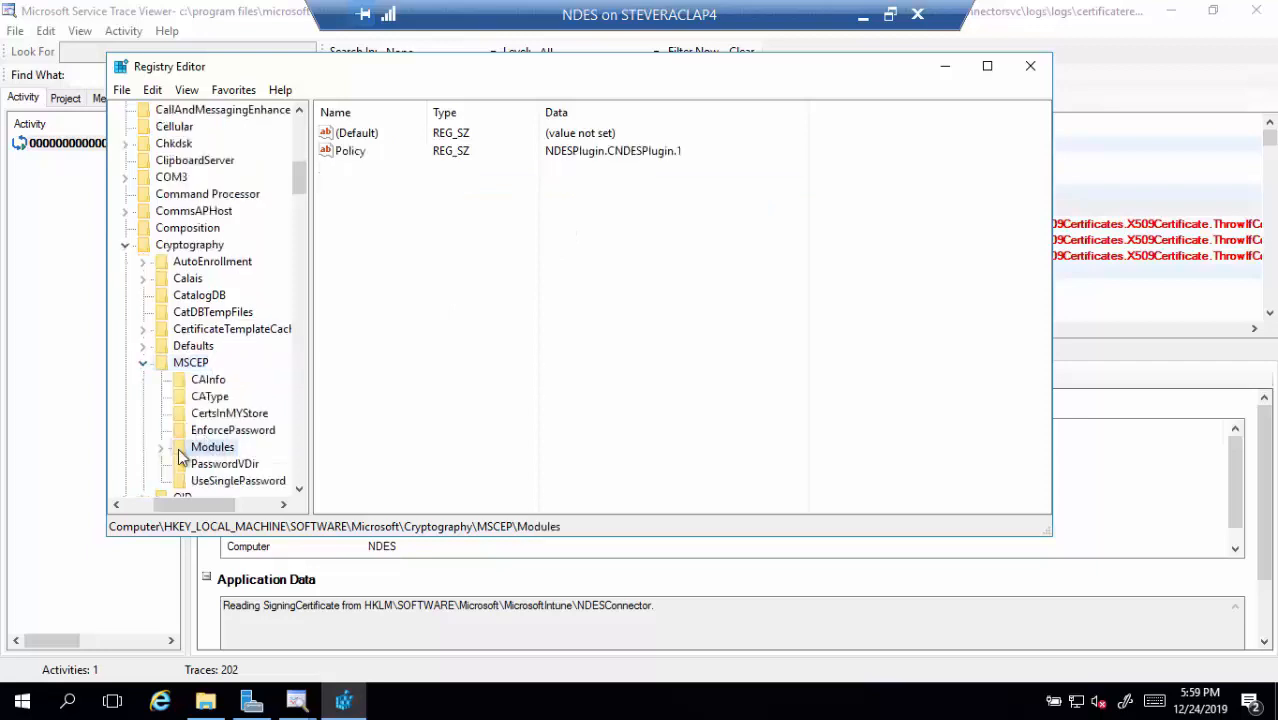
left_click(160, 447)
scroll(232, 458, "up", 1)
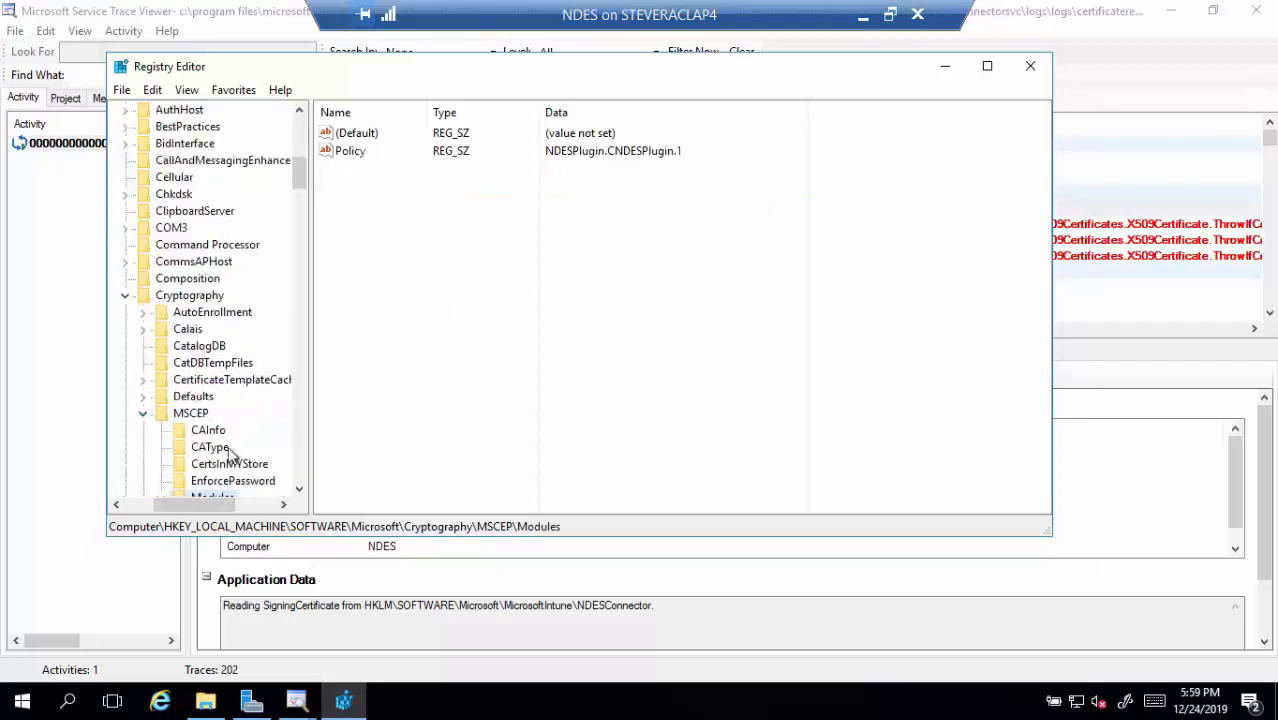
scroll(230, 424, "down", 2)
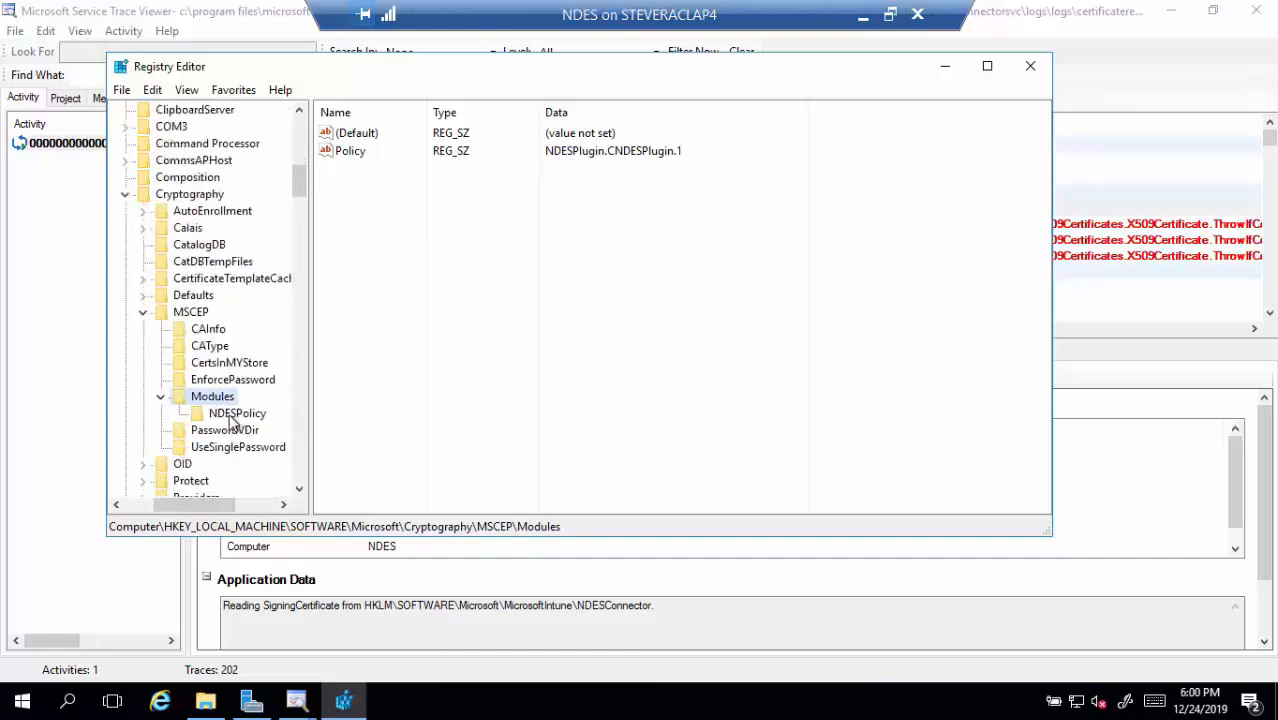
left_click(232, 414)
scroll(230, 420, "up", 1)
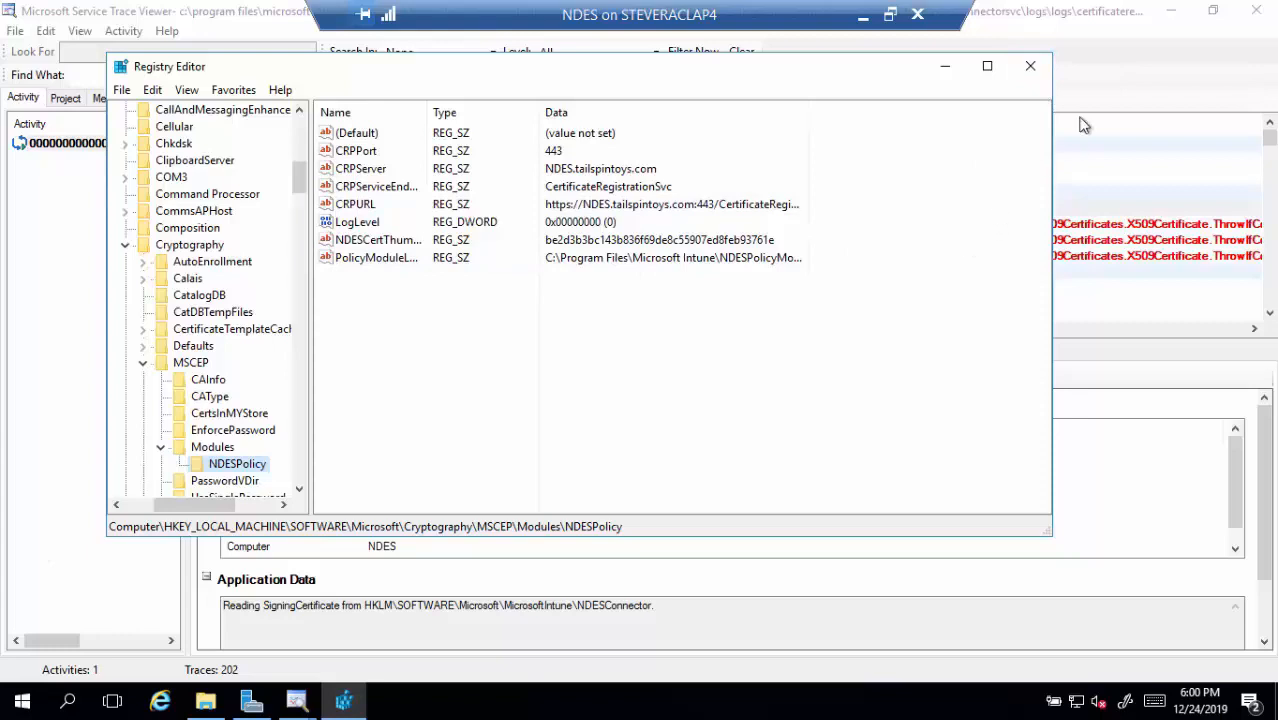
left_click(1030, 67)
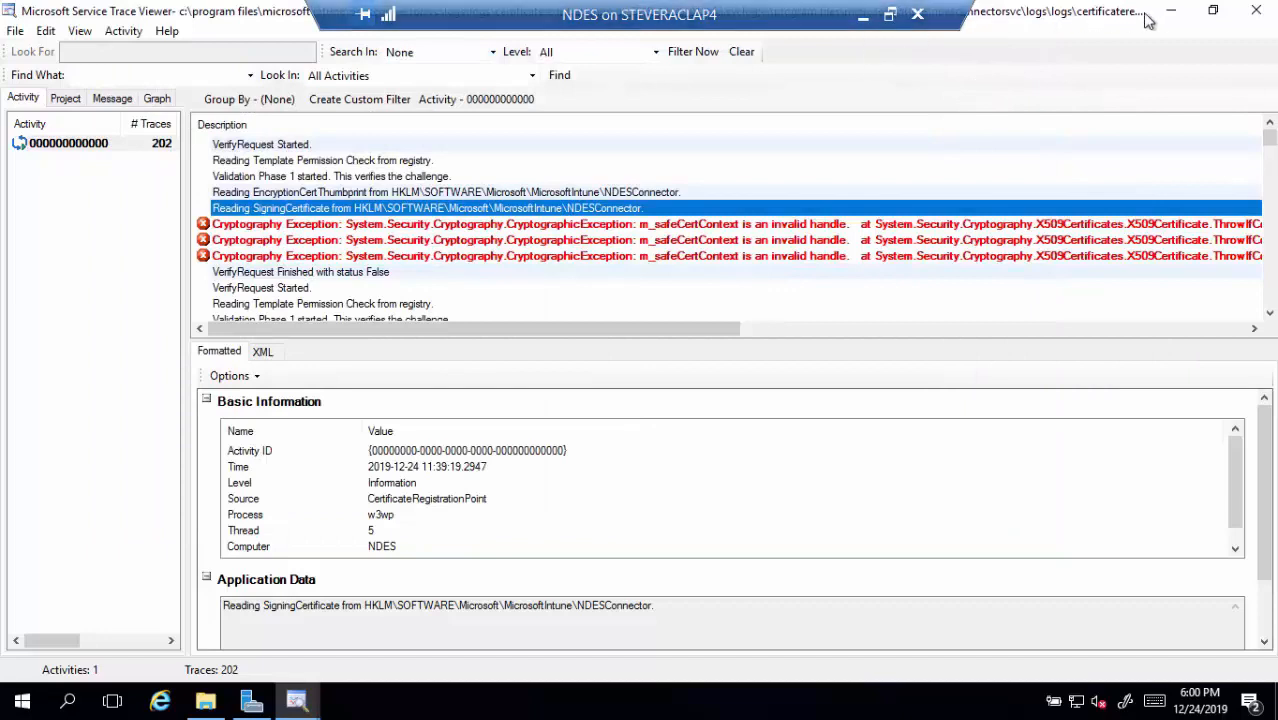
Close Service Trace Viewer and the Logs folder, leave the remote NDES session, and advance to the Tips and Tricks slide
left_click(1259, 12)
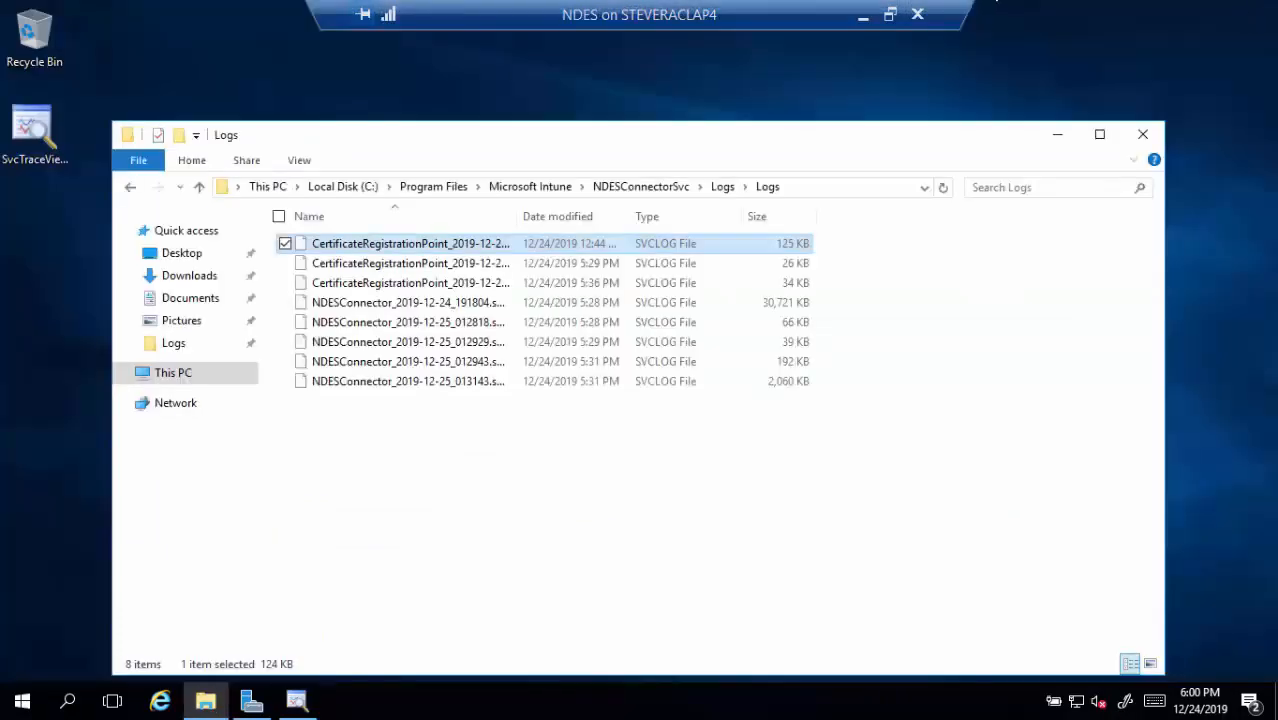
left_click(1143, 134)
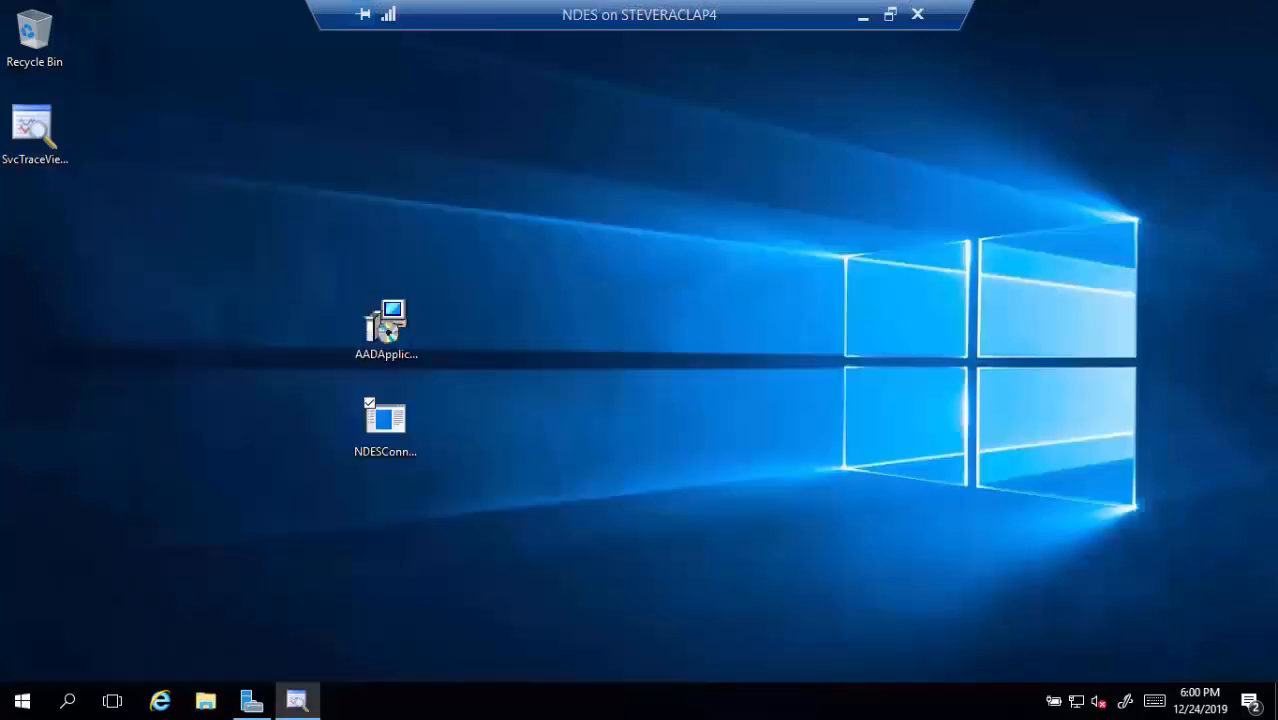
left_click(862, 14)
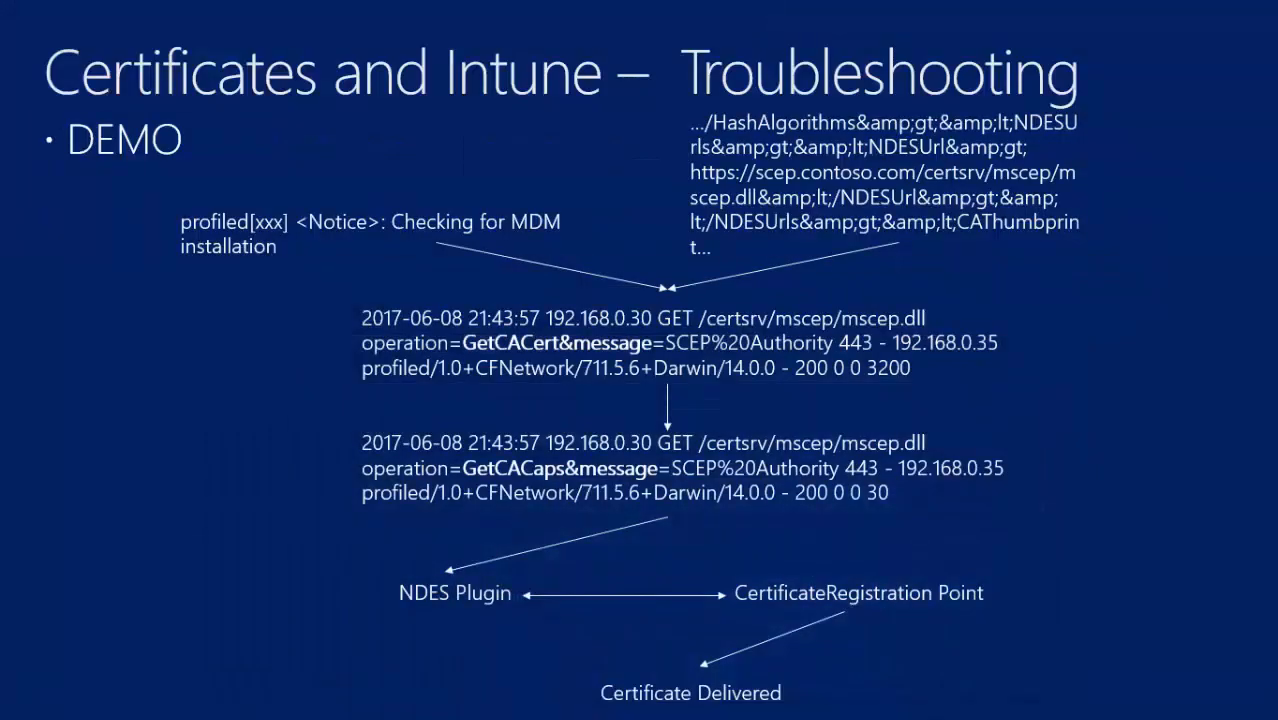
left_click(547, 160)
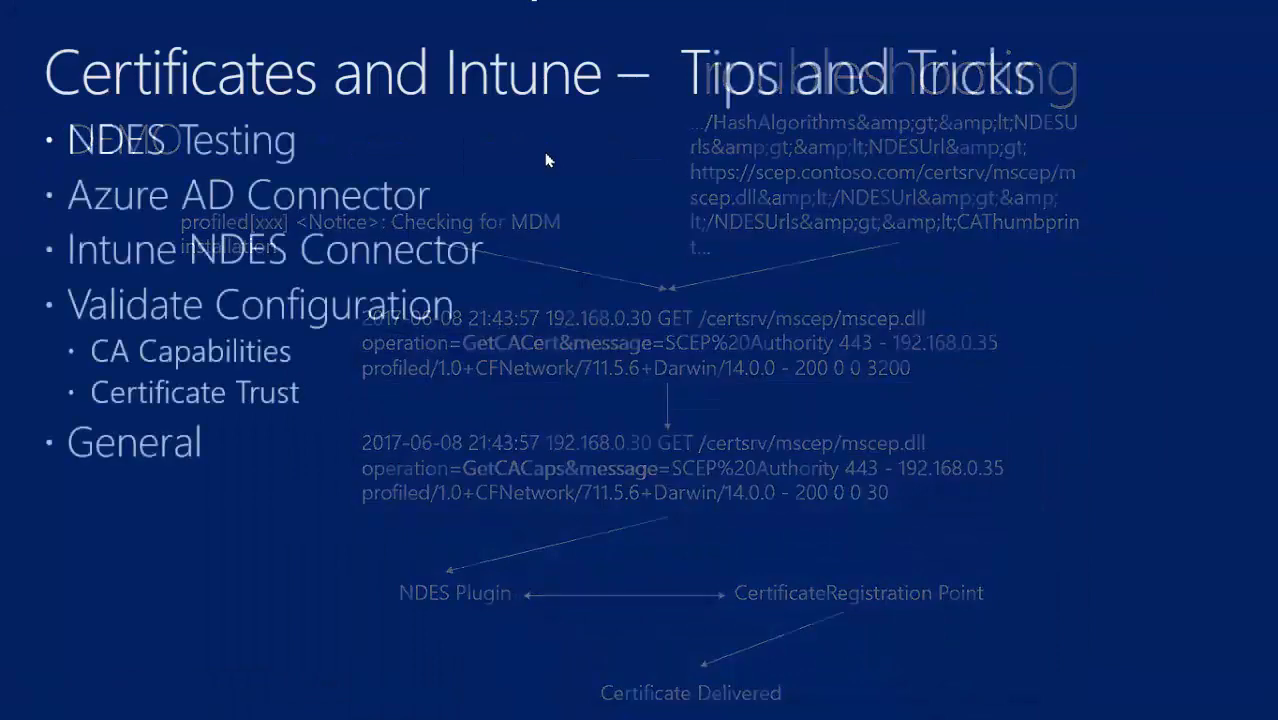
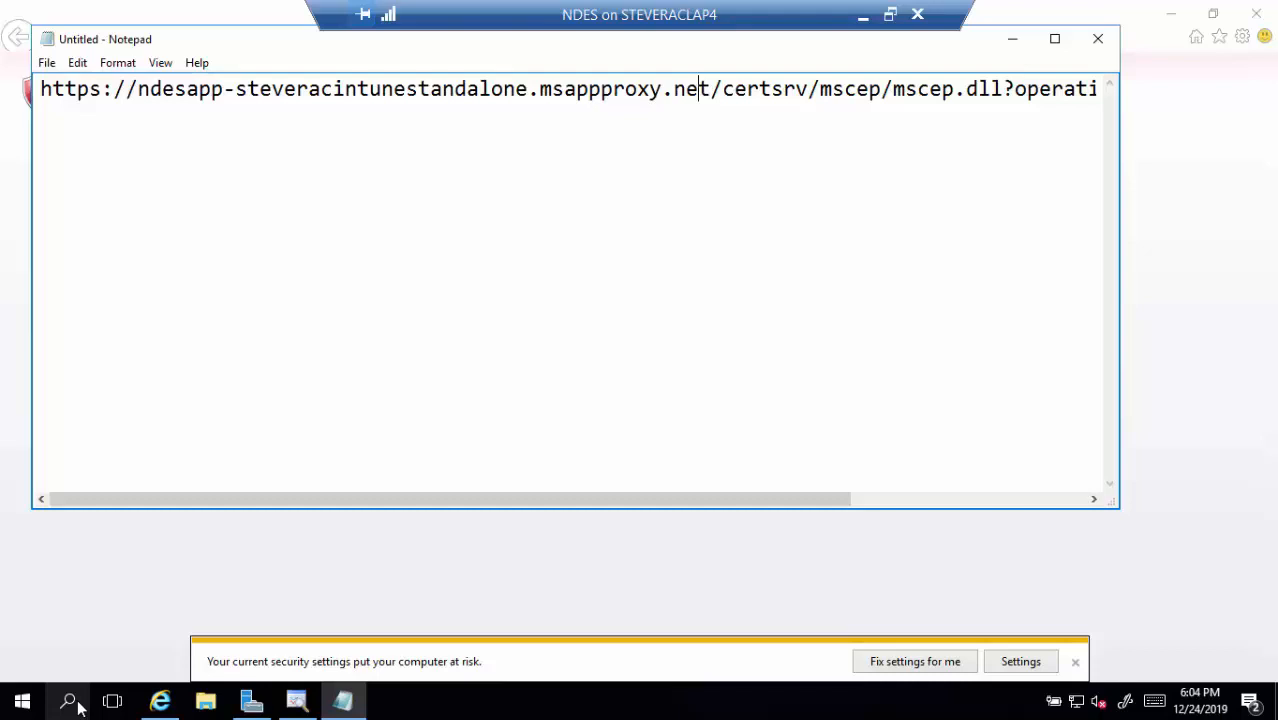
Check the NDES GetCACert test URL in Notepad and select the whole line for copying
key("Right")
key("Right")
key("Right")
key("Right")
key("Right")
key("Right")
key("Right")
key("Right")
key("Right")
key("Right")
key("Right")
key("Right")
key("Right")
key("Right")
key("Right")
key("Right")
key("Right")
key("Right")
key("Right")
key("Right")
key("Right")
key("Right")
key("Right")
key("Right")
key("Right")
key("Right")
key("Right")
key("Right")
key("Right")
key("Right")
key("Right")
key("Right")
key("Right")
key("Right")
key("Right")
key("Right")
key("Right")
key("Right")
key("Right")
key("Right")
key("Right")
key("Right")
key("Right")
key("Right")
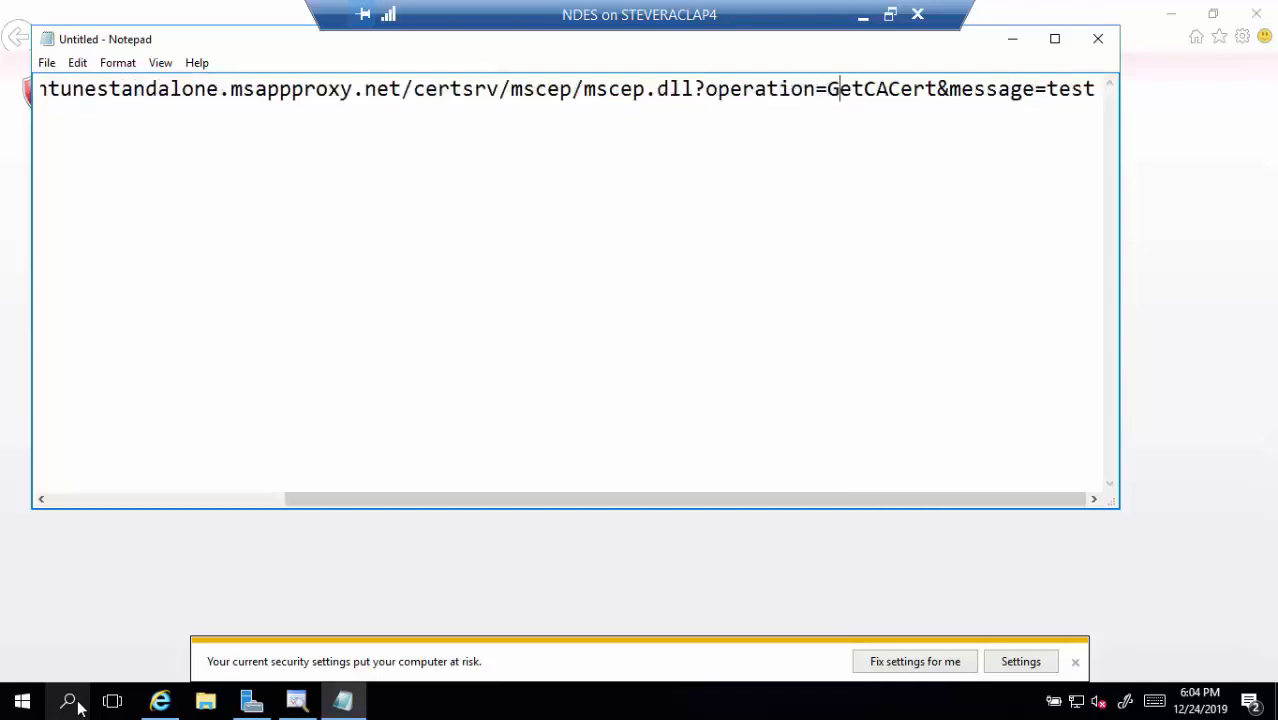
key("Right")
key("Right")
key("Right")
key("Right")
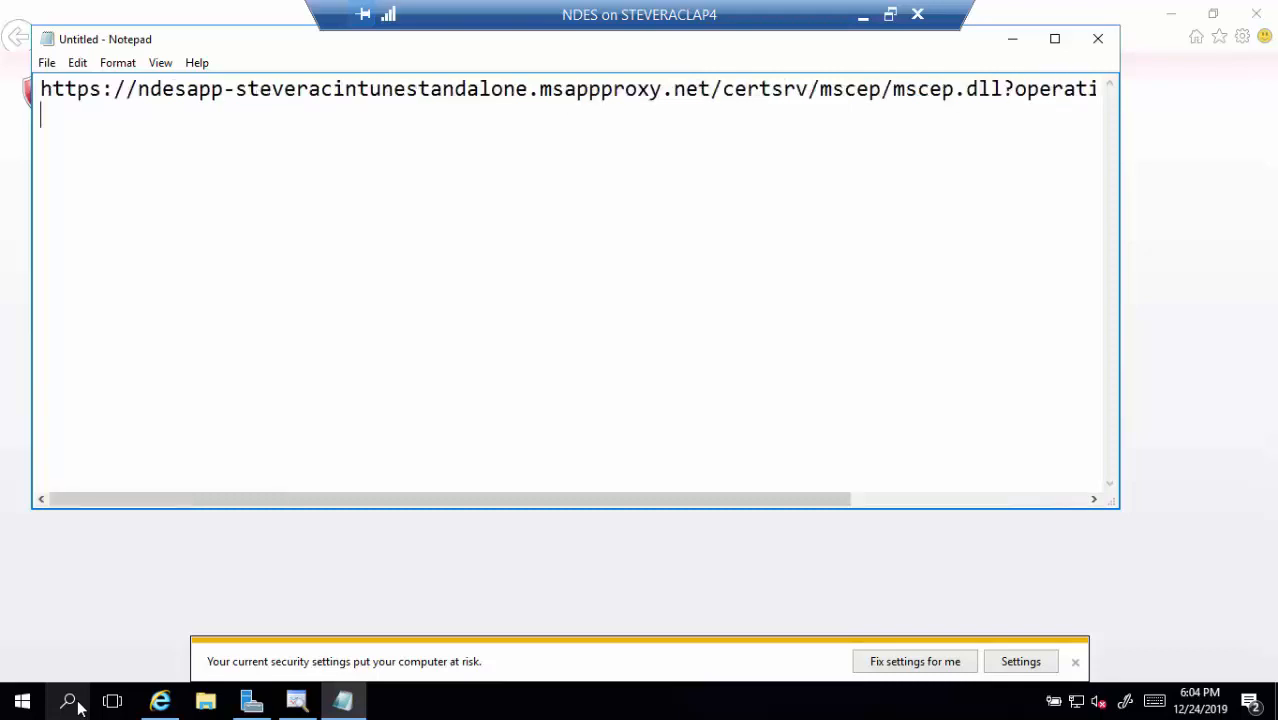
key("Left")
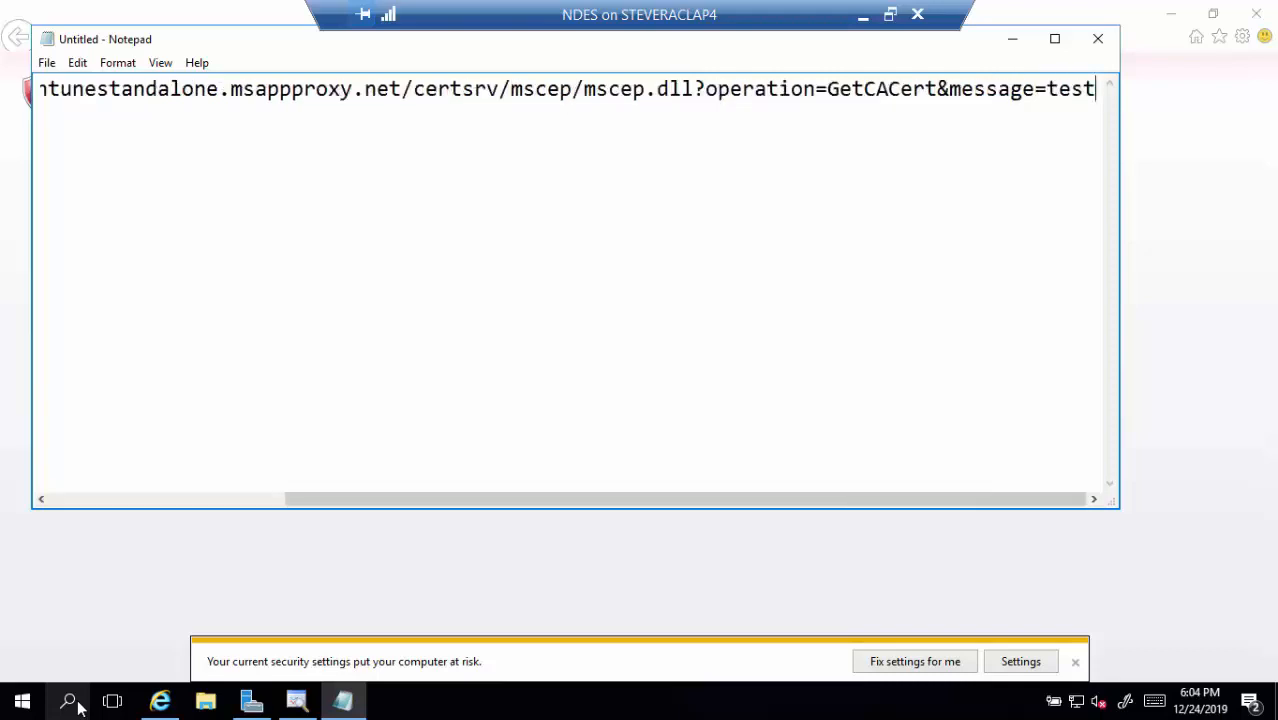
key("shift+Home")
key("ctrl+c")
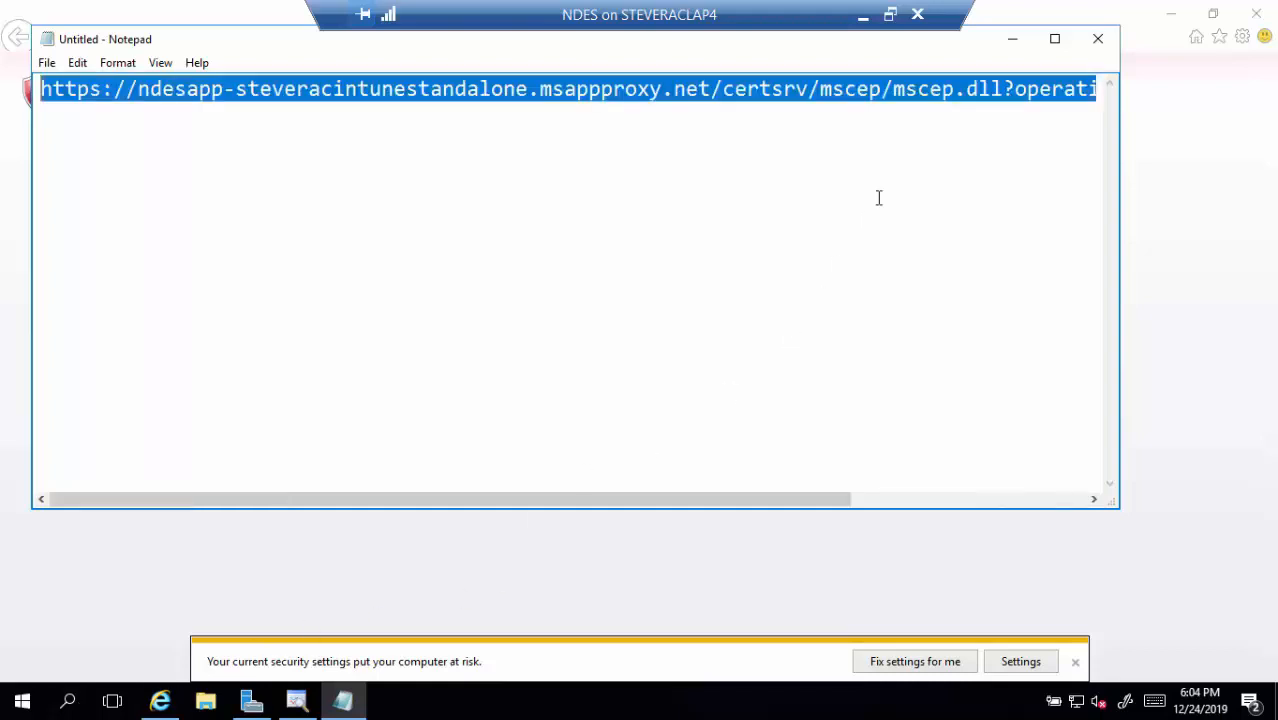
Paste the GetCACert test URL into Internet Explorer's address bar and load it
left_click(1012, 48)
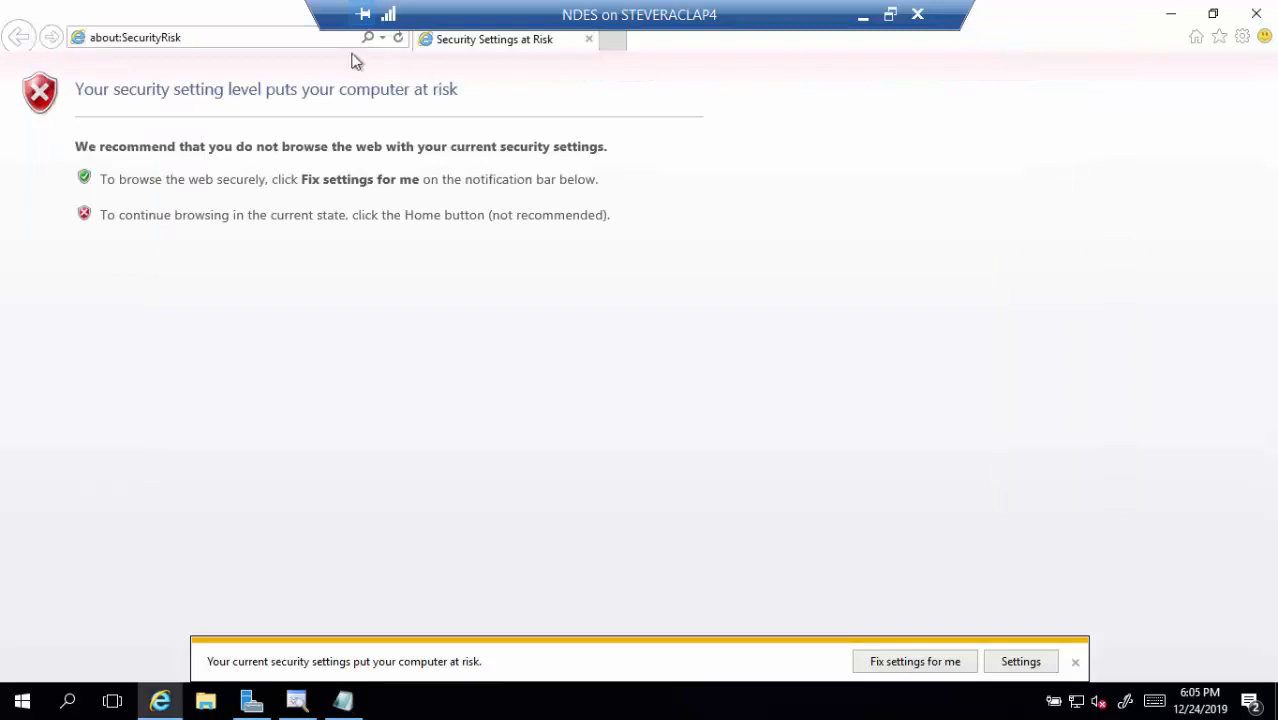
left_click(309, 40)
key("ctrl+v")
key("Return")
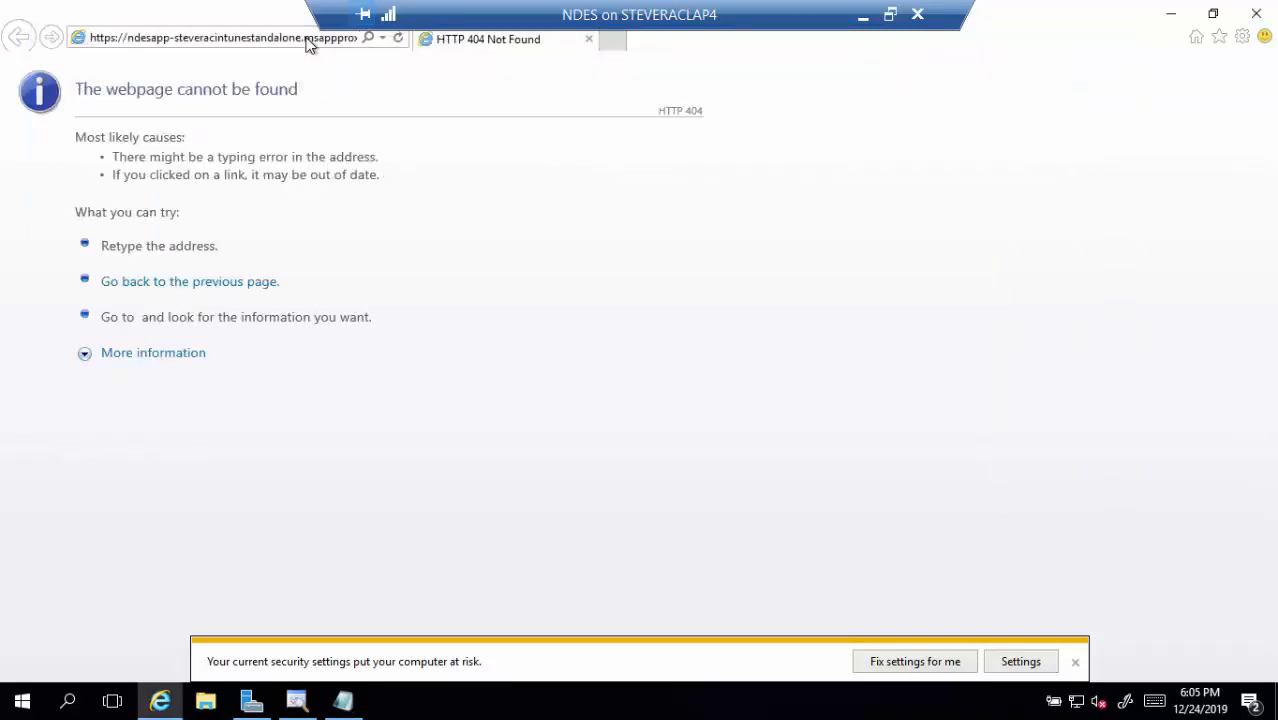
Replace the proxy host with ndes.tailspintoys.com and resubmit the GetCACert request
left_click(179, 37)
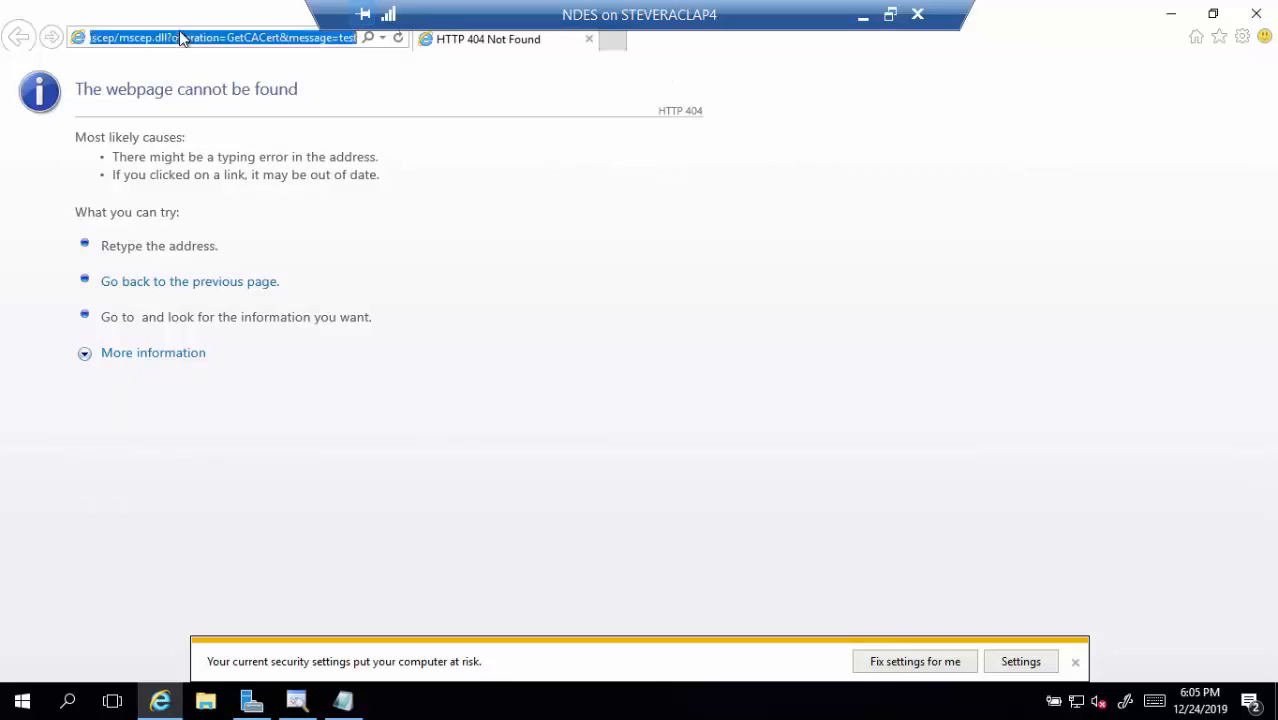
left_click(270, 37)
key("Home")
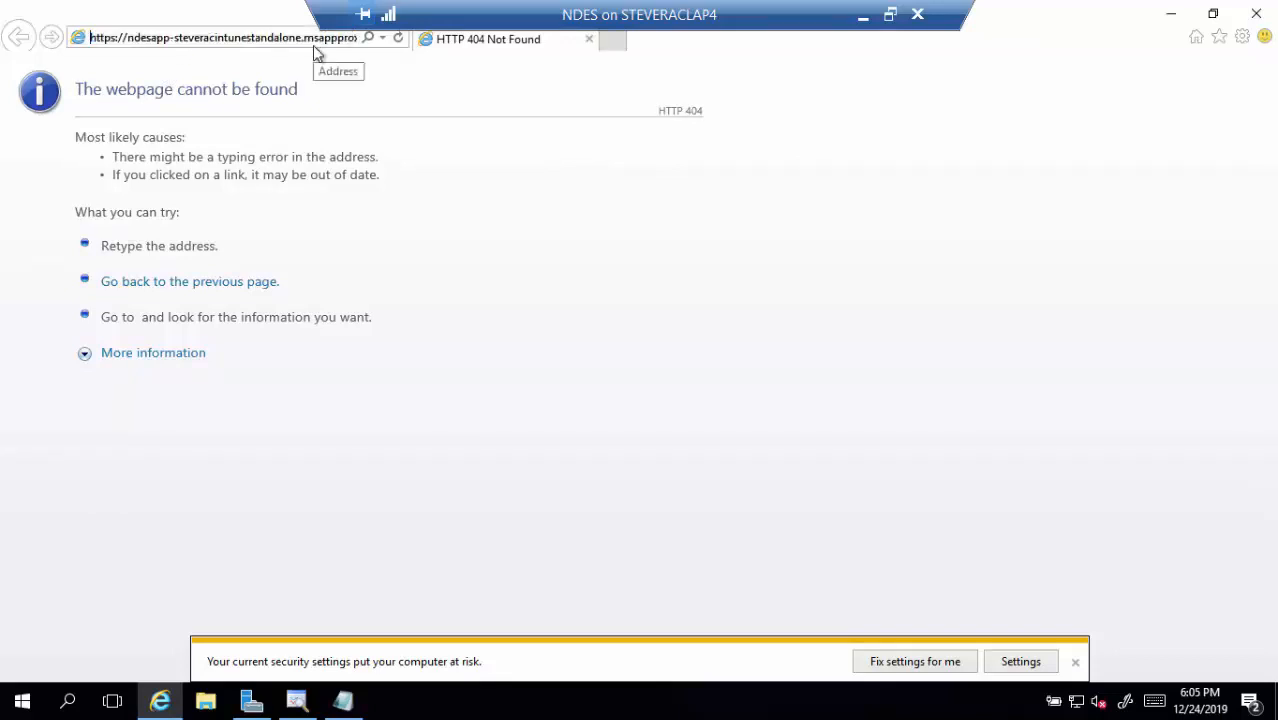
key("Right")
key("Right")
key("Right")
key("Right")
key("Right")
key("Right")
key("Right")
key("Right")
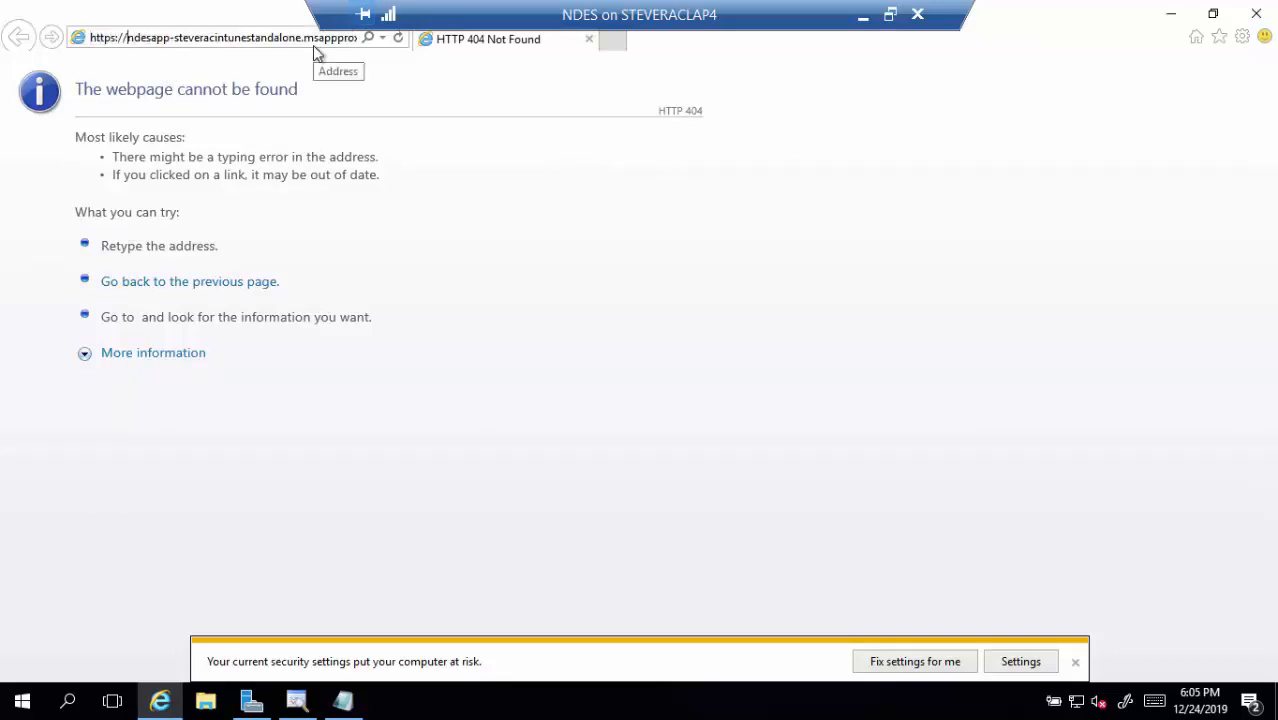
key("shift+Right")
key("shift+Right")
key("shift+Right")
key("shift+Right")
key("shift+Right")
key("shift+Right")
key("shift+Right")
key("shift+Right")
key("shift+Right")
key("shift+Right")
key("shift+Right")
key("shift+Right")
key("shift+Right")
key("shift+Right")
key("shift+Right")
key("shift+Right")
key("shift+Right")
key("shift+Right")
key("shift+Right")
key("shift+Right")
key("shift+Right")
key("shift+Right")
key("shift+Right")
key("shift+Right")
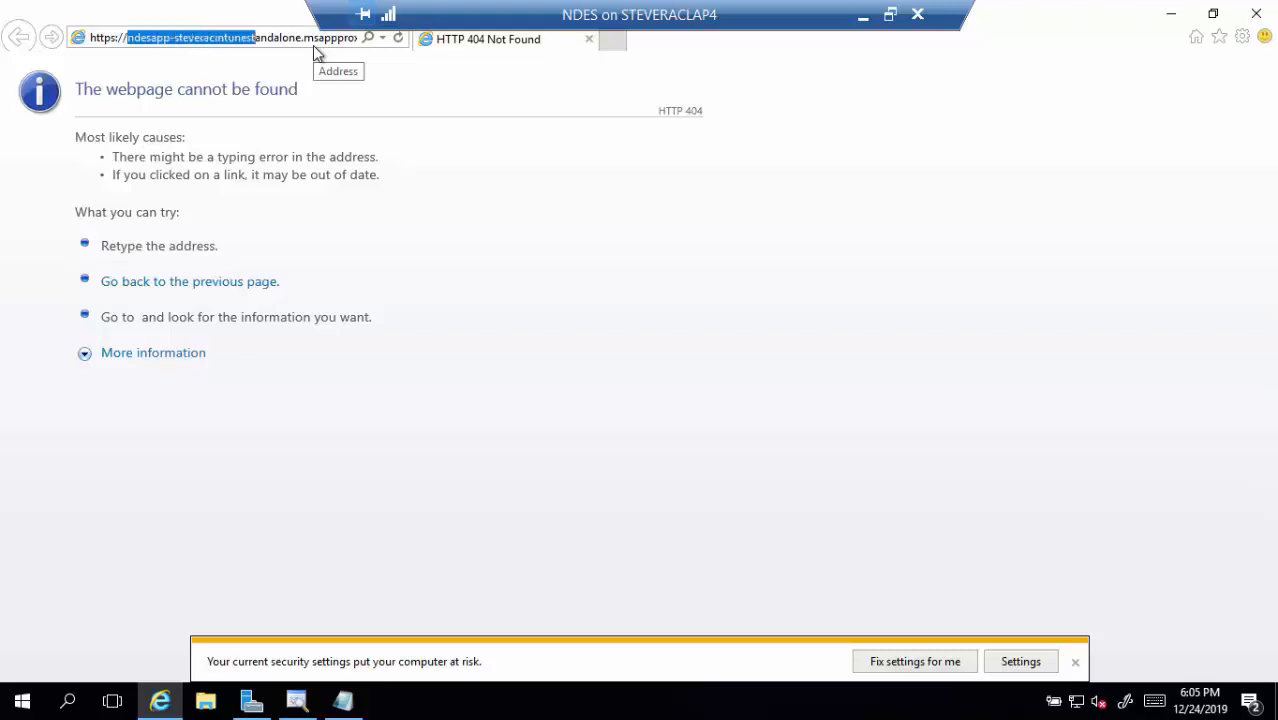
key("shift+Right")
key("shift+Right")
key("shift+Right")
key("shift+Right")
key("shift+Right")
key("shift+Right")
key("shift+Right")
key("shift+Left")
key("shift+Left")
key("shift+Left")
key("shift+Left")
key("shift+Right")
key("shift+Right")
key("shift+Right")
key("shift+Right")
key("shift+Right")
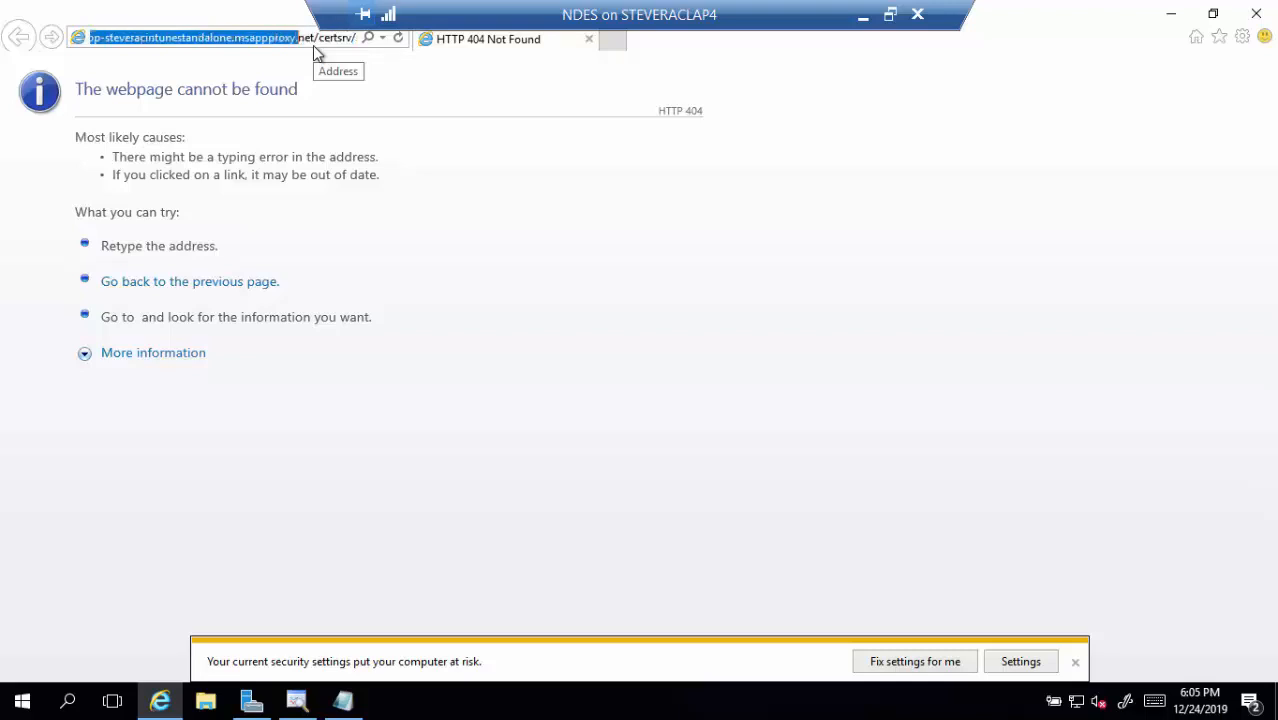
key("shift+Right")
key("shift+Right")
key("shift+Right")
key("shift+Right")
type("ndes.t")
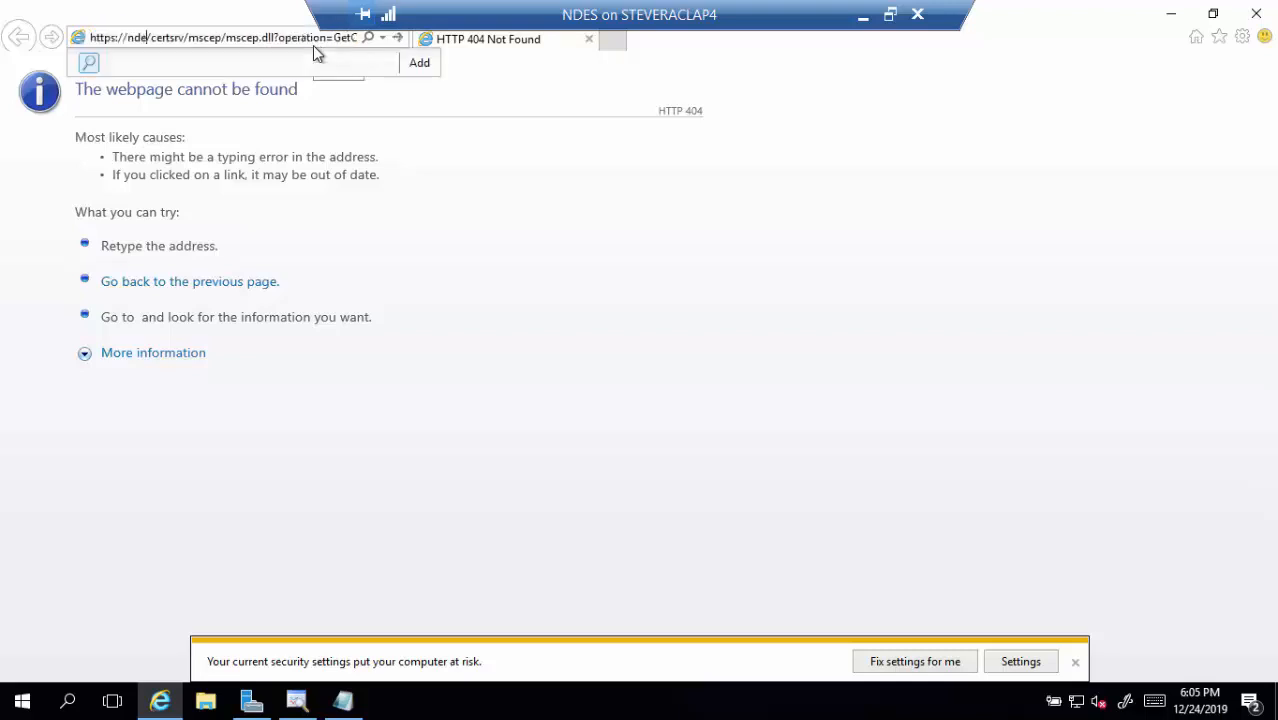
type("ailspintoys")
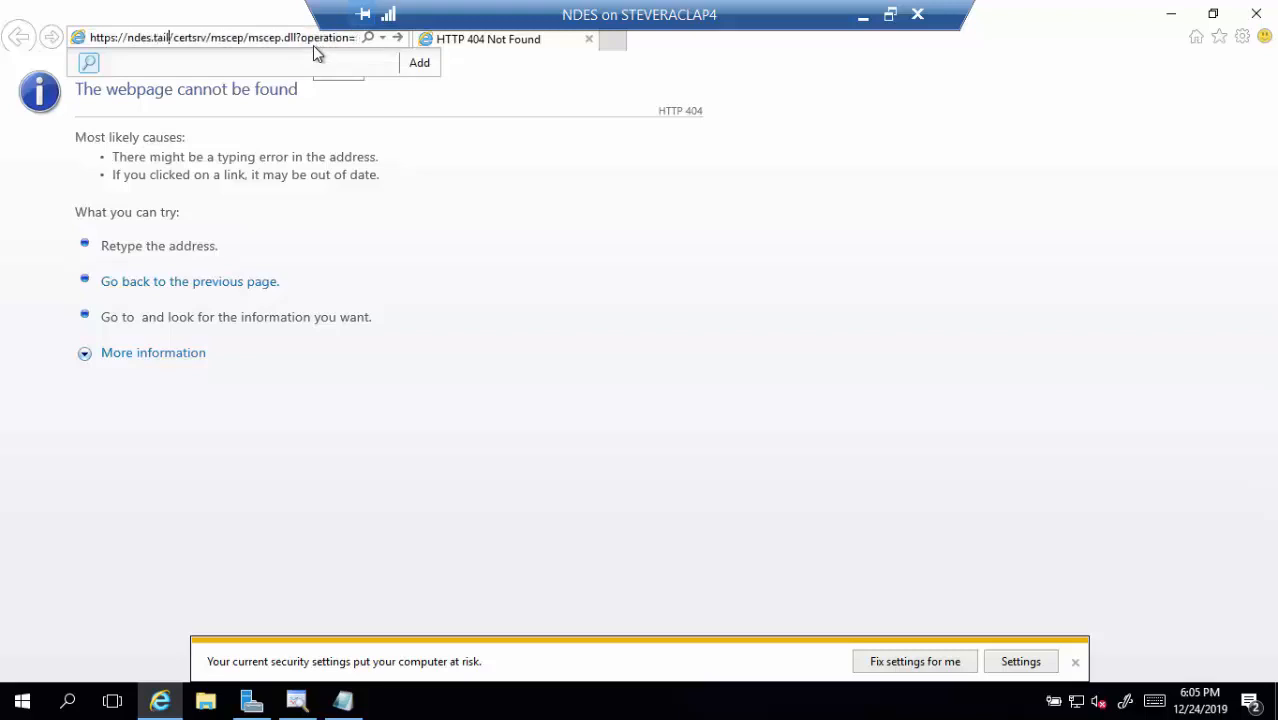
type(".com")
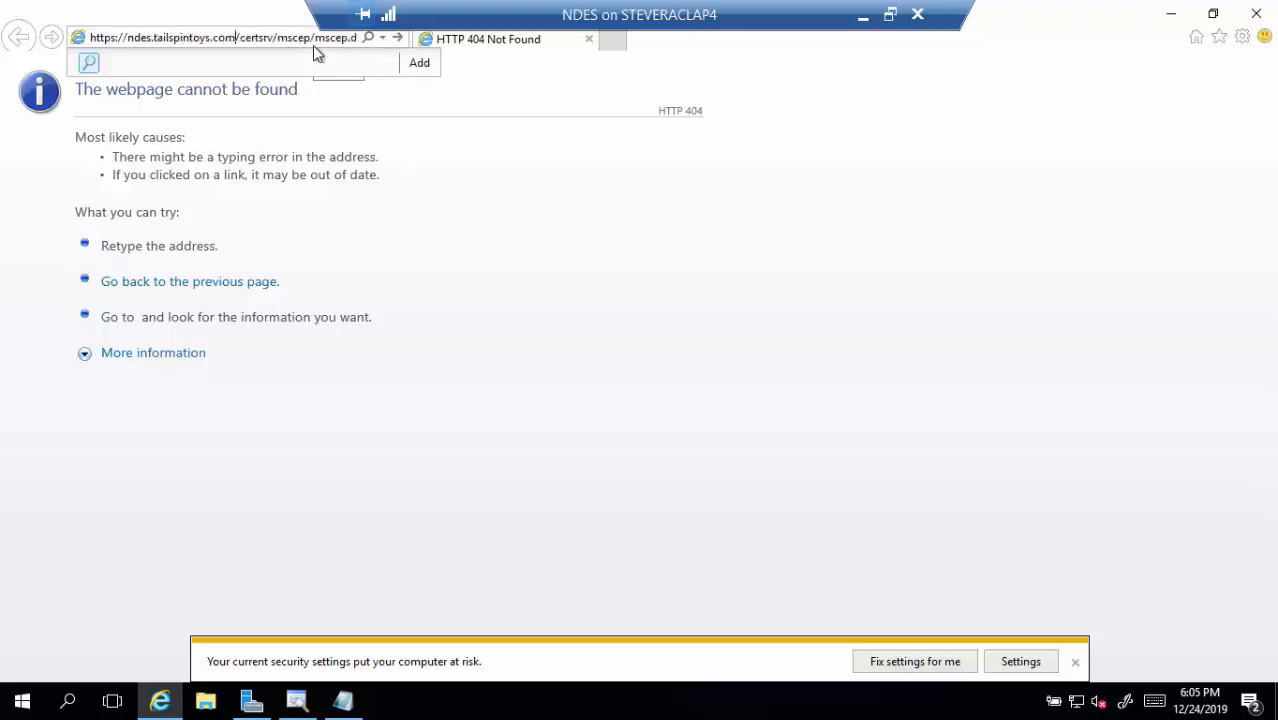
key("Return")
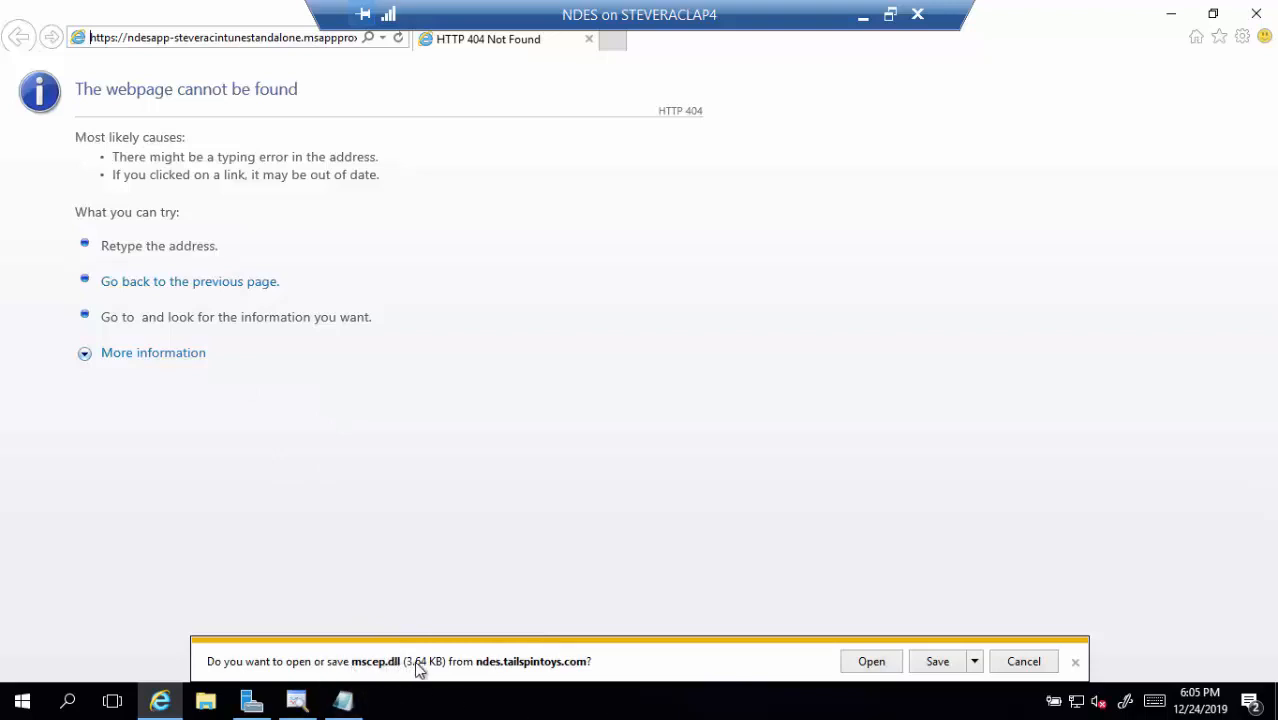
Save mscep.dll to the Desktop with Save as, then minimise Internet Explorer
left_click(975, 661)
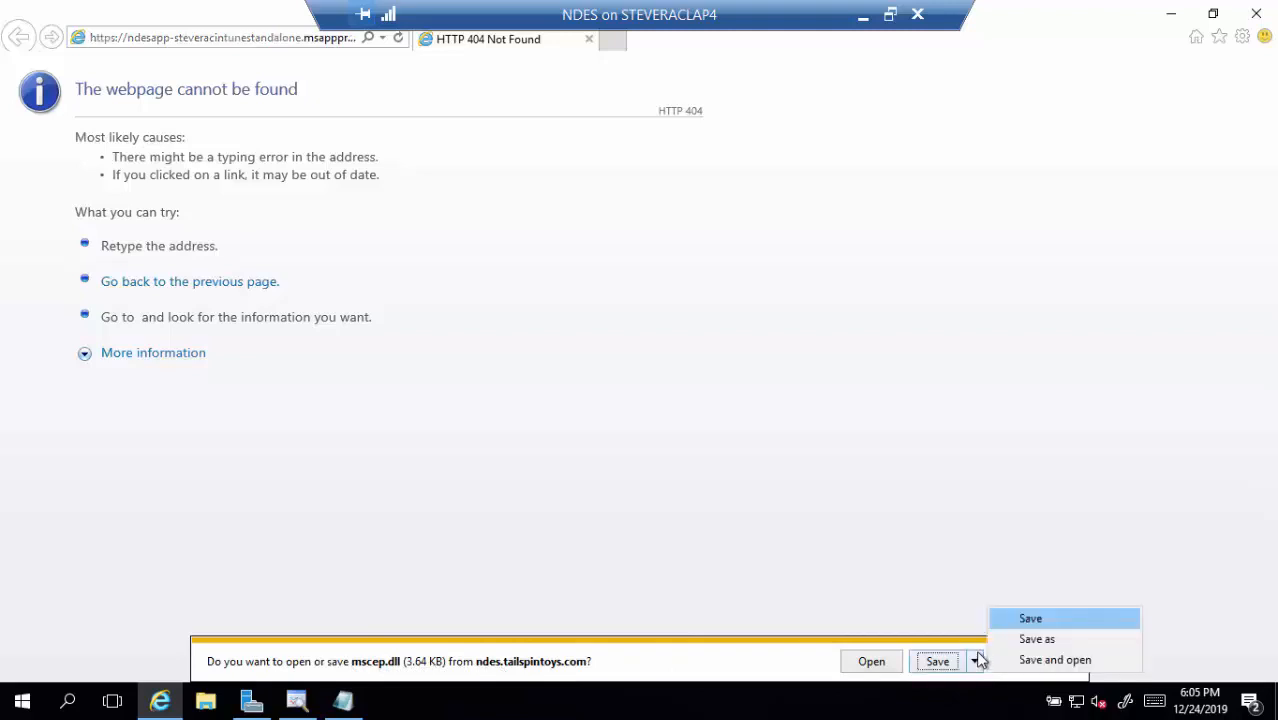
left_click(1013, 641)
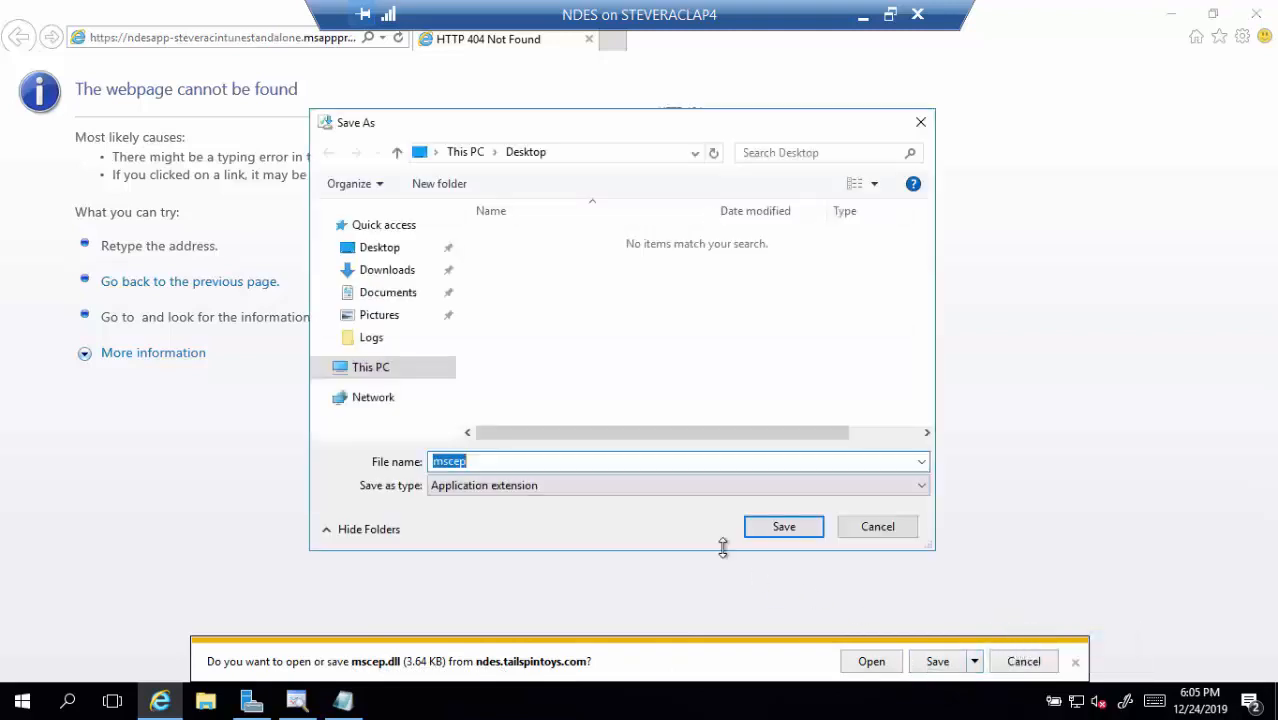
left_click(395, 248)
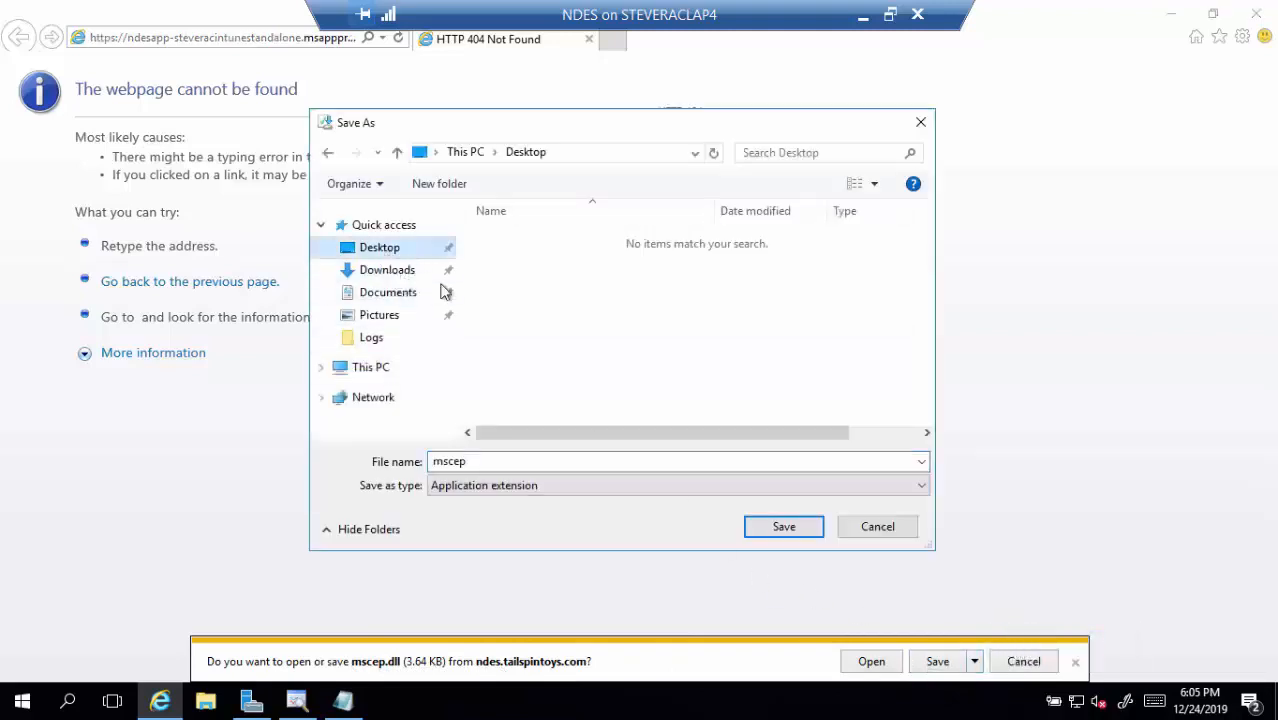
left_click(783, 527)
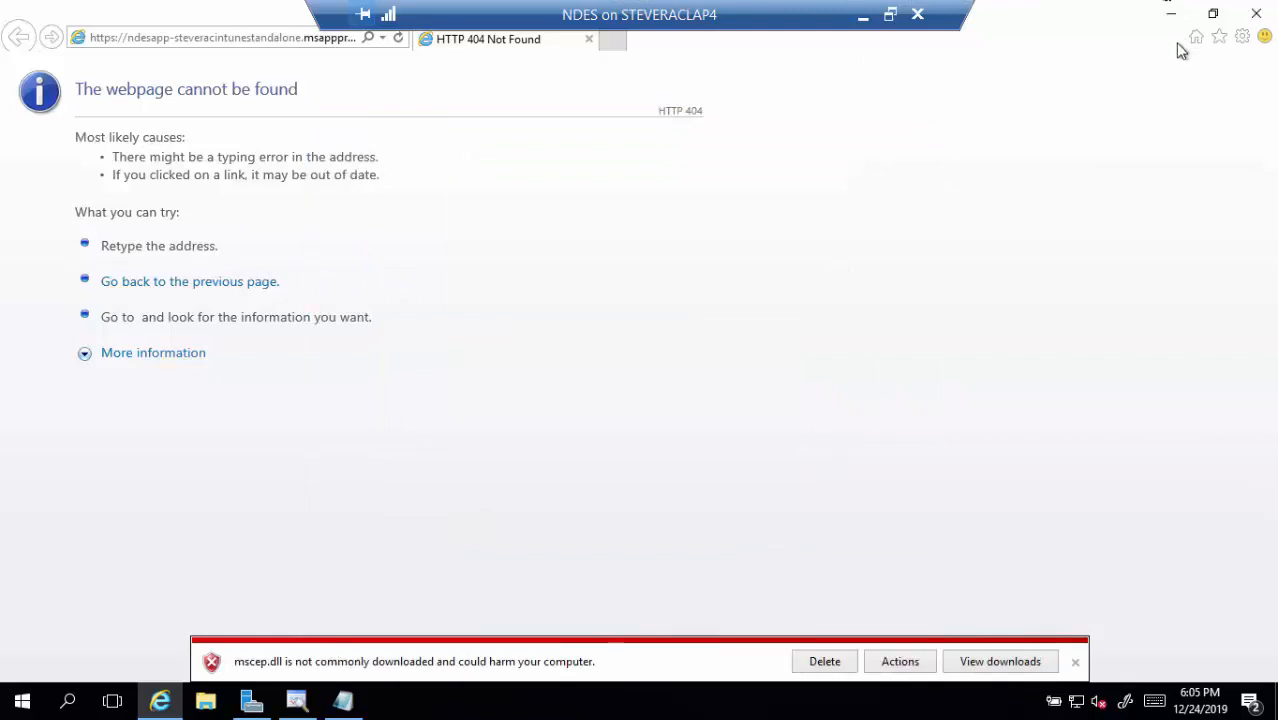
left_click(1168, 12)
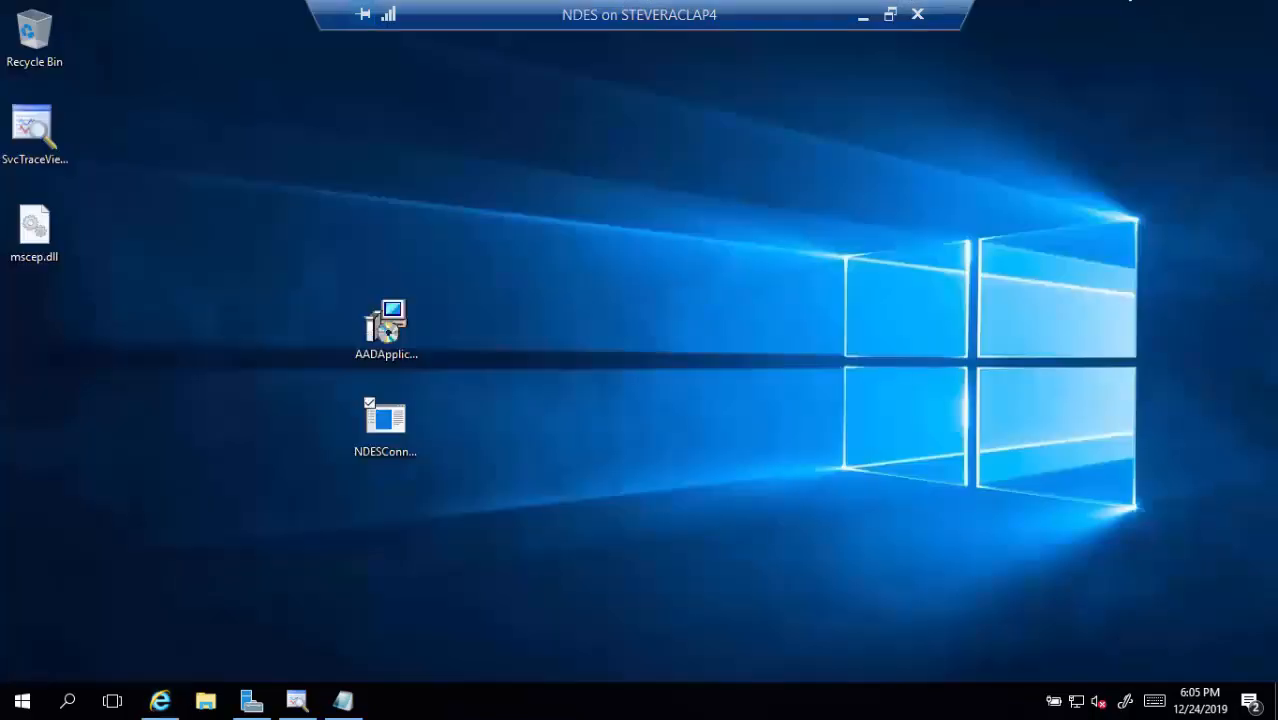
Rename the downloaded mscep.dll on the desktop to mscep.p7b
left_click(34, 228)
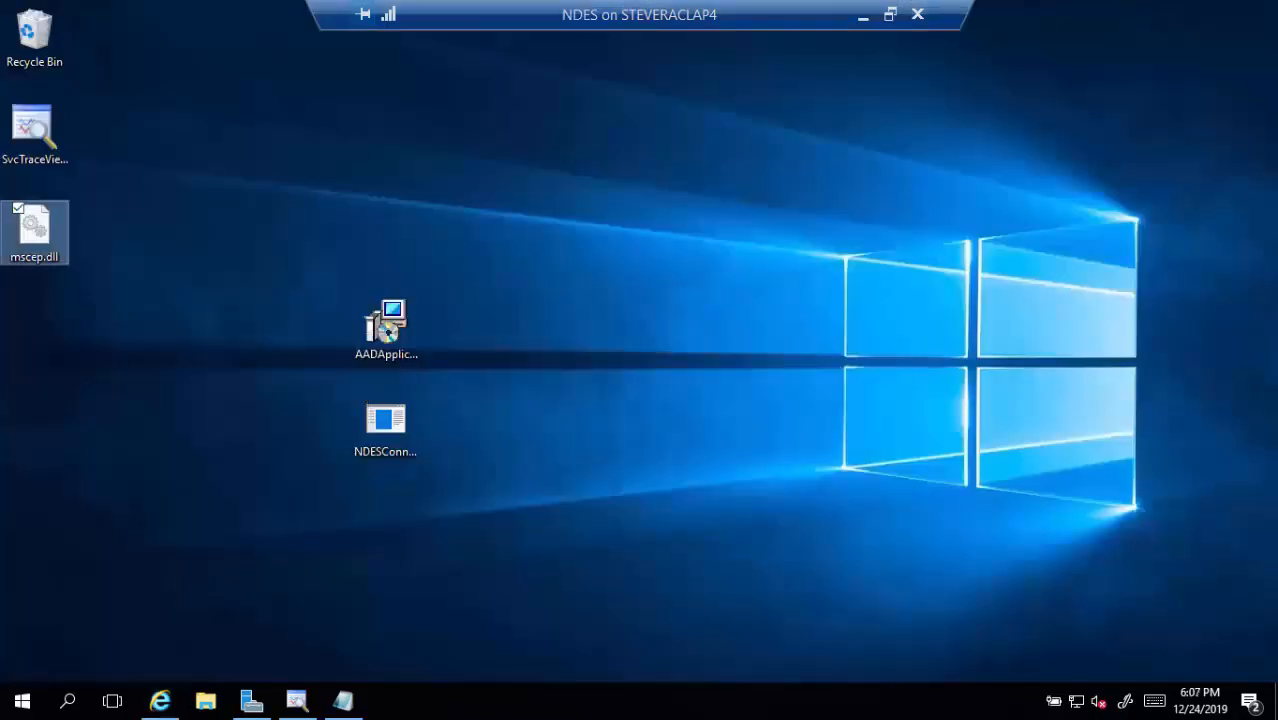
left_click(44, 252)
key("Right")
key("Right")
key("Right")
key("Right")
key("Right")
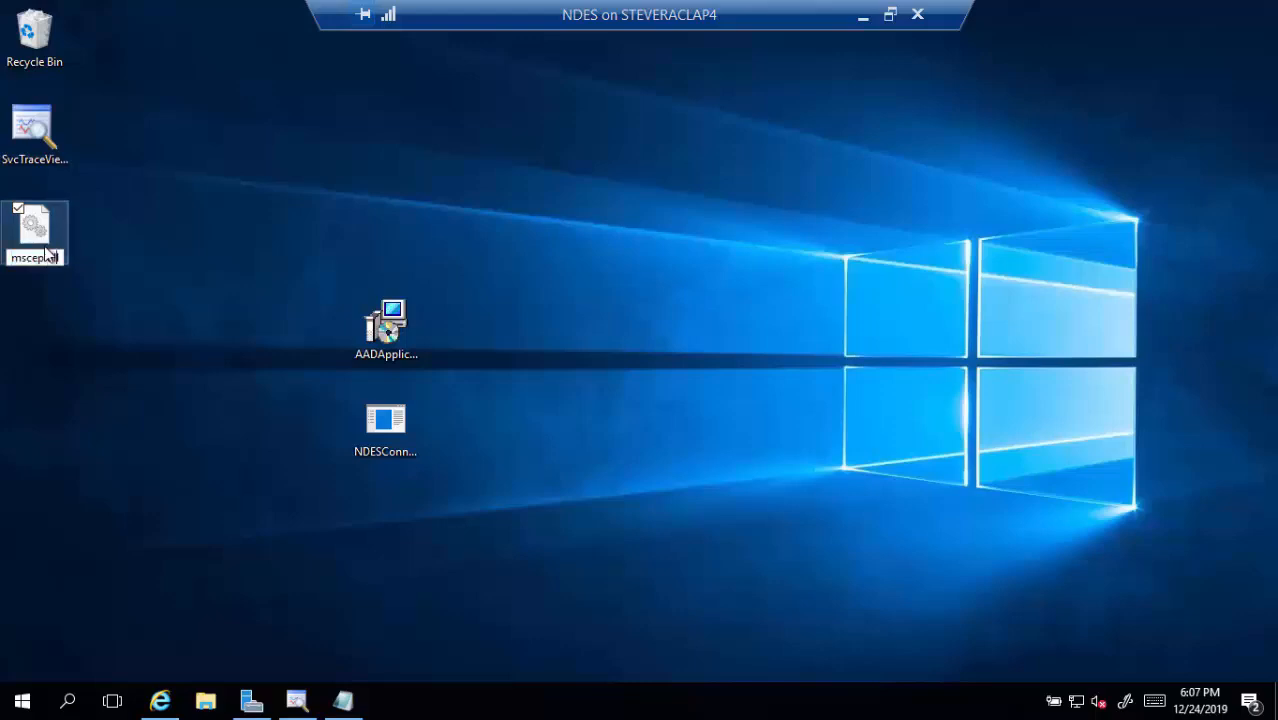
key("BackSpace")
key("BackSpace")
key("BackSpace")
type("o")
type("7b")
key("Return")
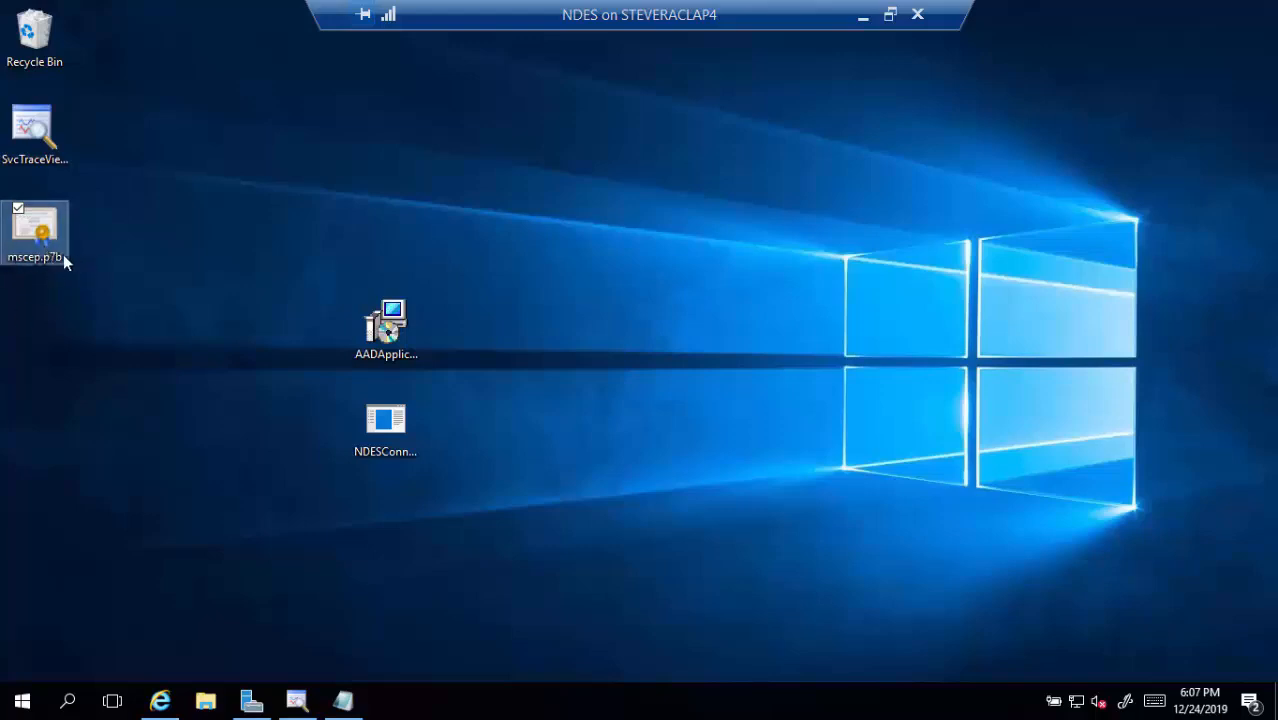
Open mscep.p7b, confirm two NDES-MSCEP-RA certs plus the tailspintoys CA cert, then close certmgr and select the file
double_click(50, 238)
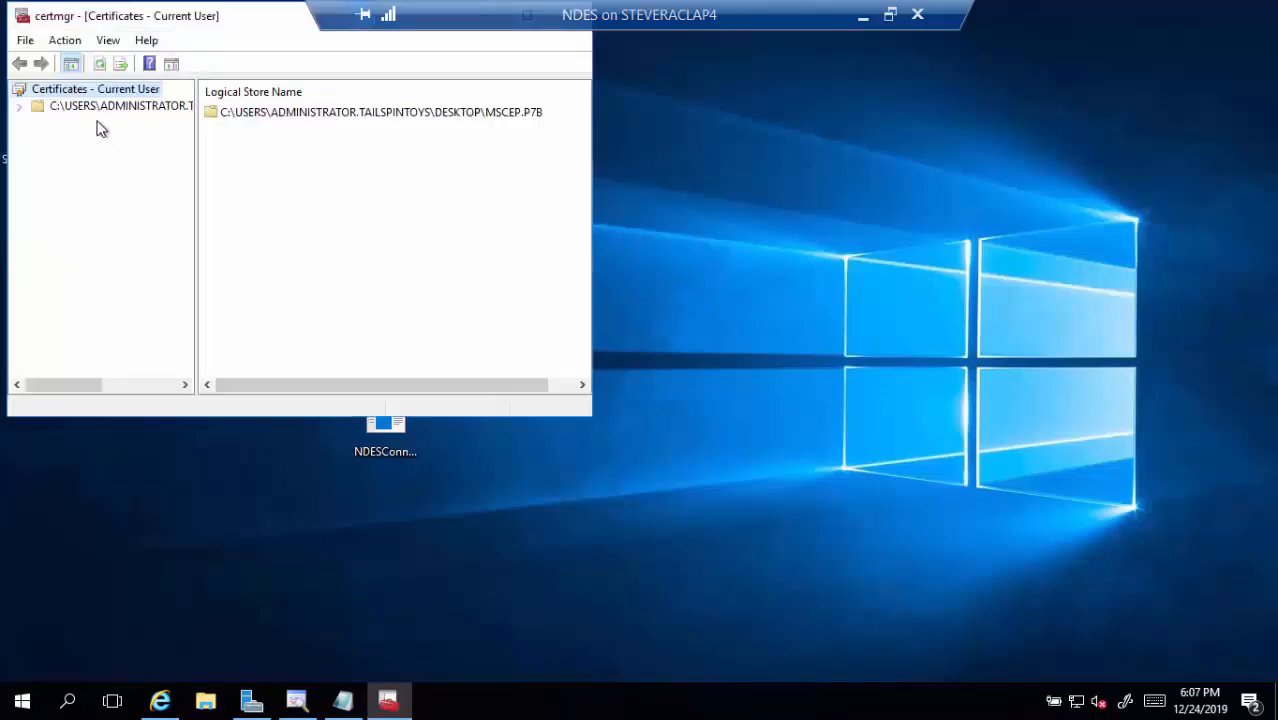
left_click(78, 110)
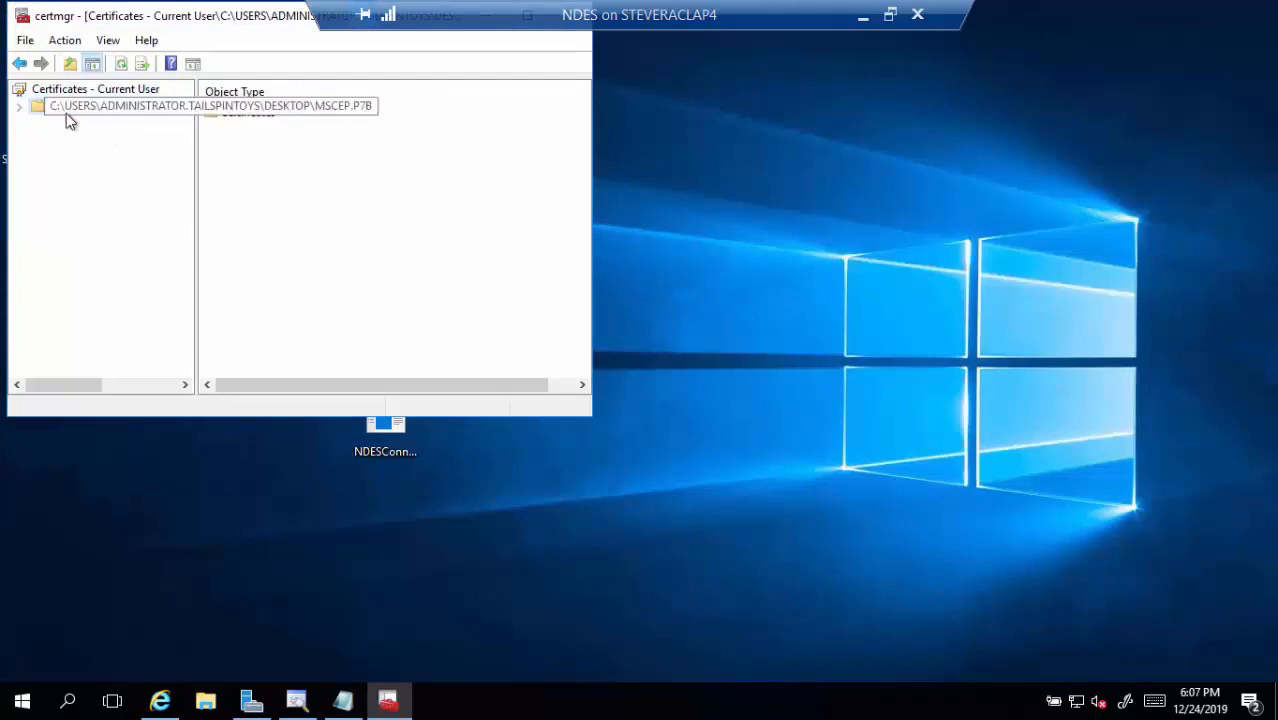
left_click(20, 107)
left_click(80, 125)
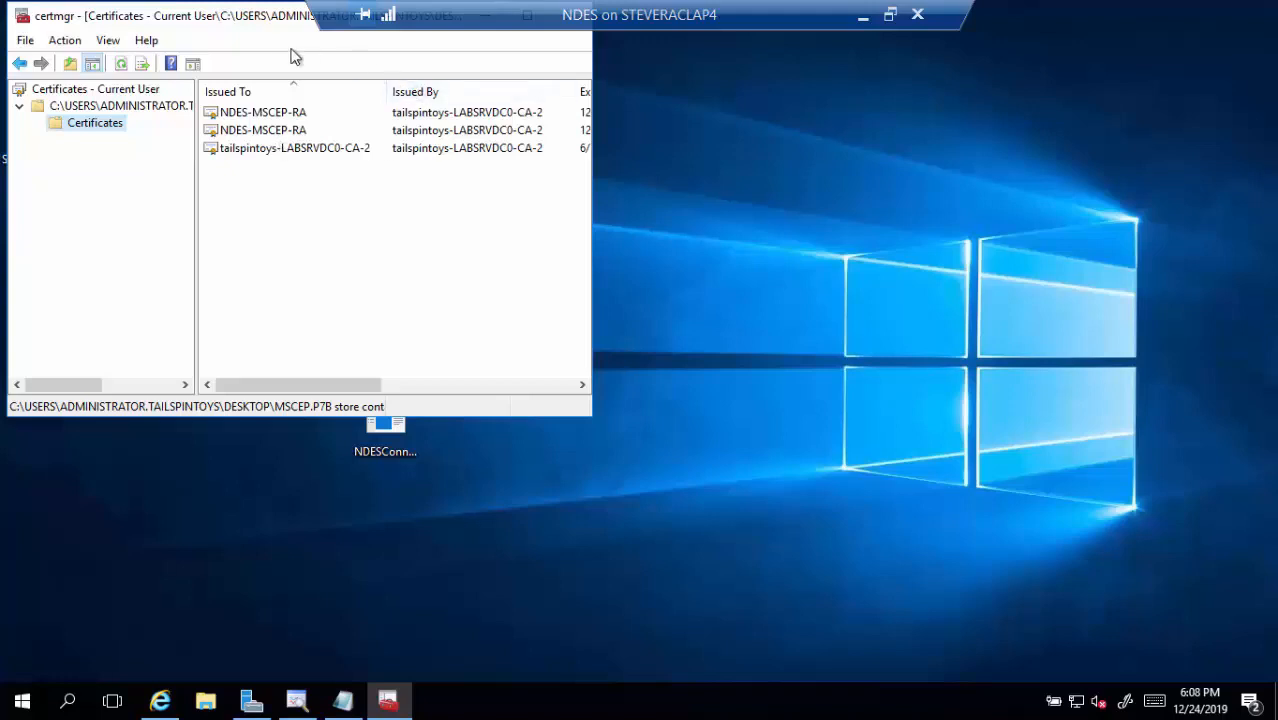
left_click_drag(427, 29, 476, 100)
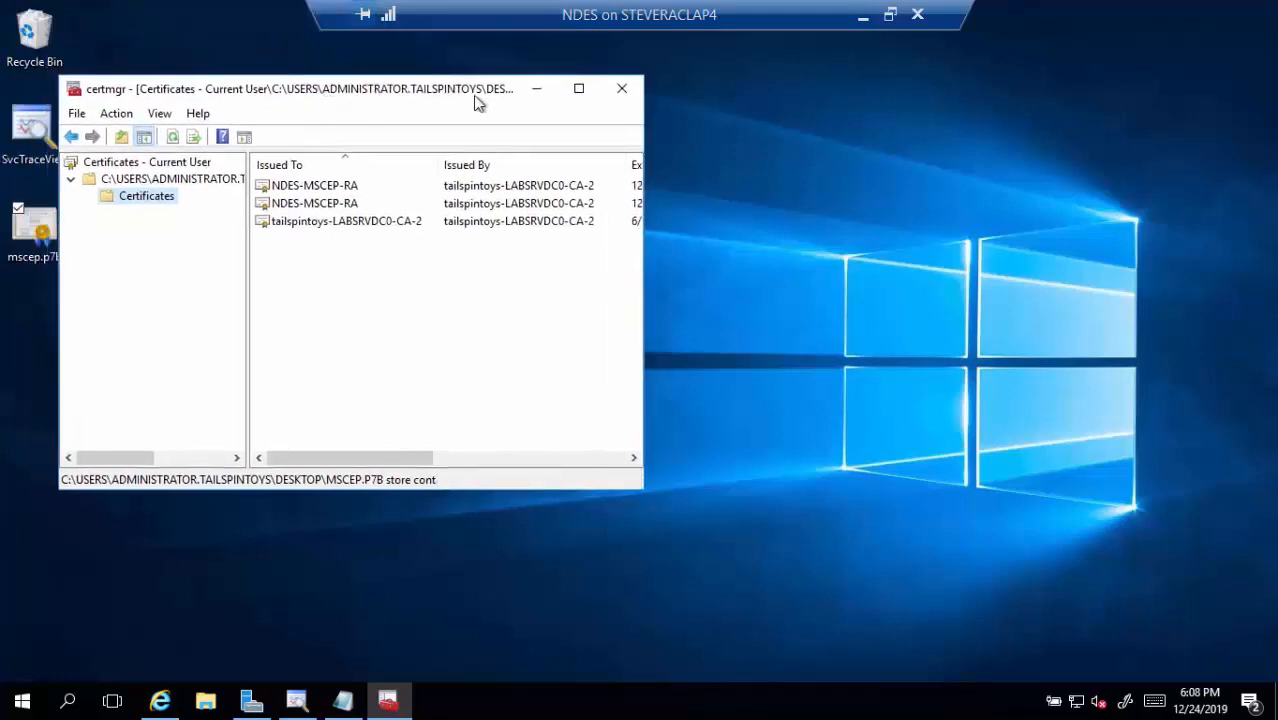
left_click(610, 91)
left_click(32, 238)
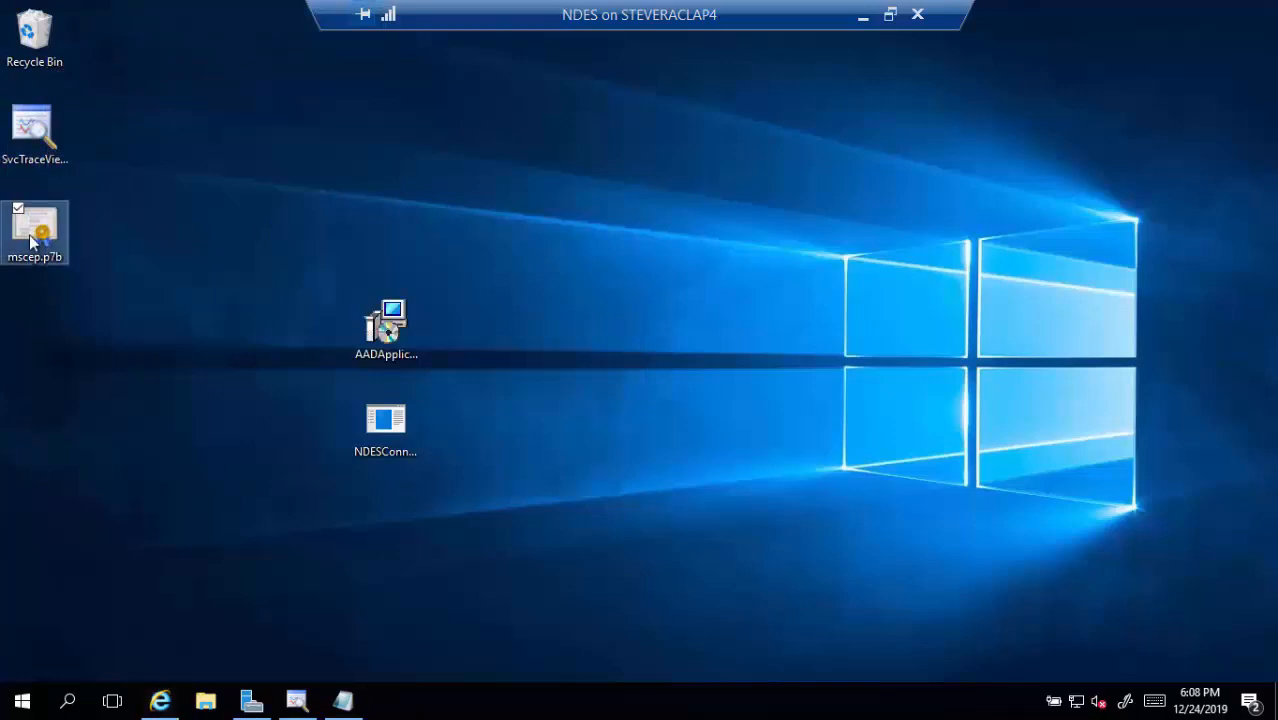
Delete mscep.p7b, then review the GetCACaps test URL in Notepad, selecting =GetCACaps
key("Delete")
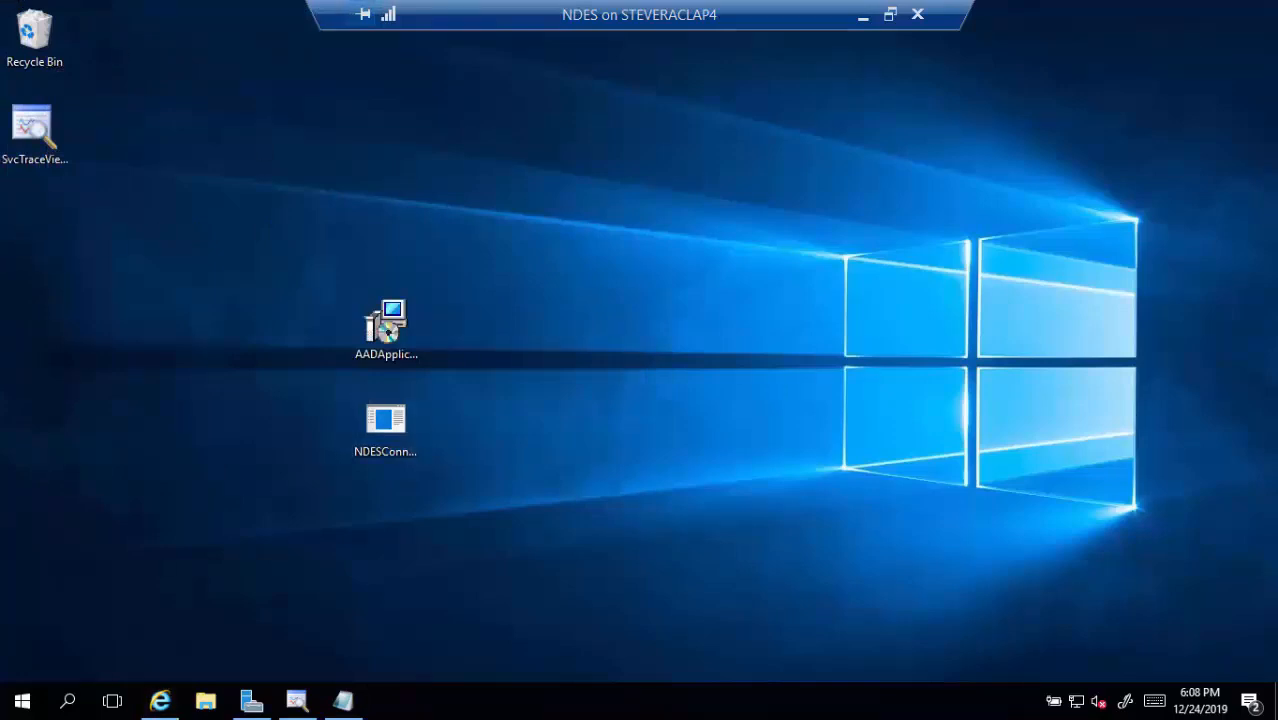
left_click(343, 701)
left_click(136, 113)
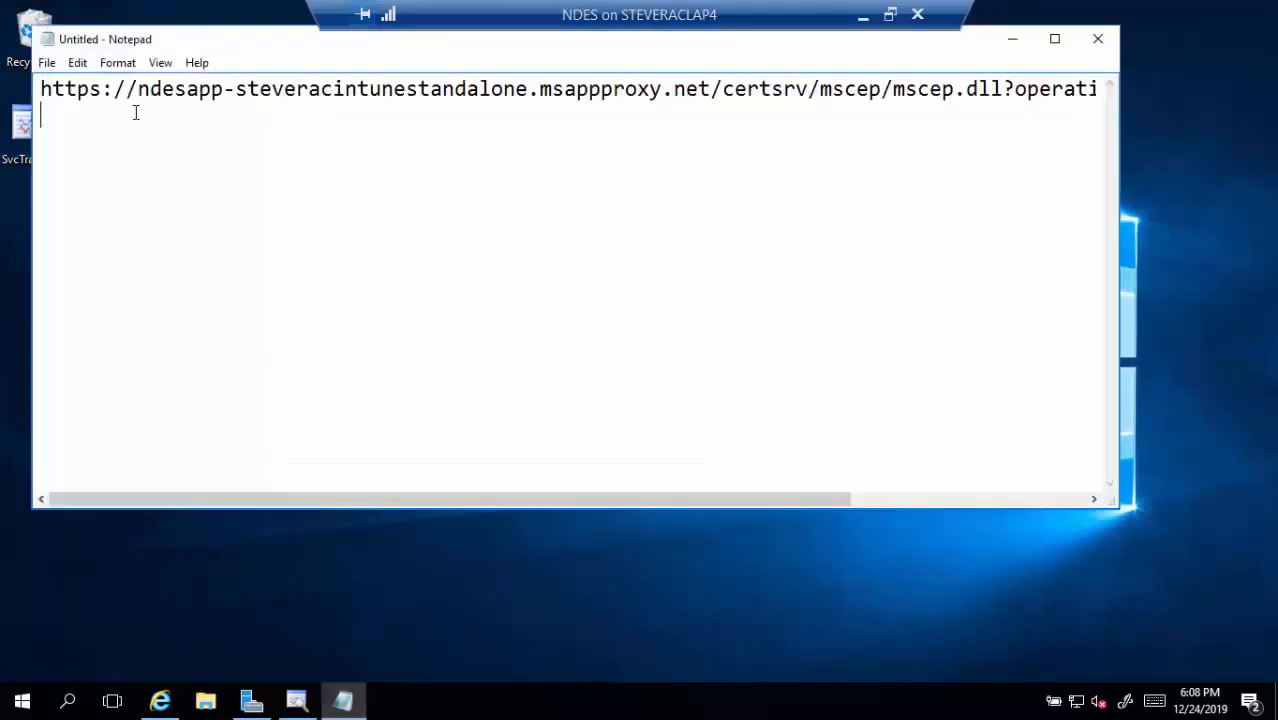
left_click(179, 96)
key("End")
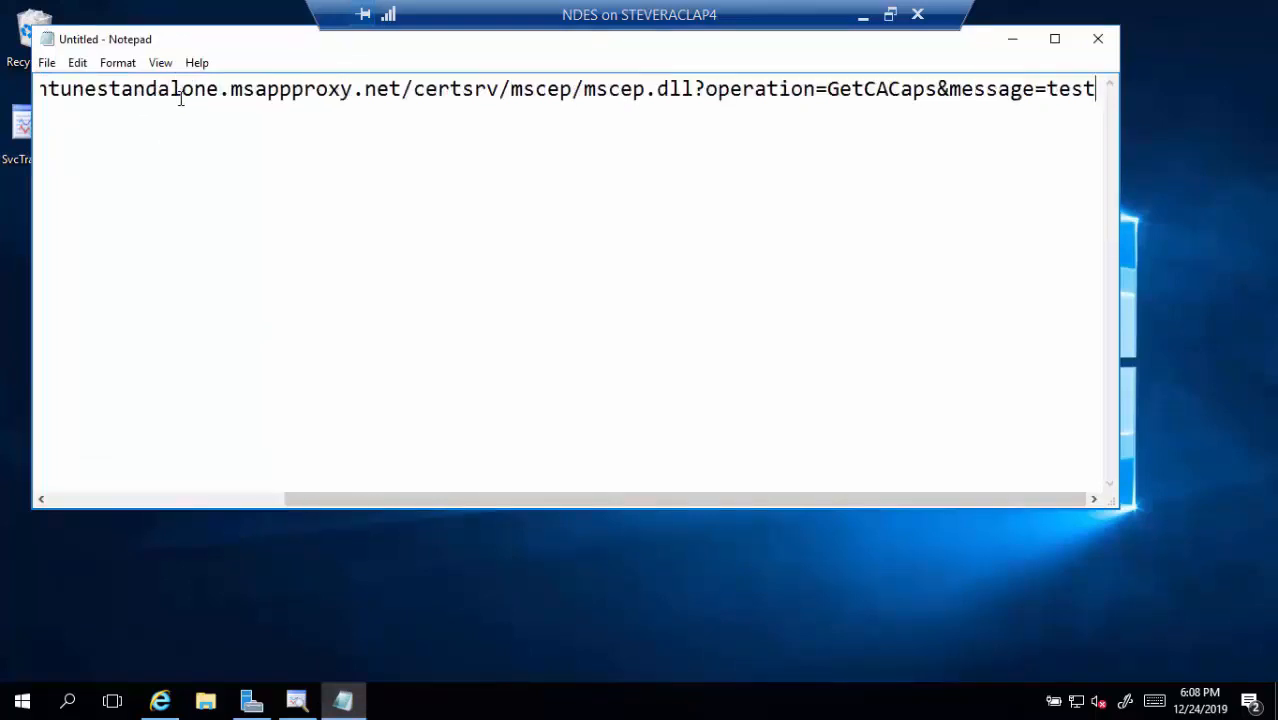
key("Left")
key("Left")
key("Left")
key("Left")
key("Left")
key("Left")
key("Left")
key("Left")
key("Left")
key("Left")
key("Left")
key("Left")
key("Left")
key("shift+Left")
key("shift+Left")
key("shift+Left")
key("shift+Left")
key("shift+Left")
key("shift+Left")
key("shift+Left")
key("shift+Left")
key("shift+Left")
key("shift+Left")
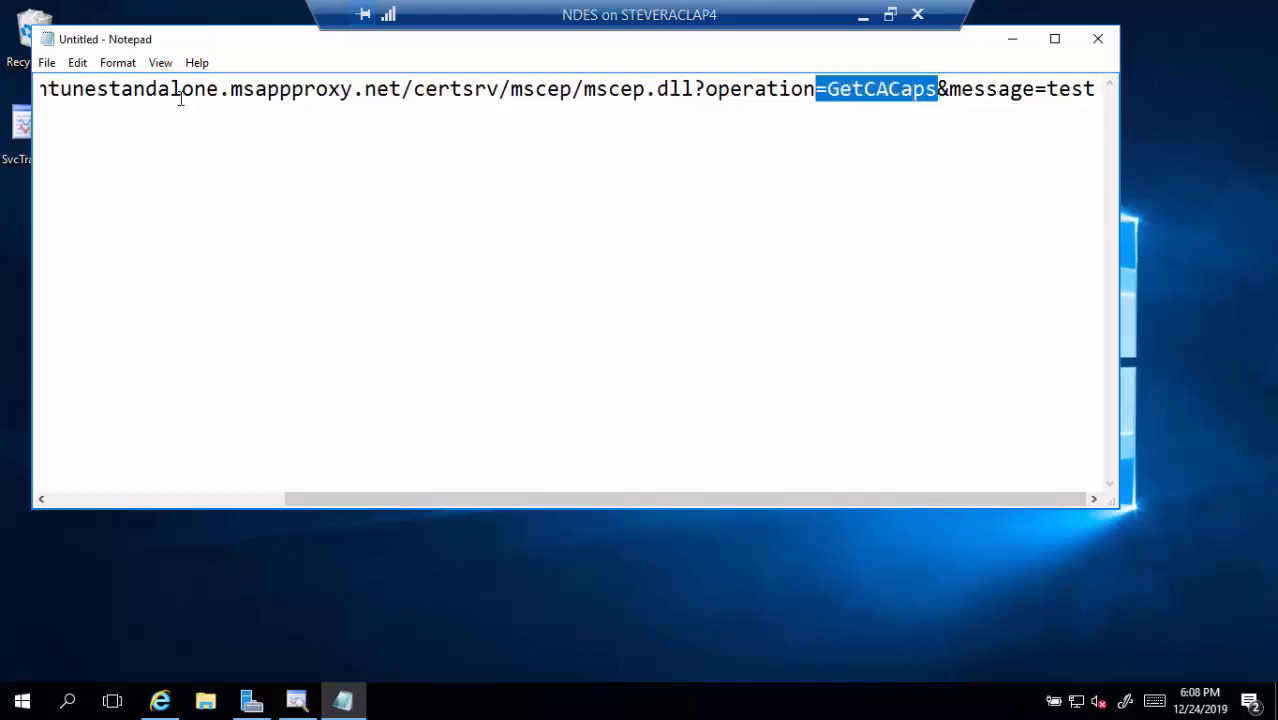
Close Notepad without saving and bring Internet Explorer's 404 page back
left_click(1113, 43)
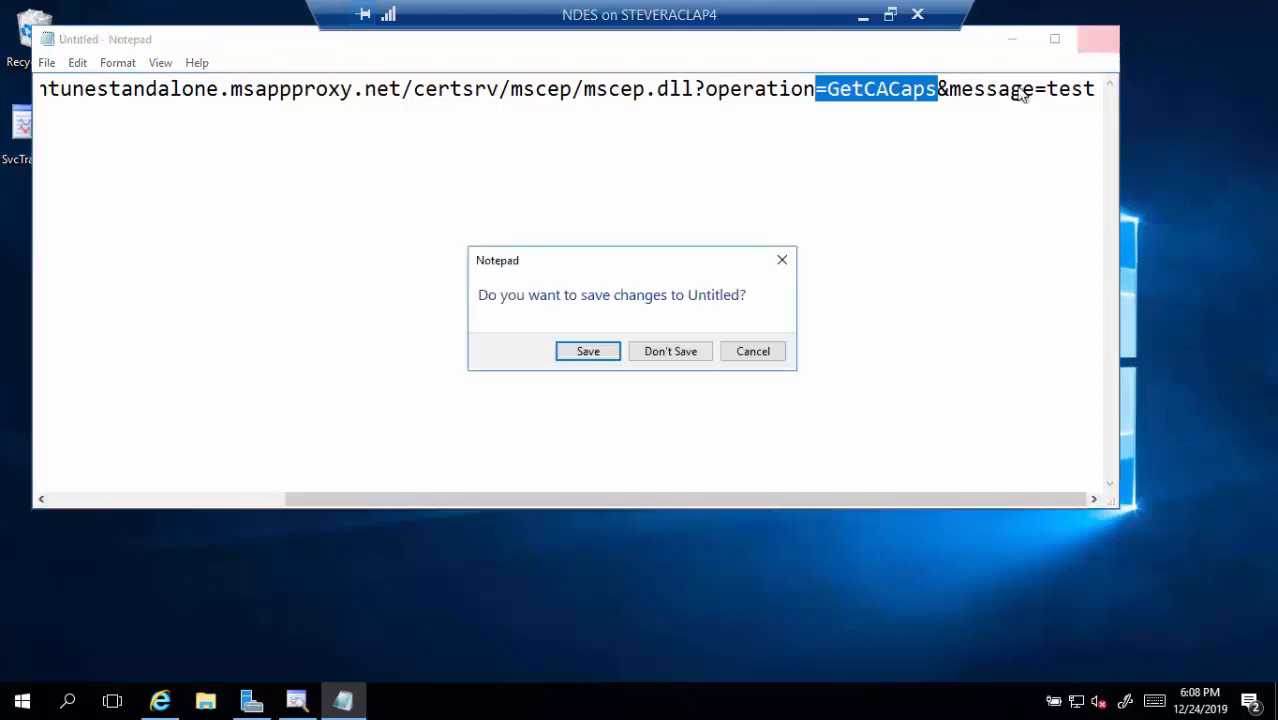
left_click(665, 353)
left_click(160, 700)
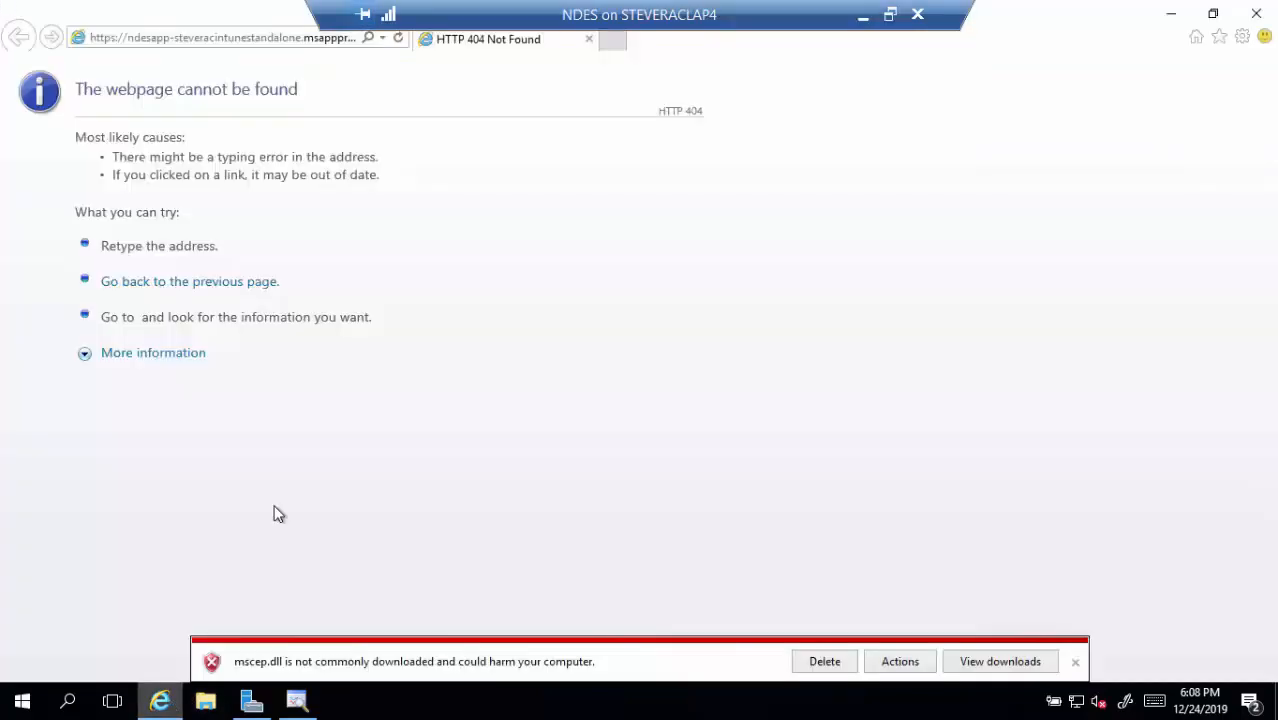
Load GetCACaps from ndes.tailspintoys.com, listing Renewal, SHA-512, SHA-256, SHA-1 and DES3, then close the browser
left_click(282, 42)
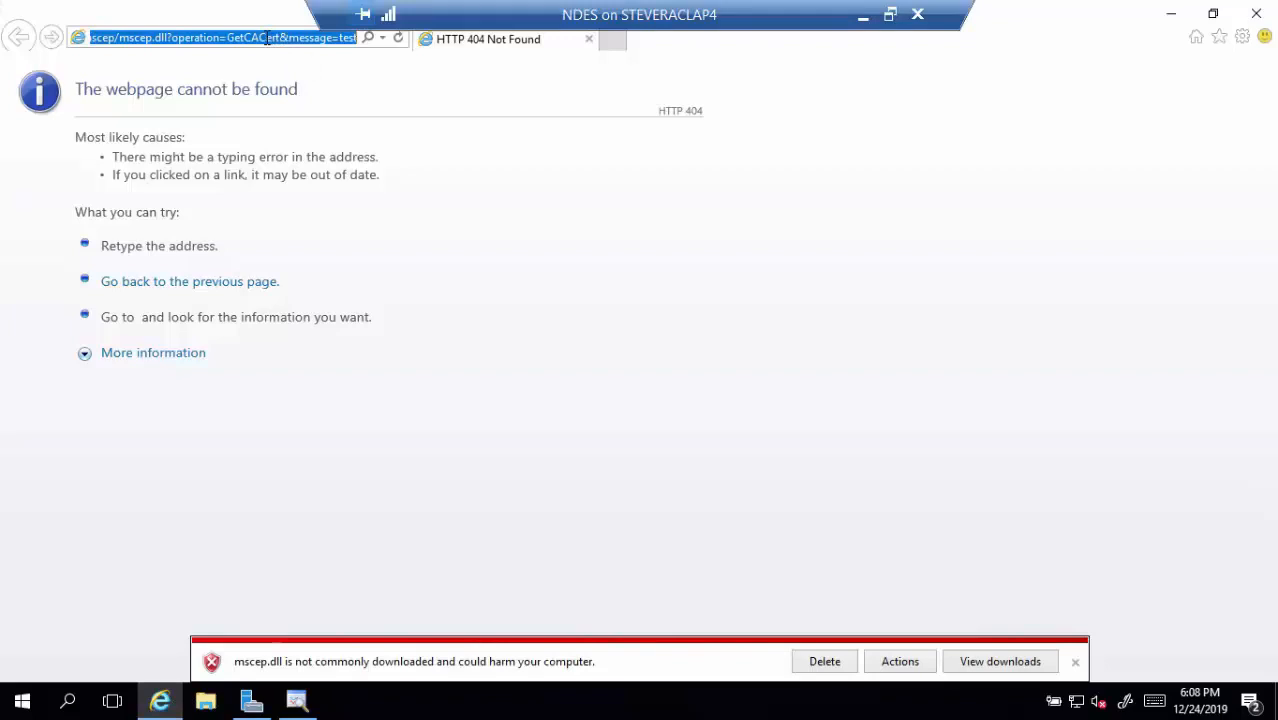
key("Return")
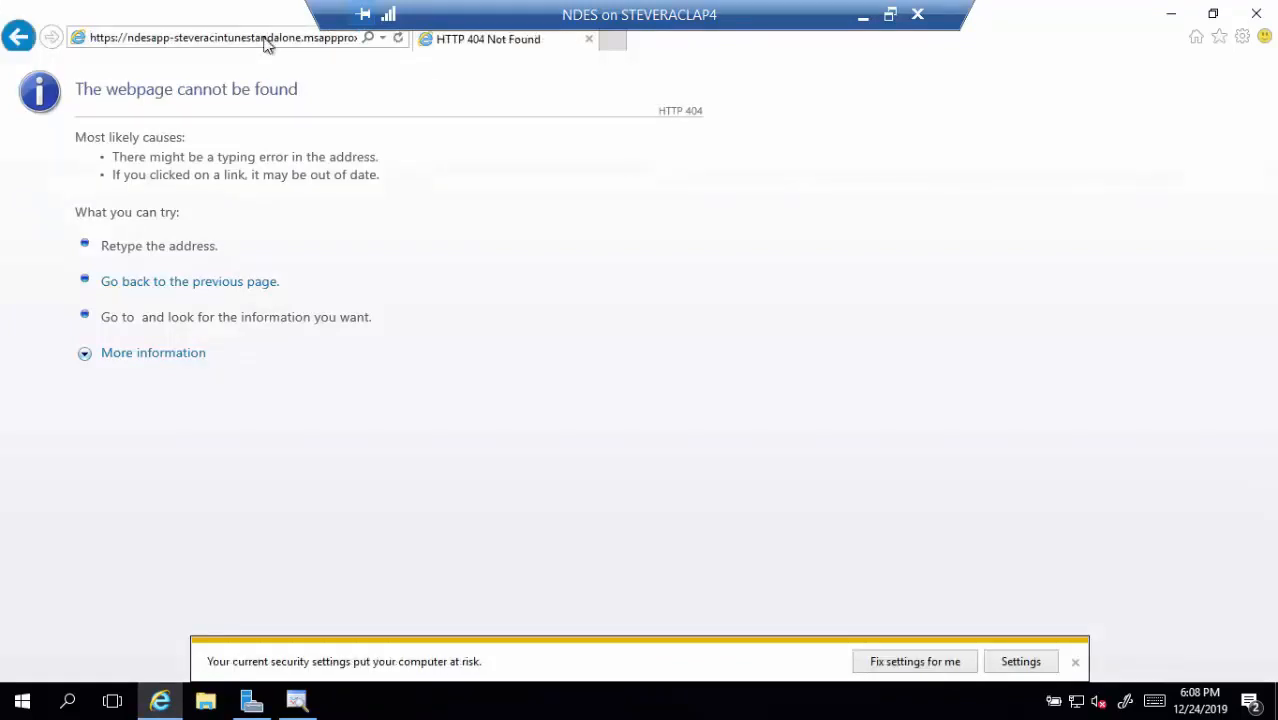
left_click(267, 44)
key("Home")
key("Right")
key("Right")
key("Right")
key("Right")
key("Right")
key("Right")
key("shift+Right")
key("shift+Right")
key("shift+Right")
key("shift+Right")
key("shift+Right")
key("shift+Right")
key("shift+Right")
key("shift+Right")
key("shift+Right")
key("shift+Right")
key("shift+Right")
key("shift+Right")
key("shift+Right")
key("shift+Right")
key("shift+Right")
key("shift+Right")
key("shift+Right")
key("shift+Right")
key("shift+Right")
key("shift+Right")
key("shift+Right")
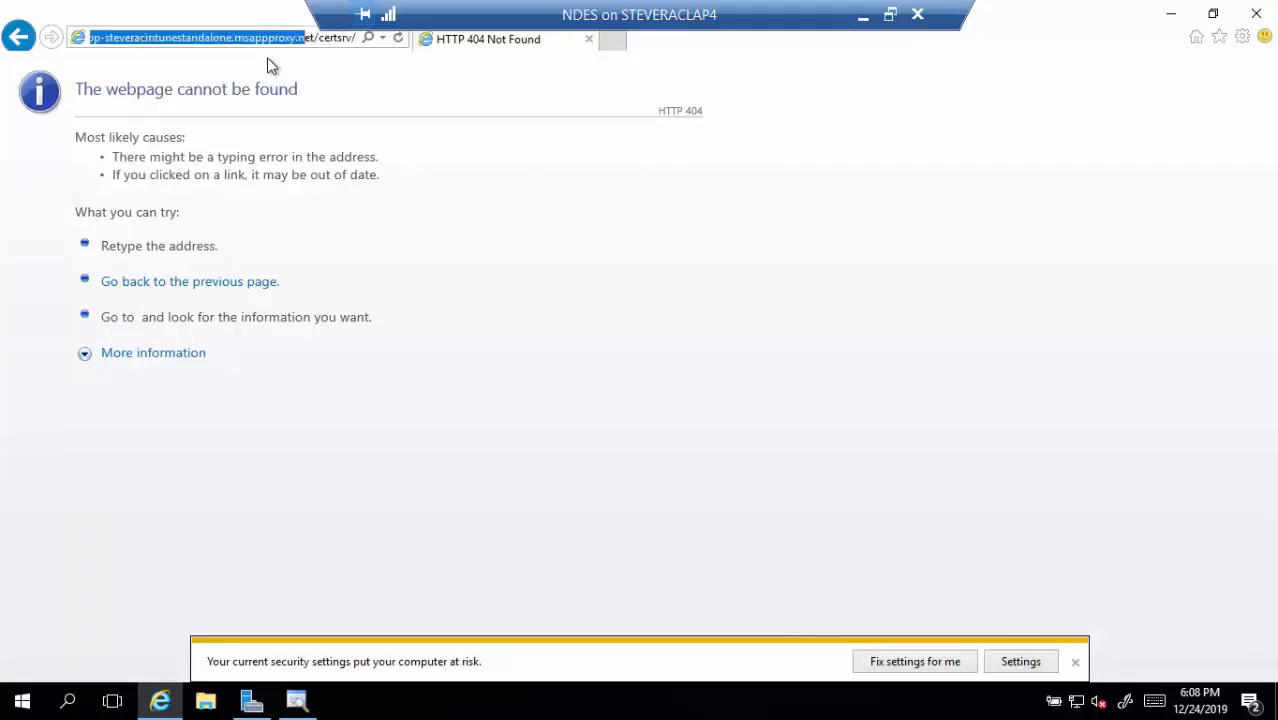
key("shift+Right")
key("shift+Right")
type("nd")
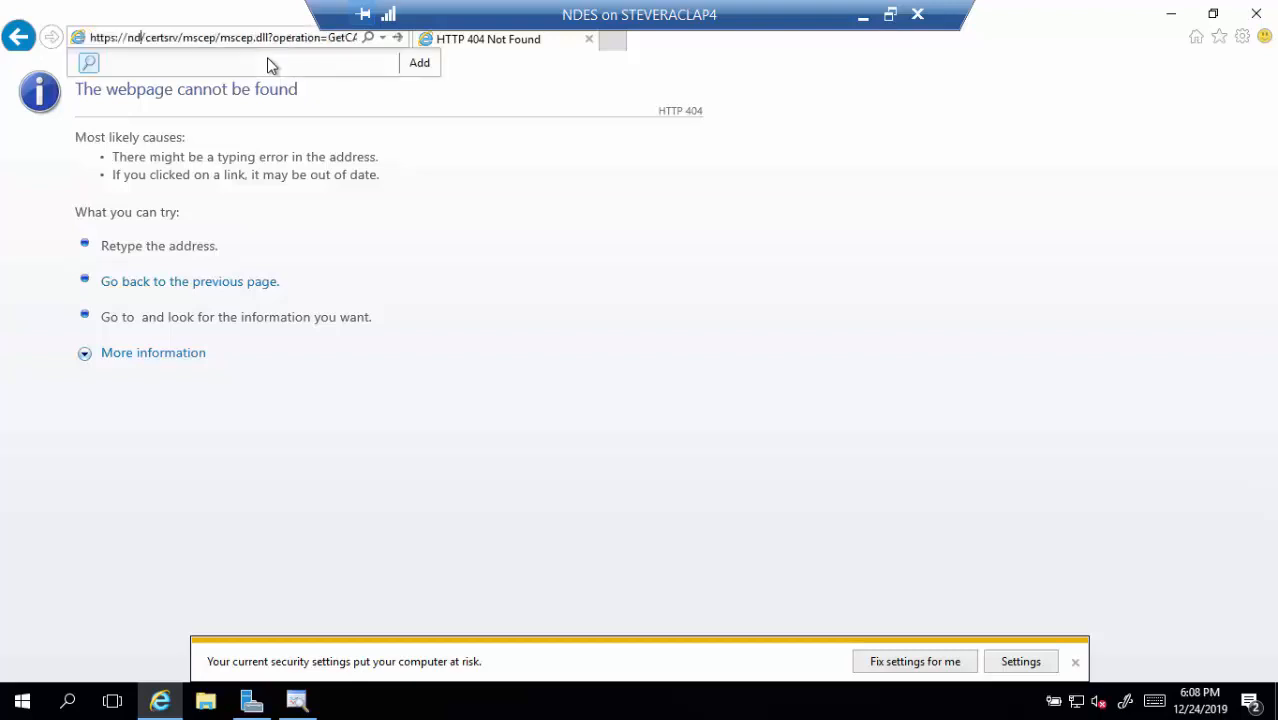
type("es.tai")
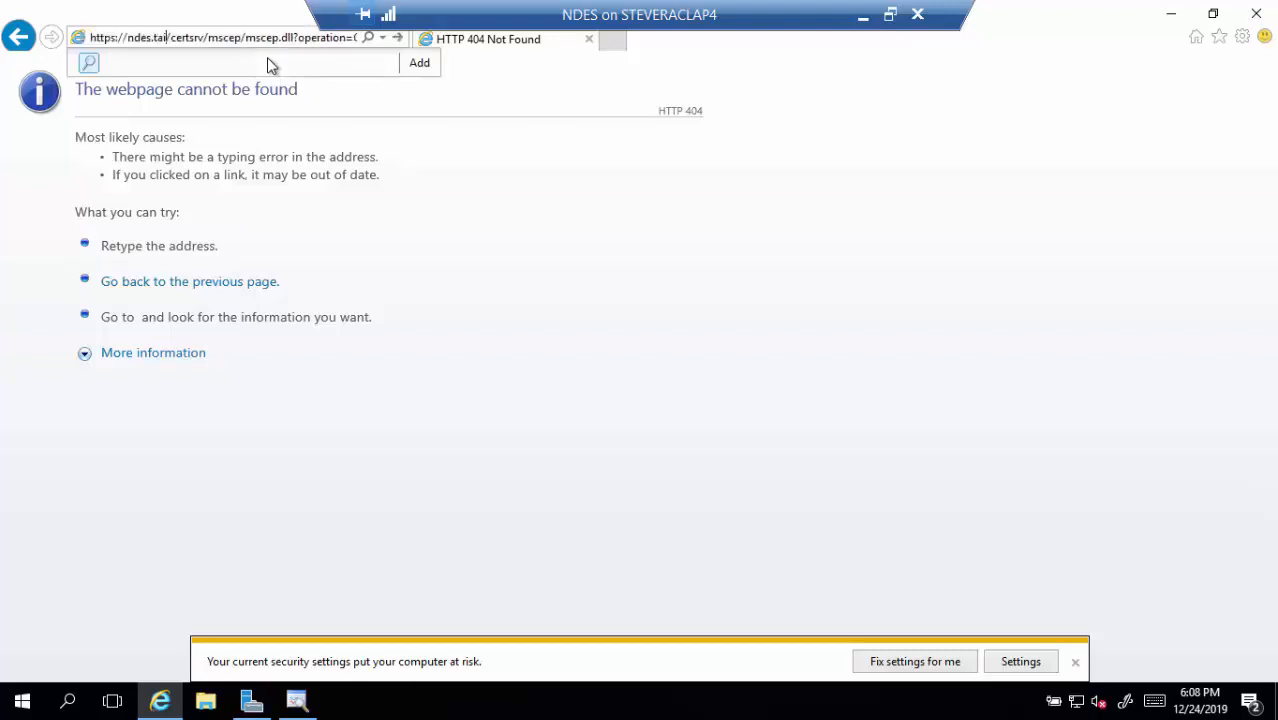
type("lspintoys.coo")
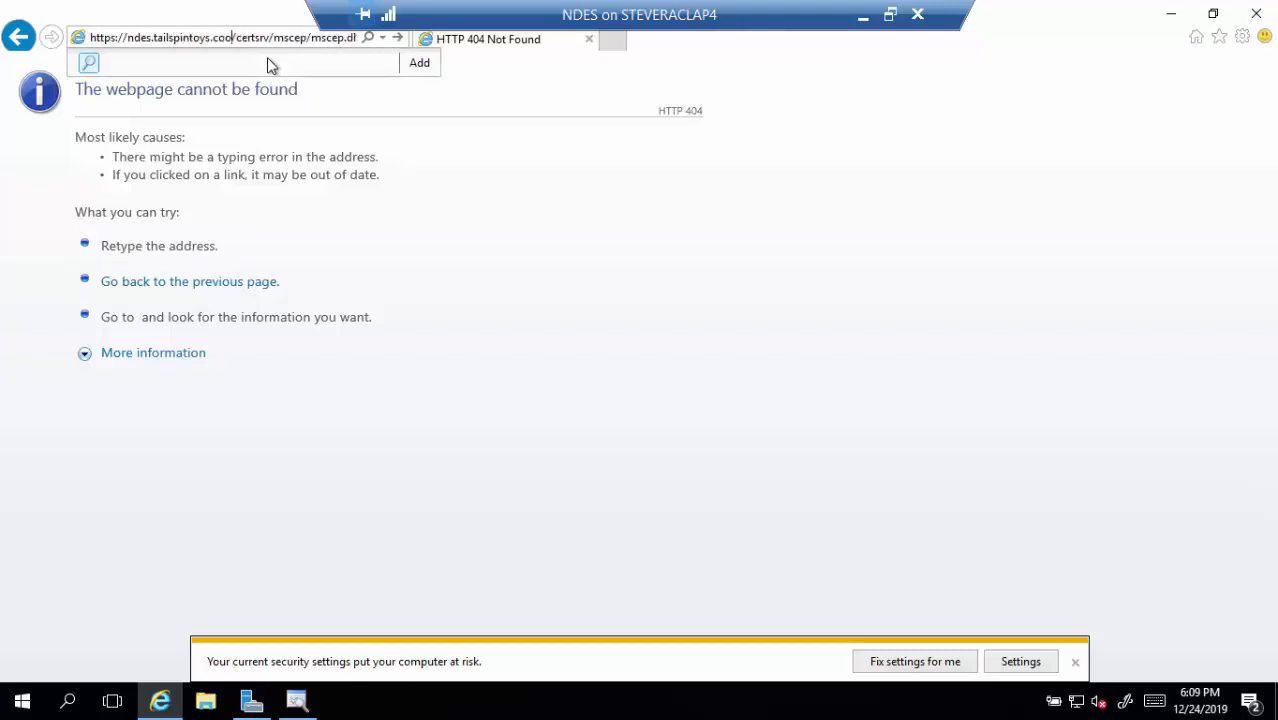
key("BackSpace")
type("m")
key("Return")
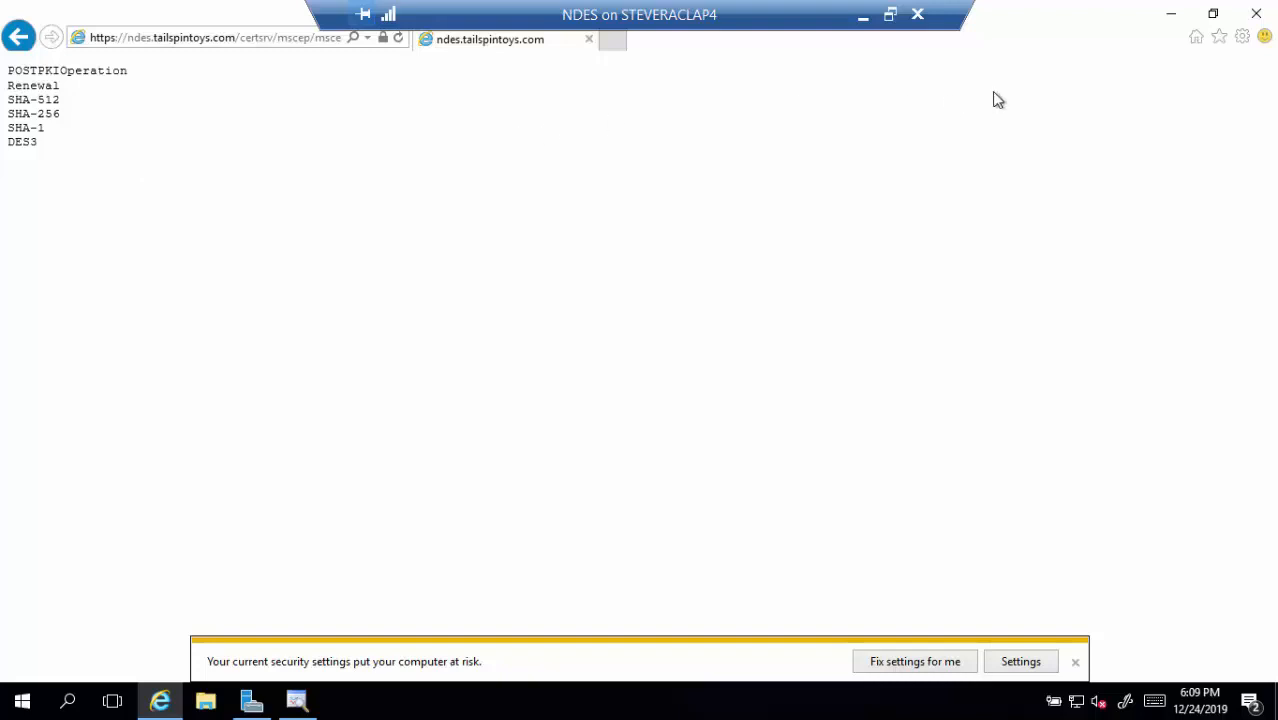
left_click(1250, 26)
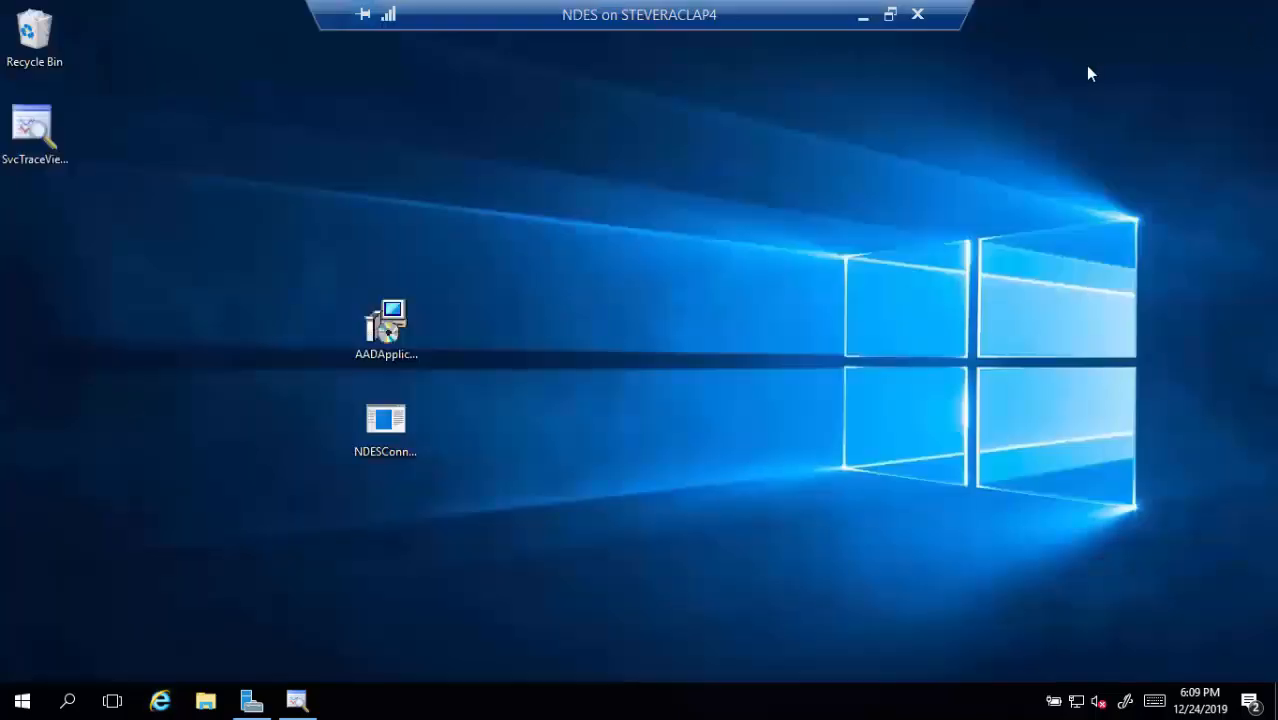
Minimise the remote desktop session and advance the slideshow to the Questions? slide
left_click(862, 16)
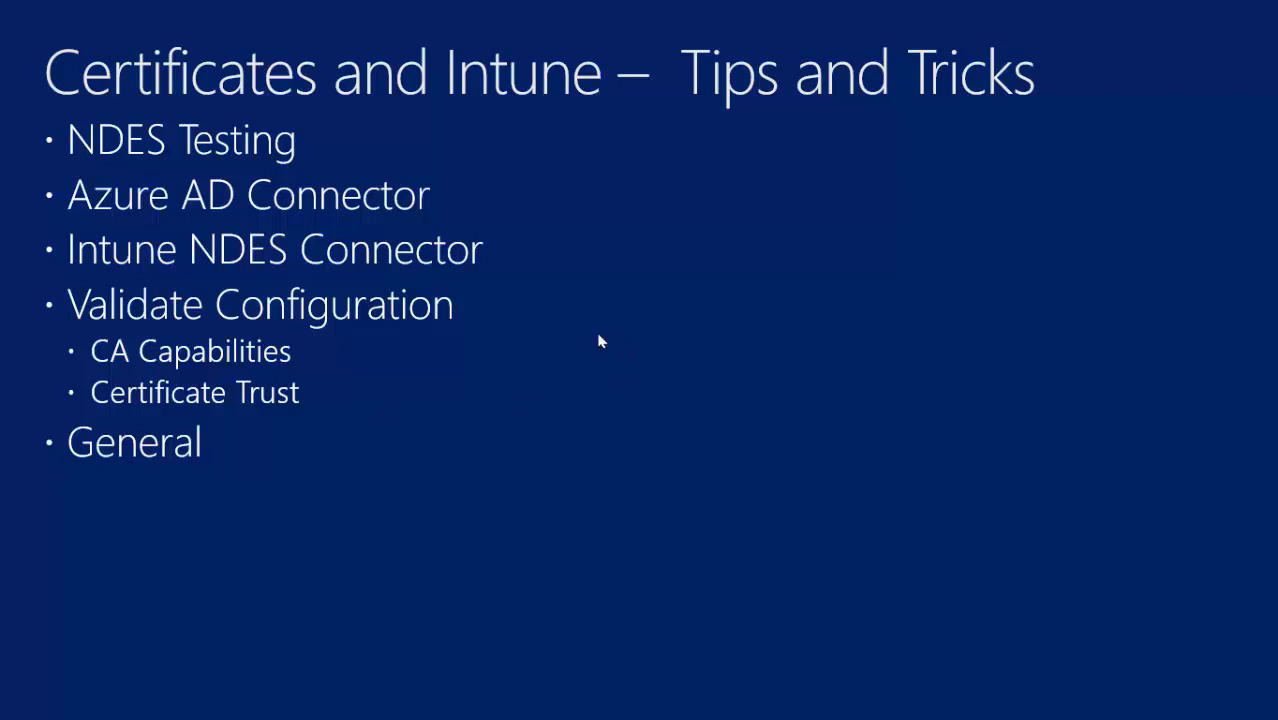
left_click(605, 375)
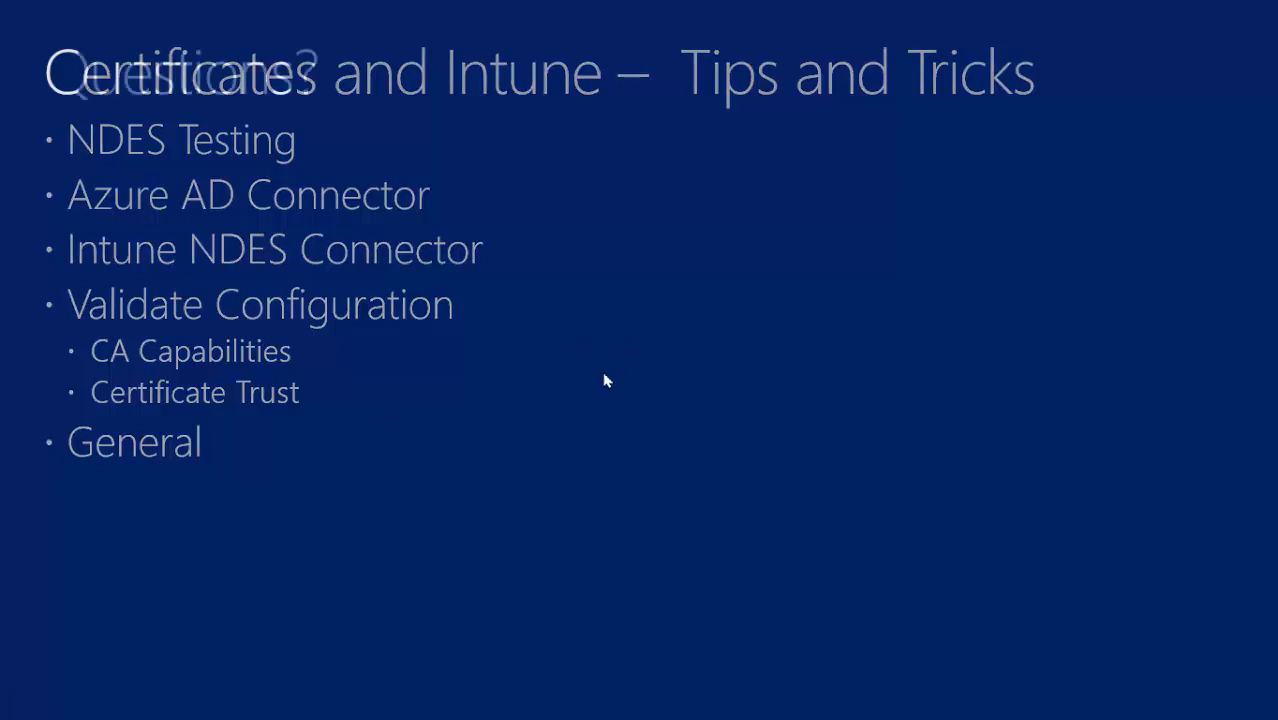